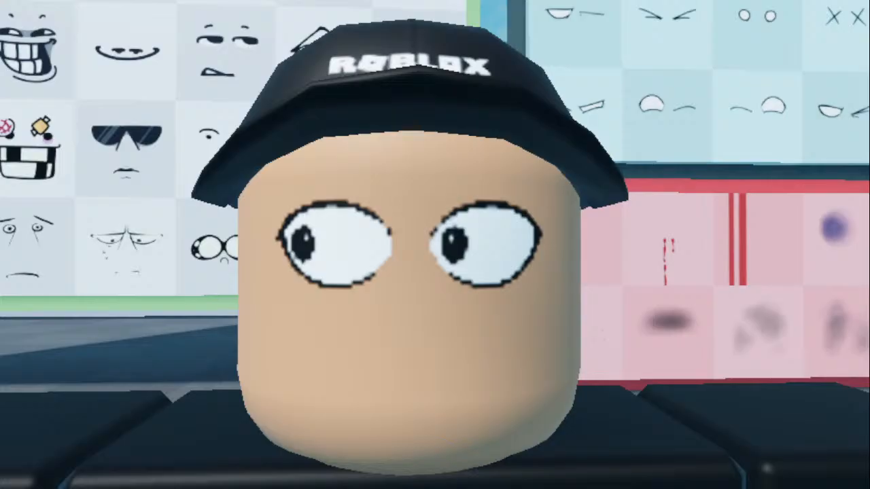
# - Examine the capped character's face up close in front of the boards of facial expressions
pyautogui.press('d')
pyautogui.moveTo(445, 329)
pyautogui.mouseDown(button='right')
pyautogui.moveTo(456, 330)
pyautogui.moveTo(440, 332)
pyautogui.moveTo(447, 328)
pyautogui.mouseUp(button='right')
pyautogui.press('s')
pyautogui.press('w')
pyautogui.press('s')
pyautogui.press('w')
pyautogui.press('w')
pyautogui.press('d')
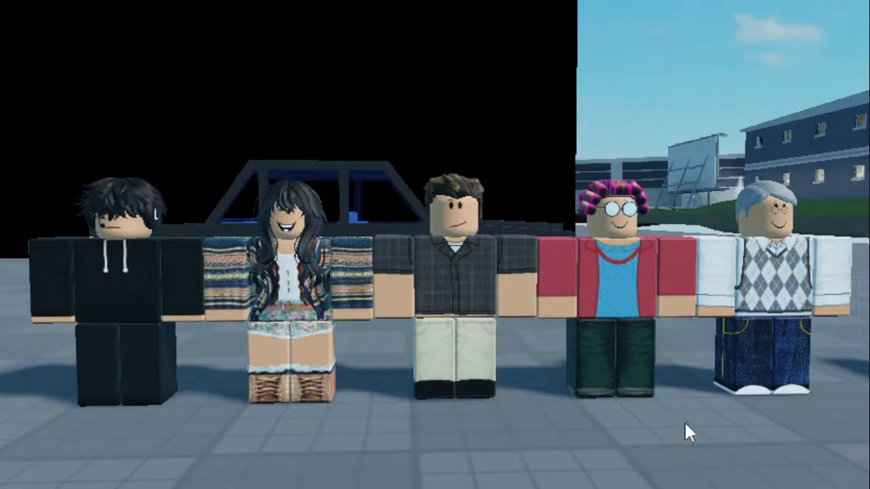
# - Examine the outfits and faces of the five character rigs lined up beside the car
pyautogui.press('s')
pyautogui.moveTo(685, 423); pyautogui.dragTo(684, 422, button='right')
pyautogui.press('w')
pyautogui.press('d')
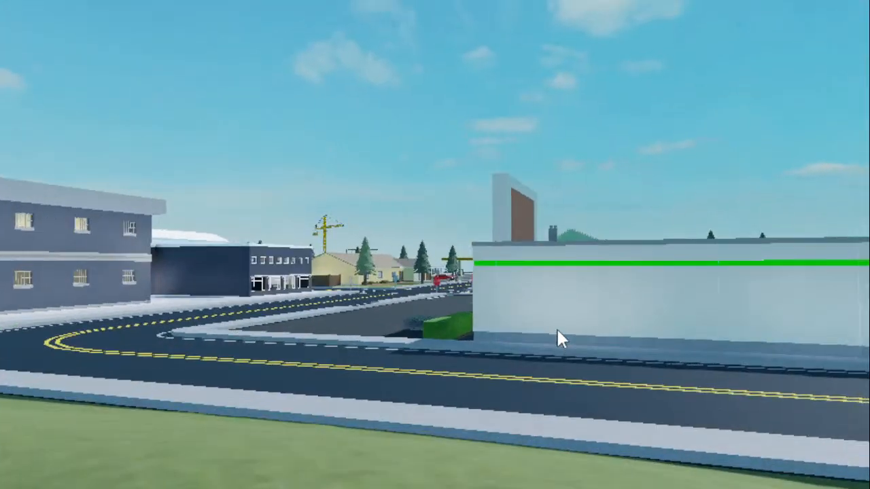
# - Survey the town's roads and buildings, ending inside the house at the dining table
pyautogui.moveTo(557, 330); pyautogui.dragTo(466, 229, button='right')
pyautogui.press('w')
pyautogui.press('w')
pyautogui.press('w')
pyautogui.press('w')
pyautogui.press('w')
pyautogui.press('s')
pyautogui.press('d')
pyautogui.press('s')
pyautogui.press('w')
pyautogui.press('a')
pyautogui.press('d')
pyautogui.press('d')
pyautogui.press('w')
pyautogui.press('s')
pyautogui.press('q')
pyautogui.press('w')
pyautogui.press('s')
pyautogui.press('e')
pyautogui.press('w')
pyautogui.press('s')
pyautogui.press('s')
pyautogui.press('w')
pyautogui.press('w')
pyautogui.moveTo(398, 201); pyautogui.dragTo(394, 202, button='right')
pyautogui.press('s')
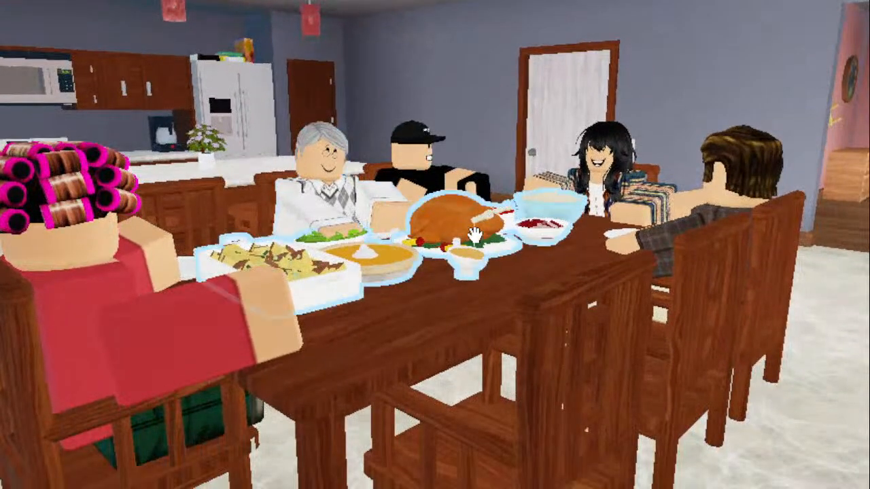
# - Examine the dining scene, including the grandmother in curlers, the grey-haired character and the dishes on the table
pyautogui.press('a')
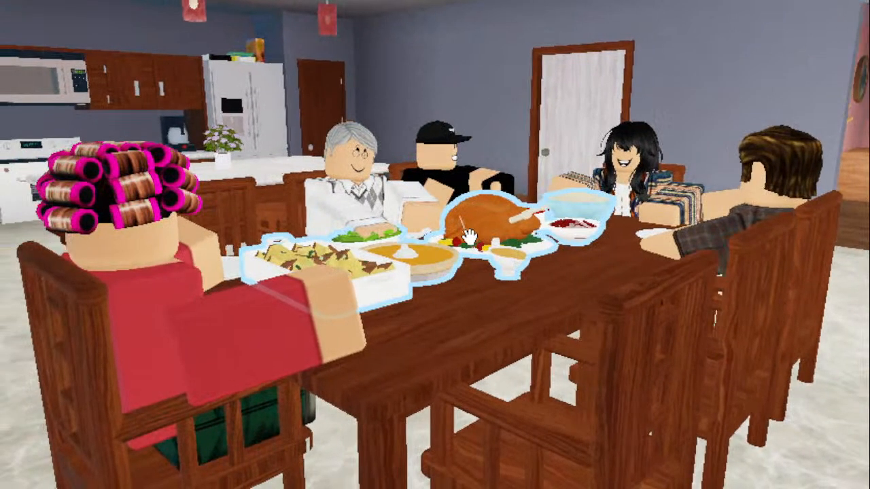
pyautogui.press('d')
pyautogui.moveTo(291, 212); pyautogui.dragTo(292, 211, button='right')
pyautogui.press('d')
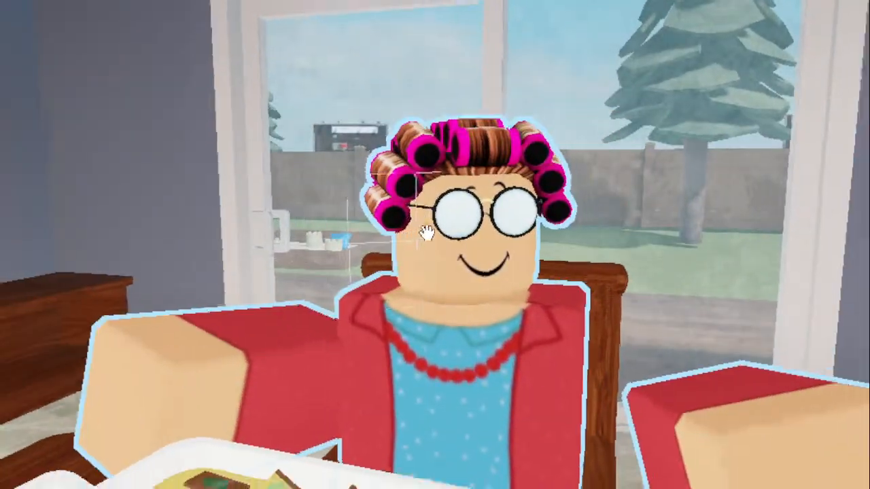
pyautogui.moveTo(427, 231); pyautogui.dragTo(421, 233, button='right')
pyautogui.press('d')
pyautogui.press('s')
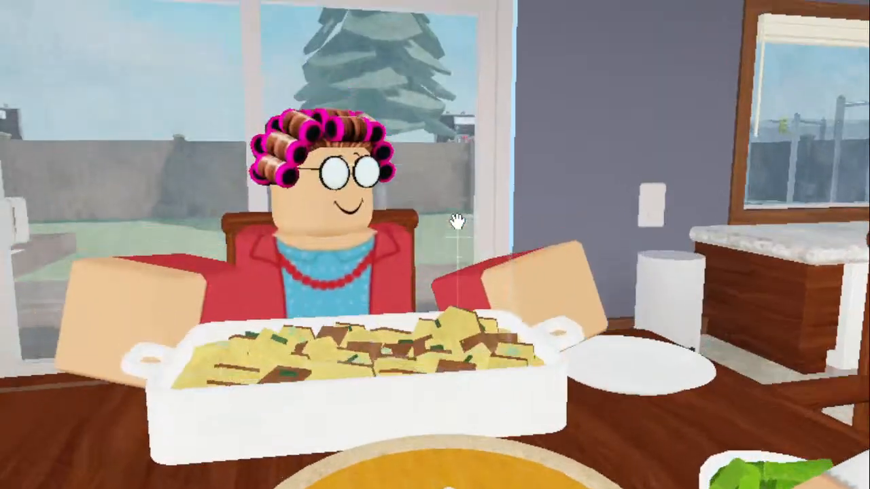
pyautogui.press('w')
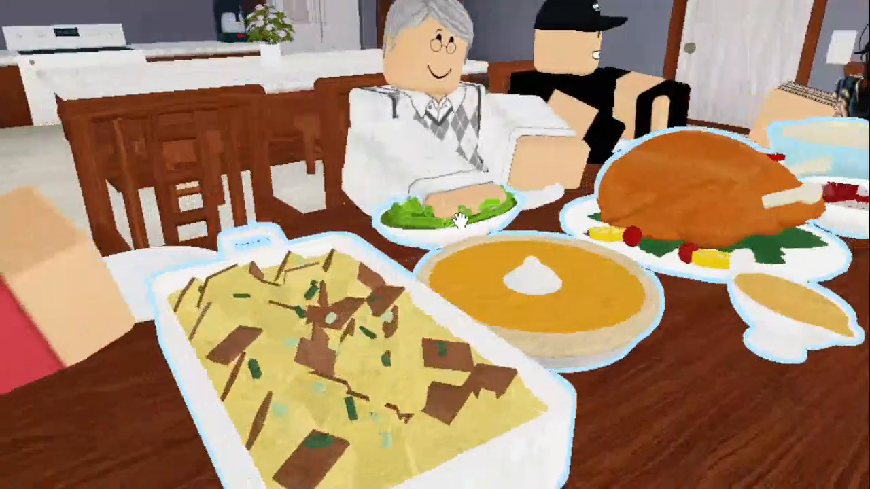
pyautogui.press('d')
pyautogui.press('a')
pyautogui.moveTo(460, 221); pyautogui.dragTo(458, 224, button='right')
pyautogui.press('w')
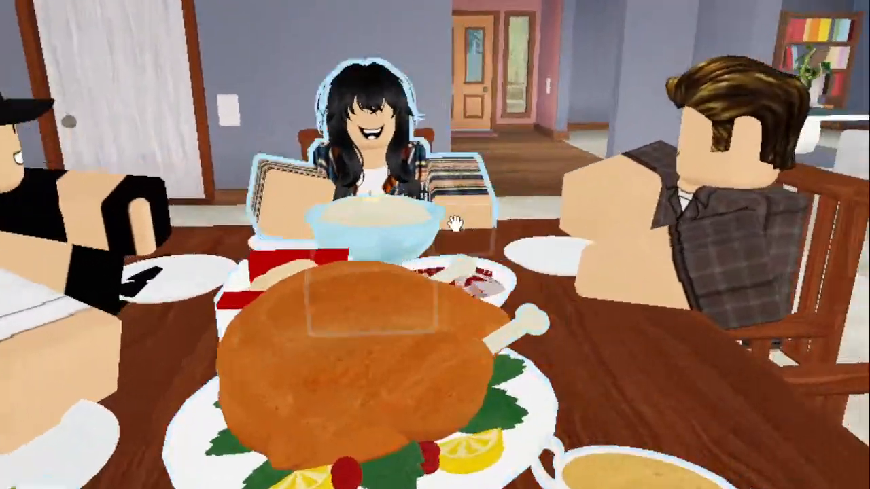
# - Inspect each seated character's pose and face around the dining table from several angles
pyautogui.moveTo(616, 201)
pyautogui.mouseDown(button='right')
pyautogui.moveTo(603, 210)
pyautogui.moveTo(617, 214)
pyautogui.mouseUp(button='right')
pyautogui.press('a')
pyautogui.press('s')
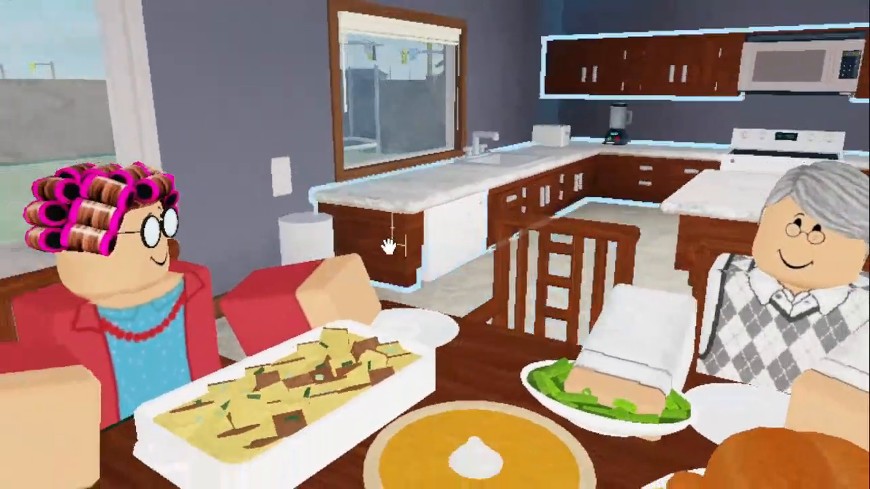
pyautogui.press('d')
pyautogui.moveTo(425, 216); pyautogui.dragTo(422, 216, button='right')
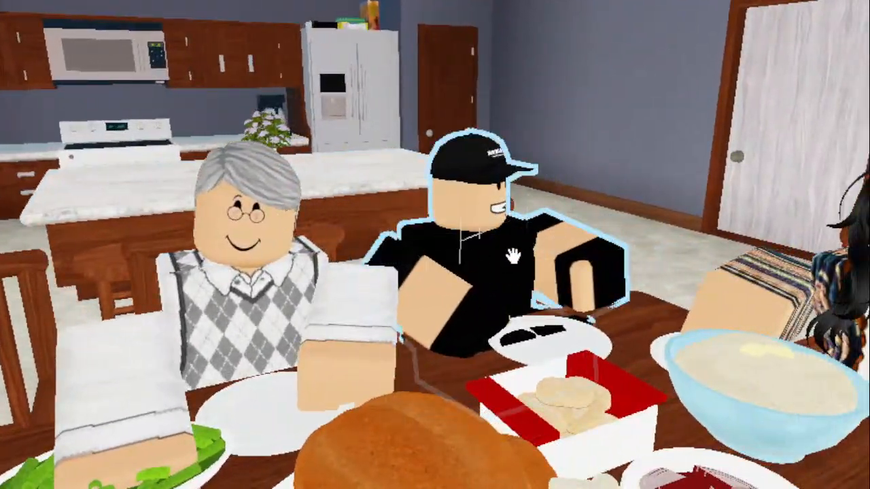
pyautogui.moveTo(506, 262); pyautogui.dragTo(503, 261, button='right')
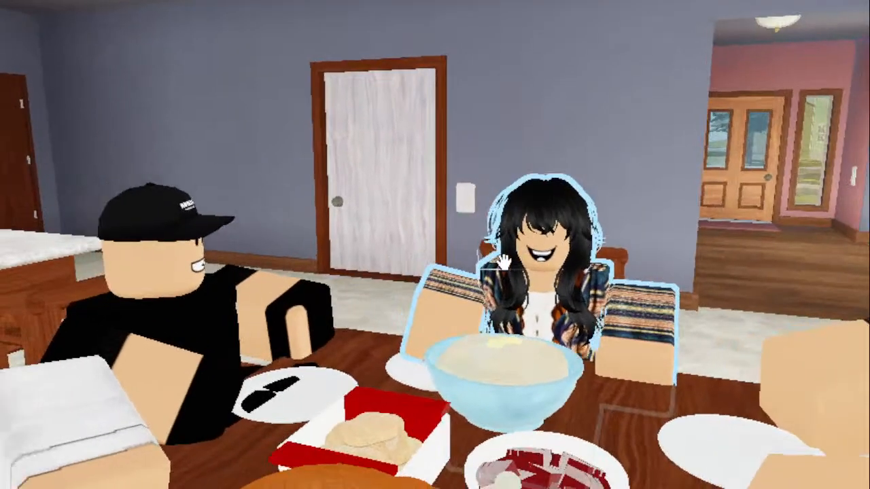
pyautogui.moveTo(328, 251); pyautogui.dragTo(279, 305, button='right')
pyautogui.moveTo(480, 304); pyautogui.dragTo(482, 304, button='right')
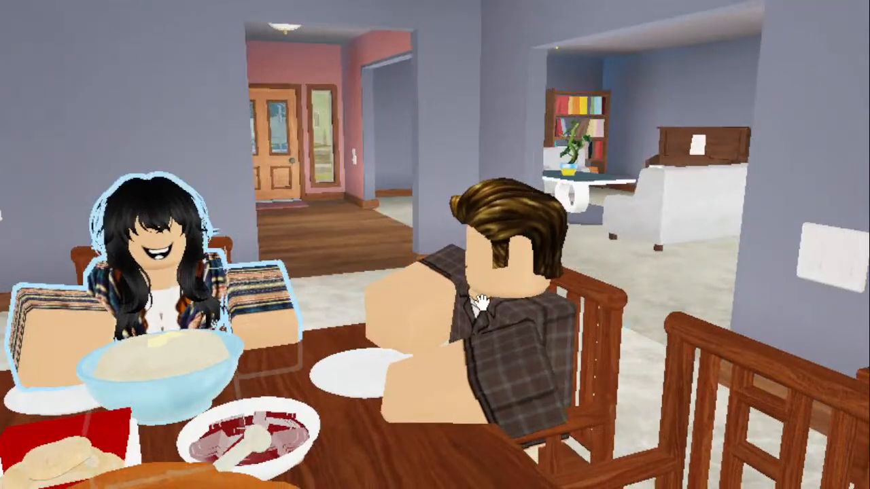
pyautogui.moveTo(538, 300); pyautogui.dragTo(511, 300, button='right')
pyautogui.moveTo(404, 278); pyautogui.dragTo(310, 210, button='right')
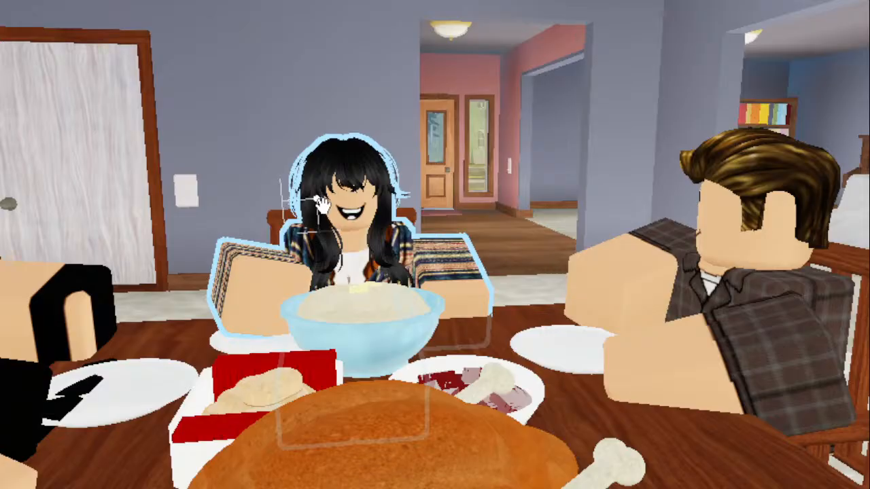
pyautogui.moveTo(483, 279); pyautogui.dragTo(485, 279, button='right')
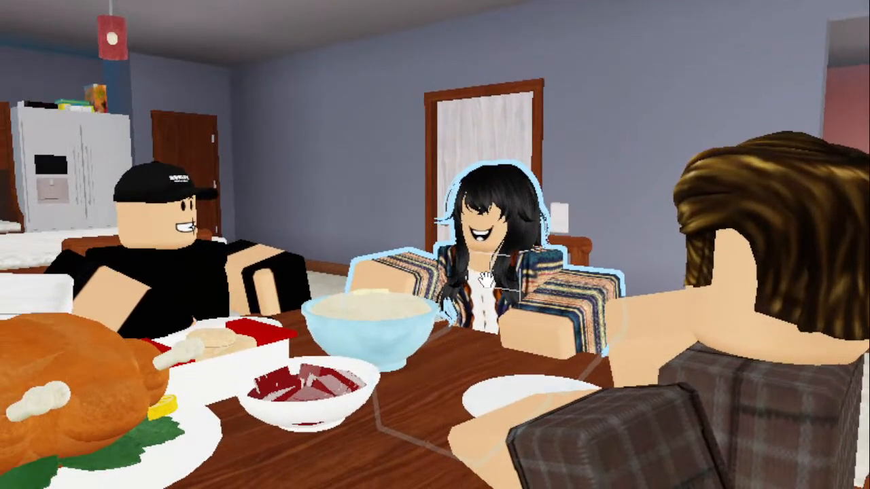
pyautogui.moveTo(475, 239)
pyautogui.mouseDown(button='right')
pyautogui.moveTo(474, 229)
pyautogui.moveTo(479, 233)
pyautogui.moveTo(470, 229)
pyautogui.moveTo(478, 231)
pyautogui.mouseUp(button='right')
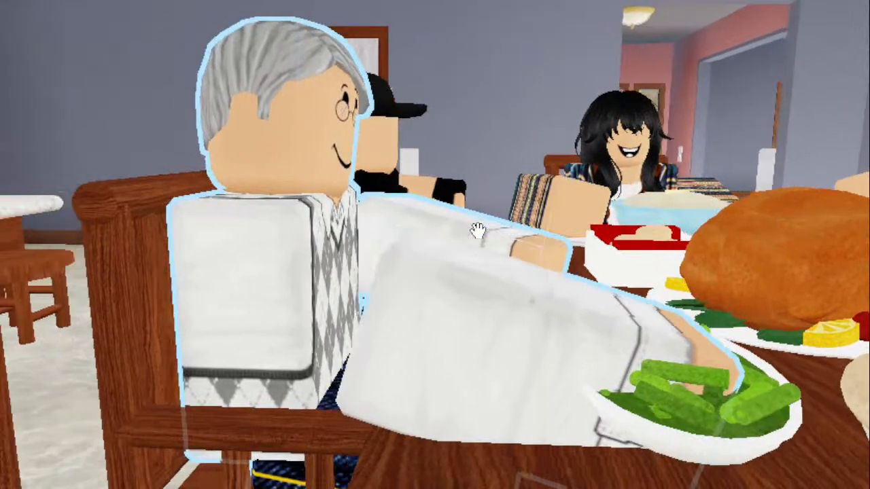
pyautogui.moveTo(478, 231); pyautogui.dragTo(477, 231, button='right')
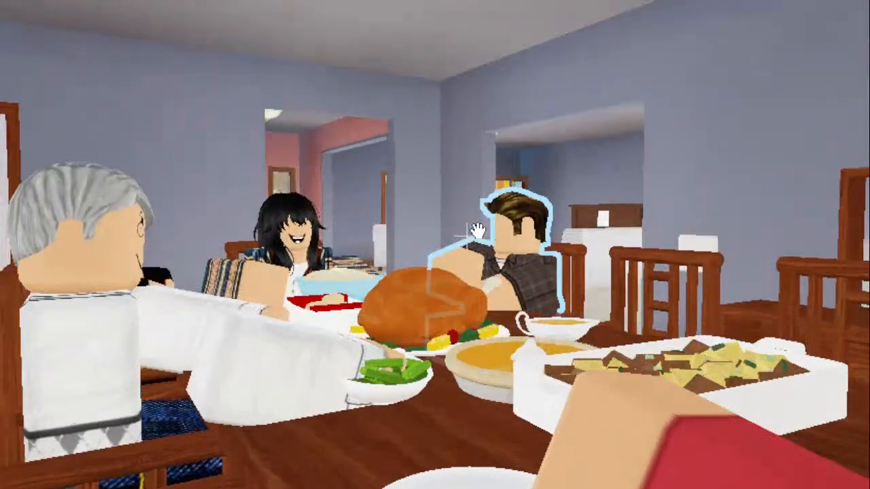
pyautogui.scroll(-2, 477, 232)
pyautogui.scroll(-3, 402, 264)
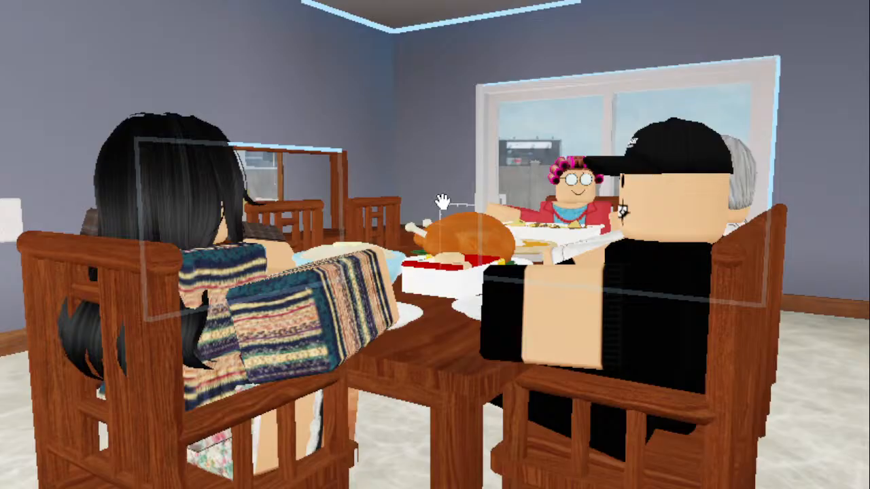
# - Look at the dining scene from behind the chairs and inspect the bathroom with its angry capped character
pyautogui.press('a')
pyautogui.moveTo(452, 202); pyautogui.dragTo(439, 200, button='right')
pyautogui.press('e')
pyautogui.press('d')
pyautogui.press('q')
pyautogui.press('d')
pyautogui.press('e')
pyautogui.press('s')
pyautogui.press('a')
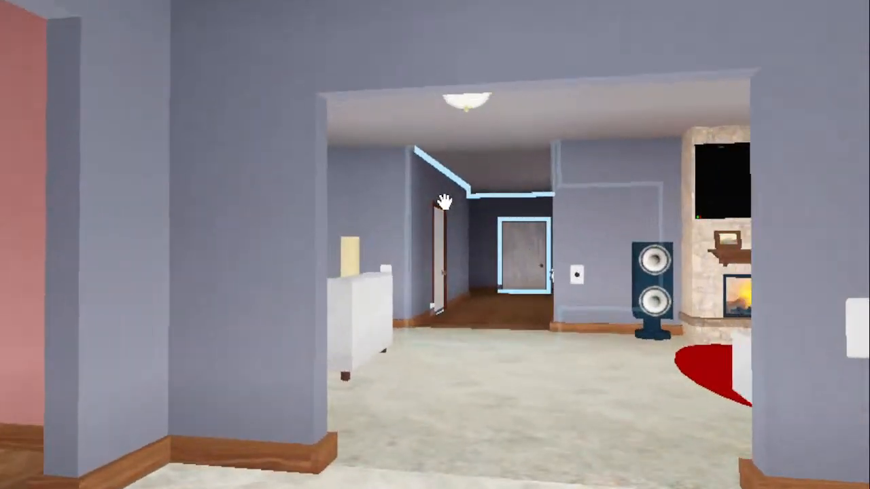
pyautogui.press('w')
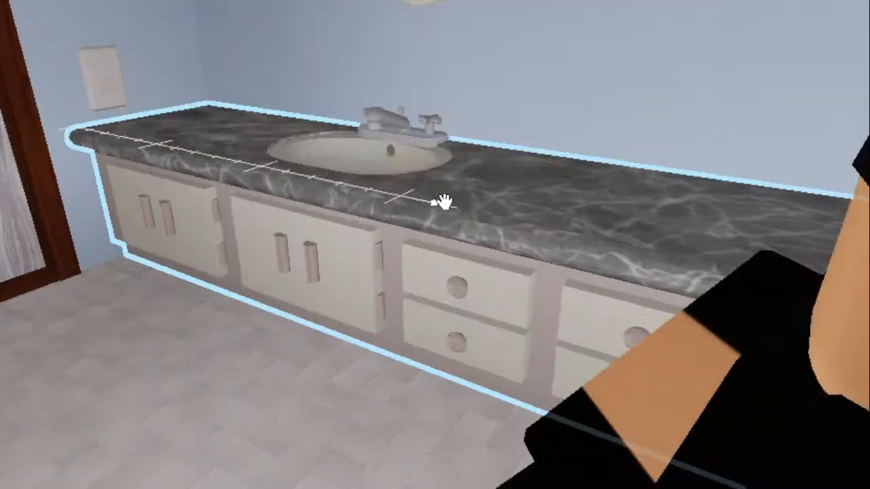
pyautogui.press('s')
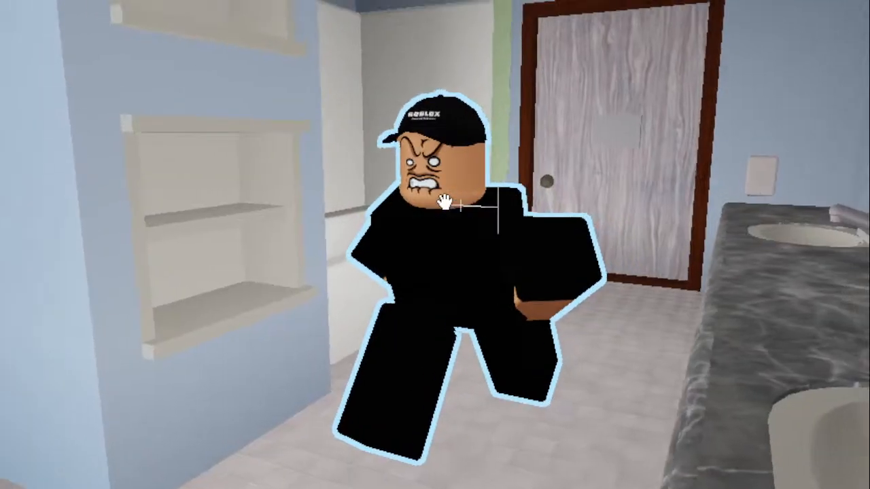
pyautogui.moveTo(445, 202); pyautogui.dragTo(445, 202, button='right')
pyautogui.press('a')
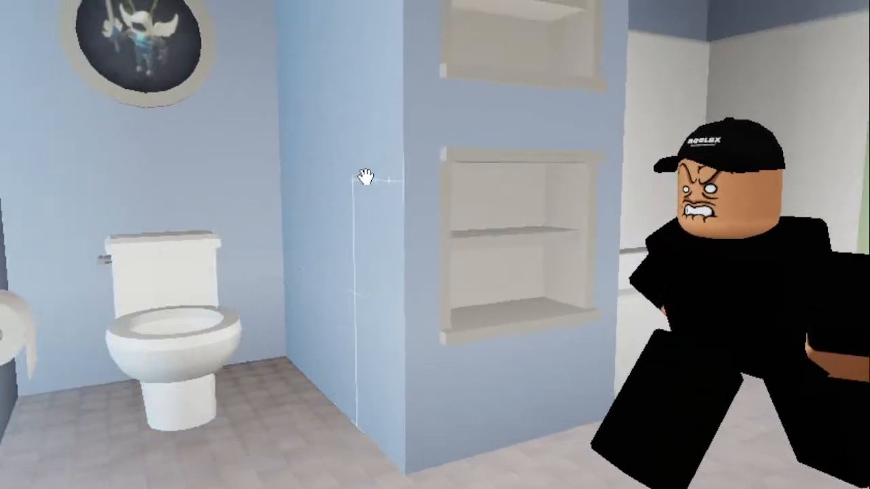
pyautogui.moveTo(418, 172); pyautogui.dragTo(415, 170, button='right')
# - Inspect the hallway door with the grey panel and the capped character sitting on the red bed
pyautogui.press('w')
pyautogui.press('w')
pyautogui.press('s')
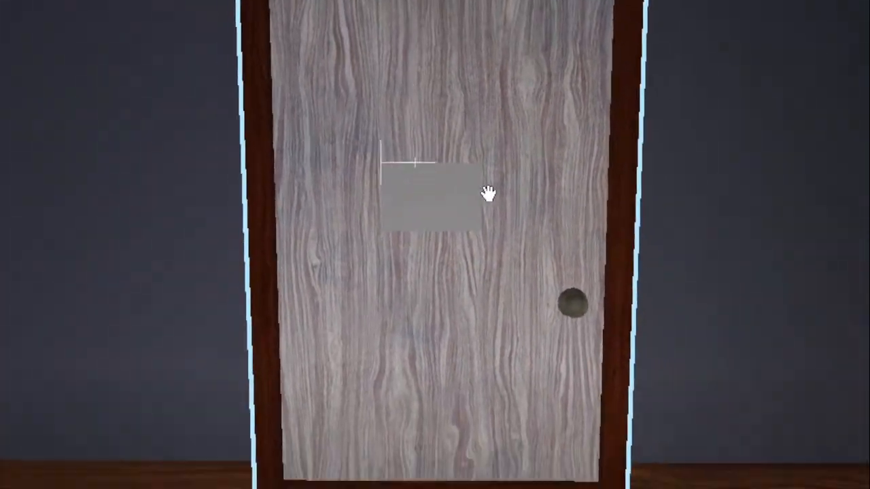
pyautogui.press('s')
pyautogui.press('q')
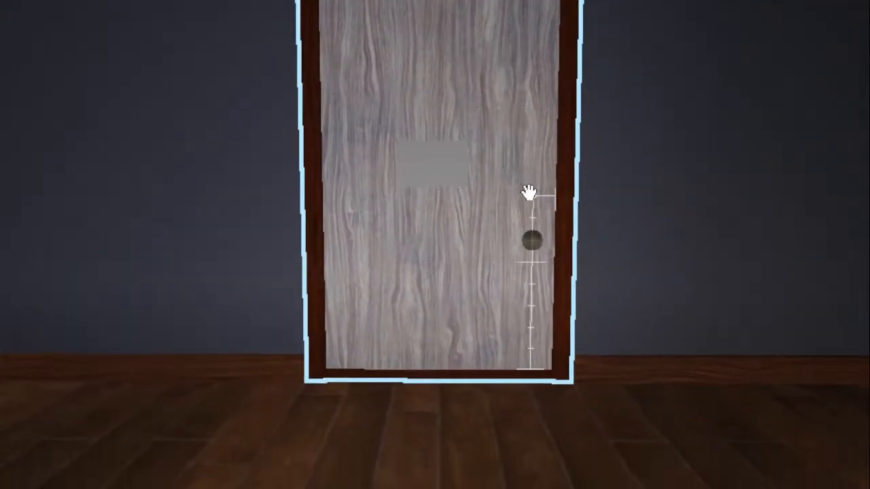
pyautogui.press('s')
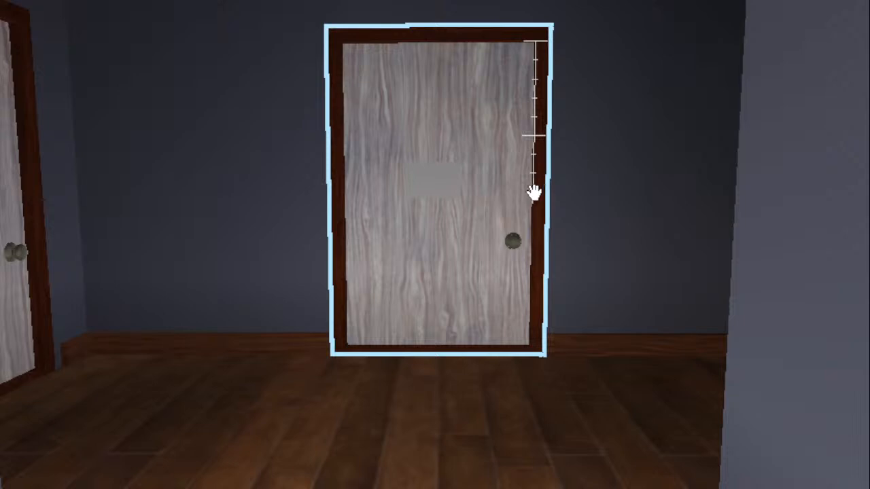
pyautogui.moveTo(534, 193); pyautogui.dragTo(524, 194, button='right')
pyautogui.press('w')
pyautogui.press('w')
pyautogui.press('d')
pyautogui.press('s')
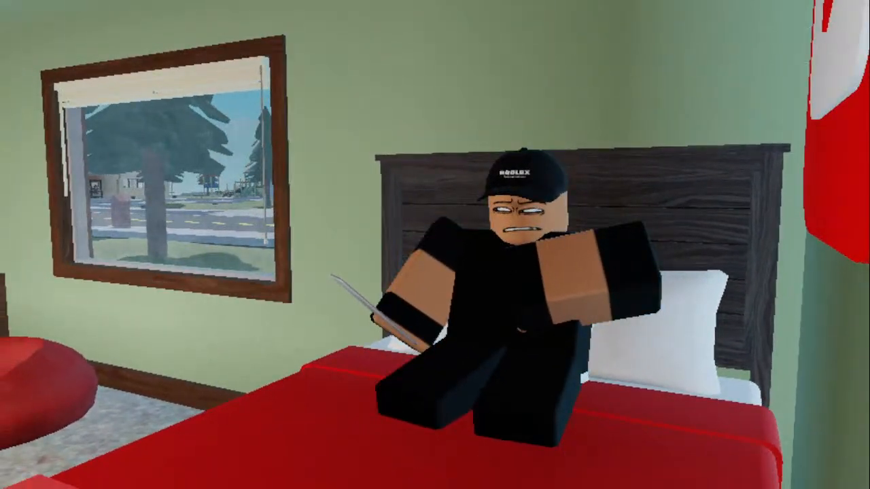
# - Open the first saved Moon Animator file, play its animation and close the animator
pyautogui.click(121, 2)
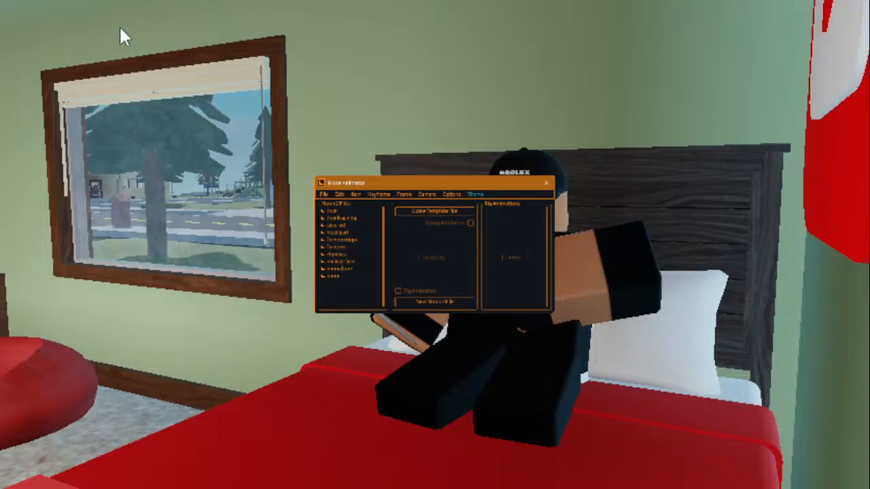
pyautogui.doubleClick(333, 212)
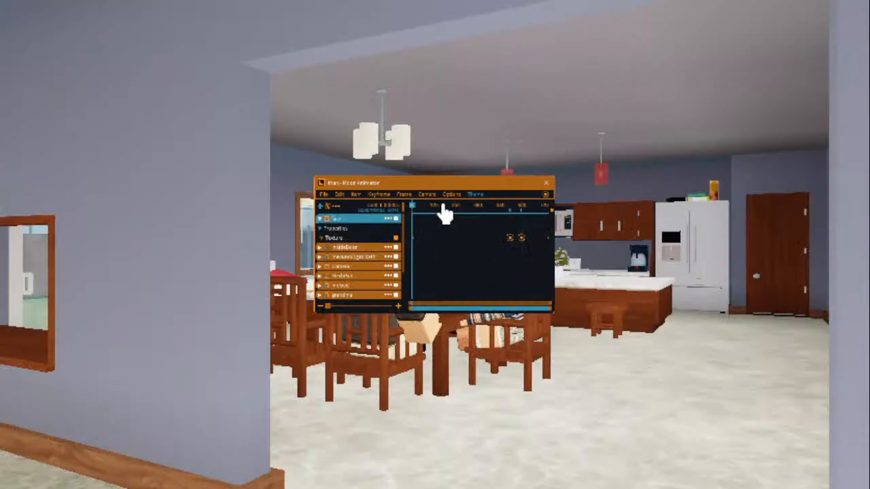
pyautogui.press('space')
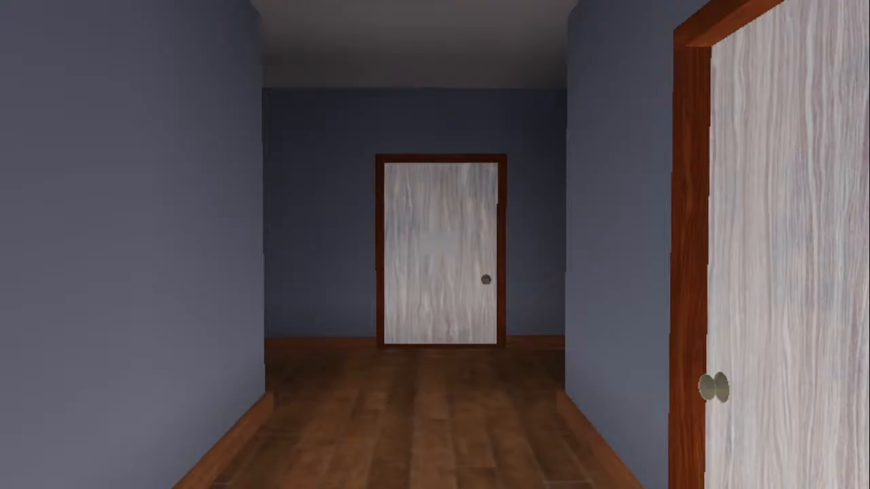
pyautogui.click(545, 186)
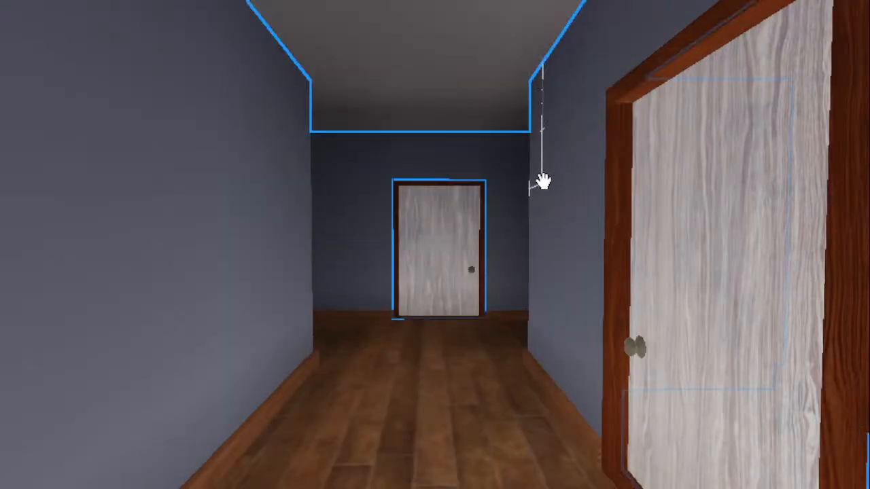
# - Examine the door's grey panel, the angry character in front of the door and the character standing on the bed
pyautogui.scroll(15, 502, 249)
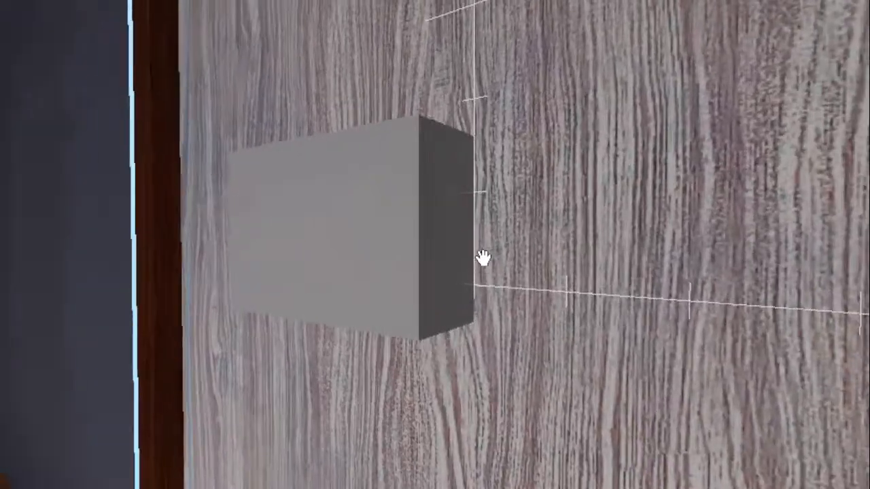
pyautogui.moveTo(483, 259); pyautogui.dragTo(481, 254, button='right')
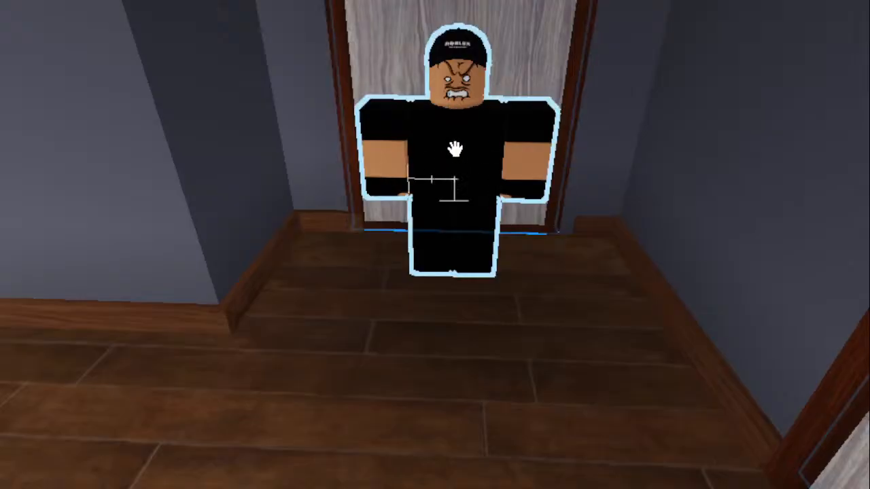
pyautogui.moveTo(449, 160)
pyautogui.mouseDown(button='right')
pyautogui.moveTo(439, 151)
pyautogui.moveTo(441, 161)
pyautogui.mouseUp(button='right')
pyautogui.press('w')
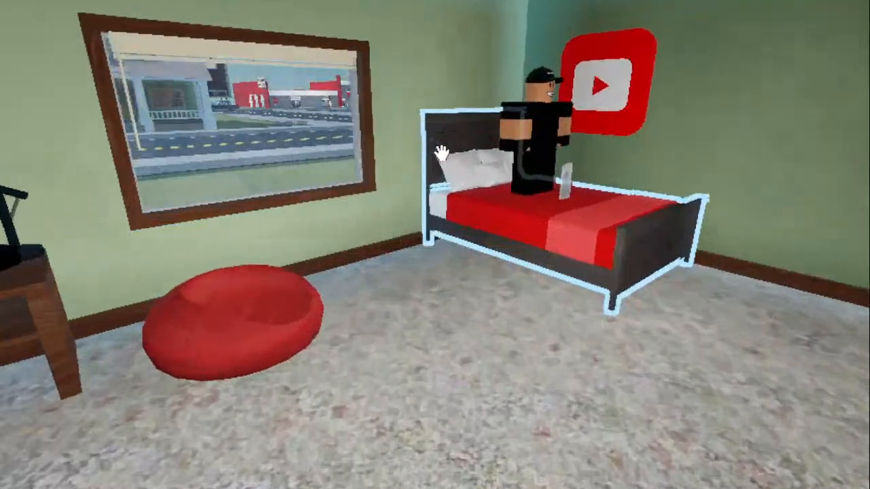
pyautogui.moveTo(442, 147); pyautogui.dragTo(440, 153, button='right')
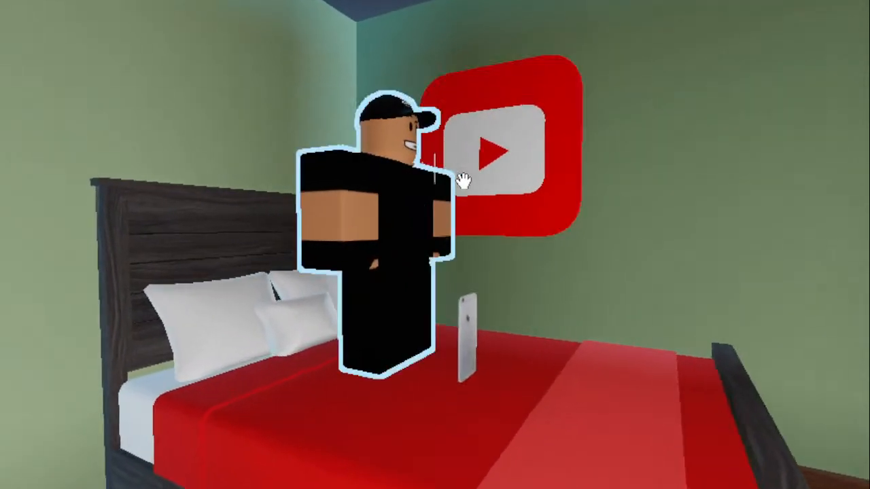
# - Move from the bedroom to the kitchen and examine the refrigerator and surrounding cabinets
pyautogui.moveTo(464, 181); pyautogui.dragTo(453, 198, button='right')
pyautogui.press('w')
pyautogui.press('w')
pyautogui.press('w')
pyautogui.press('d')
pyautogui.press('d')
pyautogui.press('d')
pyautogui.press('d')
pyautogui.press('w')
pyautogui.press('w')
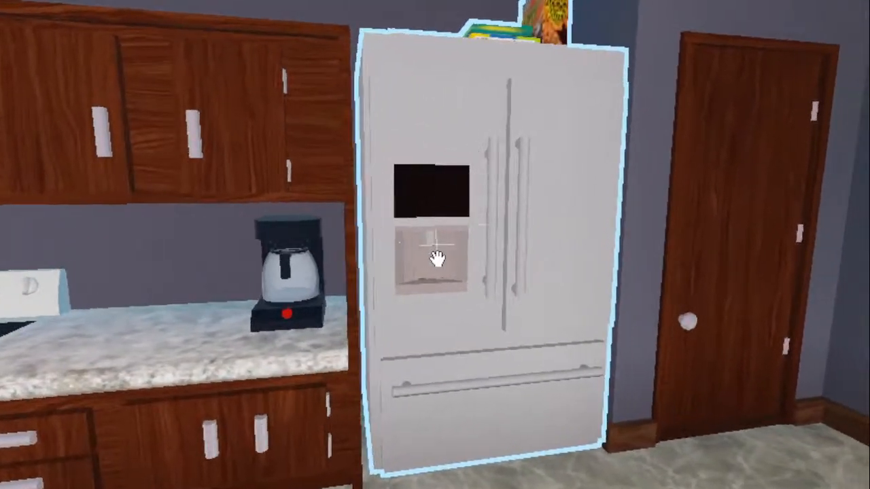
pyautogui.scroll(-1, 466, 254)
pyautogui.scroll(3, 470, 250)
pyautogui.scroll(-4, 472, 248)
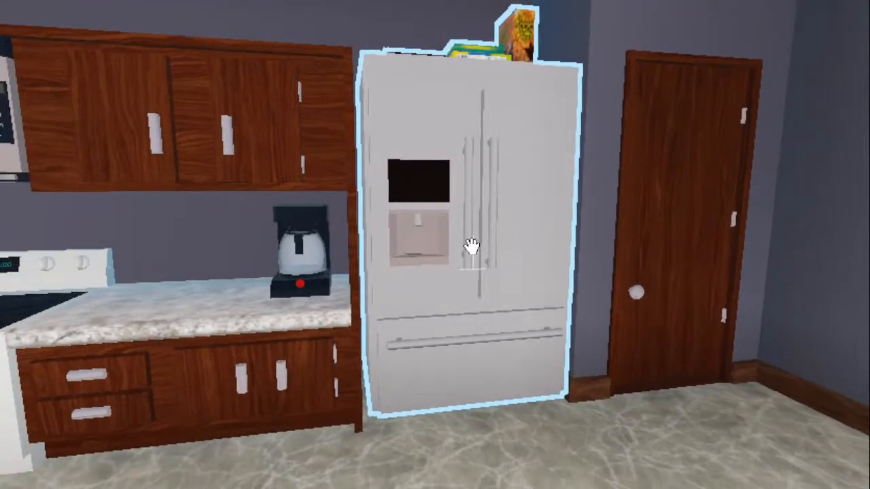
pyautogui.scroll(1, 465, 248)
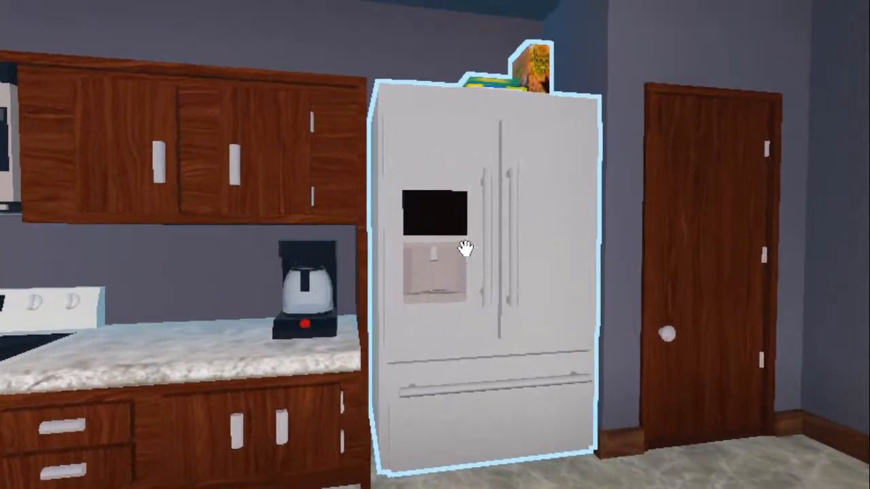
# - Examine the refrigerator's water dispenser up close
pyautogui.scroll(8, 465, 248)
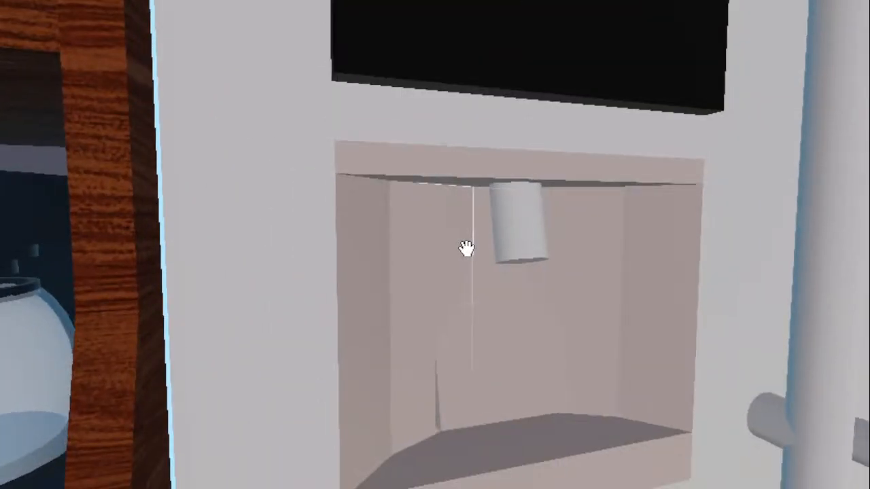
pyautogui.scroll(-2, 467, 249)
pyautogui.press('d')
pyautogui.moveTo(465, 248)
pyautogui.mouseDown(button='right')
pyautogui.moveTo(451, 252)
pyautogui.moveTo(466, 247)
pyautogui.mouseUp(button='right')
pyautogui.press('a')
pyautogui.press('w')
pyautogui.press('w')
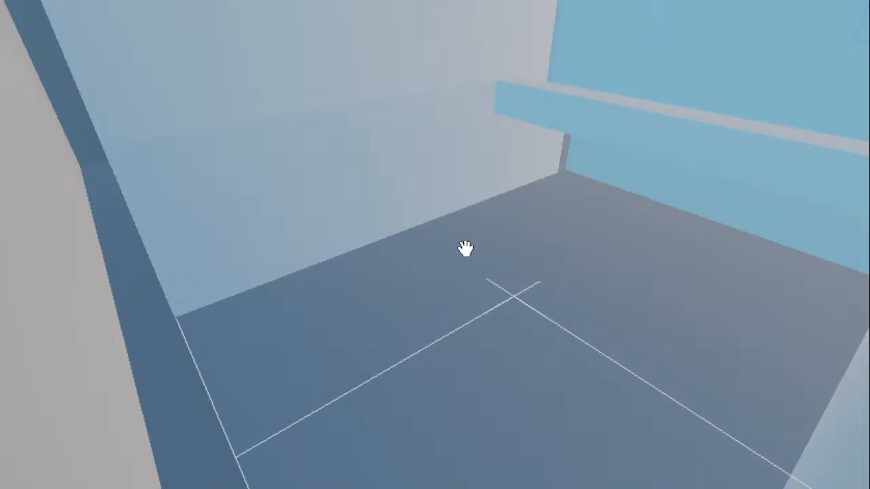
# - Bring the view back into the kitchen and examine the cabinets, stove, microwave, island and window wall
pyautogui.moveTo(466, 248); pyautogui.dragTo(408, 198, button='right')
pyautogui.scroll(1, 509, 239)
pyautogui.scroll(-2, 476, 211)
pyautogui.press('s')
pyautogui.press('w')
pyautogui.press('w')
pyautogui.press('s')
pyautogui.press('w')
pyautogui.press('s')
pyautogui.press('w')
pyautogui.press('w')
pyautogui.press('s')
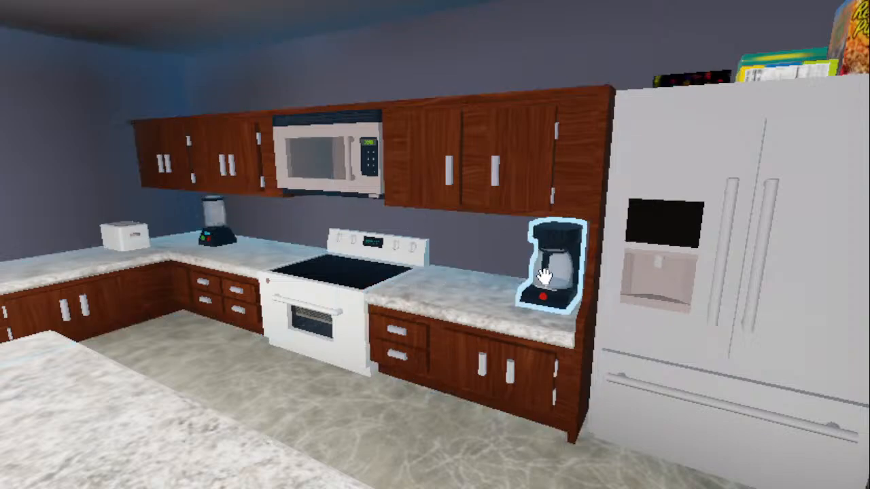
pyautogui.moveTo(521, 260); pyautogui.dragTo(494, 247, button='right')
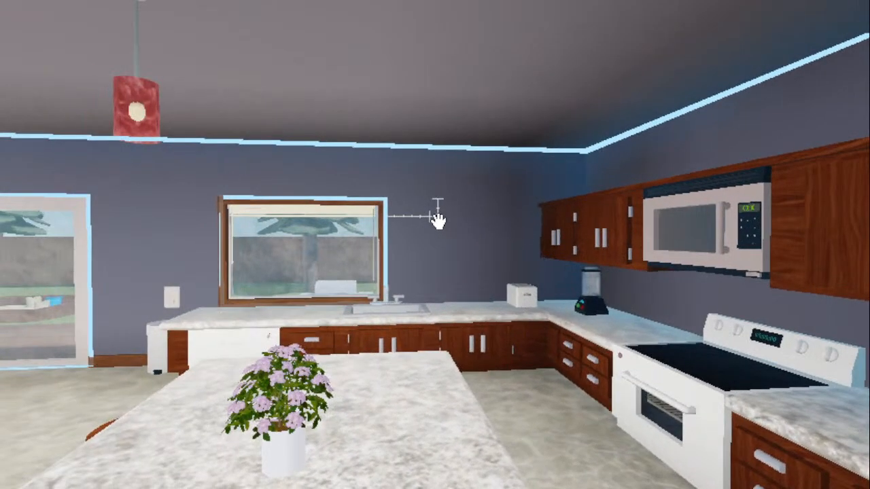
pyautogui.moveTo(437, 219); pyautogui.dragTo(439, 217, button='right')
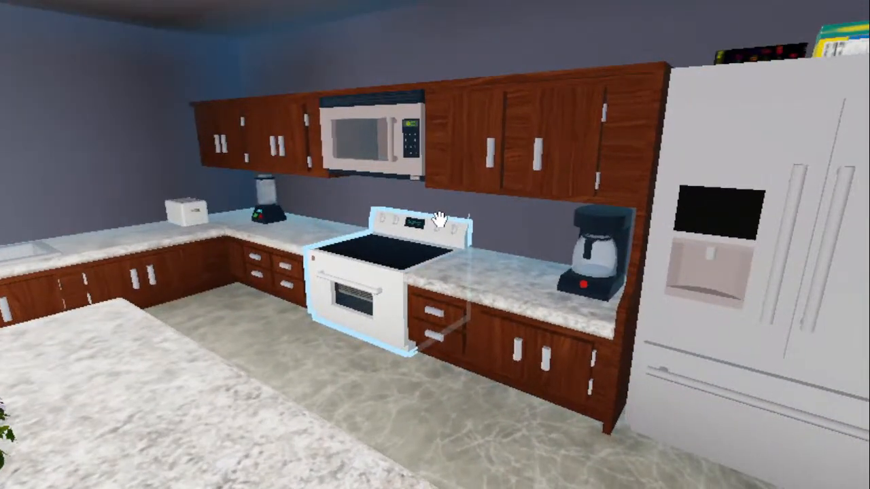
# - Inspect the coffee maker on the counter, the sink counter under the window and the stove area
pyautogui.scroll(8, 524, 132)
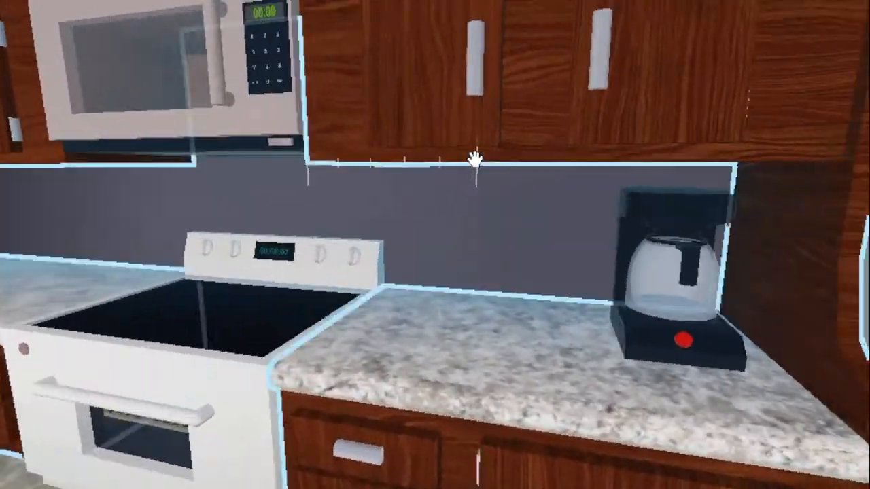
pyautogui.scroll(4, 474, 158)
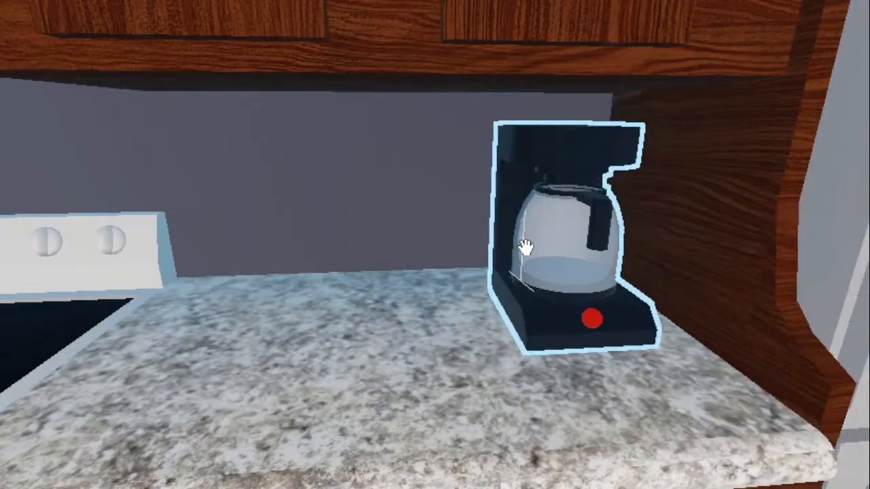
pyautogui.press('a')
pyautogui.press('s')
pyautogui.moveTo(541, 290); pyautogui.dragTo(541, 290, button='right')
pyautogui.press('w')
pyautogui.moveTo(352, 201); pyautogui.dragTo(352, 201, button='right')
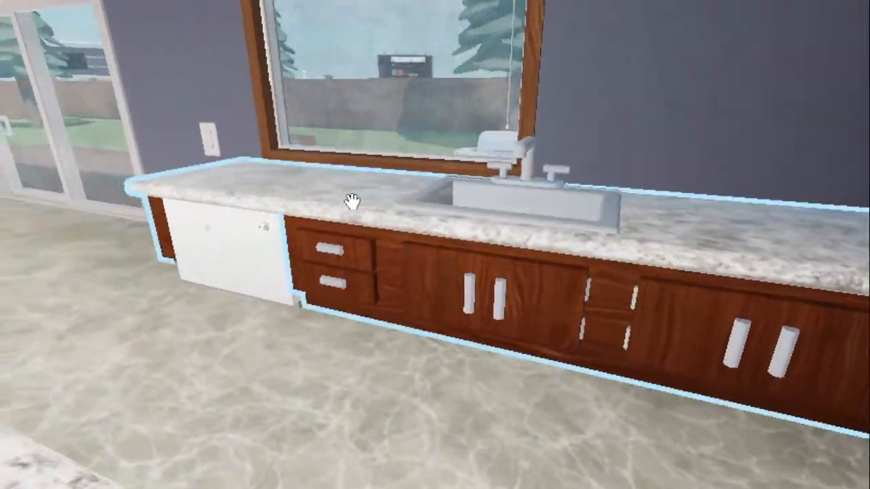
pyautogui.press('s')
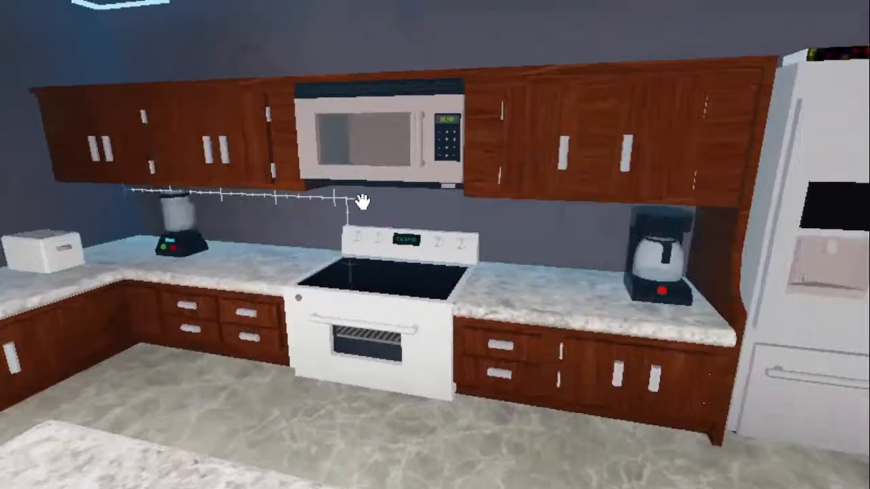
pyautogui.press('d')
pyautogui.press('w')
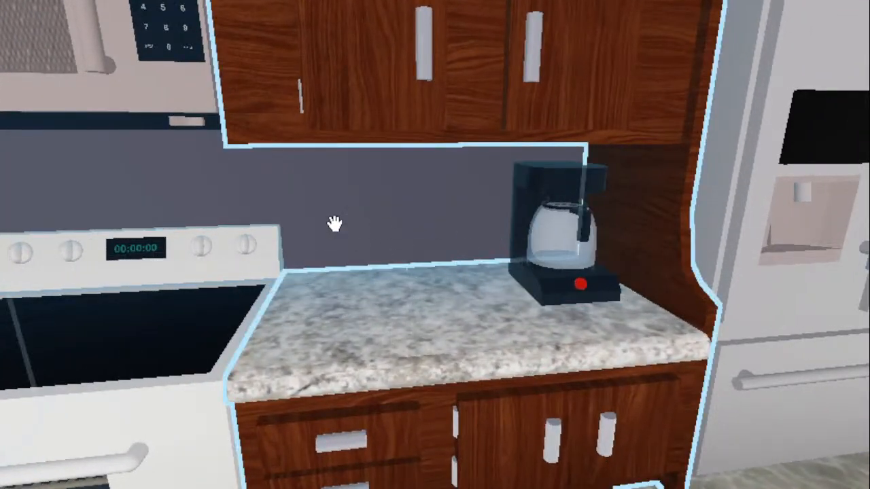
# - Move from the kitchen counter to the dining table and examine the seated characters and the turkey dinner
pyautogui.moveTo(443, 241); pyautogui.dragTo(487, 187, button='right')
pyautogui.press('s')
pyautogui.press('w')
pyautogui.press('s')
pyautogui.press('s')
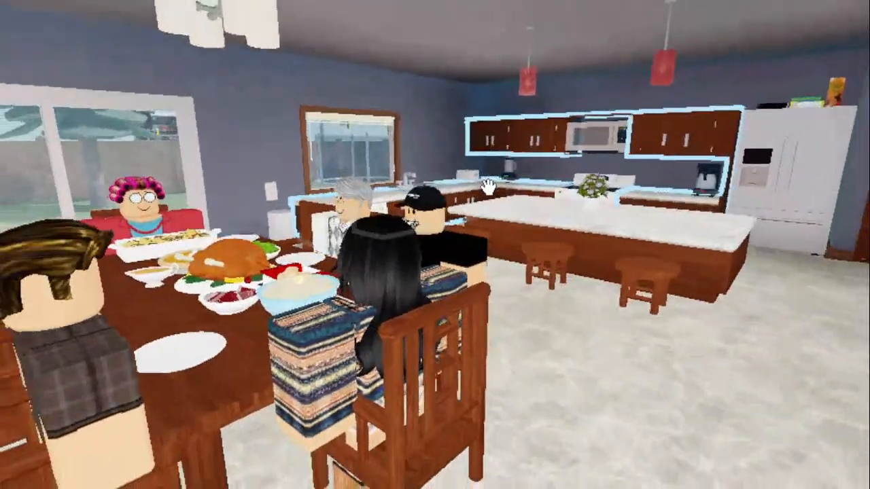
pyautogui.press('s')
pyautogui.moveTo(400, 208); pyautogui.dragTo(464, 191, button='right')
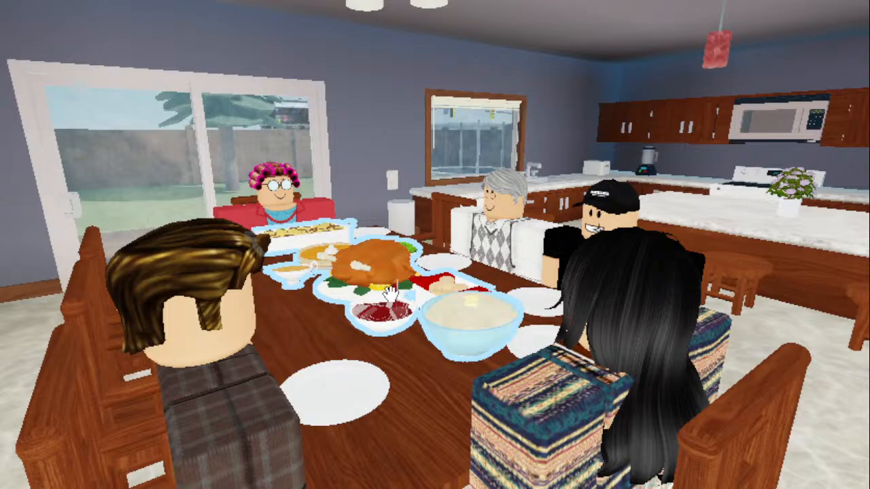
pyautogui.scroll(-4, 391, 289)
# - Travel from the dining room to the end of the hallway and examine the door with the grey panel
pyautogui.moveTo(396, 216); pyautogui.dragTo(407, 197, button='right')
pyautogui.scroll(4, 393, 216)
pyautogui.press('w')
pyautogui.press('d')
pyautogui.press('w')
pyautogui.press('w')
pyautogui.moveTo(407, 197); pyautogui.dragTo(407, 196)
pyautogui.press('w')
pyautogui.press('w')
pyautogui.moveTo(406, 196); pyautogui.dragTo(435, 211, button='right')
pyautogui.press('w')
pyautogui.press('w')
pyautogui.press('w')
pyautogui.press('s')
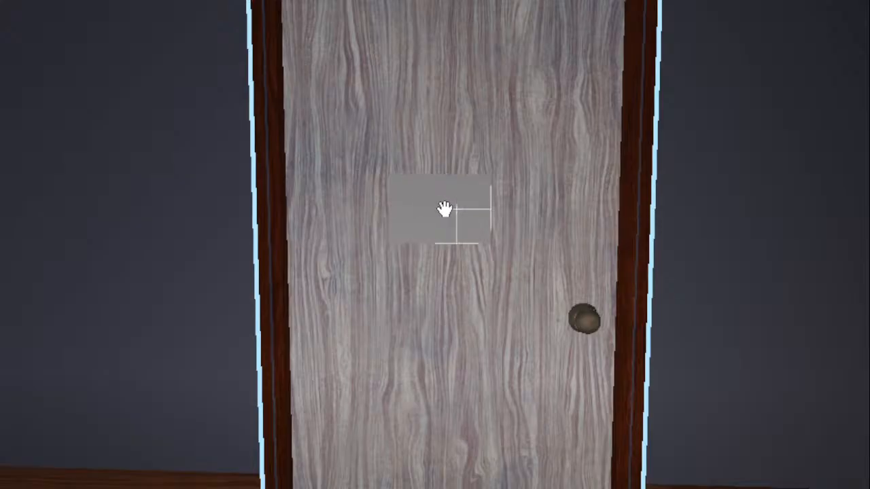
pyautogui.press('s')
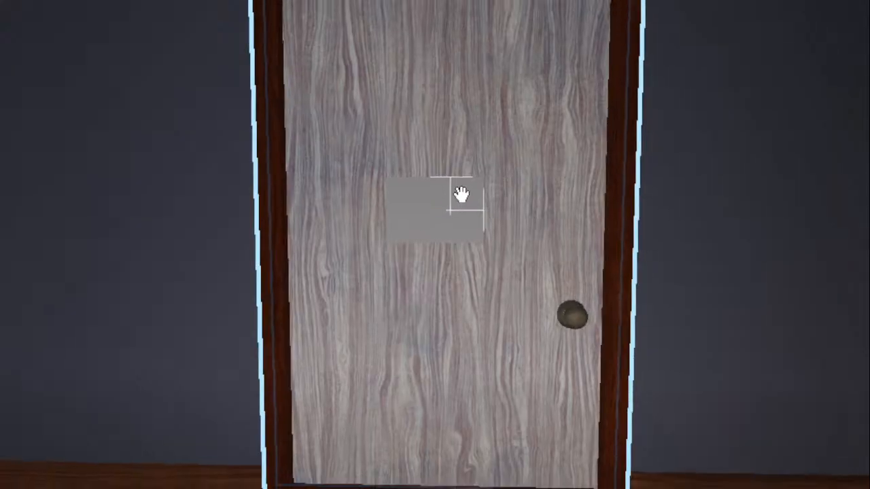
# - Return through the hallway and living room to view the dining table and kitchen together
pyautogui.moveTo(460, 194); pyautogui.dragTo(460, 194, button='right')
pyautogui.press('w')
pyautogui.press('w')
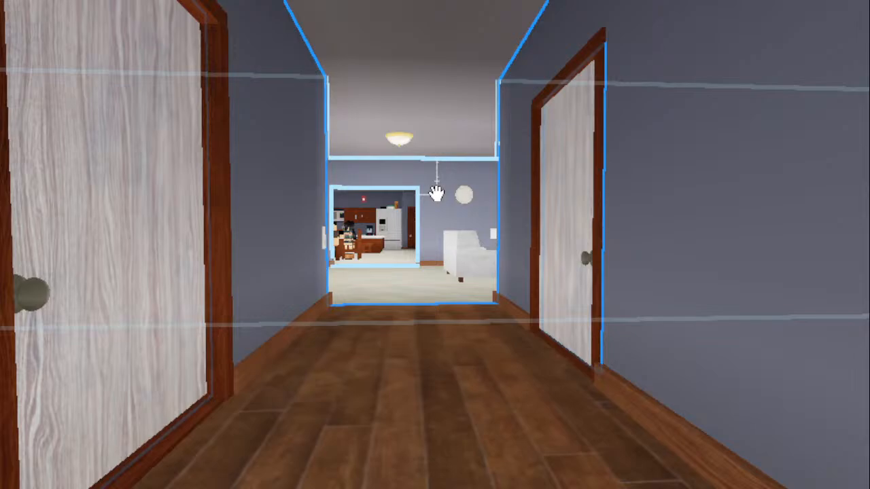
pyautogui.press('w')
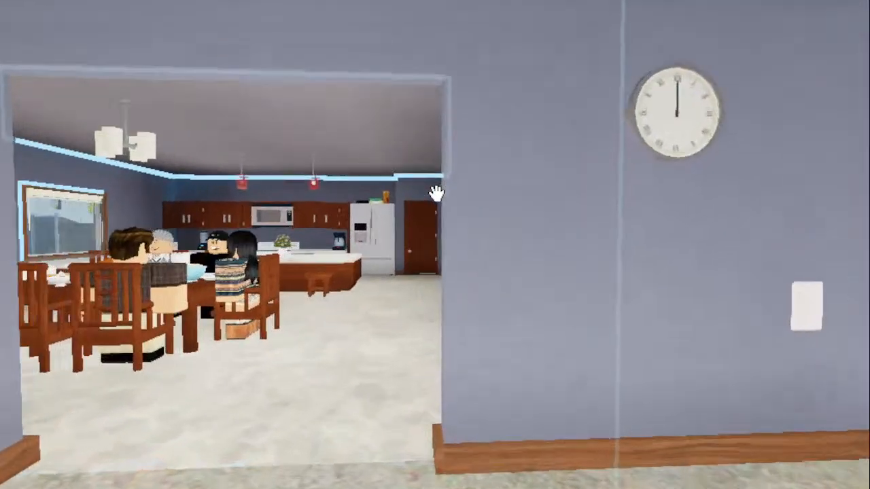
pyautogui.press('w')
pyautogui.moveTo(436, 194)
pyautogui.mouseDown(button='right')
pyautogui.moveTo(456, 190)
pyautogui.moveTo(436, 194)
pyautogui.mouseUp(button='right')
pyautogui.press('w')
pyautogui.press('w')
pyautogui.press('s')
pyautogui.press('w')
pyautogui.press('w')
pyautogui.press('w')
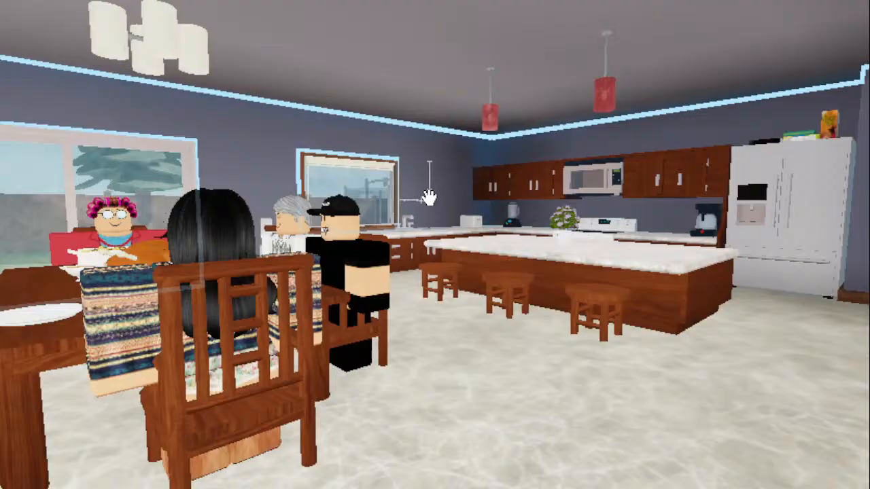
pyautogui.press('s')
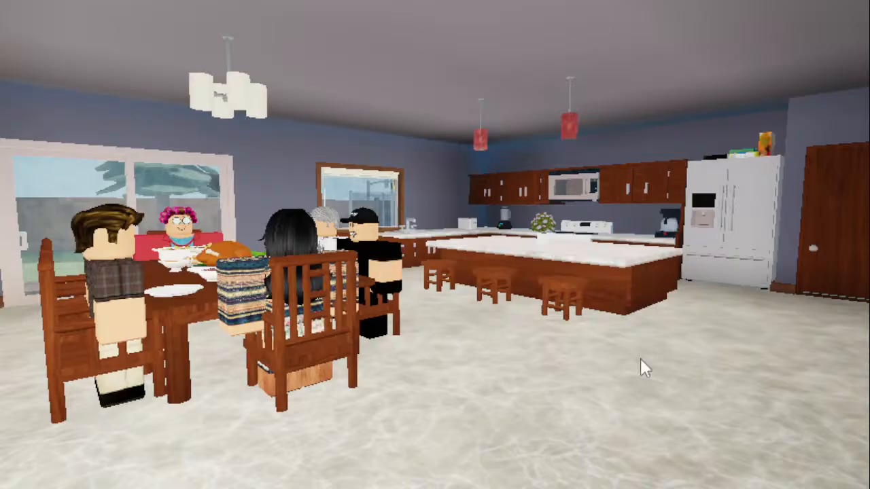
# - Look from the dining room toward the pink entrance hall, the living room fireplace and the hallway
pyautogui.moveTo(569, 257)
pyautogui.mouseDown(button='right')
pyautogui.moveTo(544, 256)
pyautogui.moveTo(566, 256)
pyautogui.mouseUp(button='right')
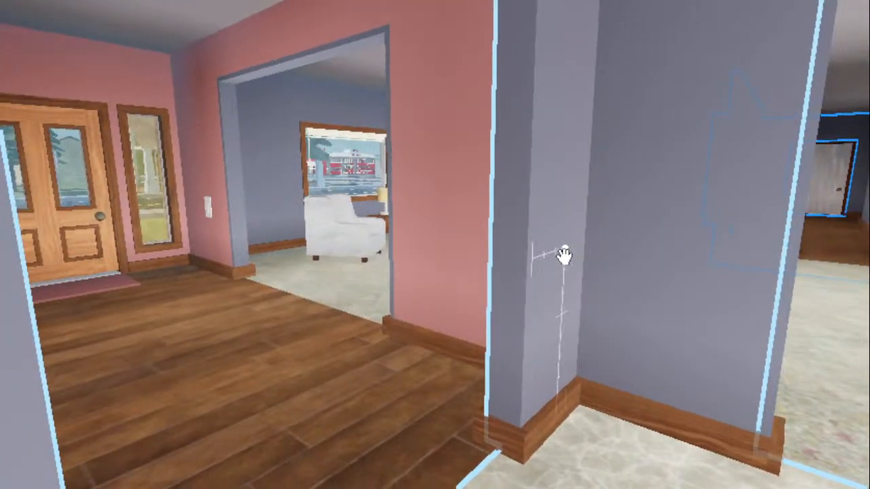
pyautogui.moveTo(506, 246); pyautogui.dragTo(458, 217, button='right')
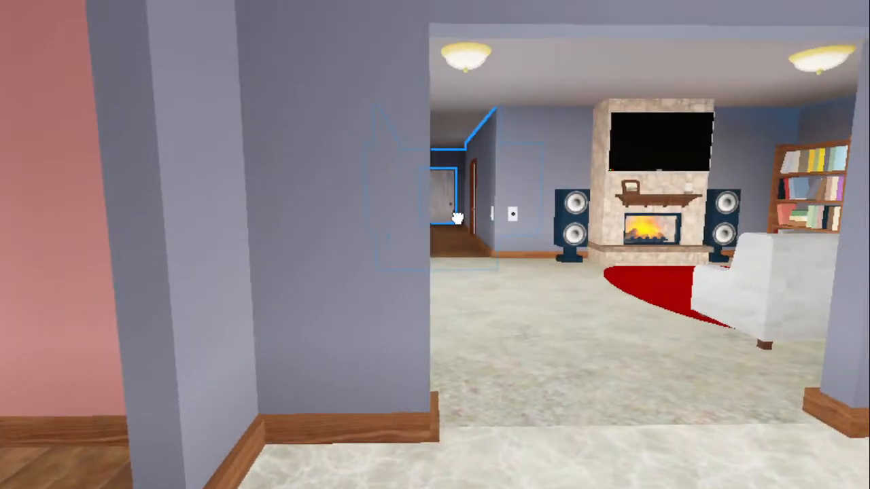
pyautogui.press('d')
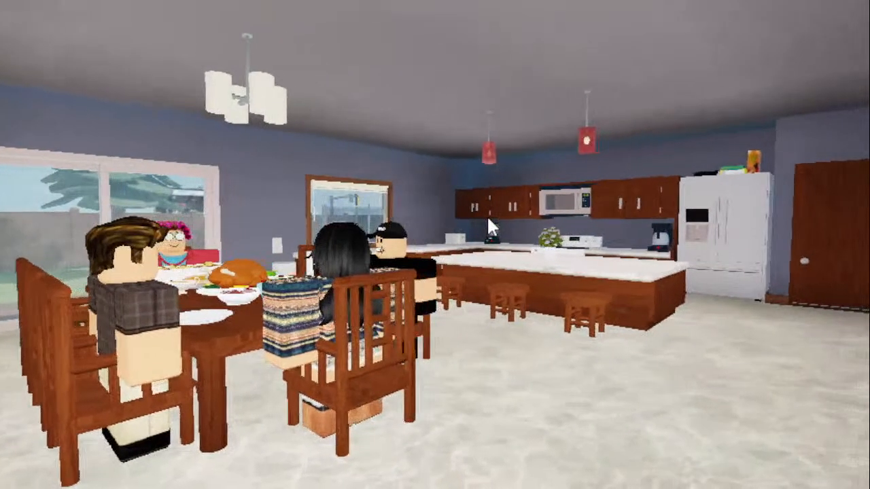
pyautogui.moveTo(487, 214); pyautogui.dragTo(495, 214, button='right')
pyautogui.press('w')
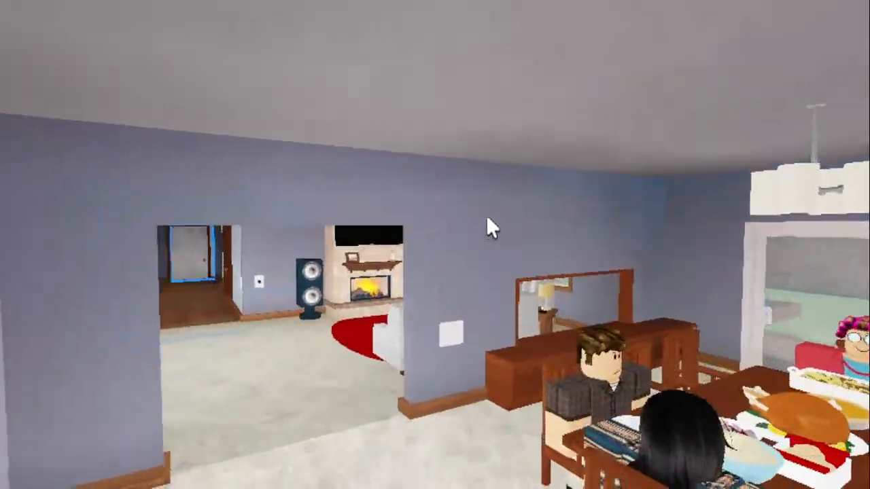
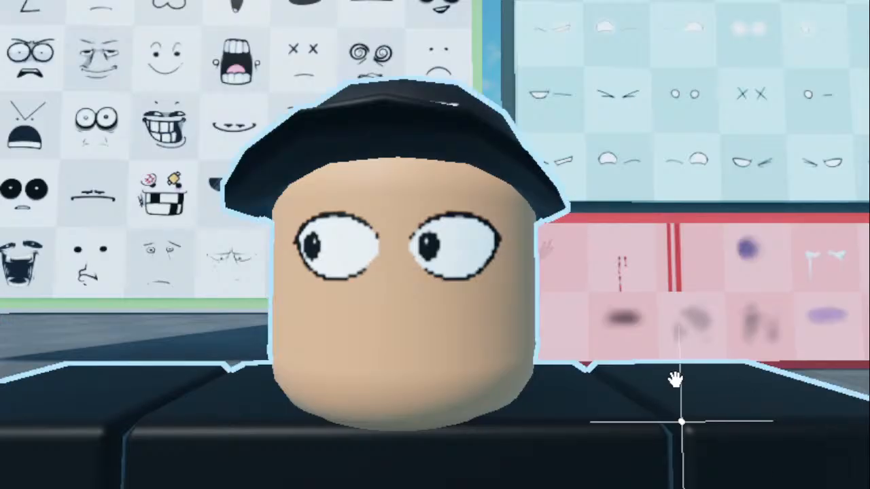
# - Exit the HD 1080 device preview and place the Moon Animator window beside the character with the black cap
pyautogui.scroll(-6, 591, 357)
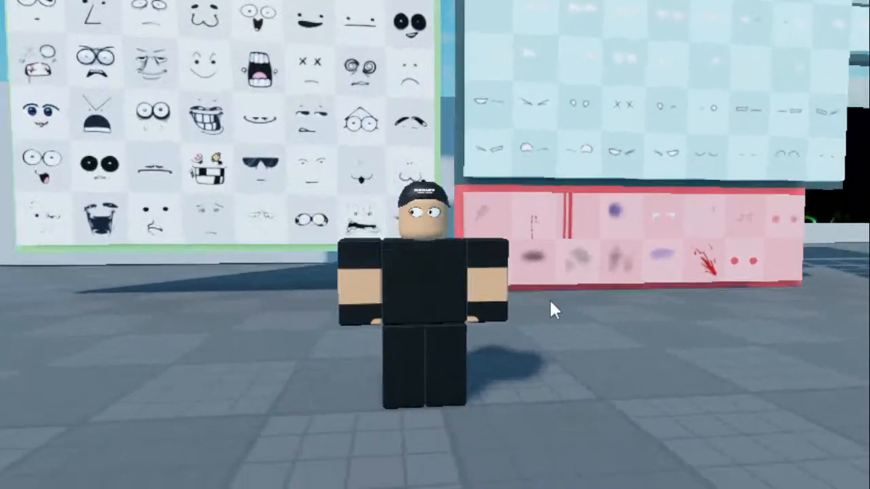
pyautogui.moveTo(549, 300); pyautogui.dragTo(549, 301, button='right')
pyautogui.scroll(3, 549, 299)
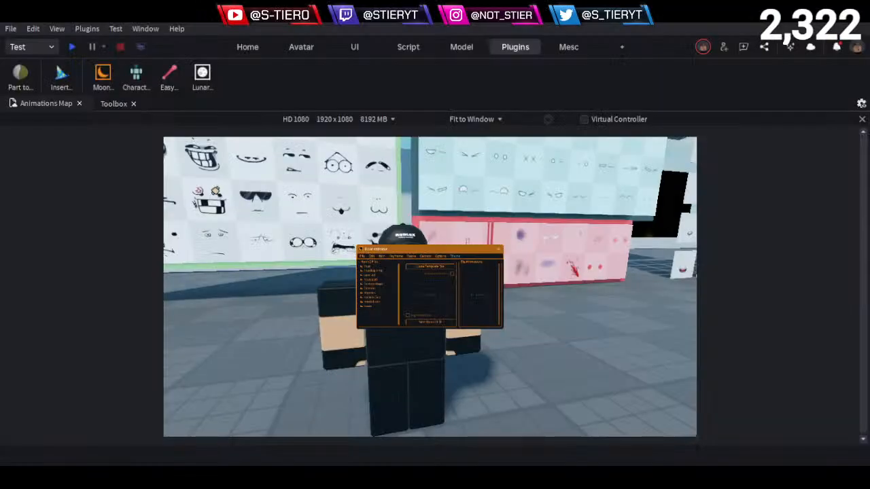
pyautogui.click(861, 119)
pyautogui.moveTo(550, 381); pyautogui.dragTo(614, 254)
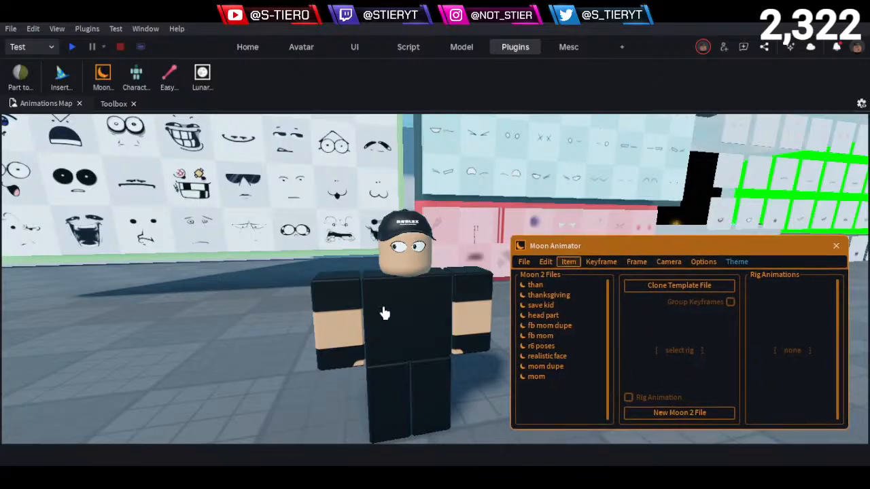
pyautogui.moveTo(385, 313); pyautogui.dragTo(406, 310, button='right')
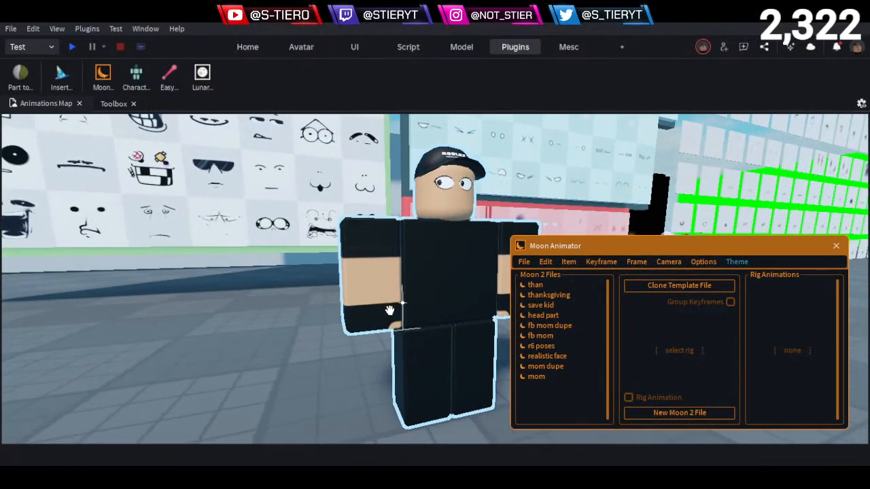
# - Create a new Moon 2 file in Moon Animator and dismiss the Add Item dialog without adding anything
pyautogui.click(720, 414)
pyautogui.click(519, 279)
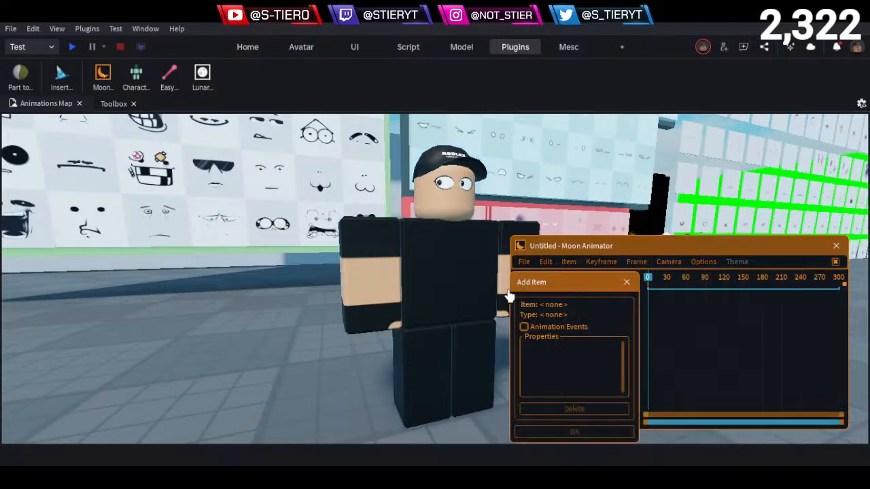
pyautogui.click(452, 305)
pyautogui.click(626, 282)
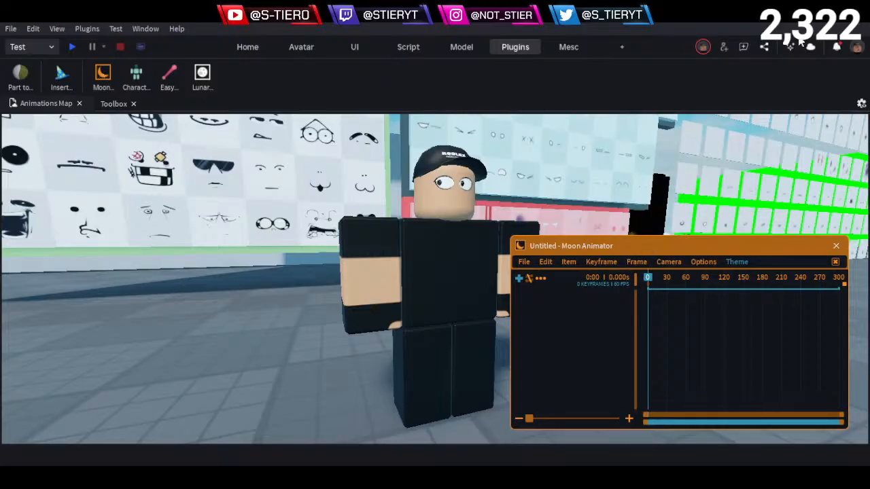
# - Show the Explorer without Properties and reposition the Moon Animator window below the character's head
pyautogui.moveTo(569, 246); pyautogui.dragTo(338, 189)
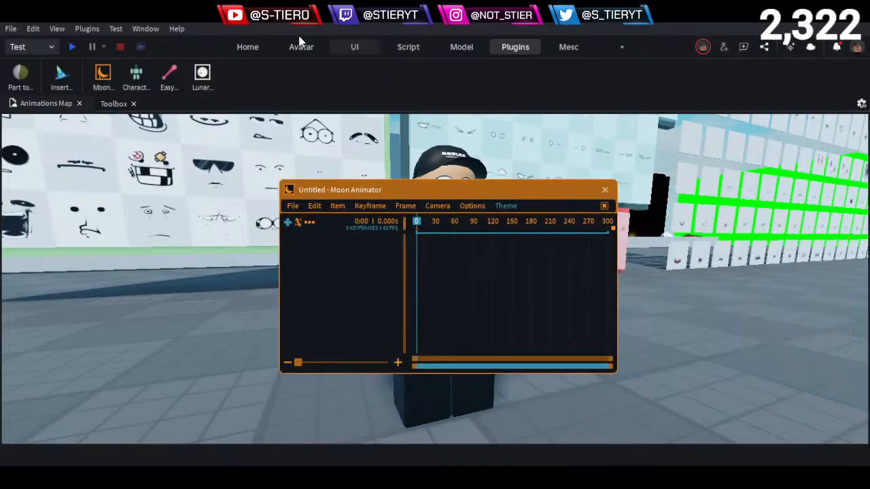
pyautogui.click(566, 49)
pyautogui.click(152, 75)
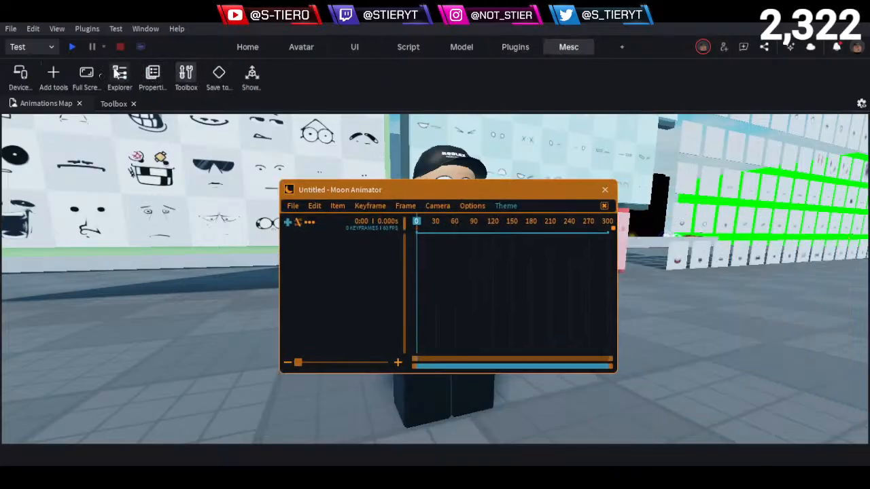
pyautogui.click(122, 74)
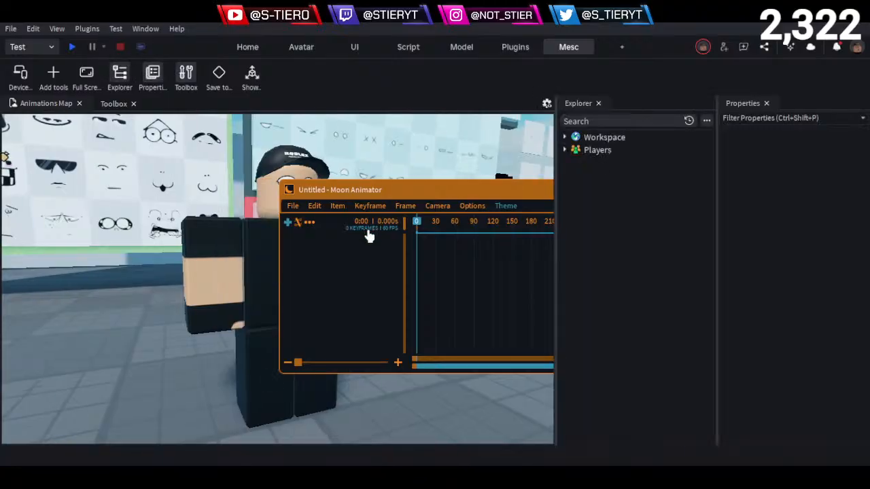
pyautogui.click(152, 75)
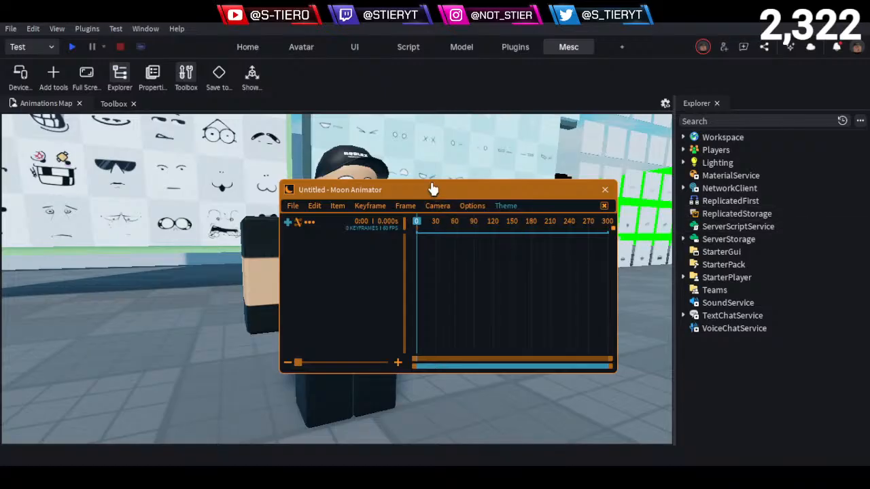
pyautogui.moveTo(433, 194); pyautogui.dragTo(435, 265)
# - Select the capped character and expand its face live model and Head to list the head's contents
pyautogui.click(342, 221)
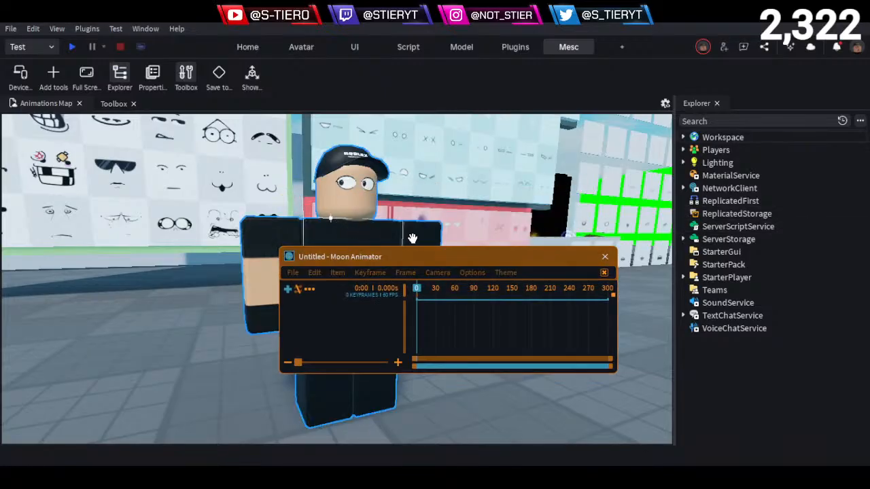
pyautogui.click(697, 215)
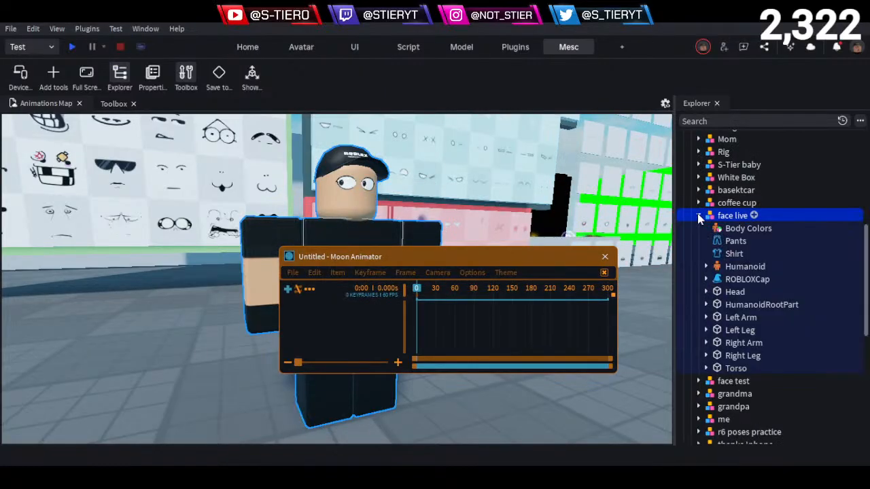
pyautogui.click(706, 292)
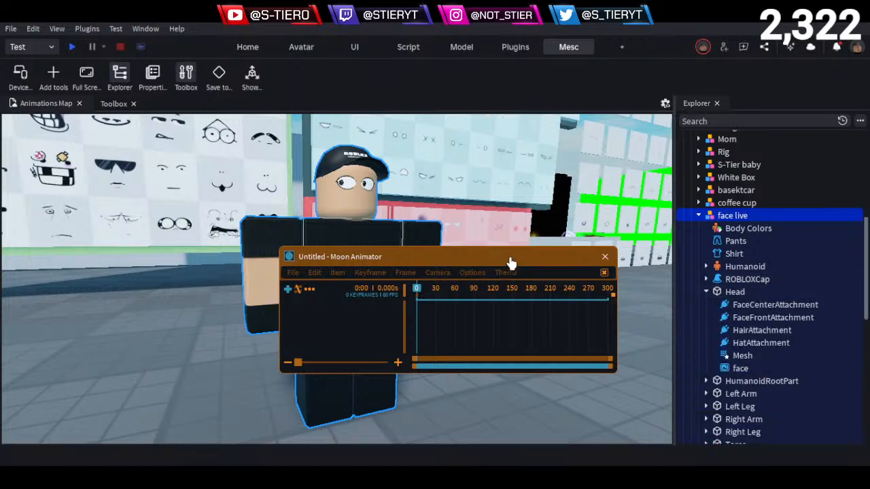
pyautogui.moveTo(506, 262); pyautogui.dragTo(525, 230)
pyautogui.moveTo(520, 349); pyautogui.dragTo(510, 413)
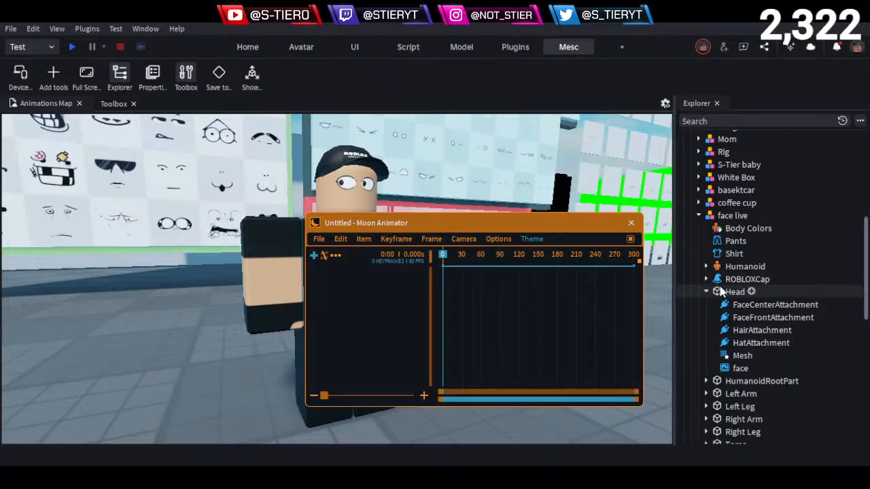
# - Duplicate the face decal inside the Head and rename one of the two decals eyes
pyautogui.click(732, 368)
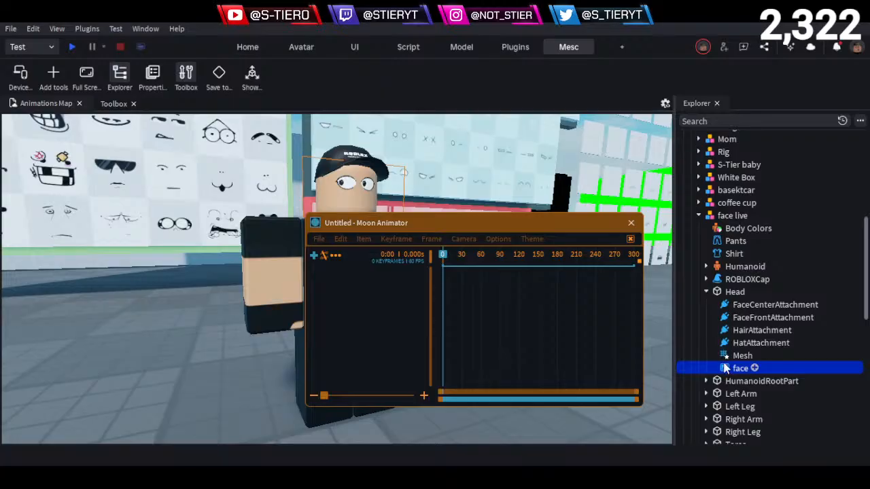
pyautogui.hotkey('ctrl', 'd')
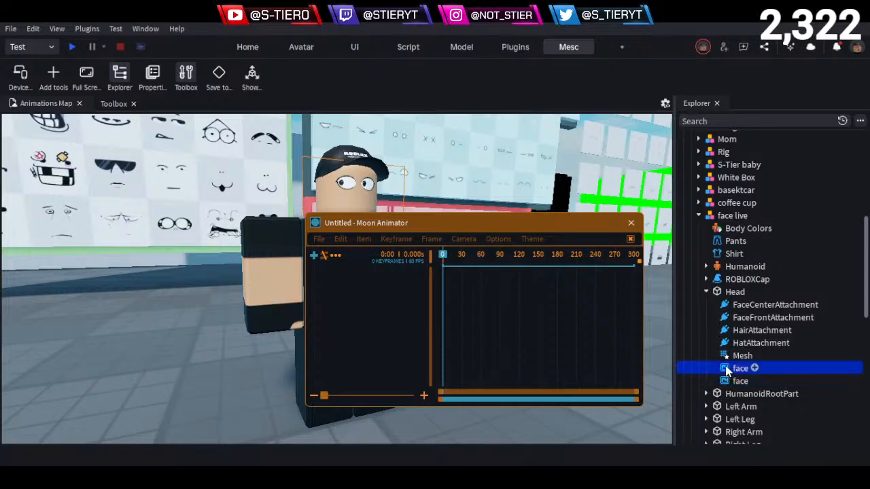
pyautogui.press('F2')
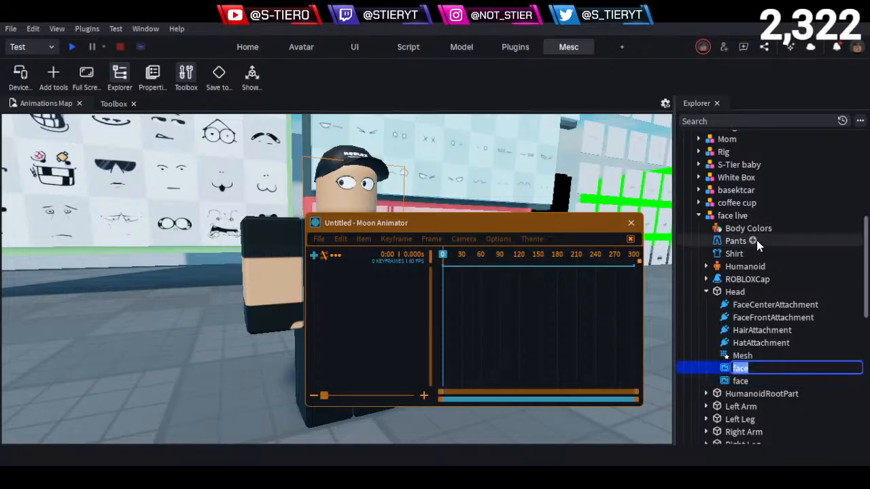
pyautogui.write('eyes')
pyautogui.press('Return')
# - Rename the remaining face decal in the Head as mouth
pyautogui.click(740, 380)
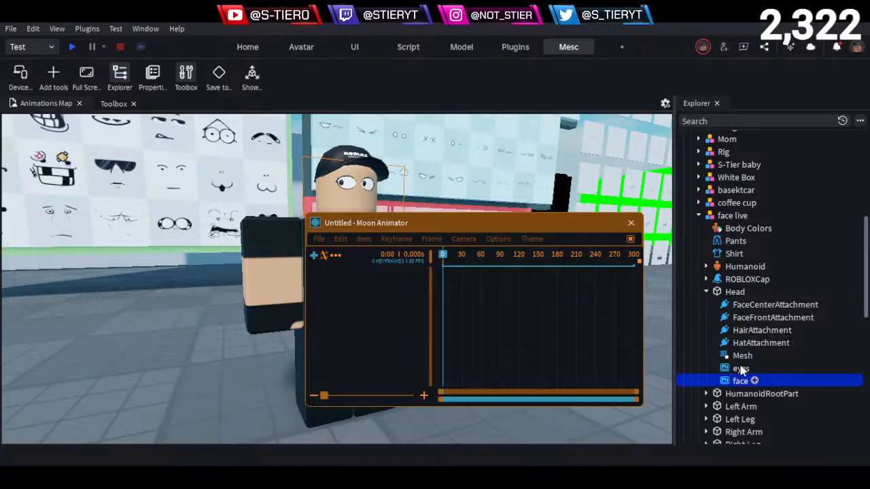
pyautogui.press('F2')
pyautogui.write('mouth')
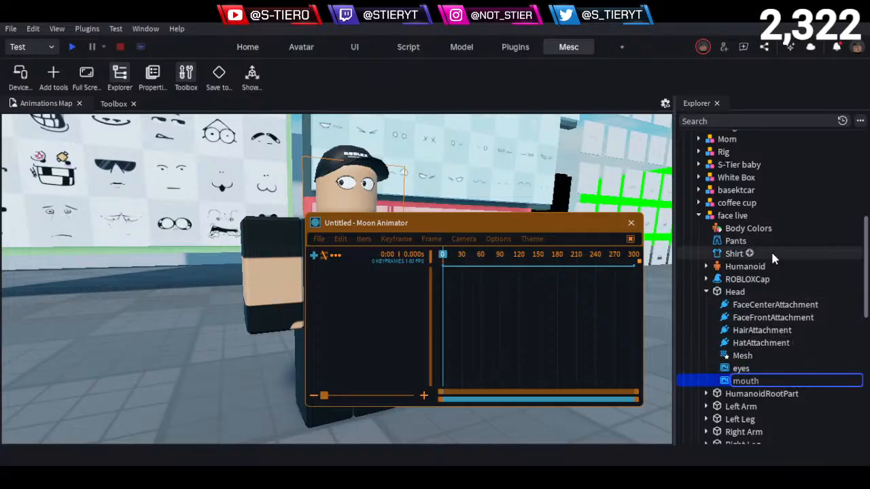
pyautogui.press('Return')
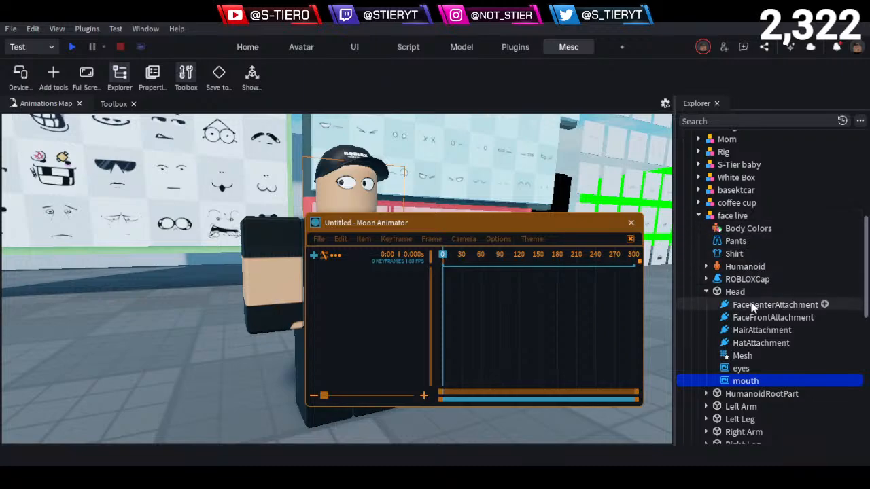
# - Duplicate the mouth decal in the Head and rename the copy face
pyautogui.hotkey('ctrl', 'd')
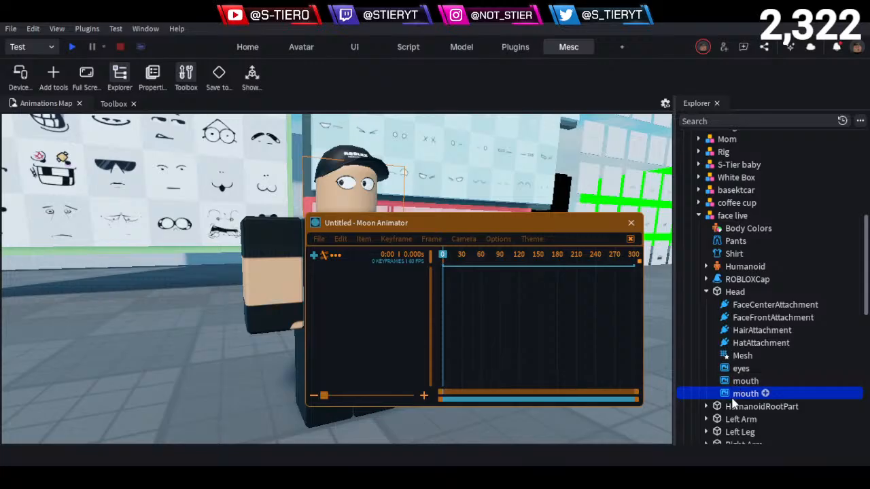
pyautogui.press('F2')
pyautogui.write('face')
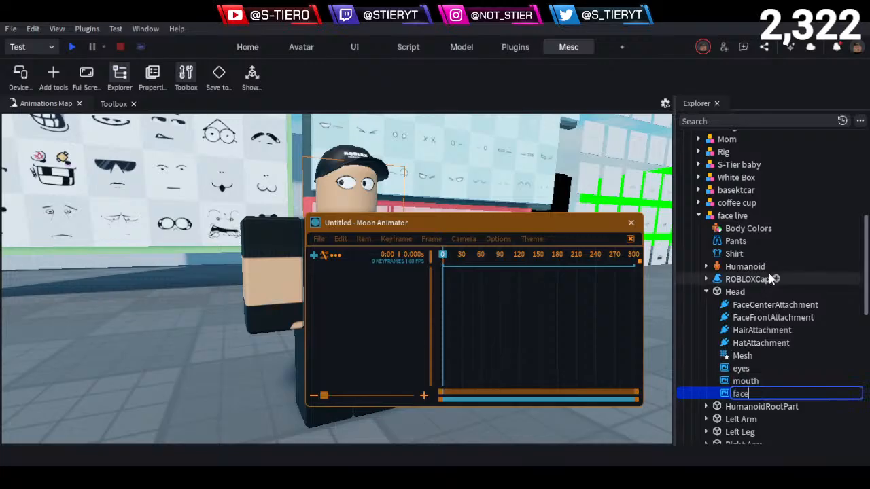
pyautogui.press('Return')
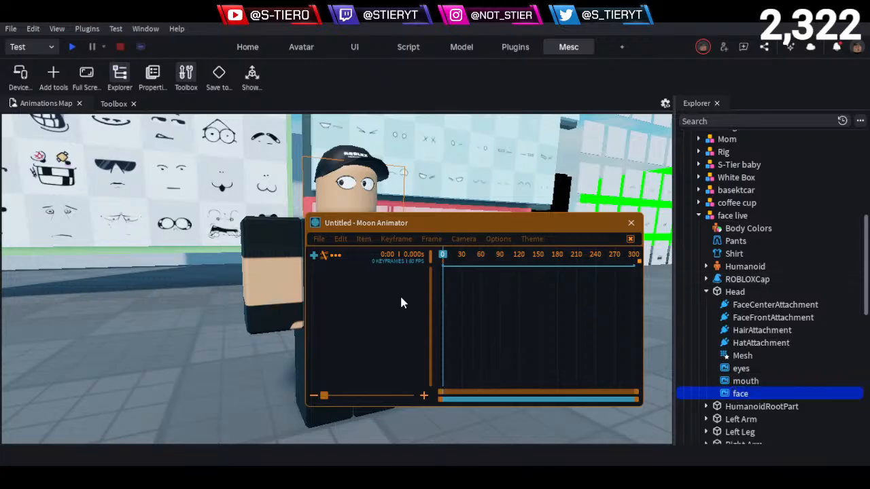
pyautogui.click(329, 311)
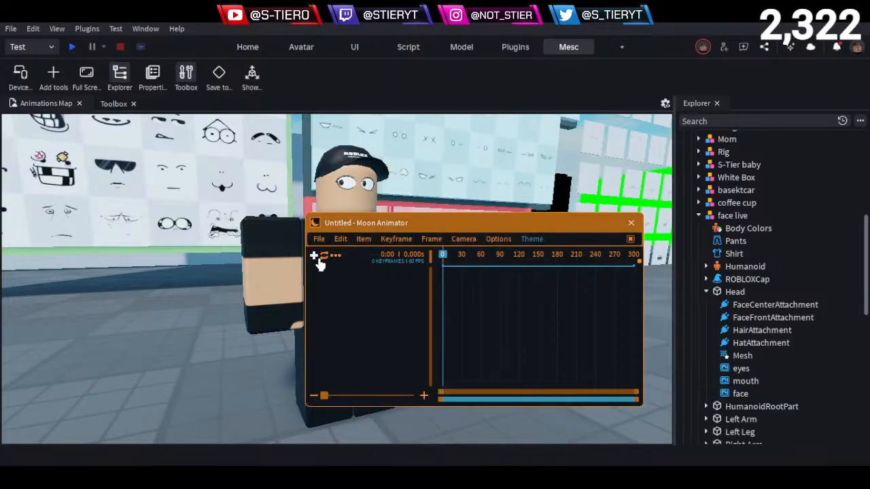
pyautogui.click(314, 256)
pyautogui.click(427, 273)
# - Paste a block Part into the face live model's Head and move the Moon Animator window down to uncover it
pyautogui.click(734, 292)
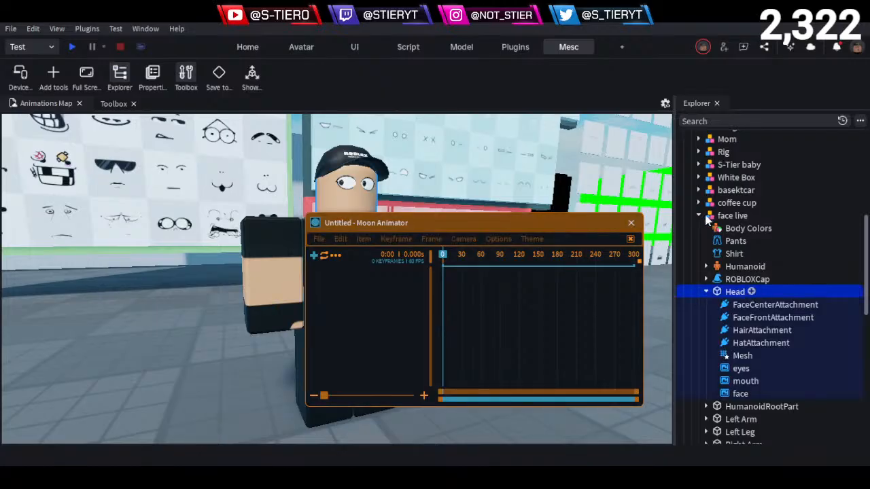
pyautogui.hotkey('ctrl', 'shift', 'v')
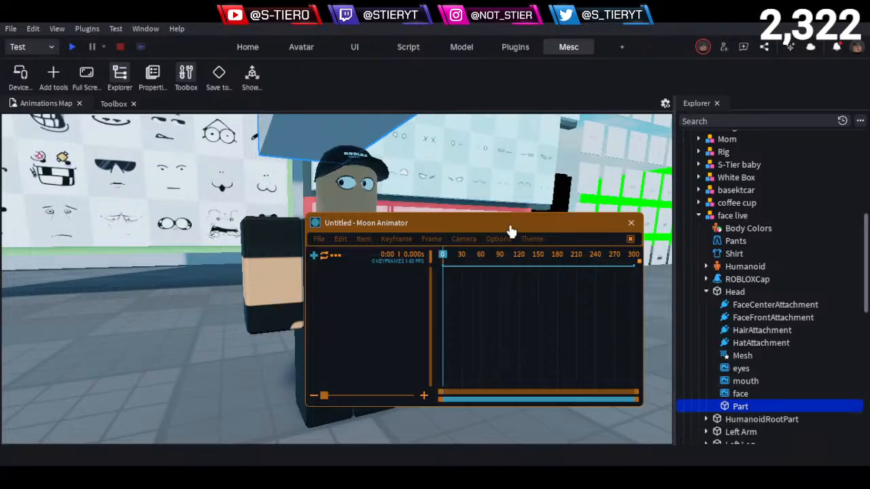
pyautogui.press('s')
pyautogui.moveTo(489, 190); pyautogui.dragTo(489, 190, button='right')
pyautogui.hotkey('ctrl', '3')
pyautogui.moveTo(402, 231); pyautogui.dragTo(460, 320)
# - Scale the Part down in height, depth and length to a small block above the character's head
pyautogui.click(727, 405)
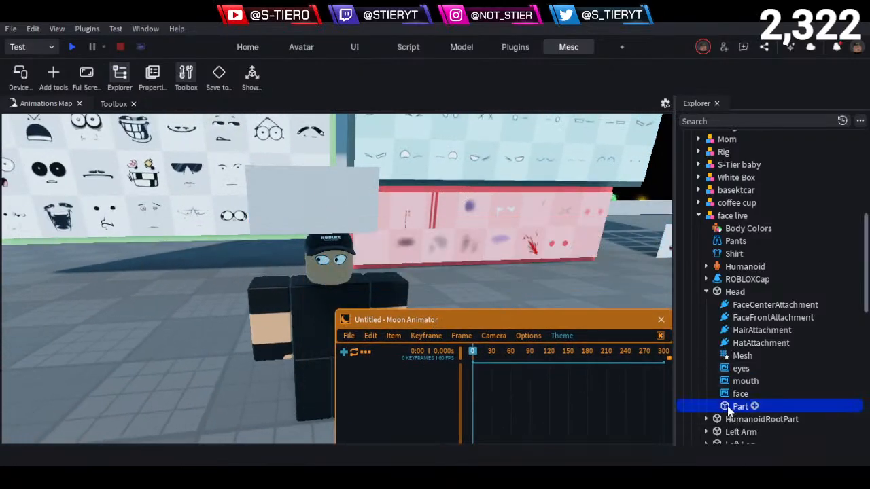
pyautogui.moveTo(373, 200); pyautogui.dragTo(392, 200)
pyautogui.moveTo(394, 218); pyautogui.dragTo(395, 218, button='right')
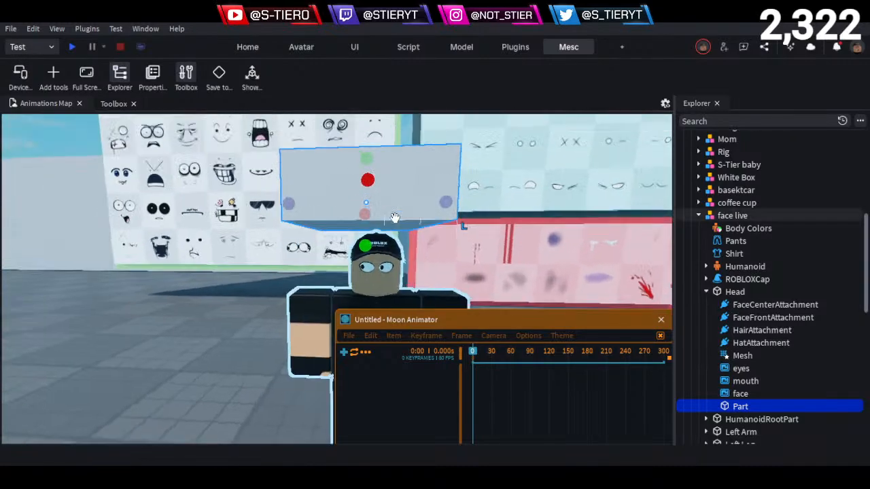
pyautogui.moveTo(365, 245); pyautogui.dragTo(366, 218)
pyautogui.moveTo(376, 211); pyautogui.dragTo(376, 211, button='right')
pyautogui.moveTo(352, 232); pyautogui.dragTo(351, 254)
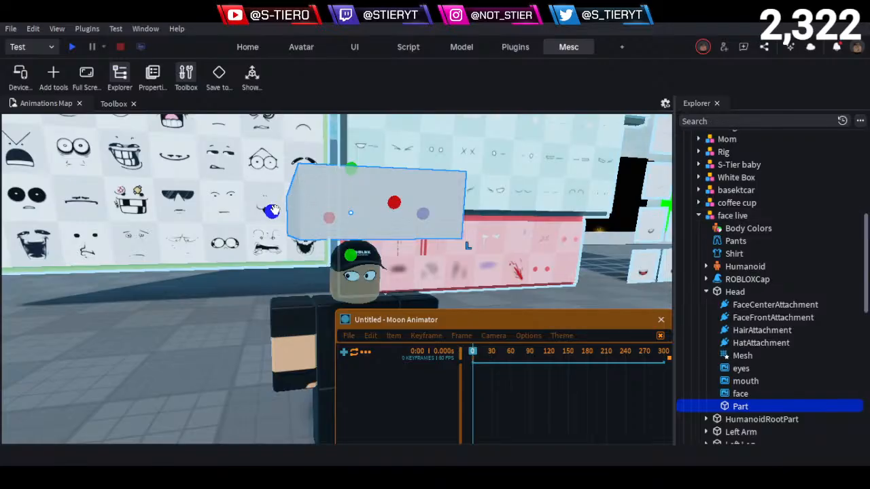
pyautogui.moveTo(274, 209); pyautogui.dragTo(350, 212)
pyautogui.moveTo(463, 219); pyautogui.dragTo(532, 217, button='right')
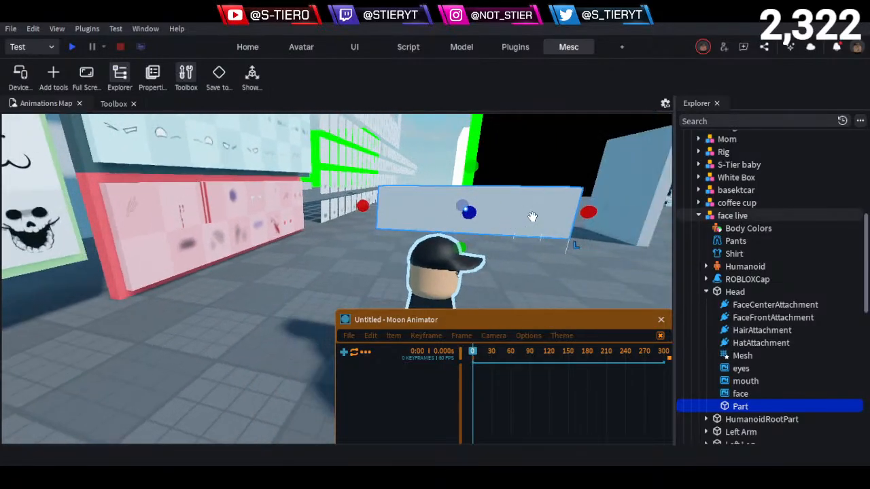
pyautogui.moveTo(588, 212); pyautogui.dragTo(441, 208)
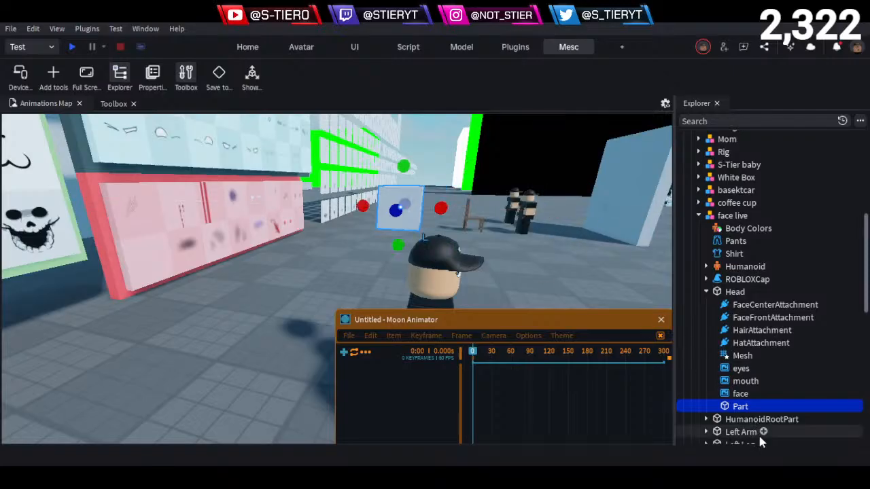
# - Move the face decal from the Head into the Part and expand the Part to show it
pyautogui.click(735, 394)
pyautogui.moveTo(741, 403); pyautogui.dragTo(741, 405)
pyautogui.click(714, 393)
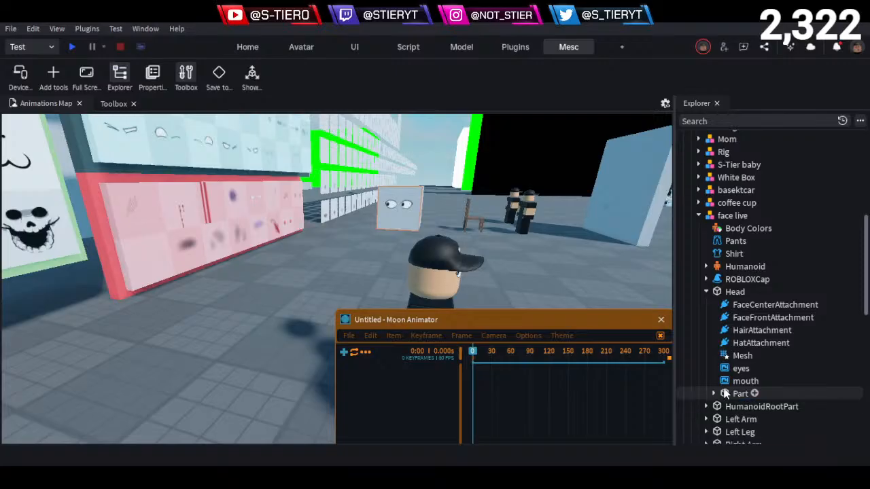
pyautogui.click(734, 396)
pyautogui.click(714, 394)
# - Rotate the Part so that its face decal points forward like the character's own face
pyautogui.moveTo(551, 254); pyautogui.dragTo(507, 242, button='right')
pyautogui.hotkey('ctrl', '4')
pyautogui.moveTo(386, 292); pyautogui.dragTo(475, 286)
pyautogui.press('q')
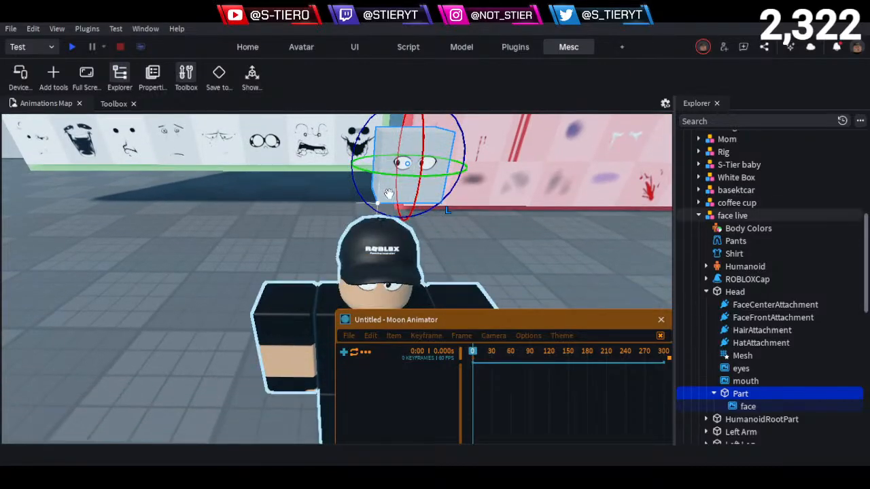
pyautogui.moveTo(422, 206); pyautogui.dragTo(421, 205, button='right')
pyautogui.press('q')
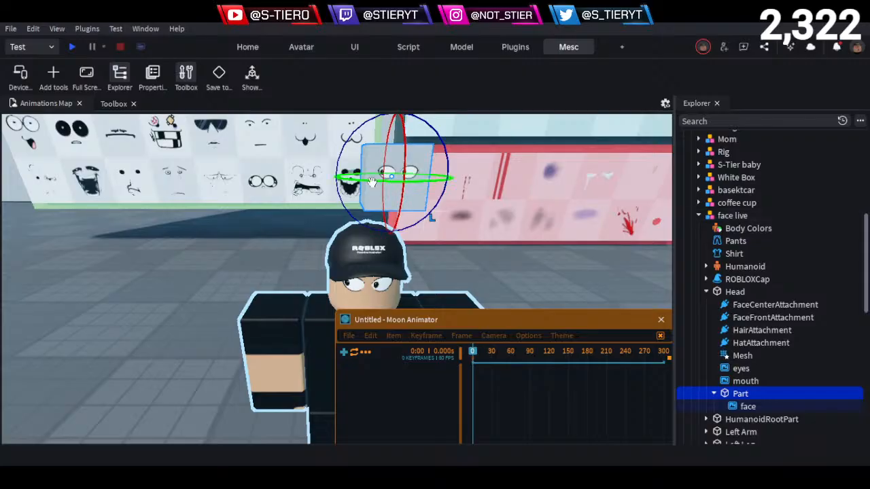
# - Move the Part sideways with the Move tool to place it above the character's cap
pyautogui.hotkey('ctrl', '2')
pyautogui.moveTo(371, 185); pyautogui.dragTo(339, 190)
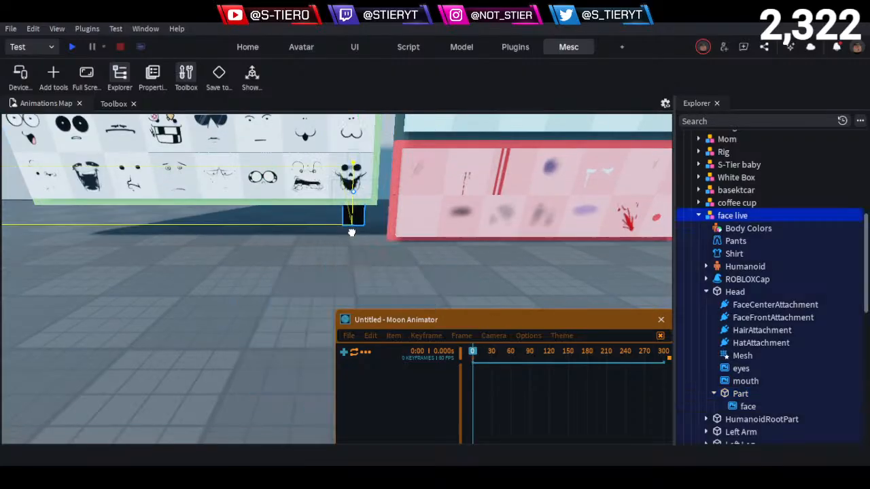
pyautogui.click(365, 234)
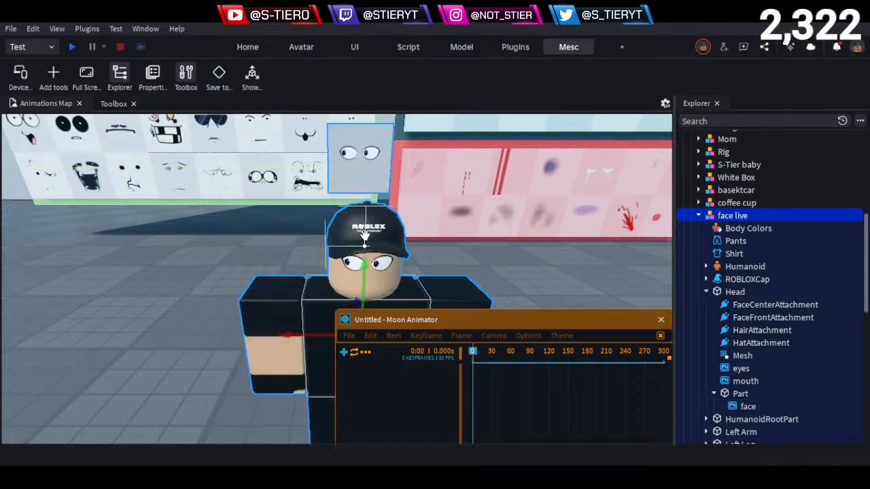
# - Lower the Part to the height of the character's head and move it sideways by 0.5
pyautogui.click(736, 394)
pyautogui.moveTo(356, 227); pyautogui.dragTo(352, 300)
pyautogui.scroll(3, 383, 231)
pyautogui.moveTo(383, 168); pyautogui.dragTo(408, 178)
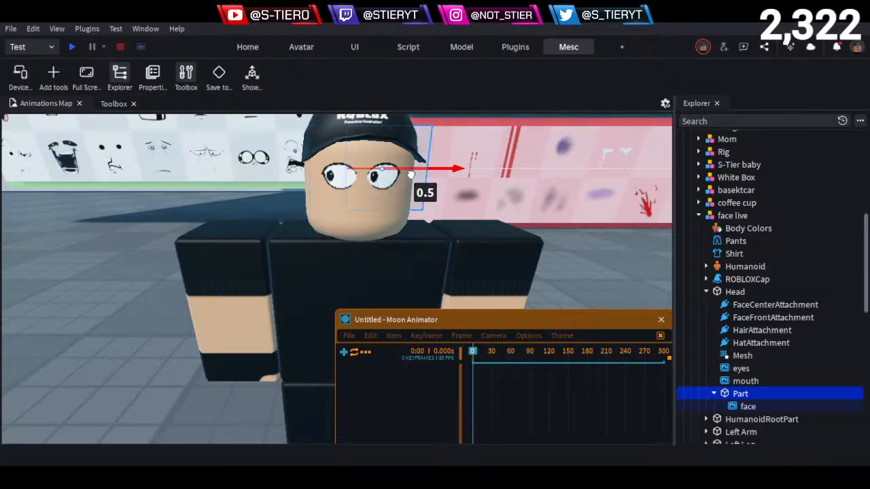
# - Shift the Part sideways into line with the head and move it 1.5 forward, in front of the face
pyautogui.moveTo(407, 178); pyautogui.dragTo(375, 270, button='right')
pyautogui.scroll(-3, 375, 270)
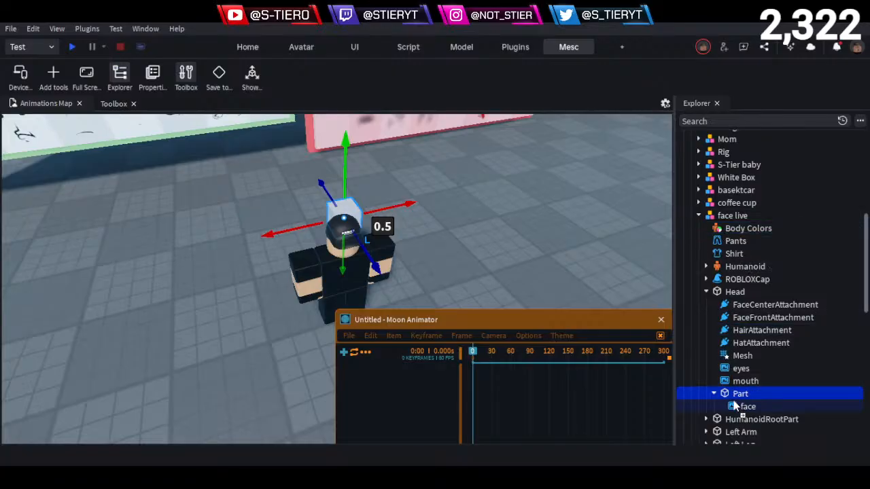
pyautogui.moveTo(420, 249); pyautogui.dragTo(448, 266, button='right')
pyautogui.scroll(3, 449, 266)
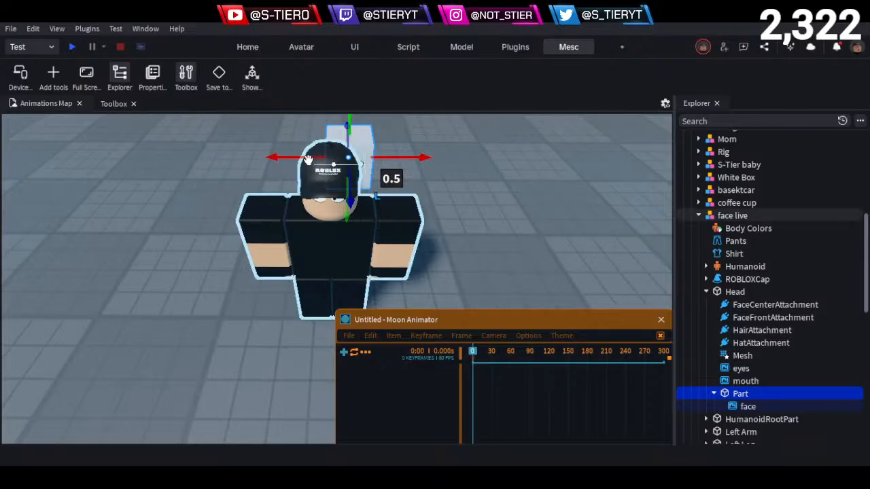
pyautogui.moveTo(304, 158); pyautogui.dragTo(281, 160)
pyautogui.moveTo(325, 198); pyautogui.dragTo(322, 243)
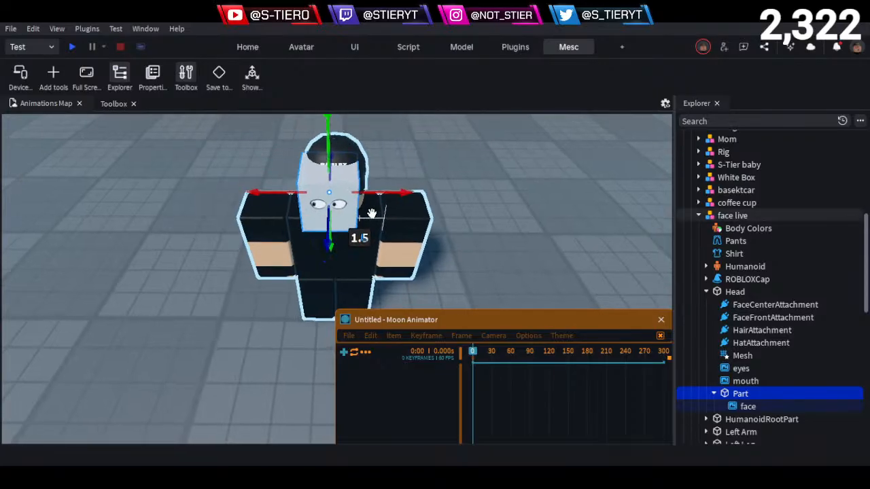
# - Move the Part back into the head by 0.57 and bring it forward again by 0.174
pyautogui.moveTo(371, 214); pyautogui.dragTo(423, 215, button='right')
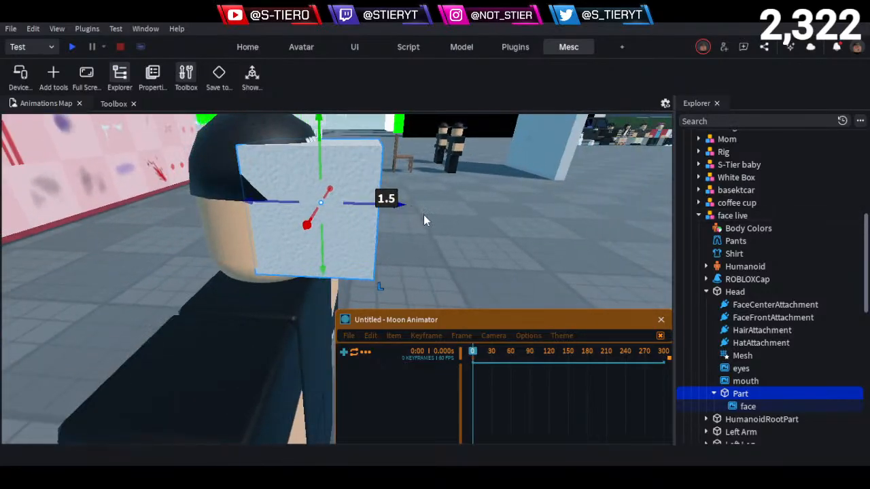
pyautogui.moveTo(394, 203); pyautogui.dragTo(320, 209)
pyautogui.press('w')
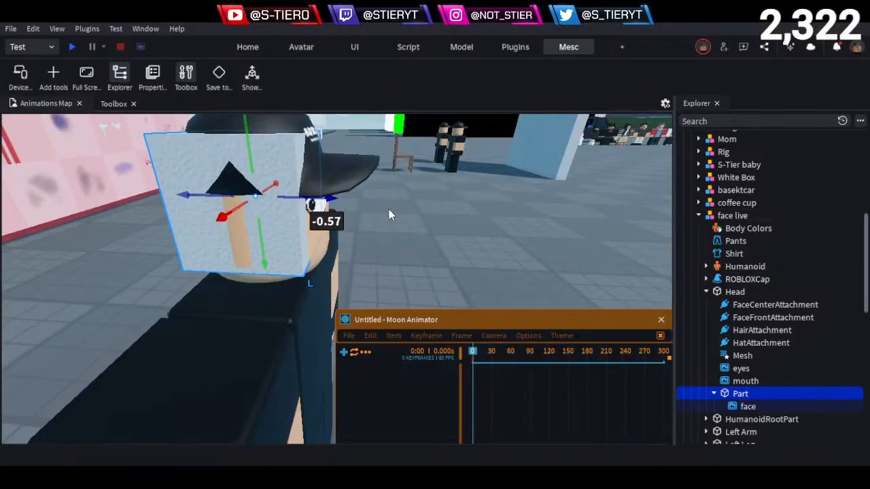
pyautogui.moveTo(389, 209); pyautogui.dragTo(387, 204, button='right')
pyautogui.press('a')
pyautogui.moveTo(328, 171); pyautogui.dragTo(343, 168)
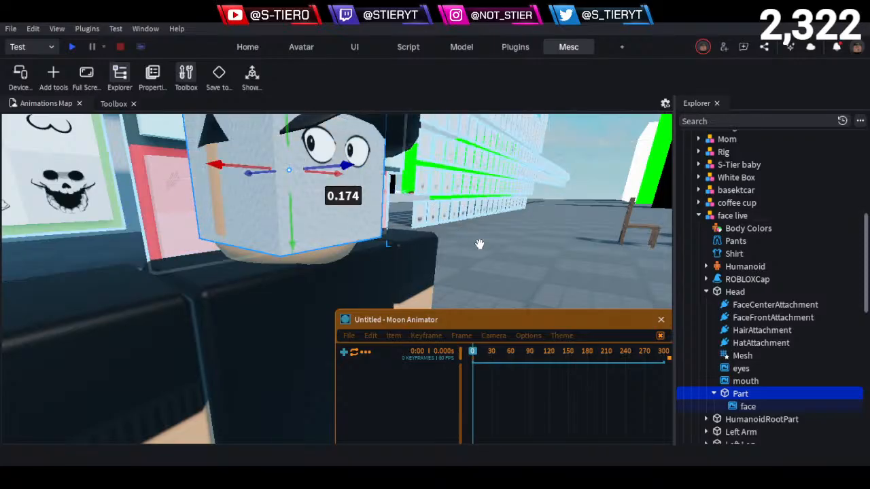
# - Fine-tune the Part's depth at the front of the head and check its fit from the front
pyautogui.press('w')
pyautogui.press('e')
pyautogui.press('w')
pyautogui.press('e')
pyautogui.press('q')
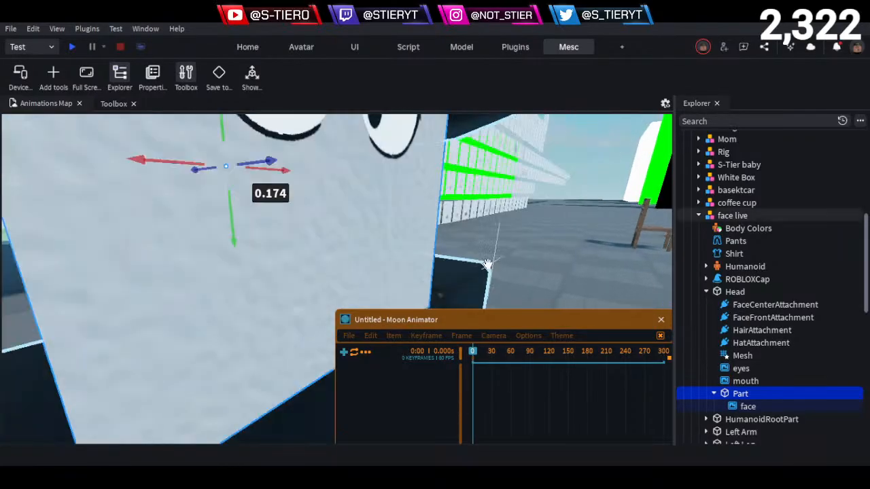
pyautogui.press('s')
pyautogui.press('e')
pyautogui.press('q')
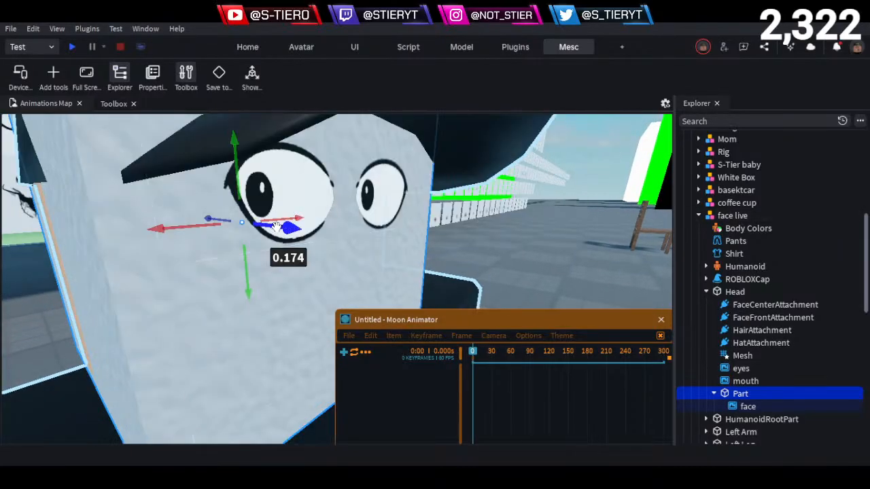
pyautogui.moveTo(276, 227)
pyautogui.mouseDown()
pyautogui.moveTo(209, 219)
pyautogui.moveTo(275, 238)
pyautogui.mouseUp()
pyautogui.click(528, 279)
pyautogui.press('s')
pyautogui.moveTo(529, 278); pyautogui.dragTo(529, 278, button='right')
pyautogui.press('a')
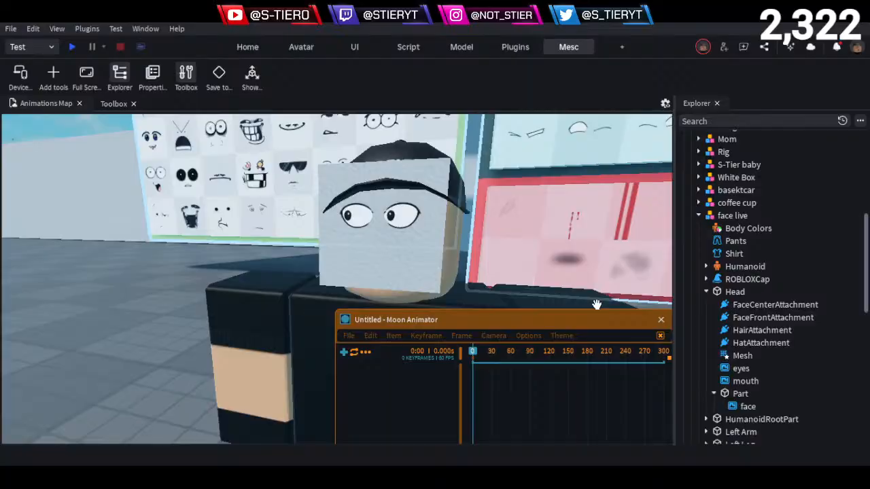
# - Try to stretch the Part in height and width with the Scale tool, and undo the scaling
pyautogui.click(734, 394)
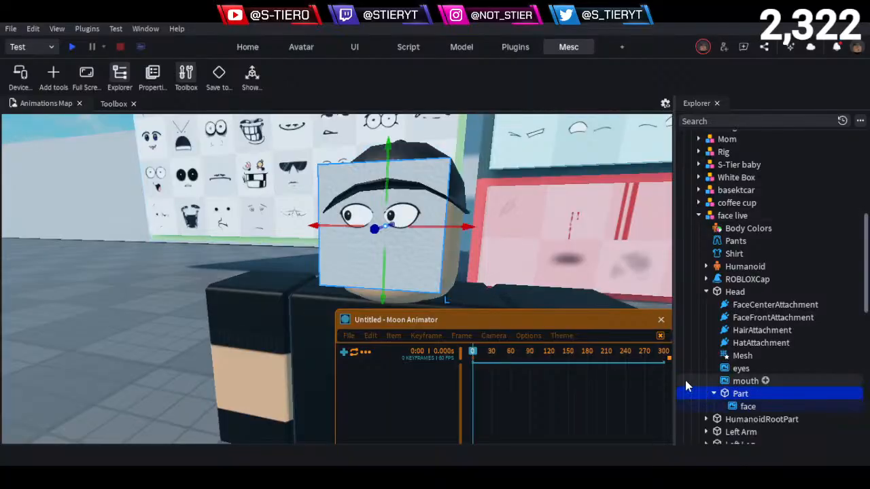
pyautogui.hotkey('ctrl', '3')
pyautogui.moveTo(388, 234); pyautogui.dragTo(390, 233, button='right')
pyautogui.press('s')
pyautogui.moveTo(361, 201); pyautogui.dragTo(361, 177)
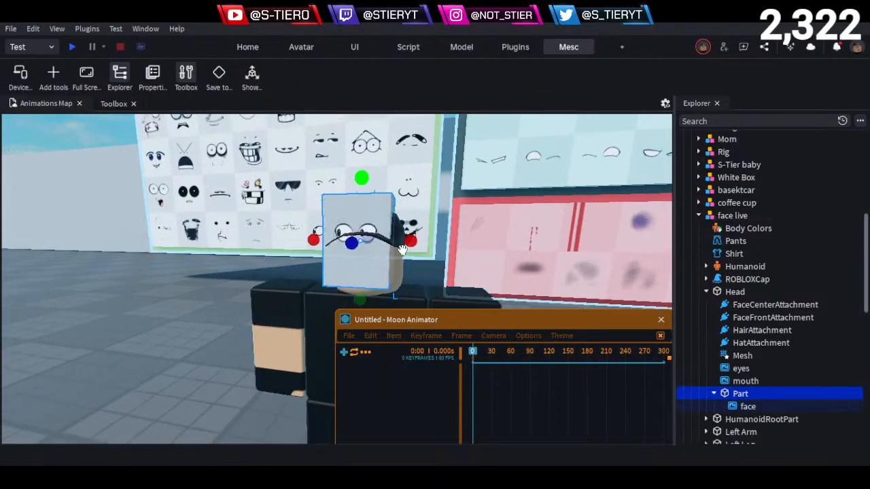
pyautogui.moveTo(410, 241); pyautogui.dragTo(456, 244)
pyautogui.hotkey('ctrl', 'z')
pyautogui.hotkey('ctrl', 'z')
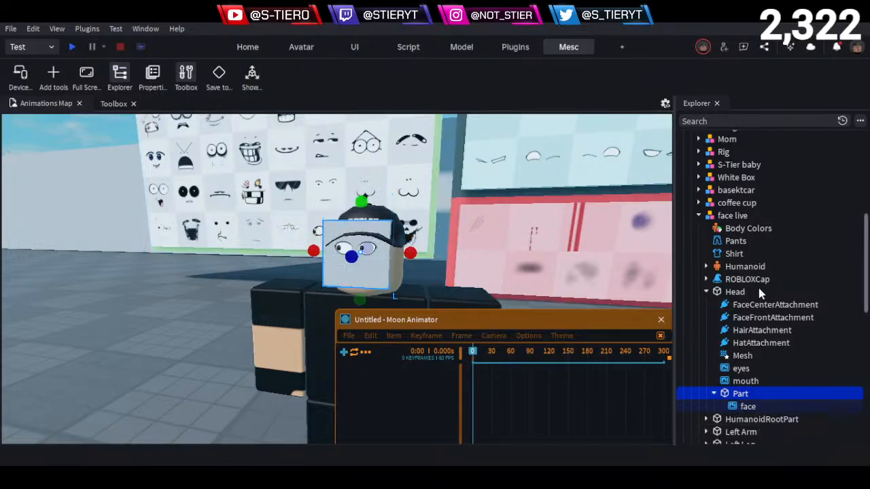
# - Group the Part into a model and scale the model up to 1.5
pyautogui.hotkey('ctrl', 'g')
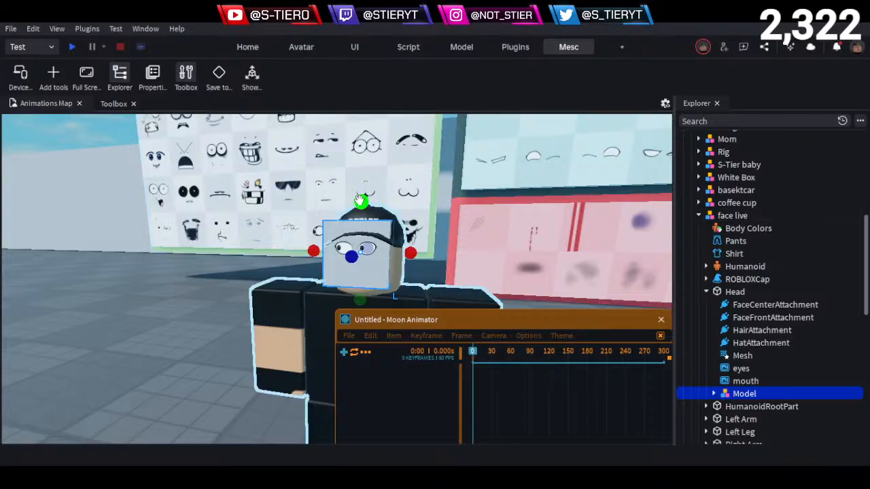
pyautogui.moveTo(361, 201); pyautogui.dragTo(364, 160)
# - Move the enlarged model vertically and sideways with the Move tool to centre it over the character's head
pyautogui.hotkey('ctrl', '2')
pyautogui.moveTo(398, 274)
pyautogui.mouseDown(button='right')
pyautogui.moveTo(406, 268)
pyautogui.moveTo(398, 272)
pyautogui.mouseUp(button='right')
pyautogui.moveTo(362, 292); pyautogui.dragTo(362, 330)
pyautogui.moveTo(405, 274); pyautogui.dragTo(419, 274)
pyautogui.moveTo(374, 197); pyautogui.dragTo(373, 180)
pyautogui.moveTo(333, 258); pyautogui.dragTo(322, 256)
# - Adjust the model's depth from the side so its face decal sits at the front of the head, ending with a 0.034 nudge
pyautogui.press('w')
pyautogui.moveTo(394, 267); pyautogui.dragTo(430, 238, button='right')
pyautogui.press('d')
pyautogui.press('d')
pyautogui.moveTo(378, 222); pyautogui.dragTo(346, 228)
pyautogui.moveTo(295, 261); pyautogui.dragTo(295, 269)
pyautogui.moveTo(345, 232); pyautogui.dragTo(349, 233)
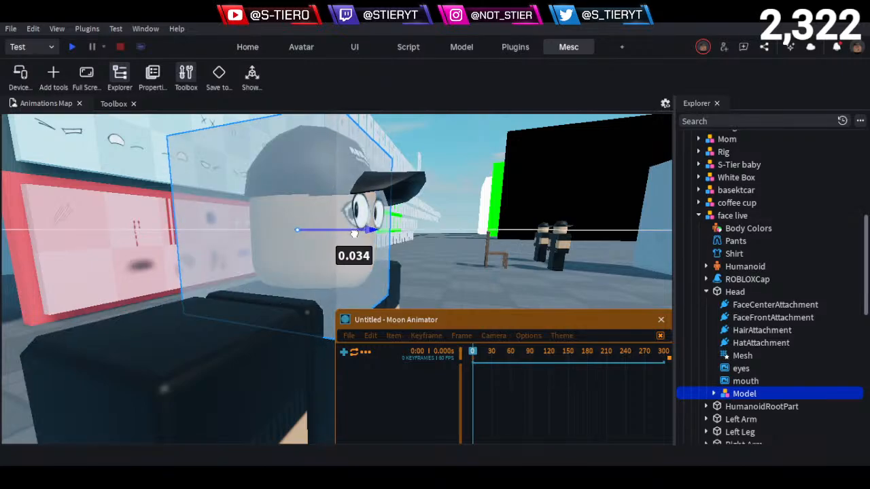
pyautogui.press('d')
pyautogui.moveTo(392, 235); pyautogui.dragTo(397, 235, button='right')
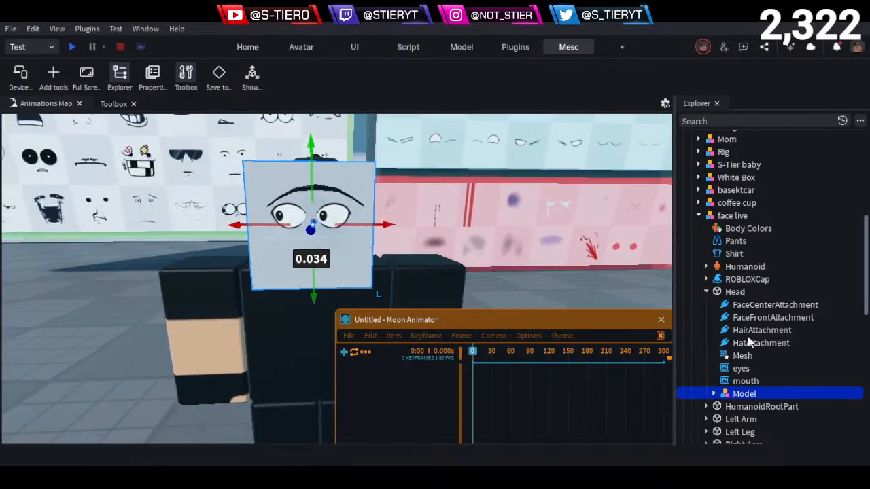
# - Set the transparency of the Part inside the model to 1 and check the face decal on the head
pyautogui.click(736, 406)
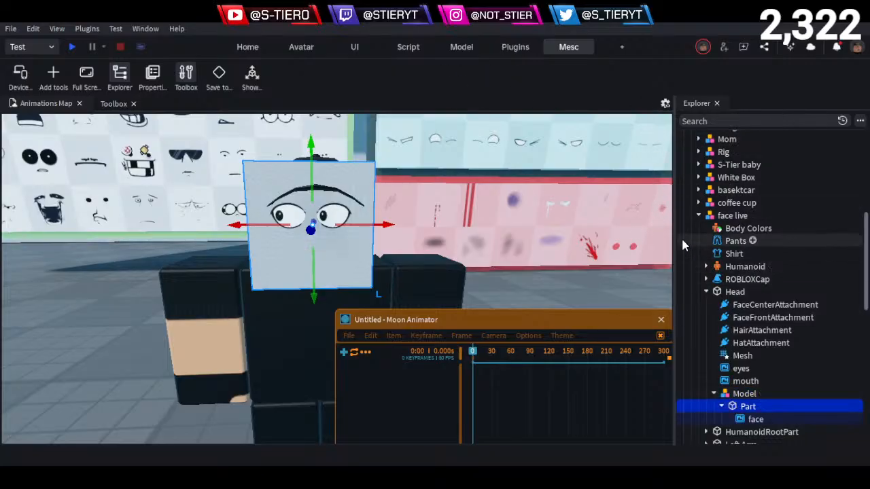
pyautogui.click(153, 76)
pyautogui.click(804, 235)
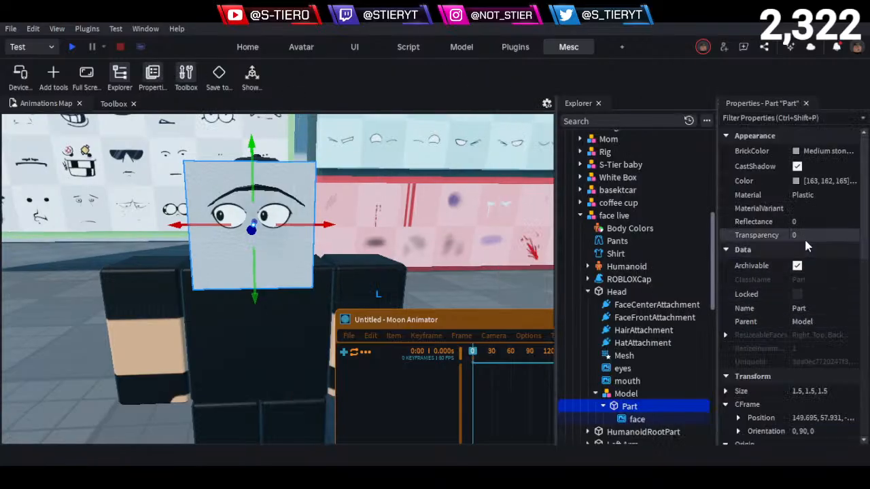
pyautogui.write('1')
pyautogui.click(450, 279)
pyautogui.moveTo(450, 279); pyautogui.dragTo(448, 273, button='right')
pyautogui.press('w')
pyautogui.press('s')
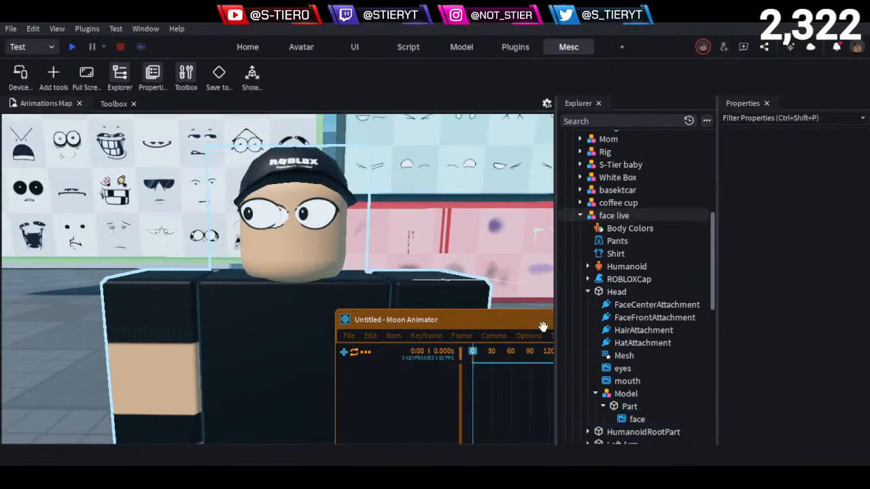
# - Select the face model and examine its eyes against the head's own decals from several angles
pyautogui.click(624, 394)
pyautogui.press('f')
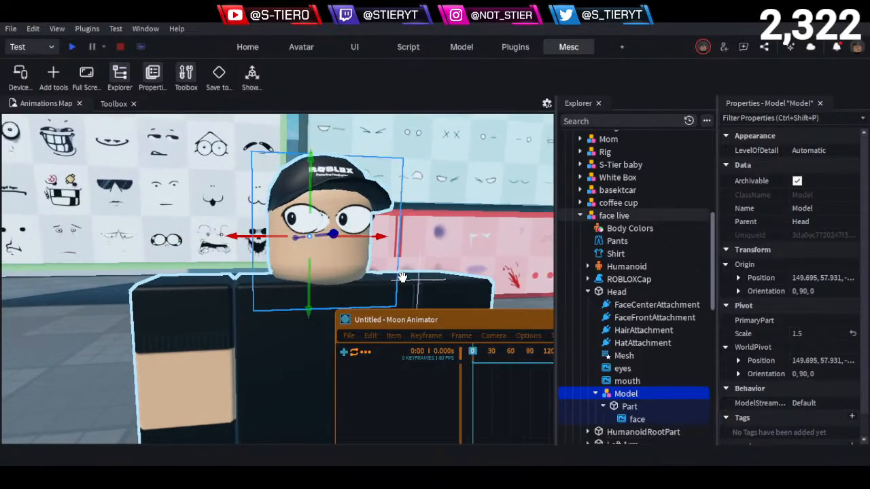
pyautogui.press('s')
pyautogui.press('a')
pyautogui.moveTo(403, 278)
pyautogui.mouseDown(button='right')
pyautogui.moveTo(395, 278)
pyautogui.moveTo(402, 277)
pyautogui.mouseUp(button='right')
pyautogui.press('w')
pyautogui.press('d')
pyautogui.press('w')
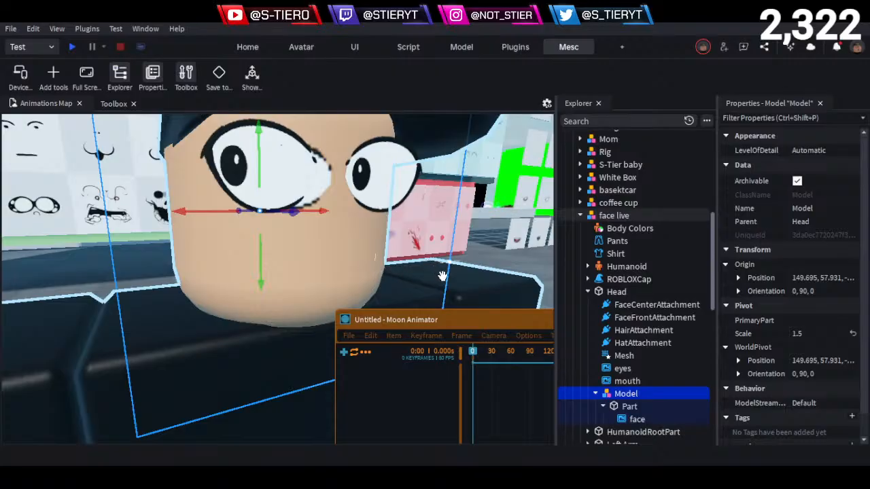
# - Delete the face model to view the head without it, and undo the deletion
pyautogui.press('Delete')
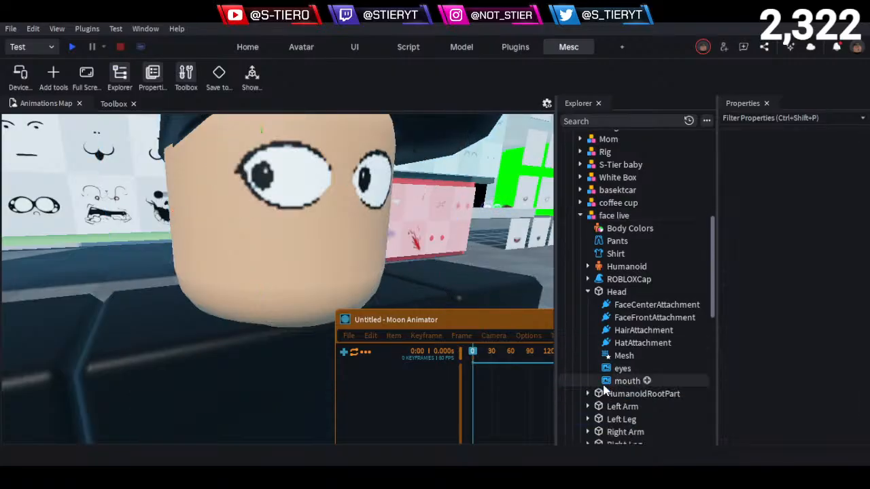
pyautogui.scroll(-10, 458, 250)
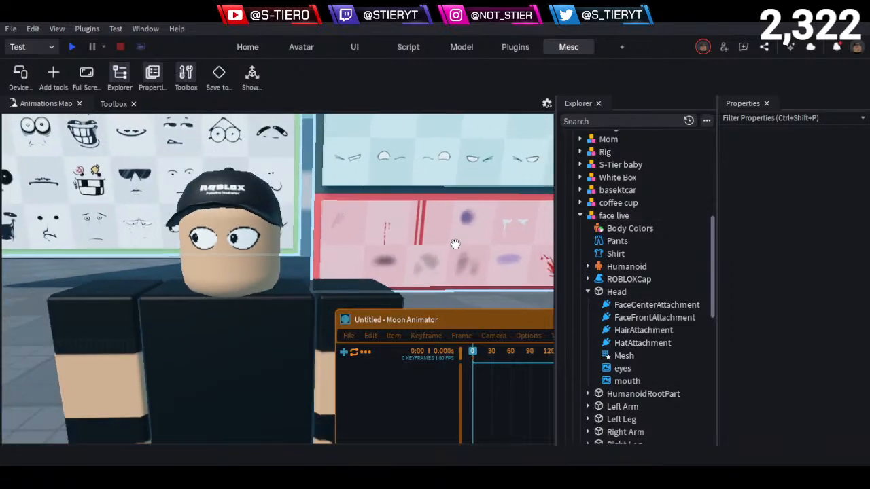
pyautogui.hotkey('ctrl', 'z')
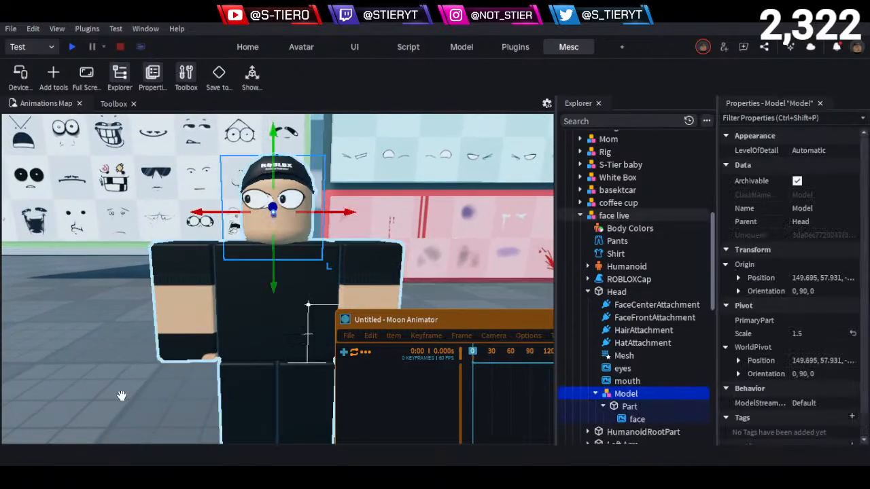
# - Examine the enlarged eyes on the head close up and from further away
pyautogui.click(77, 393)
pyautogui.scroll(5, 115, 272)
pyautogui.scroll(3, 115, 271)
pyautogui.press('e')
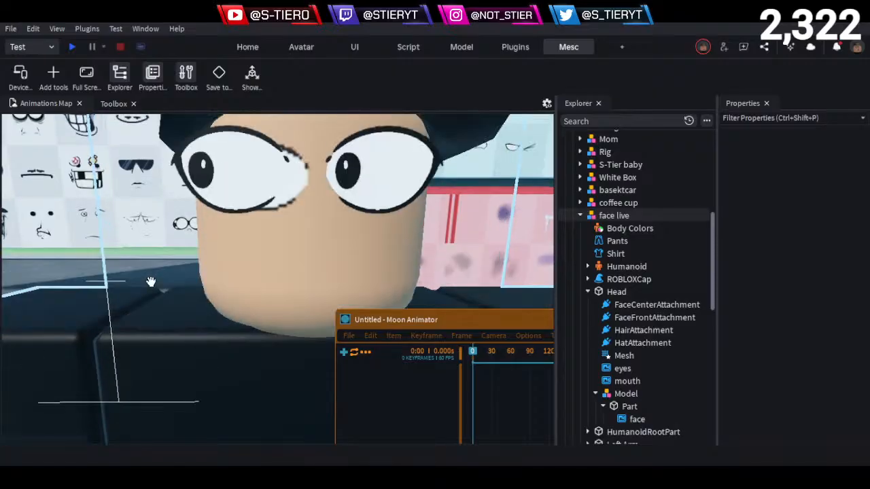
pyautogui.scroll(-4, 161, 281)
pyautogui.press('w')
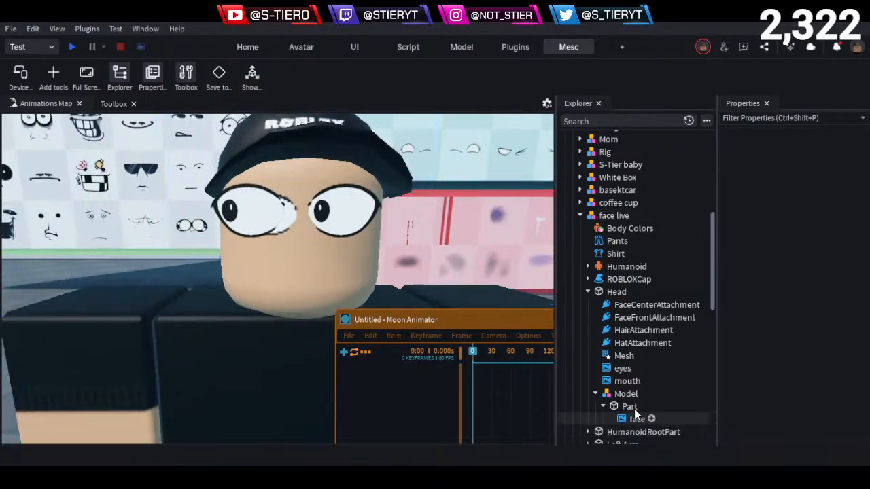
pyautogui.press('w')
pyautogui.press('a')
pyautogui.press('a')
pyautogui.moveTo(430, 284); pyautogui.dragTo(442, 282, button='right')
pyautogui.press('s')
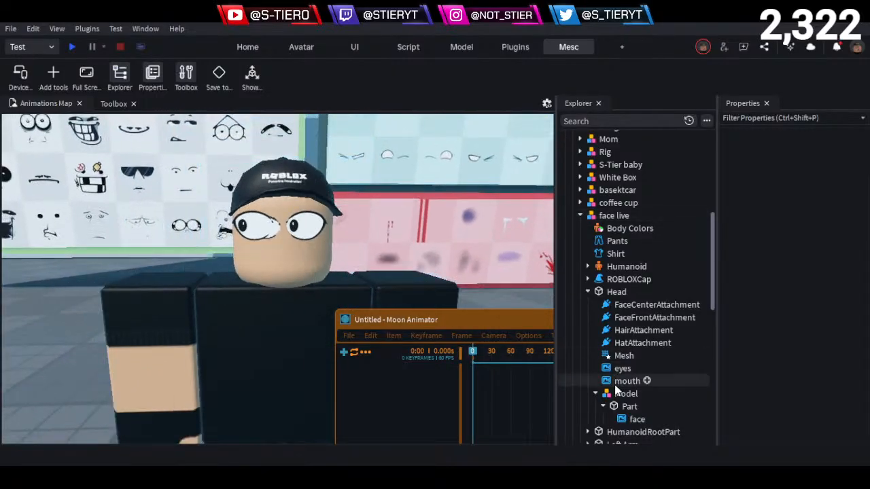
# - Scale the face model down to 1.306
pyautogui.click(619, 393)
pyautogui.hotkey('ctrl', '3')
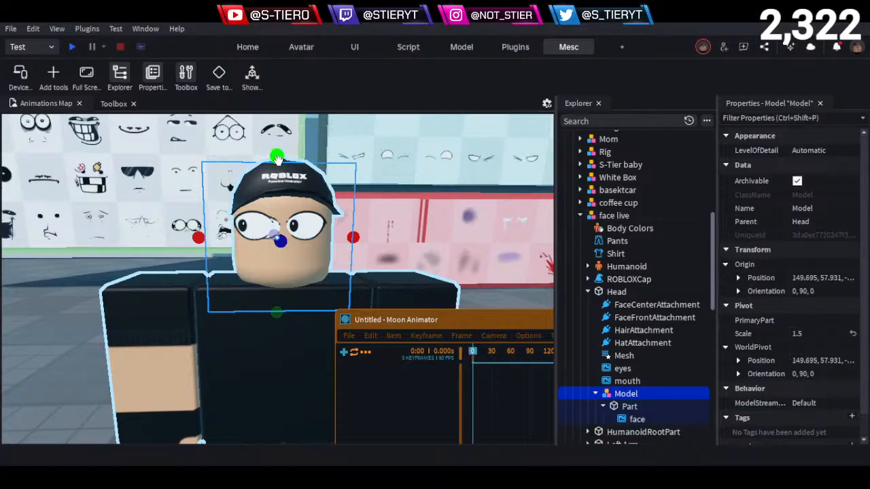
pyautogui.moveTo(275, 157)
pyautogui.mouseDown()
pyautogui.moveTo(269, 202)
pyautogui.moveTo(284, 152)
pyautogui.moveTo(278, 170)
pyautogui.mouseUp()
# - Raise the face model by 0.095 and move it sideways by 0.055 to line its eyes up with the head
pyautogui.hotkey('ctrl', '2')
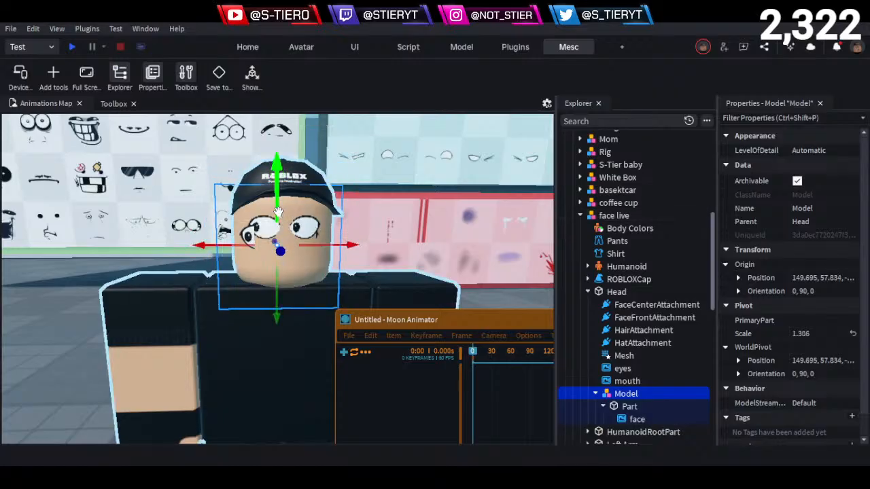
pyautogui.moveTo(277, 216); pyautogui.dragTo(279, 198)
pyautogui.scroll(4, 334, 226)
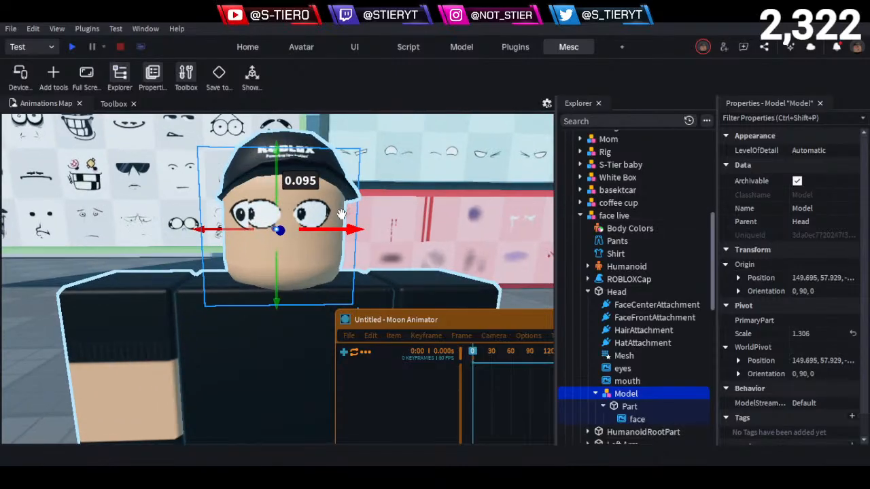
pyautogui.moveTo(328, 223); pyautogui.dragTo(330, 221)
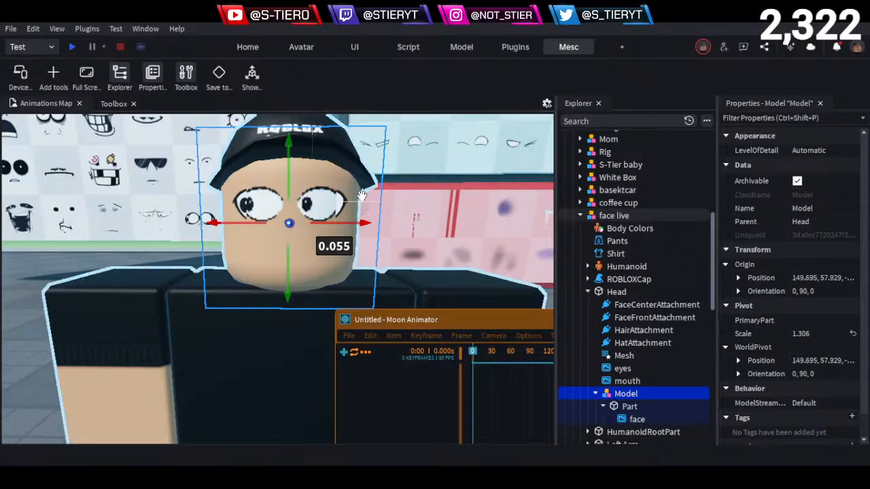
# - Move the face model forward so its decal sits just in front of the head, ending with a -0.005 nudge
pyautogui.press('a')
pyautogui.moveTo(361, 197); pyautogui.dragTo(362, 197, button='right')
pyautogui.press('w')
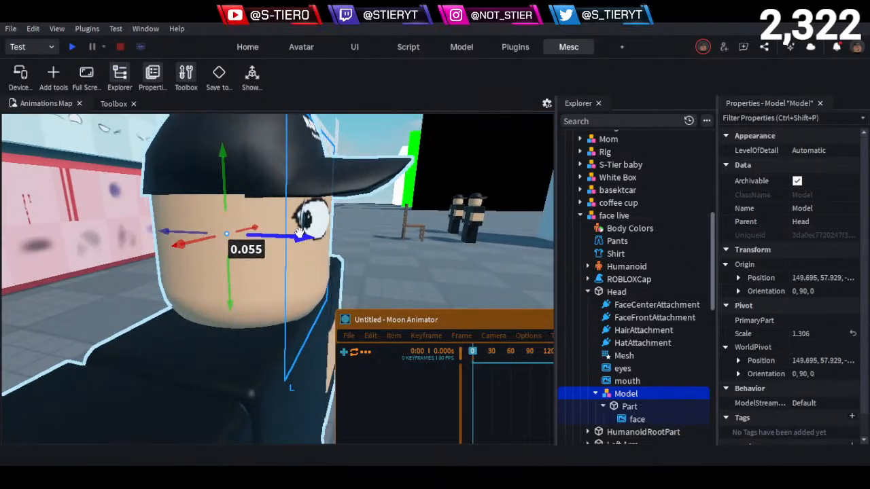
pyautogui.moveTo(296, 236); pyautogui.dragTo(309, 235)
pyautogui.press('d')
pyautogui.moveTo(321, 232); pyautogui.dragTo(320, 233, button='right')
pyautogui.press('a')
pyautogui.moveTo(339, 201); pyautogui.dragTo(341, 201)
pyautogui.press('d')
pyautogui.moveTo(361, 193); pyautogui.dragTo(343, 206, button='right')
pyautogui.press('a')
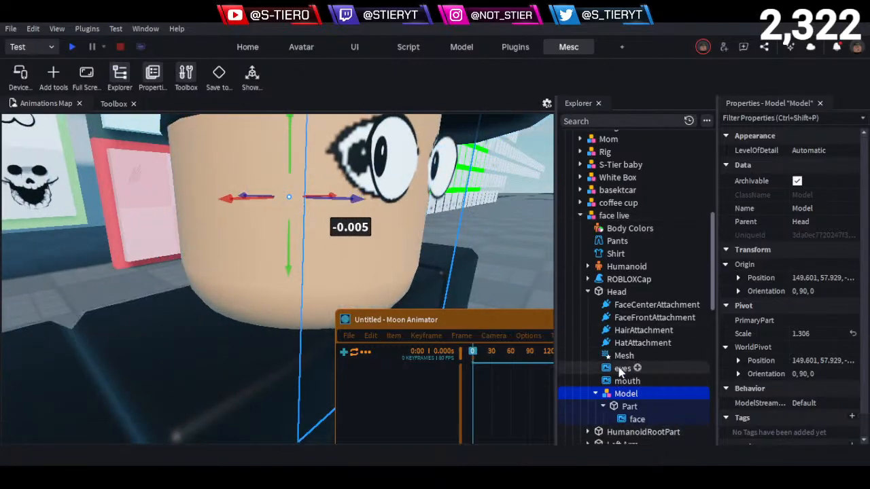
# - Try clearing the textures of the eyes and mouth decals on the head
pyautogui.click(619, 371)
pyautogui.click(809, 165)
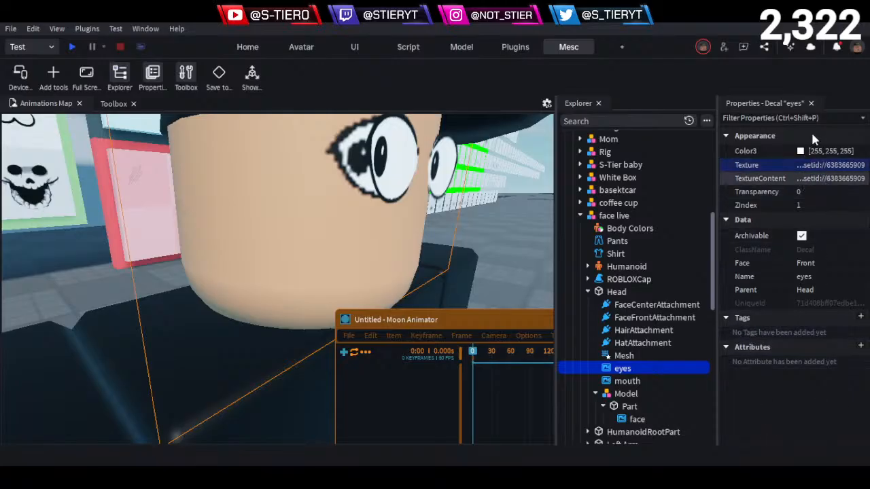
pyautogui.click(621, 381)
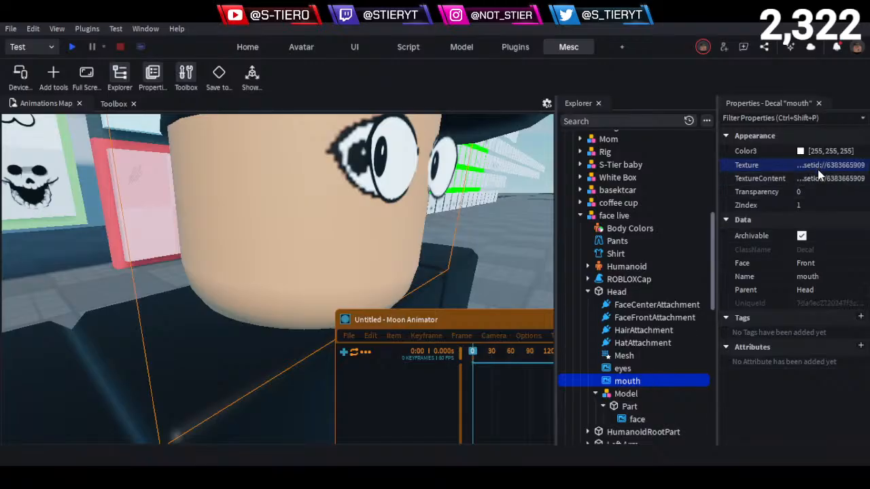
pyautogui.hotkey('ctrl', 'z')
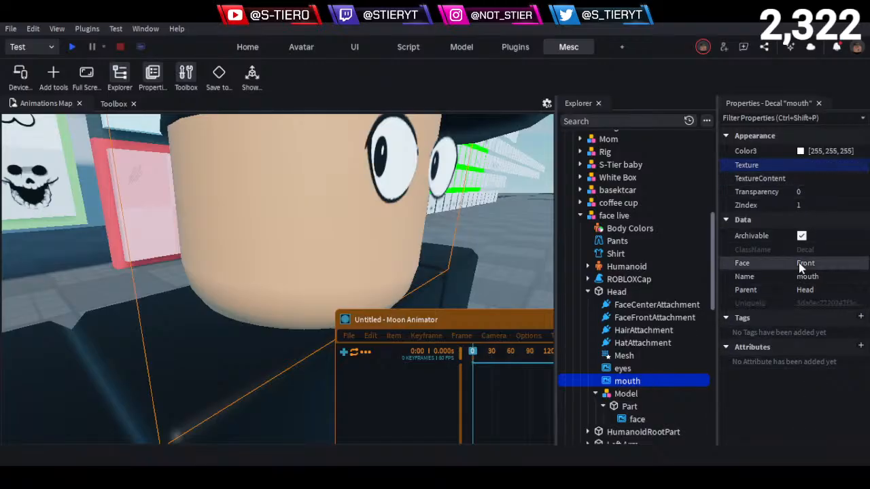
pyautogui.hotkey('ctrl', 'y')
pyautogui.hotkey('ctrl', 'z')
pyautogui.hotkey('ctrl', 'z')
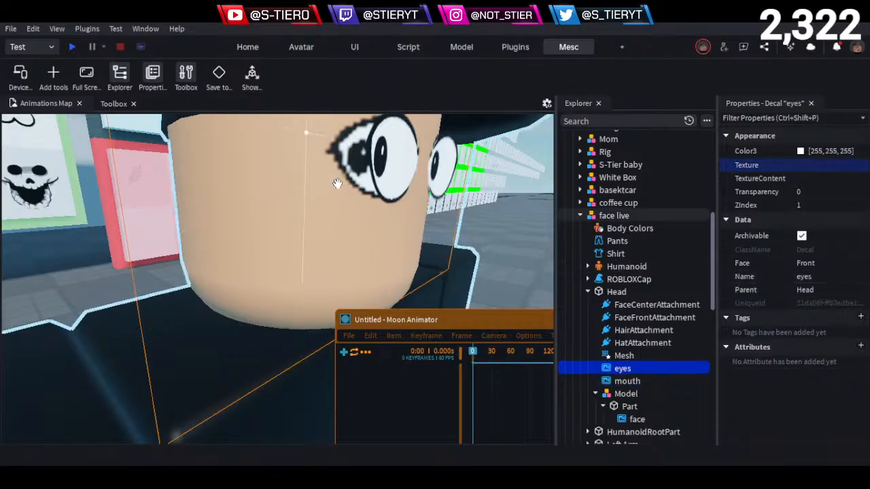
# - Undo and redo the texture change on the head's eyes decal repeatedly to compare the face with and without it
pyautogui.hotkey('ctrl', 'y')
pyautogui.hotkey('ctrl', 'z')
pyautogui.hotkey('ctrl', 'y')
pyautogui.hotkey('ctrl', 'z')
pyautogui.hotkey('ctrl', 'y')
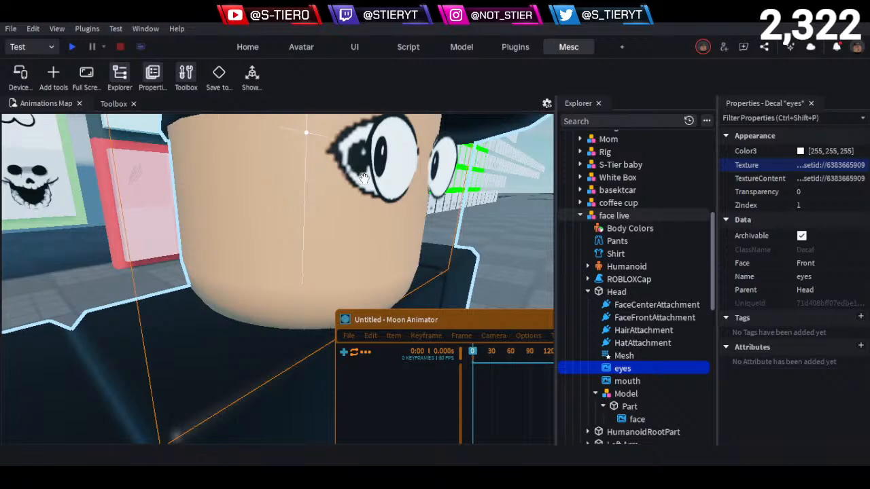
pyautogui.hotkey('ctrl', 'z')
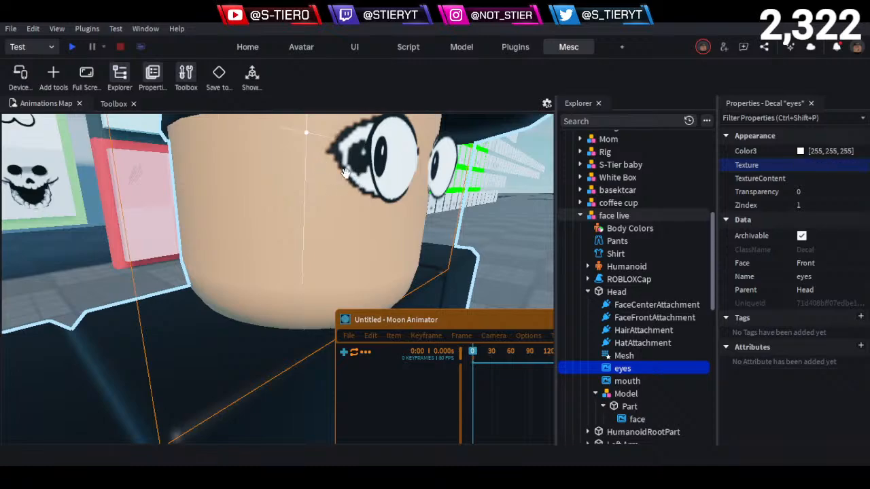
pyautogui.hotkey('ctrl', 'y')
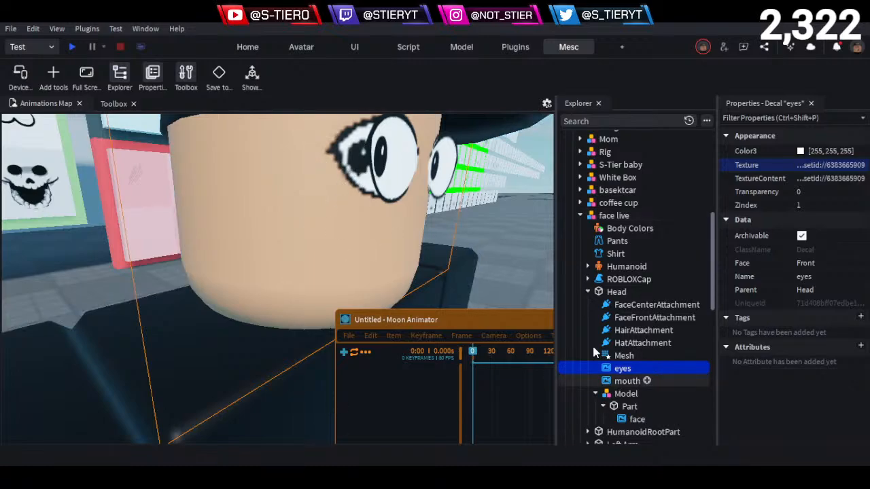
# - Clear the textures of the head's eyes and mouth decals so only the face model's decal shows, and check it from the front
pyautogui.click(621, 394)
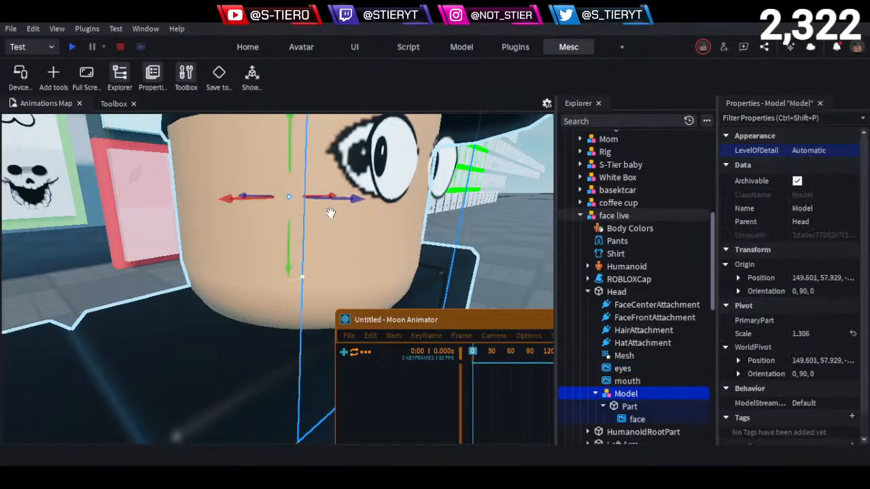
pyautogui.click(621, 368)
pyautogui.click(626, 380)
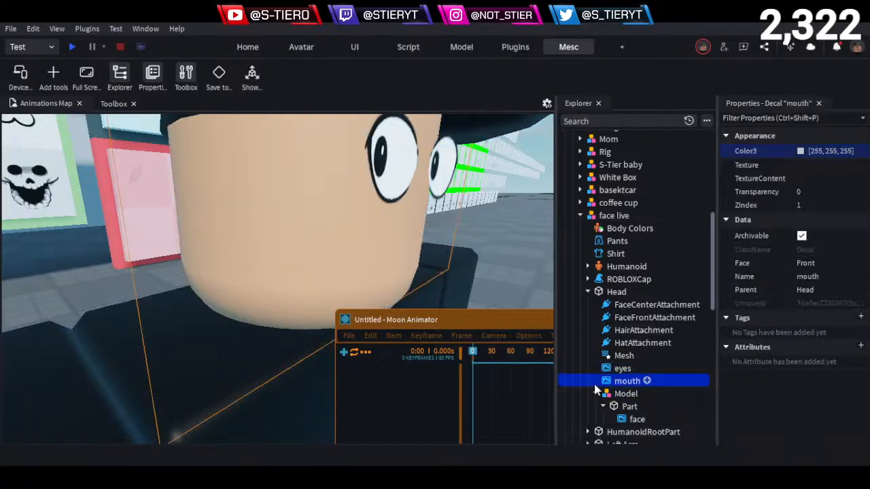
pyautogui.moveTo(431, 244); pyautogui.dragTo(449, 245, button='right')
pyautogui.click(76, 382)
pyautogui.moveTo(76, 382); pyautogui.dragTo(129, 299, button='right')
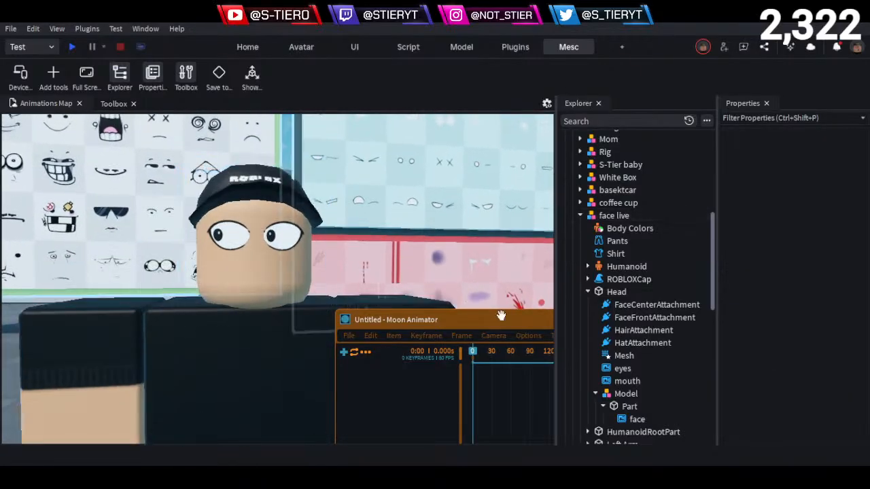
# - Nudge the face model slightly in front of the head to an X position of 149.605
pyautogui.click(626, 394)
pyautogui.moveTo(385, 285); pyautogui.dragTo(385, 286, button='right')
pyautogui.moveTo(306, 204); pyautogui.dragTo(304, 204)
pyautogui.click(451, 259)
pyautogui.moveTo(451, 259); pyautogui.dragTo(445, 255, button='right')
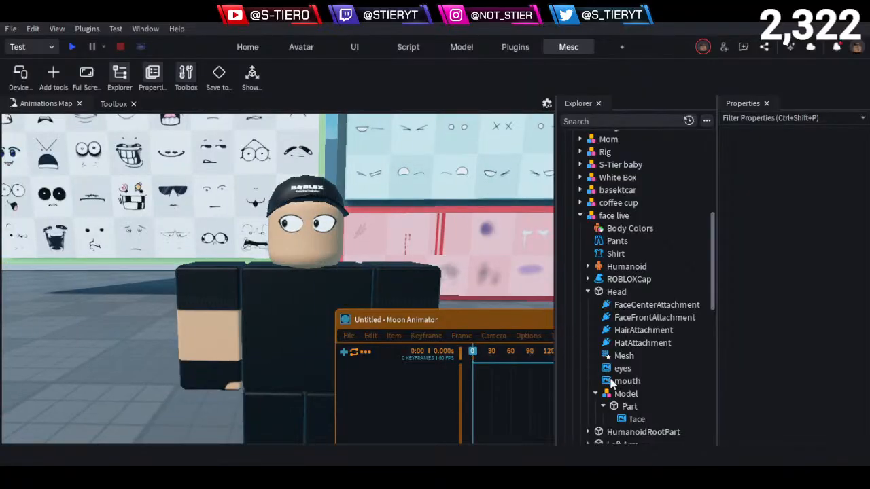
# - Rename the face model inside the head as Head_counterpart
pyautogui.click(602, 395)
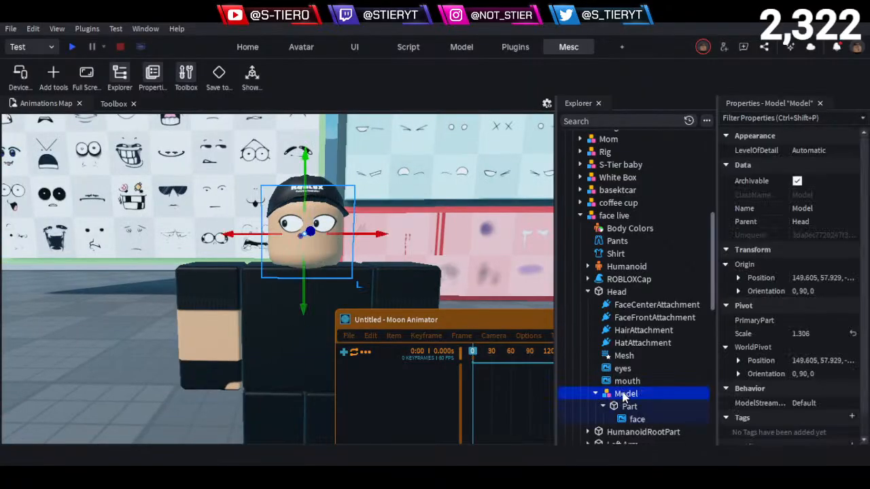
pyautogui.press('F2')
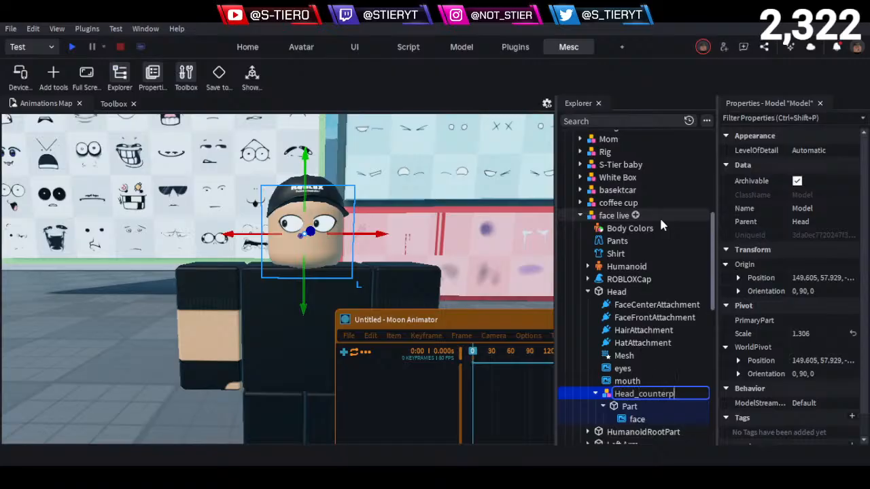
pyautogui.write('art')
pyautogui.press('Return')
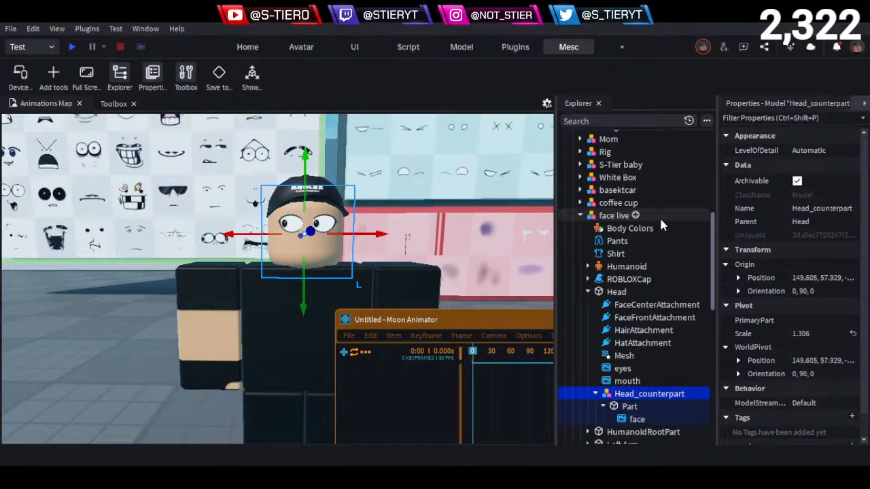
# - Rename the part inside Head_counterpart as Face_part
pyautogui.click(596, 394)
pyautogui.scroll(-3, 605, 385)
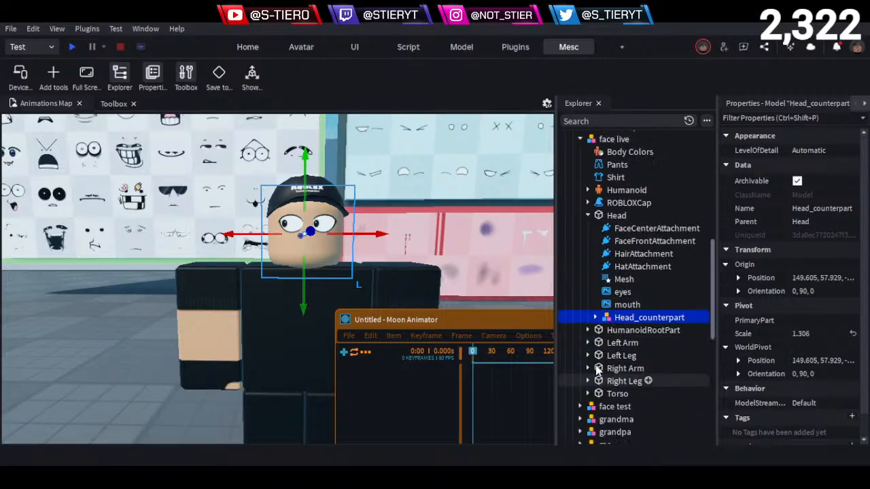
pyautogui.click(595, 317)
pyautogui.click(628, 341)
pyautogui.click(626, 331)
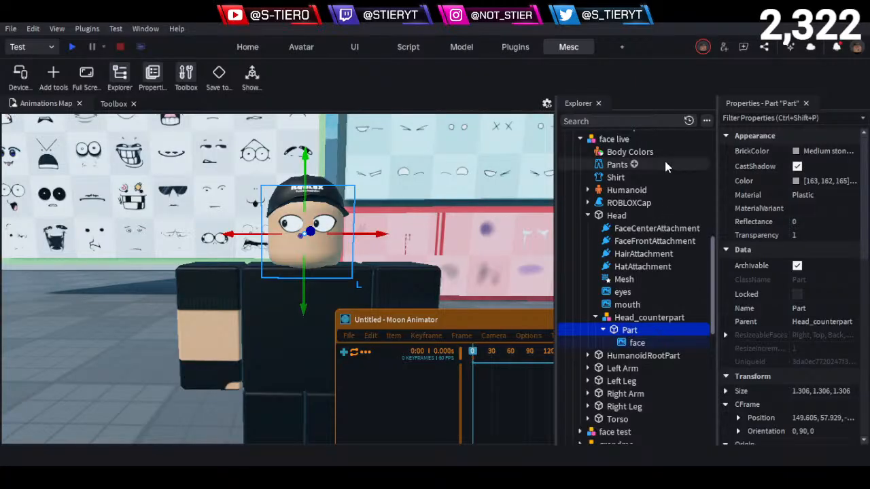
pyautogui.press('F2')
pyautogui.write('Face_part')
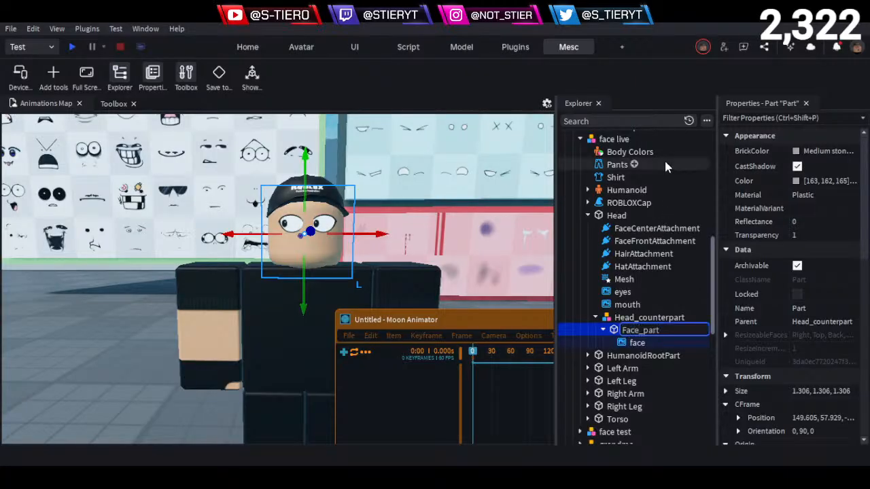
pyautogui.press('Return')
# - Duplicate the face decal inside Face_part twice
pyautogui.click(634, 343)
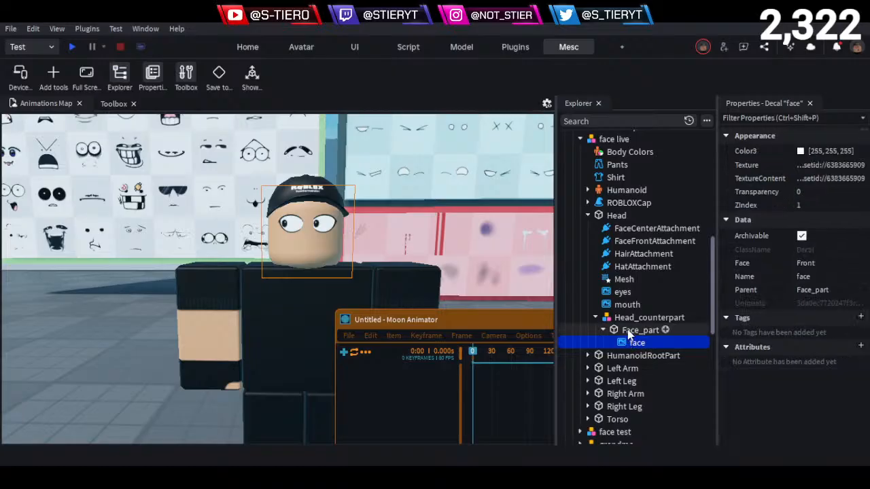
pyautogui.click(627, 330)
pyautogui.click(618, 344)
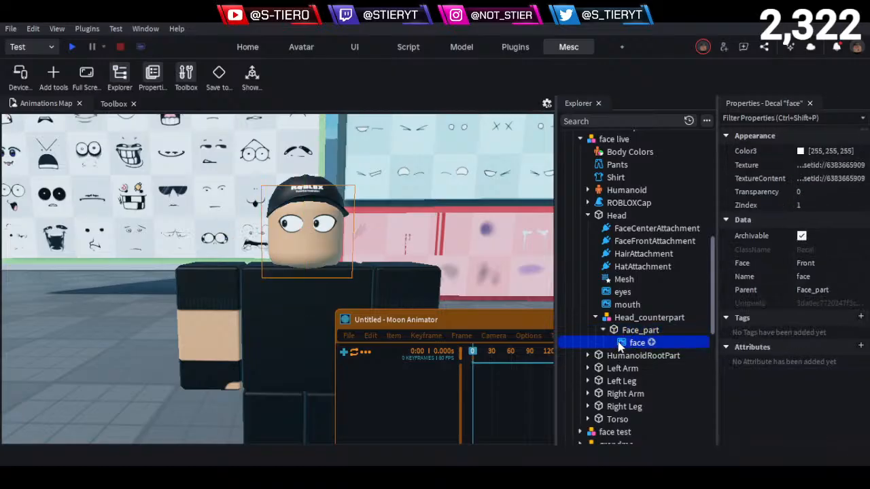
pyautogui.hotkey('ctrl', 'd')
pyautogui.hotkey('ctrl', 'd')
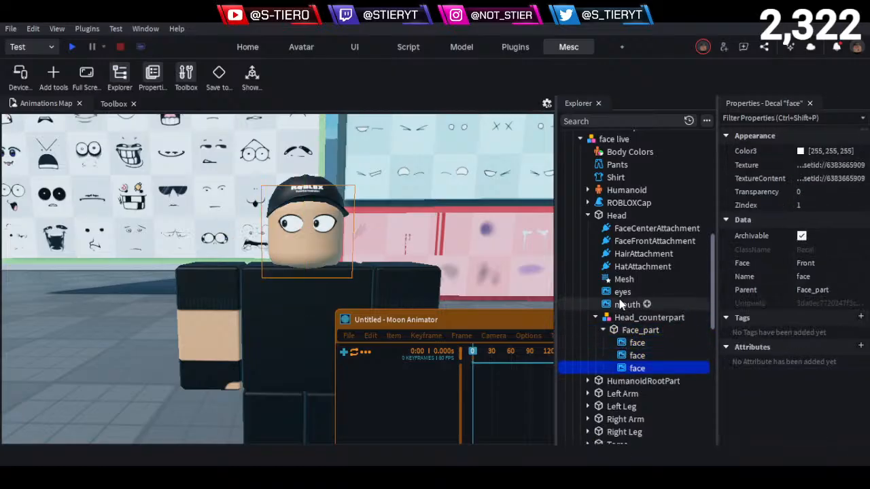
# - Delete the original eyes and mouth decals directly under the head
pyautogui.click(622, 305)
pyautogui.keyDown('ctrl'); pyautogui.click(631, 293); pyautogui.keyUp('ctrl')
pyautogui.press('Delete')
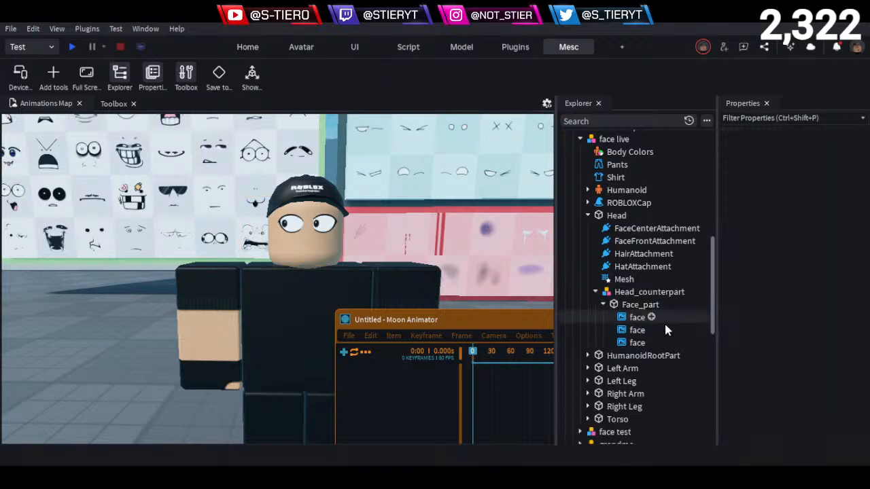
# - Rename the second and third face decals in Face_part as eyes and mouth
pyautogui.click(630, 319)
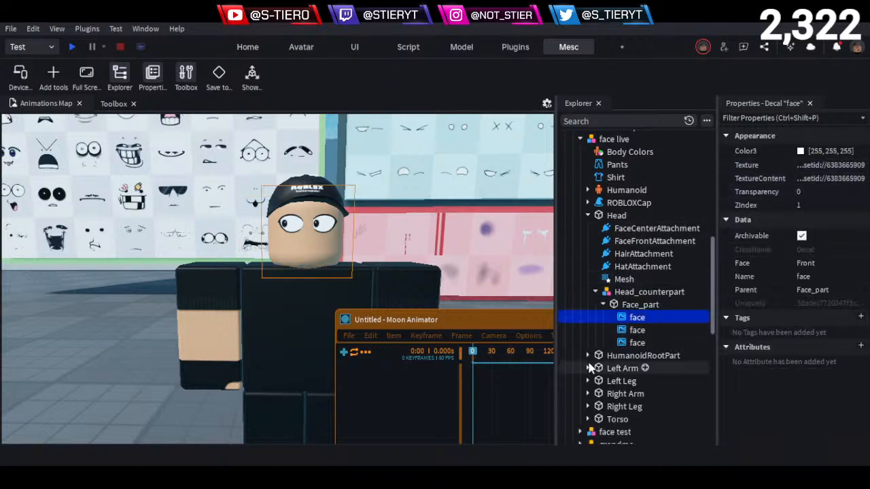
pyautogui.click(632, 331)
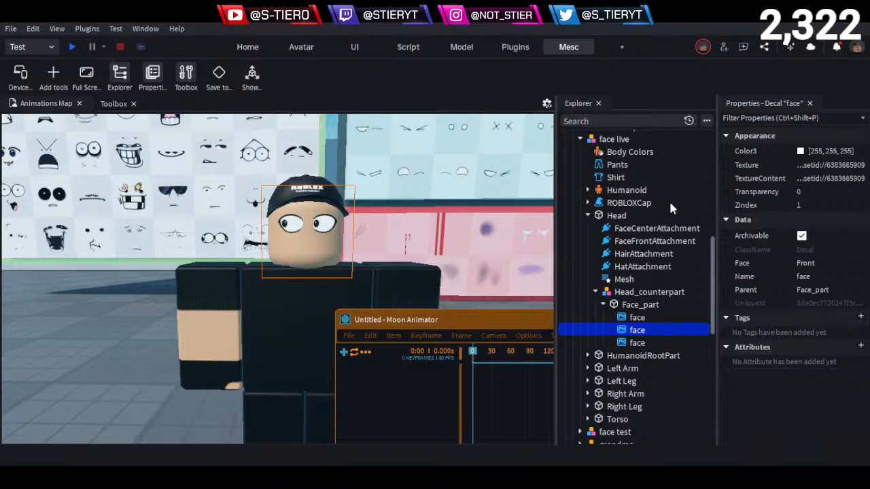
pyautogui.press('F2')
pyautogui.write('eyes')
pyautogui.press('Return')
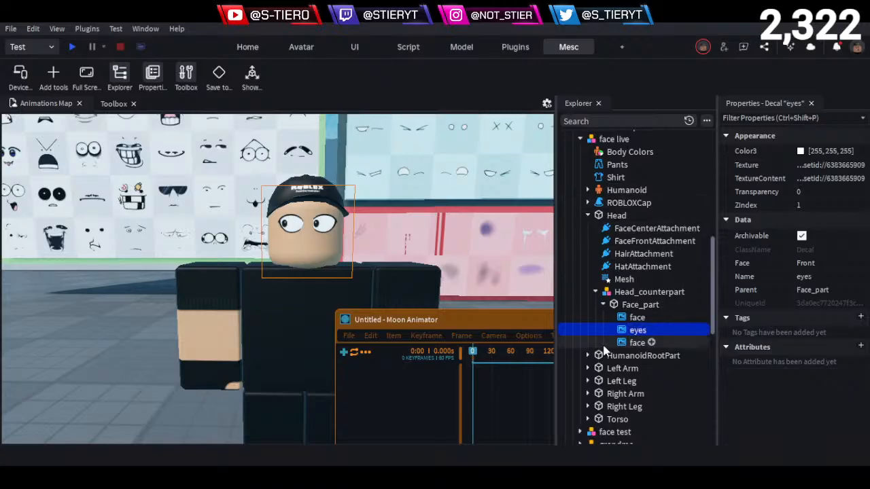
pyautogui.press('Down')
pyautogui.press('F2')
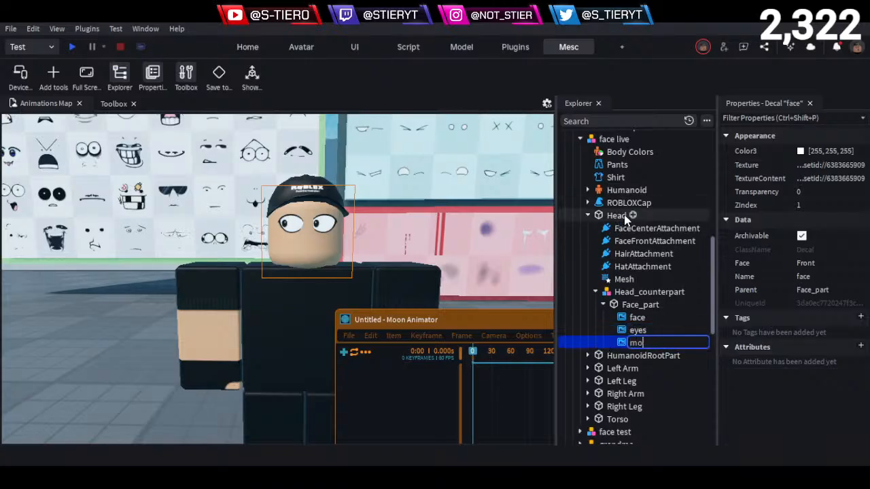
pyautogui.write('mouth')
pyautogui.press('Return')
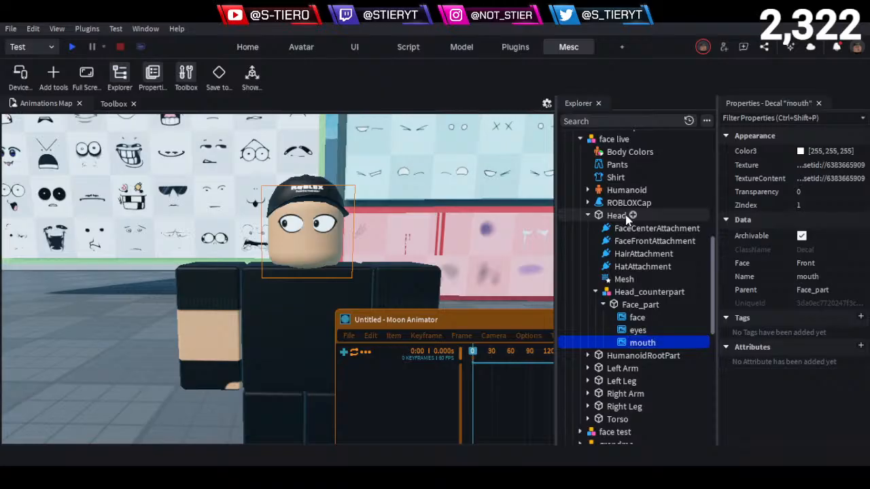
# - Open the Easy Weld plugin, place its window clear of the character and select the Head_counterpart model
pyautogui.press('w')
pyautogui.press('a')
pyautogui.moveTo(354, 235); pyautogui.dragTo(355, 236, button='right')
pyautogui.press('s')
pyautogui.press('d')
pyautogui.scroll(-4, 372, 224)
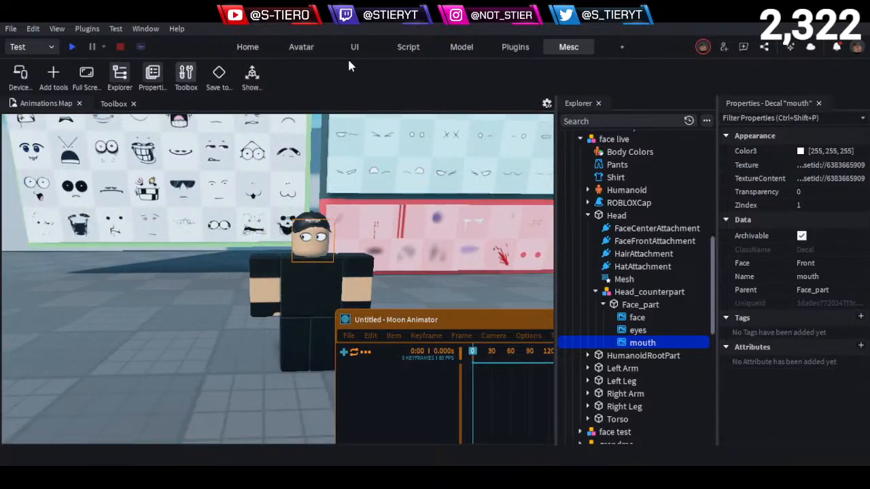
pyautogui.click(521, 46)
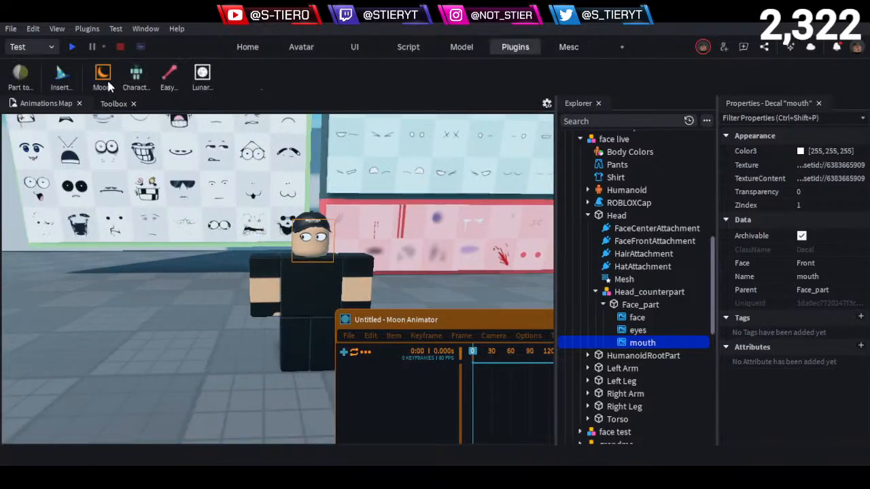
pyautogui.click(168, 77)
pyautogui.moveTo(305, 242); pyautogui.dragTo(175, 333)
pyautogui.click(588, 294)
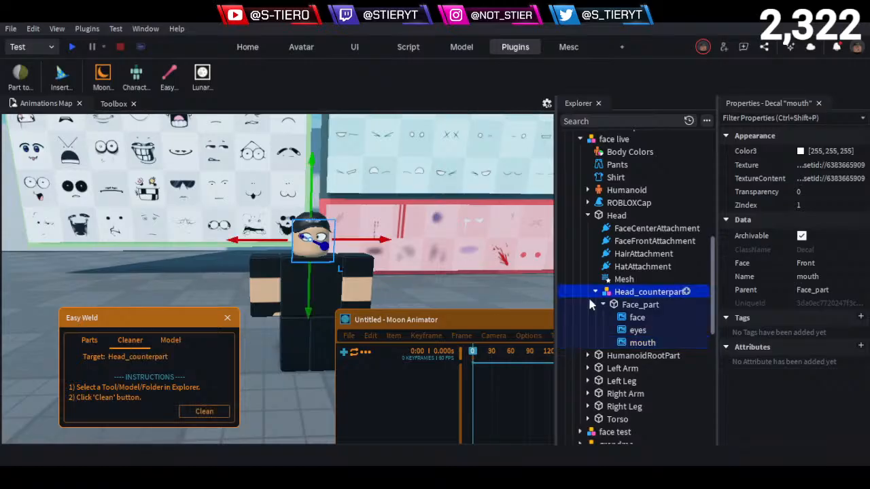
# - Join Face_part in place to the Head with an animatable weld, using Face_part as base part and Head as target
pyautogui.click(170, 340)
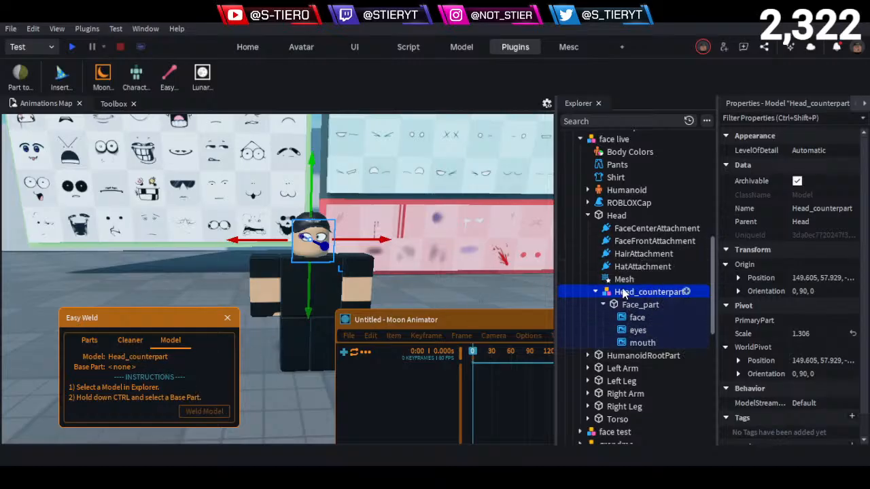
pyautogui.click(637, 306)
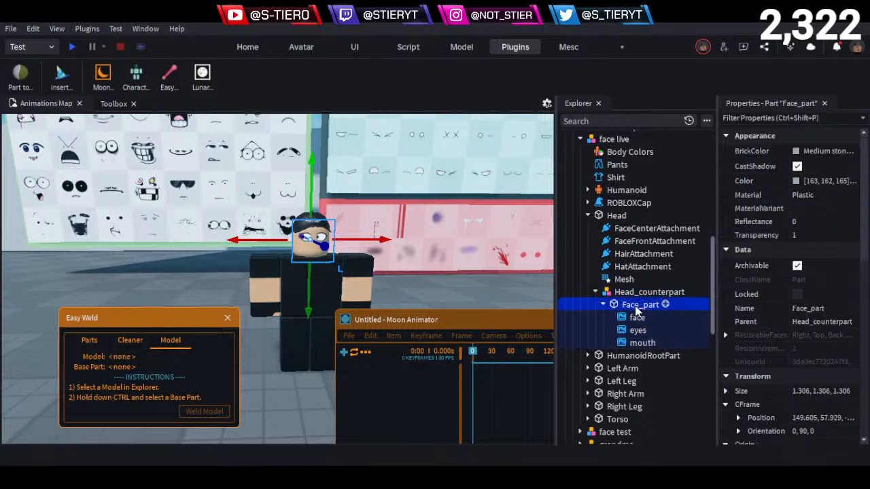
pyautogui.click(89, 342)
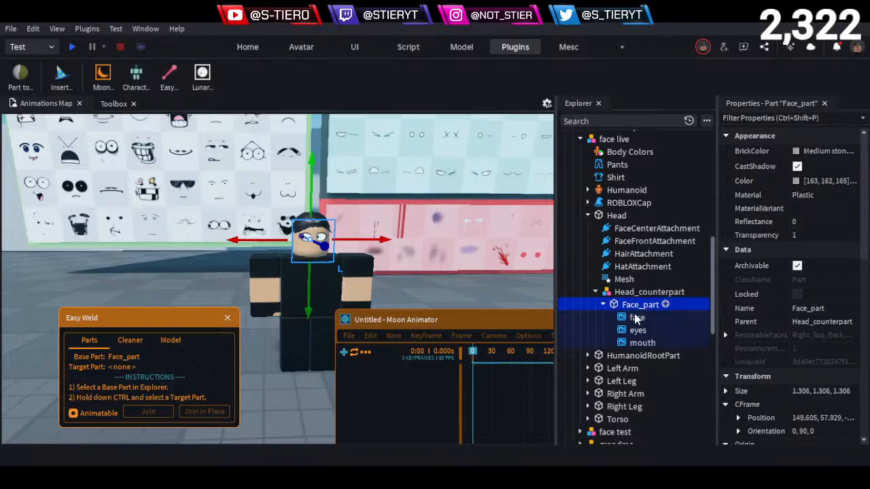
pyautogui.press('F2')
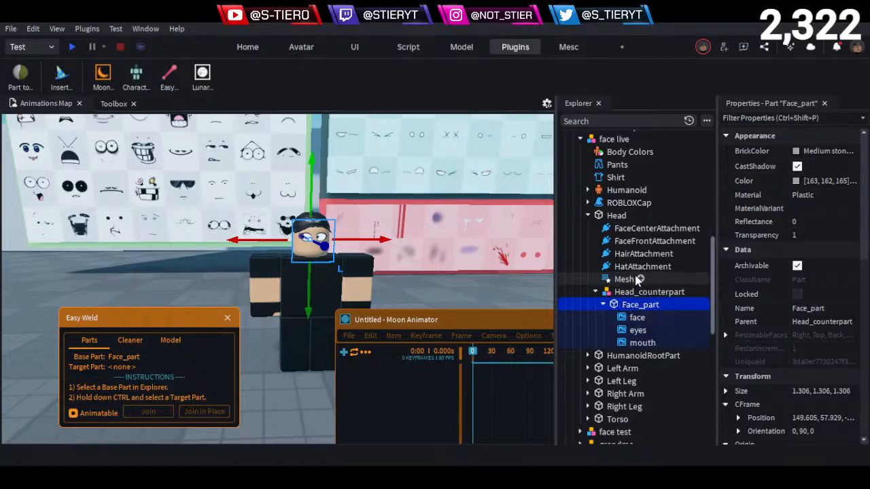
pyautogui.keyDown('ctrl'); pyautogui.click(700, 216); pyautogui.keyUp('ctrl')
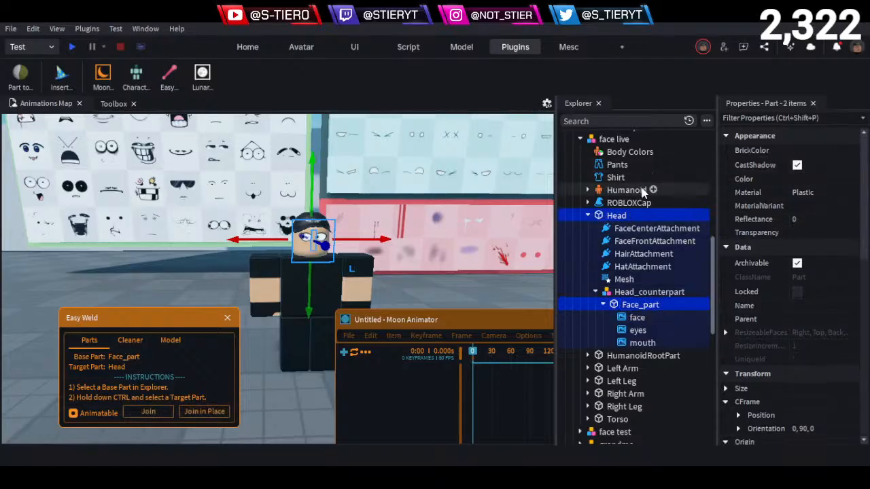
pyautogui.click(197, 411)
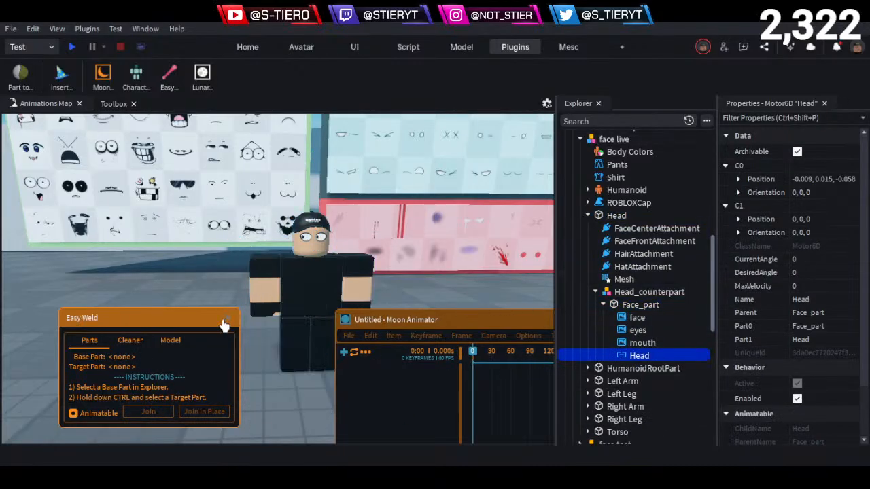
# - Add the face live character's Head to the Moon Animator timeline with its CFrame property
pyautogui.click(345, 353)
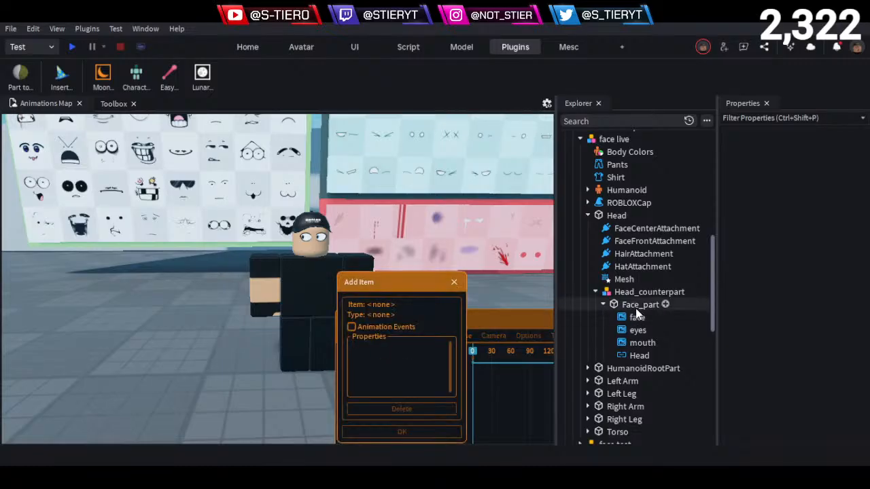
pyautogui.click(616, 216)
pyautogui.click(402, 432)
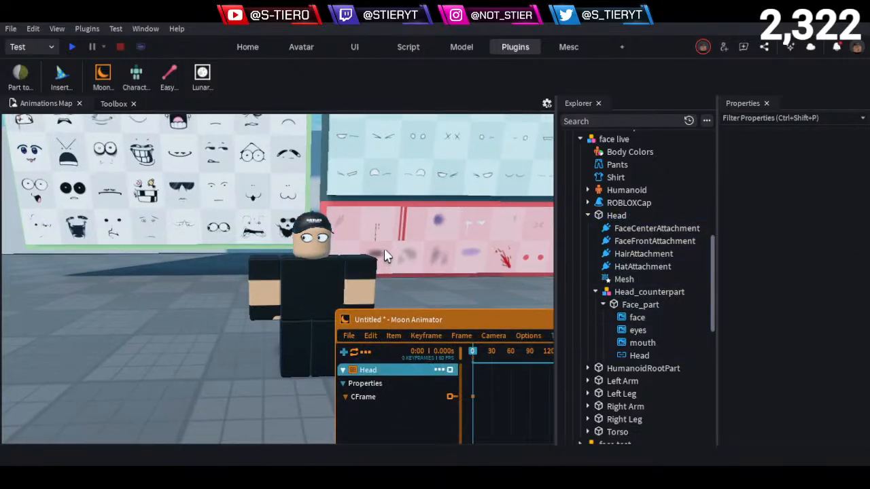
# - Try a slight rotation of the Head with its animation handles at frame 0
pyautogui.press('w')
pyautogui.moveTo(384, 250); pyautogui.dragTo(393, 249, button='right')
pyautogui.click(371, 401)
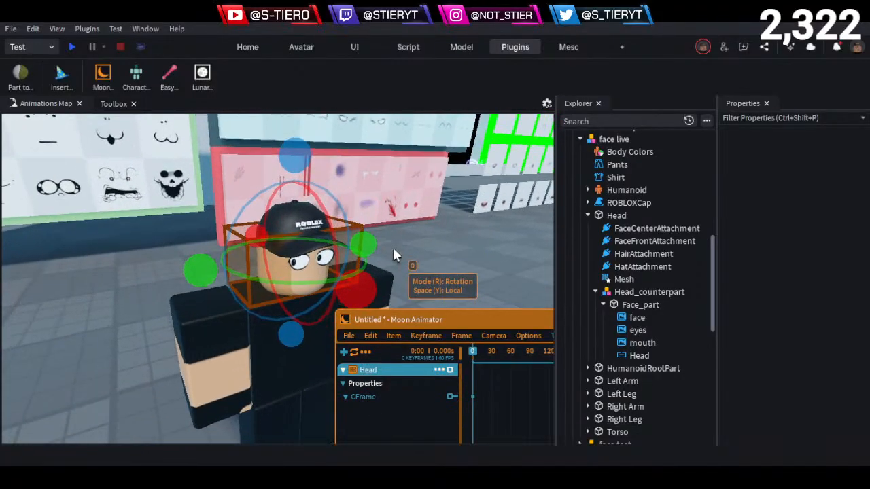
pyautogui.moveTo(370, 243); pyautogui.dragTo(380, 278)
pyautogui.moveTo(386, 248)
pyautogui.mouseDown()
pyautogui.moveTo(265, 197)
pyautogui.moveTo(319, 303)
pyautogui.moveTo(381, 241)
pyautogui.mouseUp()
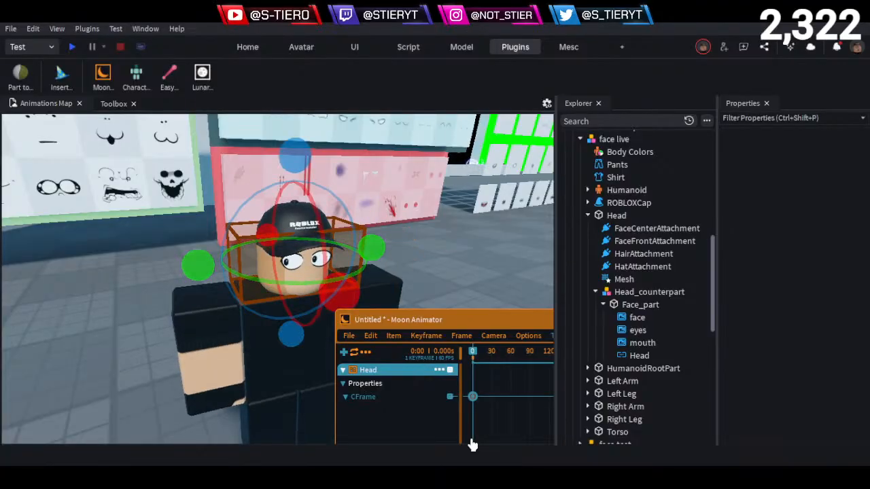
# - Delete the Head item from the animation and add the Head again with its CFrame property
pyautogui.click(440, 369)
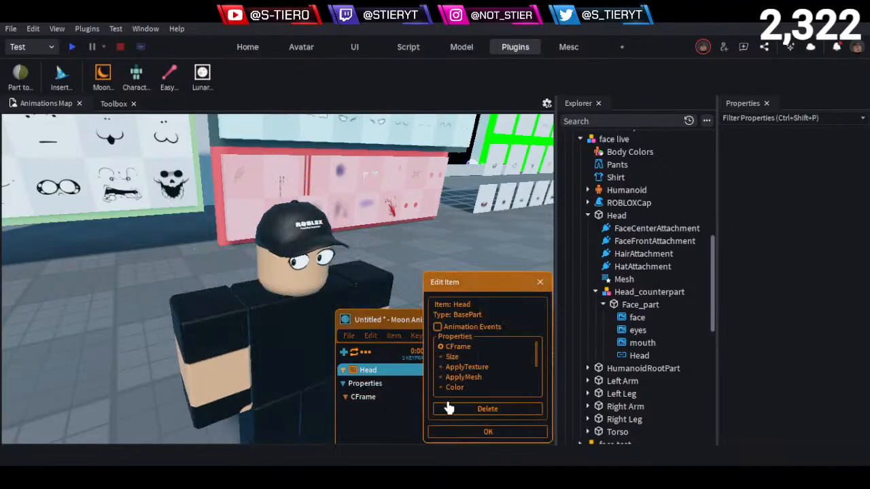
pyautogui.click(449, 408)
pyautogui.click(344, 352)
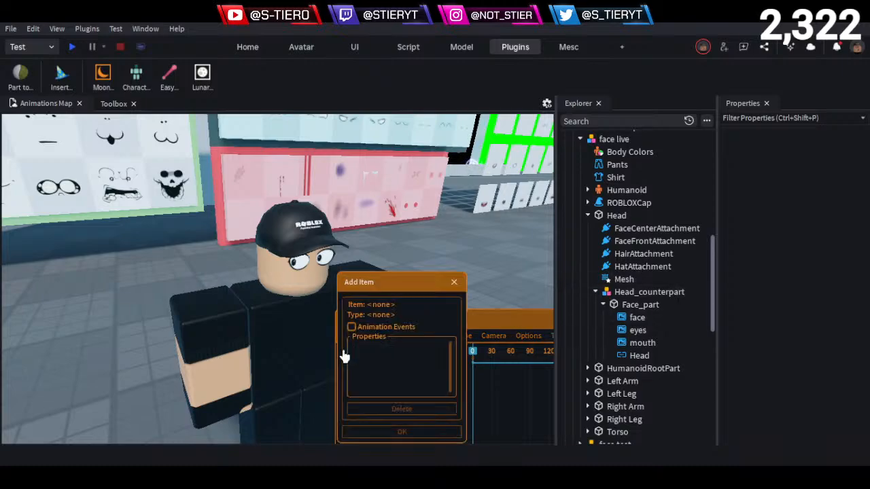
pyautogui.click(617, 215)
pyautogui.click(402, 432)
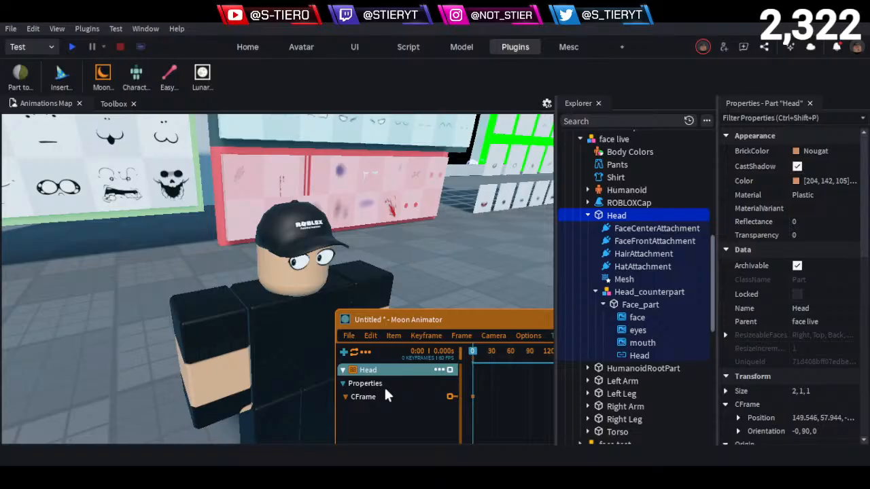
pyautogui.click(344, 352)
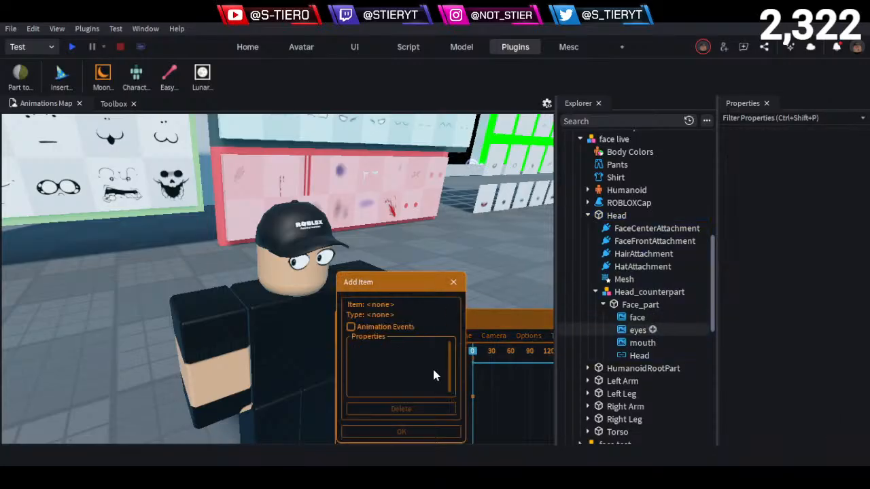
pyautogui.click(635, 305)
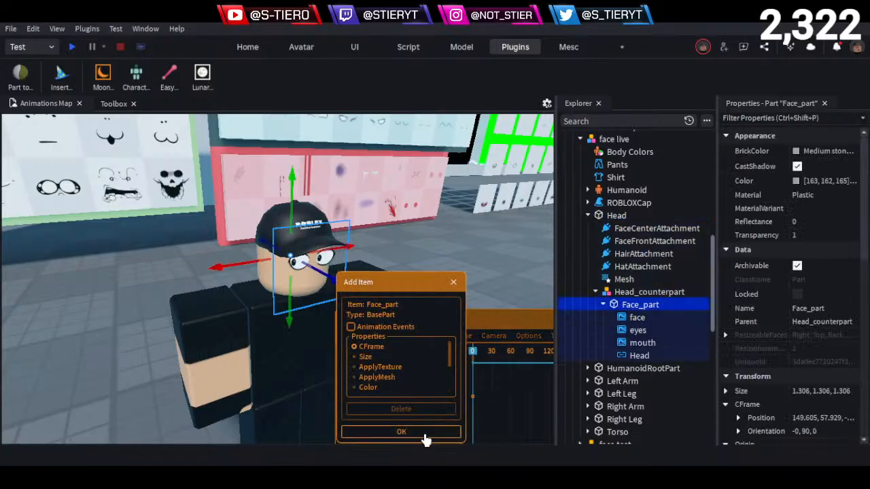
pyautogui.click(637, 318)
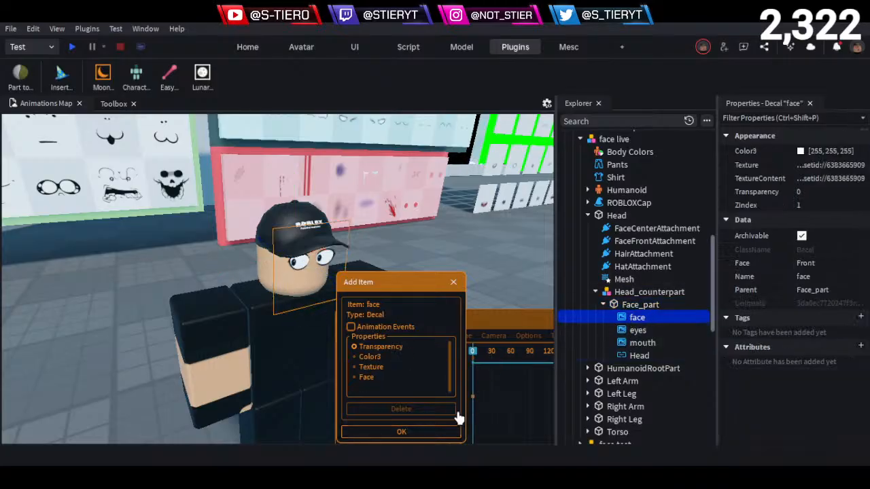
pyautogui.click(371, 367)
pyautogui.click(380, 348)
pyautogui.moveTo(384, 294); pyautogui.dragTo(462, 190)
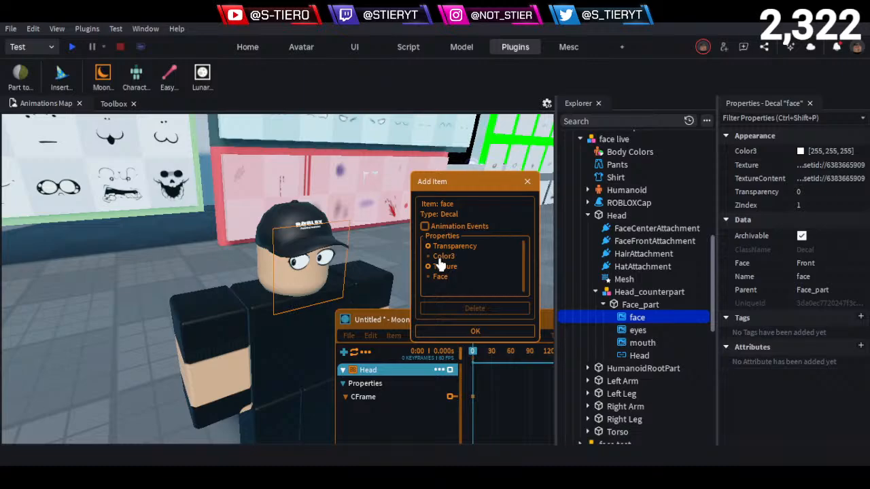
pyautogui.click(165, 198)
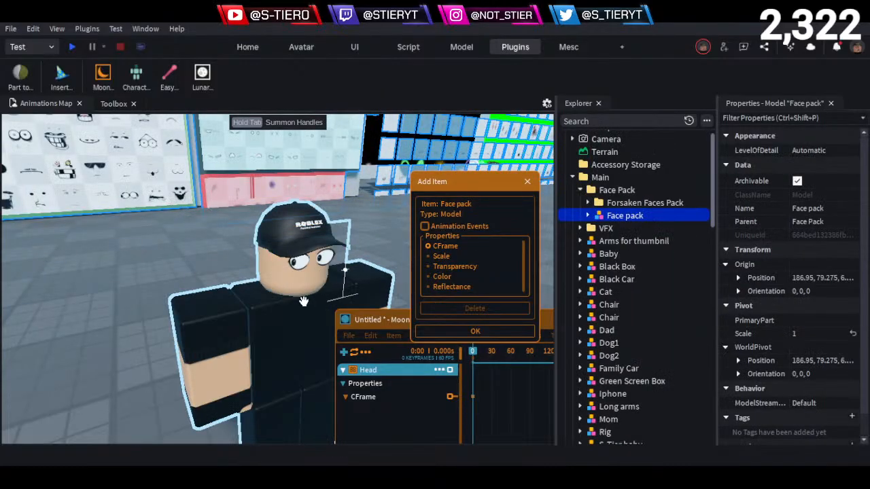
pyautogui.hotkey('ctrl', 'z')
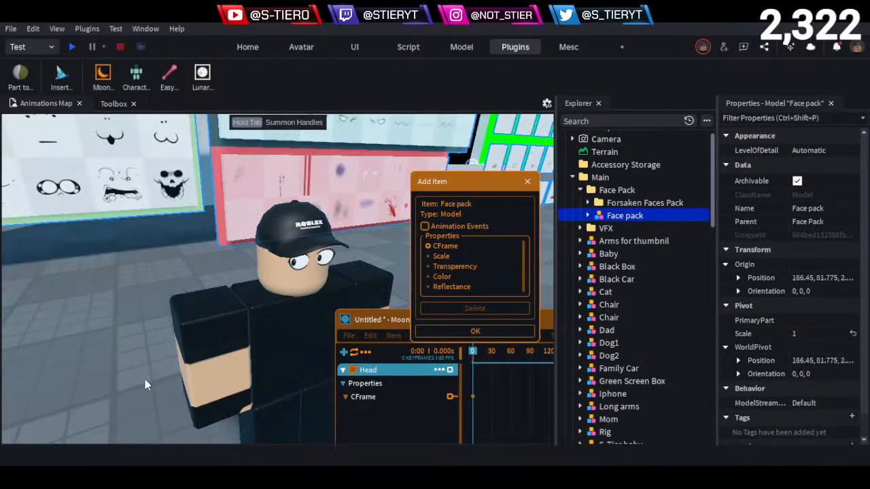
pyautogui.click(527, 181)
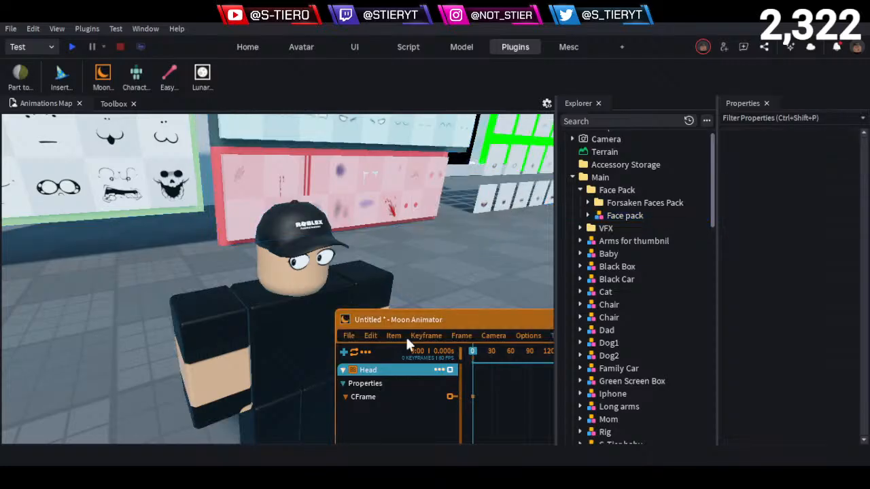
# - Add the face decal under Face_part to the animation with its Transparency and Texture properties
pyautogui.click(344, 352)
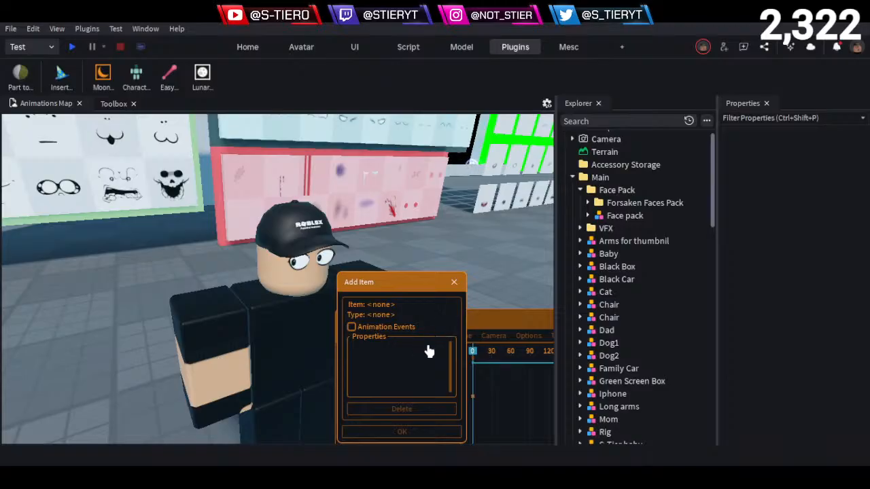
pyautogui.click(249, 317)
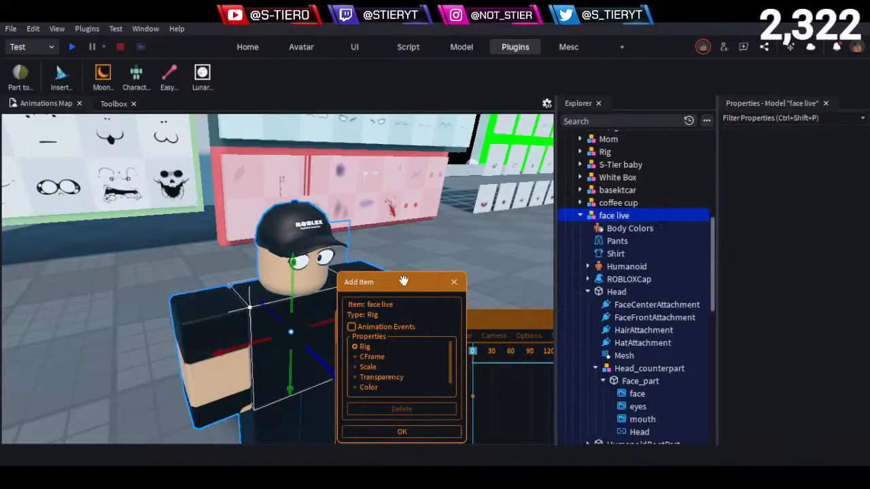
pyautogui.scroll(-2, 569, 323)
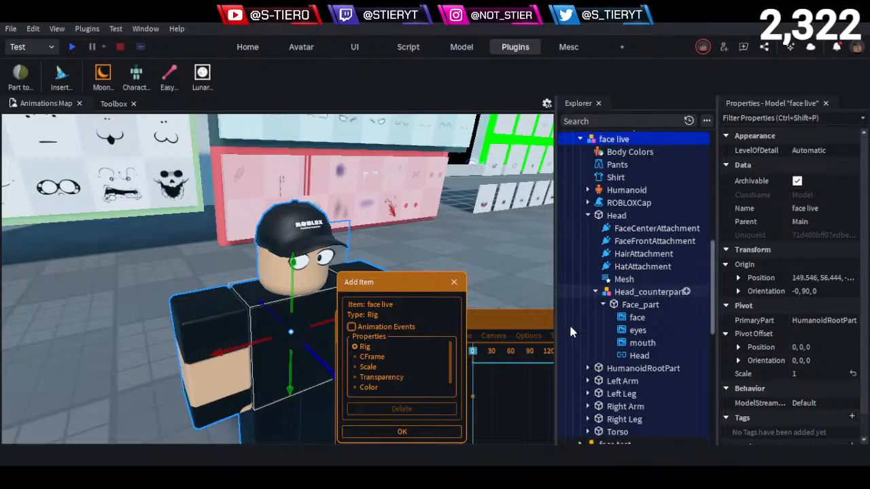
pyautogui.click(637, 317)
pyautogui.moveTo(407, 286); pyautogui.dragTo(487, 170)
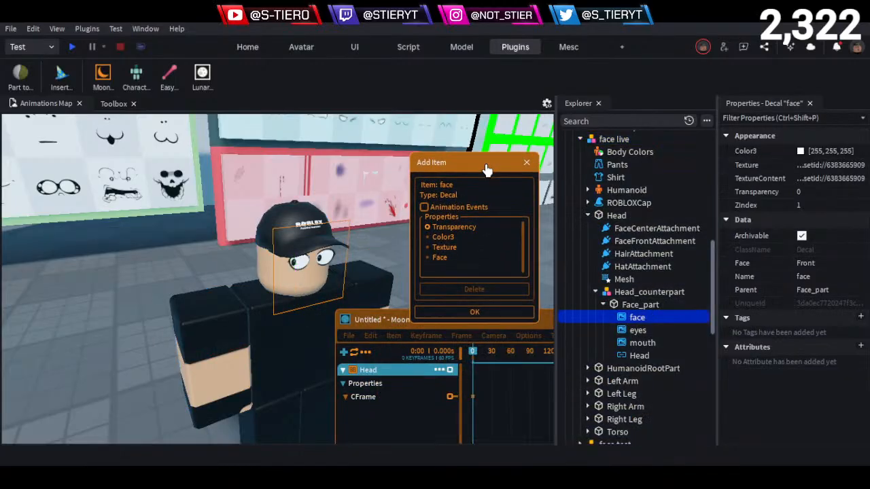
pyautogui.click(449, 248)
pyautogui.click(474, 313)
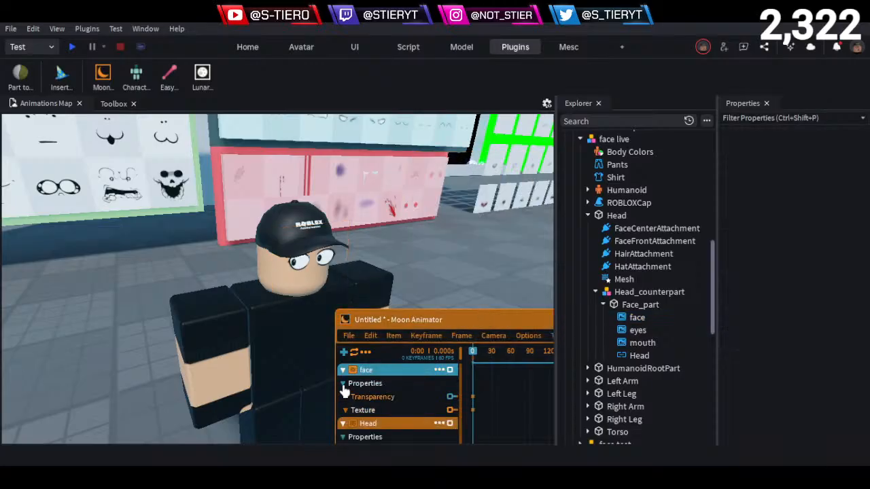
pyautogui.click(344, 353)
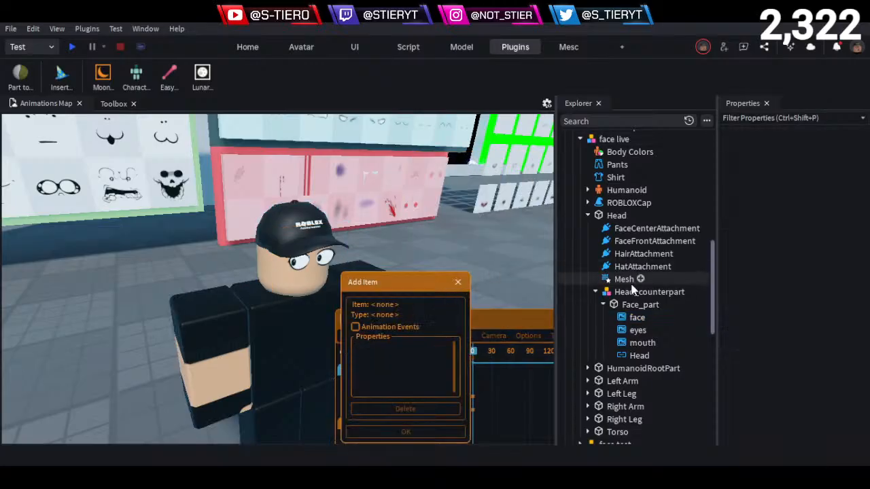
pyautogui.click(633, 318)
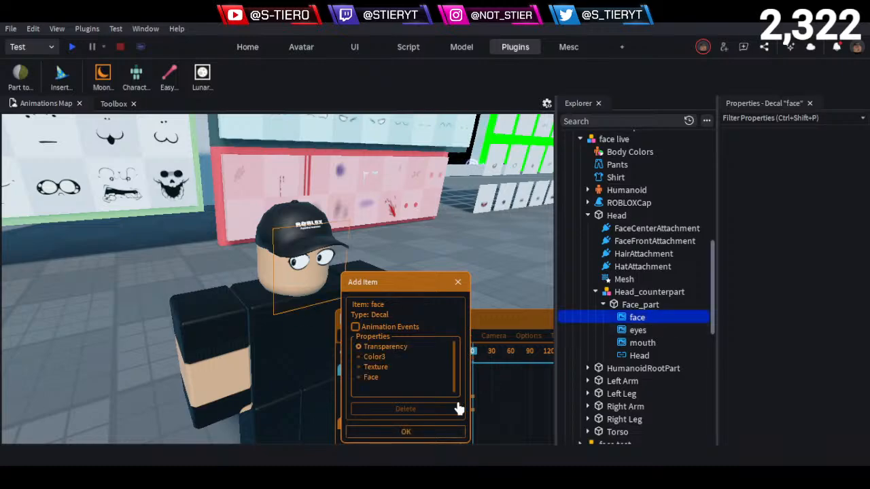
pyautogui.click(378, 348)
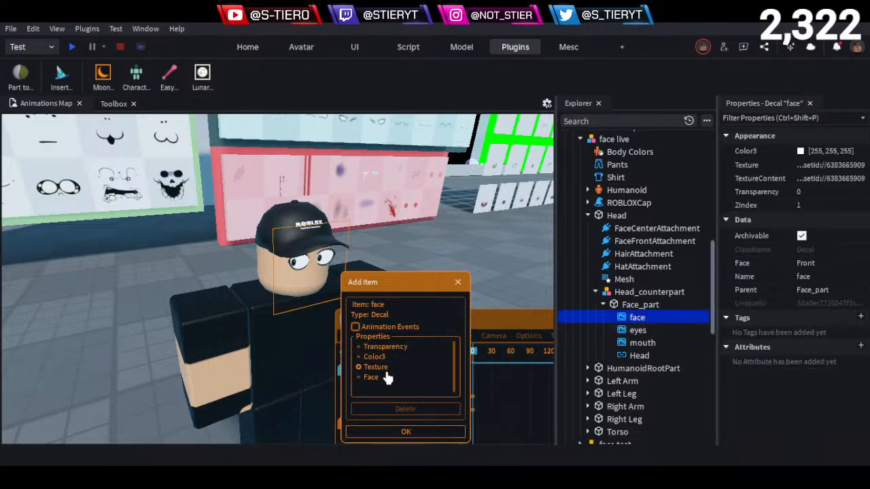
pyautogui.click(404, 434)
# - Move the Moon Animator window up beside the character and select the Head track
pyautogui.moveTo(467, 320); pyautogui.dragTo(467, 182)
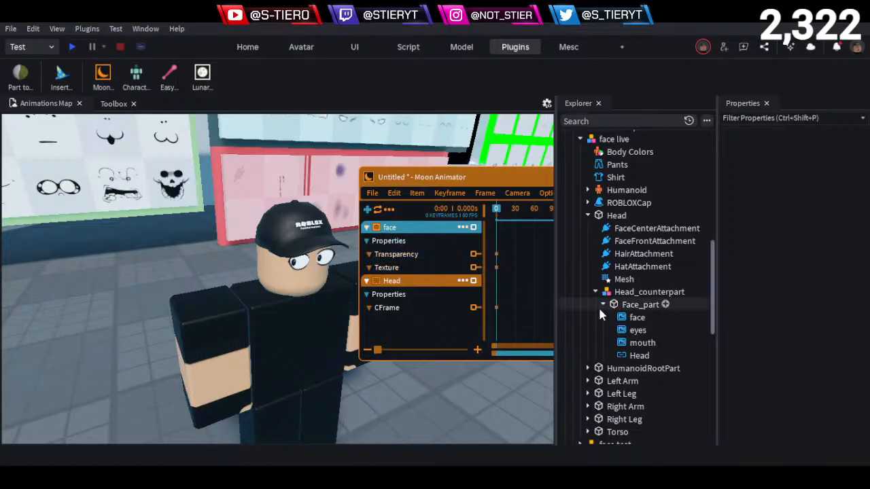
pyautogui.click(615, 316)
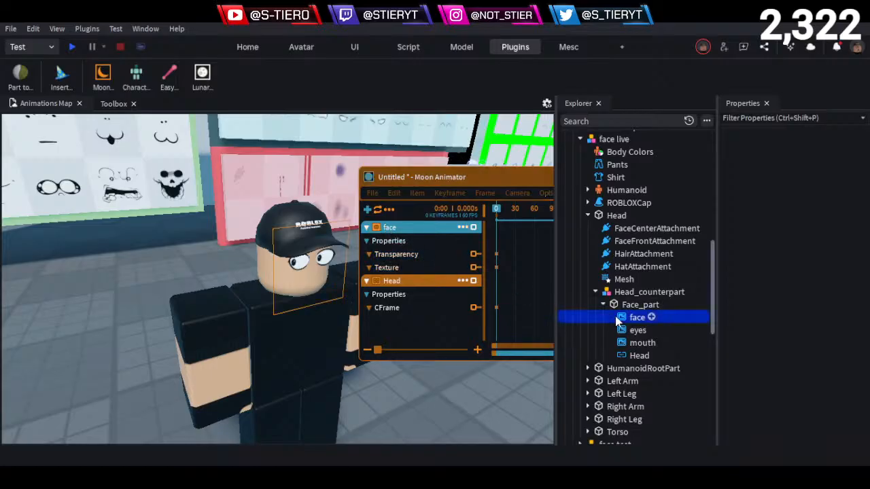
pyautogui.click(399, 228)
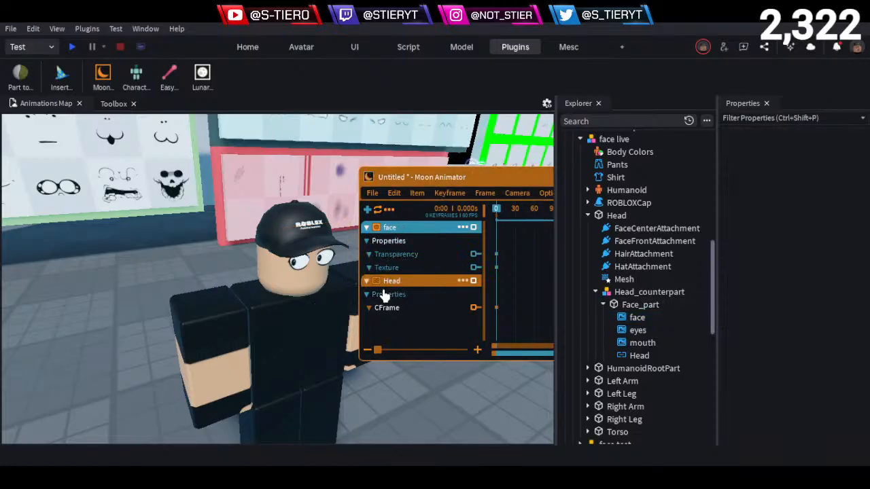
pyautogui.click(384, 281)
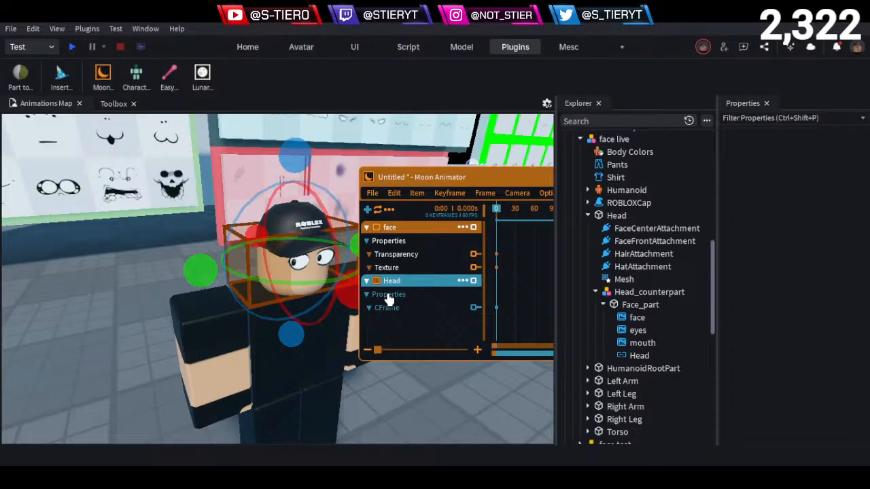
# - Add the eyes decal under Face_part to the animation with its Transparency and Texture properties
pyautogui.click(367, 210)
pyautogui.click(630, 331)
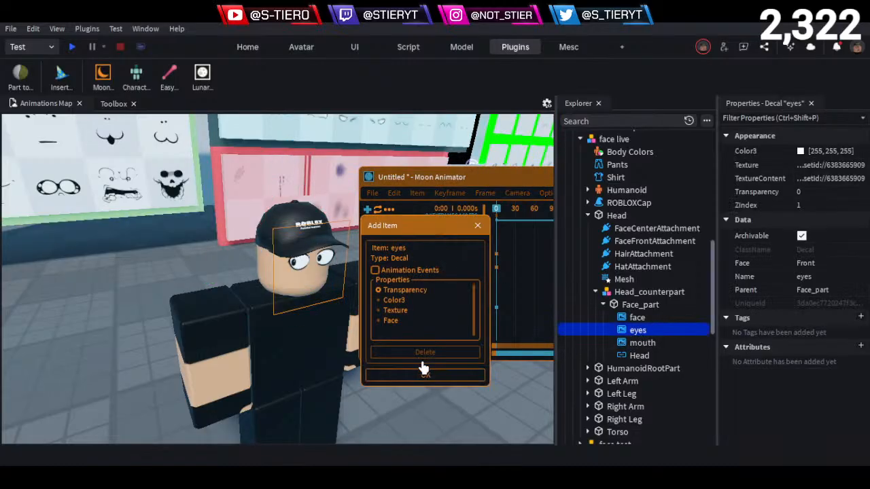
pyautogui.click(395, 309)
pyautogui.click(398, 290)
pyautogui.click(408, 291)
pyautogui.click(425, 376)
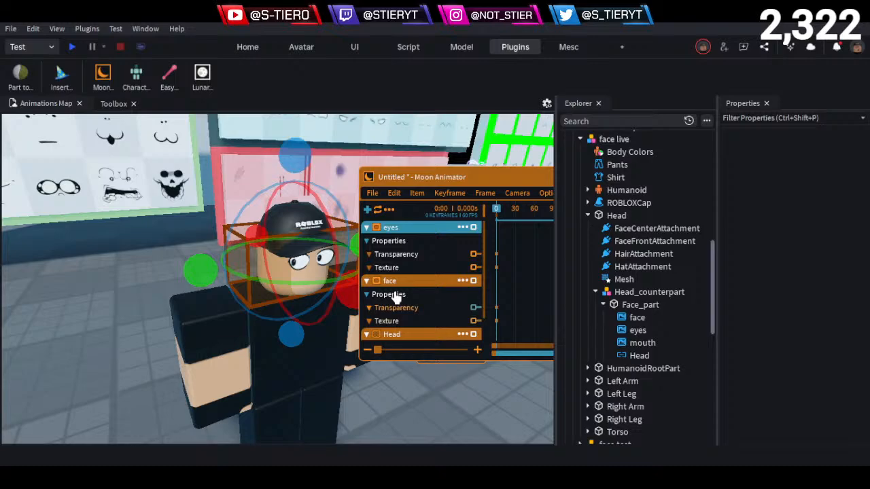
# - Add the mouth decal under Face_part to the animation with its Transparency and Texture properties
pyautogui.click(367, 211)
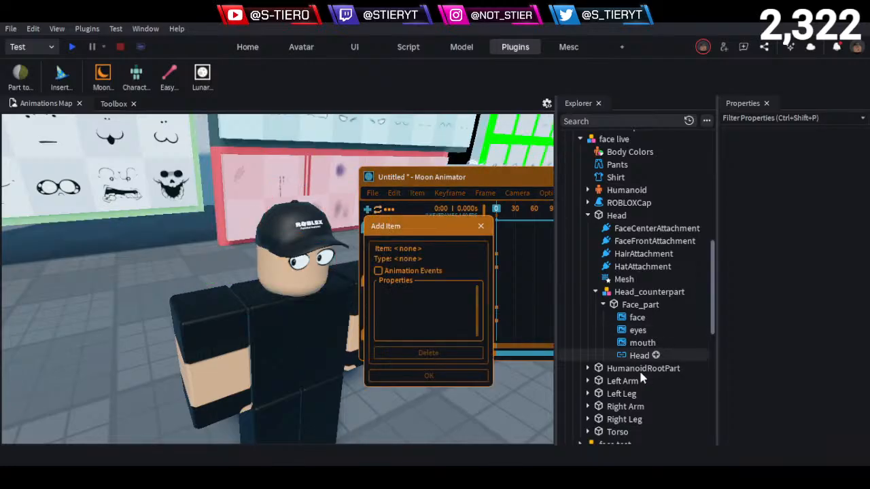
pyautogui.click(642, 342)
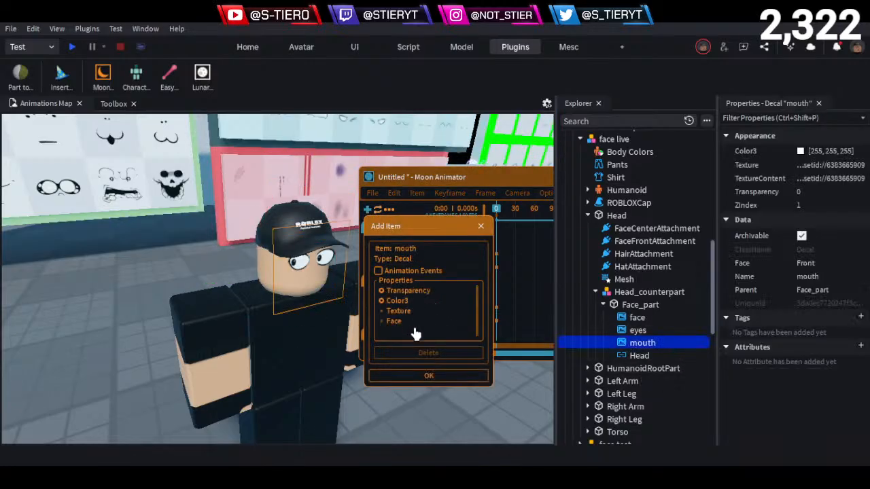
pyautogui.click(399, 310)
pyautogui.click(423, 377)
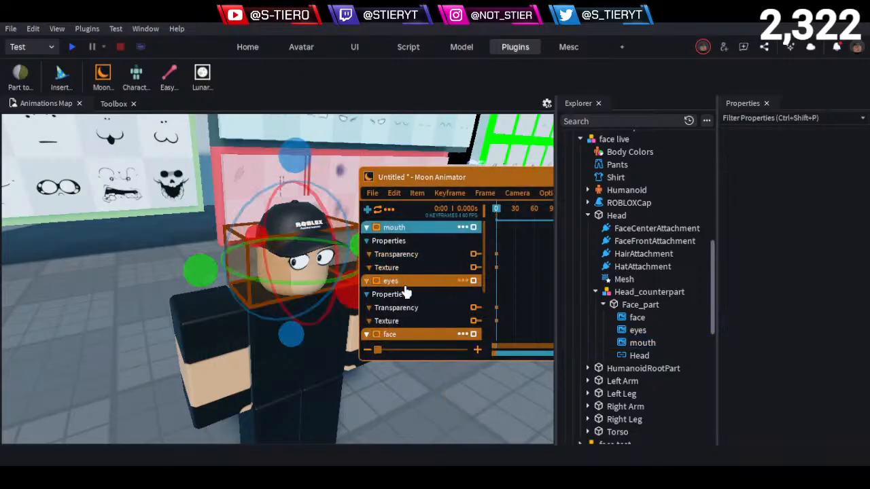
# - Collapse the mouth, eyes, face and Head tracks in the animation's item list
pyautogui.scroll(-3, 409, 291)
pyautogui.scroll(3, 394, 292)
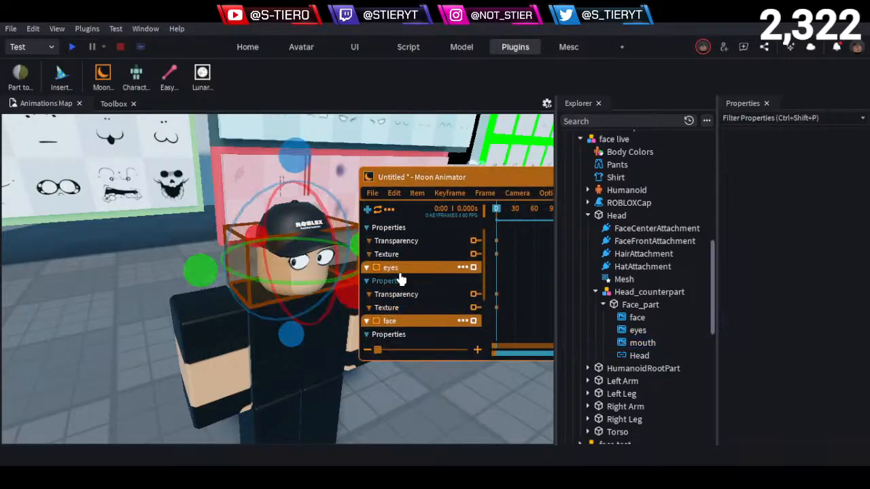
pyautogui.click(367, 227)
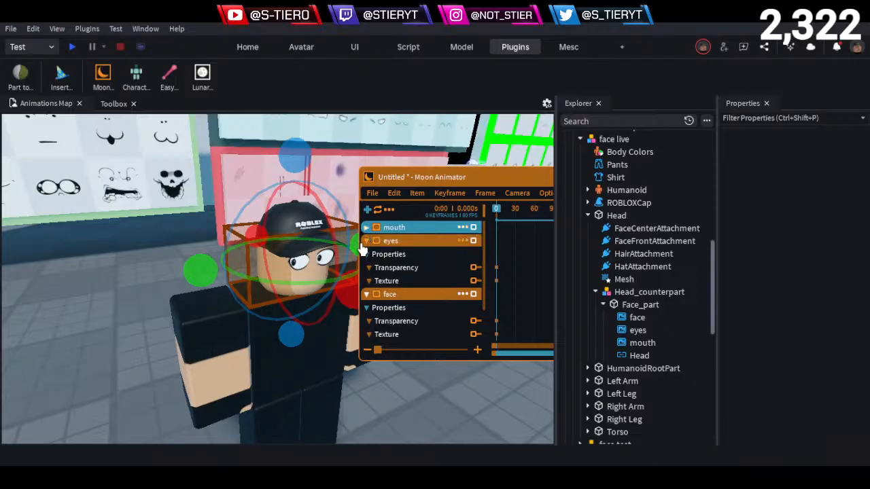
pyautogui.click(367, 240)
pyautogui.click(366, 254)
pyautogui.click(367, 269)
# - Reorder the tracks as Head, face, eyes, mouth and close the Explorer
pyautogui.moveTo(388, 268); pyautogui.dragTo(401, 222)
pyautogui.moveTo(404, 269); pyautogui.dragTo(409, 242)
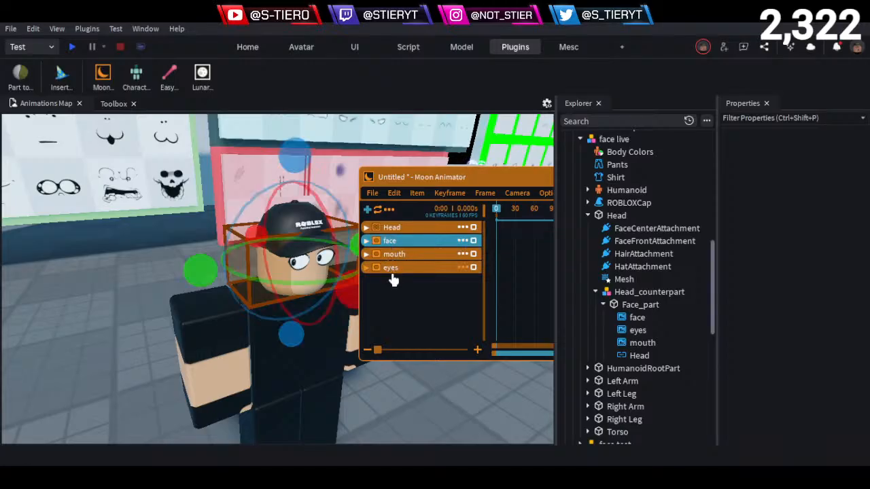
pyautogui.moveTo(391, 273); pyautogui.dragTo(398, 256)
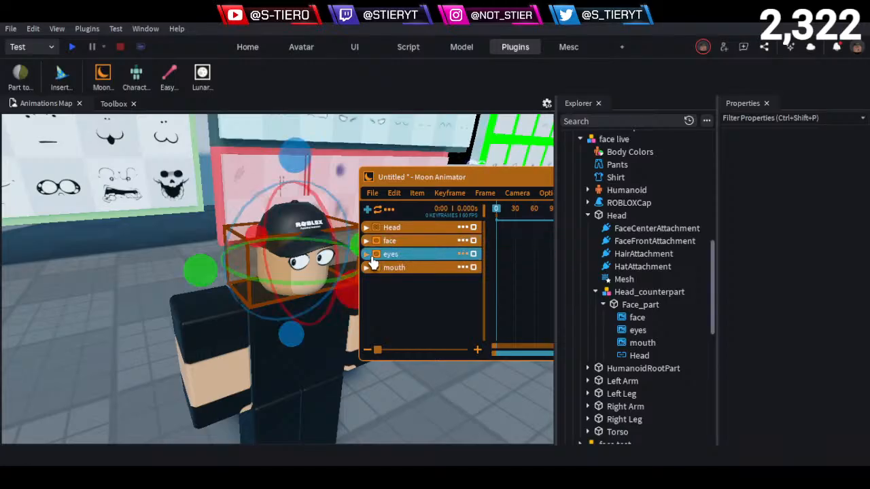
pyautogui.click(598, 103)
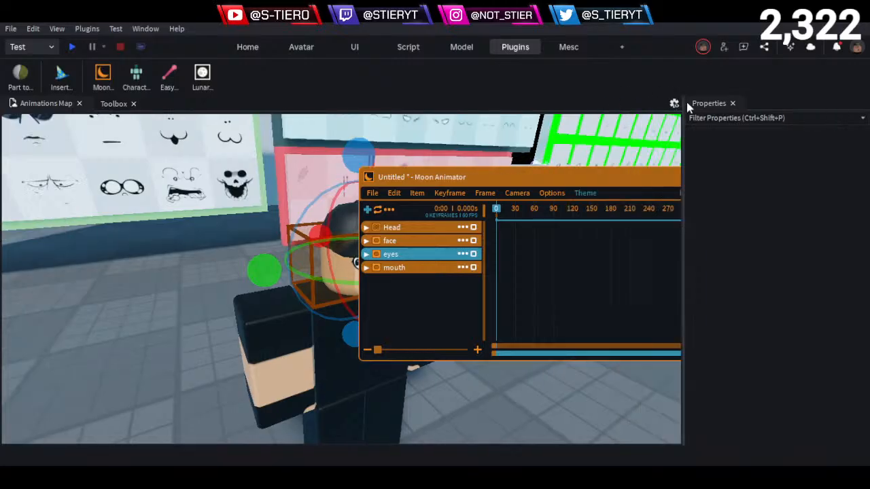
# - Close Properties and move the Moon Animator window away from the character so its face is in full view
pyautogui.click(732, 104)
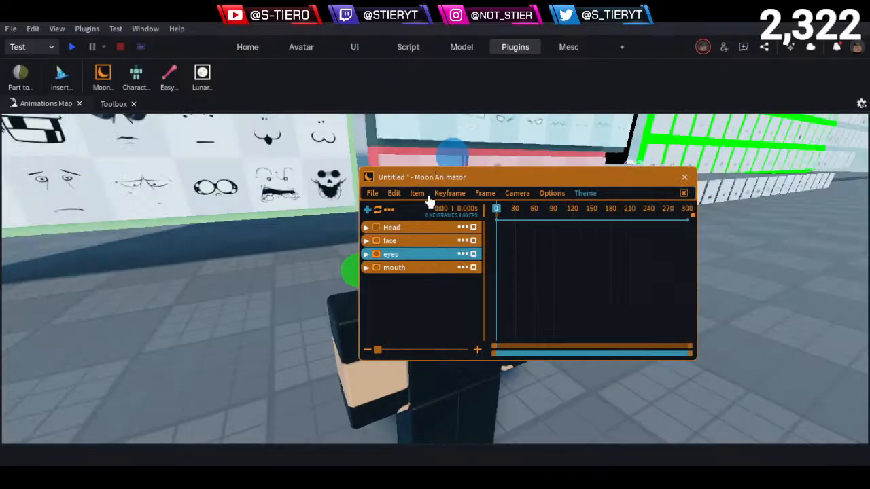
pyautogui.moveTo(420, 177); pyautogui.dragTo(579, 256)
pyautogui.click(189, 321)
pyautogui.moveTo(187, 319); pyautogui.dragTo(186, 314, button='right')
pyautogui.press('w')
pyautogui.press('w')
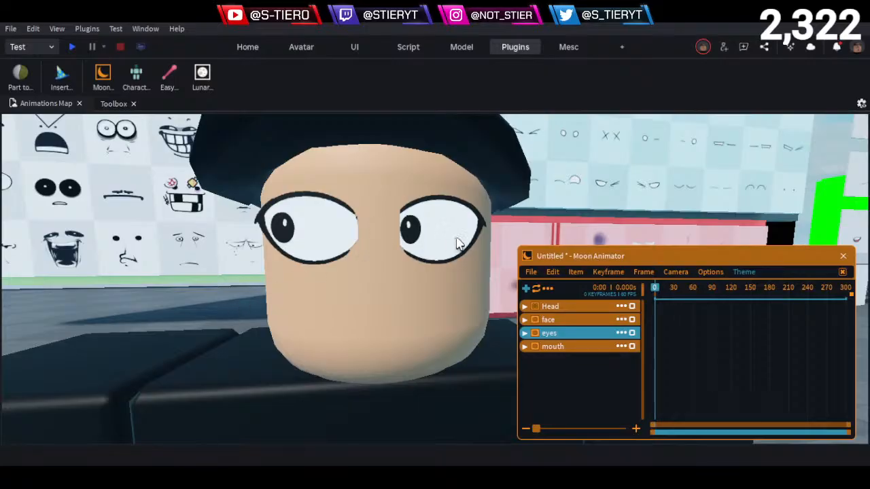
pyautogui.scroll(-3, 344, 320)
pyautogui.press('-')
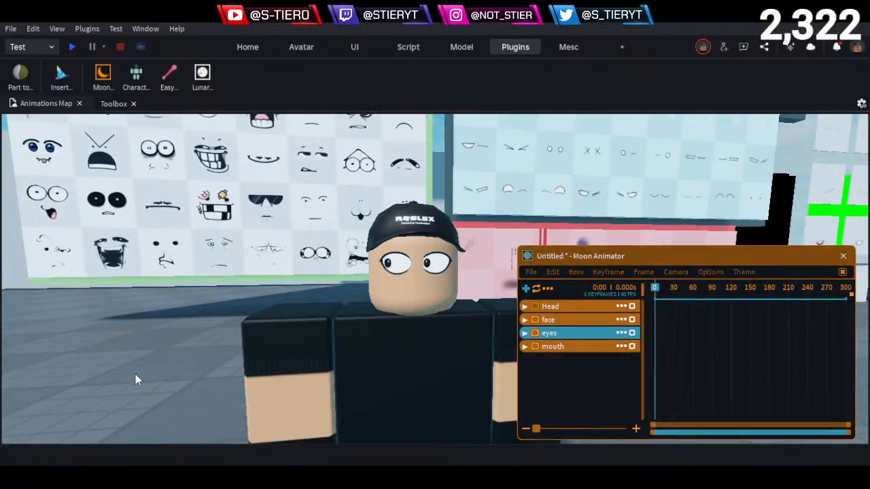
# - Select the face live model, reopen Properties and Explorer, and select Face_part under Head_counterpart
pyautogui.click(391, 277)
pyautogui.click(561, 46)
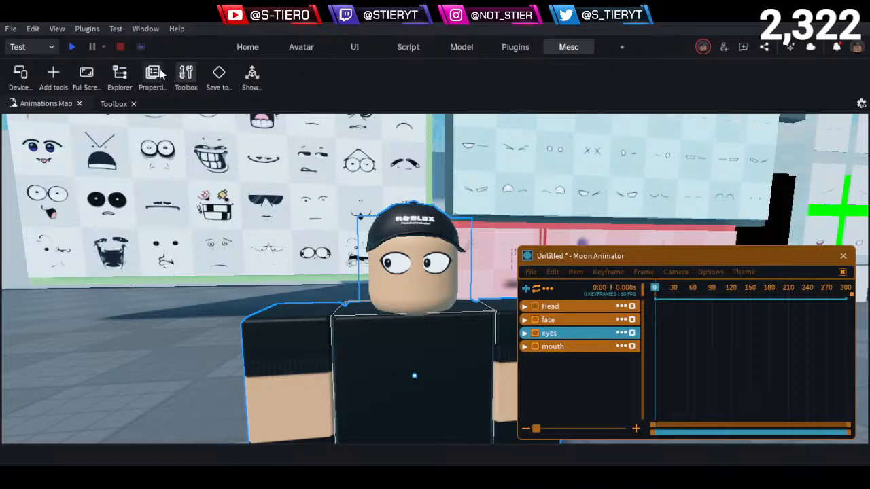
pyautogui.click(154, 73)
pyautogui.click(119, 72)
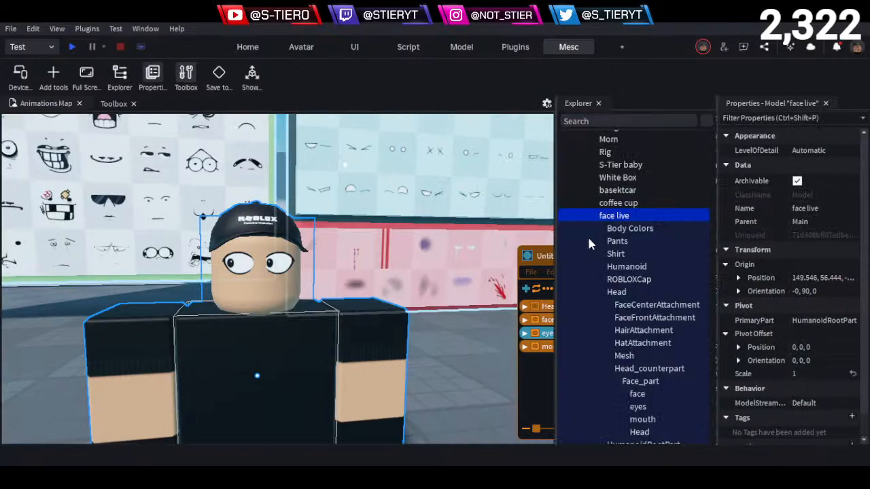
pyautogui.scroll(-1, 619, 360)
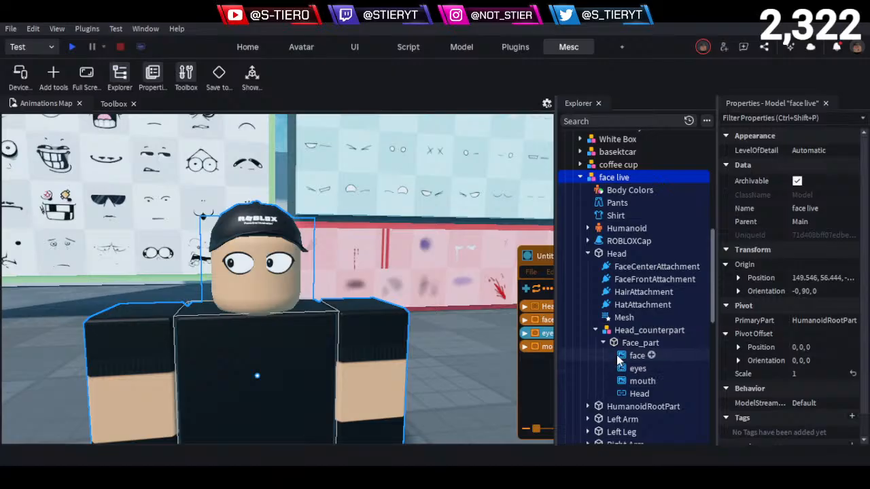
pyautogui.click(639, 343)
# - Move Face_part about 0.01 studs forward, away from the front of the head
pyautogui.moveTo(407, 276); pyautogui.dragTo(406, 276, button='right')
pyautogui.scroll(3, 380, 269)
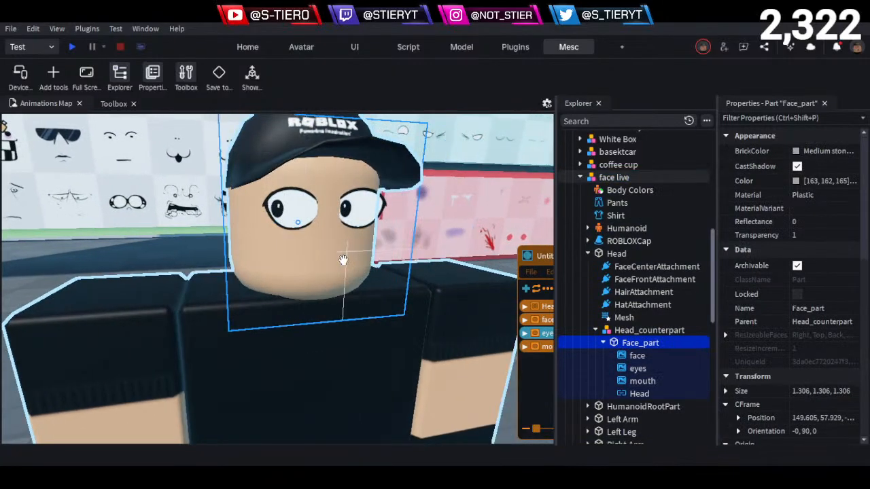
pyautogui.moveTo(339, 261); pyautogui.dragTo(361, 282, button='right')
pyautogui.hotkey('ctrl', '2')
pyautogui.scroll(1, 357, 285)
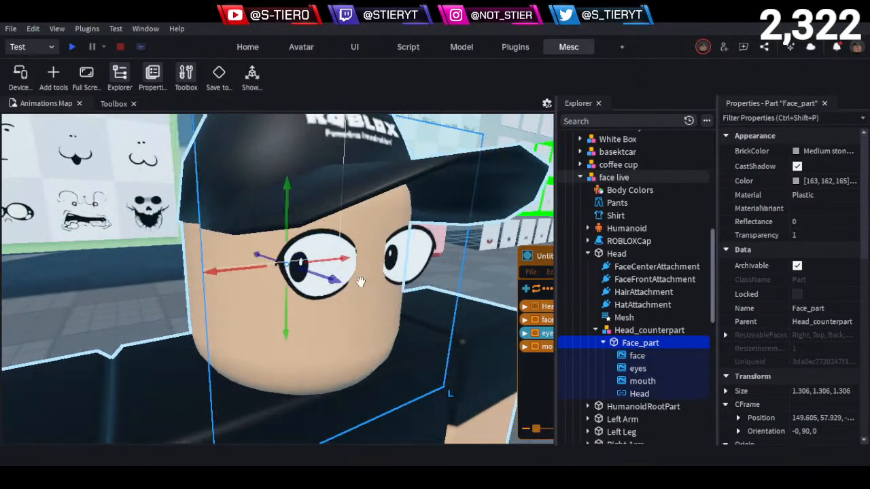
pyautogui.moveTo(331, 280); pyautogui.dragTo(328, 280)
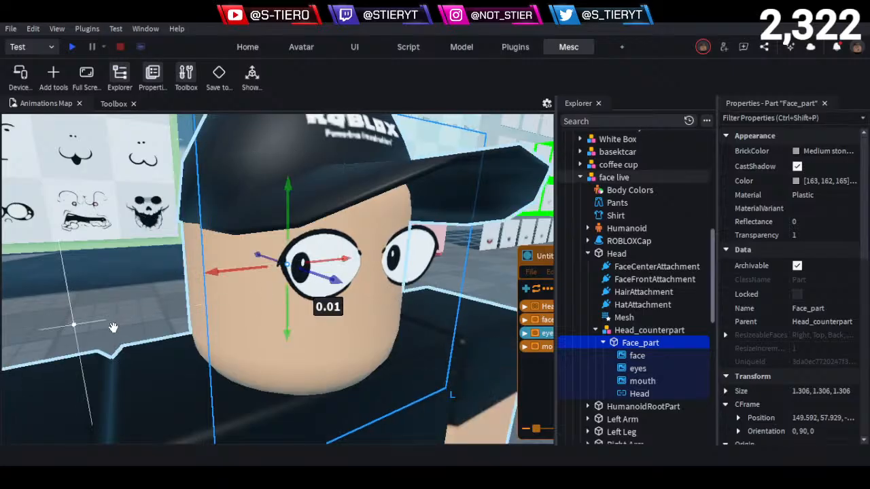
# - Deselect Face_part and examine the adjusted eyes on the character from the front
pyautogui.click(104, 326)
pyautogui.scroll(-3, 102, 324)
pyautogui.moveTo(104, 325); pyautogui.dragTo(102, 345, button='right')
pyautogui.scroll(3, 103, 324)
pyautogui.scroll(-5, 102, 323)
pyautogui.click(39, 384)
pyautogui.moveTo(41, 382); pyautogui.dragTo(69, 339, button='right')
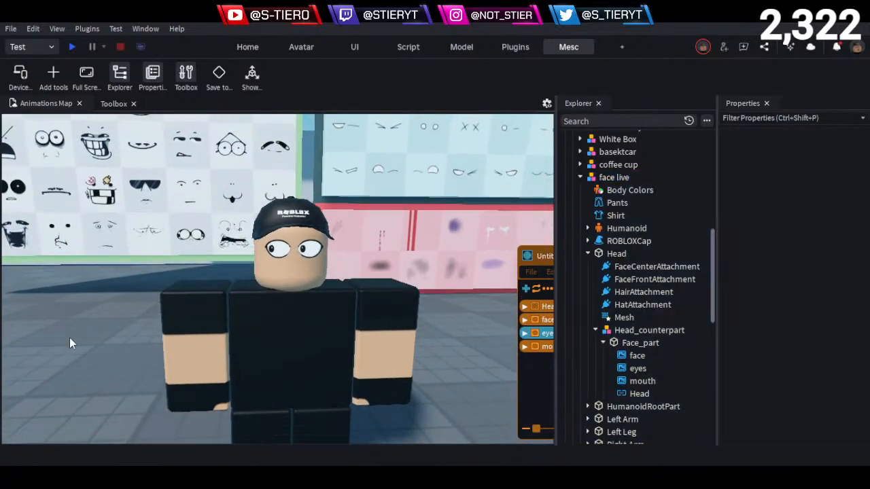
pyautogui.press('q')
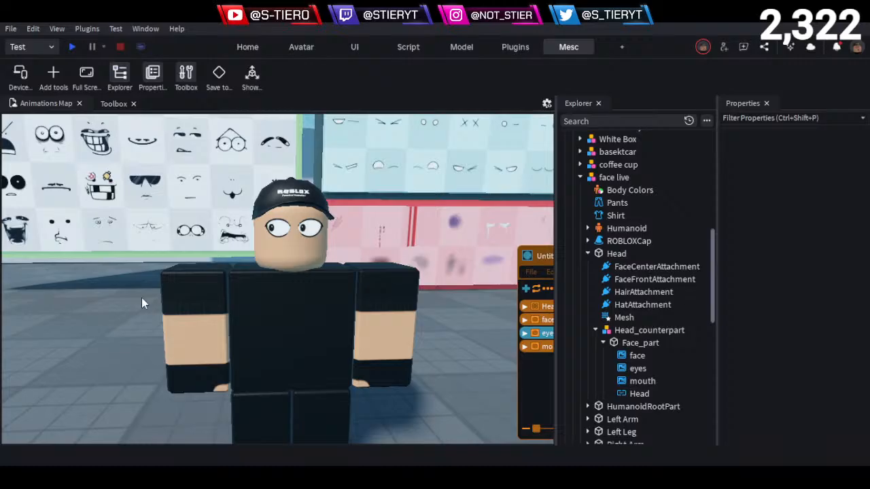
# - Close the Explorer and Properties and shift the Moon Animator window slightly outward
pyautogui.click(598, 103)
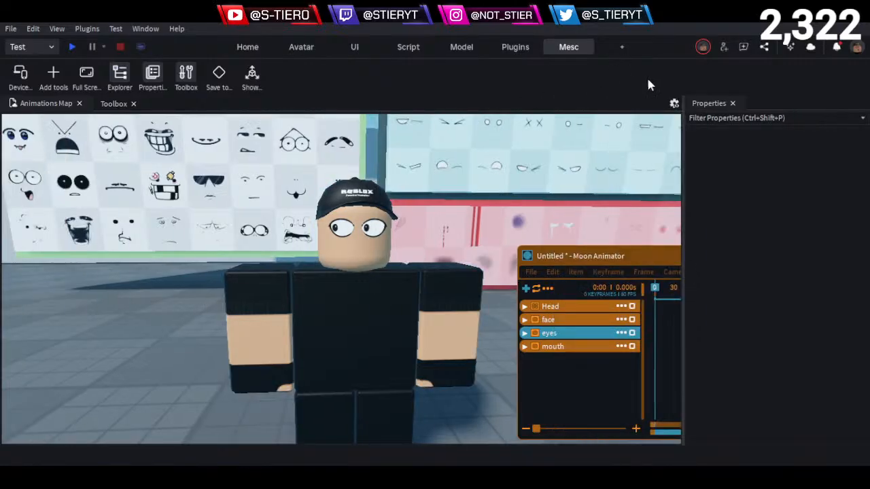
pyautogui.click(732, 104)
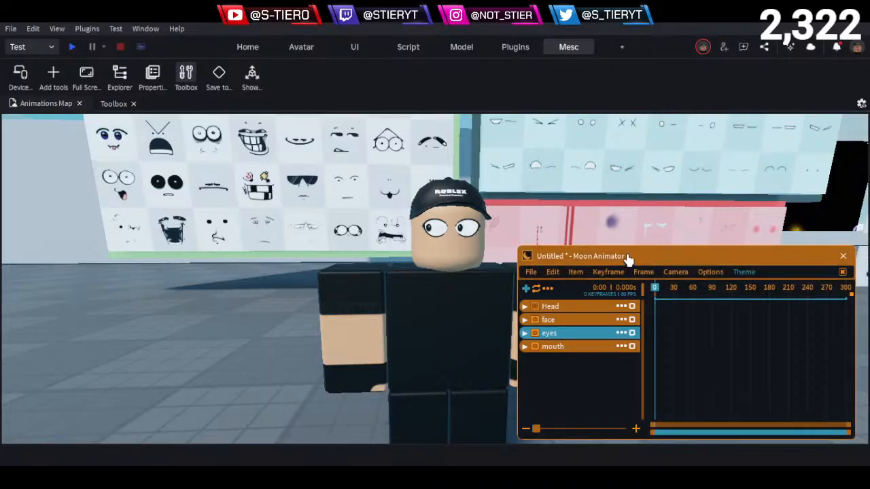
pyautogui.moveTo(629, 258); pyautogui.dragTo(637, 258)
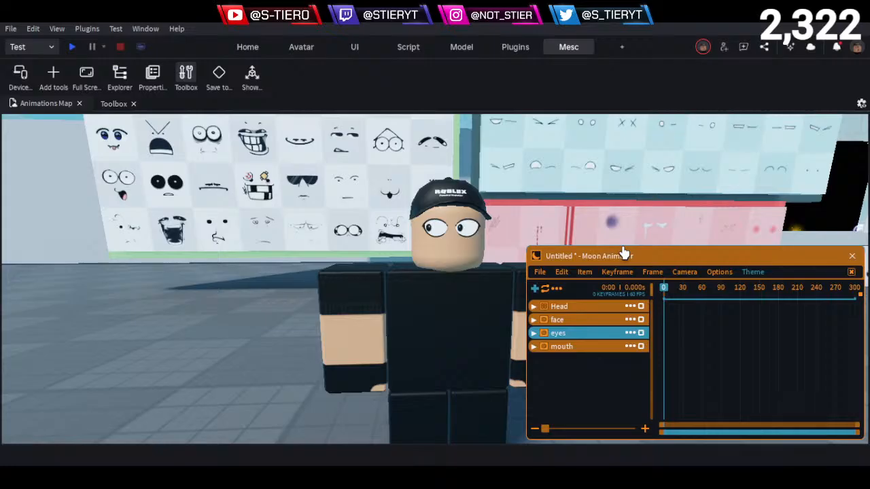
# - Examine the Random, Eyes and Additional decal boards behind the character and return to its front view
pyautogui.moveTo(439, 334); pyautogui.dragTo(415, 316, button='right')
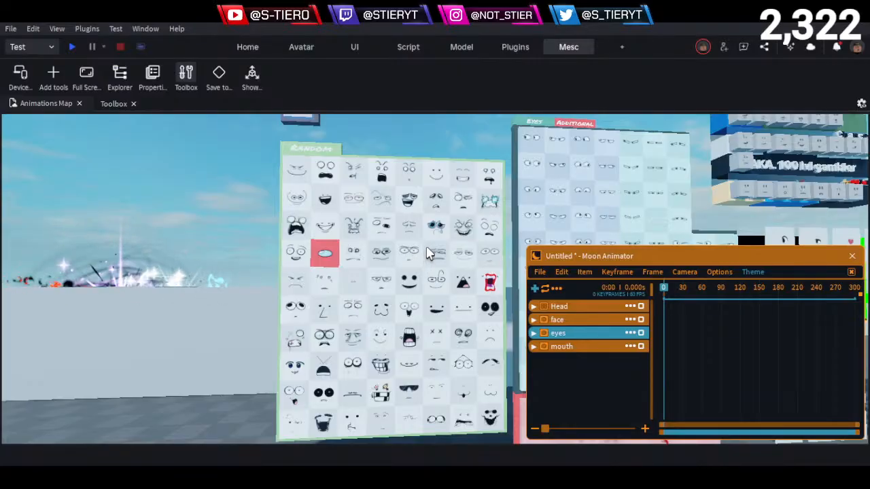
pyautogui.press('w')
pyautogui.moveTo(426, 253); pyautogui.dragTo(424, 252, button='right')
pyautogui.press('s')
pyautogui.press('d')
pyautogui.press('w')
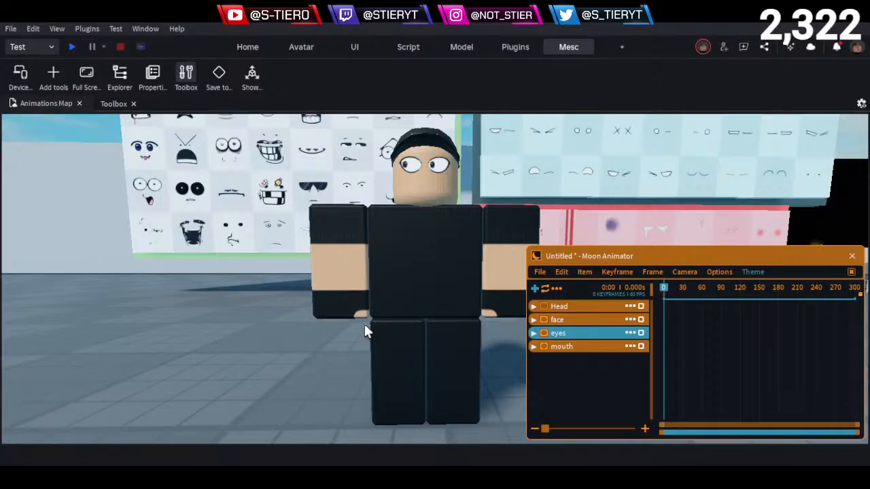
pyautogui.press('w')
pyautogui.moveTo(356, 273); pyautogui.dragTo(357, 274, button='right')
pyautogui.press('s')
pyautogui.press('w')
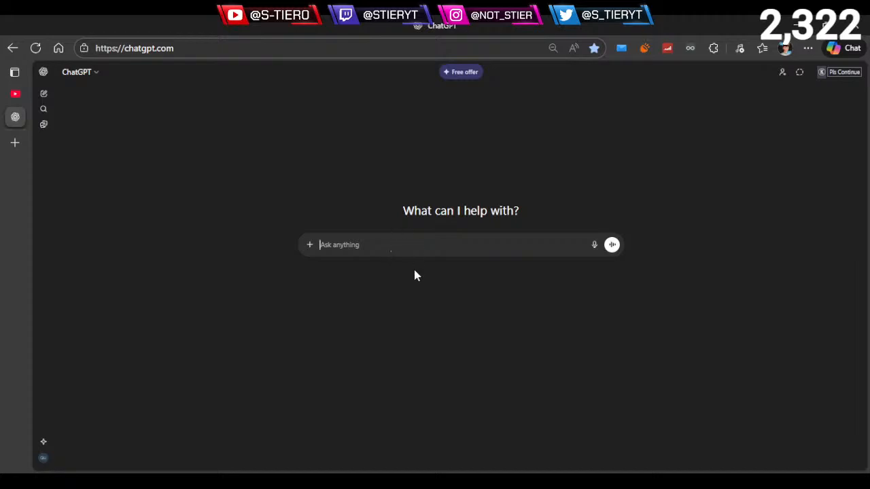
# - Switch to ChatGPT in the browser and enlarge the page for readability
pyautogui.keyDown('ctrl'); pyautogui.scroll(1, 417, 371); pyautogui.keyUp('ctrl')
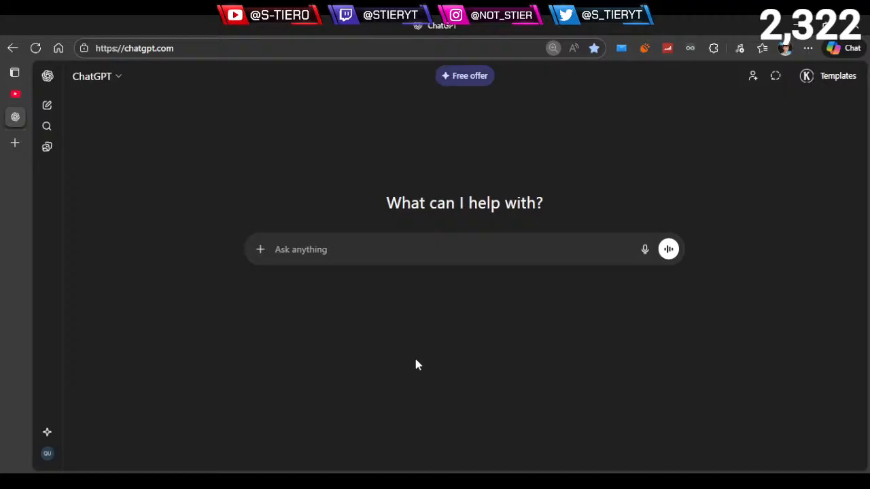
pyautogui.keyDown('ctrl'); pyautogui.scroll(1, 416, 364); pyautogui.keyUp('ctrl')
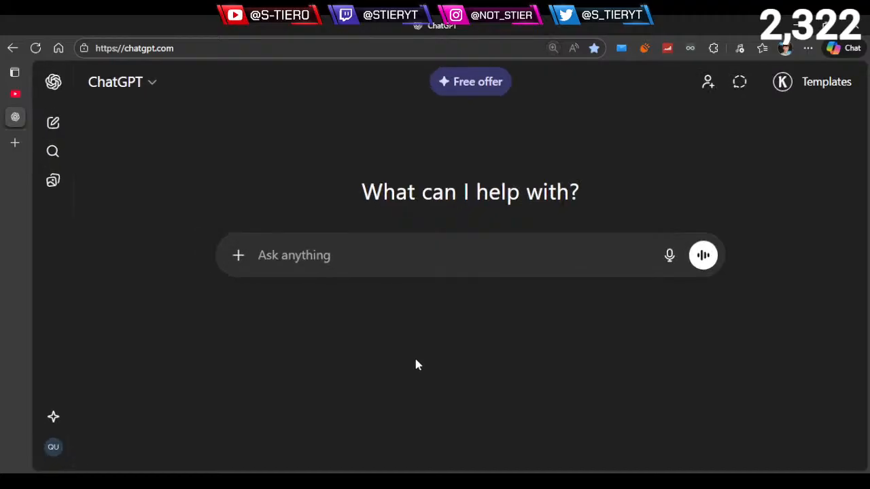
pyautogui.keyDown('ctrl'); pyautogui.scroll(-1, 417, 364); pyautogui.keyUp('ctrl')
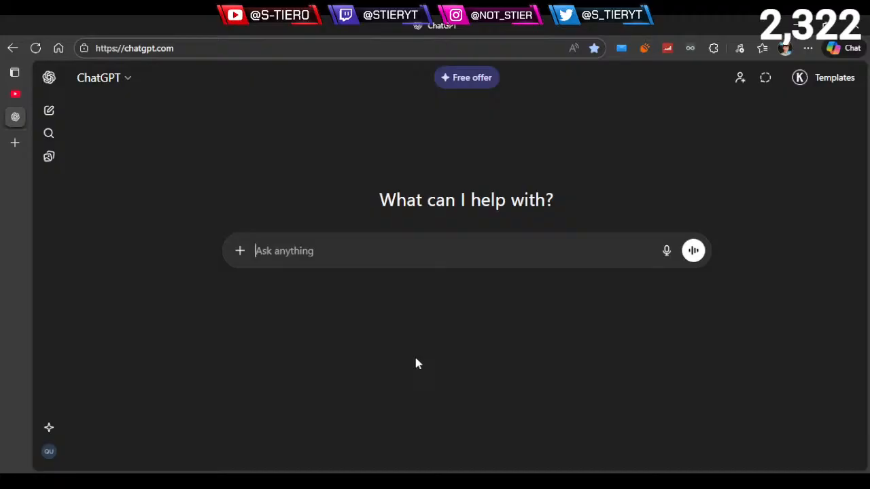
# - Begin the ChatGPT prompt with "I am practicing make custom faces, where"
pyautogui.write('I am ')
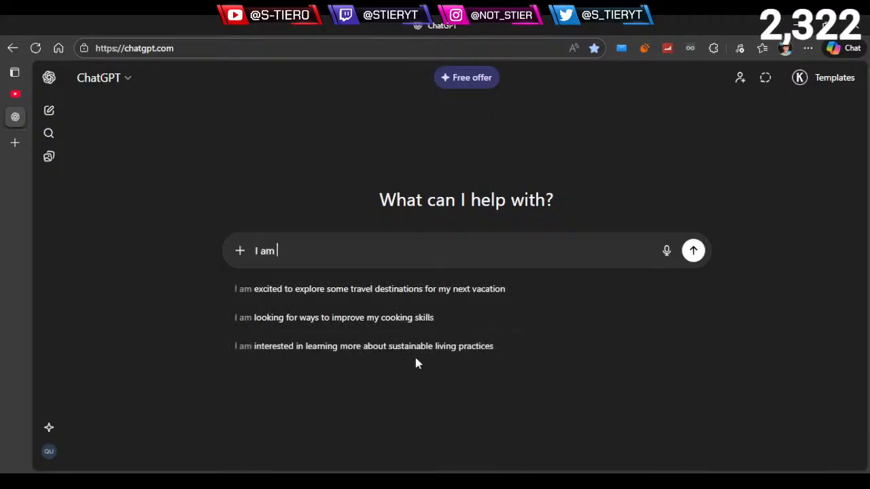
pyautogui.write('practicing ')
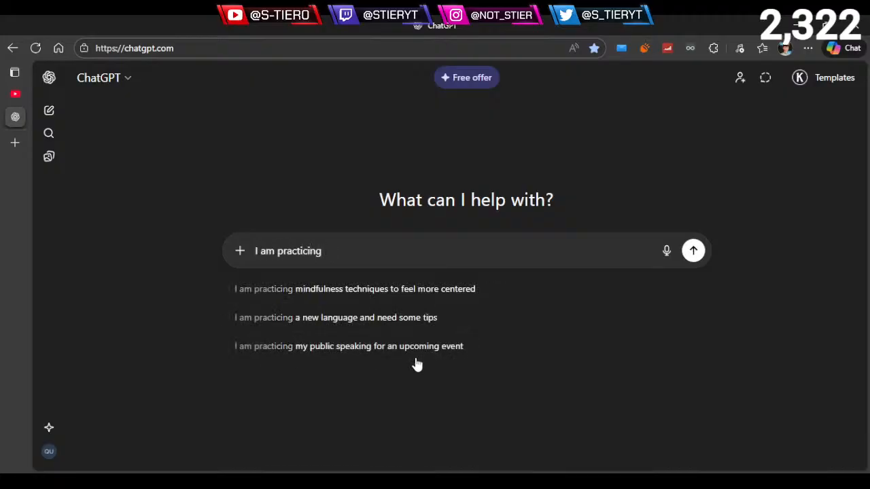
pyautogui.write('make ')
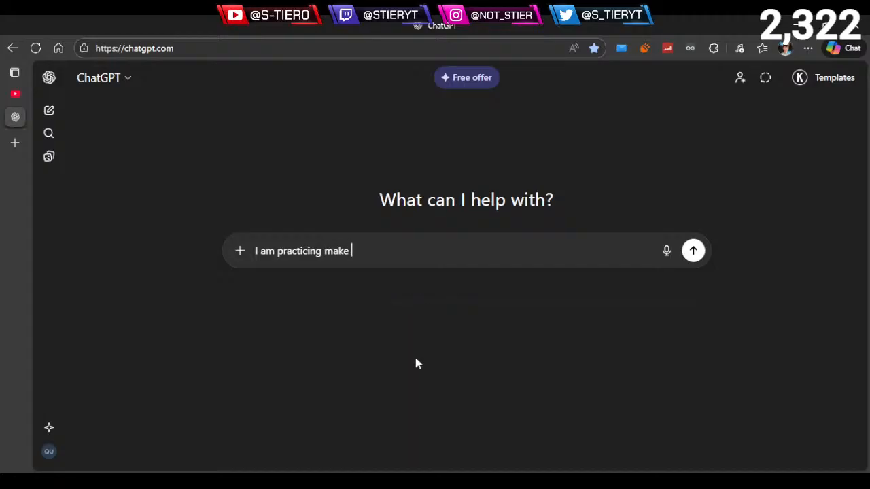
pyautogui.write('custom faces')
pyautogui.write('where ')
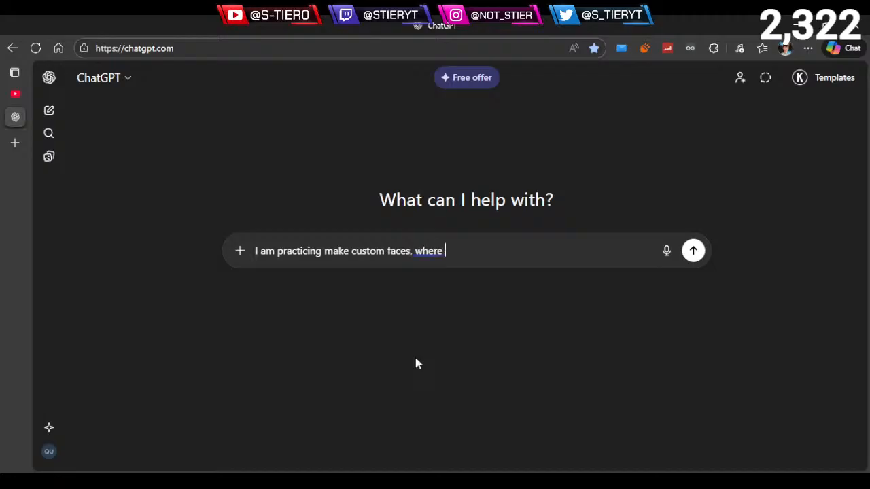
pyautogui.write('eyes move spee')
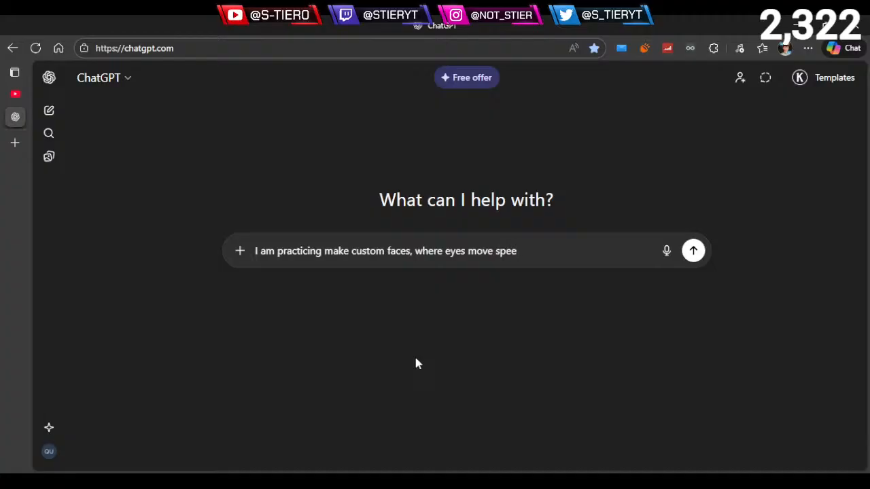
# - Continue the prompt with "eyes move separately from the head", correcting the spelling of "separately"
pyautogui.press('BackSpace')
pyautogui.press('BackSpace')
pyautogui.press('BackSpace')
pyautogui.write('eperaterlu')
pyautogui.press('BackSpace')
pyautogui.write('y from')
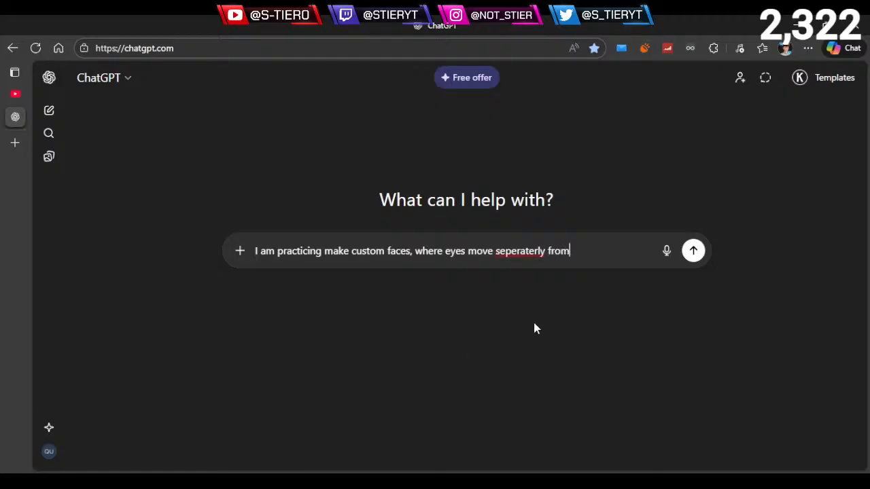
pyautogui.rightClick(524, 249)
pyautogui.click(538, 258)
pyautogui.click(579, 254)
pyautogui.write('the head')
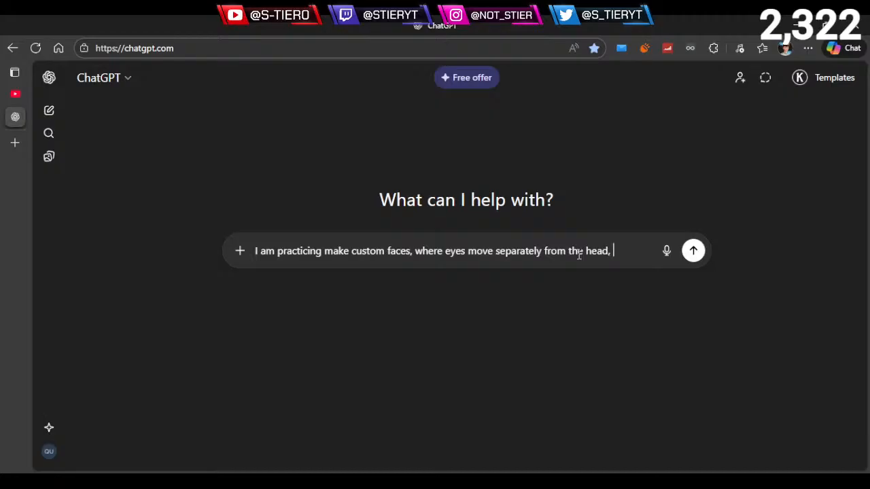
# - Extend the prompt with ", etc, and I need a sequence", correcting the spelling of "sequence"
pyautogui.write(', etc, and I ne')
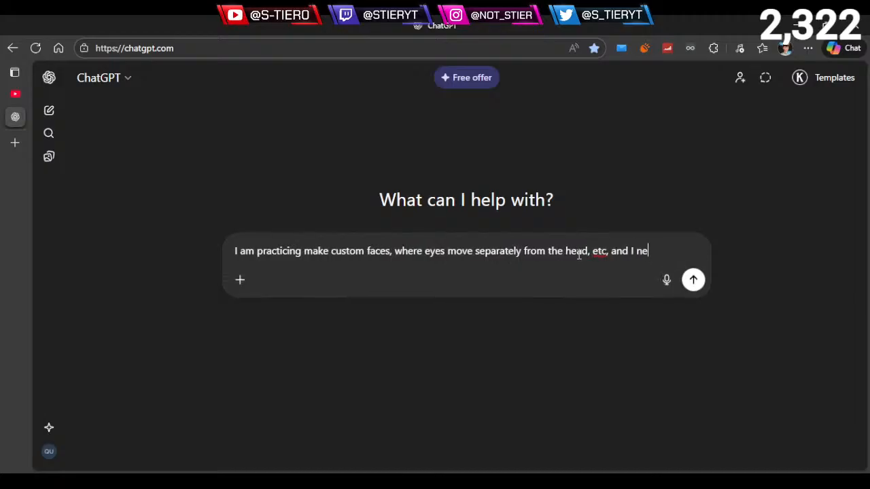
pyautogui.write('ed a sequnc')
pyautogui.write('t')
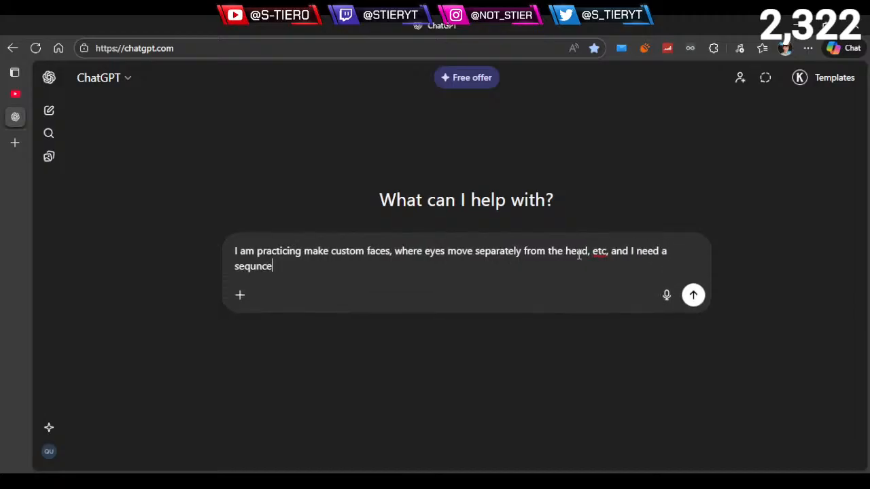
pyautogui.press('BackSpace')
pyautogui.press('BackSpace')
pyautogui.press('BackSpace')
pyautogui.press('BackSpace')
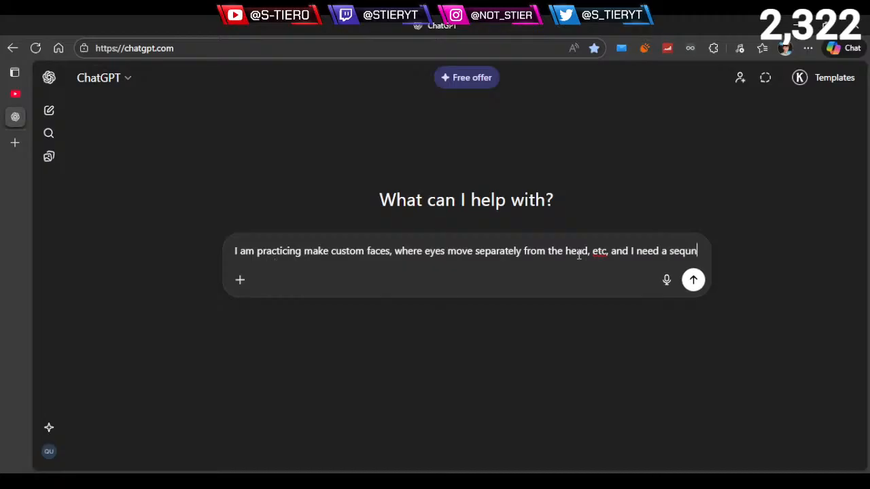
pyautogui.write('ence')
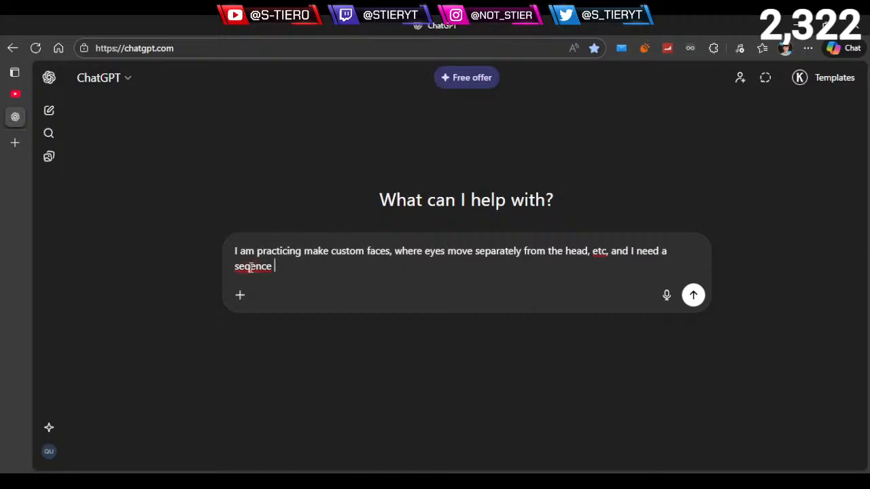
pyautogui.press('Left')
pyautogui.press('Left')
pyautogui.press('Left')
pyautogui.press('Left')
pyautogui.write('u')
# - End the prompt with a comma after "sequence" and send it
pyautogui.click(308, 273)
pyautogui.write(',')
pyautogui.press('Return')
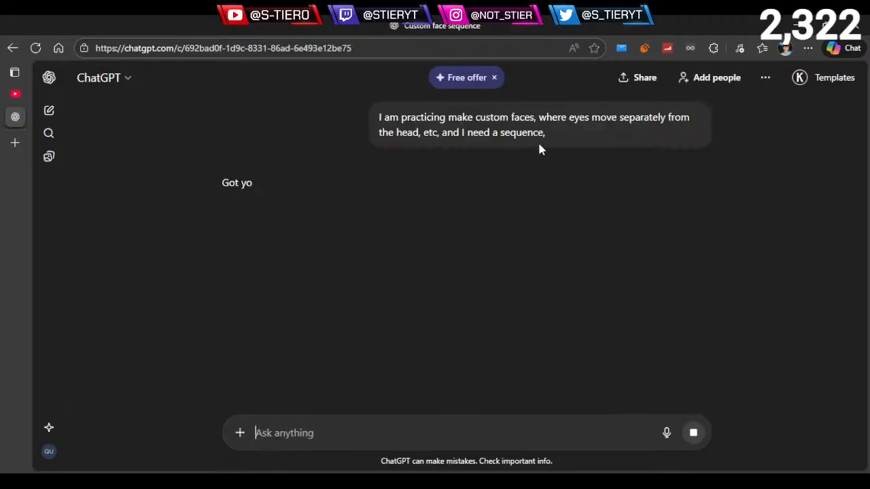
# - Copy the text of the sent prompt and paste it into a new ChatGPT chat
pyautogui.moveTo(544, 140); pyautogui.dragTo(345, 107)
pyautogui.hotkey('ctrl', 'c')
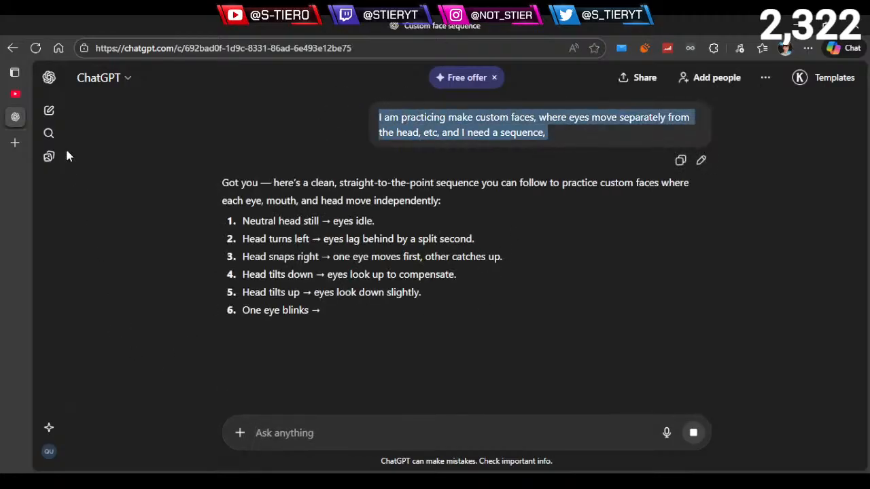
pyautogui.click(48, 110)
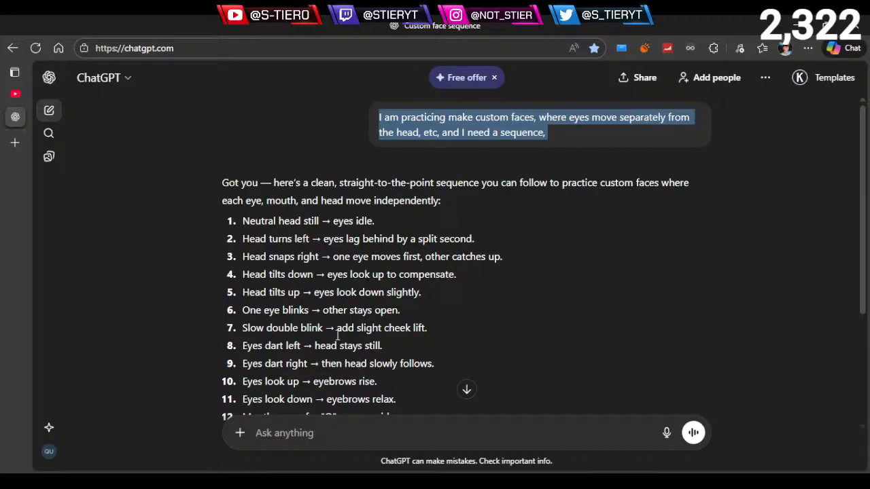
pyautogui.hotkey('ctrl', 'v')
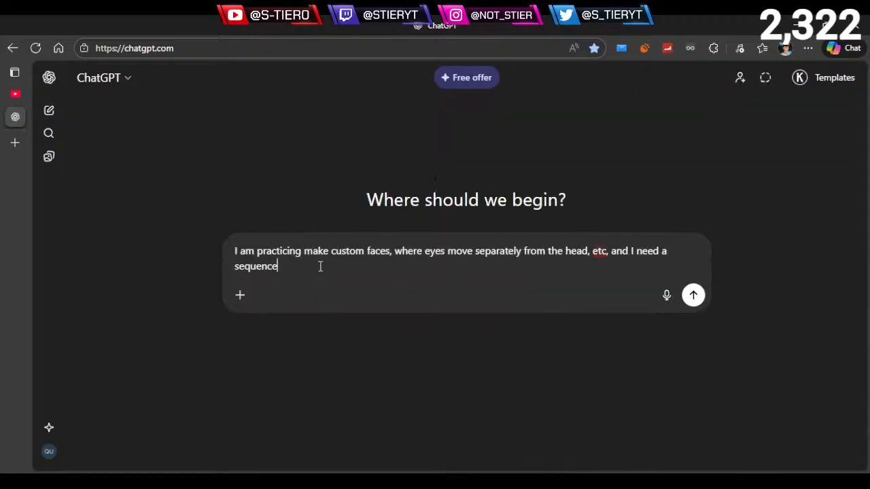
# - Add the example line "ex: happy --> mad ---> sad" below the sequence request in the prompt
pyautogui.hotkey('shift', 'Return')
pyautogui.write('ex:')
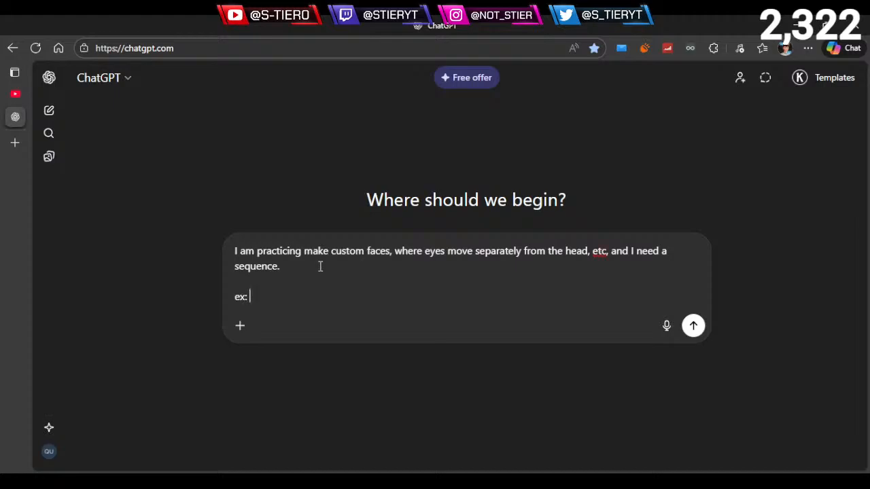
pyautogui.write(' happy -')
pyautogui.write('mad ---> sad')
# - Finish the prompt with a separate line "BUT IT NEEDS TO MAKE SENSE" and send it
pyautogui.hotkey('shift', 'Return')
pyautogui.write('BUT IT NE')
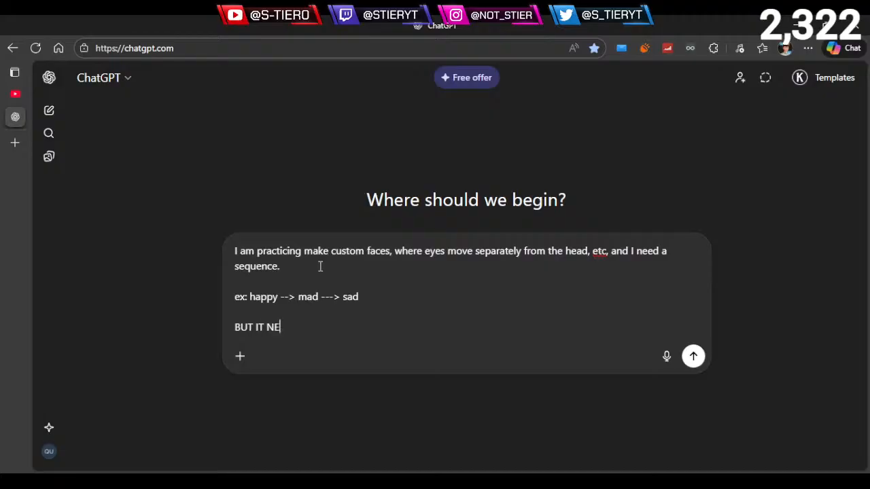
pyautogui.write('EDS TO MAKE ')
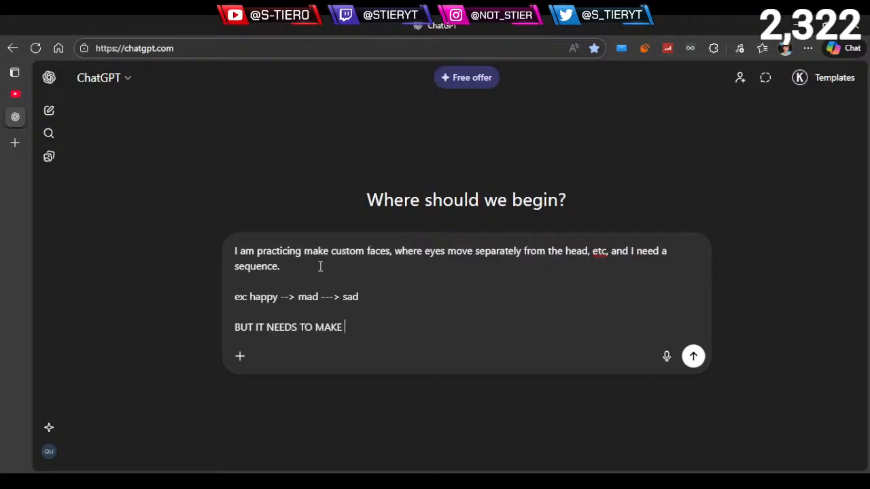
pyautogui.write('SENES')
pyautogui.press('BackSpace')
pyautogui.press('BackSpace')
pyautogui.write('NSE')
pyautogui.press('Return')
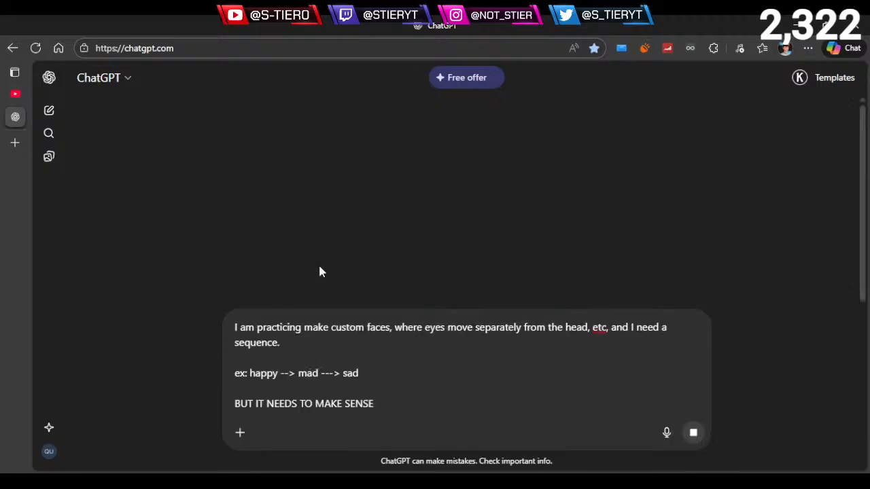
# - Read the first two suggested expression sequences in the reply, comparing the emotions each one runs through
pyautogui.moveTo(552, 190); pyautogui.dragTo(359, 102)
pyautogui.click(293, 209)
pyautogui.scroll(-2, 292, 204)
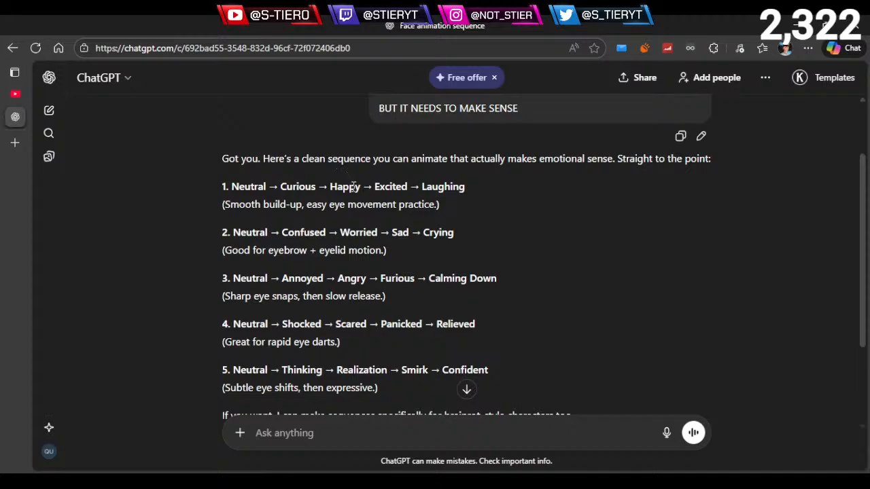
pyautogui.moveTo(224, 187); pyautogui.dragTo(410, 193)
pyautogui.click(410, 193)
pyautogui.scroll(-2, 234, 208)
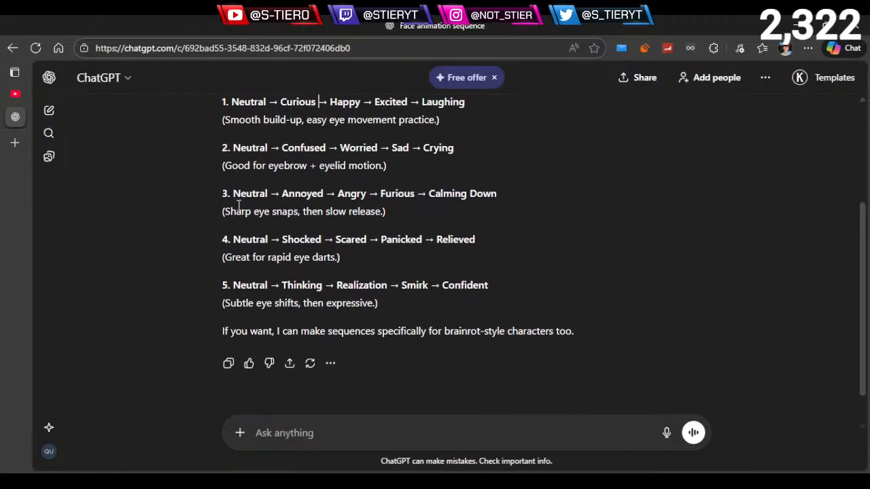
pyautogui.scroll(2, 238, 204)
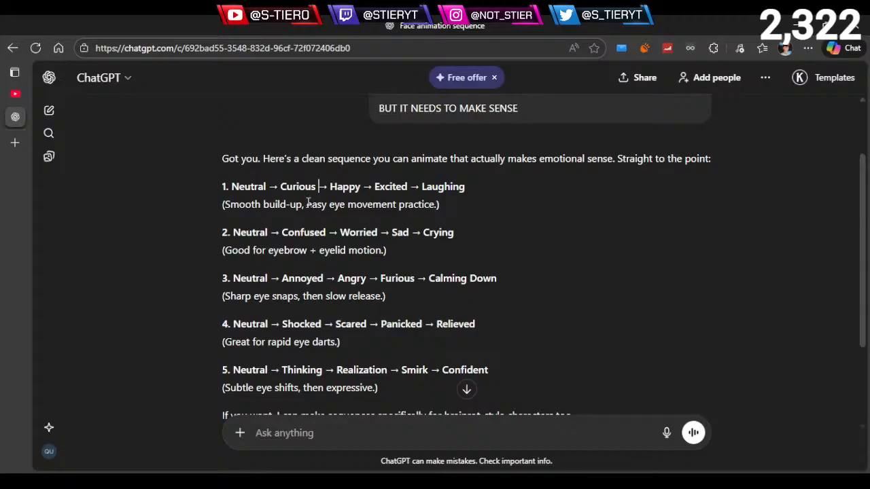
pyautogui.click(341, 232)
pyautogui.moveTo(345, 230); pyautogui.dragTo(462, 232)
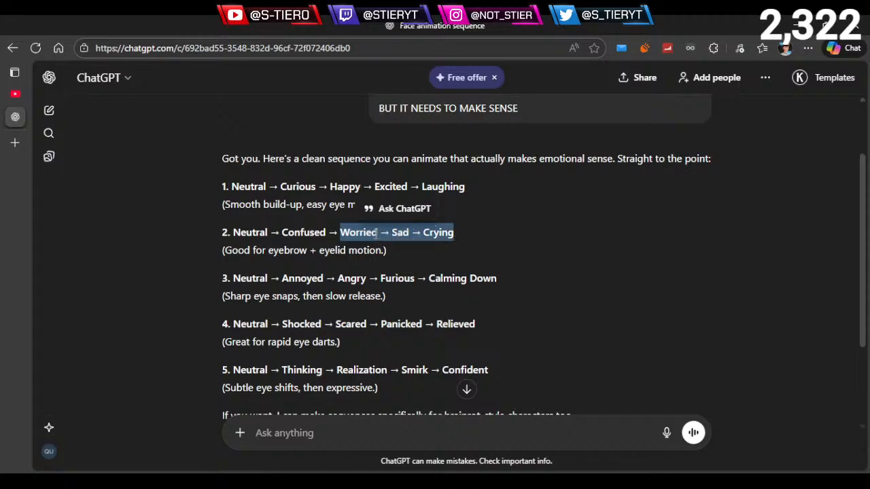
pyautogui.click(479, 228)
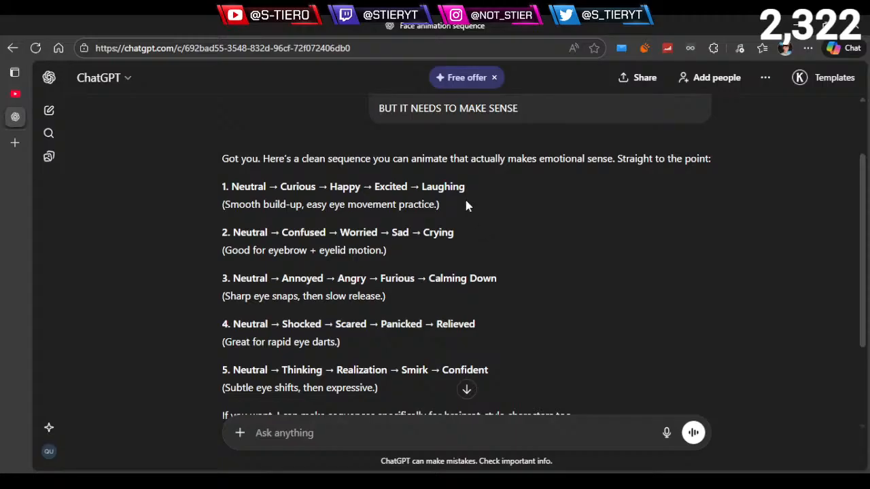
pyautogui.moveTo(331, 188); pyautogui.dragTo(459, 194)
pyautogui.click(491, 228)
pyautogui.scroll(-1, 480, 233)
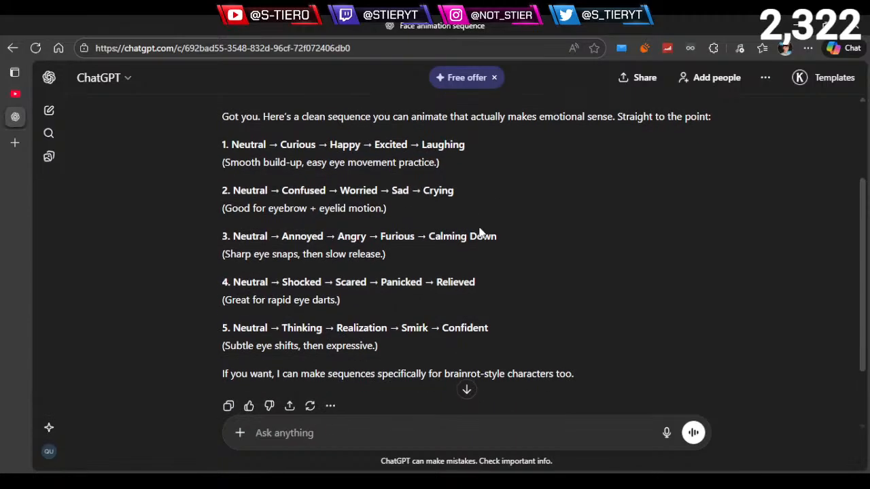
# - Read the emotion changes in the third, fourth and fifth suggested sequences
pyautogui.moveTo(284, 235); pyautogui.dragTo(420, 240)
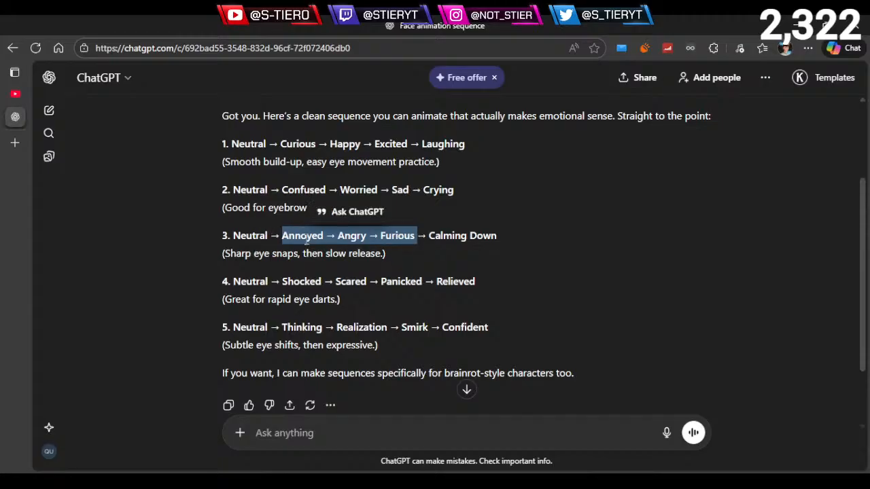
pyautogui.click(309, 255)
pyautogui.scroll(-1, 302, 248)
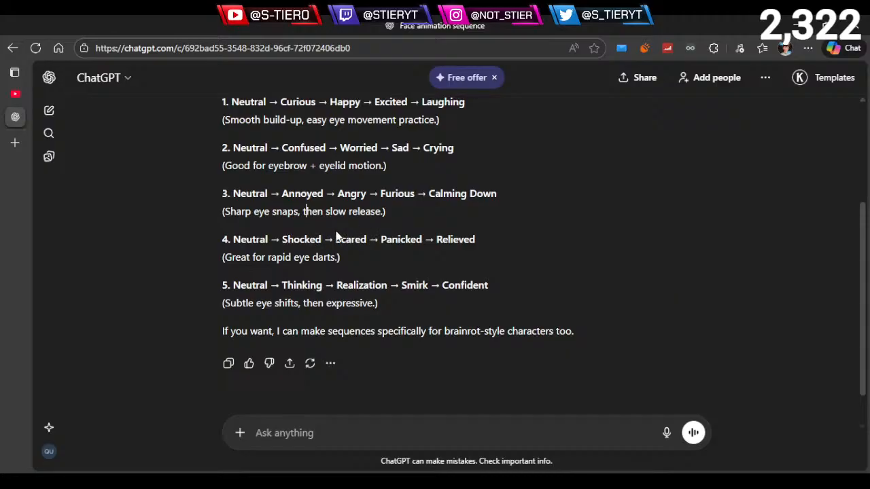
pyautogui.moveTo(279, 240); pyautogui.dragTo(425, 253)
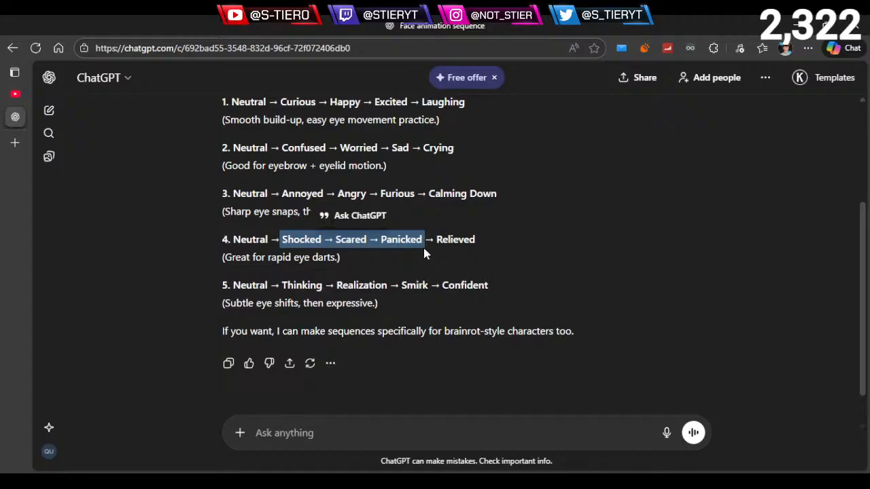
pyautogui.click(384, 255)
pyautogui.scroll(-1, 377, 252)
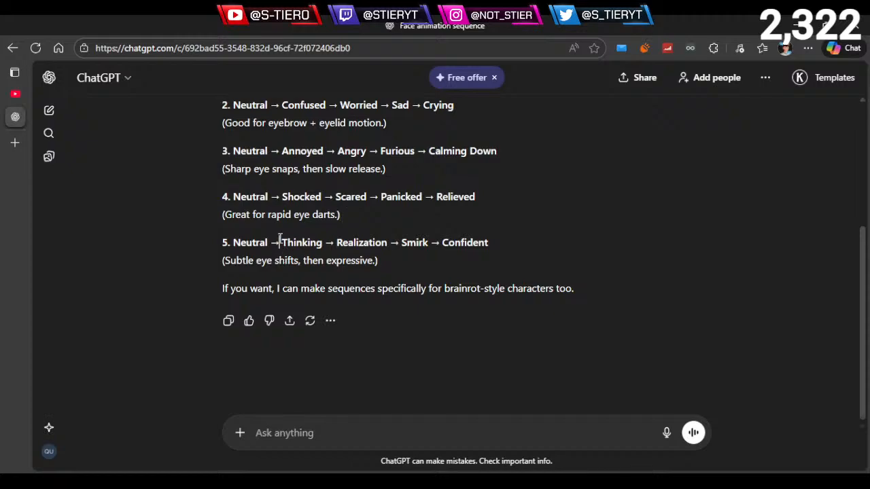
pyautogui.moveTo(280, 242); pyautogui.dragTo(501, 254)
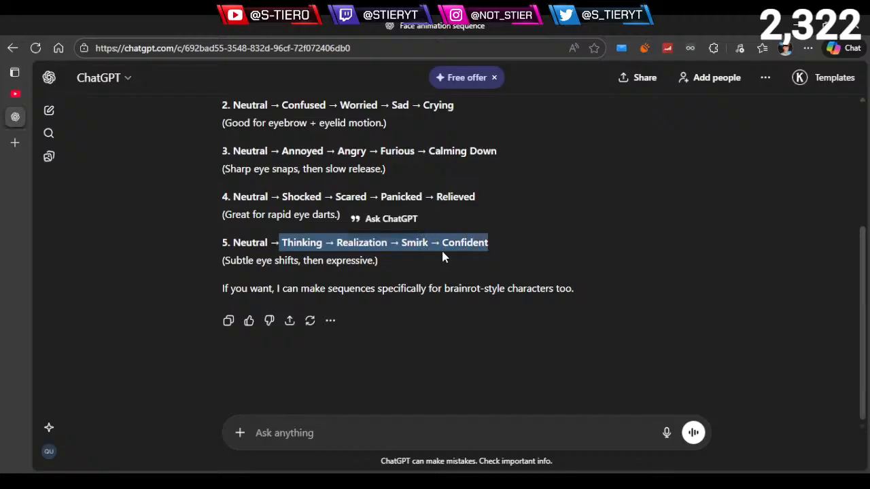
pyautogui.click(416, 272)
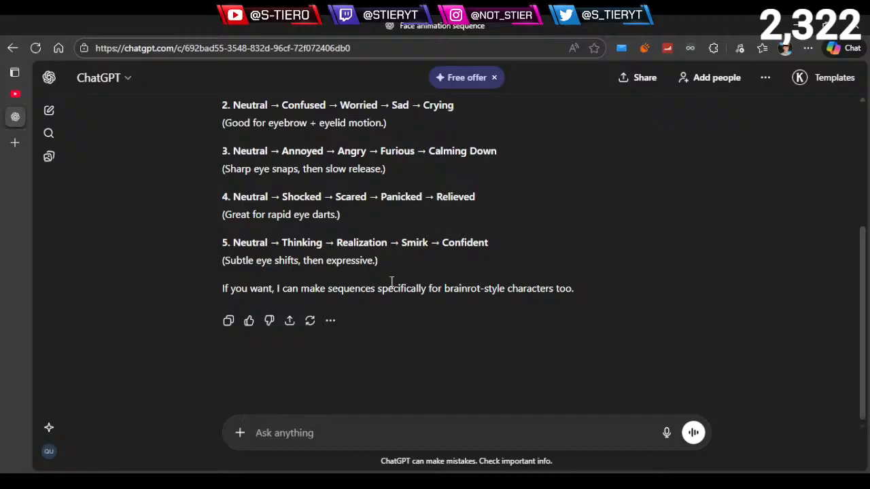
# - Ask the follow-up question "whats the reason for the expressions changes?" in the same chat
pyautogui.write('whats the ')
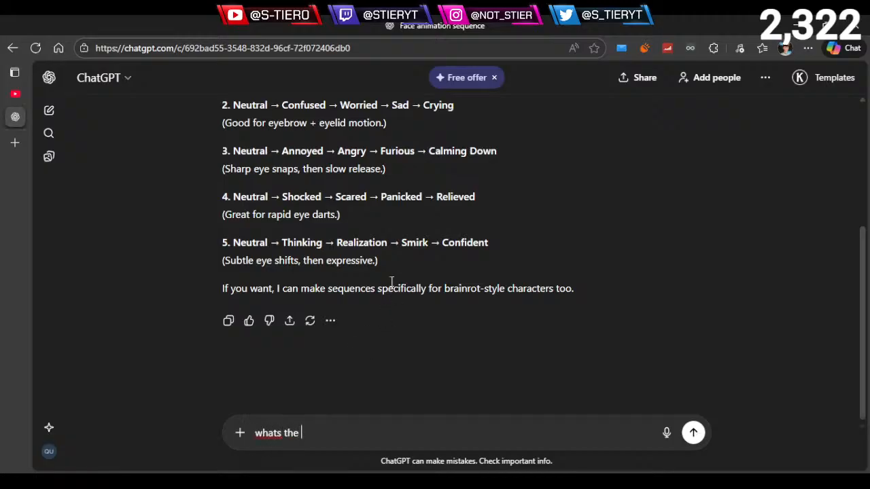
pyautogui.write('reason for the expressio')
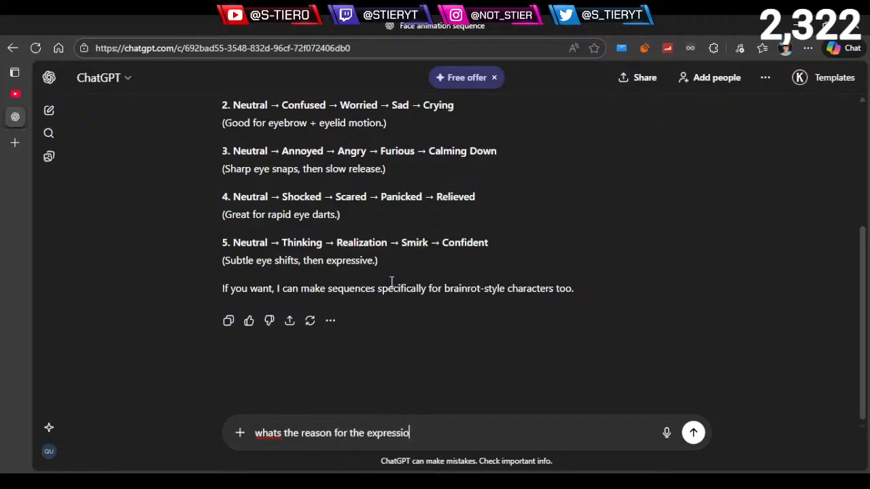
pyautogui.write('ns chec')
pyautogui.press('BackSpace')
pyautogui.keyDown('ctrl'); pyautogui.scroll(-1, 503, 228); pyautogui.keyUp('ctrl')
pyautogui.keyDown('ctrl'); pyautogui.scroll(3, 503, 228); pyautogui.keyUp('ctrl')
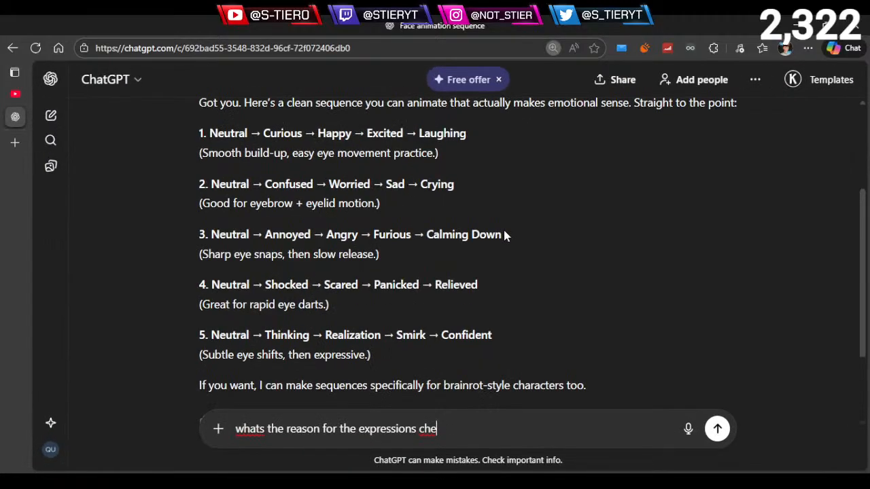
pyautogui.press('BackSpace')
pyautogui.write('anc')
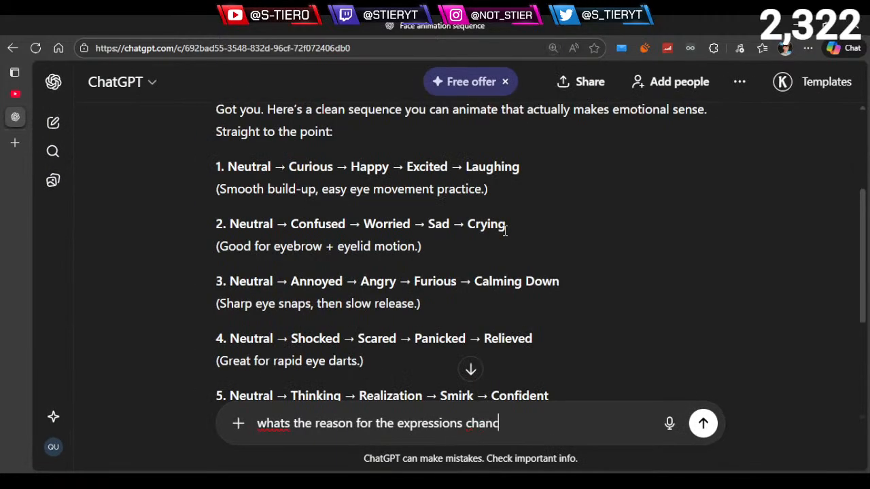
pyautogui.press('BackSpace')
pyautogui.press('BackSpace')
pyautogui.write('nges?')
pyautogui.press('Return')
# - Read the reason given for the first sequence and compare it with its expressions from Neutral to Laughing
pyautogui.keyDown('ctrl'); pyautogui.scroll(-2, 504, 231); pyautogui.keyUp('ctrl')
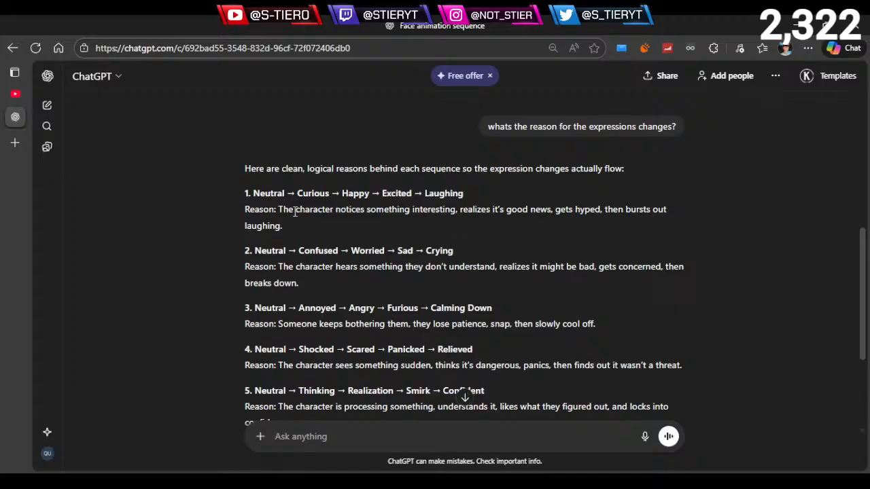
pyautogui.moveTo(294, 212); pyautogui.dragTo(529, 211)
pyautogui.click(418, 228)
pyautogui.click(465, 229)
pyautogui.click(603, 210)
pyautogui.moveTo(605, 209); pyautogui.dragTo(370, 220)
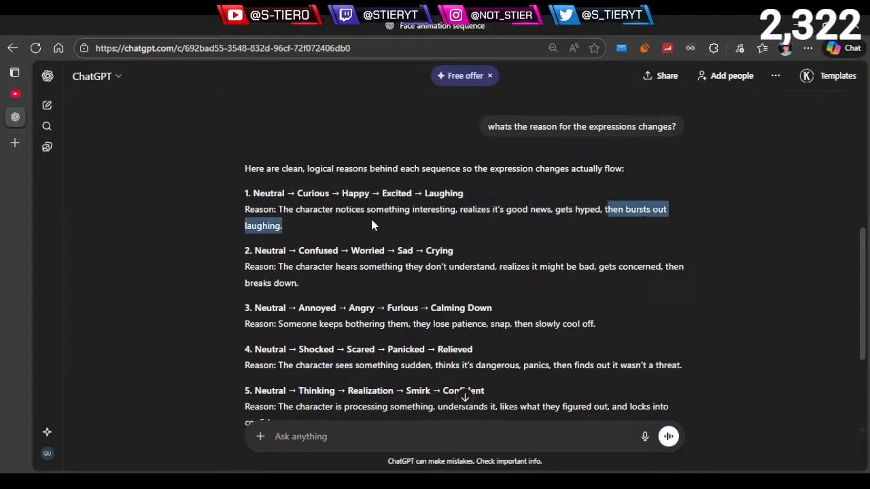
pyautogui.click(392, 233)
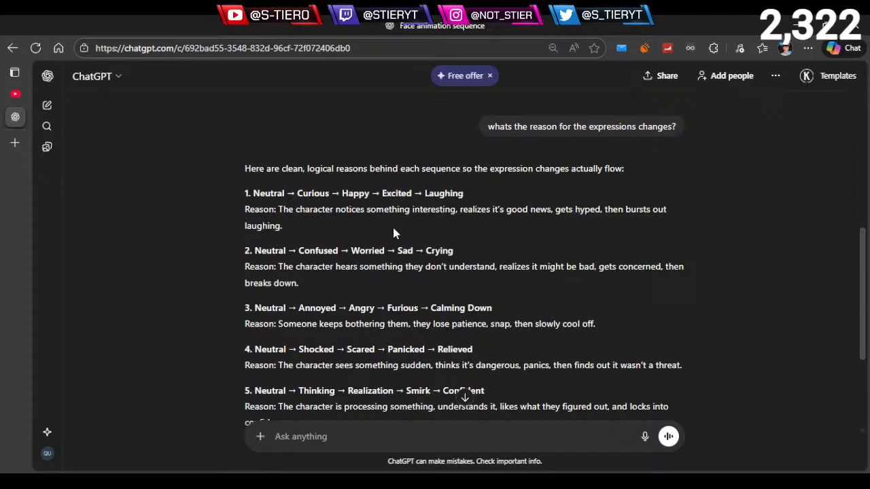
pyautogui.moveTo(424, 194); pyautogui.dragTo(463, 193)
pyautogui.click(425, 193)
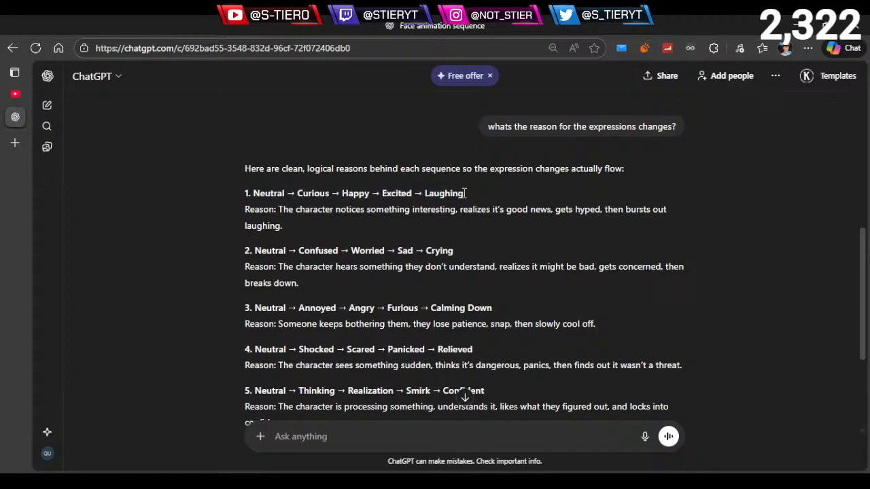
pyautogui.doubleClick(424, 193)
pyautogui.click(418, 193)
pyautogui.moveTo(421, 193); pyautogui.dragTo(252, 194)
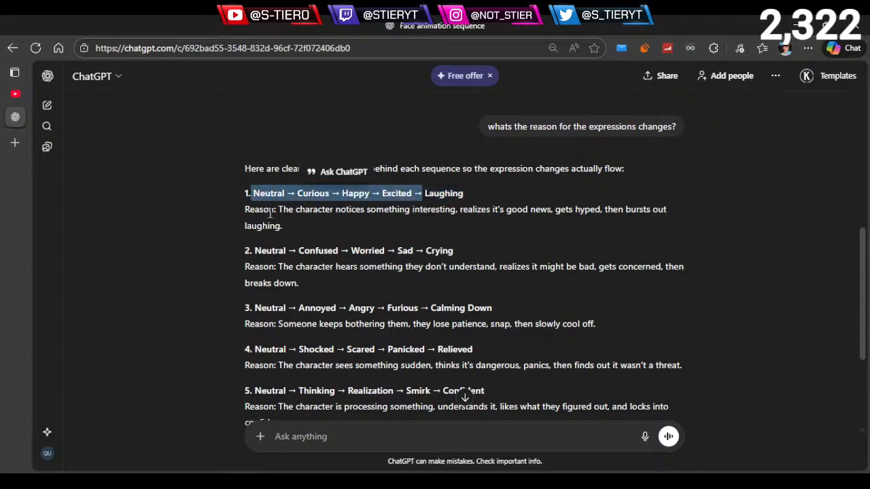
pyautogui.click(304, 211)
# - Read the reason for the second sequence and match its parts to the Confused and Worried expressions
pyautogui.scroll(-1, 292, 224)
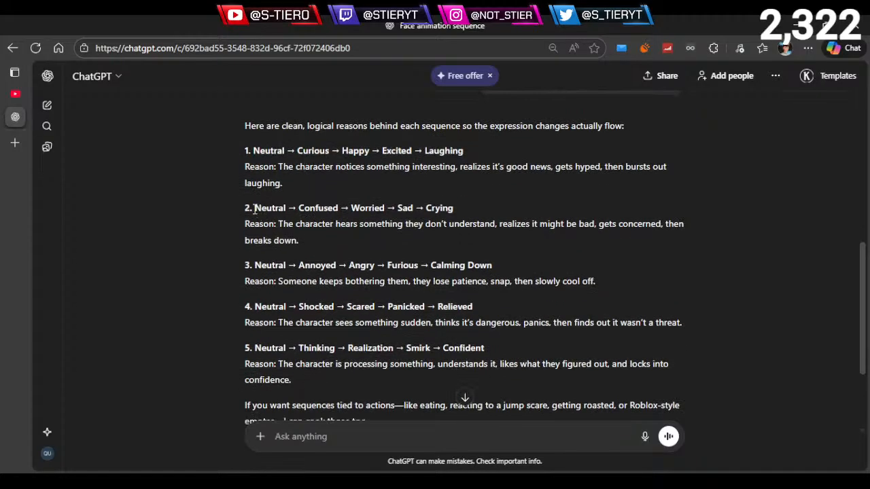
pyautogui.moveTo(254, 208); pyautogui.dragTo(452, 210)
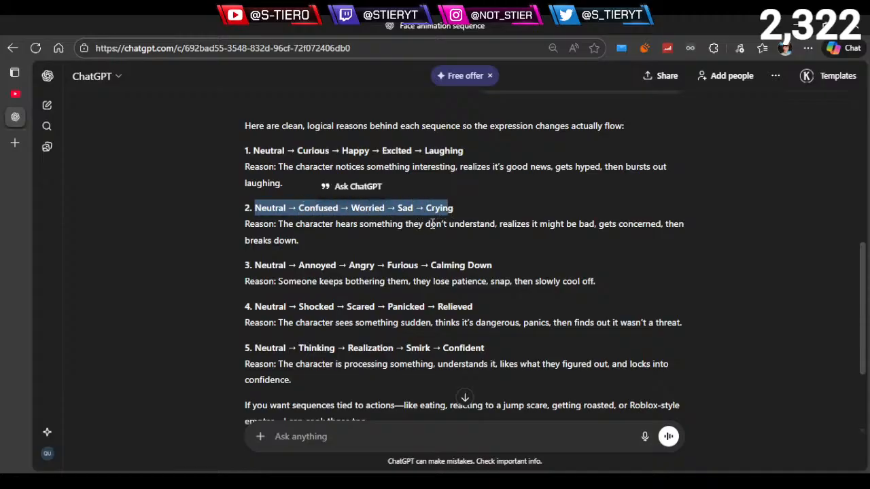
pyautogui.moveTo(284, 208); pyautogui.dragTo(585, 223)
pyautogui.click(333, 238)
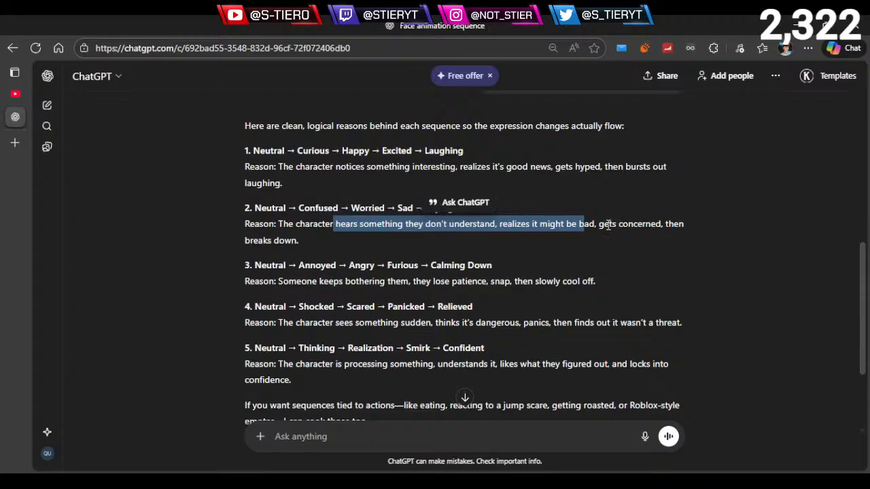
pyautogui.moveTo(600, 225); pyautogui.dragTo(659, 225)
pyautogui.moveTo(352, 208); pyautogui.dragTo(375, 206)
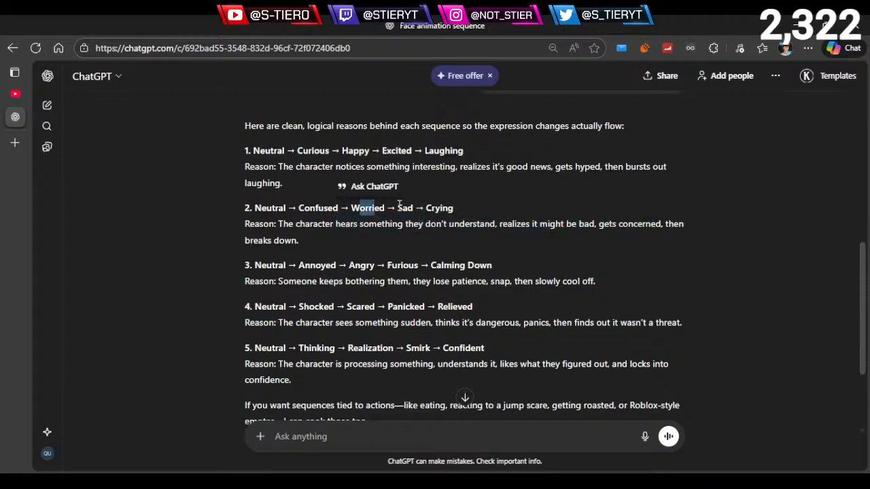
pyautogui.click(453, 246)
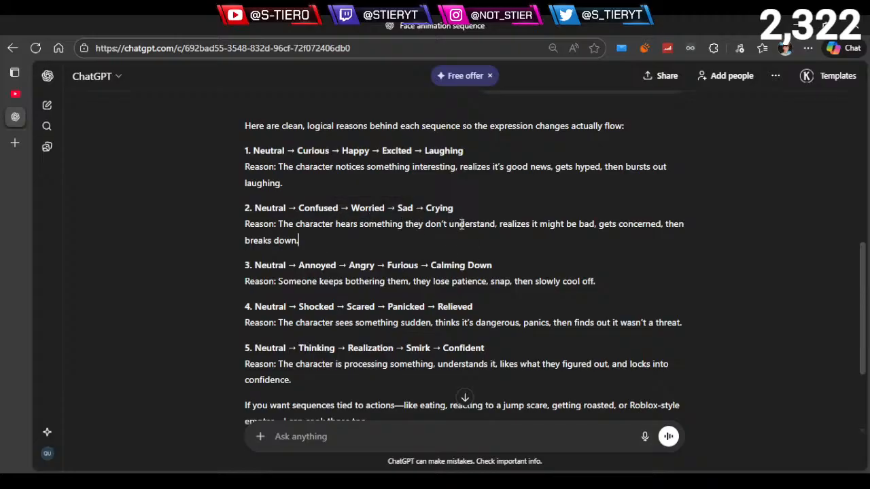
pyautogui.moveTo(297, 207); pyautogui.dragTo(338, 208)
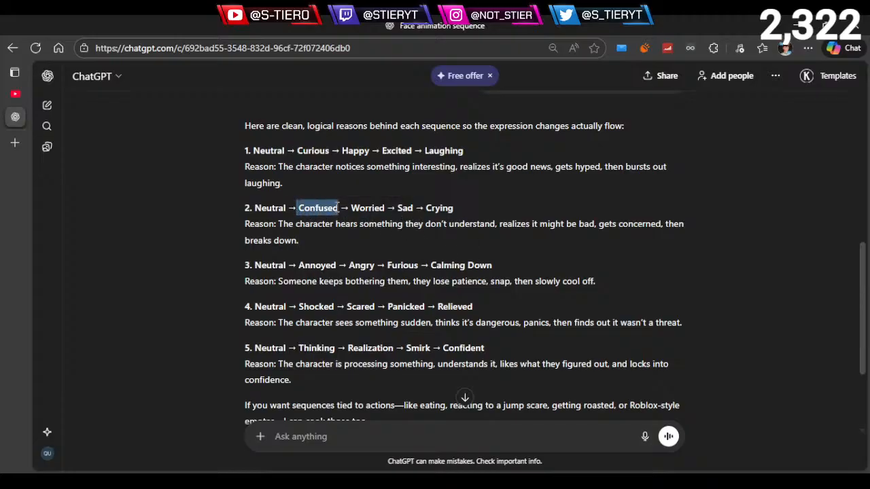
pyautogui.click(528, 230)
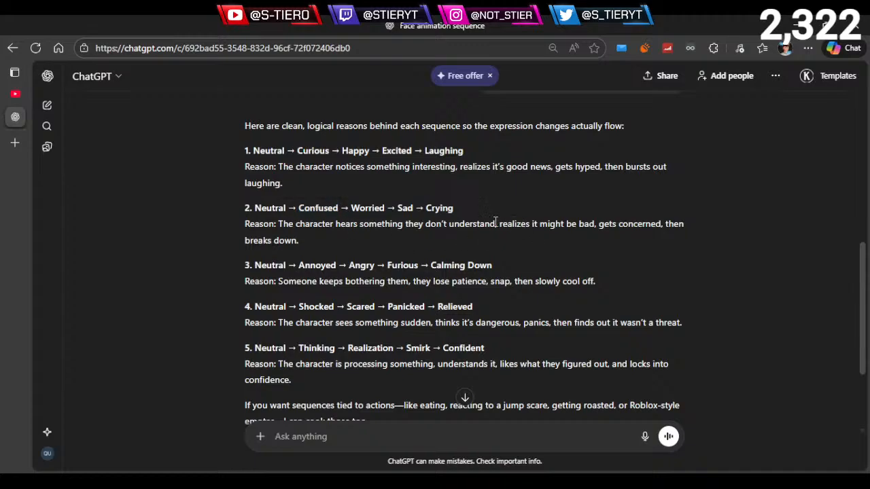
pyautogui.moveTo(498, 223); pyautogui.dragTo(583, 228)
pyautogui.click(374, 231)
pyautogui.moveTo(351, 208); pyautogui.dragTo(389, 206)
pyautogui.click(590, 234)
pyautogui.moveTo(599, 223); pyautogui.dragTo(662, 225)
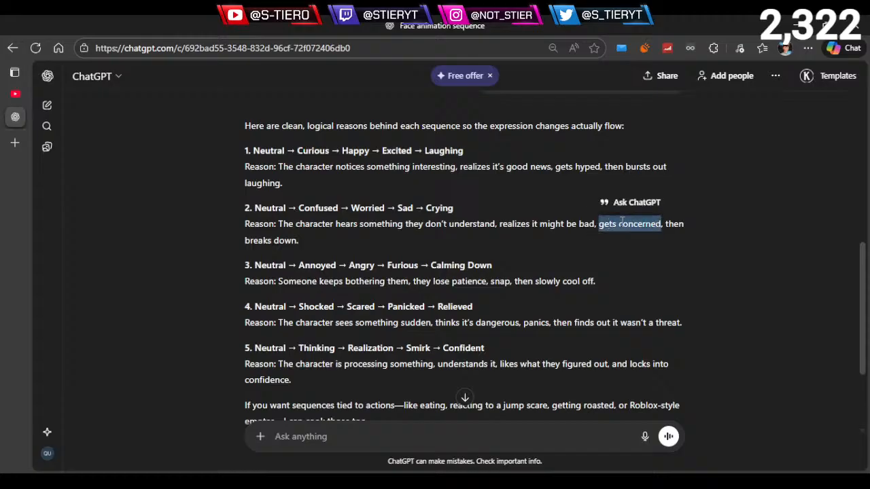
pyautogui.click(376, 210)
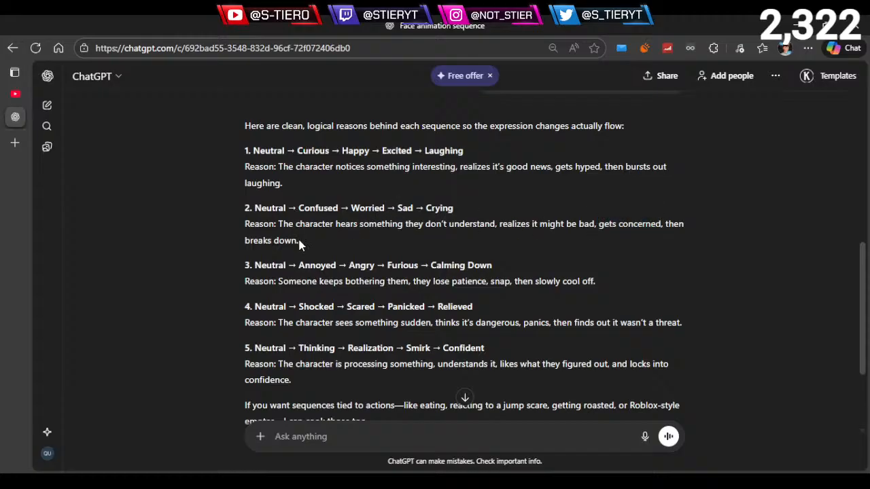
# - Compare the end of the second sequence's reason with Sad and Crying, and select the whole second sequence with its reason
pyautogui.moveTo(299, 244); pyautogui.dragTo(242, 241)
pyautogui.click(463, 215)
pyautogui.moveTo(463, 215); pyautogui.dragTo(436, 211)
pyautogui.click(443, 234)
pyautogui.moveTo(598, 224); pyautogui.dragTo(663, 224)
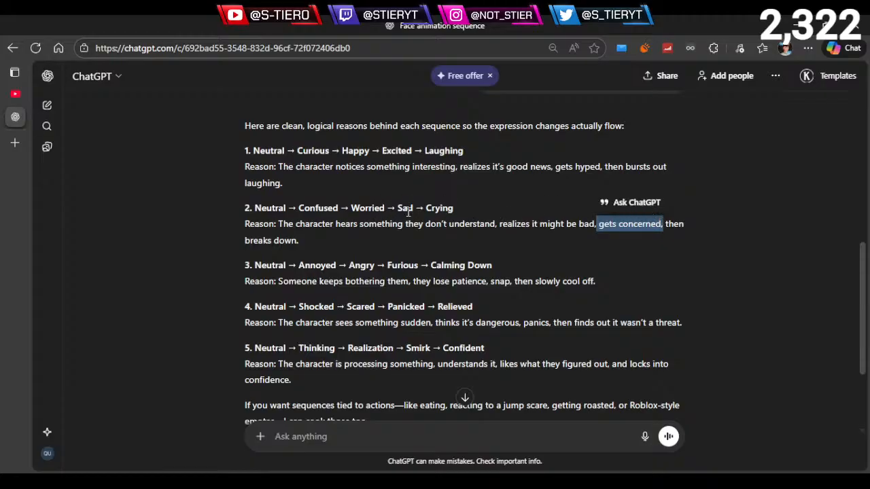
pyautogui.tripleClick(306, 239)
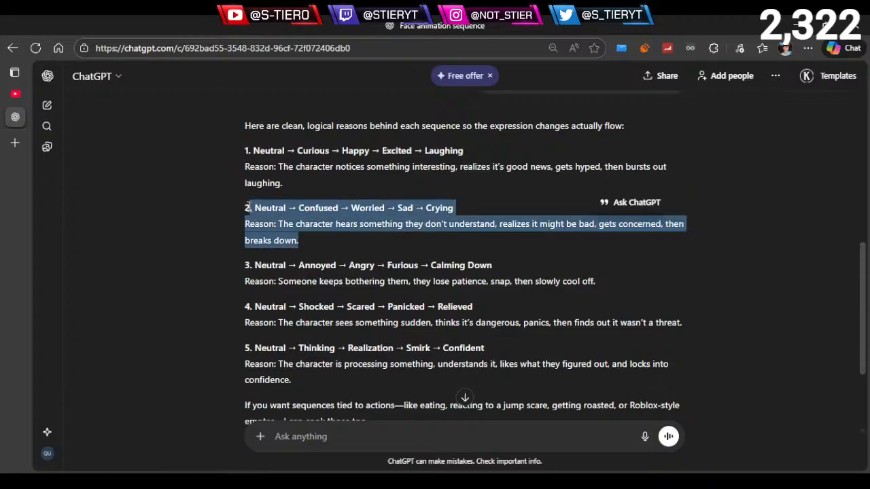
# - Review the Worried, Sad and Crying part of the second expression sequence
pyautogui.click(311, 254)
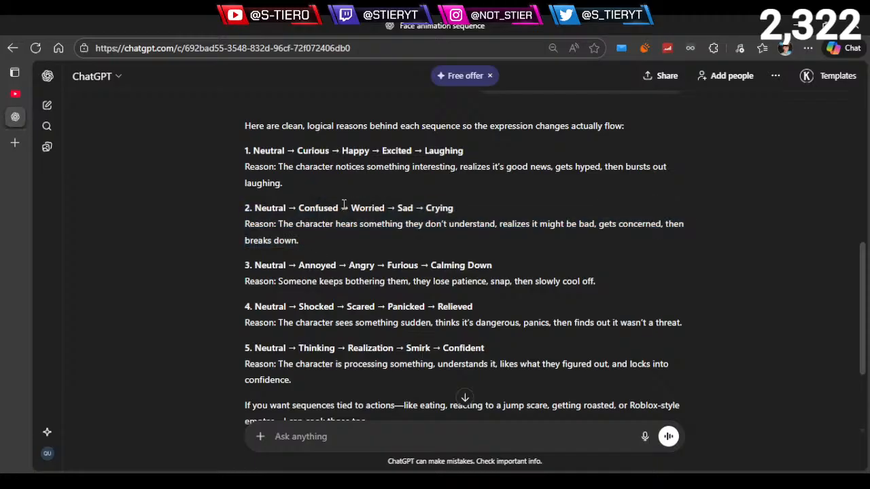
pyautogui.doubleClick(358, 208)
pyautogui.click(412, 212)
pyautogui.moveTo(348, 208); pyautogui.dragTo(454, 208)
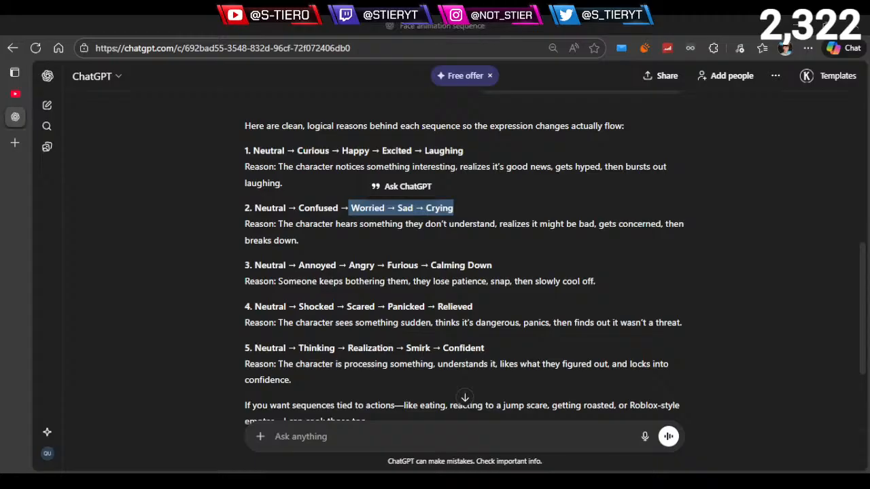
pyautogui.click(382, 262)
pyautogui.moveTo(473, 214); pyautogui.dragTo(348, 213)
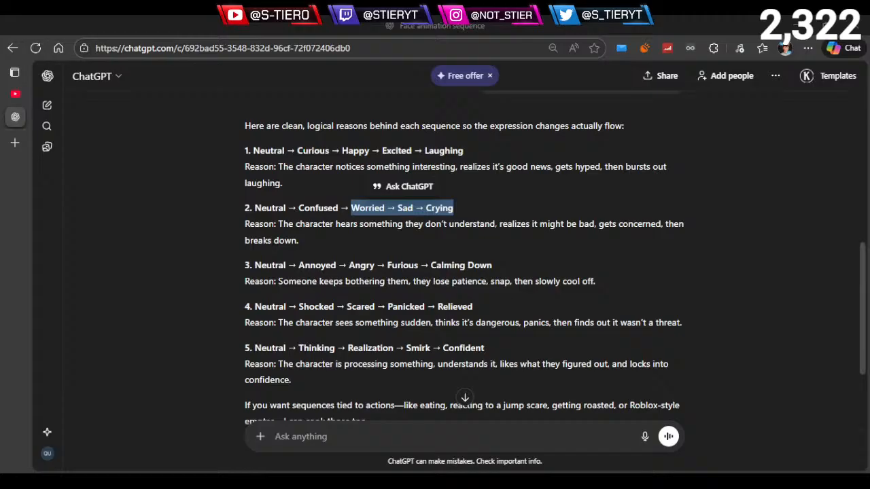
pyautogui.click(348, 218)
# - Read the third sequence from Neutral to Calming Down and match Annoyed to the bothering and lost patience in its reason
pyautogui.scroll(-1, 306, 234)
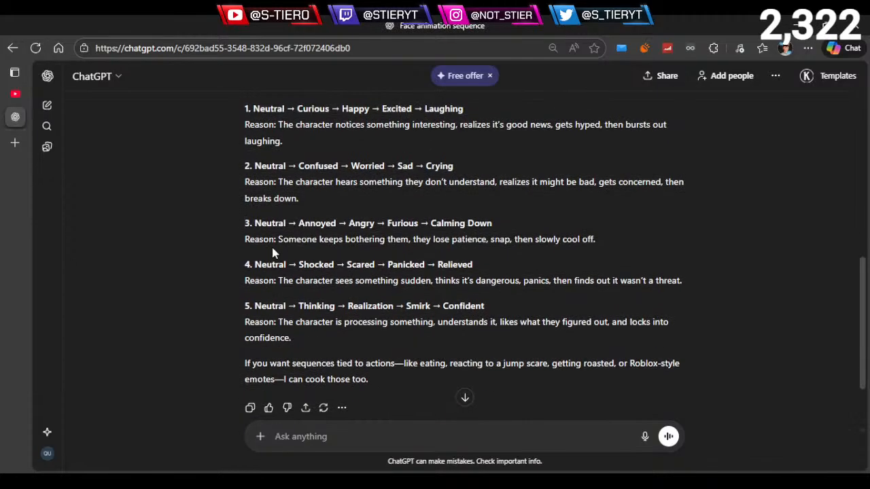
pyautogui.moveTo(255, 223); pyautogui.dragTo(462, 224)
pyautogui.click(344, 239)
pyautogui.moveTo(292, 223); pyautogui.dragTo(337, 224)
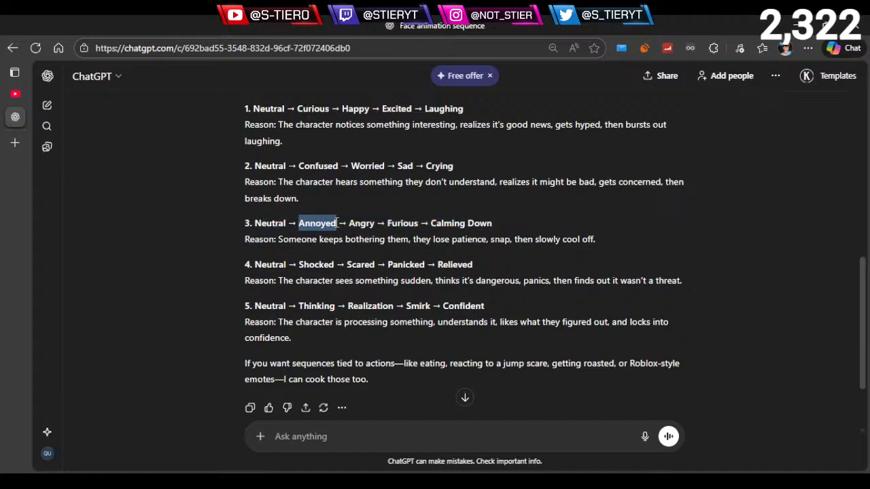
pyautogui.click(379, 239)
pyautogui.moveTo(412, 239); pyautogui.dragTo(478, 242)
pyautogui.click(376, 251)
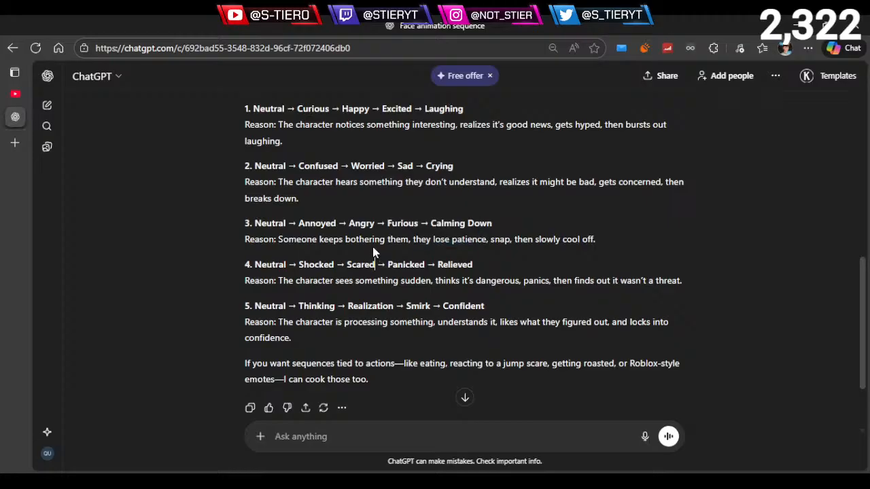
# - Compare Angry, Furious and Calming Down in the third sequence with the "snap, then slowly cool off" part of its reason
pyautogui.moveTo(356, 219); pyautogui.dragTo(375, 223)
pyautogui.click(472, 241)
pyautogui.moveTo(491, 240); pyautogui.dragTo(618, 243)
pyautogui.doubleClick(402, 223)
pyautogui.click(503, 253)
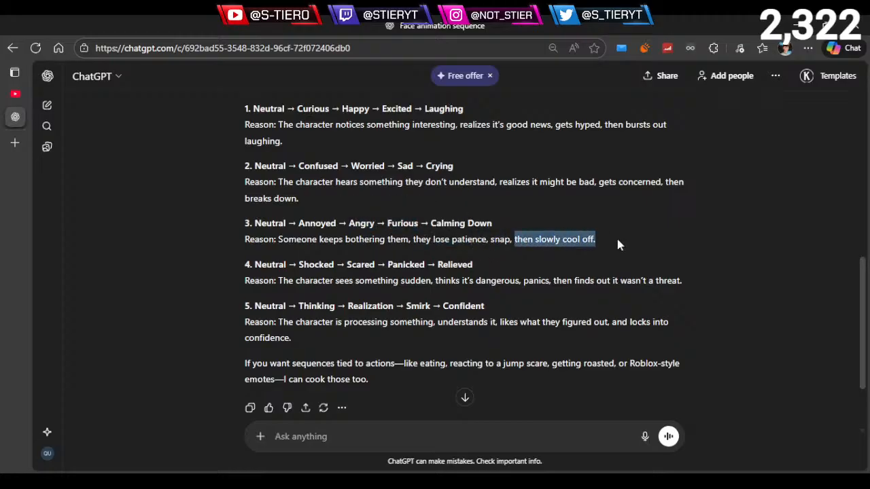
pyautogui.click(531, 253)
pyautogui.moveTo(493, 226); pyautogui.dragTo(444, 226)
pyautogui.click(459, 263)
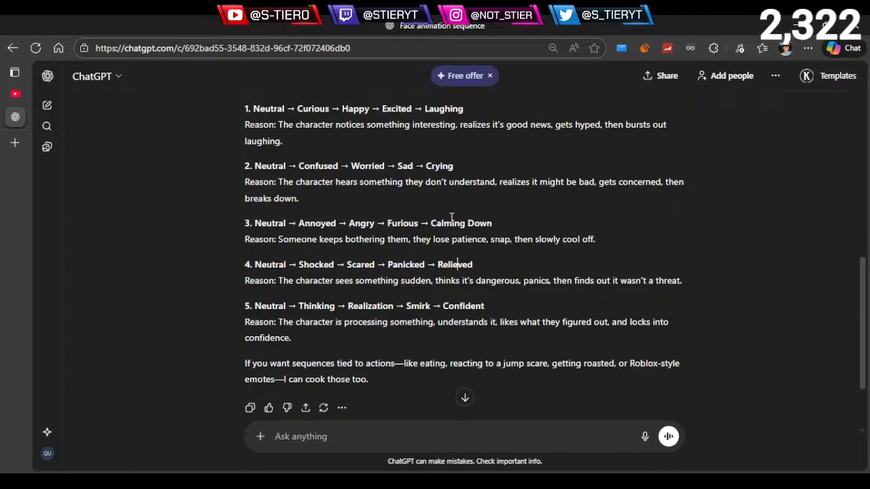
# - Re-read "snap" and "slowly cool off" in the third reason and relate them to Calming Down, Annoyed and Furious
pyautogui.moveTo(490, 239); pyautogui.dragTo(582, 254)
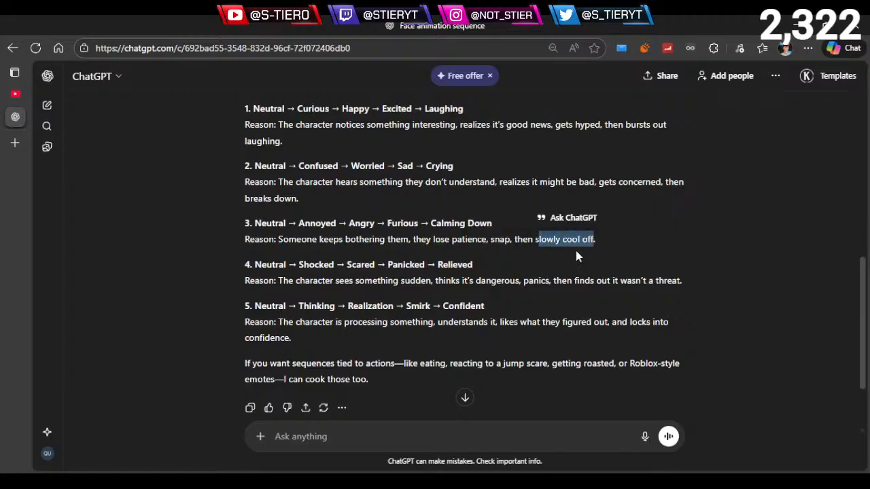
pyautogui.click(575, 250)
pyautogui.moveTo(489, 240); pyautogui.dragTo(515, 239)
pyautogui.click(500, 248)
pyautogui.click(584, 251)
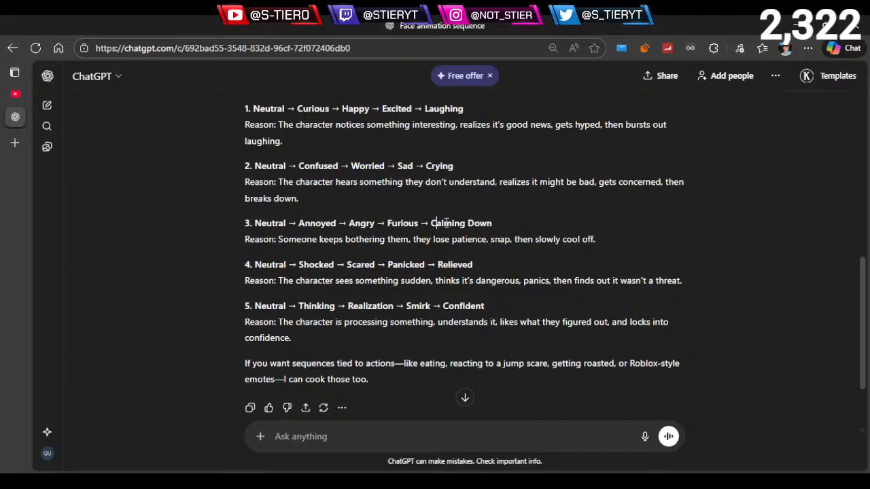
pyautogui.moveTo(433, 223); pyautogui.dragTo(492, 222)
pyautogui.click(407, 236)
pyautogui.moveTo(298, 221); pyautogui.dragTo(347, 223)
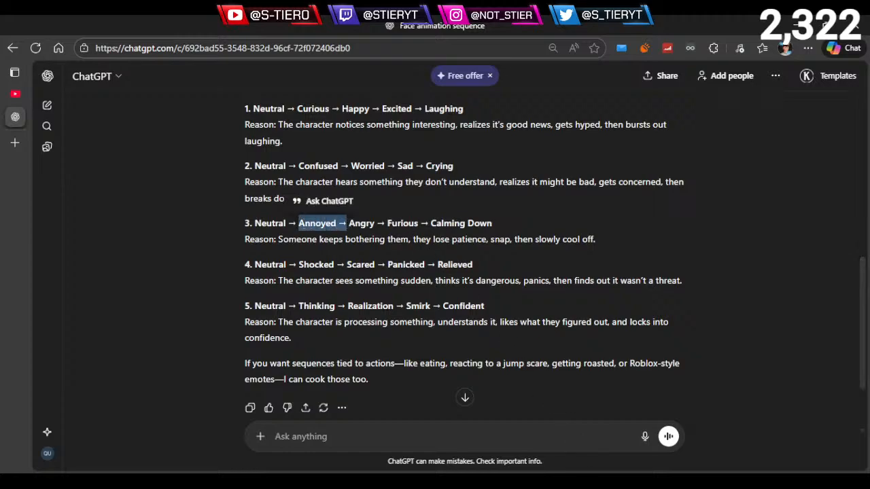
pyautogui.click(261, 254)
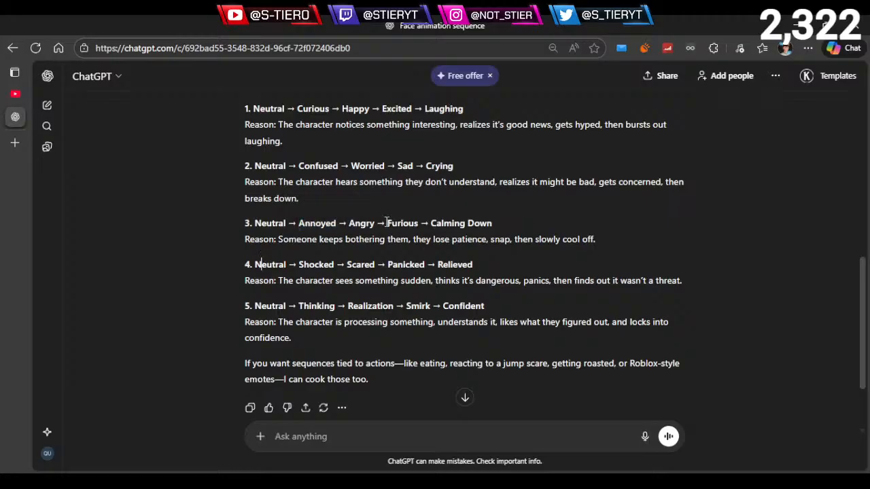
pyautogui.doubleClick(409, 222)
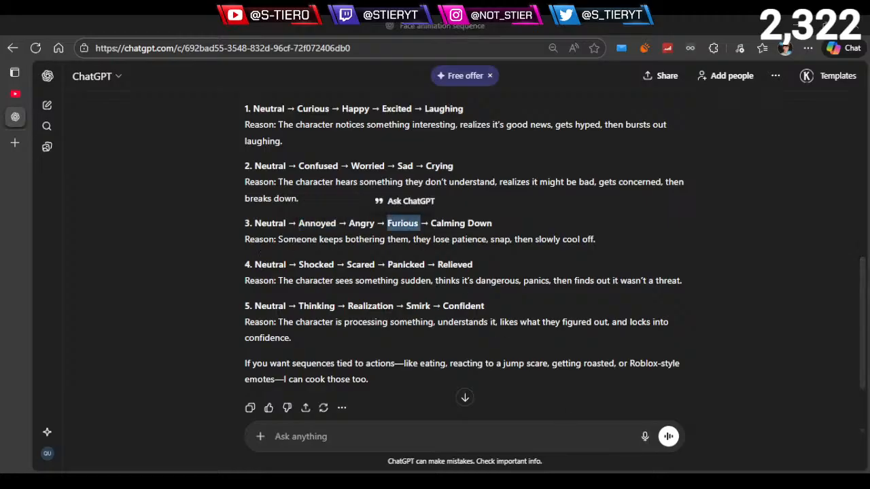
pyautogui.click(306, 249)
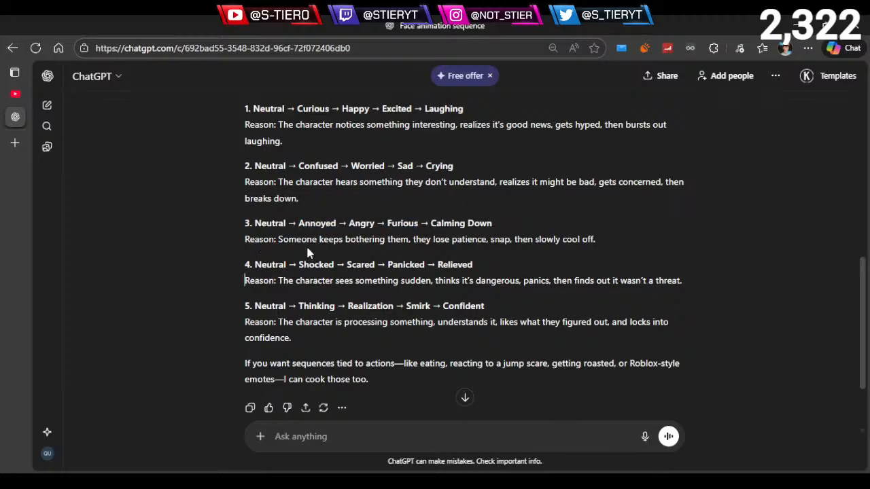
# - Read the fourth sequence from Neutral to Relieved and match Shocked to the first part of its reason
pyautogui.scroll(-1, 279, 235)
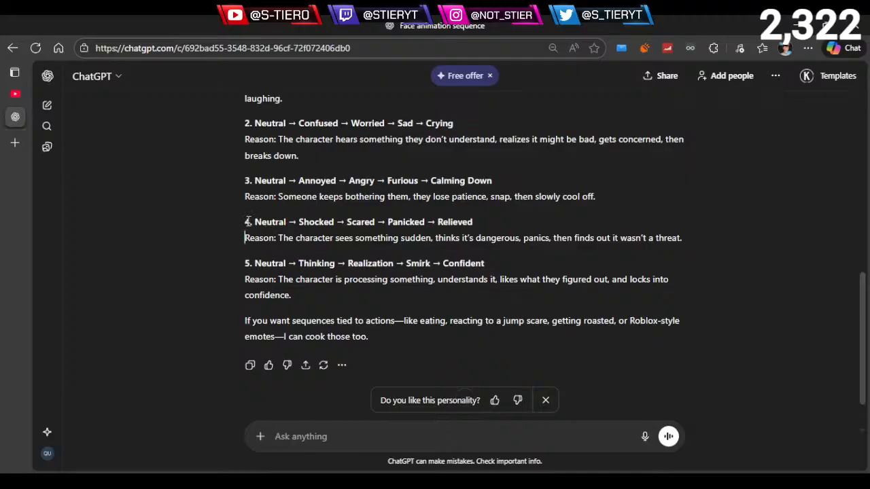
pyautogui.moveTo(245, 222); pyautogui.dragTo(471, 222)
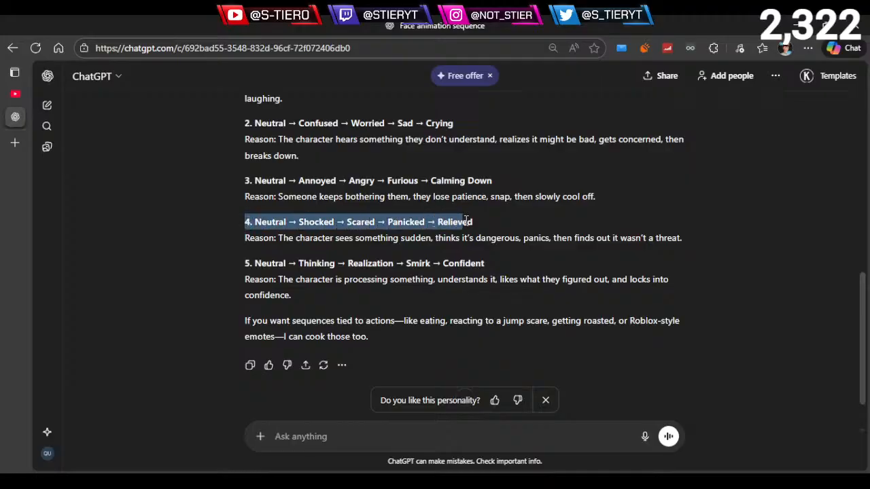
pyautogui.click(309, 238)
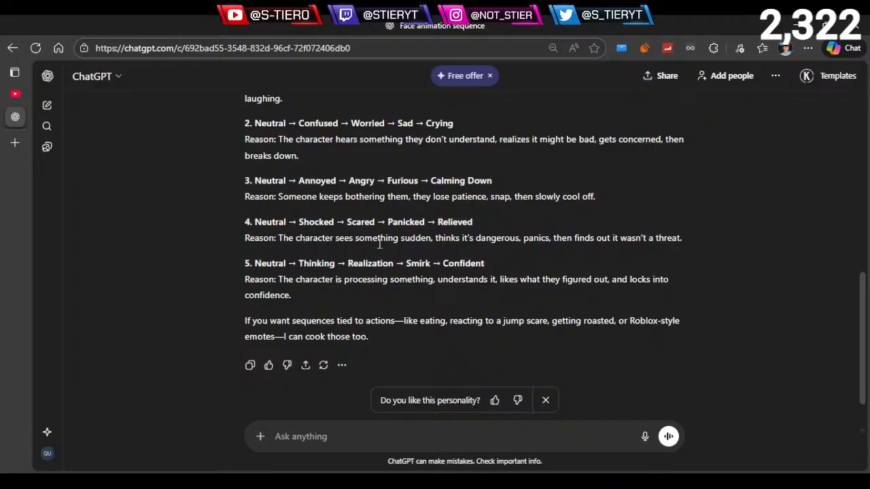
pyautogui.moveTo(299, 222); pyautogui.dragTo(332, 225)
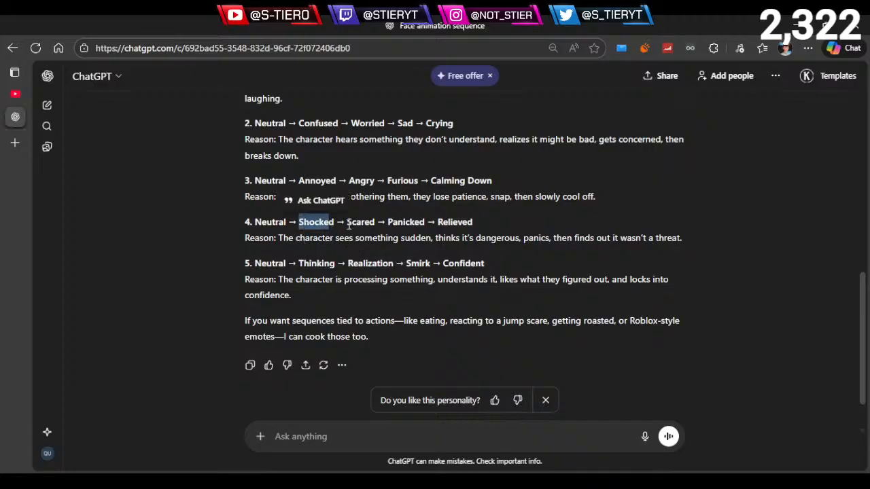
pyautogui.click(412, 245)
pyautogui.moveTo(425, 241); pyautogui.dragTo(475, 240)
pyautogui.click(375, 240)
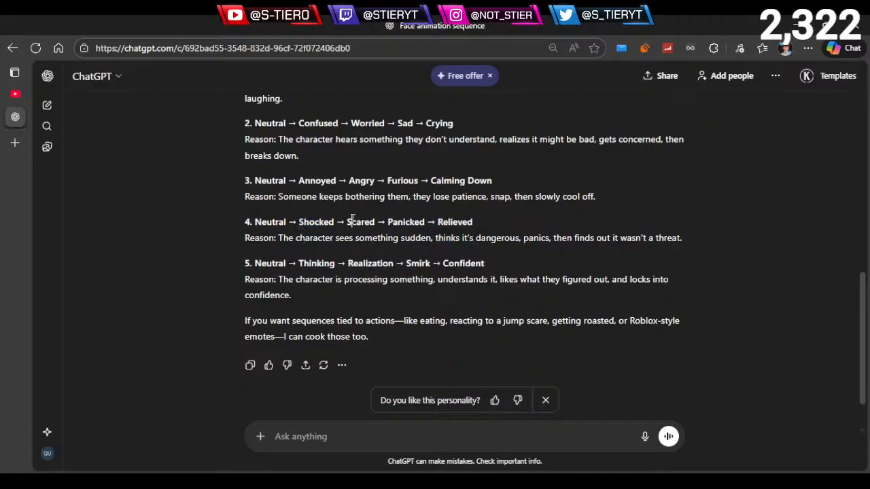
# - Compare Scared and Panicked in the fourth sequence with the rest of its reason about finding out it wasn't a threat
pyautogui.moveTo(352, 221); pyautogui.dragTo(369, 222)
pyautogui.click(470, 253)
pyautogui.moveTo(549, 238); pyautogui.dragTo(678, 242)
pyautogui.doubleClick(436, 264)
pyautogui.moveTo(388, 221); pyautogui.dragTo(425, 223)
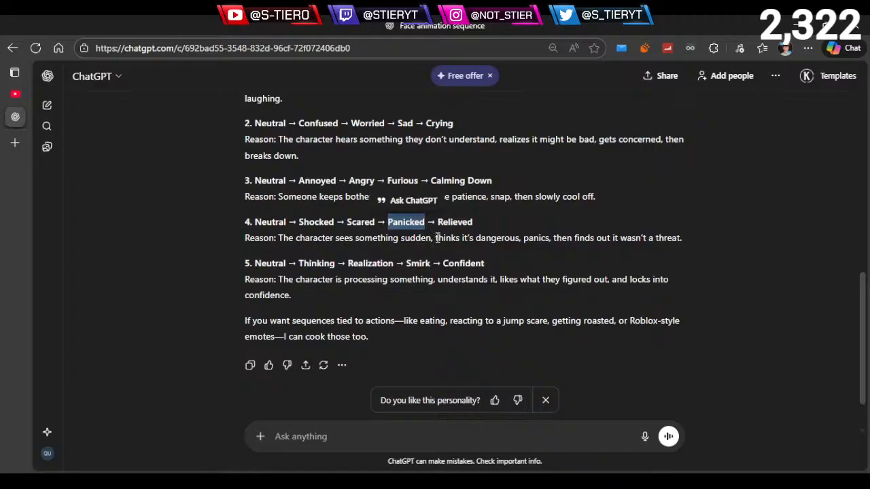
pyautogui.click(380, 239)
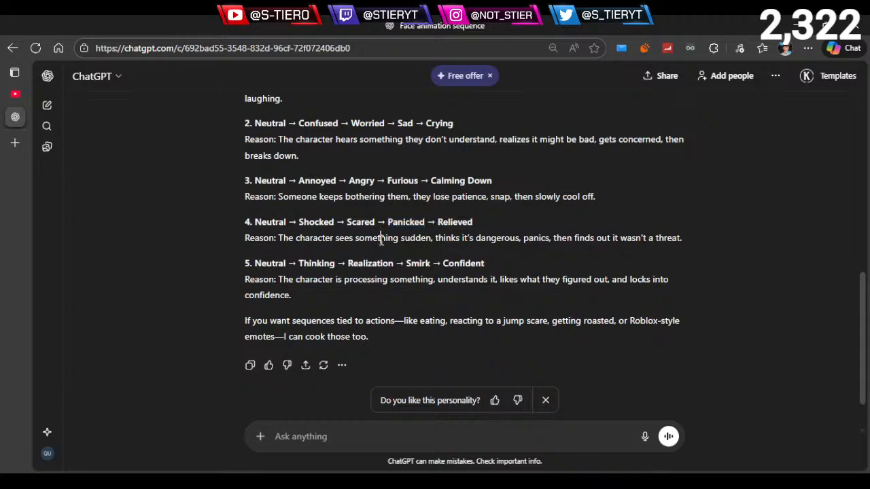
# - Examine the change from Shocked to Scared and match "thinks it's dangerous, panics" to Panicked in the fourth sequence
pyautogui.moveTo(296, 221); pyautogui.dragTo(356, 222)
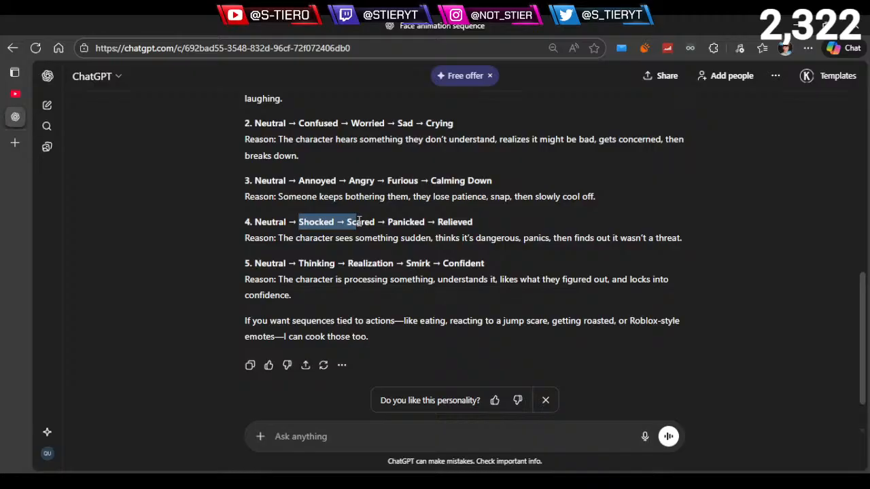
pyautogui.moveTo(358, 222); pyautogui.dragTo(359, 222)
pyautogui.click(312, 231)
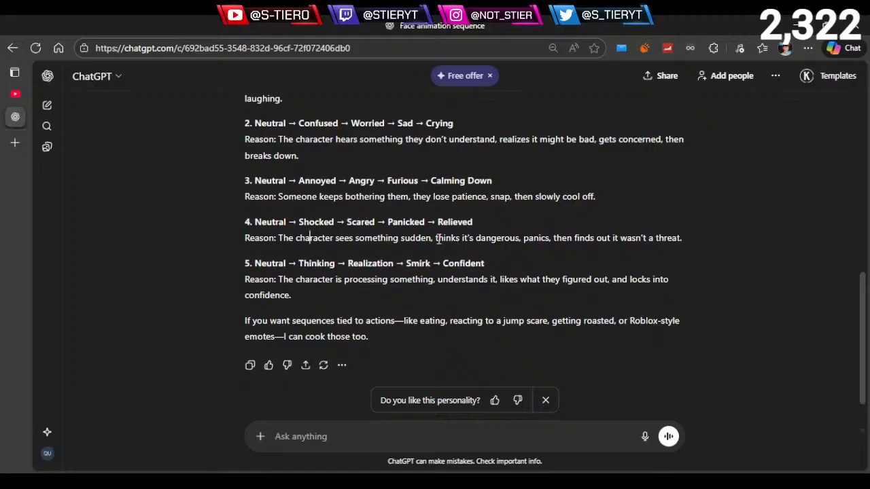
pyautogui.moveTo(438, 239); pyautogui.dragTo(548, 239)
pyautogui.click(475, 252)
pyautogui.moveTo(386, 222); pyautogui.dragTo(426, 221)
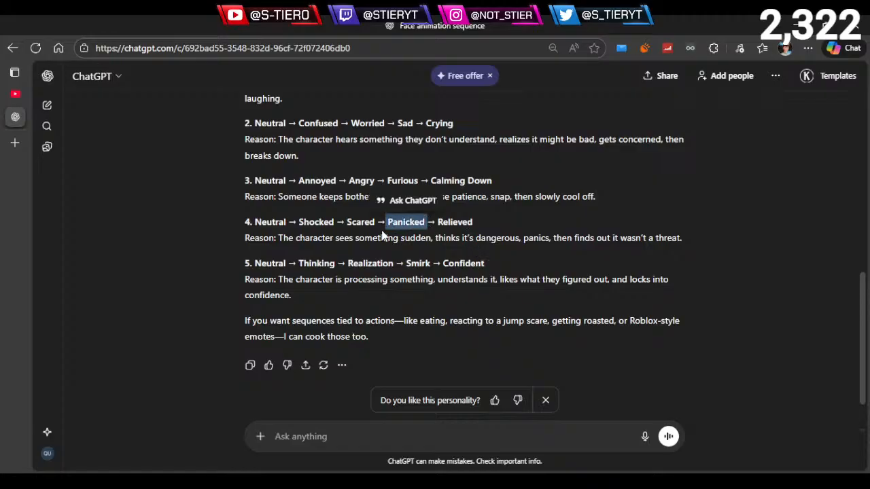
pyautogui.click(427, 221)
pyautogui.moveTo(299, 222); pyautogui.dragTo(376, 219)
pyautogui.click(442, 220)
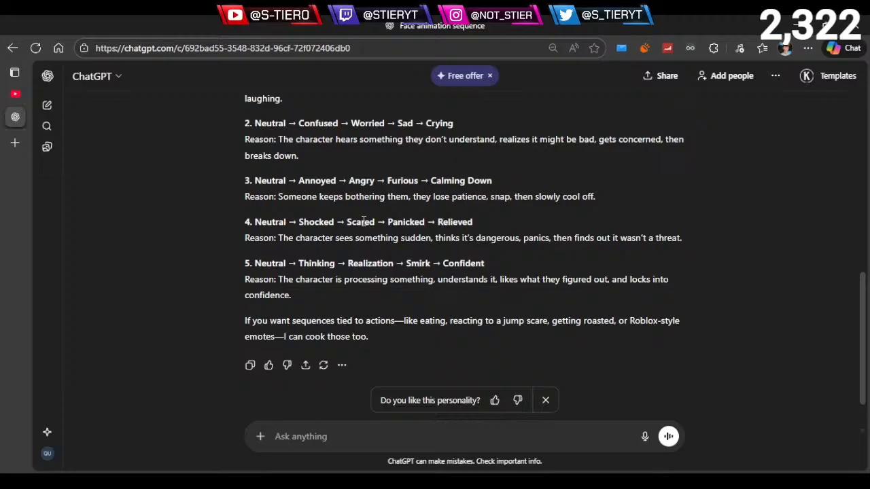
# - Go over Shocked, Scared and Relieved in the fourth sequence one after another
pyautogui.doubleClick(303, 220)
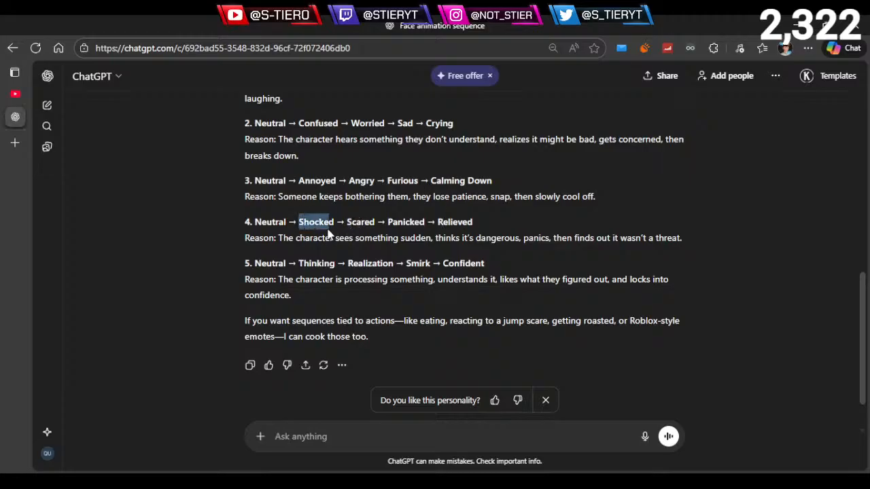
pyautogui.click(345, 263)
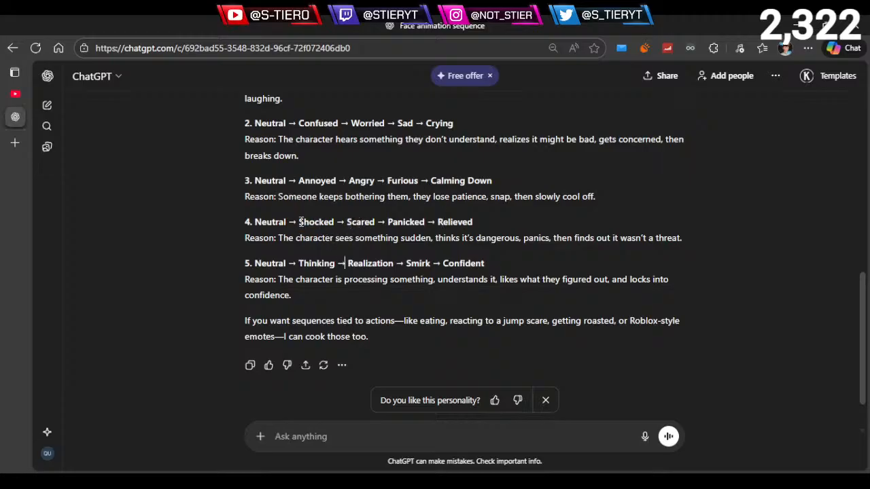
pyautogui.moveTo(300, 222); pyautogui.dragTo(373, 218)
pyautogui.click(347, 229)
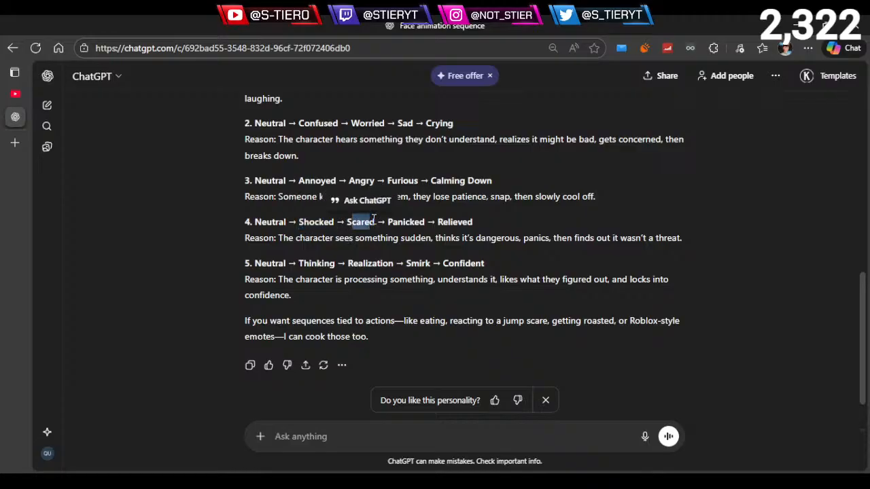
pyautogui.click(373, 239)
pyautogui.moveTo(439, 222); pyautogui.dragTo(472, 221)
pyautogui.click(460, 237)
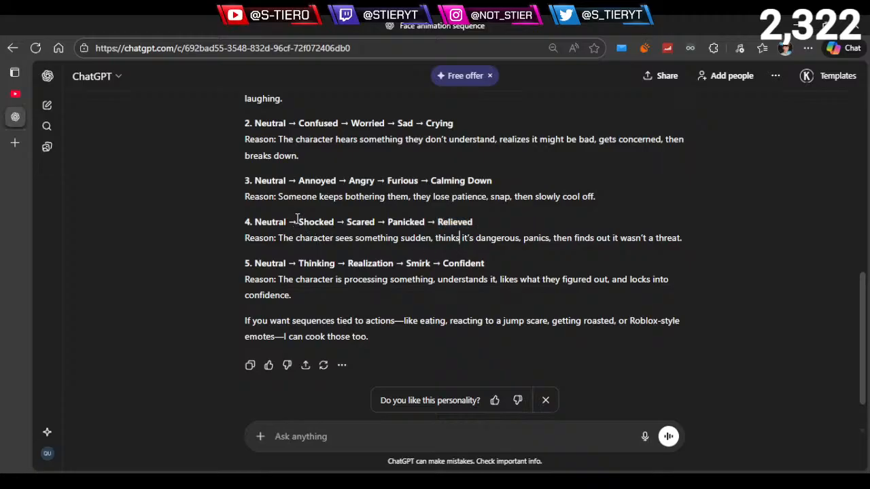
# - Compare the Shocked and Scared expressions with the closing Relieved expression of the fourth sequence
pyautogui.moveTo(297, 218)
pyautogui.mouseDown()
pyautogui.moveTo(377, 220)
pyautogui.moveTo(298, 222)
pyautogui.mouseUp()
pyautogui.click(387, 223)
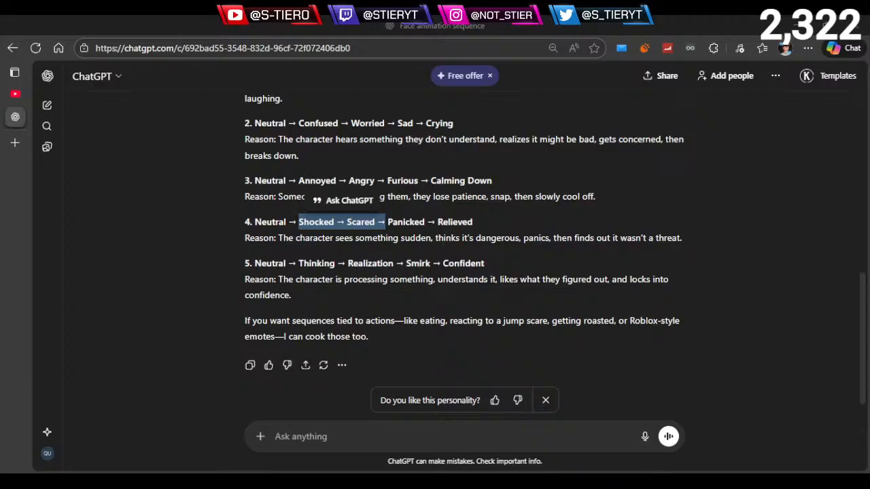
pyautogui.click(300, 286)
pyautogui.doubleClick(454, 223)
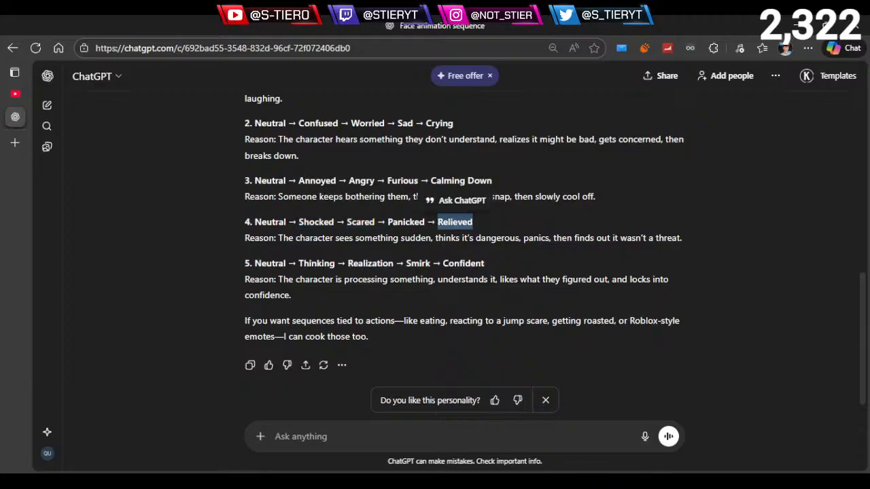
pyautogui.click(302, 216)
# - Read the fifth sequence from Neutral to Confident and match Thinking and Realization to its reason
pyautogui.scroll(-1, 310, 251)
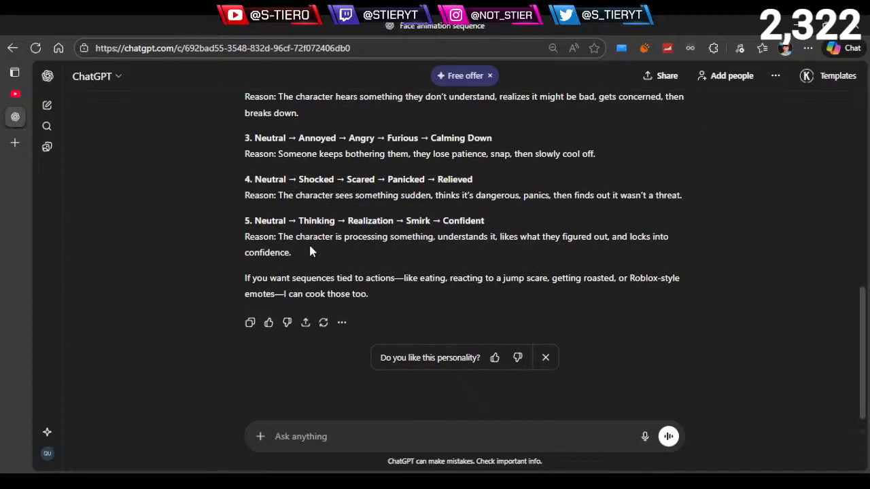
pyautogui.moveTo(261, 221); pyautogui.dragTo(469, 226)
pyautogui.click(351, 239)
pyautogui.doubleClick(311, 221)
pyautogui.click(419, 238)
pyautogui.moveTo(357, 222); pyautogui.dragTo(393, 222)
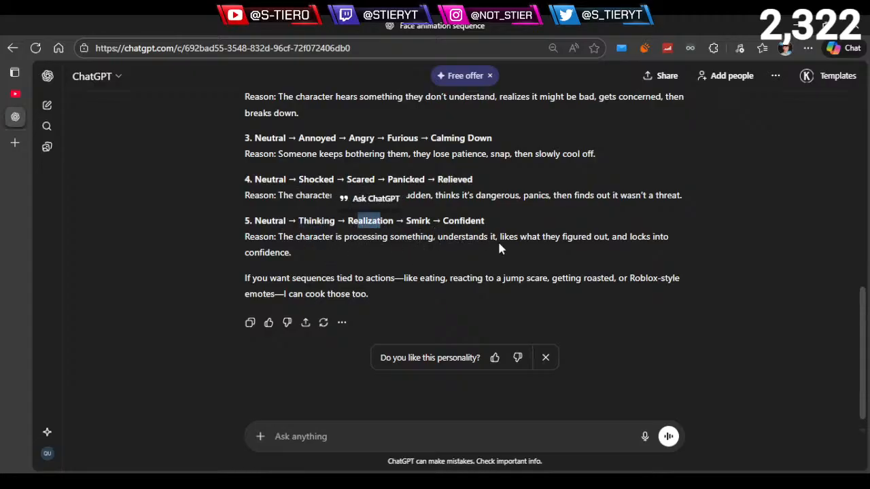
pyautogui.click(507, 244)
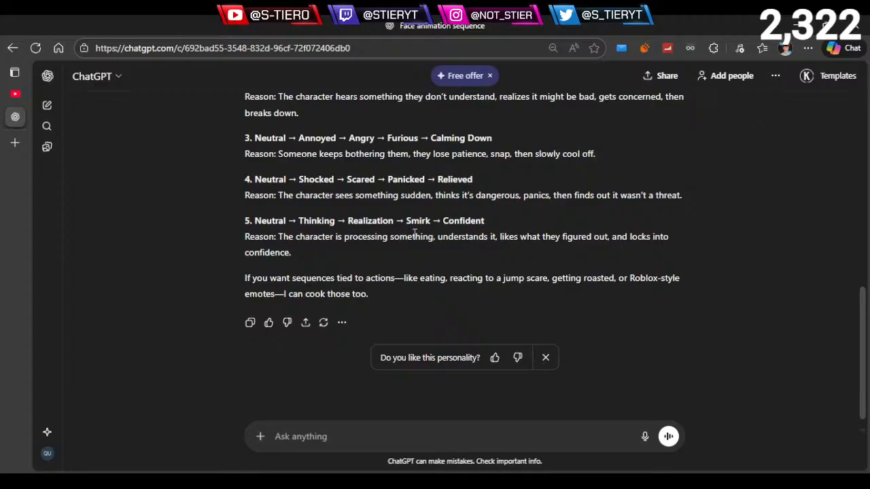
# - Compare Smirk with "and locks into confidence" in the fifth reason, and review the progression from Thinking to Smirk
pyautogui.moveTo(409, 221); pyautogui.dragTo(426, 222)
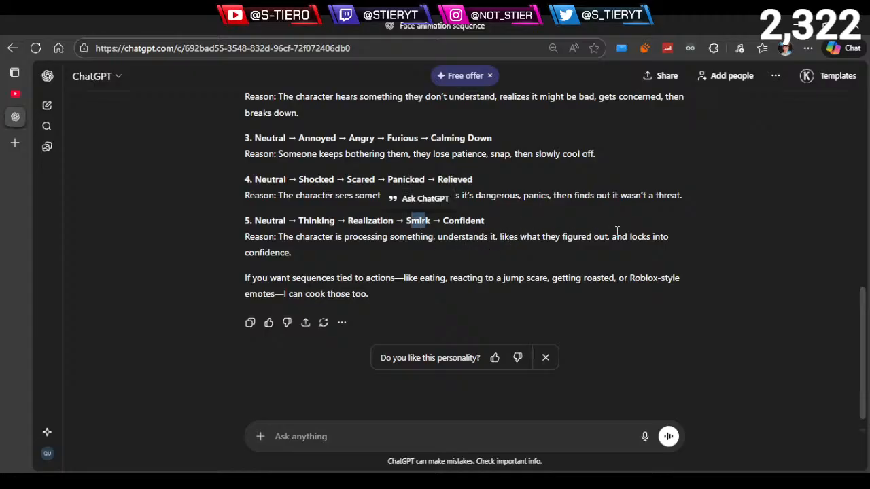
pyautogui.moveTo(615, 235); pyautogui.dragTo(335, 252)
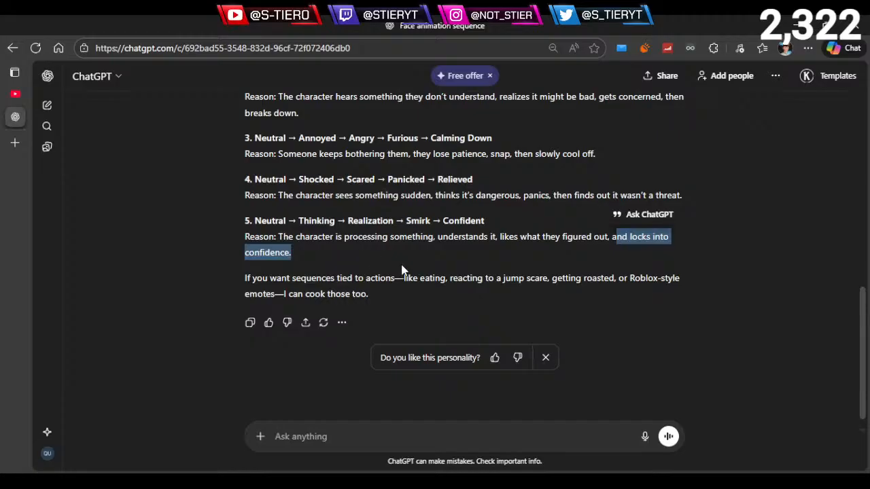
pyautogui.click(436, 236)
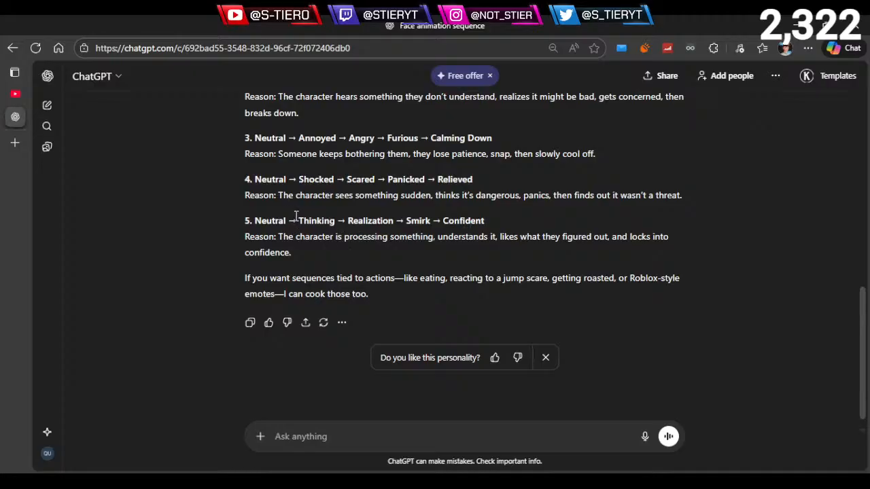
pyautogui.moveTo(298, 221); pyautogui.dragTo(429, 221)
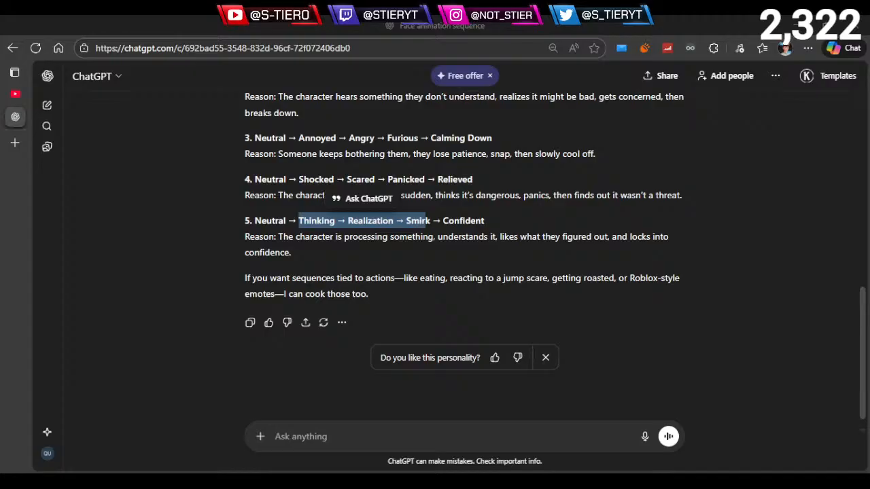
pyautogui.click(280, 274)
pyautogui.moveTo(298, 221); pyautogui.dragTo(435, 234)
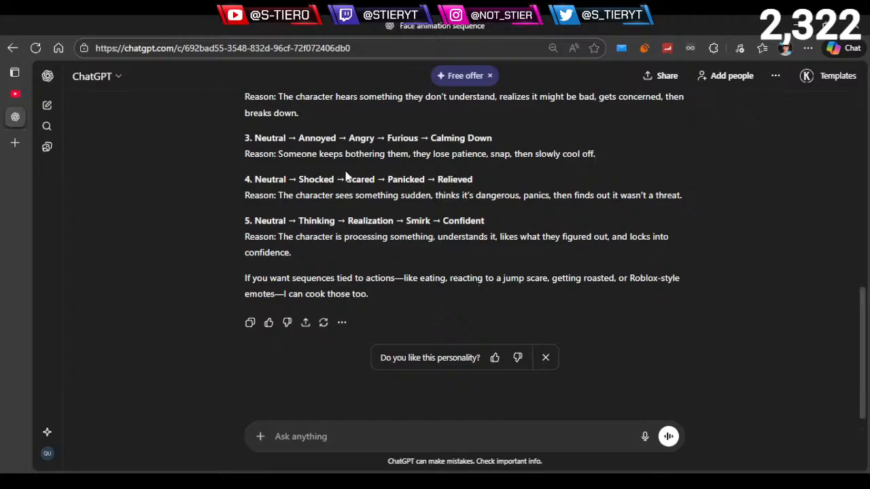
pyautogui.scroll(-1, 336, 225)
pyautogui.scroll(3, 328, 227)
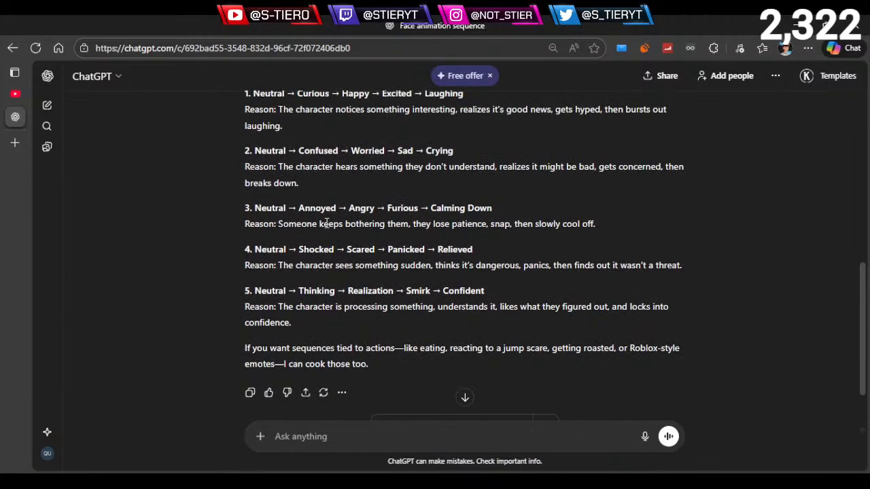
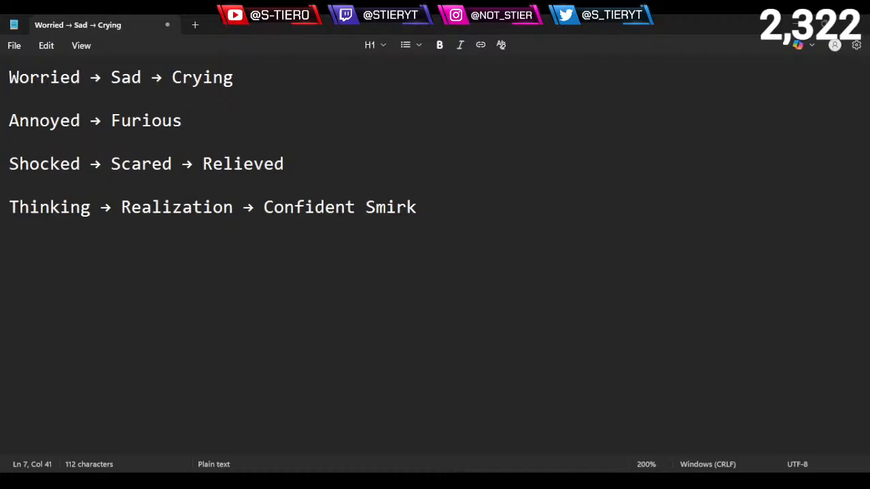
# - Go over the list of expression sequences in the notes, ending with Thinking → Realization → Confident Smirk
pyautogui.moveTo(8, 76); pyautogui.dragTo(1, 120)
pyautogui.click(187, 107)
pyautogui.click(269, 146)
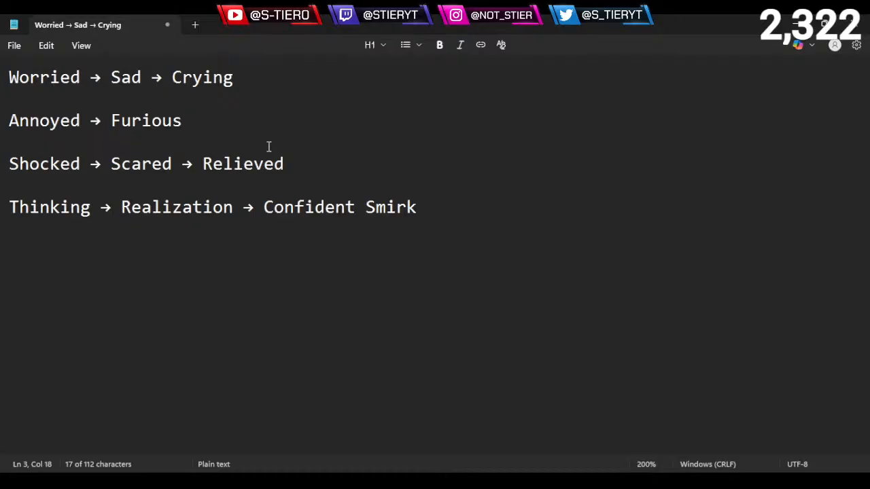
pyautogui.keyDown('shift'); pyautogui.click(336, 163); pyautogui.keyUp('shift')
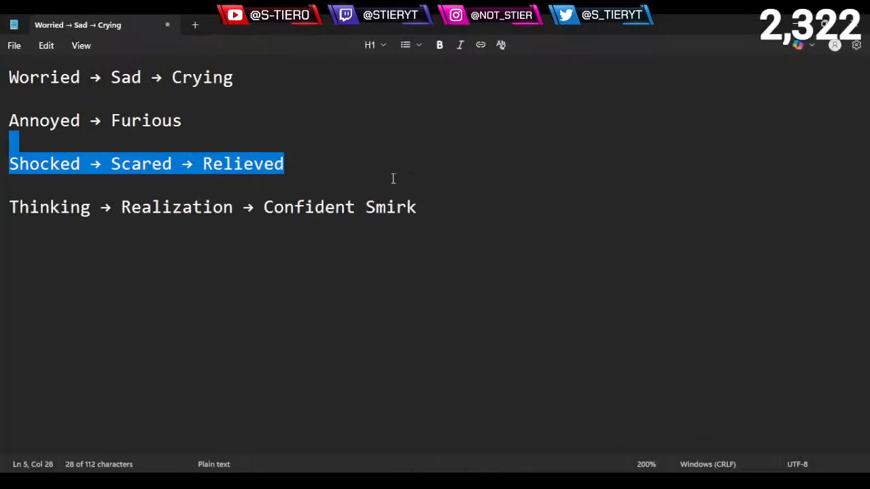
pyautogui.click(464, 224)
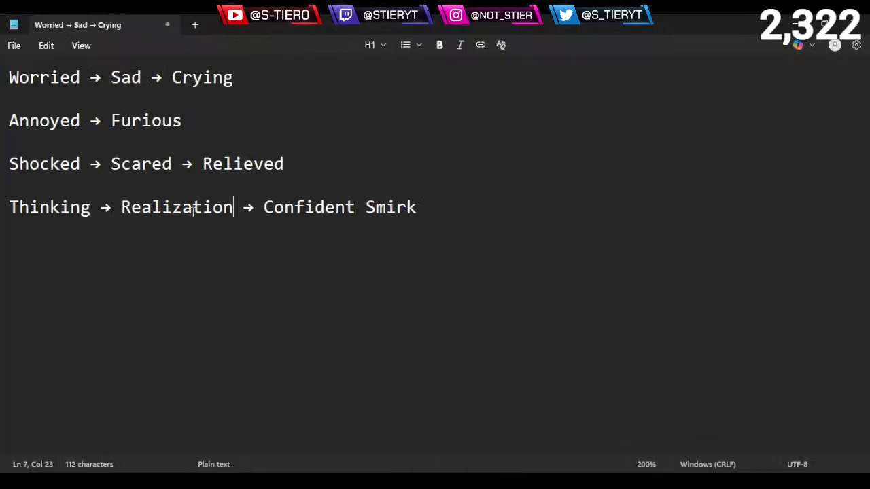
pyautogui.tripleClick(10, 206)
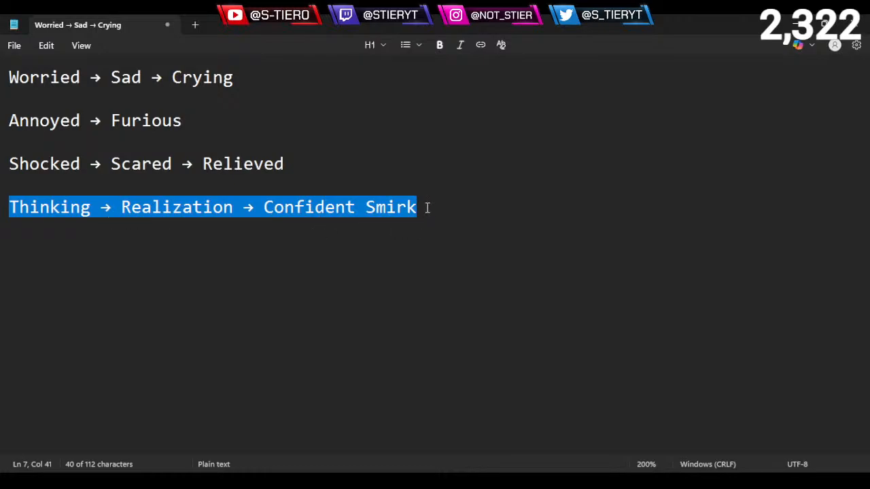
pyautogui.click(427, 207)
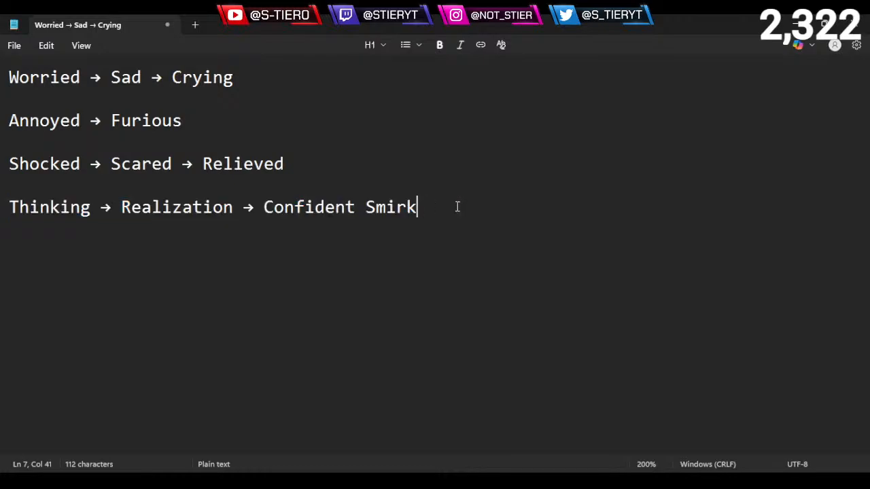
# - Add a middle stage "breathes" between Annoyed and Furious in the second sequence, separated by arrows
pyautogui.click(206, 121)
pyautogui.moveTo(101, 125); pyautogui.dragTo(95, 123)
pyautogui.hotkey('ctrl', 'c')
pyautogui.click(173, 119)
pyautogui.click(216, 119)
pyautogui.hotkey('ctrl', 'v')
pyautogui.doubleClick(156, 120)
pyautogui.hotkey('ctrl', 'c')
pyautogui.click(246, 125)
pyautogui.hotkey('ctrl', 'v')
pyautogui.doubleClick(155, 120)
pyautogui.hotkey('ctrl', 'c')
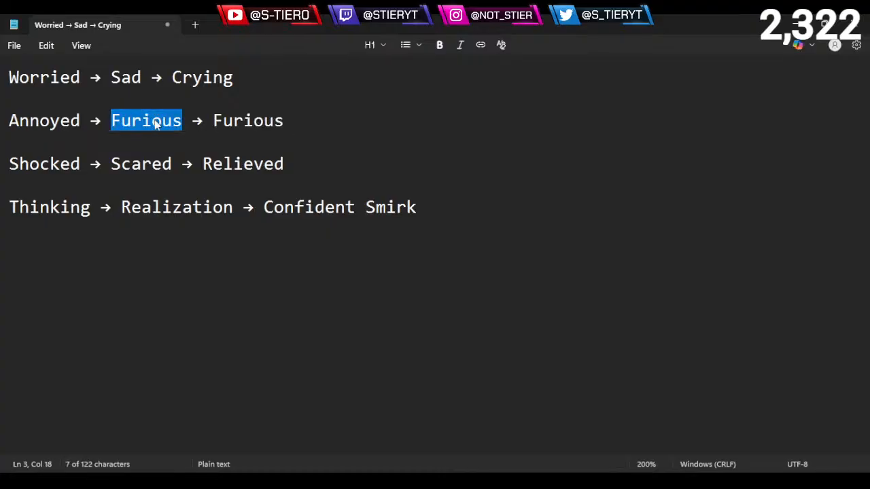
pyautogui.write('breathes')
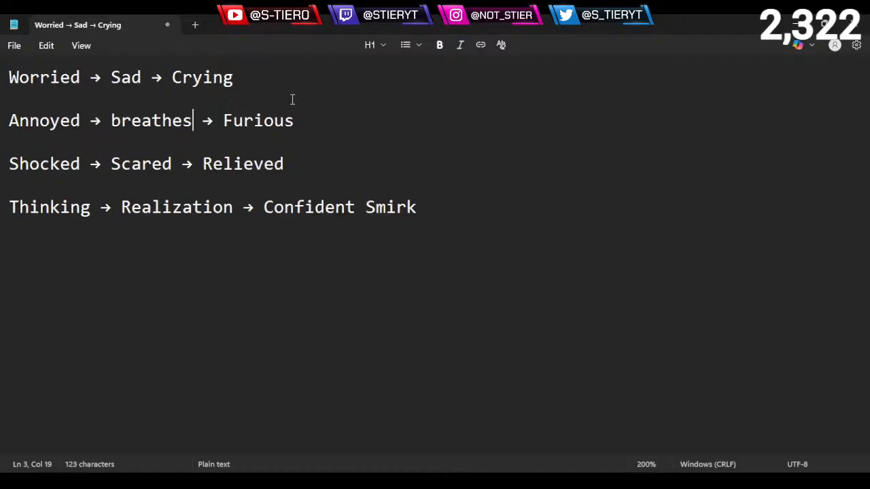
# - Review all four sequences from Worried to Confident Smirk with the extended Annoyed line
pyautogui.click(329, 118)
pyautogui.click(503, 213)
pyautogui.hotkey('ctrl', 'a')
pyautogui.click(472, 226)
pyautogui.moveTo(472, 226); pyautogui.dragTo(10, 77)
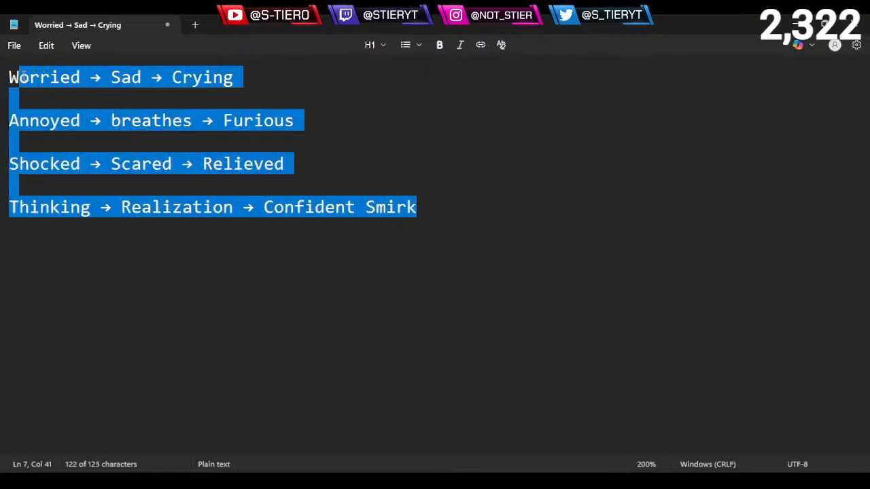
pyautogui.click(432, 209)
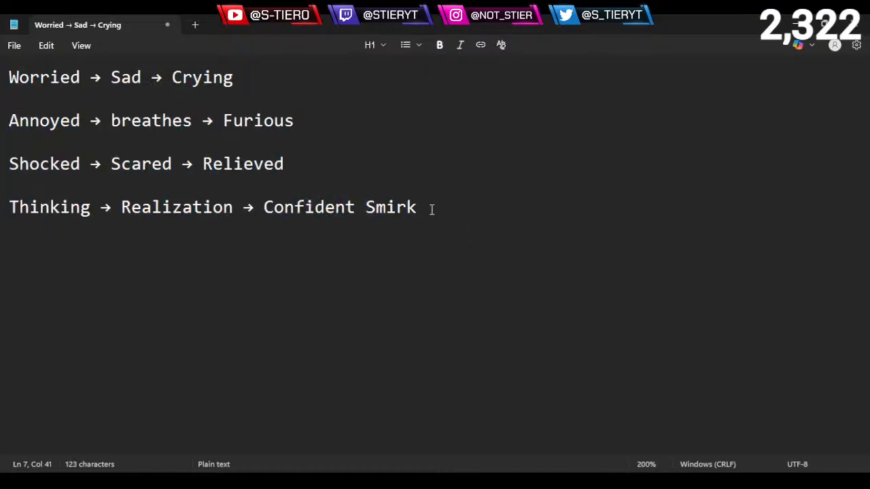
# - Start a new line below the Thinking sequence, separated by a blank line, and put an arrow on it
pyautogui.press('Return')
pyautogui.press('Return')
pyautogui.hotkey('ctrl', 'v')
pyautogui.hotkey('ctrl', 'z')
pyautogui.moveTo(255, 207); pyautogui.dragTo(239, 207)
pyautogui.hotkey('ctrl', 'c')
pyautogui.click(182, 266)
pyautogui.hotkey('ctrl', 'v')
# - Compare the four written sequences with the lone arrow on the line below them
pyautogui.moveTo(451, 207); pyautogui.dragTo(9, 76)
pyautogui.click(505, 203)
pyautogui.moveTo(444, 208); pyautogui.dragTo(17, 72)
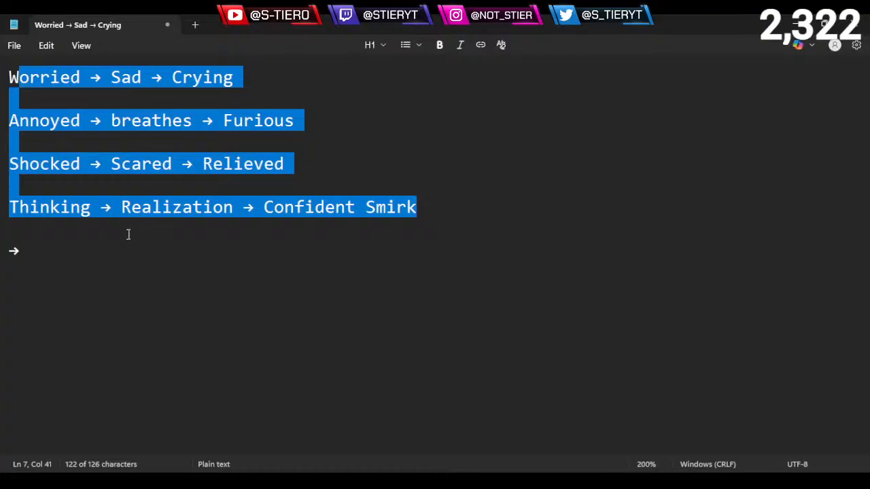
pyautogui.click(76, 254)
pyautogui.moveTo(52, 240); pyautogui.dragTo(2, 247)
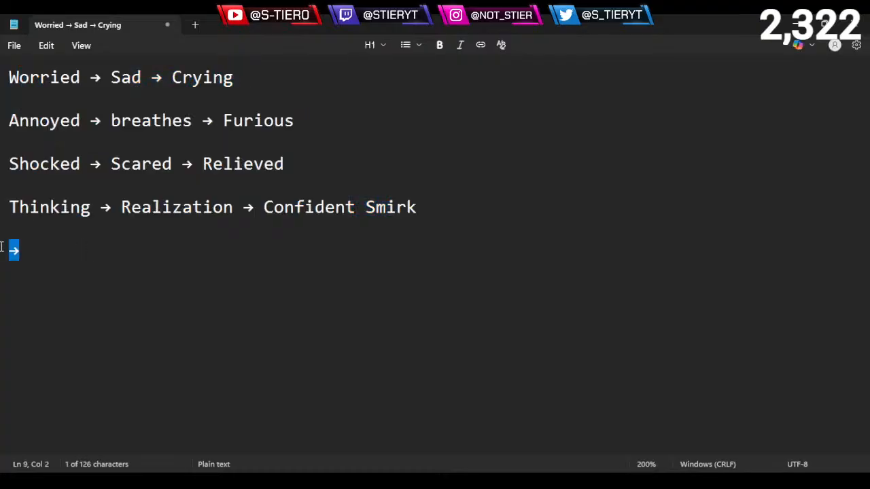
pyautogui.click(72, 258)
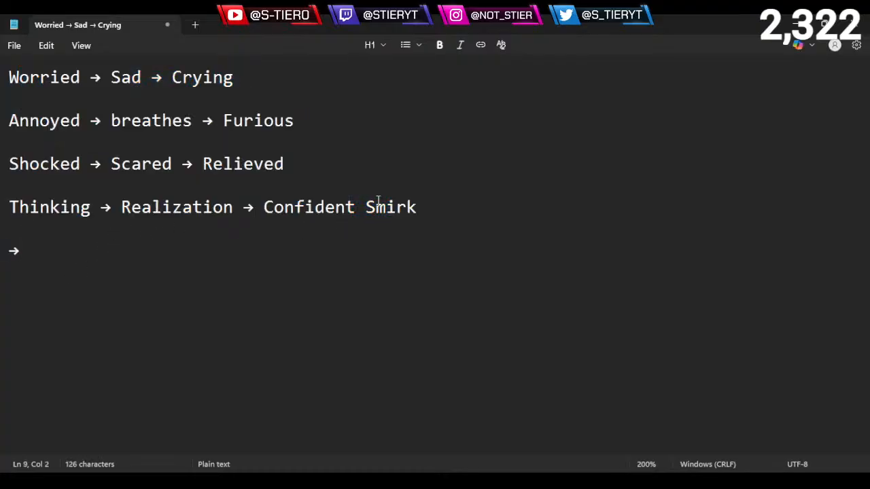
pyautogui.moveTo(439, 196); pyautogui.dragTo(78, 147)
pyautogui.click(91, 267)
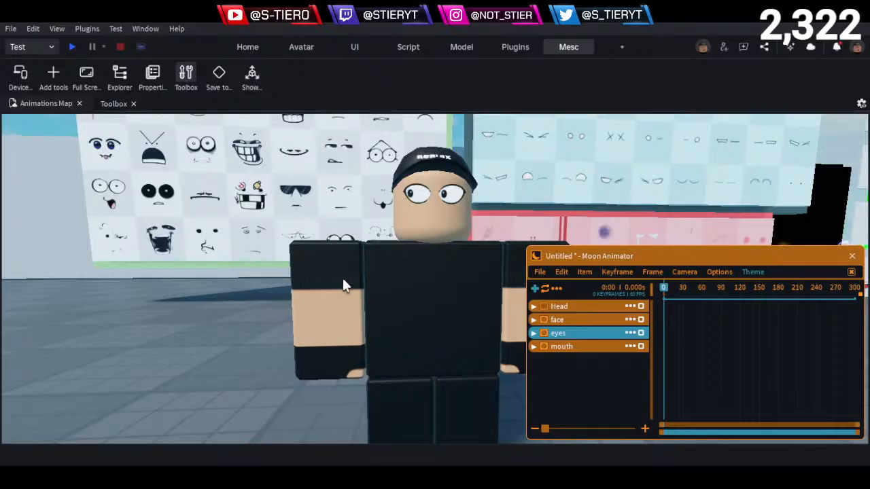
# - Expand the Head item in Roblox Studio's Moon Animator, select its CFrame track and try rotating the head about -9 degrees
pyautogui.scroll(-3, 343, 278)
pyautogui.scroll(4, 342, 278)
pyautogui.moveTo(342, 277); pyautogui.dragTo(342, 277, button='right')
pyautogui.scroll(-4, 343, 280)
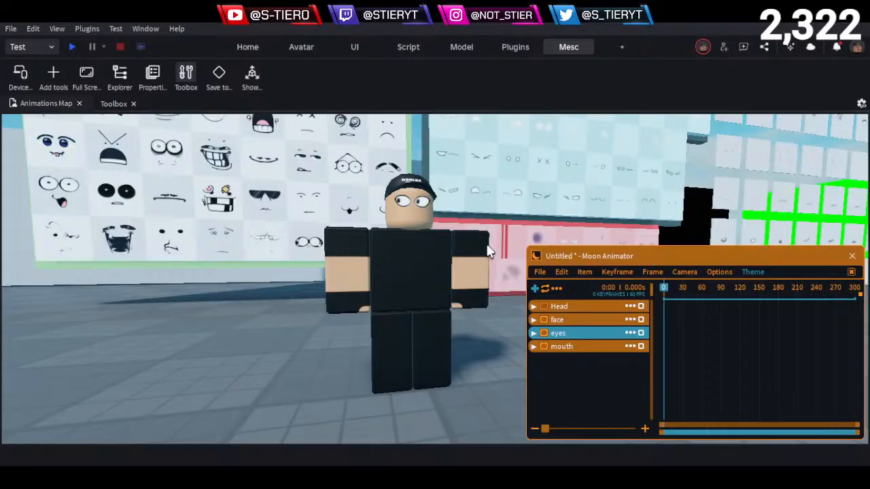
pyautogui.click(533, 308)
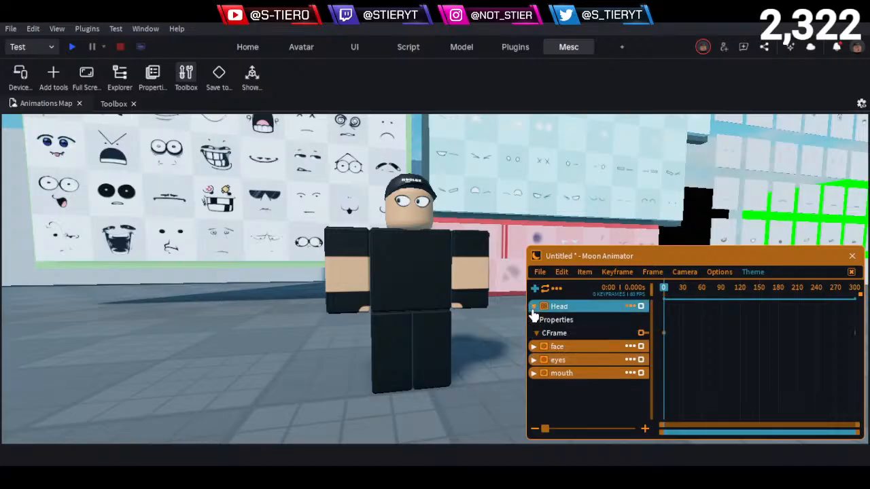
pyautogui.click(565, 333)
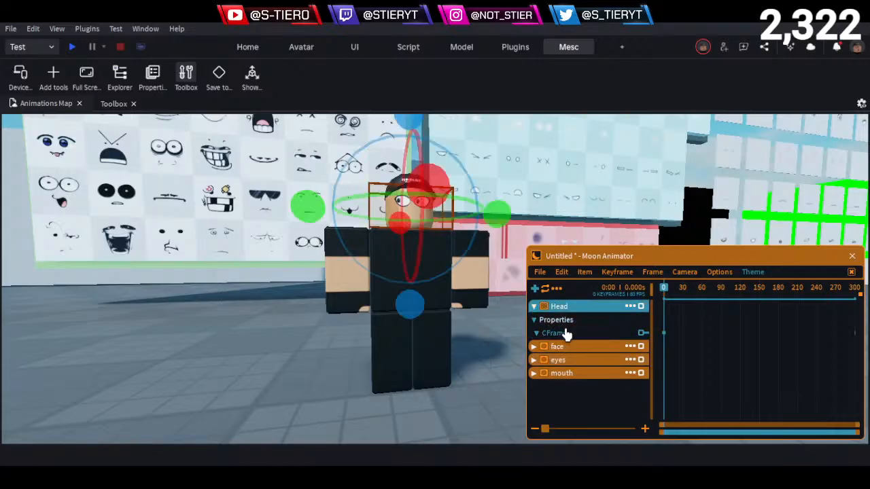
pyautogui.scroll(5, 457, 324)
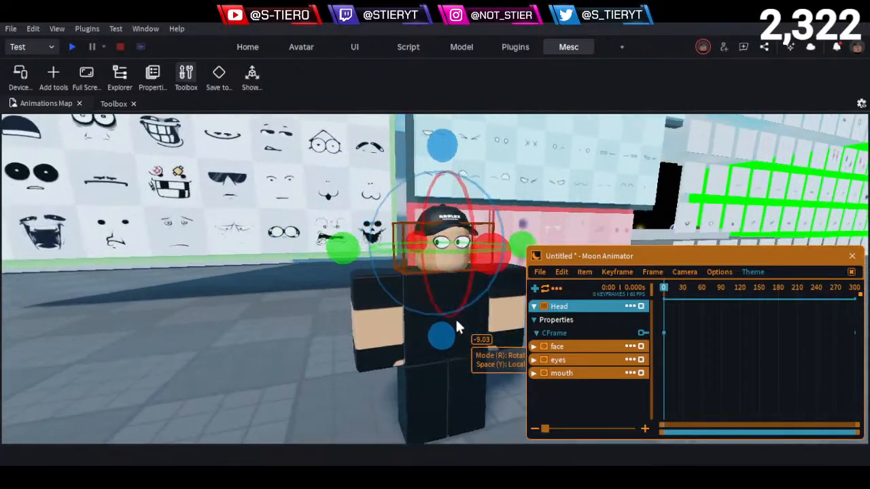
pyautogui.moveTo(456, 326); pyautogui.dragTo(457, 327, button='right')
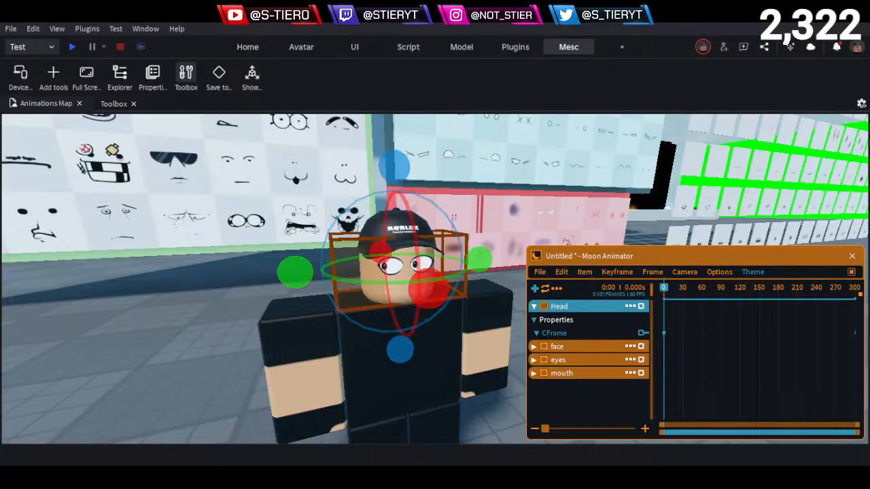
# - Rotate the head through its CFrame track at frame 0, and delete the Head item from the animation
pyautogui.moveTo(435, 304); pyautogui.dragTo(462, 168)
pyautogui.moveTo(471, 299); pyautogui.dragTo(479, 281)
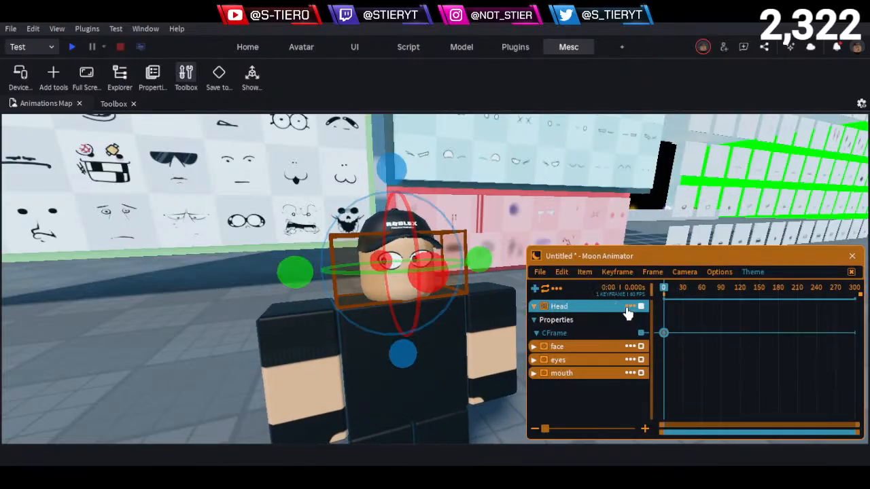
pyautogui.click(630, 306)
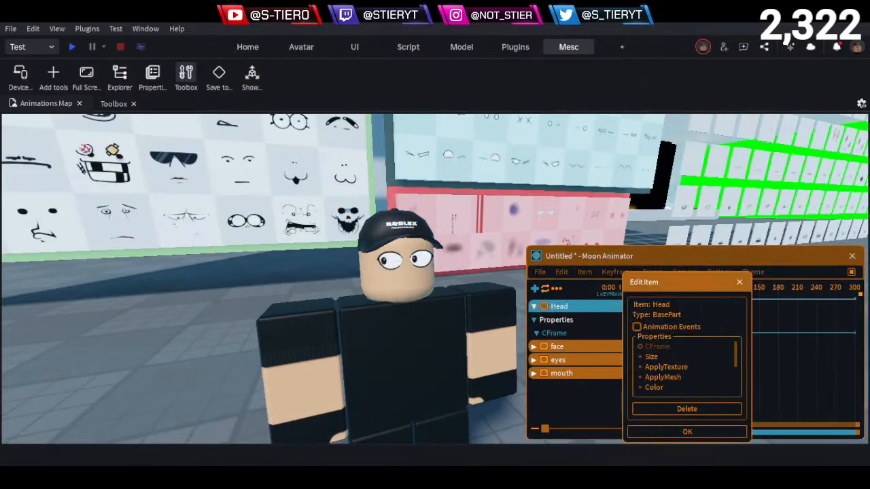
pyautogui.click(680, 410)
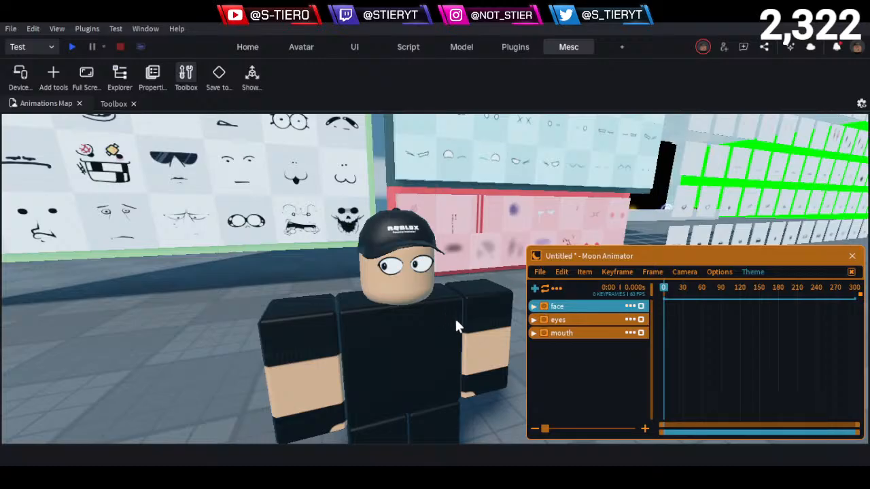
# - Add the Head part of the face live model to the animation as an item with the CFrame property
pyautogui.scroll(-4, 454, 316)
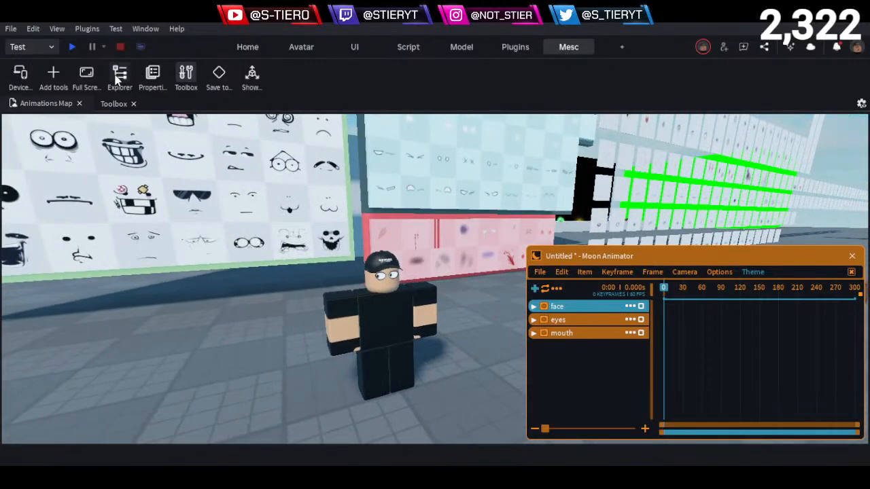
pyautogui.click(120, 75)
pyautogui.click(728, 216)
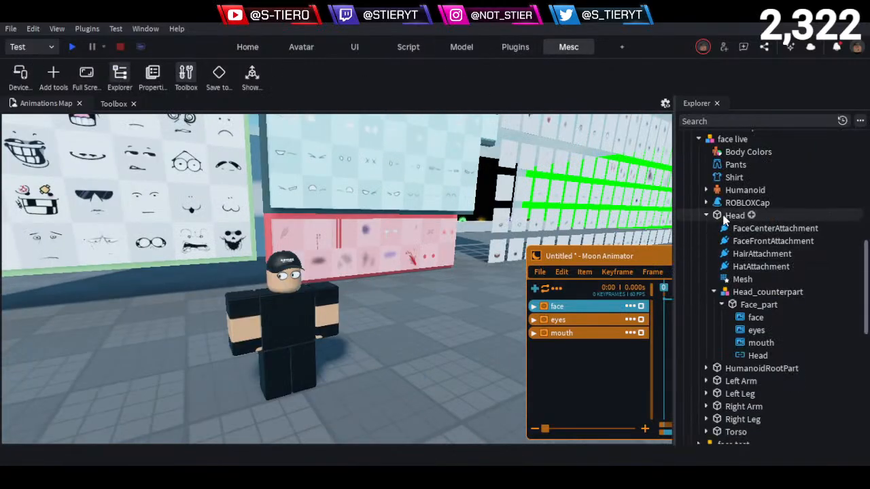
pyautogui.moveTo(564, 257); pyautogui.dragTo(482, 253)
pyautogui.click(453, 285)
pyautogui.click(734, 216)
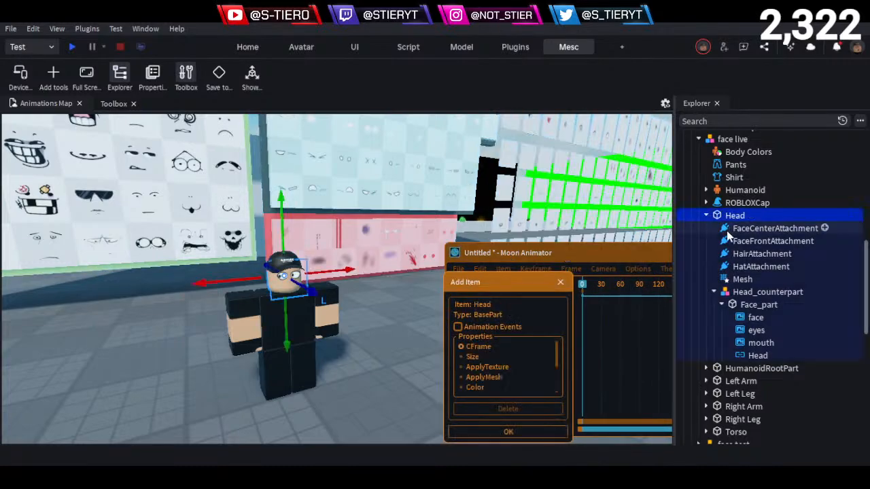
pyautogui.click(508, 432)
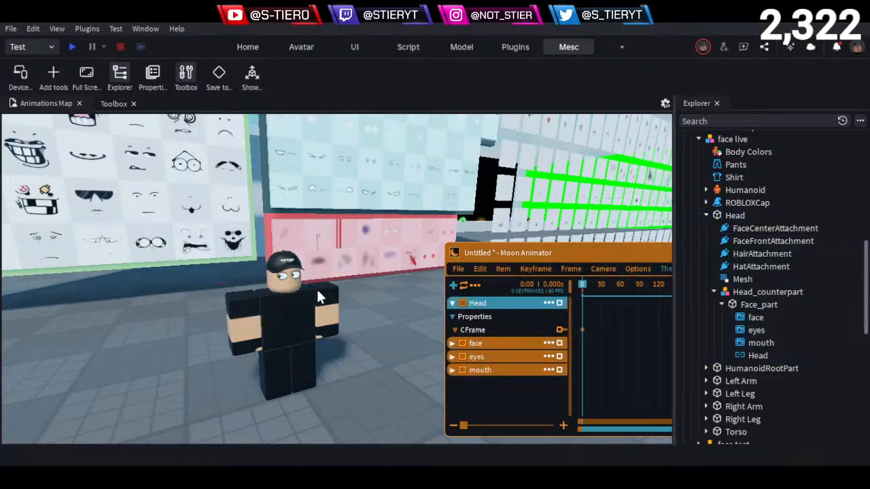
# - Rotate the re-added Head part at frame 0, and delete its item from the animation
pyautogui.click(289, 276)
pyautogui.moveTo(290, 276); pyautogui.dragTo(326, 291)
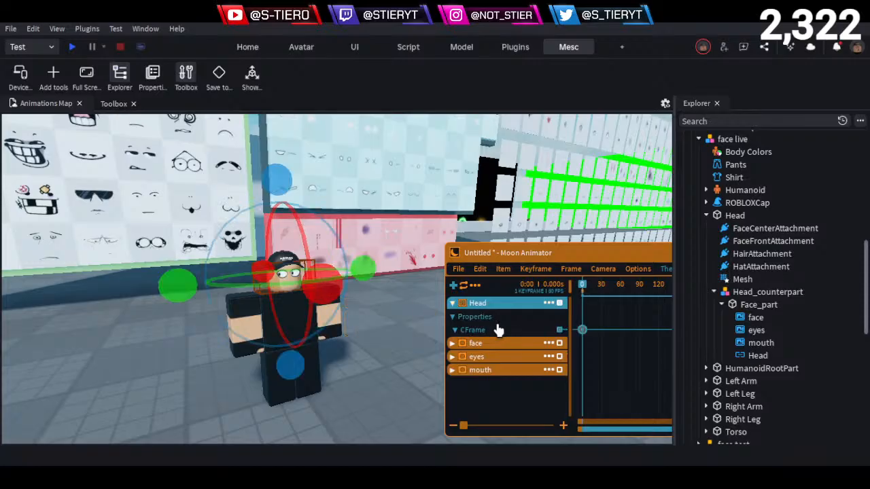
pyautogui.click(549, 305)
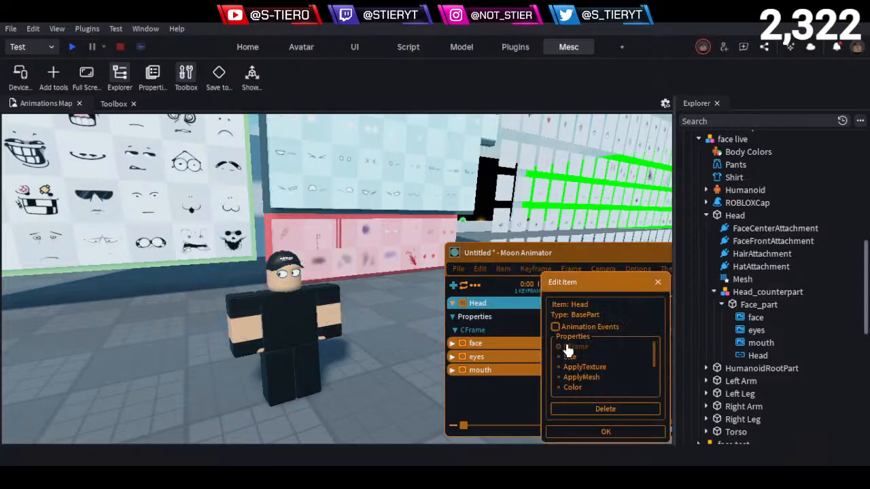
pyautogui.click(597, 409)
# - Add the whole face live model to the animation as an item with the Rig property
pyautogui.click(453, 286)
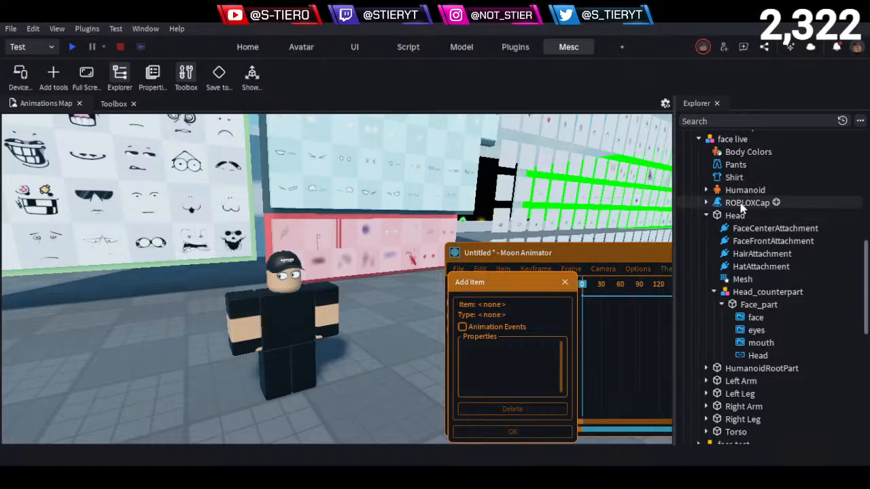
pyautogui.scroll(3, 737, 204)
pyautogui.click(732, 253)
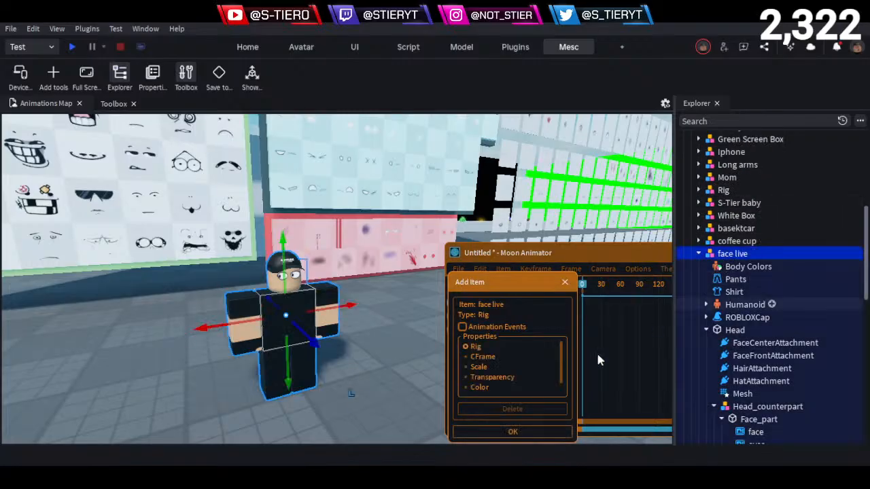
pyautogui.click(504, 433)
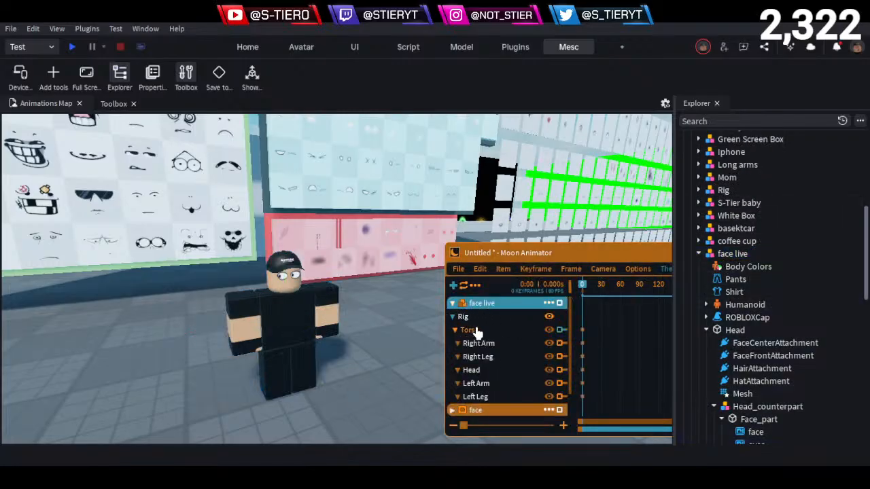
# - Try rotating the face live rig's head by about 13 degrees at frame 0, and undo the rotation
pyautogui.click(485, 378)
pyautogui.moveTo(333, 307); pyautogui.dragTo(373, 277)
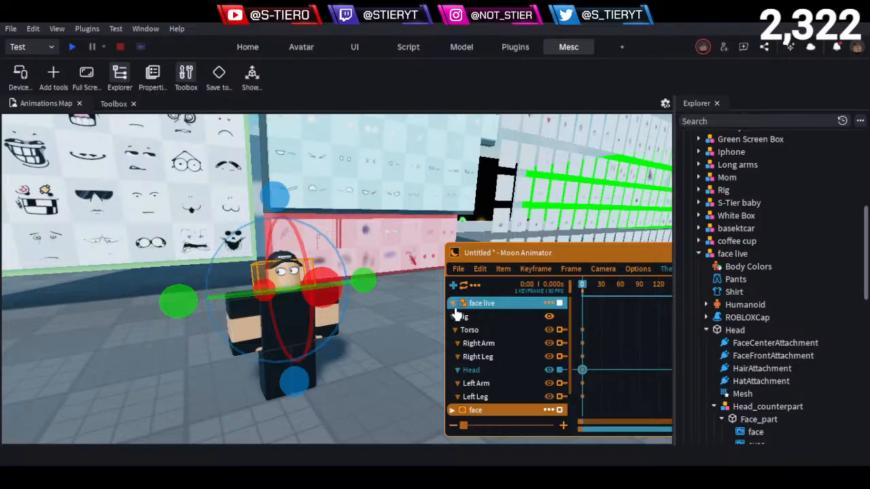
pyautogui.scroll(-2, 462, 319)
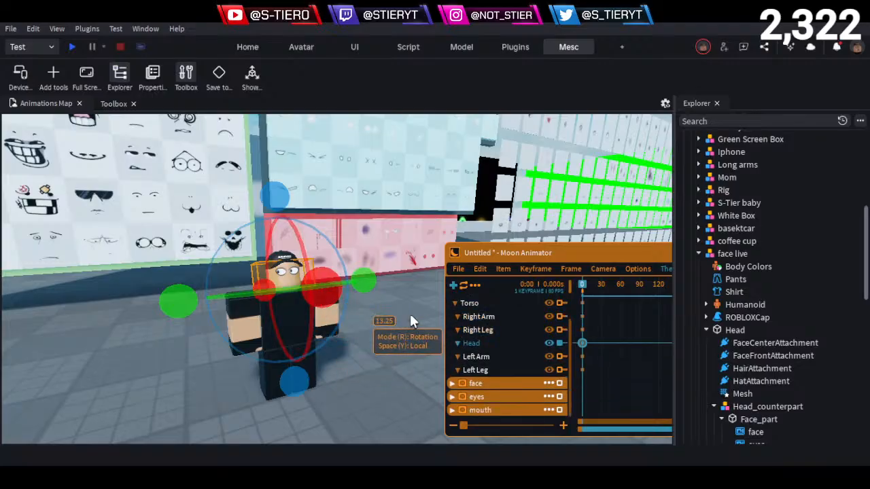
pyautogui.click(428, 311)
pyautogui.scroll(2, 411, 334)
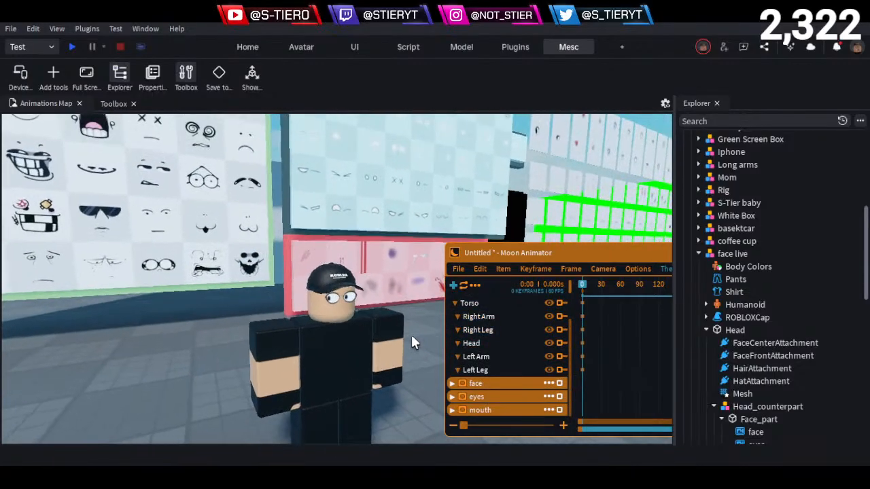
# - Select the face live rig's Head track and add a keyframe to it at frame 0
pyautogui.press('w')
pyautogui.press('q')
pyautogui.press('a')
pyautogui.click(510, 344)
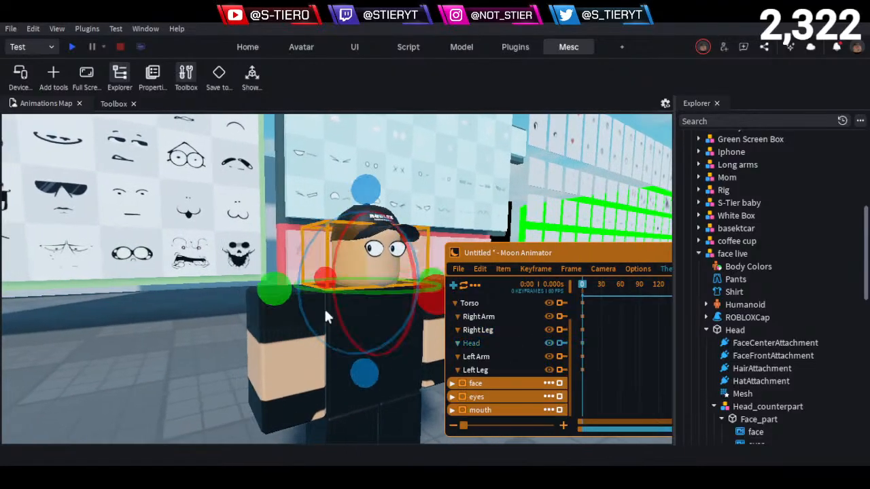
pyautogui.press('d')
pyautogui.press('e')
pyautogui.moveTo(324, 310)
pyautogui.mouseDown(button='right')
pyautogui.moveTo(304, 313)
pyautogui.moveTo(336, 301)
pyautogui.mouseUp(button='right')
pyautogui.press('=')
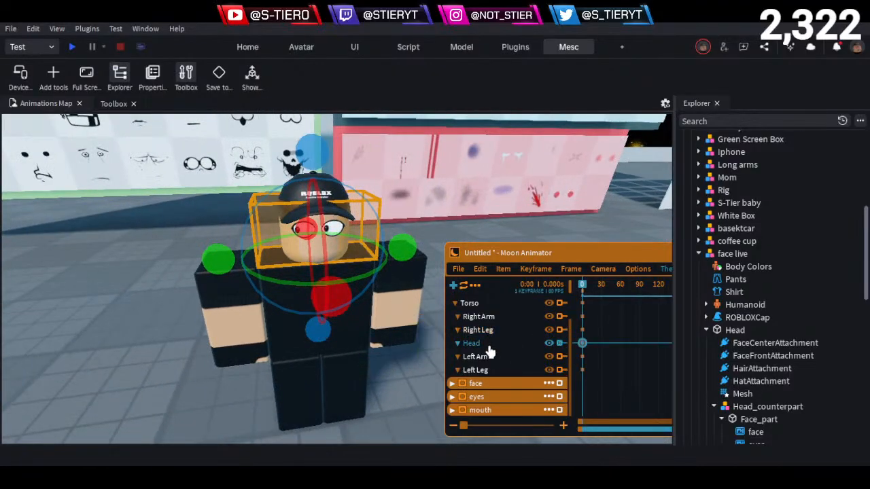
# - Close the Explorer, and move the Moon Animator window aside so the character's face and body are unobstructed
pyautogui.press('d')
pyautogui.press('w')
pyautogui.press('a')
pyautogui.moveTo(283, 332); pyautogui.dragTo(289, 332, button='right')
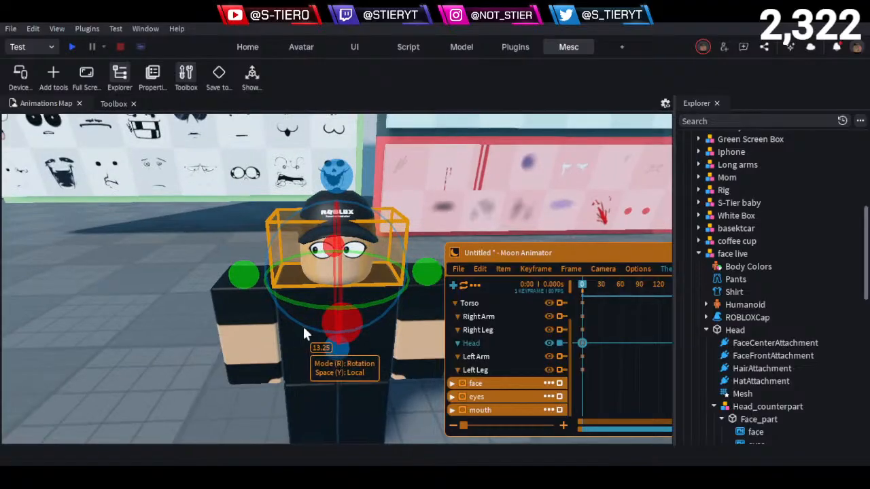
pyautogui.click(717, 103)
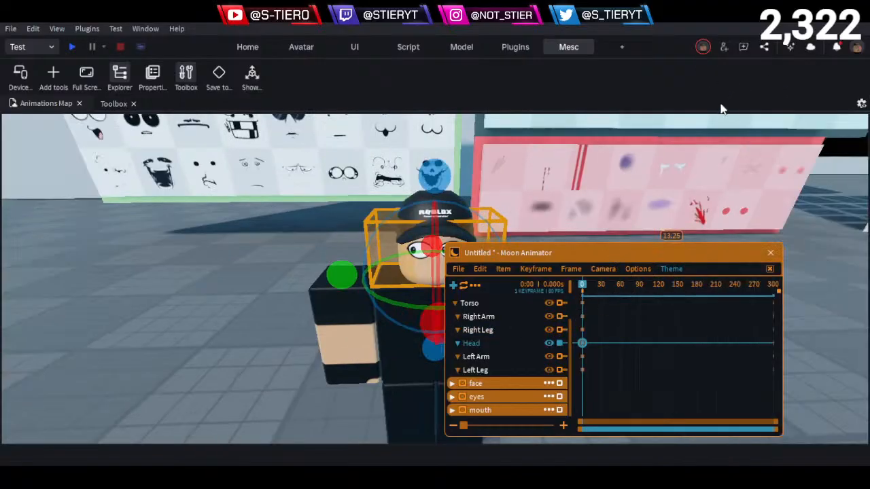
pyautogui.moveTo(571, 258); pyautogui.dragTo(630, 257)
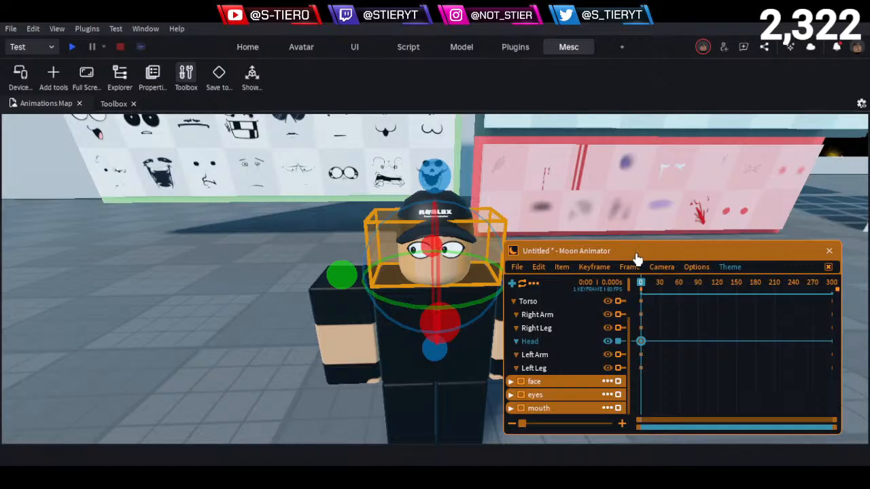
pyautogui.press('d')
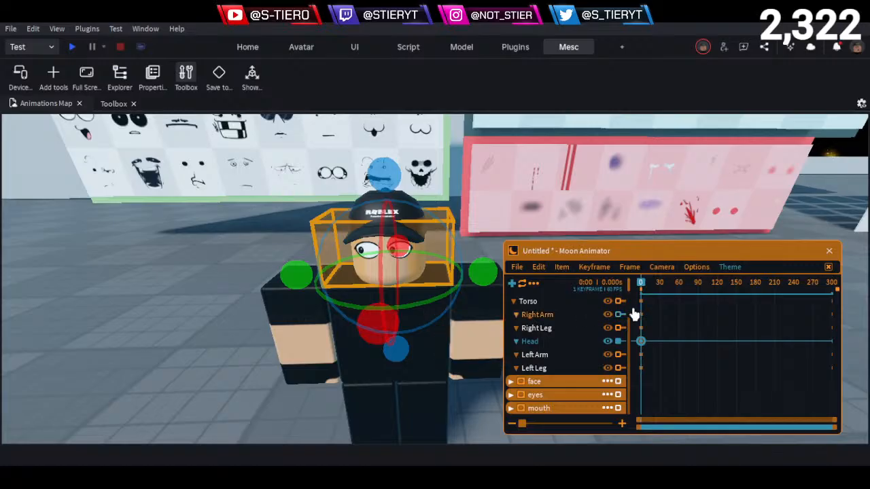
# - Add a Head keyframe at frame 15, and rotate the head sideways by about 26 degrees at frame 30
pyautogui.moveTo(644, 291); pyautogui.dragTo(691, 289)
pyautogui.scroll(5, 663, 311)
pyautogui.press('=')
pyautogui.press('space')
pyautogui.moveTo(358, 292); pyautogui.dragTo(322, 297)
pyautogui.moveTo(668, 285); pyautogui.dragTo(631, 290)
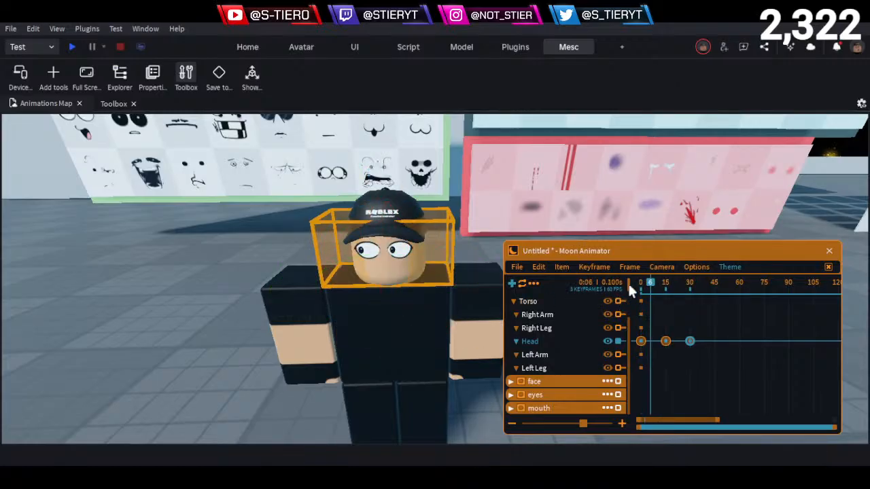
# - Turn off playback looping, and add a keyframe at frame 45 that holds the turned head pose
pyautogui.click(524, 286)
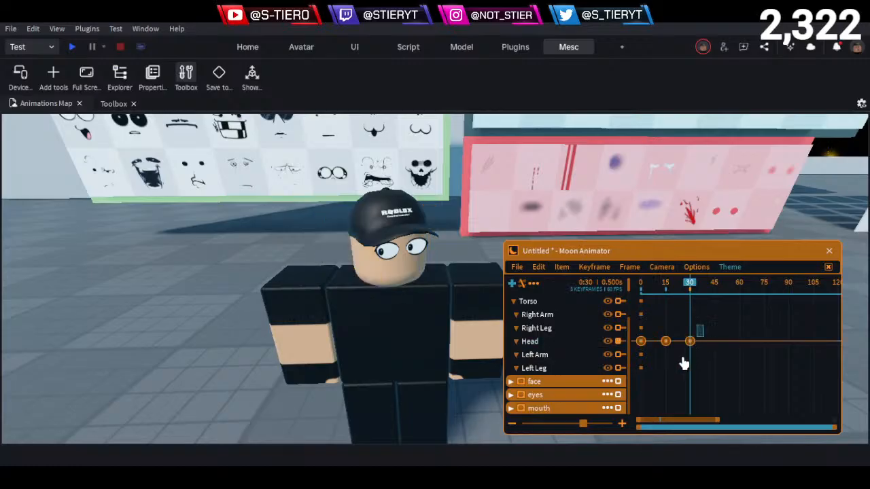
pyautogui.click(712, 291)
pyautogui.click(714, 291)
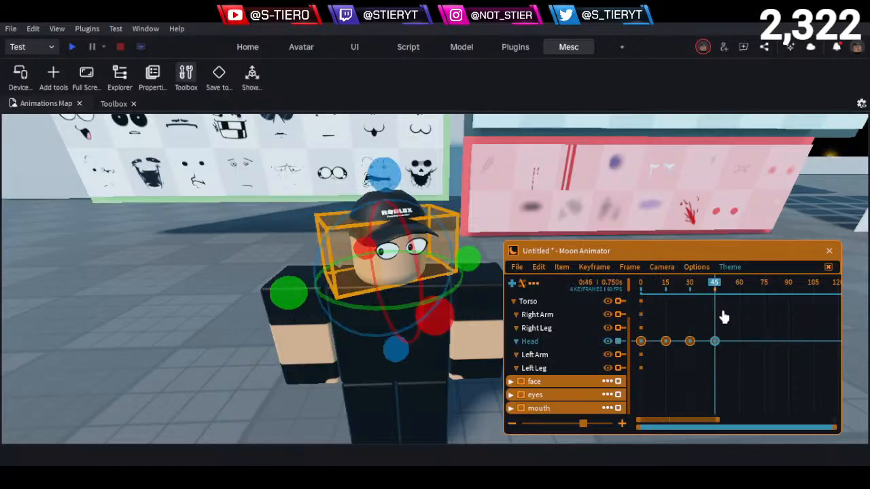
# - Copy the forward-facing Head keyframe from frame 15 to frames 60 and 75, and rotate the head the opposite way at frame 90
pyautogui.moveTo(716, 289); pyautogui.dragTo(740, 311)
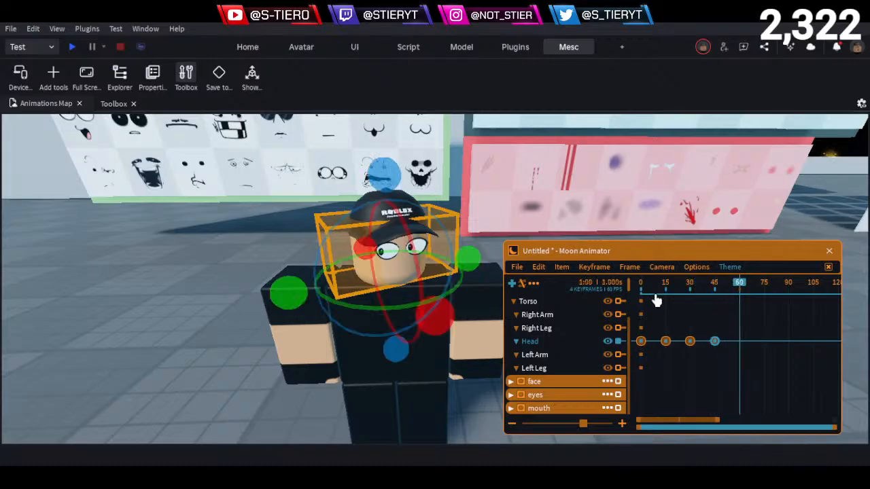
pyautogui.moveTo(663, 284); pyautogui.dragTo(666, 362)
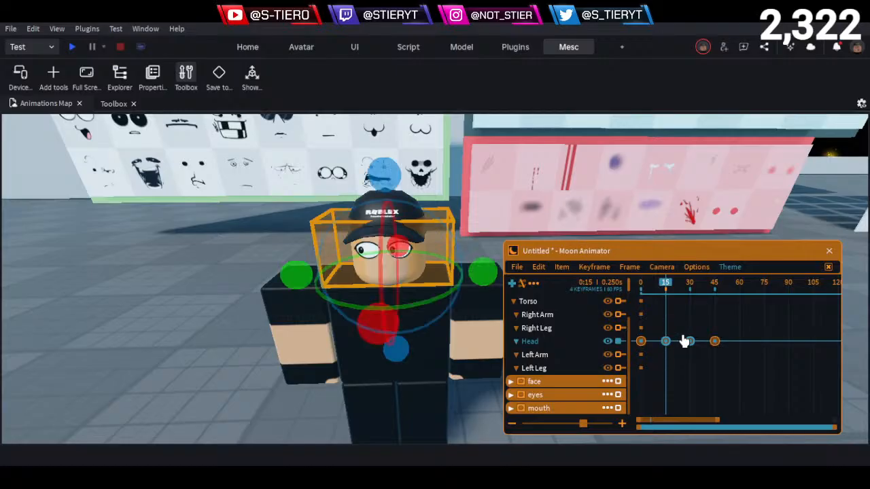
pyautogui.moveTo(685, 323); pyautogui.dragTo(653, 376)
pyautogui.moveTo(720, 288); pyautogui.dragTo(789, 313)
pyautogui.hotkey('ctrl', 'v')
pyautogui.click(768, 352)
pyautogui.hotkey('ctrl', 'v')
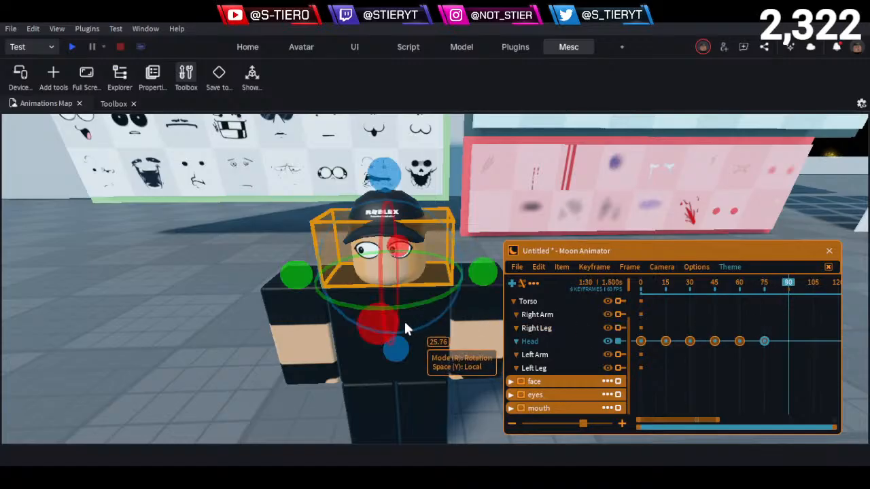
pyautogui.moveTo(483, 277); pyautogui.dragTo(462, 284)
pyautogui.click(646, 305)
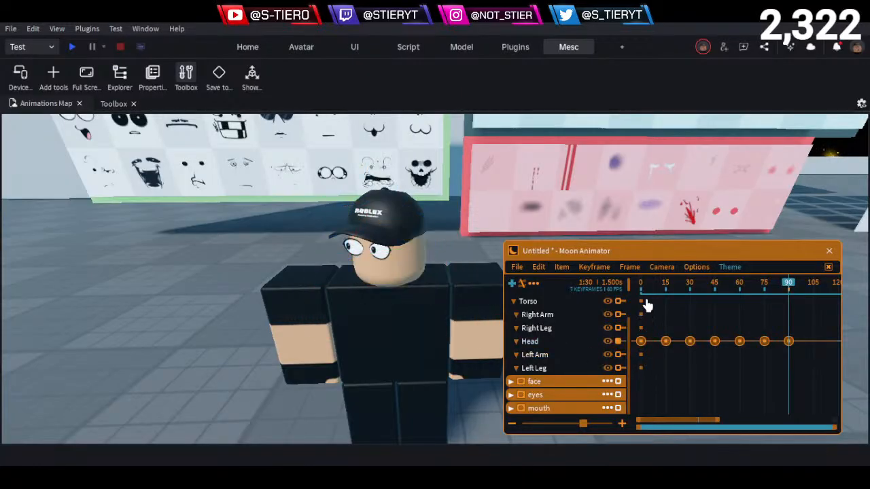
# - Play and scrub the head-turn animation repeatedly from frame 0 to check the timing of the turns to both sides
pyautogui.moveTo(667, 285); pyautogui.dragTo(542, 296)
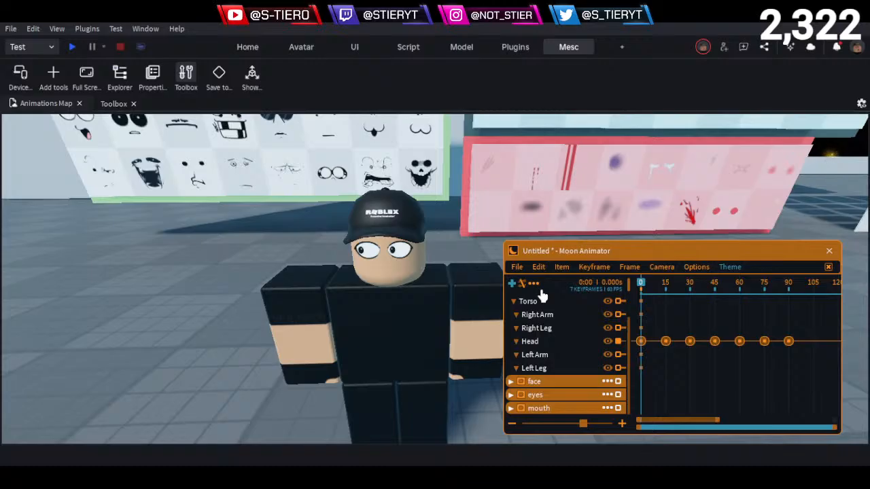
pyautogui.press('space')
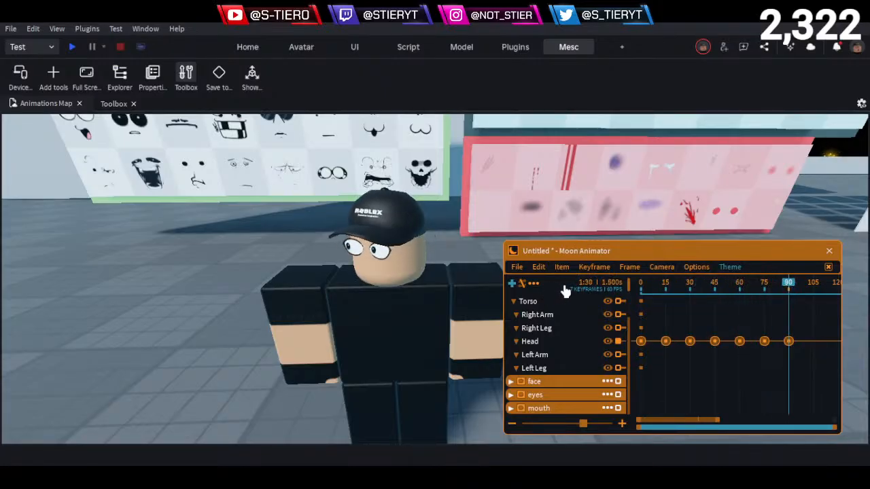
pyautogui.click(678, 286)
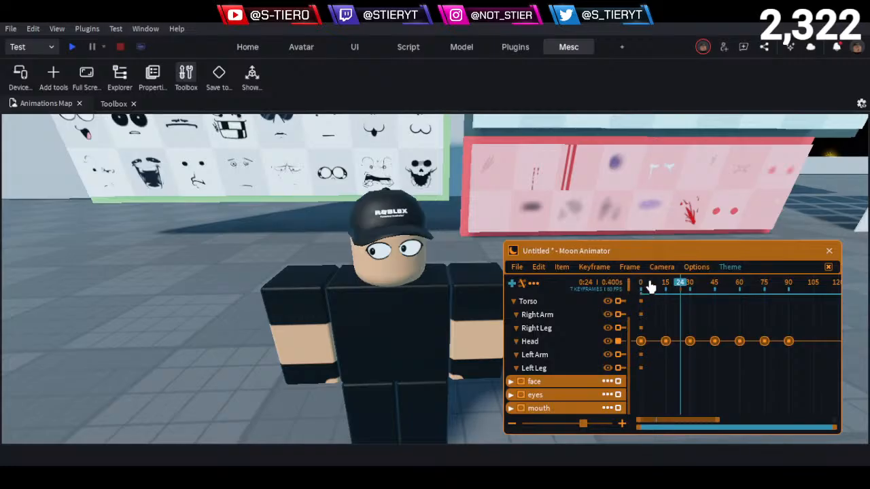
pyautogui.moveTo(650, 286); pyautogui.dragTo(641, 288)
pyautogui.press('space')
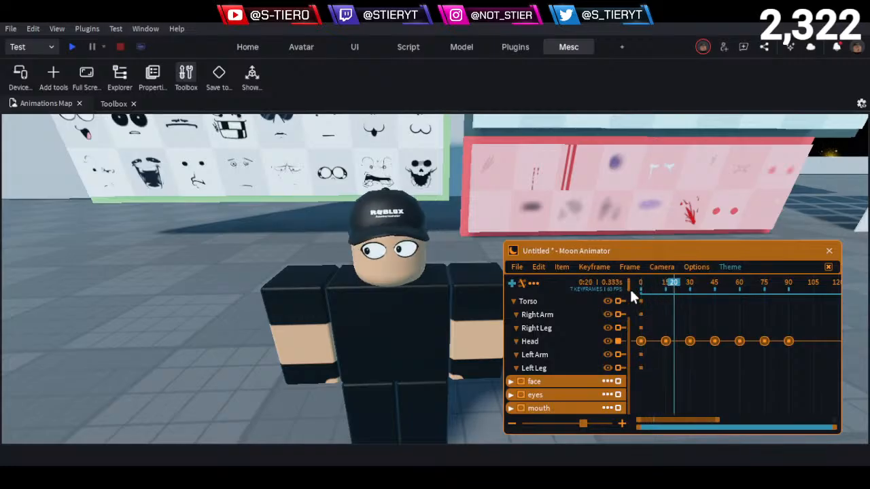
pyautogui.click(660, 288)
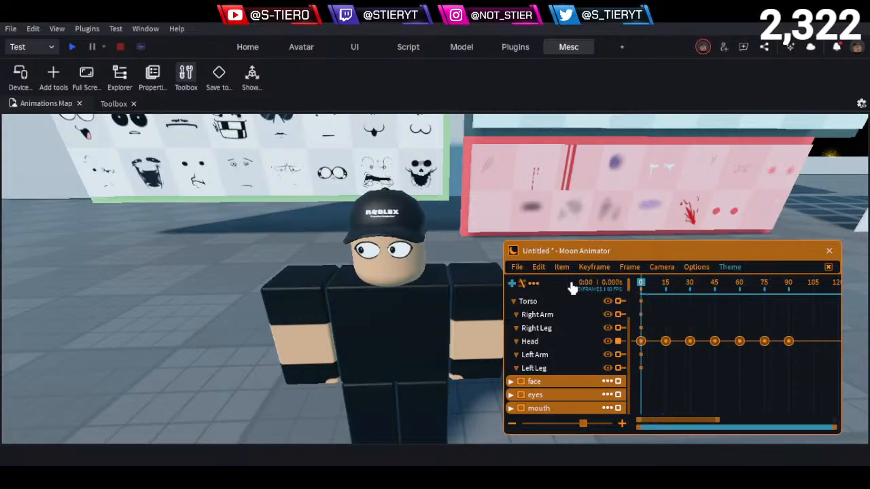
pyautogui.press('space')
pyautogui.press('space')
pyautogui.press('space')
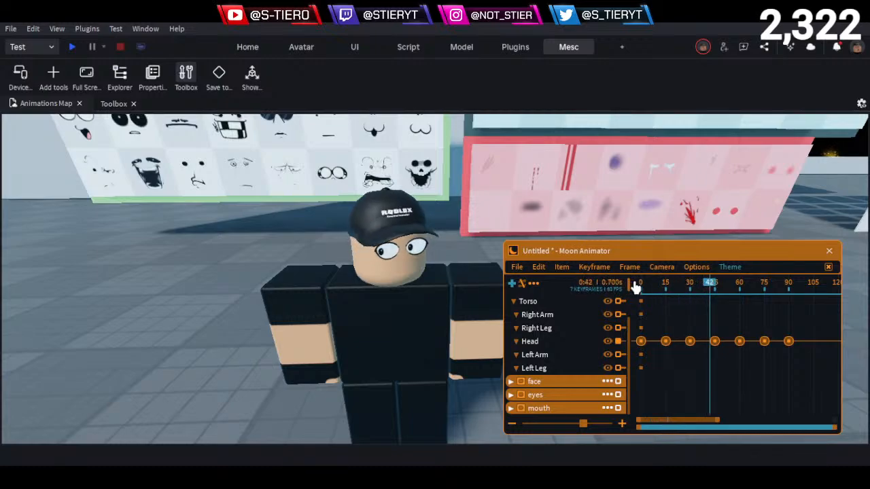
pyautogui.press('space')
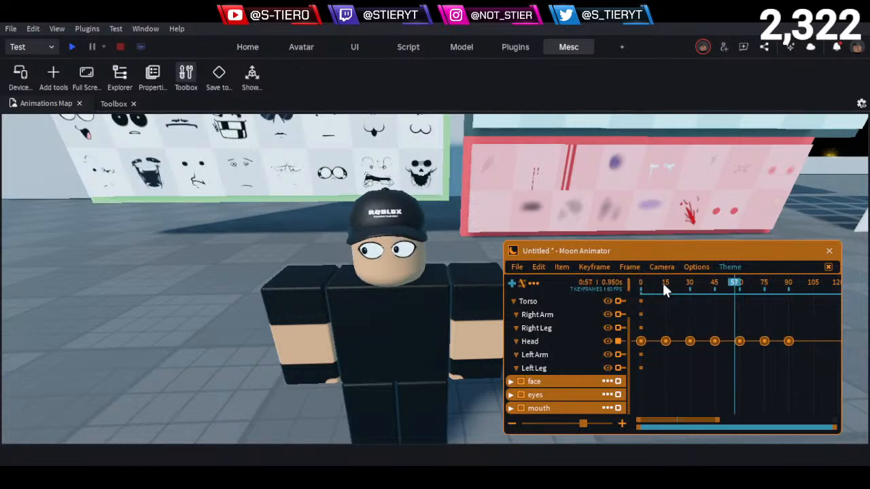
pyautogui.press('space')
pyautogui.press('space')
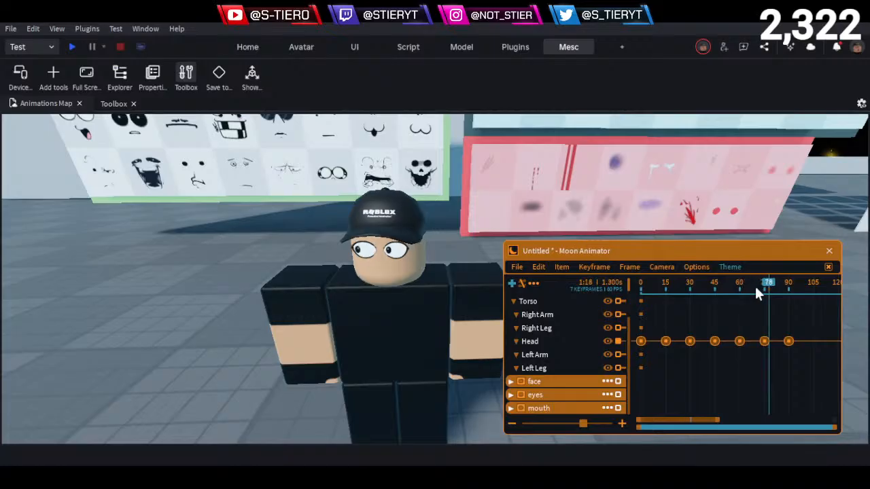
pyautogui.press('space')
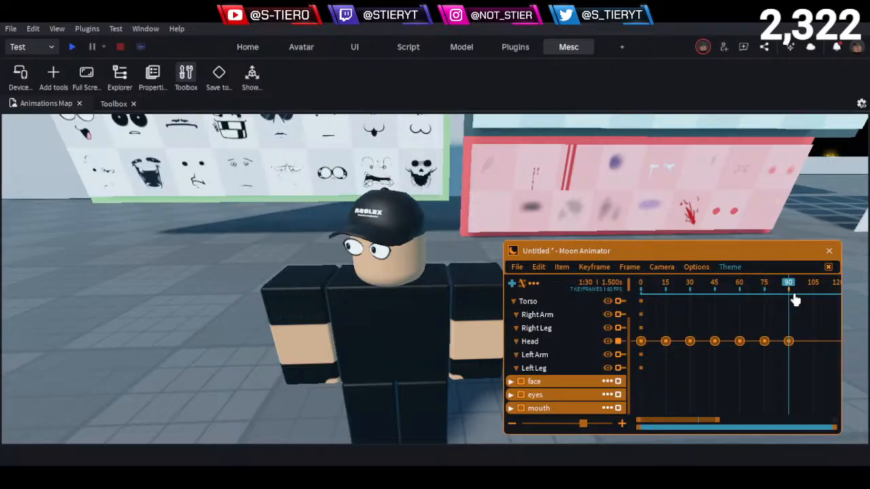
# - Copy the forward-facing Head keyframe from frame 15 to frame 105
pyautogui.click(667, 292)
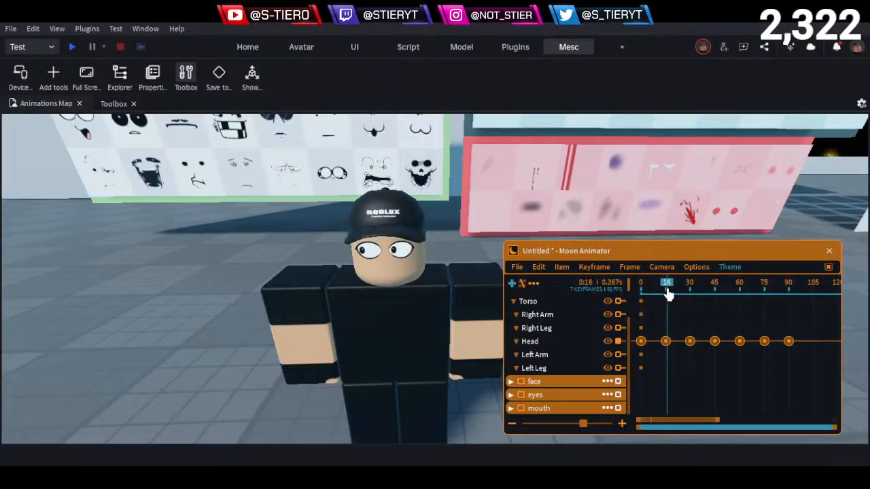
pyautogui.click(665, 341)
pyautogui.click(813, 299)
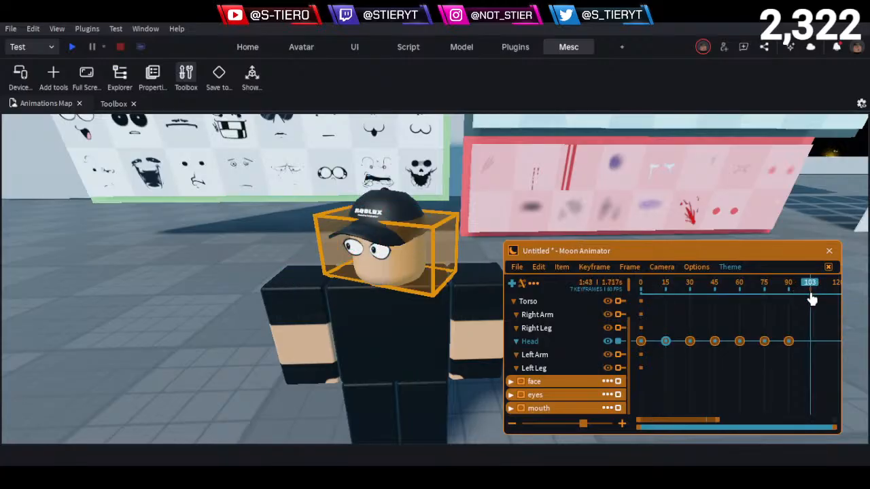
pyautogui.hotkey('ctrl', 'v')
pyautogui.click(803, 363)
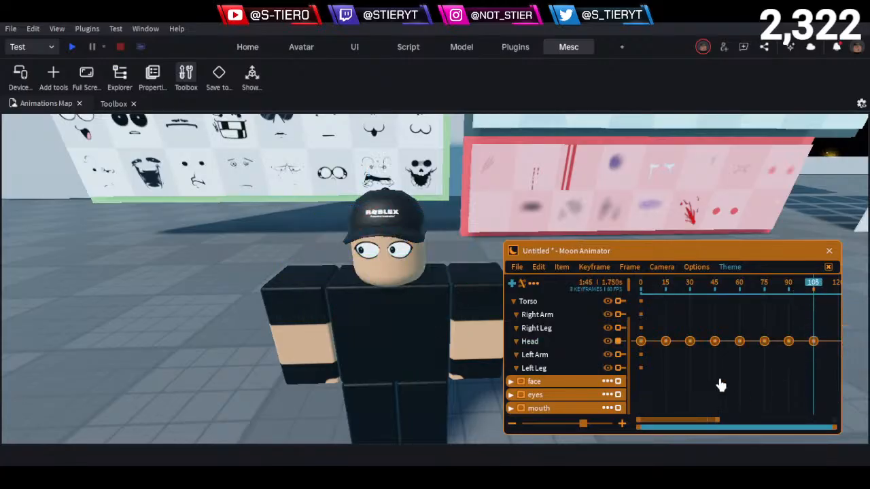
# - Shift the Head keyframes after frame 0 later so the second sits at about frame 30 and the third at frame 60
pyautogui.keyDown('ctrl'); pyautogui.scroll(-3, 704, 371); pyautogui.keyUp('ctrl')
pyautogui.keyDown('ctrl'); pyautogui.scroll(-1, 703, 370); pyautogui.keyUp('ctrl')
pyautogui.moveTo(682, 290); pyautogui.dragTo(654, 285)
pyautogui.moveTo(762, 352); pyautogui.dragTo(660, 333)
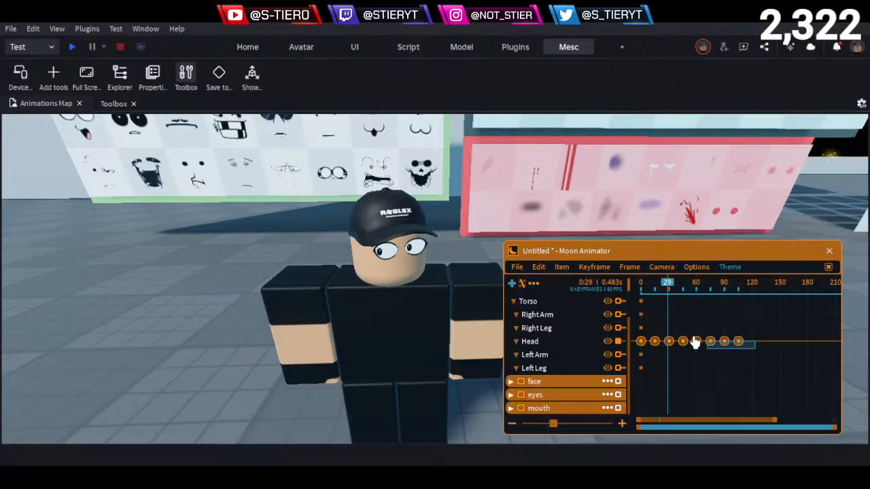
pyautogui.moveTo(754, 350); pyautogui.dragTo(649, 329)
pyautogui.moveTo(669, 361); pyautogui.dragTo(782, 329)
pyautogui.click(681, 364)
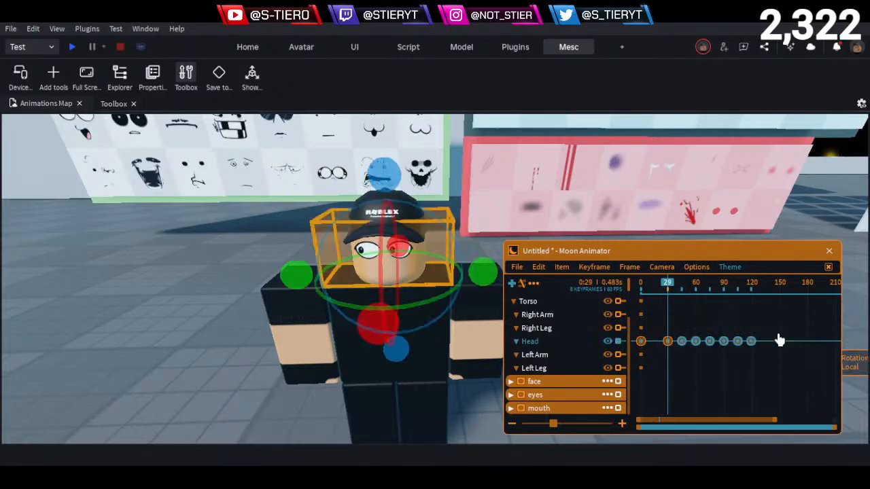
pyautogui.press('Right')
pyautogui.press('Right')
pyautogui.press('Right')
pyautogui.press('Right')
pyautogui.press('Right')
pyautogui.press('Right')
pyautogui.press('Right')
pyautogui.press('Right')
pyautogui.press('Right')
pyautogui.press('Right')
pyautogui.press('Right')
pyautogui.press('Right')
pyautogui.press('Right')
pyautogui.press('Right')
pyautogui.press('Right')
pyautogui.press('Right')
pyautogui.press('Right')
# - Shift the remaining Head keyframes later so the fourth sits at frame 90 and the fifth at frame 120
pyautogui.moveTo(726, 345); pyautogui.dragTo(814, 314)
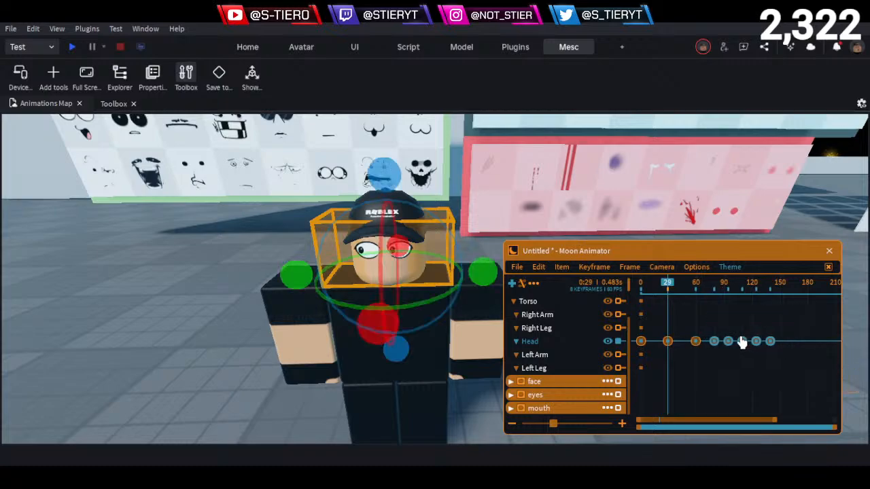
pyautogui.press('Right')
pyautogui.press('Right')
pyautogui.press('Right')
pyautogui.press('Right')
pyautogui.press('Right')
pyautogui.press('Right')
pyautogui.press('Right')
pyautogui.press('Right')
pyautogui.press('Right')
pyautogui.press('Right')
pyautogui.press('Right')
pyautogui.press('Right')
pyautogui.press('Right')
pyautogui.press('Right')
pyautogui.press('Right')
pyautogui.press('Right')
pyautogui.moveTo(733, 359); pyautogui.dragTo(795, 327)
pyautogui.press('Right')
pyautogui.press('Right')
pyautogui.press('Right')
pyautogui.press('Right')
pyautogui.press('Right')
pyautogui.press('Right')
pyautogui.press('Right')
pyautogui.press('Right')
pyautogui.press('Right')
pyautogui.press('Right')
pyautogui.press('Right')
pyautogui.press('Right')
pyautogui.press('Right')
pyautogui.press('Right')
pyautogui.press('Right')
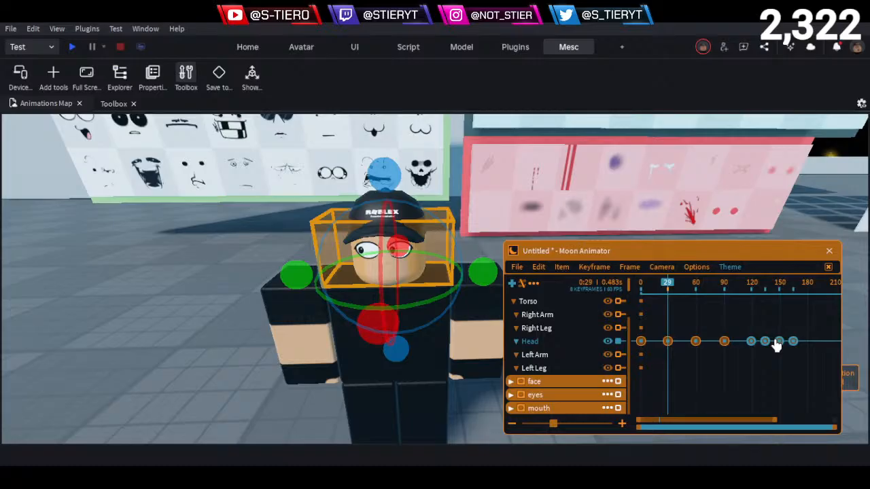
# - Shift the last three Head keyframes later, placing the sixth at frame 150 and the seventh at frame 180
pyautogui.moveTo(758, 353); pyautogui.dragTo(817, 313)
pyautogui.press('Right')
pyautogui.press('Right')
pyautogui.press('Right')
pyautogui.press('Right')
pyautogui.press('Right')
pyautogui.press('Right')
pyautogui.press('Right')
pyautogui.press('Right')
pyautogui.press('Right')
pyautogui.press('Right')
pyautogui.press('Right')
pyautogui.press('Right')
pyautogui.press('Right')
pyautogui.press('Right')
pyautogui.press('Right')
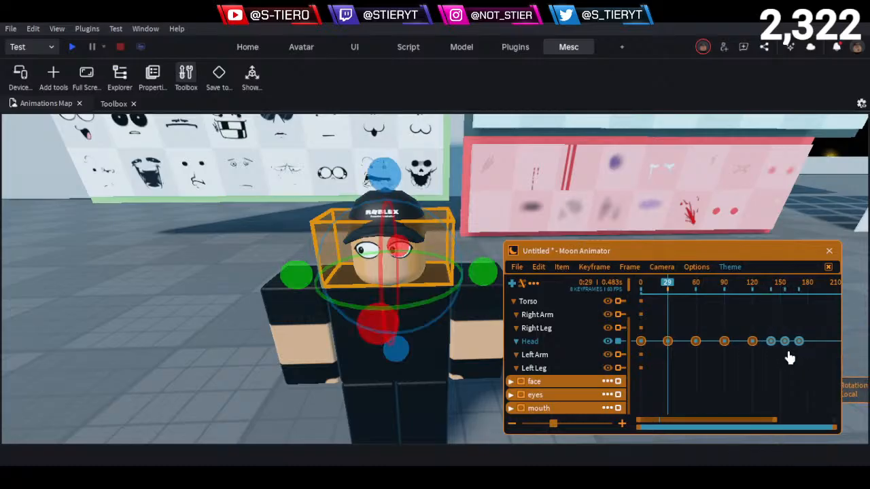
pyautogui.click(772, 390)
pyautogui.scroll(-3, 771, 377)
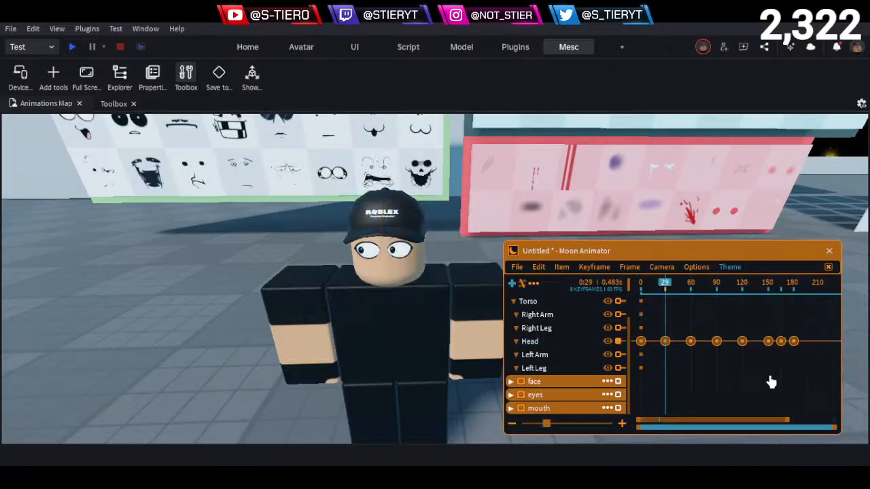
pyautogui.moveTo(745, 360); pyautogui.dragTo(768, 329)
pyautogui.press('Right')
pyautogui.press('Right')
pyautogui.press('Right')
pyautogui.press('Right')
pyautogui.press('Right')
pyautogui.press('Right')
pyautogui.press('Right')
pyautogui.press('Right')
pyautogui.press('Right')
pyautogui.press('Right')
pyautogui.press('Right')
pyautogui.press('Right')
pyautogui.press('Right')
pyautogui.press('Right')
pyautogui.press('Right')
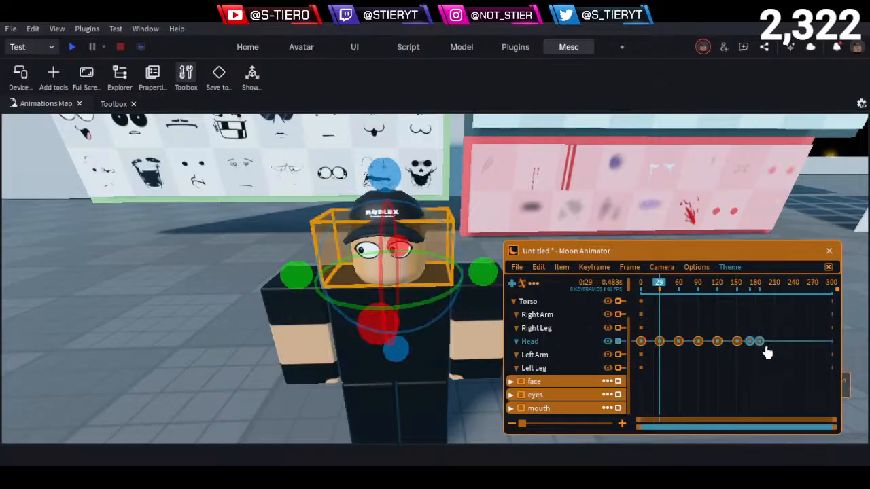
# - Move the last Head keyframe to frame 210, and return the playhead to frame 0
pyautogui.scroll(2, 765, 359)
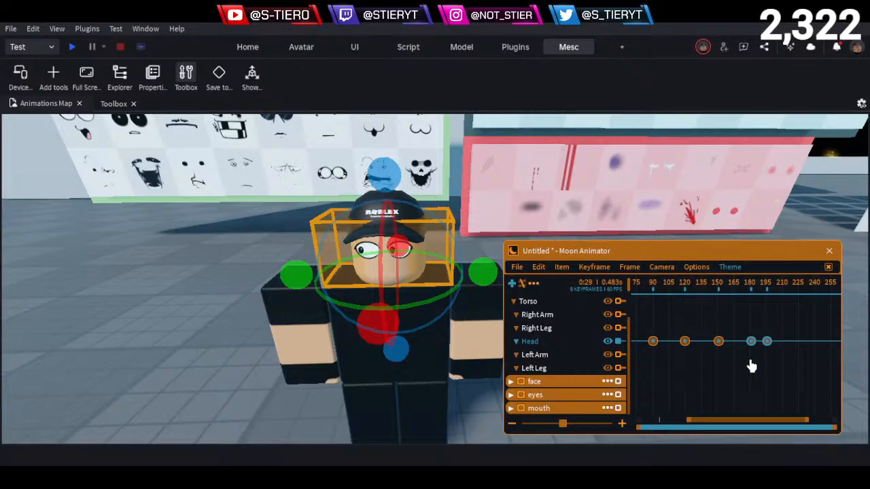
pyautogui.moveTo(763, 340); pyautogui.dragTo(776, 341)
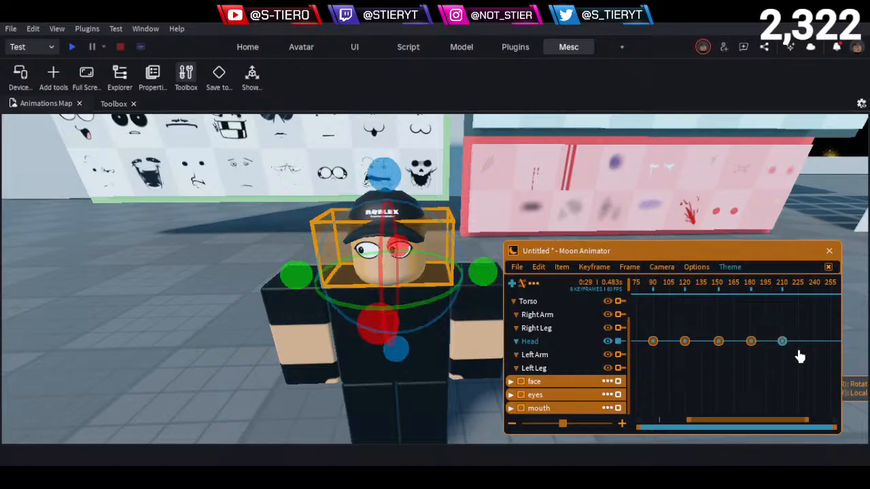
pyautogui.click(782, 384)
pyautogui.moveTo(735, 288); pyautogui.dragTo(527, 299)
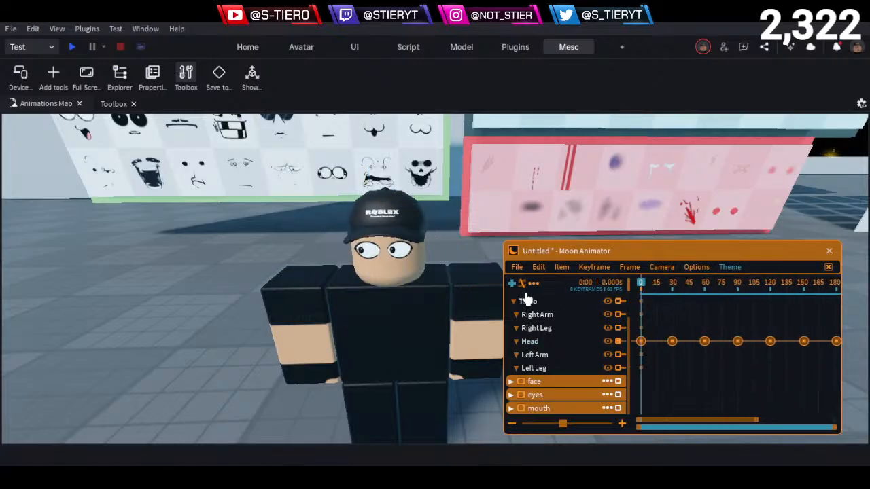
# - Preview the head turns and move the Head keyframe at frame 60 earlier to frame 45
pyautogui.press('space')
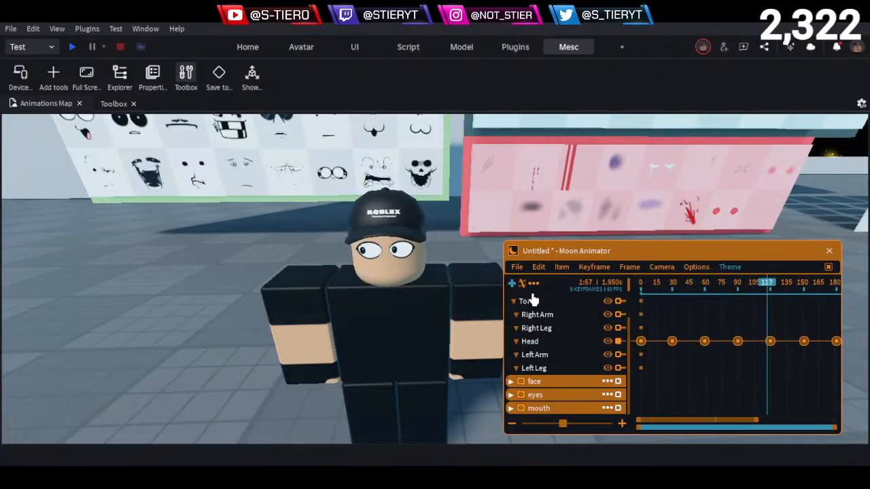
pyautogui.click(658, 287)
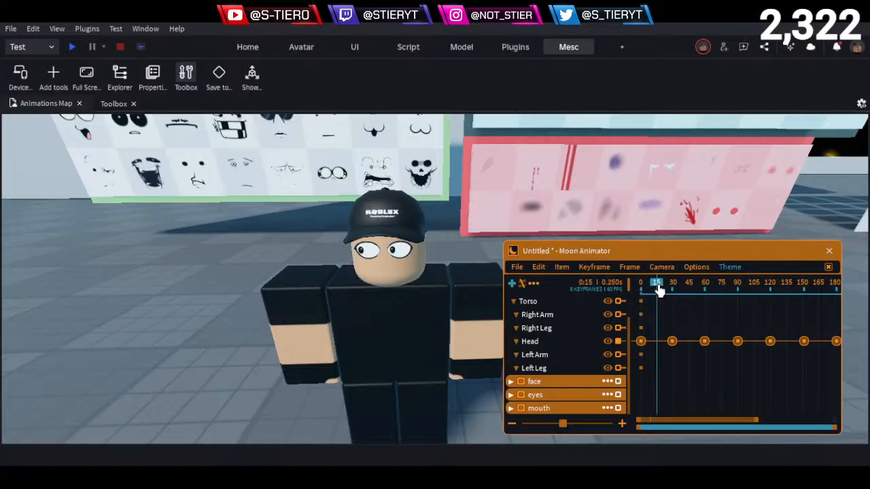
pyautogui.moveTo(657, 287); pyautogui.dragTo(683, 302)
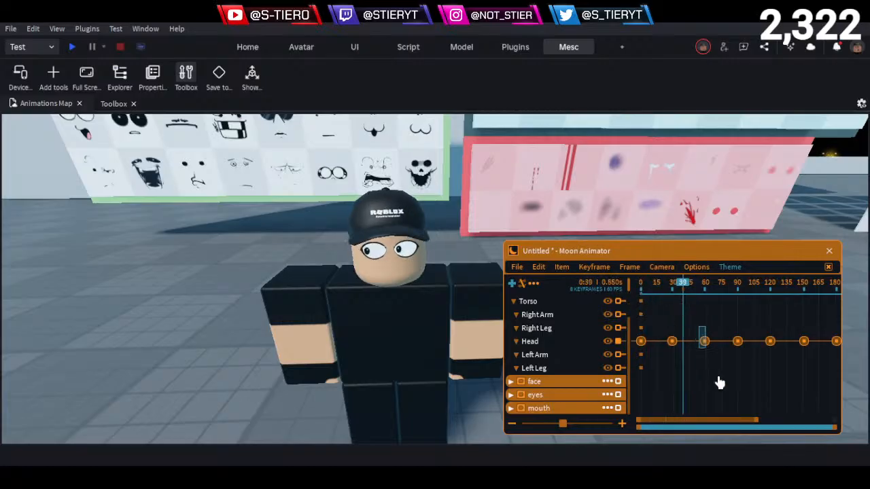
pyautogui.moveTo(719, 382); pyautogui.dragTo(717, 378)
pyautogui.hotkey('shift', 'Left')
pyautogui.hotkey('shift', 'Left')
pyautogui.hotkey('shift', 'Left')
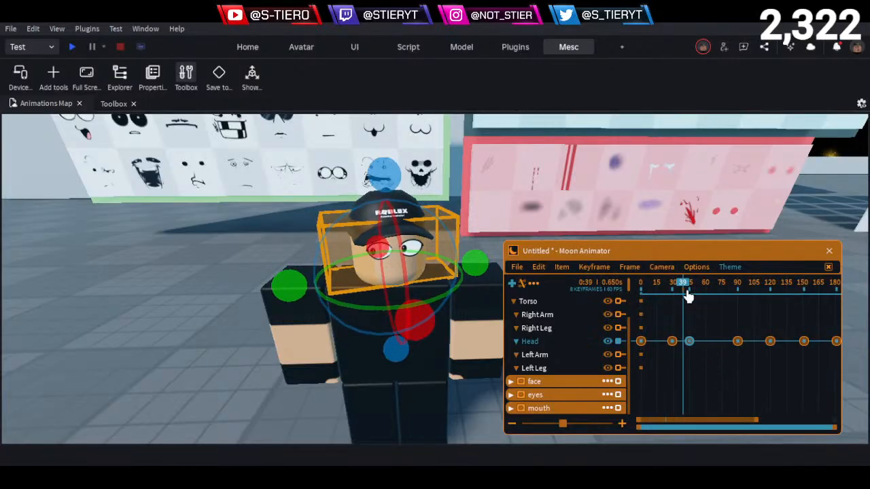
# - Play back the first head turn to check the timing between frames 0 and 90
pyautogui.moveTo(685, 290); pyautogui.dragTo(646, 320)
pyautogui.press('space')
pyautogui.press('space')
pyautogui.click(683, 358)
pyautogui.press('space')
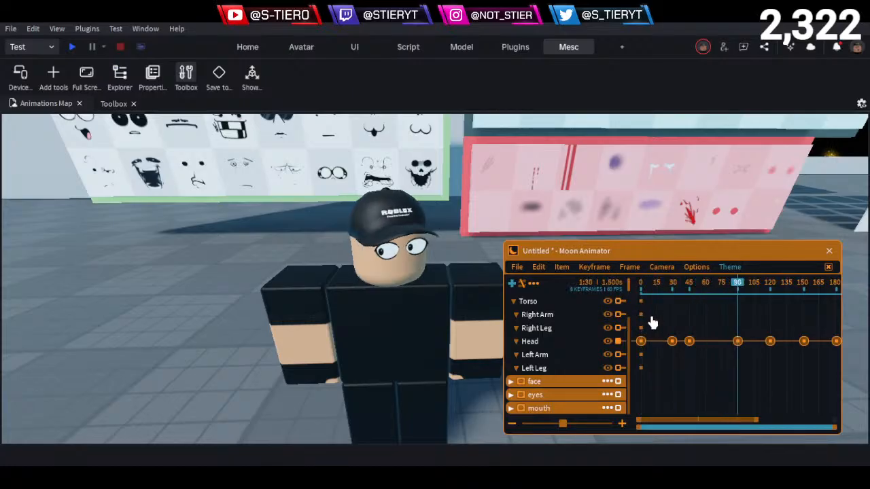
pyautogui.moveTo(689, 294); pyautogui.dragTo(691, 303)
pyautogui.press('space')
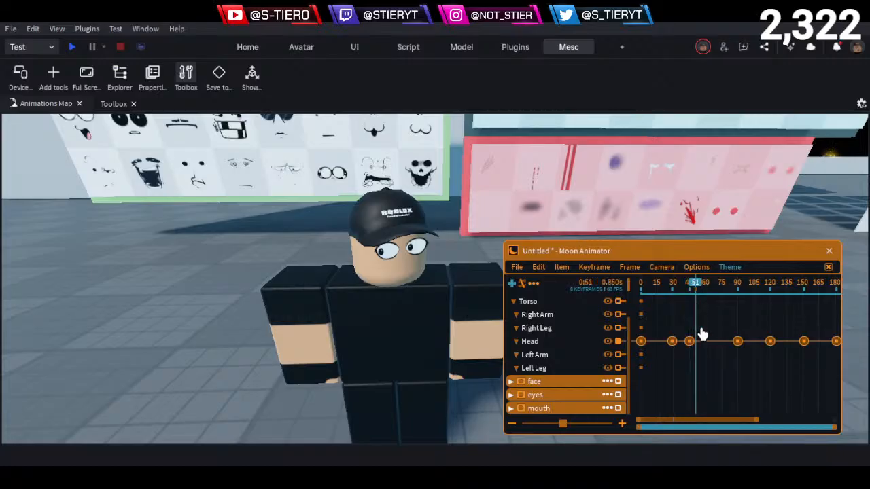
# - Move the Head keyframe at frame 120 earlier to about frame 105
pyautogui.moveTo(754, 322); pyautogui.dragTo(782, 363)
pyautogui.press('Left')
pyautogui.press('Left')
pyautogui.press('Left')
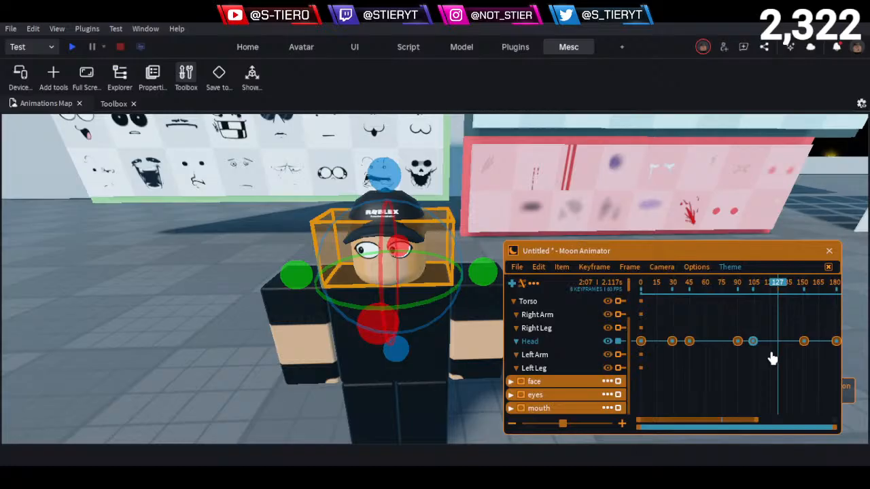
# - Try shifting the two Head keyframes at about frames 90 and 105 earlier to frames 75 and 90, and preview the motion
pyautogui.press('Left')
pyautogui.press('Left')
pyautogui.press('Left')
pyautogui.press('Left')
pyautogui.press('Left')
pyautogui.press('Left')
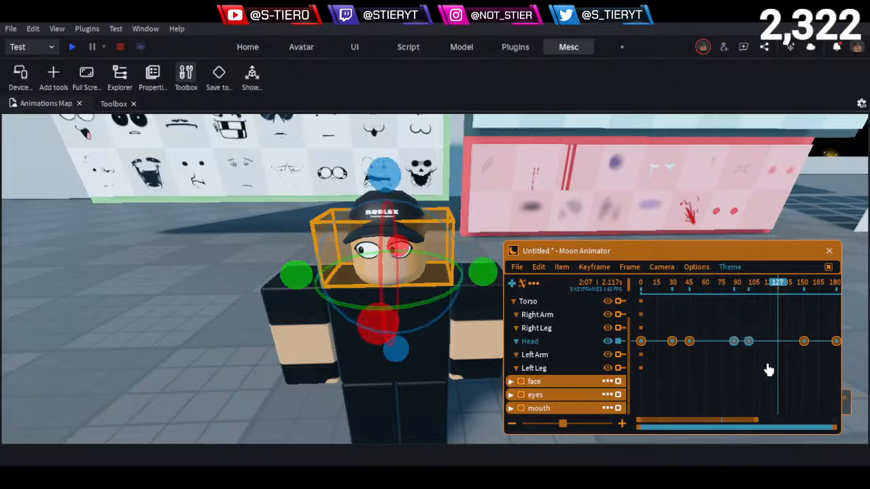
pyautogui.click(675, 282)
pyautogui.press('space')
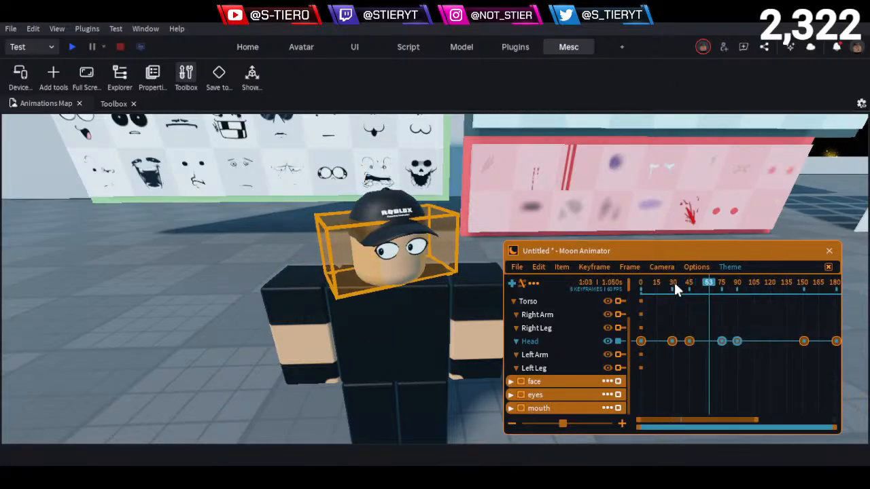
# - Shift the two selected Head keyframes back to frames 90 and 105
pyautogui.press('space')
pyautogui.press('Right')
pyautogui.press('Right')
pyautogui.press('Right')
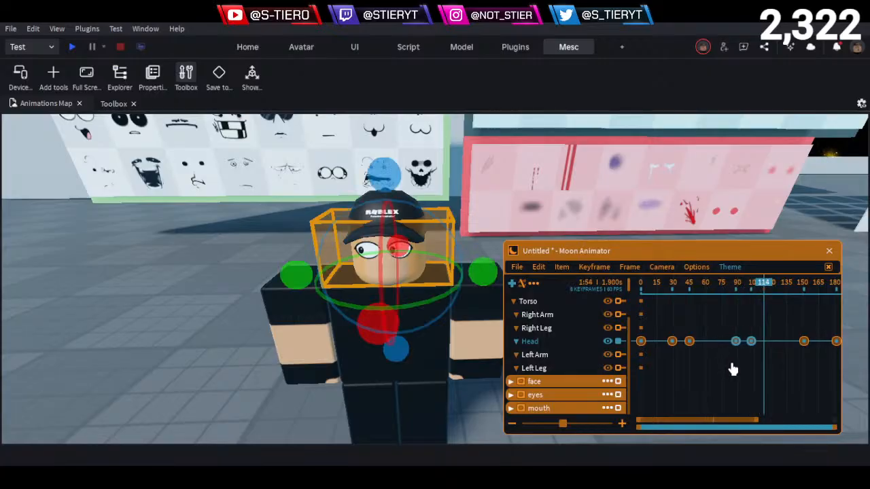
pyautogui.moveTo(730, 420); pyautogui.dragTo(742, 420)
pyautogui.moveTo(756, 371); pyautogui.dragTo(735, 310)
pyautogui.click(748, 383)
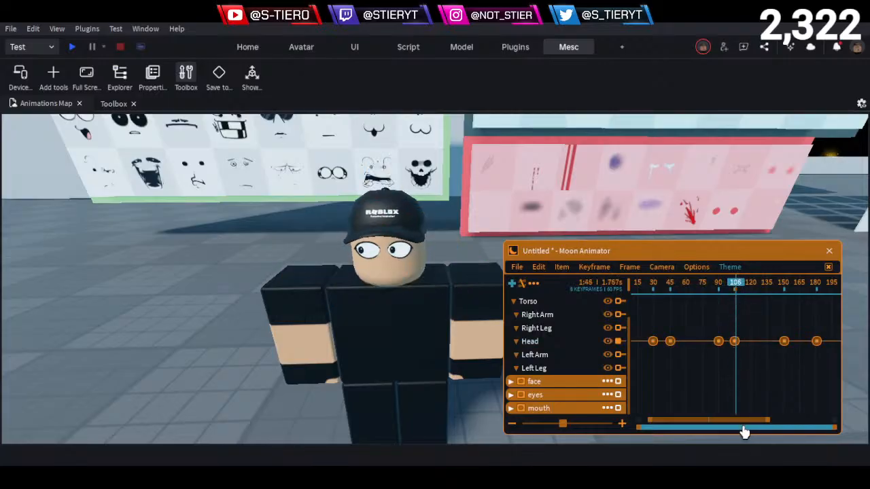
# - Move the Head keyframe at frame 180 earlier to frame 165
pyautogui.moveTo(745, 421); pyautogui.dragTo(765, 419)
pyautogui.click(731, 292)
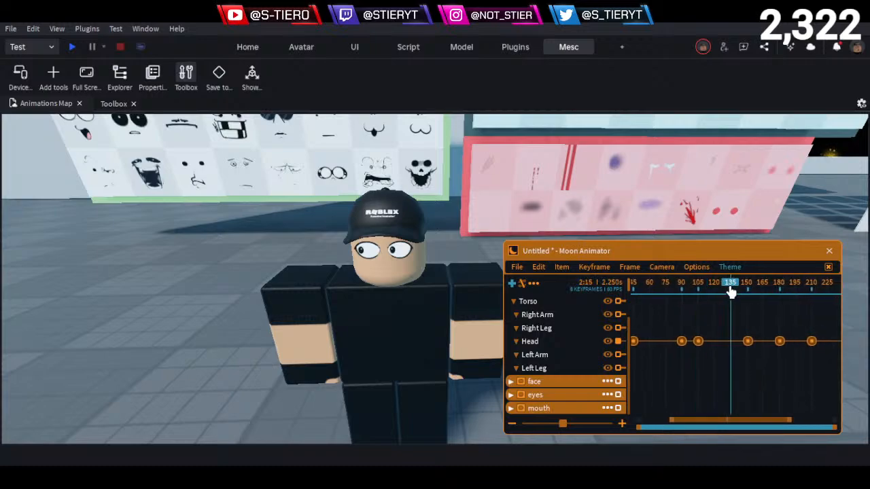
pyautogui.moveTo(731, 292); pyautogui.dragTo(773, 318)
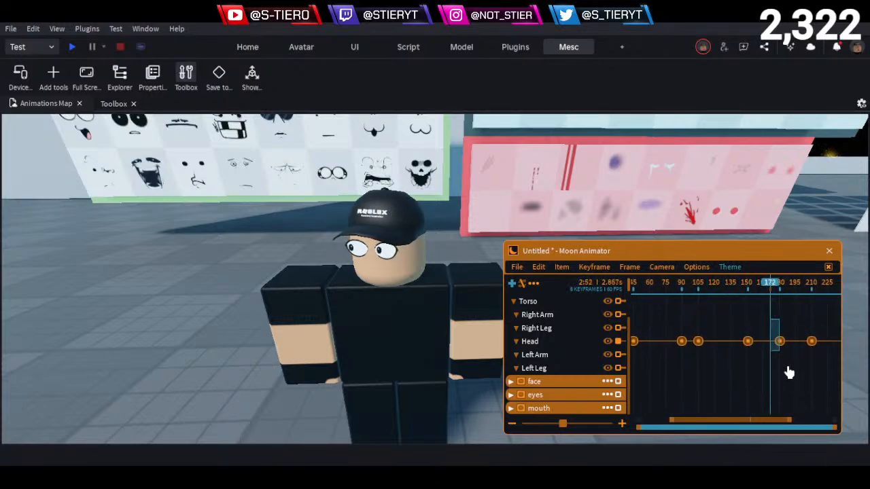
pyautogui.click(780, 341)
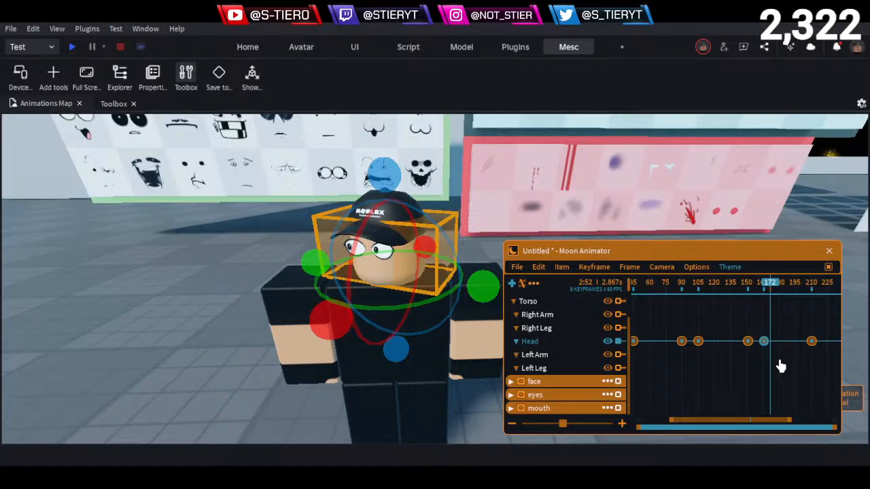
pyautogui.click(762, 293)
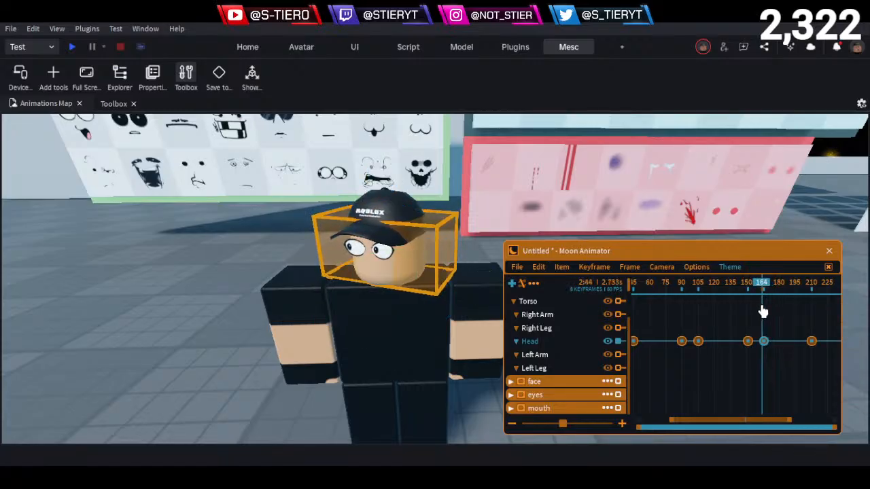
pyautogui.moveTo(763, 311); pyautogui.dragTo(771, 326)
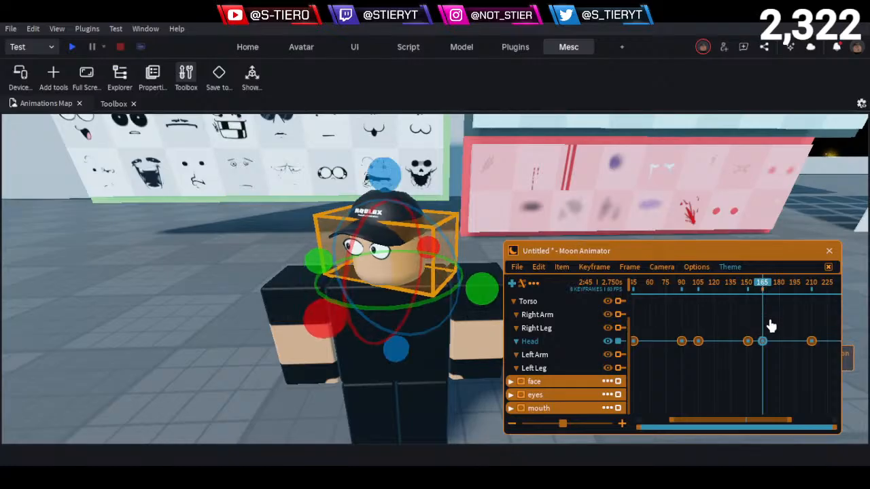
pyautogui.click(780, 354)
# - Play the head animation from frame 0 and check the pose at frame 210
pyautogui.moveTo(763, 295); pyautogui.dragTo(547, 331)
pyautogui.press('space')
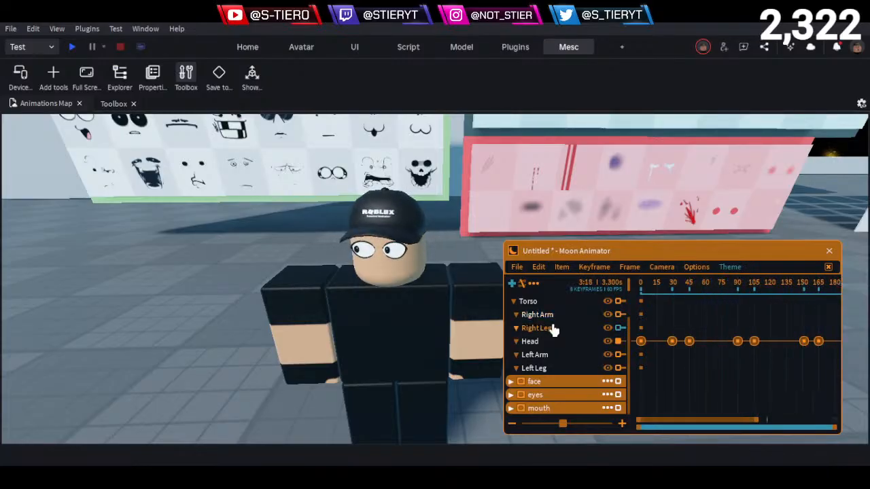
pyautogui.moveTo(777, 289); pyautogui.dragTo(735, 337)
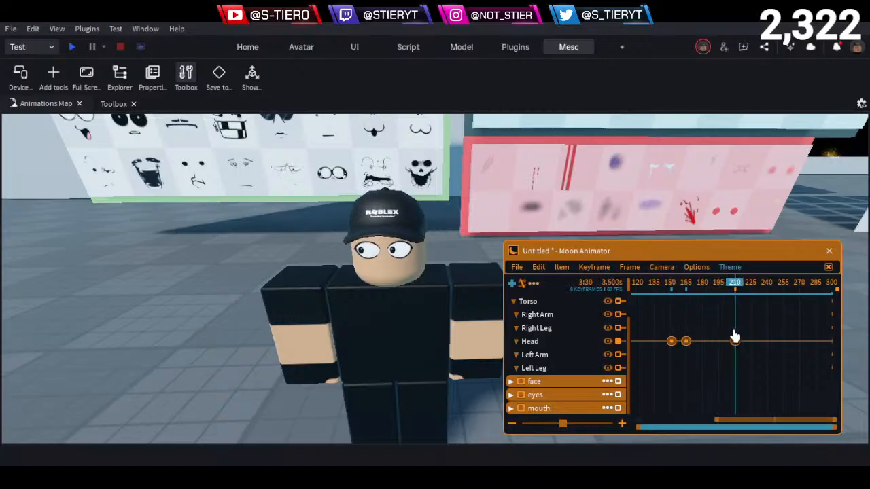
# - Delete the Head keyframe at frame 210 and paste the copied Head keyframe in its place
pyautogui.moveTo(717, 290); pyautogui.dragTo(682, 364)
pyautogui.moveTo(699, 292); pyautogui.dragTo(723, 299)
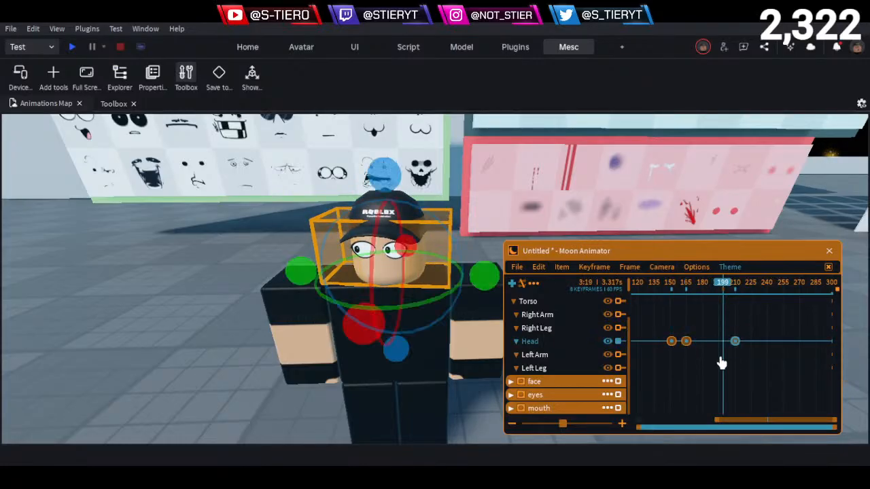
pyautogui.press('Delete')
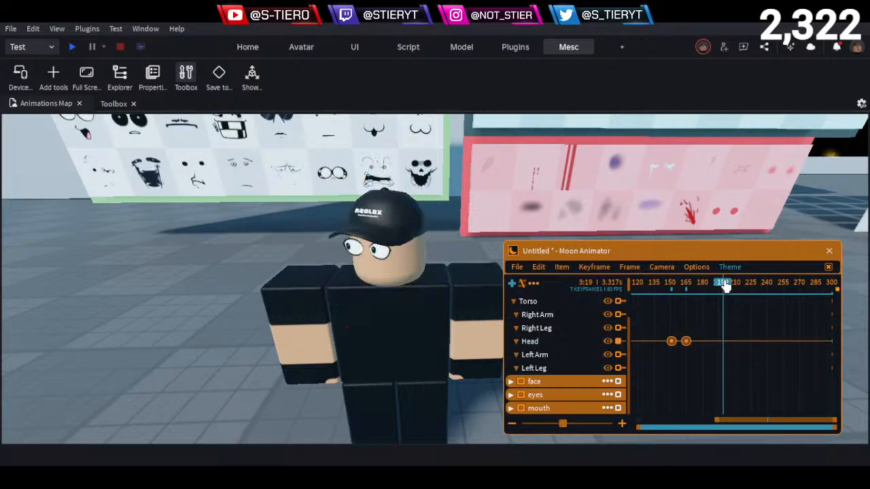
pyautogui.moveTo(725, 284); pyautogui.dragTo(736, 301)
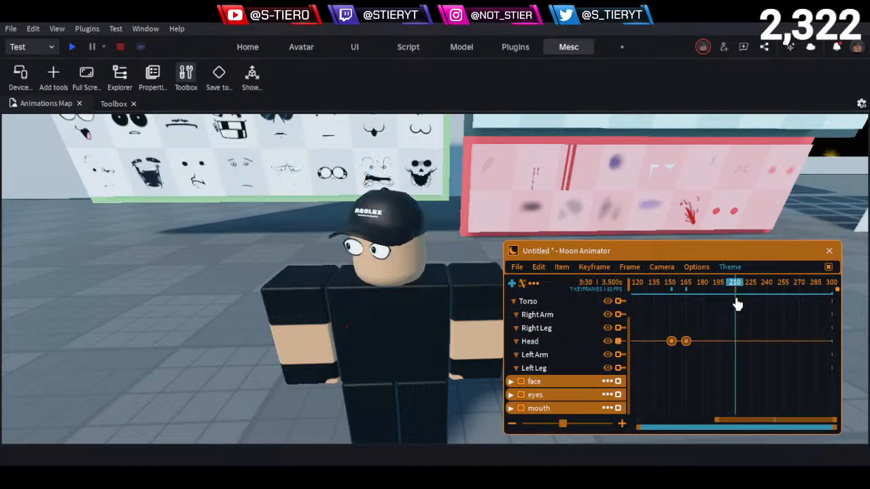
pyautogui.hotkey('ctrl', 'v')
pyautogui.click(741, 331)
pyautogui.moveTo(749, 422); pyautogui.dragTo(738, 421)
# - Copy the Head keyframe at frame 150 and paste it at frame 226
pyautogui.click(683, 285)
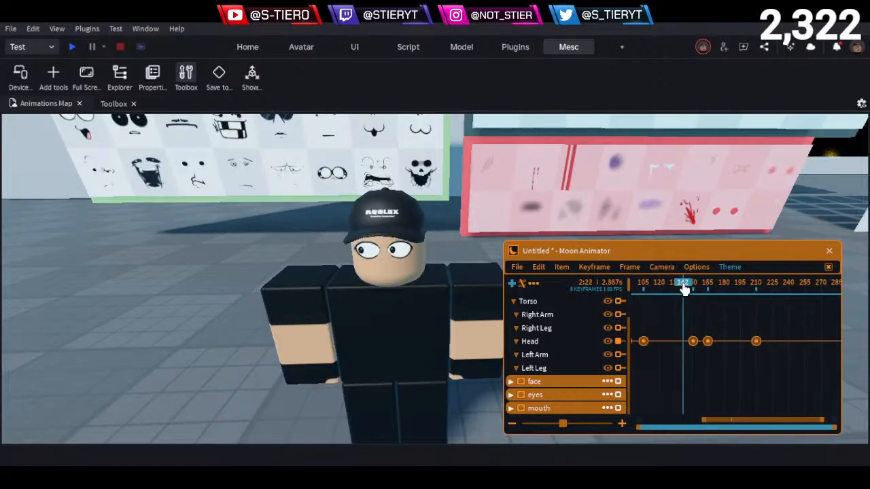
pyautogui.click(692, 342)
pyautogui.moveTo(761, 287); pyautogui.dragTo(776, 310)
pyautogui.click(773, 341)
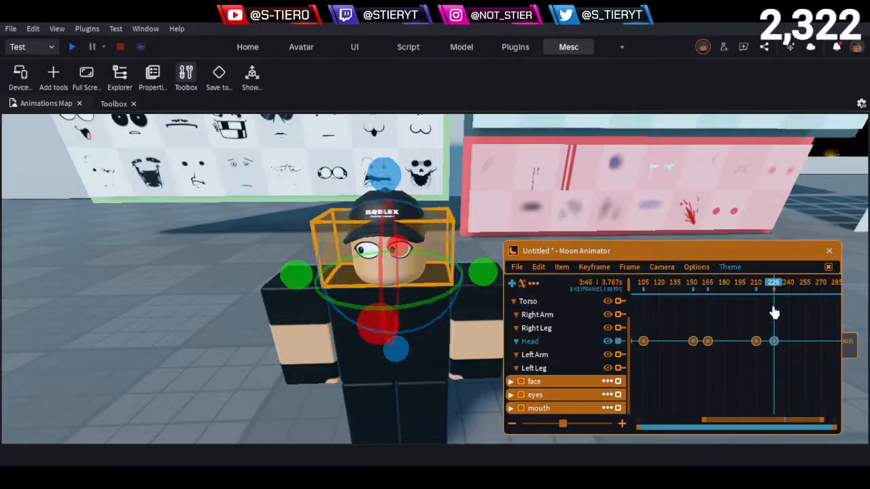
pyautogui.click(758, 286)
pyautogui.moveTo(740, 289); pyautogui.dragTo(774, 293)
pyautogui.click(731, 337)
# - Play the complete head-turn animation from frame 0 to review all keyframes
pyautogui.scroll(-5, 715, 314)
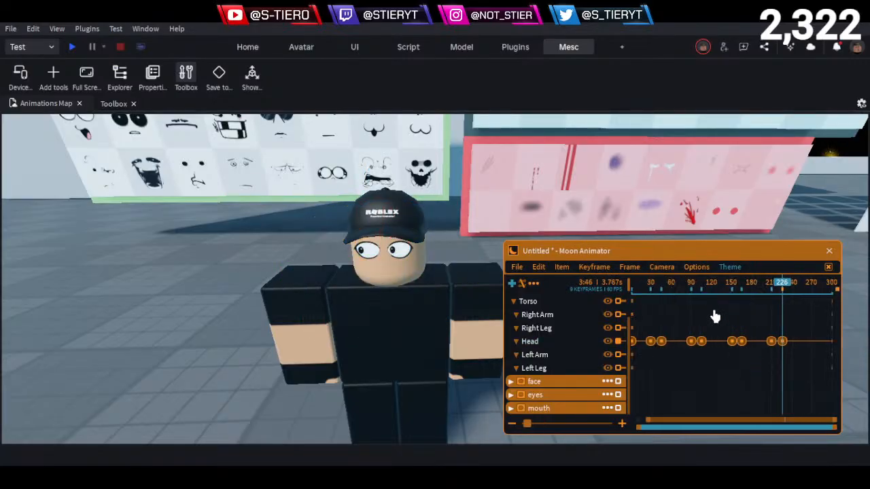
pyautogui.moveTo(712, 286); pyautogui.dragTo(571, 303)
pyautogui.press('space')
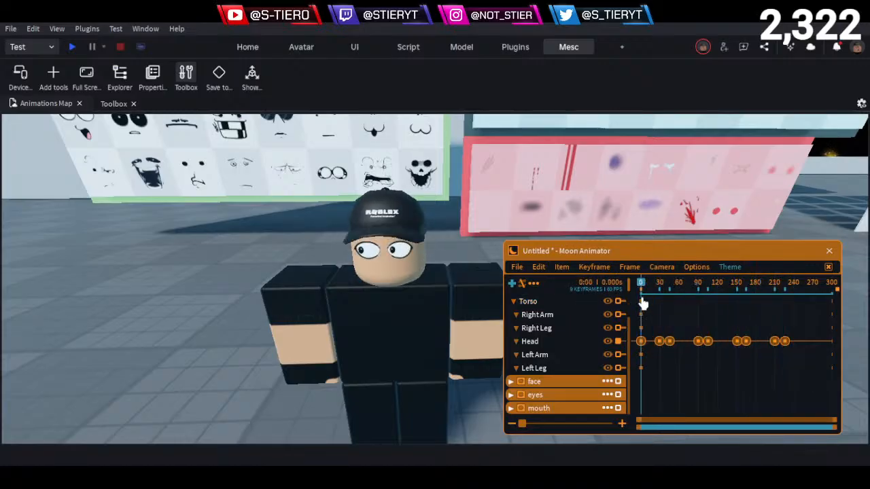
# - Collapse the face live rig's body-part tracks in the timeline
pyautogui.scroll(1, 693, 381)
pyautogui.scroll(-1, 698, 377)
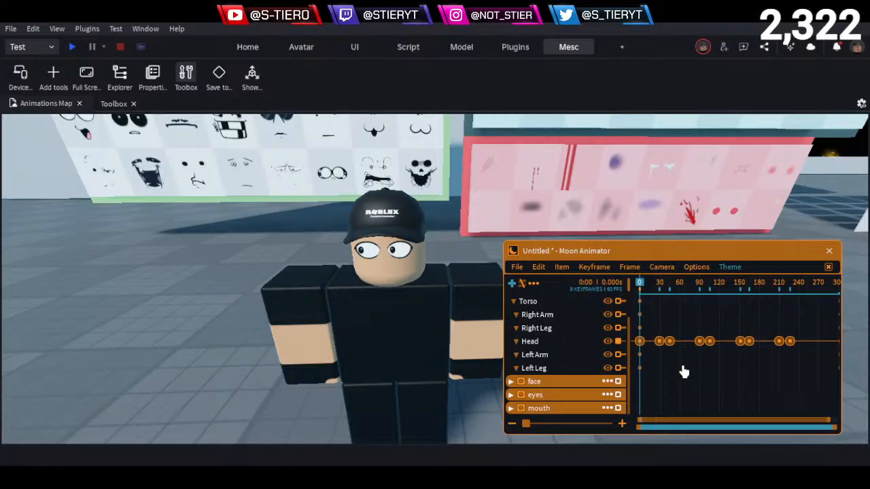
pyautogui.scroll(2, 680, 367)
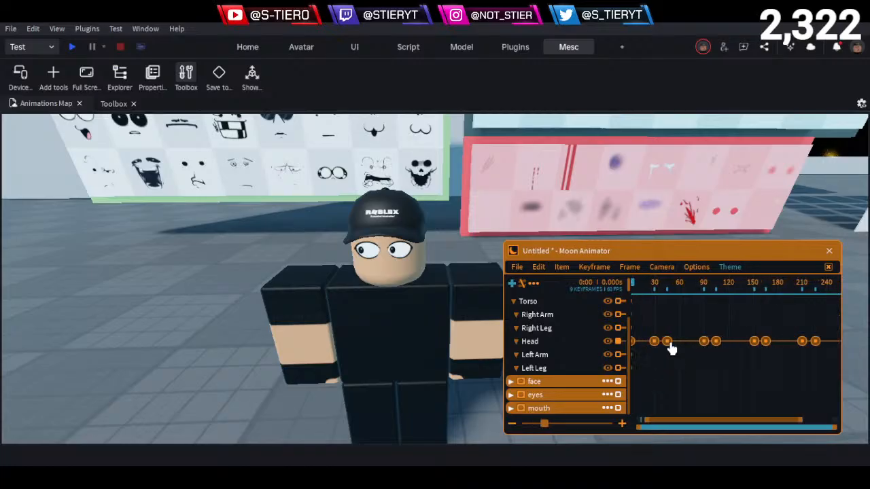
pyautogui.moveTo(728, 427); pyautogui.dragTo(656, 435)
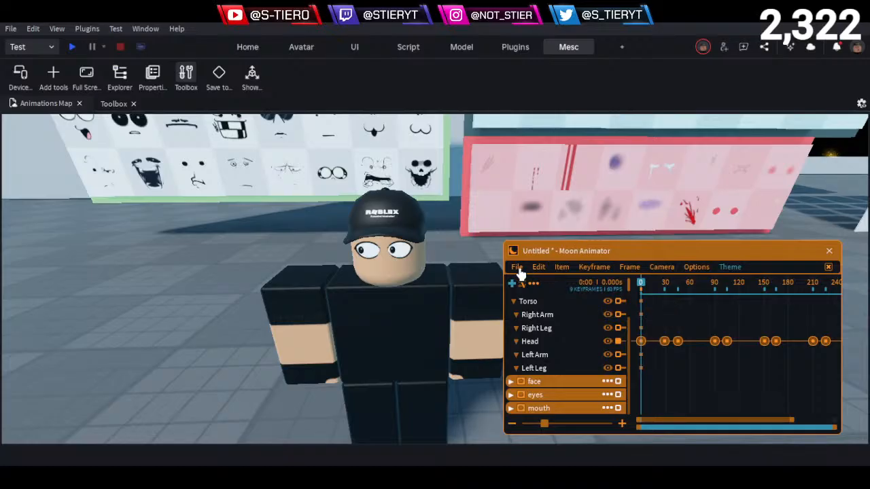
pyautogui.scroll(1, 521, 309)
pyautogui.click(514, 302)
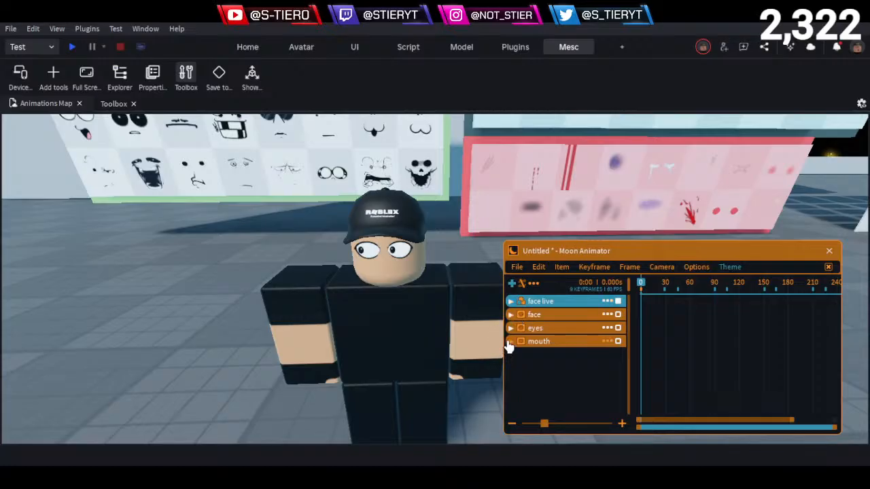
# - Survey the wall of mouth decals beyond the face boards for expressions suited to the live face
pyautogui.moveTo(422, 321); pyautogui.dragTo(422, 320, button='right')
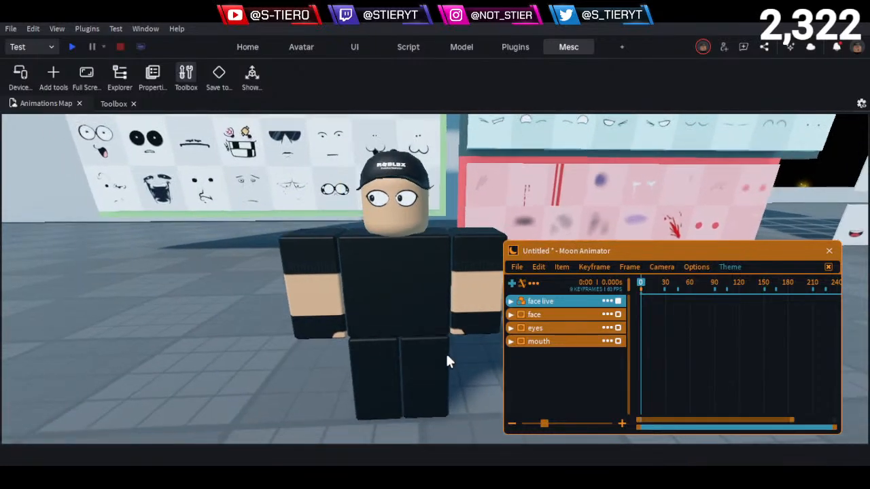
pyautogui.moveTo(445, 351); pyautogui.dragTo(442, 347, button='right')
pyautogui.moveTo(443, 350); pyautogui.dragTo(444, 351, button='middle')
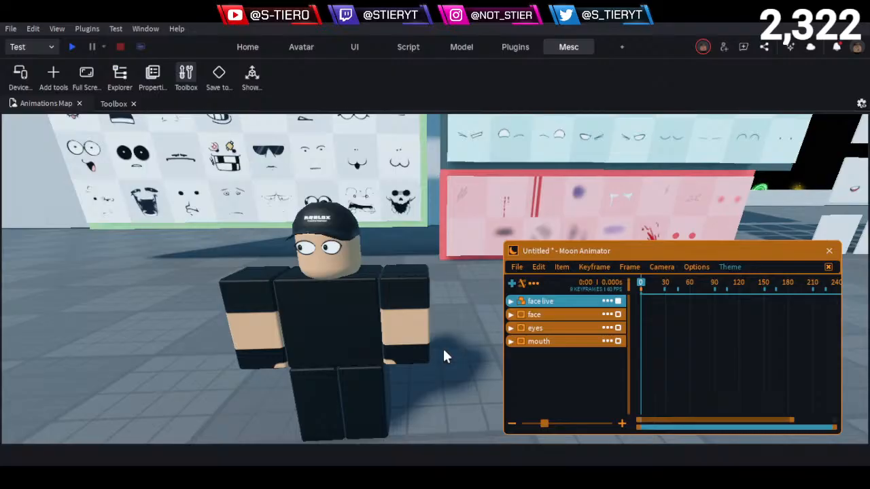
pyautogui.press('d')
pyautogui.press('e')
pyautogui.press('d')
pyautogui.moveTo(399, 335); pyautogui.dragTo(399, 335, button='right')
pyautogui.press('d')
pyautogui.press('e')
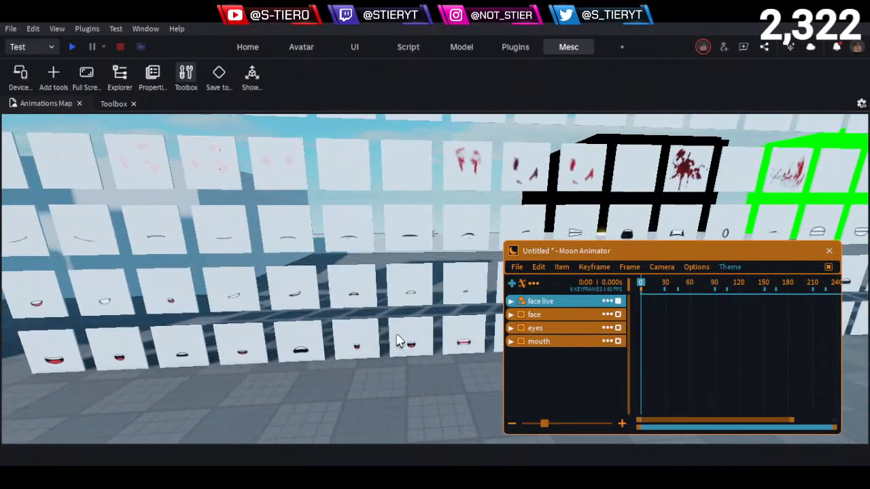
pyautogui.press('w')
pyautogui.press('e')
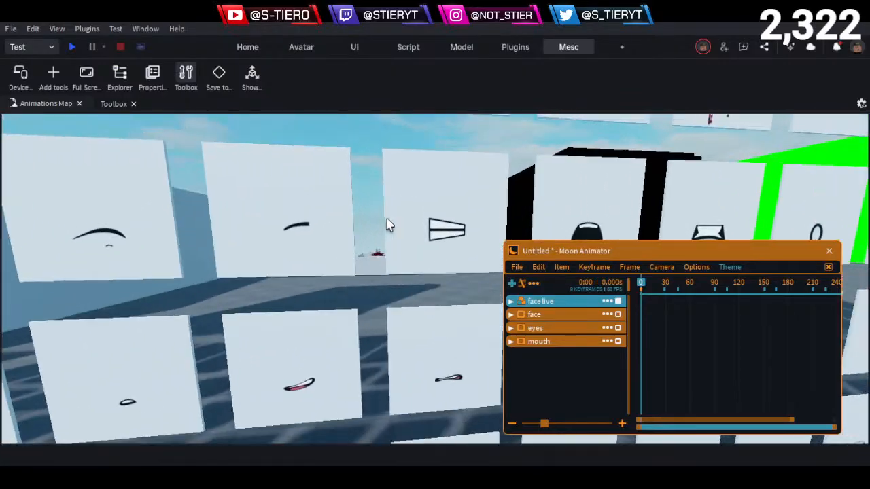
pyautogui.press('s')
# - Examine the black open mouth and the bared-teeth mouth decals up close
pyautogui.press('s')
pyautogui.press('d')
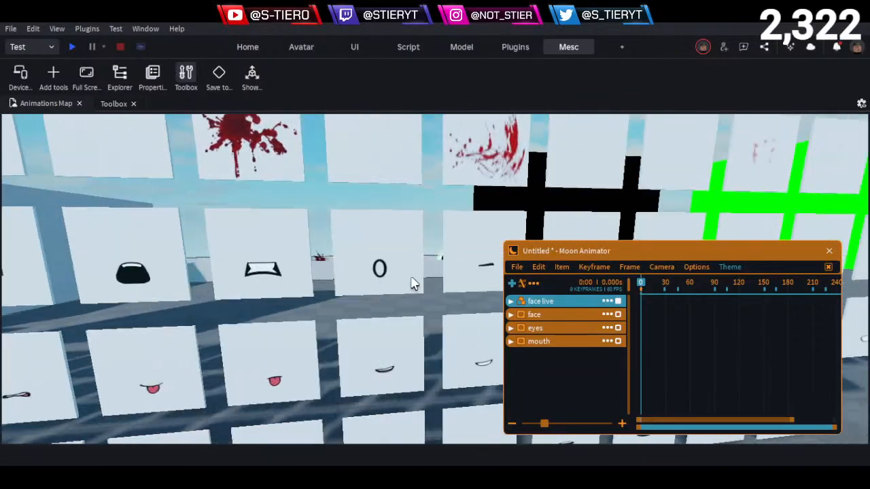
pyautogui.press('a')
pyautogui.press('s')
pyautogui.press('w')
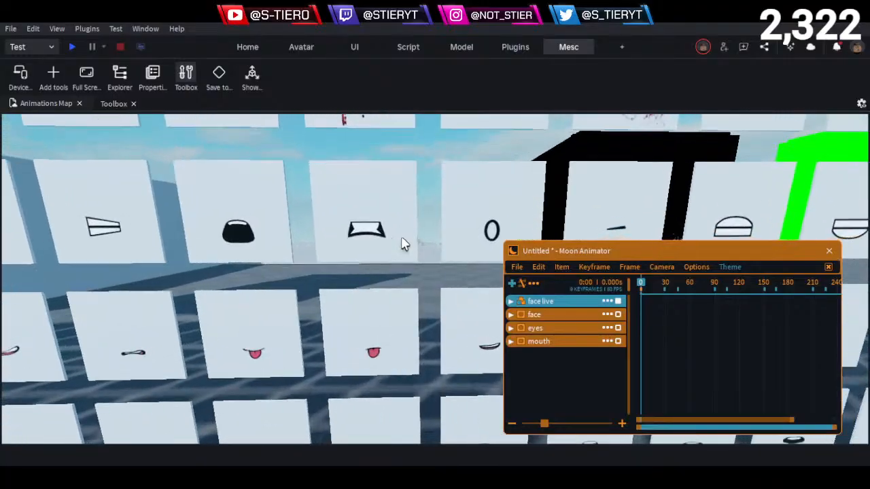
pyautogui.press('a')
pyautogui.press('s')
pyautogui.press('d')
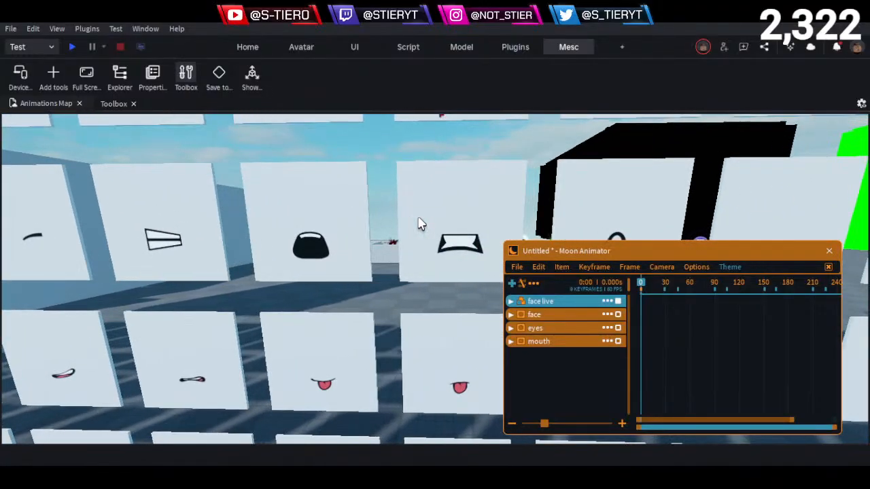
pyautogui.press('w')
pyautogui.press('e')
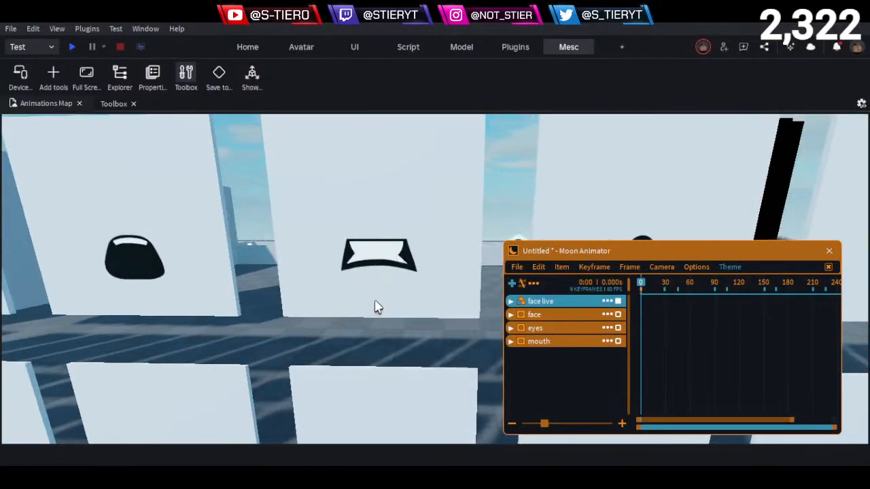
pyautogui.press('e')
pyautogui.moveTo(352, 290); pyautogui.dragTo(352, 289, button='right')
pyautogui.press('a')
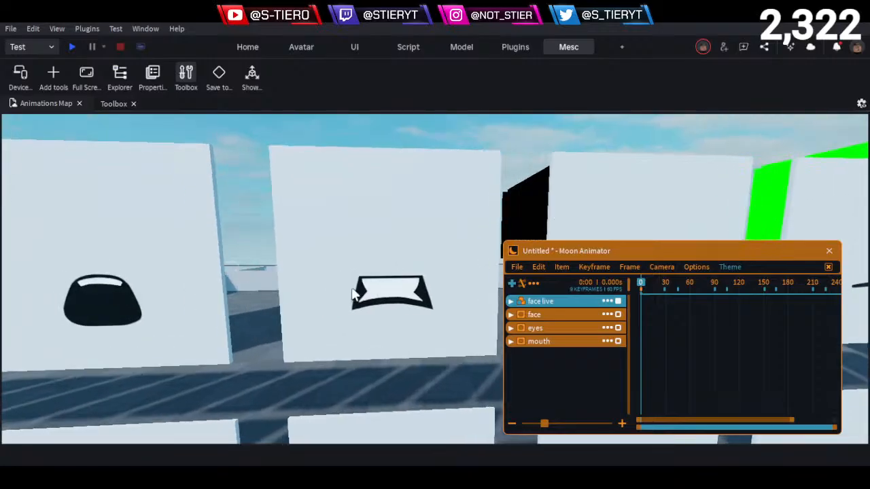
pyautogui.press('s')
pyautogui.press('d')
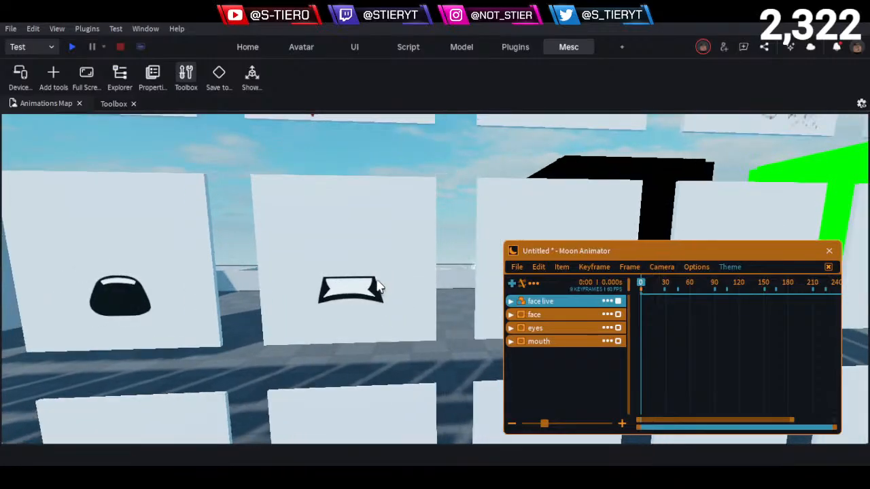
# - Examine the slanted smirk mouth decals in the row below the open mouths
pyautogui.press('q')
pyautogui.press('q')
pyautogui.press('d')
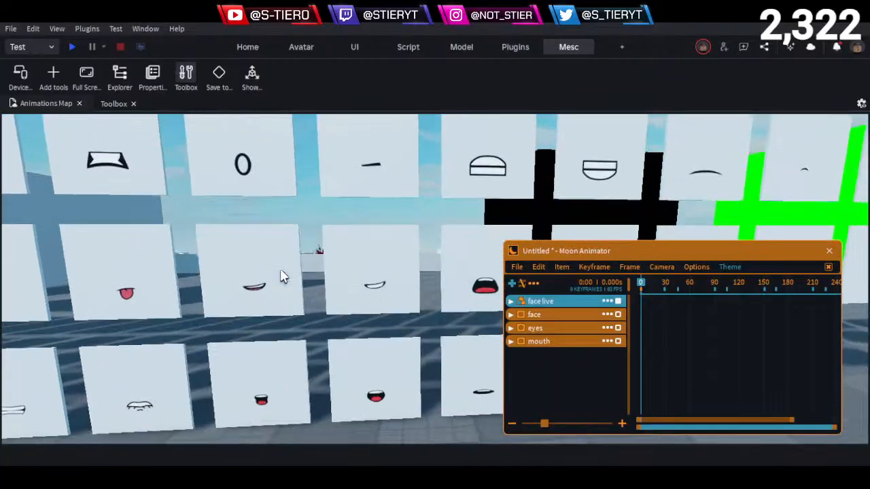
pyautogui.press('w')
pyautogui.press('e')
pyautogui.press('a')
pyautogui.press('s')
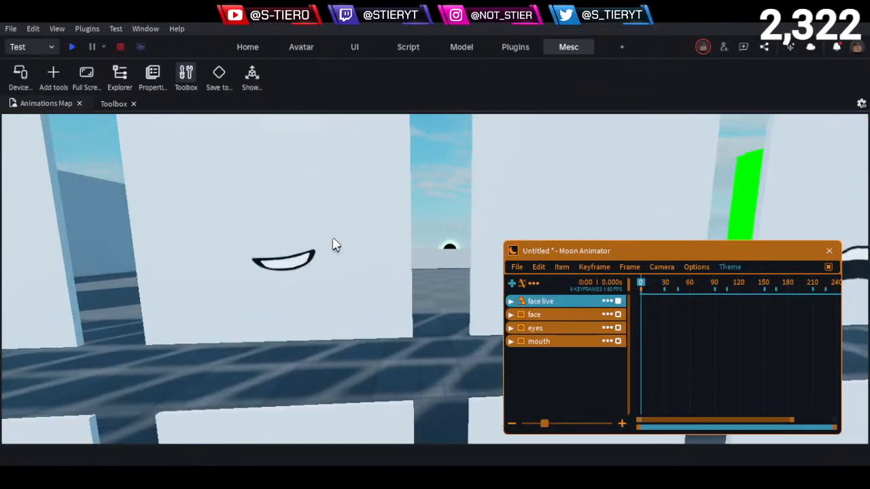
pyautogui.press('a')
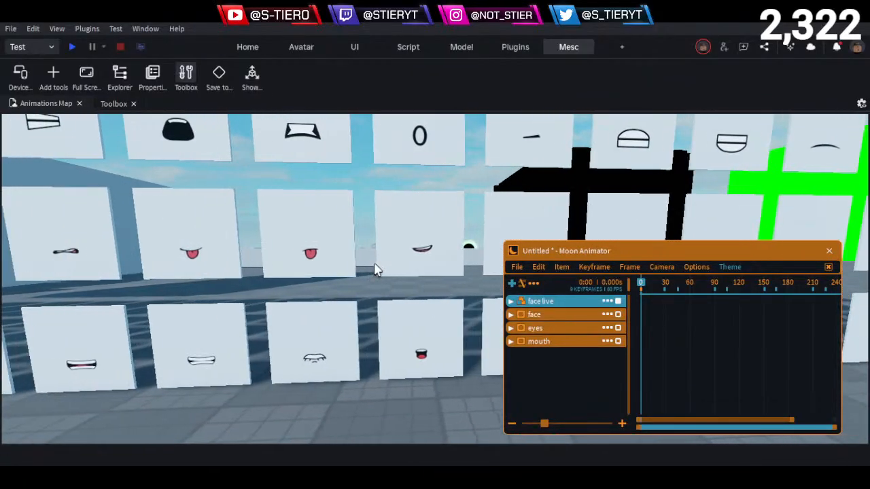
# - Examine the bottom-row mouth decals, from the toothy grins to the small open and wavy mouths at the row's end
pyautogui.moveTo(375, 264)
pyautogui.mouseDown(button='right')
pyautogui.moveTo(367, 278)
pyautogui.moveTo(373, 273)
pyautogui.mouseUp(button='right')
pyautogui.press('w')
pyautogui.press('w')
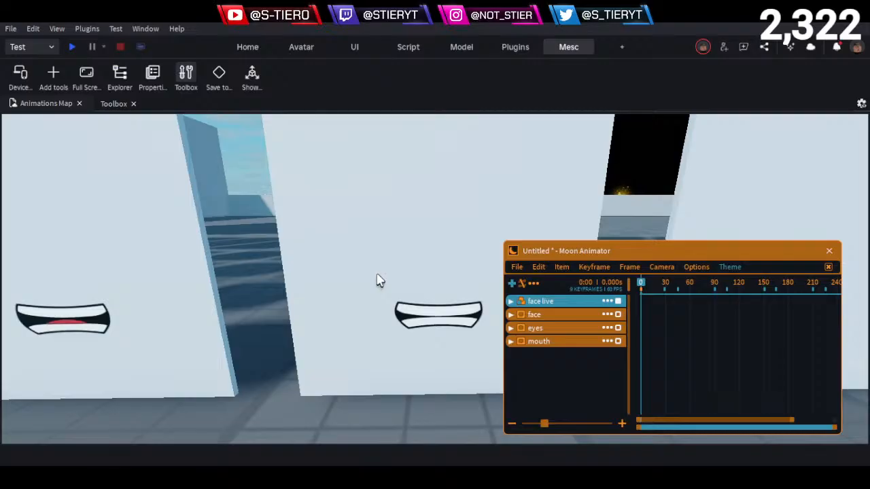
pyautogui.press('s')
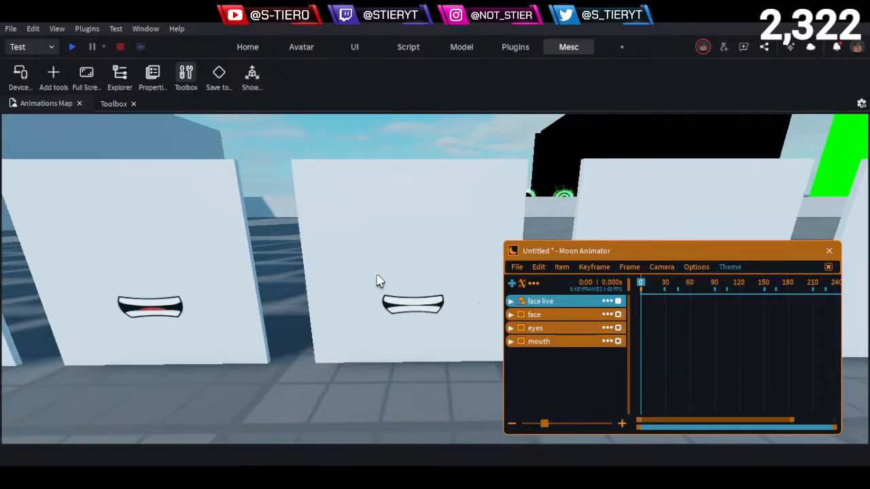
pyautogui.press('d')
pyautogui.moveTo(378, 276); pyautogui.dragTo(380, 266, button='right')
pyautogui.press('w')
pyautogui.press('w')
pyautogui.press('w')
pyautogui.press('q')
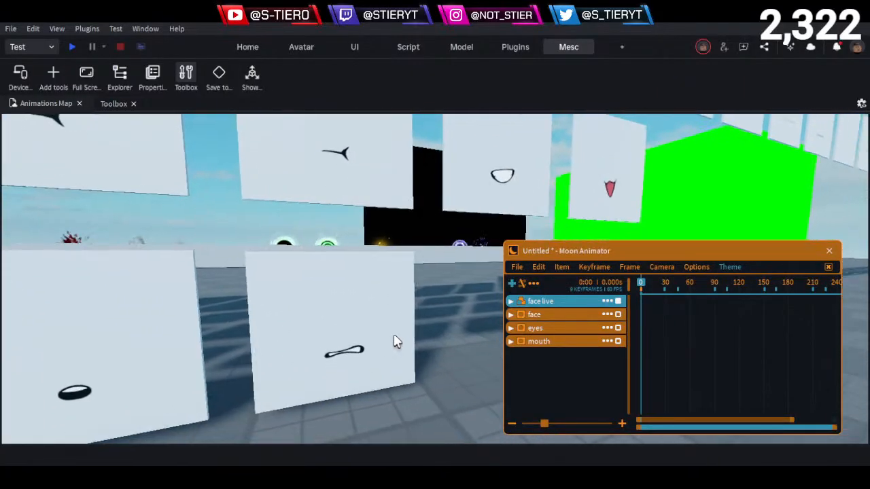
pyautogui.moveTo(396, 341); pyautogui.dragTo(401, 318, button='right')
pyautogui.press('q')
pyautogui.press('e')
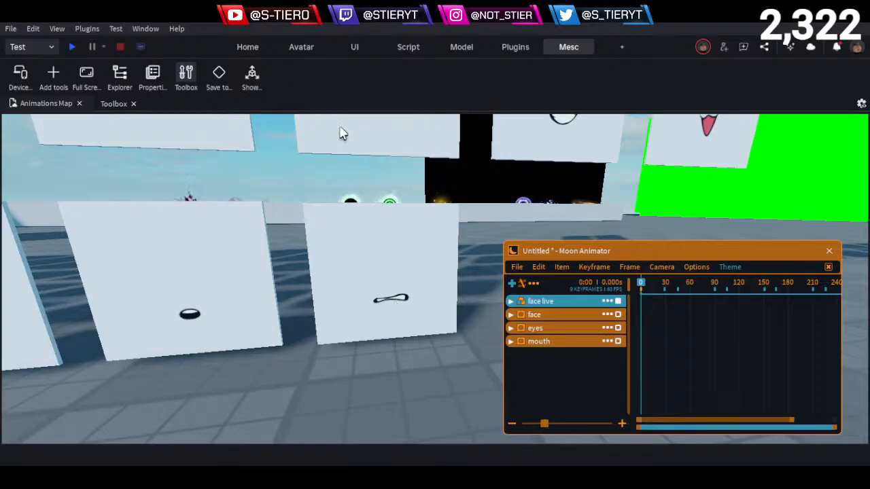
# - Show the Explorer and Properties windows beside the viewport
pyautogui.click(130, 75)
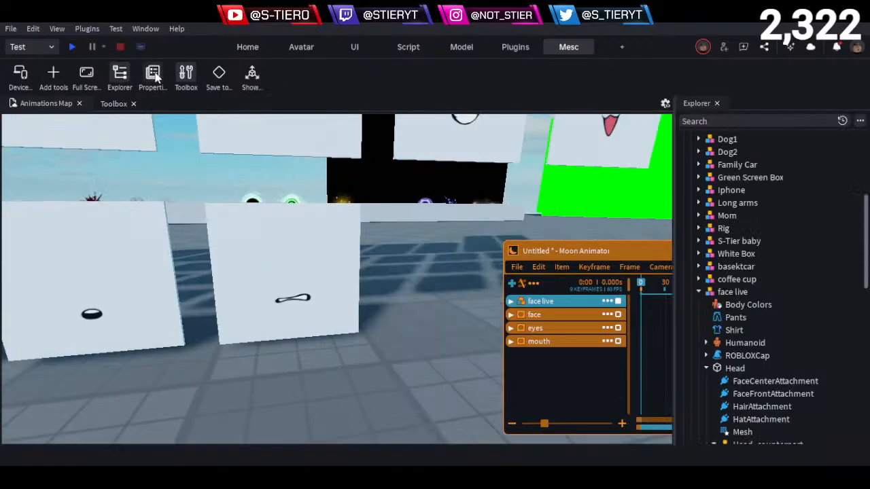
pyautogui.click(152, 74)
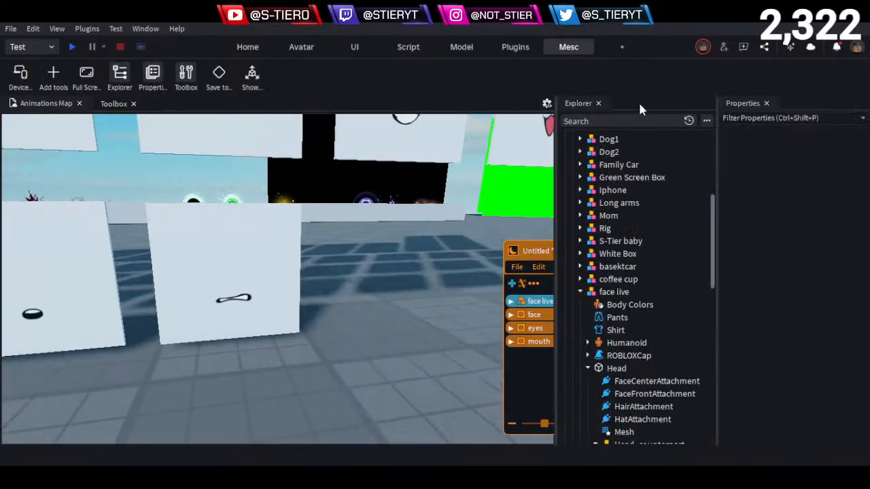
pyautogui.click(707, 121)
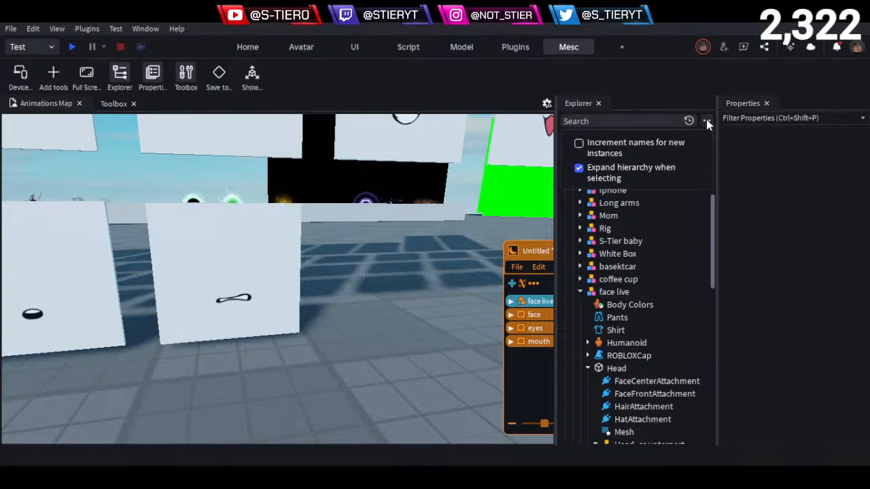
pyautogui.click(706, 120)
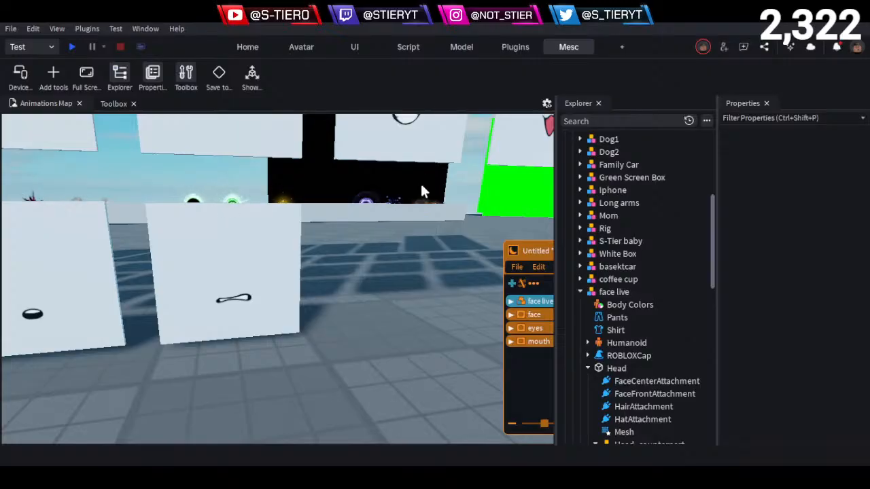
pyautogui.moveTo(448, 220); pyautogui.dragTo(454, 225, button='right')
pyautogui.press('s')
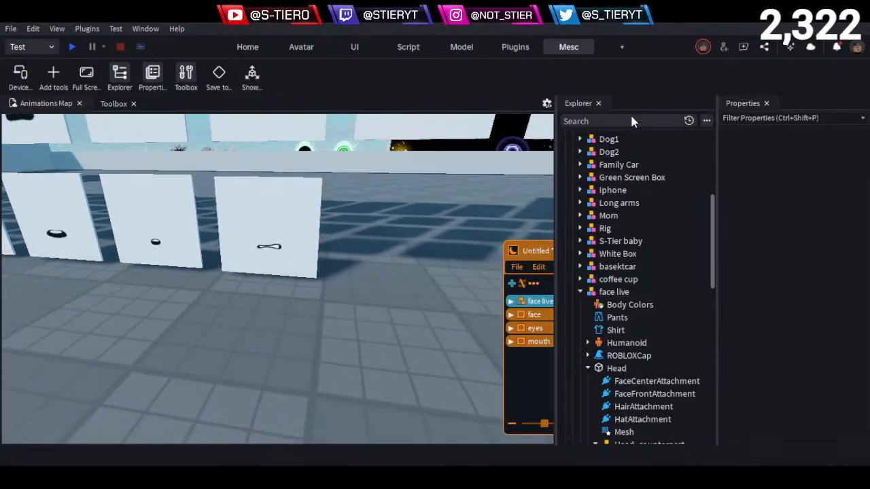
# - Collapse the Explorer and Properties windows into auto-hide tabs along the viewport's edge
pyautogui.click(598, 103)
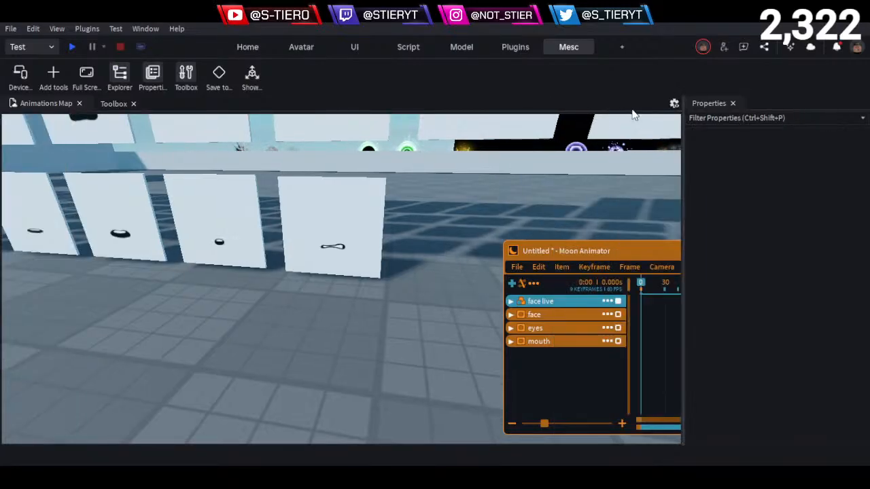
pyautogui.moveTo(632, 110); pyautogui.dragTo(762, 204)
pyautogui.click(849, 104)
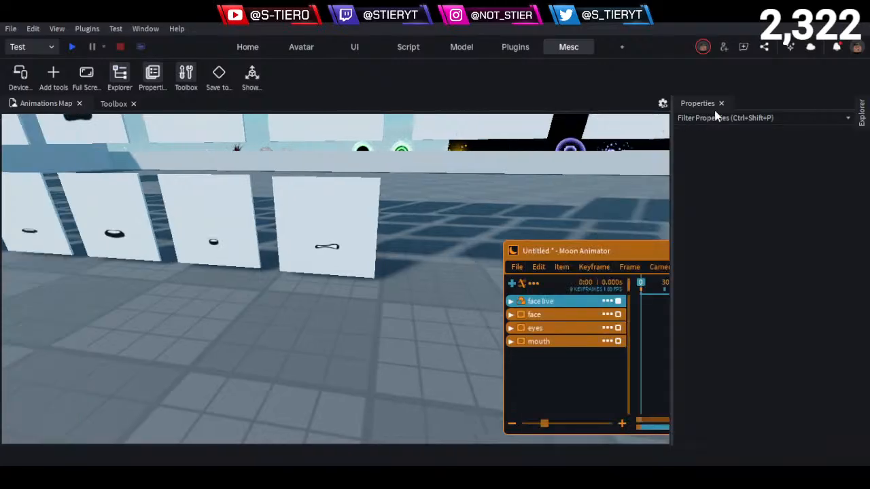
pyautogui.moveTo(715, 112); pyautogui.dragTo(763, 207)
pyautogui.click(841, 105)
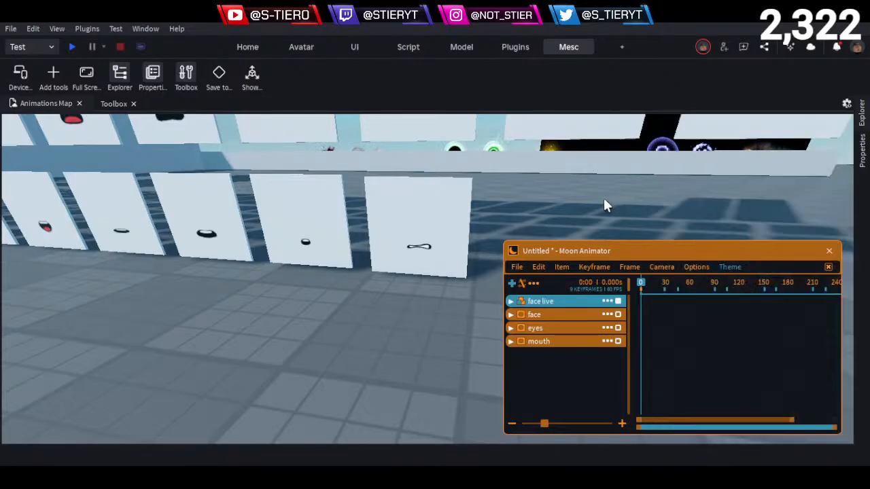
# - Recheck the small open mouth and wavy mouth decals at the end of the bottom row
pyautogui.moveTo(603, 197); pyautogui.dragTo(603, 197, button='right')
pyautogui.press('w')
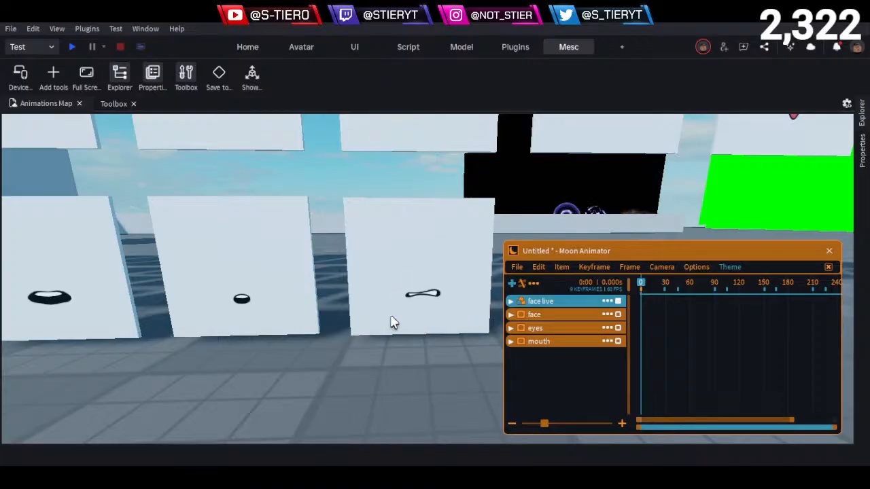
pyautogui.moveTo(500, 340); pyautogui.dragTo(429, 328, button='right')
pyautogui.press('w')
pyautogui.press('w')
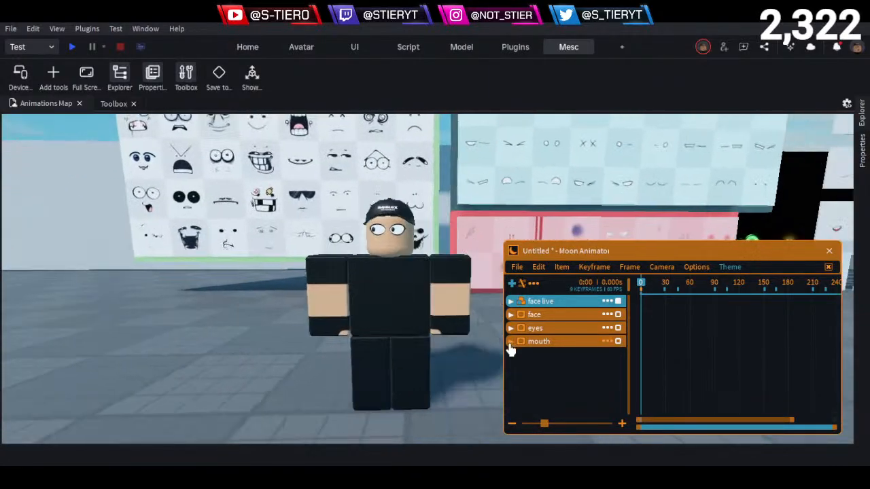
# - Examine the tiny smiling face on the Random face board and compare it with the surrounding faces
pyautogui.moveTo(376, 302); pyautogui.dragTo(375, 302, button='right')
pyautogui.press('w')
pyautogui.press('w')
pyautogui.press('w')
pyautogui.press('w')
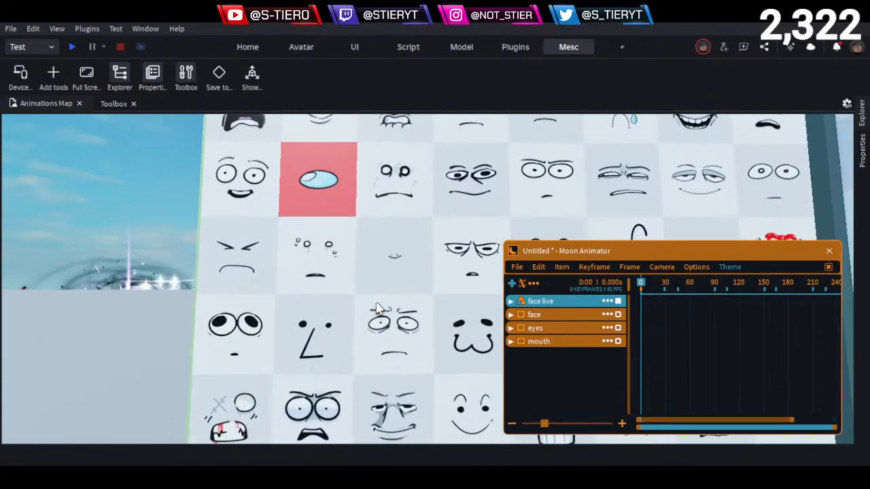
pyautogui.press('q')
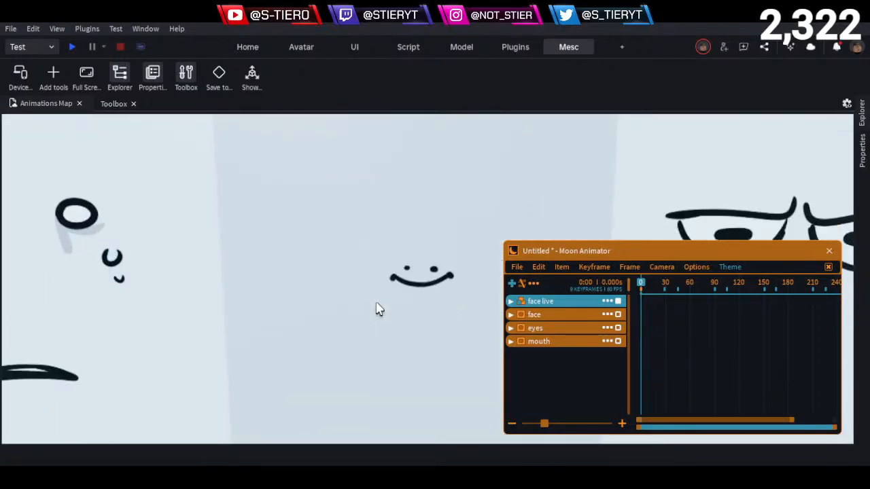
pyautogui.press('s')
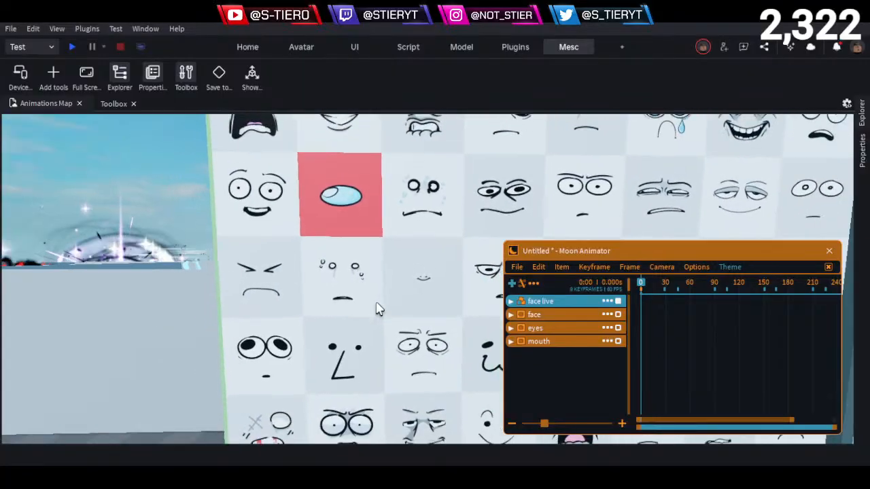
pyautogui.press('d')
pyautogui.press('q')
pyautogui.press('s')
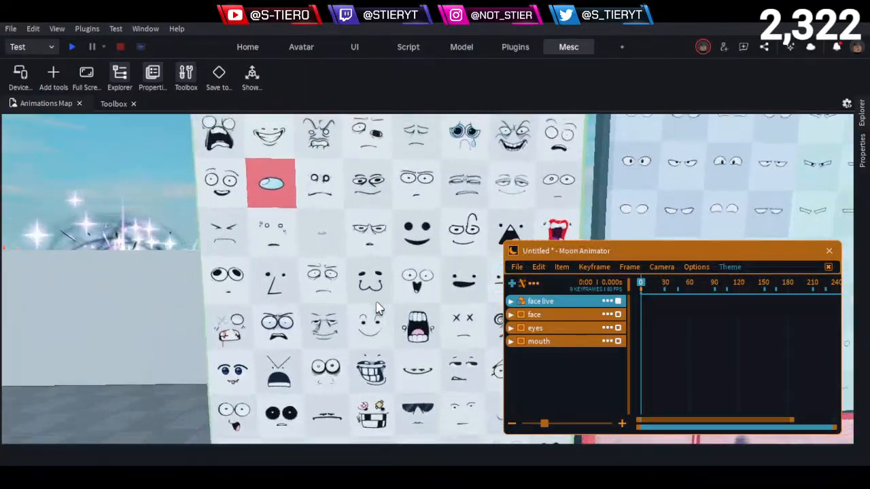
pyautogui.press('q')
pyautogui.press('s')
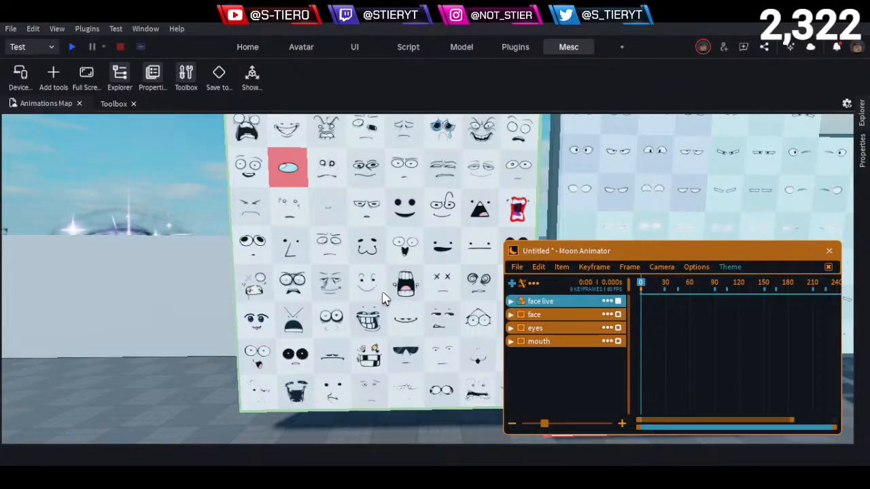
pyautogui.scroll(10, 380, 292)
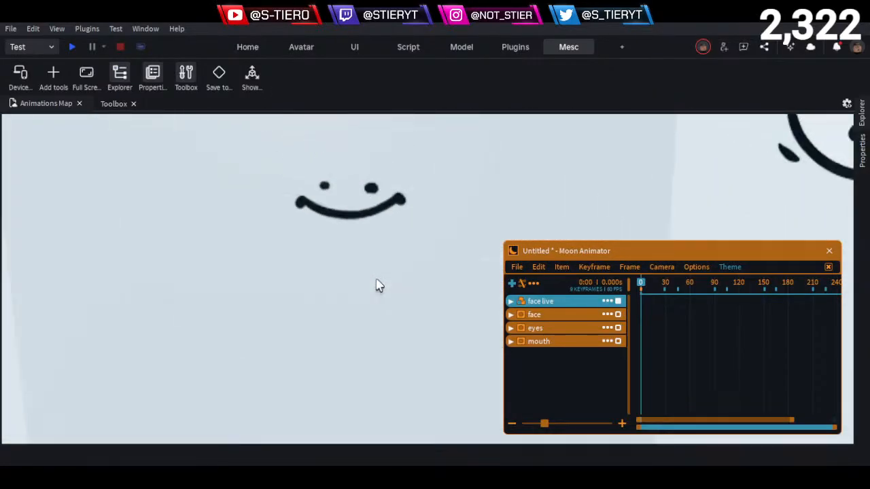
pyautogui.press('e')
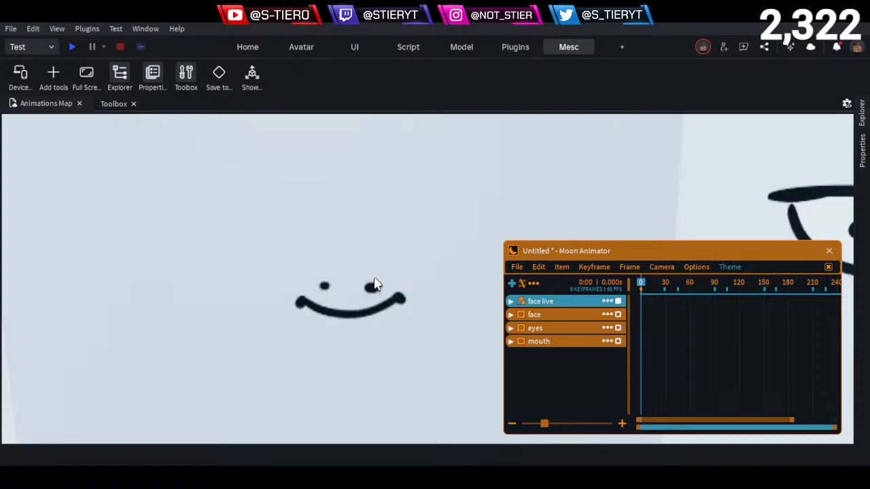
pyautogui.scroll(-10, 375, 285)
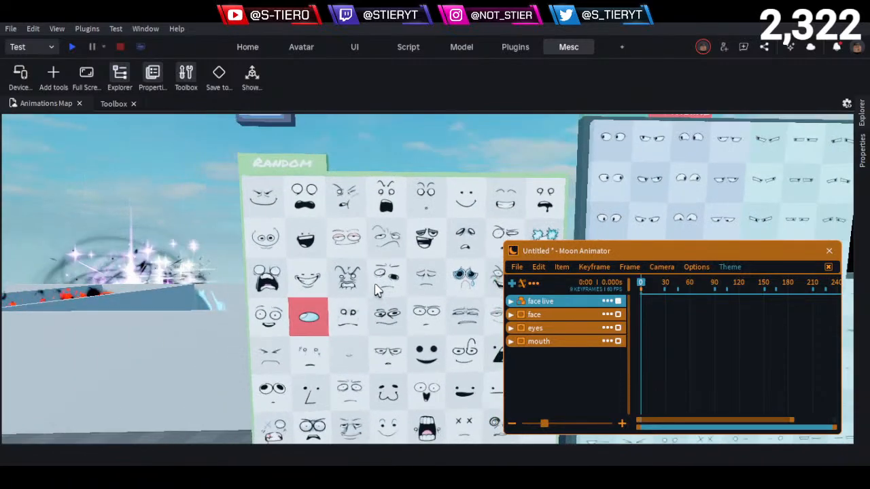
# - Look through the Random face board from its upper rows down to the bottom rows to compare the full-face decals
pyautogui.scroll(2, 375, 284)
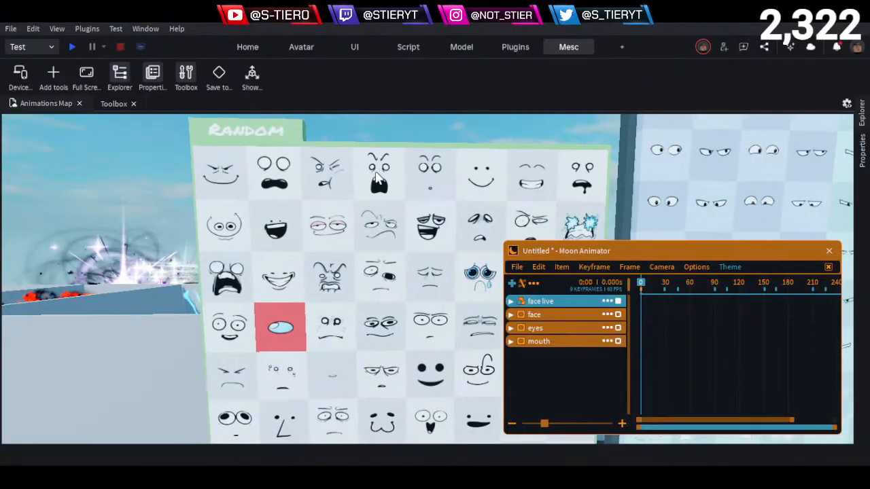
pyautogui.press('d')
pyautogui.press('q')
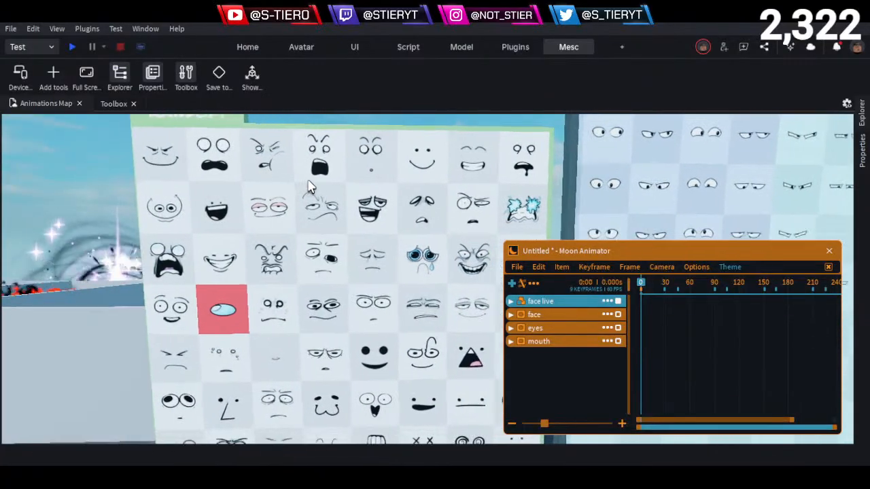
pyautogui.press('a')
pyautogui.press('w')
pyautogui.press('q')
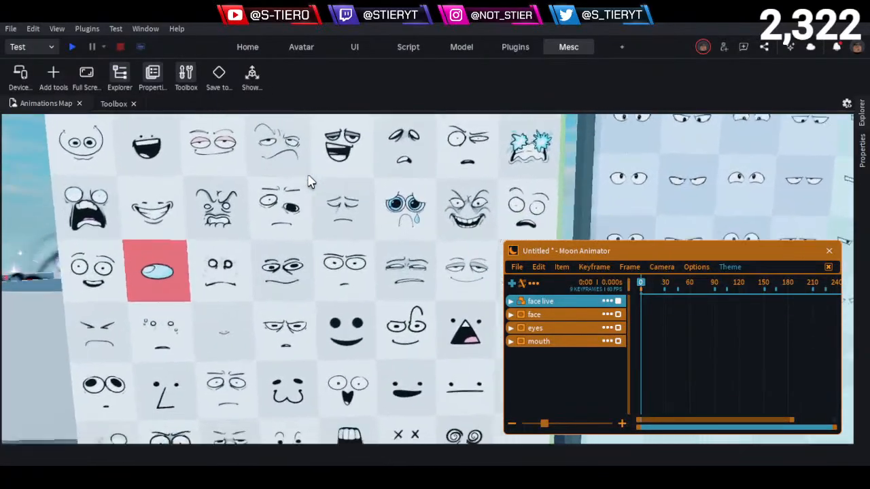
pyautogui.press('d')
pyautogui.press('w')
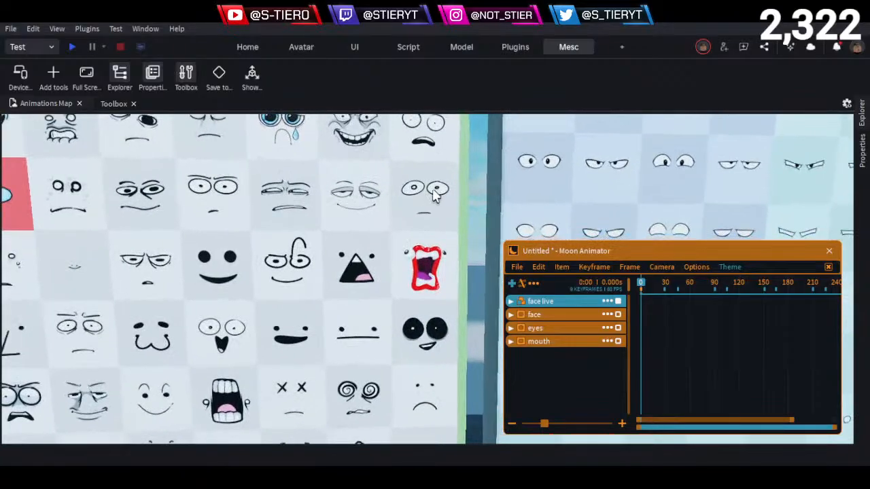
pyautogui.press('a')
pyautogui.press('q')
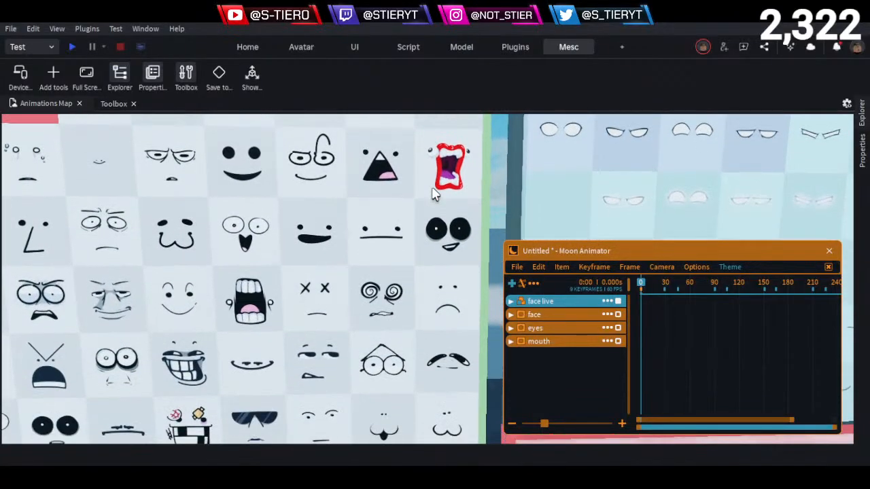
pyautogui.press('a')
pyautogui.press('a')
pyautogui.press('w')
pyautogui.press('s')
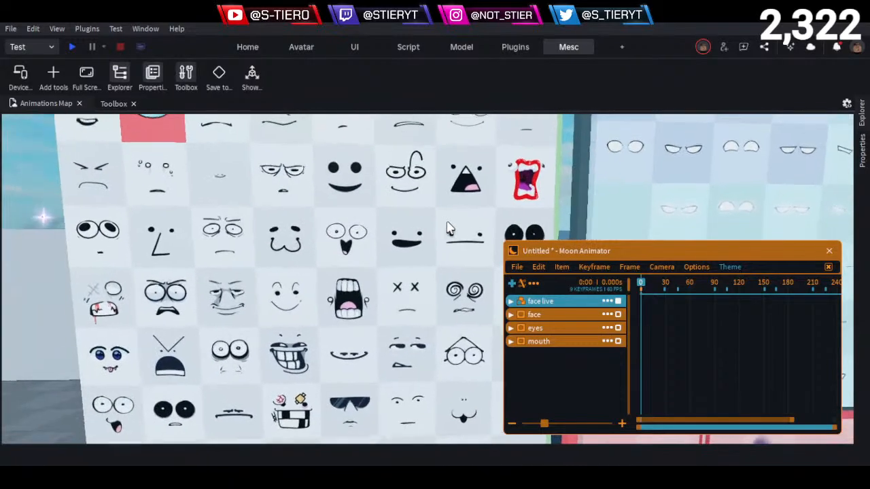
pyautogui.press('a')
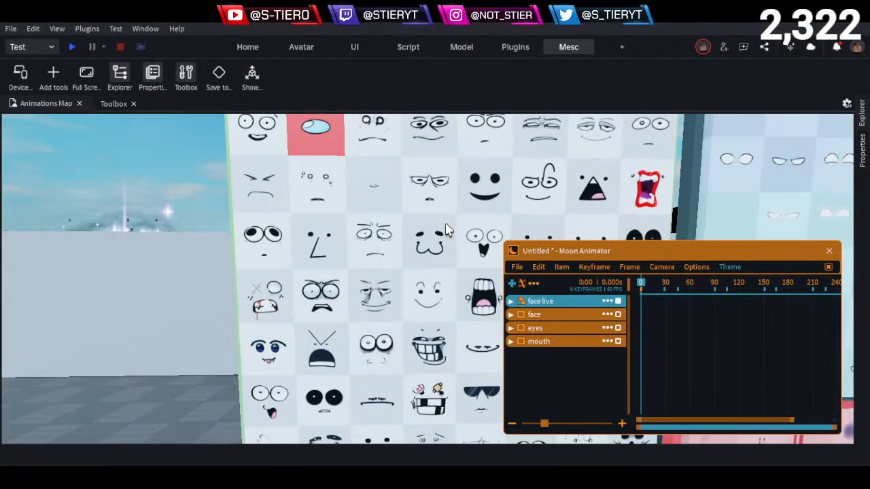
pyautogui.press('d')
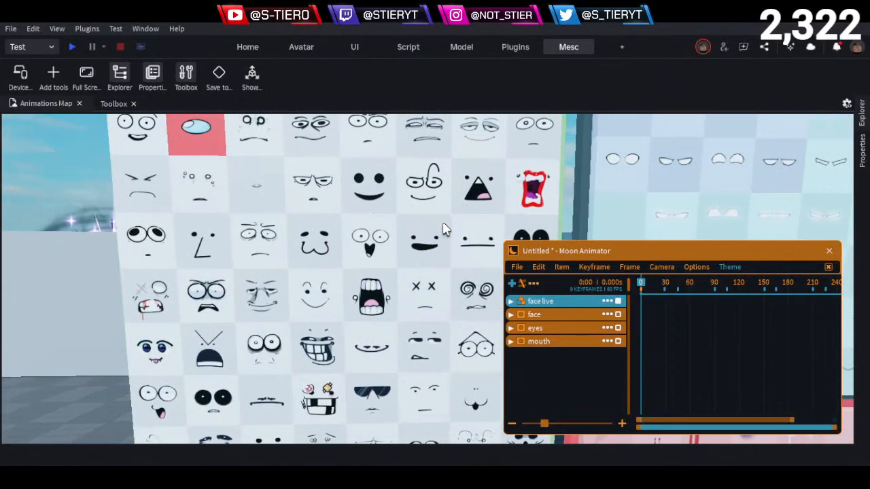
pyautogui.press('q')
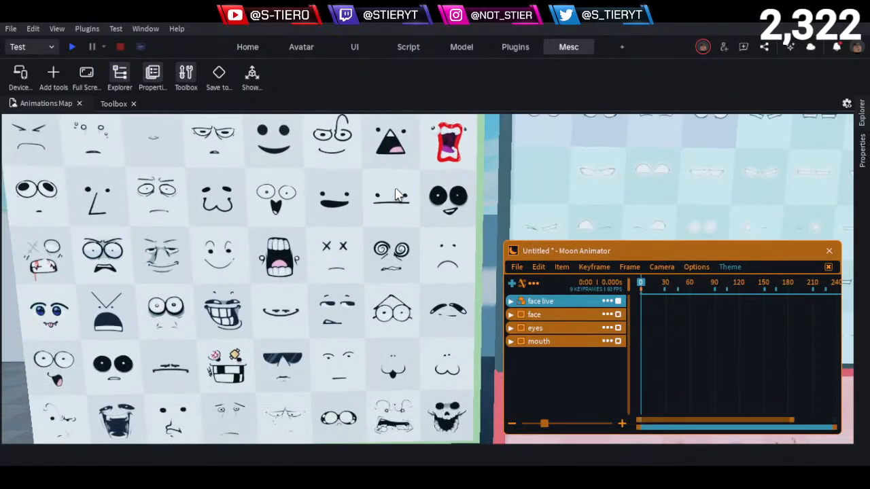
pyautogui.press('q')
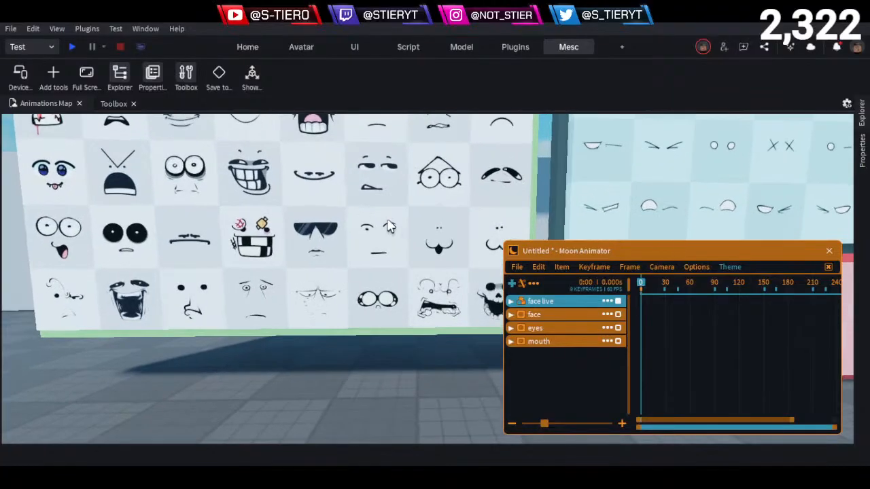
# - Copy the Texture of the Random board's flat-mouthed face with small dot eyes, next to the sunglasses face
pyautogui.scroll(3, 398, 227)
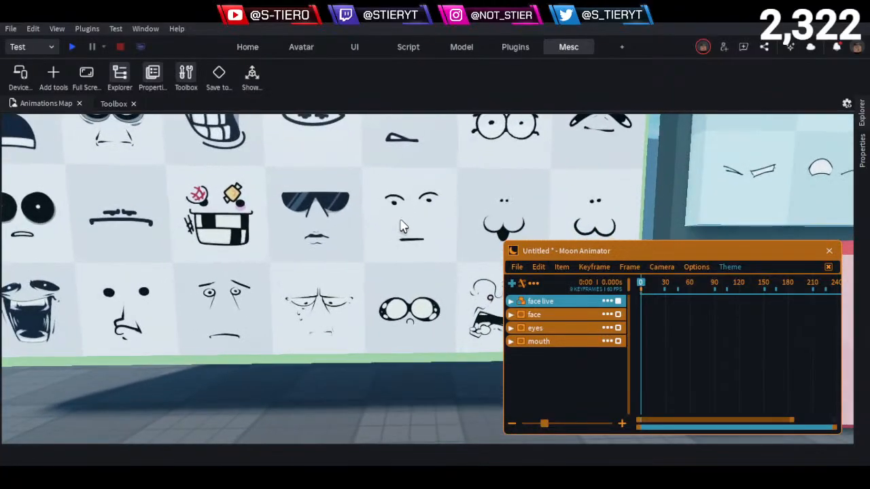
pyautogui.scroll(2, 401, 226)
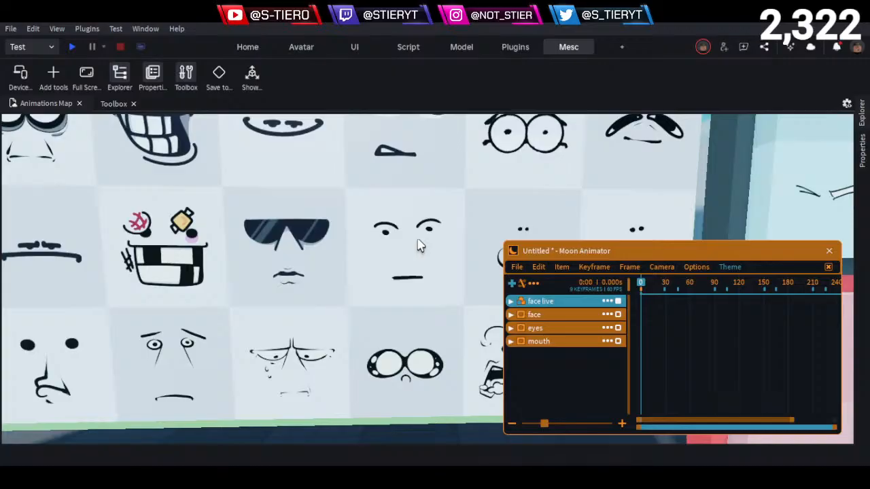
pyautogui.click(418, 241)
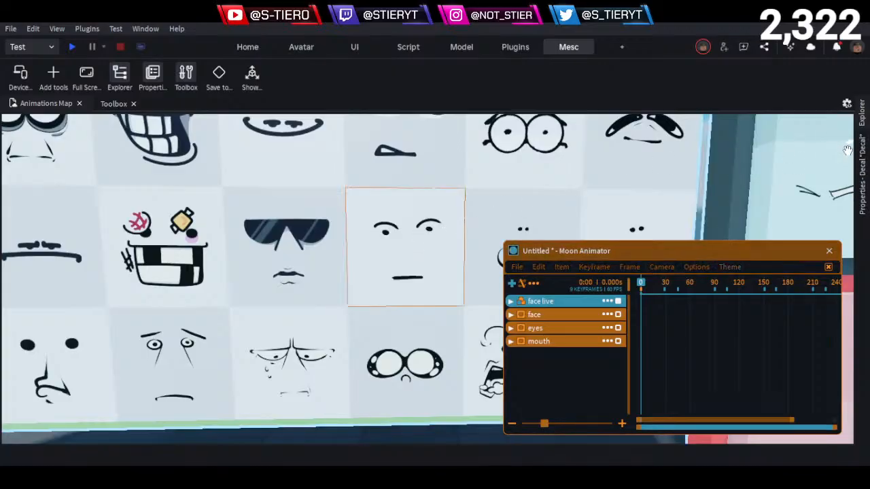
pyautogui.click(862, 166)
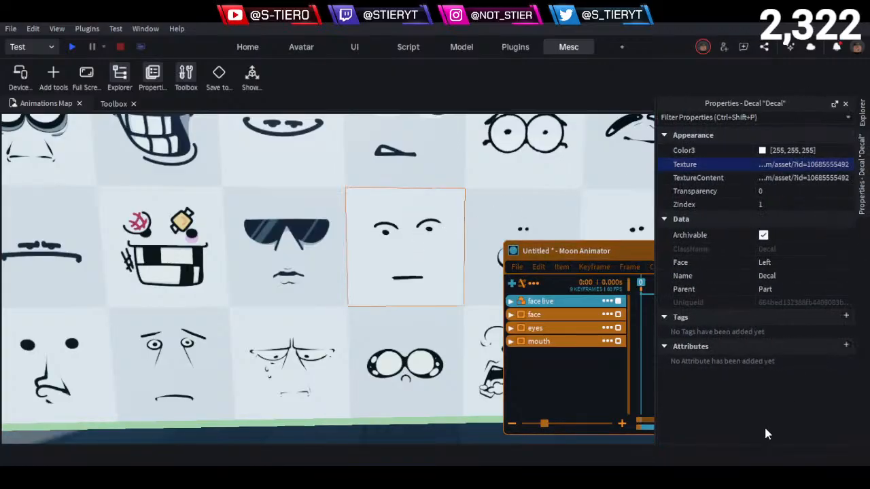
pyautogui.click(591, 296)
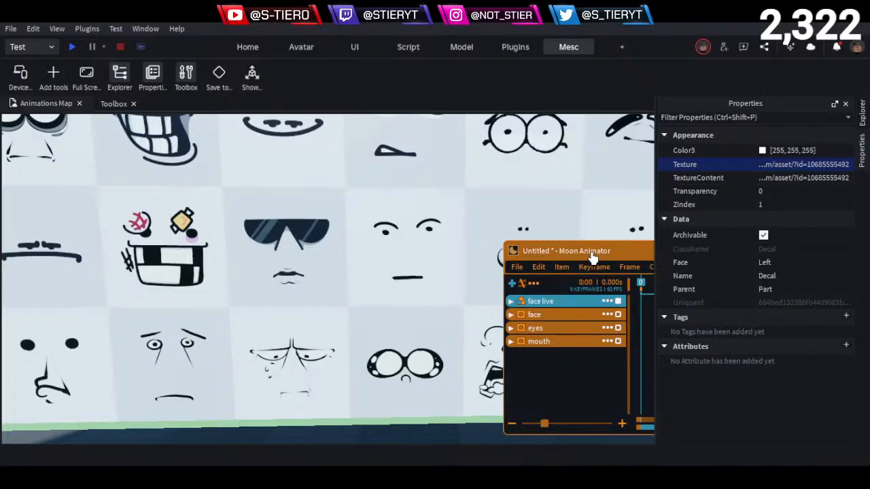
pyautogui.click(511, 317)
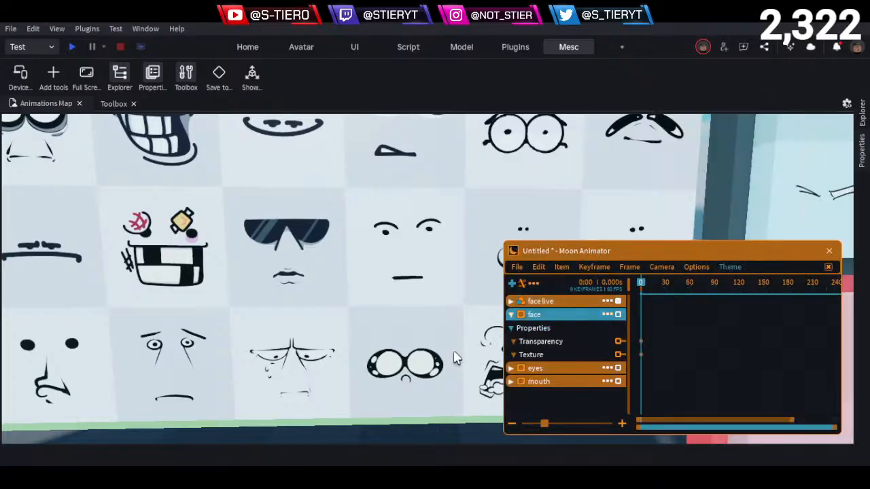
pyautogui.click(563, 345)
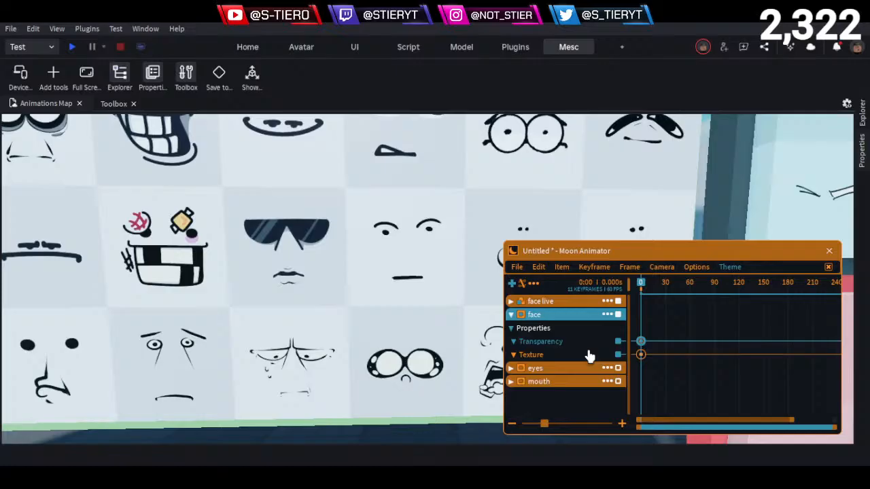
pyautogui.doubleClick(641, 356)
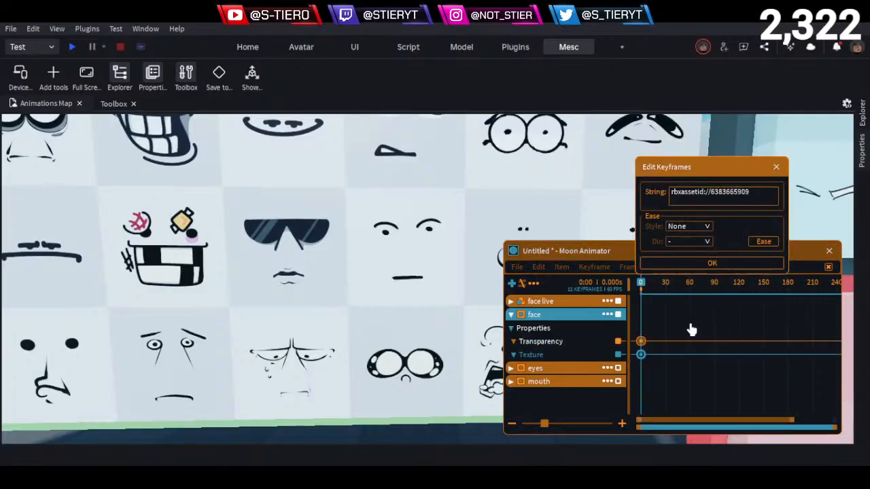
pyautogui.hotkey('ctrl', 'a')
pyautogui.hotkey('ctrl', 'v')
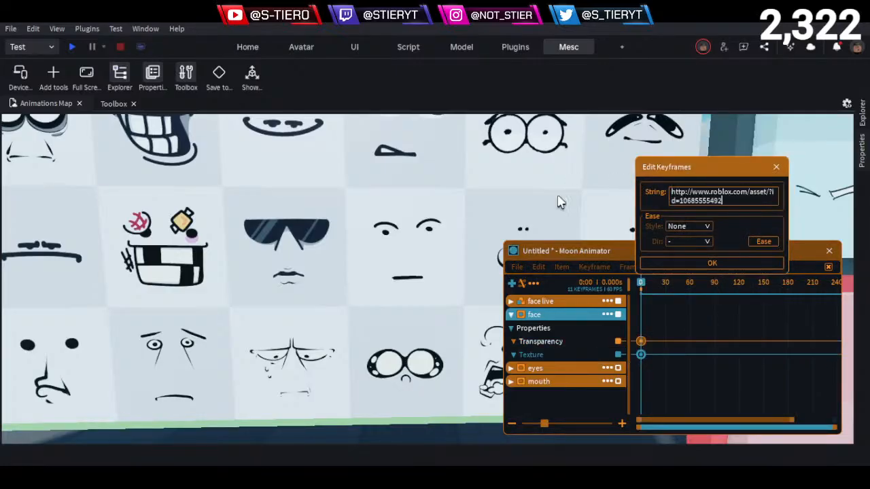
pyautogui.press('Return')
pyautogui.moveTo(460, 280)
pyautogui.mouseDown(button='right')
pyautogui.moveTo(446, 287)
pyautogui.moveTo(455, 287)
pyautogui.mouseUp(button='right')
pyautogui.press('w')
pyautogui.press('s')
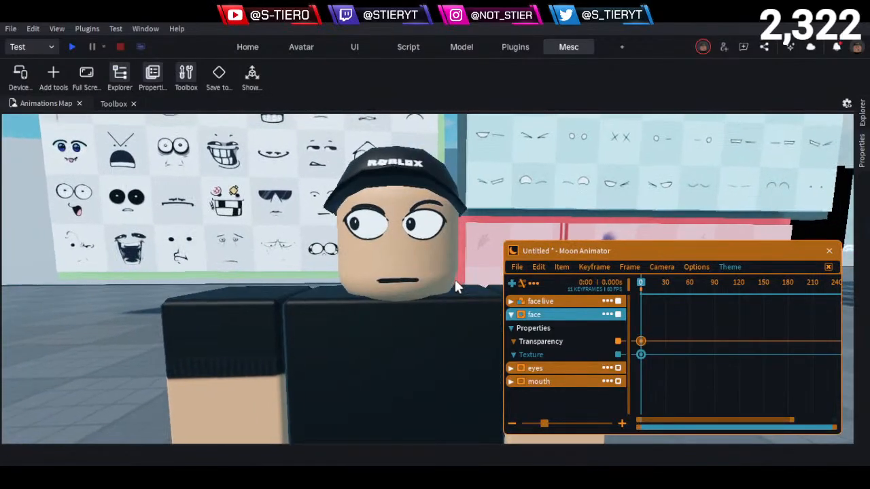
# - Hide the separate eyes and mouth decals at frame 0 by editing each one's Transparency keyframe
pyautogui.click(511, 314)
pyautogui.click(511, 328)
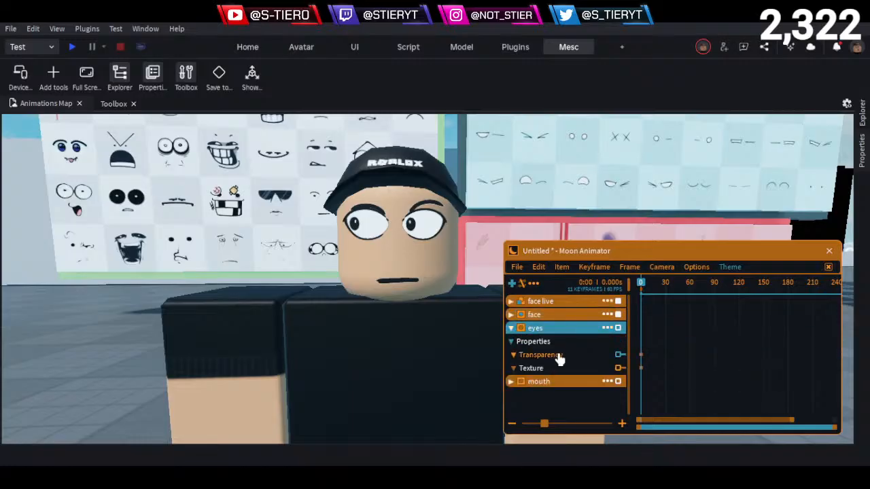
pyautogui.doubleClick(642, 356)
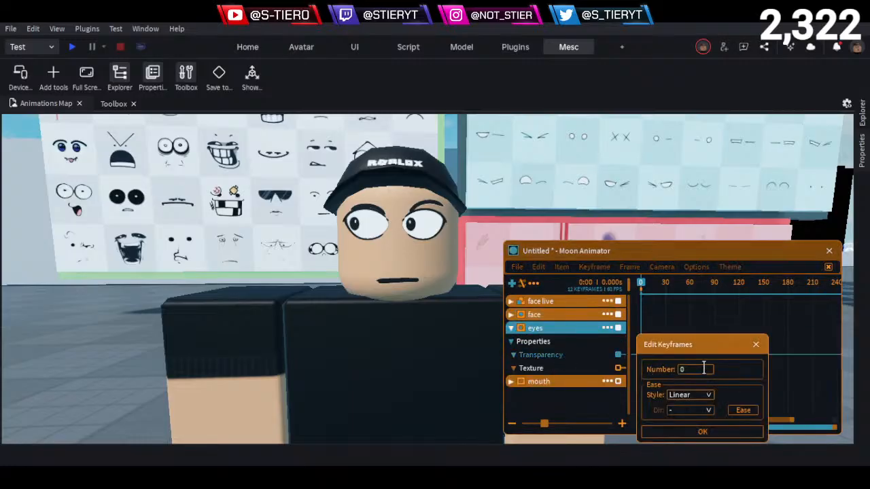
pyautogui.click(669, 433)
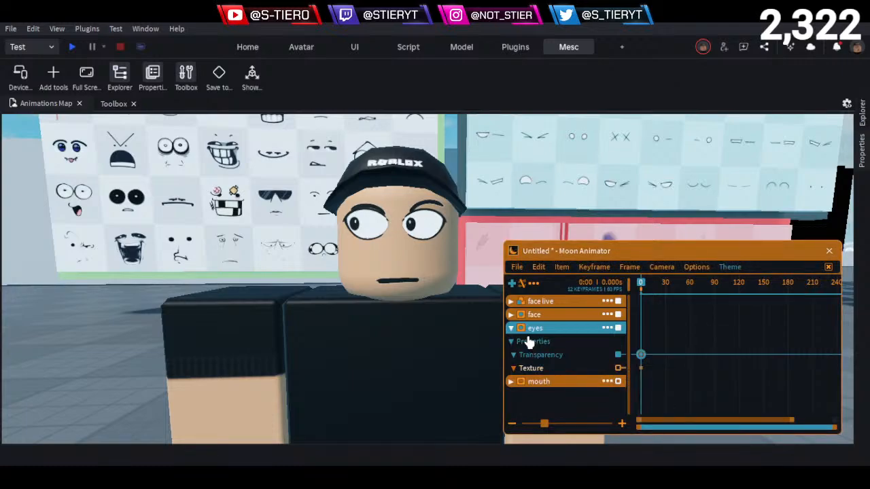
pyautogui.click(511, 328)
pyautogui.click(511, 341)
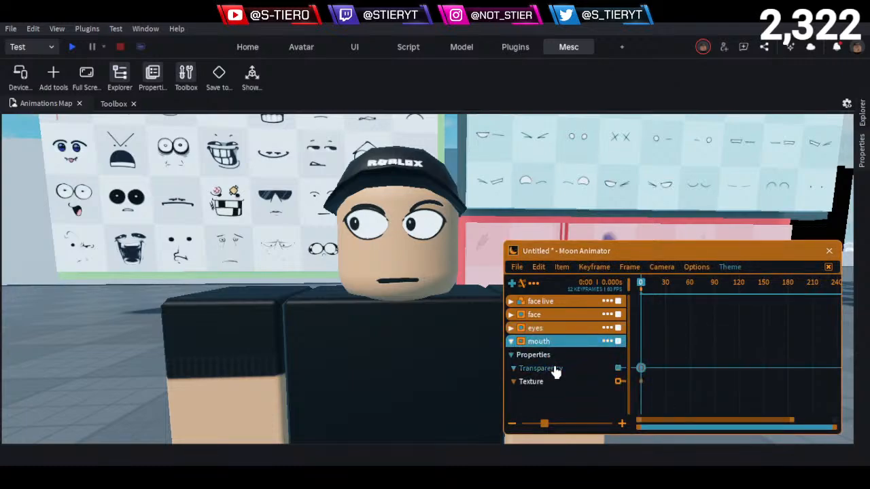
pyautogui.doubleClick(641, 370)
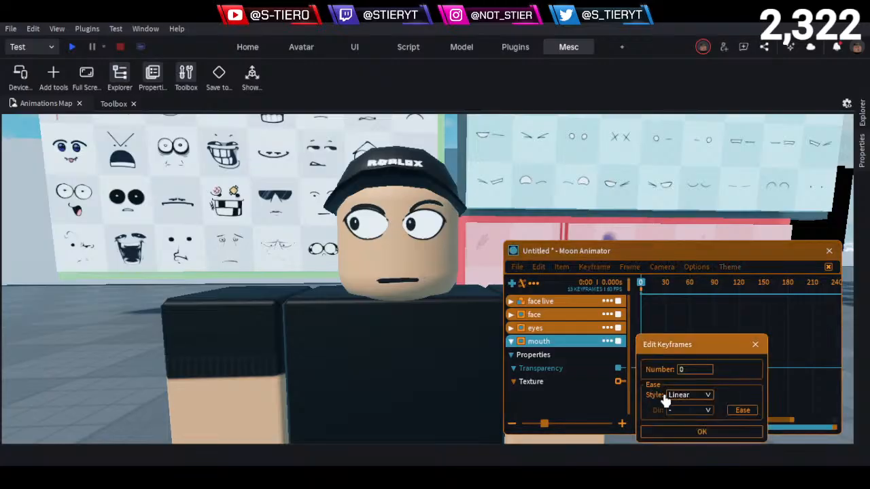
pyautogui.click(670, 432)
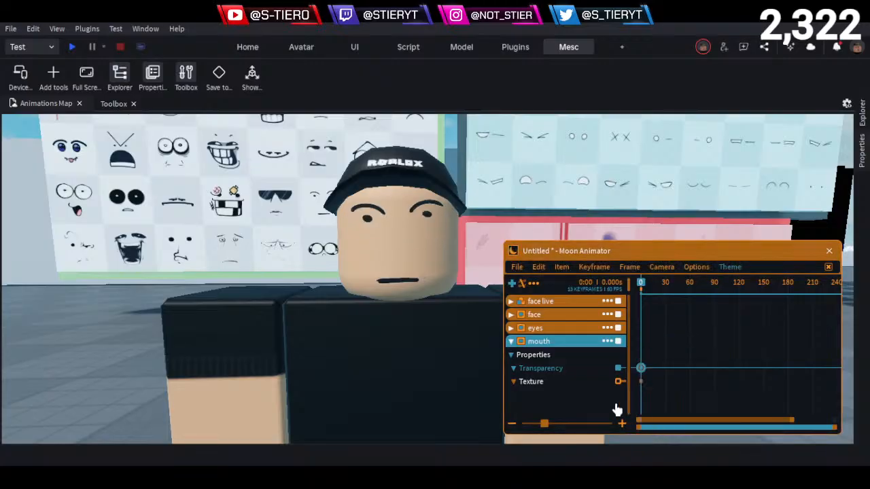
pyautogui.click(510, 342)
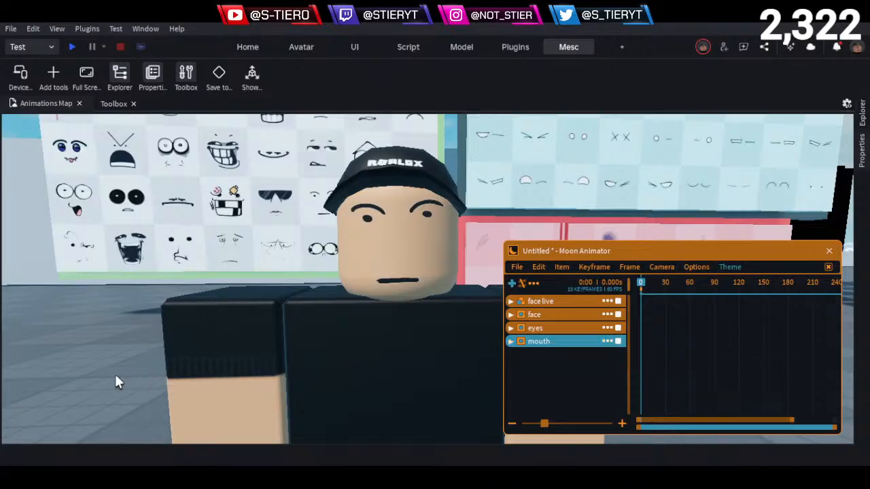
# - Examine the character's combined face decal from close up and from farther away
pyautogui.press('s')
pyautogui.press('a')
pyautogui.press('w')
pyautogui.press('d')
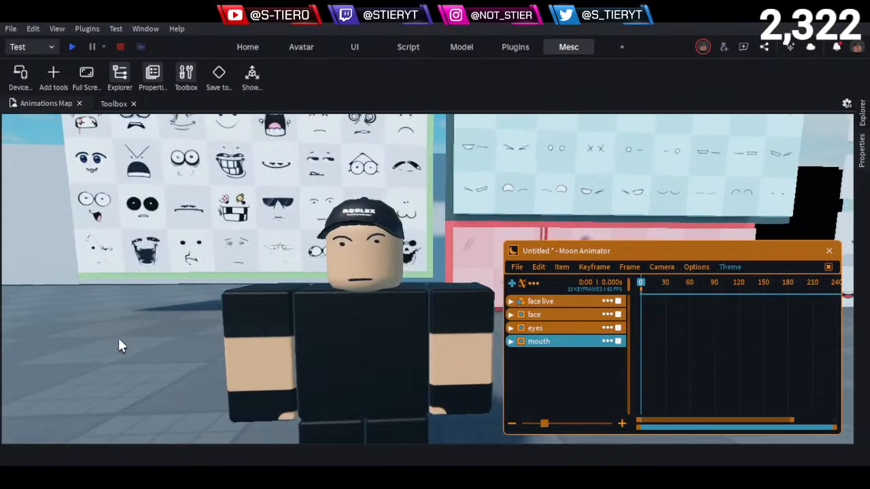
pyautogui.press('a')
pyautogui.press('w')
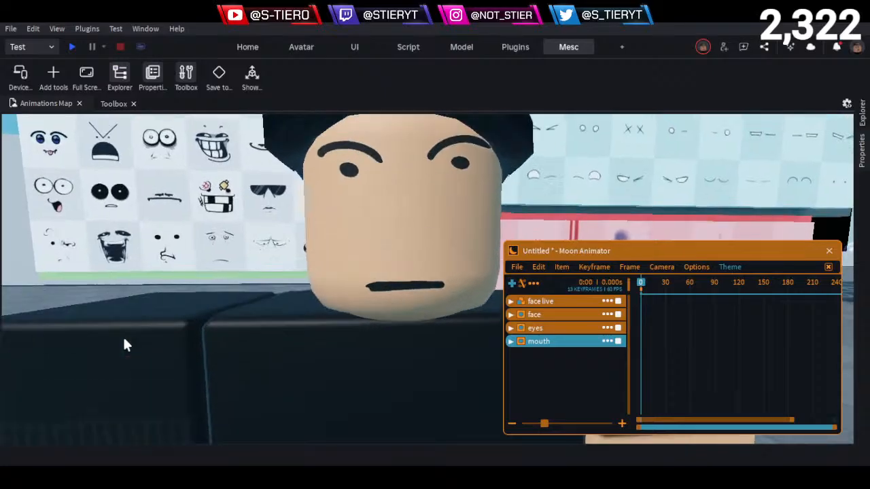
pyautogui.press('s')
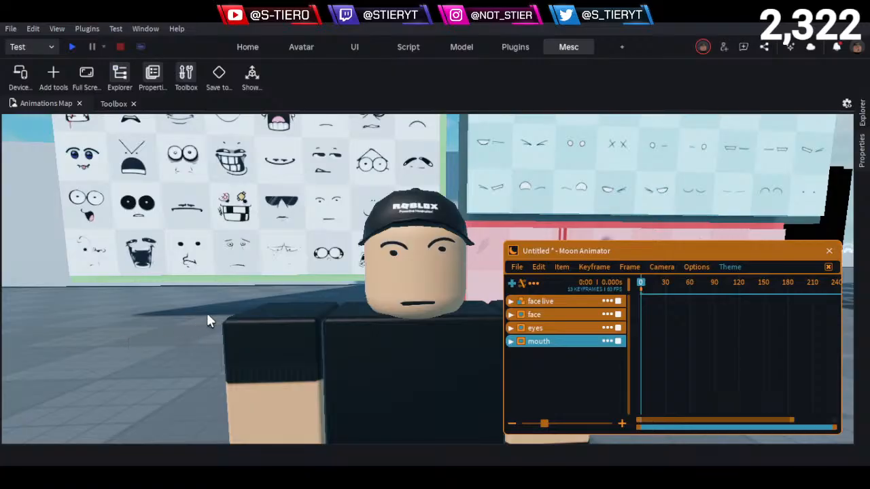
pyautogui.press('w')
pyautogui.press('a')
pyautogui.moveTo(394, 212); pyautogui.dragTo(399, 221, button='right')
pyautogui.press('d')
pyautogui.press('a')
pyautogui.press('d')
pyautogui.press('s')
pyautogui.press('d')
pyautogui.press('q')
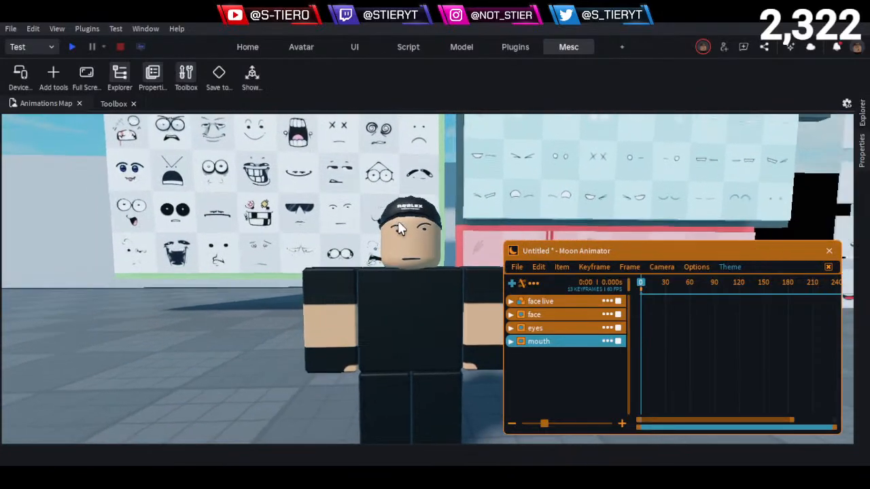
pyautogui.scroll(5, 409, 245)
pyautogui.moveTo(409, 258); pyautogui.dragTo(409, 259, button='right')
pyautogui.press('a')
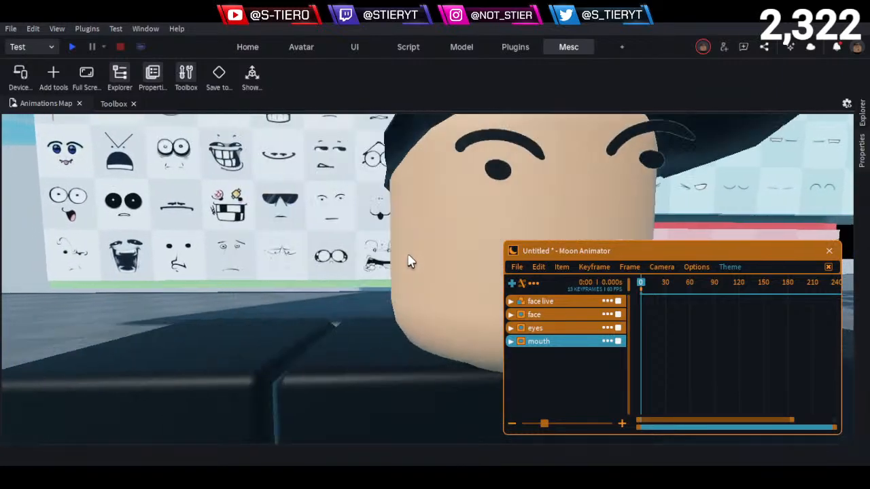
pyautogui.scroll(4, 367, 240)
pyautogui.scroll(-4, 367, 239)
pyautogui.scroll(-3, 367, 240)
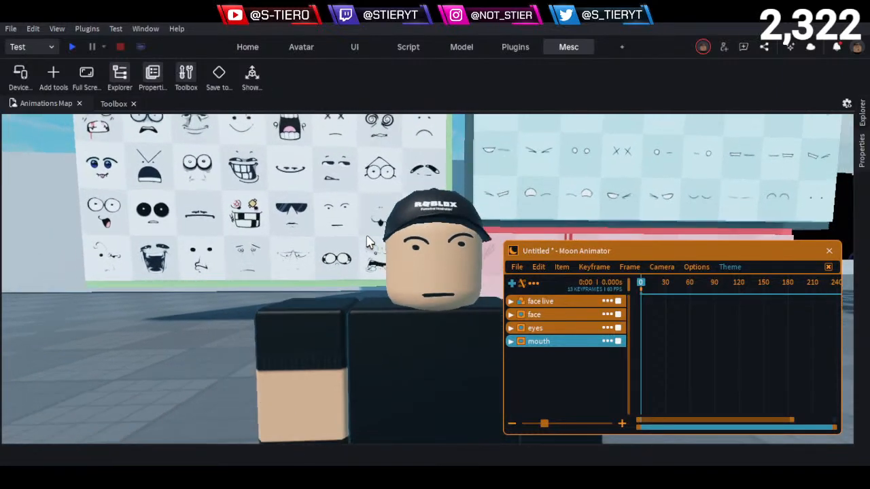
pyautogui.press('d')
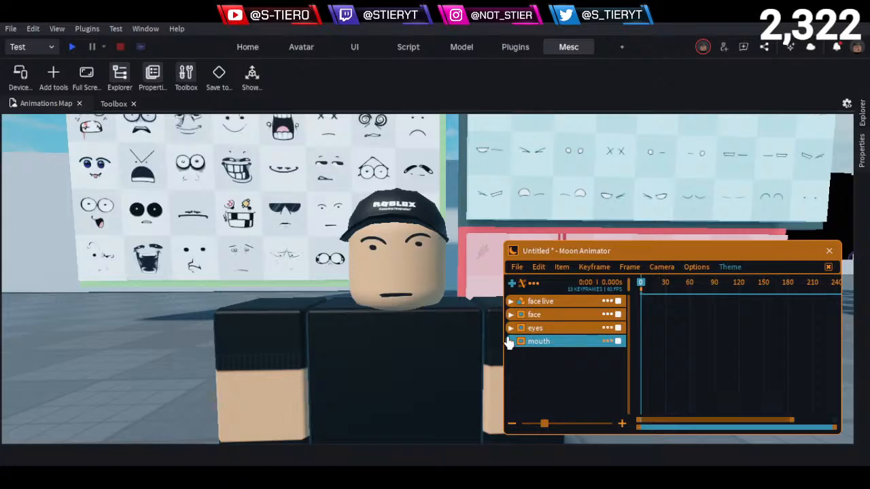
# - Find where the head turn starts at frame 29 and add a face Transparency keyframe of 1 there
pyautogui.click(511, 302)
pyautogui.scroll(2, 669, 361)
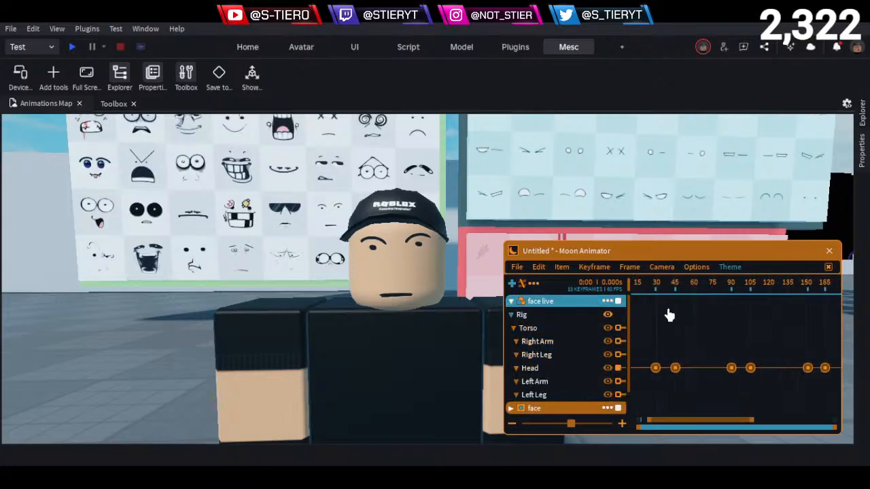
pyautogui.click(649, 283)
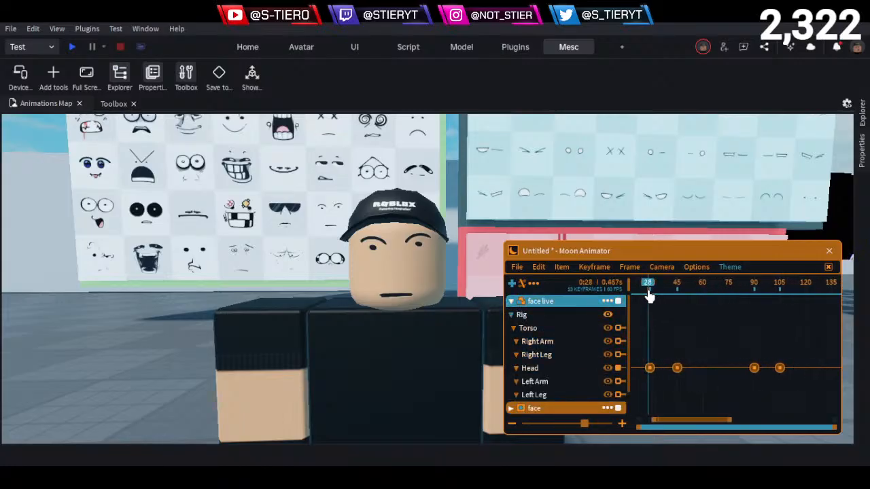
pyautogui.click(511, 301)
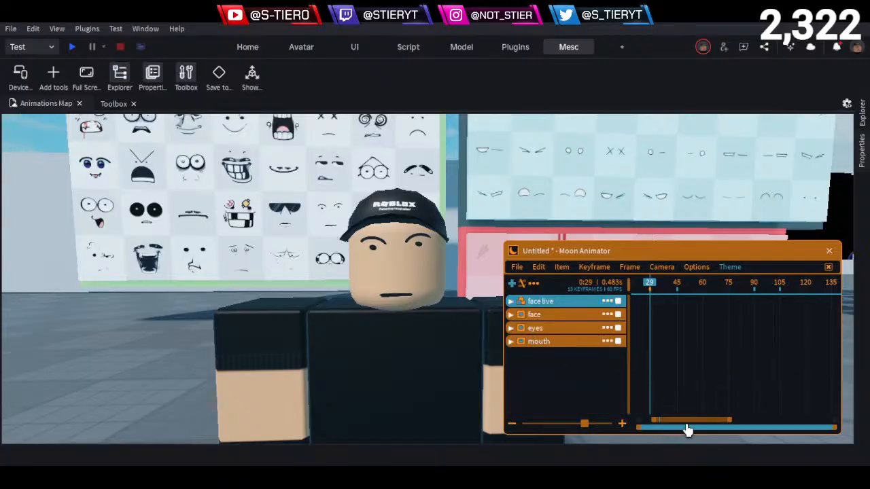
pyautogui.moveTo(691, 426); pyautogui.dragTo(656, 426)
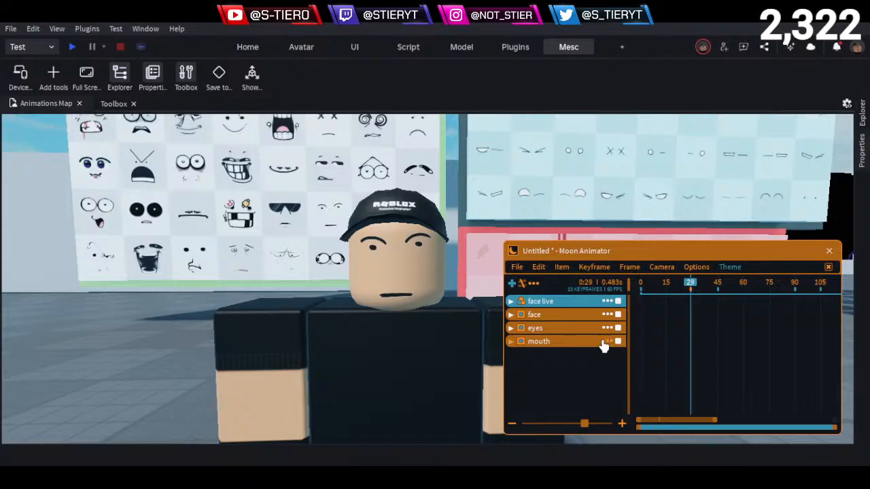
pyautogui.click(511, 314)
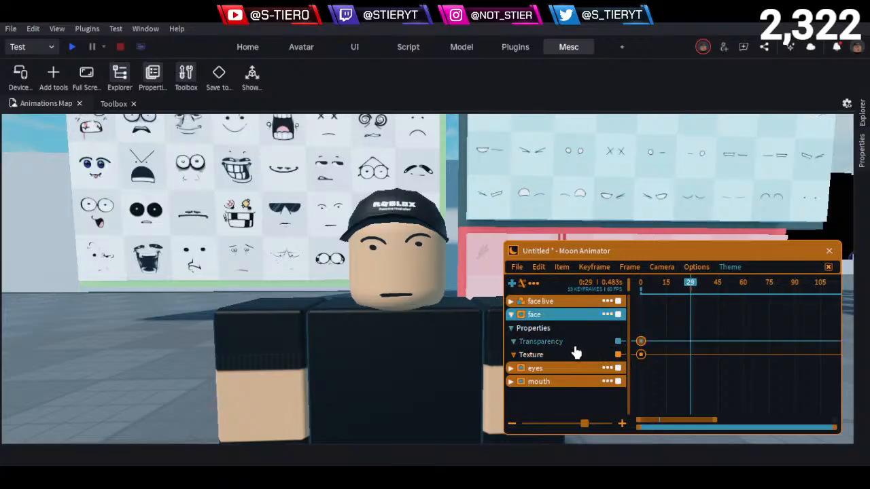
pyautogui.doubleClick(690, 341)
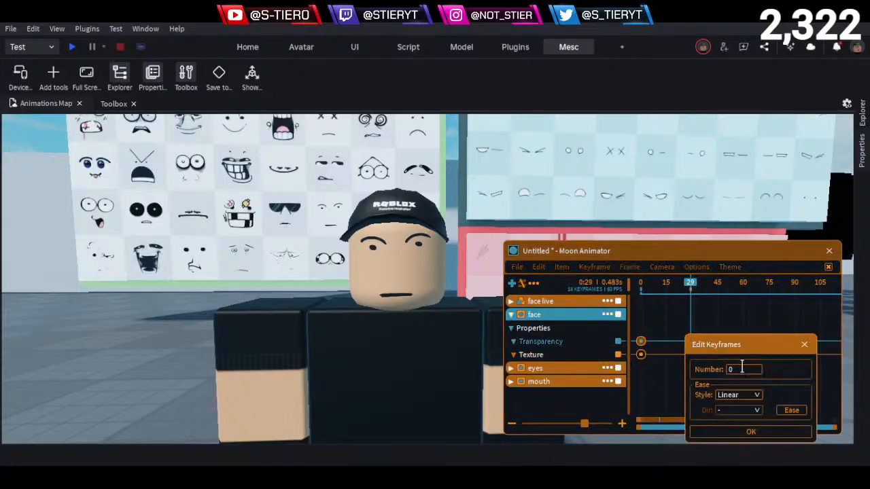
pyautogui.write('1')
pyautogui.click(746, 431)
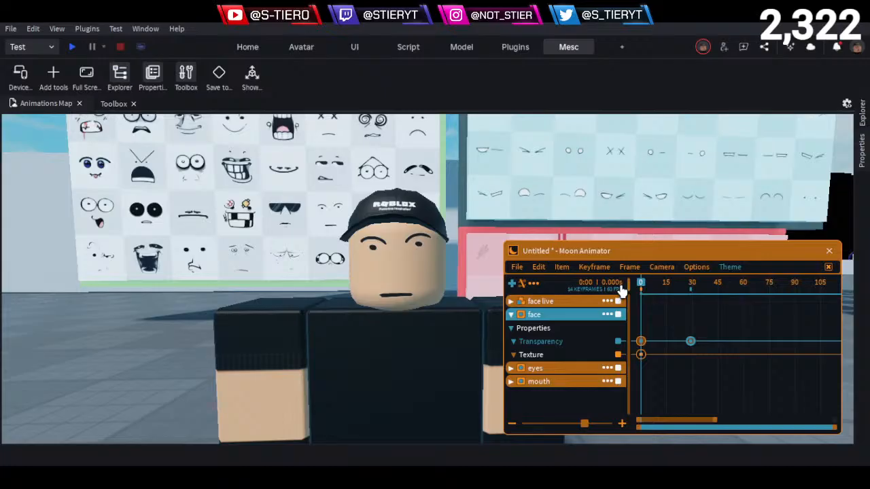
# - Preview the face's fade, then set the ease style of both face Transparency keyframes to None
pyautogui.press('space')
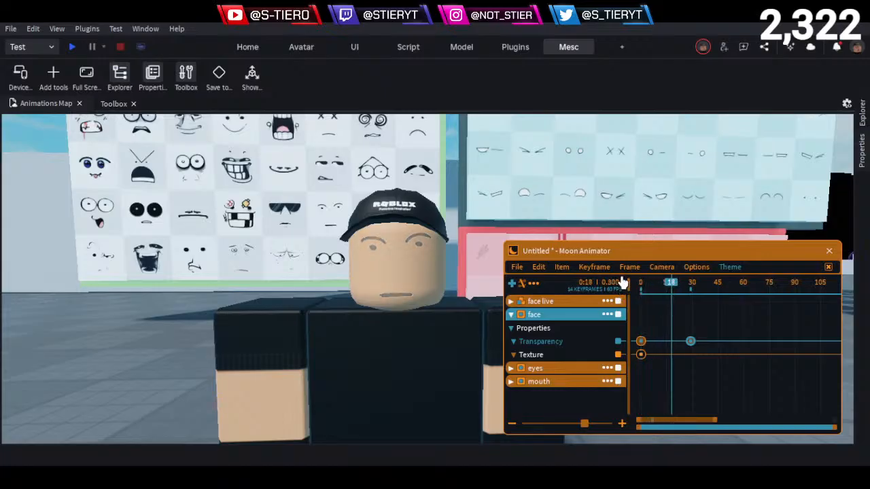
pyautogui.click(641, 341)
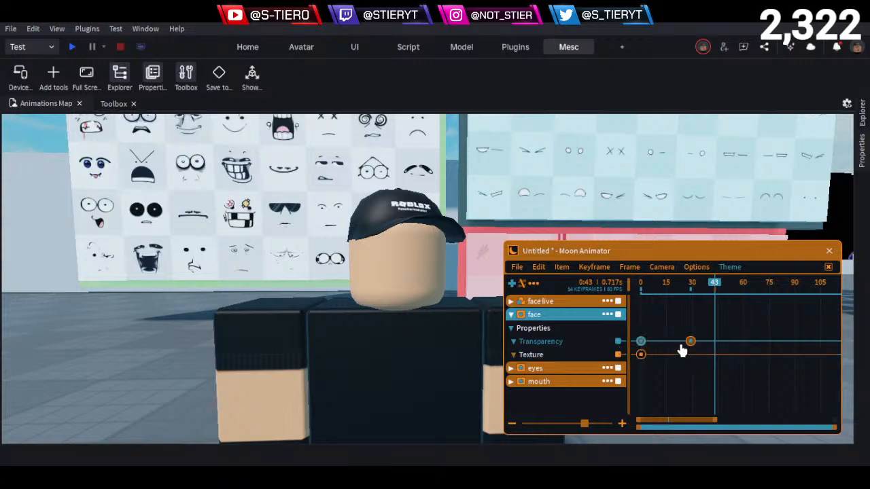
pyautogui.click(616, 354)
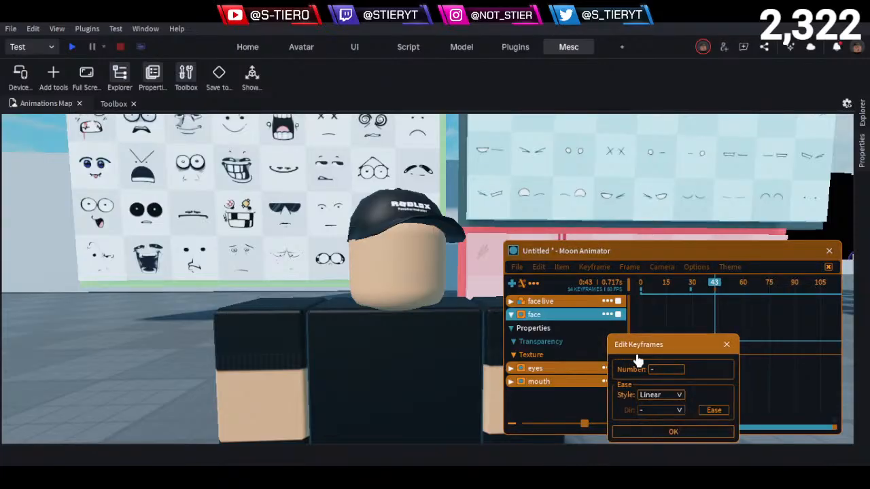
pyautogui.moveTo(676, 349); pyautogui.dragTo(641, 242)
pyautogui.click(676, 303)
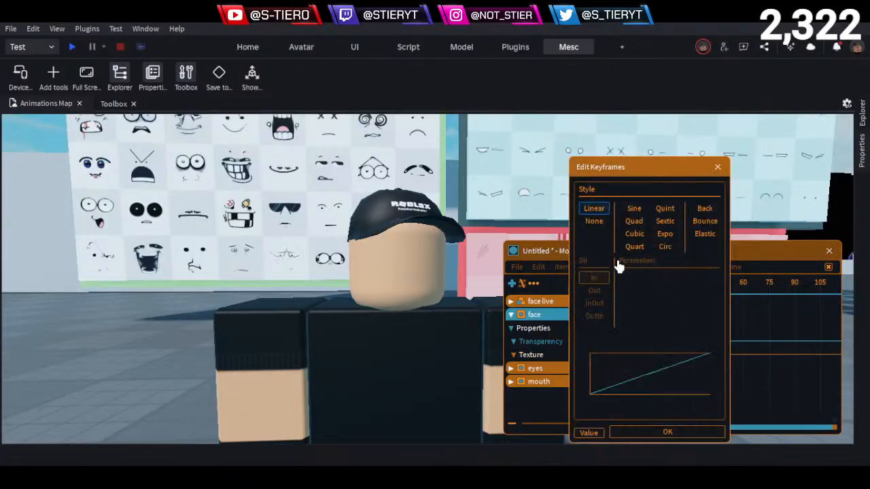
pyautogui.click(676, 433)
# - Play the animation from the start to check how the face disappears at the head turn
pyautogui.moveTo(675, 287); pyautogui.dragTo(604, 296)
pyautogui.press('space')
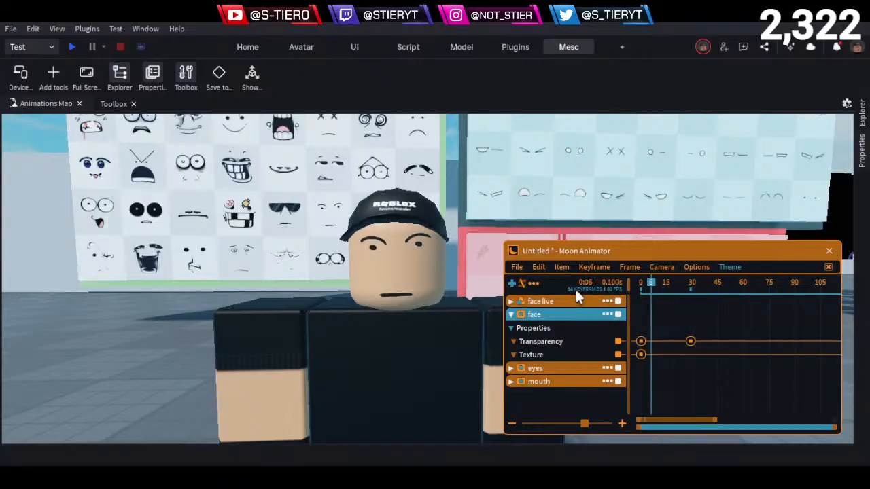
pyautogui.press('space')
pyautogui.moveTo(689, 293); pyautogui.dragTo(616, 293)
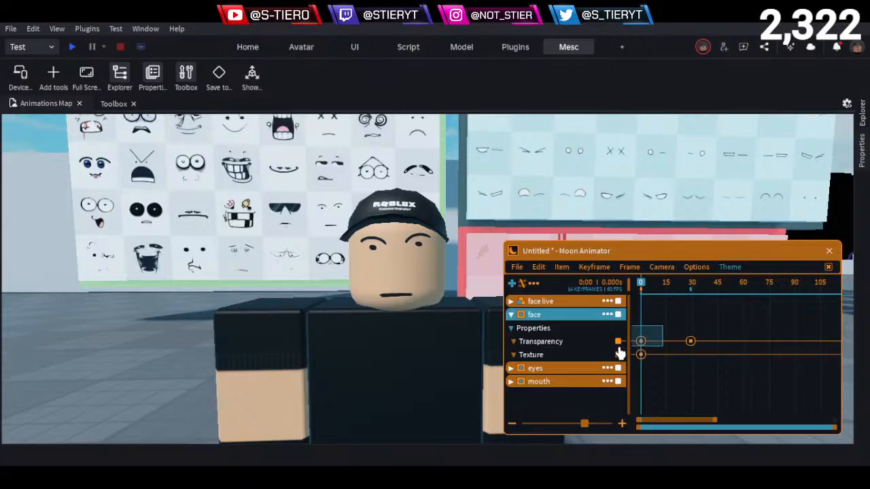
# - Try copying the face's frame 0 Transparency keyframe and placing the copy at frame 28, right before the hidden one
pyautogui.click(640, 342)
pyautogui.click(676, 296)
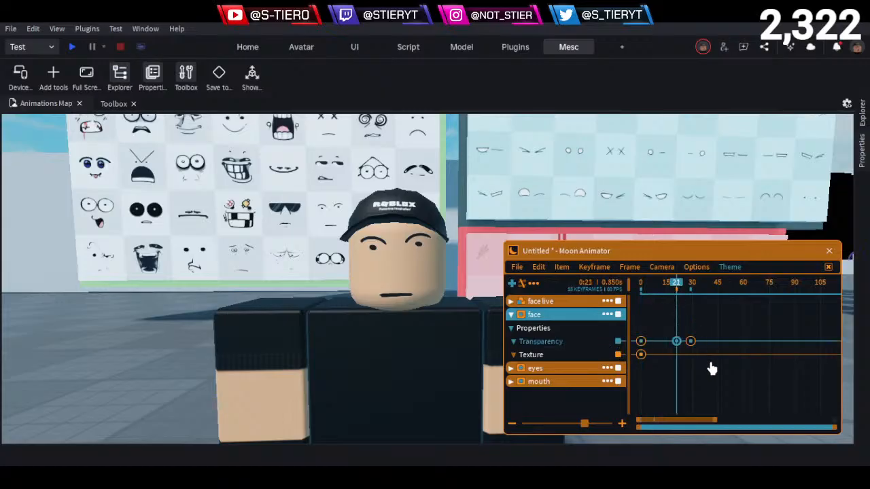
pyautogui.press('Right')
pyautogui.press('Right')
pyautogui.press('Right')
pyautogui.press('Right')
pyautogui.press('Right')
pyautogui.press('Right')
pyautogui.press('Right')
pyautogui.press('Right')
pyautogui.press('Right')
pyautogui.press('Right')
pyautogui.moveTo(716, 360)
pyautogui.mouseDown()
pyautogui.moveTo(663, 317)
pyautogui.moveTo(712, 362)
pyautogui.mouseUp()
pyautogui.scroll(6, 703, 360)
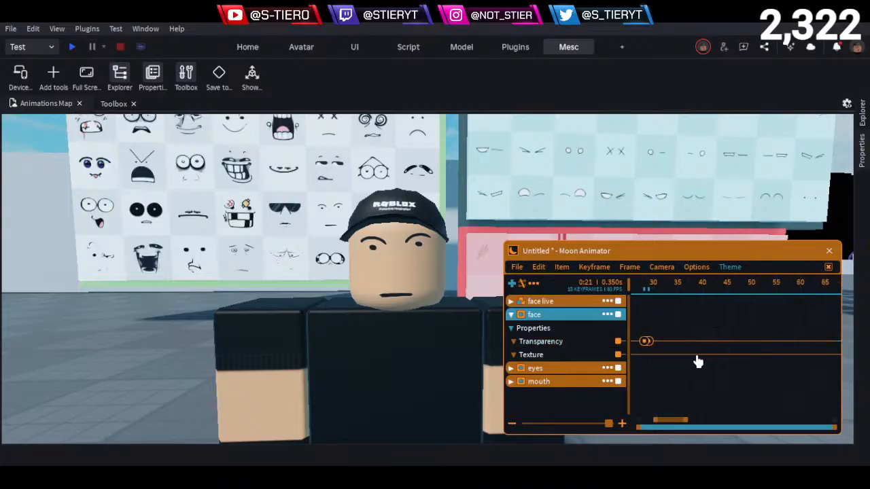
# - Compare the face at frames 28 and 29, then delete the extra Transparency keyframe at frame 28
pyautogui.moveTo(667, 422); pyautogui.dragTo(653, 422)
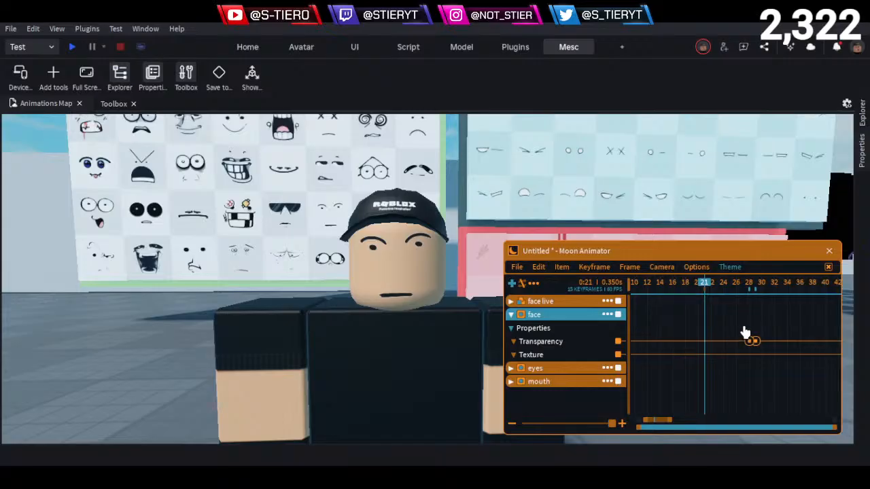
pyautogui.click(751, 283)
pyautogui.click(757, 294)
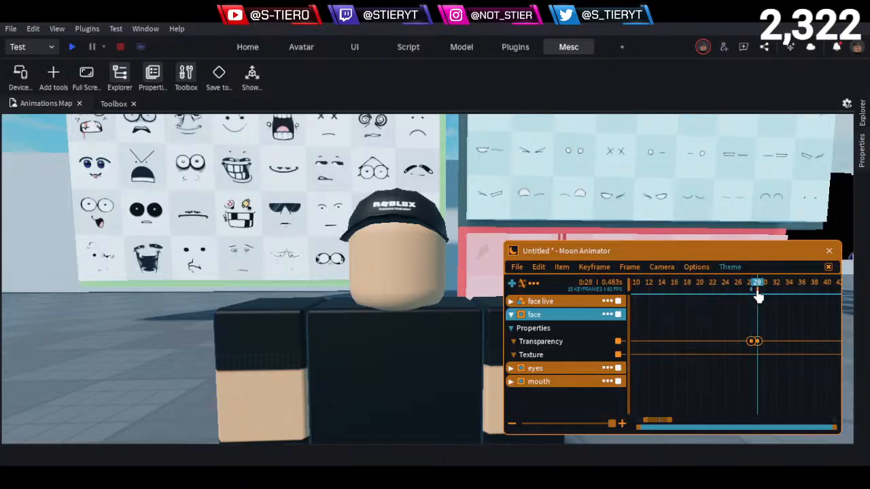
pyautogui.click(752, 295)
pyautogui.click(756, 295)
pyautogui.moveTo(737, 329); pyautogui.dragTo(760, 385)
pyautogui.moveTo(730, 326); pyautogui.dragTo(756, 376)
pyautogui.click(739, 339)
pyautogui.scroll(-5, 728, 367)
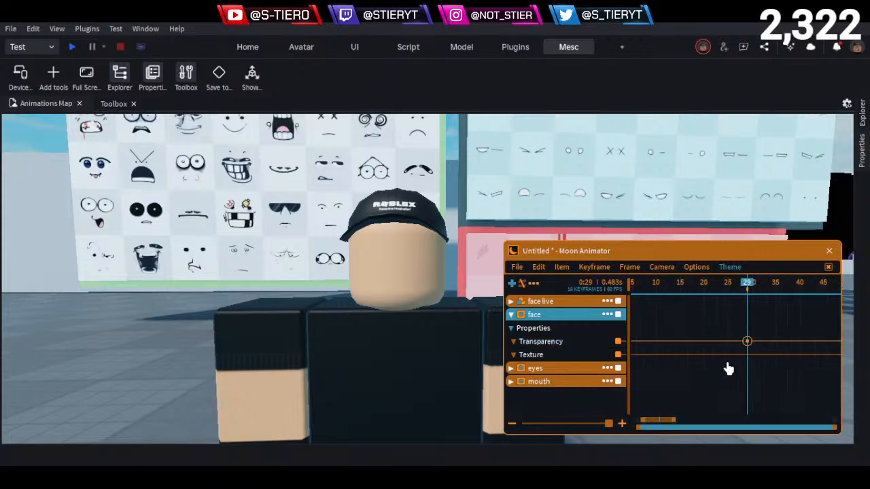
# - Check the face's Transparency keyframe at frame 29 against the character's Head keyframes by scrubbing between frames 0 and 29
pyautogui.scroll(-2, 722, 359)
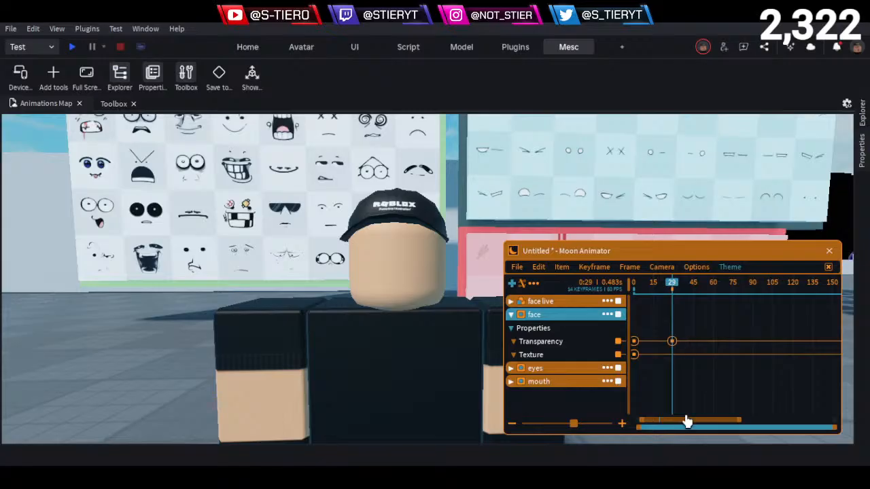
pyautogui.moveTo(685, 417); pyautogui.dragTo(643, 424)
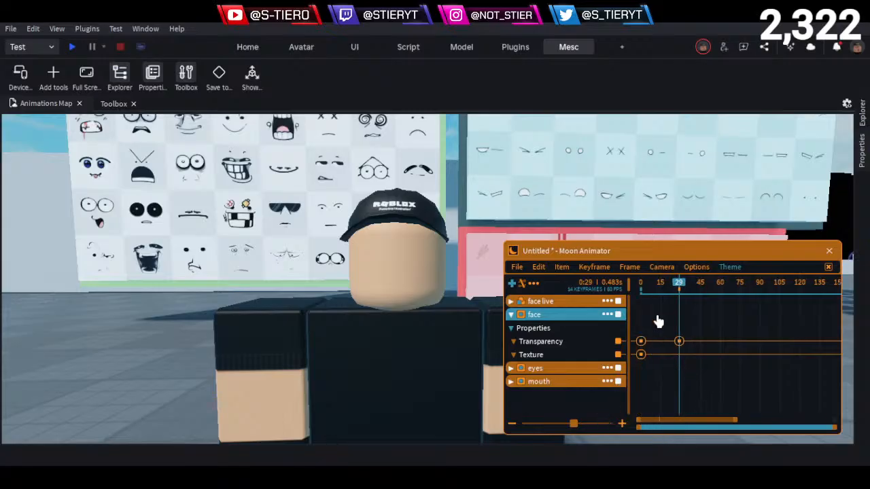
pyautogui.click(643, 282)
pyautogui.moveTo(642, 298); pyautogui.dragTo(675, 304)
pyautogui.click(678, 287)
pyautogui.moveTo(663, 320); pyautogui.dragTo(693, 373)
pyautogui.click(679, 291)
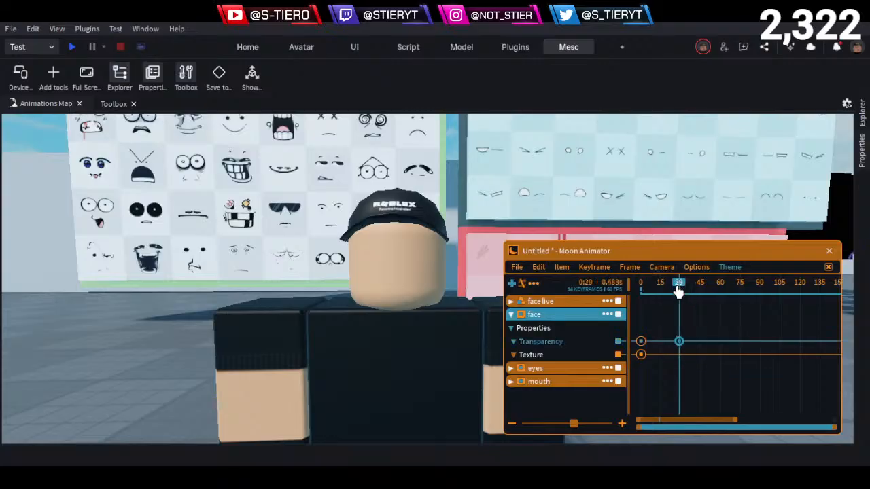
pyautogui.click(511, 301)
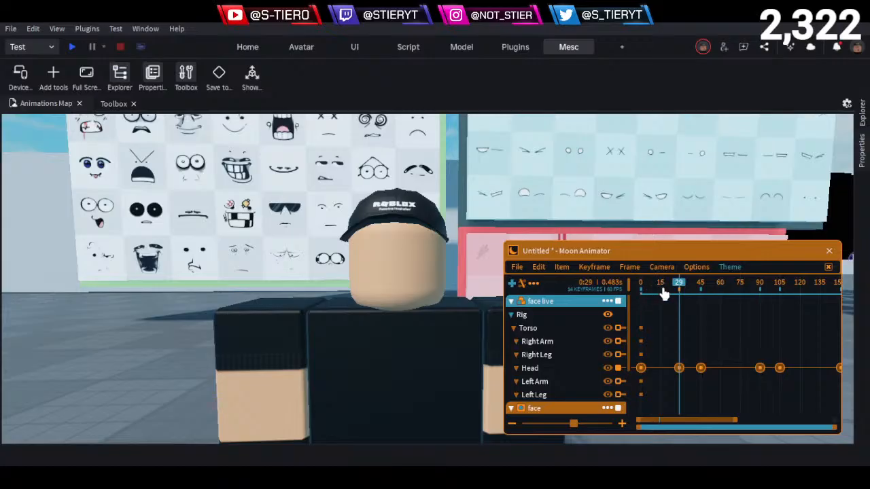
pyautogui.click(511, 301)
pyautogui.click(766, 385)
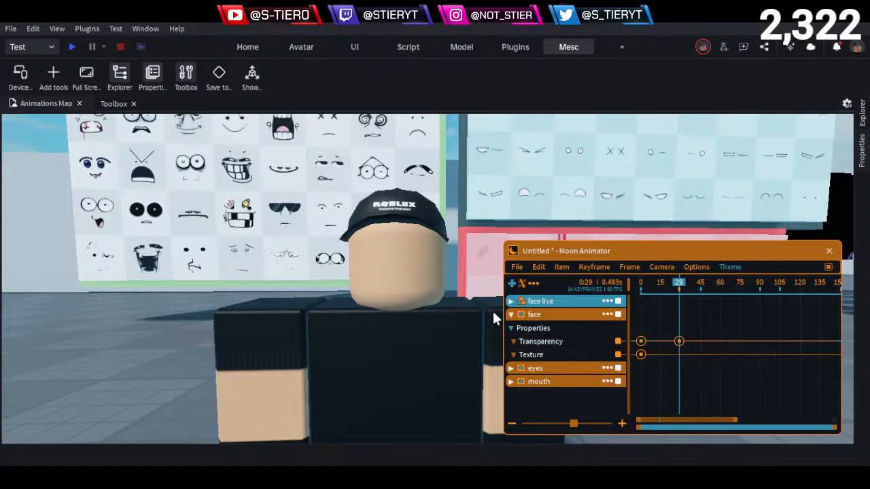
# - Add a Transparency keyframe on the eyes track at frame 29 and set it to 0
pyautogui.click(511, 314)
pyautogui.click(512, 328)
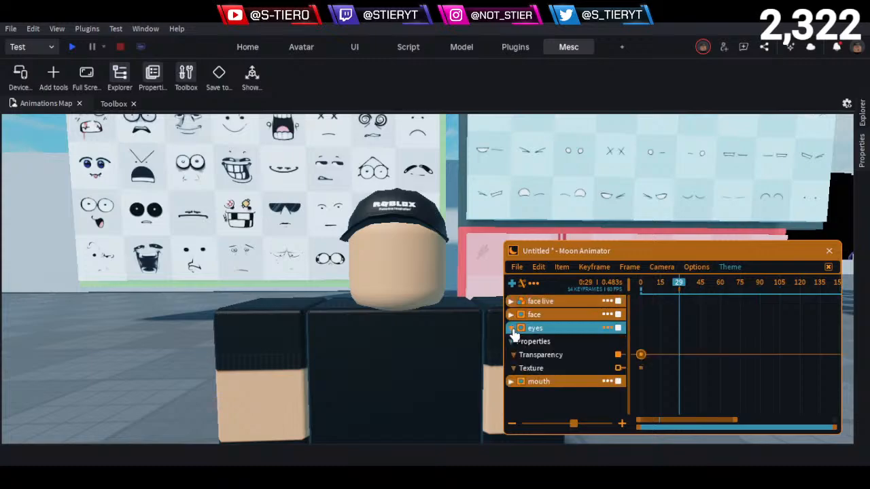
pyautogui.click(587, 356)
pyautogui.press('7')
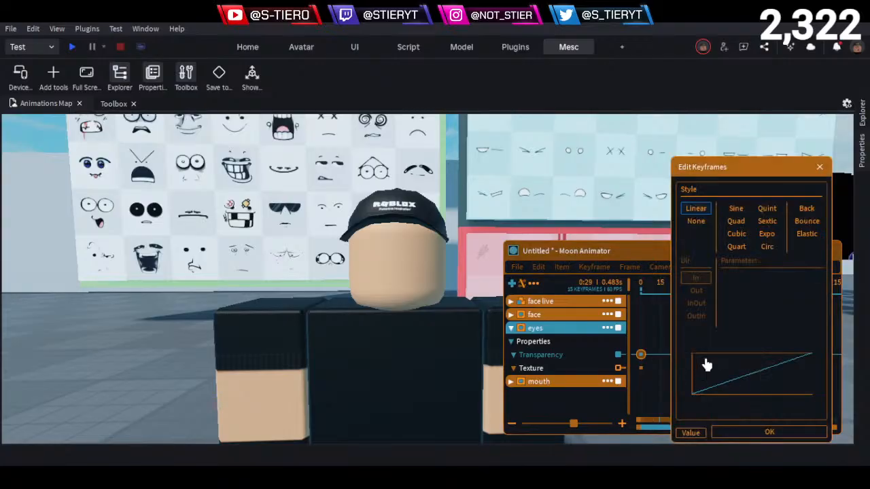
pyautogui.click(698, 223)
pyautogui.click(694, 435)
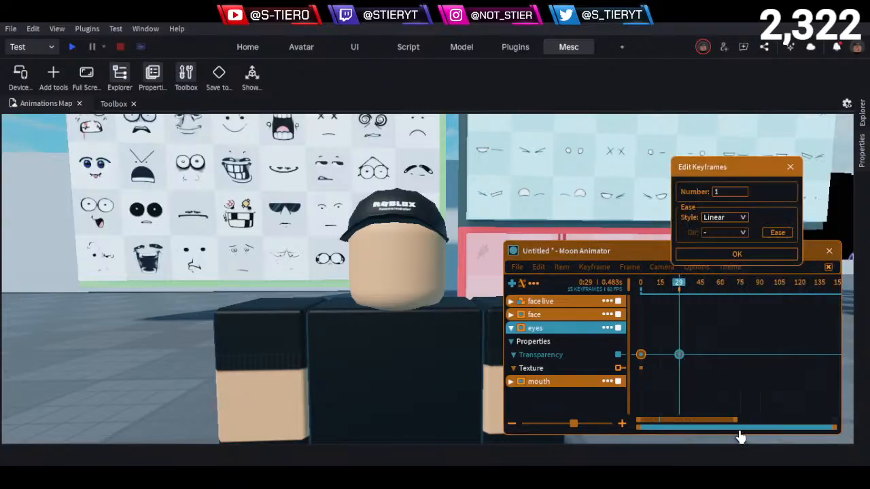
pyautogui.click(738, 253)
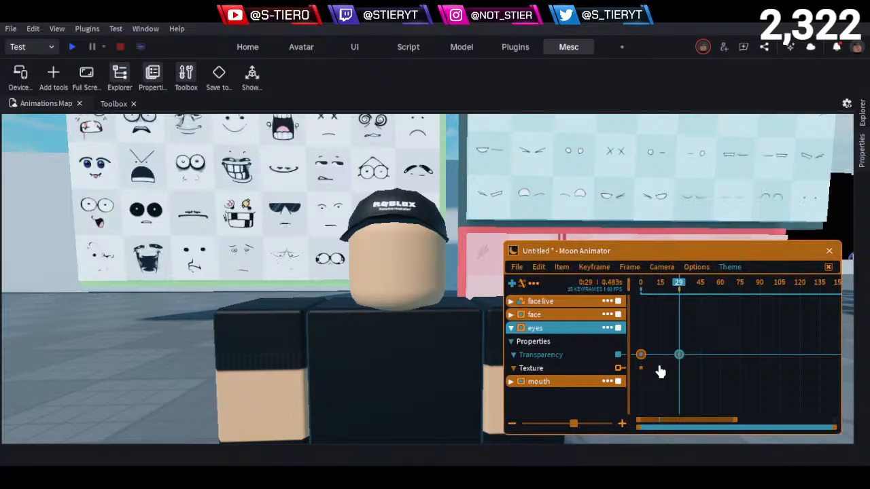
pyautogui.press('7')
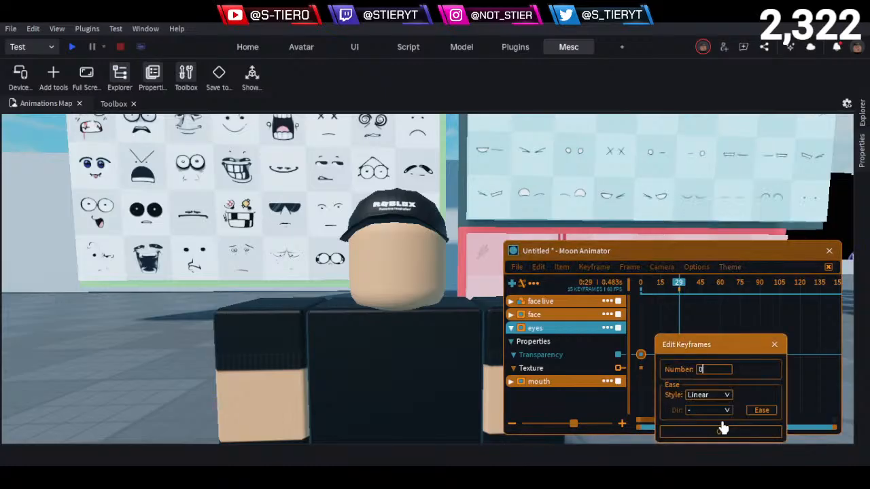
pyautogui.click(722, 428)
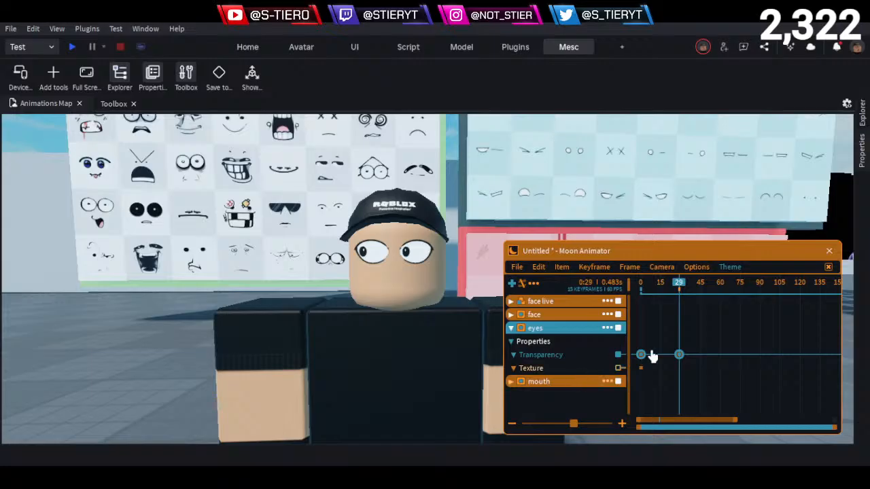
# - Set the ease style of the eyes track's Transparency keyframes to None
pyautogui.press('7')
pyautogui.click(688, 412)
pyautogui.click(595, 224)
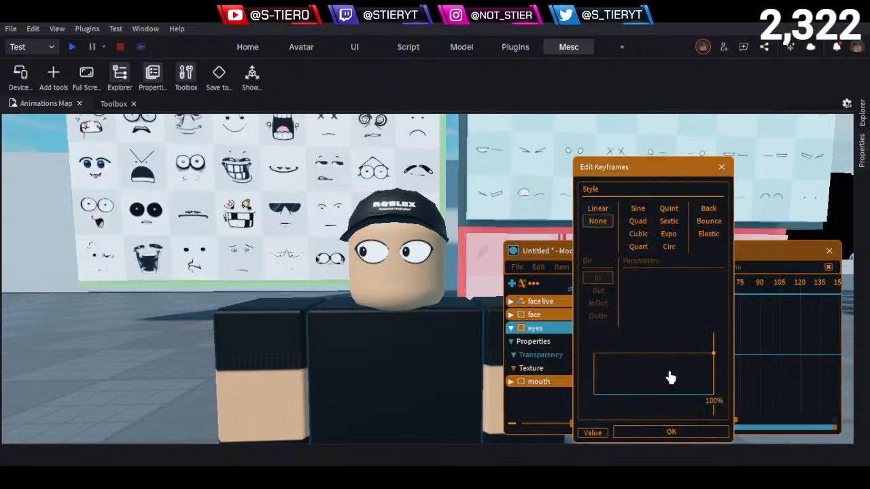
pyautogui.click(673, 433)
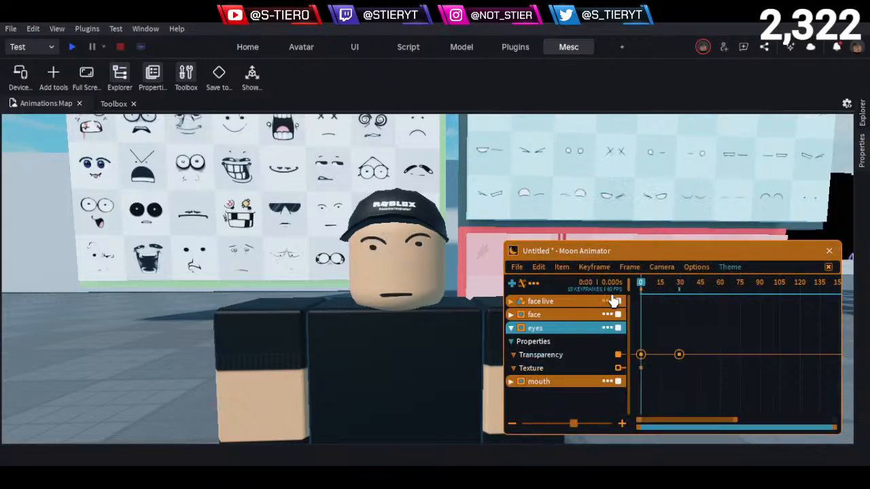
# - Play the animation from frame 0 and check the switch from the full face to the separate eyes
pyautogui.press('space')
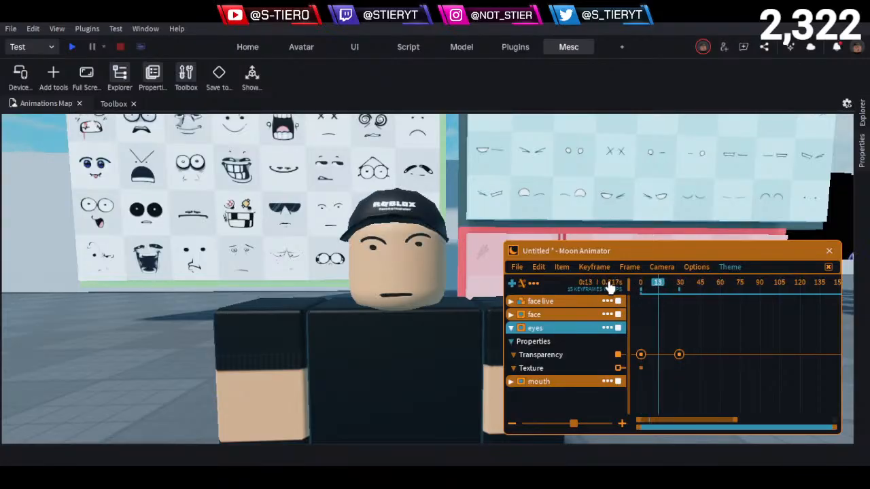
pyautogui.moveTo(650, 285); pyautogui.dragTo(663, 306)
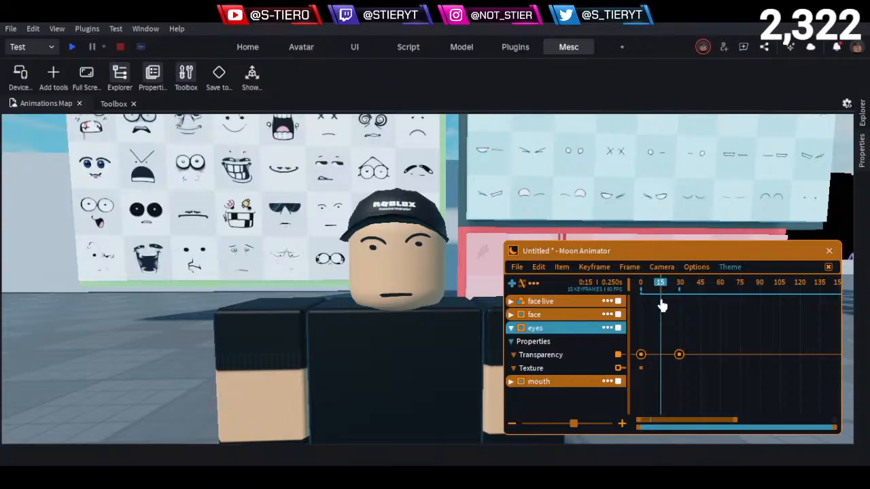
pyautogui.moveTo(659, 289); pyautogui.dragTo(573, 287)
pyautogui.press('space')
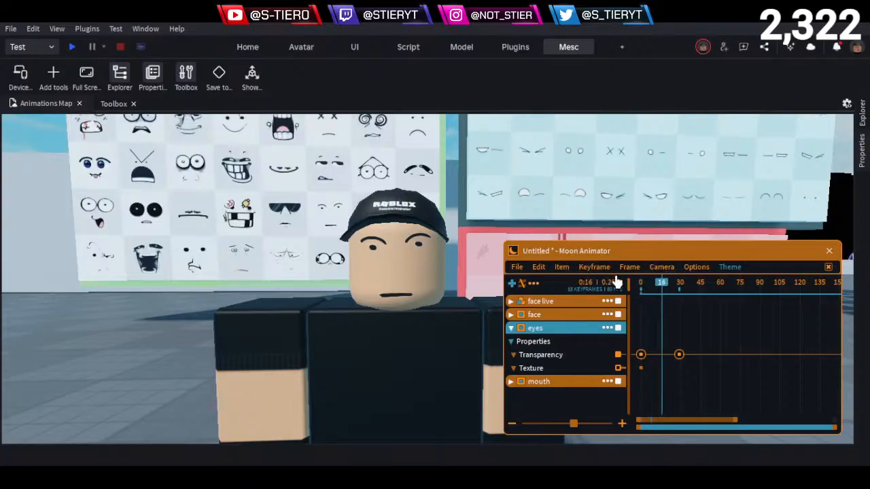
pyautogui.press('space')
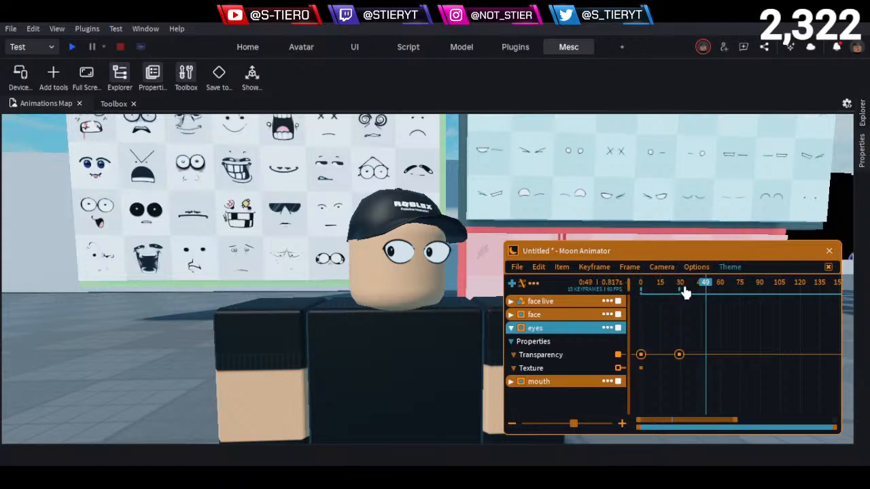
pyautogui.press('space')
pyautogui.press('space')
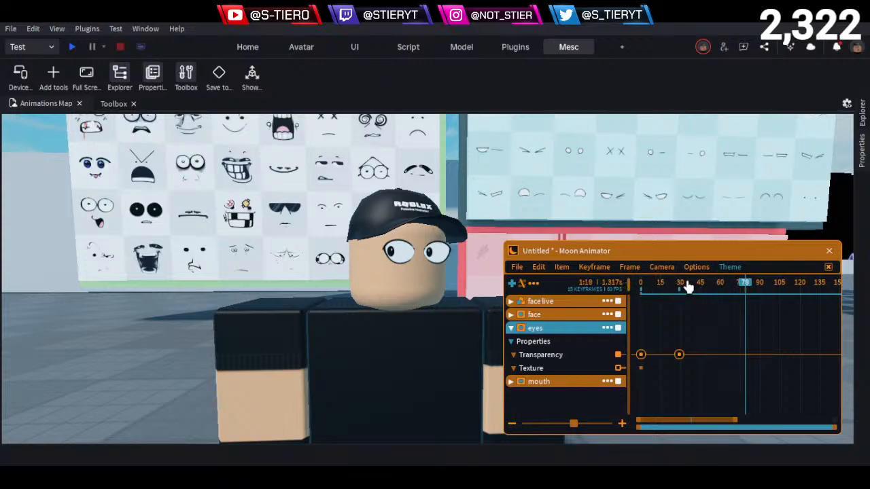
# - Examine the live character's separate eyes up close, and the sunglasses face on the face decal wall
pyautogui.moveTo(437, 308); pyautogui.dragTo(427, 266, button='right')
pyautogui.scroll(2, 427, 295)
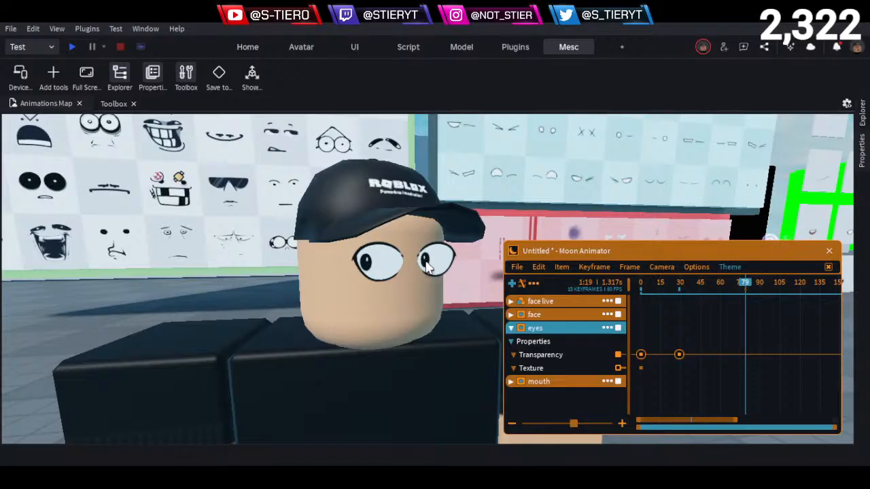
pyautogui.moveTo(427, 266); pyautogui.dragTo(389, 240, button='right')
pyautogui.scroll(5, 409, 245)
pyautogui.scroll(2, 339, 250)
pyautogui.scroll(8, 330, 267)
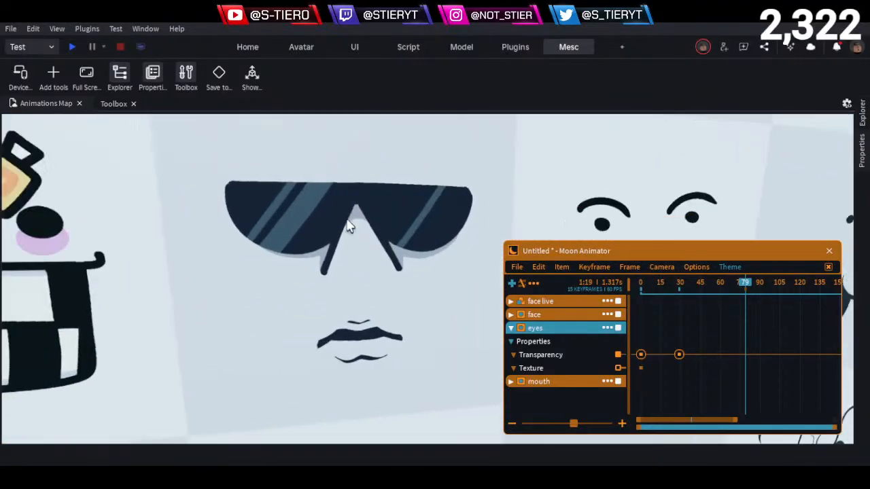
# - Fly out across the map and return to a close view of the sunglasses face decal
pyautogui.moveTo(377, 266); pyautogui.dragTo(354, 289, button='right')
pyautogui.press('s')
pyautogui.press('w')
pyautogui.press('w')
pyautogui.press('w')
pyautogui.press('e')
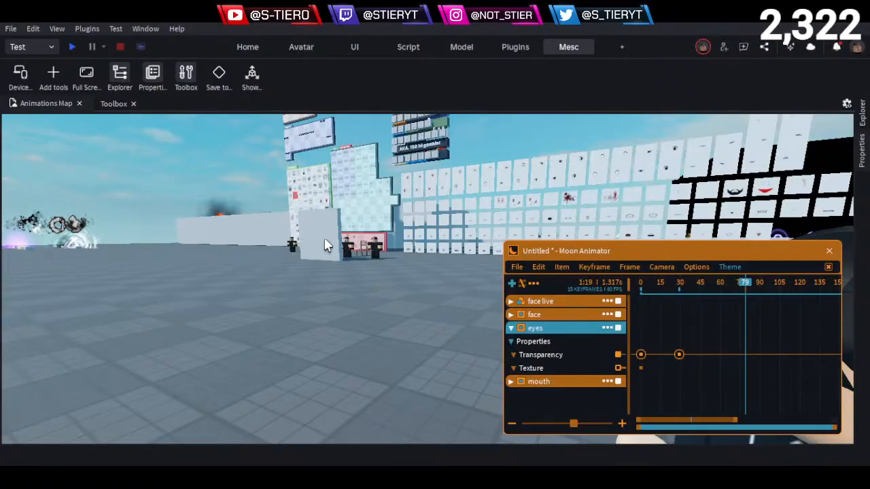
pyautogui.press('w')
pyautogui.moveTo(337, 291); pyautogui.dragTo(337, 291, button='right')
pyautogui.press('w')
pyautogui.press('s')
pyautogui.scroll(5, 367, 309)
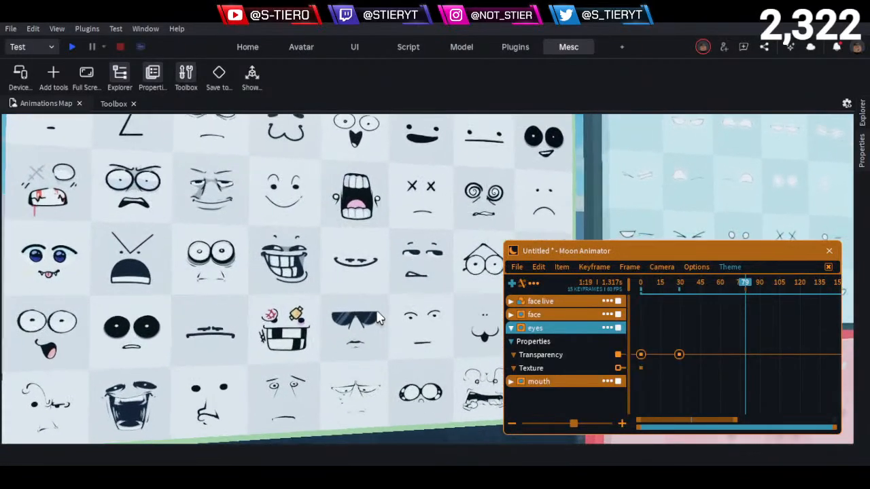
pyautogui.scroll(8, 378, 318)
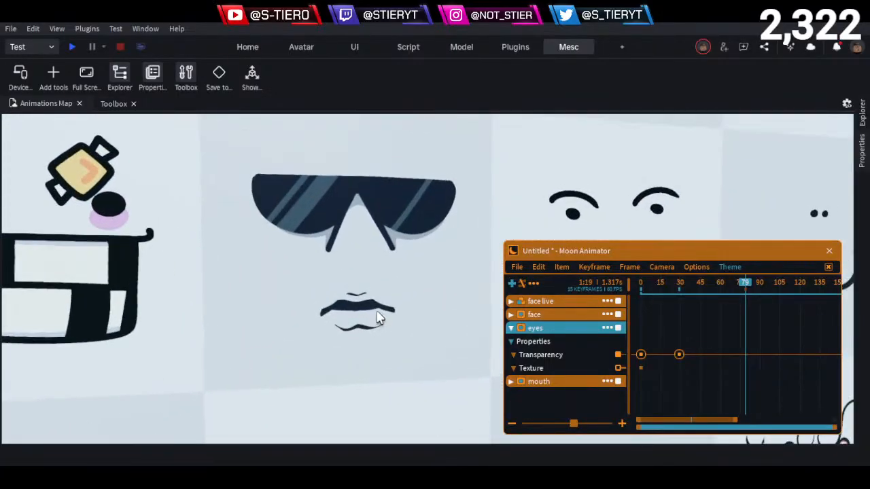
pyautogui.scroll(1, 378, 318)
pyautogui.moveTo(378, 318); pyautogui.dragTo(378, 318, button='right')
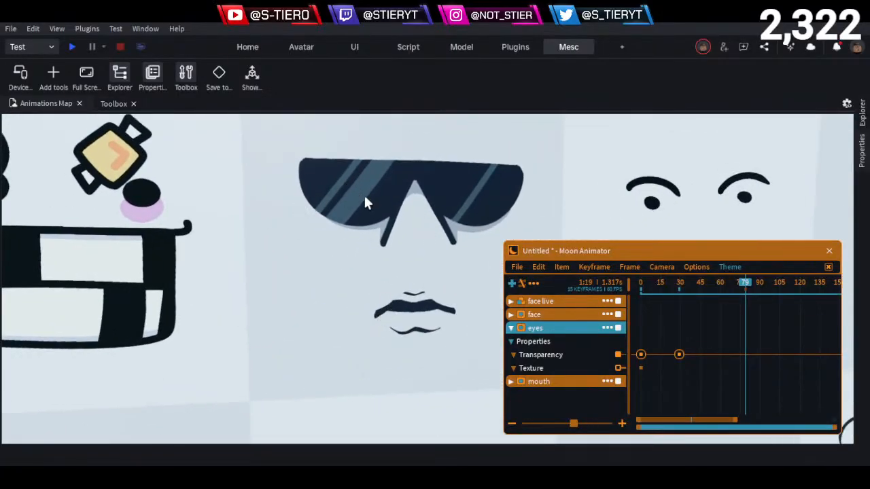
# - Examine the face of the black-haired character in the black hoodie, standing in the row of characters near the car
pyautogui.press('s')
pyautogui.moveTo(368, 224); pyautogui.dragTo(368, 227, button='right')
pyautogui.press('w')
pyautogui.press('w')
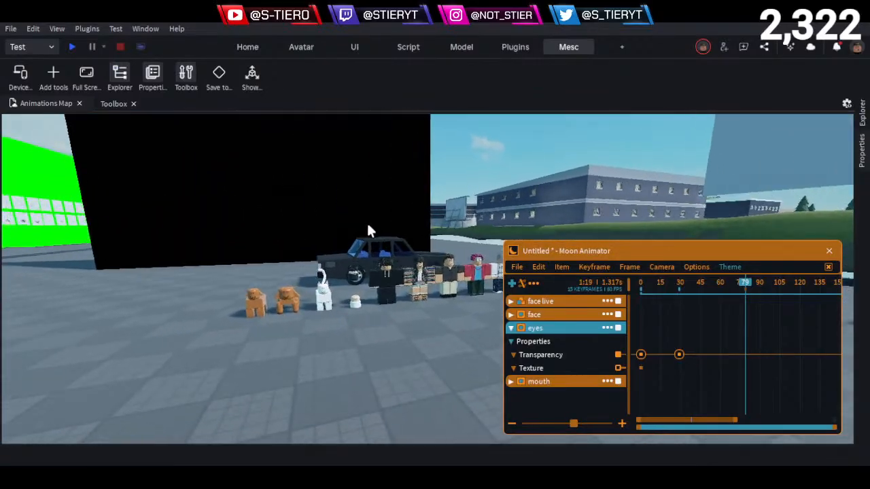
pyautogui.press('w')
pyautogui.press('a')
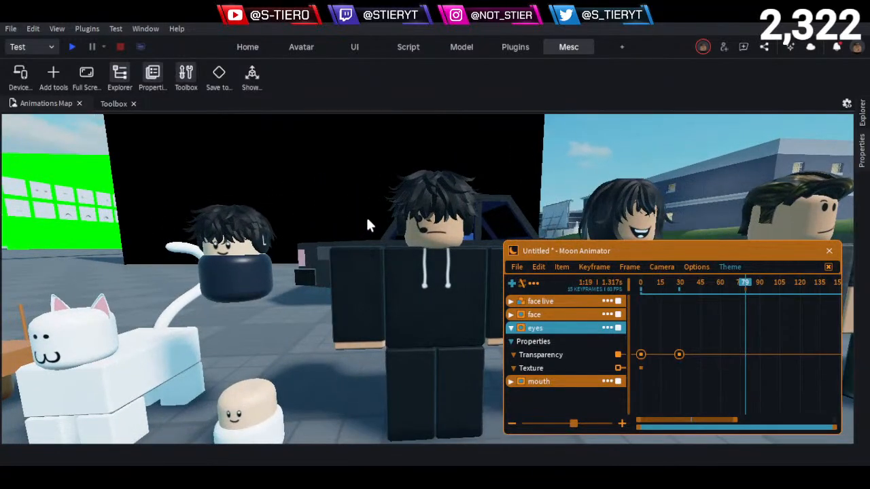
pyautogui.press('d')
pyautogui.press('q')
pyautogui.press('d')
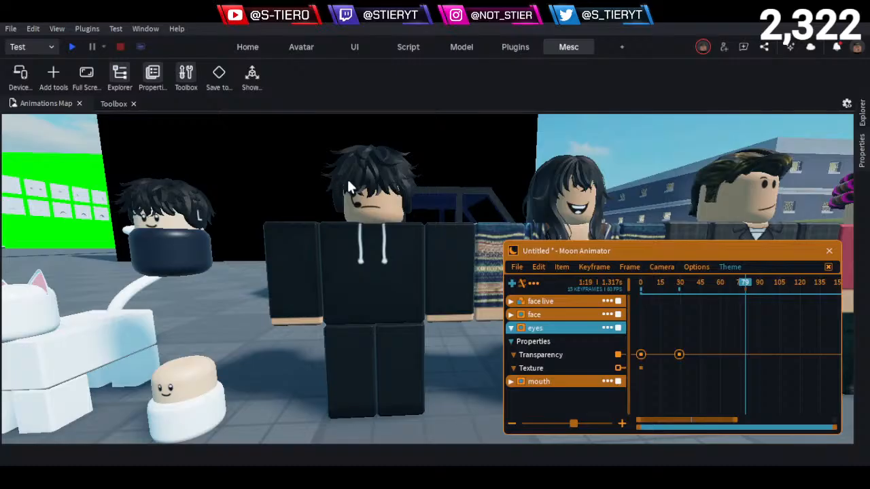
pyautogui.press('a')
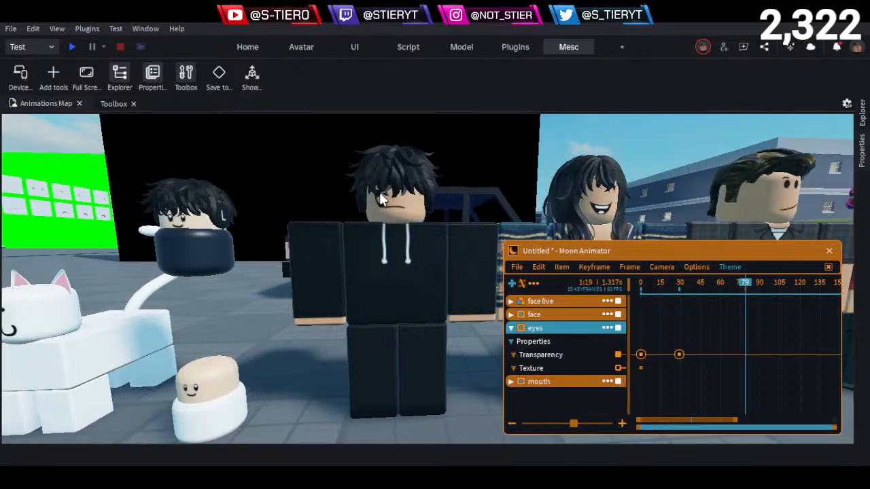
pyautogui.press('w')
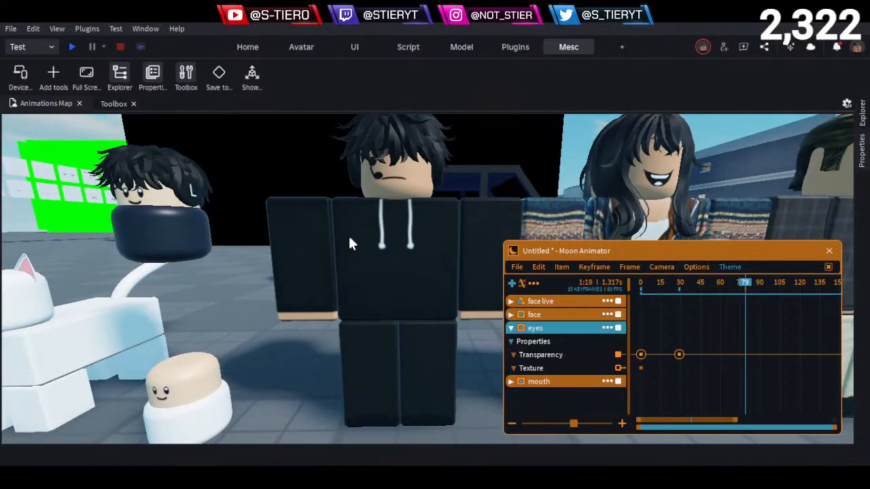
pyautogui.press('s')
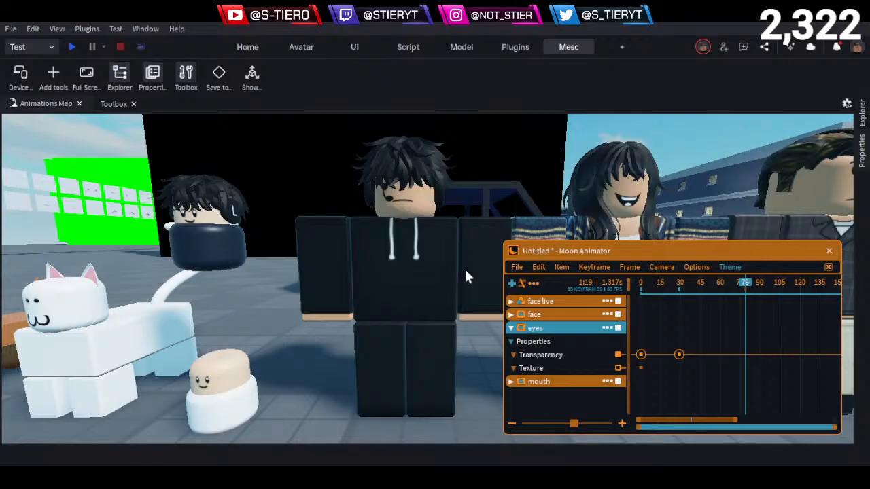
# - Return to the live character in front of the face decal walls and collapse the eyes track
pyautogui.scroll(-3, 438, 272)
pyautogui.moveTo(438, 272); pyautogui.dragTo(459, 279, button='right')
pyautogui.press('w')
pyautogui.press('d')
pyautogui.press('w')
pyautogui.press('a')
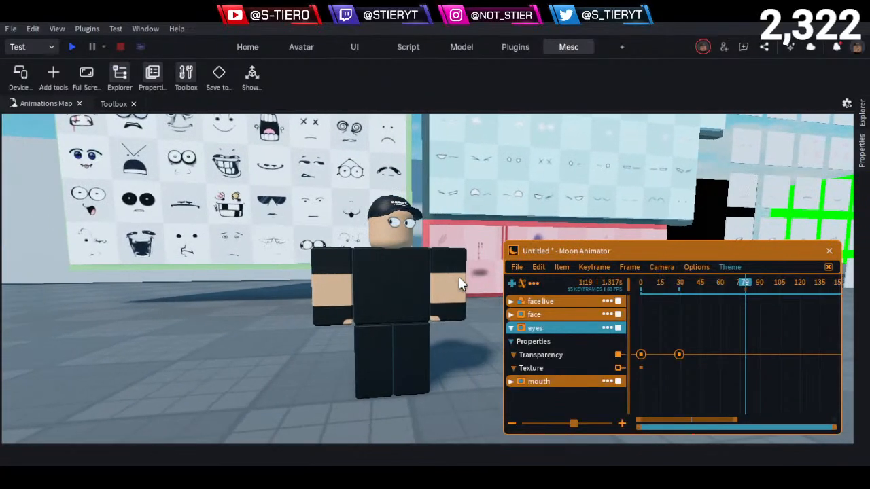
pyautogui.moveTo(511, 336); pyautogui.dragTo(511, 336, button='right')
pyautogui.click(512, 330)
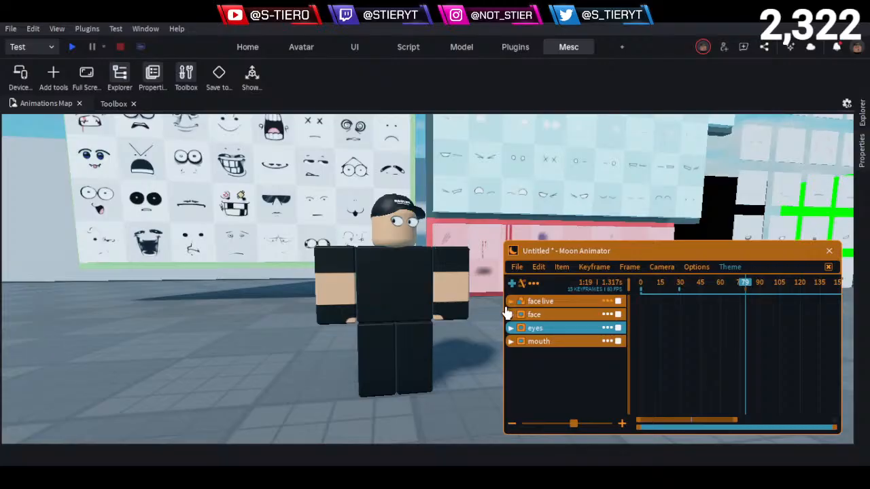
# - Compare the face track's Transparency keyframes with the face live rig's Head keyframes, scrubbing to frame 90
pyautogui.click(510, 302)
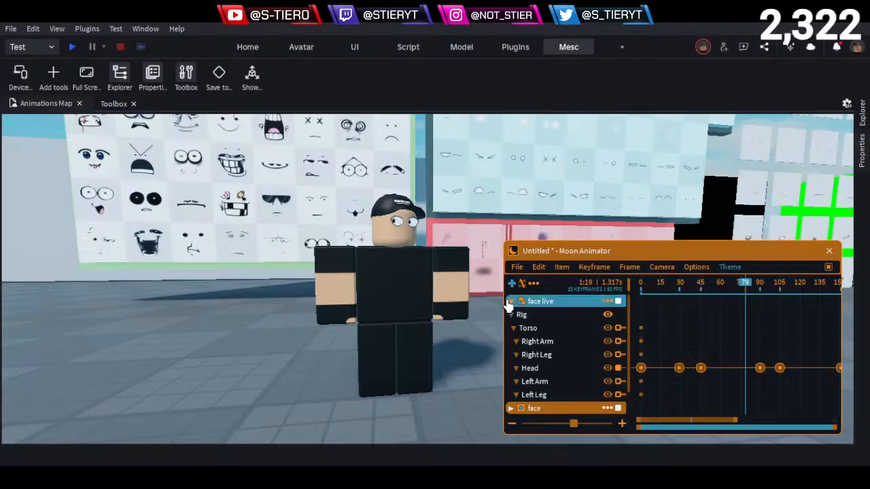
pyautogui.click(511, 302)
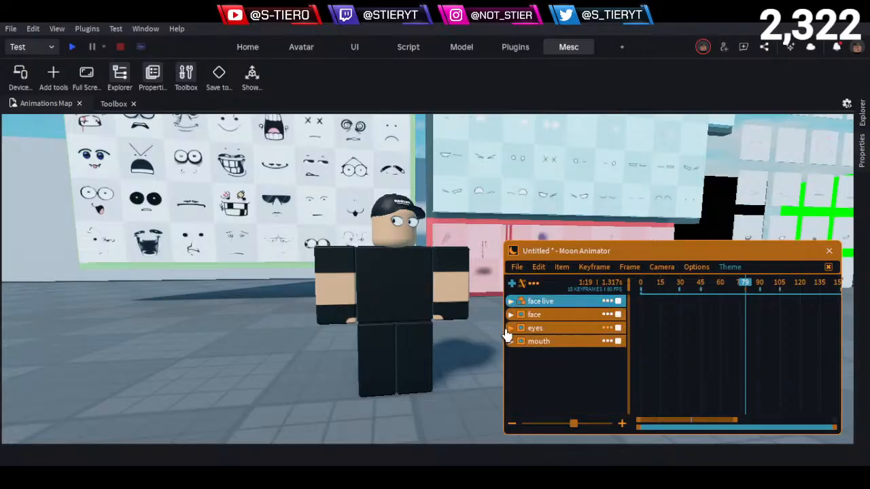
pyautogui.click(510, 314)
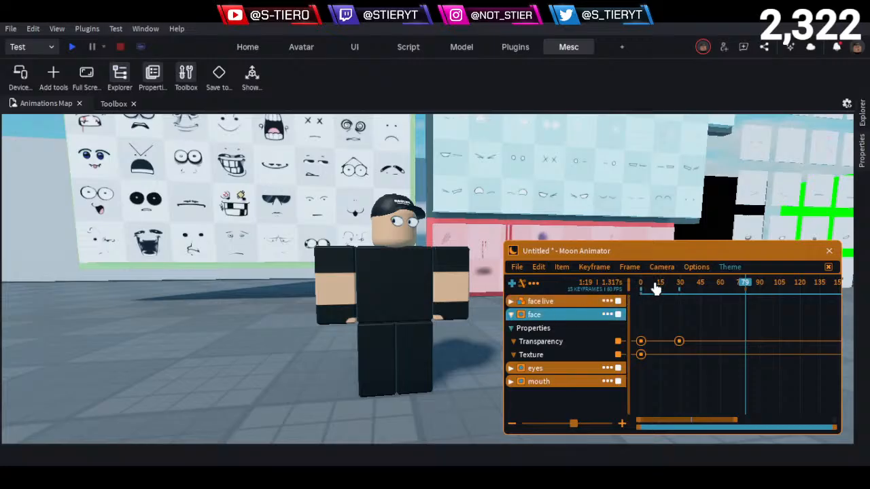
pyautogui.click(655, 287)
pyautogui.moveTo(661, 290); pyautogui.dragTo(736, 299)
pyautogui.click(511, 315)
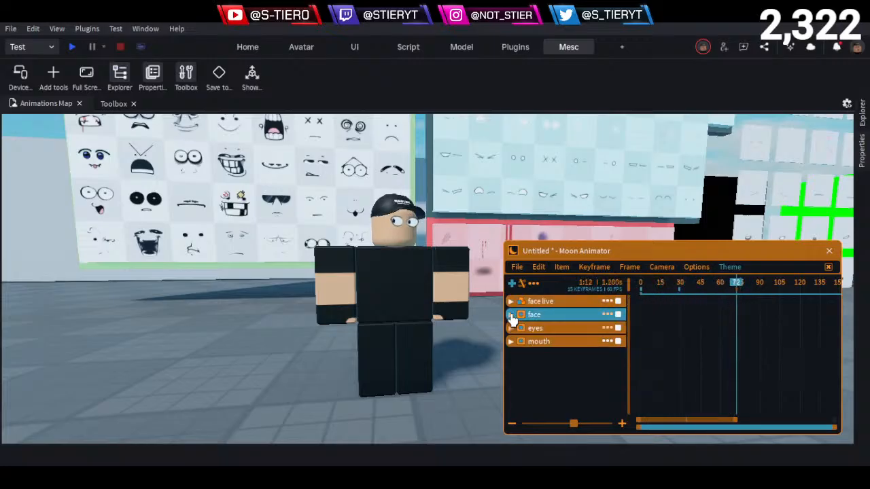
pyautogui.click(511, 301)
pyautogui.moveTo(738, 291); pyautogui.dragTo(764, 291)
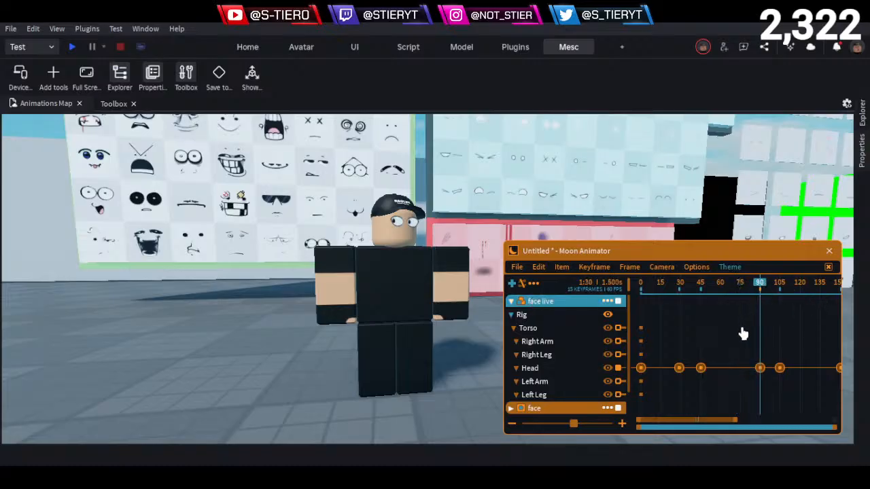
pyautogui.click(511, 301)
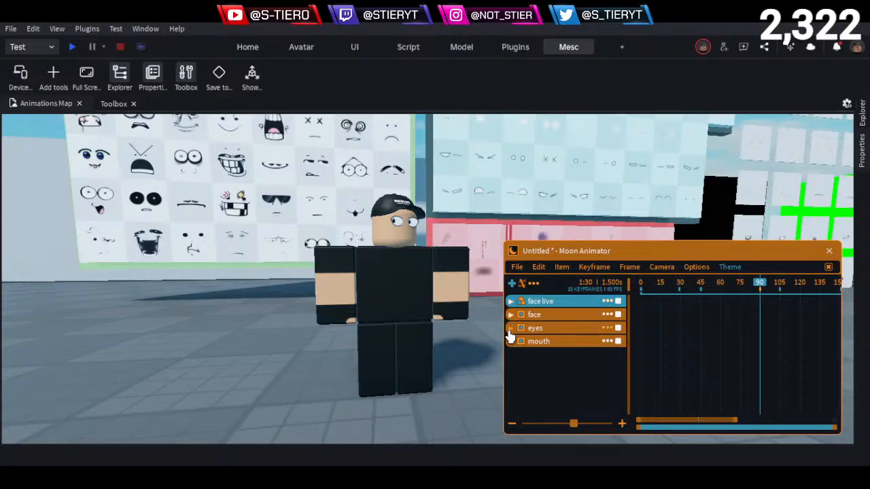
# - Expand the eyes and face tracks and scrub between frames 29 and 0 to check the face switch
pyautogui.click(510, 329)
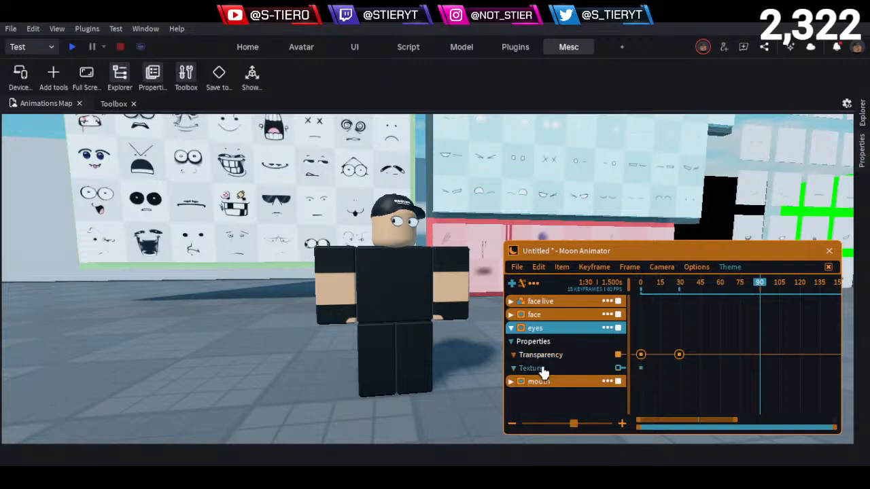
pyautogui.click(544, 372)
pyautogui.hotkey('ctrl', 'z')
pyautogui.click(508, 318)
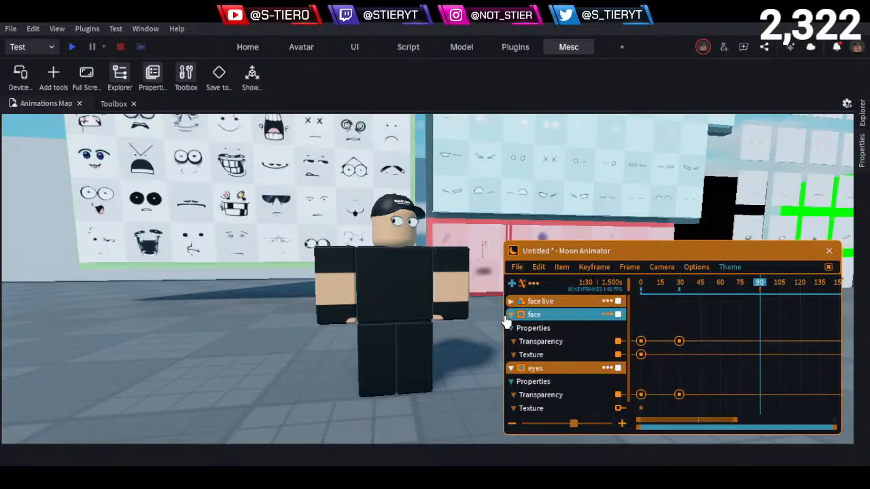
pyautogui.moveTo(660, 286); pyautogui.dragTo(682, 336)
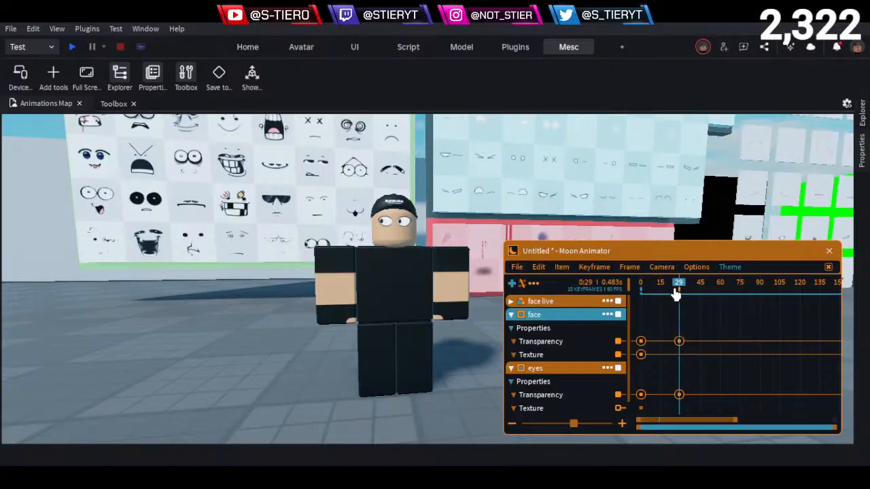
pyautogui.moveTo(670, 290); pyautogui.dragTo(637, 306)
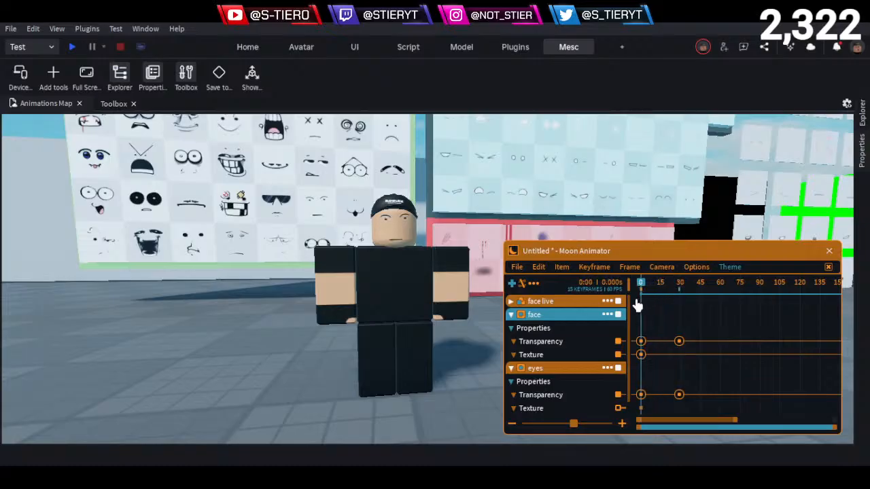
# - Expand the mouth track and set the ease style of its Transparency keyframe at frame 0 to None
pyautogui.scroll(-1, 604, 333)
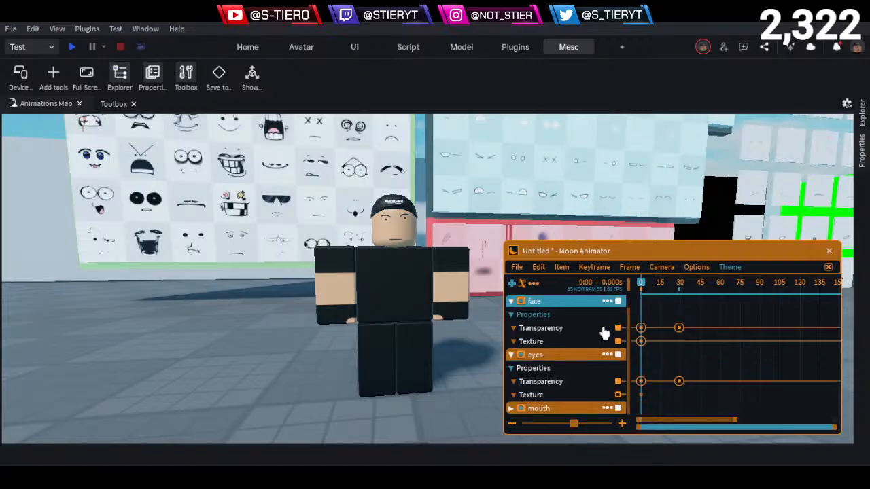
pyautogui.click(604, 331)
pyautogui.click(526, 397)
pyautogui.click(516, 406)
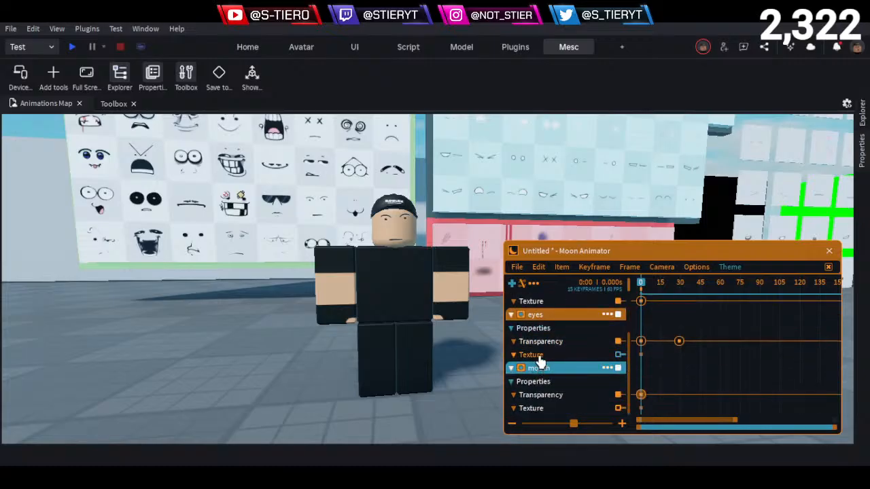
pyautogui.click(670, 396)
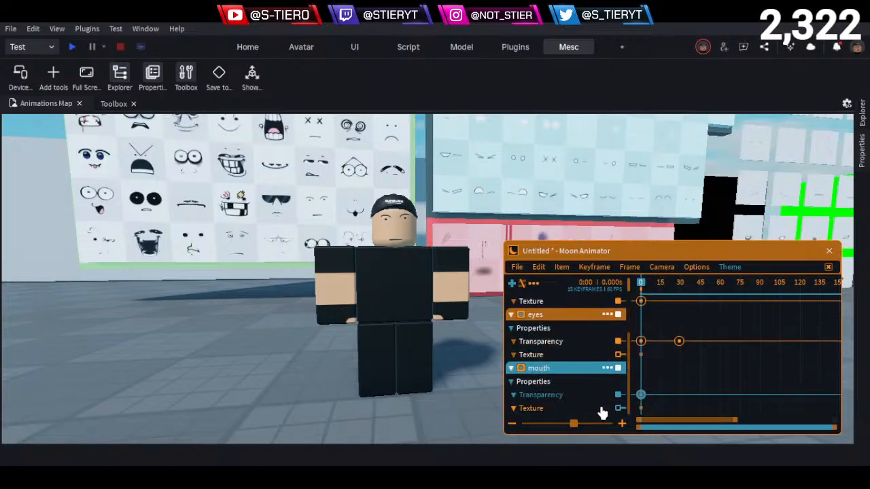
pyautogui.press('7')
pyautogui.click(623, 225)
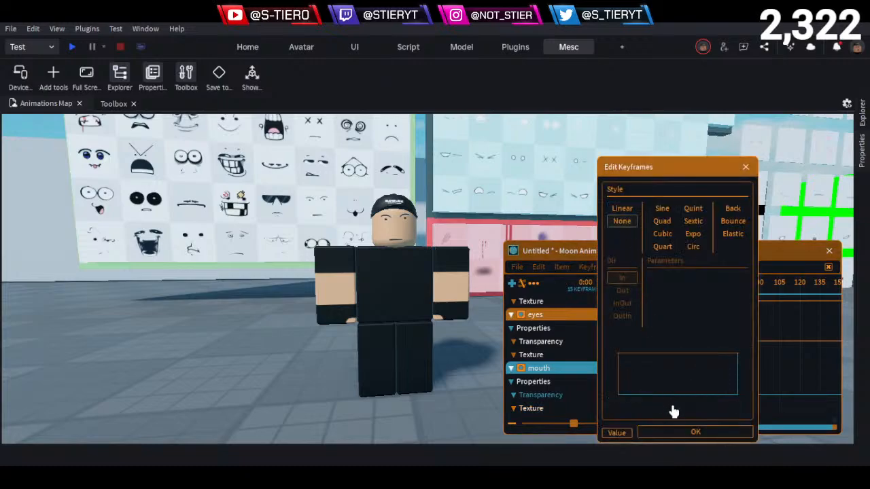
pyautogui.click(680, 432)
# - Review the face track's Texture keyframe at frame 0 and the eyes track's Transparency keyframe at frame 29
pyautogui.scroll(4, 666, 363)
pyautogui.scroll(-5, 666, 343)
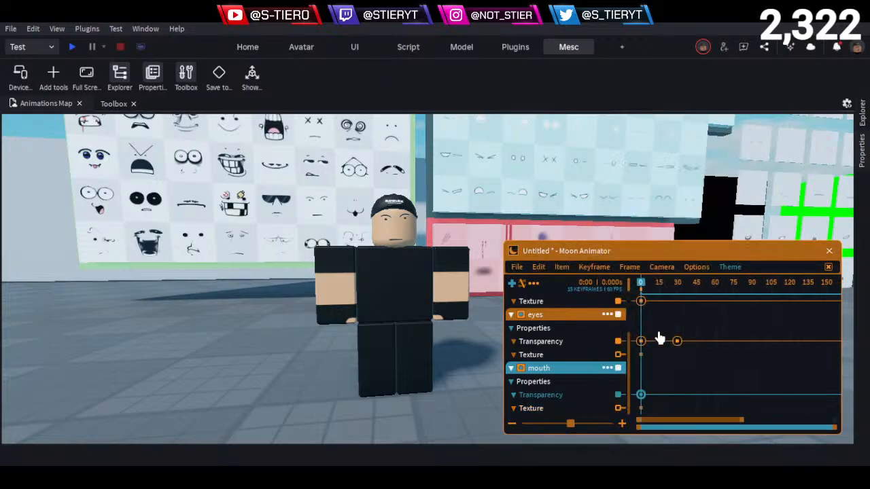
pyautogui.scroll(3, 601, 351)
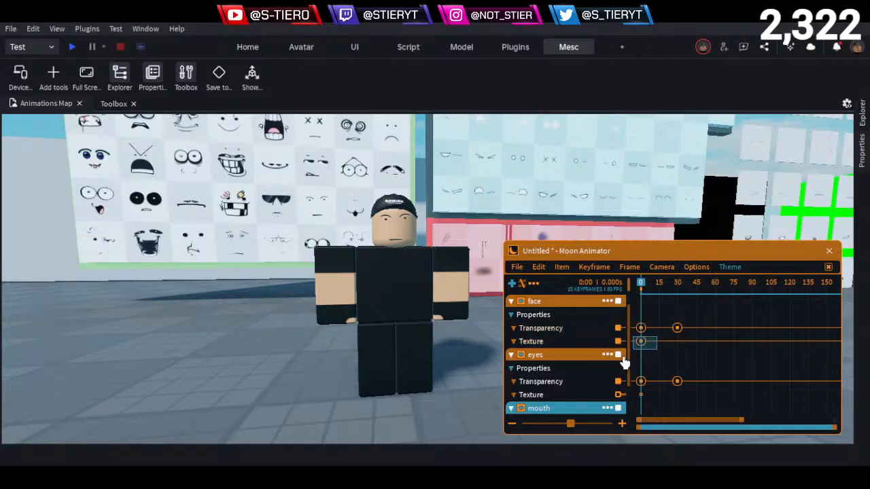
pyautogui.click(641, 342)
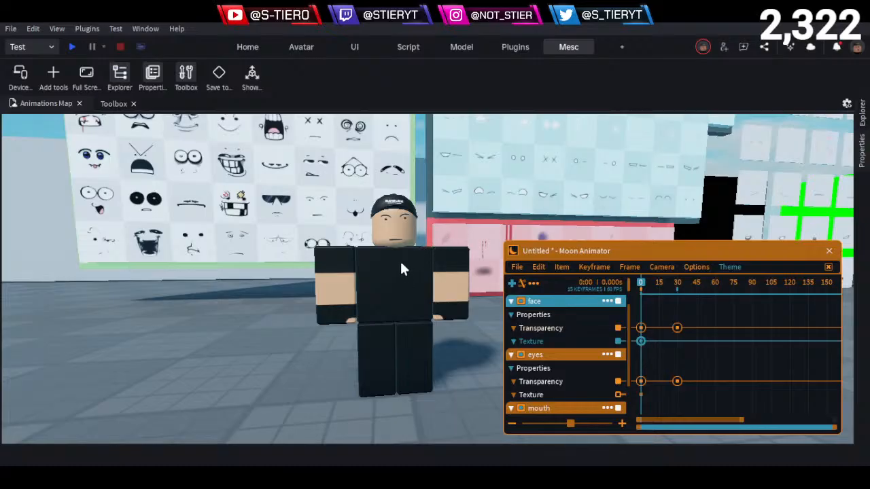
pyautogui.scroll(1, 544, 330)
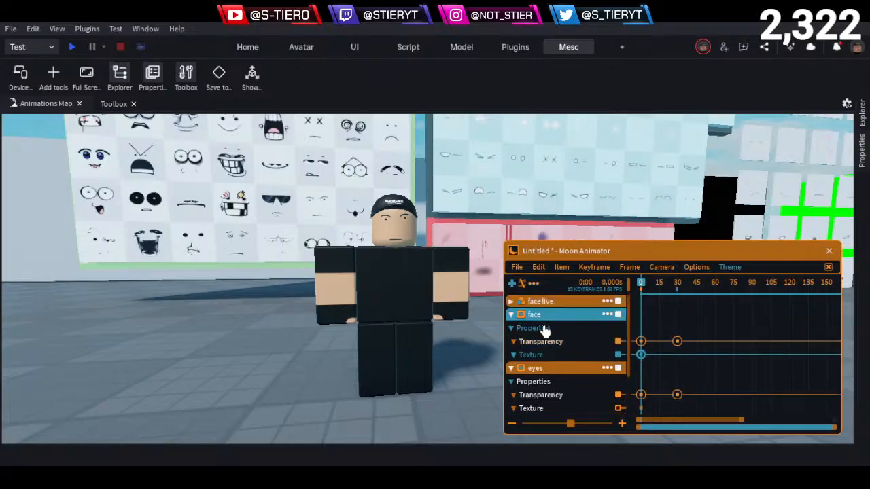
pyautogui.moveTo(657, 283); pyautogui.dragTo(675, 301)
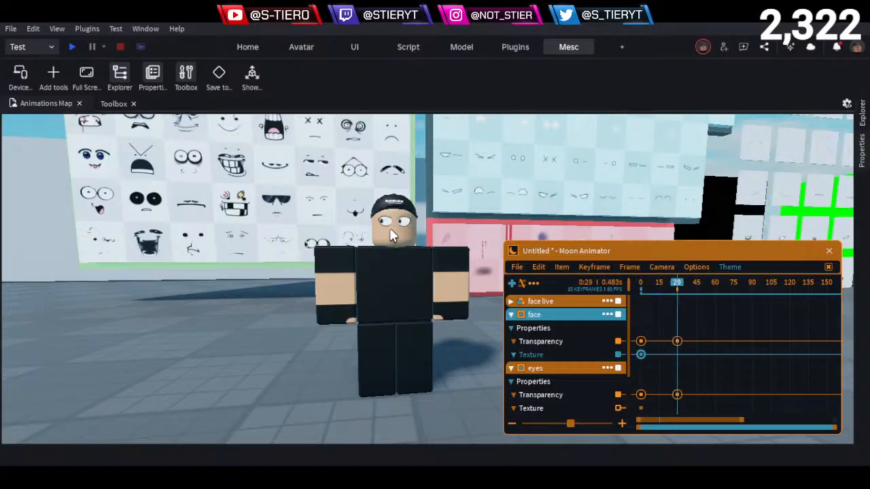
pyautogui.scroll(-2, 535, 358)
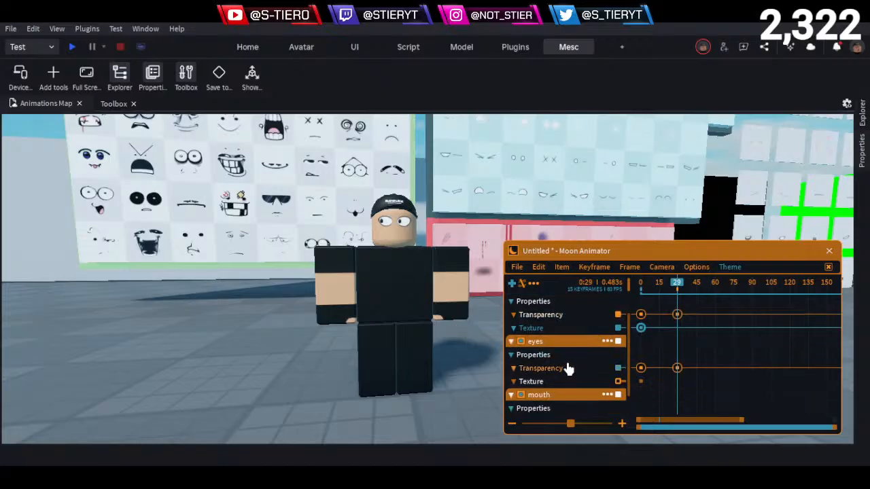
pyautogui.moveTo(660, 356); pyautogui.dragTo(705, 388)
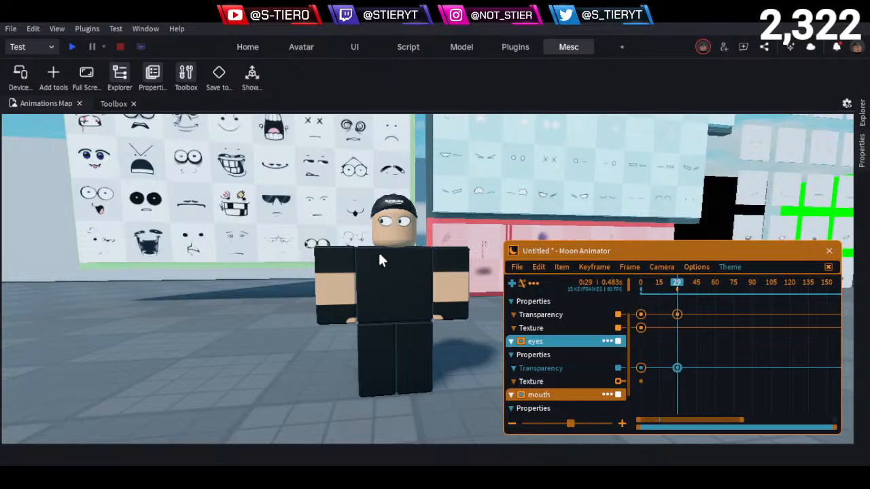
# - Set the face track's Transparency keyframe at frame 29 to ease style None and value 0
pyautogui.scroll(1, 559, 331)
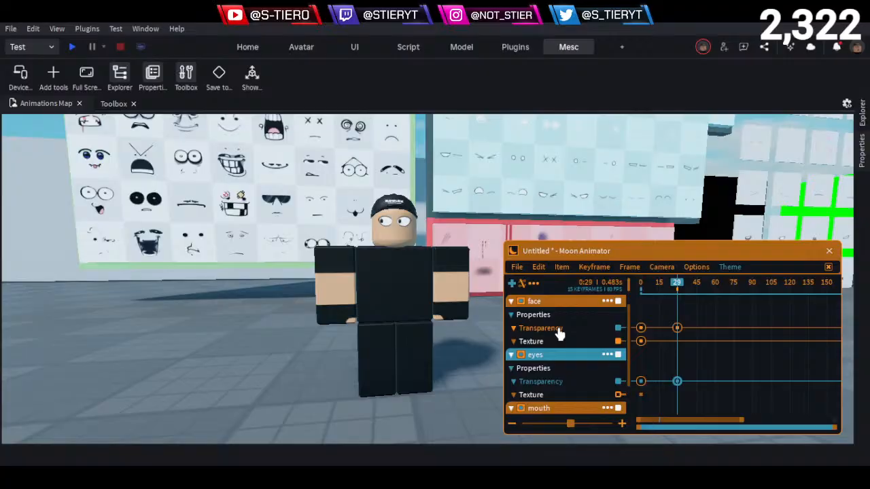
pyautogui.click(626, 339)
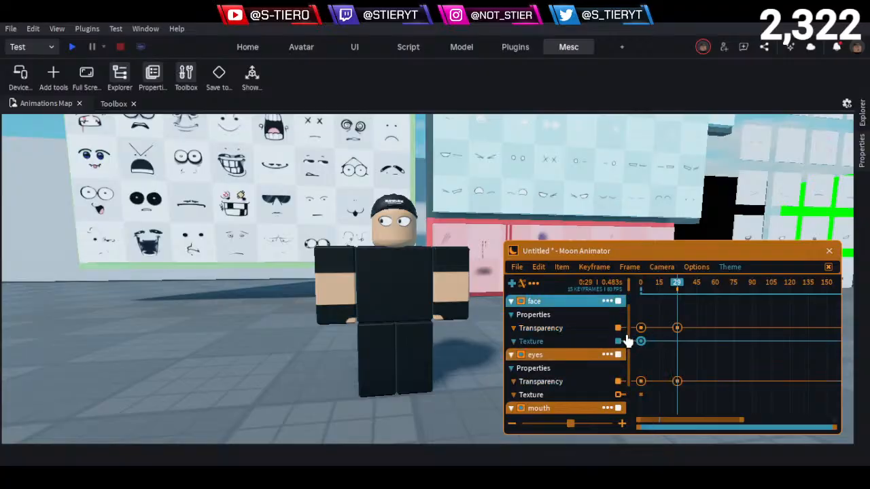
pyautogui.click(592, 329)
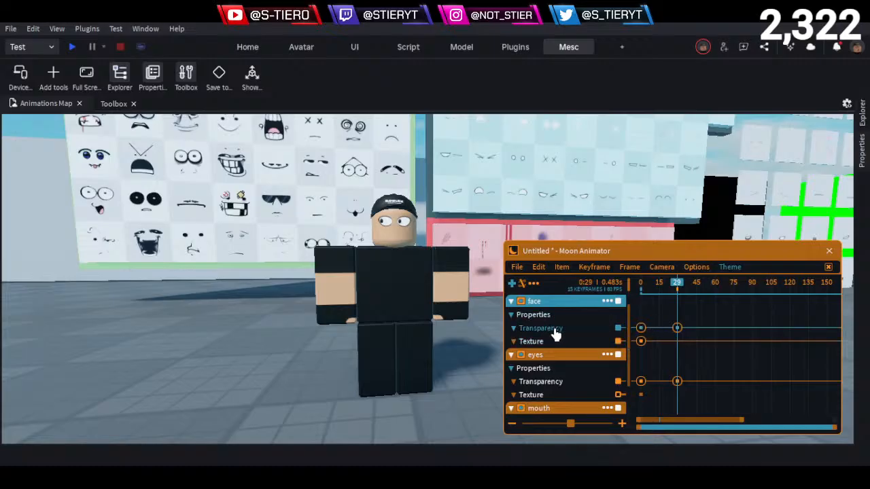
pyautogui.moveTo(698, 347); pyautogui.dragTo(651, 305)
pyautogui.press('7')
pyautogui.click(676, 209)
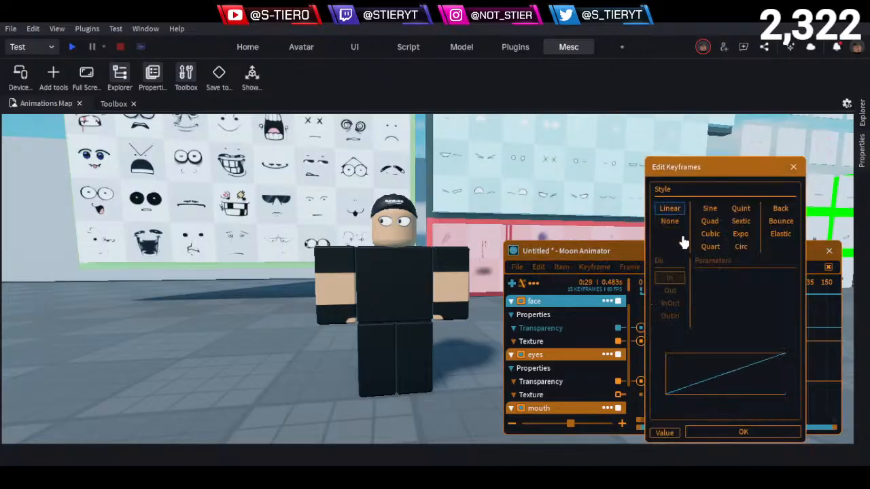
pyautogui.click(677, 223)
pyautogui.click(664, 433)
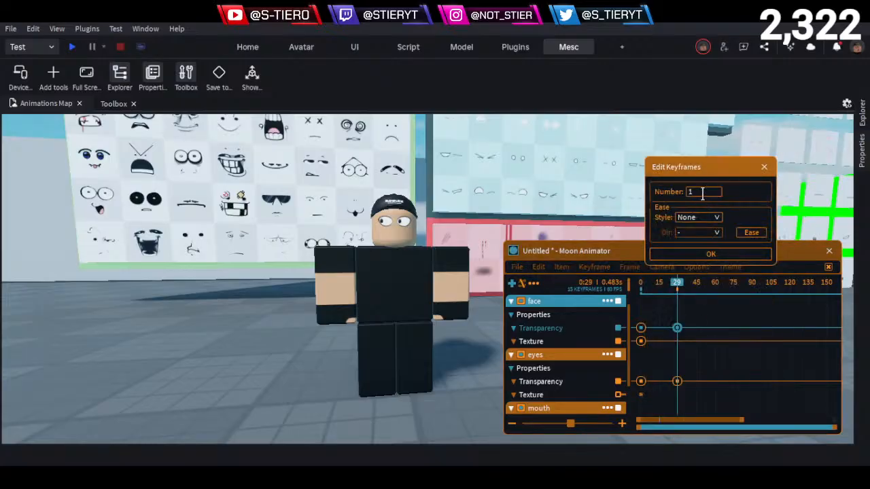
pyautogui.click(703, 193)
pyautogui.click(719, 255)
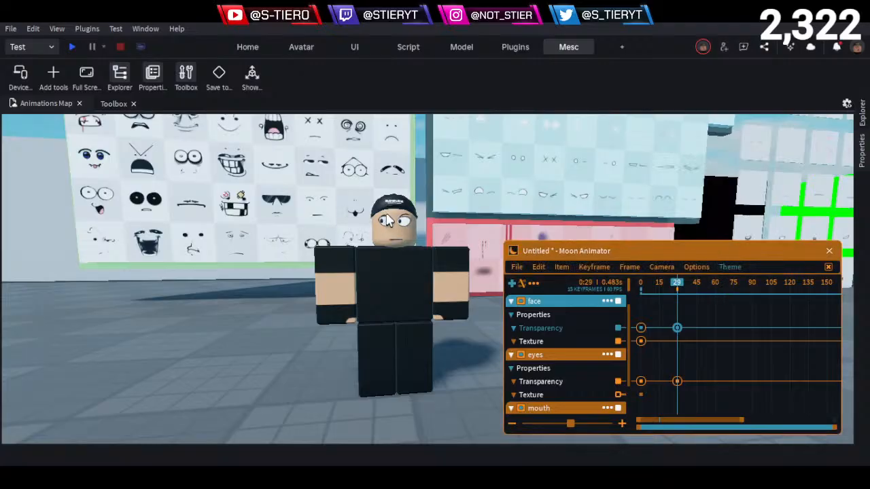
# - Set the face track's Transparency keyframe at frame 29 back to 1 so the full face is hidden
pyautogui.press('7')
pyautogui.click(509, 262)
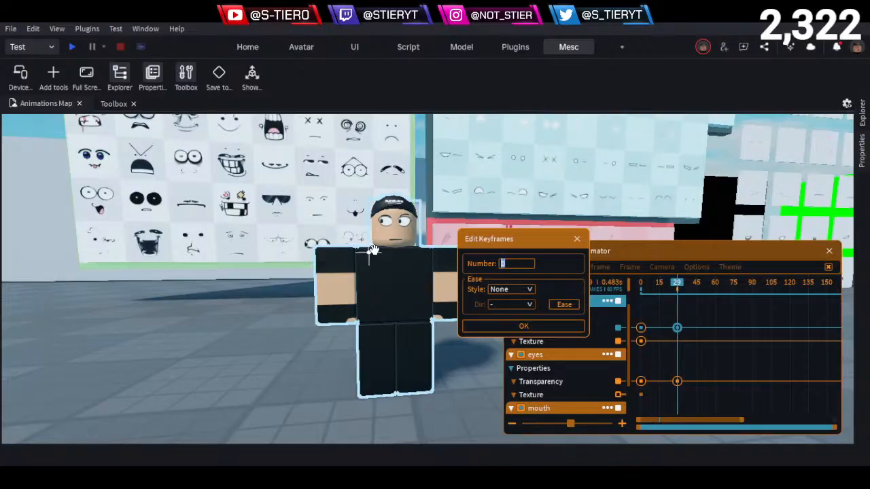
pyautogui.click(496, 326)
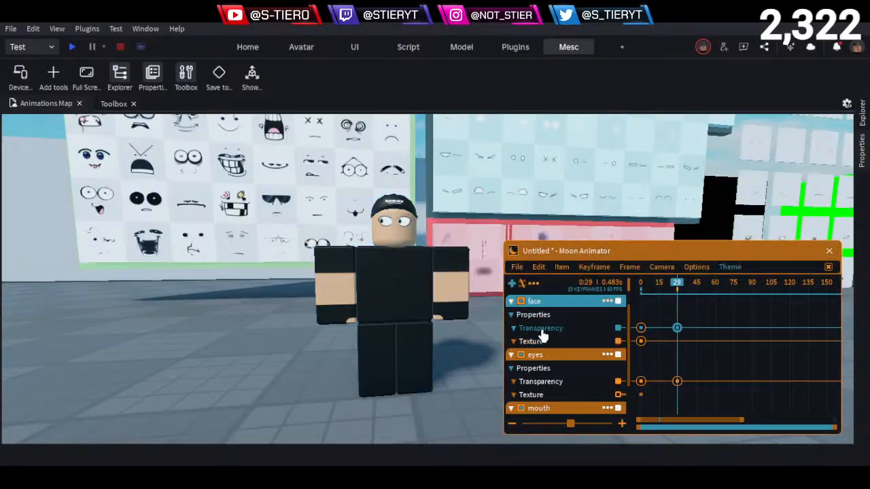
# - Try to add a Texture keyframe to the eyes track with the playhead at frame 29
pyautogui.scroll(-3, 552, 359)
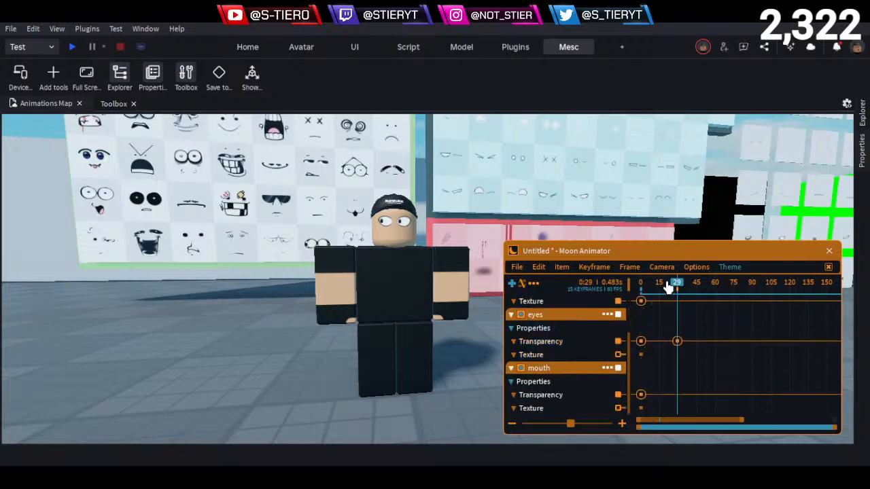
pyautogui.moveTo(669, 285)
pyautogui.mouseDown()
pyautogui.moveTo(620, 304)
pyautogui.moveTo(677, 294)
pyautogui.mouseUp()
pyautogui.click(562, 360)
pyautogui.press('=')
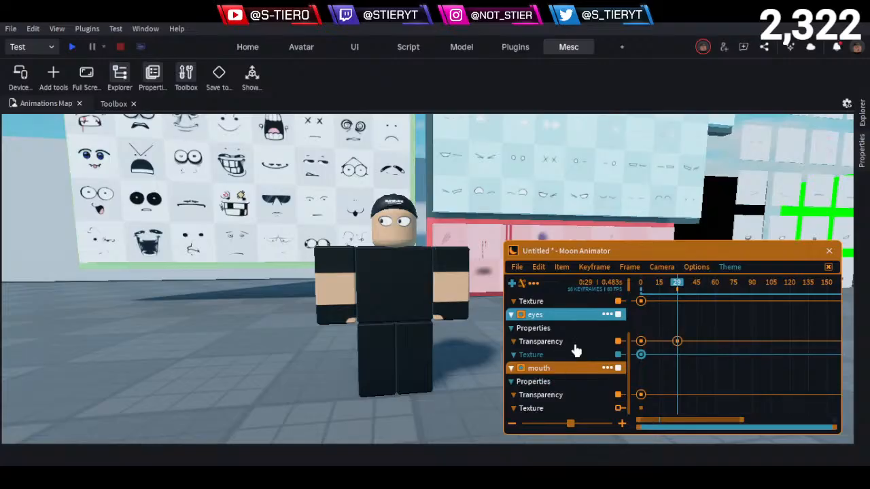
# - Scrub between frames 0 and 29 to check the eyes, and add a Texture keyframe on the eyes track at about frame 30
pyautogui.click(654, 287)
pyautogui.moveTo(654, 287); pyautogui.dragTo(639, 290)
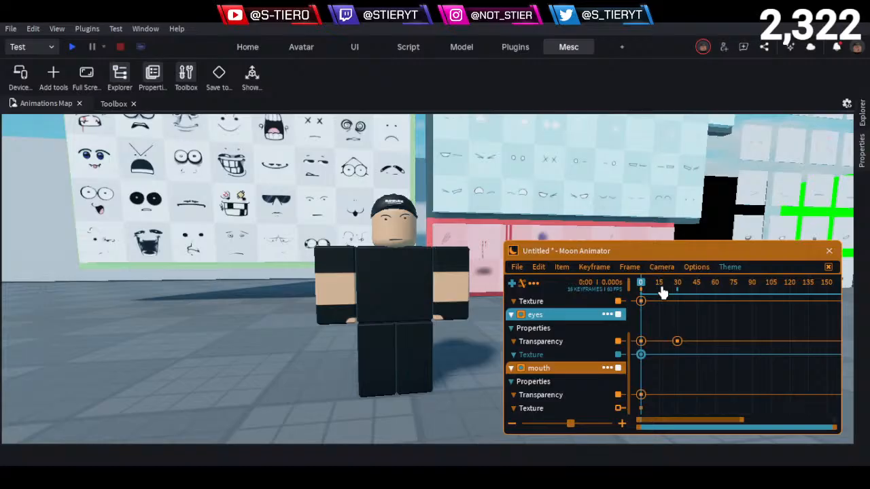
pyautogui.moveTo(657, 291); pyautogui.dragTo(678, 303)
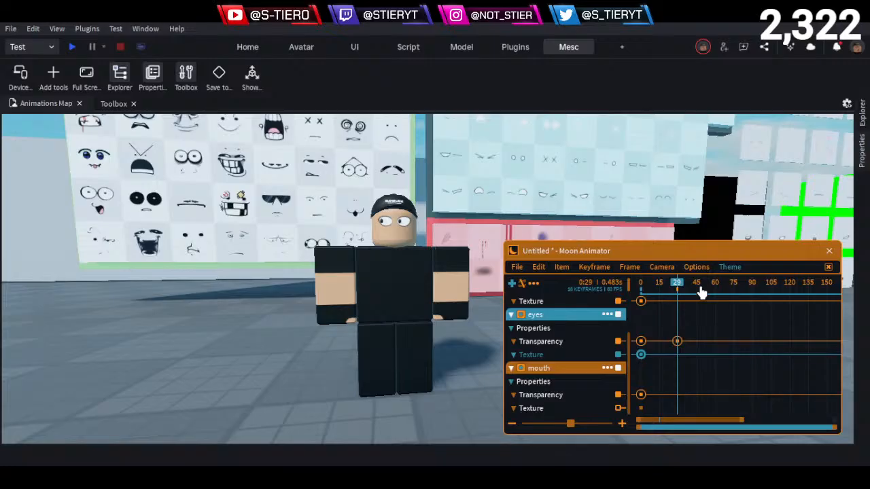
pyautogui.moveTo(702, 292); pyautogui.dragTo(679, 292)
pyautogui.moveTo(670, 289); pyautogui.dragTo(648, 300)
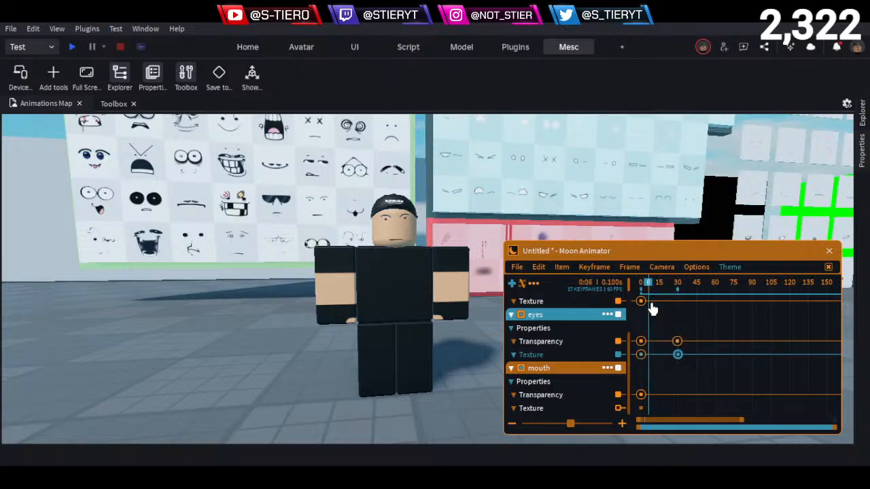
# - Delete the eyes track's Texture keyframe at frame 0 and play back the head turn
pyautogui.press('space')
pyautogui.press('space')
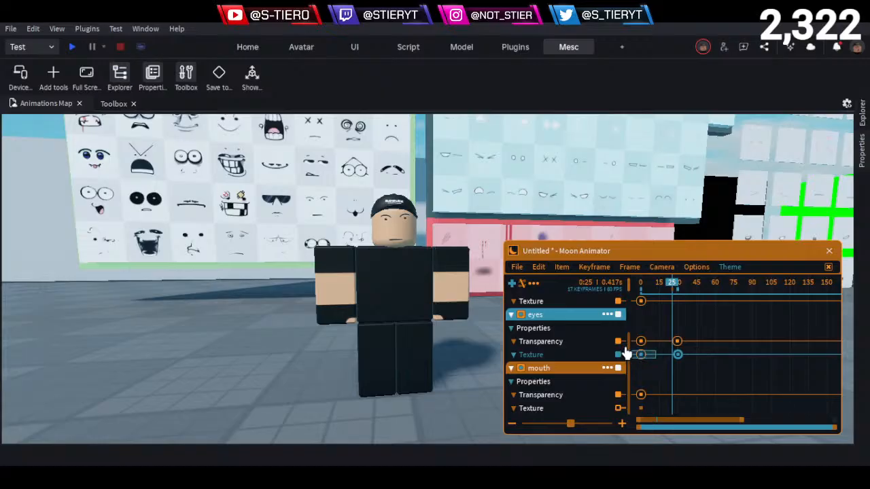
pyautogui.click(640, 354)
pyautogui.press('Delete')
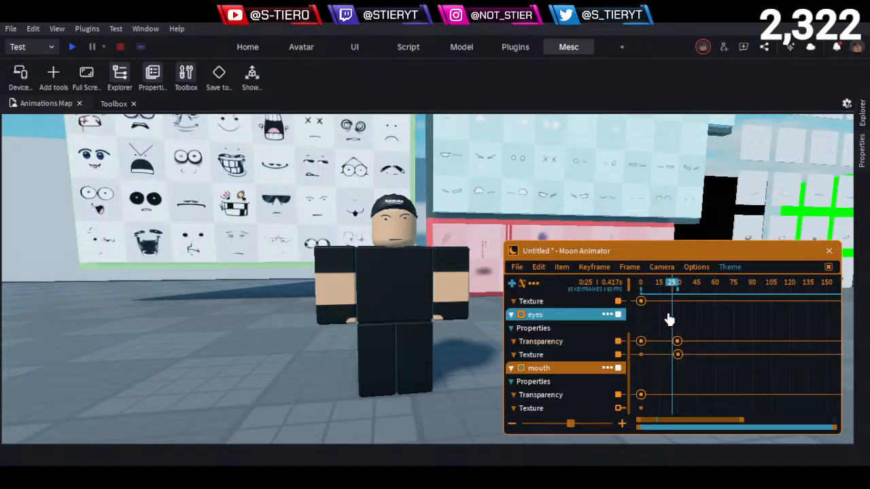
# - Play back the head turn further and shift the eyes track's remaining Texture keyframe to frame 29
pyautogui.press('space')
pyautogui.press('space')
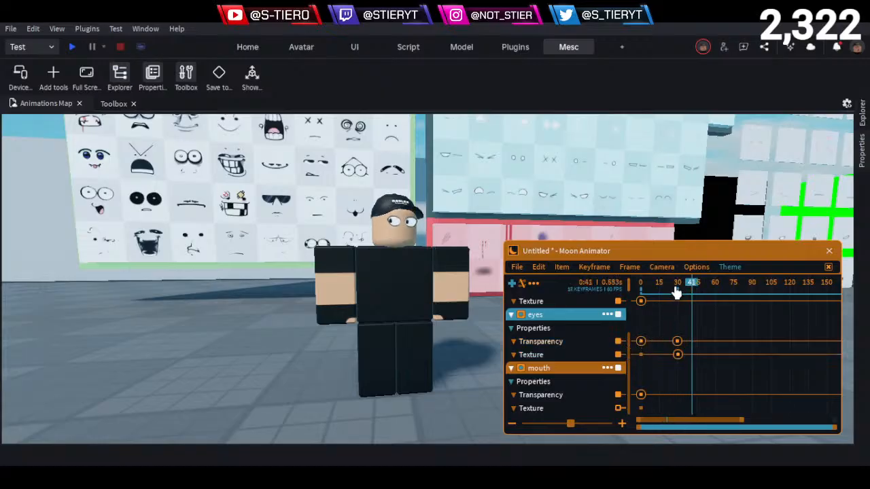
pyautogui.press('space')
pyautogui.press('space')
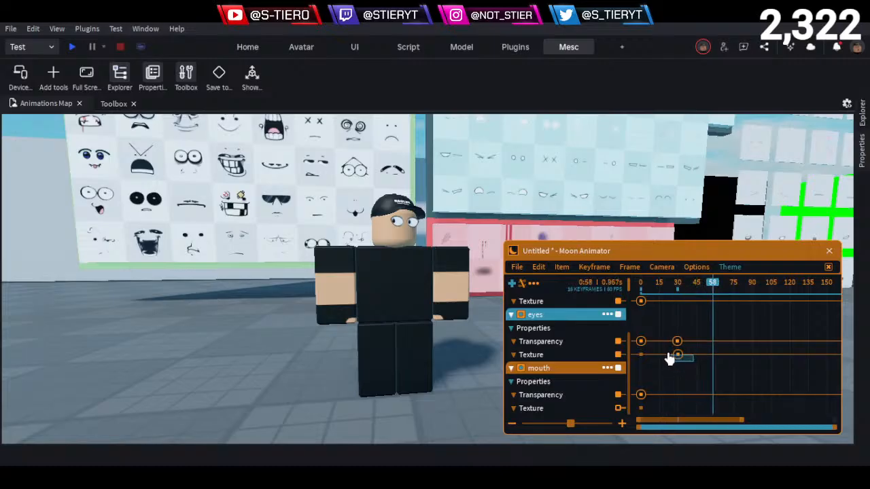
pyautogui.click(677, 354)
pyautogui.click(667, 366)
# - Compare the eye decals on the Eyes board with the eyes on the character's face
pyautogui.moveTo(475, 312); pyautogui.dragTo(460, 315, button='middle')
pyautogui.press('w')
pyautogui.moveTo(418, 284); pyautogui.dragTo(421, 269, button='right')
pyautogui.press('w')
pyautogui.press('w')
pyautogui.moveTo(346, 234); pyautogui.dragTo(346, 233, button='right')
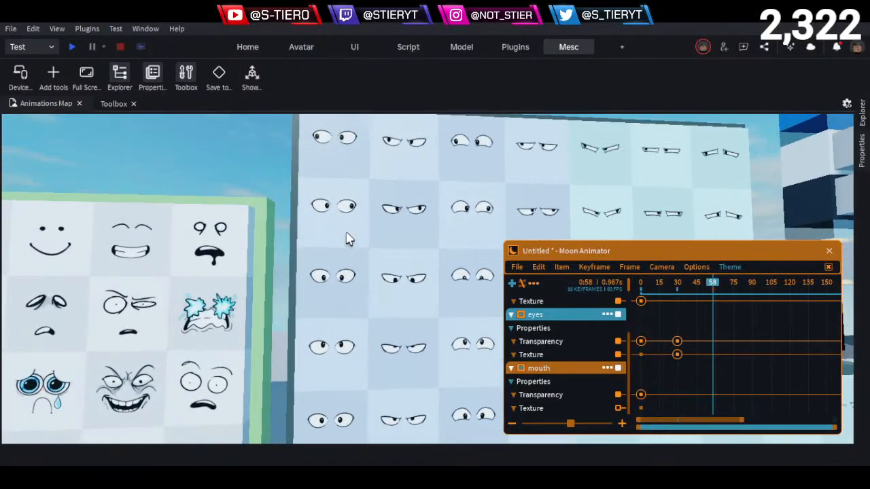
pyautogui.press('w')
pyautogui.press('e')
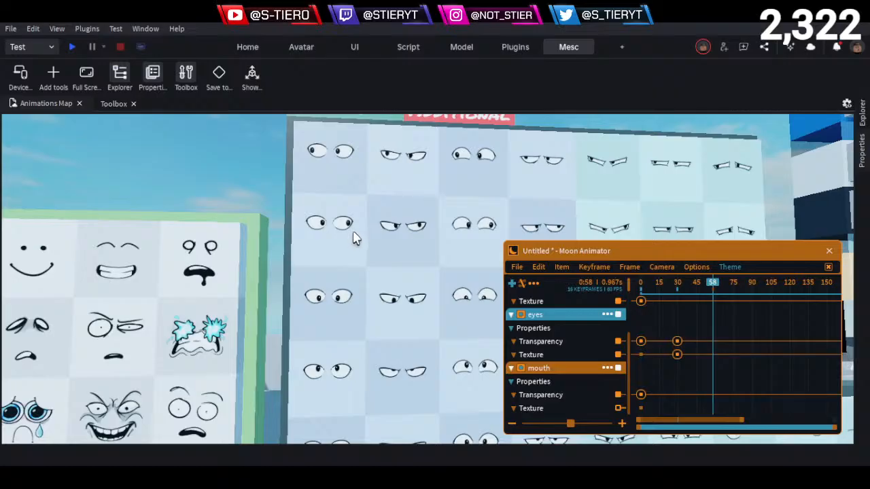
pyautogui.press('s')
pyautogui.press('q')
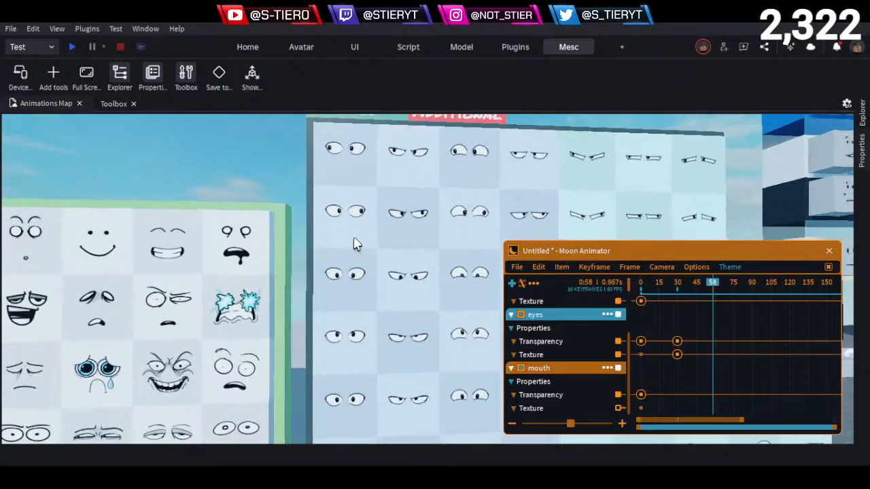
pyautogui.moveTo(355, 242)
pyautogui.mouseDown(button='right')
pyautogui.moveTo(364, 237)
pyautogui.moveTo(366, 246)
pyautogui.moveTo(347, 236)
pyautogui.mouseUp(button='right')
pyautogui.press('s')
pyautogui.press('s')
pyautogui.press('w')
pyautogui.press('w')
pyautogui.press('q')
pyautogui.press('e')
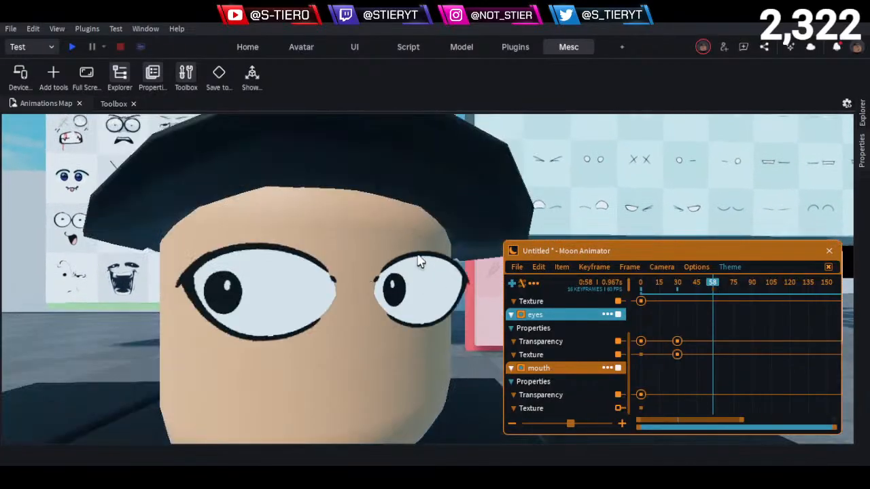
# - Copy the Texture ID of the wide-open eyes decal looking the other way, second row of the Eyes board's first column
pyautogui.press('w')
pyautogui.moveTo(400, 237); pyautogui.dragTo(400, 237, button='right')
pyautogui.press('w')
pyautogui.press('e')
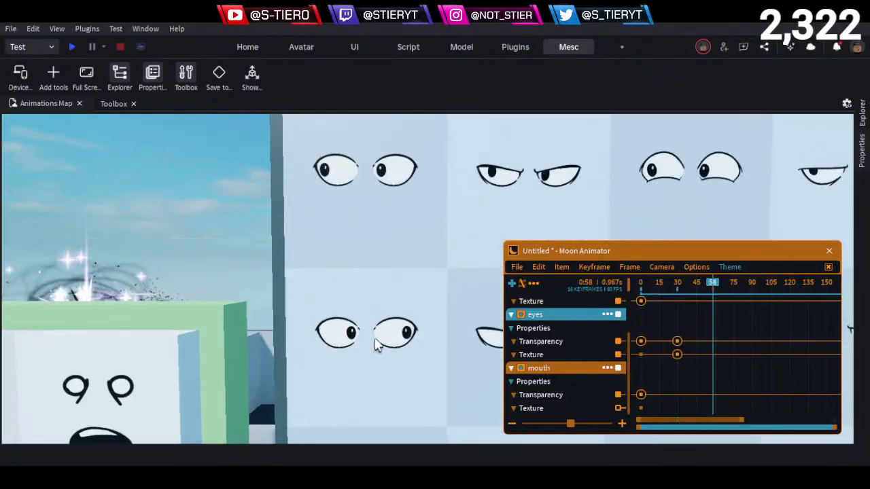
pyautogui.press('e')
pyautogui.moveTo(361, 328); pyautogui.dragTo(358, 313, button='right')
pyautogui.press('s')
pyautogui.press('w')
pyautogui.press('w')
pyautogui.press('s')
pyautogui.click(358, 306)
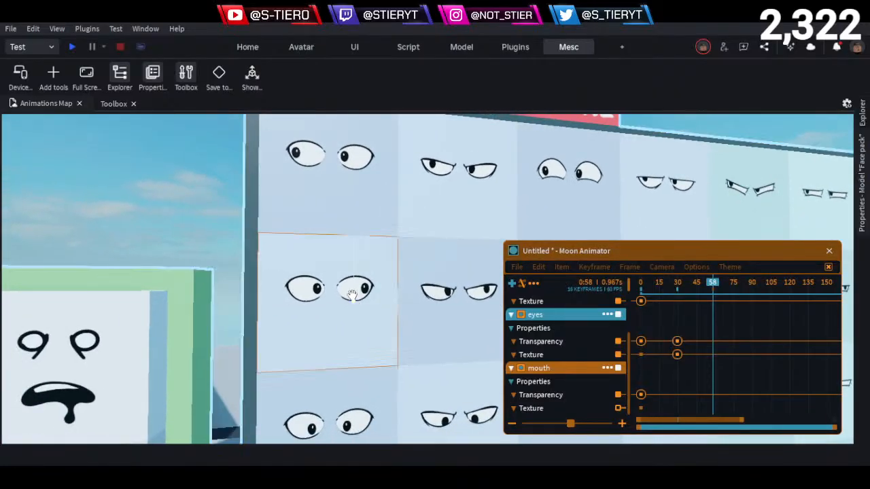
pyautogui.click(860, 178)
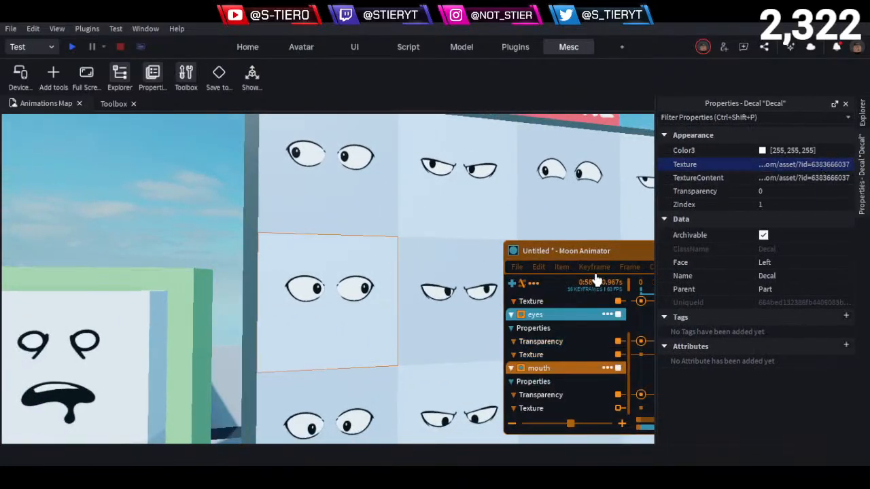
pyautogui.click(611, 253)
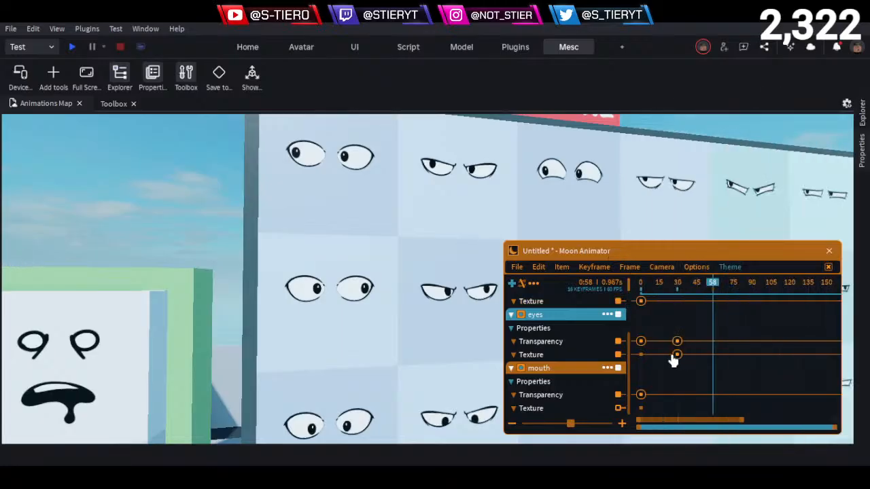
# - Replace the texture string of the eyes track's Texture keyframe at frame 29 with the copied ID, keeping ease style None
pyautogui.doubleClick(677, 355)
pyautogui.doubleClick(761, 364)
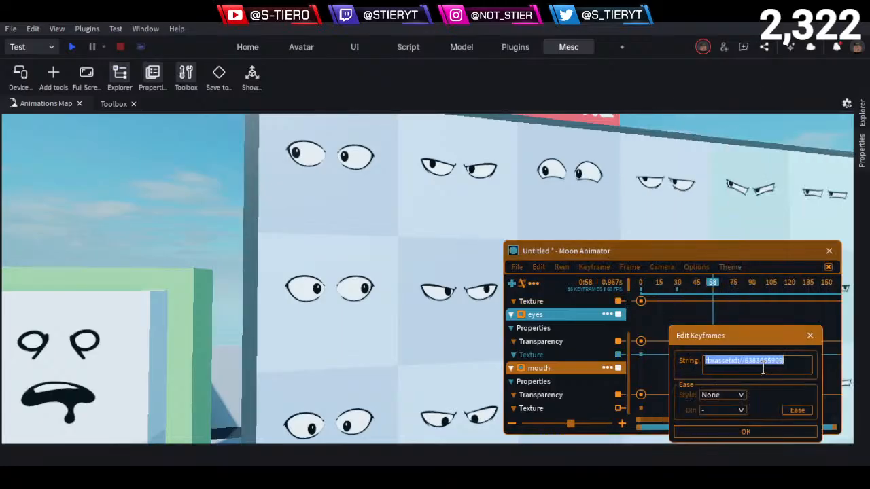
pyautogui.press('BackSpace')
pyautogui.hotkey('ctrl', 'v')
pyautogui.press('Return')
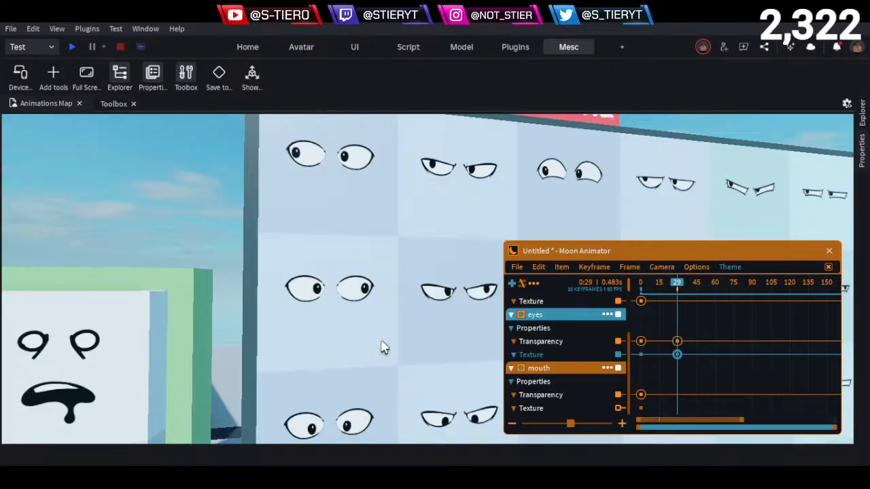
# - Return to the character and play the animation from frame 0 to check the new eyes
pyautogui.press('s')
pyautogui.moveTo(382, 342); pyautogui.dragTo(373, 340, button='right')
pyautogui.press('s')
pyautogui.press('w')
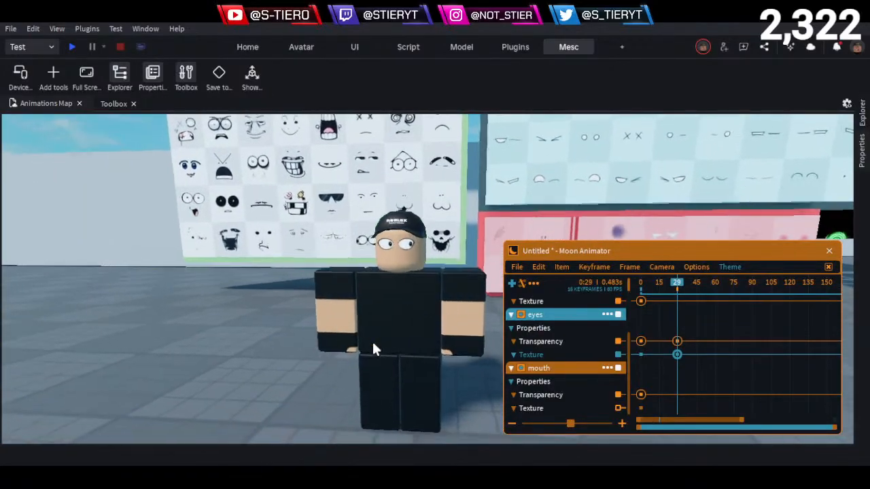
pyautogui.press('w')
pyautogui.press('d')
pyautogui.moveTo(666, 283); pyautogui.dragTo(640, 282)
pyautogui.press('space')
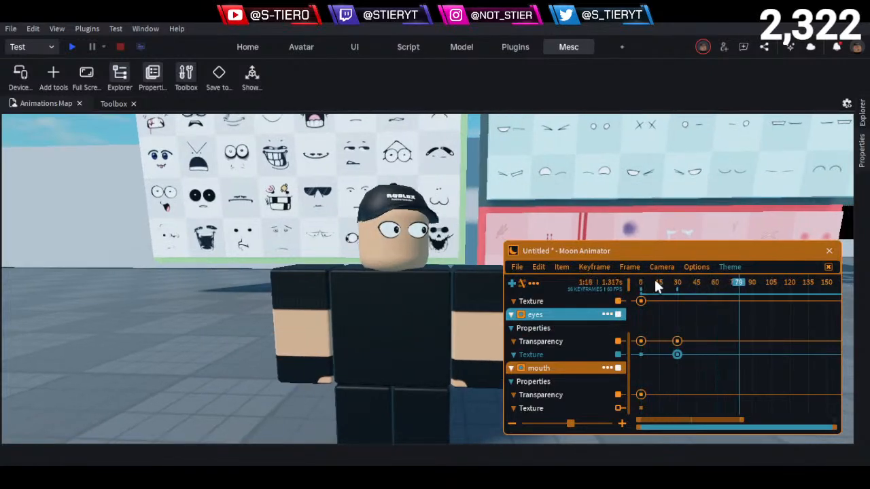
# - Collapse the eyes and mouth tracks and expand the face live rig to show its Head keyframes
pyautogui.click(512, 316)
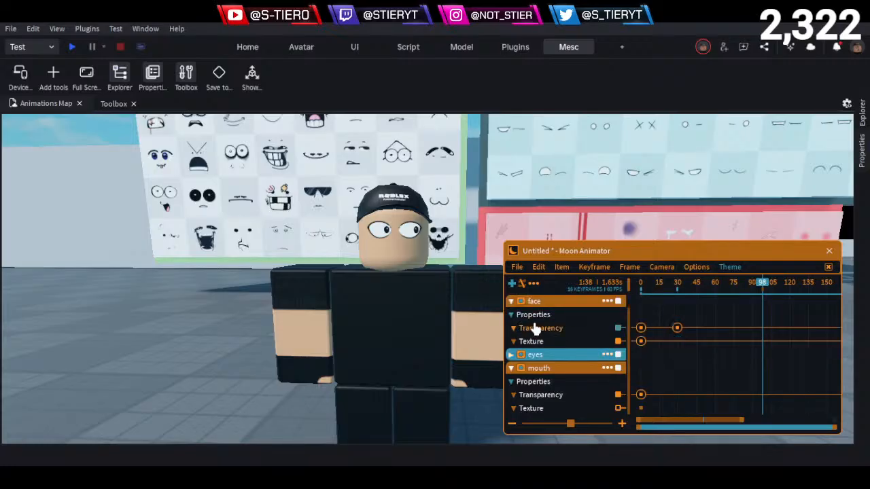
pyautogui.click(511, 369)
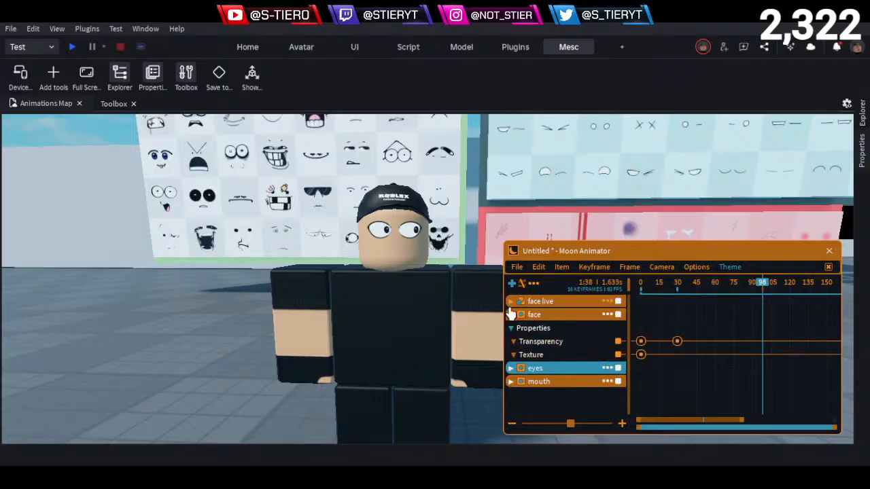
pyautogui.click(510, 317)
pyautogui.click(510, 316)
pyautogui.click(511, 301)
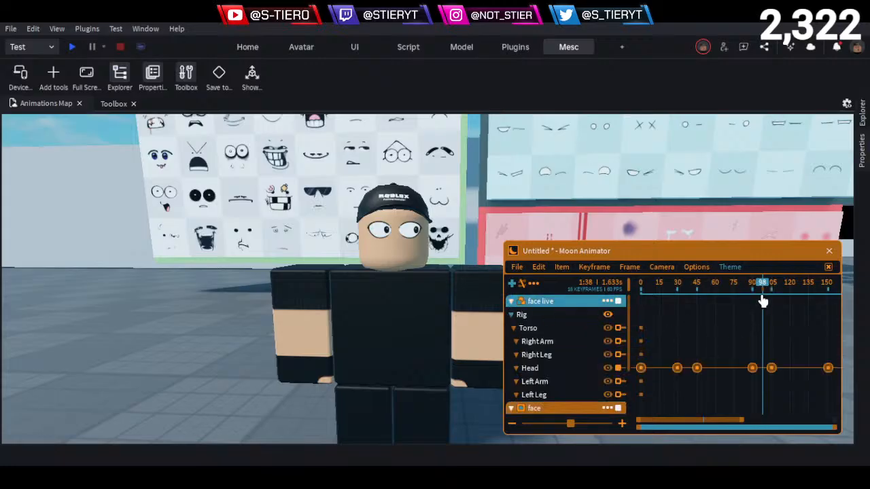
# - Add a Texture keyframe to the face track at frame 90, in line with the rig's Head keyframe
pyautogui.moveTo(761, 285); pyautogui.dragTo(752, 290)
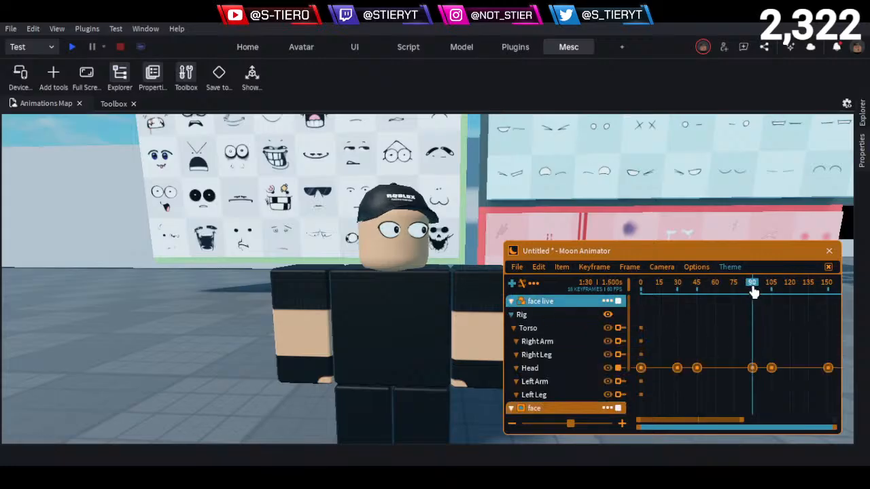
pyautogui.click(513, 304)
pyautogui.click(541, 357)
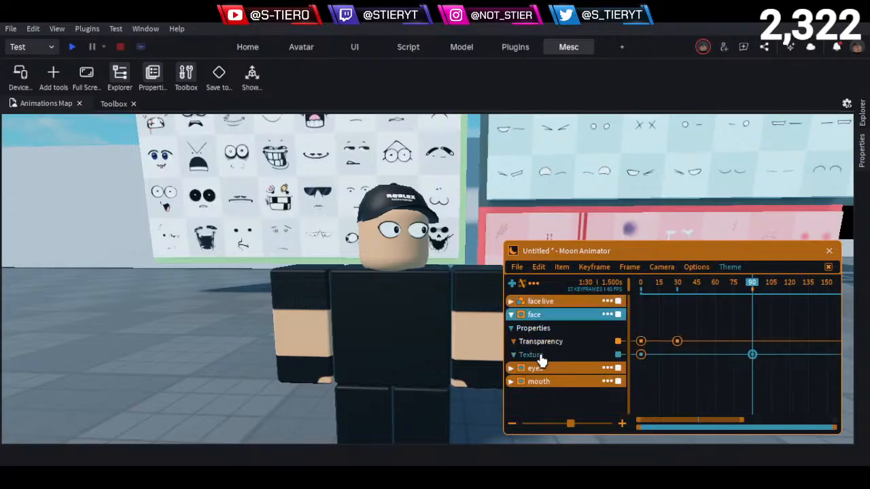
# - Copy the texture ID of the sideways-glancing eyes decal in the upper corner of the Eyes board, beside the angry eyes
pyautogui.click(138, 399)
pyautogui.press('d')
pyautogui.press('e')
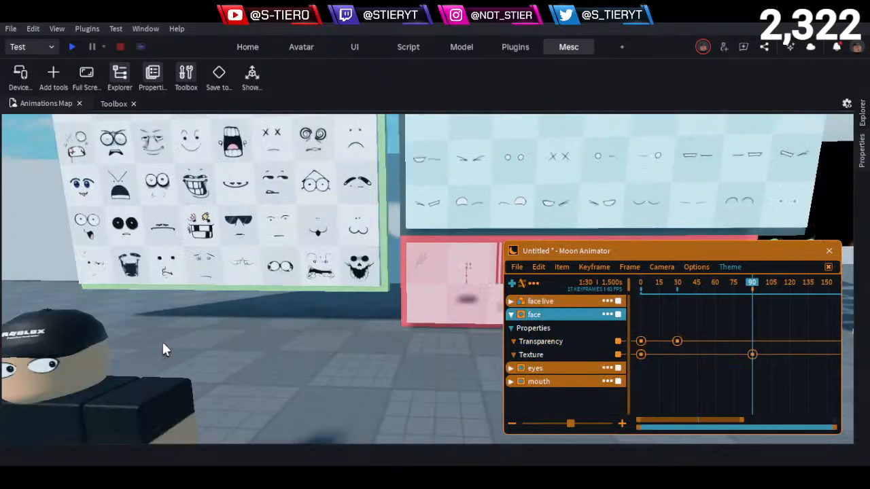
pyautogui.moveTo(320, 215); pyautogui.dragTo(320, 214, button='right')
pyautogui.press('w')
pyautogui.press('s')
pyautogui.press('e')
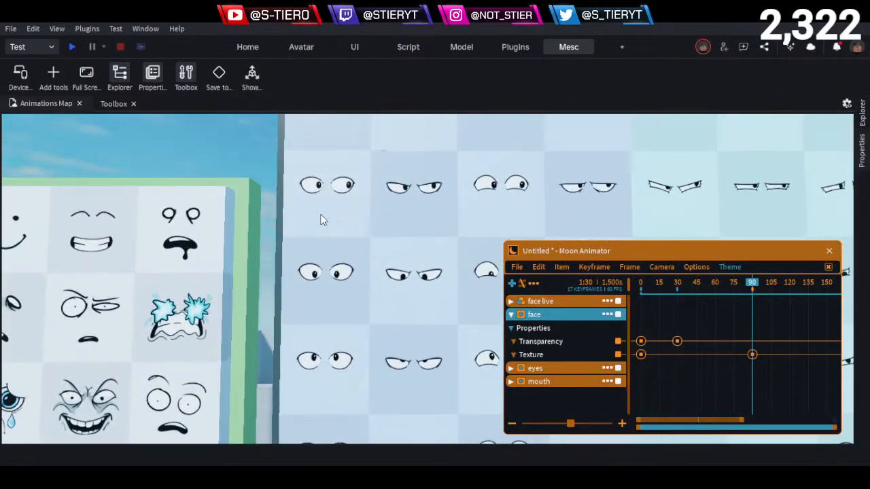
pyautogui.press('e')
pyautogui.press('e')
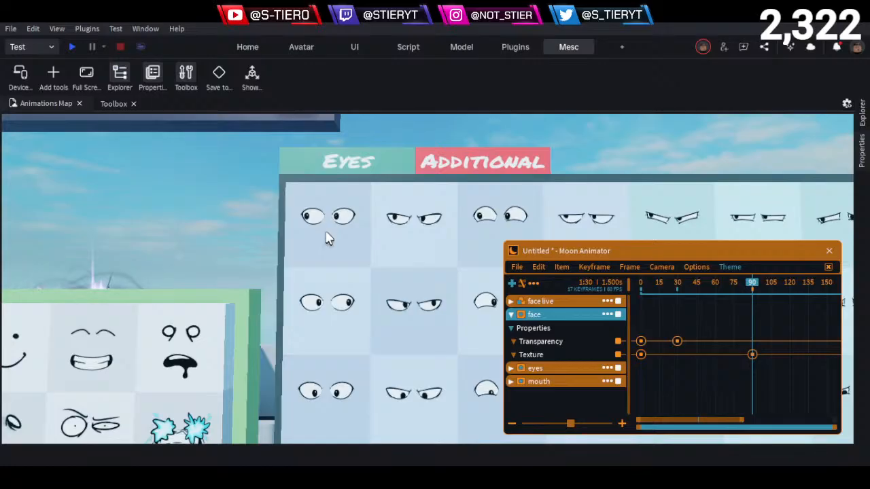
pyautogui.click(327, 235)
pyautogui.click(336, 239)
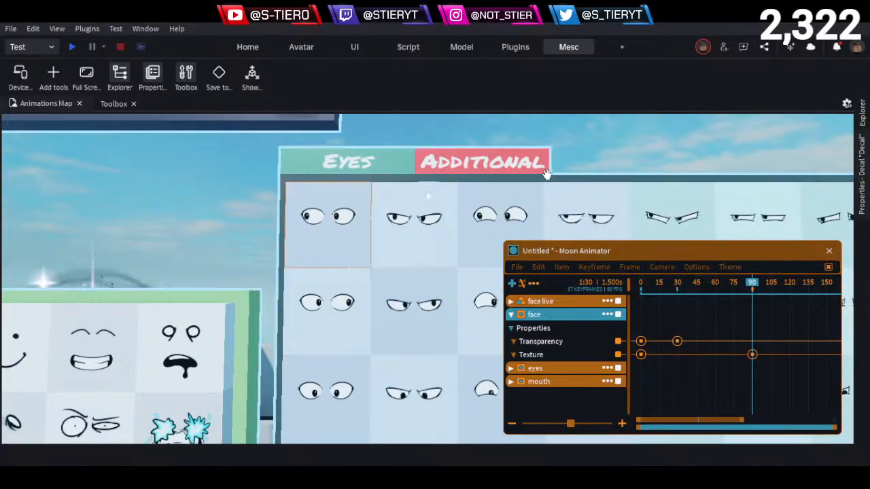
pyautogui.click(863, 204)
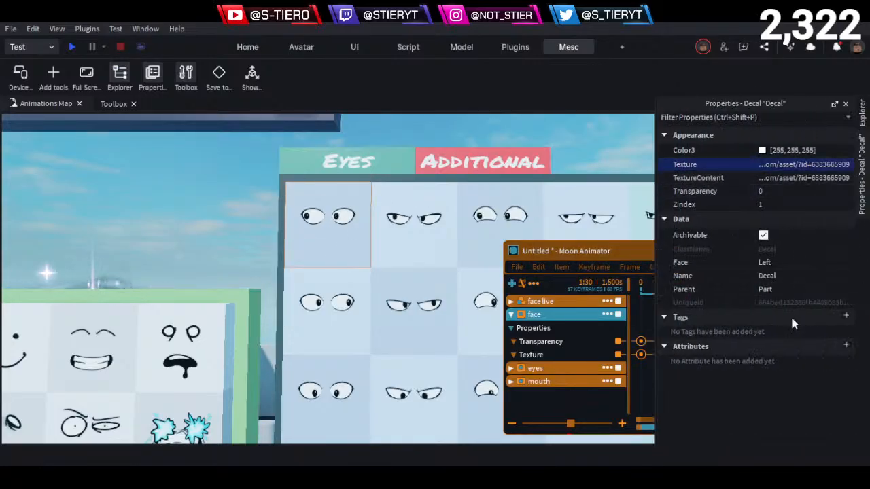
# - Replace the texture string of the face track's Texture keyframe at frame 90 with the copied eyes ID
pyautogui.click(584, 257)
pyautogui.moveTo(609, 255); pyautogui.dragTo(496, 251)
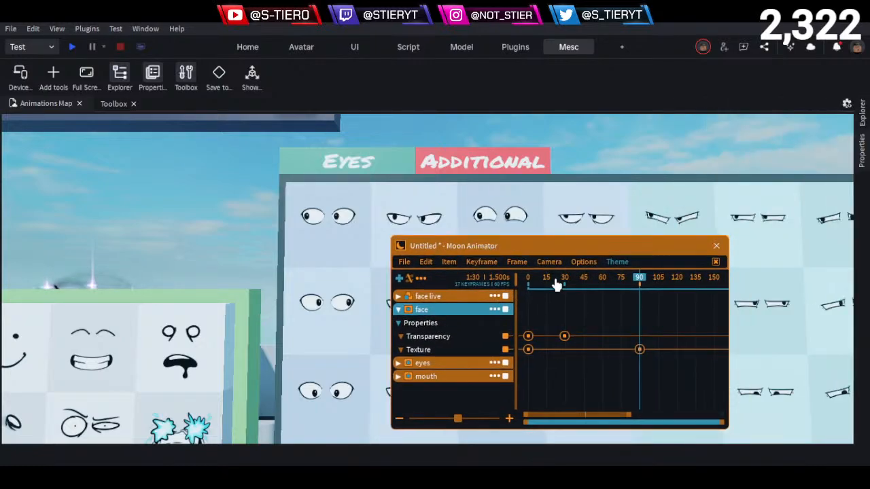
pyautogui.doubleClick(641, 350)
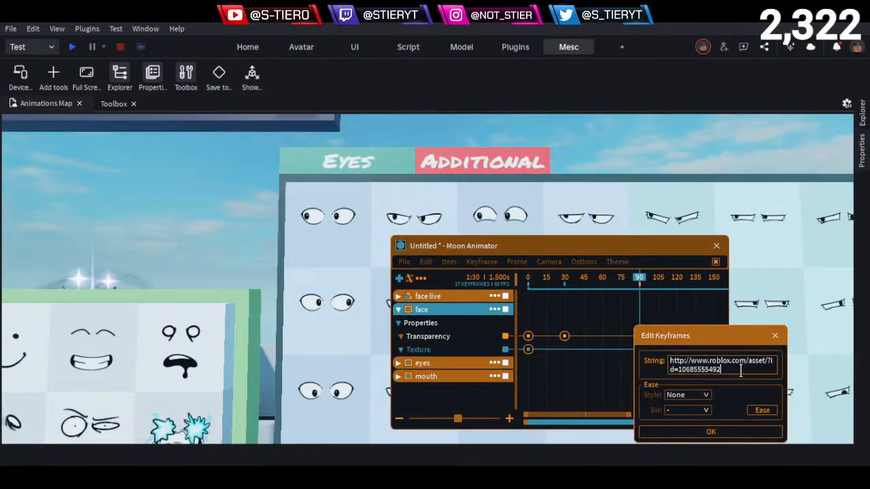
pyautogui.click(727, 435)
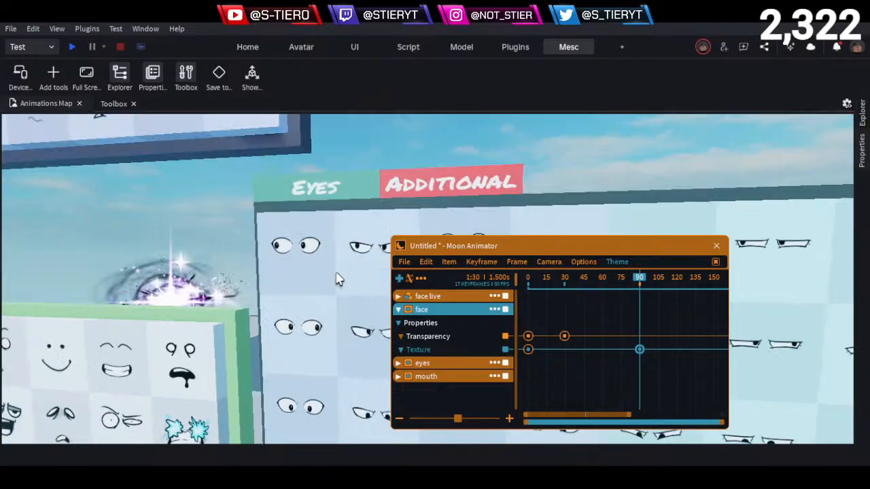
# - Name the animation "custom face anims" and set its timeline size to 10 in the file settings
pyautogui.moveTo(337, 275); pyautogui.dragTo(343, 266, button='right')
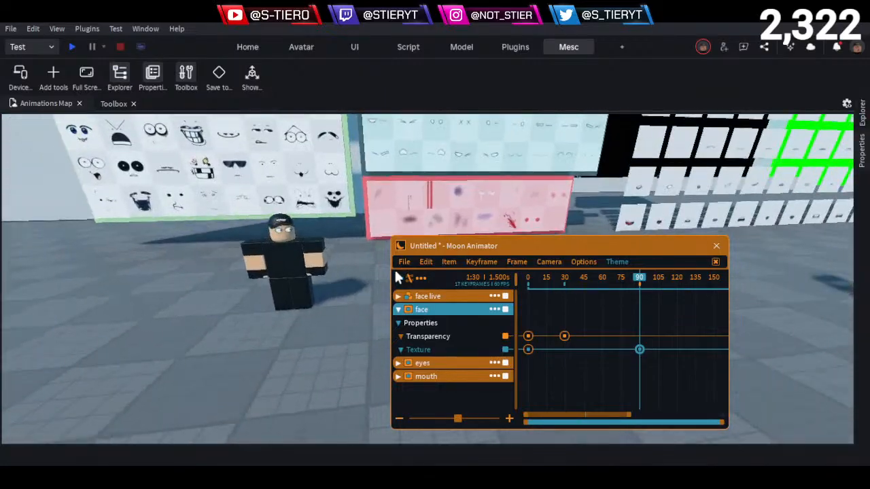
pyautogui.click(403, 261)
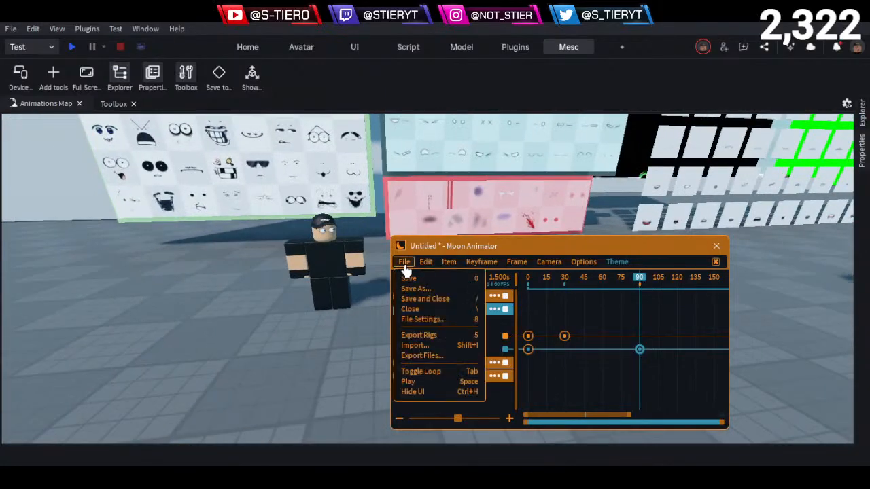
pyautogui.click(422, 321)
pyautogui.moveTo(497, 331); pyautogui.dragTo(574, 251)
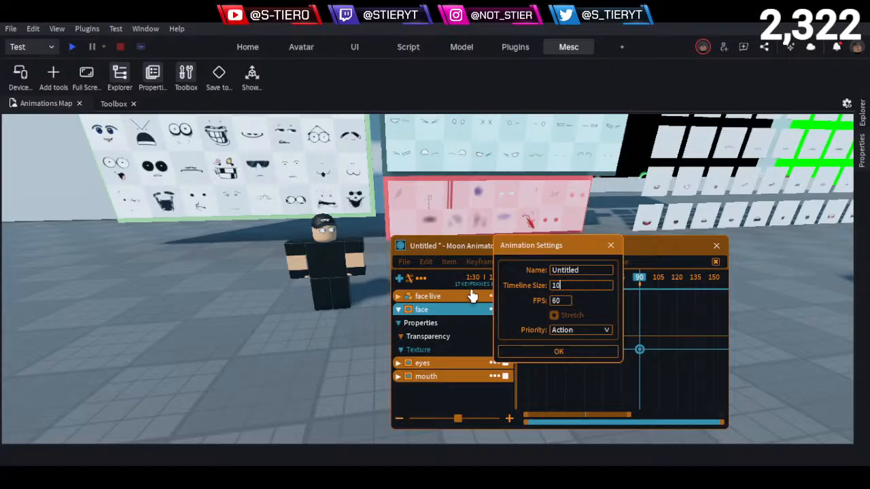
pyautogui.click(581, 270)
pyautogui.press('Return')
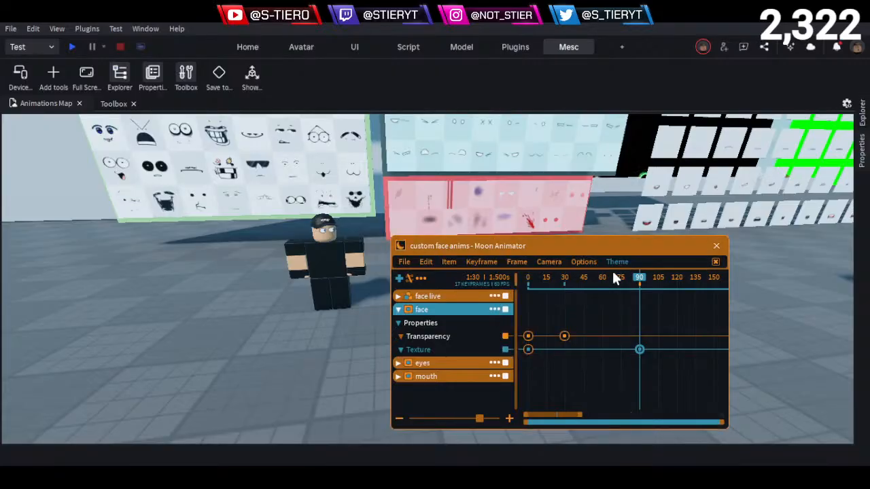
# - Move in on the character, play the animation and scrub around frame 90 to check the eyes
pyautogui.moveTo(613, 283); pyautogui.dragTo(435, 292)
pyautogui.press('w')
pyautogui.moveTo(335, 307); pyautogui.dragTo(335, 311, button='right')
pyautogui.press('space')
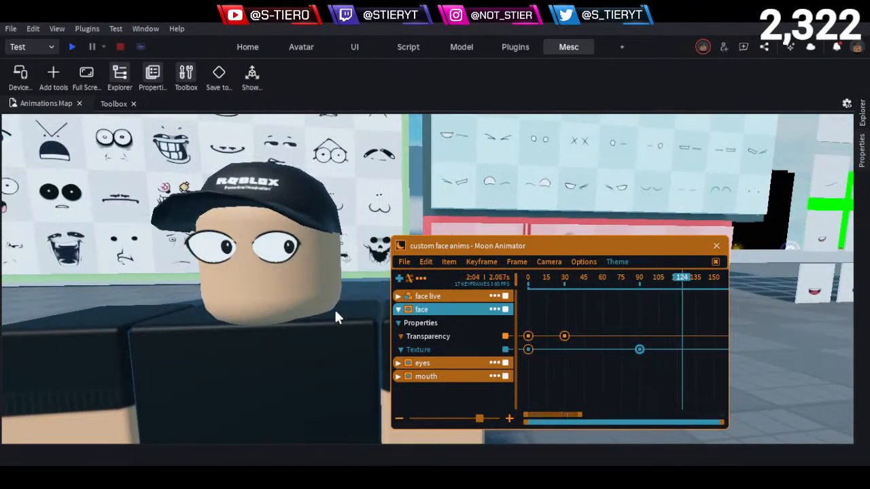
pyautogui.click(575, 277)
pyautogui.moveTo(588, 290); pyautogui.dragTo(645, 306)
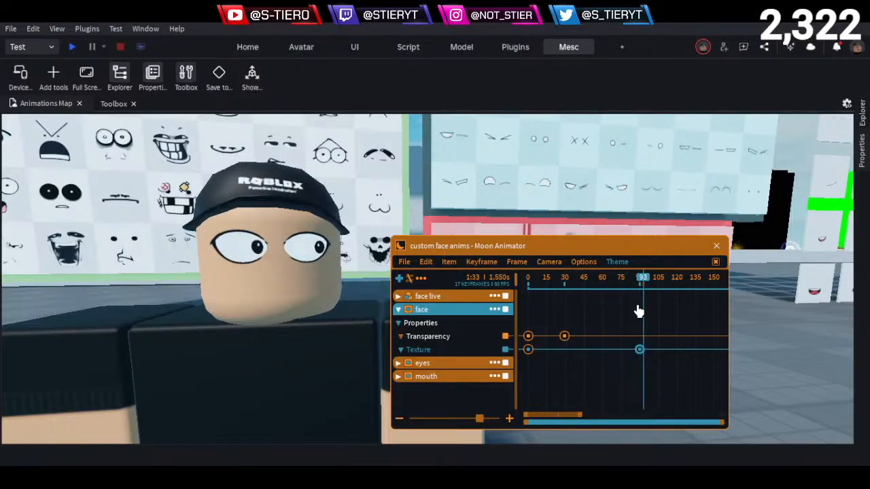
# - Delete the face track's Texture keyframe at frame 90, then collapse that track and expand the eyes track
pyautogui.click(427, 337)
pyautogui.press('Delete')
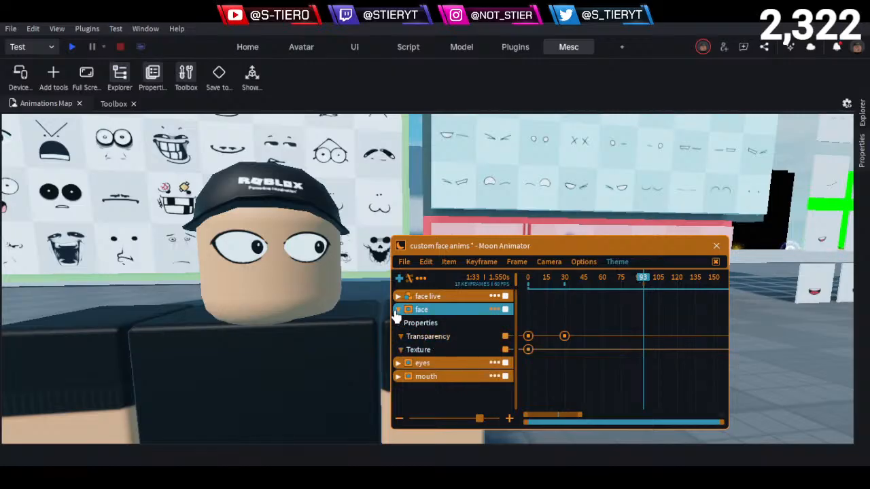
pyautogui.click(398, 309)
pyautogui.click(399, 322)
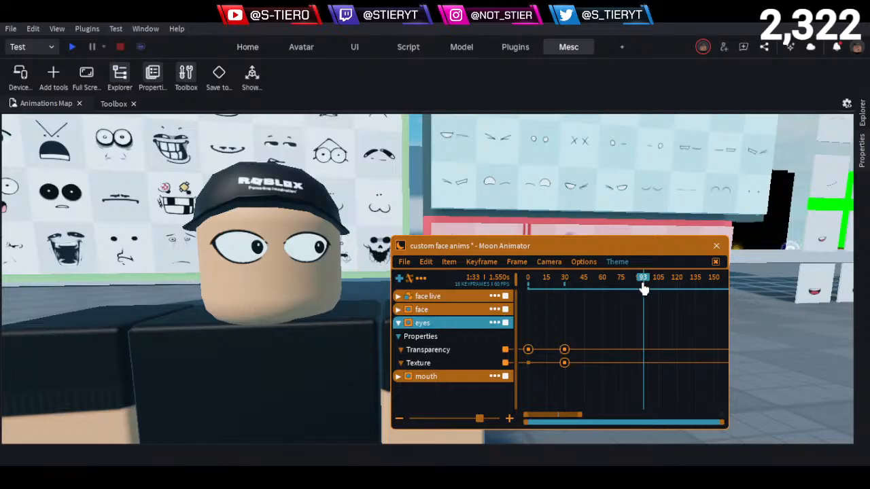
# - Add a Texture keyframe to the eyes track at frame 90 and replace its string with the copied ID, keeping ease style None
pyautogui.moveTo(643, 289); pyautogui.dragTo(638, 289)
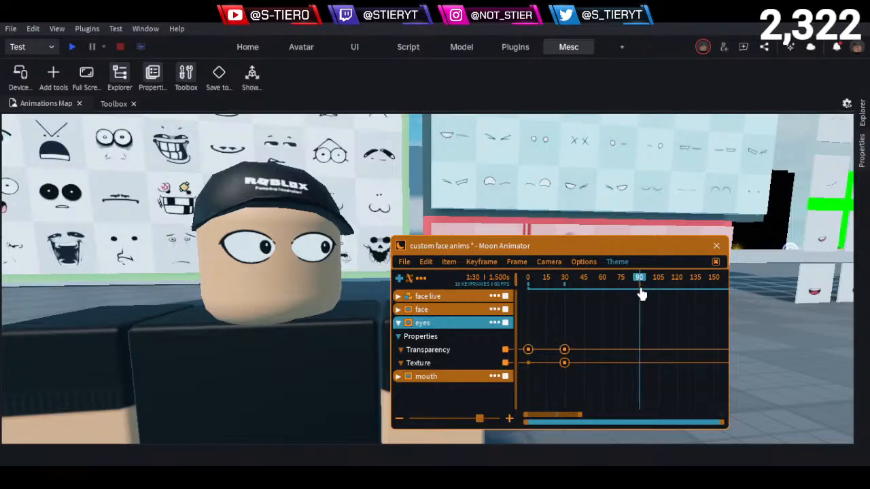
pyautogui.click(450, 367)
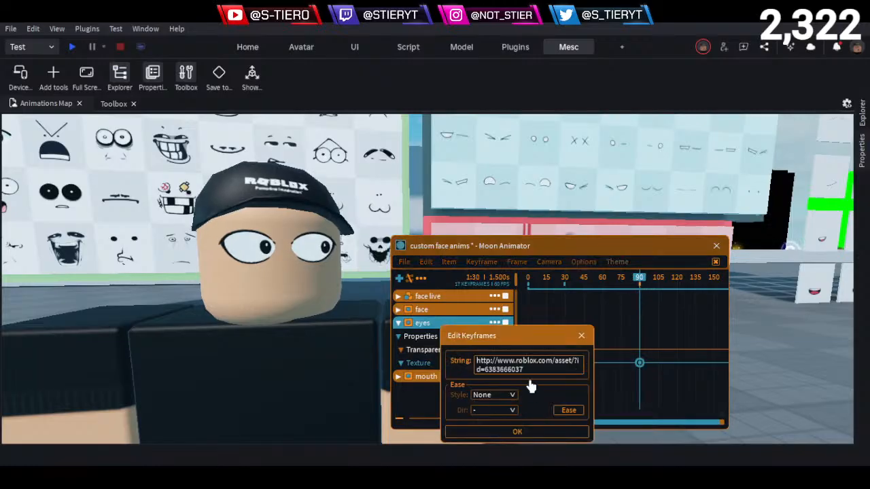
pyautogui.hotkey('ctrl', 'a')
pyautogui.hotkey('ctrl', 'v')
pyautogui.click(530, 435)
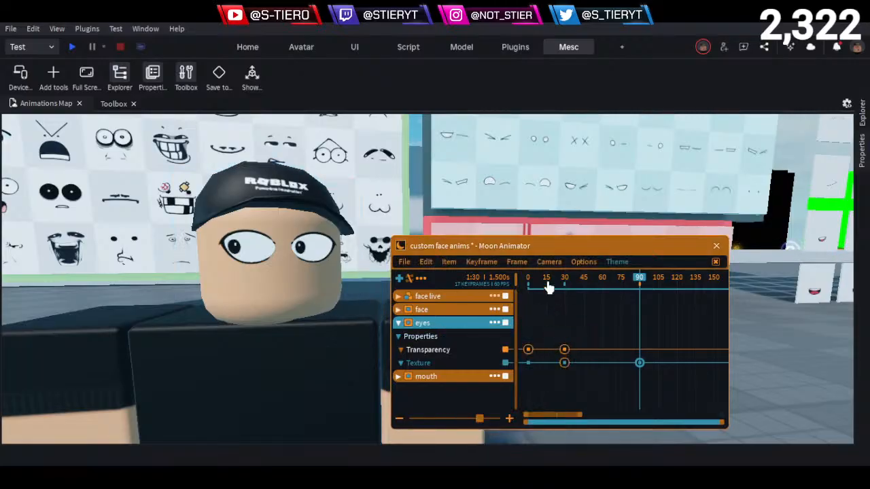
# - Play the animation to check the eye direction change and place the playhead at frame 67
pyautogui.press('space')
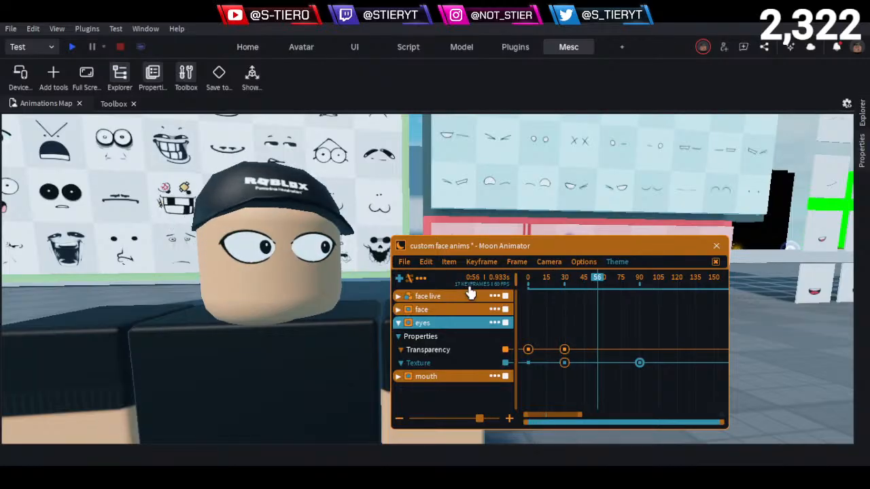
pyautogui.moveTo(597, 278)
pyautogui.mouseDown()
pyautogui.moveTo(542, 280)
pyautogui.moveTo(519, 309)
pyautogui.moveTo(549, 284)
pyautogui.moveTo(530, 282)
pyautogui.moveTo(610, 288)
pyautogui.moveTo(579, 282)
pyautogui.moveTo(613, 280)
pyautogui.moveTo(550, 281)
pyautogui.moveTo(638, 281)
pyautogui.moveTo(621, 281)
pyautogui.moveTo(612, 297)
pyautogui.mouseUp()
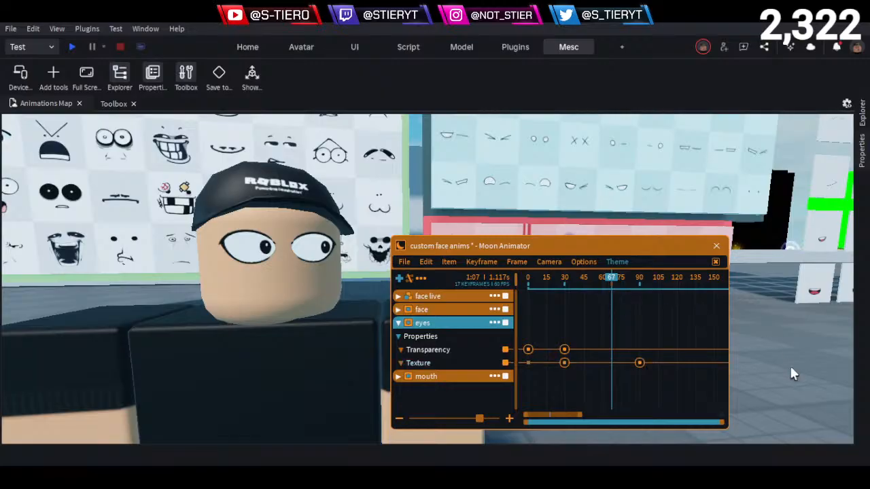
# - Find the closed eyes with downward-curved lids on the Eyes board and copy that decal's texture ID
pyautogui.press('d')
pyautogui.press('w')
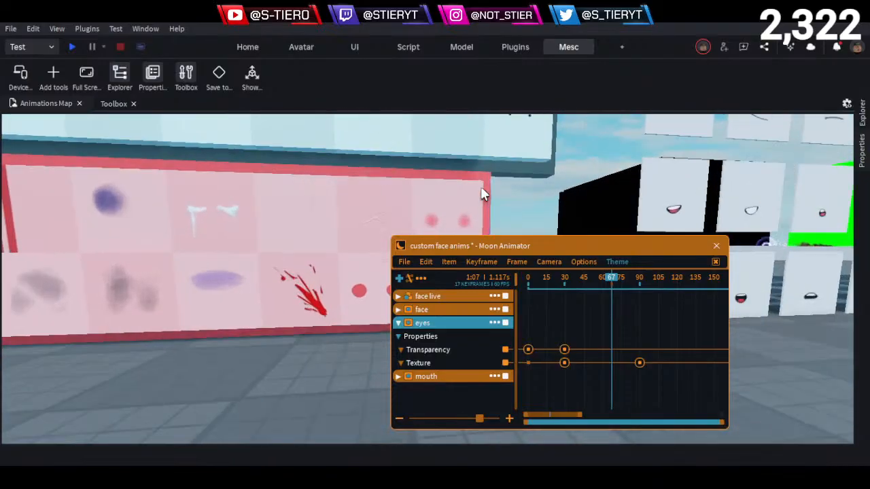
pyautogui.press('e')
pyautogui.press('s')
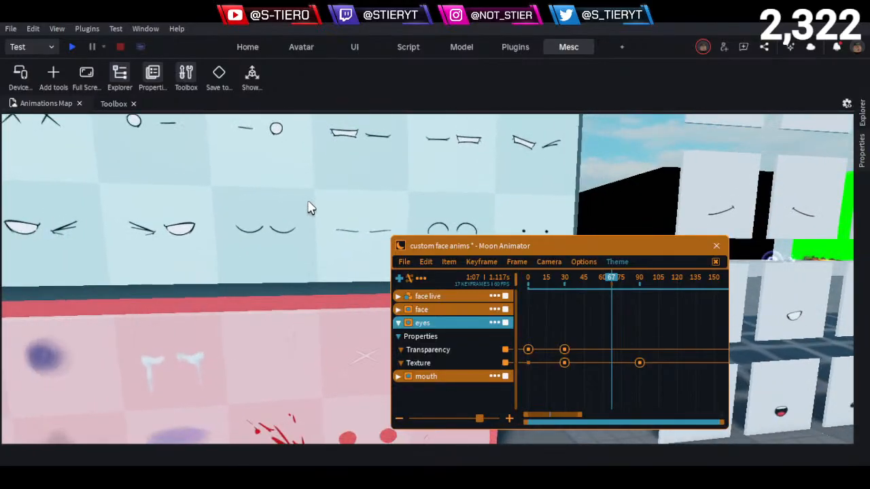
pyautogui.press('a')
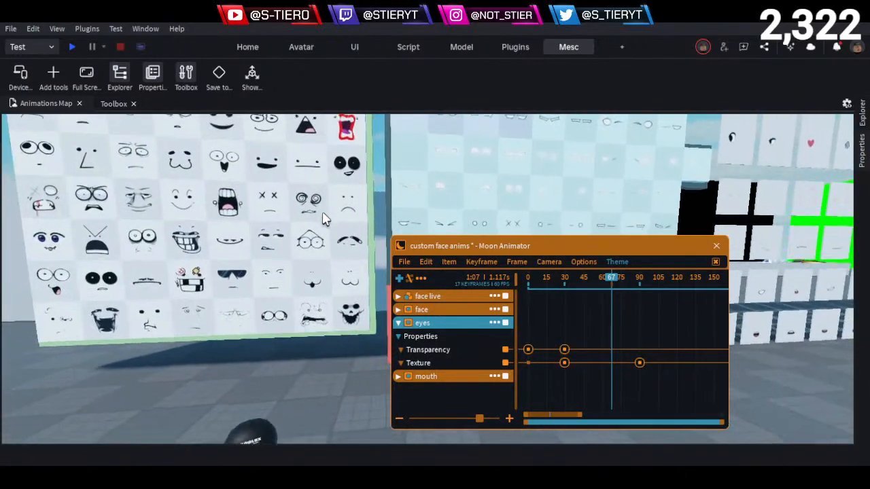
pyautogui.press('q')
pyautogui.press('w')
pyautogui.press('d')
pyautogui.press('a')
pyautogui.press('d')
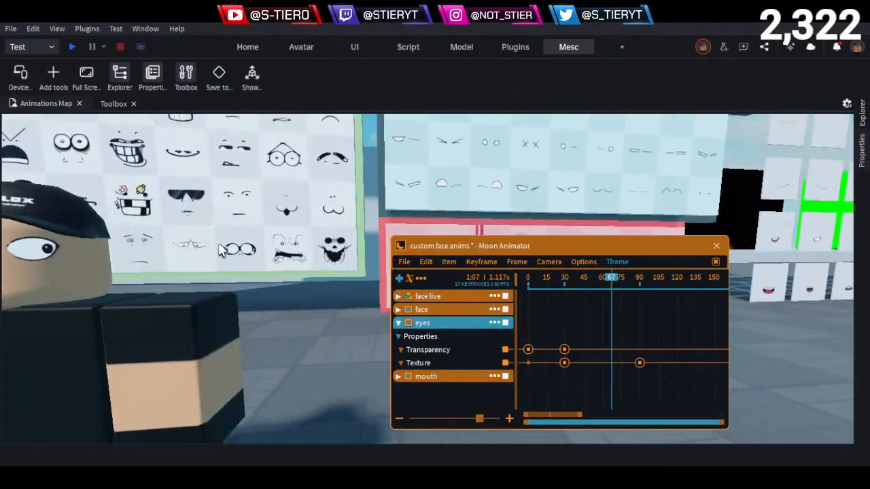
pyautogui.press('d')
pyautogui.press('w')
pyautogui.press('e')
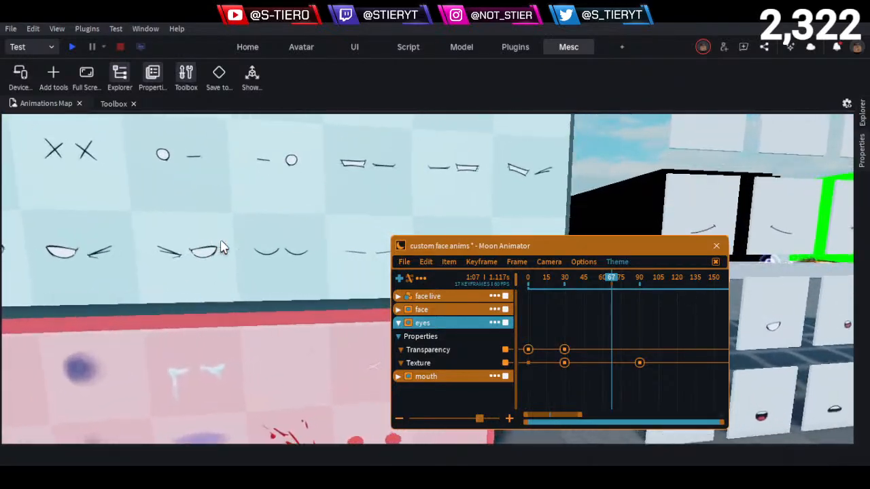
pyautogui.press('d')
pyautogui.press('w')
pyautogui.press('a')
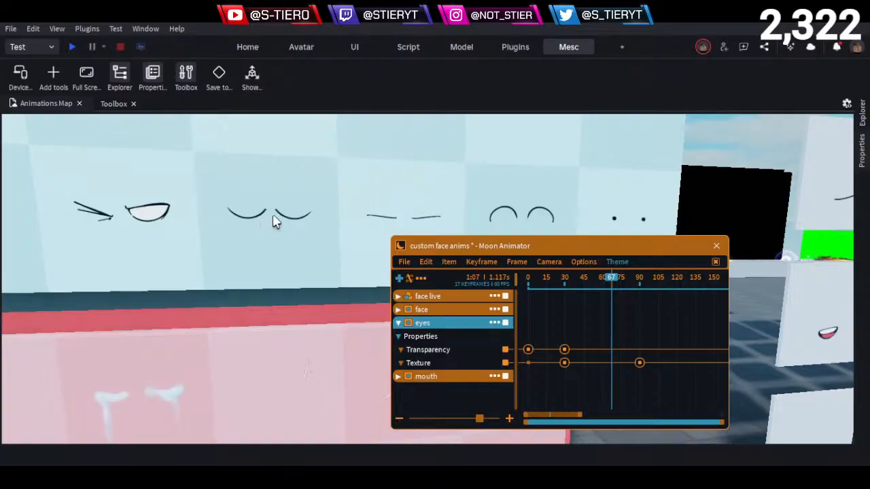
pyautogui.click(274, 221)
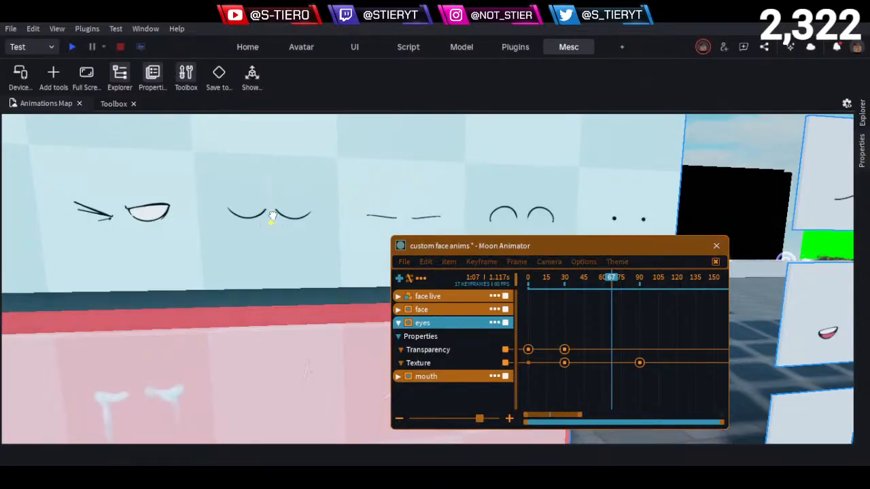
pyautogui.click(863, 197)
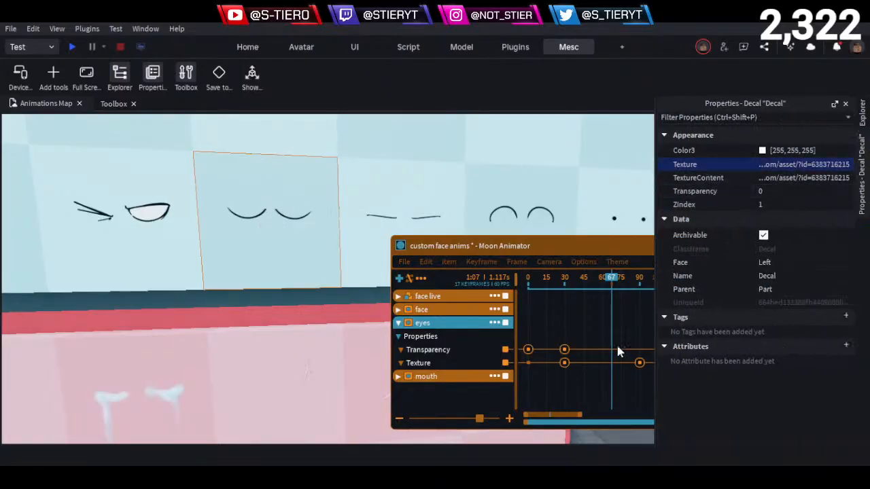
# - Add a Texture keyframe to the eyes track at frame 67 and replace its string with the copied closed-eyes ID
pyautogui.click(559, 242)
pyautogui.click(429, 365)
pyautogui.press('=')
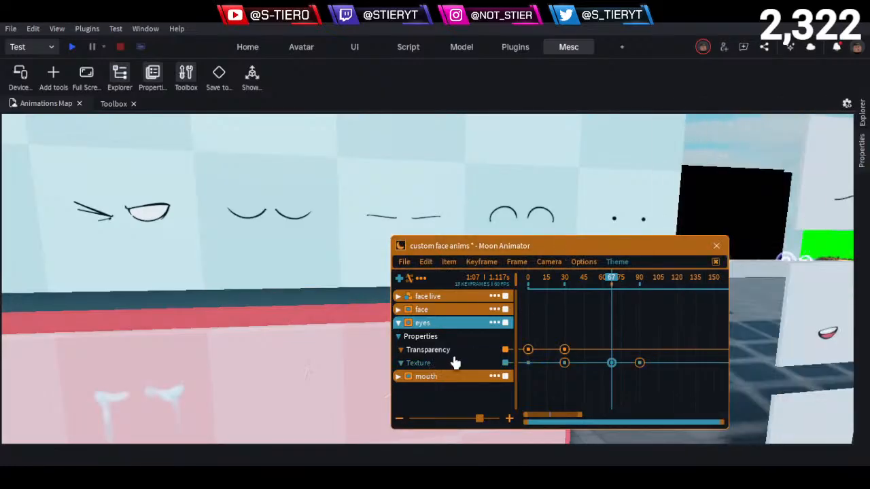
pyautogui.rightClick(640, 362)
pyautogui.moveTo(725, 373); pyautogui.dragTo(575, 317)
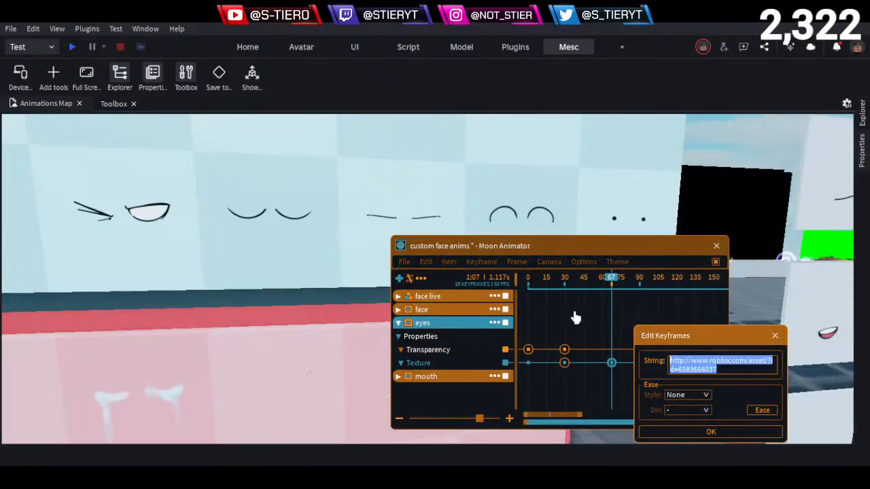
pyautogui.hotkey('ctrl', 'v')
pyautogui.click(711, 432)
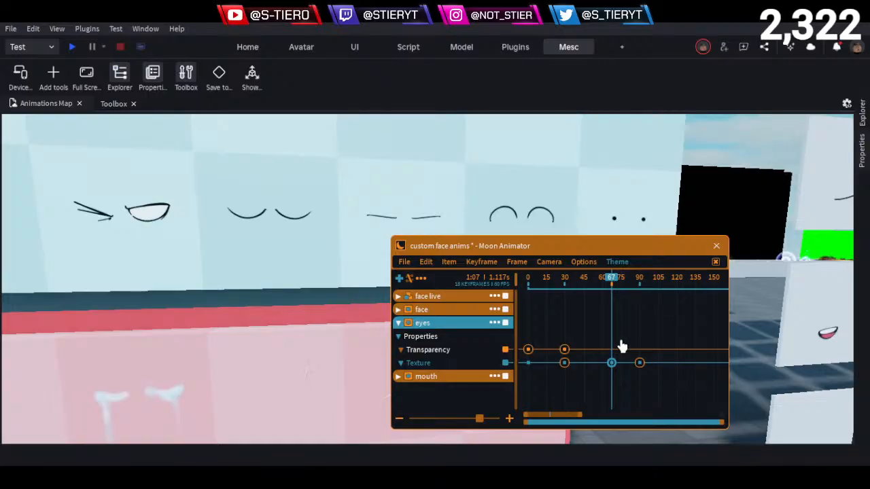
# - Return to the character and play the animation repeatedly to check the blink between the two eye directions
pyautogui.click(613, 286)
pyautogui.press('s')
pyautogui.moveTo(273, 316); pyautogui.dragTo(276, 315, button='right')
pyautogui.press('w')
pyautogui.press('s')
pyautogui.press('w')
pyautogui.press('space')
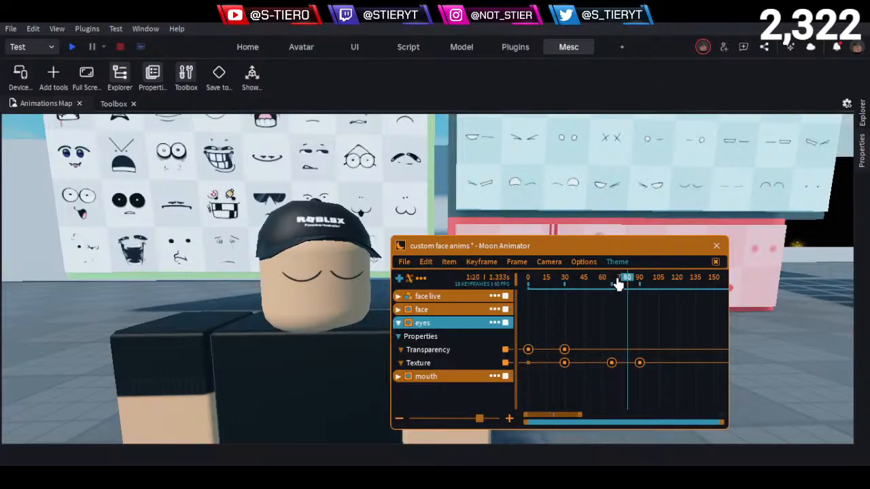
pyautogui.moveTo(608, 288); pyautogui.dragTo(540, 292)
pyautogui.press('space')
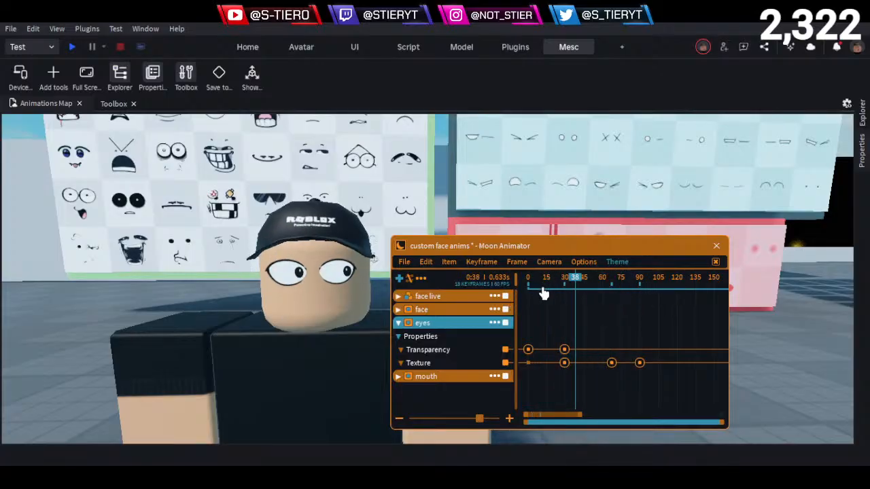
pyautogui.press('space')
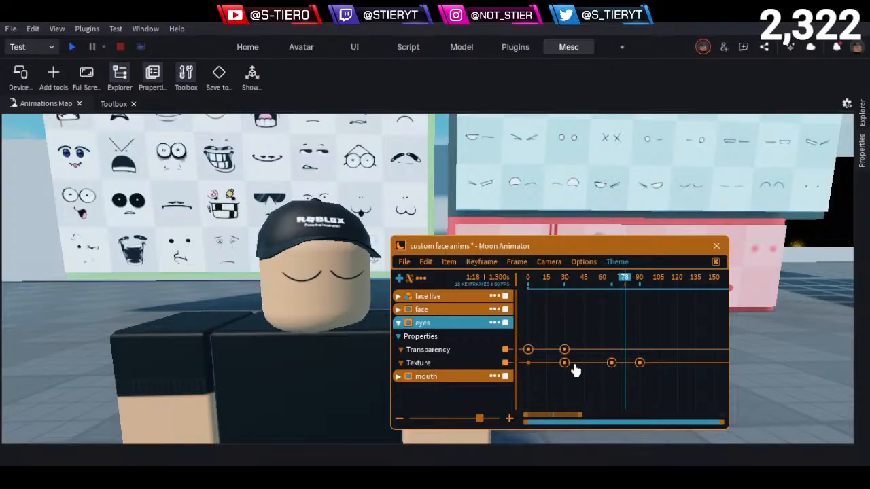
# - Copy the eyes track's open-eyes Texture keyframe from frame 30 and paste it at frame 75
pyautogui.moveTo(610, 309); pyautogui.dragTo(660, 326)
pyautogui.moveTo(660, 326); pyautogui.dragTo(624, 345, button='right')
pyautogui.moveTo(572, 373); pyautogui.dragTo(555, 361)
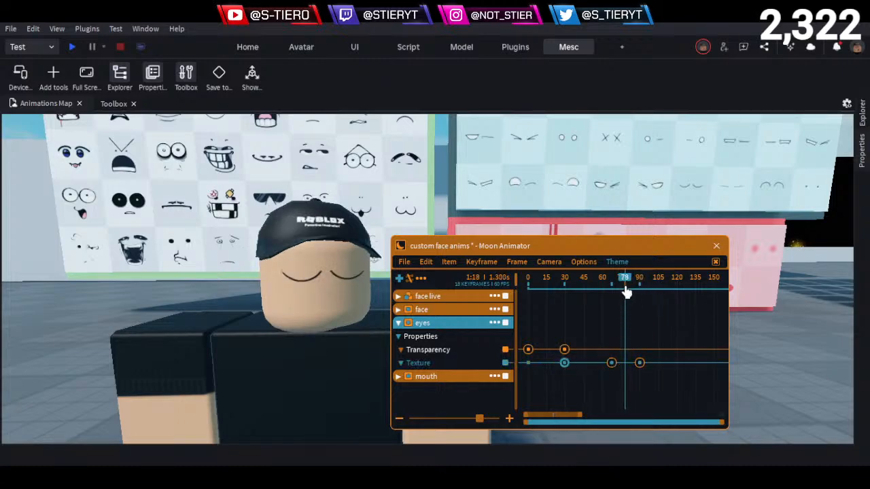
pyautogui.moveTo(621, 289); pyautogui.dragTo(615, 308, button='right')
pyautogui.moveTo(614, 312); pyautogui.dragTo(612, 314)
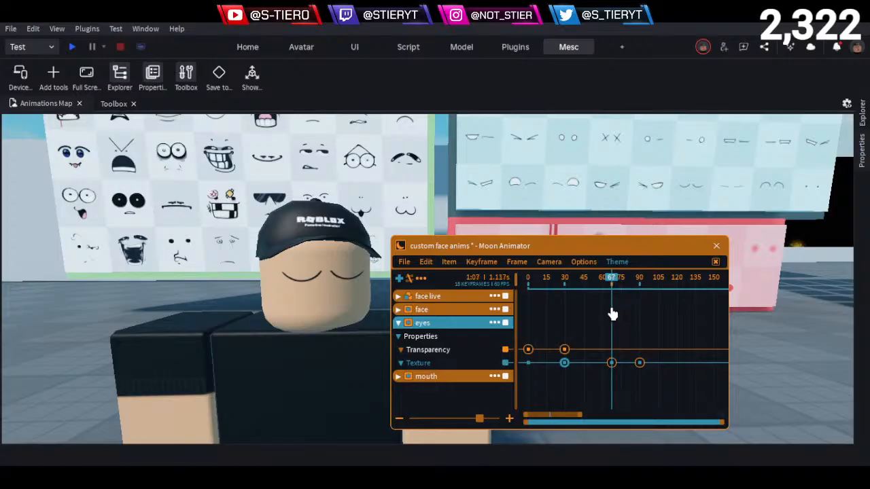
pyautogui.press('d')
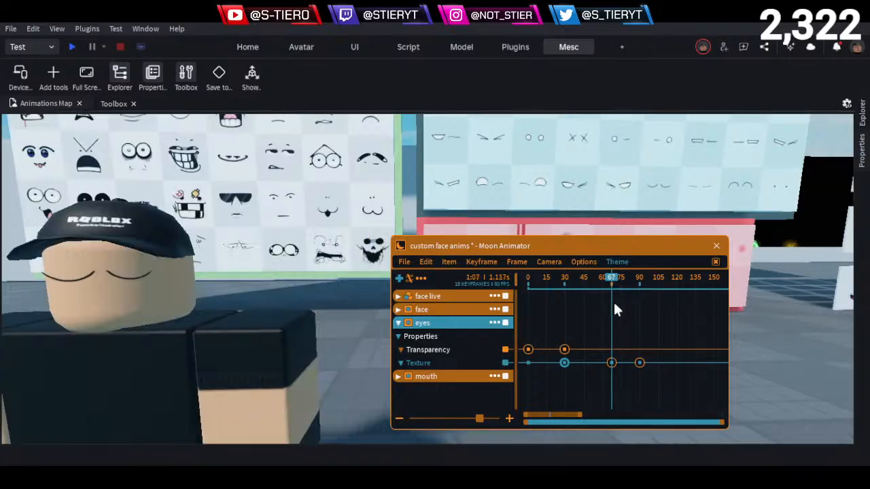
pyautogui.moveTo(613, 286); pyautogui.dragTo(624, 301)
pyautogui.hotkey('ctrl', 'v')
pyautogui.click(602, 317)
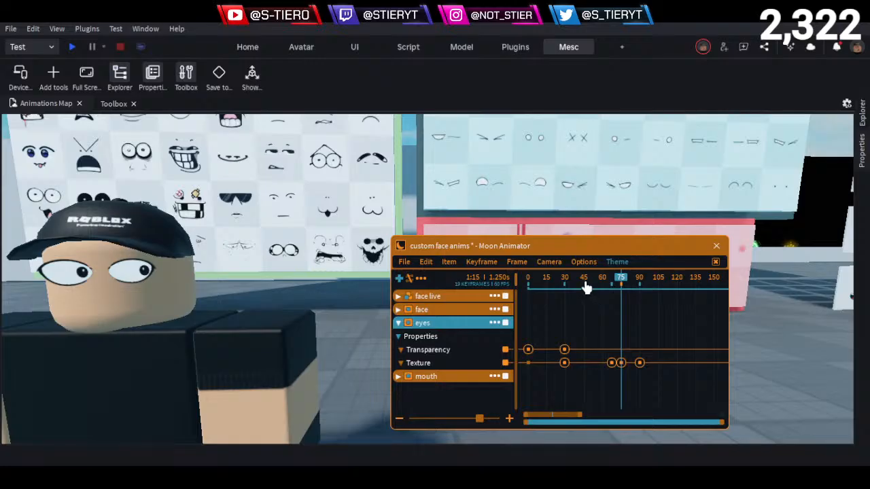
# - Play the animation repeatedly to check the eyes closing and reopening before the head turn
pyautogui.click(585, 284)
pyautogui.press('space')
pyautogui.scroll(-3, 287, 308)
pyautogui.scroll(1, 287, 307)
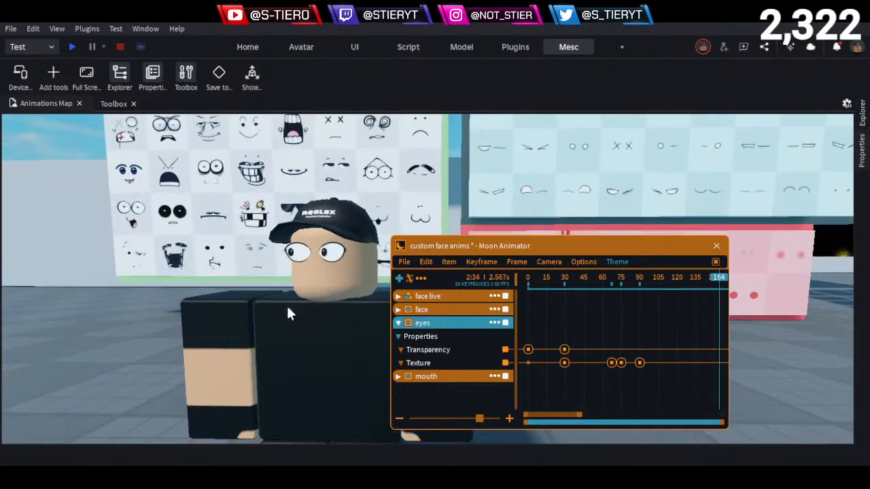
pyautogui.scroll(1, 287, 307)
pyautogui.click(550, 279)
pyautogui.press('space')
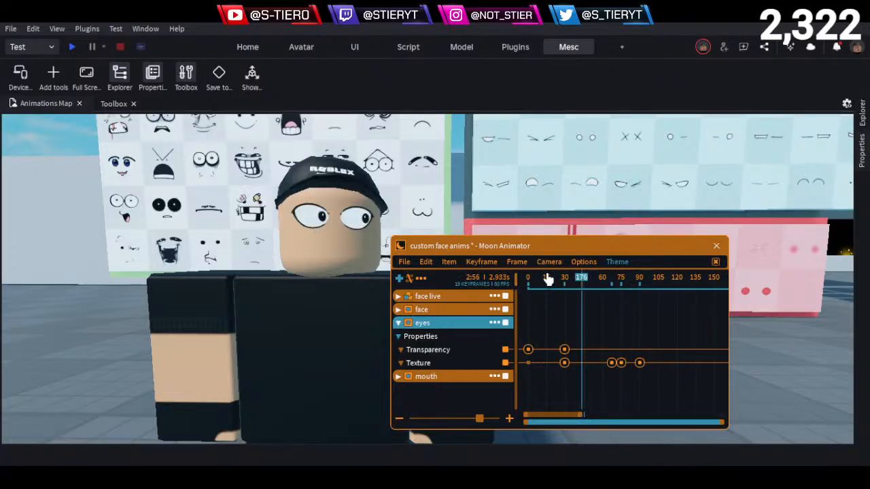
pyautogui.moveTo(547, 279); pyautogui.dragTo(489, 277)
pyautogui.press('space')
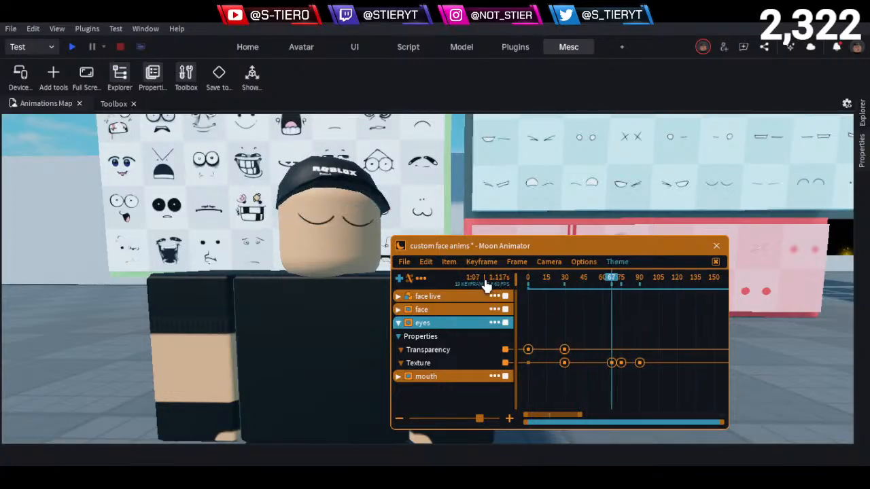
# - Play the blink and head turn in short bursts, pausing to examine the closed, reopened and redirected eyes
pyautogui.press('space')
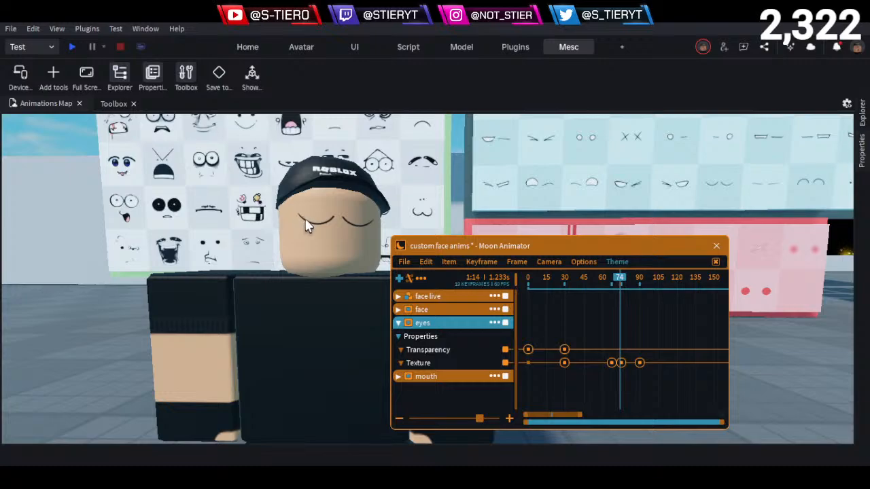
pyautogui.press('space')
pyautogui.press('space')
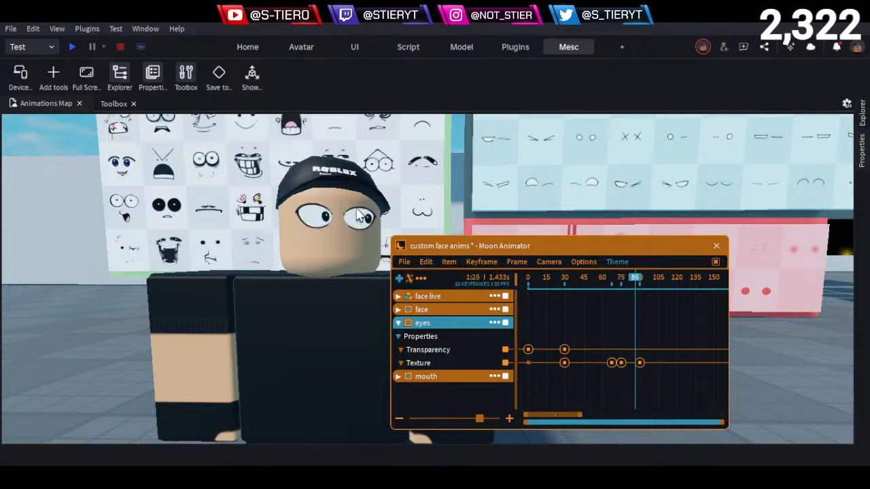
pyautogui.press('space')
pyautogui.press('space')
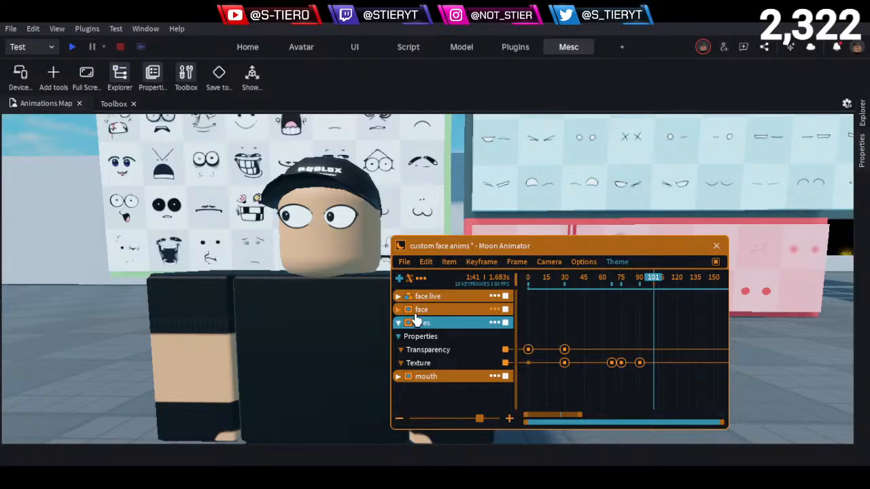
pyautogui.press('space')
pyautogui.press('space')
# - Expand the face live track and scrub to frames 166 and 189 to examine the later Head keyframes
pyautogui.click(401, 324)
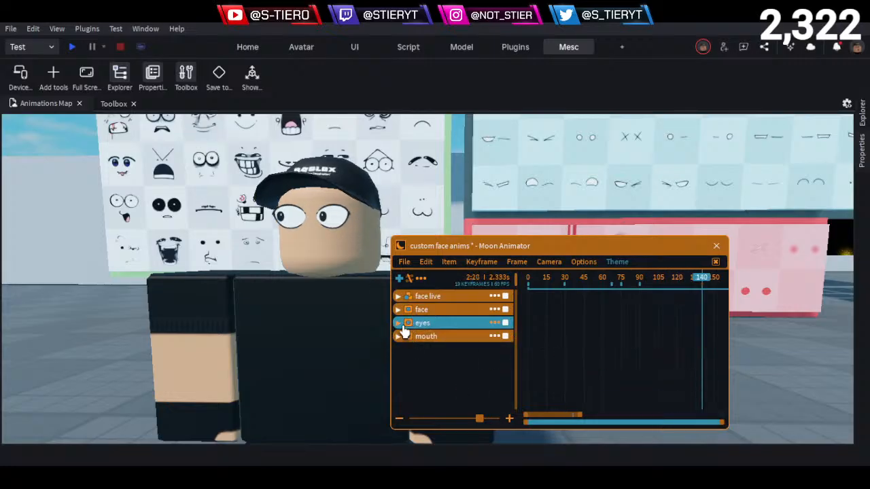
pyautogui.click(400, 323)
pyautogui.moveTo(528, 419); pyautogui.dragTo(548, 420)
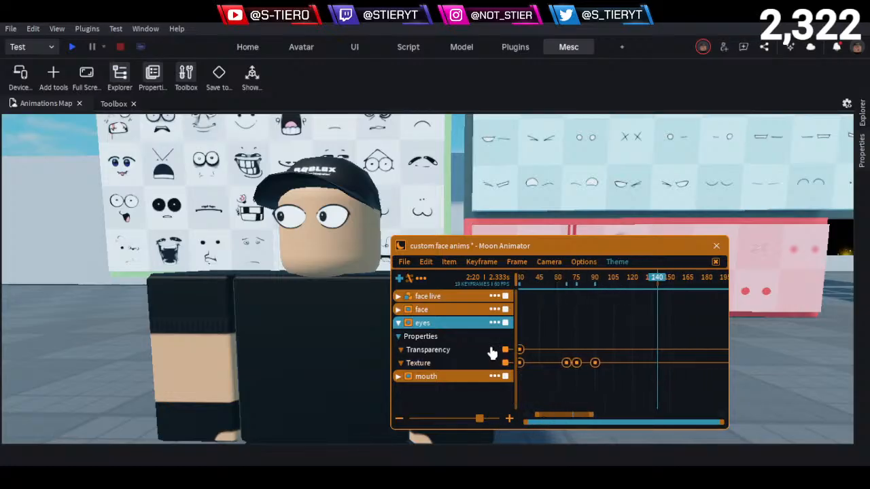
pyautogui.click(398, 296)
pyautogui.moveTo(649, 288); pyautogui.dragTo(691, 282)
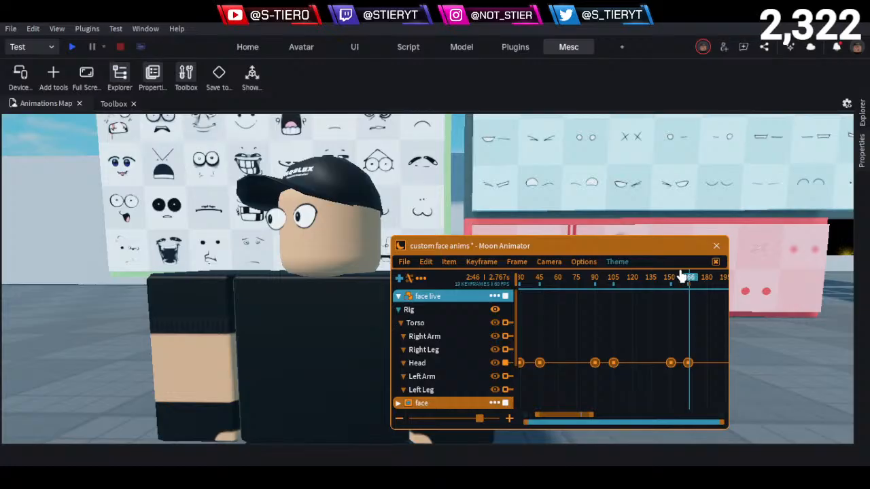
pyautogui.scroll(-3, 584, 361)
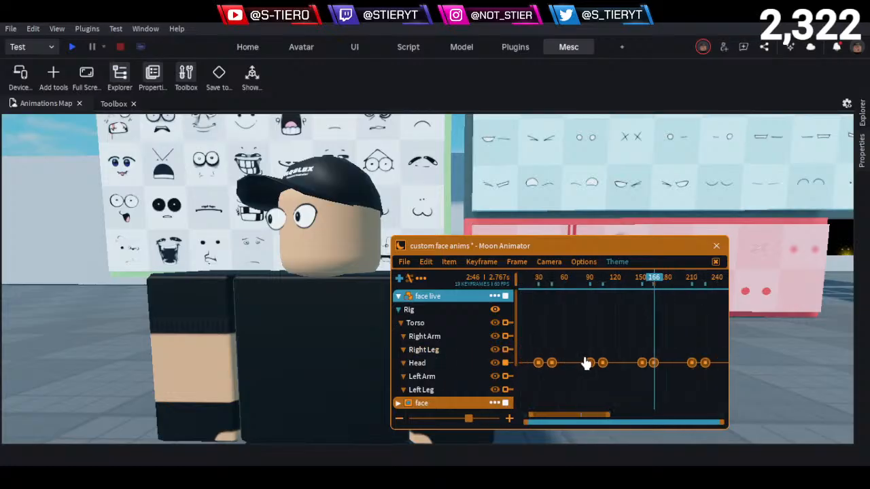
pyautogui.moveTo(571, 418); pyautogui.dragTo(600, 418)
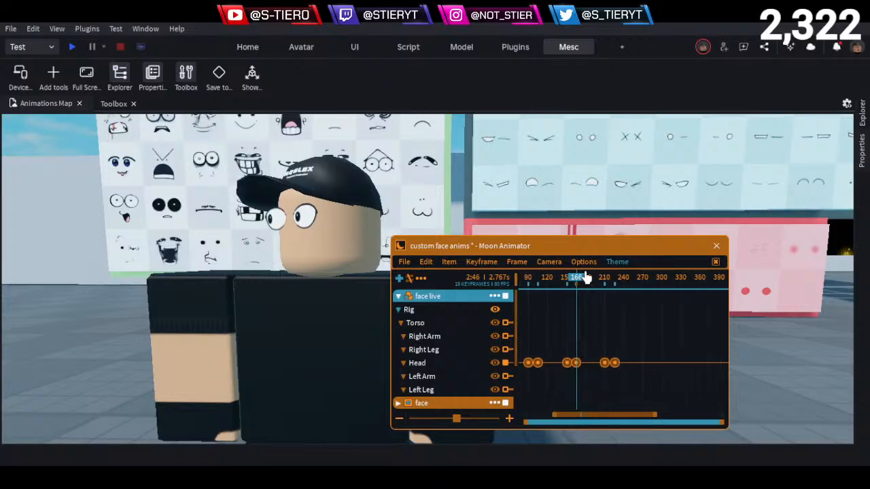
pyautogui.moveTo(578, 279); pyautogui.dragTo(594, 291)
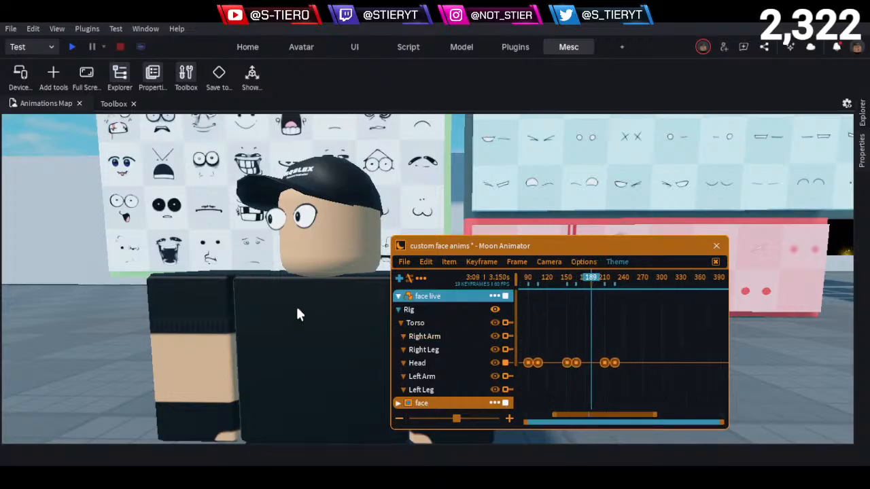
# - Compare the Head keyframes with the eyes Texture keyframes around frame 91, then return the playhead to frame 0
pyautogui.click(397, 297)
pyautogui.click(397, 297)
pyautogui.scroll(2, 622, 371)
pyautogui.scroll(-1, 466, 388)
pyautogui.scroll(-5, 466, 388)
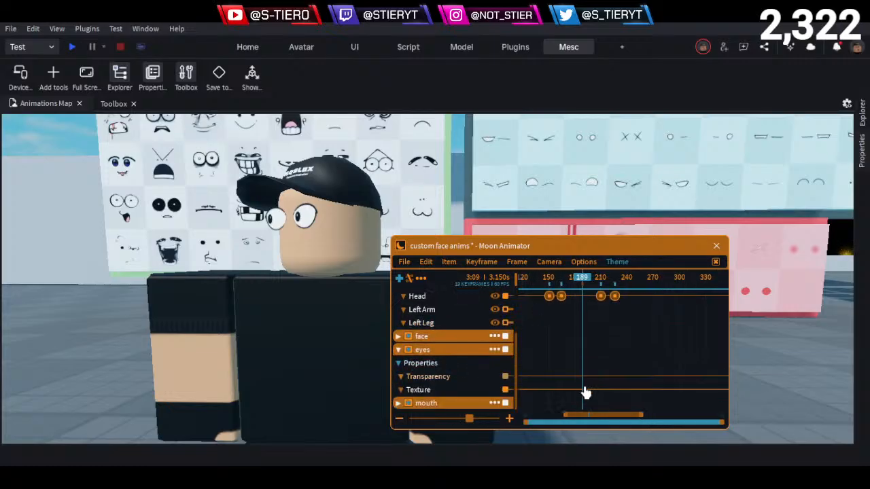
pyautogui.moveTo(614, 421); pyautogui.dragTo(588, 417)
pyautogui.moveTo(570, 281); pyautogui.dragTo(561, 284)
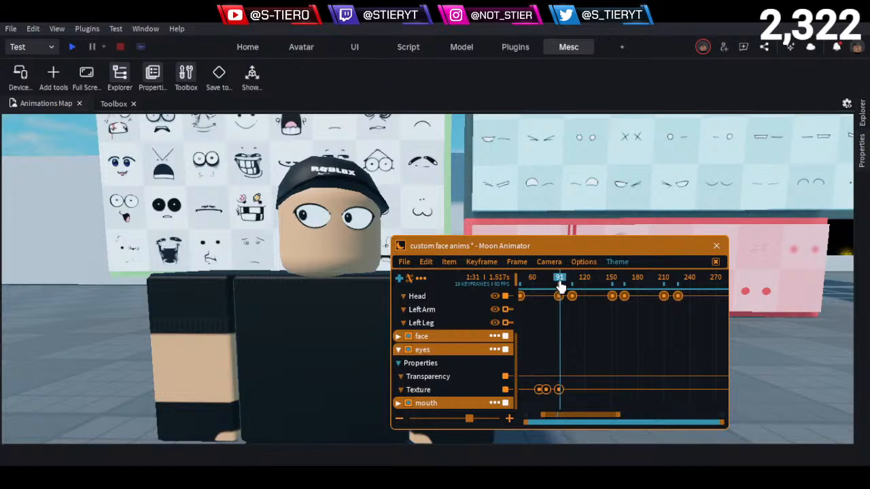
pyautogui.click(558, 288)
pyautogui.moveTo(559, 289); pyautogui.dragTo(560, 307)
pyautogui.moveTo(560, 282); pyautogui.dragTo(566, 281)
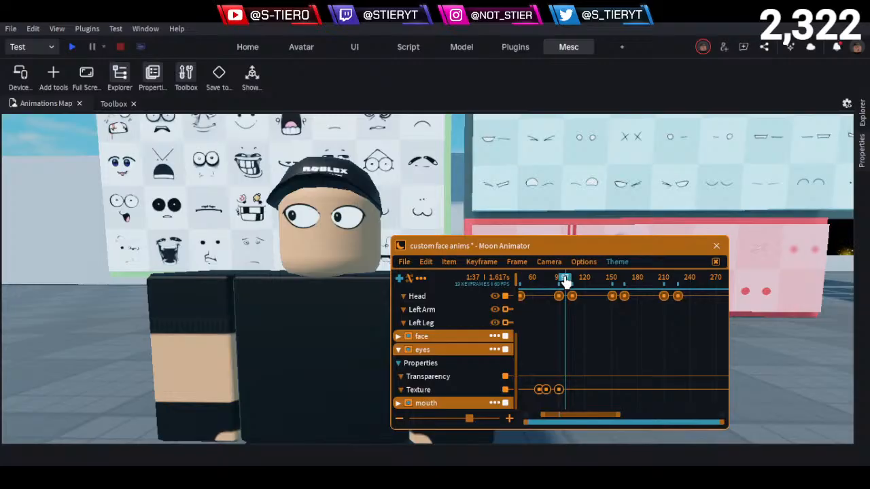
pyautogui.moveTo(565, 281); pyautogui.dragTo(417, 291)
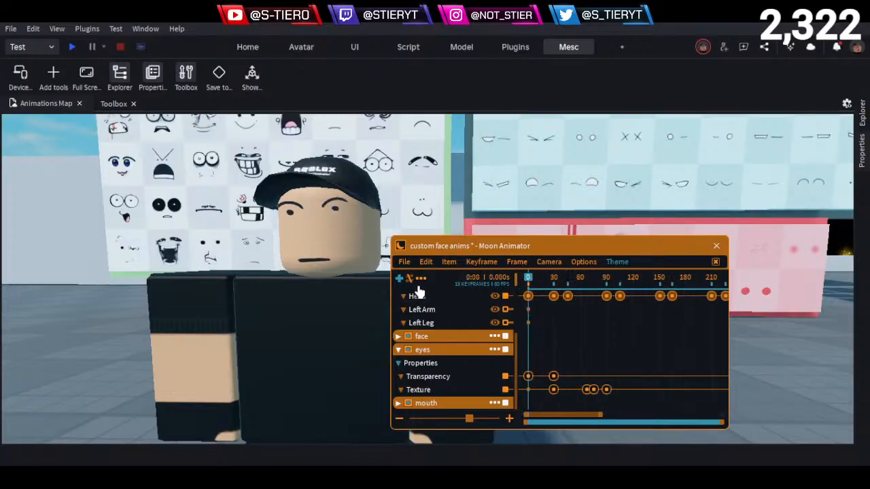
# - Select the Head keyframes at frames 90 and 105 and scrub across them to examine the timing of the head turn
pyautogui.moveTo(555, 306); pyautogui.dragTo(609, 318)
pyautogui.click(605, 297)
pyautogui.scroll(3, 618, 312)
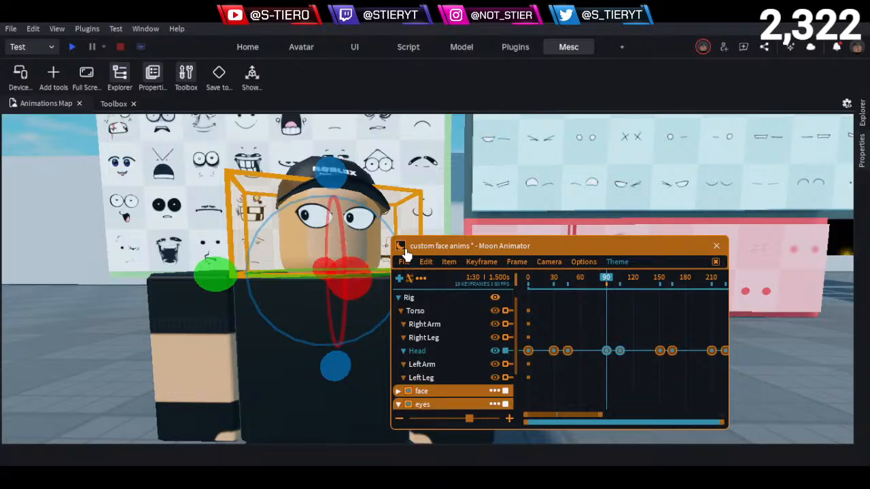
pyautogui.moveTo(610, 281); pyautogui.dragTo(623, 367)
pyautogui.scroll(-4, 448, 350)
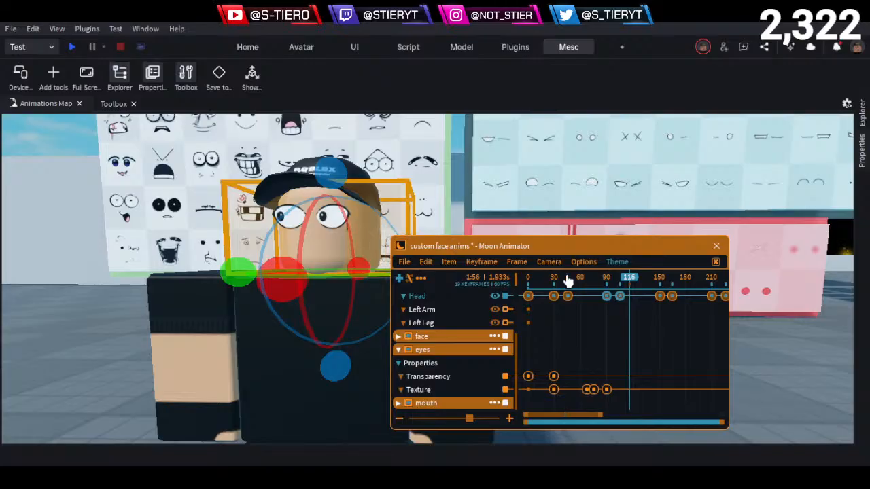
pyautogui.moveTo(614, 280); pyautogui.dragTo(620, 302)
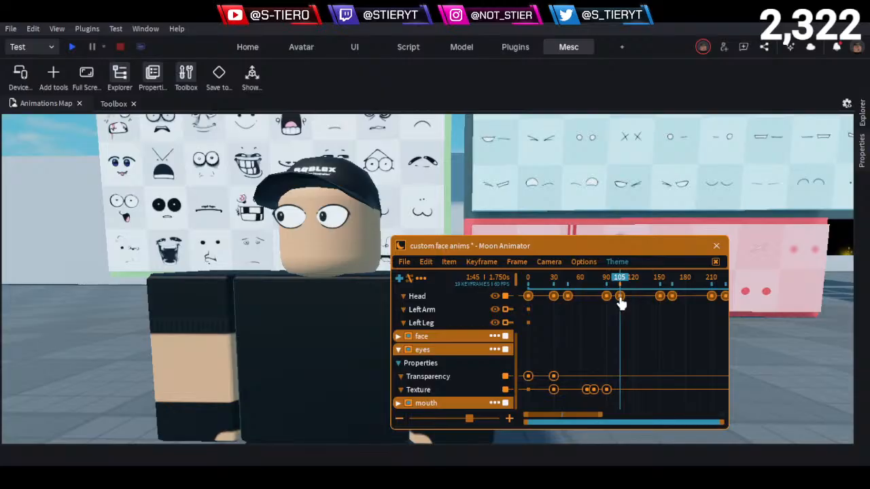
pyautogui.moveTo(620, 302); pyautogui.dragTo(620, 313)
pyautogui.moveTo(618, 292); pyautogui.dragTo(576, 307)
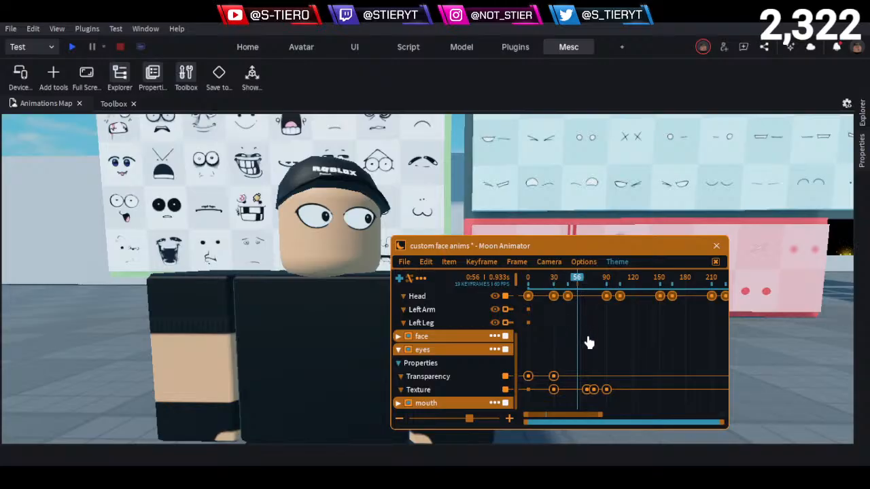
# - Add Texture keyframes to the eyes track at frames 45 and 105, matching the ends of the head turns
pyautogui.scroll(4, 588, 342)
pyautogui.moveTo(553, 286); pyautogui.dragTo(543, 312)
pyautogui.click(460, 392)
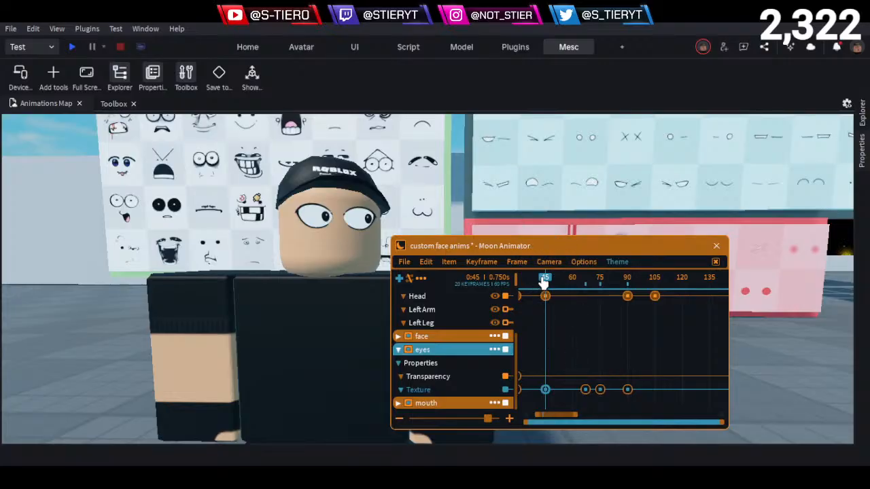
pyautogui.moveTo(544, 280); pyautogui.dragTo(650, 327)
pyautogui.press('=')
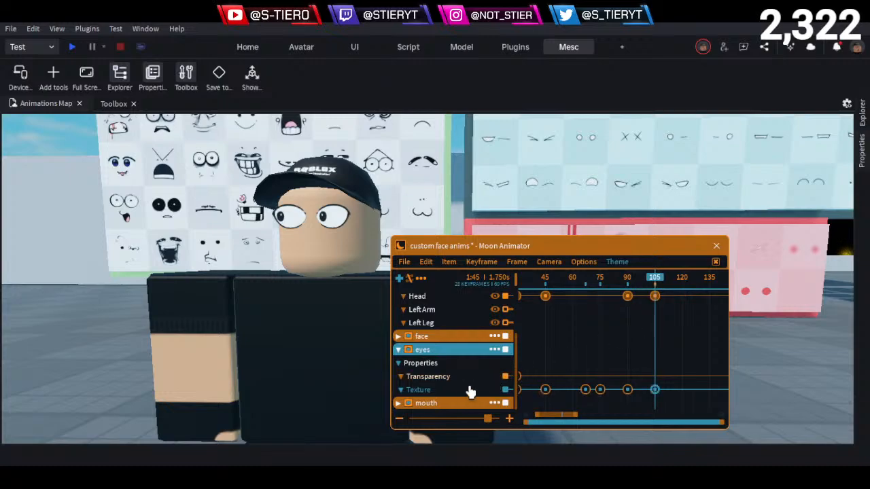
# - Find the wide-open eyes looking straight ahead on the Eyes board and copy that decal's texture ID
pyautogui.click(781, 365)
pyautogui.press('e')
pyautogui.press('d')
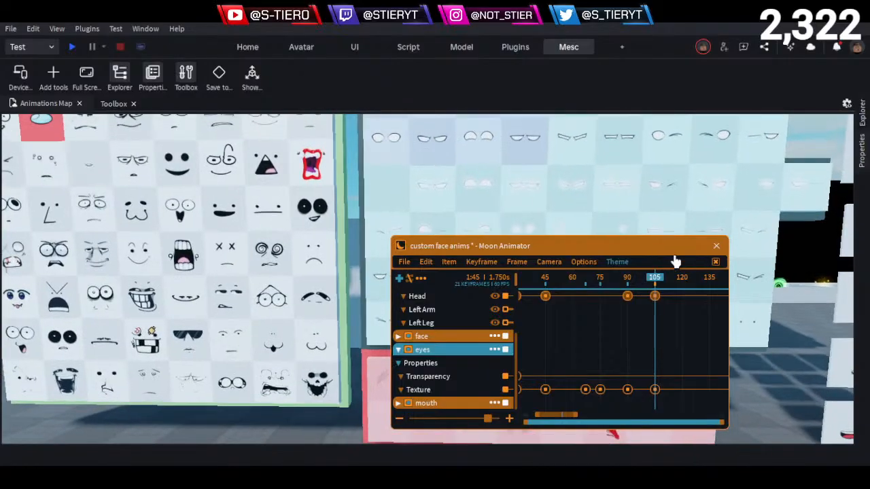
pyautogui.press('e')
pyautogui.press('w')
pyautogui.press('e')
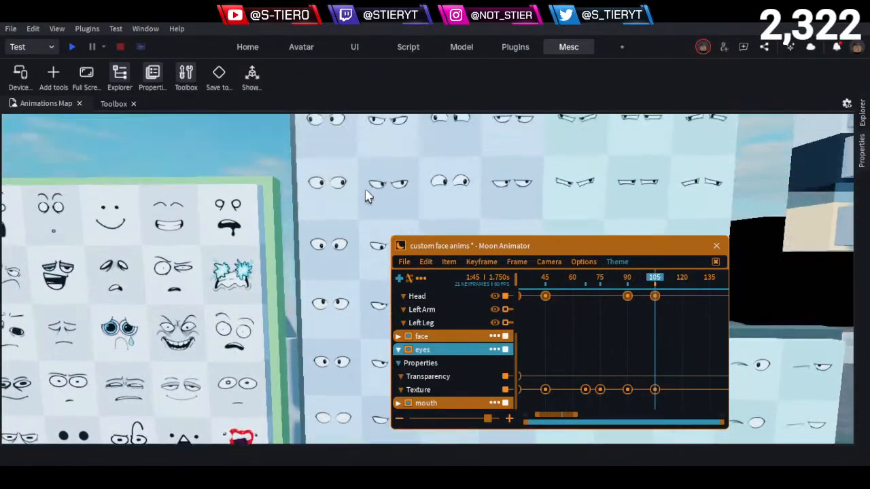
pyautogui.press('w')
pyautogui.press('e')
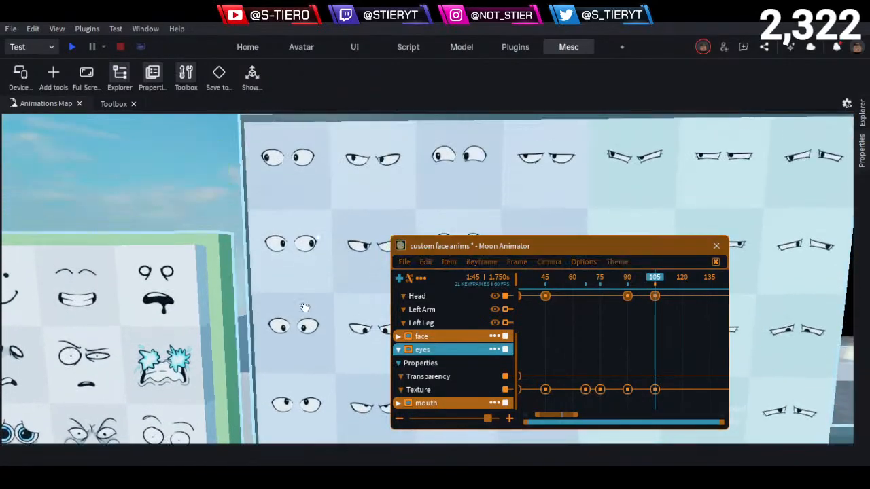
pyautogui.click(302, 324)
pyautogui.moveTo(862, 170)
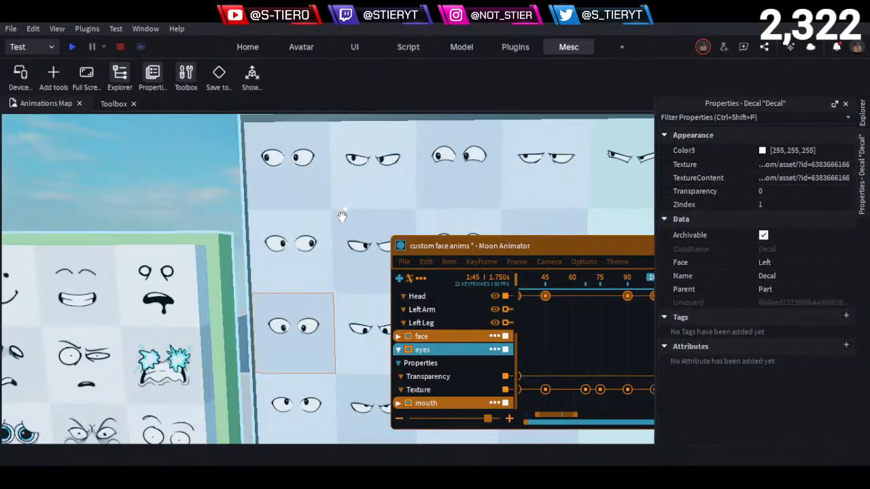
pyautogui.click(332, 256)
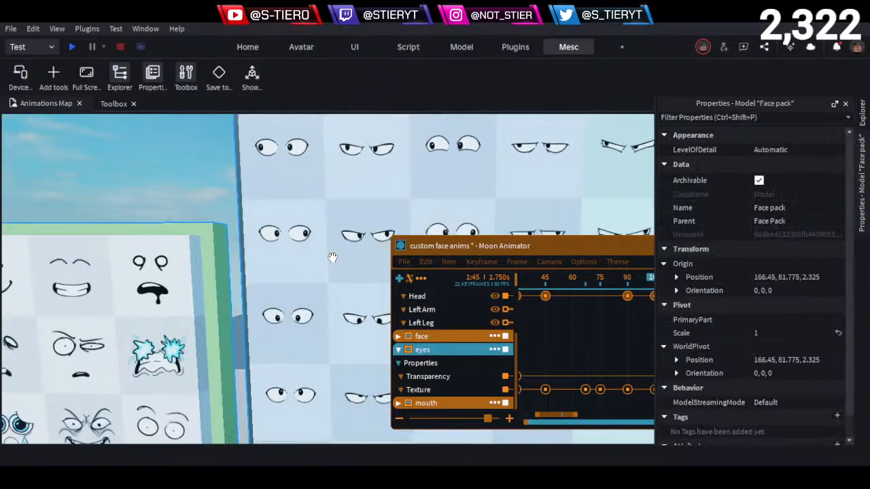
pyautogui.press('q')
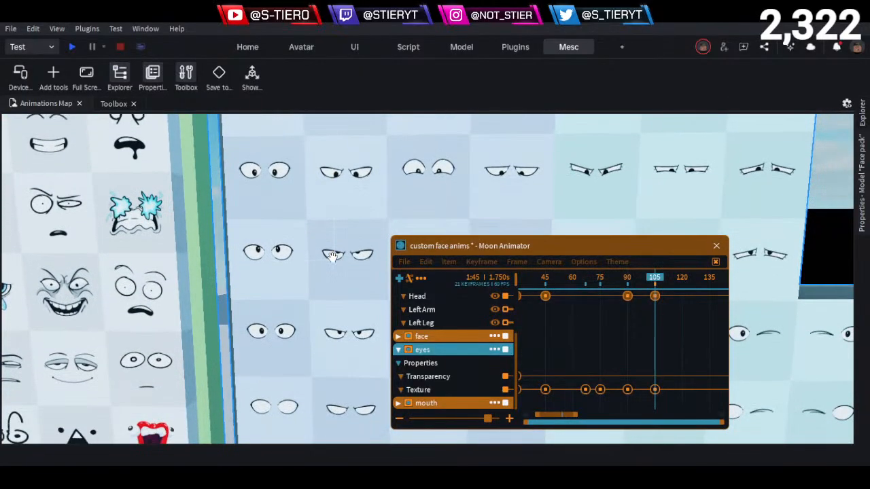
pyautogui.press('q')
pyautogui.keyDown('alt'); pyautogui.click(274, 274); pyautogui.keyUp('alt')
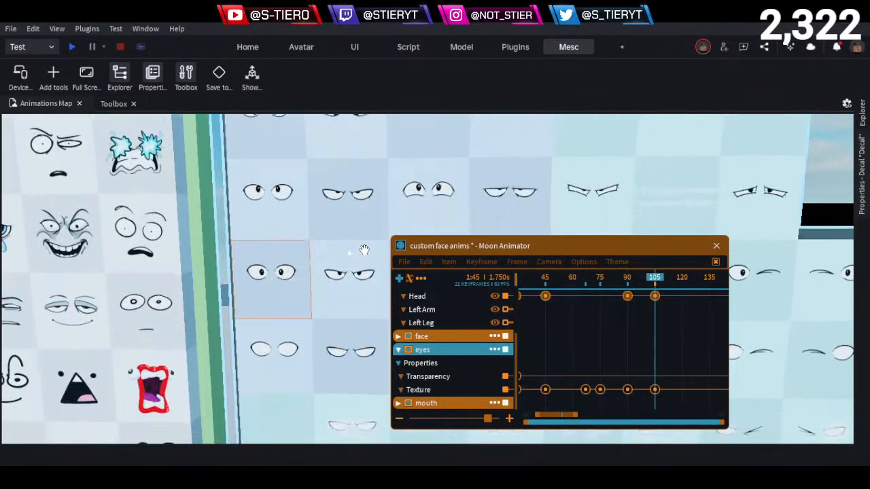
pyautogui.click(863, 197)
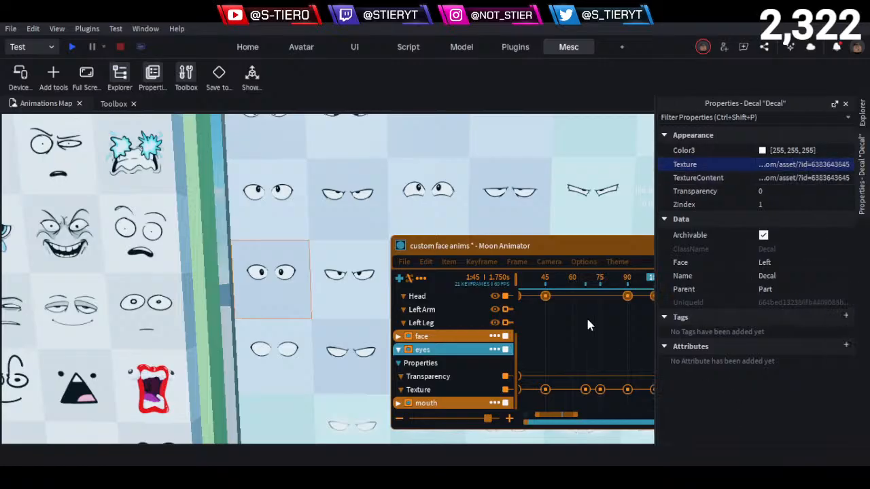
# - Replace the string of the eyes track's Texture keyframe at frame 45 with the copied straight-ahead eyes ID
pyautogui.doubleClick(545, 390)
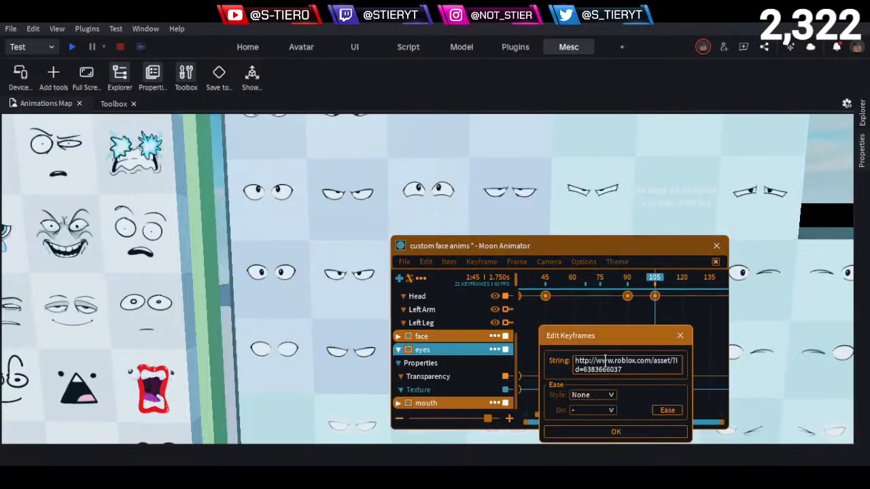
pyautogui.click(643, 433)
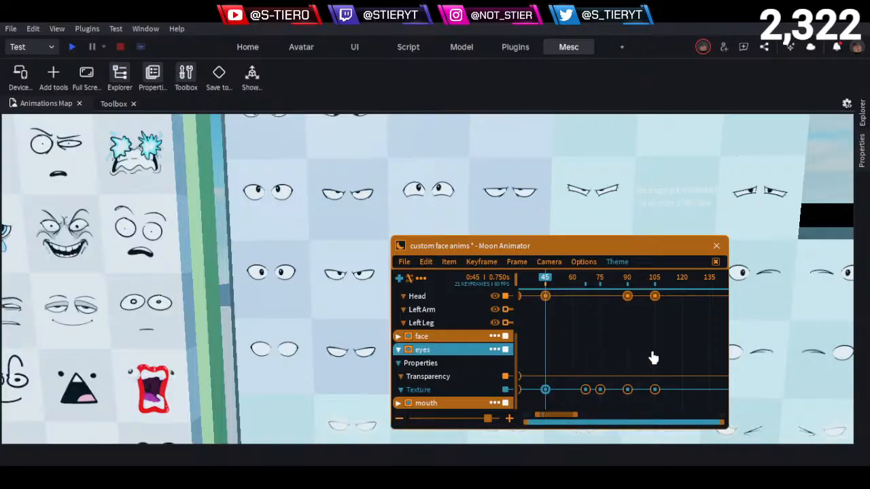
# - Replace the eyes track's Texture keyframe at frame 105 with a copy of the straight-ahead eyes keyframe from frame 45
pyautogui.moveTo(672, 375); pyautogui.dragTo(642, 415)
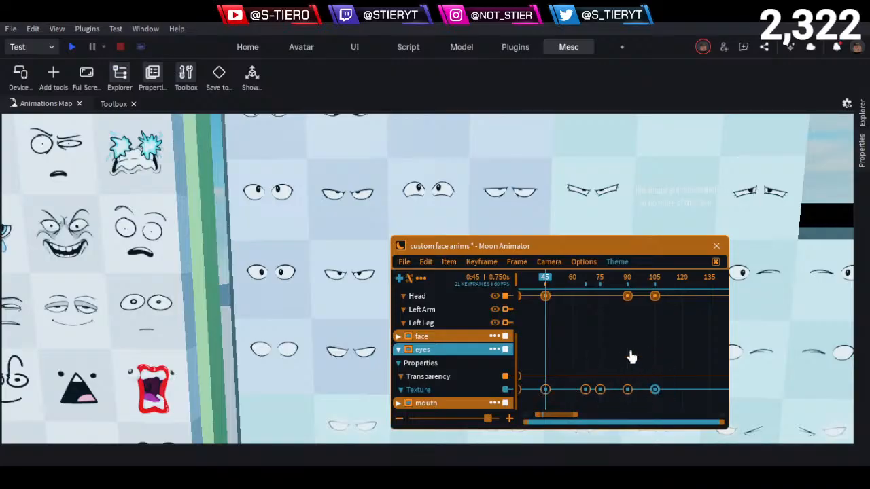
pyautogui.click(652, 290)
pyautogui.press('Delete')
pyautogui.moveTo(652, 285); pyautogui.dragTo(655, 286)
pyautogui.hotkey('ctrl', 'v')
pyautogui.moveTo(570, 288); pyautogui.dragTo(472, 312)
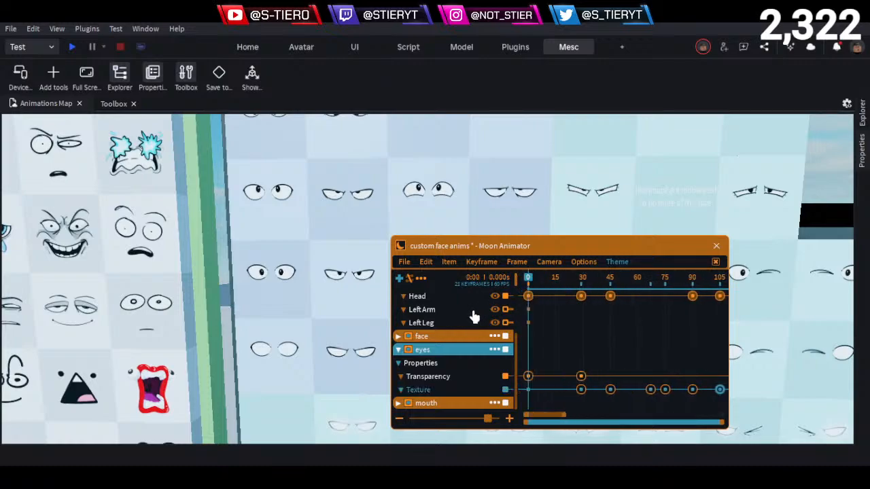
# - Replace the post-blink eyes Texture keyframe at frame 75 with a copy of the straight-ahead eyes keyframe and play the animation back
pyautogui.moveTo(154, 338); pyautogui.dragTo(155, 337, button='right')
pyautogui.scroll(5, 153, 335)
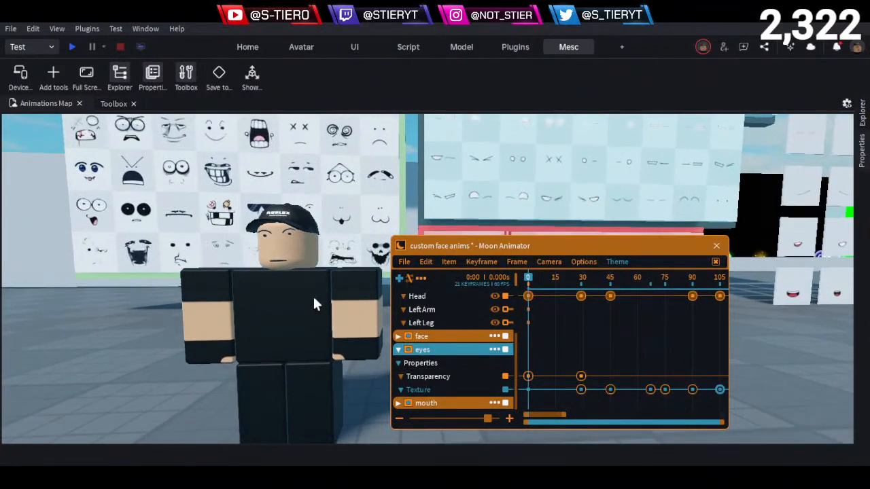
pyautogui.press('space')
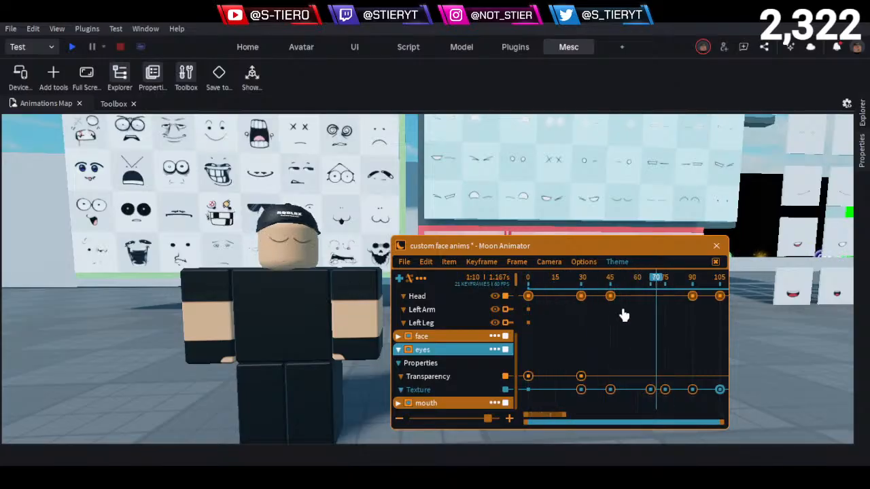
pyautogui.scroll(-2, 639, 322)
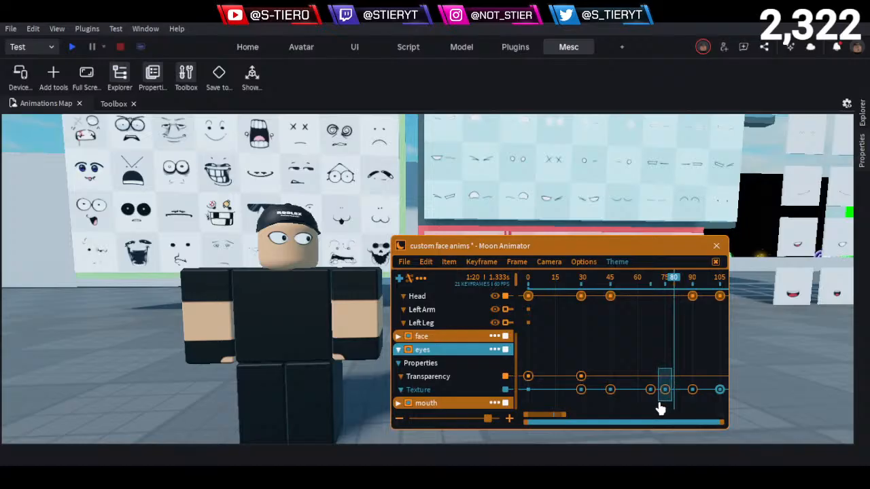
pyautogui.click(665, 392)
pyautogui.press('Delete')
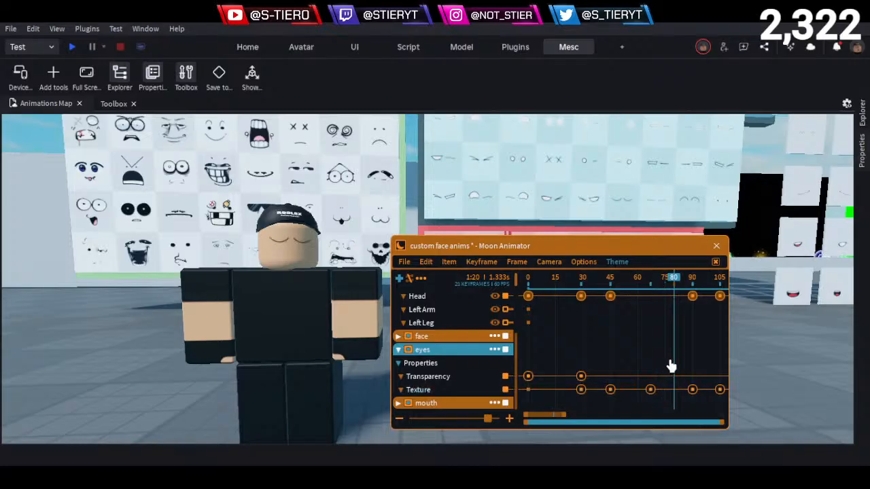
pyautogui.moveTo(672, 281); pyautogui.dragTo(514, 282)
pyautogui.hotkey('ctrl', 'v')
pyautogui.press('space')
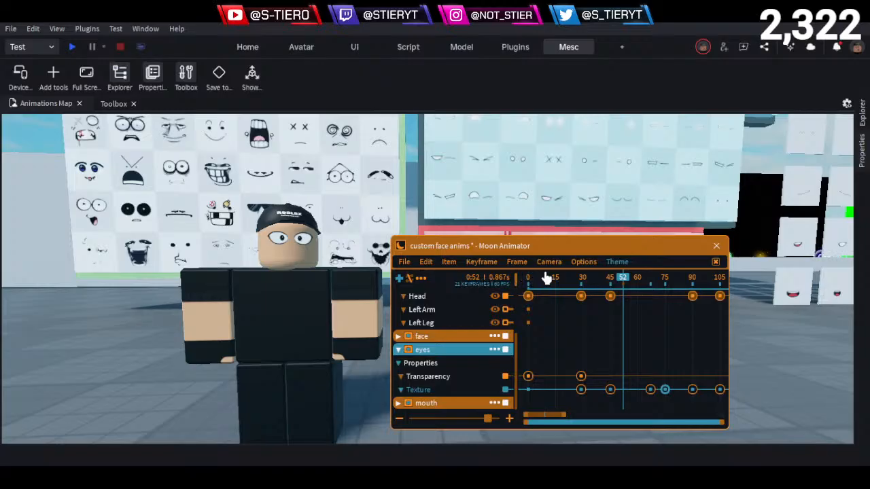
# - Move the straight-ahead eyes Texture keyframe at frame 45 to about frame 59, testing the delay after the head turn with playback
pyautogui.moveTo(545, 278); pyautogui.dragTo(635, 289)
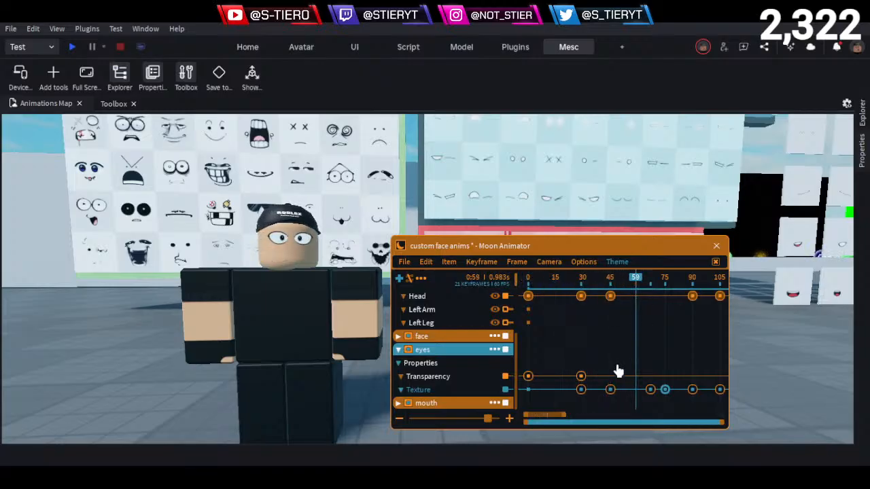
pyautogui.click(611, 389)
pyautogui.moveTo(596, 286); pyautogui.dragTo(458, 281)
pyautogui.press('space')
pyautogui.press('space')
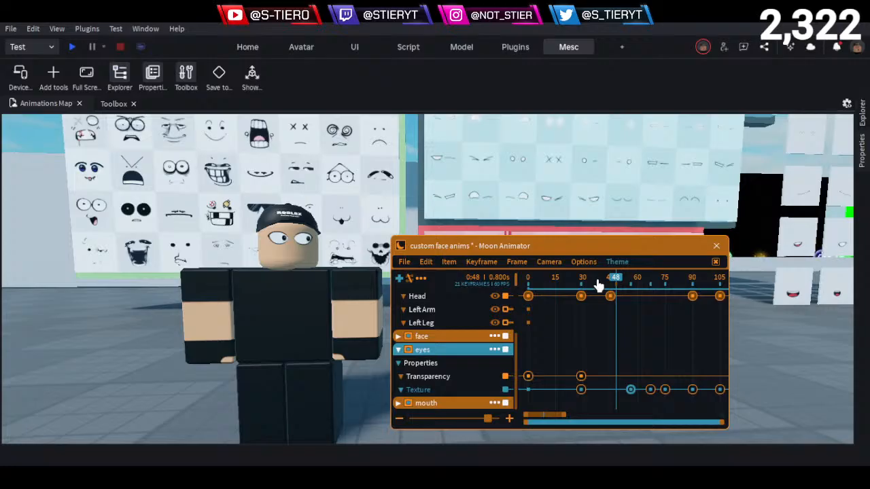
pyautogui.moveTo(616, 285); pyautogui.dragTo(611, 295)
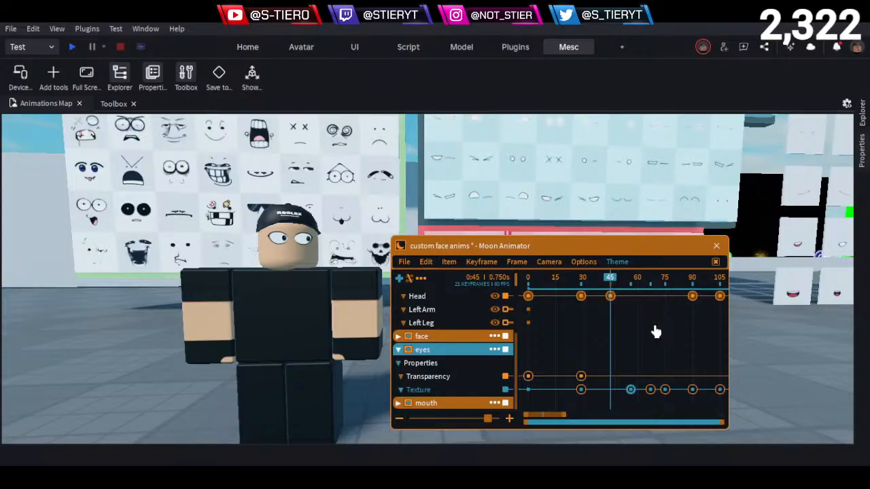
pyautogui.moveTo(624, 302)
pyautogui.mouseDown()
pyautogui.moveTo(618, 292)
pyautogui.moveTo(630, 286)
pyautogui.mouseUp()
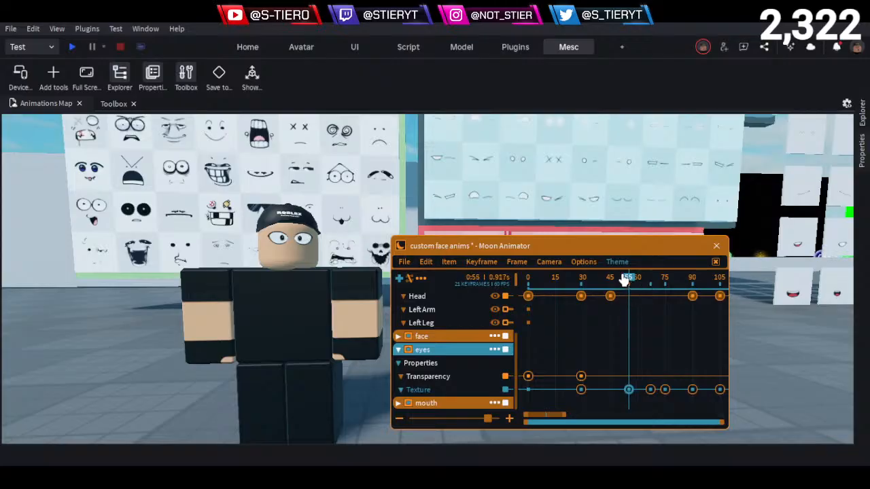
pyautogui.press('space')
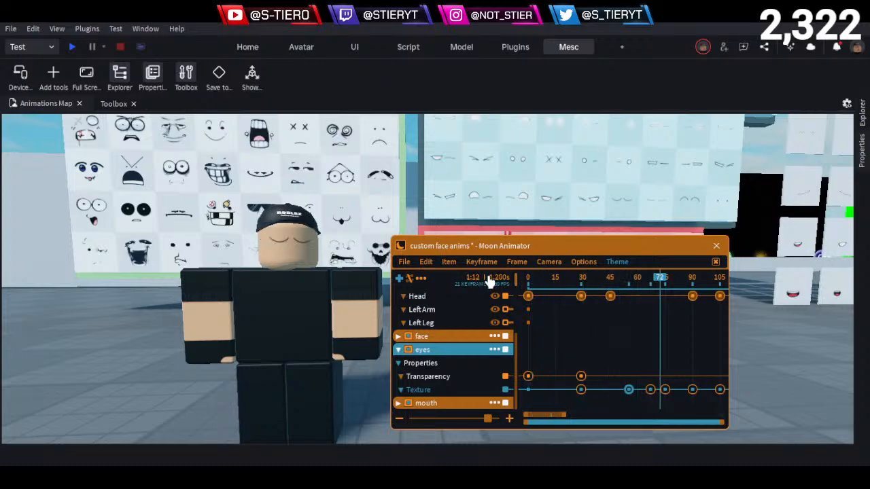
pyautogui.click(639, 280)
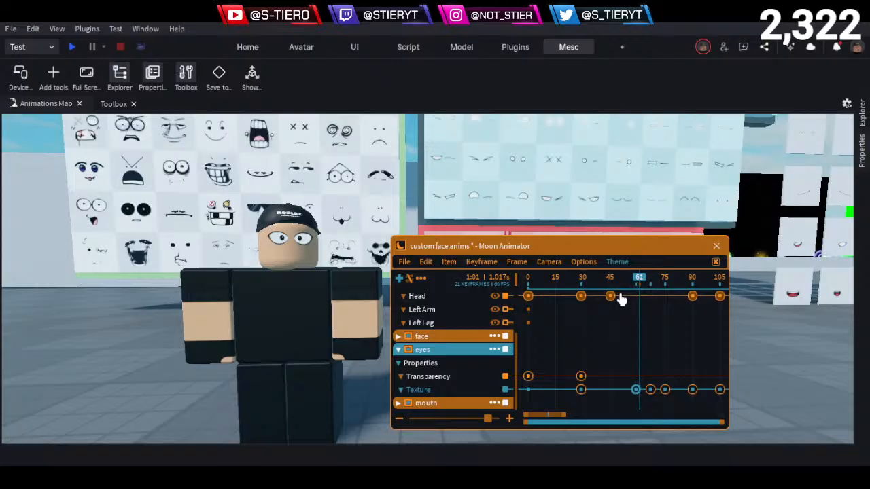
pyautogui.press('space')
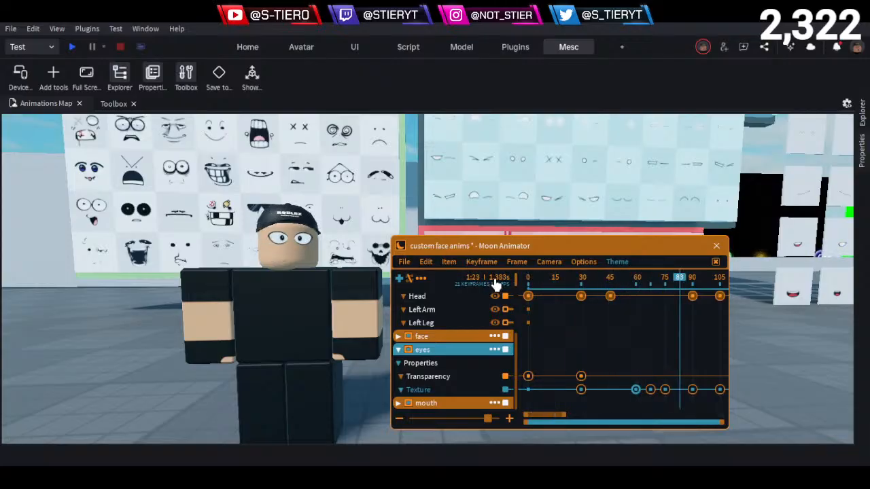
# - Move the eyes Texture keyframe at frame 105 to frame 115 so the eyes recenter after the second head turn
pyautogui.moveTo(620, 280); pyautogui.dragTo(694, 318)
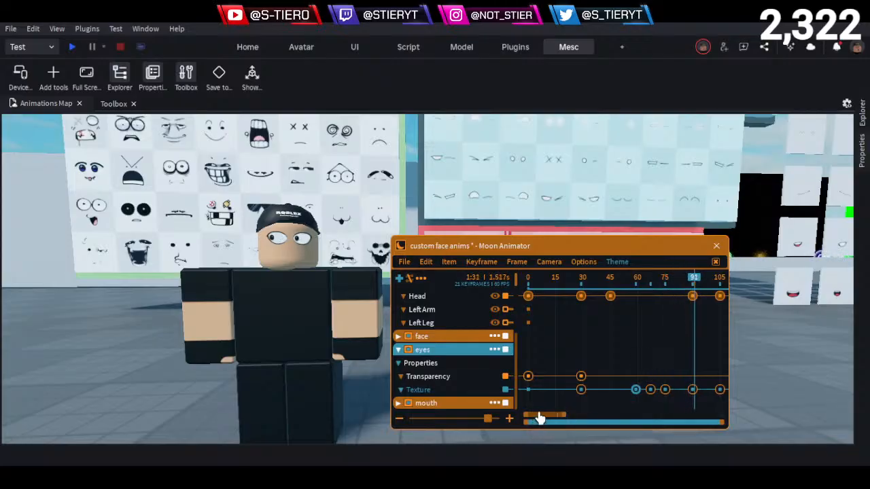
pyautogui.moveTo(541, 422); pyautogui.dragTo(558, 417)
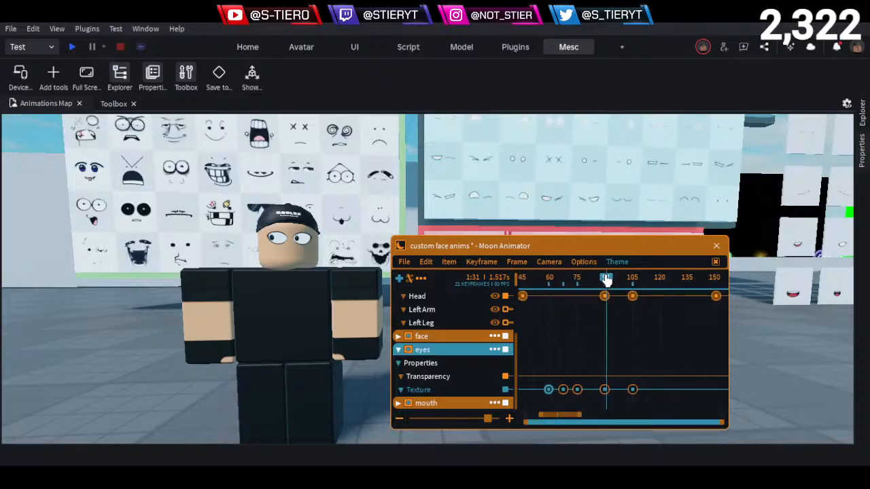
pyautogui.moveTo(606, 279); pyautogui.dragTo(650, 308)
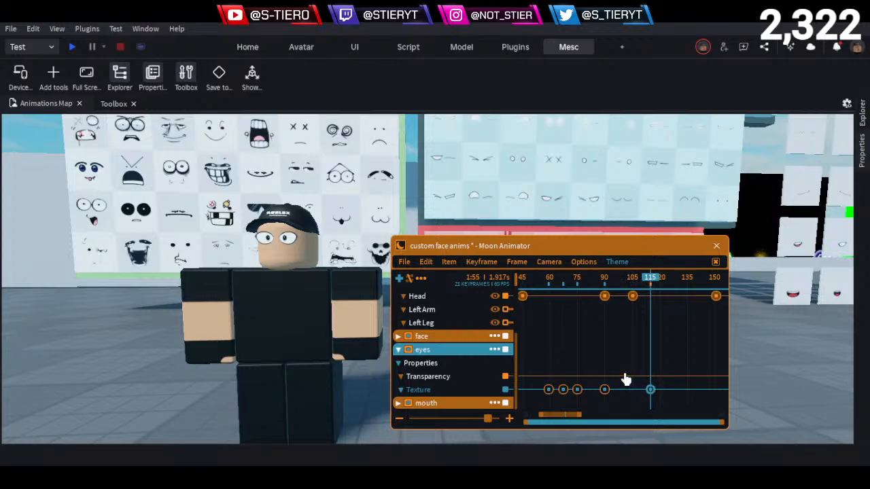
# - Play the animation through with a close-up of the character's face and the Moon Animator window moved clear of it
pyautogui.press('space')
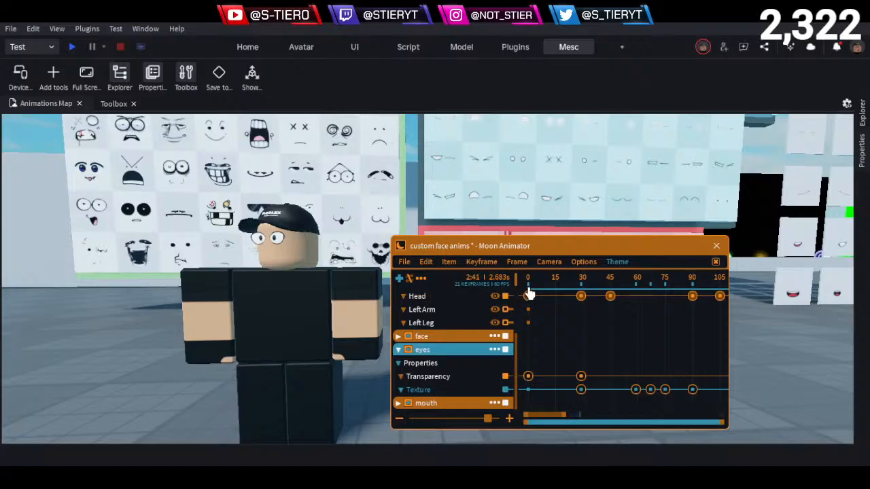
pyautogui.moveTo(553, 281); pyautogui.dragTo(451, 279)
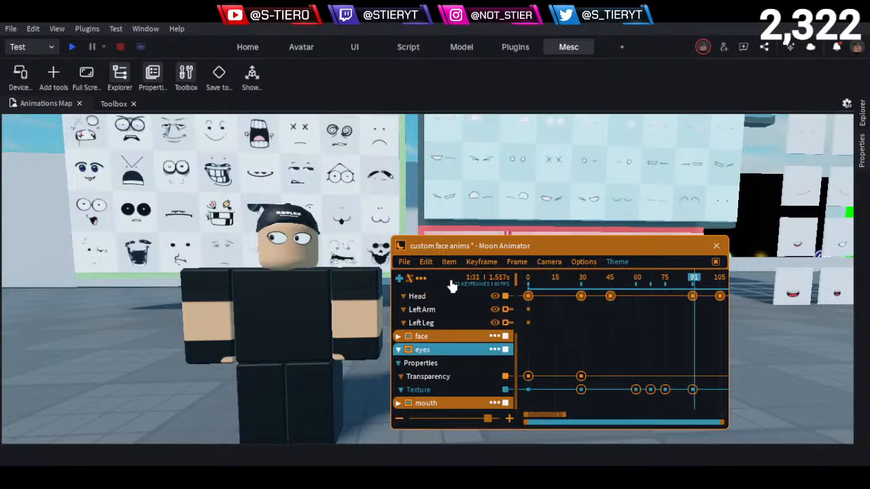
pyautogui.scroll(8, 269, 274)
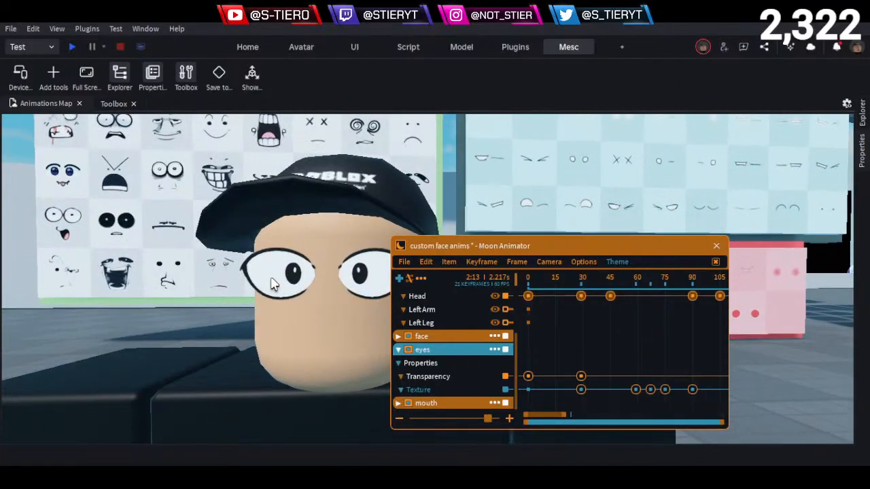
pyautogui.scroll(8, 270, 276)
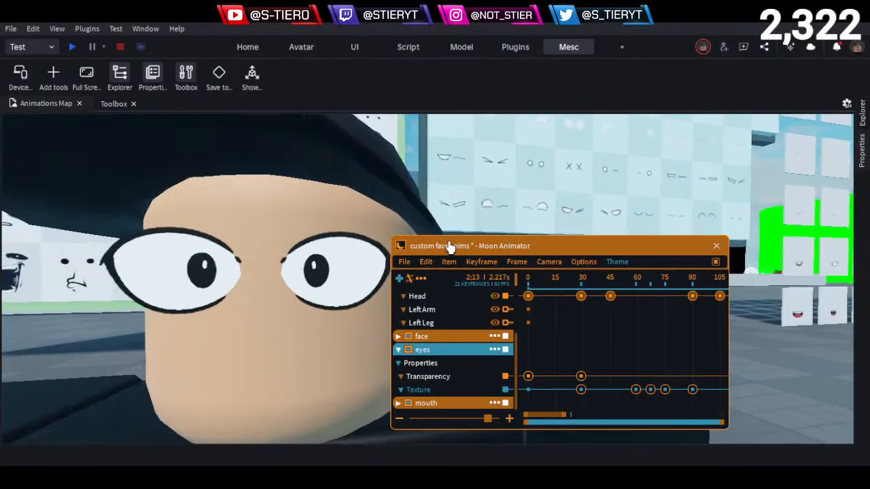
pyautogui.moveTo(447, 246); pyautogui.dragTo(555, 253)
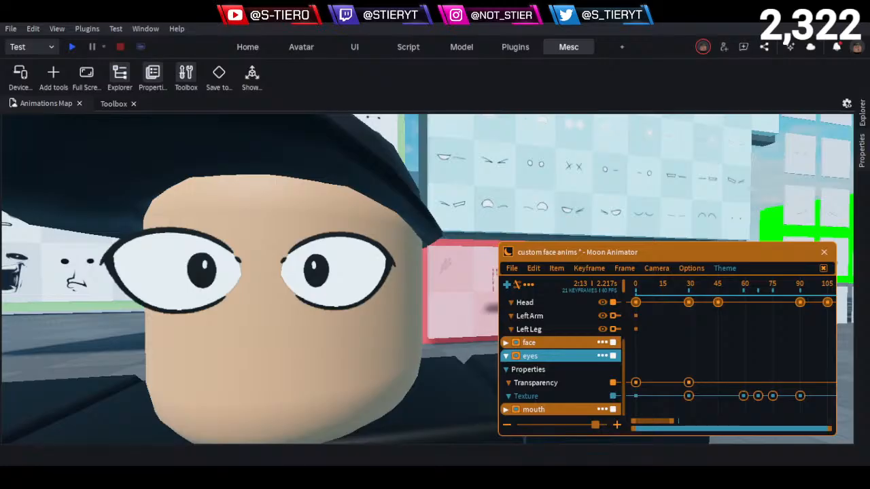
pyautogui.moveTo(644, 286); pyautogui.dragTo(575, 285)
pyautogui.press('space')
pyautogui.moveTo(650, 284); pyautogui.dragTo(535, 286)
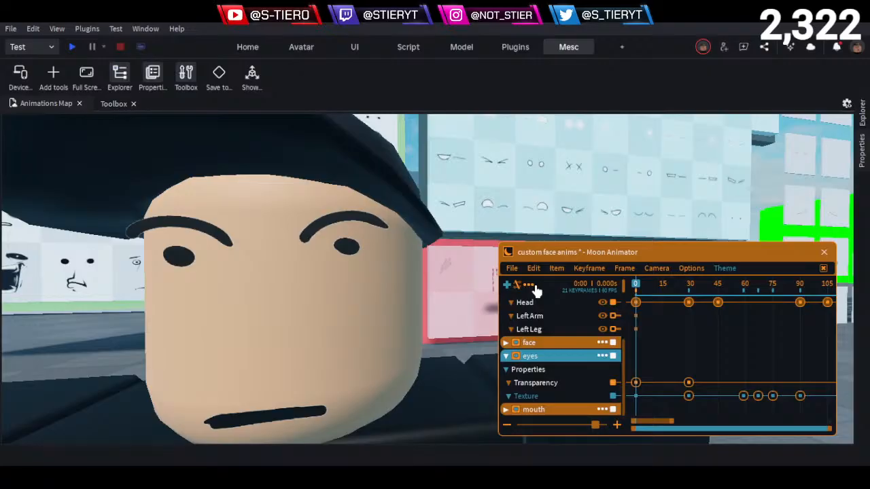
# - Inspect the keyframes of the face and eyes tracks and scrub through the timeline to examine the remaining head turns
pyautogui.click(504, 357)
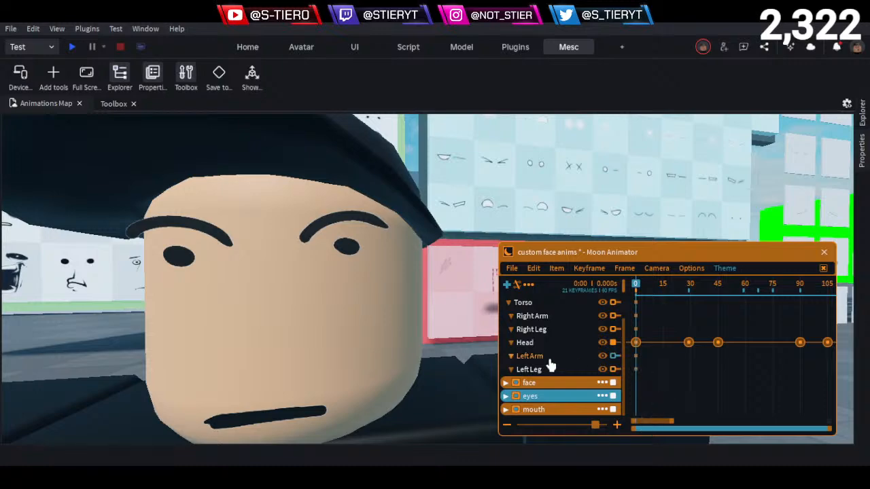
pyautogui.scroll(2, 550, 367)
pyautogui.scroll(-2, 738, 401)
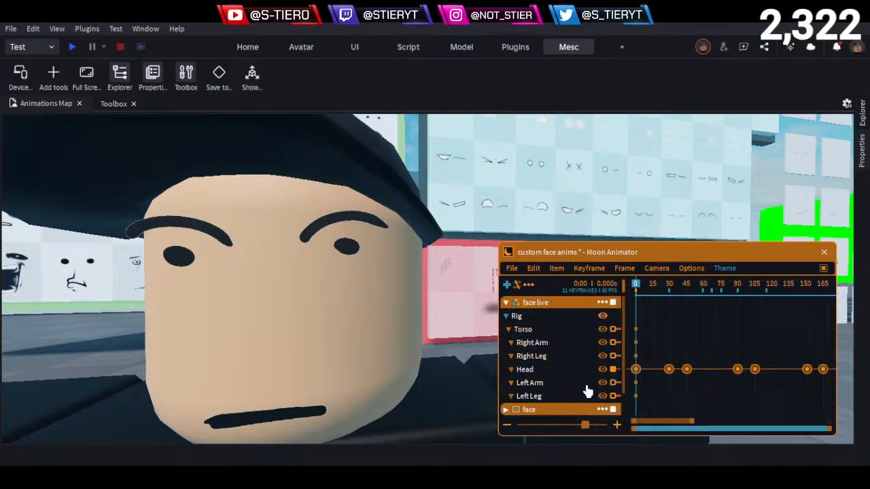
pyautogui.click(506, 410)
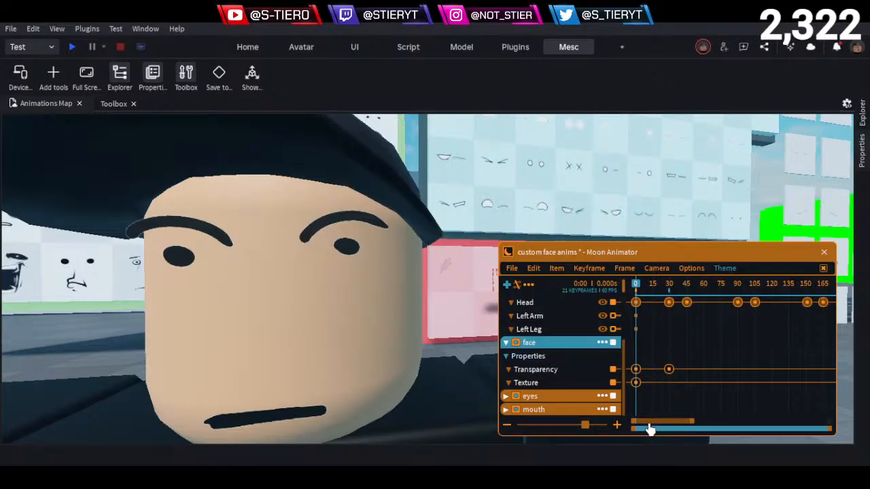
pyautogui.moveTo(649, 429); pyautogui.dragTo(602, 412)
pyautogui.click(505, 343)
pyautogui.click(507, 397)
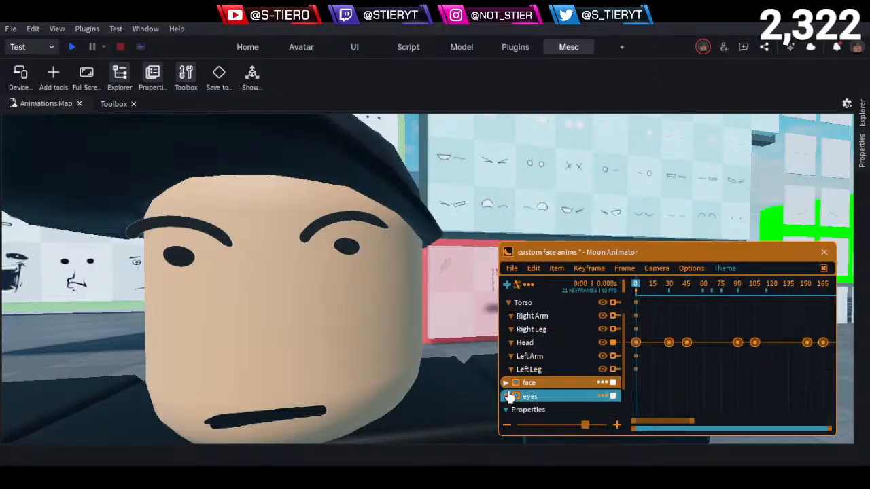
pyautogui.scroll(-3, 557, 373)
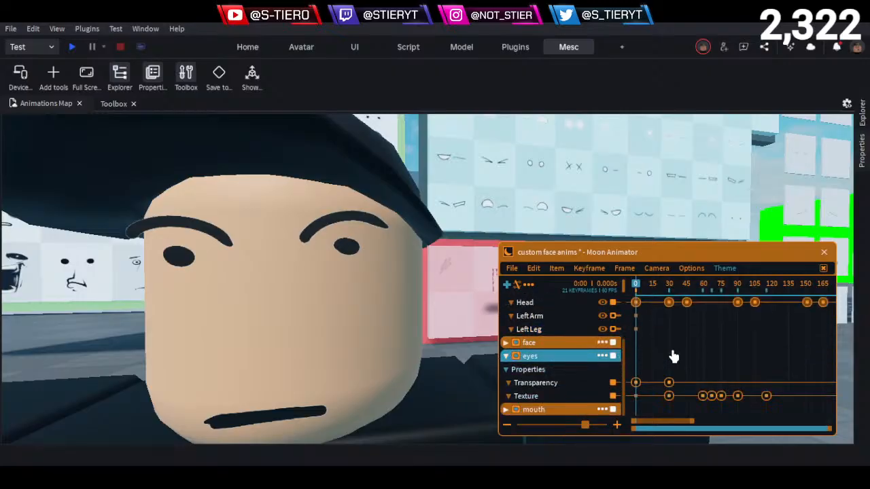
pyautogui.moveTo(638, 289); pyautogui.dragTo(733, 359)
pyautogui.moveTo(668, 359); pyautogui.dragTo(600, 364)
pyautogui.press('space')
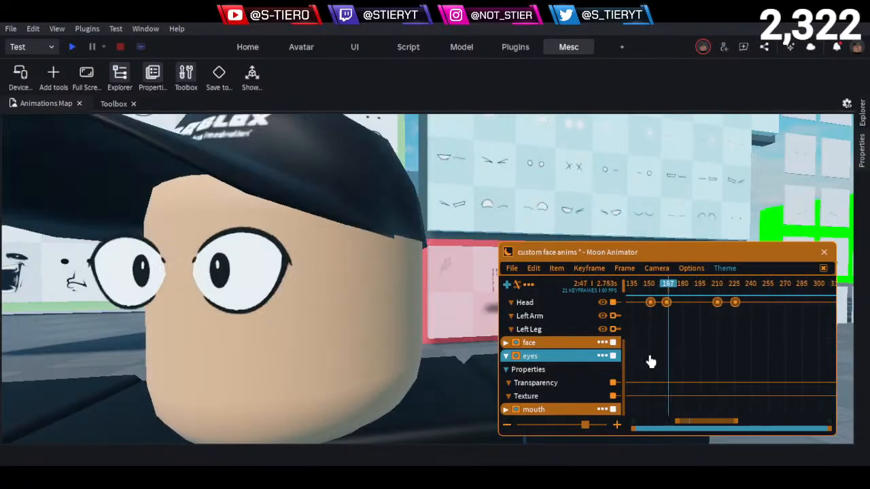
# - Copy the eyes Texture keyframe at frame 90 to frame 151, at the start of the third head turn
pyautogui.moveTo(650, 361); pyautogui.dragTo(734, 388)
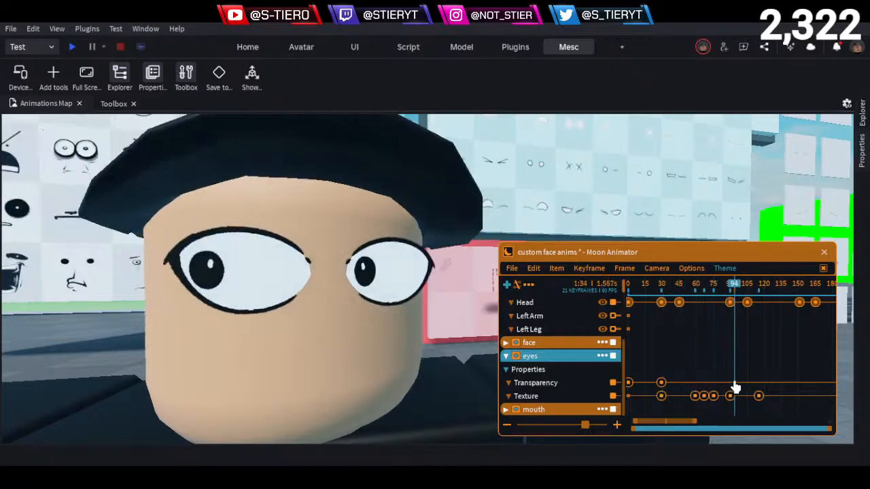
pyautogui.click(730, 395)
pyautogui.moveTo(744, 303); pyautogui.dragTo(799, 334)
pyautogui.hotkey('ctrl', 'v')
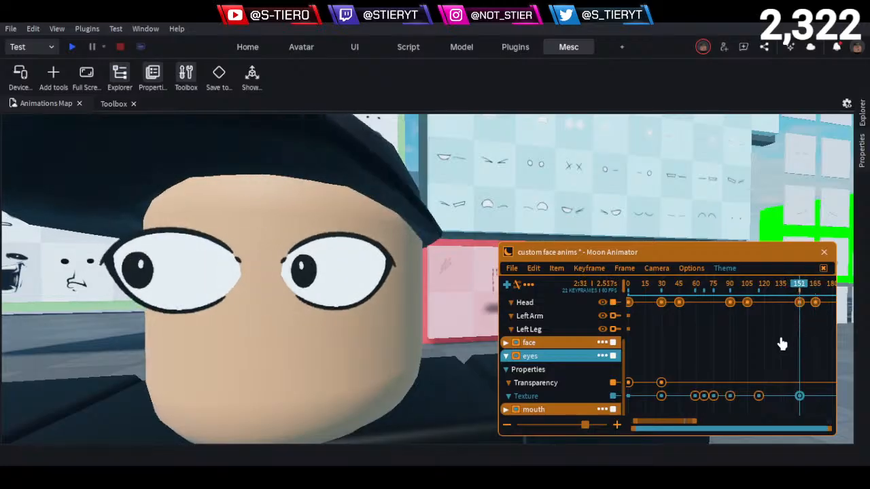
# - Copy the straight-ahead eyes Texture keyframe from frame 59 to frame 180, after the third head turn
pyautogui.moveTo(788, 292); pyautogui.dragTo(809, 303)
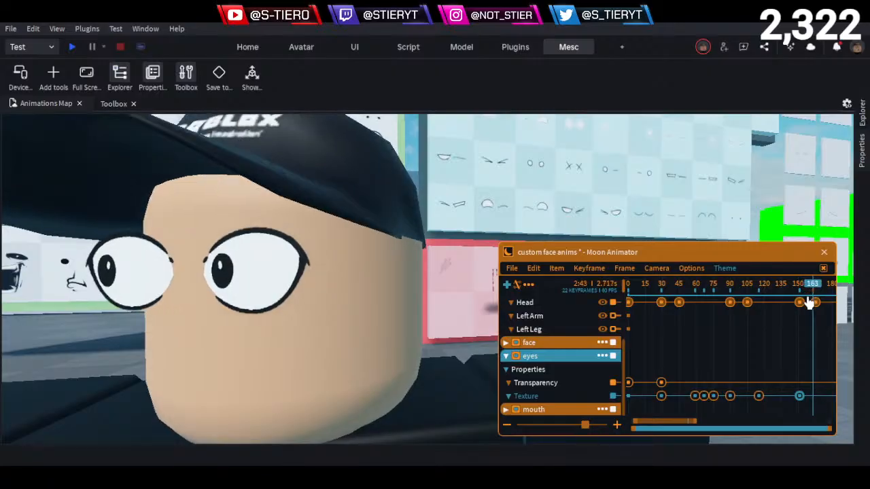
pyautogui.moveTo(701, 292); pyautogui.dragTo(796, 326)
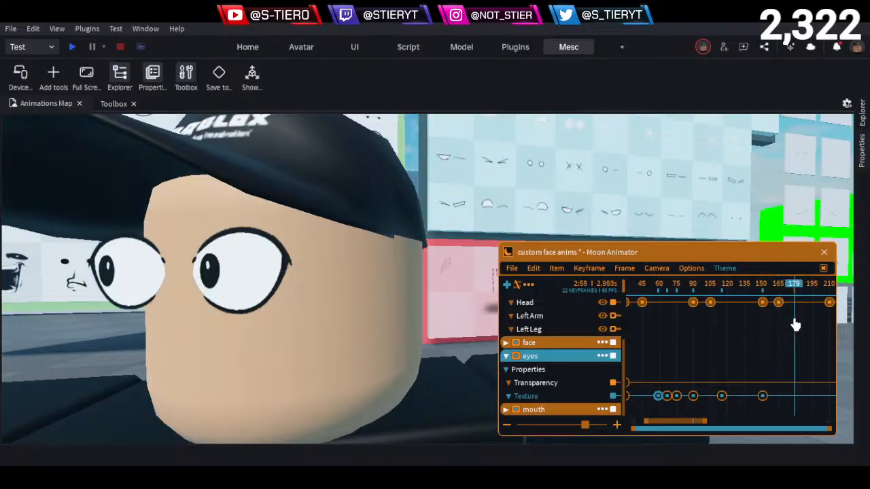
pyautogui.hotkey('ctrl', 'v')
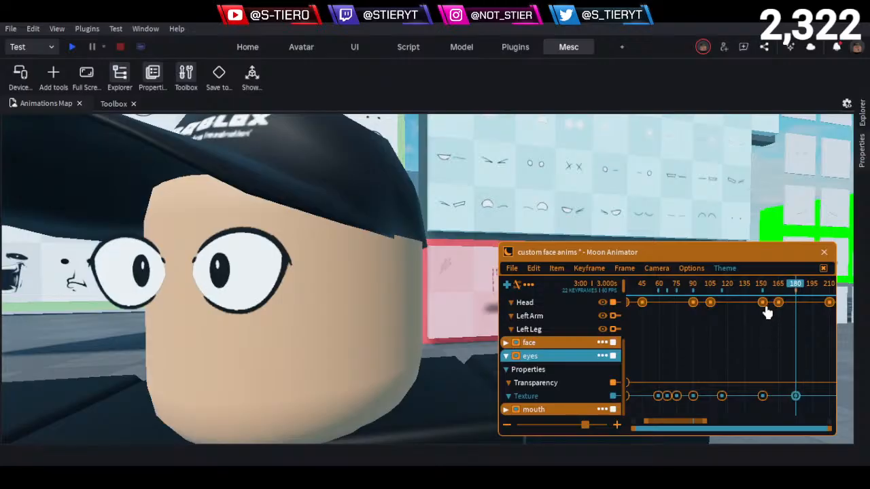
# - Add a copy of the eyes Texture keyframe with pupils toward the viewer's right at frame 210, where the last head turn starts
pyautogui.moveTo(805, 292); pyautogui.dragTo(677, 406)
pyautogui.moveTo(695, 295); pyautogui.dragTo(771, 333)
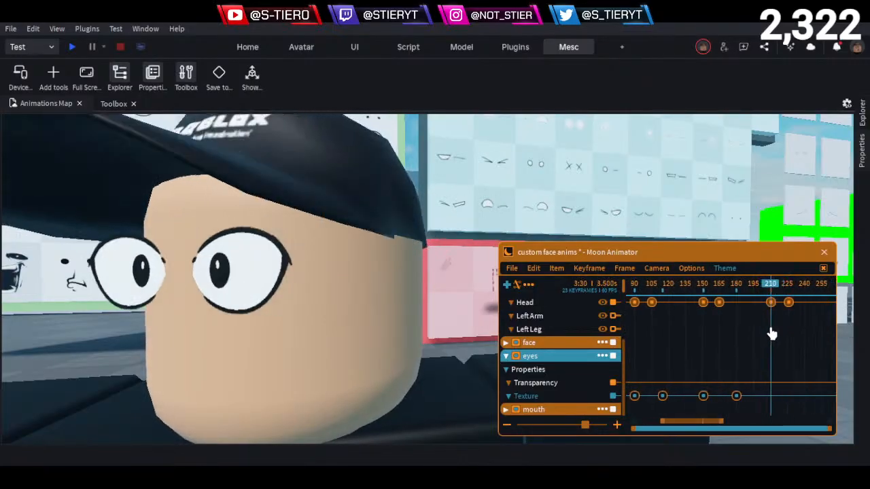
pyautogui.hotkey('ctrl', 'v')
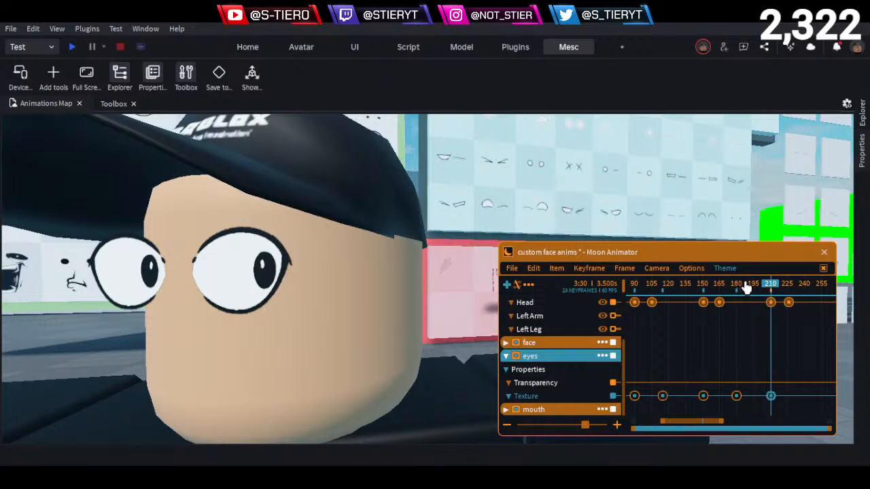
# - Copy the straight-ahead eyes Texture keyframe from frame 180 to frame 240, after the last head turn
pyautogui.moveTo(748, 287); pyautogui.dragTo(742, 351)
pyautogui.click(738, 400)
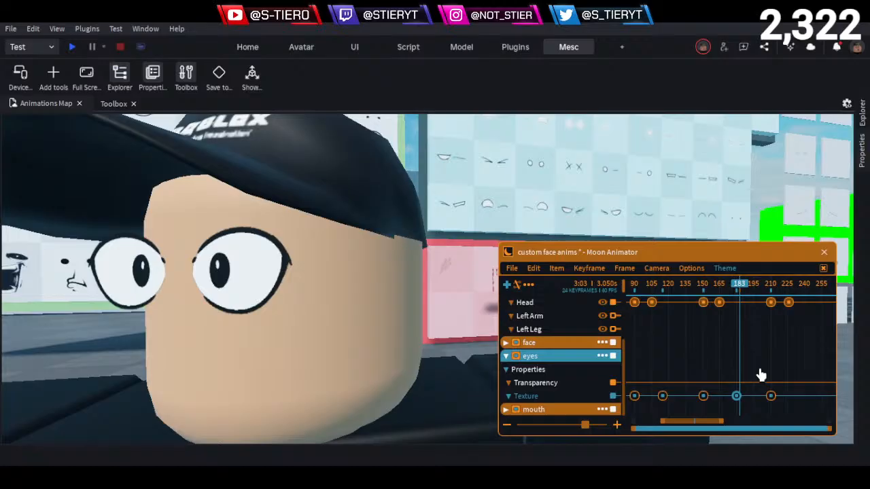
pyautogui.click(786, 285)
pyautogui.moveTo(788, 317); pyautogui.dragTo(805, 313)
pyautogui.hotkey('ctrl', 'v')
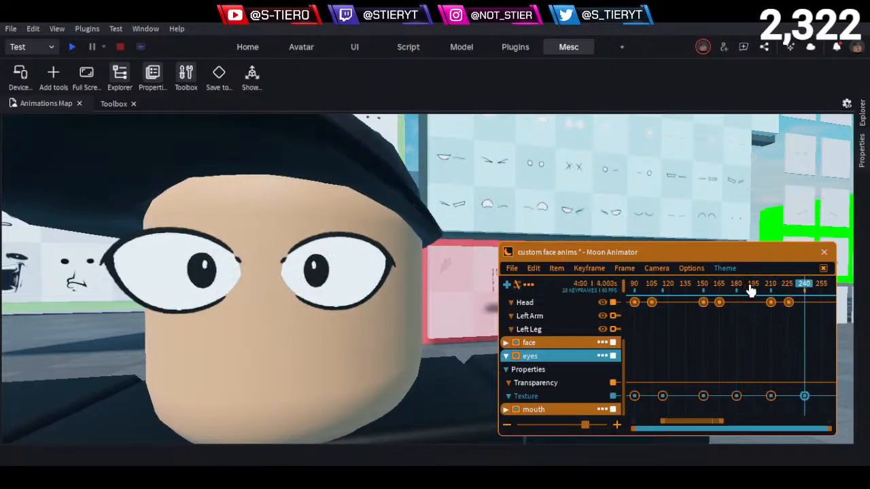
# - Play back the whole animation and scrub through the first head turn to check the eye directions
pyautogui.press('space')
pyautogui.press('space')
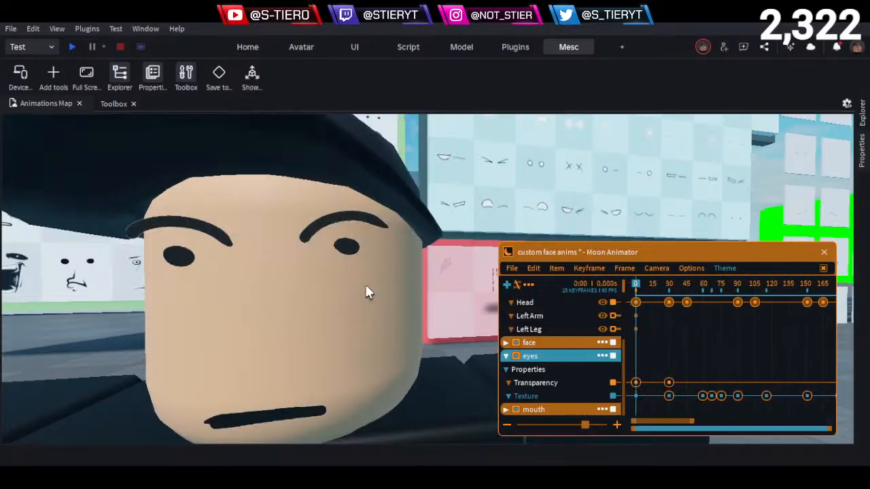
pyautogui.press('space')
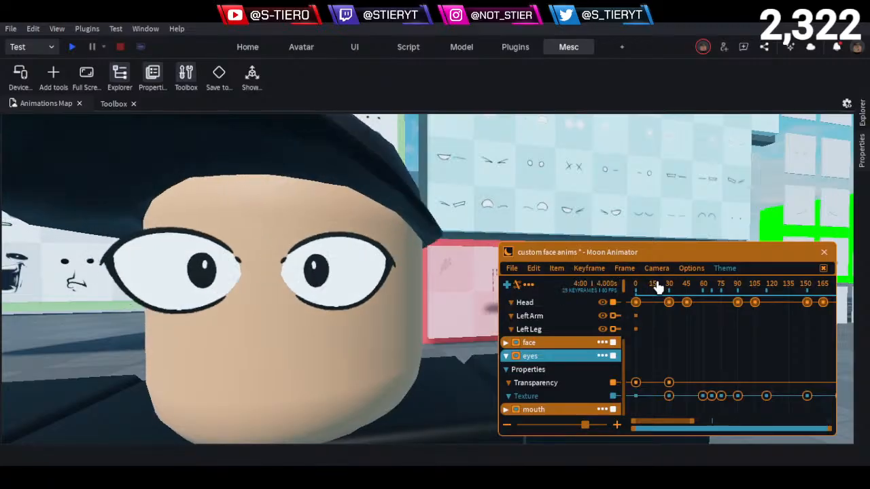
pyautogui.press('space')
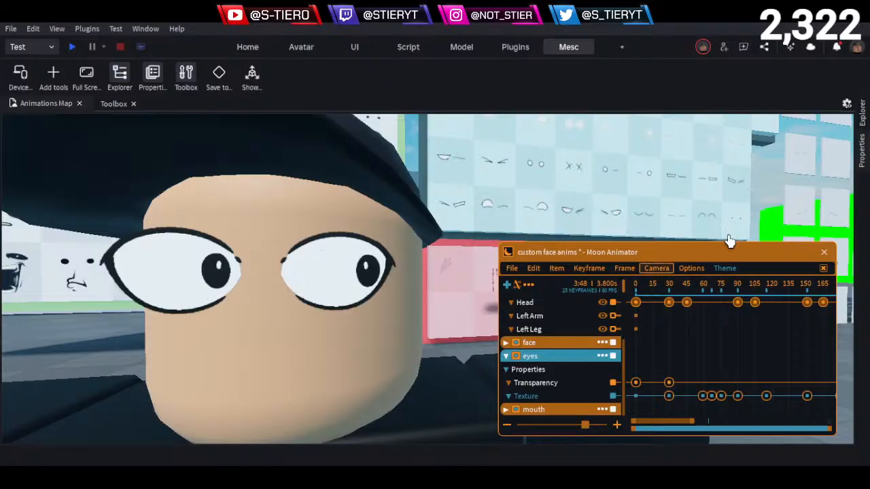
pyautogui.click(634, 286)
pyautogui.moveTo(638, 293); pyautogui.dragTo(708, 317)
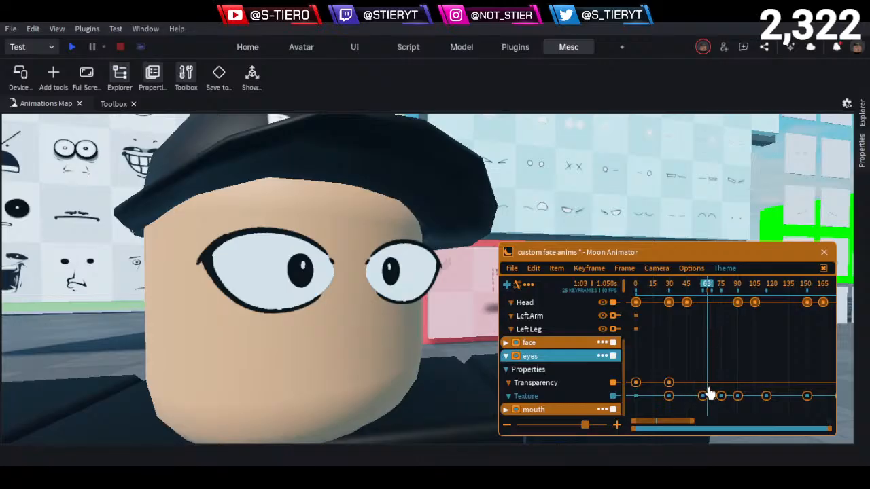
# - Delete the eyes Texture keyframes at frames 59 and 75, on either side of the first blink
pyautogui.scroll(4, 710, 391)
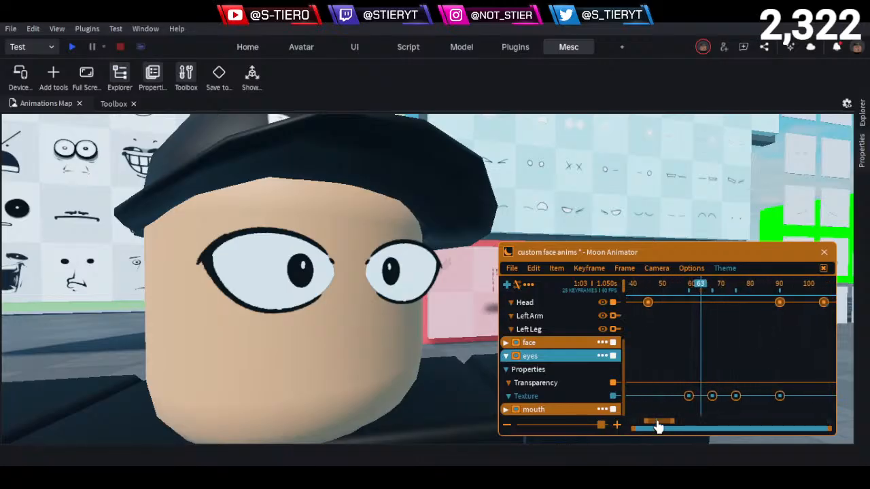
pyautogui.moveTo(656, 421); pyautogui.dragTo(657, 421)
pyautogui.moveTo(705, 283); pyautogui.dragTo(710, 383)
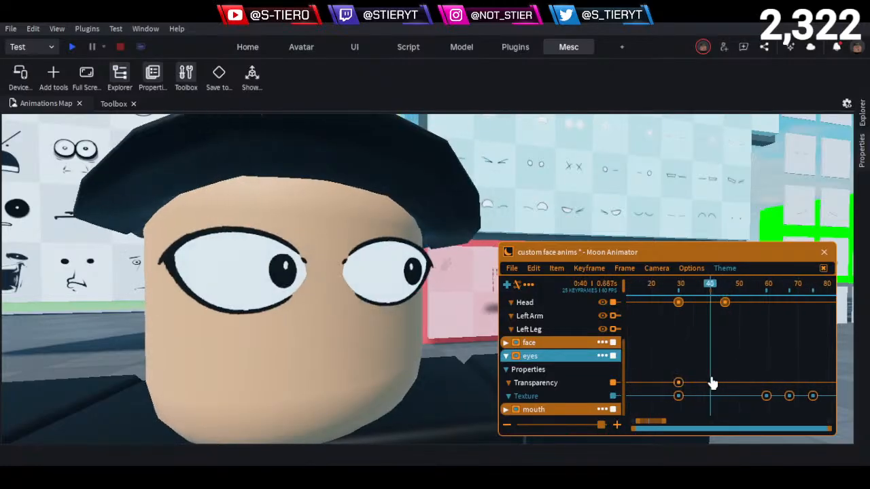
pyautogui.click(764, 291)
pyautogui.moveTo(746, 390); pyautogui.dragTo(773, 415)
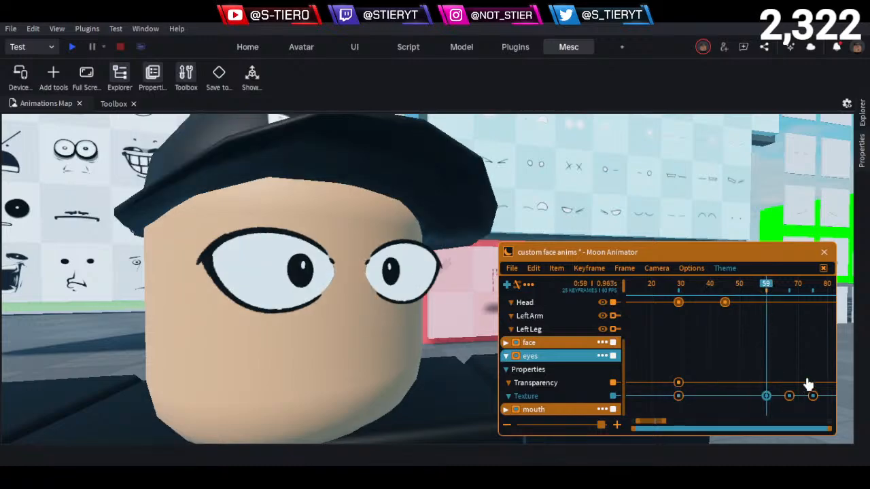
pyautogui.moveTo(801, 381); pyautogui.dragTo(821, 416)
pyautogui.press('Delete')
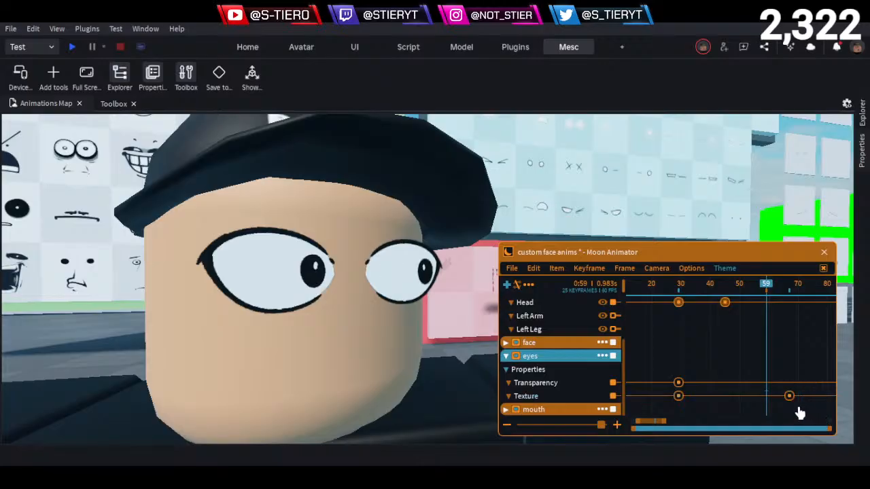
# - Paste the eyes Texture keyframe with pupils toward the viewer's right at frames 59 and 75, around the closed-eyes keyframe
pyautogui.click(768, 291)
pyautogui.click(767, 290)
pyautogui.hotkey('ctrl', 'v')
pyautogui.moveTo(653, 427); pyautogui.dragTo(660, 426)
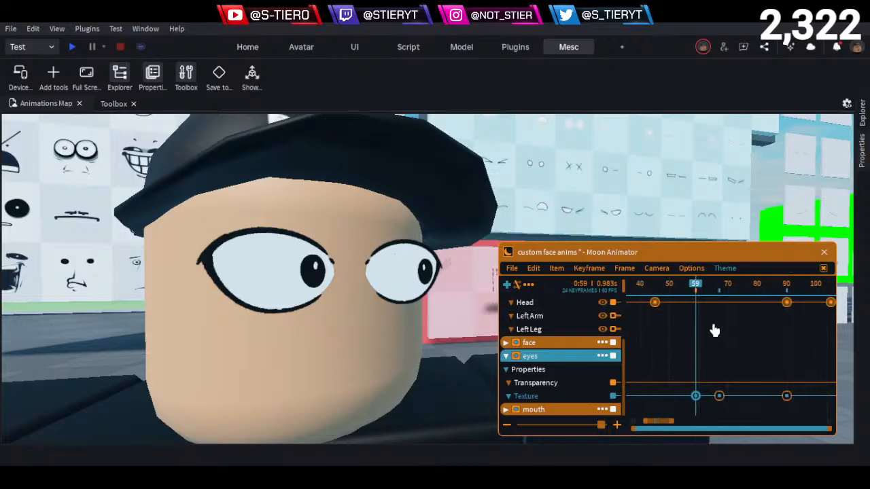
pyautogui.moveTo(728, 289); pyautogui.dragTo(743, 306)
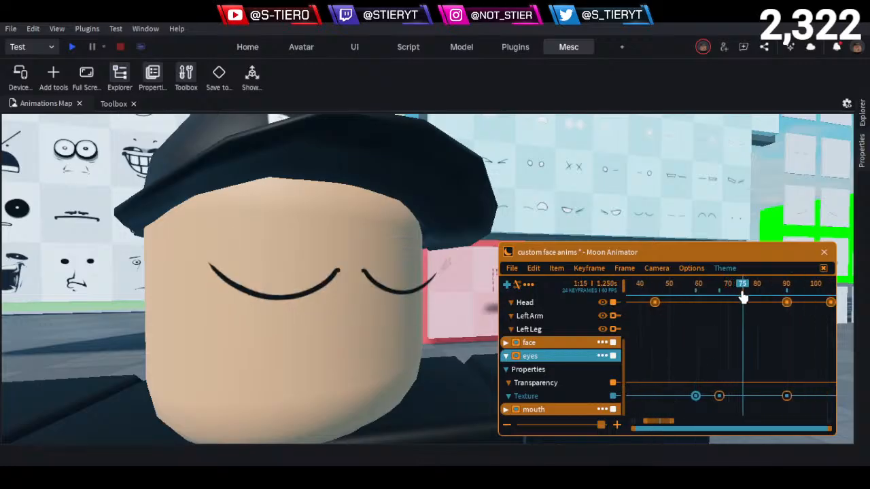
pyautogui.hotkey('ctrl', 'v')
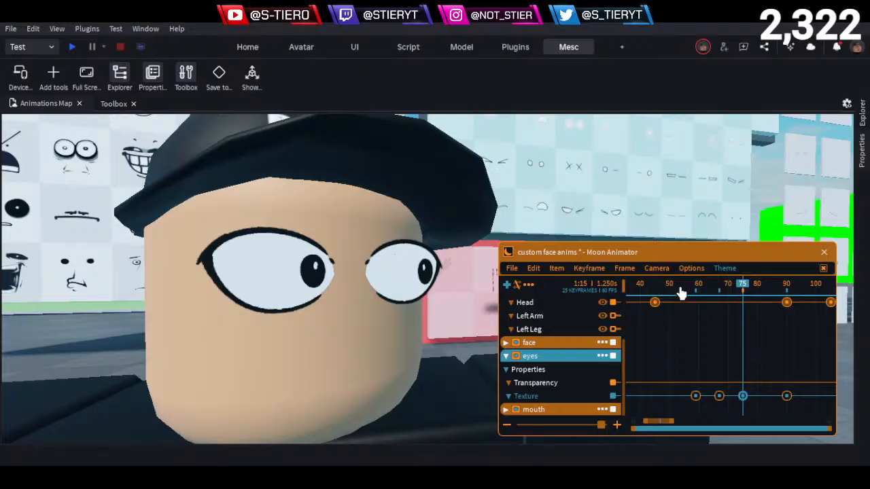
# - Play back the first blink and the following head turns to check the timing of the eye directions
pyautogui.click(680, 284)
pyautogui.press('space')
pyautogui.press('space')
pyautogui.moveTo(680, 284); pyautogui.dragTo(788, 301)
pyautogui.press('space')
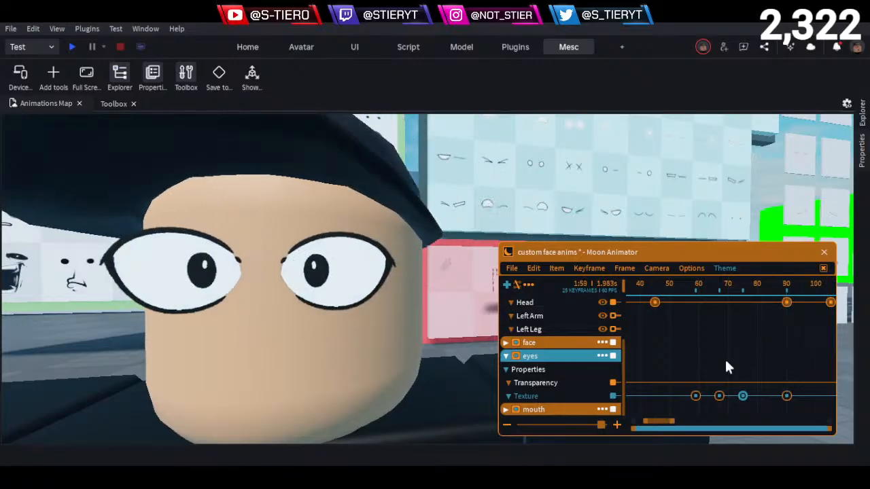
pyautogui.moveTo(659, 427); pyautogui.dragTo(679, 424)
pyautogui.press('space')
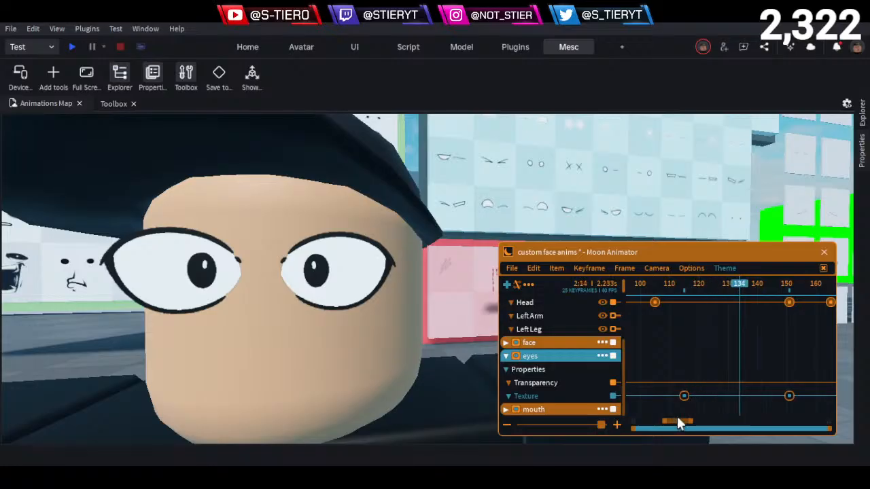
pyautogui.moveTo(680, 422); pyautogui.dragTo(695, 419)
pyautogui.press('space')
pyautogui.press('space')
pyautogui.press('space')
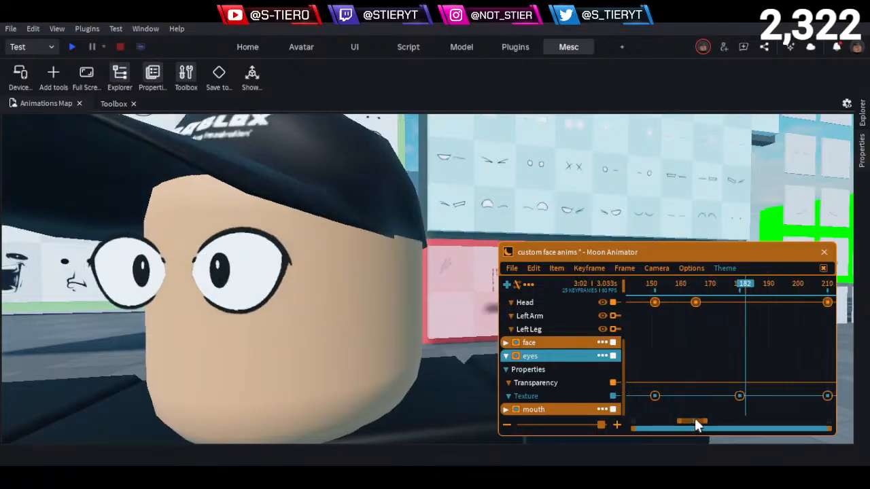
# - Replace the eyes Texture keyframe at frame 180 with a copy of the one at frame 151
pyautogui.moveTo(748, 290); pyautogui.dragTo(761, 335)
pyautogui.moveTo(759, 375); pyautogui.dragTo(713, 425)
pyautogui.press('Delete')
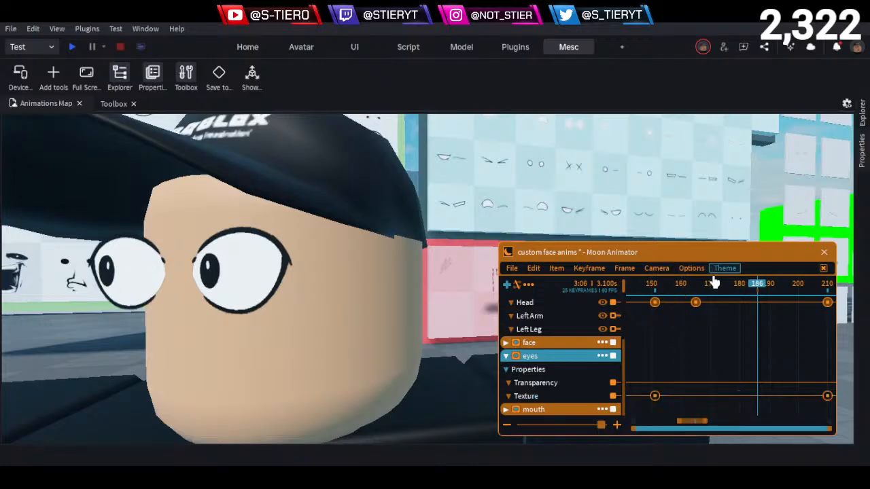
pyautogui.moveTo(715, 283); pyautogui.dragTo(725, 302)
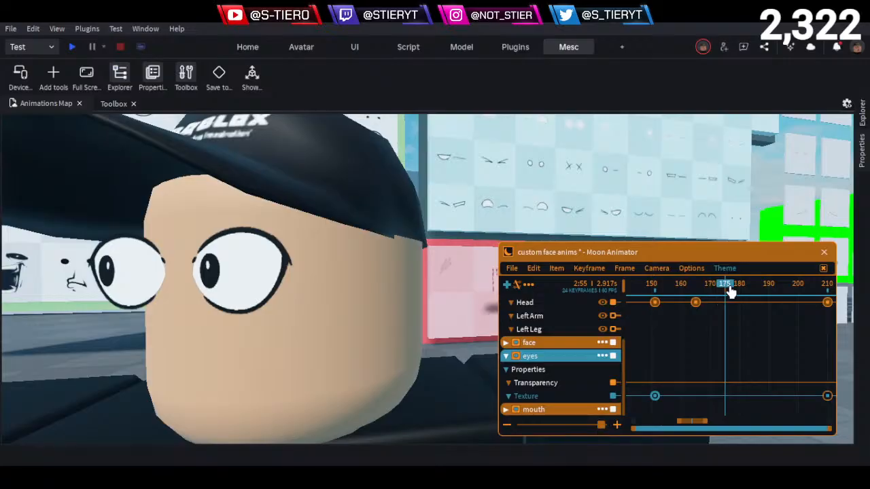
pyautogui.click(739, 304)
# - Copy the closed-eyes Texture keyframe from frame 67 to frame 190
pyautogui.moveTo(713, 295); pyautogui.dragTo(702, 354)
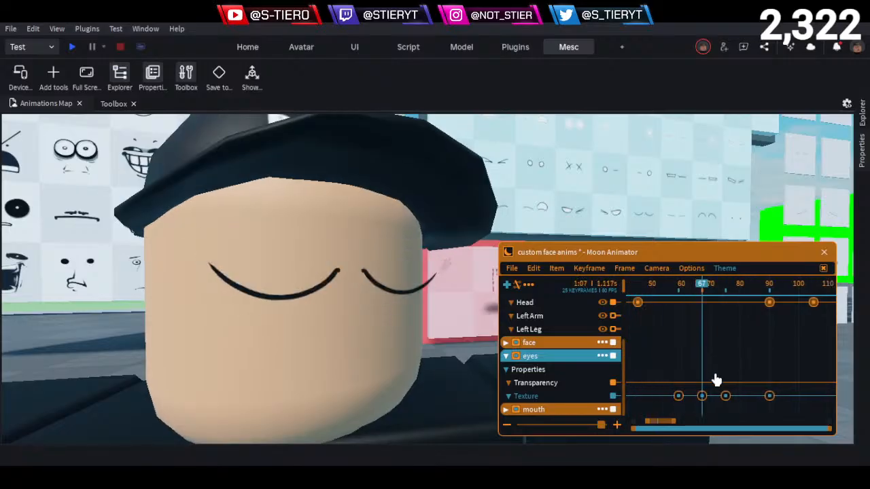
pyautogui.click(702, 396)
pyautogui.moveTo(663, 422); pyautogui.dragTo(697, 424)
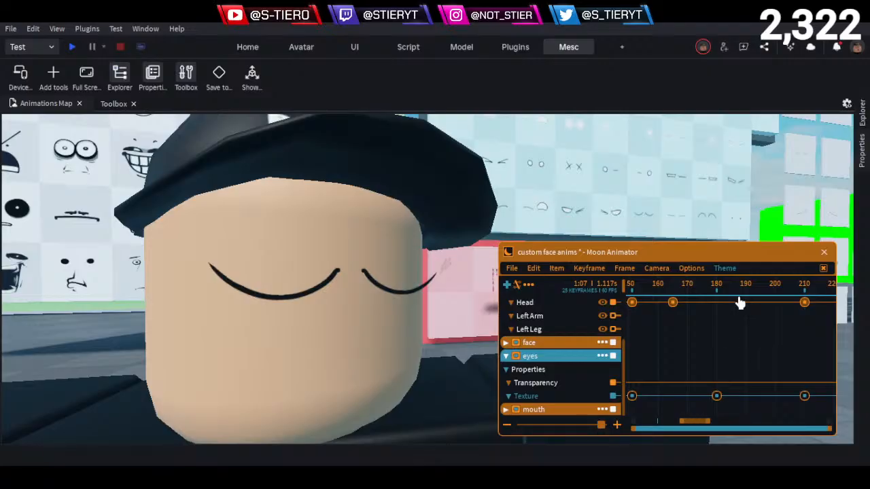
pyautogui.moveTo(723, 293); pyautogui.dragTo(747, 297)
pyautogui.hotkey('ctrl', 'v')
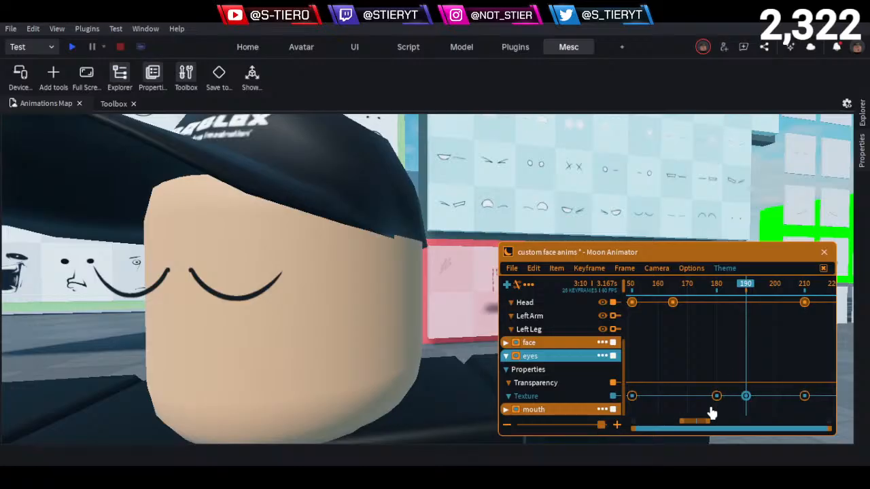
# - Place copies of the frame 151 eyes Texture keyframe at frames 180 and 200, around the second blink
pyautogui.moveTo(716, 396); pyautogui.dragTo(635, 401)
pyautogui.scroll(2, 770, 372)
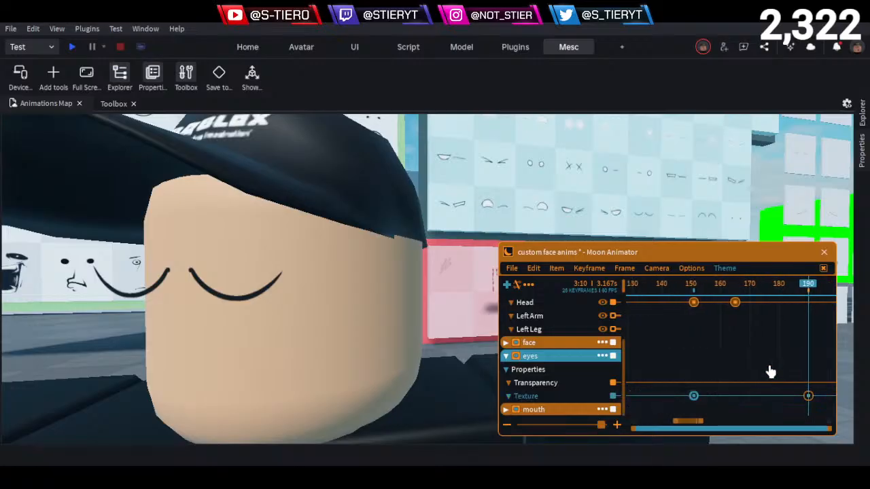
pyautogui.click(780, 297)
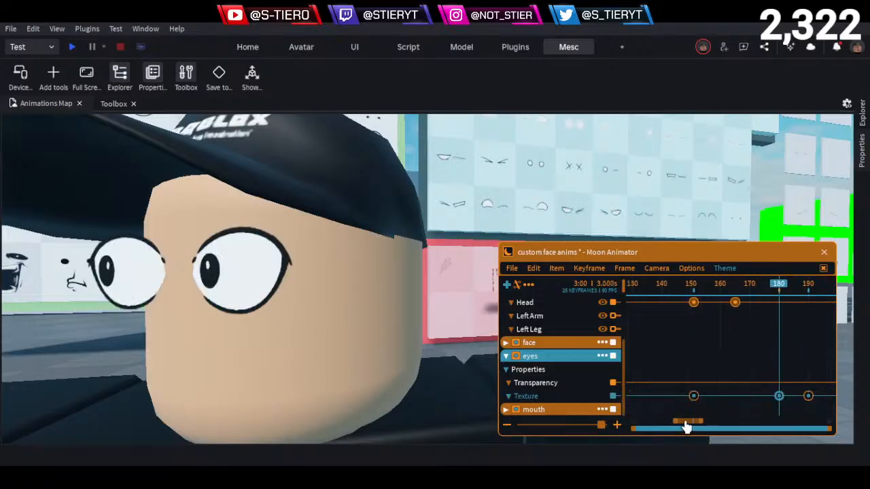
pyautogui.moveTo(683, 423); pyautogui.dragTo(695, 426)
pyautogui.moveTo(778, 295); pyautogui.dragTo(790, 301)
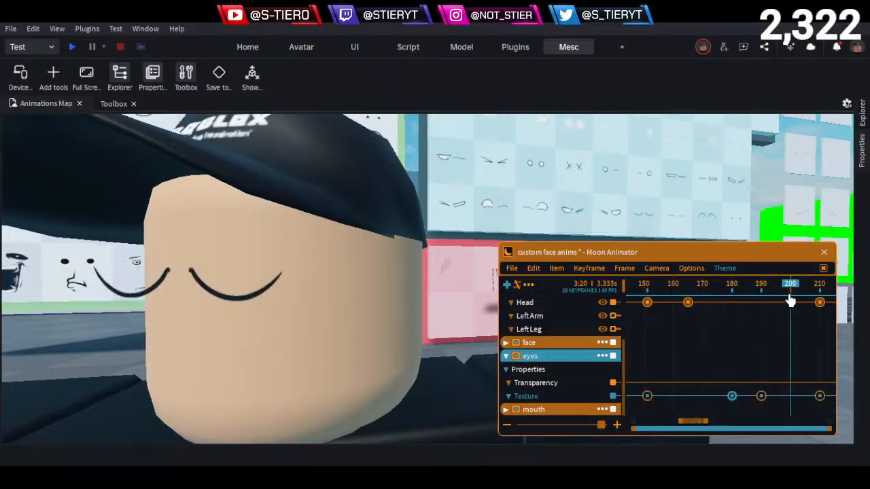
pyautogui.hotkey('ctrl', 'v')
# - Play back the second blink and scrub through the end of the last head turn
pyautogui.moveTo(732, 290); pyautogui.dragTo(669, 289)
pyautogui.press('space')
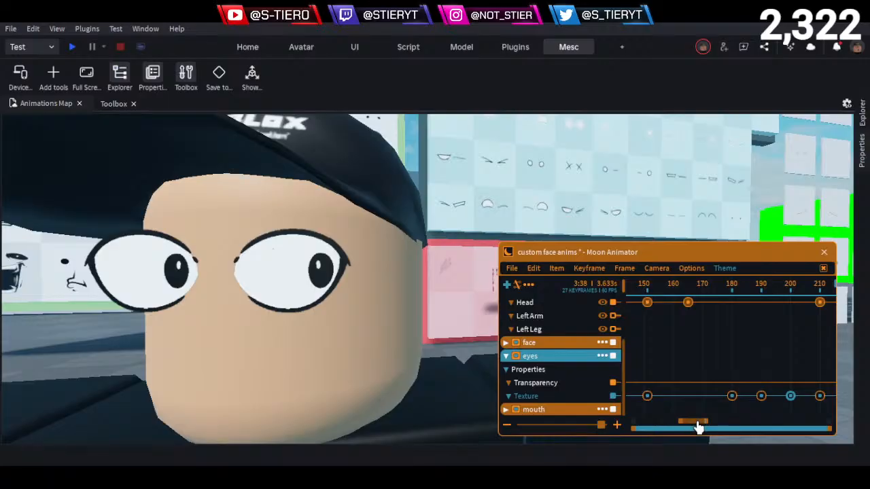
pyautogui.moveTo(698, 427); pyautogui.dragTo(715, 422)
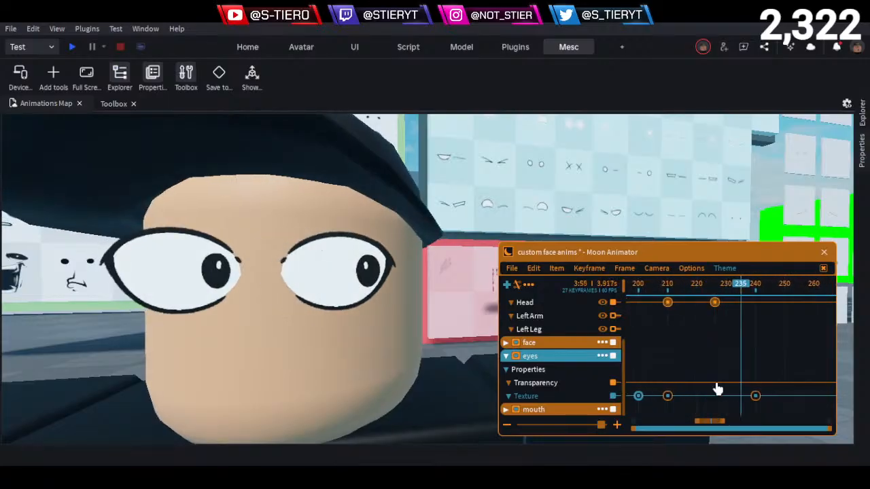
pyautogui.moveTo(738, 292); pyautogui.dragTo(764, 325)
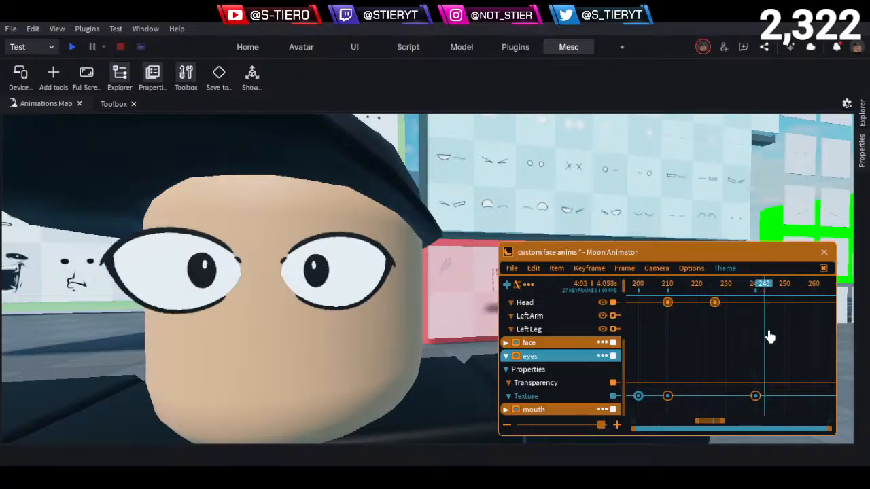
pyautogui.scroll(-4, 762, 343)
# - View the face from the front without the animator window, and play and scrub through the whole animation
pyautogui.moveTo(749, 289); pyautogui.dragTo(519, 308)
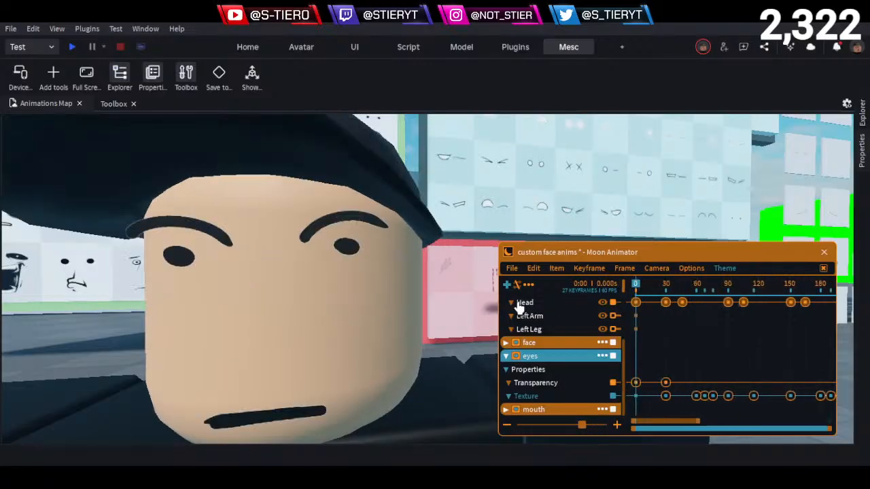
pyautogui.press('h')
pyautogui.moveTo(462, 318); pyautogui.dragTo(462, 319, button='right')
pyautogui.scroll(-1, 462, 318)
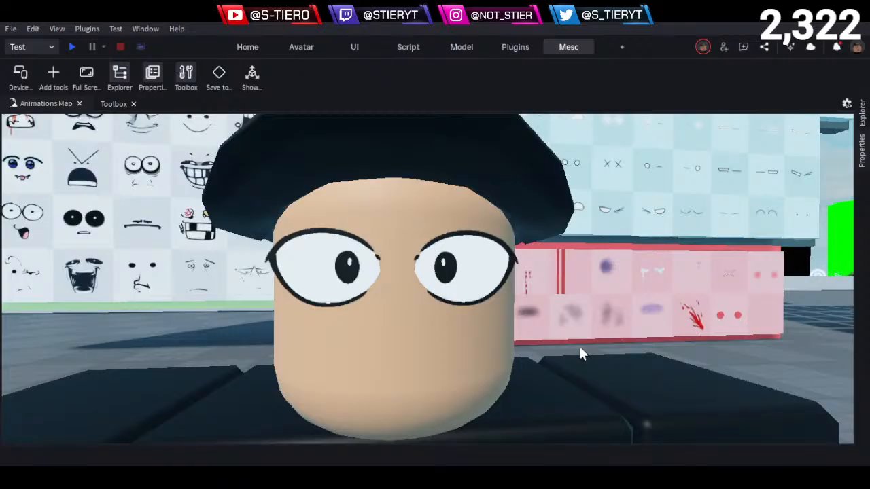
pyautogui.moveTo(664, 287); pyautogui.dragTo(588, 283)
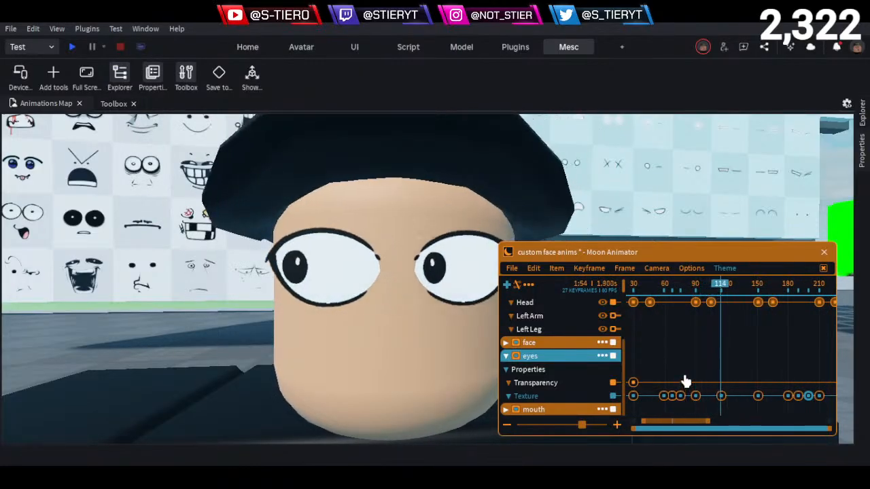
pyautogui.press('space')
pyautogui.moveTo(754, 286); pyautogui.dragTo(741, 329)
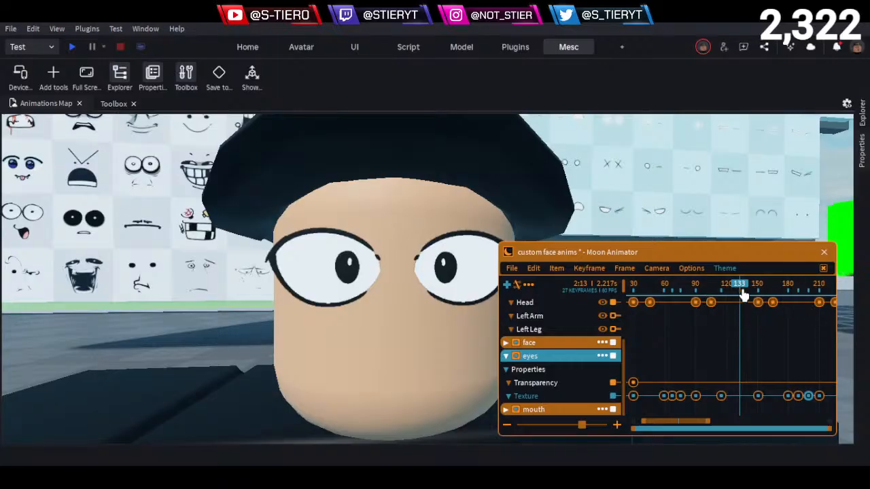
pyautogui.moveTo(742, 292); pyautogui.dragTo(485, 318)
pyautogui.press('space')
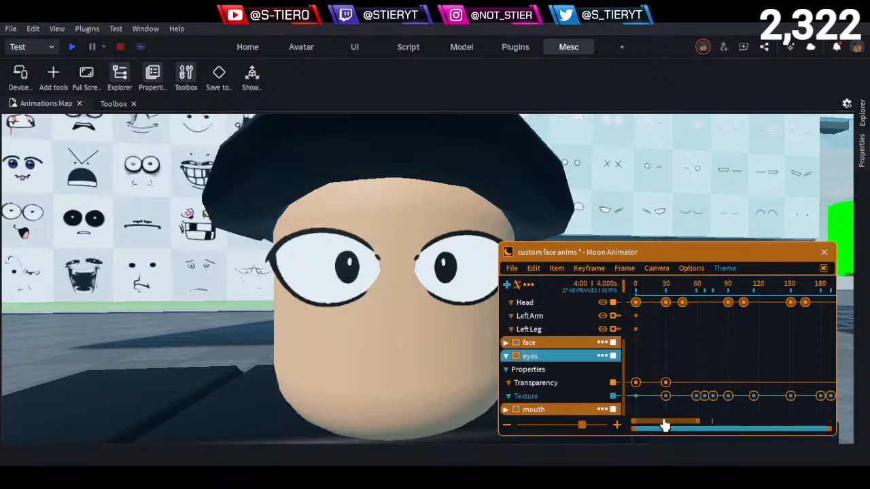
pyautogui.moveTo(667, 426); pyautogui.dragTo(710, 424)
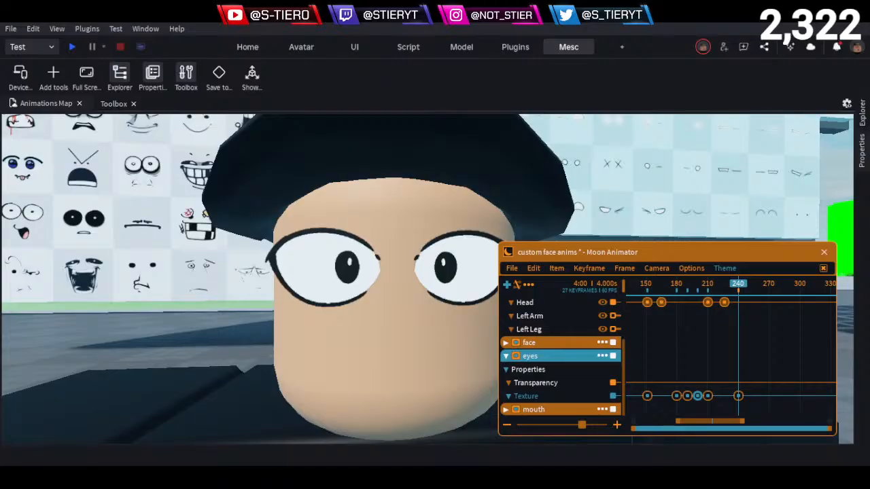
# - Set the playhead to frame 250 and collapse the eyes track
pyautogui.click(723, 354)
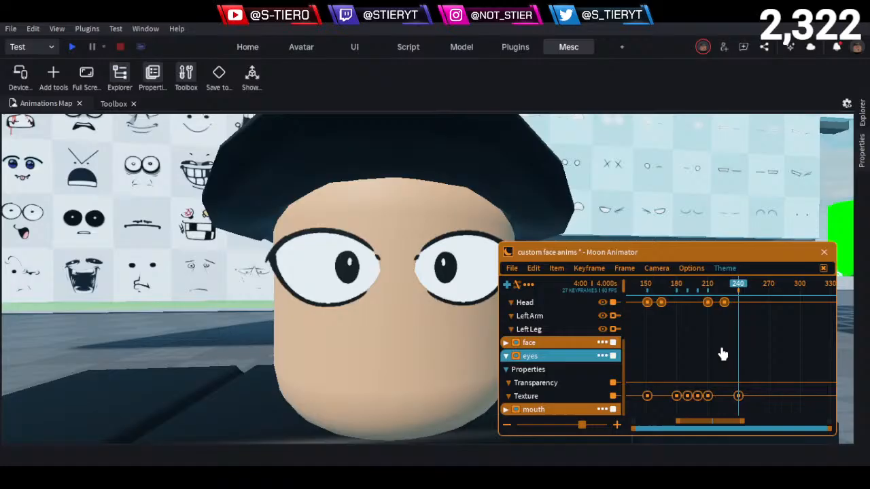
pyautogui.click(740, 288)
pyautogui.moveTo(740, 288)
pyautogui.mouseDown()
pyautogui.moveTo(751, 295)
pyautogui.moveTo(741, 300)
pyautogui.mouseUp()
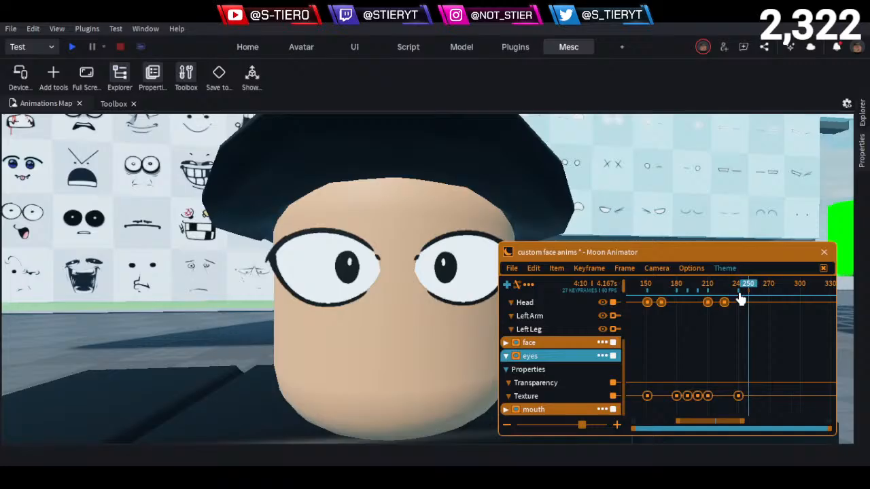
pyautogui.click(507, 357)
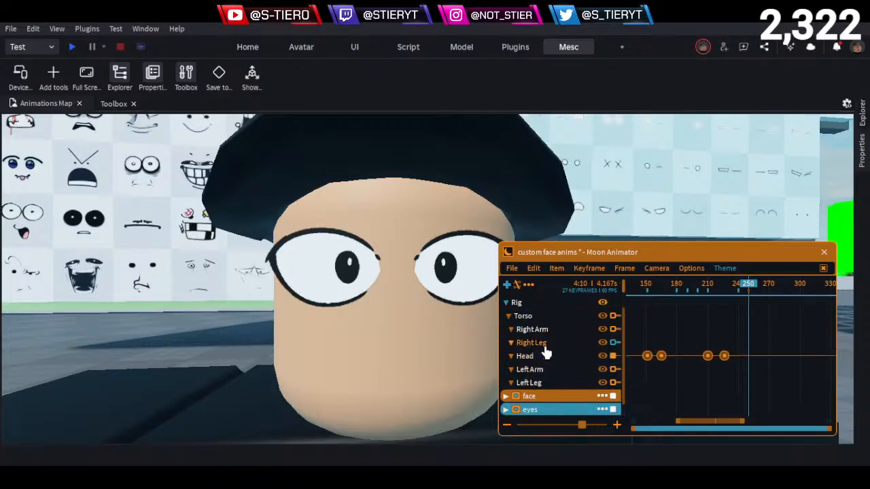
# - Tilt the head downward with a rotation keyframe at frame 250, viewing the character from behind its shoulder
pyautogui.click(545, 357)
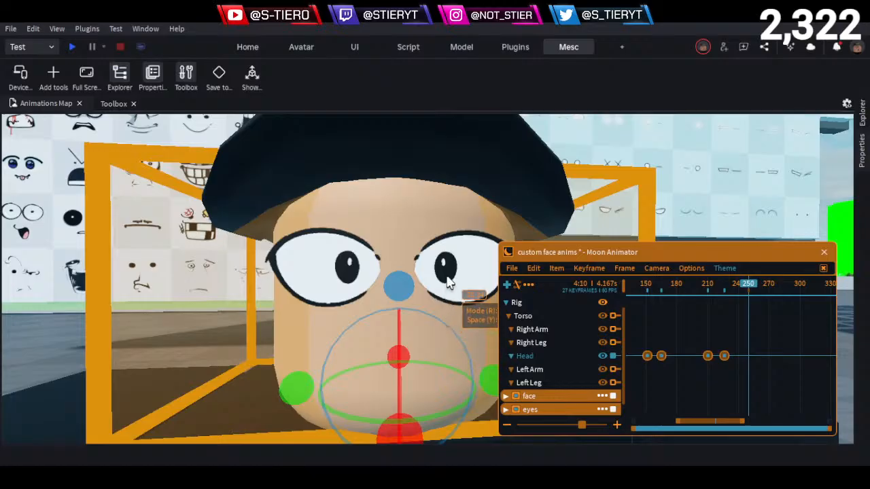
pyautogui.moveTo(453, 268); pyautogui.dragTo(452, 266, button='right')
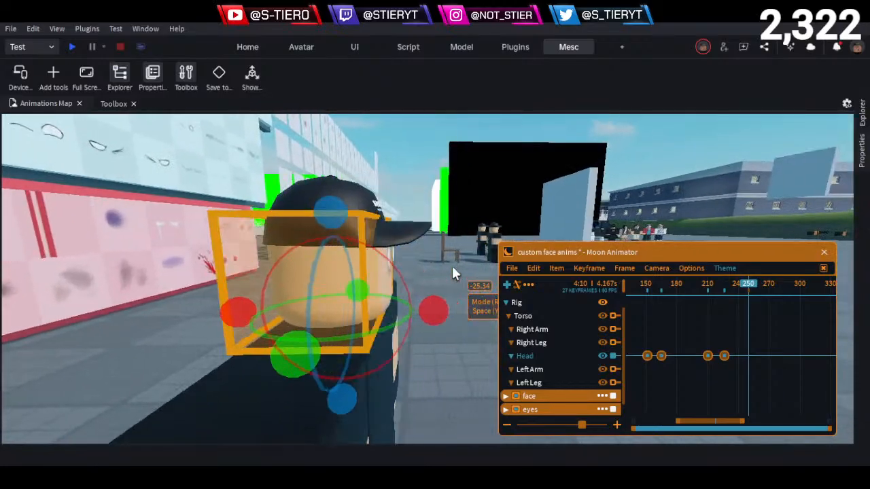
pyautogui.moveTo(432, 310); pyautogui.dragTo(427, 345)
pyautogui.scroll(2, 758, 372)
pyautogui.scroll(1, 758, 372)
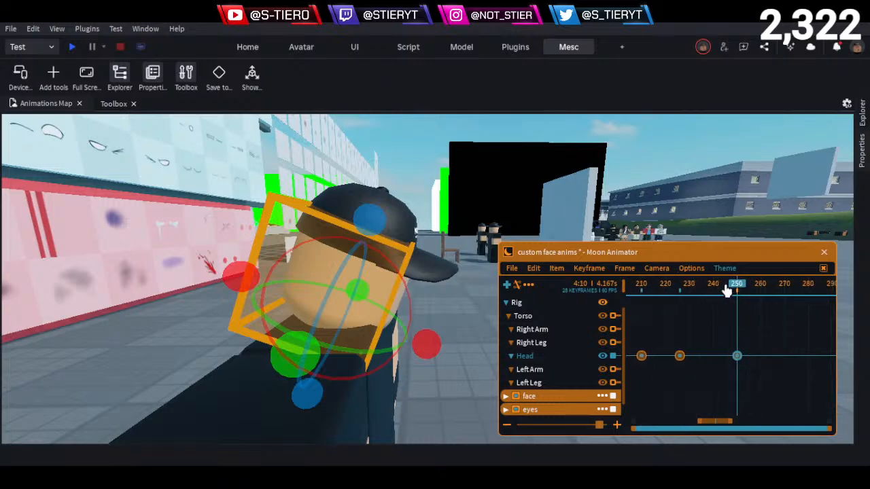
# - Copy the head keyframe at frame 226 to frame 240
pyautogui.click(679, 356)
pyautogui.click(713, 287)
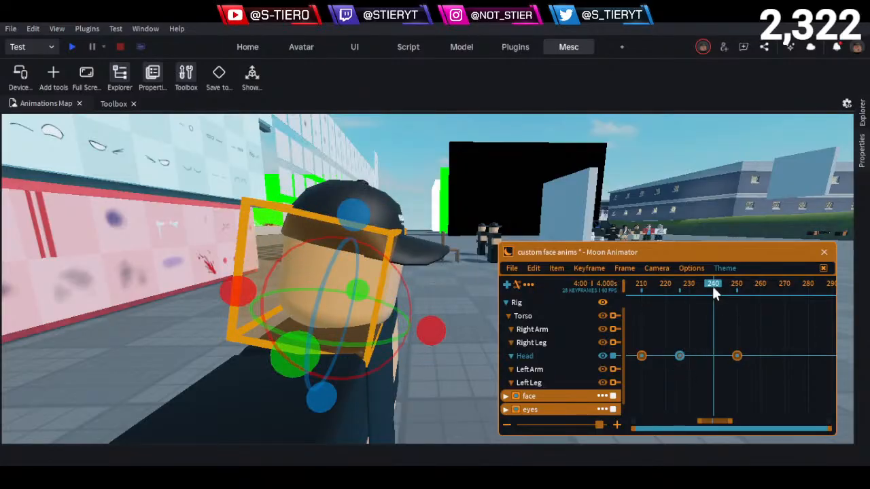
pyautogui.hotkey('ctrl', 'v')
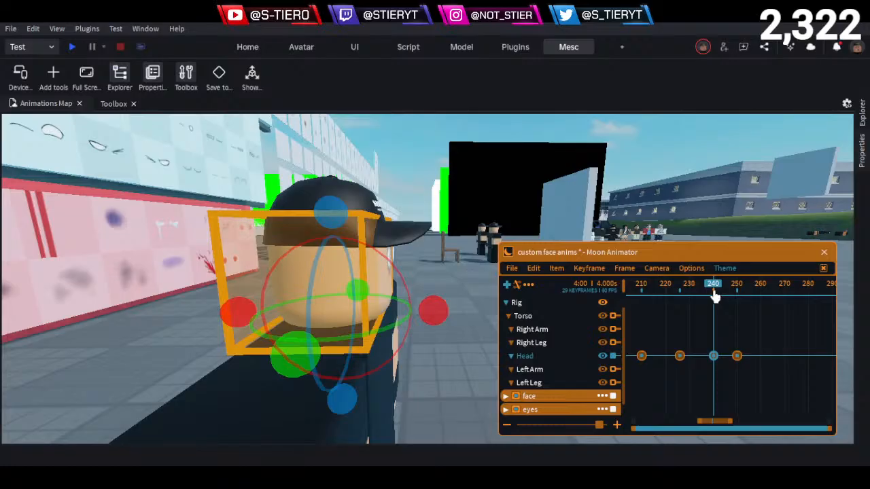
# - Try the downward head tilt without the frame 240 keyframe, play it back, and restore the deleted keyframe
pyautogui.click(737, 290)
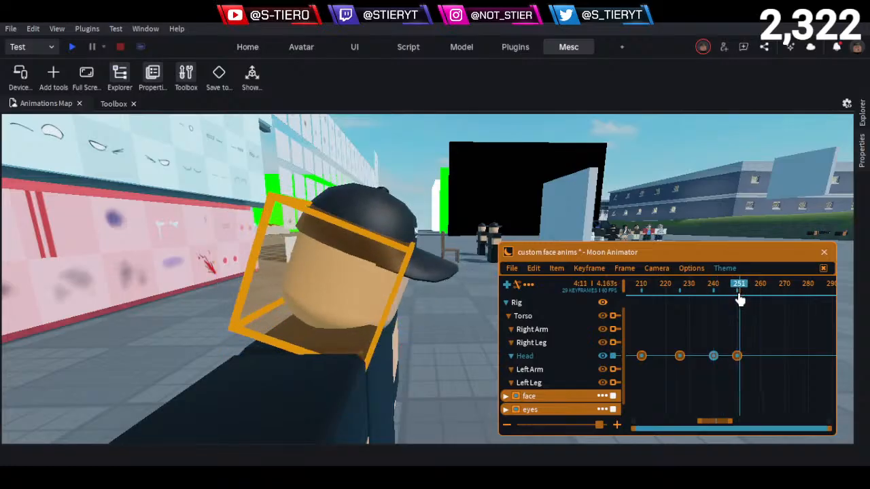
pyautogui.moveTo(738, 295); pyautogui.dragTo(683, 331)
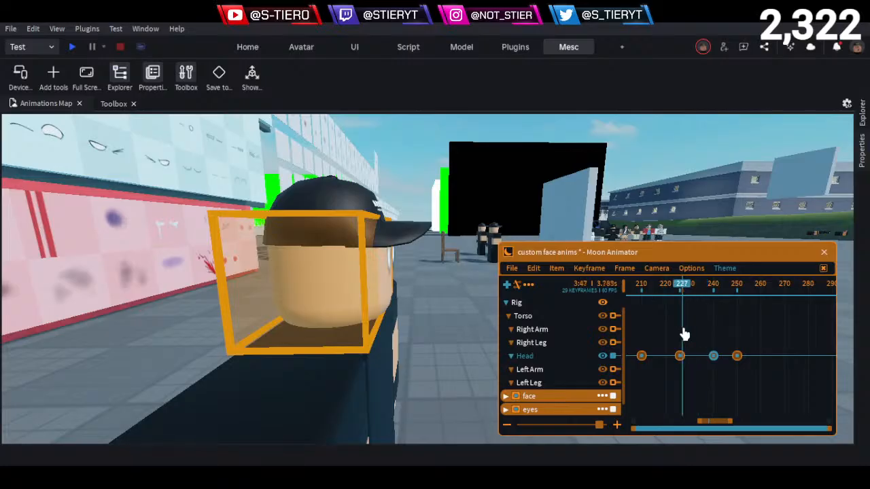
pyautogui.press('Delete')
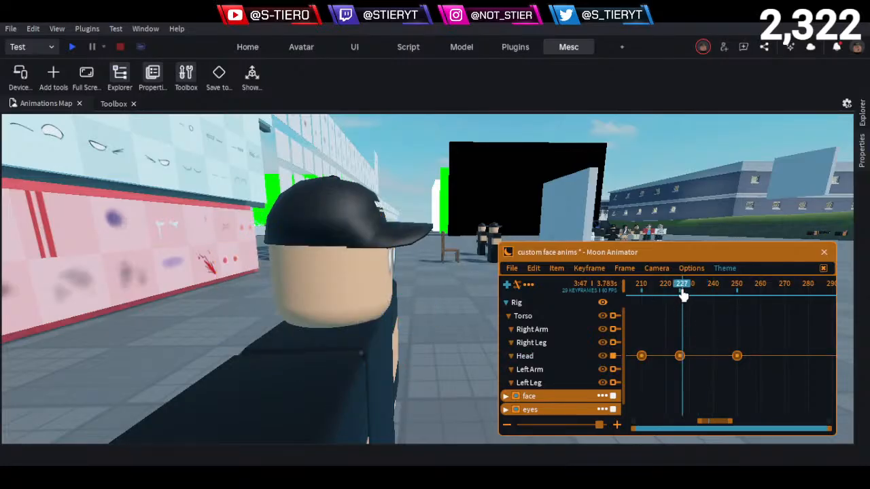
pyautogui.press('space')
pyautogui.moveTo(704, 288); pyautogui.dragTo(675, 288)
pyautogui.hotkey('ctrl', 'z')
# - Play back the downward head tilt and view the character's face and head from the front side
pyautogui.press('space')
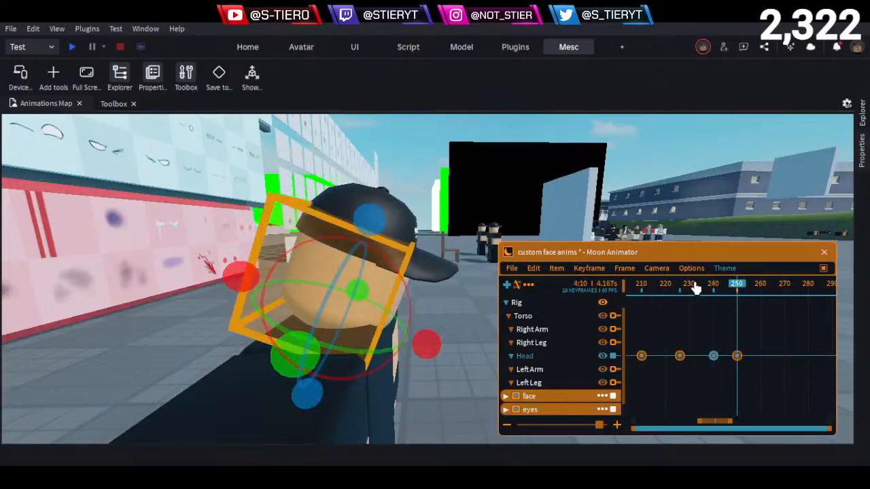
pyautogui.moveTo(698, 287); pyautogui.dragTo(670, 294)
pyautogui.press('space')
pyautogui.scroll(1, 532, 358)
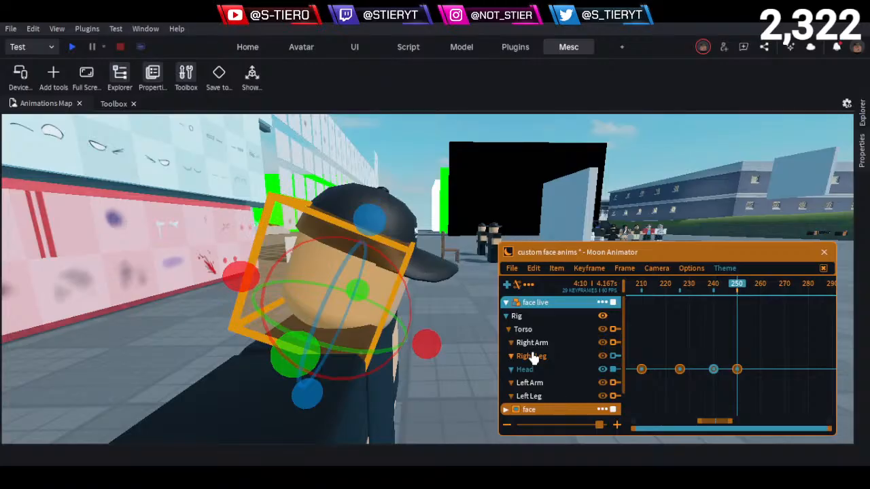
pyautogui.moveTo(456, 345); pyautogui.dragTo(456, 347, button='right')
pyautogui.press('w')
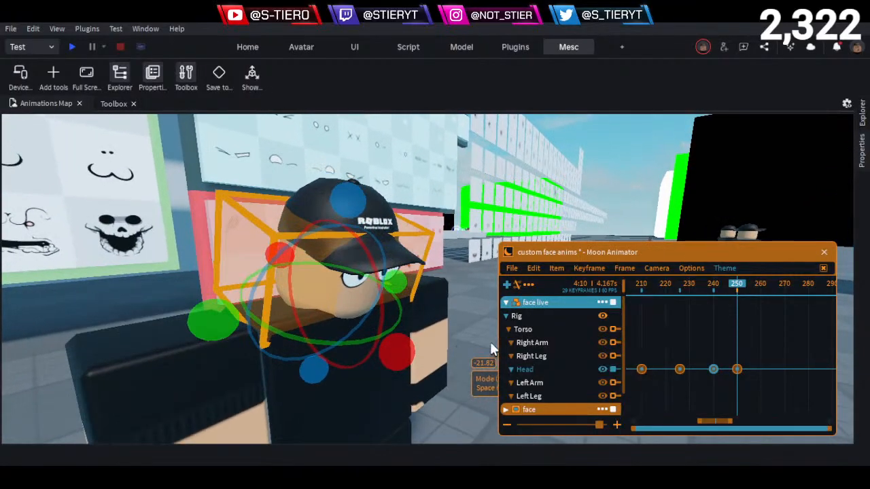
# - Expand the eyes track and compare its Texture keyframes with the head keyframes, scrubbing between frames 220 and 240
pyautogui.click(714, 288)
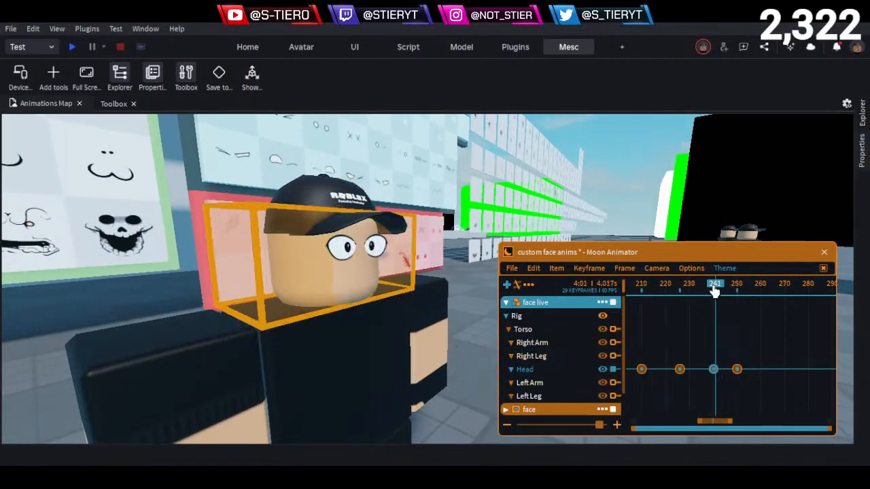
pyautogui.moveTo(714, 290); pyautogui.dragTo(714, 300)
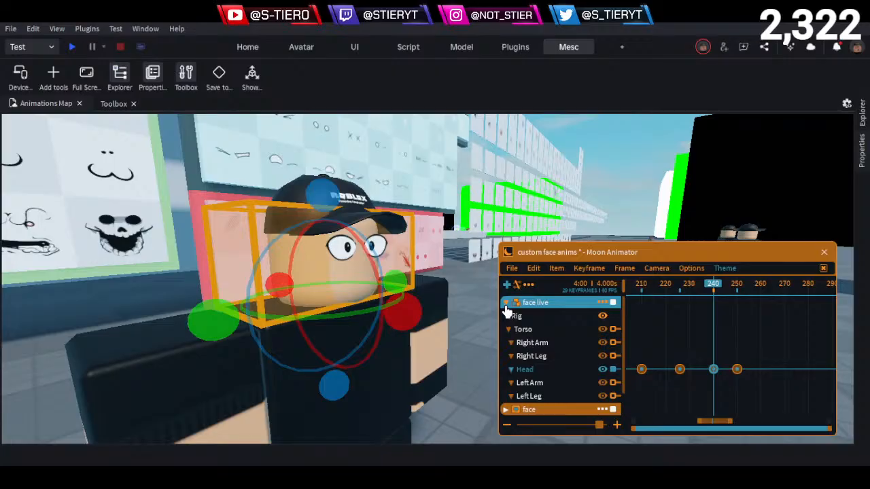
pyautogui.click(506, 304)
pyautogui.click(506, 330)
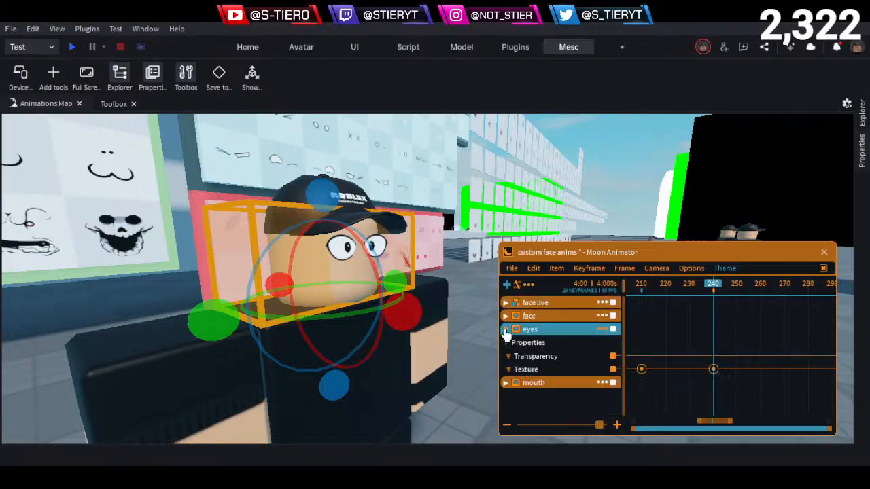
pyautogui.moveTo(694, 293); pyautogui.dragTo(665, 309)
pyautogui.scroll(1, 653, 351)
pyautogui.scroll(-1, 653, 351)
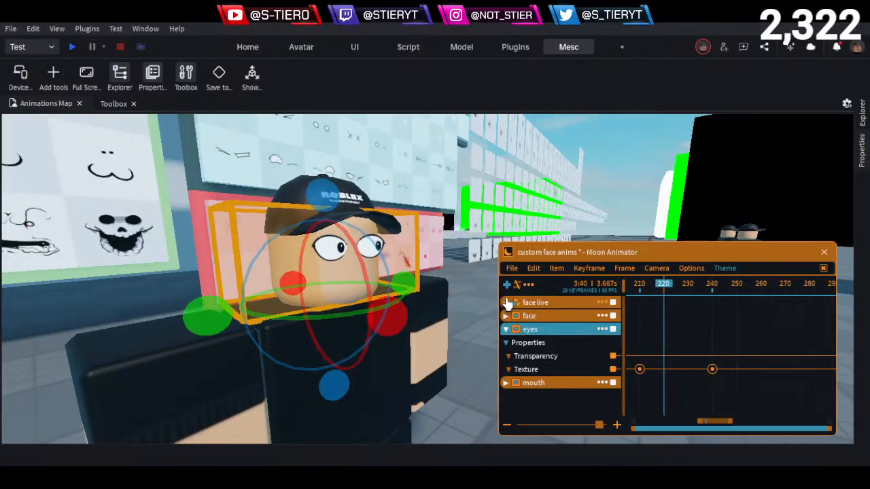
pyautogui.click(507, 303)
pyautogui.click(507, 303)
pyautogui.click(507, 303)
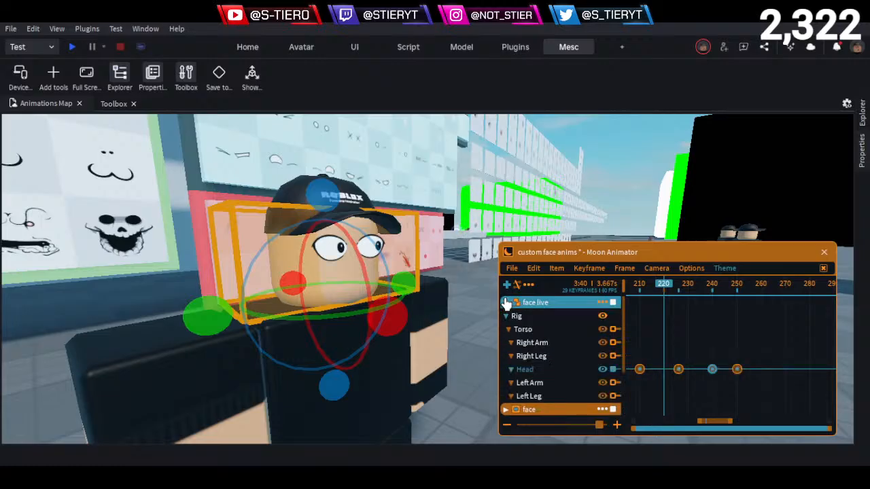
pyautogui.moveTo(663, 288); pyautogui.dragTo(679, 307)
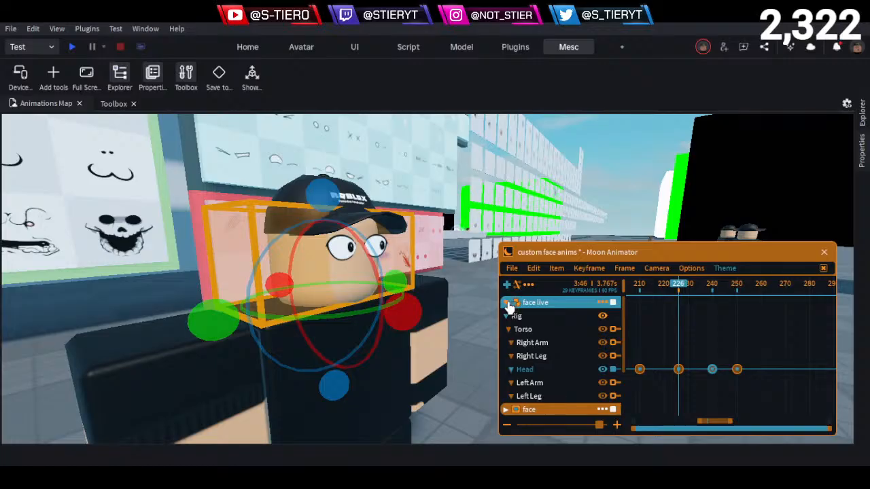
pyautogui.click(509, 305)
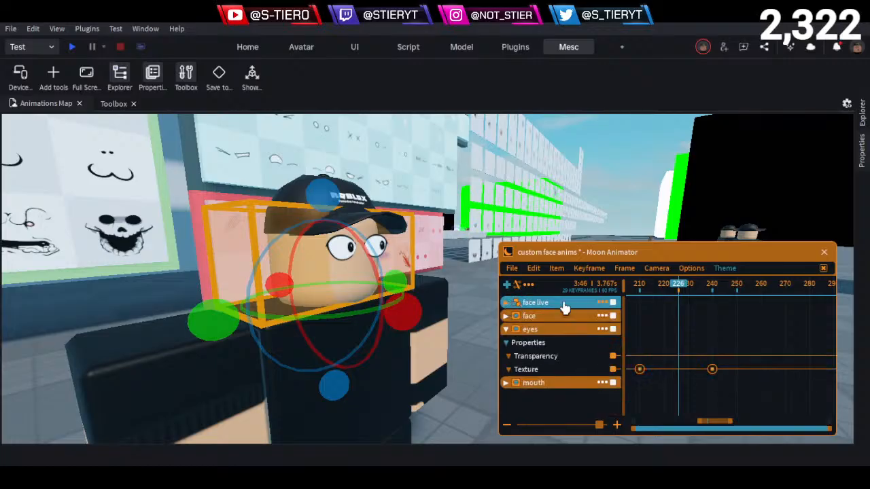
# - Move the eyes Texture keyframe at frame 240 earlier to frame 235, and from there to frame 230
pyautogui.moveTo(679, 291); pyautogui.dragTo(704, 307)
pyautogui.moveTo(728, 339); pyautogui.dragTo(703, 392)
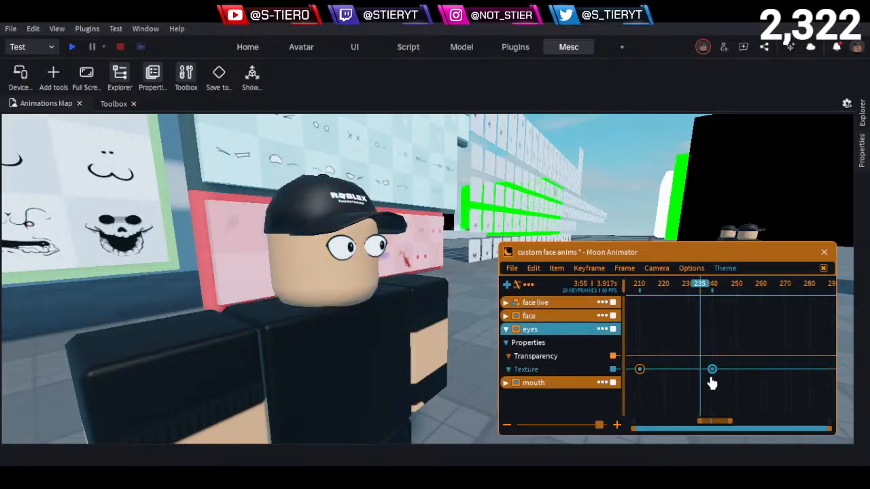
pyautogui.hotkey('ctrl', 'x')
pyautogui.hotkey('ctrl', 'v')
pyautogui.moveTo(692, 292); pyautogui.dragTo(687, 295)
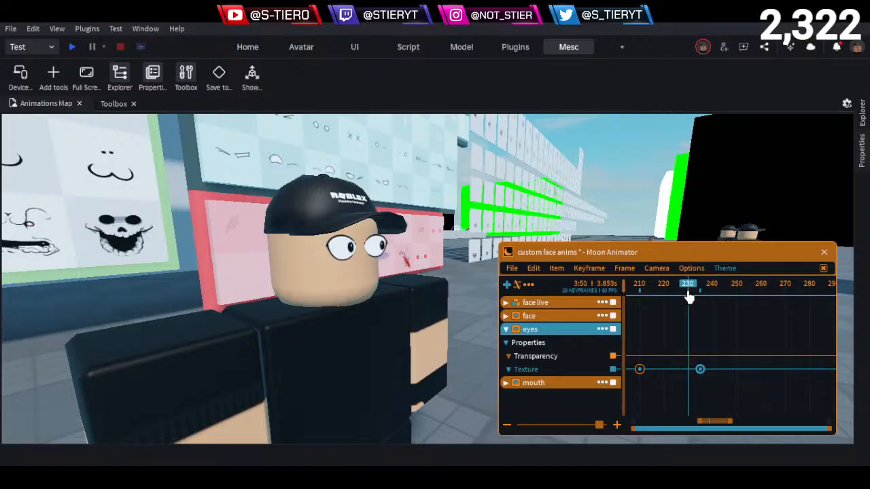
pyautogui.hotkey('ctrl', 'x')
pyautogui.hotkey('ctrl', 'v')
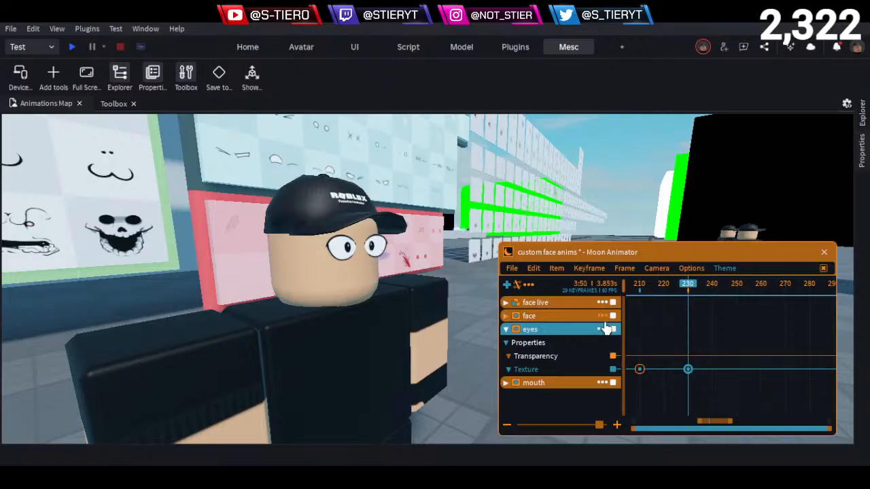
# - Shift the frame 230 eyes Texture keyframe to about frame 232 and add another Texture keyframe at frame 240
pyautogui.click(506, 304)
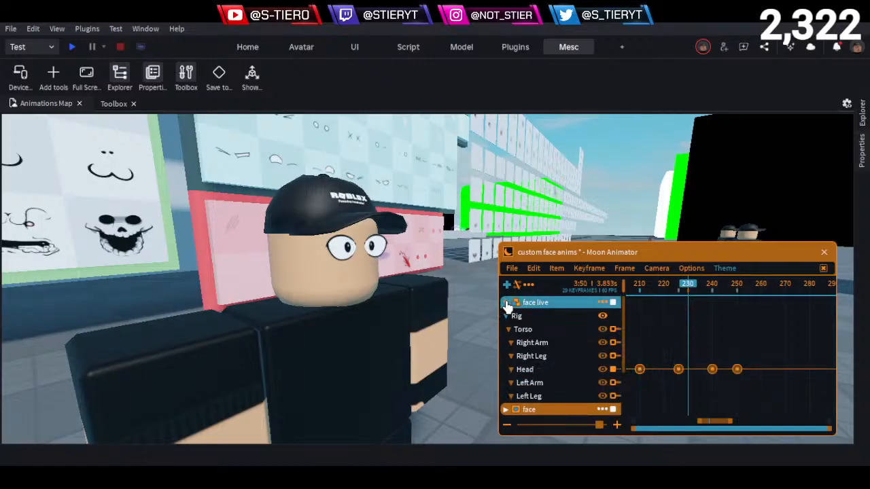
pyautogui.click(506, 304)
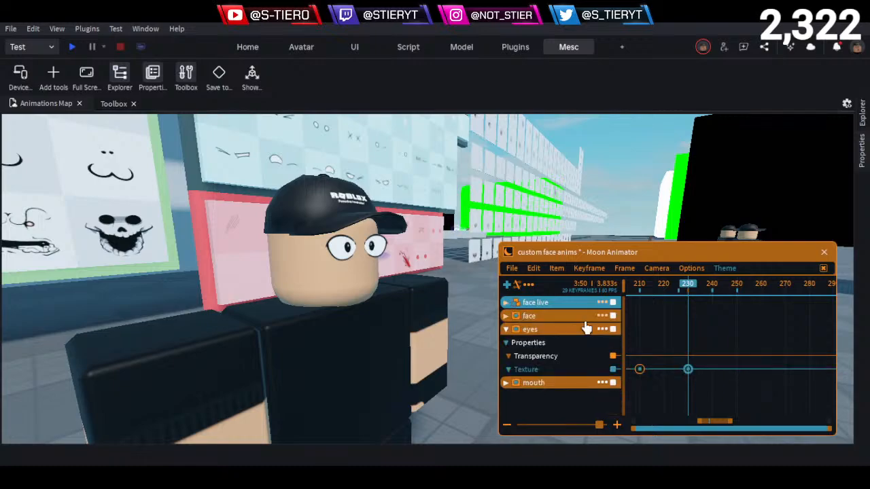
pyautogui.moveTo(692, 290); pyautogui.dragTo(715, 305)
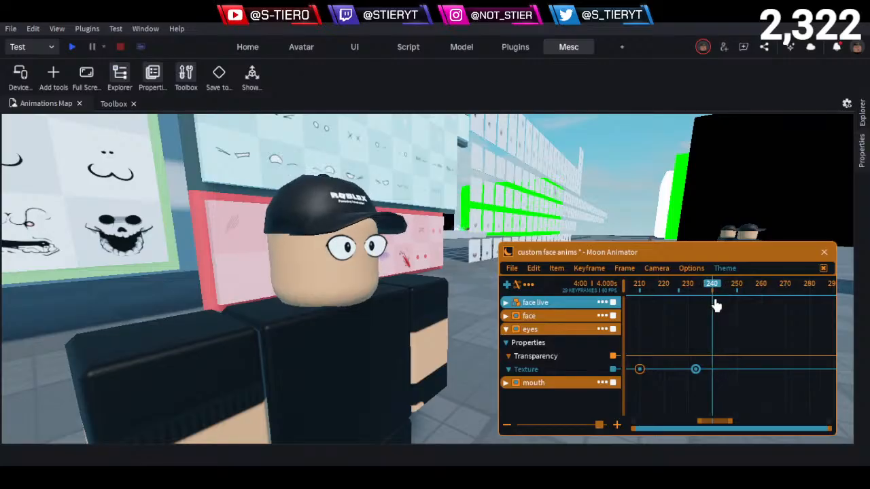
pyautogui.click(650, 387)
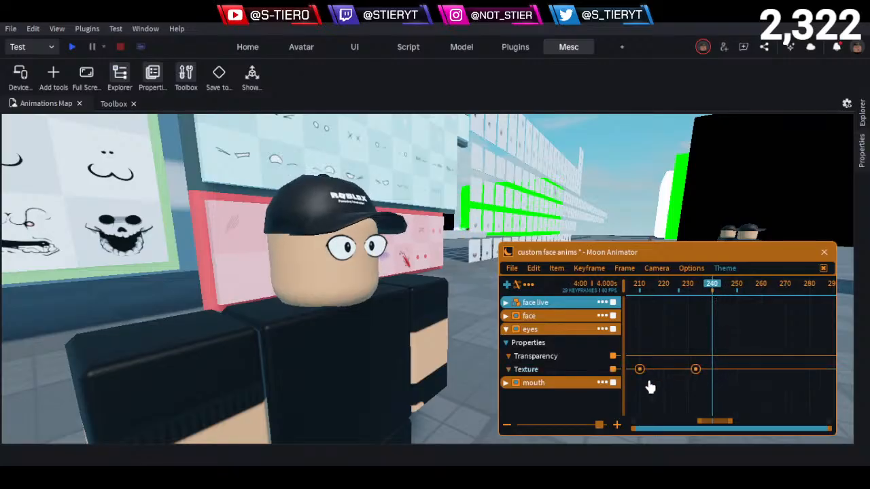
pyautogui.click(588, 369)
pyautogui.moveTo(679, 350); pyautogui.dragTo(707, 391)
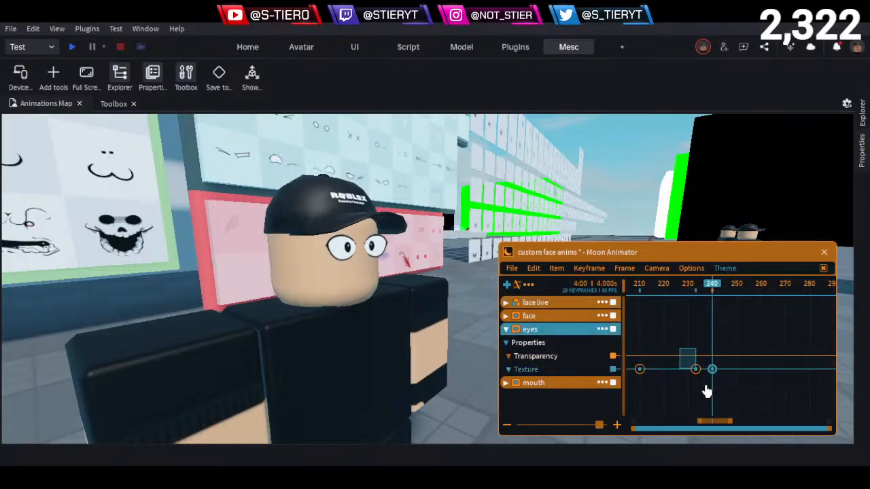
pyautogui.press('Left')
pyautogui.click(694, 393)
# - Go to the eyes decal wall, select the wide-open eyes decal looking downward, and show its Texture property
pyautogui.moveTo(357, 273)
pyautogui.mouseDown(button='right')
pyautogui.moveTo(340, 274)
pyautogui.moveTo(349, 288)
pyautogui.mouseUp(button='right')
pyautogui.press('s')
pyautogui.press('w')
pyautogui.hotkey('ctrl', '1')
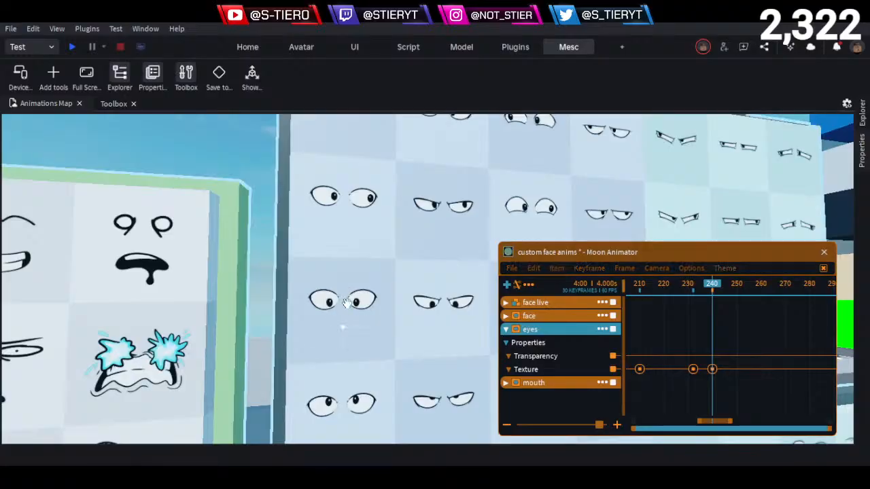
pyautogui.press('s')
pyautogui.press('q')
pyautogui.press('e')
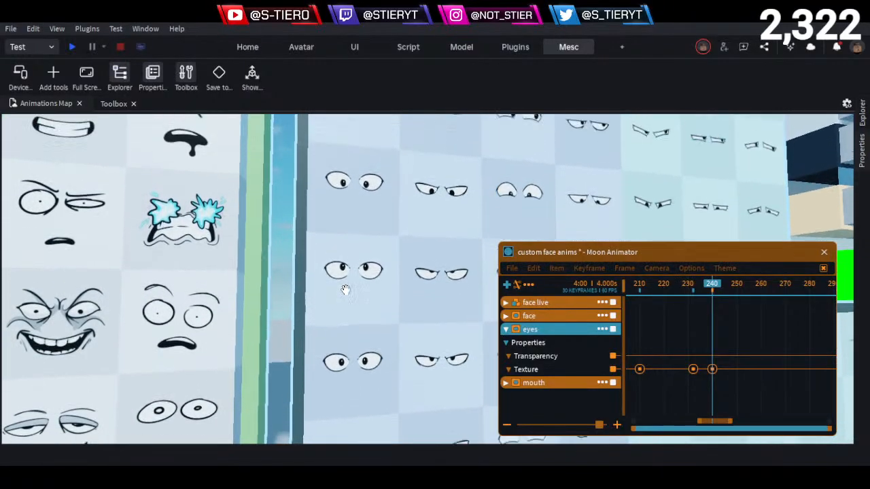
pyautogui.keyDown('alt'); pyautogui.click(351, 222); pyautogui.keyUp('alt')
pyautogui.click(866, 209)
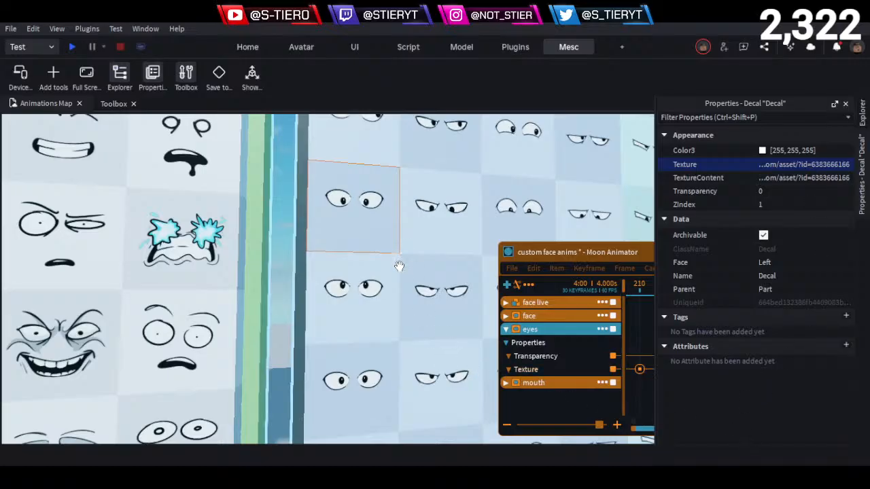
# - Examine the downward-looking eyes decals up close, from the wide-open pair through the angry, worried and narrowed variants
pyautogui.press('w')
pyautogui.moveTo(374, 249); pyautogui.dragTo(359, 262, button='right')
pyautogui.press('w')
pyautogui.press('w')
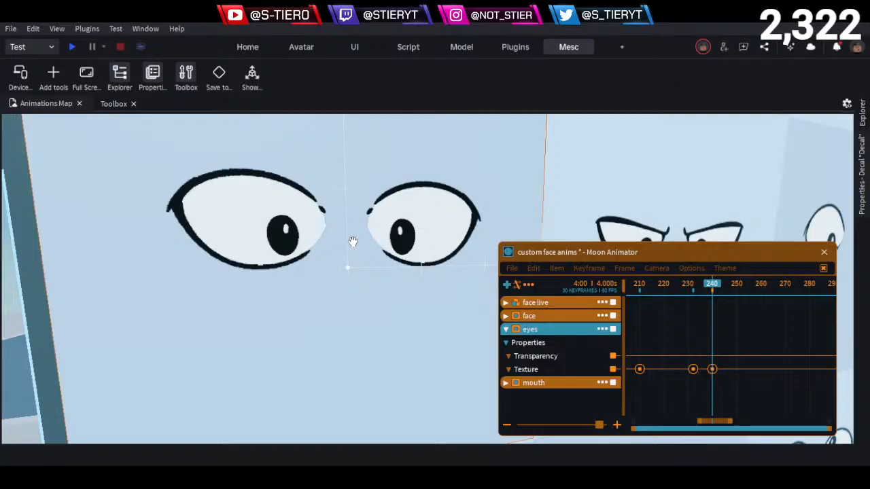
pyautogui.scroll(-2, 381, 238)
pyautogui.press('d')
pyautogui.scroll(2, 383, 226)
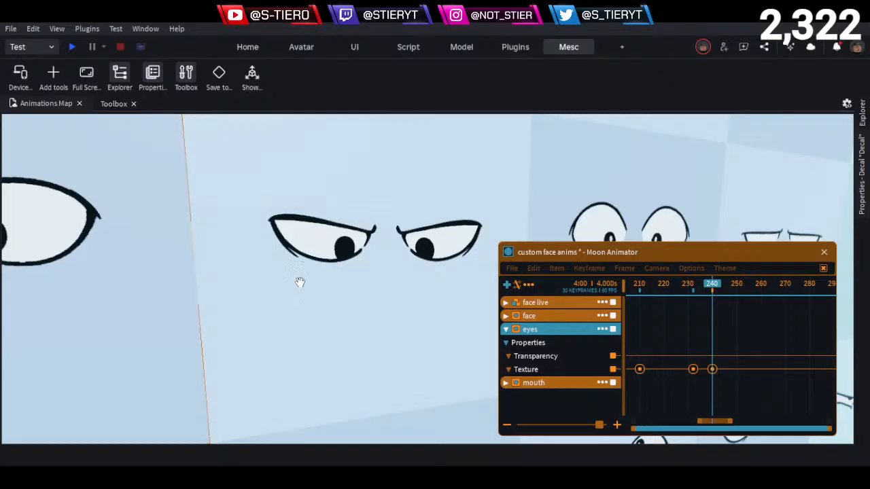
pyautogui.press('a')
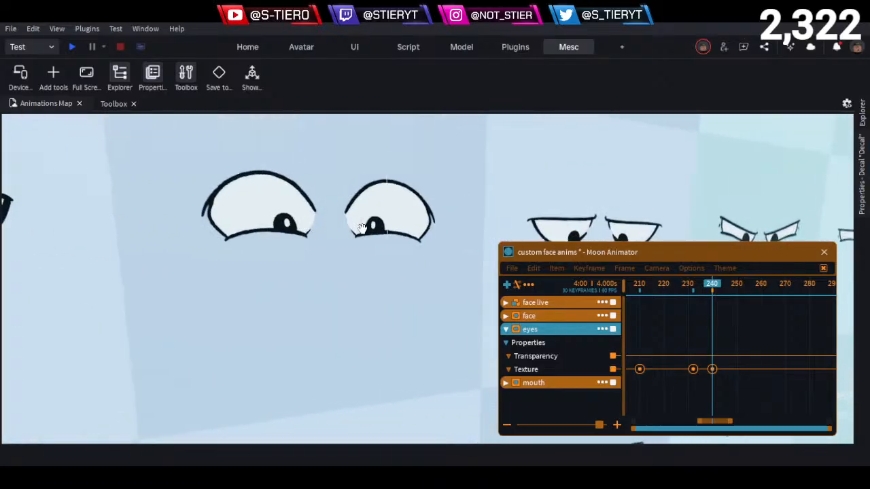
pyautogui.press('d')
pyautogui.press('d')
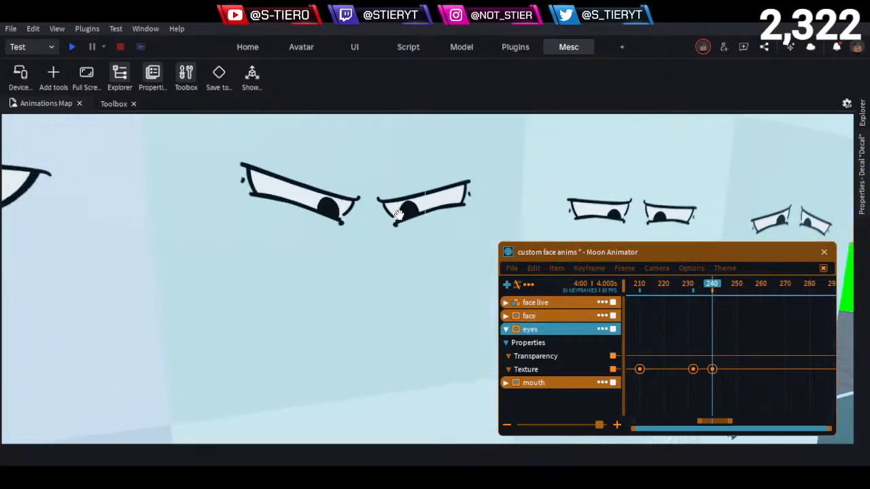
pyautogui.press('s')
pyautogui.press('a')
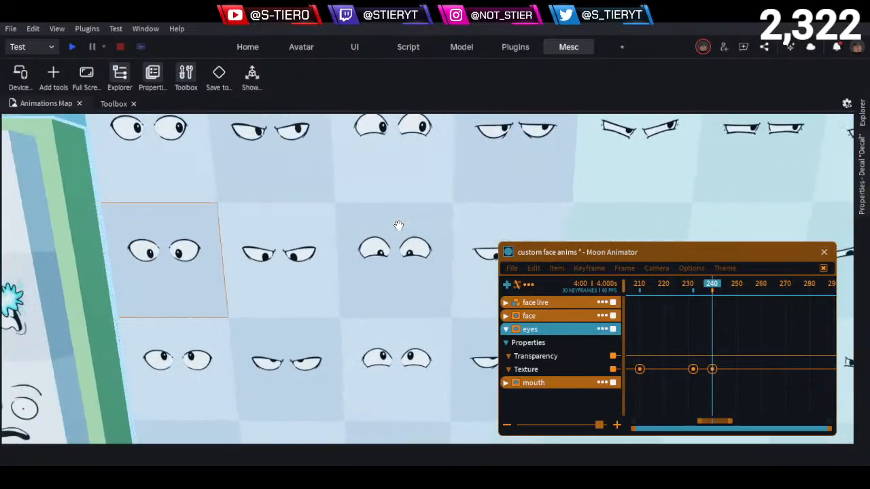
# - Inspect a separate curved-line decal up close, and survey all the decal walls from a distance
pyautogui.moveTo(398, 227); pyautogui.dragTo(399, 226, button='right')
pyautogui.press('w')
pyautogui.press('w')
pyautogui.press('w')
pyautogui.press('w')
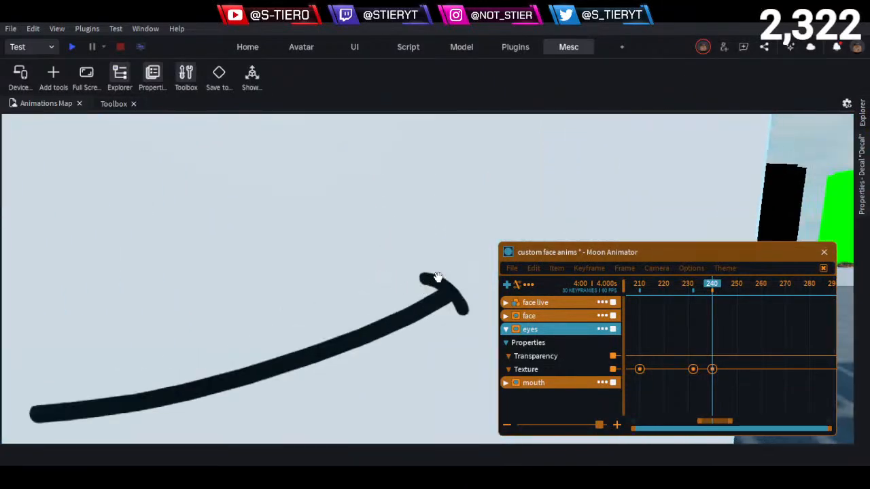
pyautogui.press('s')
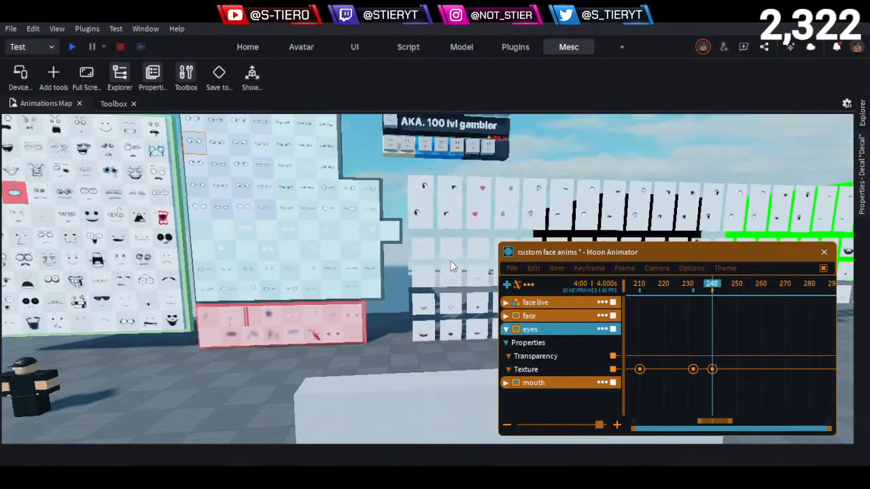
# - Return to the character and set the frame 240 eyes Texture keyframe to the wide-open downward-looking decal's asset ID
pyautogui.press('w')
pyautogui.moveTo(451, 261); pyautogui.dragTo(450, 260, button='right')
pyautogui.press('w')
pyautogui.press('w')
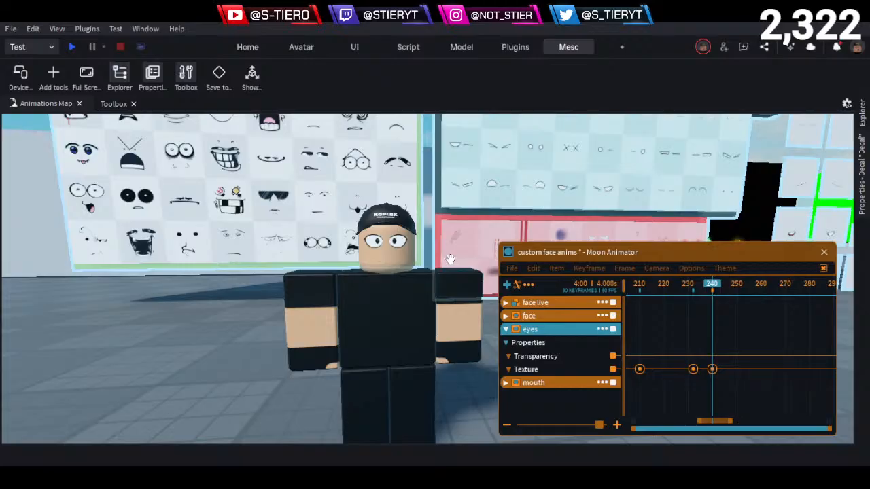
pyautogui.press('s')
pyautogui.press('d')
pyautogui.press('a')
pyautogui.click(712, 371)
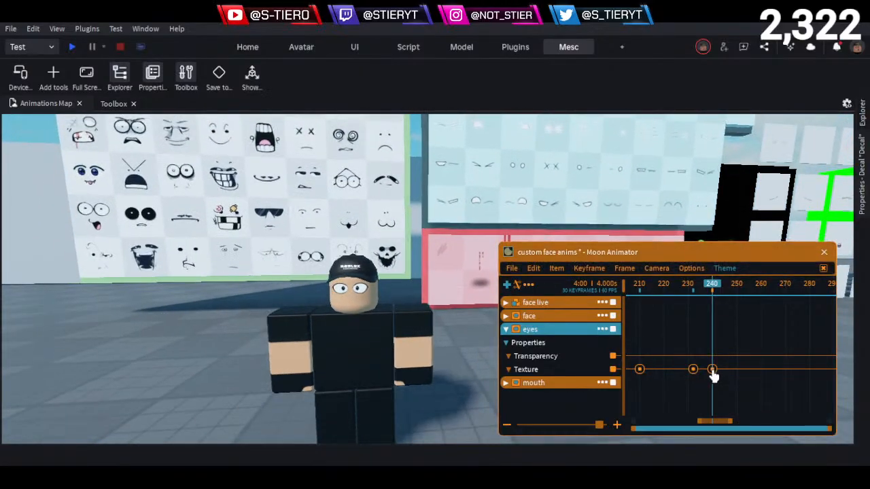
pyautogui.doubleClick(712, 371)
pyautogui.hotkey('ctrl', 'a')
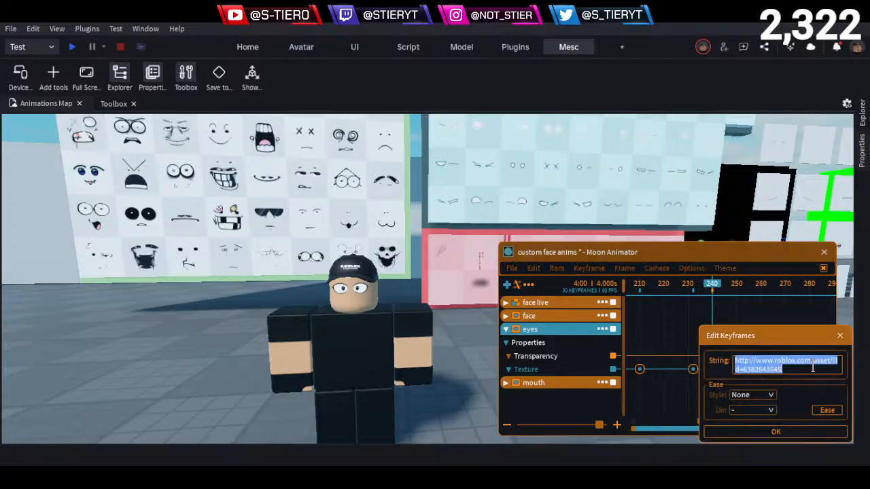
pyautogui.press('BackSpace')
pyautogui.press('Return')
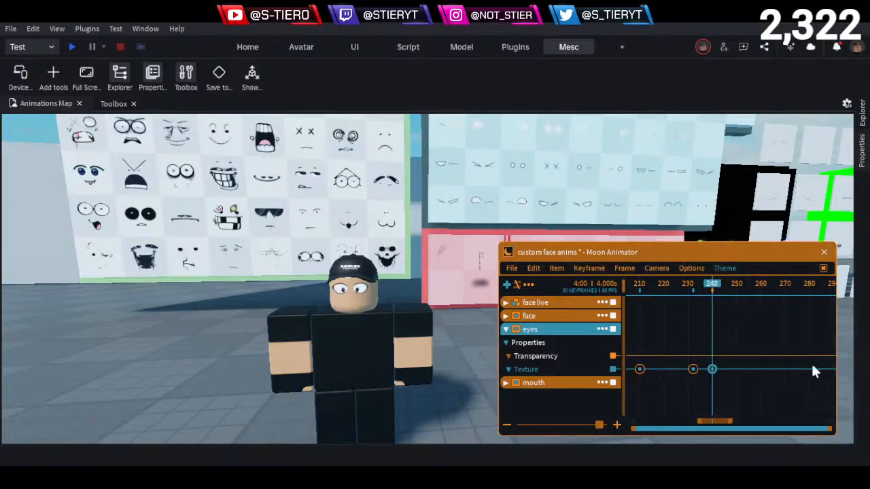
# - Scrub from frame 240 to about frame 251 and check the downward gaze against the character's head movement up close
pyautogui.click(714, 284)
pyautogui.moveTo(702, 288); pyautogui.dragTo(744, 320)
pyautogui.scroll(1, 354, 344)
pyautogui.scroll(3, 354, 345)
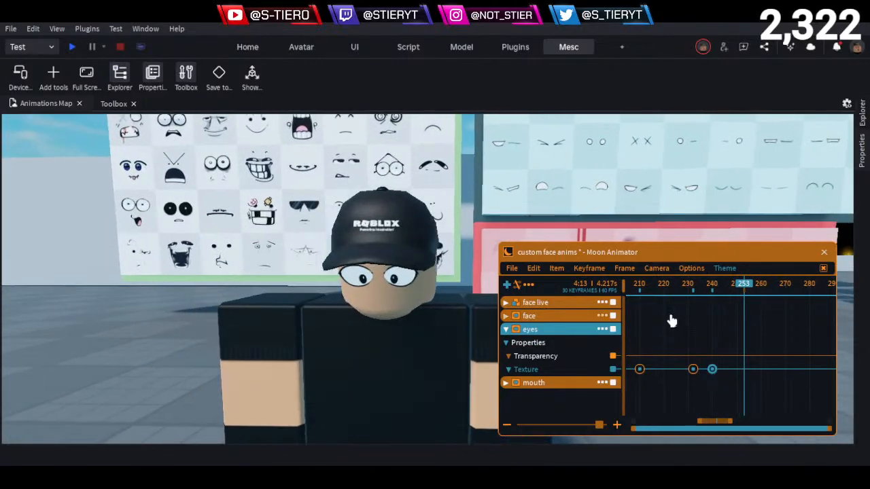
pyautogui.moveTo(739, 291); pyautogui.dragTo(740, 331)
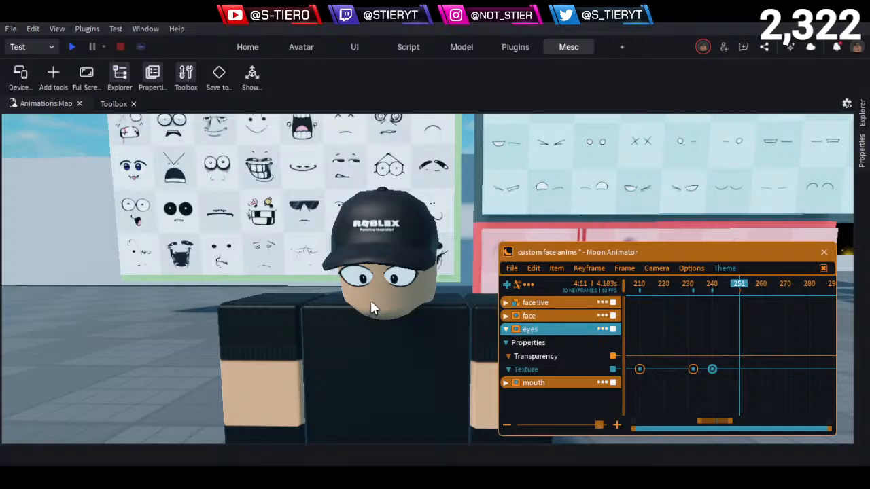
# - Go back to the eyes decal wall and examine the angry, narrowed and worried eye variants in their different gaze directions
pyautogui.press('d')
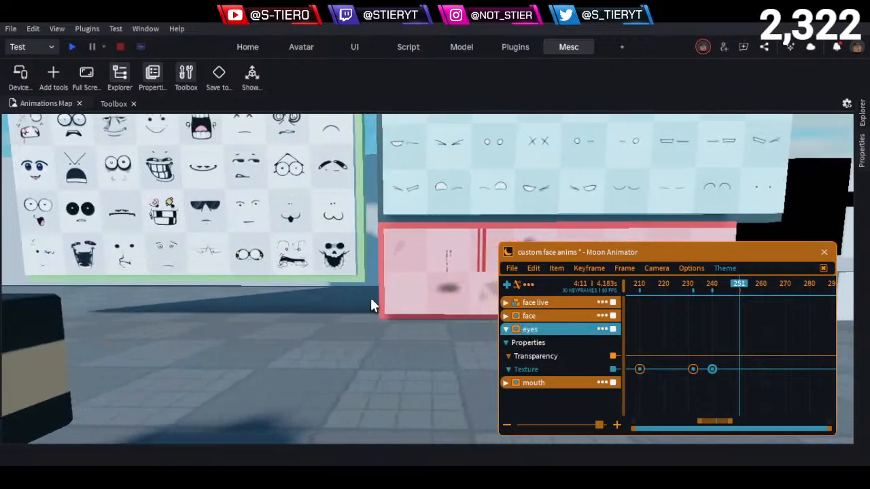
pyautogui.press('e')
pyautogui.moveTo(371, 299); pyautogui.dragTo(371, 286, button='right')
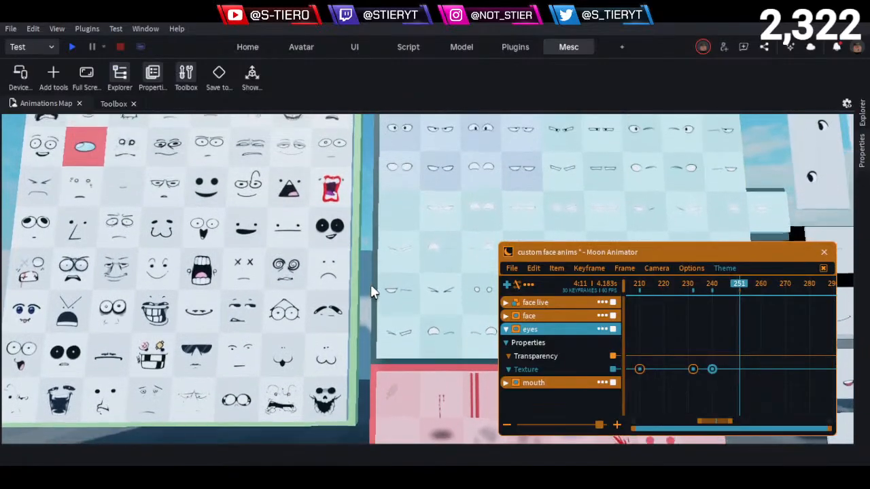
pyautogui.press('w')
pyautogui.press('d')
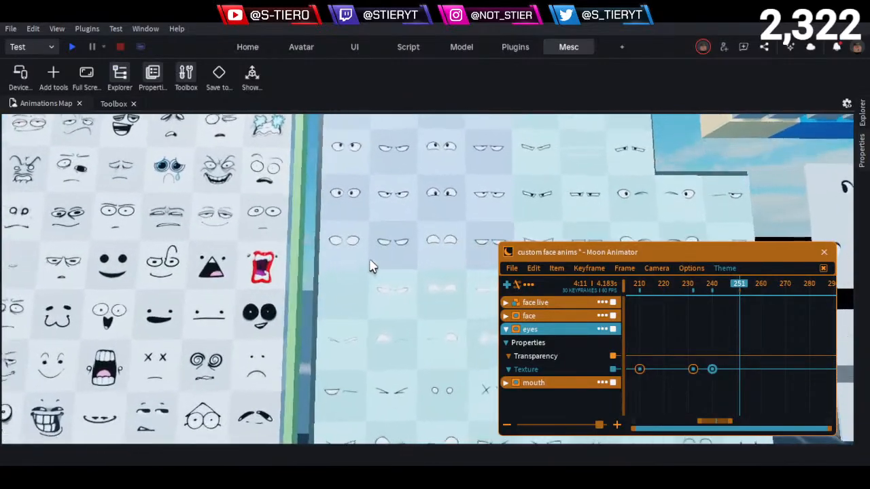
pyautogui.press('e')
pyautogui.press('w')
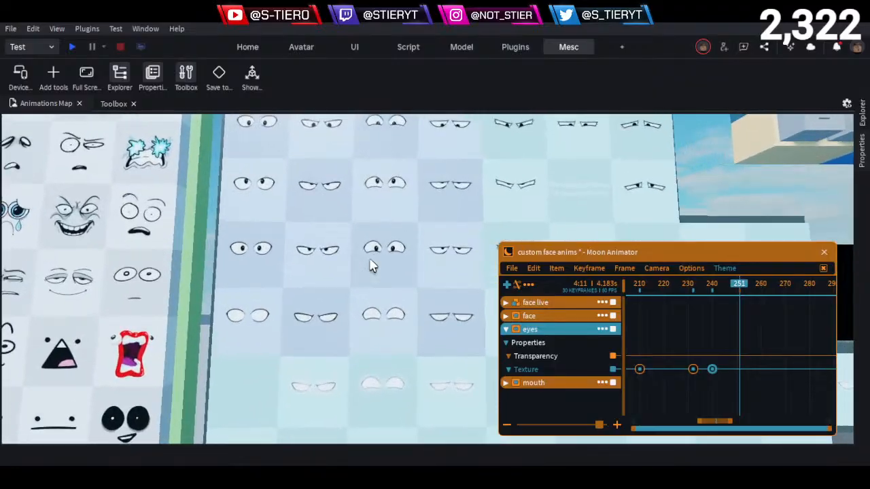
pyautogui.press('d')
pyautogui.press('w')
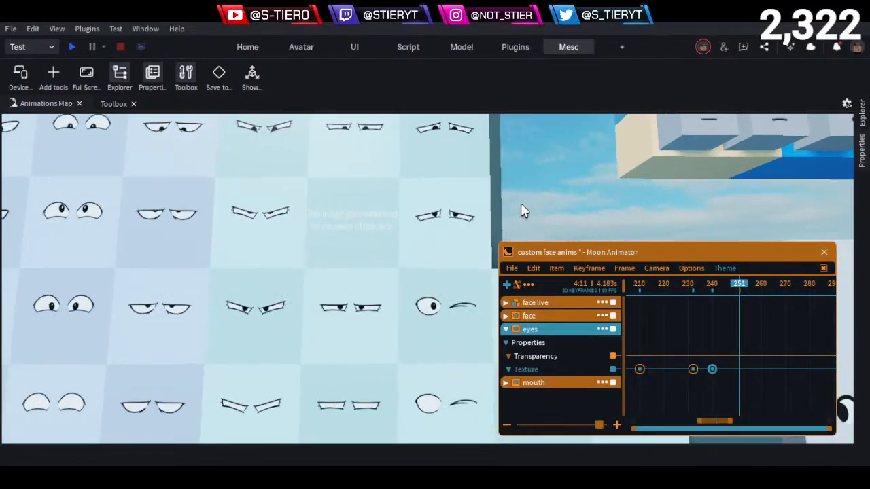
pyautogui.press('e')
pyautogui.press('w')
pyautogui.press('e')
pyautogui.press('s')
pyautogui.press('a')
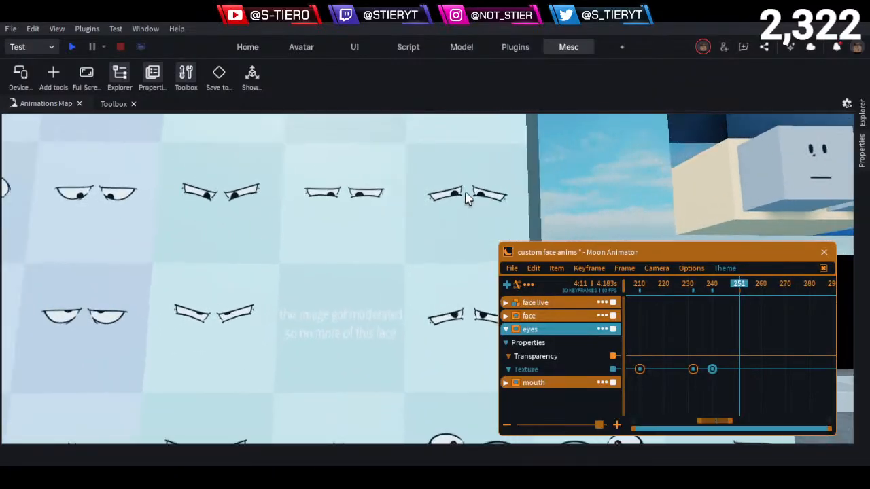
pyautogui.press('d')
pyautogui.press('w')
pyautogui.press('e')
pyautogui.press('a')
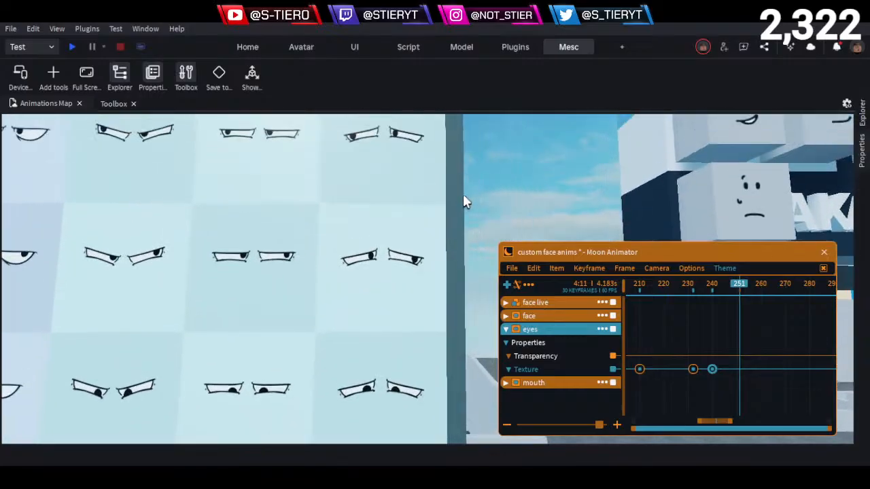
# - Compare the gaze directions of the worried eyes decals, closing in on the sideways-looking pair
pyautogui.press('a')
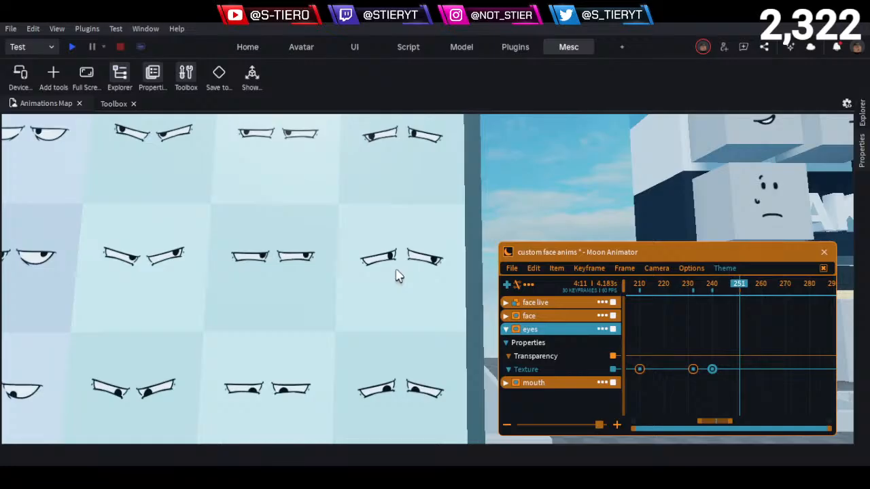
pyautogui.press('q')
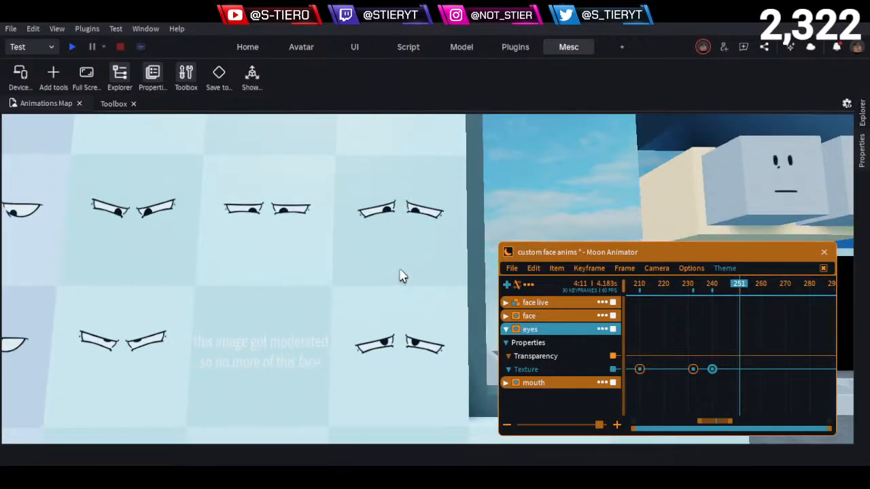
pyautogui.press('e')
pyautogui.press('q')
pyautogui.press('q')
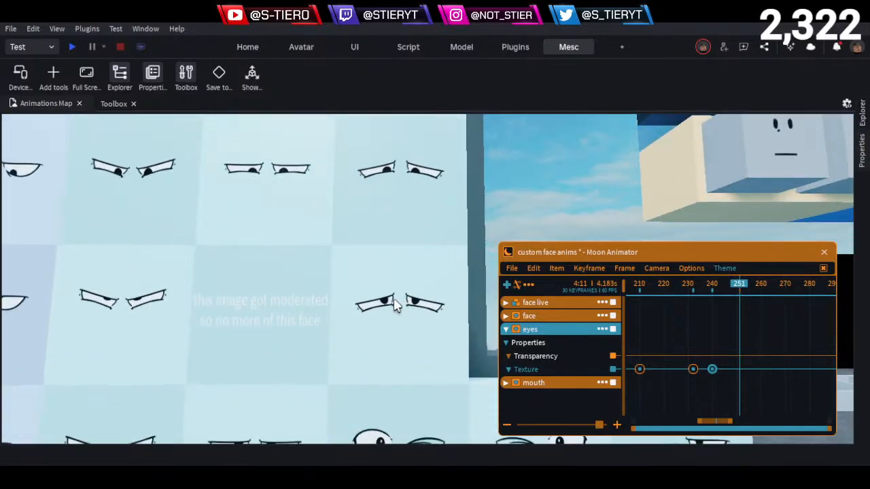
pyautogui.press('e')
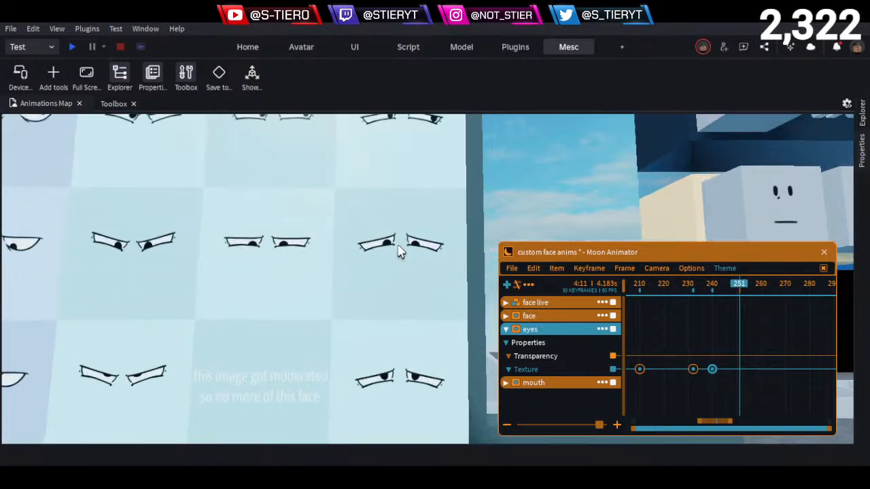
pyautogui.press('e')
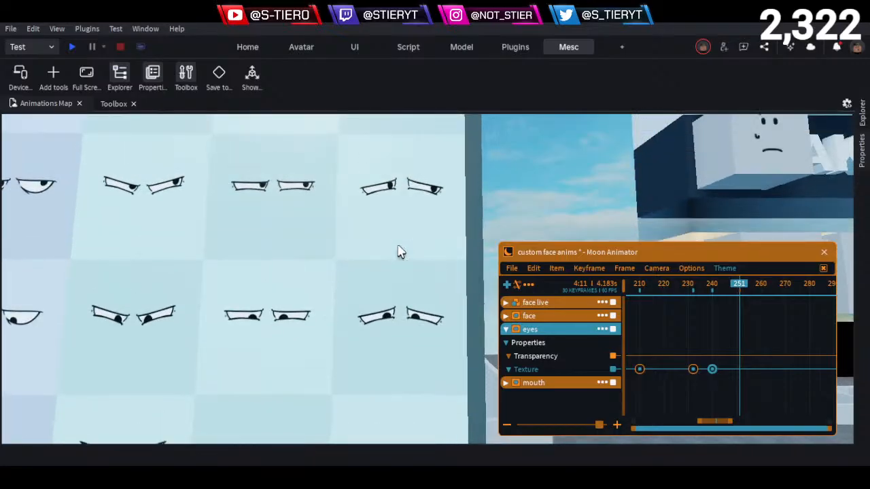
pyautogui.press('w')
pyautogui.moveTo(391, 275); pyautogui.dragTo(391, 276, button='right')
pyautogui.press('a')
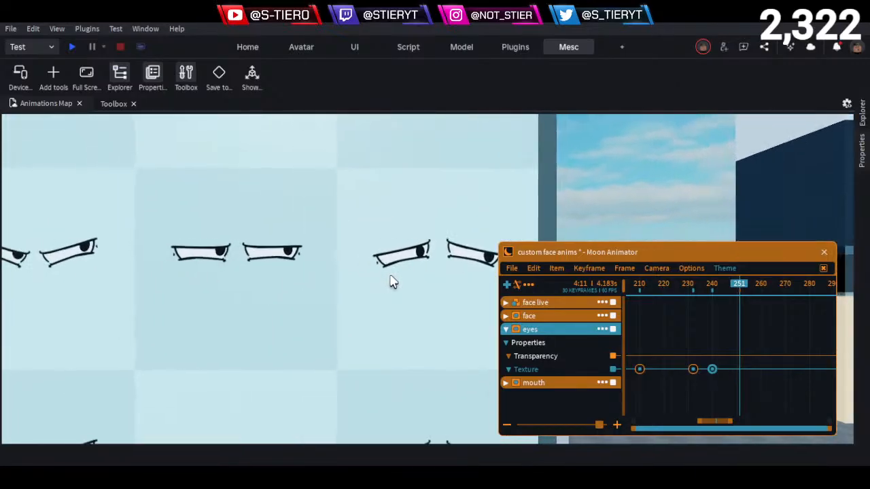
pyautogui.press('w')
pyautogui.press('d')
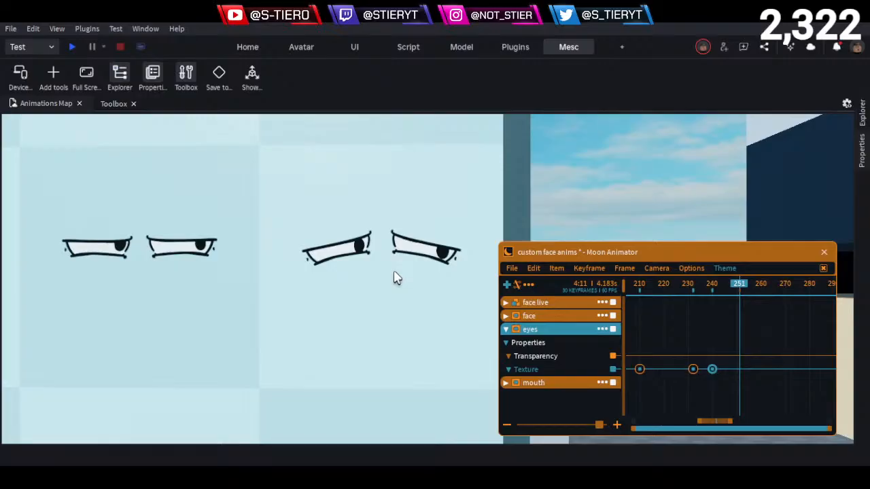
# - Check the head keyframes of the face live rig, move to frame 260 and add an eyes Texture keyframe there
pyautogui.scroll(-5, 394, 273)
pyautogui.moveTo(253, 308); pyautogui.dragTo(252, 305, button='right')
pyautogui.scroll(3, 252, 312)
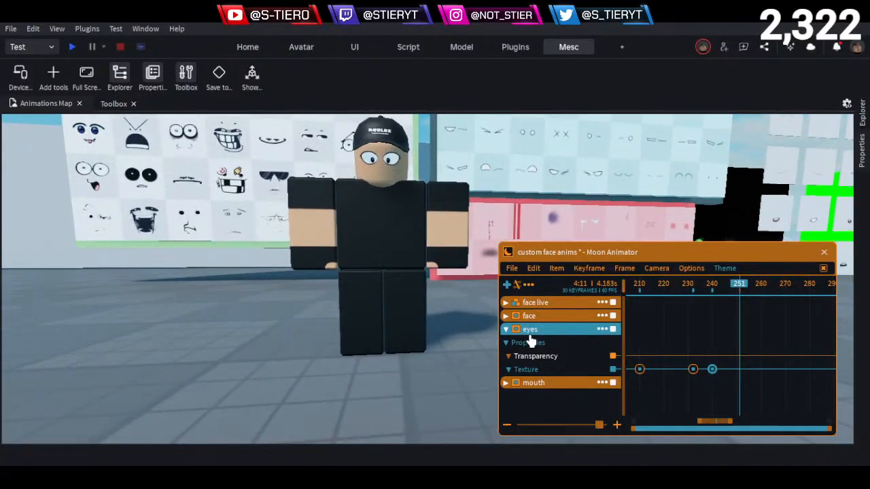
pyautogui.click(505, 303)
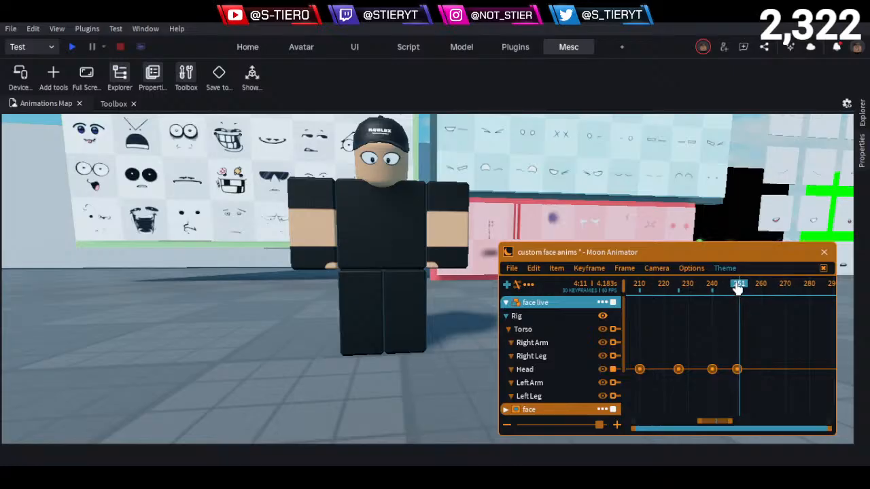
pyautogui.moveTo(737, 288); pyautogui.dragTo(760, 310)
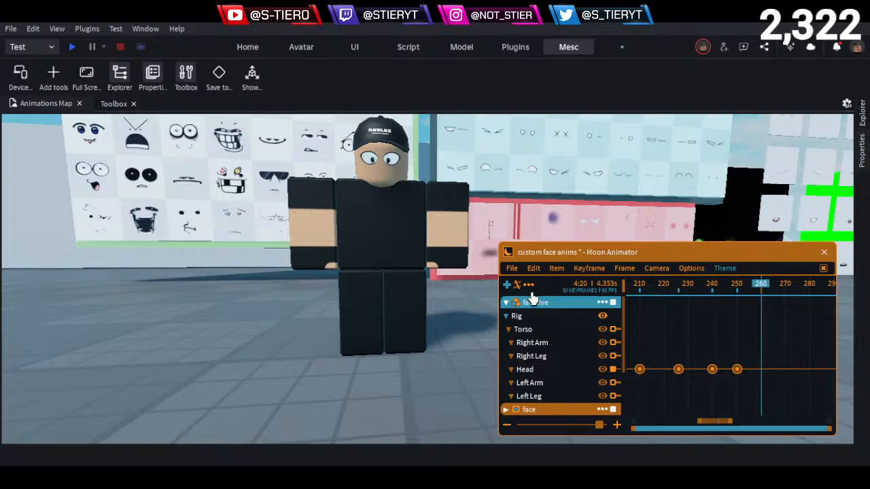
pyautogui.click(504, 303)
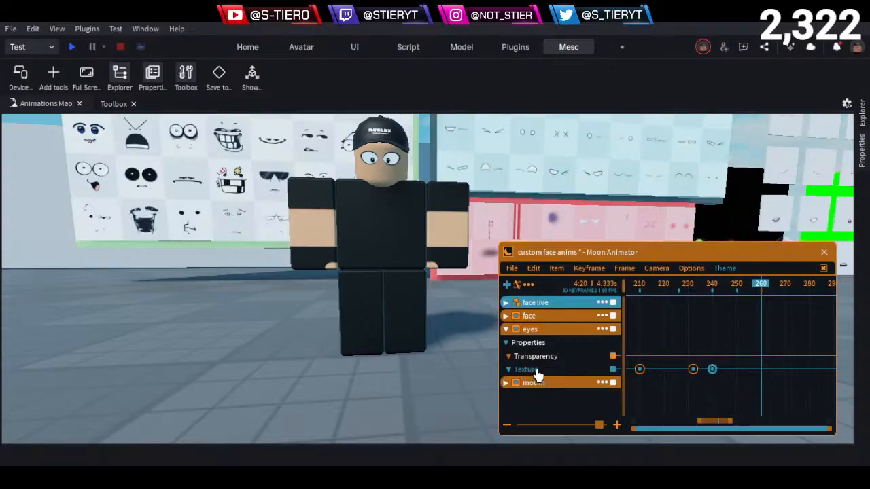
pyautogui.click(537, 373)
# - Select the sideways-looking worried eyes decal on the eyes wall and copy its Texture asset ID
pyautogui.click(432, 369)
pyautogui.moveTo(410, 275)
pyautogui.mouseDown(button='right')
pyautogui.moveTo(419, 275)
pyautogui.moveTo(419, 290)
pyautogui.mouseUp(button='right')
pyautogui.hotkey('ctrl', '1')
pyautogui.moveTo(421, 221); pyautogui.dragTo(422, 221, button='right')
pyautogui.click(418, 261)
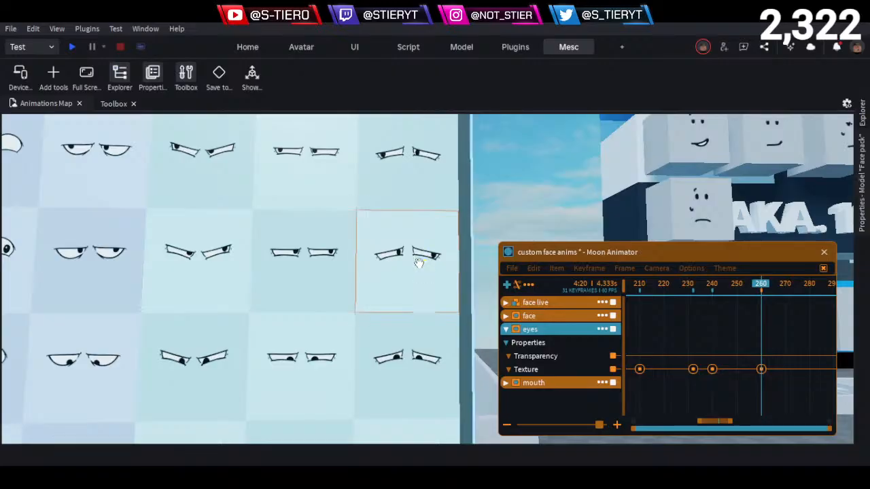
pyautogui.moveTo(420, 261); pyautogui.dragTo(408, 221, button='right')
pyautogui.scroll(4, 428, 216)
pyautogui.press('w')
pyautogui.press('q')
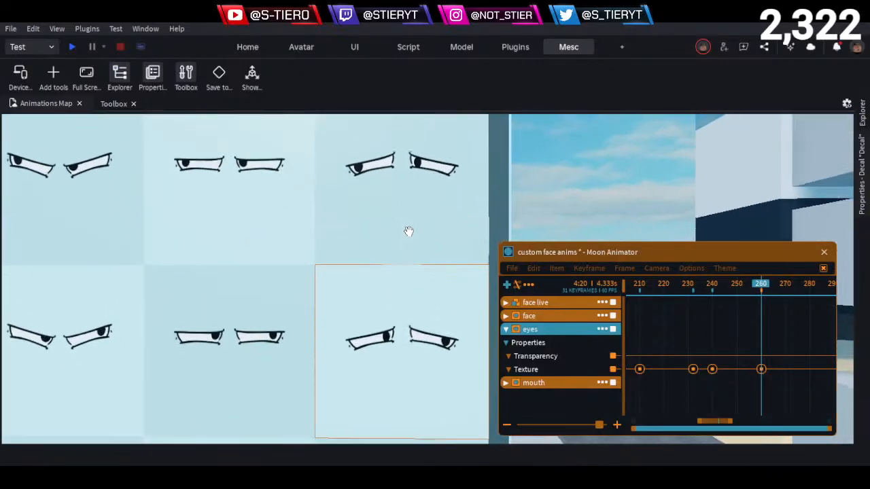
pyautogui.press('s')
pyautogui.press('s')
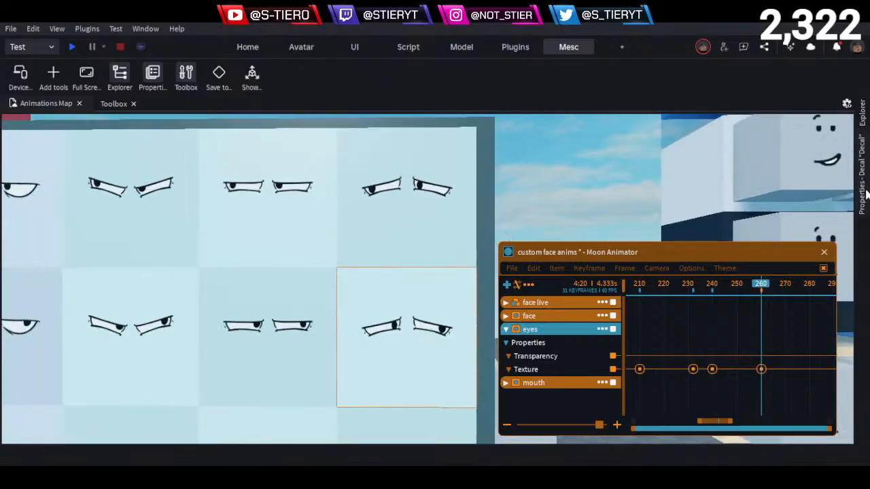
pyautogui.click(863, 177)
pyautogui.click(820, 166)
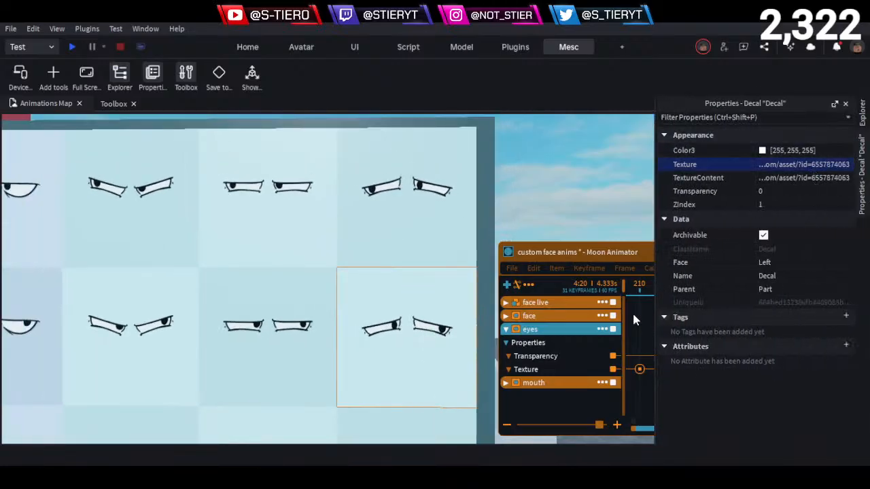
pyautogui.moveTo(563, 248); pyautogui.dragTo(468, 230)
pyautogui.click(665, 351)
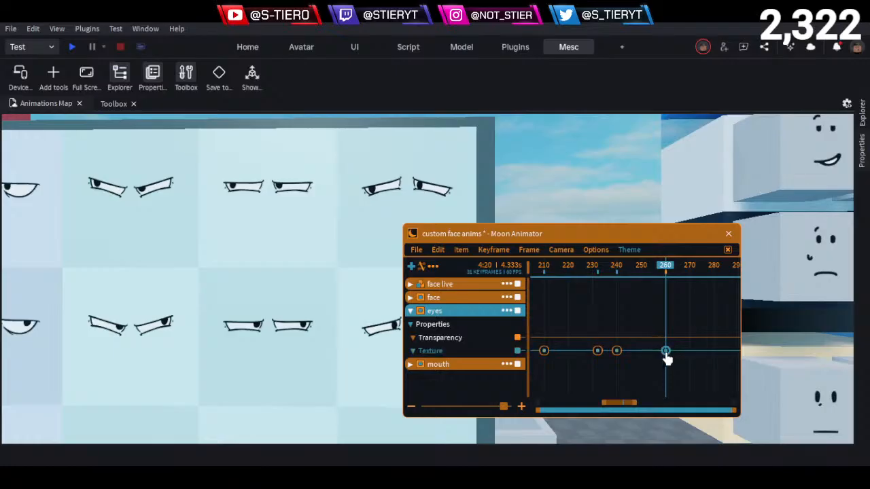
pyautogui.rightClick(666, 356)
pyautogui.click(749, 366)
pyautogui.hotkey('ctrl', 'a')
pyautogui.hotkey('ctrl', 'v')
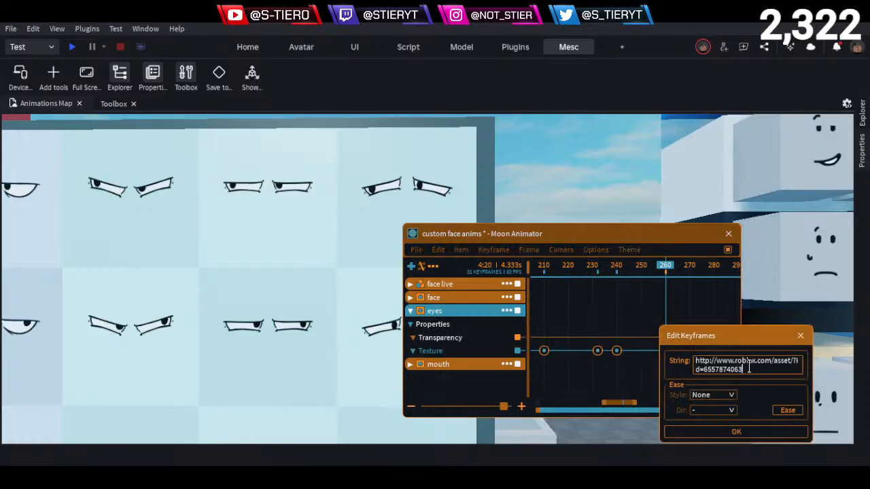
pyautogui.press('Return')
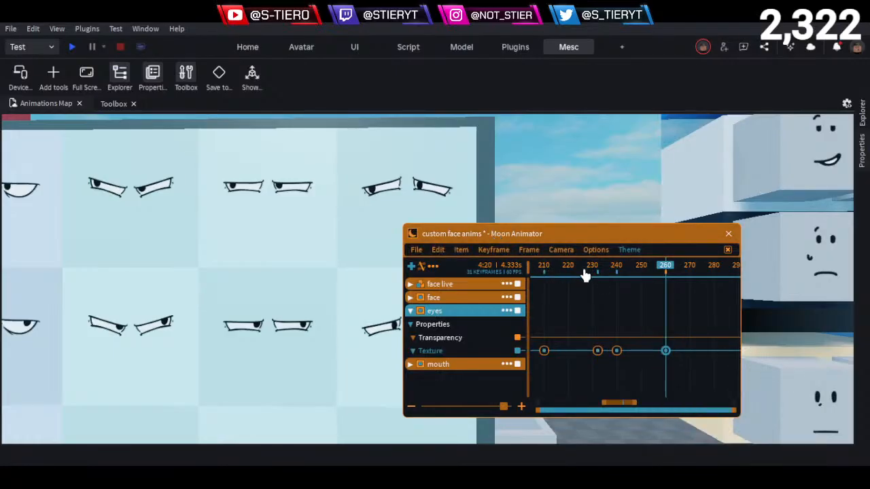
# - Save the animation under the name "custom face anims"
pyautogui.moveTo(490, 175); pyautogui.dragTo(490, 174, button='right')
pyautogui.click(428, 251)
pyautogui.click(431, 278)
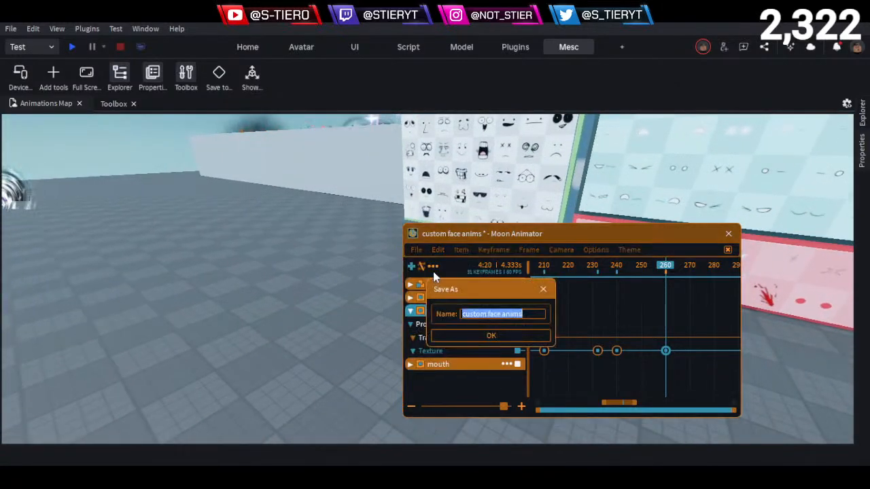
pyautogui.click(543, 290)
pyautogui.click(416, 250)
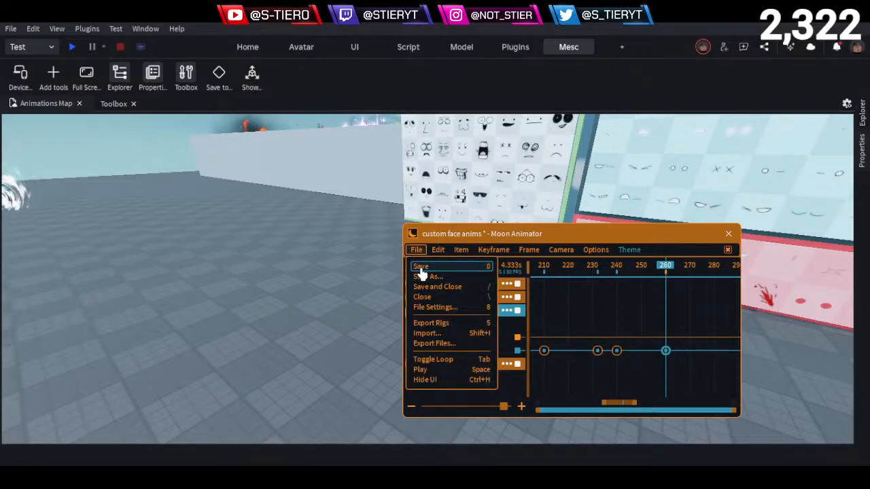
pyautogui.click(422, 276)
pyautogui.click(479, 331)
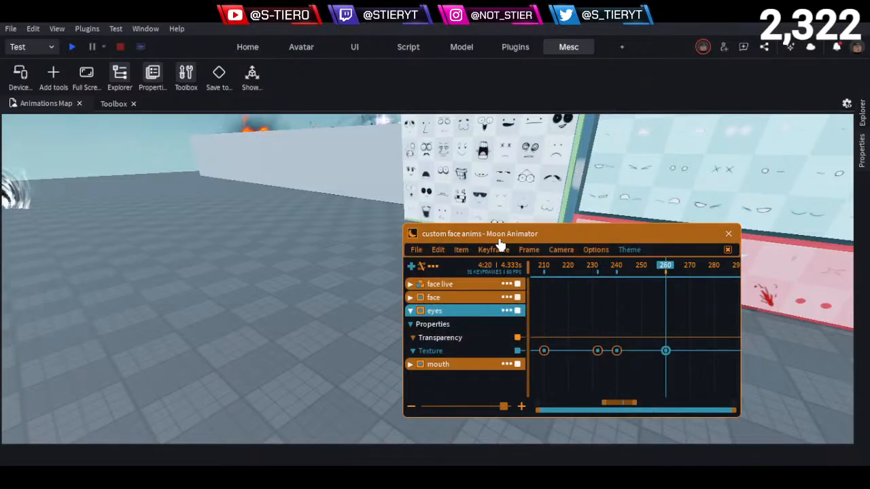
# - Move the animator window out of the way and view the character's worried eyes at frame 260
pyautogui.moveTo(483, 238); pyautogui.dragTo(587, 263)
pyautogui.press('w')
pyautogui.moveTo(302, 331); pyautogui.dragTo(302, 330, button='right')
pyautogui.press('w')
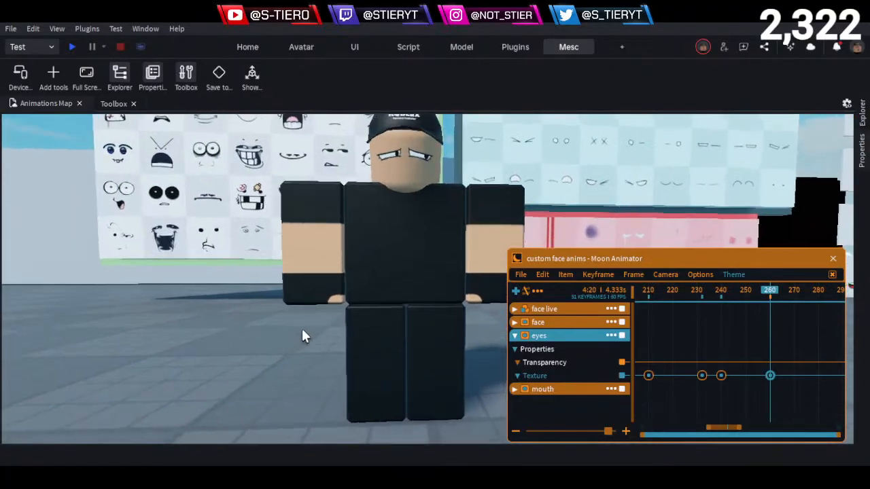
# - Frame the character's head up close from the front and play back the animation with the animator window hidden
pyautogui.press('w')
pyautogui.press('d')
pyautogui.moveTo(304, 310); pyautogui.dragTo(304, 303, button='right')
pyautogui.press('a')
pyautogui.press('a')
pyautogui.press('s')
pyautogui.moveTo(677, 292); pyautogui.dragTo(482, 333)
pyautogui.press('h')
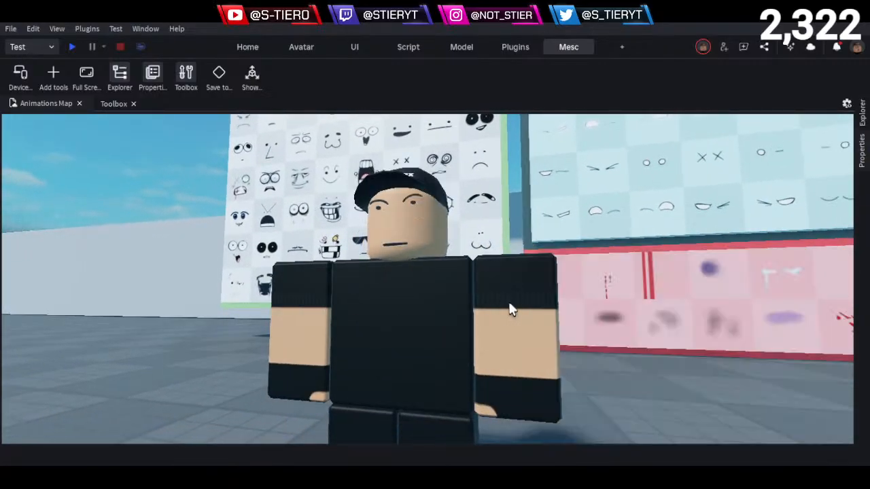
pyautogui.press('w')
pyautogui.moveTo(515, 262); pyautogui.dragTo(516, 266, button='right')
pyautogui.press('e')
pyautogui.press('q')
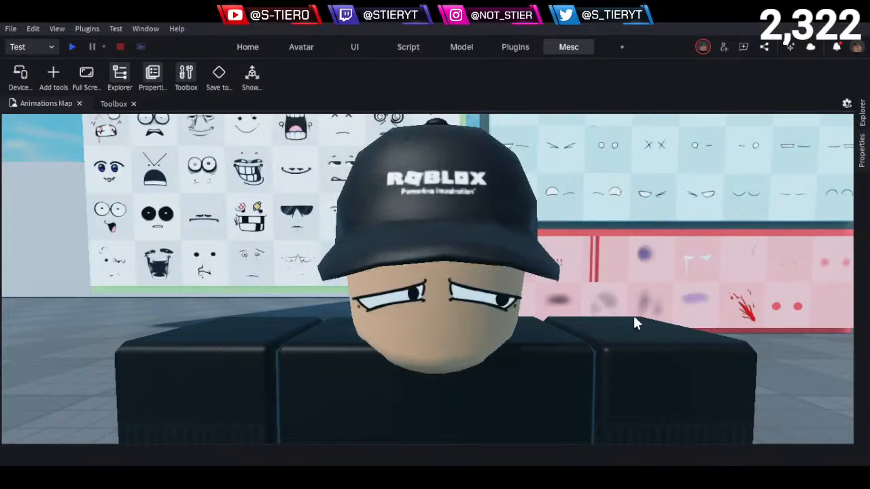
pyautogui.press('space')
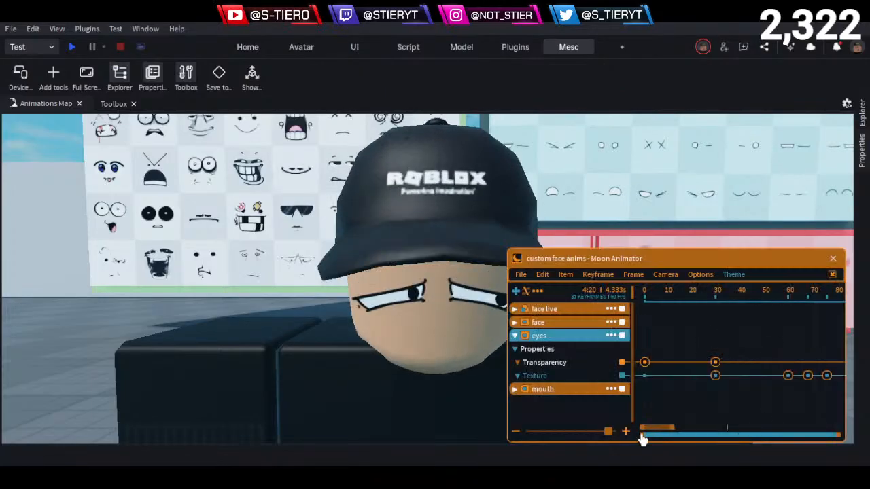
# - Move the last eyes Texture keyframe to frame 255, compare it with the face live head keyframes, and replay the animation
pyautogui.moveTo(654, 432); pyautogui.dragTo(728, 429)
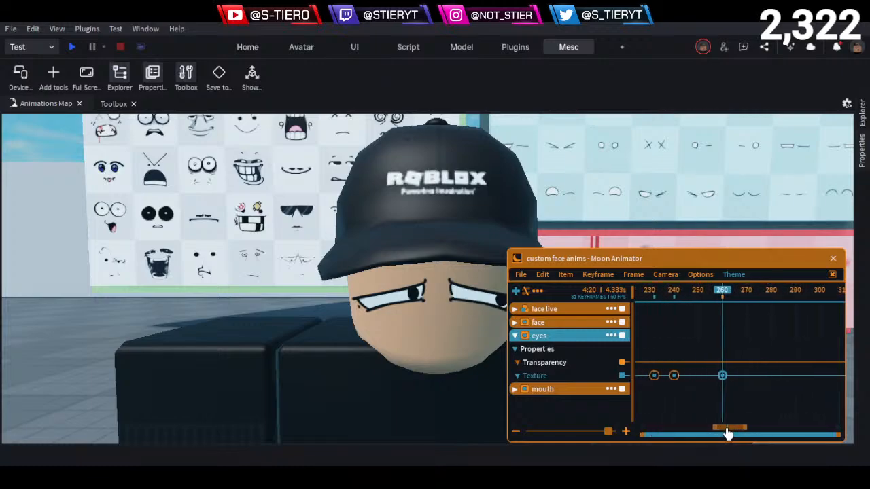
pyautogui.click(514, 309)
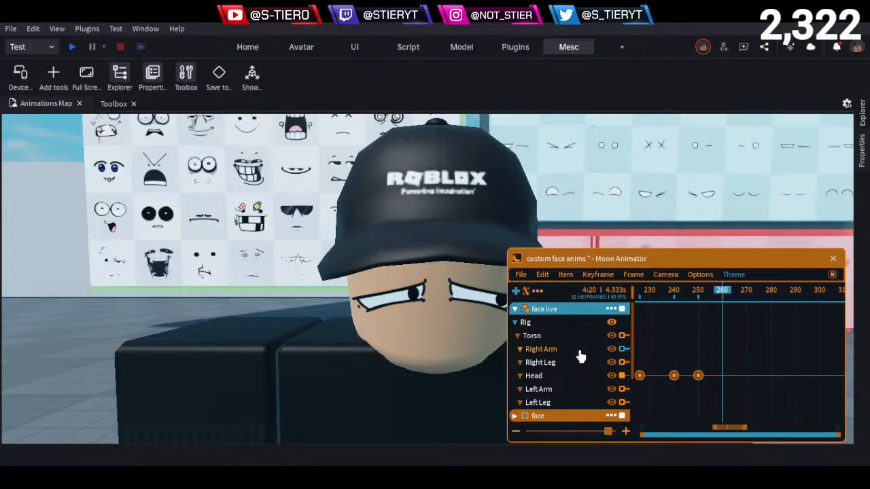
pyautogui.scroll(-3, 579, 354)
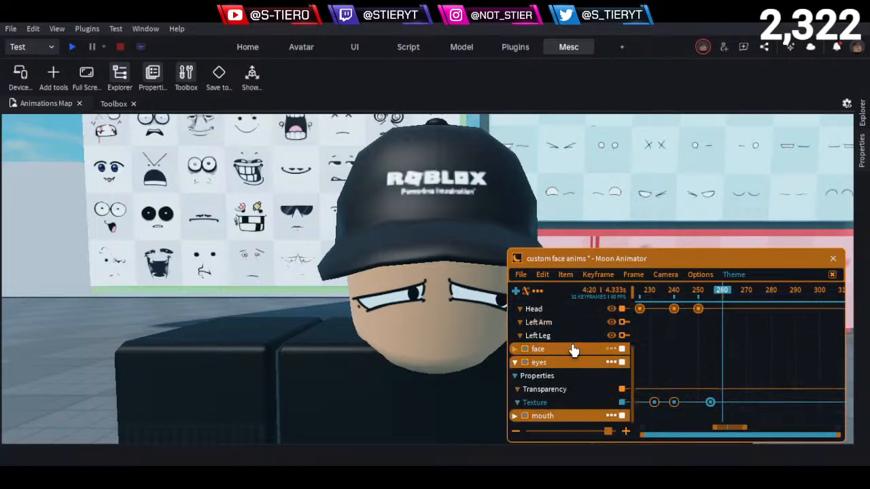
pyautogui.press('h')
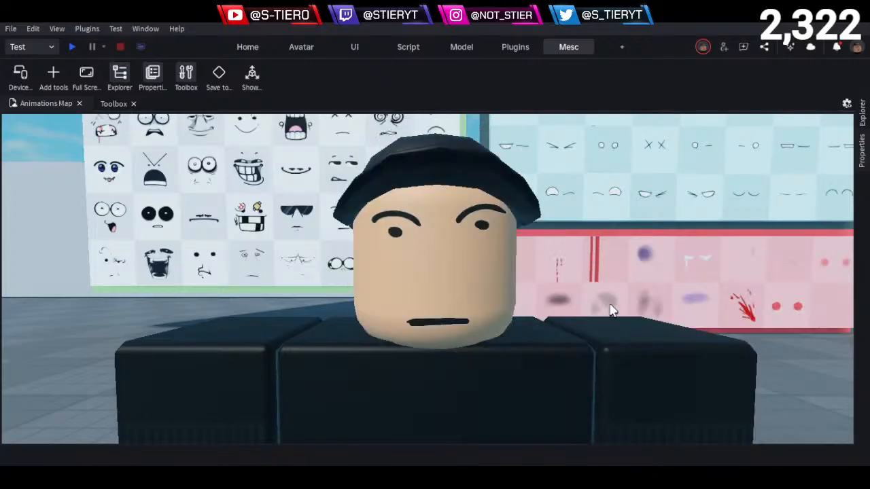
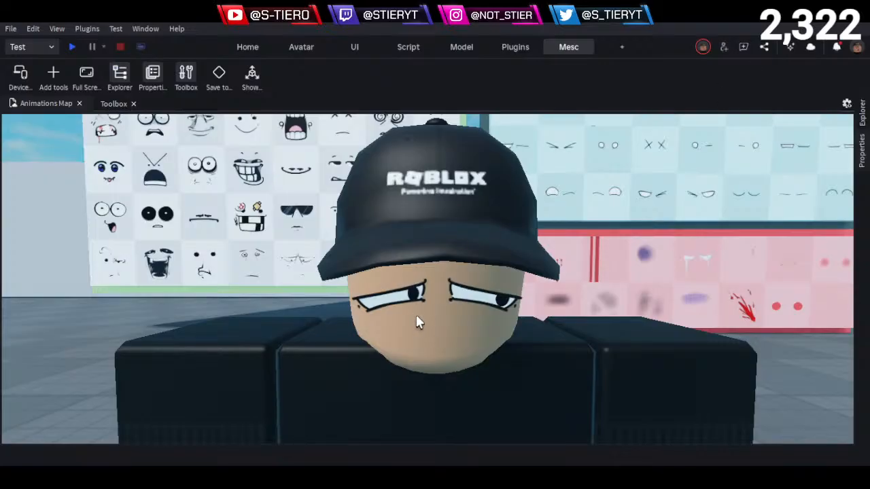
# - Add keyframes to the eyes Texture track at frames 270 and 277
pyautogui.press('h')
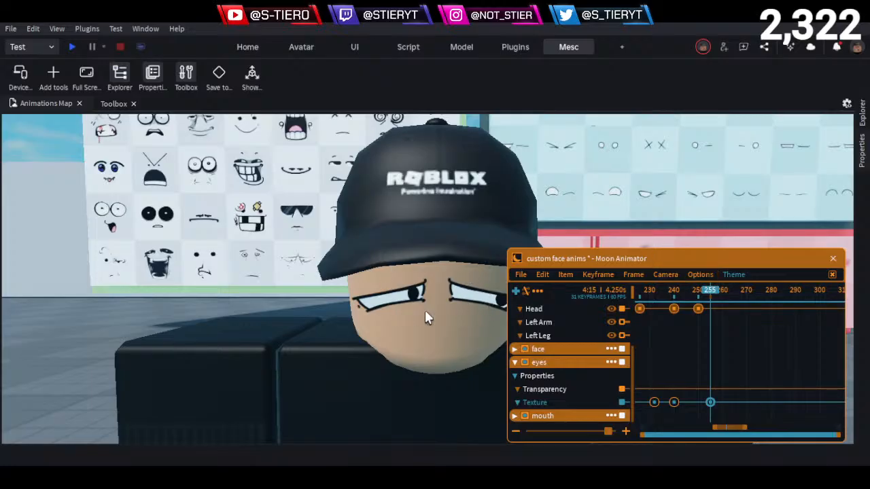
pyautogui.press('d')
pyautogui.press('a')
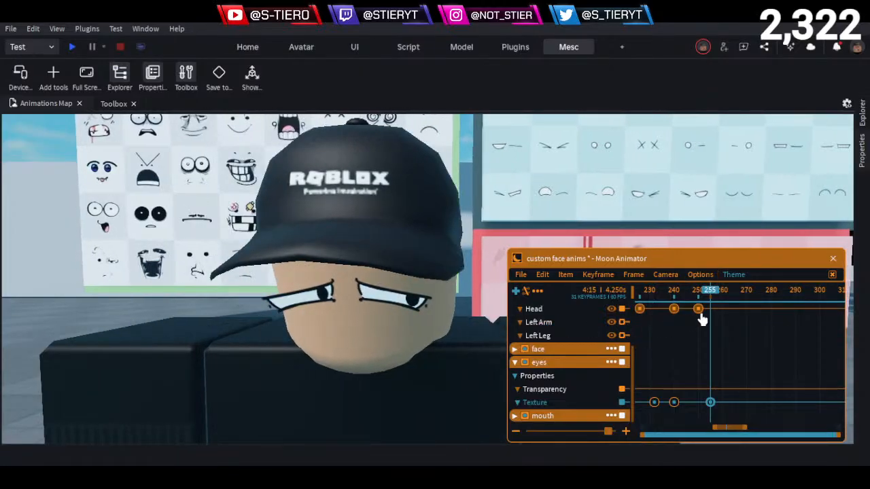
pyautogui.moveTo(710, 299); pyautogui.dragTo(748, 347)
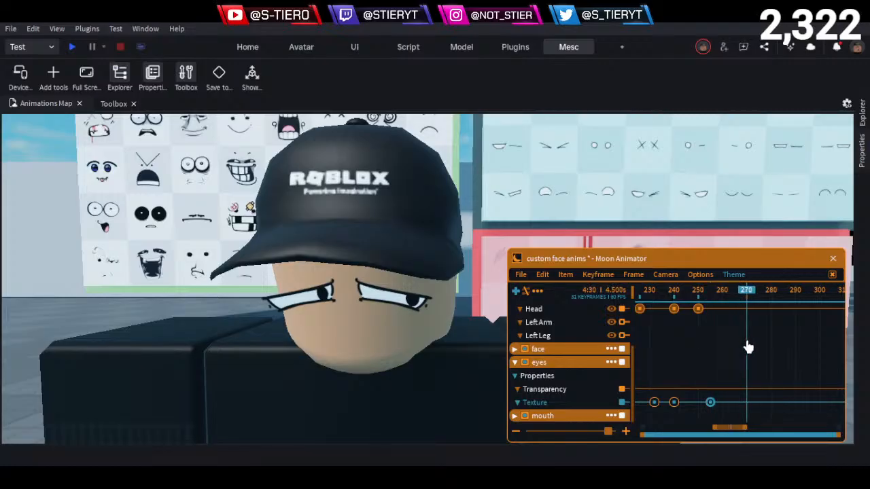
pyautogui.click(592, 404)
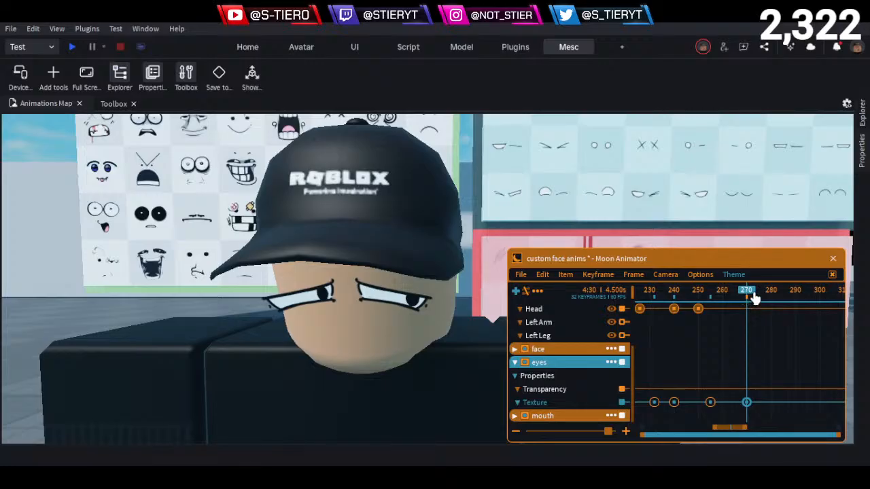
pyautogui.moveTo(755, 299); pyautogui.dragTo(767, 321)
pyautogui.click(597, 406)
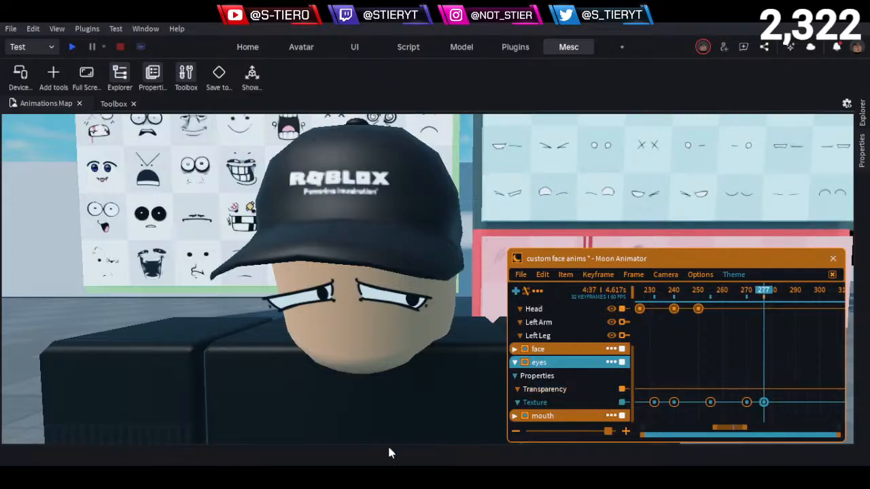
# - Examine the expressions on the full-face decal board behind the character
pyautogui.click(54, 333)
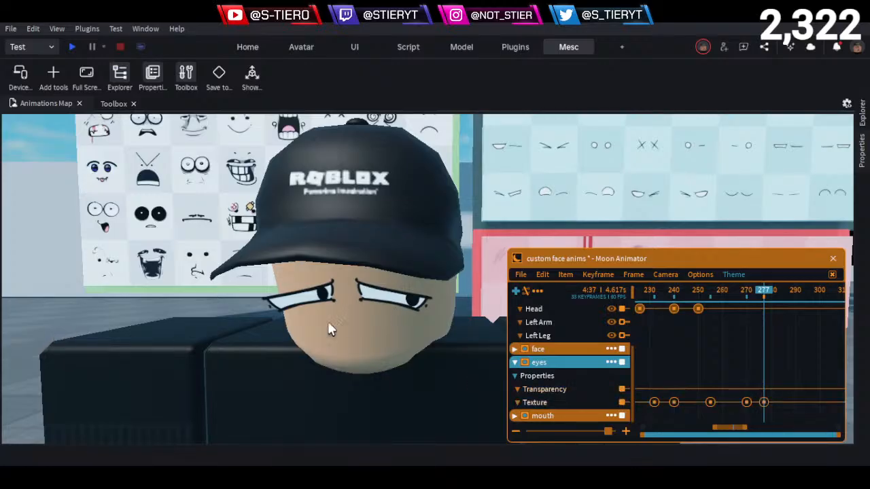
pyautogui.scroll(-3, 339, 320)
pyautogui.press('s')
pyautogui.press('d')
pyautogui.press('w')
pyautogui.press('a')
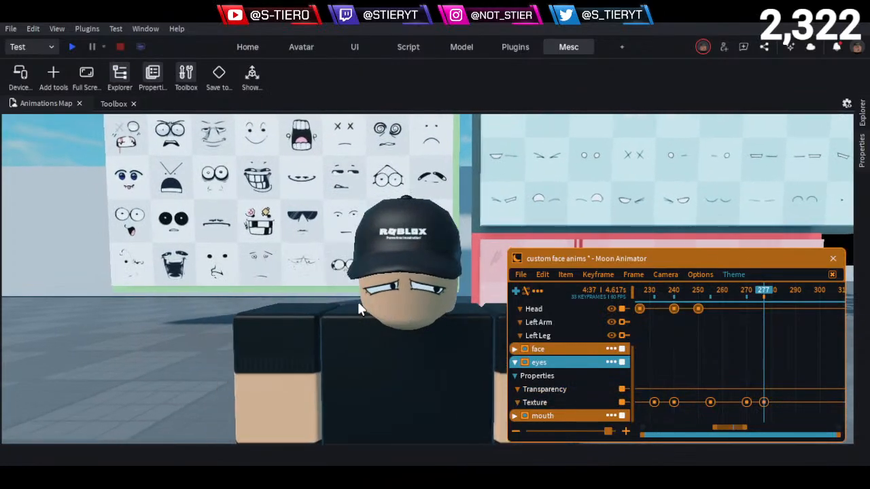
pyautogui.press('w')
pyautogui.press('d')
pyautogui.press('w')
pyautogui.press('e')
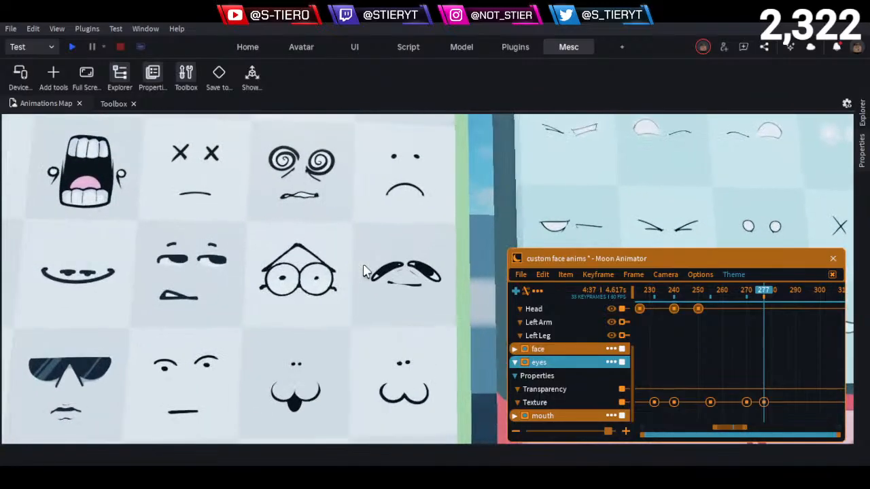
pyautogui.press('s')
pyautogui.press('e')
pyautogui.press('a')
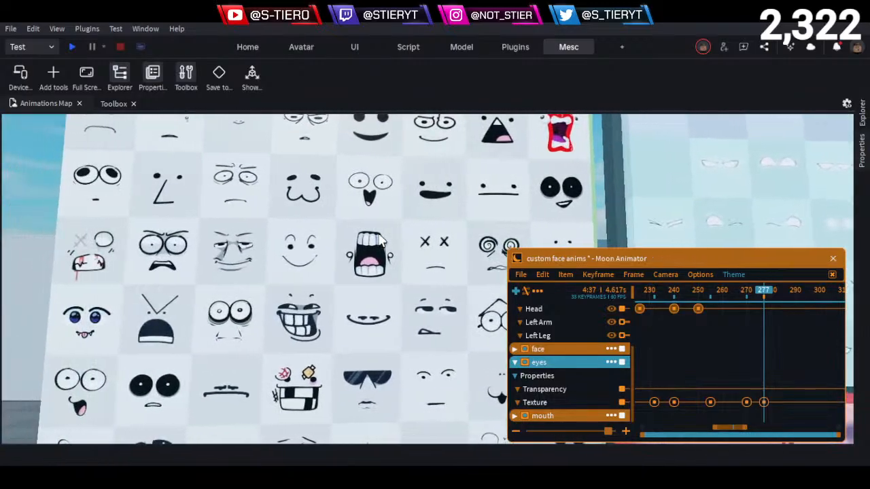
pyautogui.press('e')
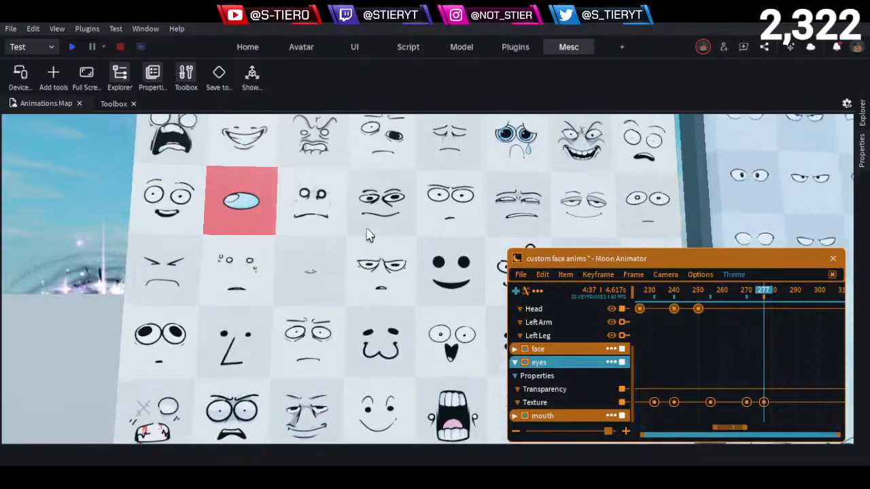
pyautogui.press('w')
pyautogui.press('d')
pyautogui.press('w')
pyautogui.press('e')
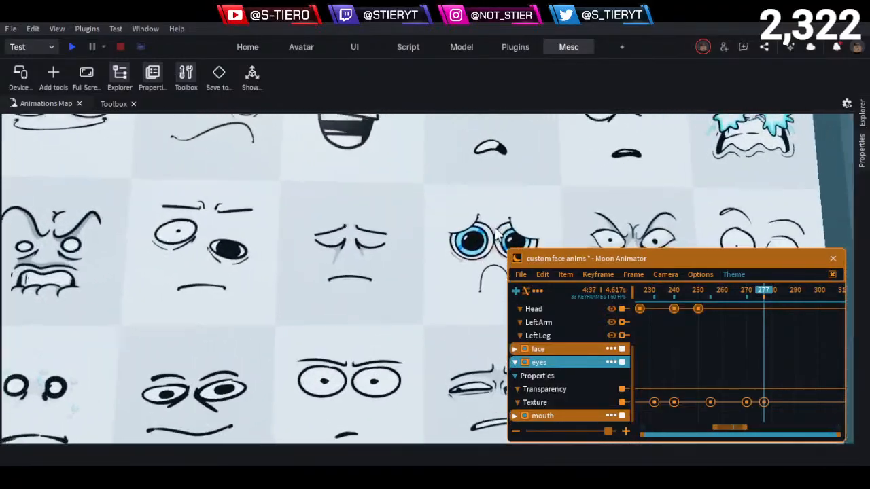
pyautogui.press('d')
pyautogui.press('s')
# - Go to the shelves of character face blocks and examine the expression rows from Two Time up through Shedletsky, Elliot and Noob
pyautogui.press('s')
pyautogui.press('q')
pyautogui.moveTo(440, 271); pyautogui.dragTo(431, 276, button='right')
pyautogui.press('d')
pyautogui.press('d')
pyautogui.press('w')
pyautogui.press('w')
pyautogui.press('a')
pyautogui.press('w')
pyautogui.press('d')
pyautogui.press('s')
pyautogui.press('w')
pyautogui.press('a')
pyautogui.press('a')
pyautogui.press('w')
pyautogui.press('d')
pyautogui.press('w')
pyautogui.press('a')
pyautogui.press('s')
pyautogui.press('e')
pyautogui.press('a')
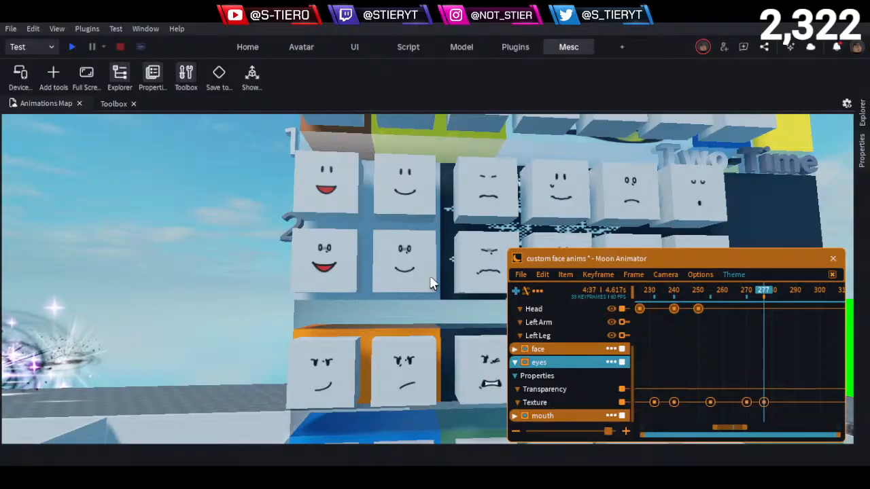
pyautogui.press('e')
pyautogui.press('e')
pyautogui.press('e')
pyautogui.press('d')
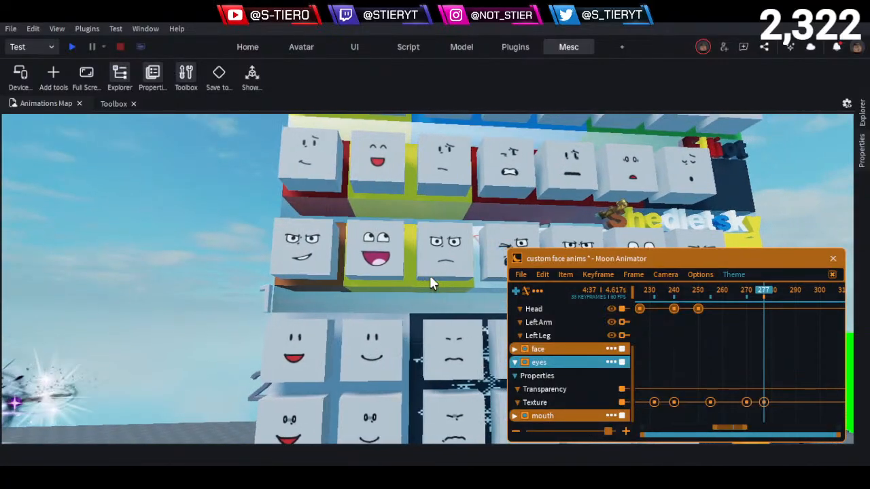
pyautogui.press('w')
pyautogui.press('d')
pyautogui.press('e')
pyautogui.press('w')
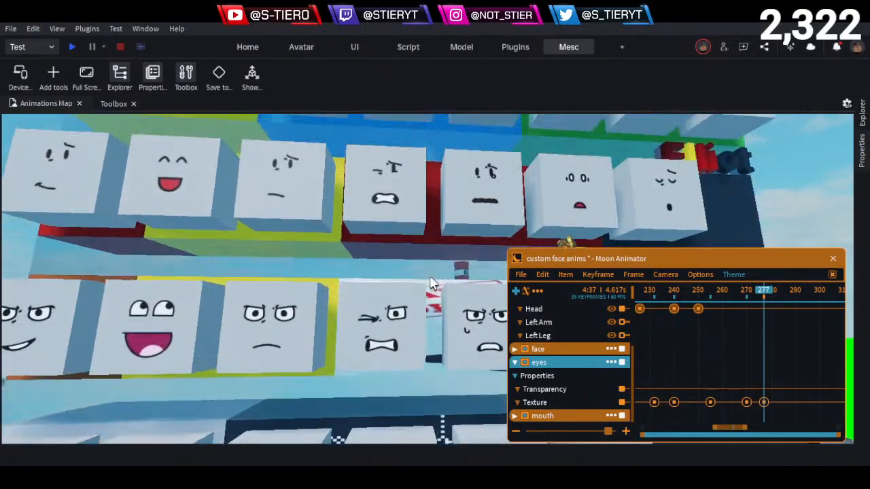
pyautogui.press('d')
pyautogui.press('w')
pyautogui.press('e')
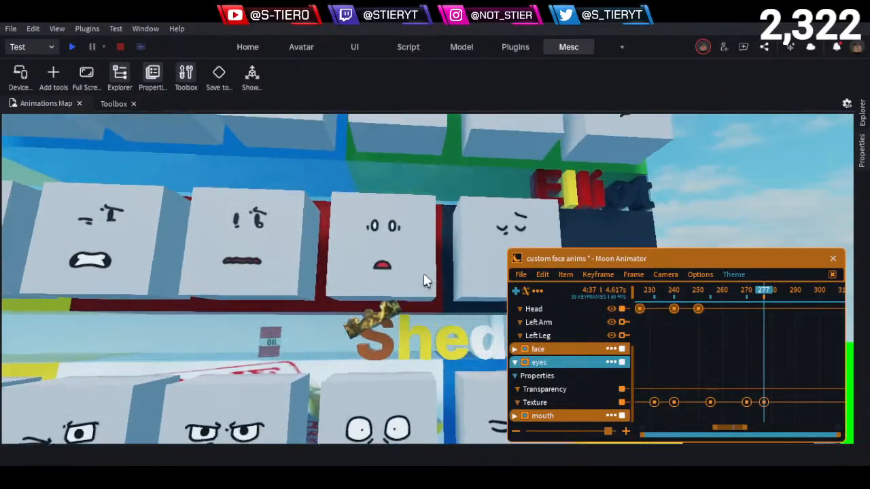
pyautogui.press('d')
pyautogui.press('a')
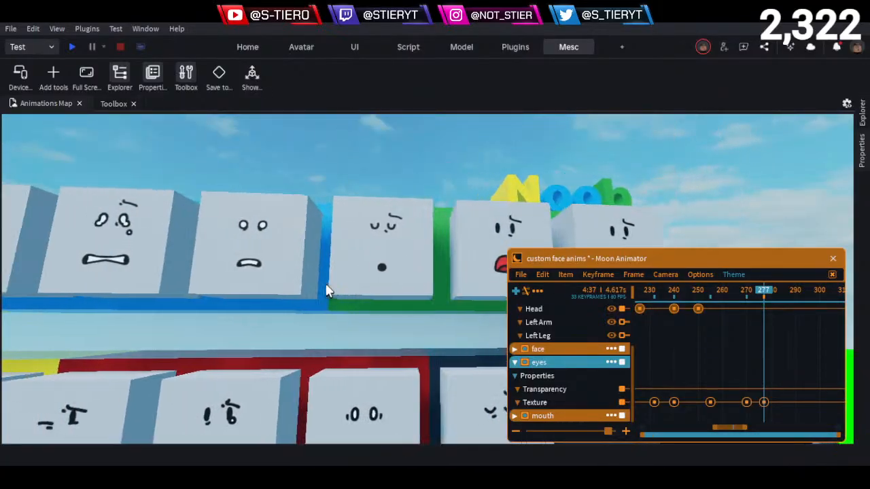
# - Compare the full expression sets on the face block shelves, working back down to the Two Time and Builderman rows
pyautogui.press('s')
pyautogui.press('q')
pyautogui.press('a')
pyautogui.press('s')
pyautogui.press('q')
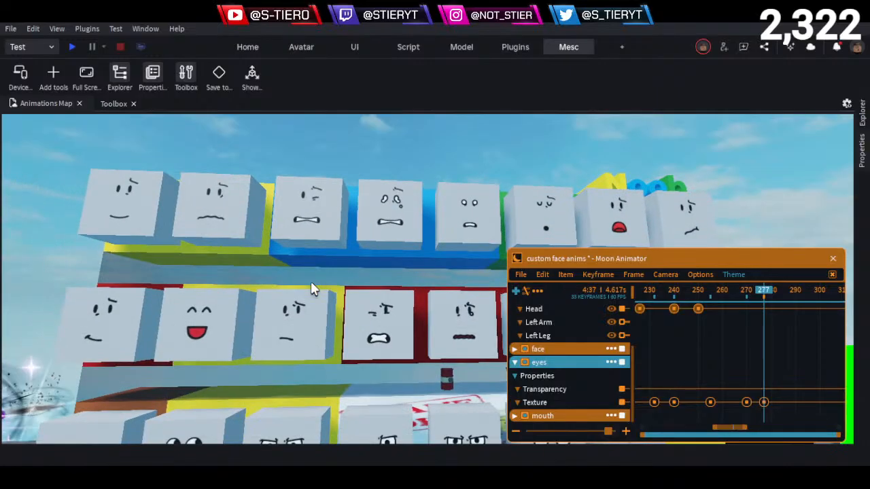
pyautogui.press('a')
pyautogui.press('s')
pyautogui.press('q')
pyautogui.press('w')
pyautogui.press('d')
pyautogui.press('q')
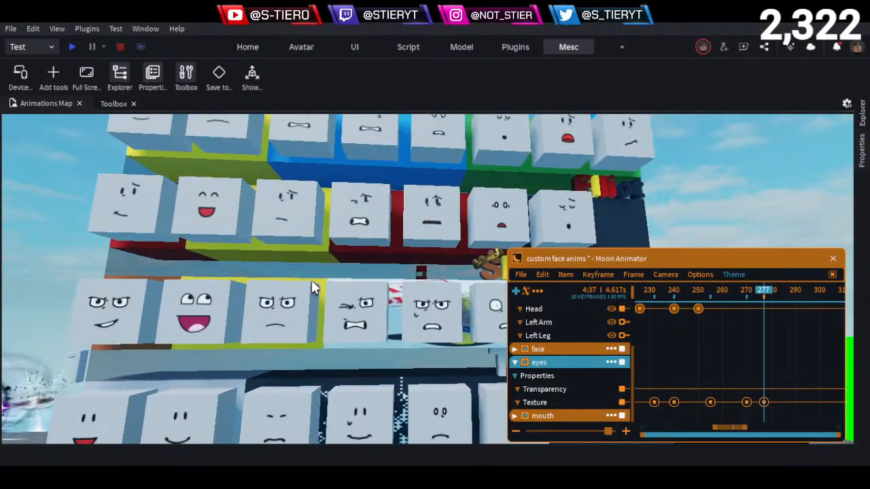
pyautogui.press('w')
pyautogui.press('q')
pyautogui.press('q')
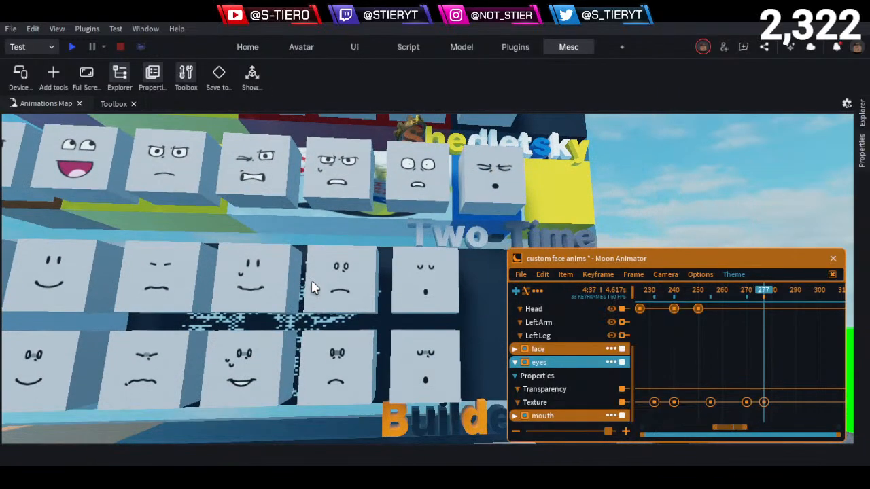
pyautogui.press('a')
pyautogui.press('a')
pyautogui.press('a')
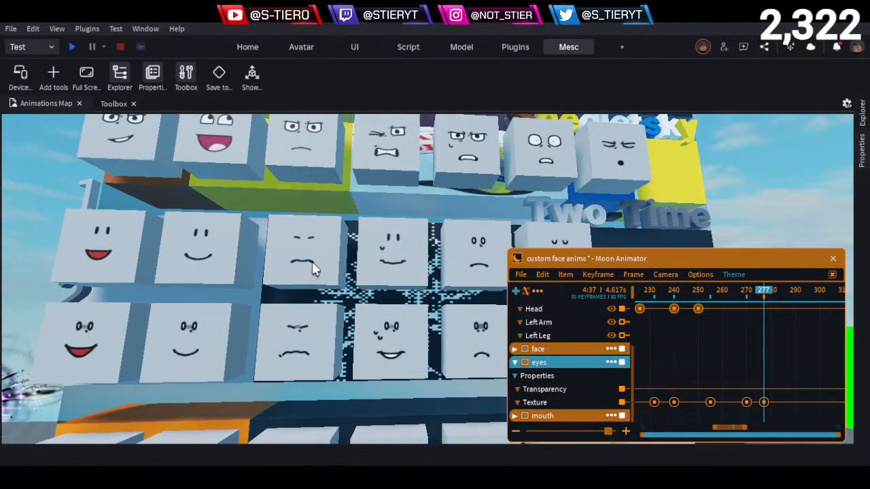
pyautogui.moveTo(312, 263); pyautogui.dragTo(312, 262, button='right')
pyautogui.press('a')
pyautogui.press('q')
pyautogui.press('q')
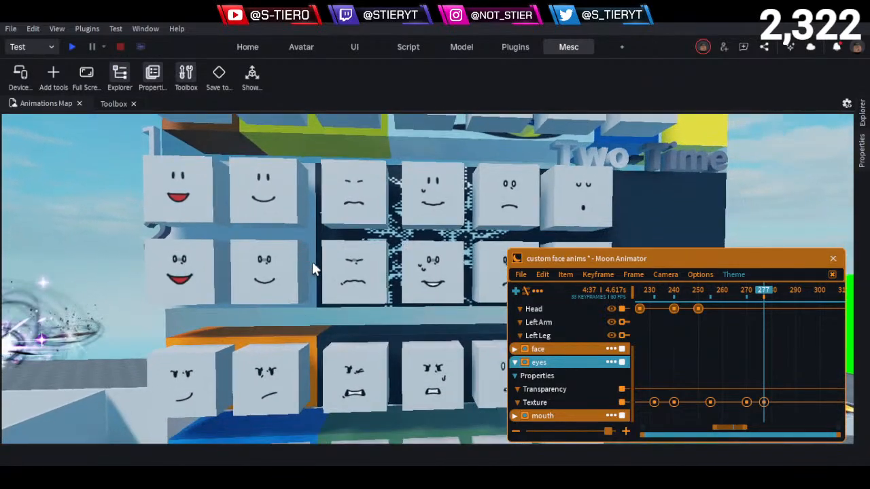
pyautogui.press('a')
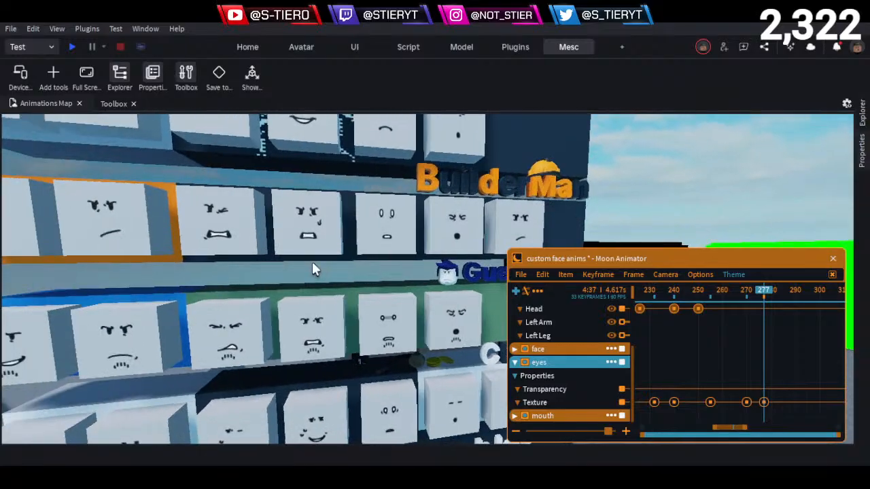
# - Return to the character and view its eyes up close around frame 269
pyautogui.press('s')
pyautogui.moveTo(312, 262); pyautogui.dragTo(312, 263, button='right')
pyautogui.press('s')
pyautogui.press('a')
pyautogui.press('w')
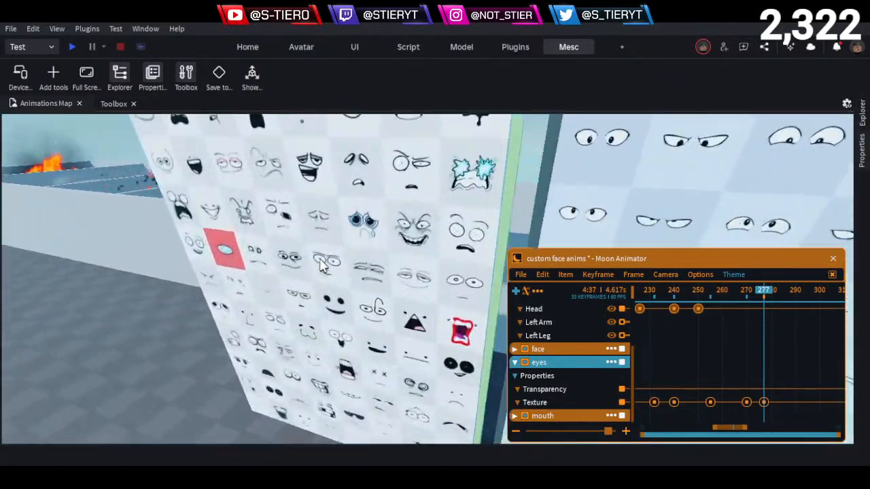
pyautogui.moveTo(373, 242); pyautogui.dragTo(373, 242, button='right')
pyautogui.scroll(5, 372, 235)
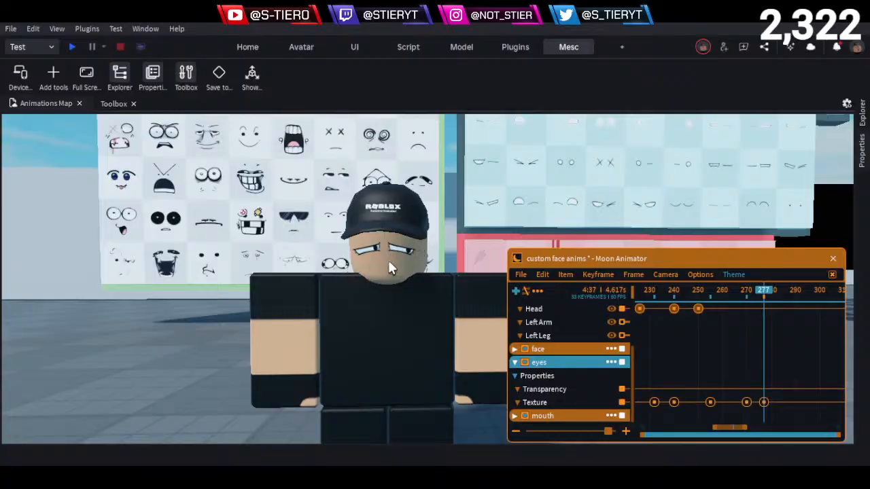
pyautogui.press('e')
pyautogui.press('w')
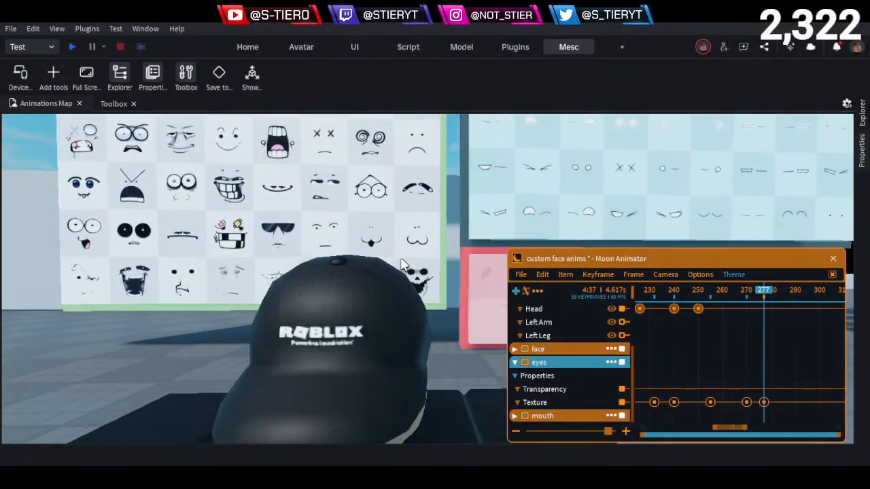
pyautogui.press('d')
pyautogui.press('s')
pyautogui.press('a')
pyautogui.press('q')
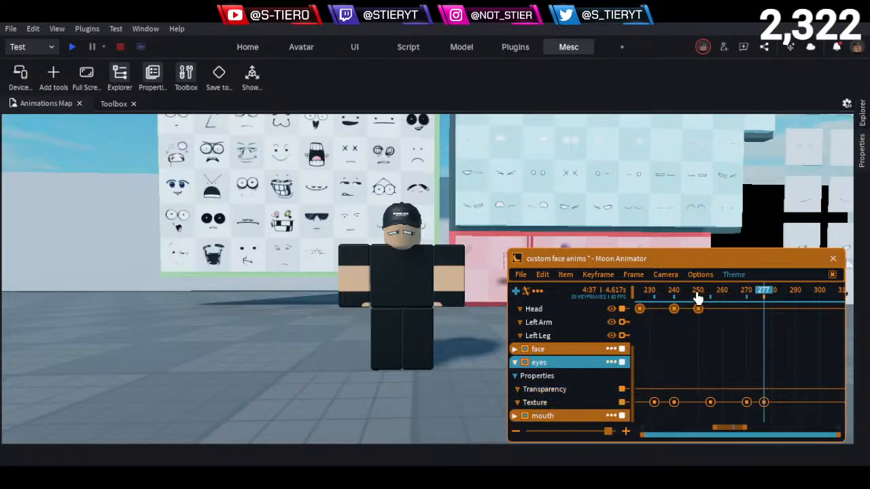
pyautogui.moveTo(698, 295); pyautogui.dragTo(744, 328)
pyautogui.scroll(5, 437, 325)
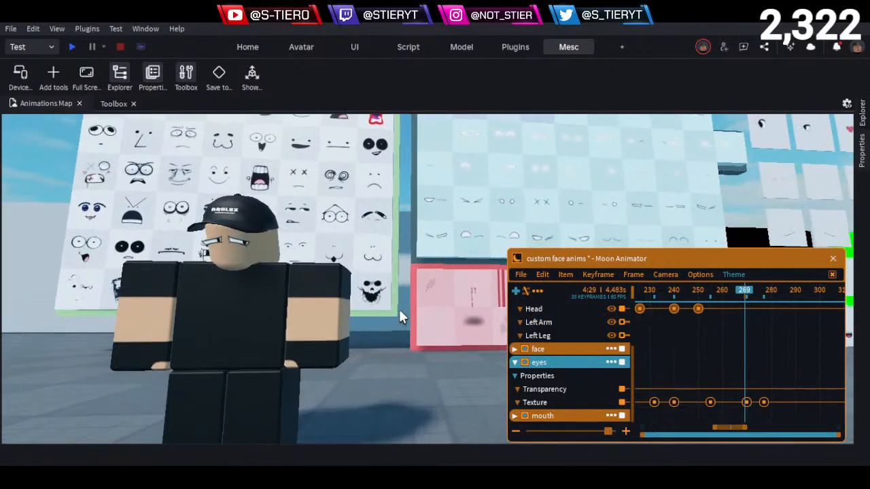
pyautogui.press('a')
pyautogui.press('w')
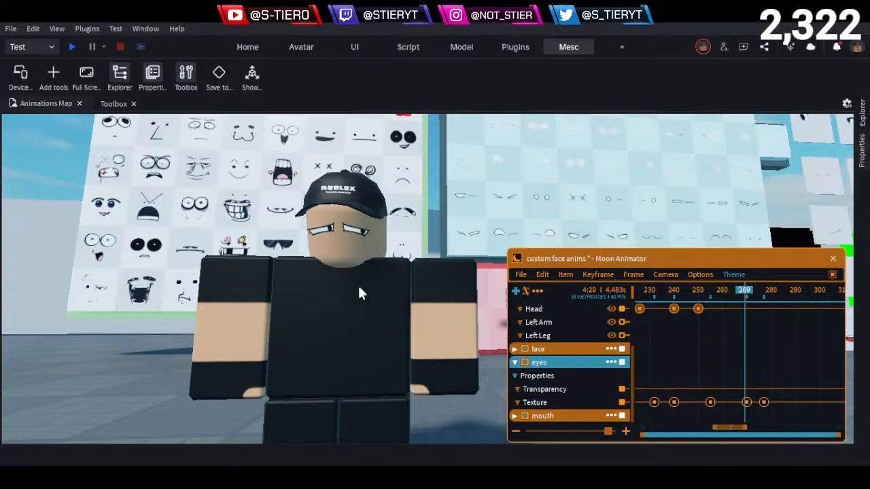
pyautogui.scroll(5, 354, 289)
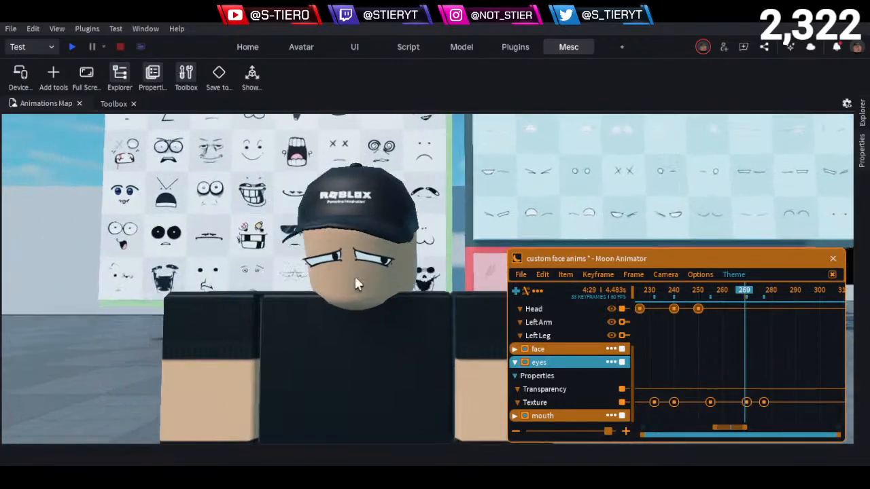
# - Copy the Texture ID of the worried half-closed eyes decal at the end of the eyes board's top row
pyautogui.moveTo(355, 278); pyautogui.dragTo(355, 278, button='right')
pyautogui.scroll(8, 410, 264)
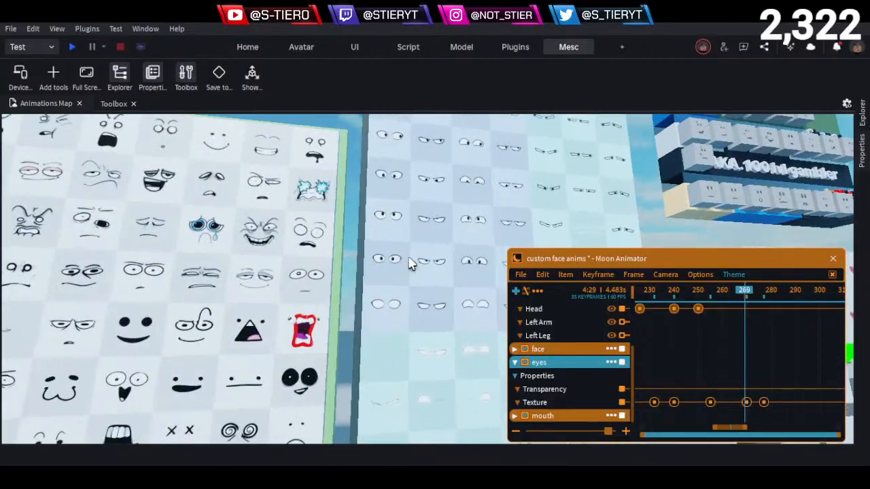
pyautogui.moveTo(413, 231); pyautogui.dragTo(416, 229, button='right')
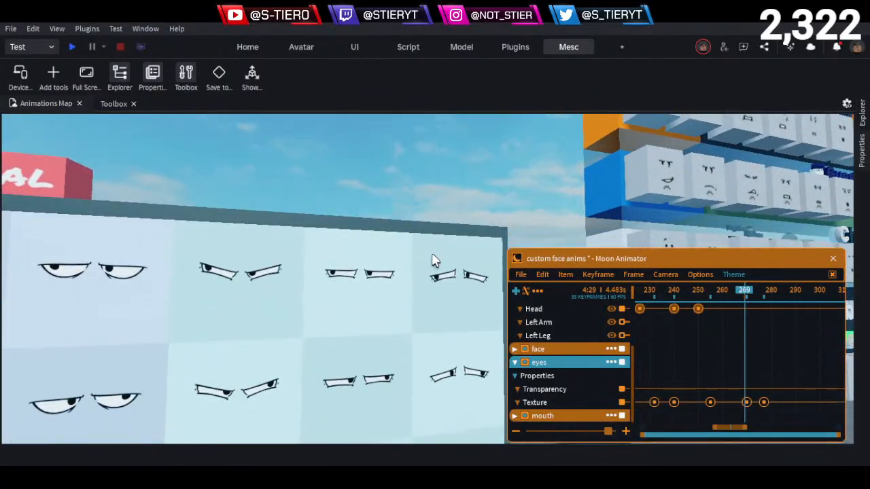
pyautogui.click(446, 266)
pyautogui.click(861, 198)
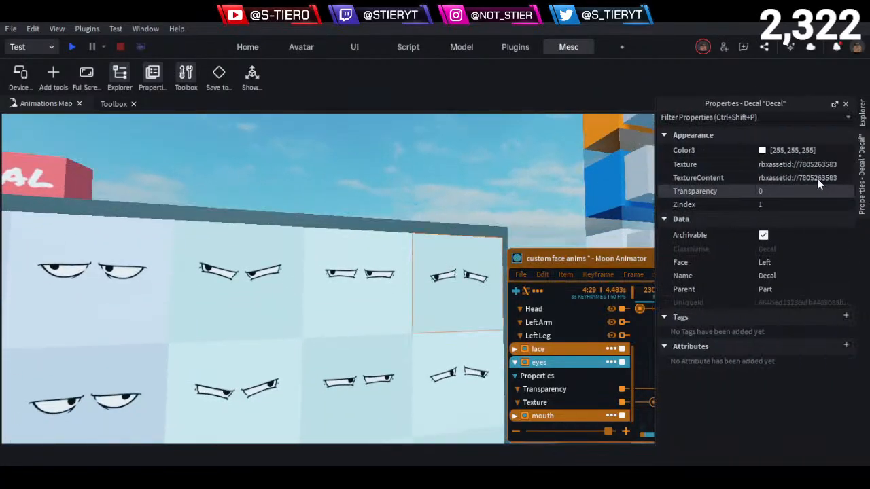
pyautogui.moveTo(586, 259); pyautogui.dragTo(375, 211)
pyautogui.click(537, 354)
pyautogui.doubleClick(536, 355)
pyautogui.click(575, 367)
pyautogui.hotkey('ctrl', 'a')
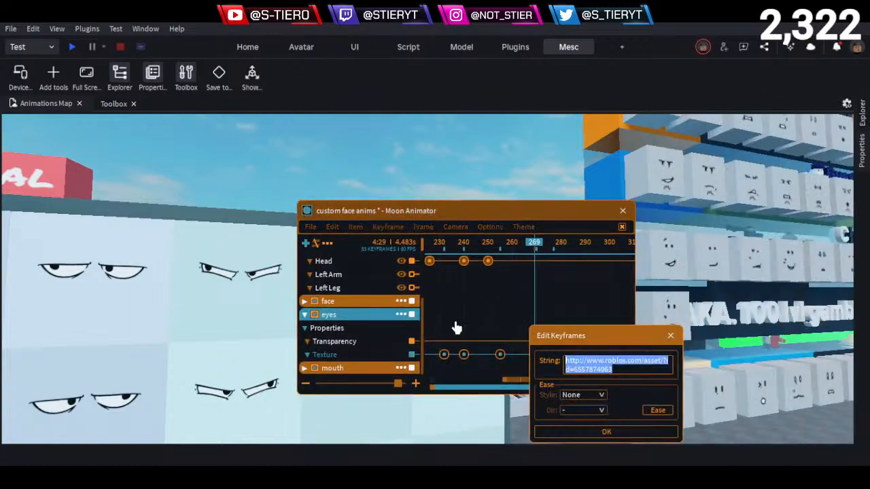
pyautogui.hotkey('ctrl', 'v')
pyautogui.click(616, 436)
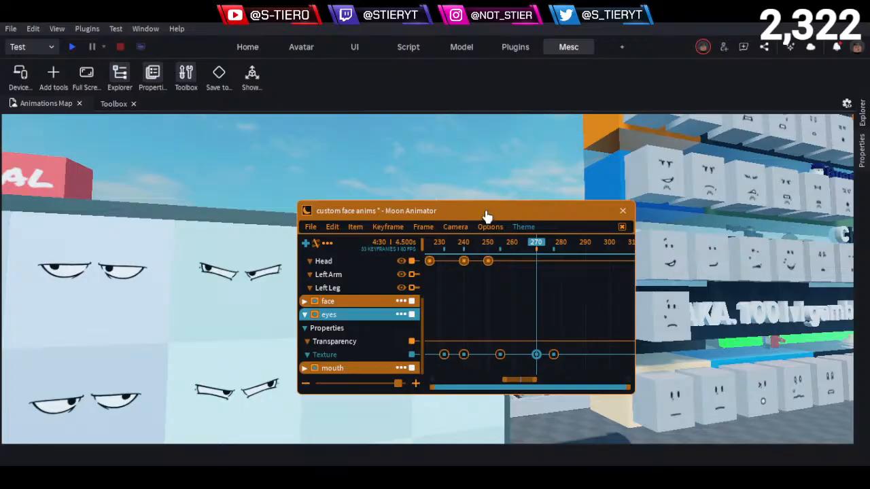
# - Copy the Texture ID of the decal with large blue teary eyes and a frown on the full-face board
pyautogui.moveTo(485, 211); pyautogui.dragTo(612, 282)
pyautogui.press('s')
pyautogui.moveTo(431, 149); pyautogui.dragTo(431, 157, button='right')
pyautogui.press('w')
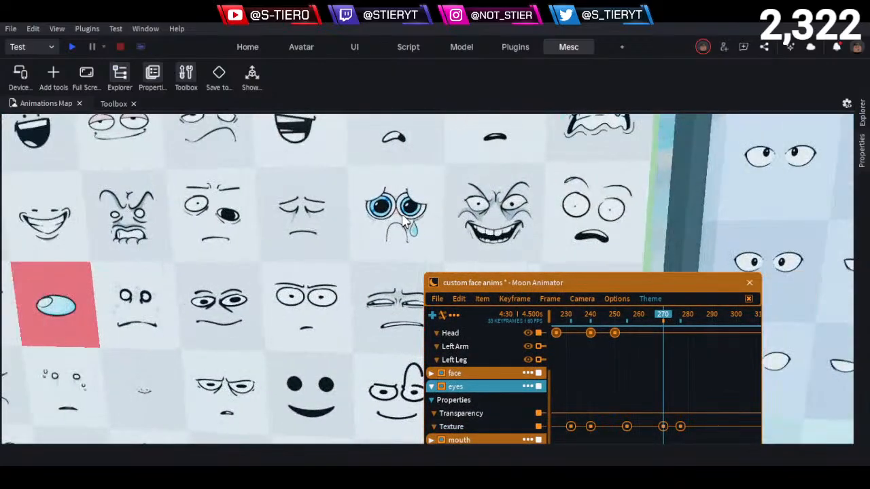
pyautogui.click(407, 216)
pyautogui.click(863, 197)
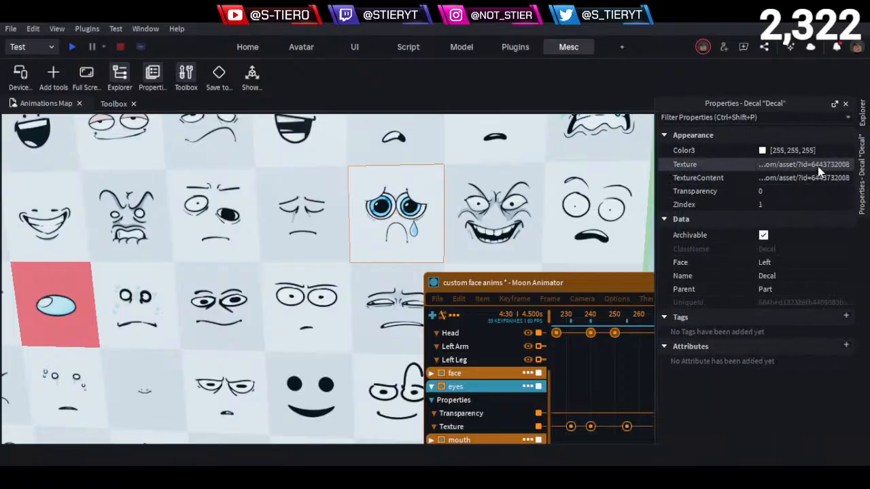
pyautogui.click(818, 167)
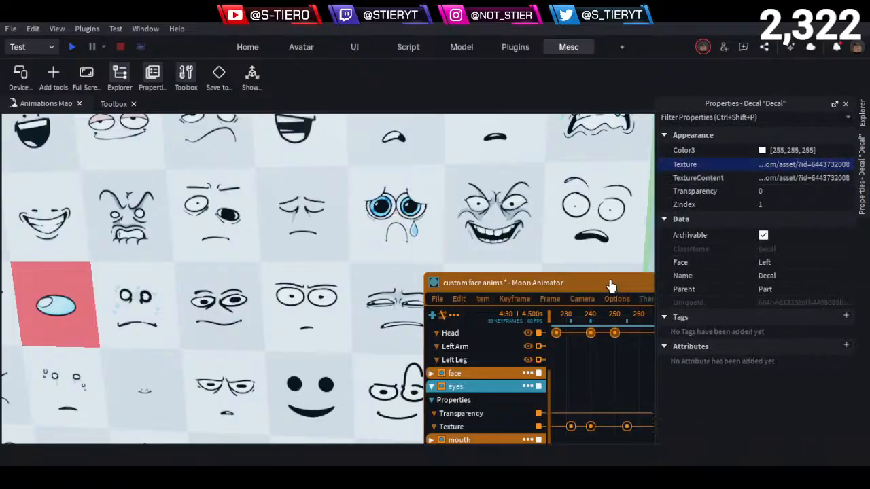
pyautogui.moveTo(614, 284); pyautogui.dragTo(466, 243)
pyautogui.doubleClick(531, 388)
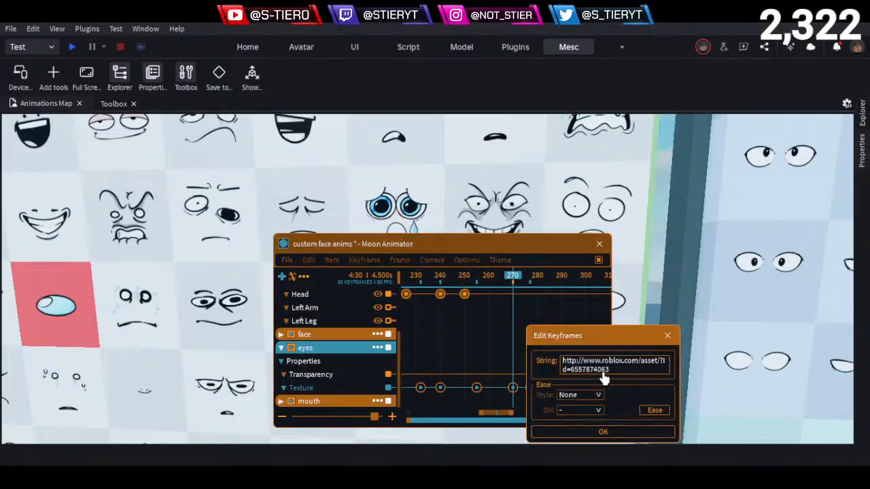
pyautogui.click(612, 375)
pyautogui.hotkey('ctrl', 'a')
pyautogui.hotkey('ctrl', 'v')
pyautogui.click(620, 431)
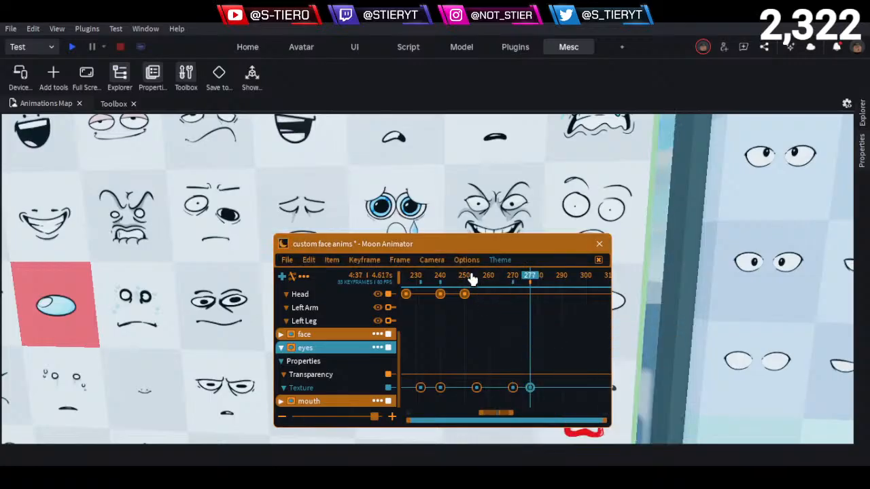
# - Hide the animator interface and examine the crying blue-eyed face on the character from close up and farther back
pyautogui.press('h')
pyautogui.moveTo(470, 272); pyautogui.dragTo(480, 289, button='right')
pyautogui.press('w')
pyautogui.press('a')
pyautogui.press('w')
pyautogui.press('e')
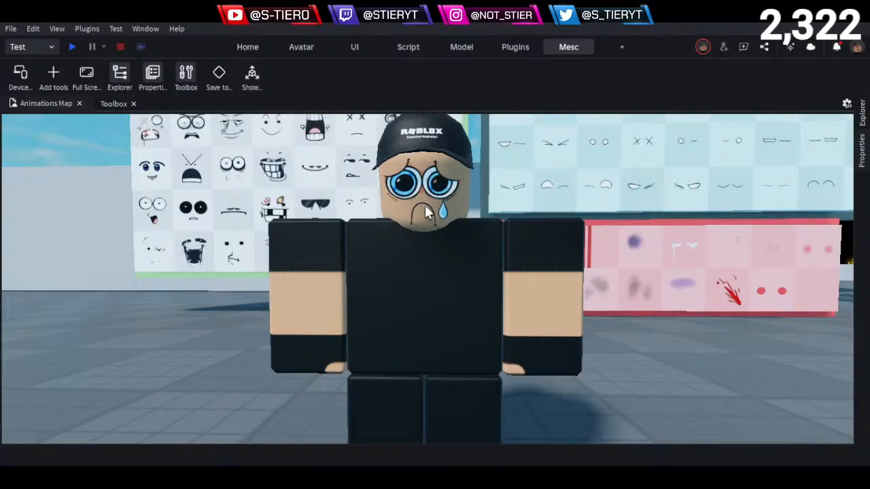
pyautogui.scroll(6, 439, 190)
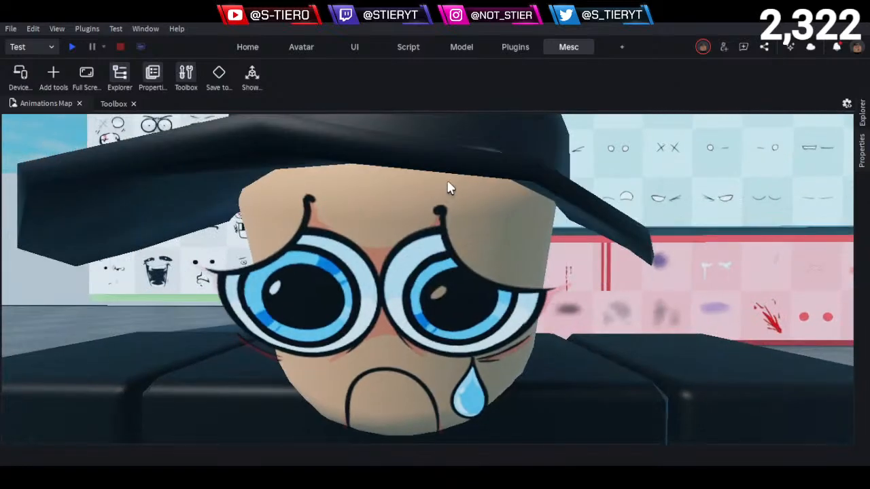
pyautogui.moveTo(447, 183); pyautogui.dragTo(447, 182, button='right')
pyautogui.scroll(-6, 447, 187)
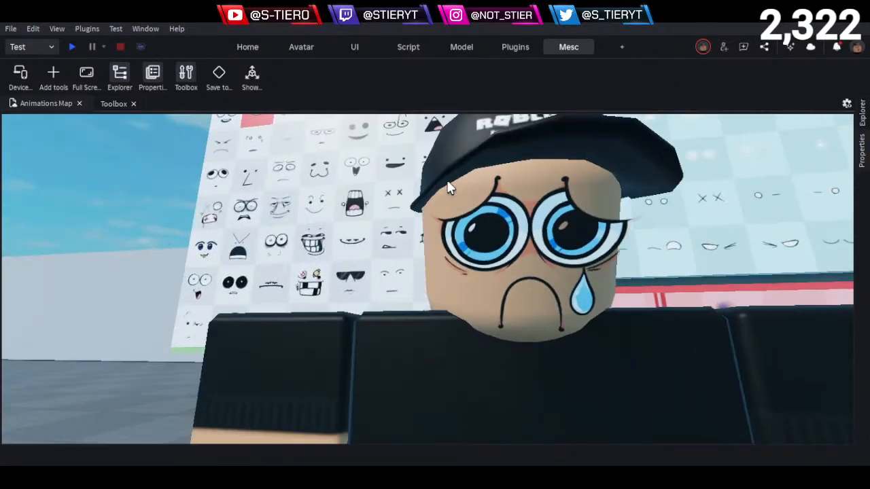
pyautogui.scroll(5, 447, 188)
pyautogui.scroll(2, 435, 194)
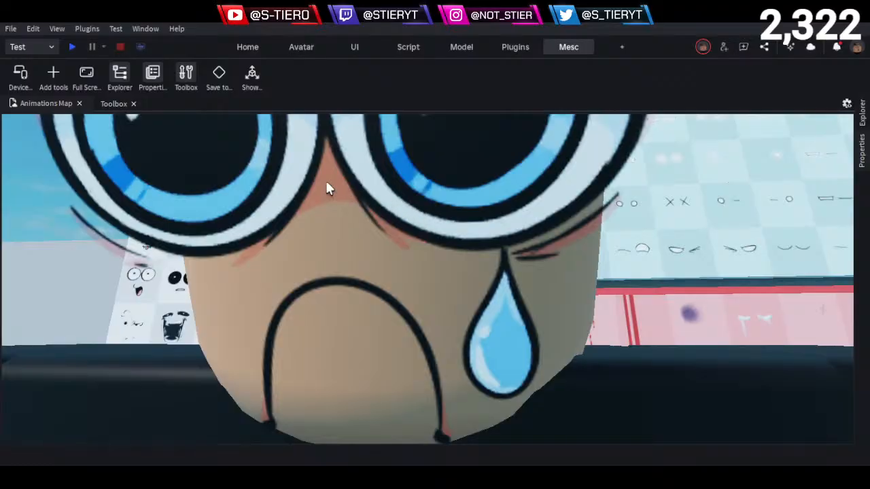
pyautogui.scroll(3, 326, 188)
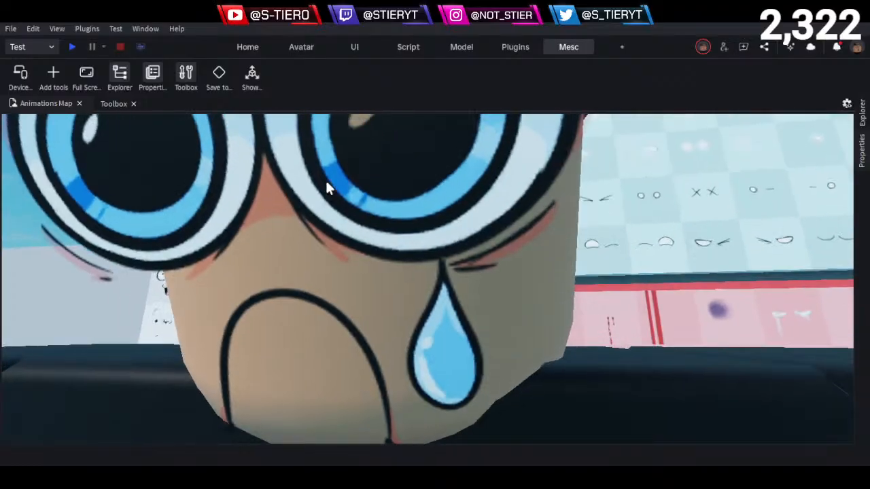
pyautogui.moveTo(326, 181); pyautogui.dragTo(326, 182, button='right')
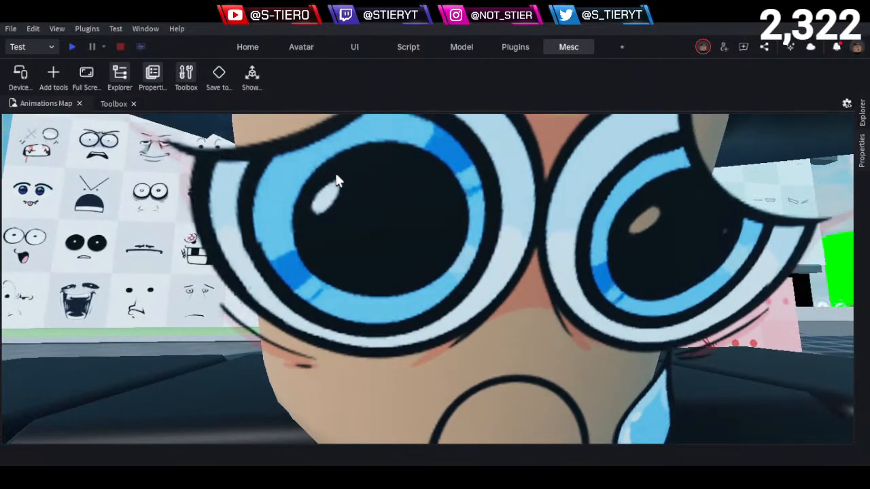
pyautogui.scroll(-5, 336, 177)
pyautogui.scroll(-3, 352, 162)
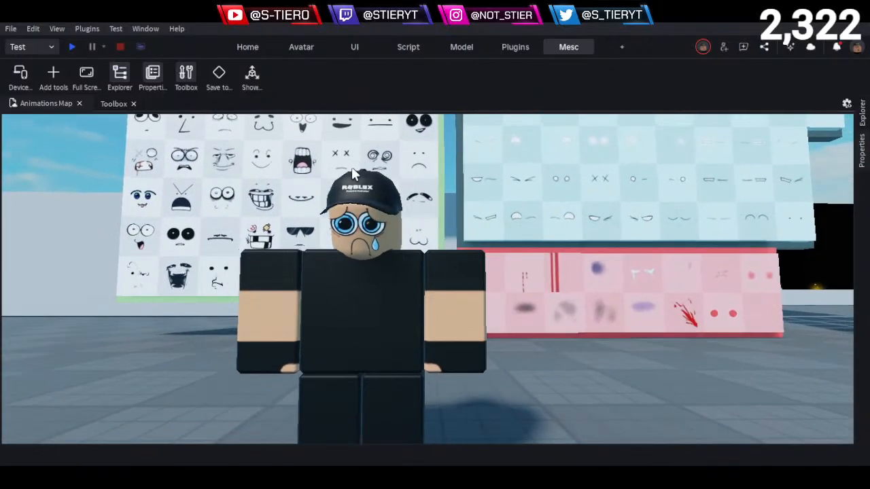
pyautogui.scroll(4, 351, 167)
pyautogui.scroll(-3, 351, 173)
pyautogui.scroll(4, 351, 173)
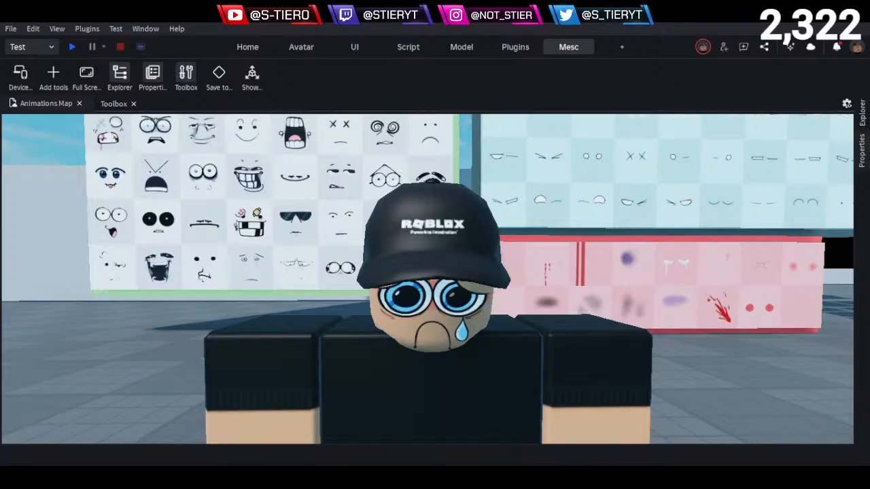
# - Save the custom face anims file and hide the animator interface
pyautogui.hotkey('ctrl', 'h')
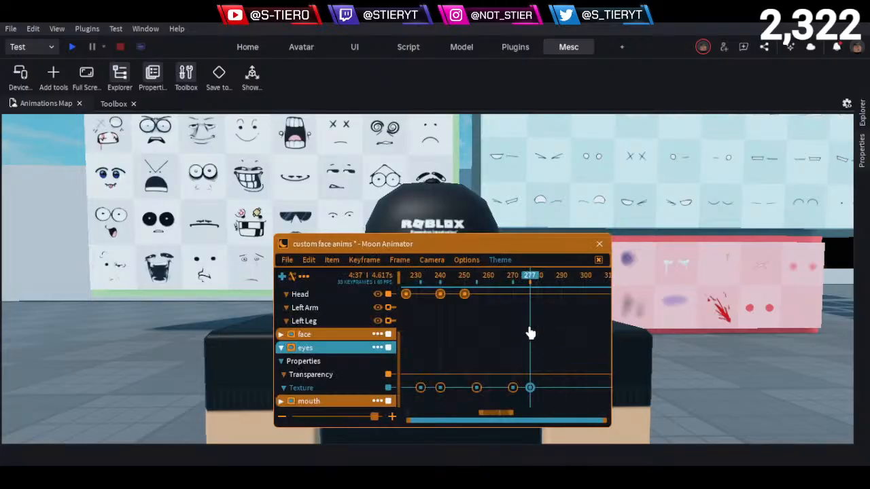
pyautogui.click(287, 260)
pyautogui.click(296, 278)
pyautogui.hotkey('ctrl', 'h')
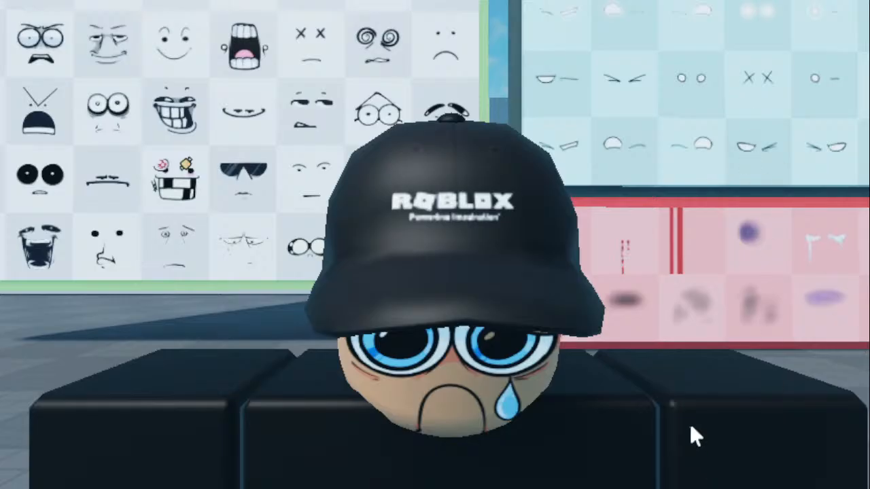
# - Scrub through the eye changes and delay the eyes Texture keyframe at frame 255 to about frame 258
pyautogui.press('space')
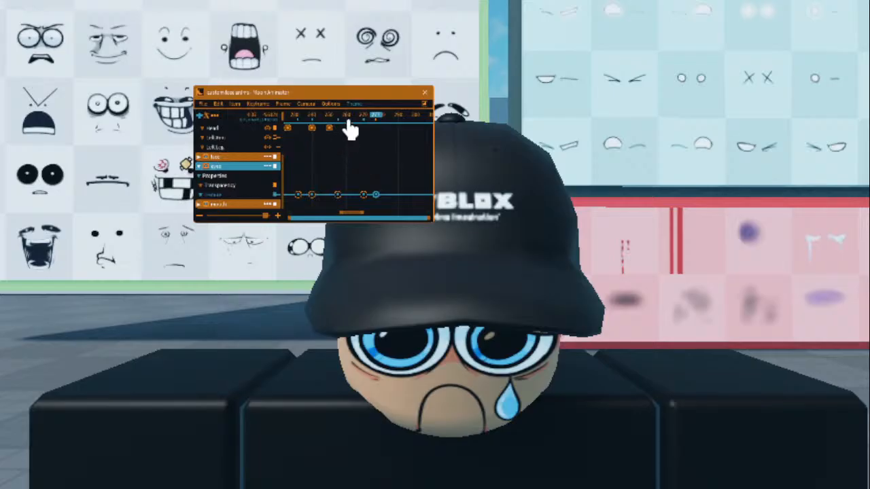
pyautogui.moveTo(349, 119); pyautogui.dragTo(385, 141)
pyautogui.moveTo(421, 178); pyautogui.dragTo(371, 205)
pyautogui.moveTo(345, 125); pyautogui.dragTo(337, 141)
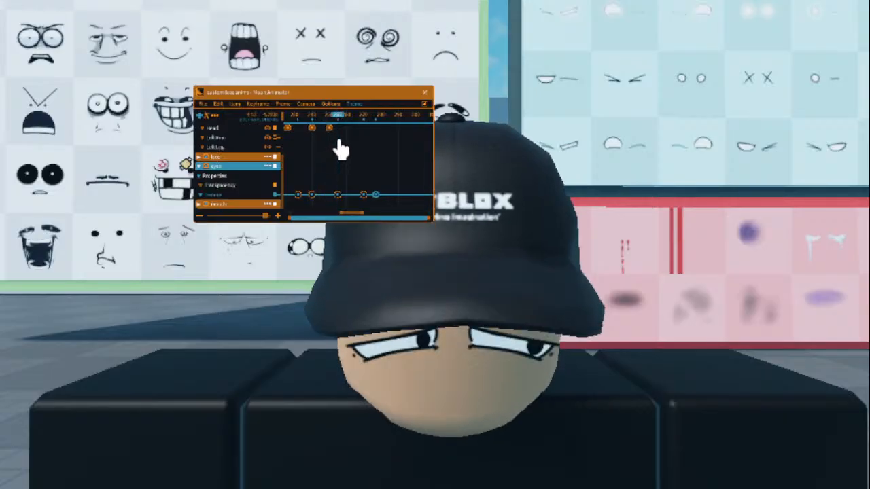
pyautogui.moveTo(352, 173); pyautogui.dragTo(331, 208)
pyautogui.hotkey('shift', 'Right')
pyautogui.hotkey('shift', 'Right')
pyautogui.hotkey('shift', 'Right')
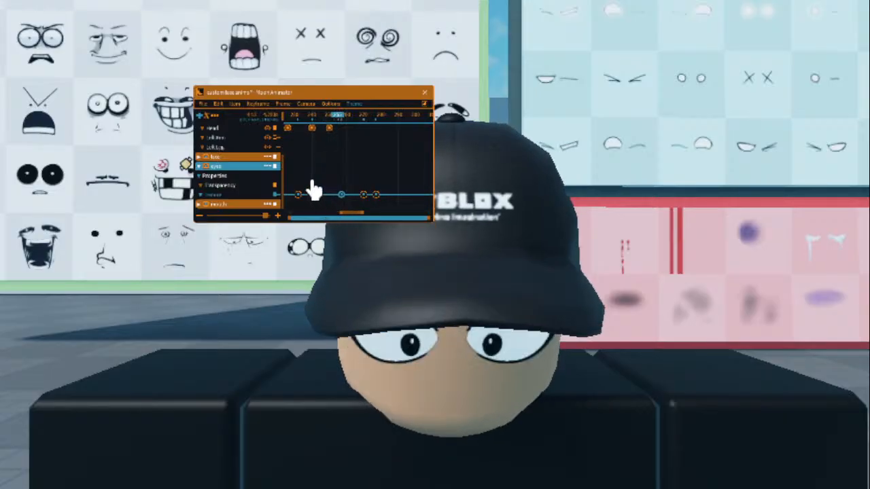
# - Shift the eyes Texture keyframes at frames 270 and 277 together to about frames 278 and 285
pyautogui.moveTo(395, 177); pyautogui.dragTo(358, 205)
pyautogui.hotkey('shift', 'Left')
pyautogui.hotkey('shift', 'Left')
pyautogui.hotkey('shift', 'Left')
pyautogui.hotkey('shift', 'Left')
pyautogui.hotkey('shift', 'Right')
pyautogui.hotkey('shift', 'Right')
pyautogui.hotkey('shift', 'Right')
pyautogui.hotkey('shift', 'Right')
pyautogui.hotkey('shift', 'Right')
pyautogui.hotkey('shift', 'Right')
pyautogui.hotkey('shift', 'Right')
pyautogui.hotkey('shift', 'Right')
pyautogui.hotkey('shift', 'Right')
pyautogui.hotkey('shift', 'Right')
pyautogui.hotkey('shift', 'Right')
pyautogui.hotkey('shift', 'Right')
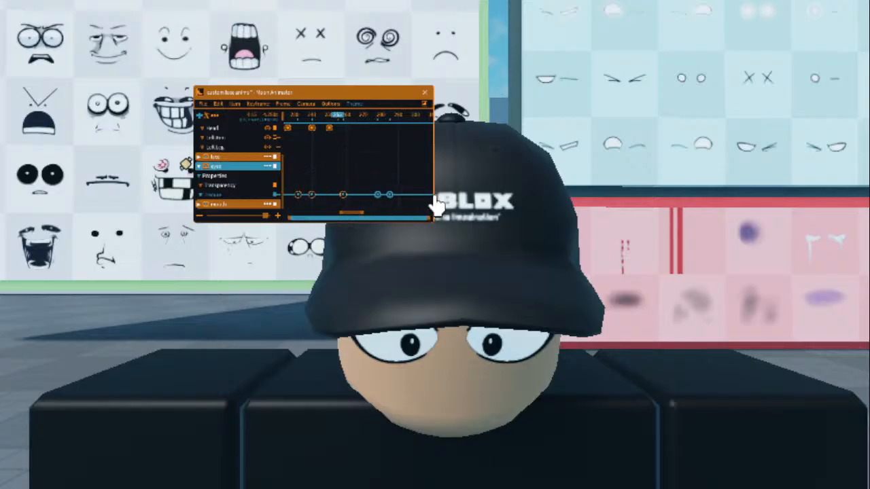
# - Move only the last eyes Texture keyframe, holding the crying face, to about frame 304
pyautogui.moveTo(394, 185); pyautogui.dragTo(381, 212)
pyautogui.hotkey('shift', 'Right')
pyautogui.hotkey('shift', 'Right')
pyautogui.hotkey('shift', 'Right')
pyautogui.hotkey('shift', 'Right')
pyautogui.hotkey('shift', 'Right')
pyautogui.hotkey('shift', 'Right')
pyautogui.hotkey('shift', 'Right')
pyautogui.hotkey('shift', 'Right')
pyautogui.hotkey('shift', 'Right')
pyautogui.hotkey('shift', 'Right')
pyautogui.hotkey('shift', 'Right')
pyautogui.hotkey('shift', 'Right')
pyautogui.hotkey('shift', 'Right')
pyautogui.hotkey('shift', 'Right')
pyautogui.hotkey('shift', 'Right')
pyautogui.hotkey('shift', 'Right')
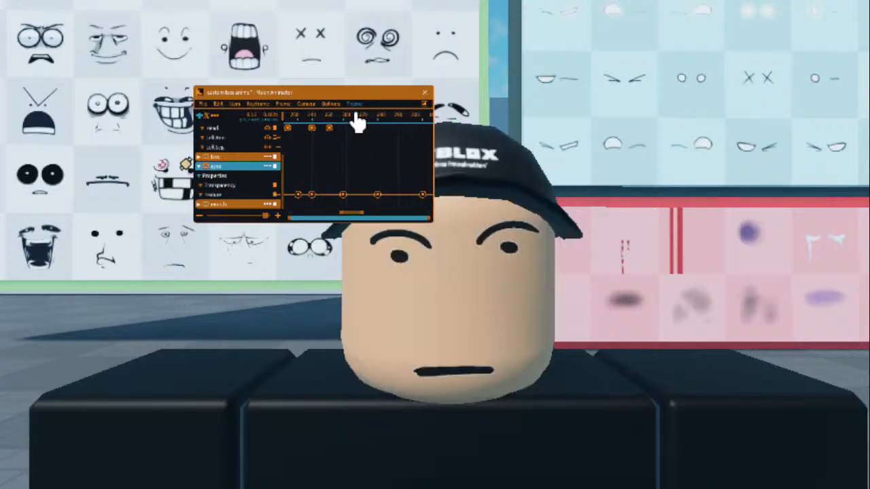
# - Play back the retimed eye changes from around frame 250 to check their timing
pyautogui.click(366, 118)
pyautogui.moveTo(366, 117); pyautogui.dragTo(327, 139)
pyautogui.press('space')
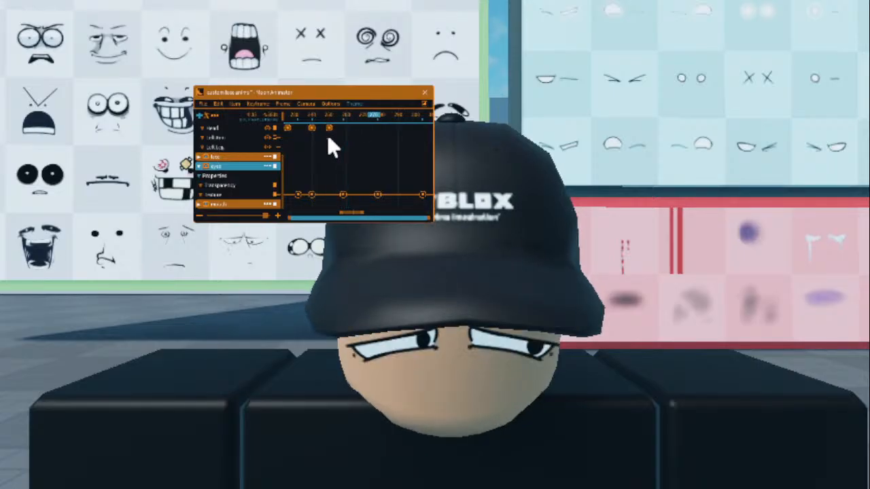
pyautogui.press('space')
# - Delay the last two eyes Texture keyframes to about frames 297 and 354
pyautogui.moveTo(354, 217); pyautogui.dragTo(358, 217)
pyautogui.moveTo(388, 181); pyautogui.dragTo(367, 216)
pyautogui.press('Right')
pyautogui.press('Right')
pyautogui.press('Right')
pyautogui.press('Right')
pyautogui.press('Right')
pyautogui.press('Right')
pyautogui.press('Right')
pyautogui.press('Right')
pyautogui.press('Right')
pyautogui.press('Right')
pyautogui.press('Right')
pyautogui.press('Right')
pyautogui.press('Right')
pyautogui.press('Right')
pyautogui.press('Right')
pyautogui.press('Right')
pyautogui.press('Right')
pyautogui.press('Right')
pyautogui.press('Right')
pyautogui.press('Right')
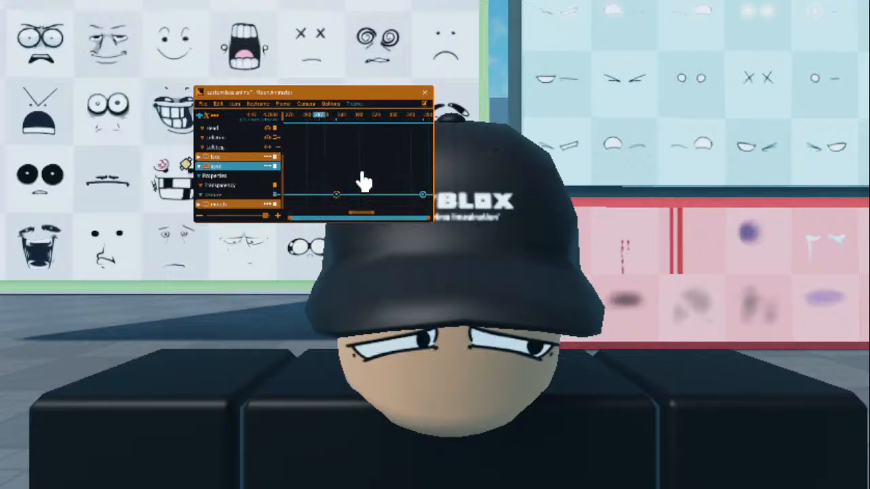
pyautogui.moveTo(369, 213); pyautogui.dragTo(353, 209)
pyautogui.moveTo(360, 129); pyautogui.dragTo(339, 127)
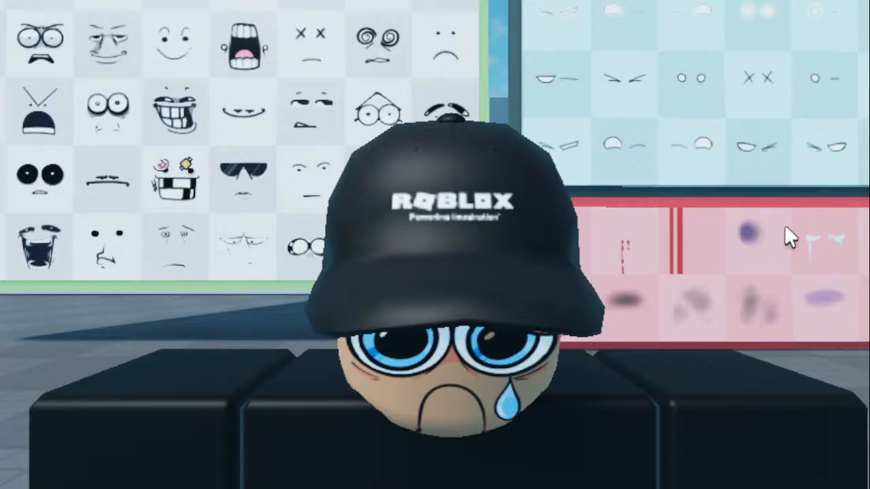
pyautogui.press('d')
pyautogui.press('a')
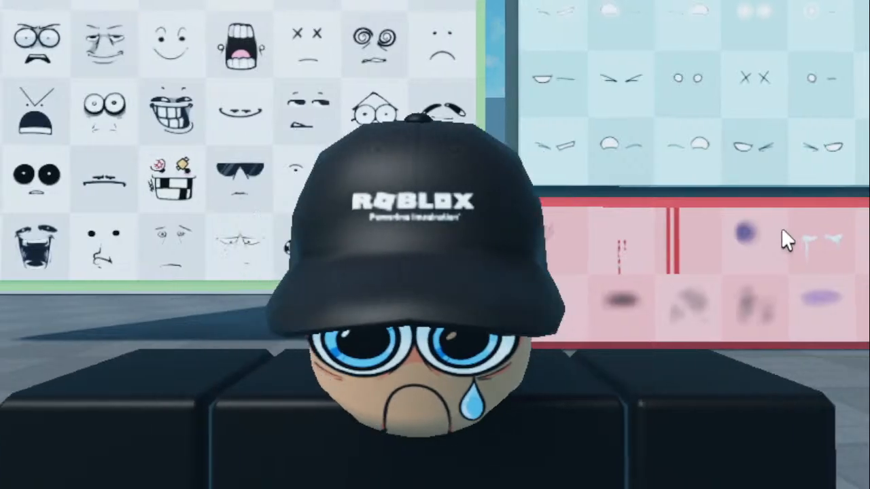
pyautogui.press('a')
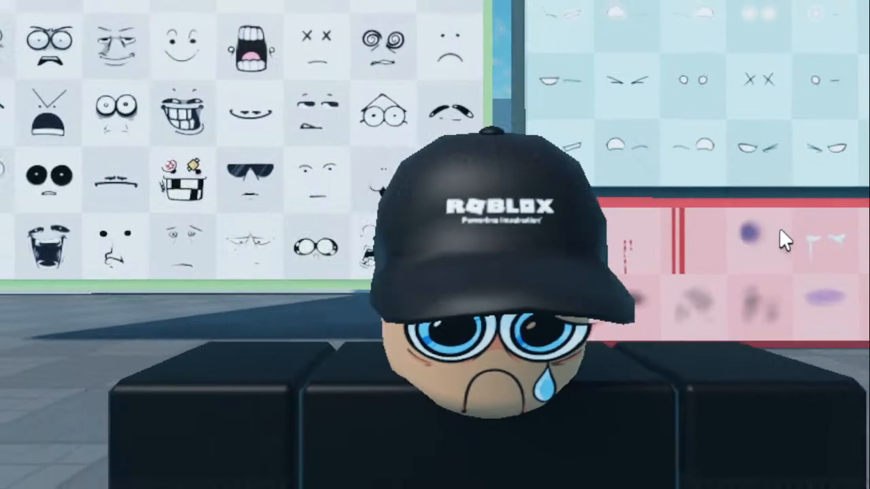
pyautogui.press('d')
pyautogui.press('a')
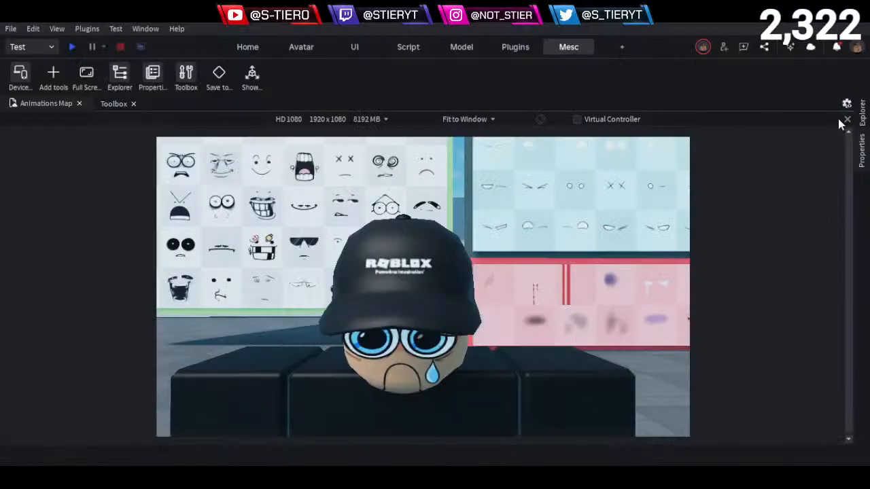
# - Close the HD 1080 device emulation view and frame most of the character in the normal viewport
pyautogui.press('8')
pyautogui.click(844, 120)
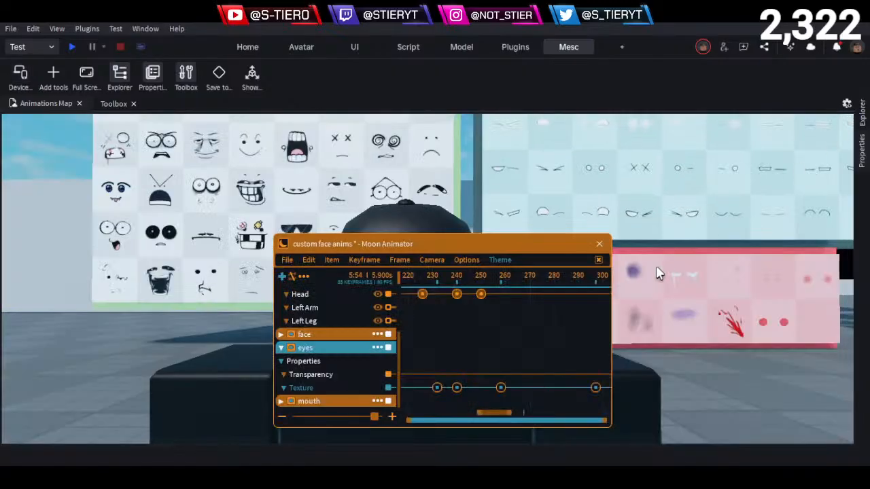
pyautogui.press('8')
pyautogui.scroll(-1, 556, 245)
pyautogui.scroll(-3, 556, 251)
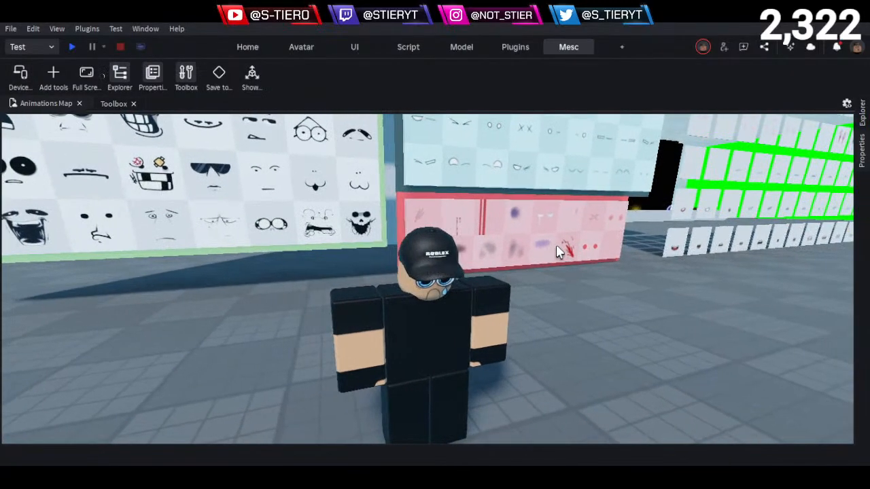
# - Show the animator interface and save the retimed custom face anims file
pyautogui.press('8')
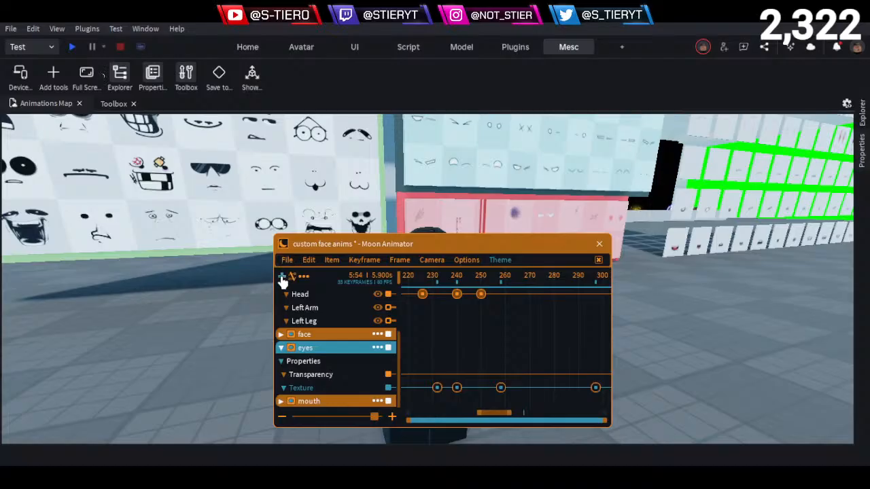
pyautogui.click(288, 261)
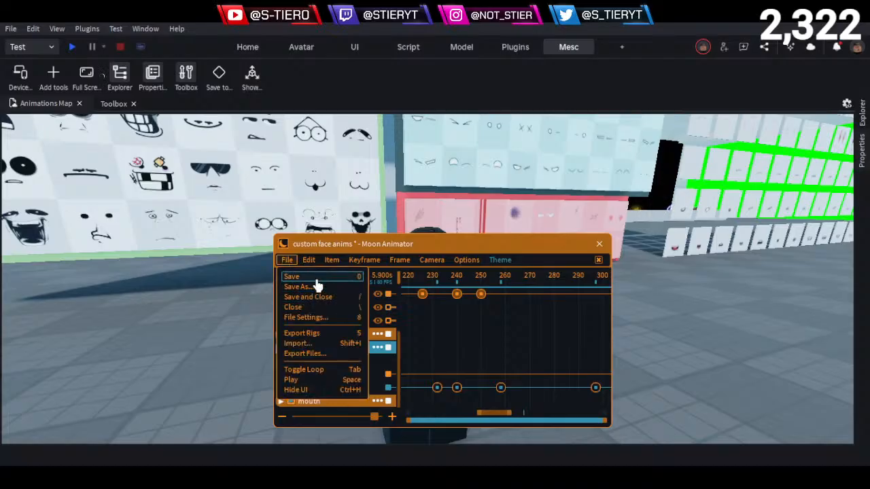
pyautogui.click(316, 280)
# - Collapse the face live track, keep only the eyes track expanded, and show its keyframes across the full timeline
pyautogui.scroll(5, 286, 299)
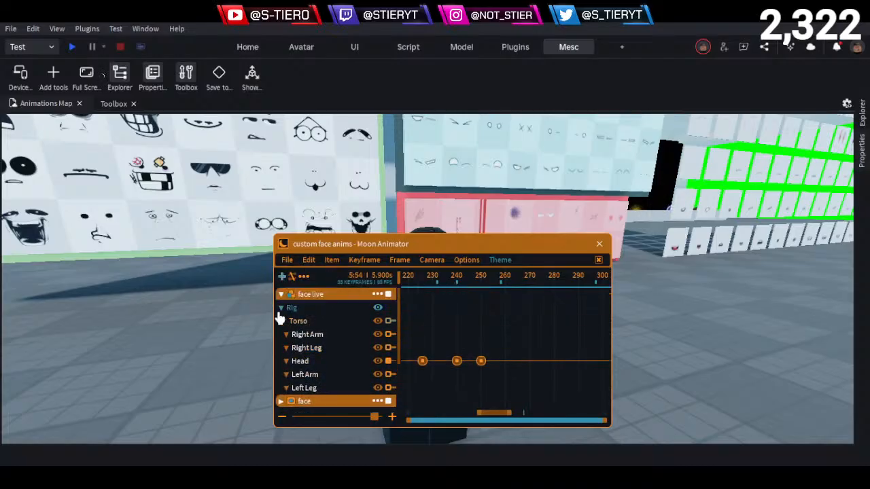
pyautogui.click(281, 309)
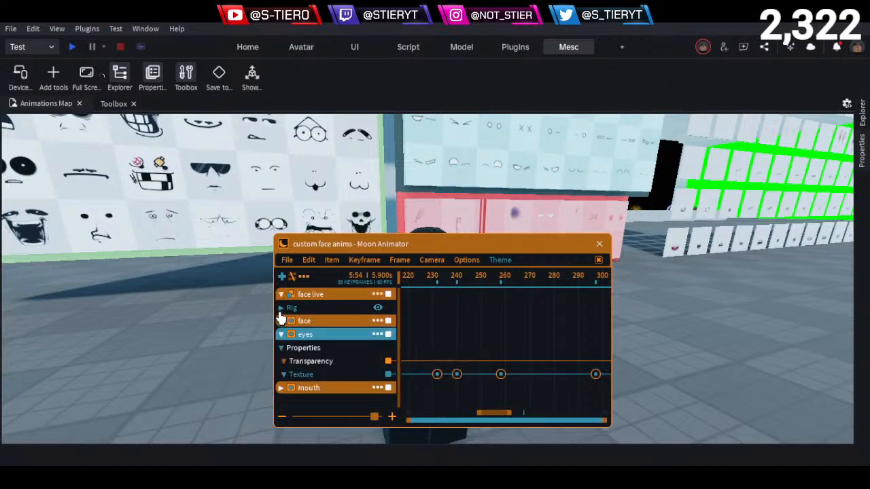
pyautogui.click(279, 309)
pyautogui.click(279, 295)
pyautogui.click(280, 322)
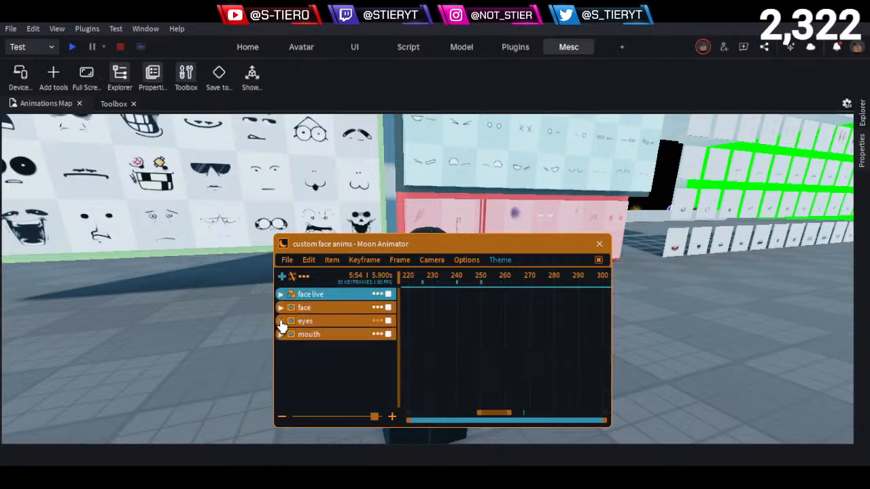
pyautogui.click(279, 335)
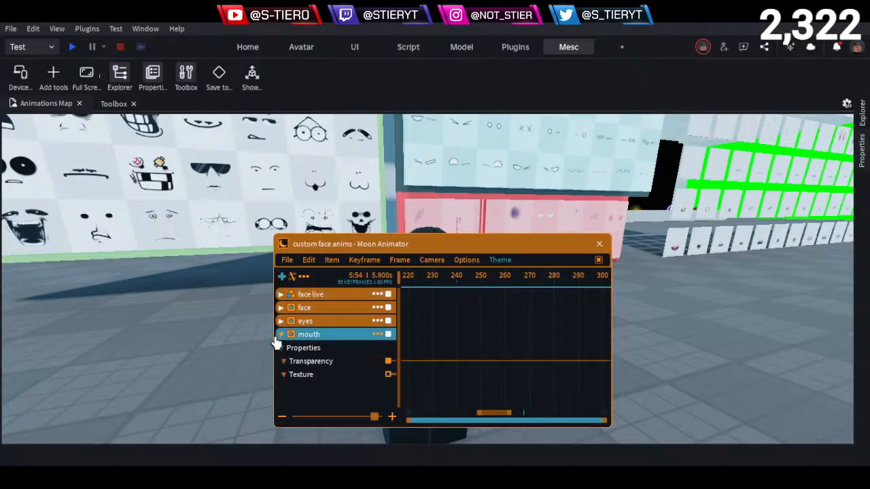
pyautogui.click(278, 333)
pyautogui.click(280, 322)
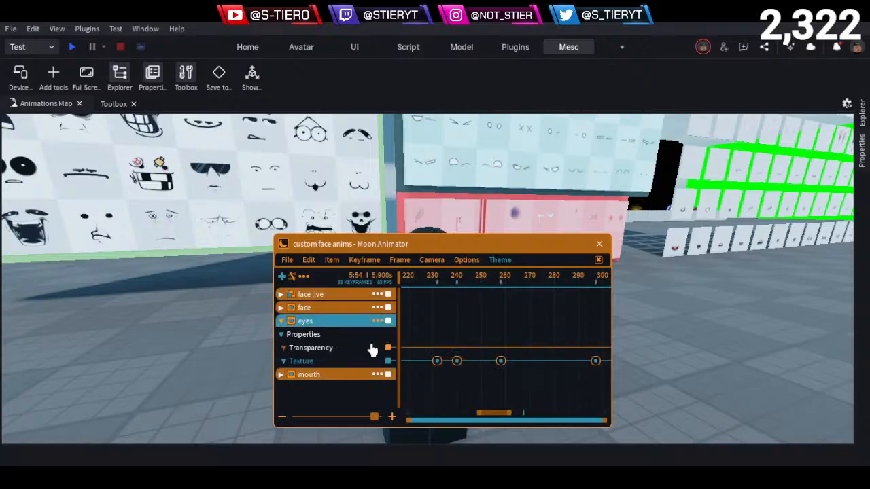
pyautogui.scroll(-3, 532, 360)
pyautogui.scroll(-8, 533, 355)
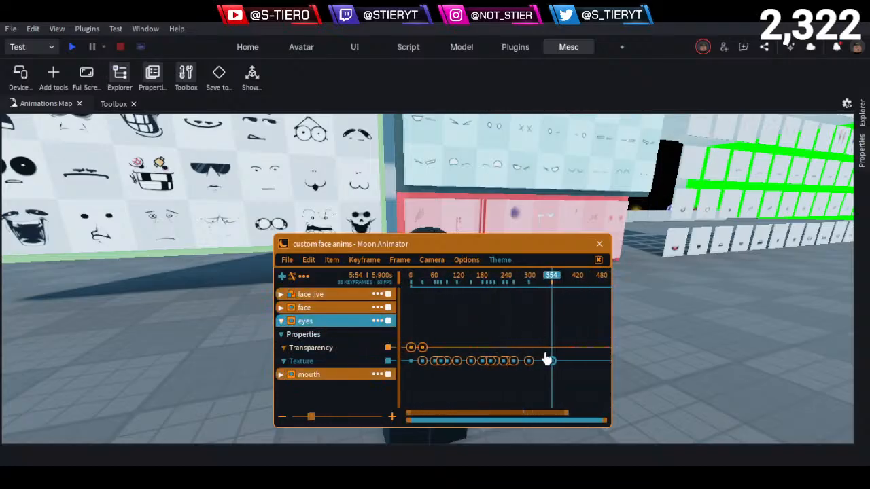
# - Delete all Transparency and Texture keyframes from the eyes and face tracks, and collapse both tracks
pyautogui.moveTo(567, 333); pyautogui.dragTo(324, 417)
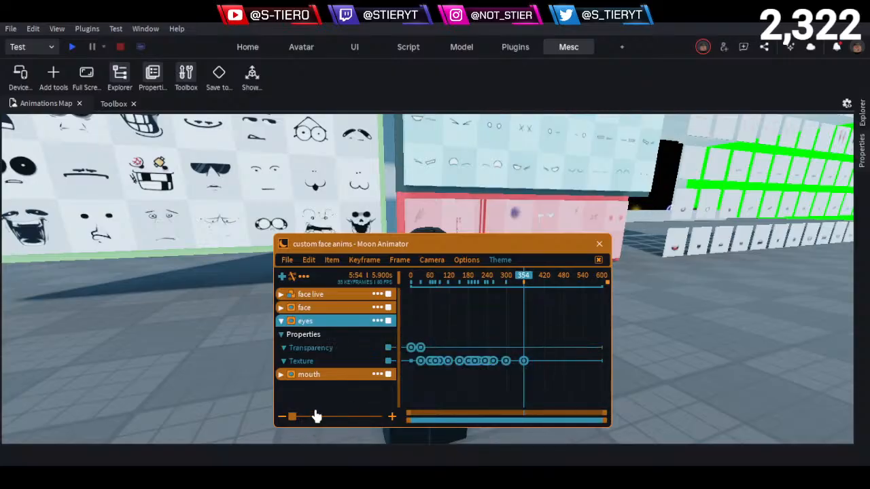
pyautogui.press('Delete')
pyautogui.click(280, 321)
pyautogui.click(280, 307)
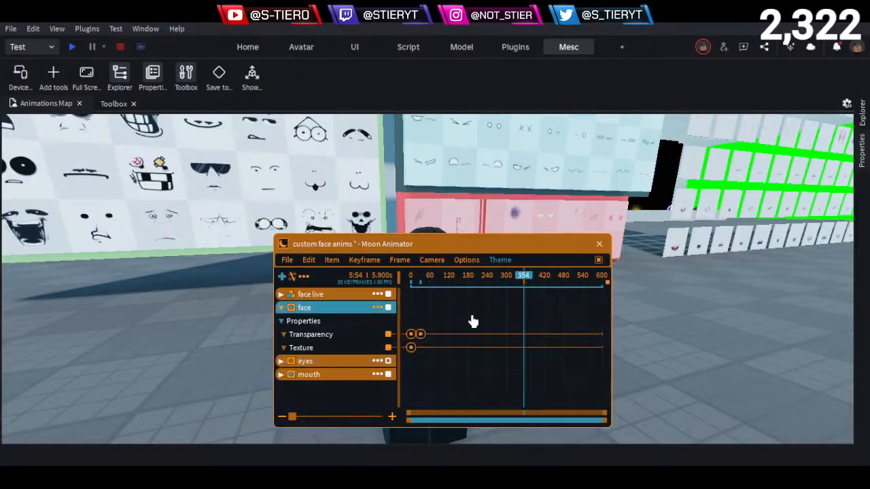
pyautogui.click(282, 306)
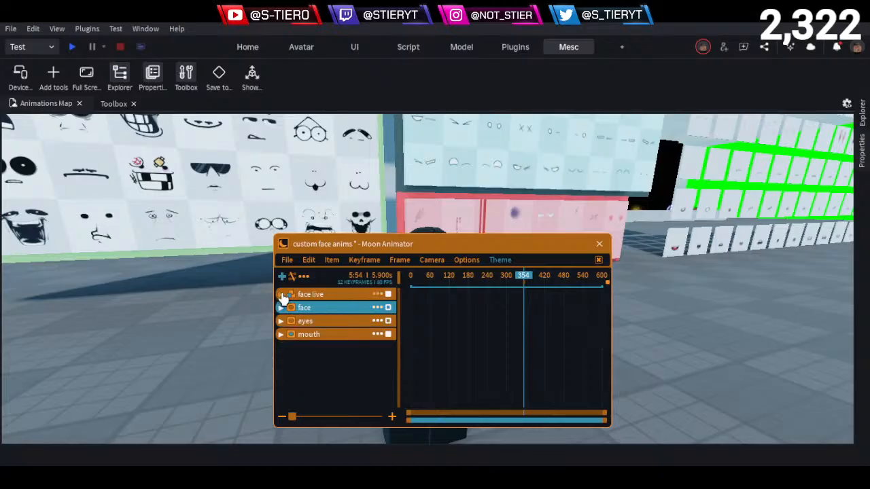
# - Clear the face live rig's keyframes, collapse its track and return the playhead to frame 0
pyautogui.click(282, 294)
pyautogui.scroll(-1, 284, 399)
pyautogui.scroll(1, 284, 394)
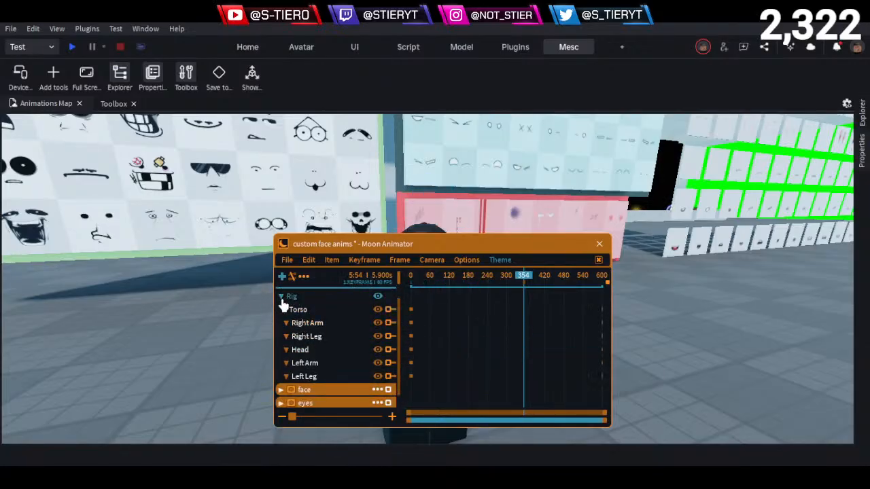
pyautogui.click(280, 307)
pyautogui.click(280, 294)
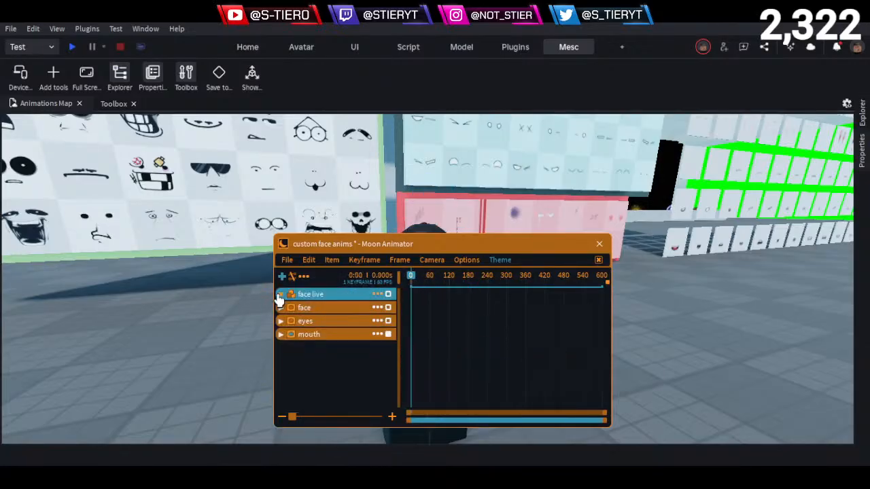
# - Save the cleared custom face anims file and move the animator window clear of the character's face
pyautogui.moveTo(330, 245); pyautogui.dragTo(526, 337)
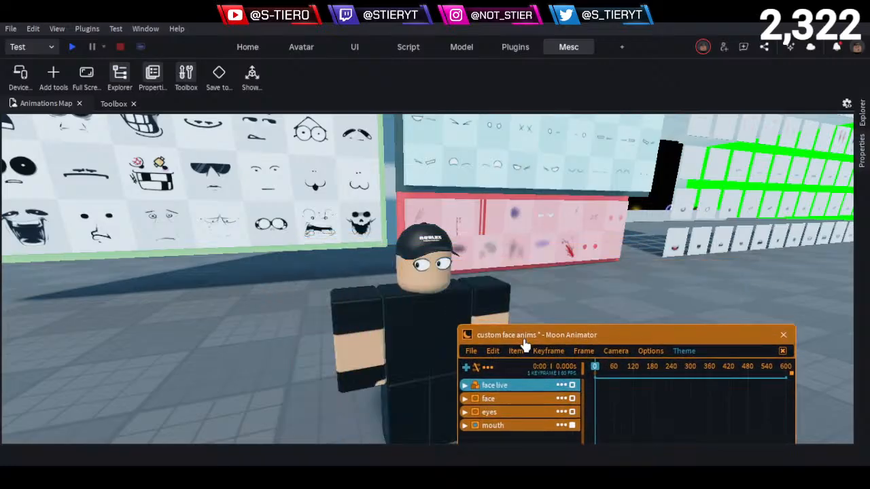
pyautogui.click(471, 351)
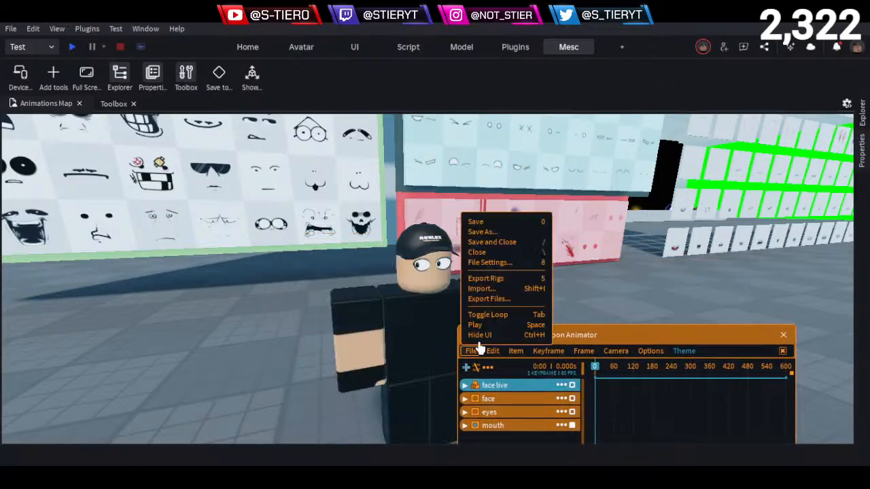
pyautogui.click(480, 225)
pyautogui.scroll(2, 518, 293)
pyautogui.scroll(-2, 519, 297)
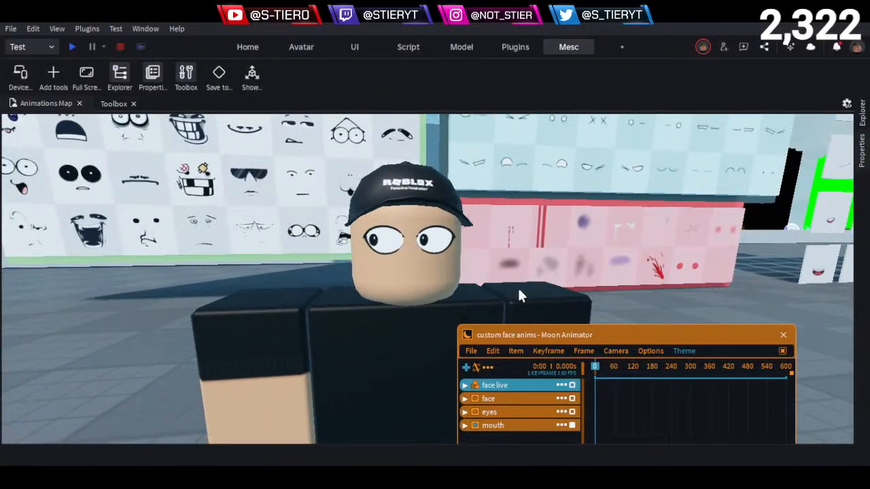
pyautogui.moveTo(543, 329); pyautogui.dragTo(574, 231)
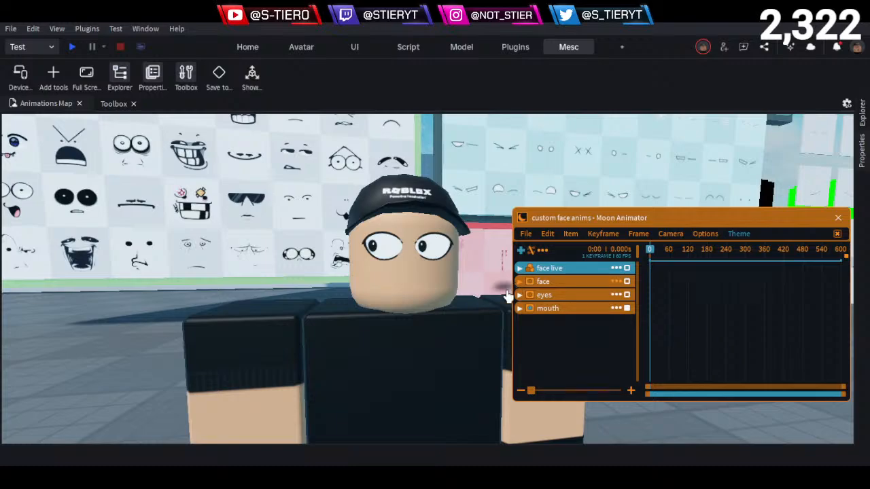
pyautogui.moveTo(619, 219); pyautogui.dragTo(71, 288)
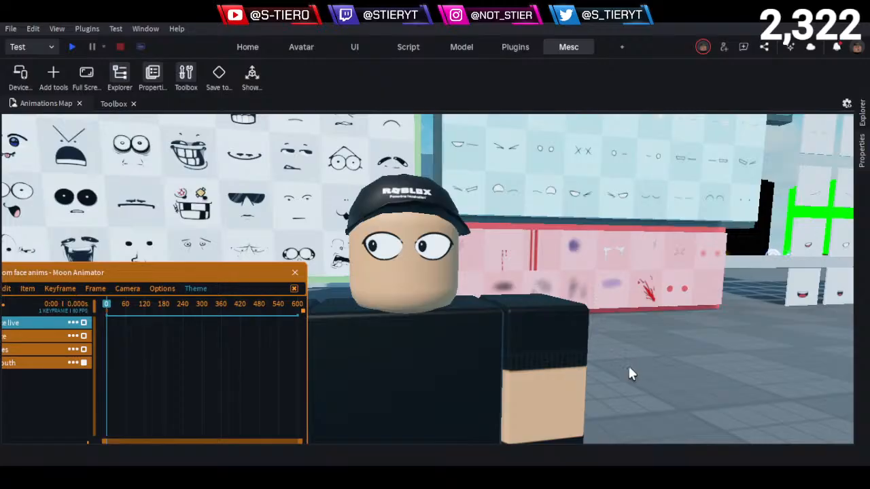
# - Clear the Texture of the eyes decal in the face live character's Face_part
pyautogui.click(865, 156)
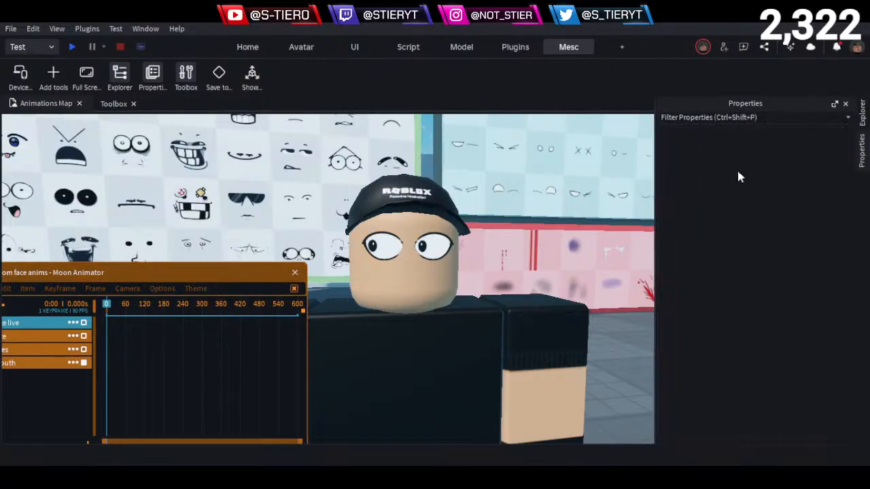
pyautogui.click(866, 119)
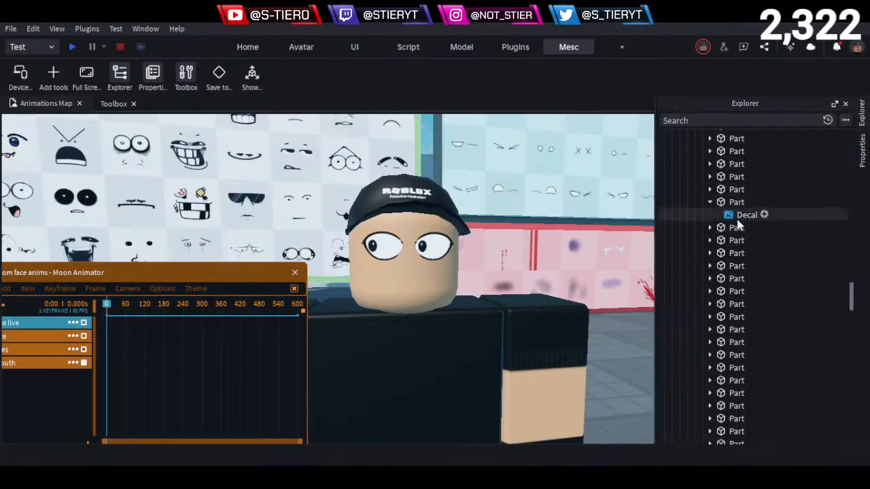
pyautogui.click(412, 300)
pyautogui.scroll(-5, 725, 312)
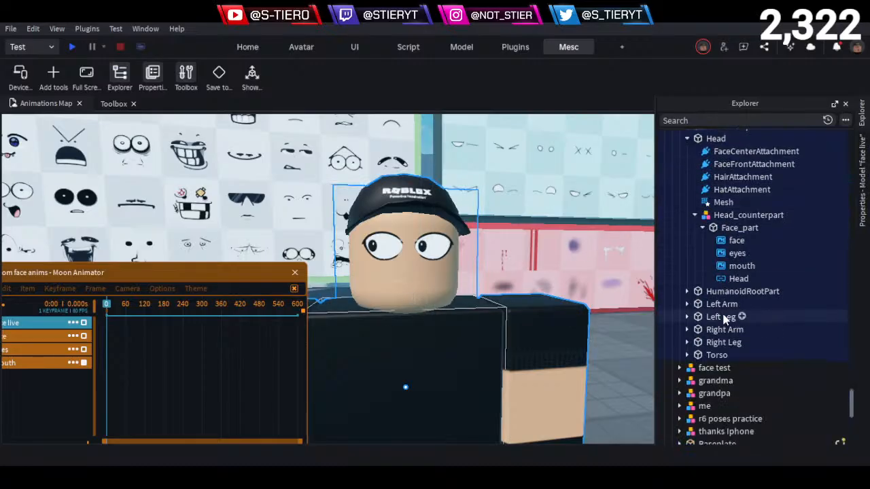
pyautogui.click(734, 243)
pyautogui.click(736, 253)
pyautogui.keyDown('shift'); pyautogui.click(741, 266); pyautogui.keyUp('shift')
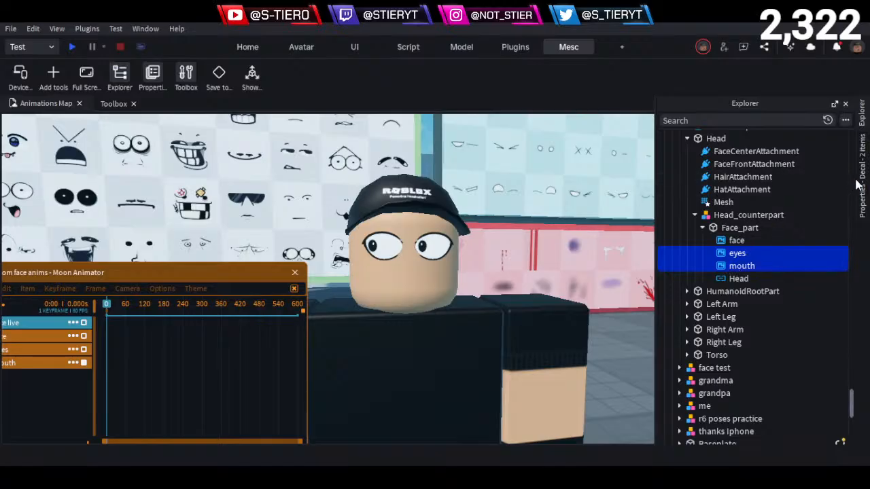
pyautogui.moveTo(861, 197)
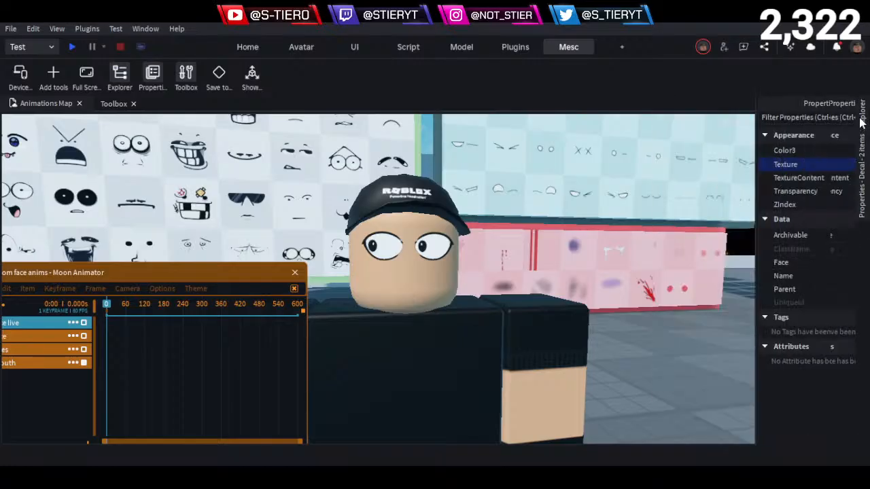
pyautogui.moveTo(862, 121)
pyautogui.click(747, 253)
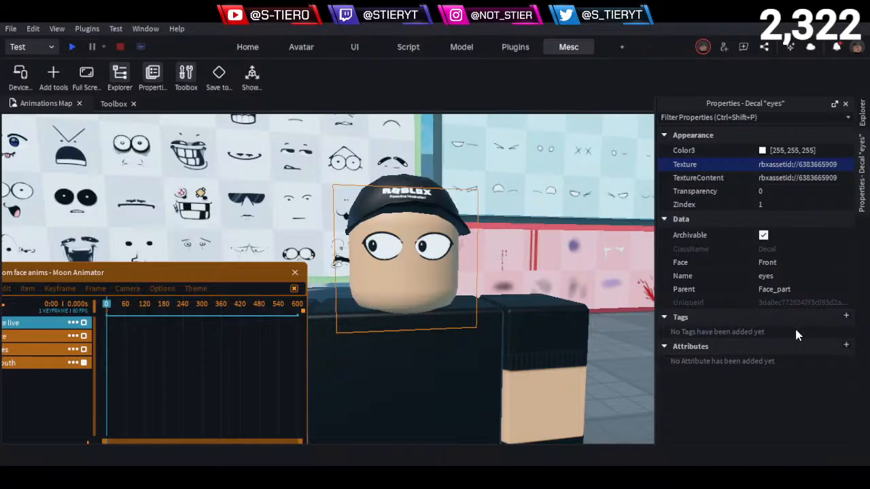
pyautogui.press('BackSpace')
pyautogui.press('Return')
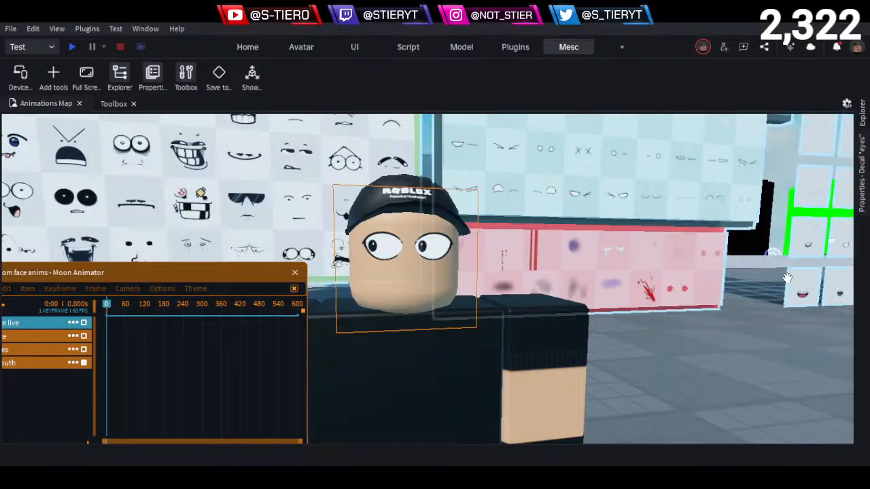
# - Clear the Texture of the mouth decal in the face live character's Face_part
pyautogui.moveTo(863, 125)
pyautogui.click(790, 257)
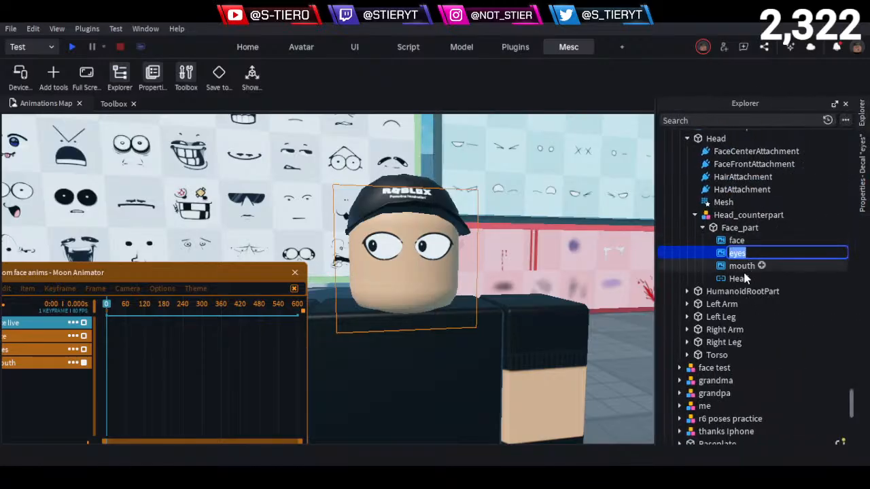
pyautogui.click(766, 266)
pyautogui.moveTo(857, 204)
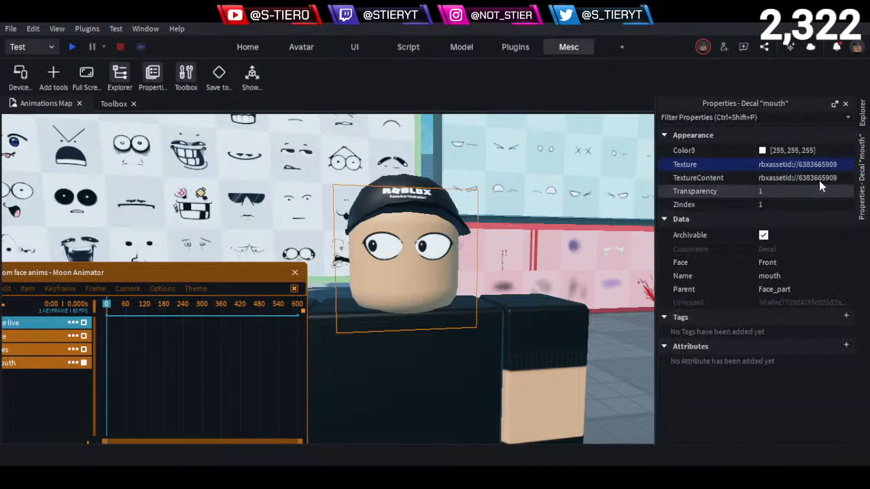
pyautogui.press('BackSpace')
pyautogui.press('Return')
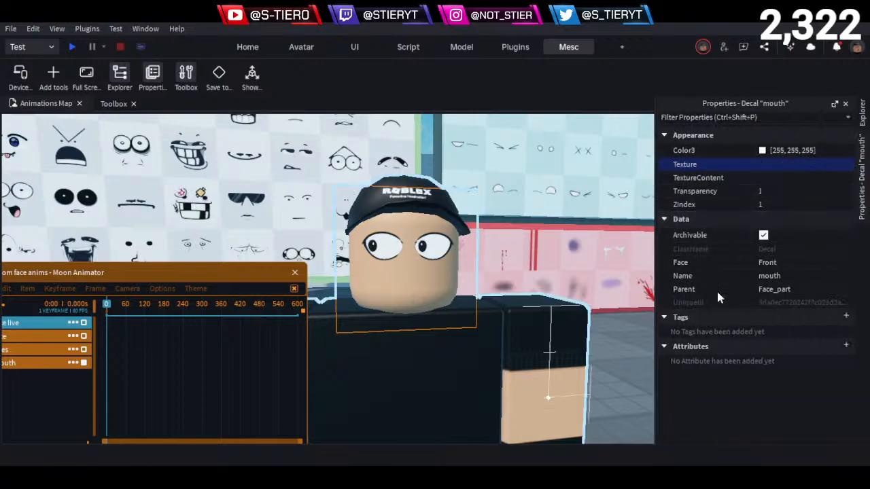
pyautogui.moveTo(861, 116)
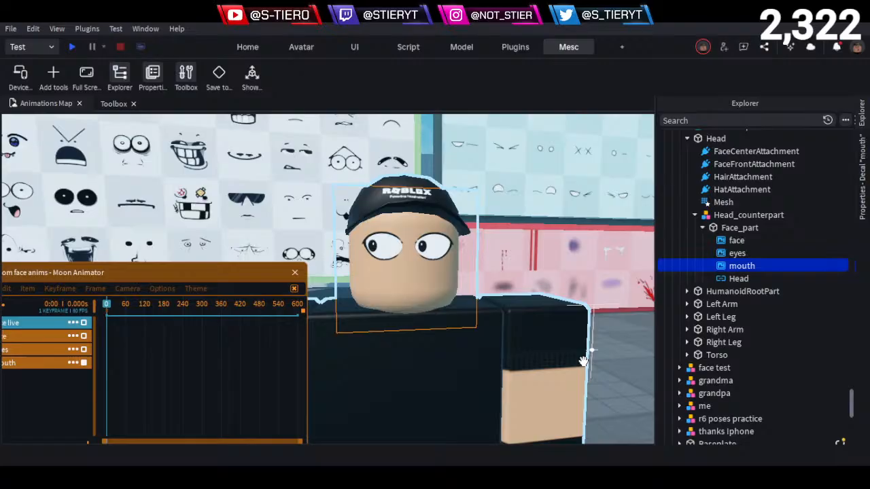
# - Copy the Texture ID of the plain straight-mouthed face decal beside the sunglasses face on the full-face board
pyautogui.click(637, 373)
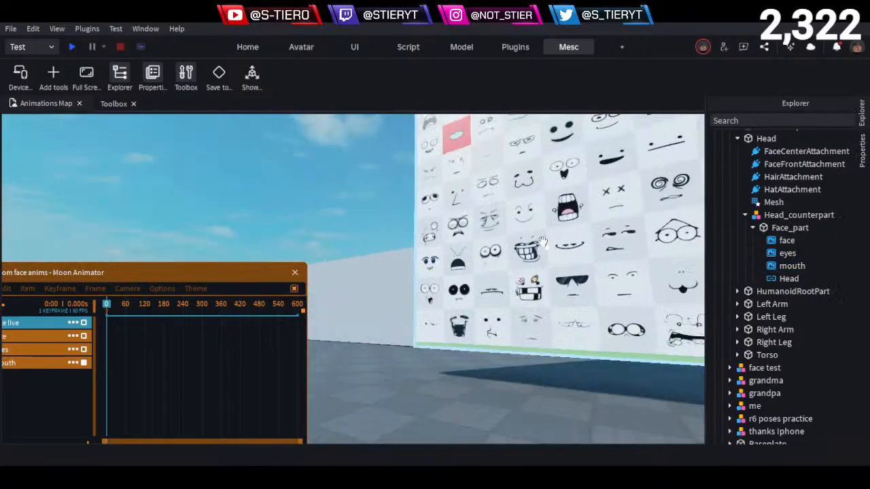
pyautogui.moveTo(543, 243); pyautogui.dragTo(547, 285, button='right')
pyautogui.keyDown('alt'); pyautogui.click(555, 316); pyautogui.keyUp('alt')
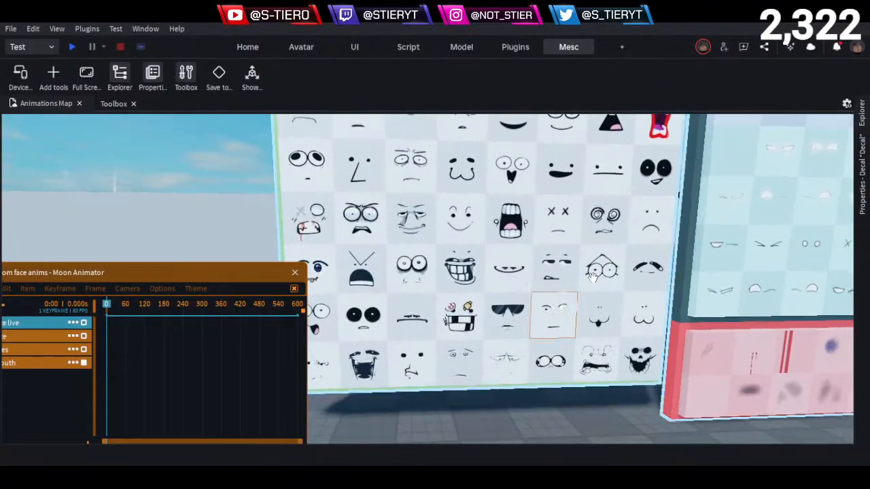
pyautogui.click(861, 208)
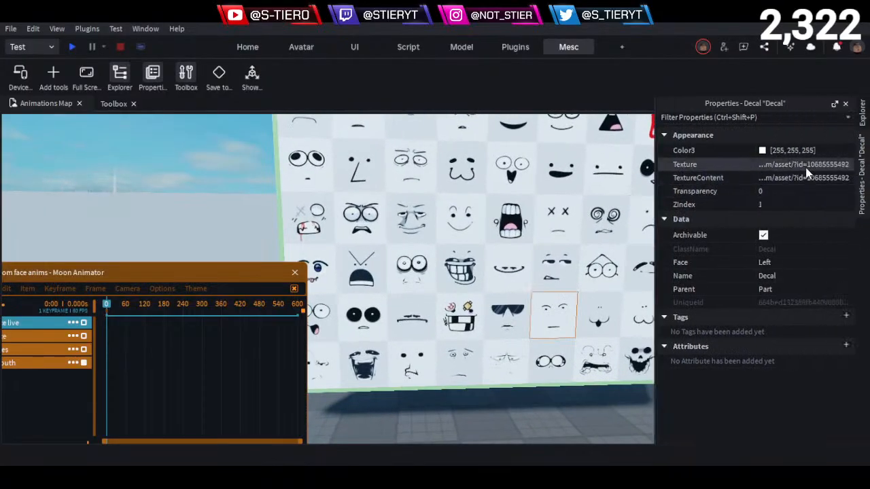
pyautogui.click(807, 170)
pyautogui.moveTo(427, 322); pyautogui.dragTo(443, 305, button='right')
pyautogui.click(470, 329)
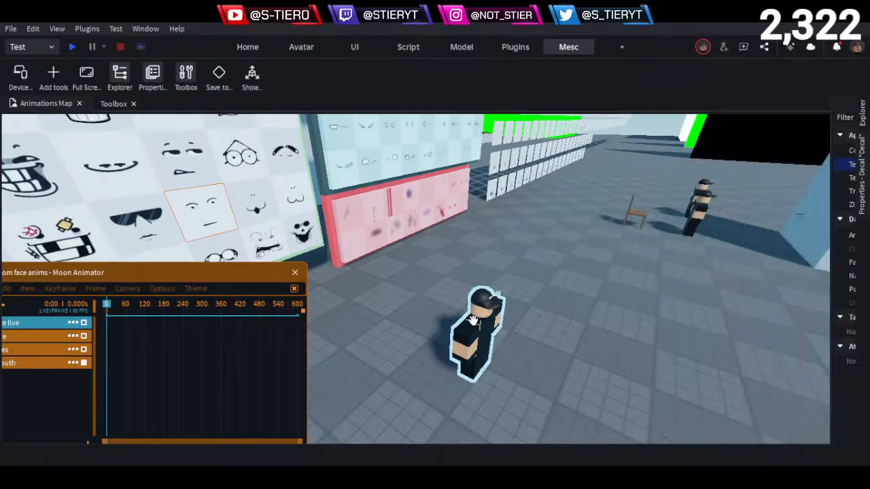
pyautogui.click(862, 117)
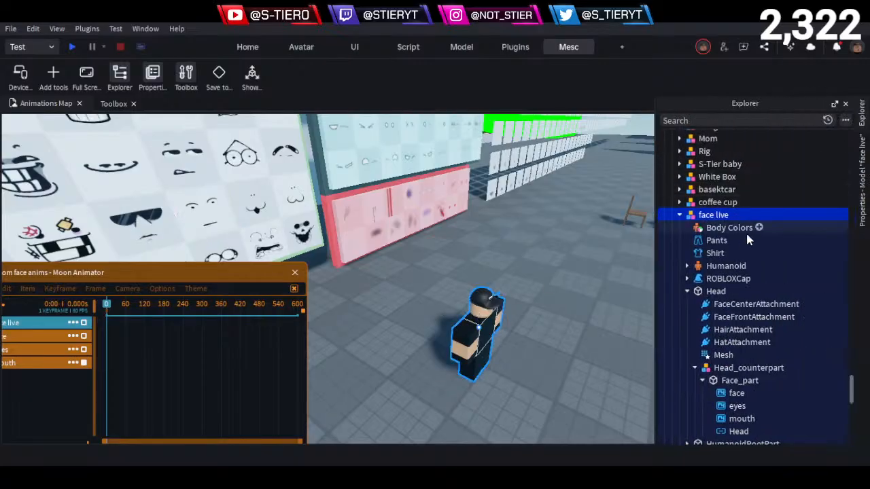
pyautogui.click(731, 392)
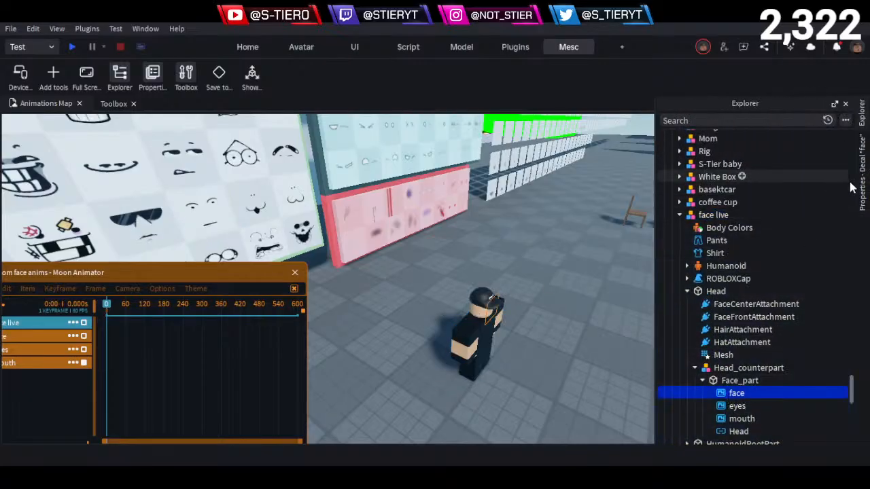
pyautogui.click(857, 198)
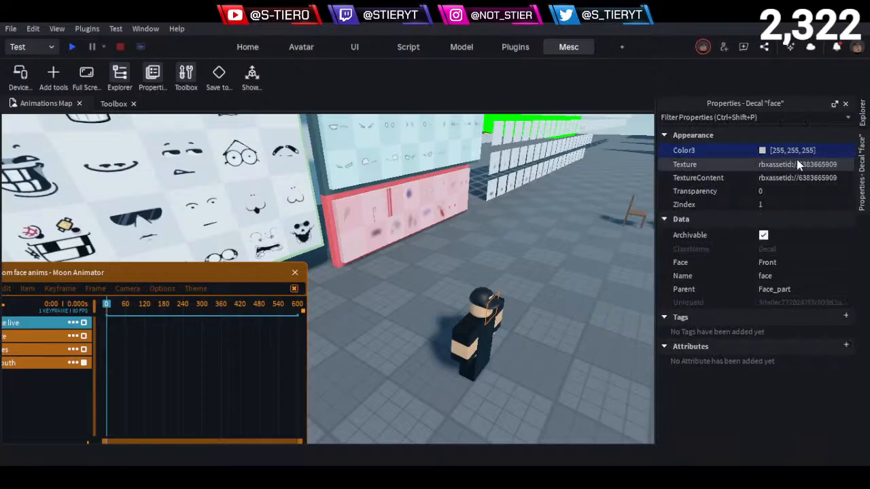
pyautogui.click(795, 164)
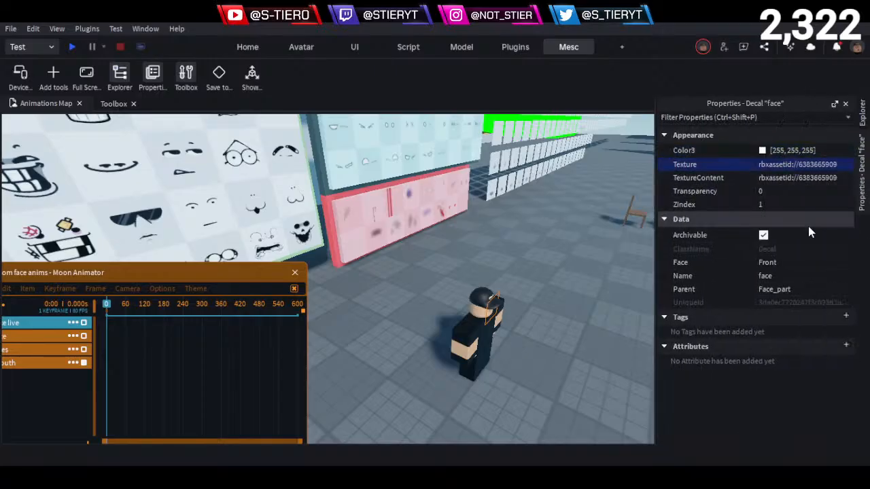
# - Frame the whole character from the front and place the animator window fully in view beside it
pyautogui.click(559, 329)
pyautogui.press('w')
pyautogui.moveTo(550, 332); pyautogui.dragTo(549, 331, button='right')
pyautogui.press('d')
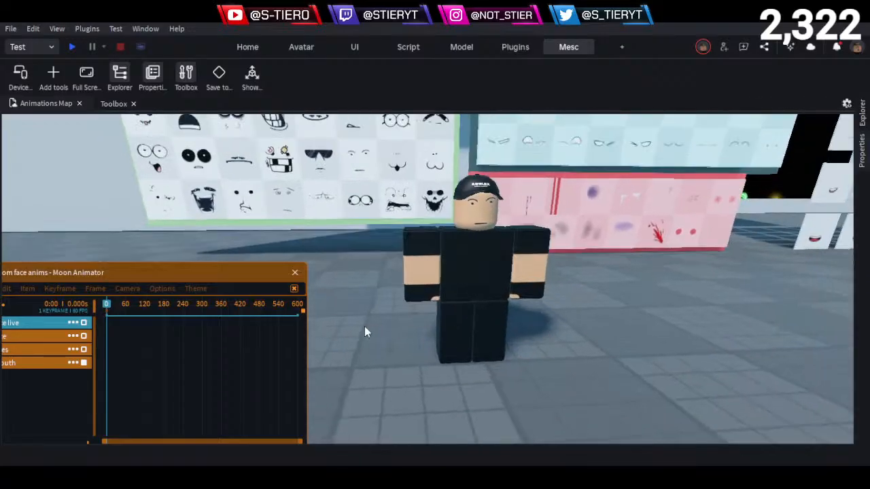
pyautogui.moveTo(110, 274); pyautogui.dragTo(642, 261)
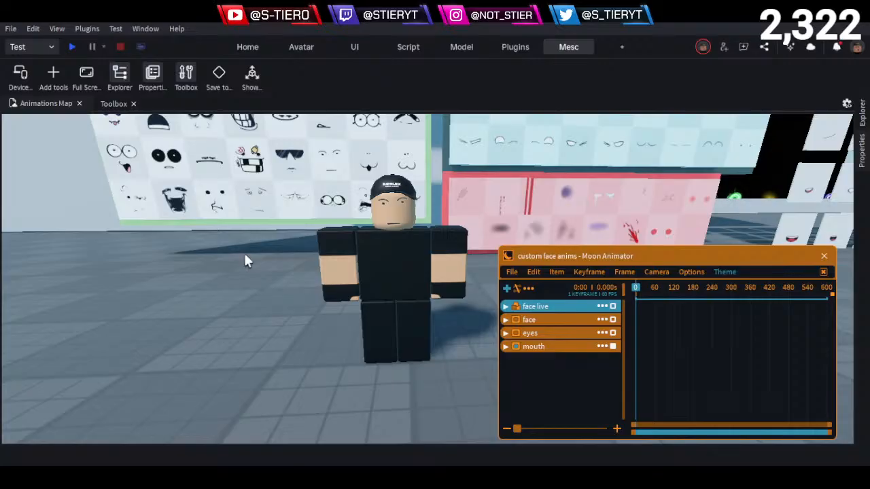
# - Examine the different expressions on the full-face decal board, from the lower rows up to the middle ones
pyautogui.scroll(8, 247, 251)
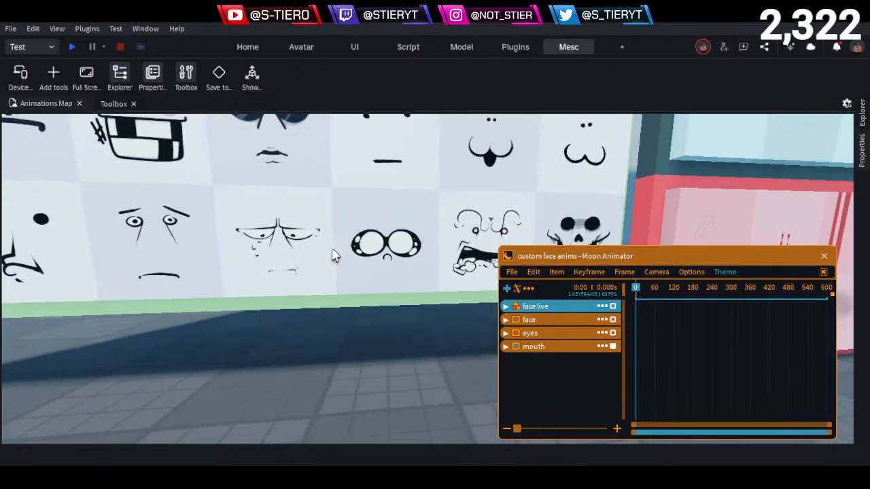
pyautogui.press('w')
pyautogui.press('d')
pyautogui.press('d')
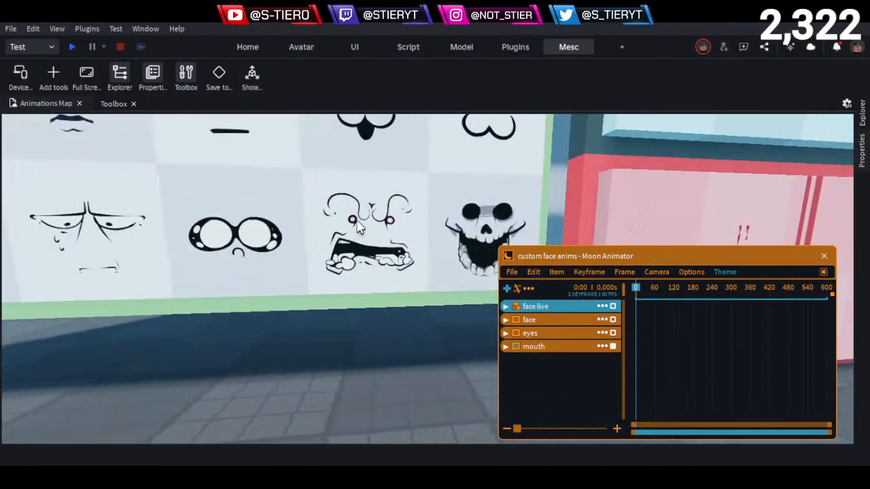
pyautogui.press('s')
pyautogui.press('a')
pyautogui.press('s')
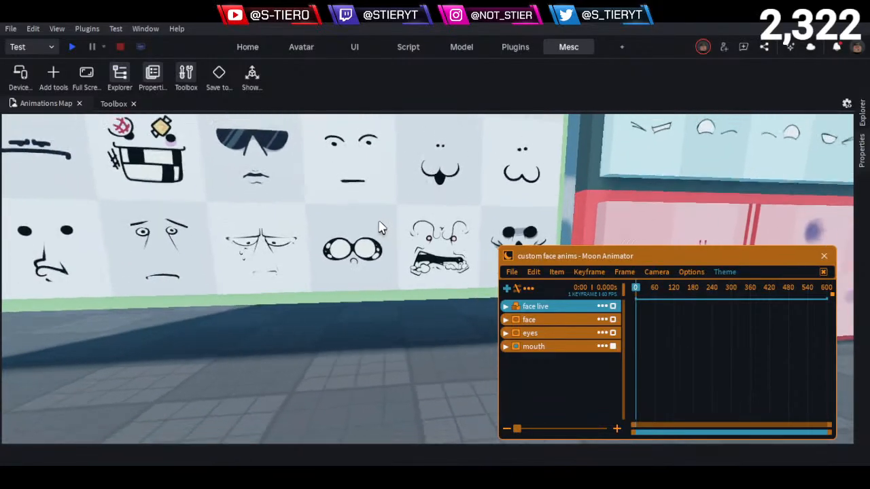
pyautogui.press('s')
pyautogui.press('a')
pyautogui.press('s')
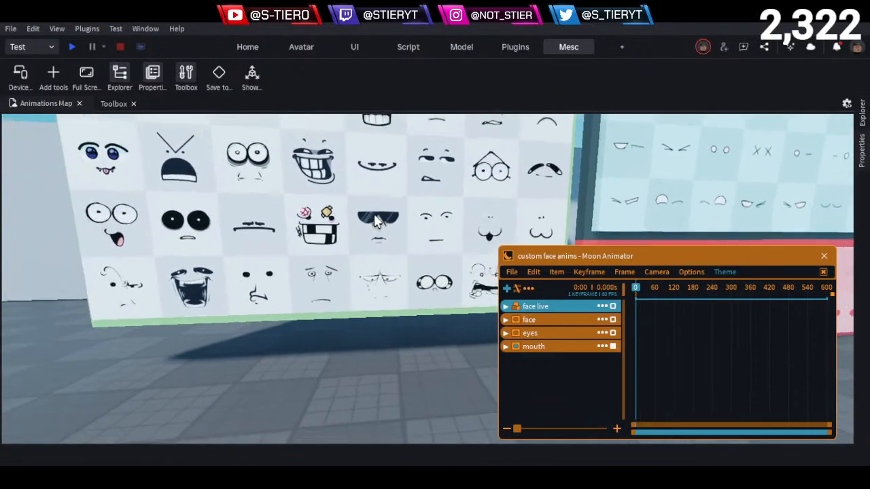
pyautogui.press('s')
pyautogui.press('a')
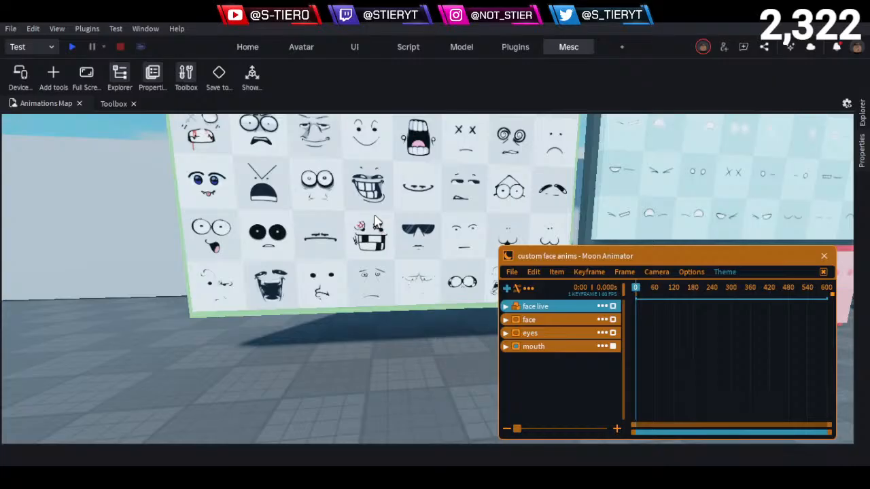
# - Examine the lower rows of the full-face decal board, from the half-lidded face beside the troll grin across to the blue-eyed face
pyautogui.press('w')
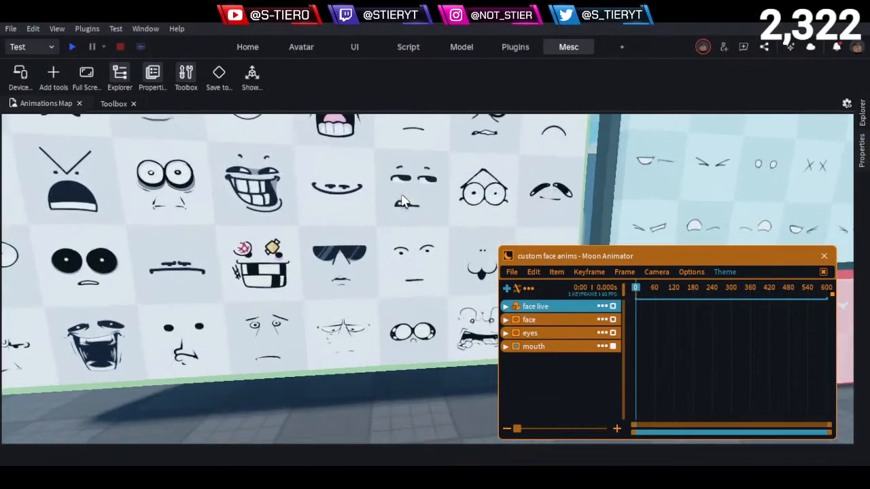
pyautogui.press('w')
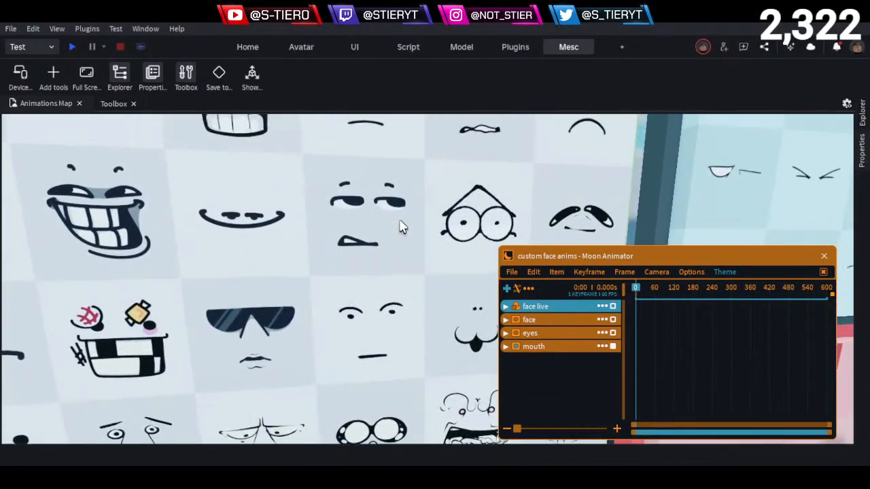
pyautogui.press('s')
pyautogui.press('a')
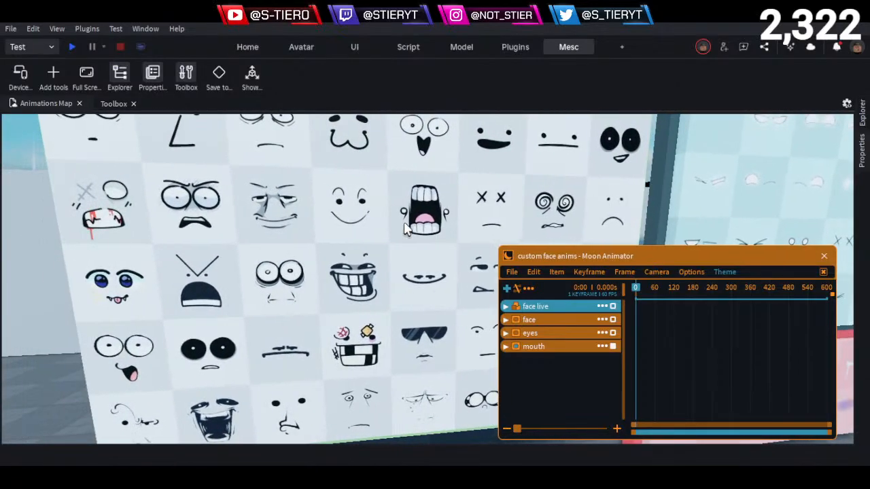
pyautogui.press('a')
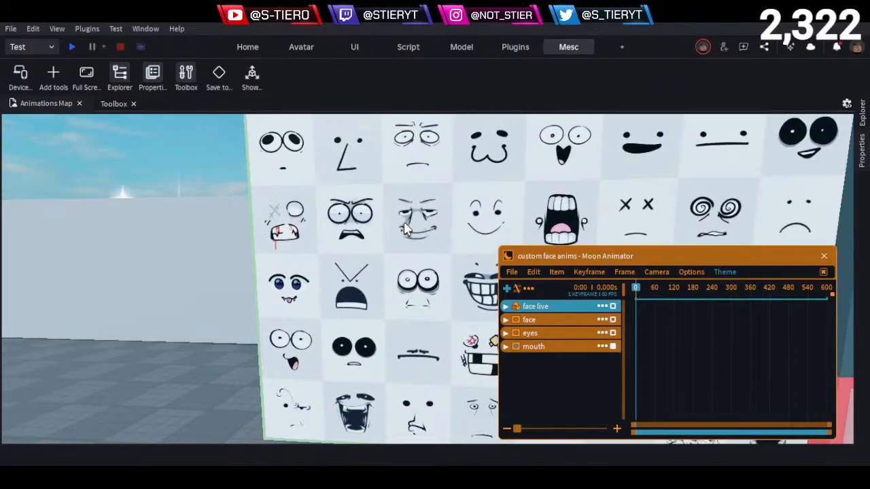
pyautogui.press('a')
pyautogui.press('q')
pyautogui.press('d')
pyautogui.press('q')
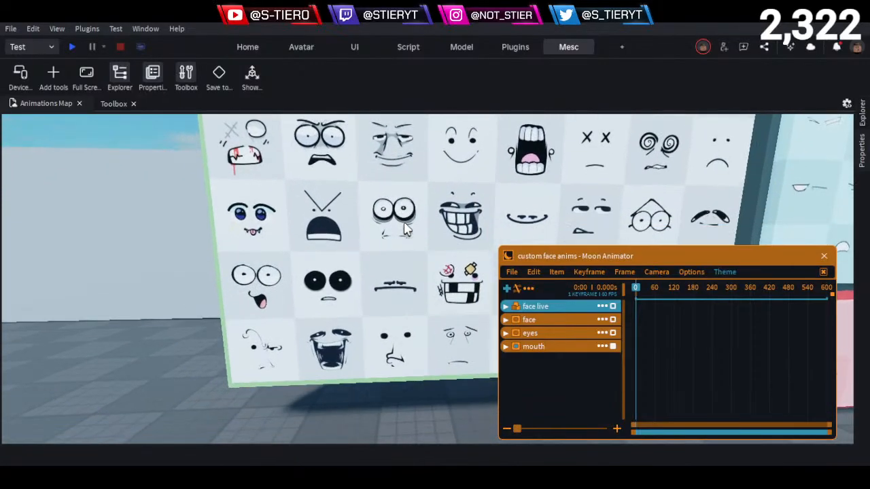
pyautogui.press('q')
pyautogui.press('a')
pyautogui.press('e')
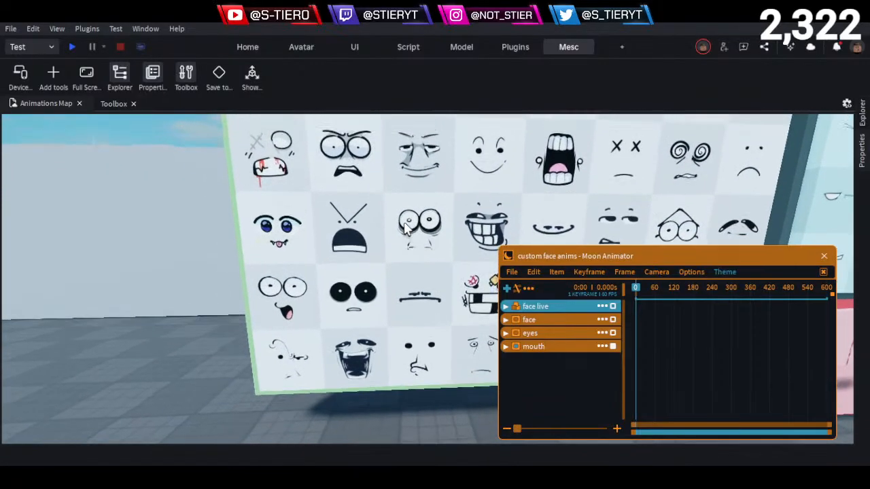
# - Examine the middle rows of the full-face board, from the wide-eyed faces across to the red-lipped screaming face and the squinting frown
pyautogui.press('w')
pyautogui.press('q')
pyautogui.press('e')
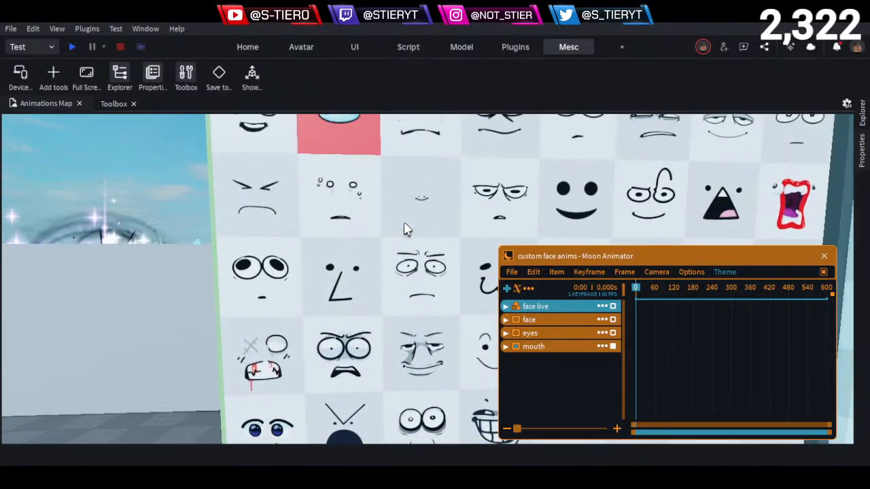
pyautogui.press('d')
pyautogui.press('d')
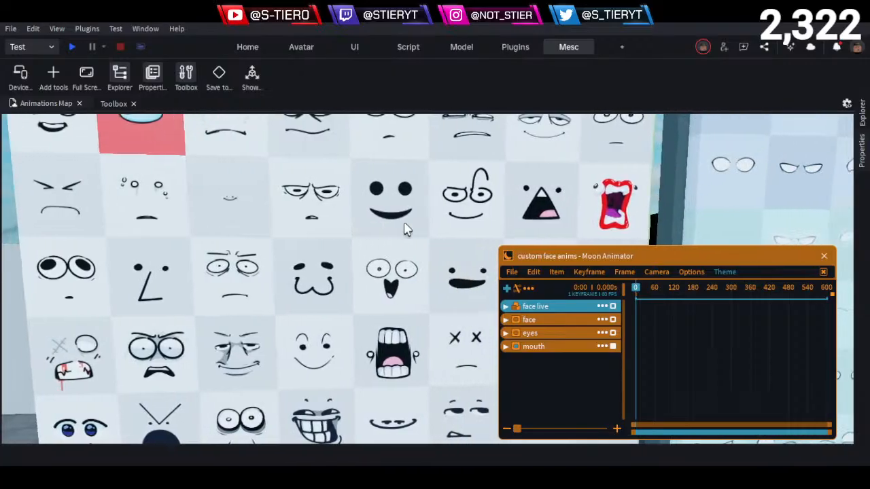
pyautogui.press('d')
pyautogui.press('a')
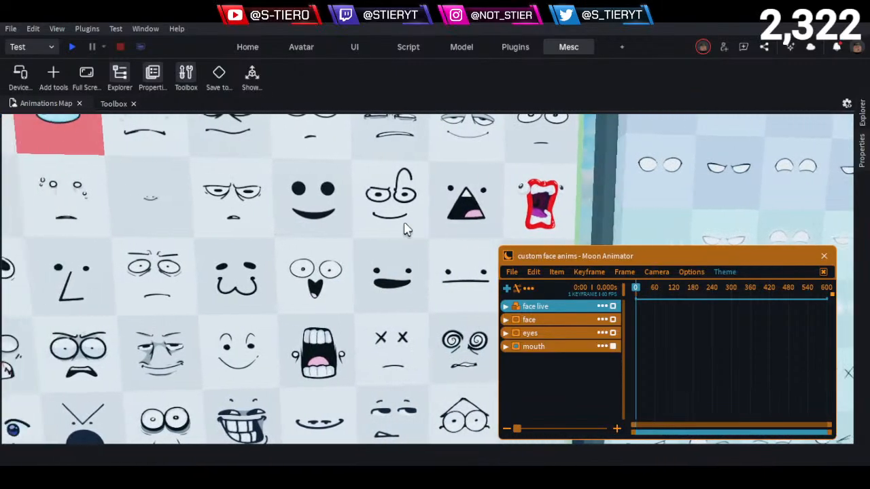
pyautogui.press('d')
pyautogui.press('e')
pyautogui.press('e')
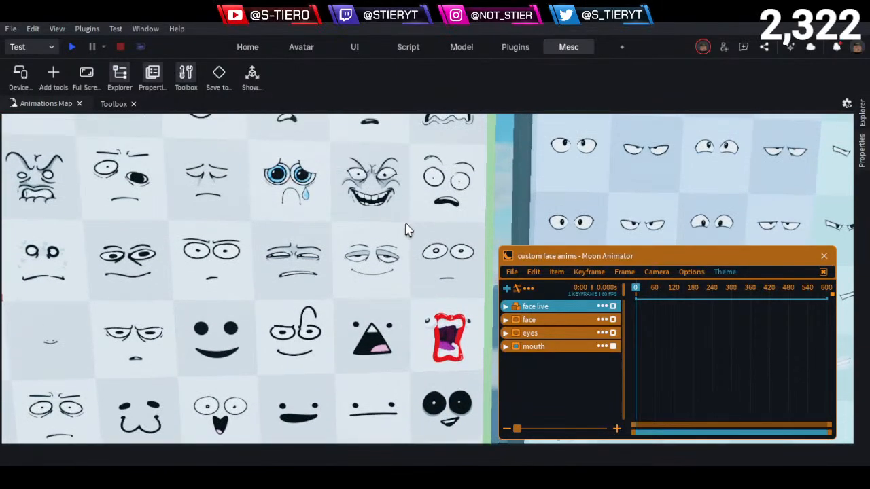
pyautogui.press('a')
pyautogui.press('w')
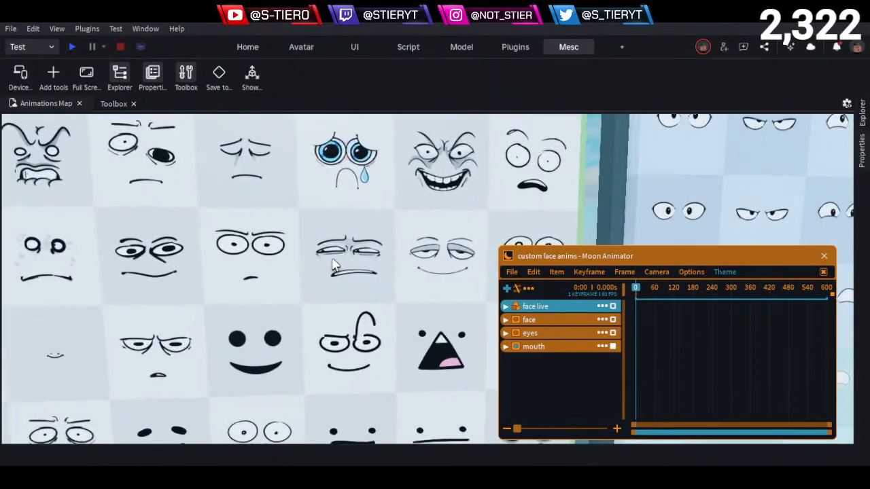
# - Inspect the squinting, side-glancing frown decal on the full-face board up close
pyautogui.press('a')
pyautogui.press('w')
pyautogui.press('e')
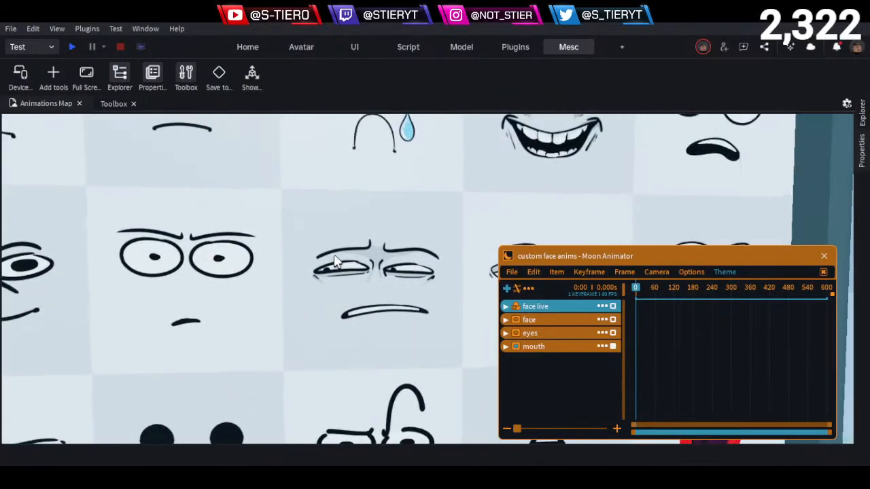
pyautogui.press('a')
pyautogui.press('w')
pyautogui.press('d')
pyautogui.moveTo(335, 262); pyautogui.dragTo(334, 262, button='right')
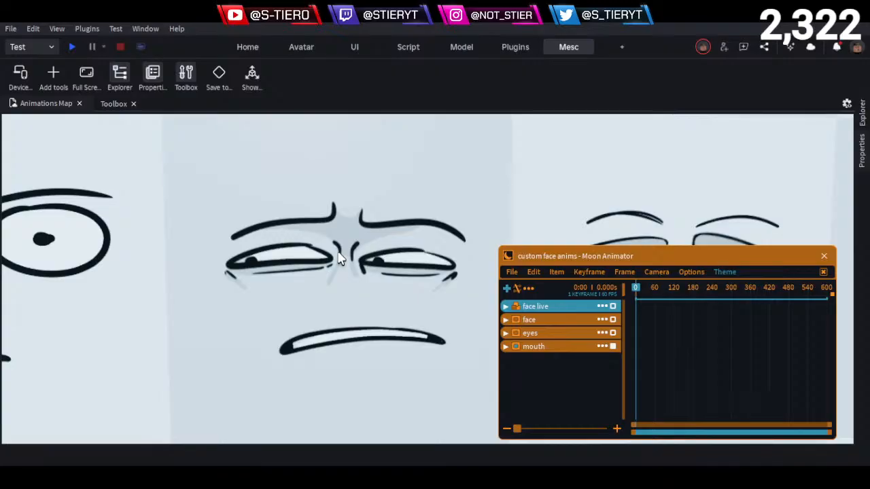
pyautogui.press('s')
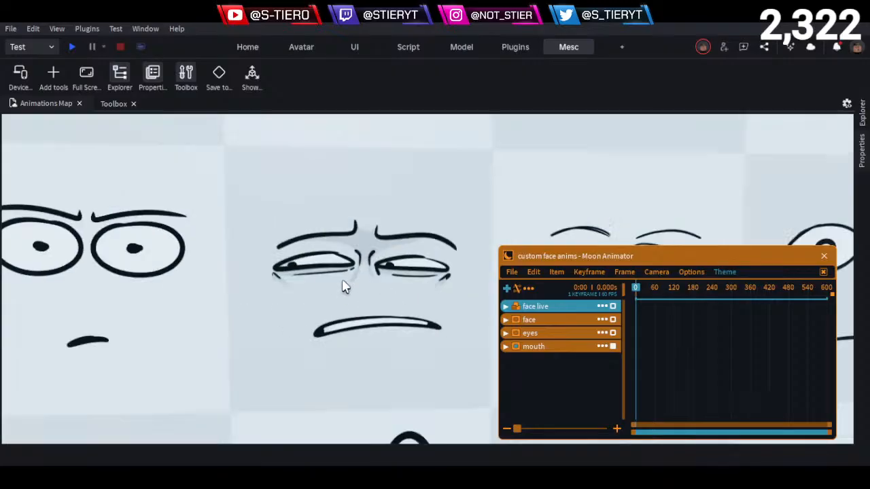
pyautogui.press('s')
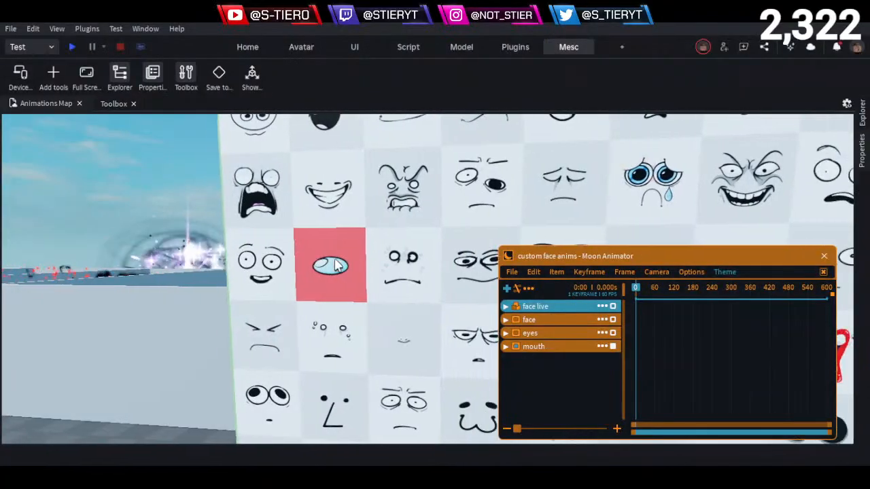
# - Inspect the sad face decal with lowered eyelids, beside the teary blue-eyed face, up close
pyautogui.press('w')
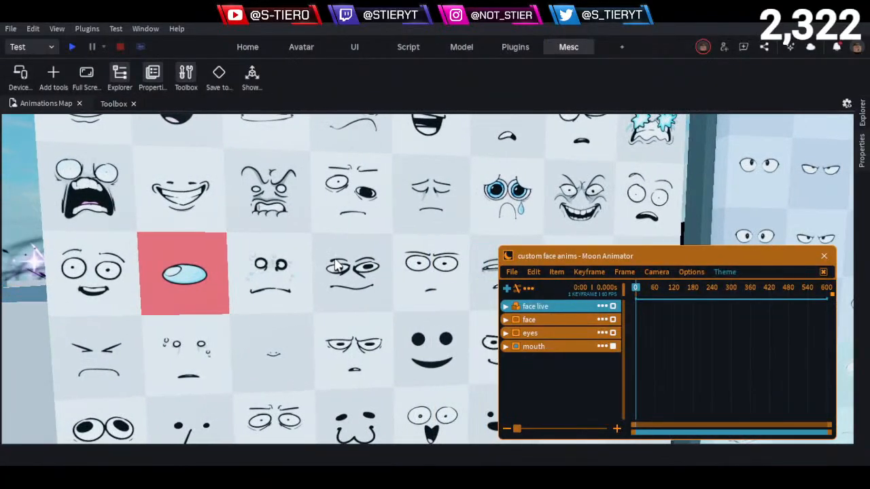
pyautogui.press('d')
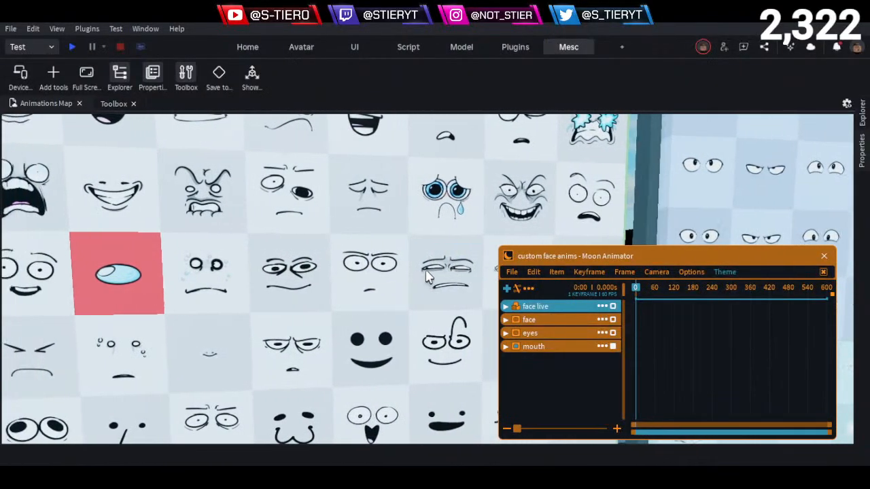
pyautogui.press('e')
pyautogui.press('w')
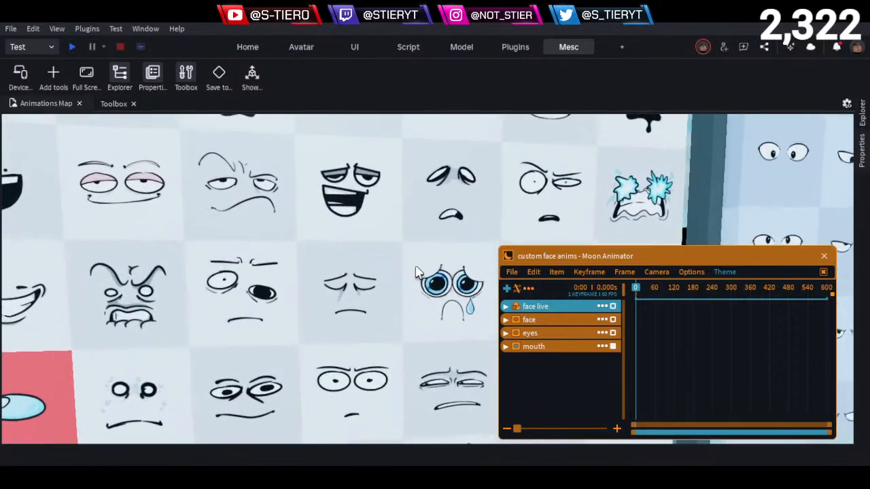
pyautogui.press('q')
pyautogui.press('w')
pyautogui.press('a')
pyautogui.press('e')
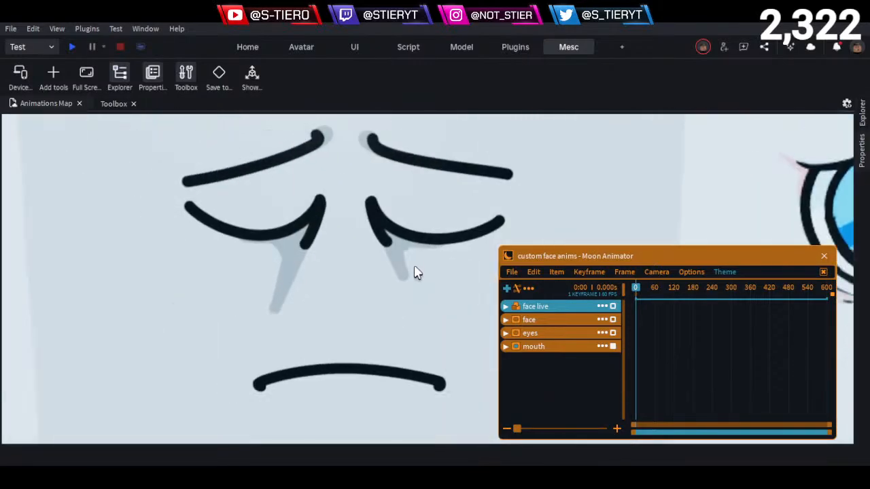
pyautogui.press('s')
pyautogui.press('w')
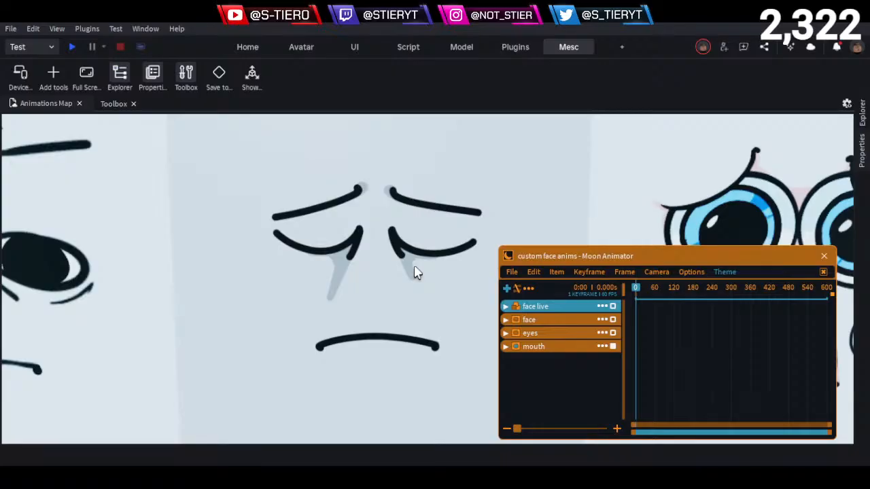
pyautogui.press('w')
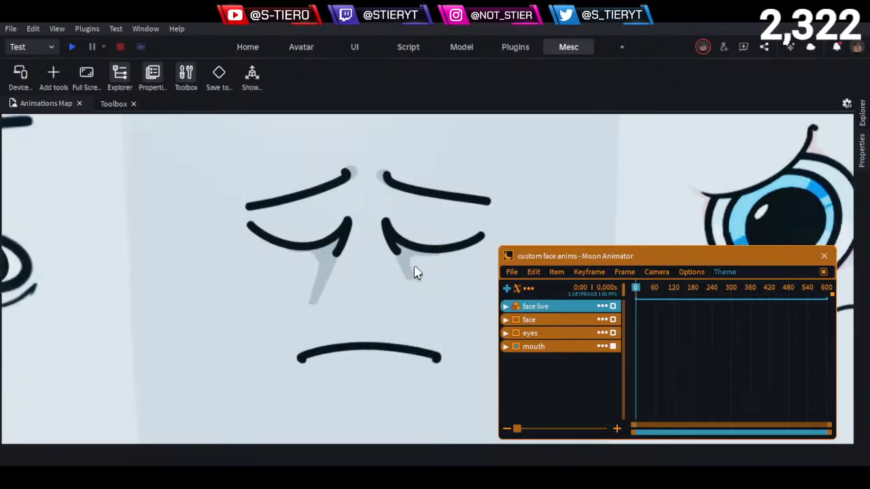
# - Examine the upper-row expressions around the worried open-mouthed face and the starry-eyed crying face
pyautogui.press('s')
pyautogui.press('d')
pyautogui.press('e')
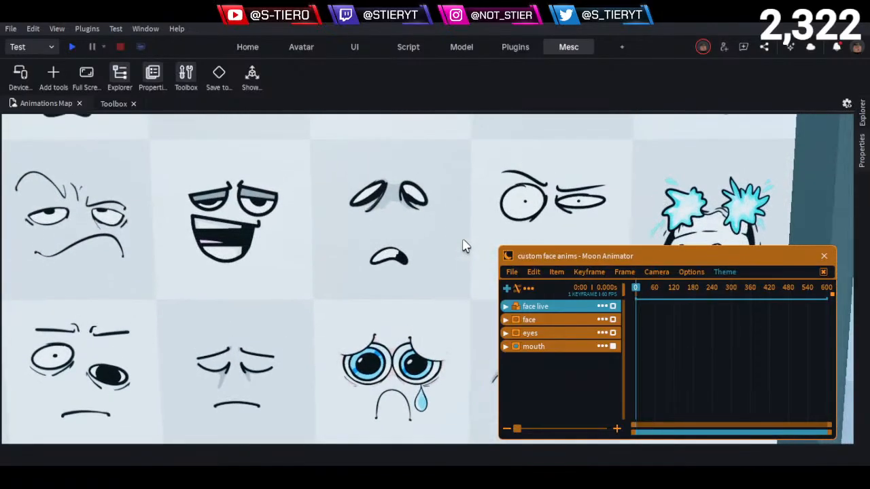
pyautogui.press('d')
pyautogui.press('d')
pyautogui.press('s')
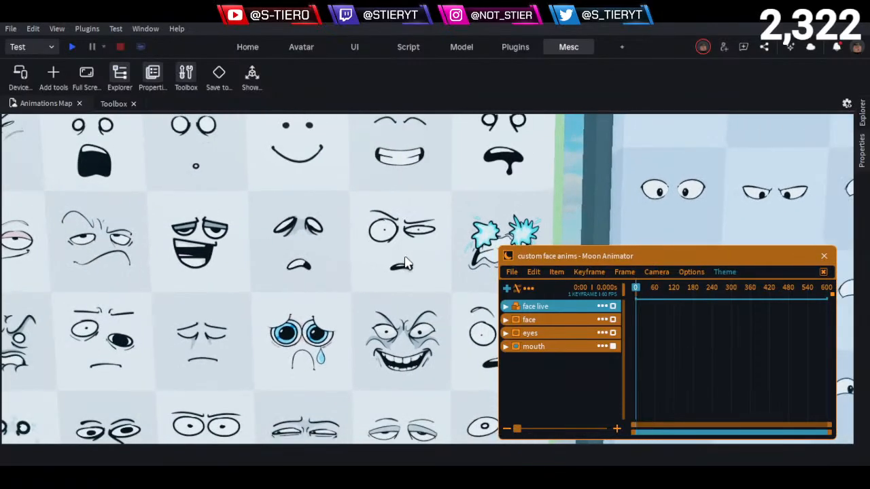
pyautogui.press('a')
pyautogui.press('e')
pyautogui.press('a')
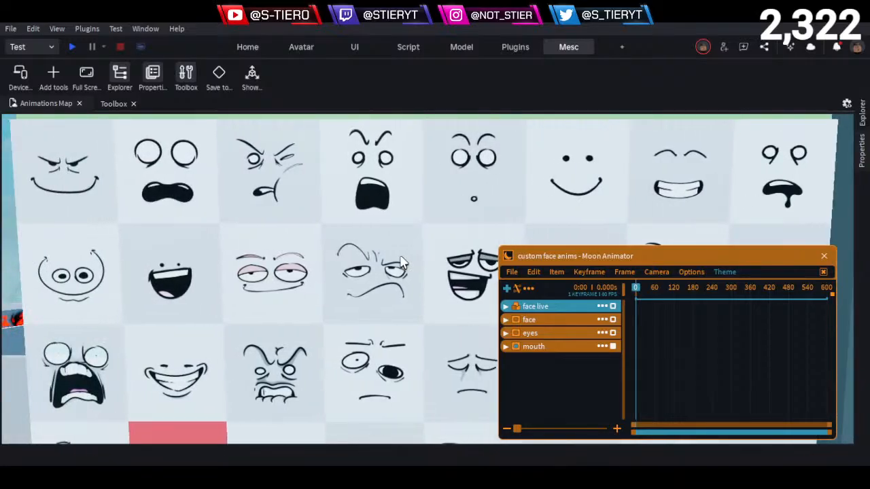
# - Compare the sad lowered-eyelid face with the expressions in the upper rows of the full-face board
pyautogui.press('d')
pyautogui.press('q')
pyautogui.press('a')
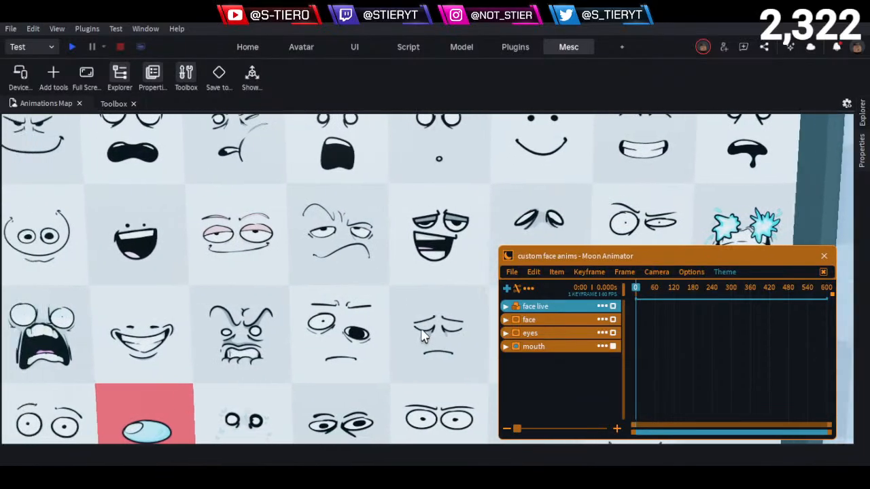
pyautogui.press('e')
pyautogui.press('a')
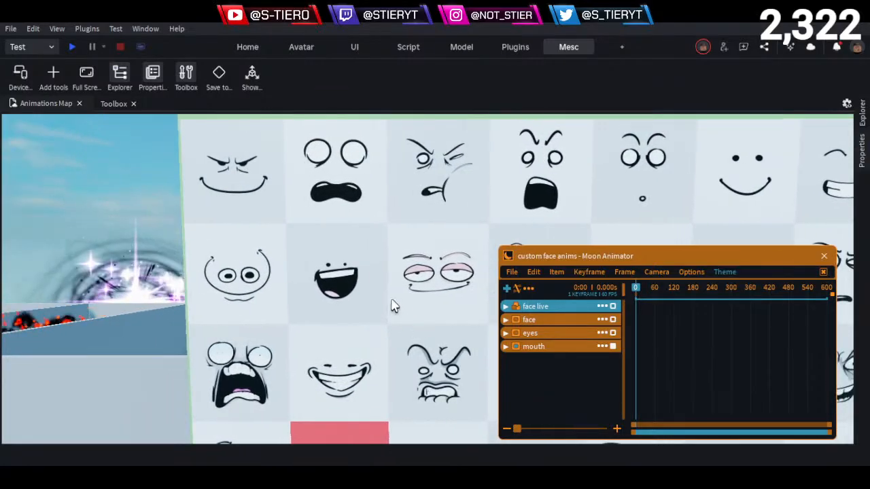
pyautogui.press('d')
pyautogui.press('e')
pyautogui.press('d')
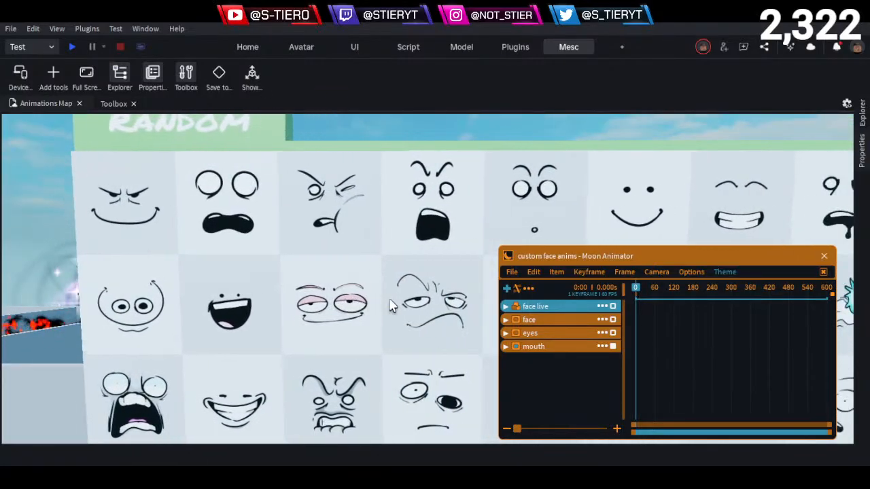
# - Examine the angry and shocked faces in the top row of the board beneath the Random sign
pyautogui.press('a')
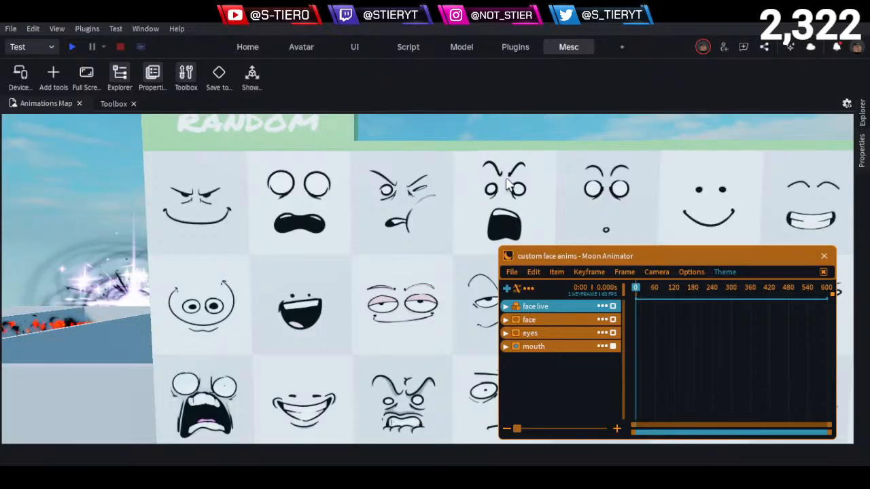
pyautogui.press('s')
pyautogui.press('q')
pyautogui.press('d')
pyautogui.press('d')
pyautogui.press('s')
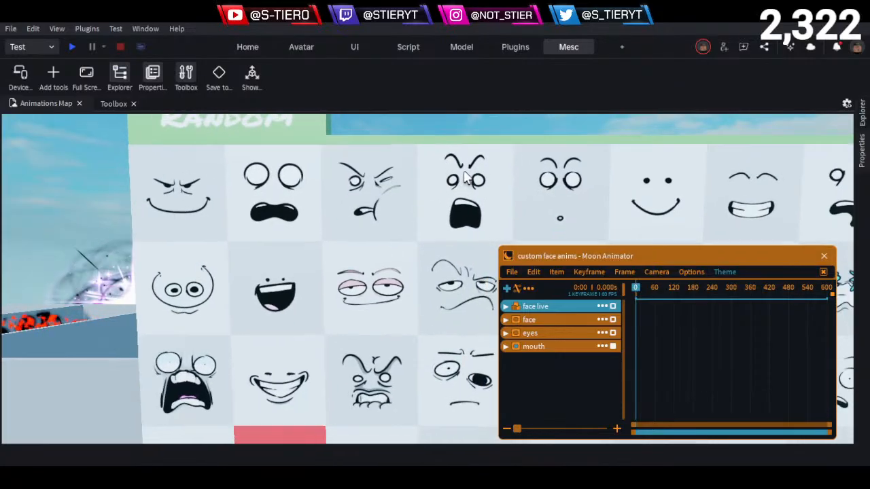
pyautogui.press('q')
pyautogui.press('d')
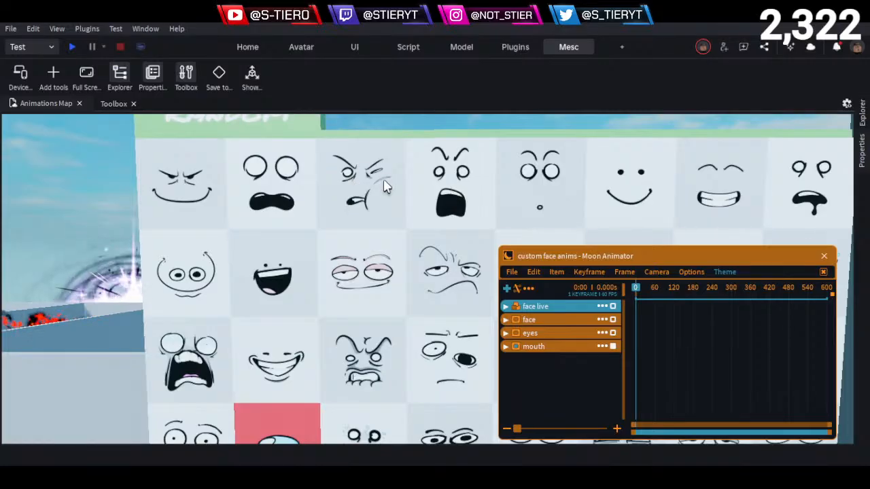
# - Survey the full-face board from the smiling faces in the top row back down to the middle rows
pyautogui.press('d')
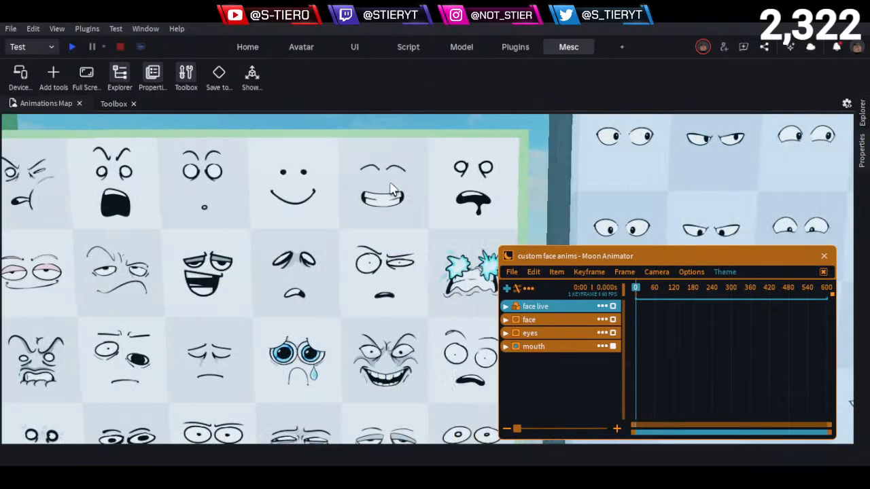
pyautogui.press('a')
pyautogui.press('s')
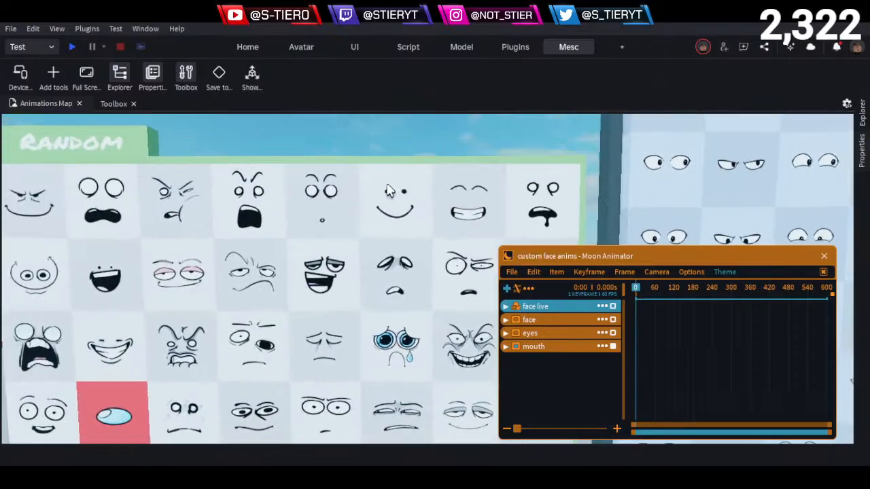
pyautogui.press('w')
pyautogui.press('q')
pyautogui.press('s')
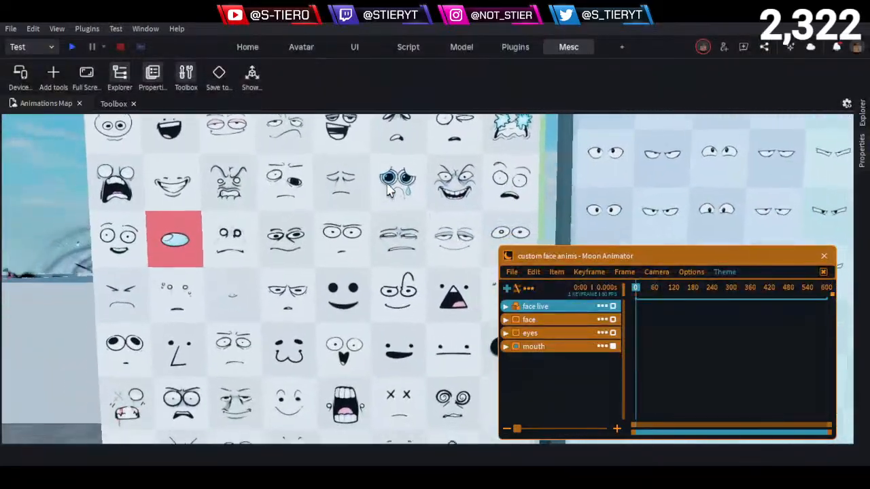
pyautogui.press('d')
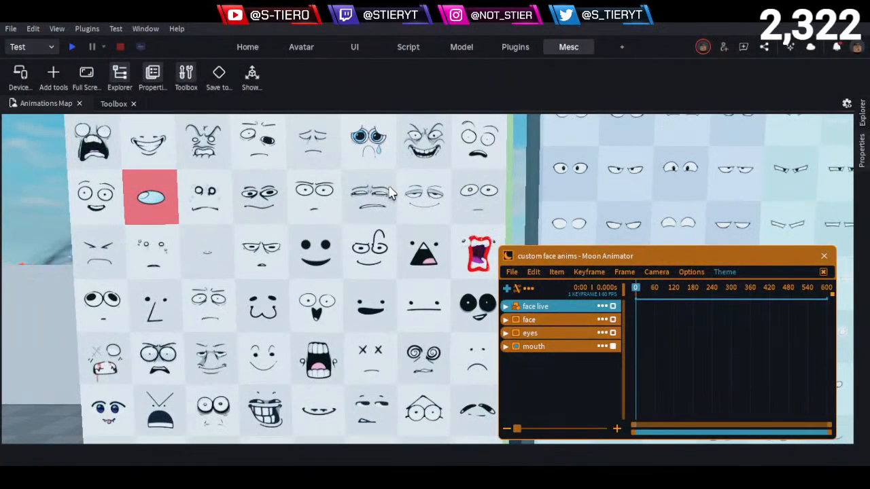
pyautogui.press('w')
pyautogui.press('q')
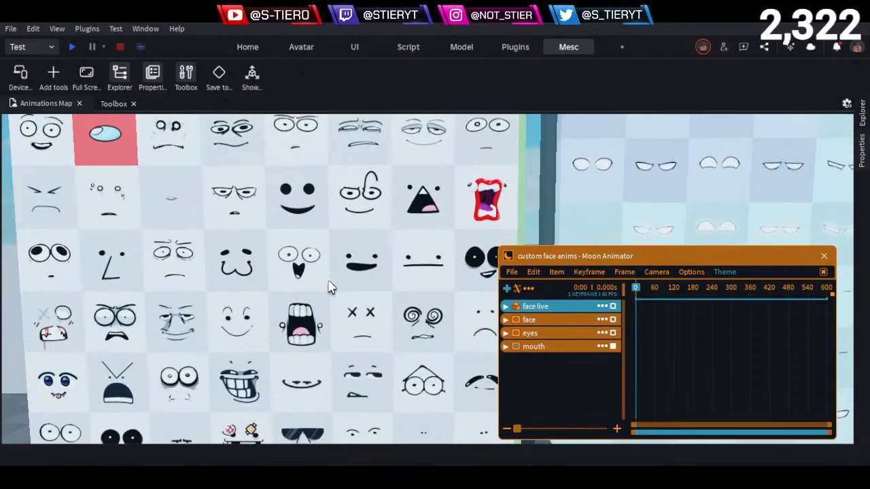
# - Examine the screaming face with large teeth and the neighbouring expressions on the full-face board
pyautogui.press('w')
pyautogui.press('a')
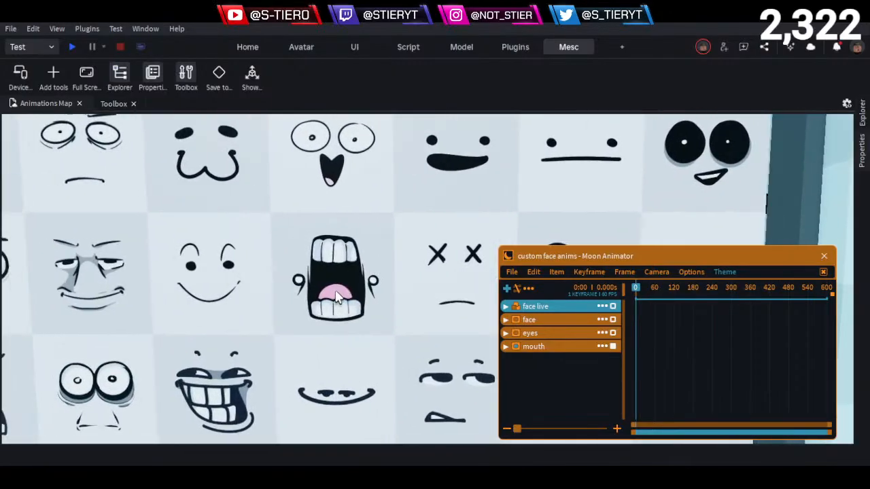
pyautogui.press('s')
pyautogui.press('q')
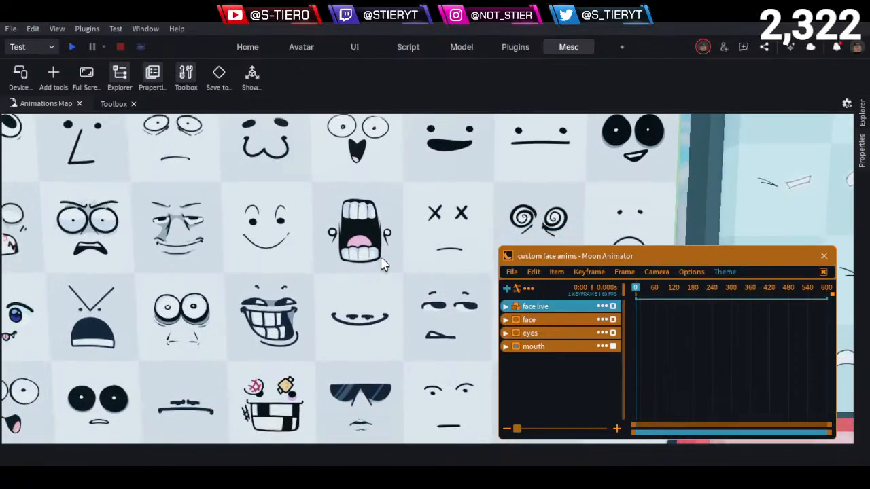
pyautogui.press('s')
pyautogui.press('q')
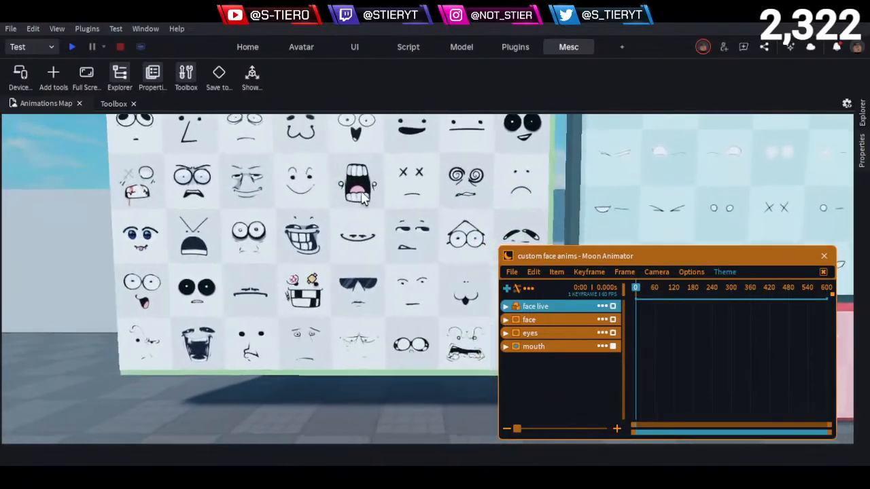
# - Survey the lower rows of the full-face board around the troll grin, crossed-out eyes and sunglasses faces
pyautogui.press('d')
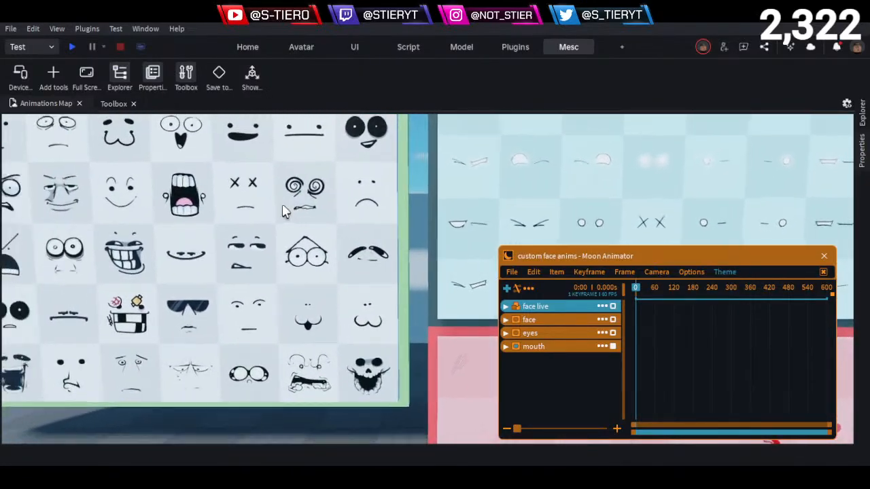
pyautogui.press('a')
pyautogui.press('w')
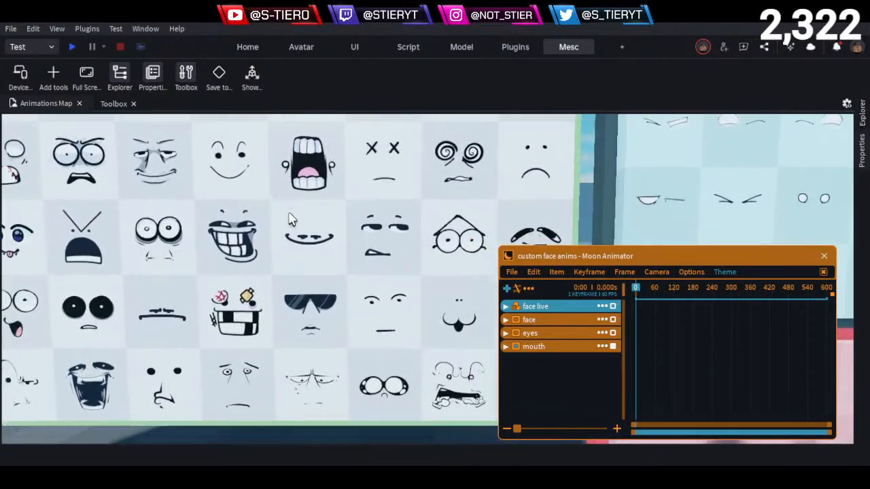
pyautogui.press('a')
pyautogui.press('w')
pyautogui.press('d')
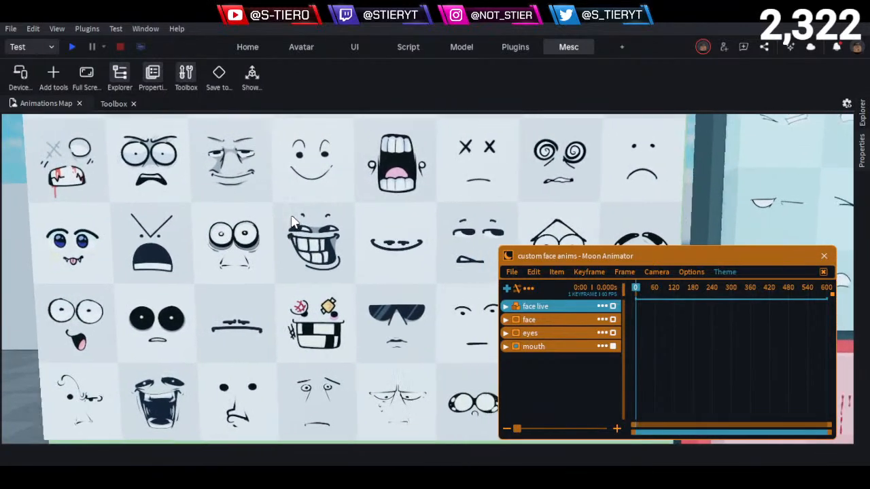
pyautogui.press('e')
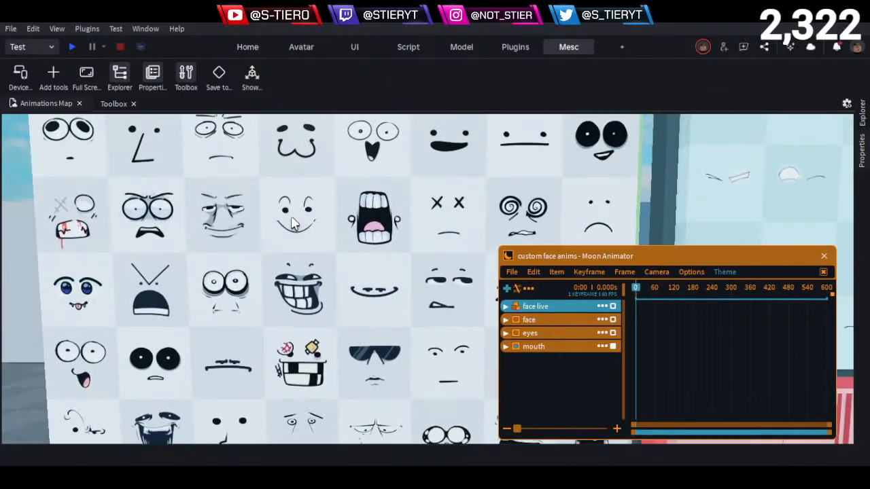
# - Examine the full-face board's upper rows, from the red visor tile to the half-lidded smiling face
pyautogui.press('a')
pyautogui.press('a')
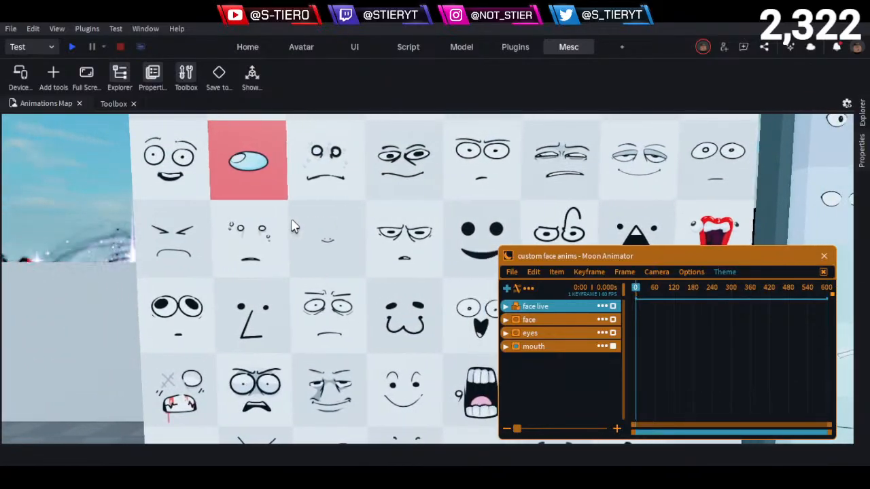
pyautogui.press('e')
pyautogui.press('d')
pyautogui.press('w')
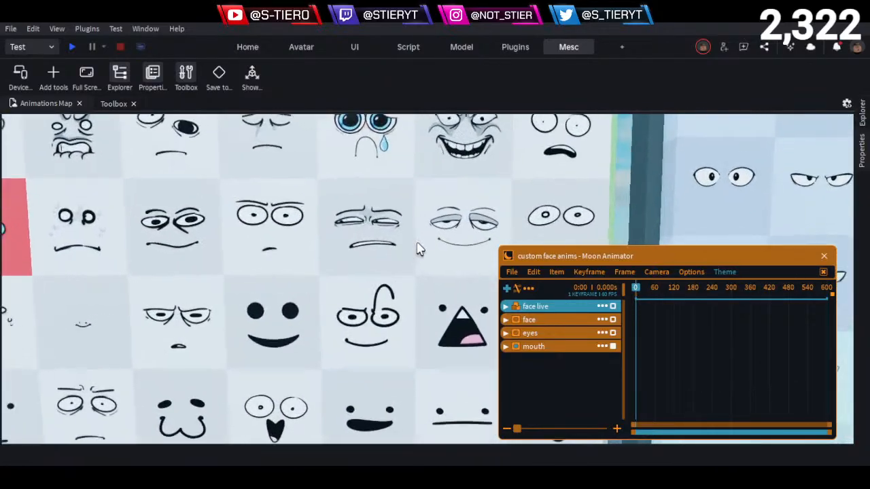
pyautogui.press('w')
pyautogui.press('e')
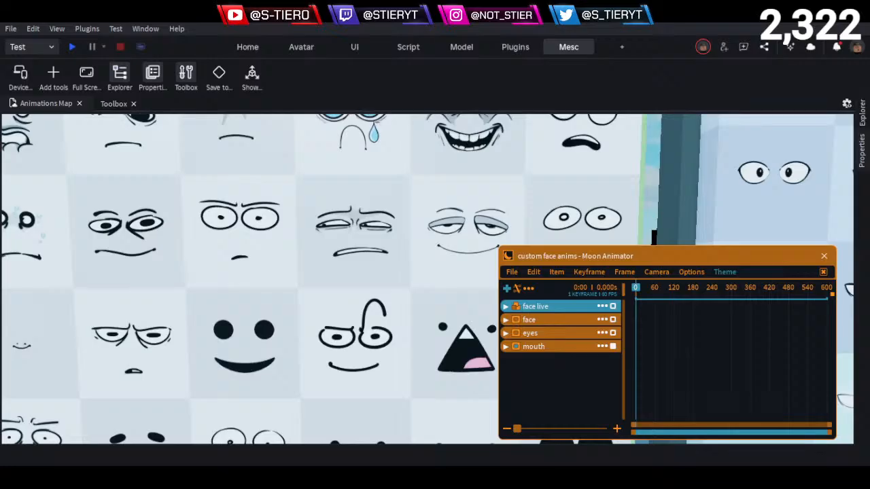
# - Survey the separate eye decals on the blue board beside the full-face board, including the wide, angry and half-closed eyes
pyautogui.press('d')
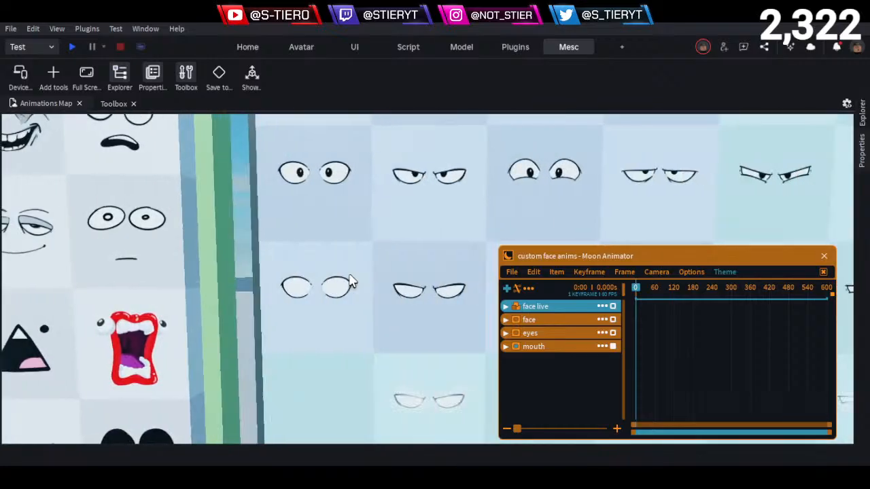
pyautogui.press('s')
pyautogui.press('a')
pyautogui.press('w')
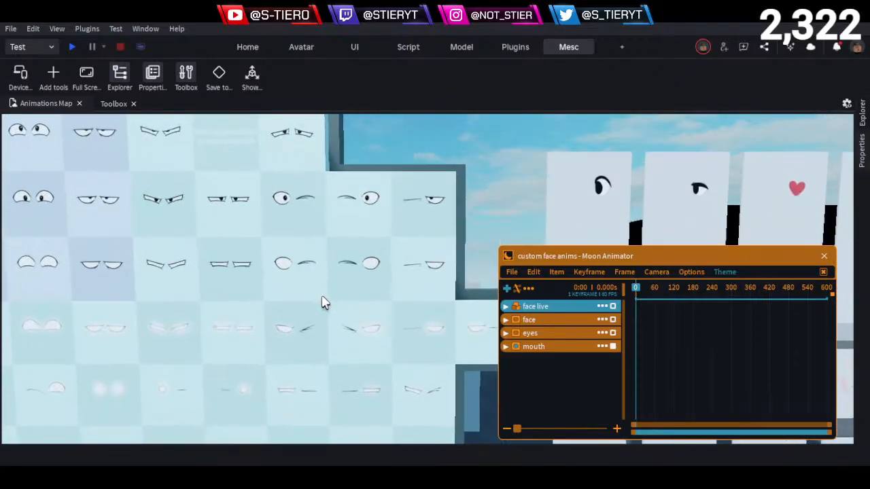
pyautogui.moveTo(324, 304); pyautogui.dragTo(342, 247, button='right')
pyautogui.press('a')
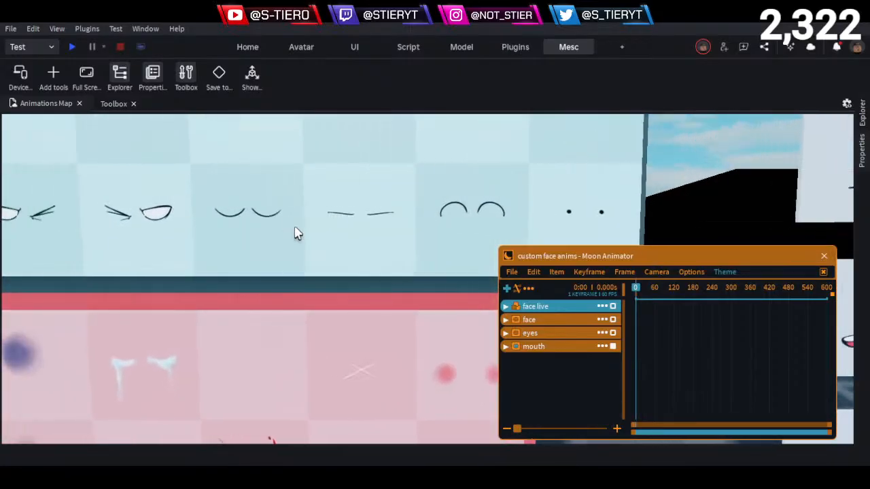
# - Look over the closed-eye decals in the blue board's bottom row and the separate mouth decal panels beyond it
pyautogui.press('a')
pyautogui.press('w')
pyautogui.press('s')
pyautogui.press('d')
pyautogui.press('d')
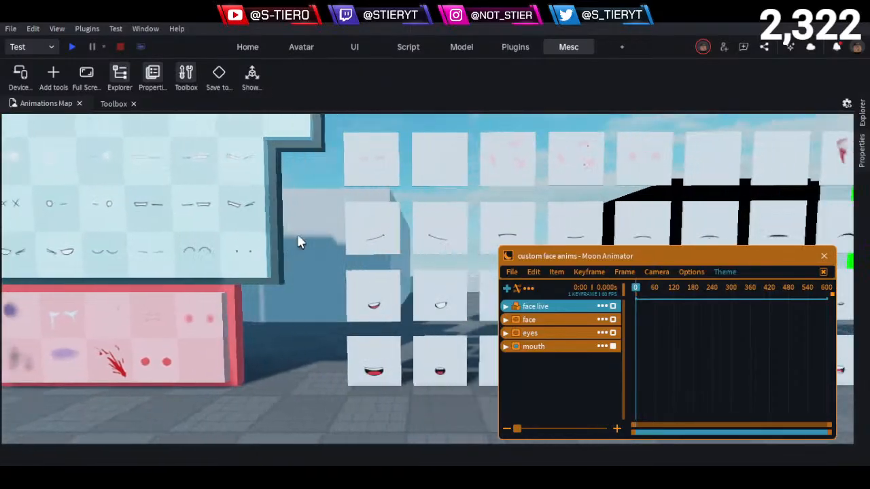
pyautogui.press('d')
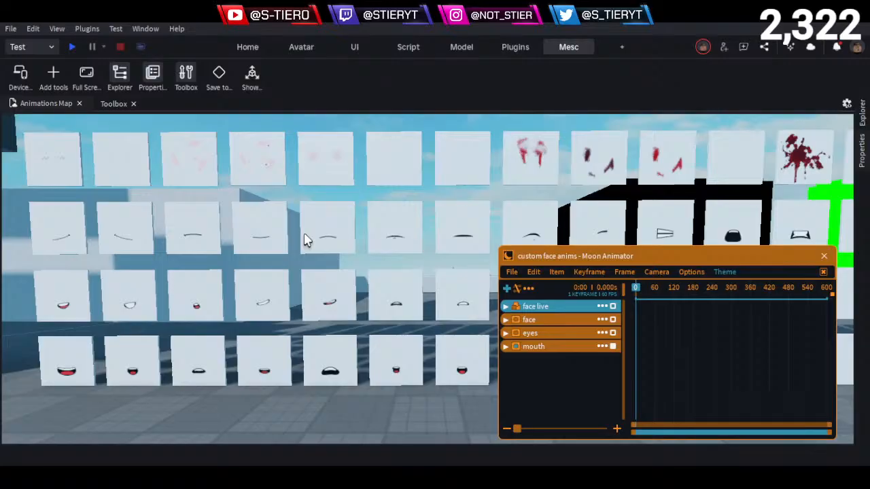
pyautogui.press('d')
pyautogui.press('d')
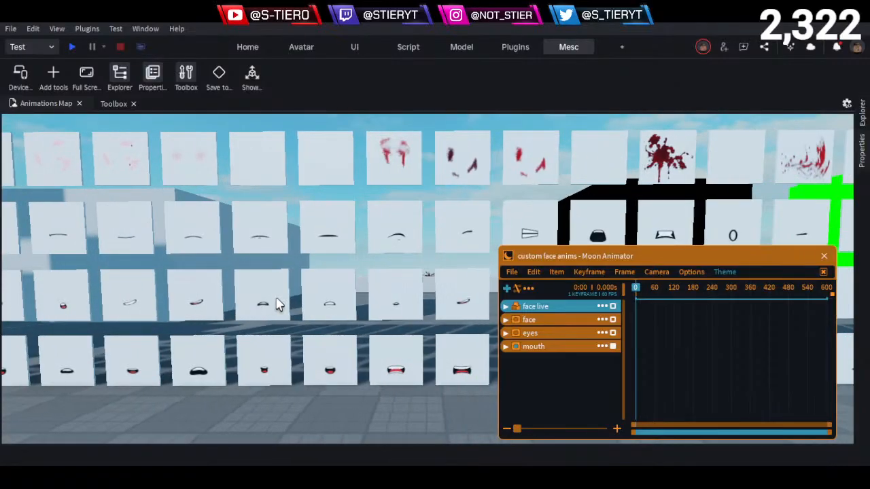
# - Examine the O-shaped mouth decal and compare it with the open, toothy and tongue-out mouths around it
pyautogui.press('w')
pyautogui.press('e')
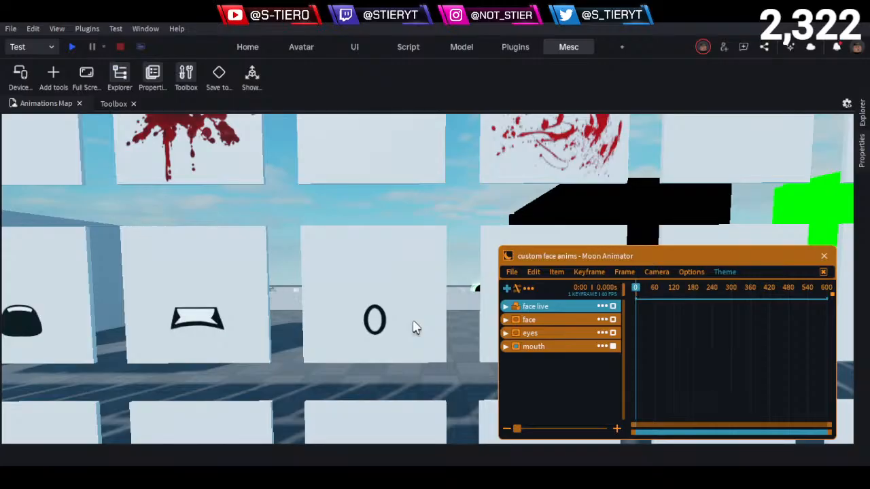
pyautogui.press('s')
pyautogui.press('d')
pyautogui.press('q')
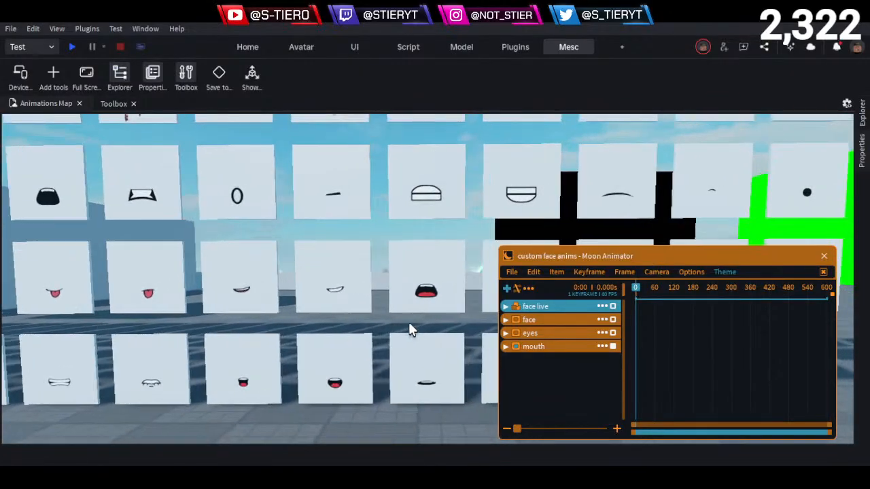
pyautogui.press('d')
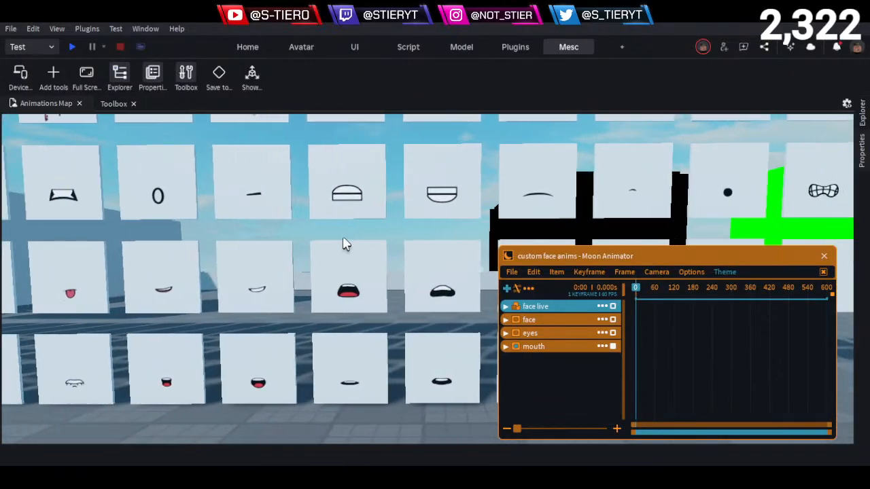
pyautogui.press('d')
pyautogui.press('e')
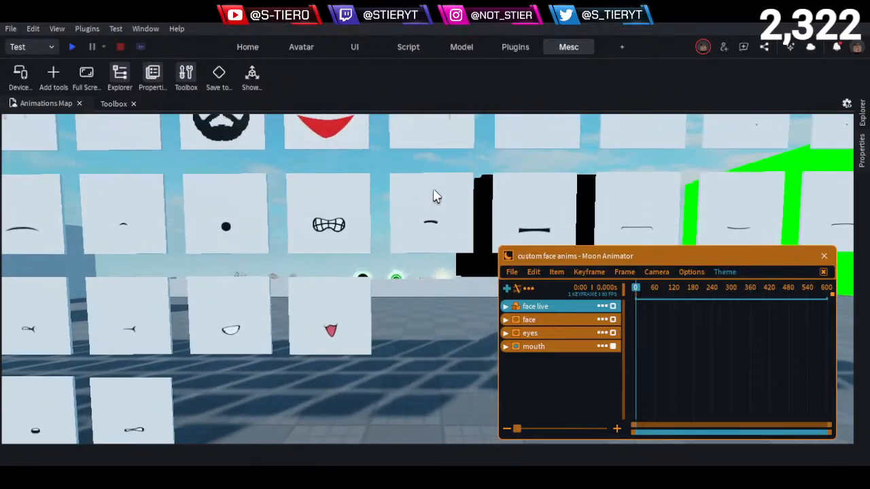
# - Examine the thin-line and curved closed mouth decals along the row past the gritted-teeth mouth
pyautogui.press('d')
pyautogui.press('w')
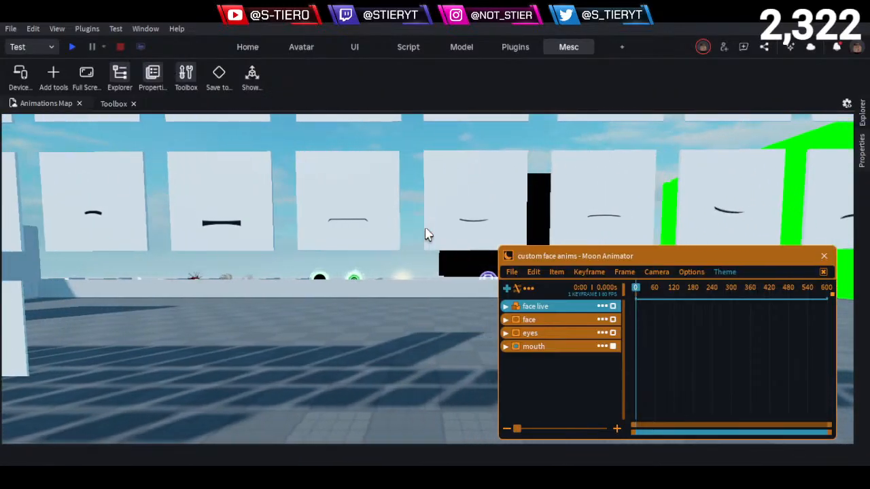
pyautogui.press('d')
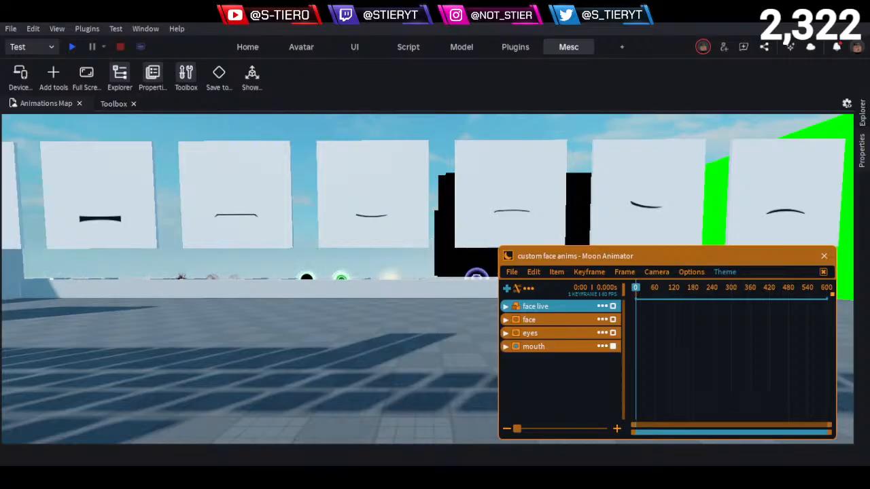
pyautogui.press('d')
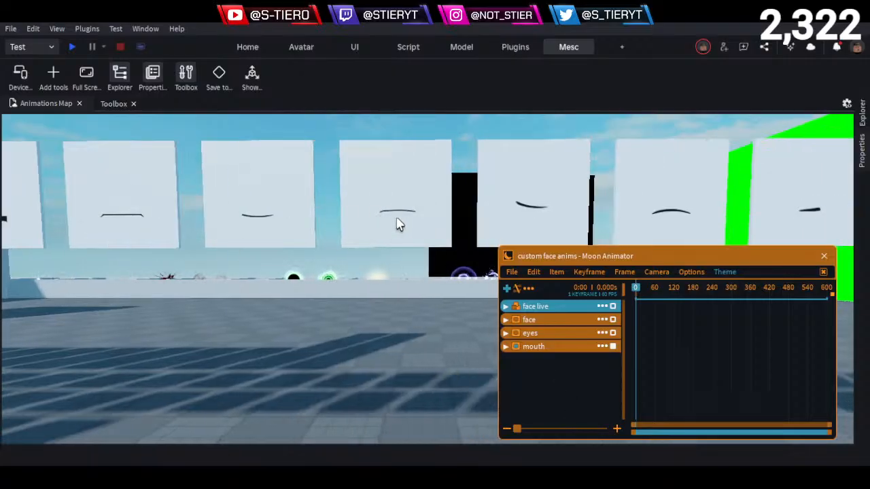
pyautogui.press('s')
pyautogui.press('d')
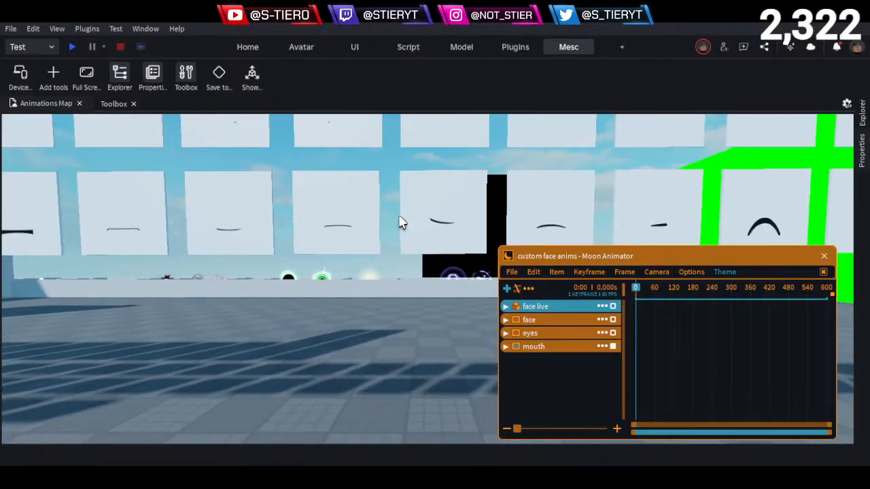
pyautogui.press('d')
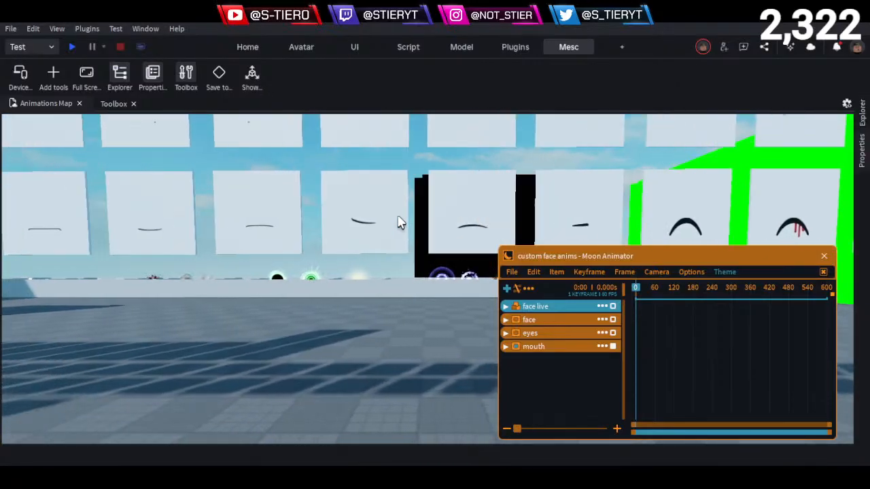
# - Inspect the round black dot mouth decal up close and compare it with the neighbouring mouth panels
pyautogui.press('a')
pyautogui.press('w')
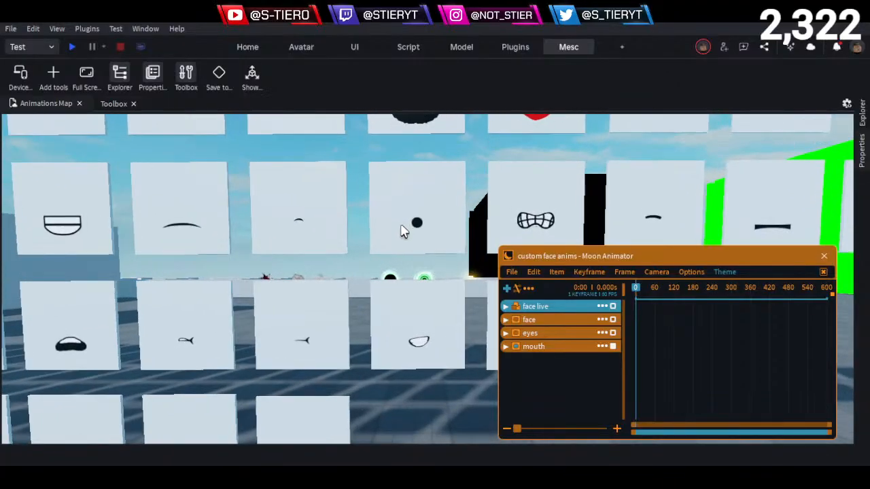
pyautogui.press('w')
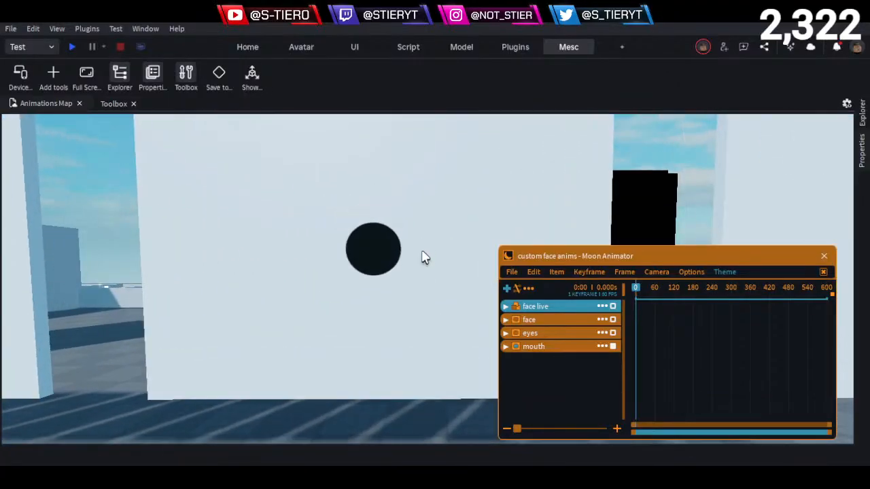
pyautogui.press('s')
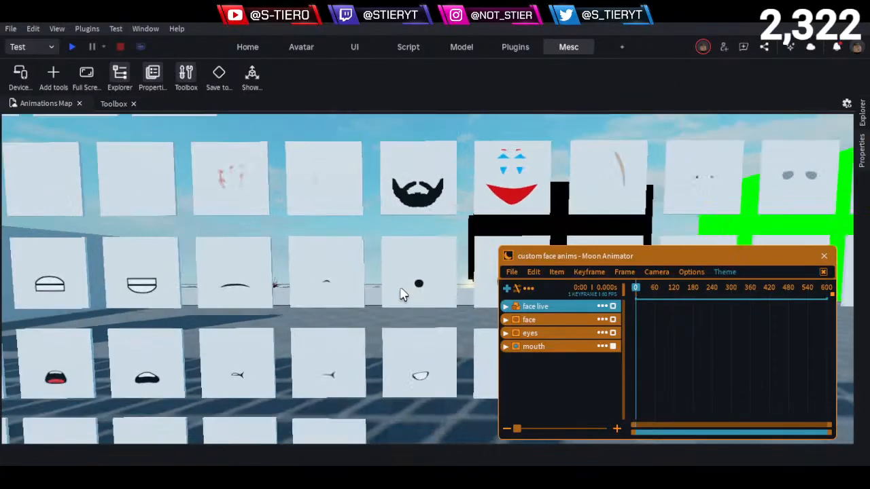
pyautogui.press('w')
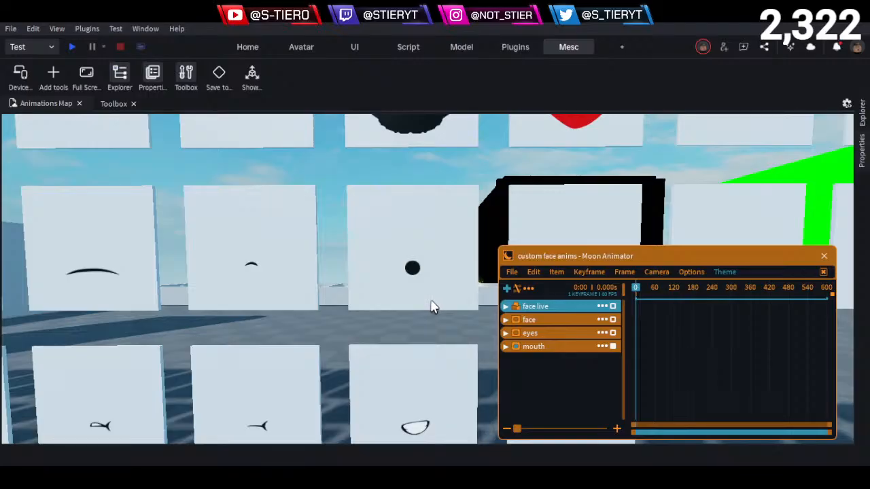
pyautogui.scroll(-4, 369, 284)
pyautogui.scroll(3, 373, 271)
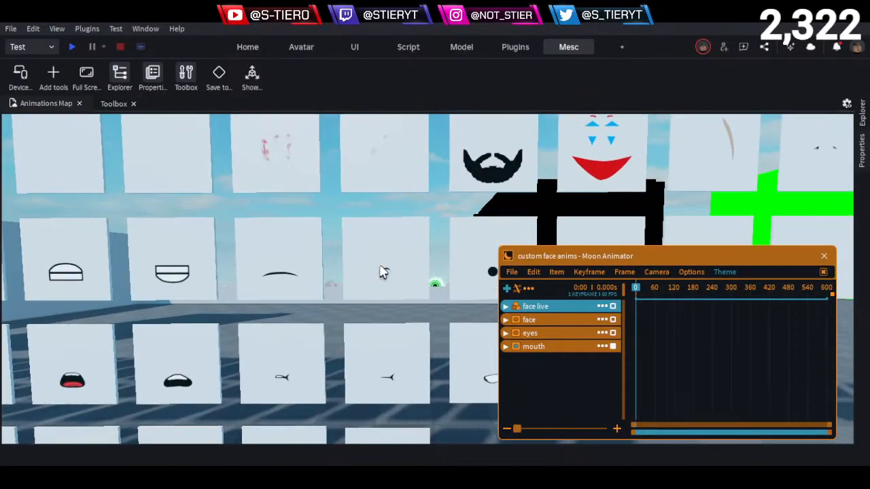
pyautogui.scroll(3, 381, 272)
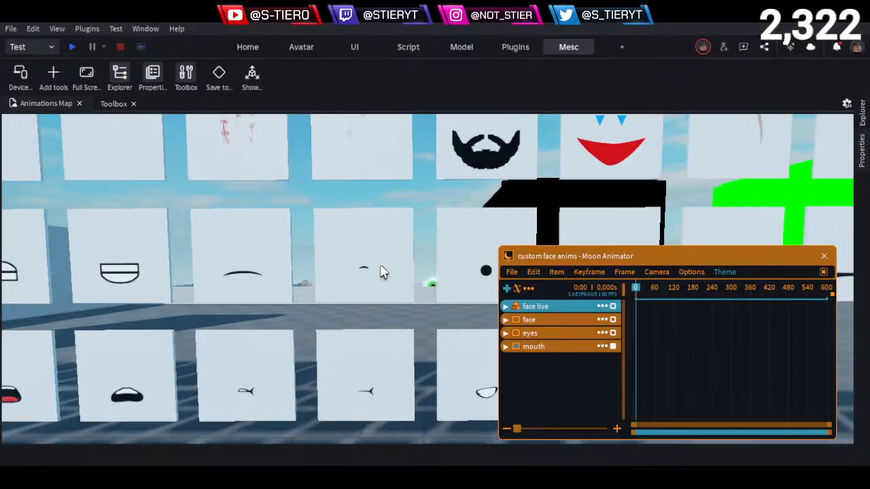
pyautogui.scroll(3, 381, 272)
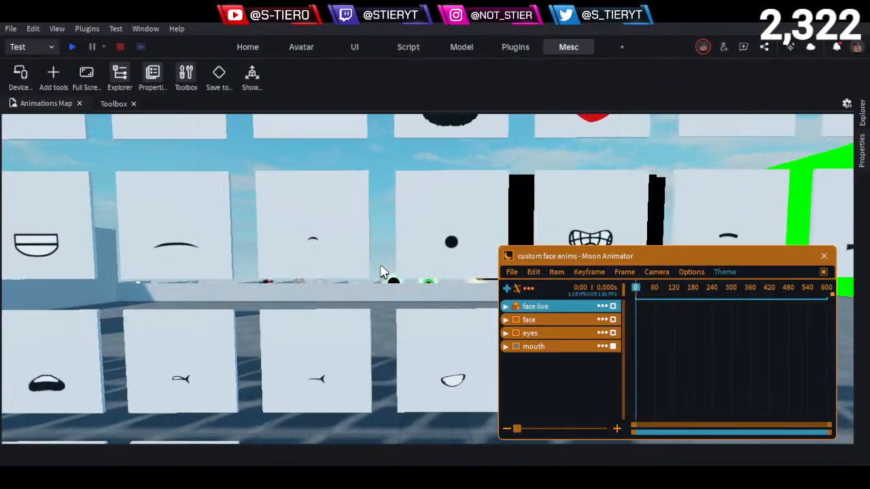
# - Examine the small open mouth decal in the bottom row of the mouth panels up close
pyautogui.press('q')
pyautogui.press('q')
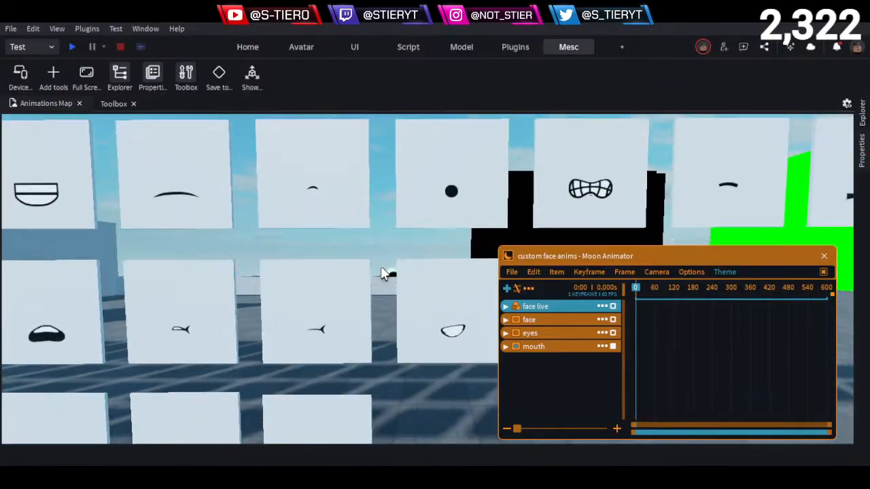
pyautogui.press('a')
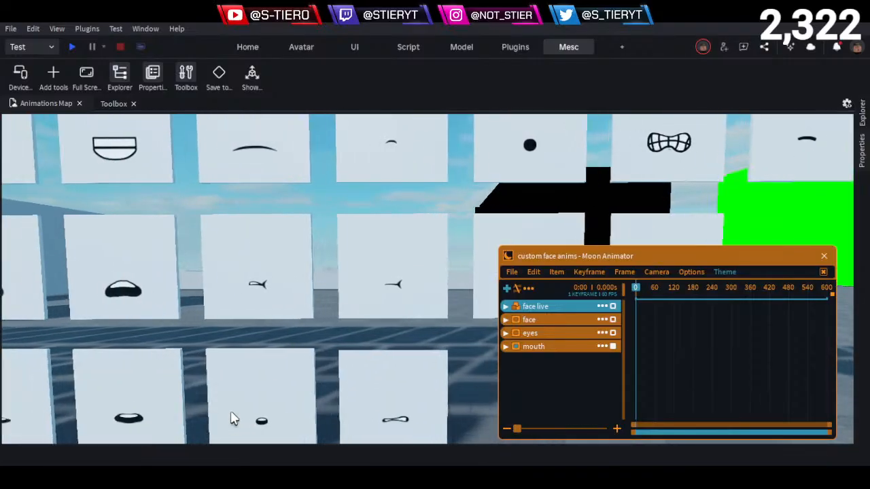
pyautogui.press('q')
pyautogui.press('w')
# - Examine the small open, pinched sideways and tongue-out mouth decals in the two lower rows of mouth panels
pyautogui.press('w')
pyautogui.press('q')
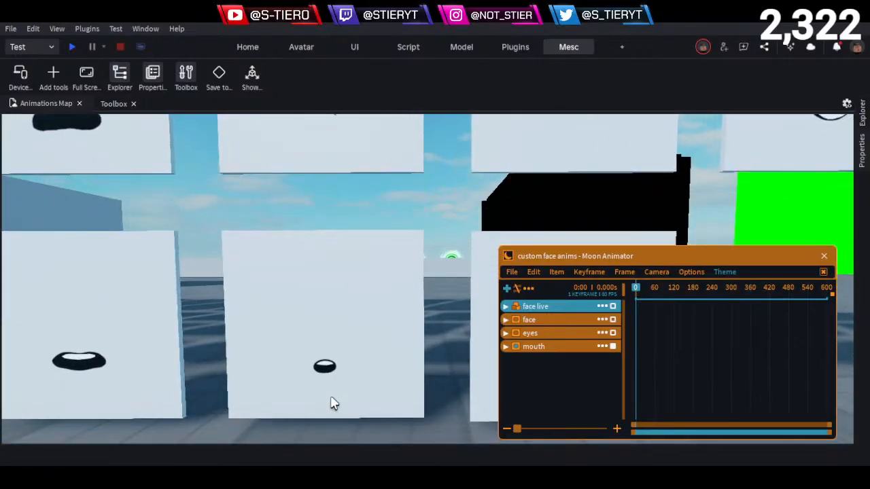
pyautogui.press('w')
pyautogui.press('a')
pyautogui.press('e')
pyautogui.press('s')
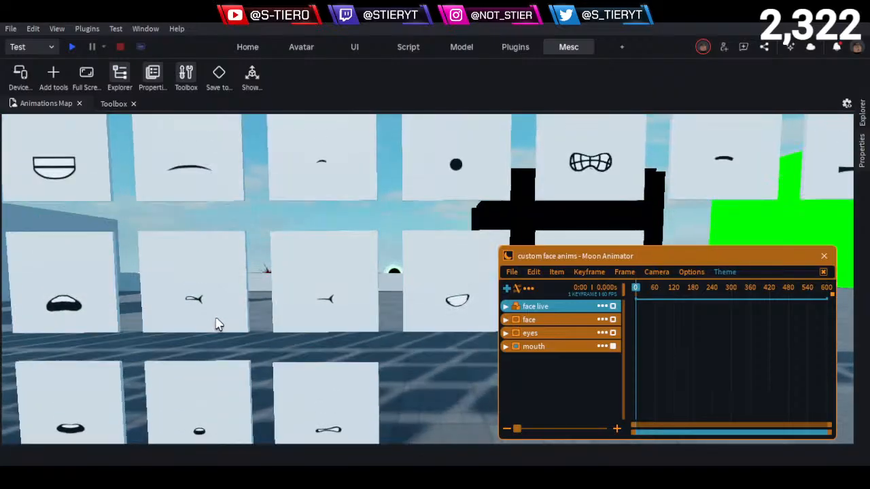
pyautogui.press('d')
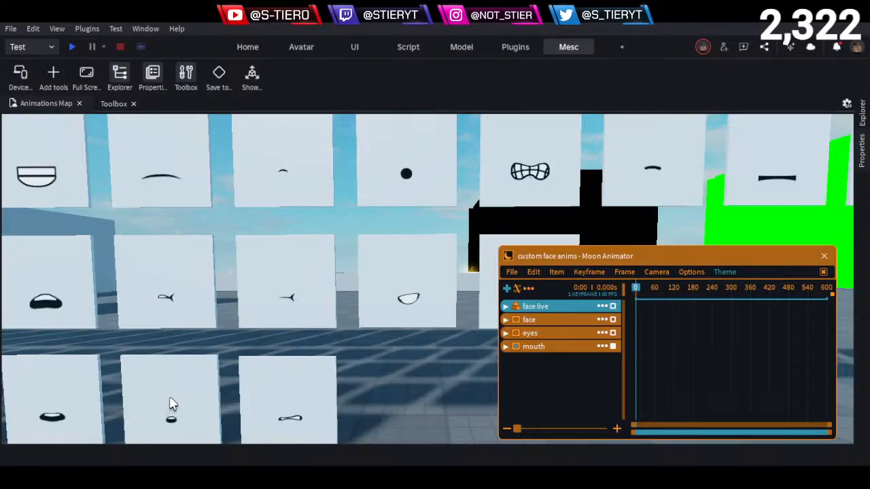
pyautogui.press('d')
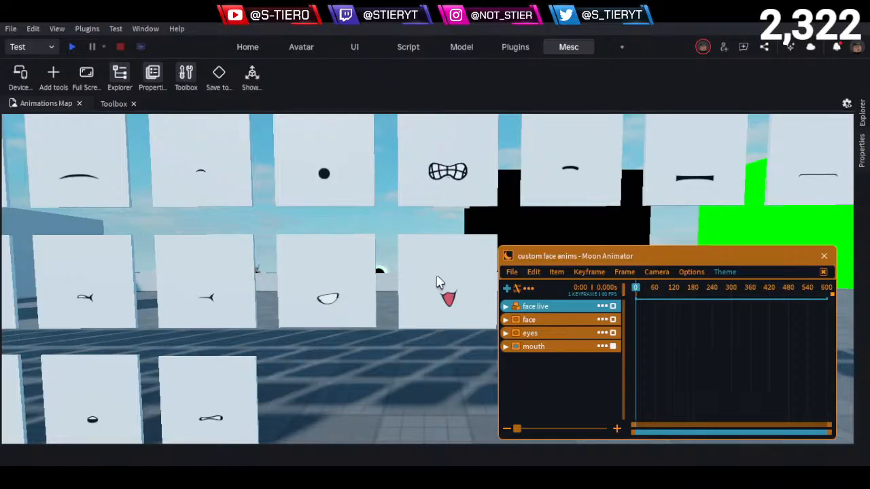
pyautogui.press('d')
# - Examine the flat and slightly curved closed mouth decals in the upper mouth row, including the thin downturned one up close
pyautogui.press('d')
pyautogui.press('e')
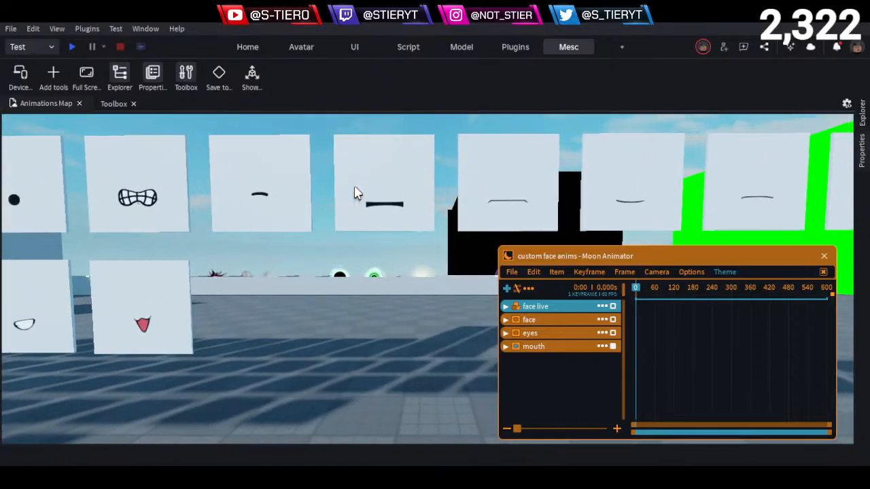
pyautogui.press('d')
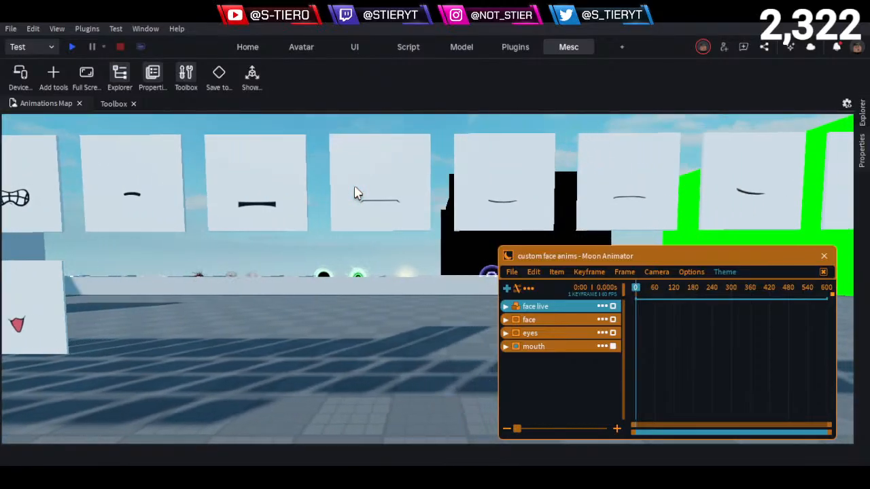
pyautogui.press('d')
pyautogui.press('d')
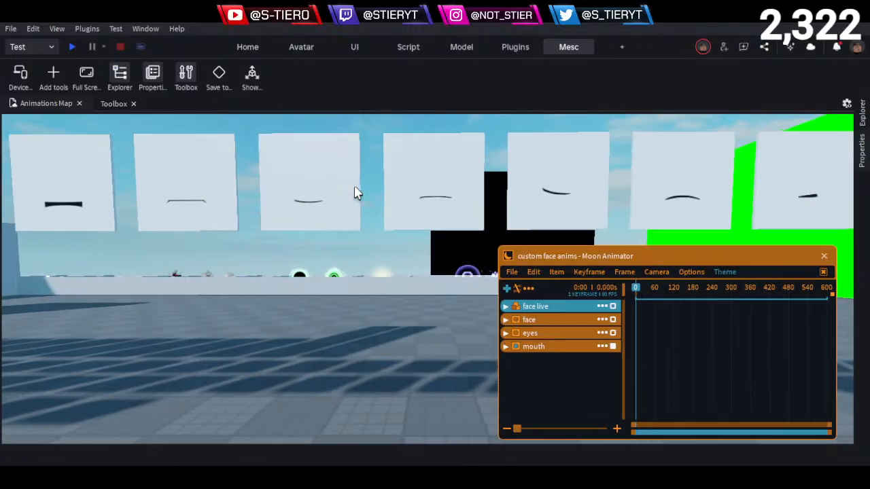
pyautogui.press('a')
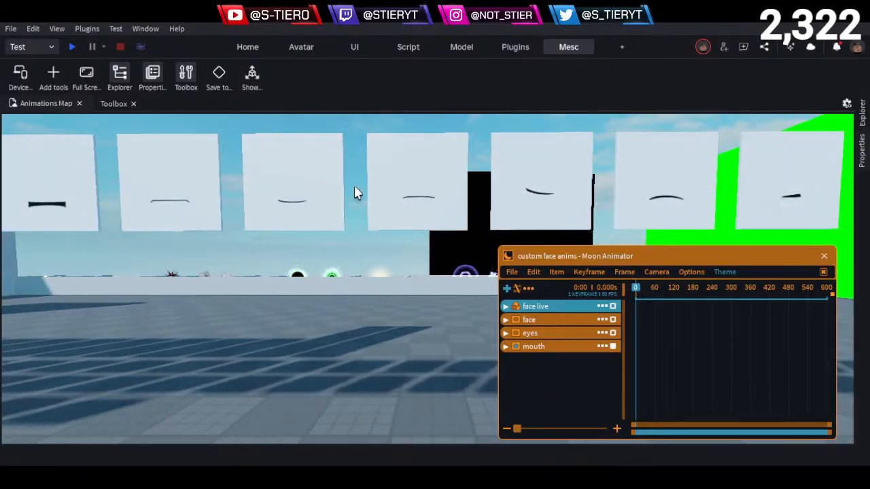
pyautogui.press('w')
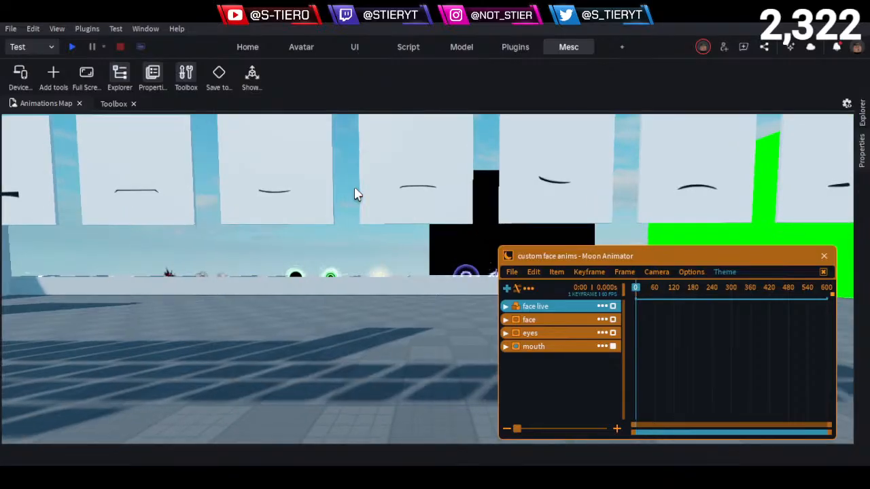
pyautogui.press('w')
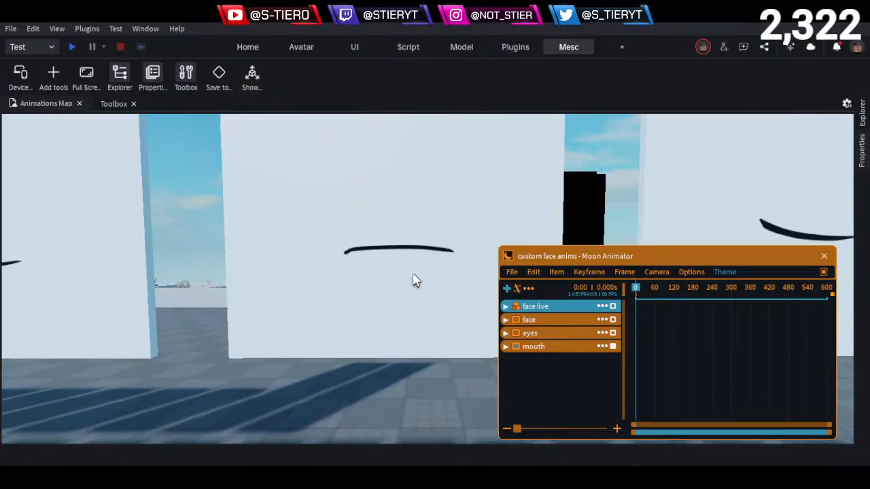
pyautogui.press('s')
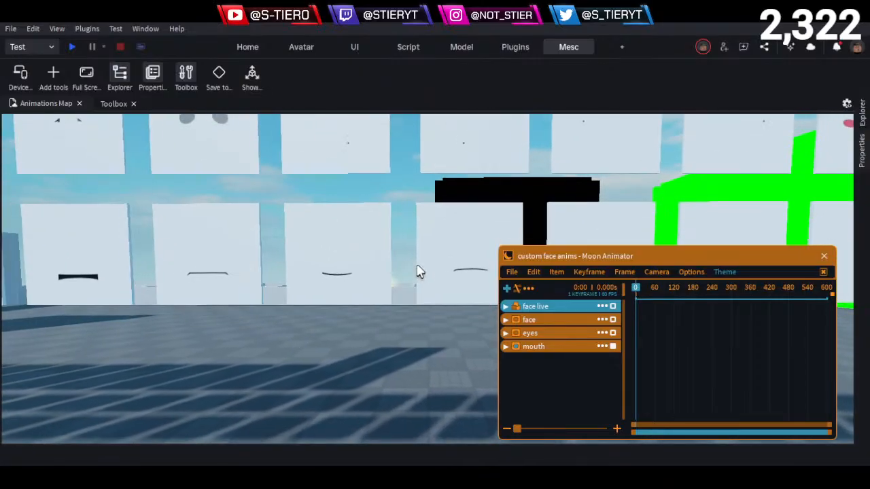
# - Survey the mouth panels again from the flat mouths back past the gritted-teeth and black dot mouths
pyautogui.press('a')
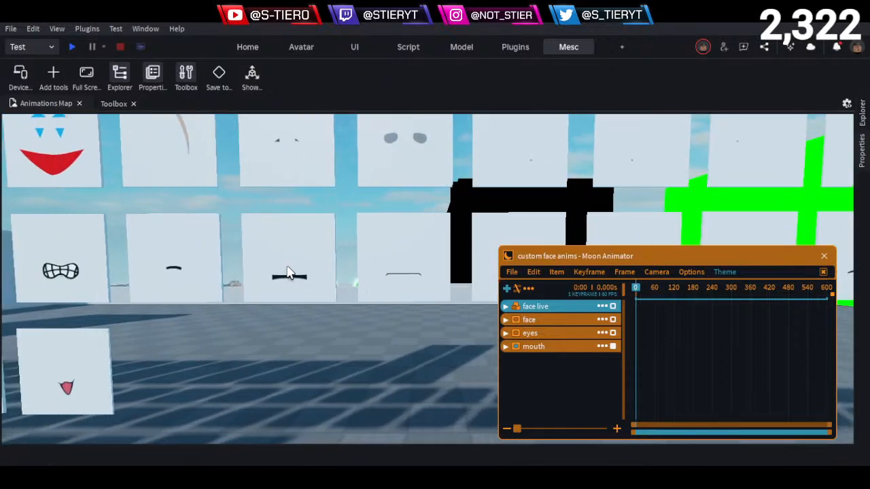
pyautogui.press('a')
pyautogui.press('s')
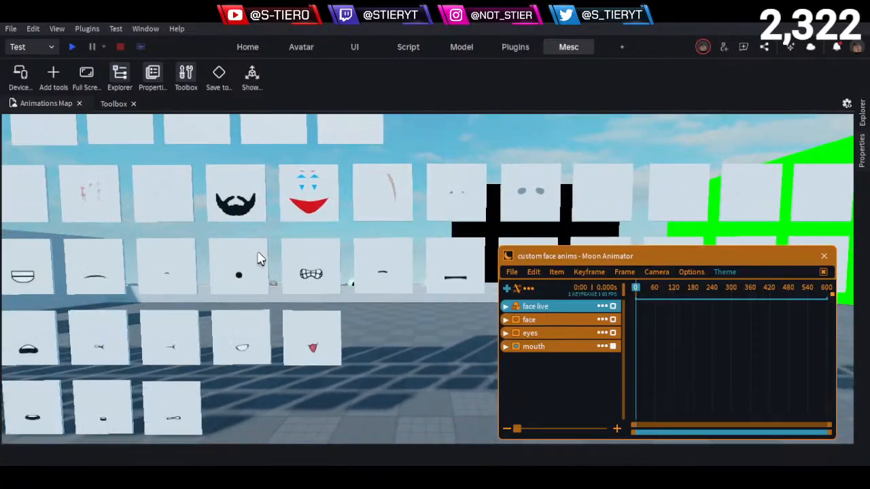
pyautogui.press('a')
pyautogui.moveTo(309, 258); pyautogui.dragTo(309, 260, button='right')
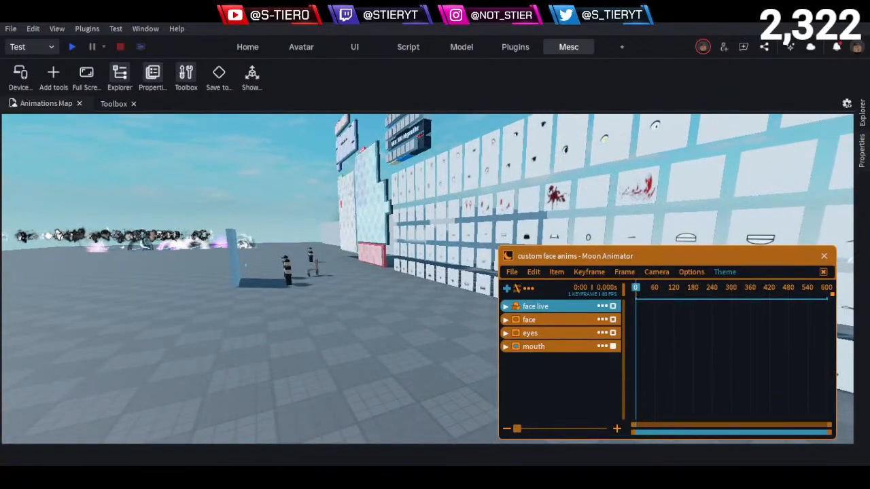
# - Return to the live character and add Texture and Transparency keyframes to the face track at frame 0
pyautogui.press('w')
pyautogui.press('a')
pyautogui.press('w')
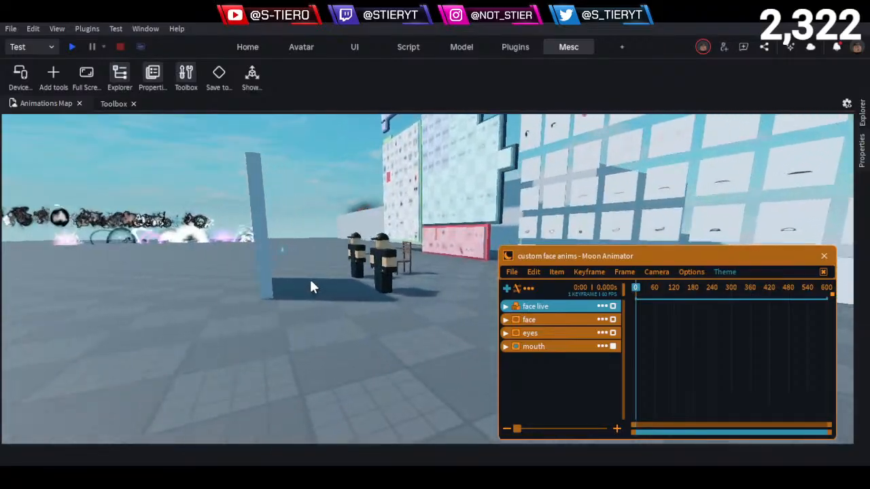
pyautogui.moveTo(311, 285); pyautogui.dragTo(312, 280, button='right')
pyautogui.press('w')
pyautogui.press('a')
pyautogui.press('s')
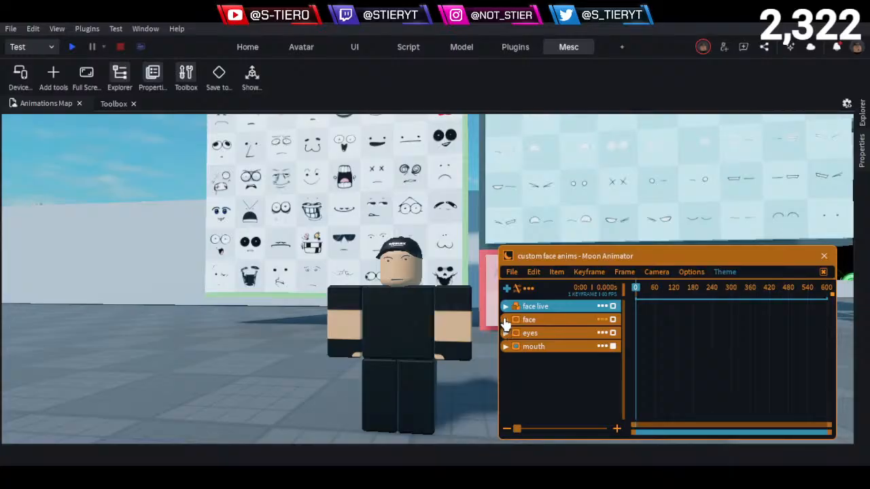
pyautogui.click(507, 325)
pyautogui.click(561, 360)
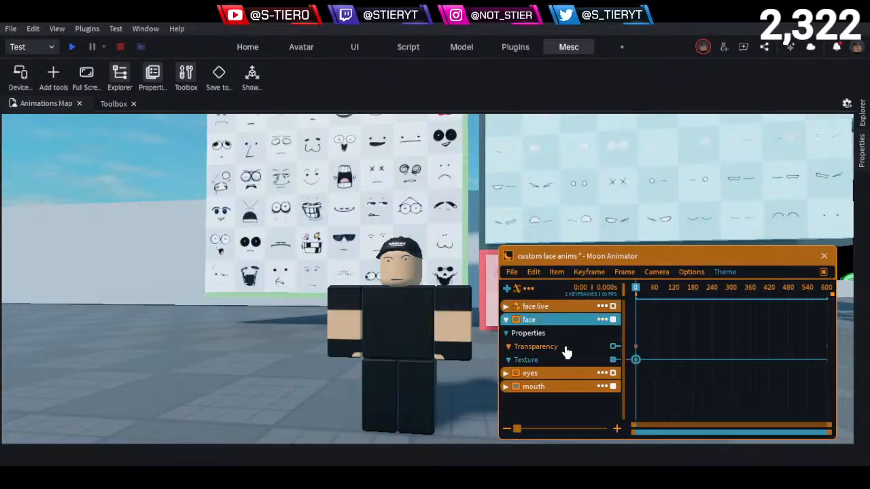
pyautogui.click(604, 348)
pyautogui.doubleClick(638, 359)
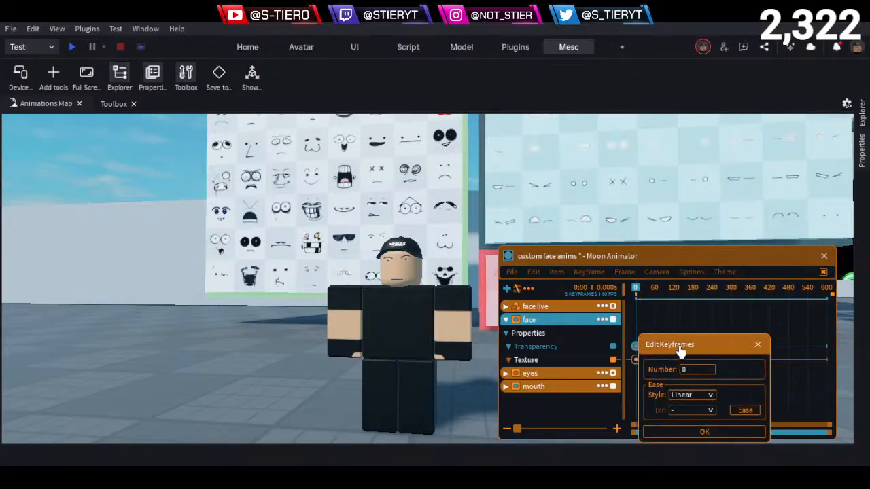
pyautogui.click(757, 344)
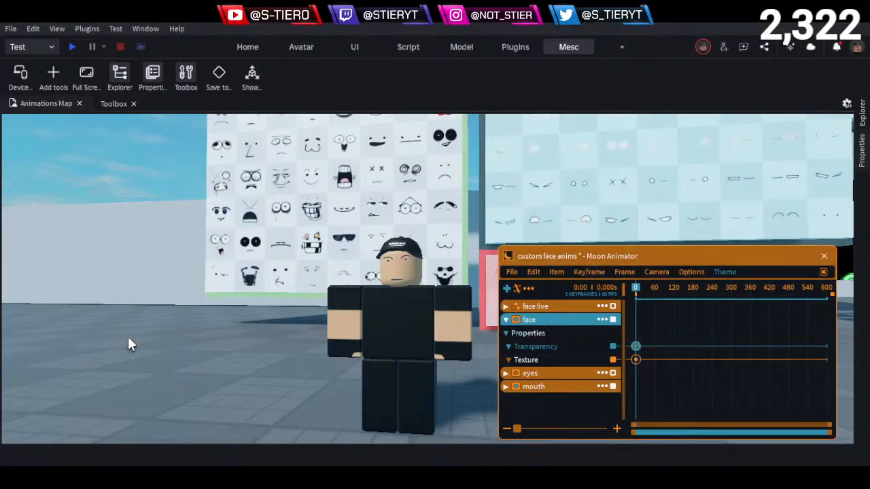
# - Copy the Texture link of the squinting, grimacing face decal on the full-face wall
pyautogui.scroll(5, 328, 229)
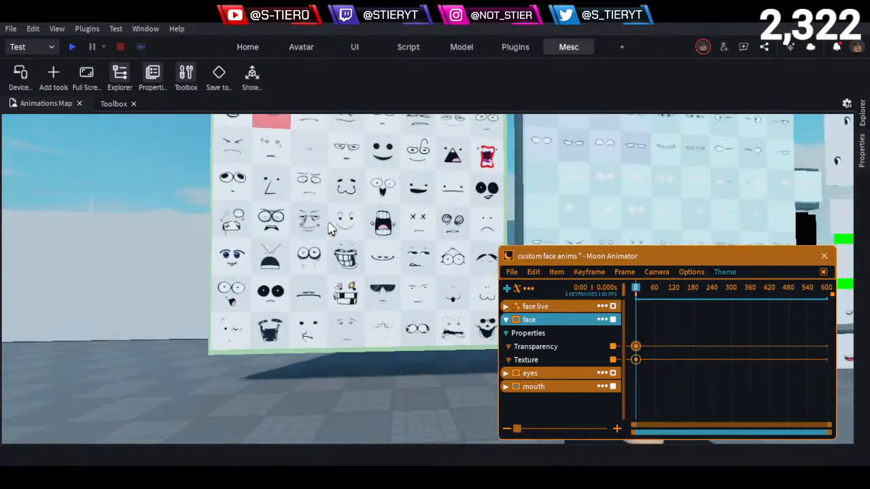
pyautogui.scroll(2, 329, 229)
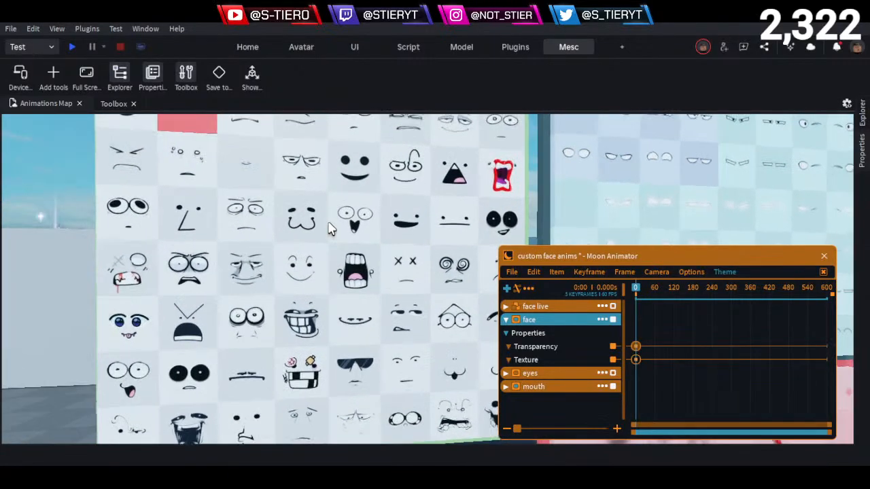
pyautogui.moveTo(329, 229); pyautogui.dragTo(331, 229, button='right')
pyautogui.press('w')
pyautogui.press('d')
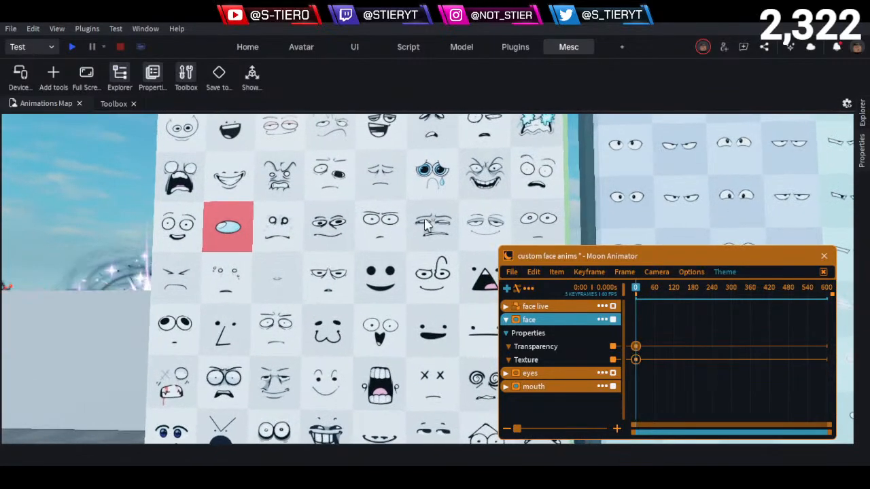
pyautogui.click(430, 228)
pyautogui.click(863, 207)
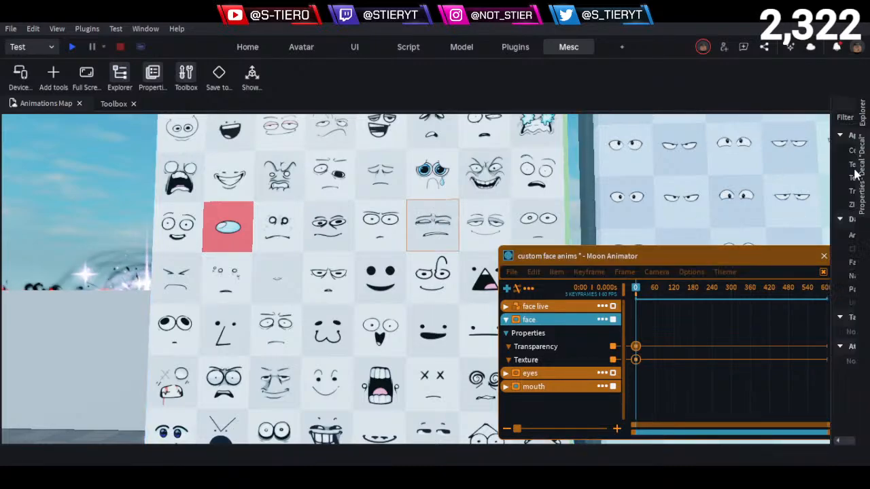
pyautogui.click(685, 165)
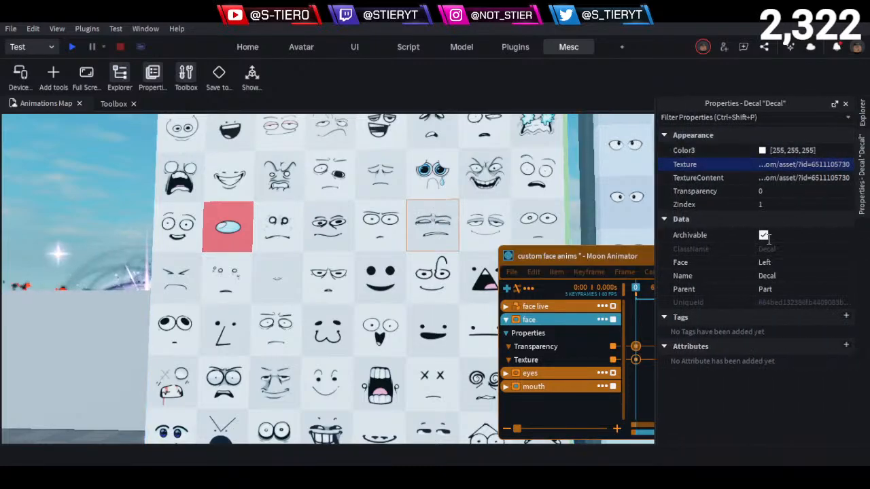
pyautogui.click(592, 258)
pyautogui.doubleClick(635, 360)
pyautogui.click(715, 364)
pyautogui.hotkey('ctrl', 'a')
pyautogui.hotkey('ctrl', 'v')
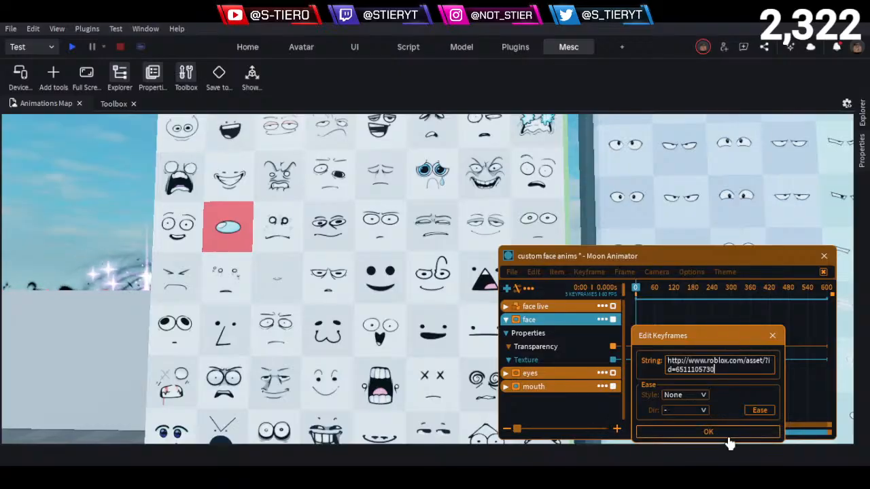
pyautogui.click(728, 434)
# - Inspect the squinting, grimacing expression up close on the live character
pyautogui.scroll(-4, 344, 328)
pyautogui.moveTo(344, 328); pyautogui.dragTo(391, 340, button='right')
pyautogui.press('s')
pyautogui.press('a')
pyautogui.scroll(2, 390, 337)
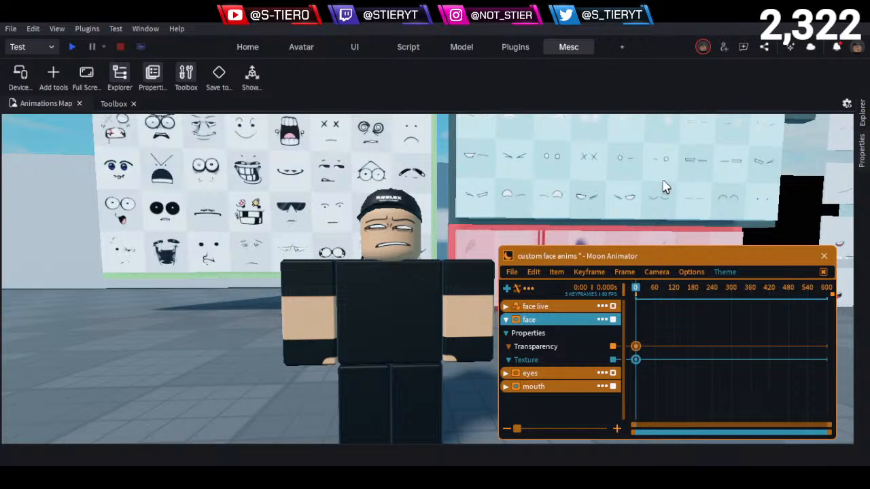
pyautogui.scroll(5, 379, 224)
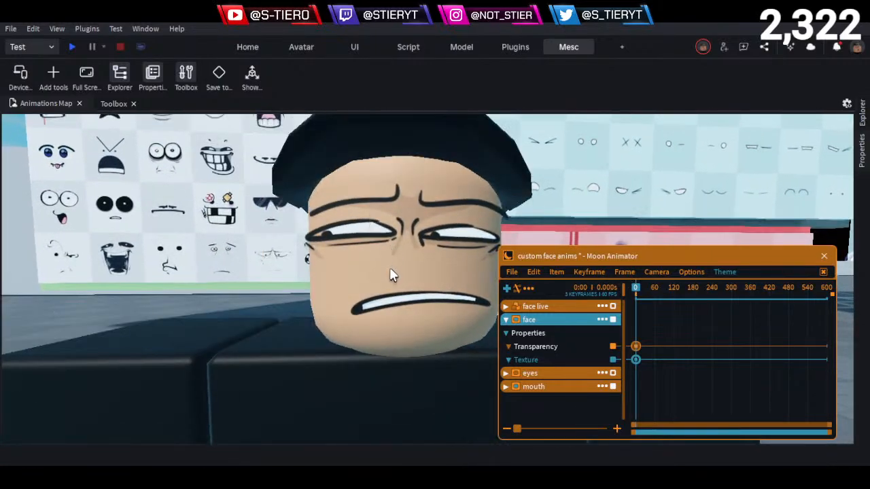
pyautogui.moveTo(412, 288); pyautogui.dragTo(413, 288, button='right')
pyautogui.press('s')
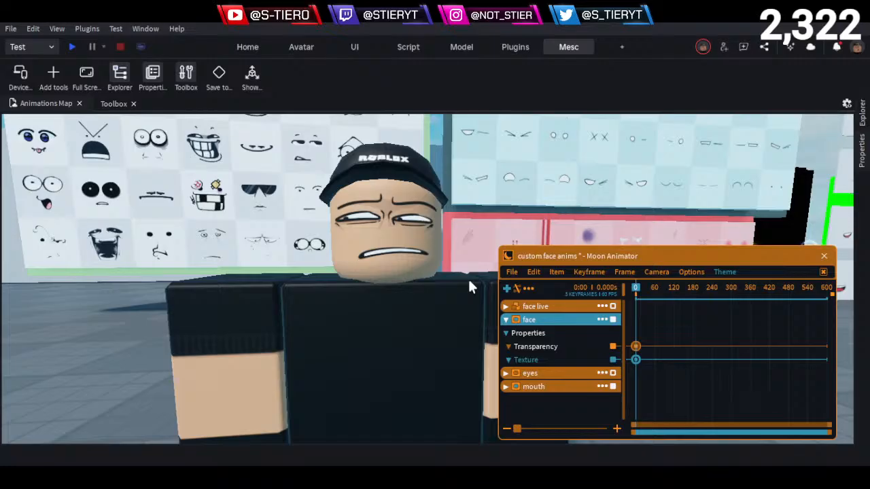
# - View the character's new expression from the side and against the wall of full-face decals
pyautogui.press('a')
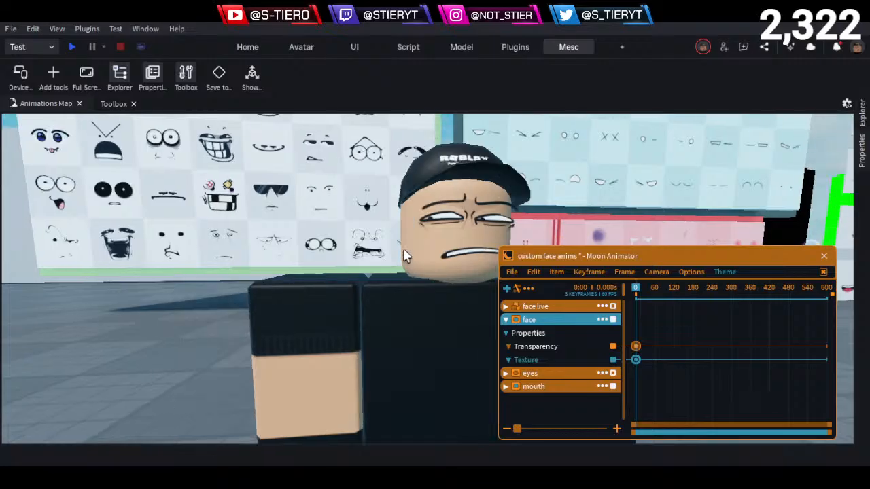
pyautogui.press('a')
pyautogui.press('s')
pyautogui.press('d')
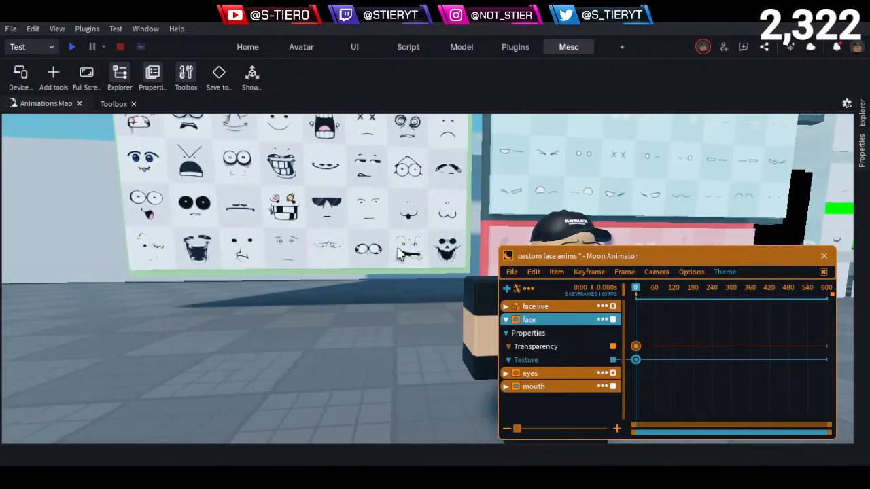
pyautogui.press('d')
pyautogui.press('w')
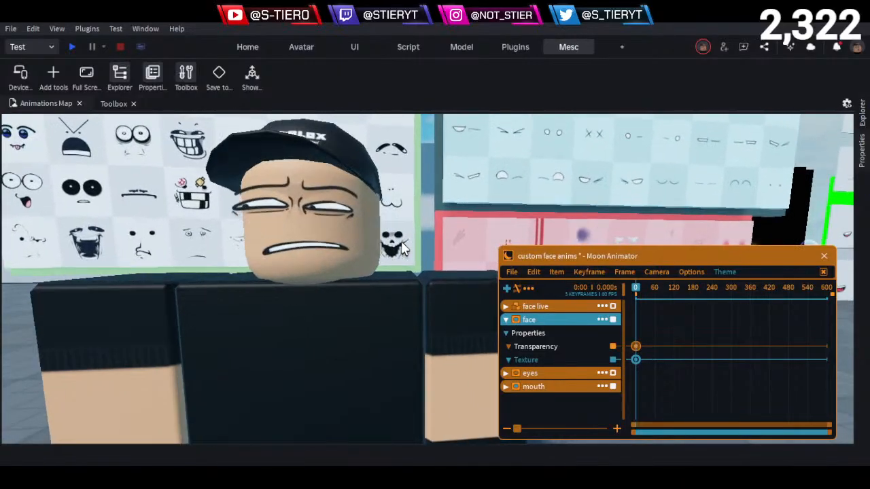
pyautogui.press('w')
pyautogui.press('e')
pyautogui.press('q')
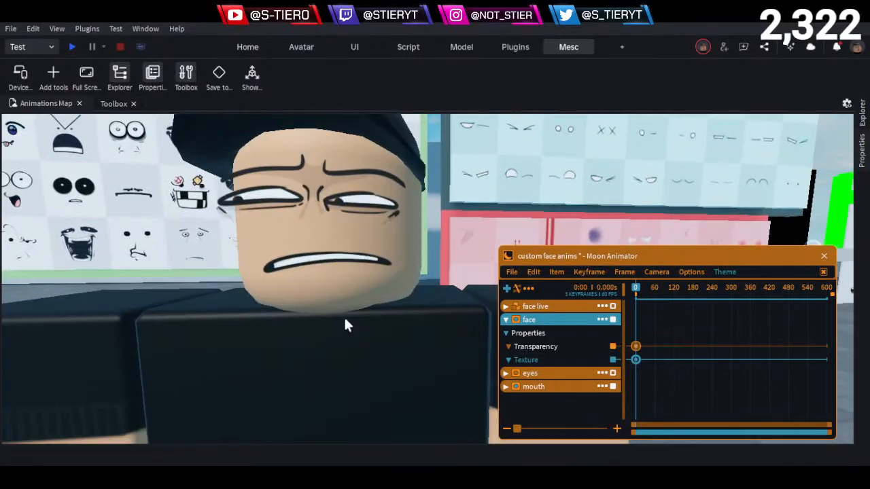
# - Examine the eyes, brows and slanted mouth of the character's new face from close range and slightly further back
pyautogui.press('w')
pyautogui.press('a')
pyautogui.press('e')
pyautogui.press('s')
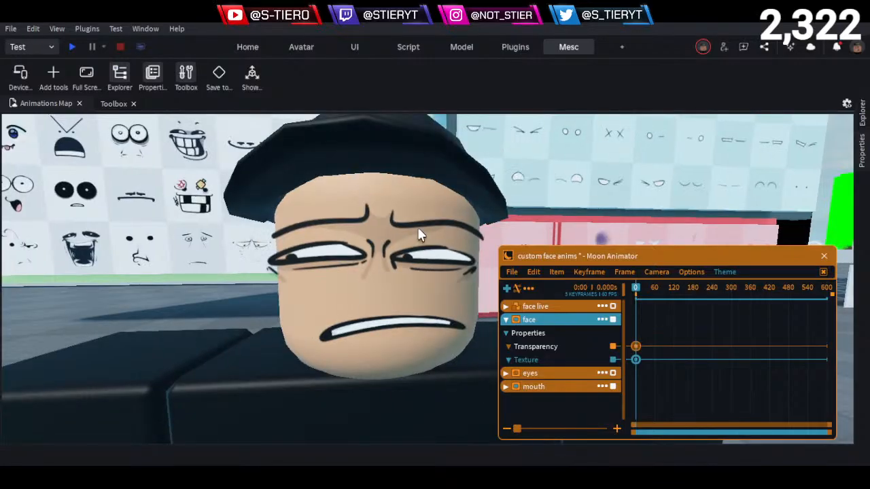
pyautogui.press('q')
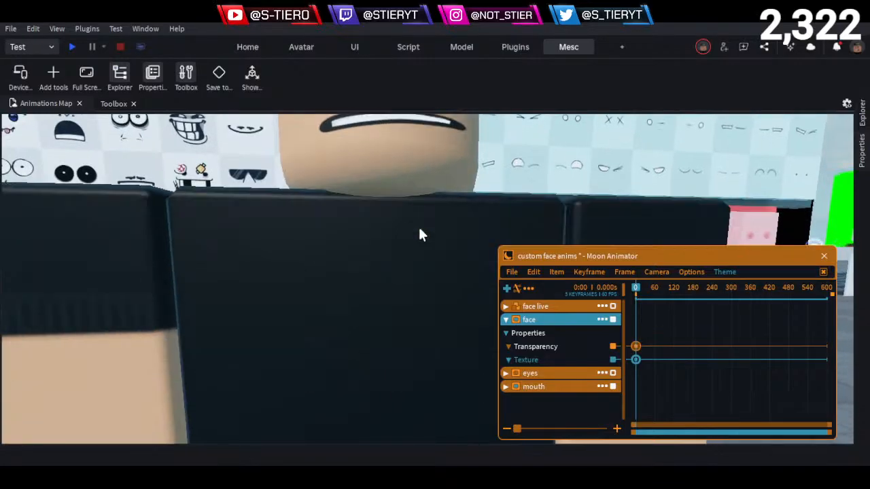
pyautogui.press('e')
pyautogui.press('a')
pyautogui.press('s')
pyautogui.press('d')
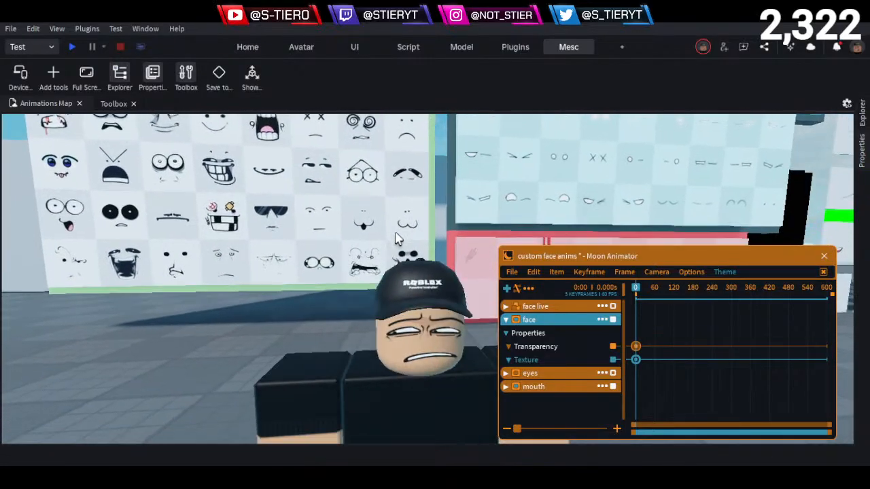
pyautogui.press('q')
pyautogui.press('w')
pyautogui.press('d')
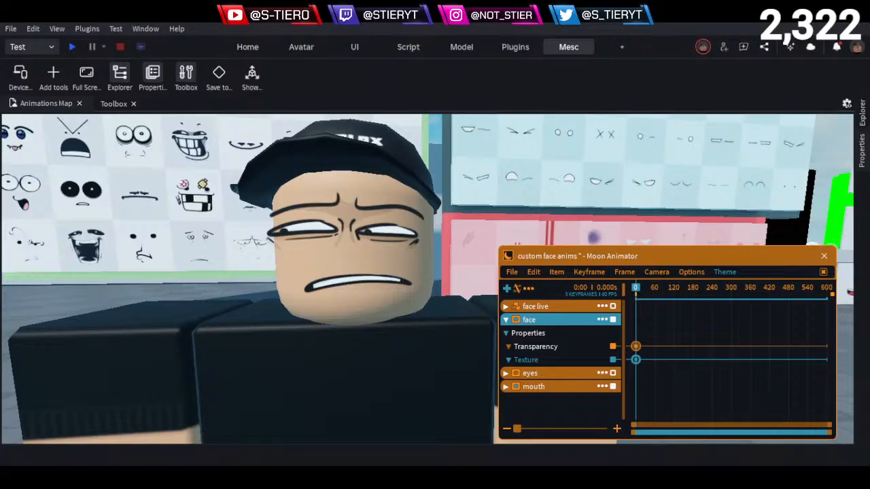
pyautogui.click(373, 259)
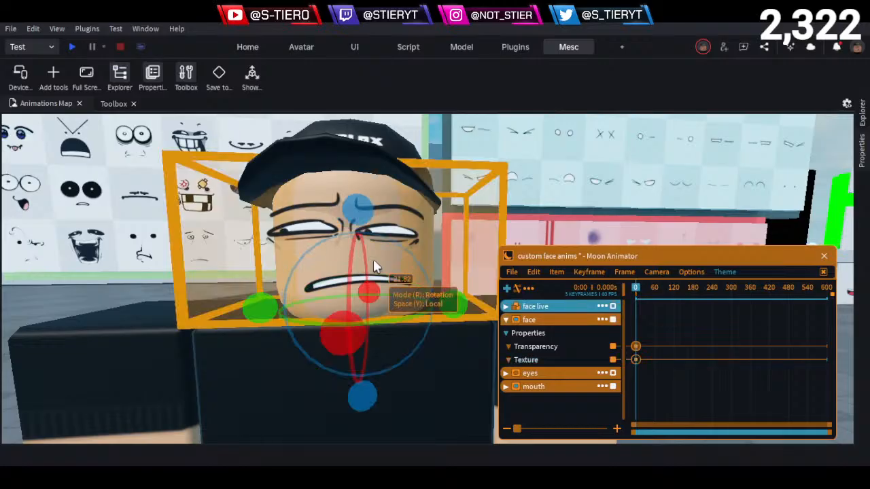
pyautogui.click(29, 284)
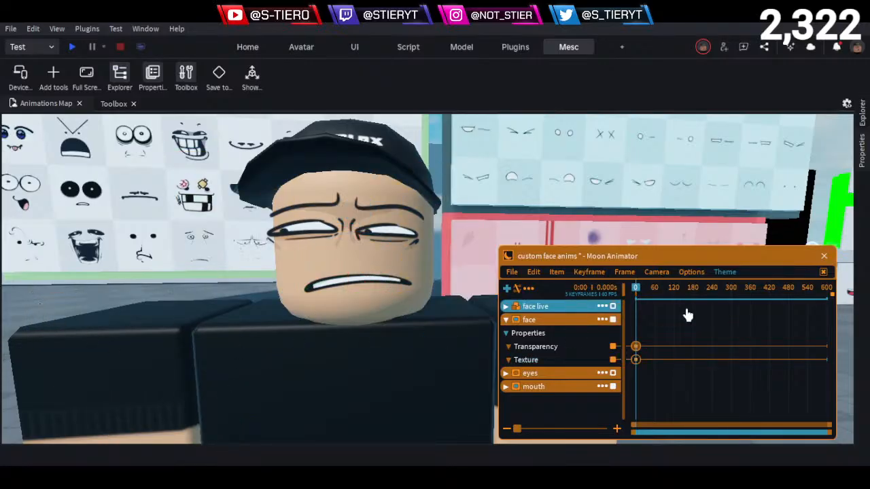
# - Paste a copy of the face track's frame 0 Texture keyframe further along the timeline and play the animation from the start
pyautogui.moveTo(663, 291); pyautogui.dragTo(595, 291)
pyautogui.click(636, 360)
pyautogui.hotkey('ctrl', 'v')
pyautogui.press('space')
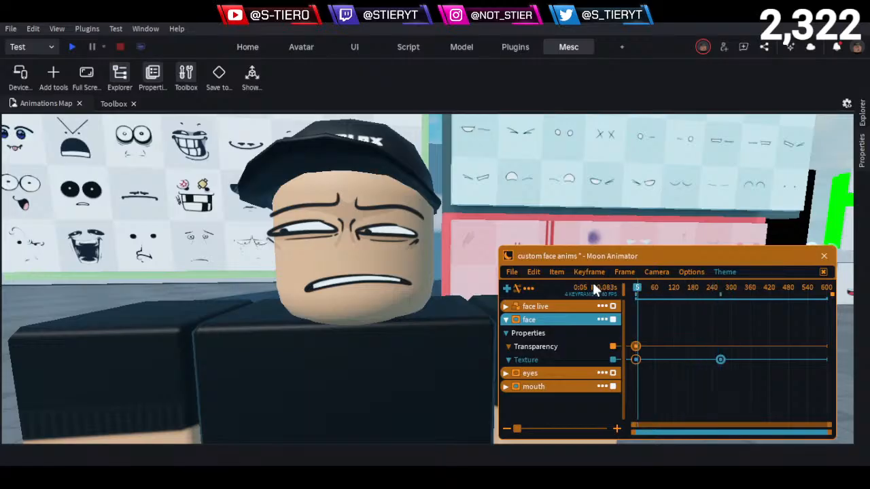
# - Preview the face animation from the beginning with the timeline's early frames enlarged
pyautogui.scroll(3, 662, 301)
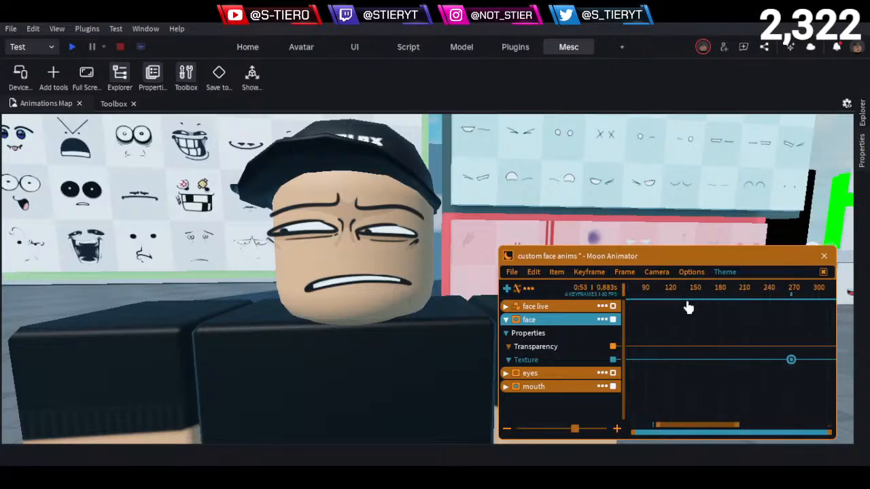
pyautogui.moveTo(686, 301); pyautogui.dragTo(402, 285)
pyautogui.press('space')
pyautogui.press('space')
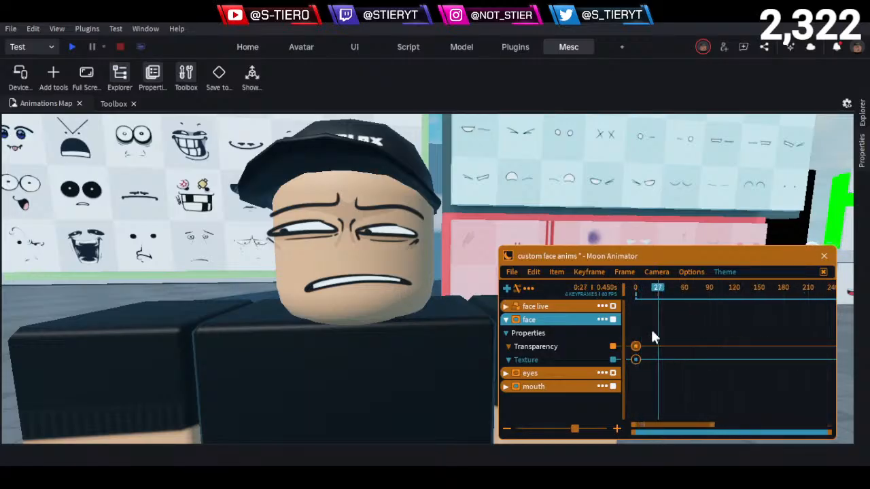
pyautogui.moveTo(667, 288); pyautogui.dragTo(581, 286)
pyautogui.press('space')
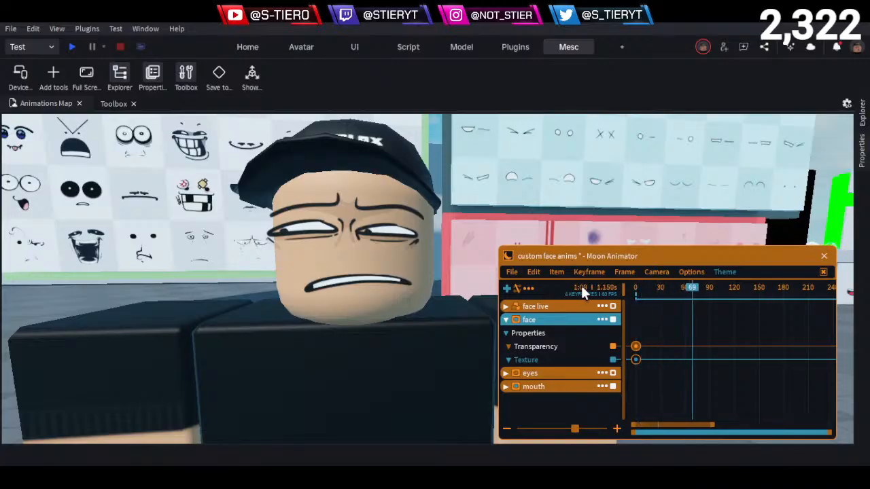
# - Delete the pasted Texture keyframe from the face track and return the playhead to frame 0
pyautogui.scroll(-3, 768, 368)
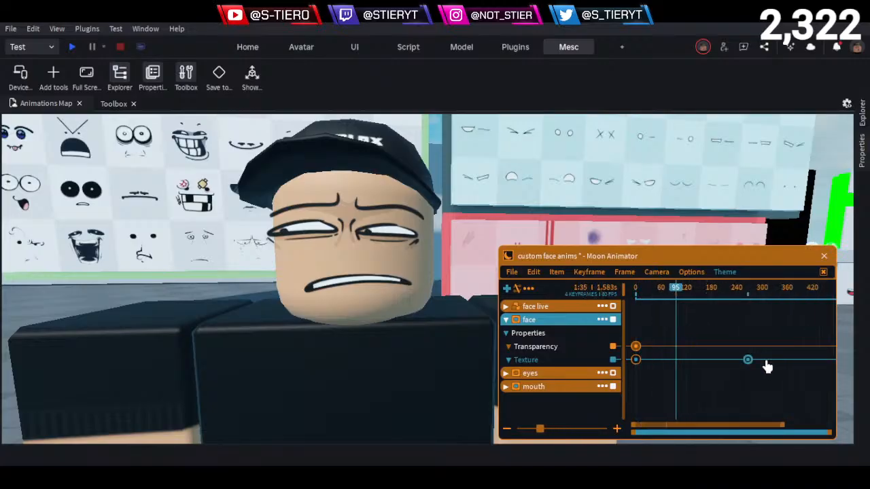
pyautogui.press('Delete')
pyautogui.scroll(3, 669, 313)
pyautogui.moveTo(676, 290); pyautogui.dragTo(483, 292)
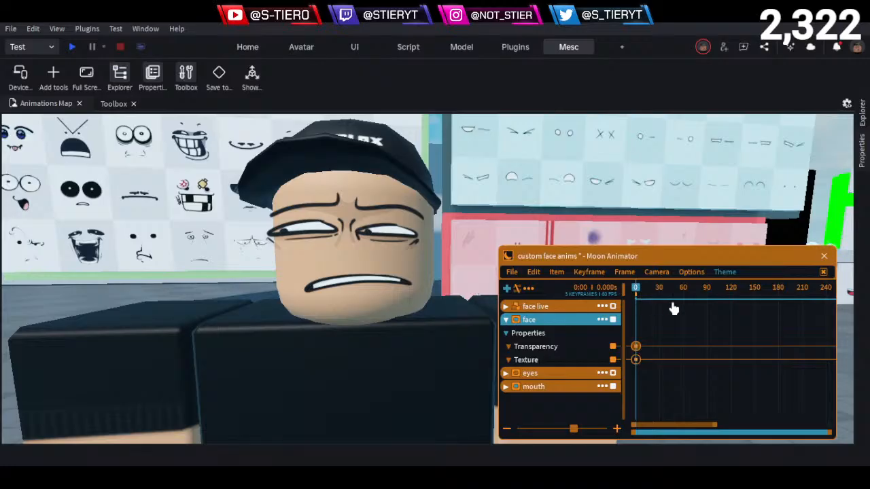
# - Add a Transparency keyframe to the face track at frame 90 with a value of 1 and Linear easing
pyautogui.moveTo(694, 310)
pyautogui.mouseDown()
pyautogui.moveTo(711, 311)
pyautogui.moveTo(707, 318)
pyautogui.mouseUp()
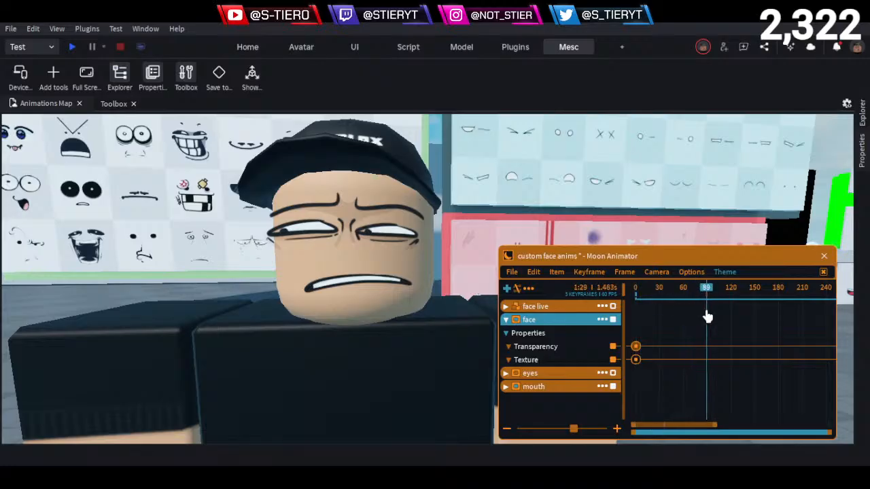
pyautogui.click(708, 316)
pyautogui.click(555, 351)
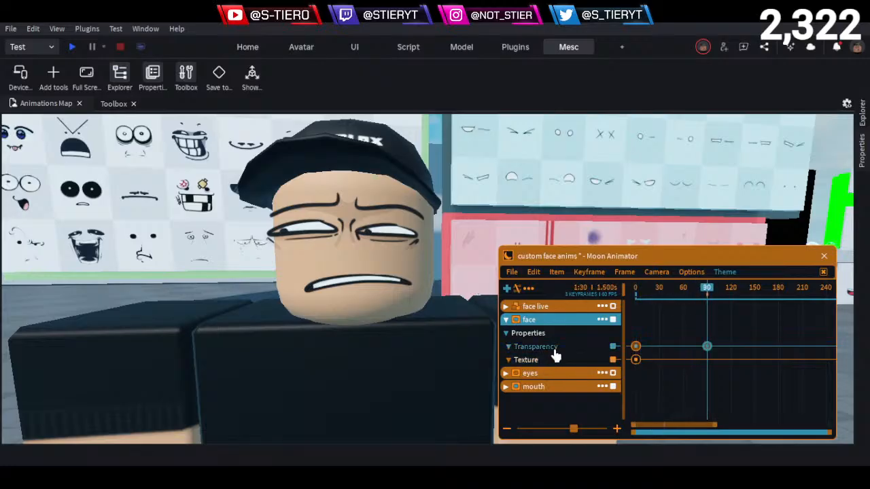
pyautogui.press('7')
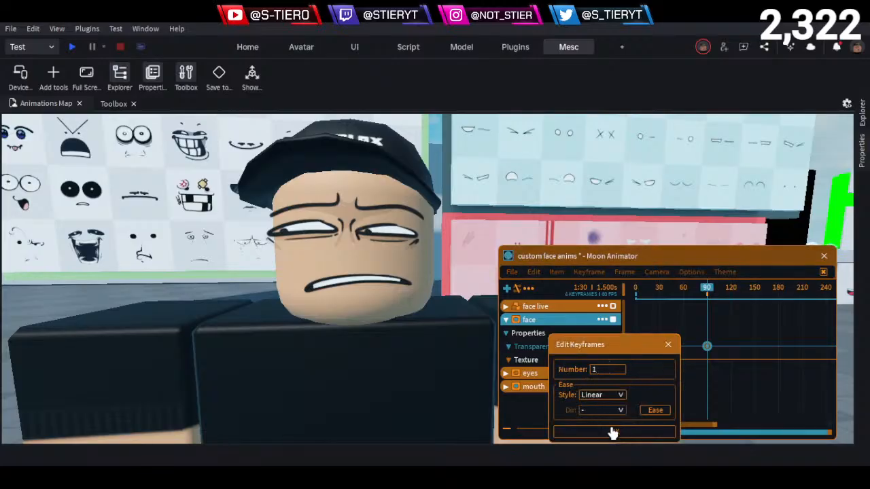
pyautogui.click(613, 431)
# - Collapse the face track and expand the properties of the eyes and mouth tracks
pyautogui.click(505, 319)
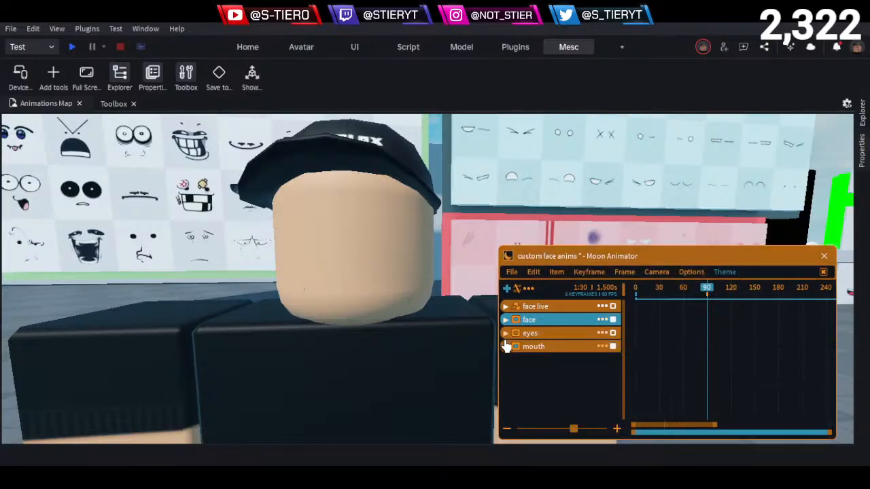
pyautogui.click(505, 332)
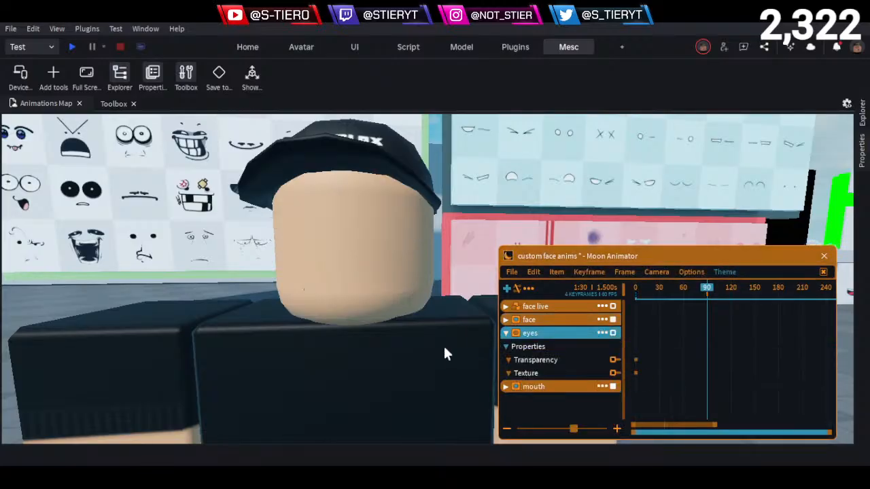
pyautogui.click(506, 385)
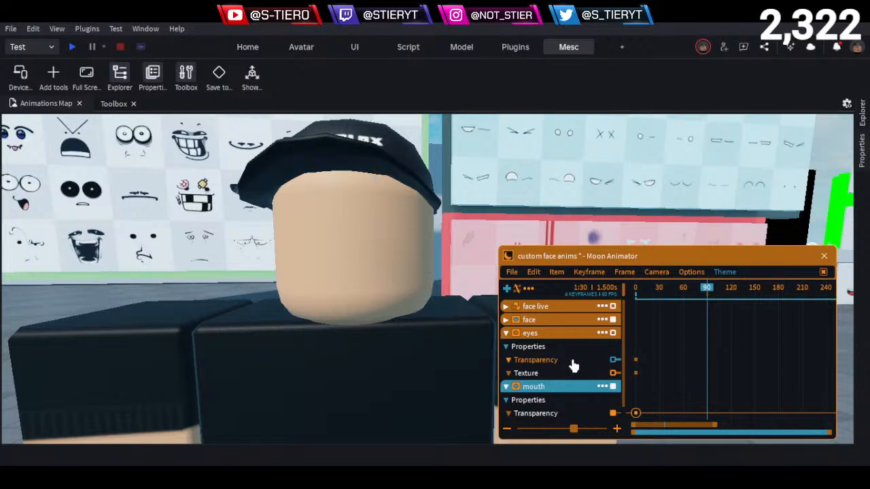
# - Add Texture keyframes to the eyes and mouth tracks at frame 90
pyautogui.scroll(-1, 689, 383)
pyautogui.scroll(-1, 588, 375)
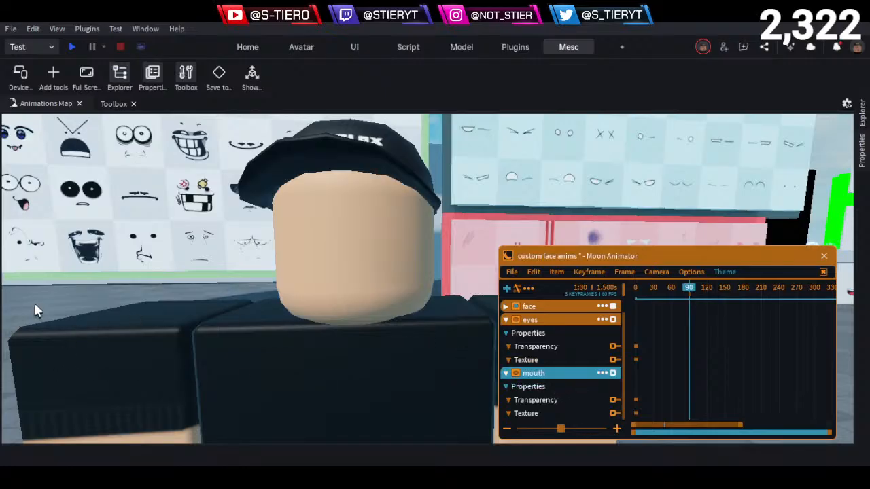
pyautogui.scroll(-3, 40, 309)
pyautogui.press('a')
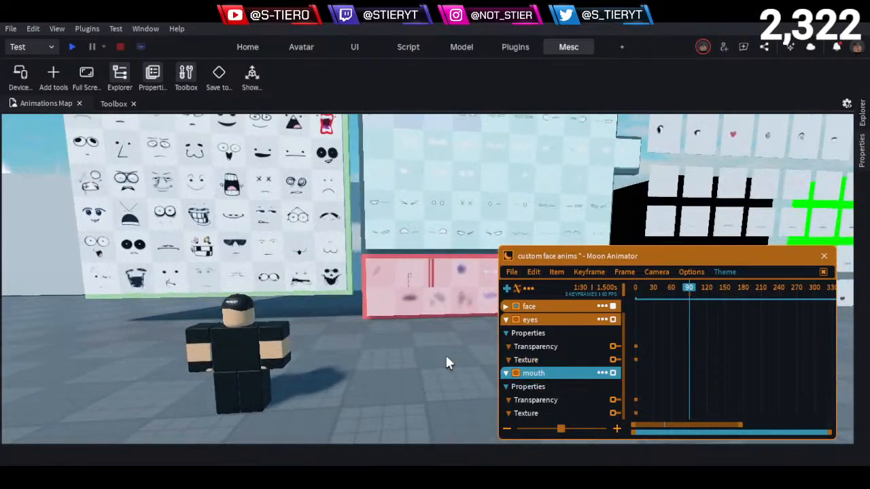
pyautogui.click(538, 360)
pyautogui.click(544, 414)
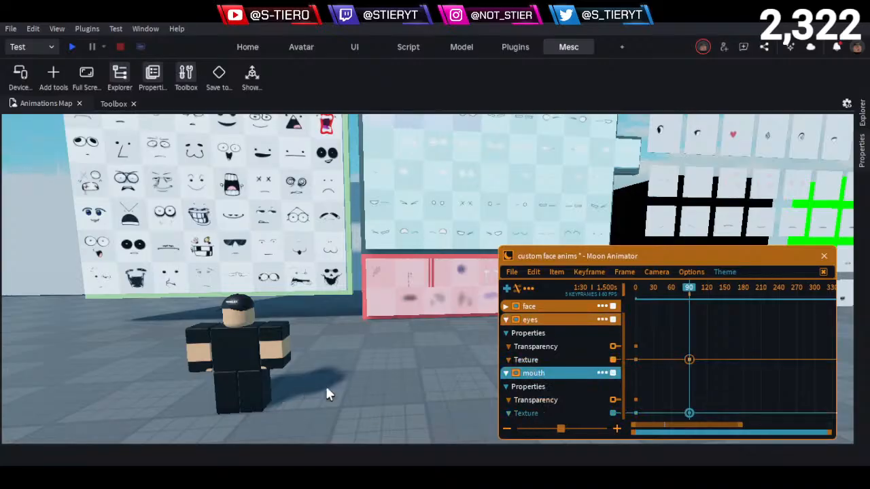
pyautogui.press('w')
pyautogui.moveTo(326, 387); pyautogui.dragTo(303, 324, button='right')
pyautogui.press('d')
pyautogui.press('w')
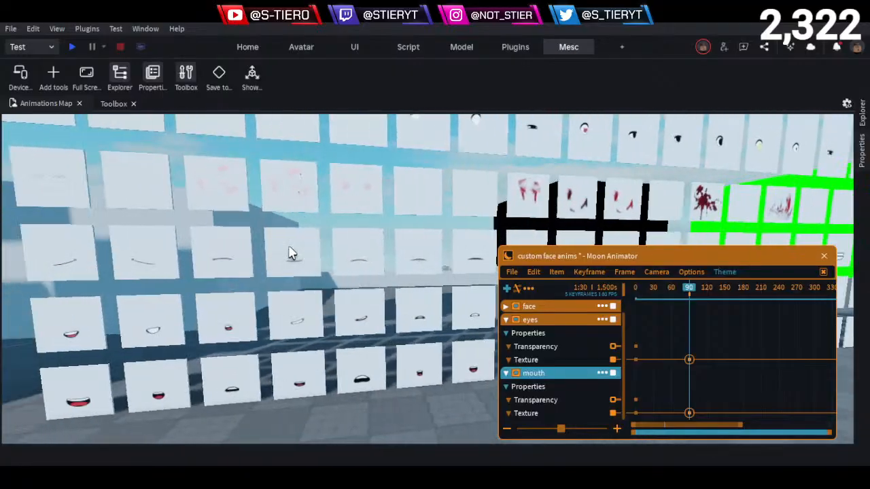
pyautogui.press('s')
pyautogui.moveTo(288, 246); pyautogui.dragTo(289, 249, button='right')
pyautogui.press('d')
pyautogui.press('w')
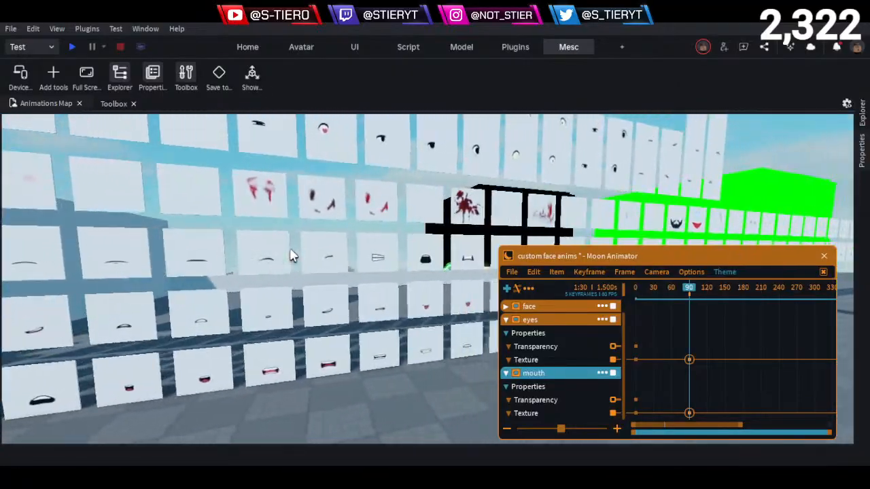
pyautogui.press('a')
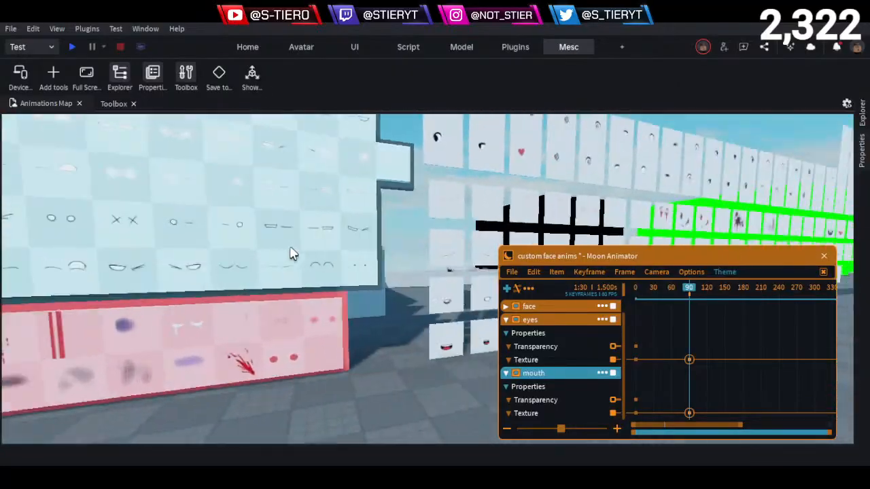
pyautogui.press('d')
pyautogui.press('w')
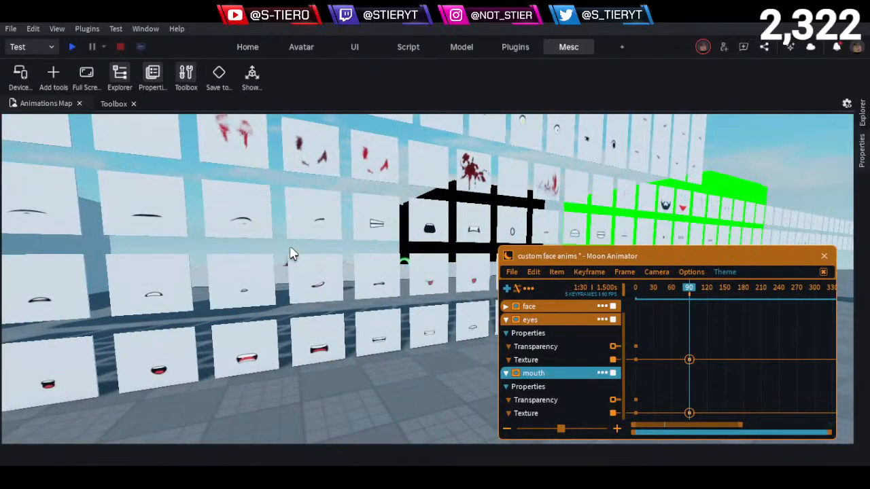
pyautogui.press('d')
pyautogui.moveTo(289, 248); pyautogui.dragTo(292, 252, button='right')
pyautogui.press('d')
pyautogui.press('w')
pyautogui.click(342, 251)
pyautogui.click(343, 253)
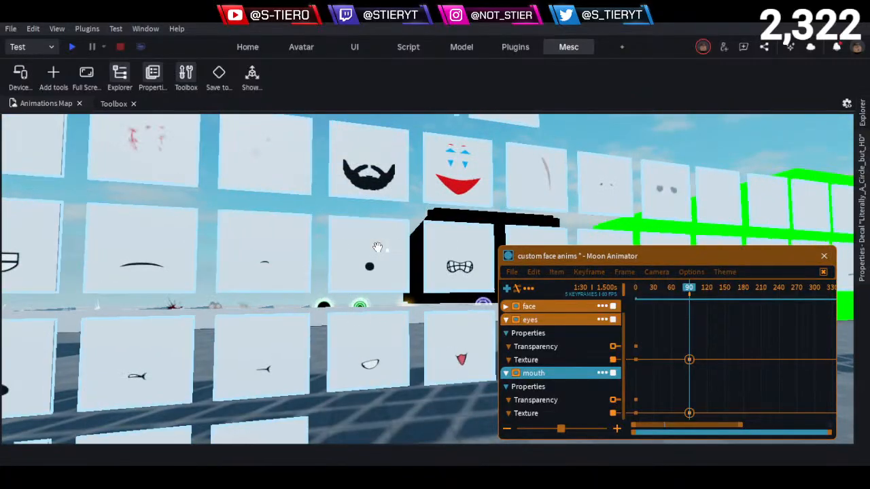
pyautogui.click(862, 224)
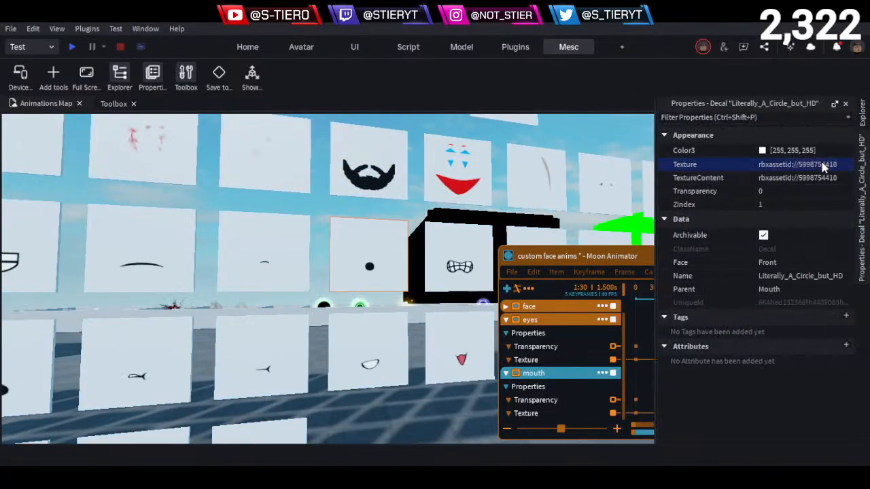
pyautogui.click(580, 394)
pyautogui.click(568, 415)
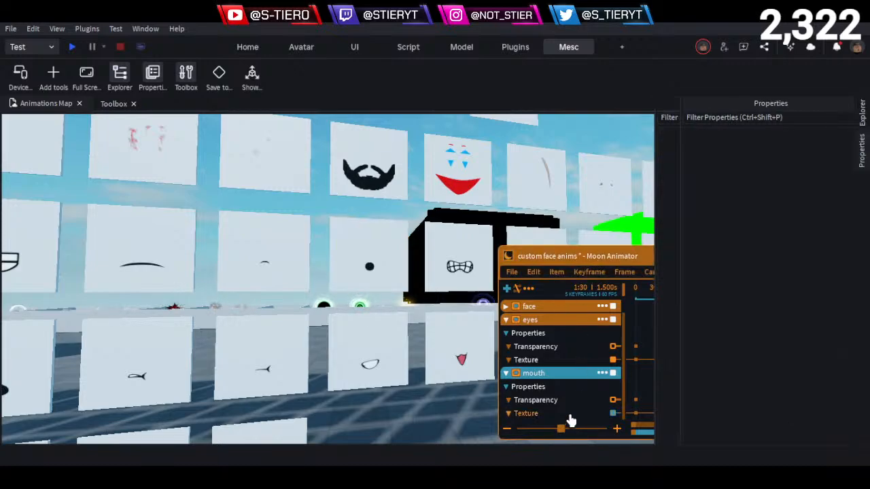
pyautogui.click(688, 414)
pyautogui.doubleClick(688, 414)
pyautogui.click(776, 361)
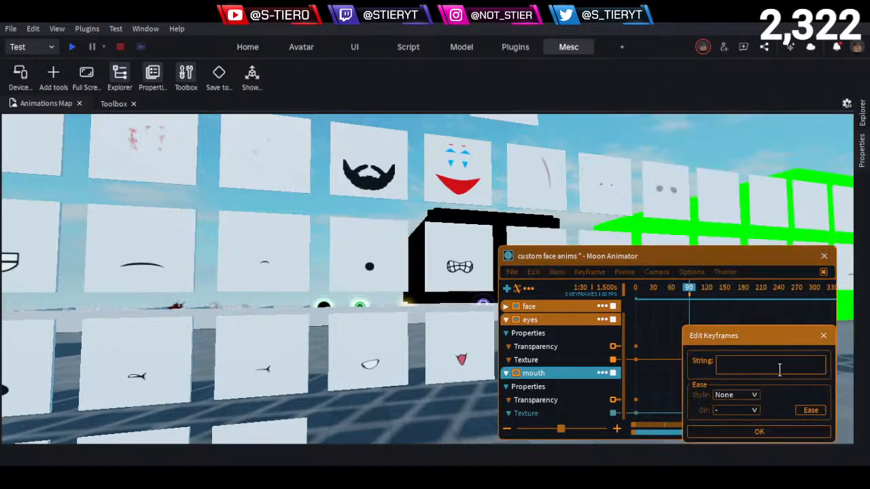
pyautogui.hotkey('ctrl', 'v')
pyautogui.click(768, 433)
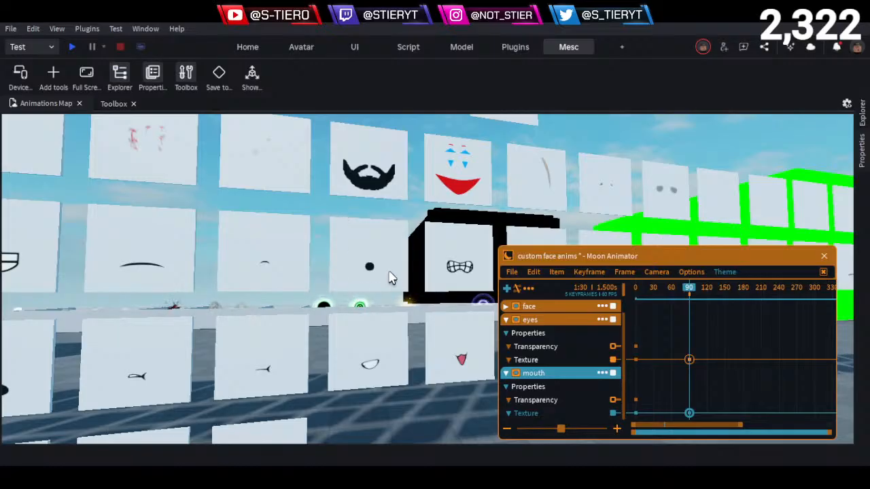
pyautogui.moveTo(391, 278); pyautogui.dragTo(381, 269, button='right')
pyautogui.press('w')
pyautogui.press('w')
pyautogui.press('w')
pyautogui.click(346, 235)
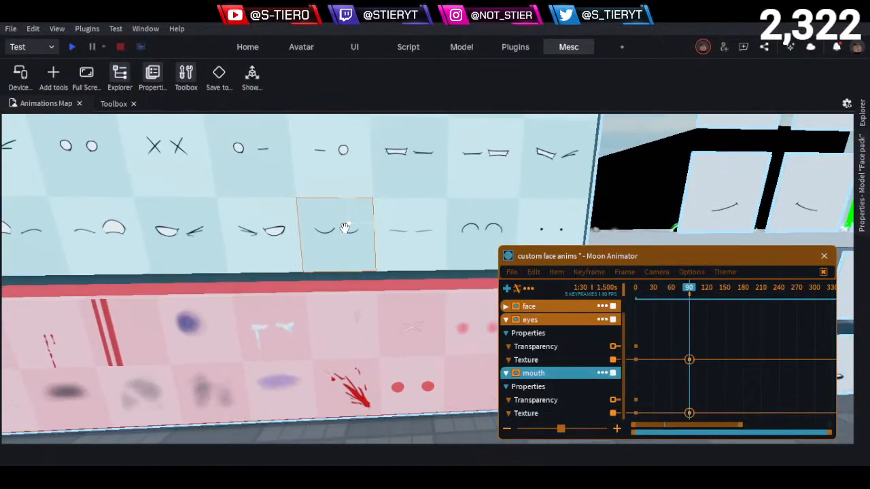
pyautogui.click(863, 210)
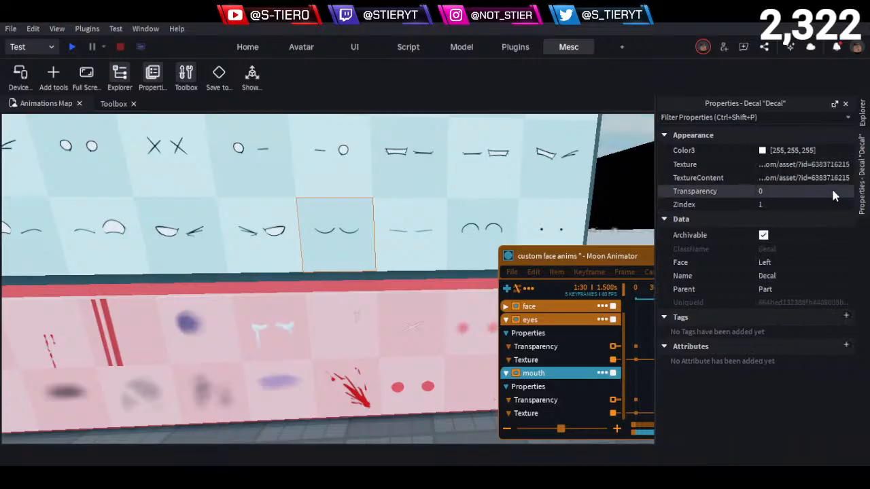
pyautogui.click(828, 168)
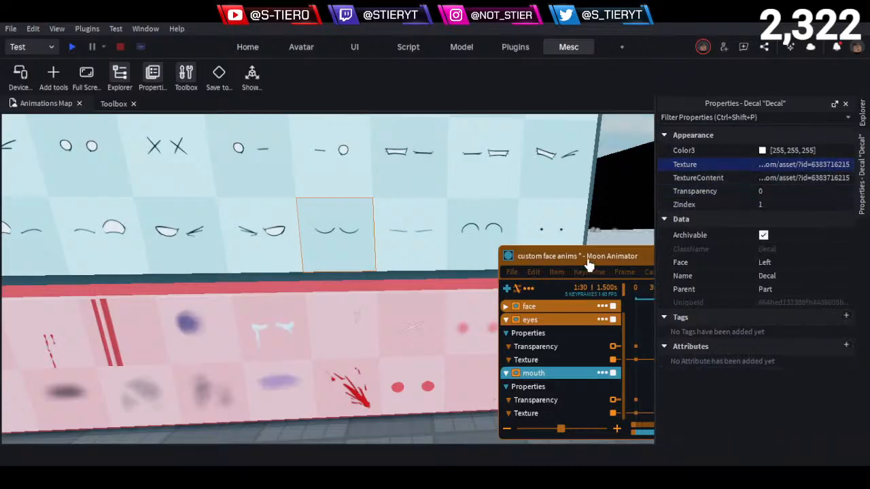
pyautogui.click(537, 256)
pyautogui.doubleClick(689, 360)
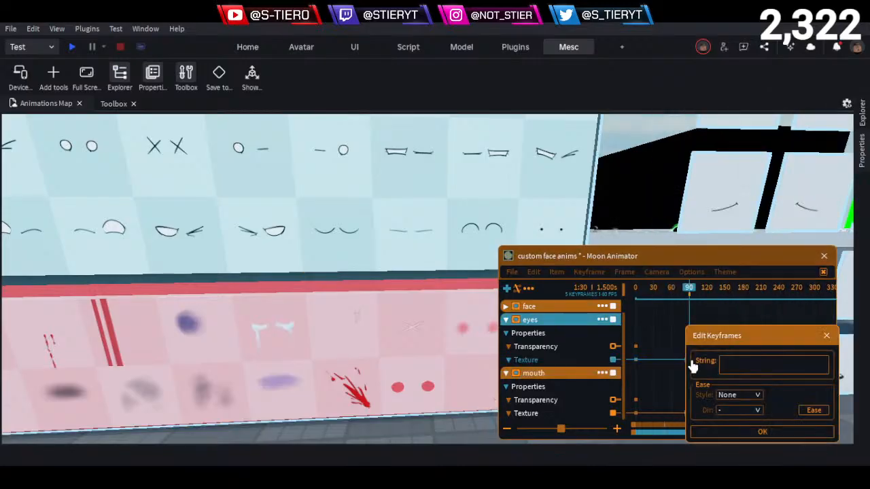
pyautogui.hotkey('ctrl', 'v')
pyautogui.click(757, 435)
# - Examine the eyes and mouth textures on the character's face up close
pyautogui.press('s')
pyautogui.moveTo(408, 335); pyautogui.dragTo(409, 337, button='right')
pyautogui.press('w')
pyautogui.press('w')
pyautogui.press('a')
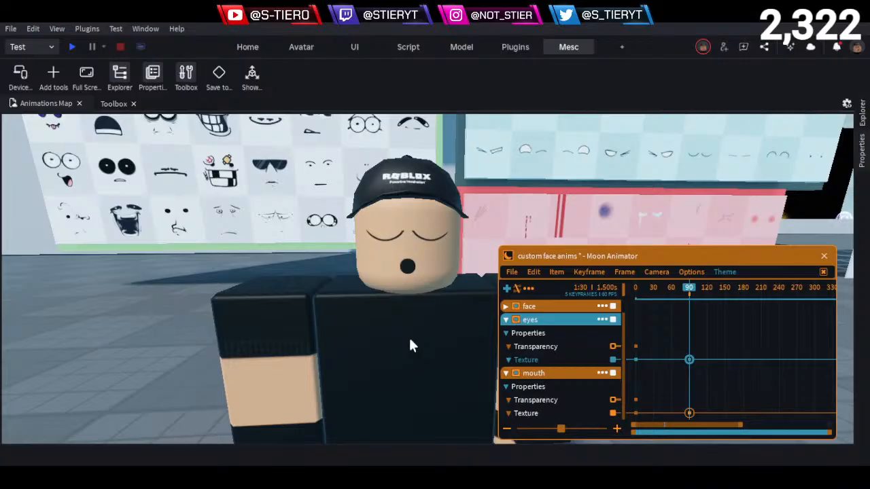
pyautogui.press('q')
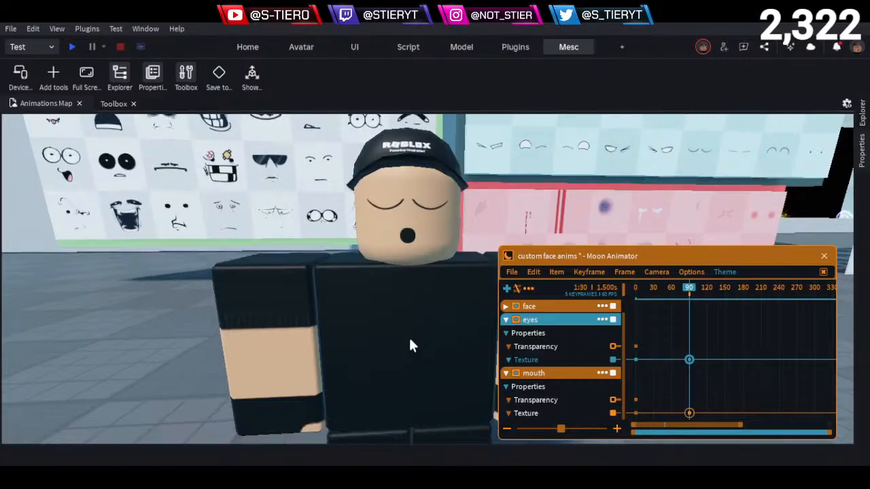
pyautogui.press('e')
pyautogui.press('q')
pyautogui.press('w')
pyautogui.press('e')
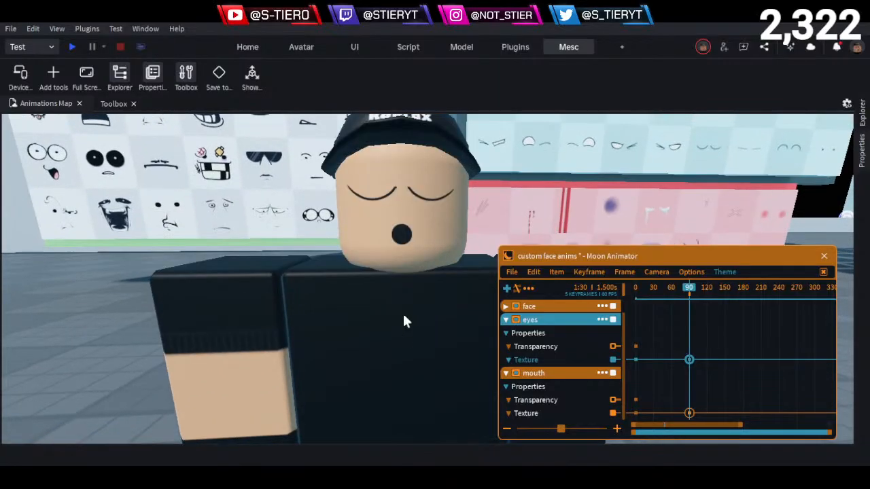
# - Play back the face animation, stop it and return the playhead to frame 0
pyautogui.press('space')
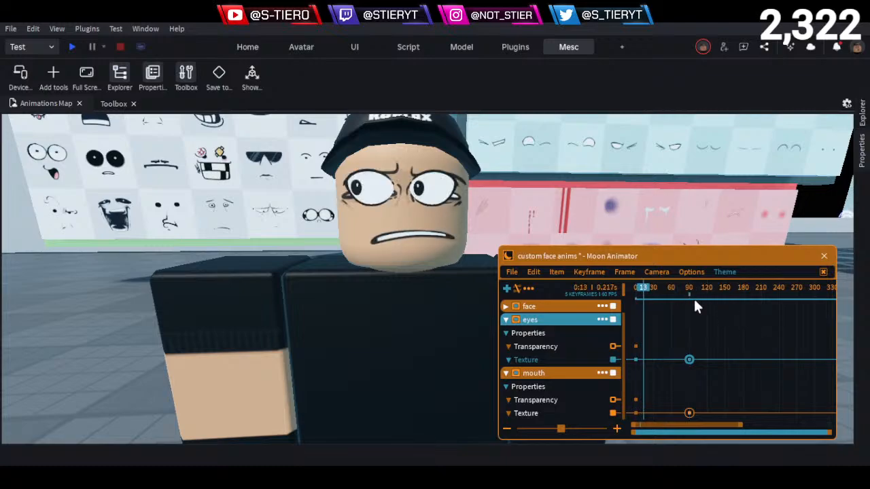
pyautogui.press('space')
pyautogui.moveTo(683, 291); pyautogui.dragTo(454, 288)
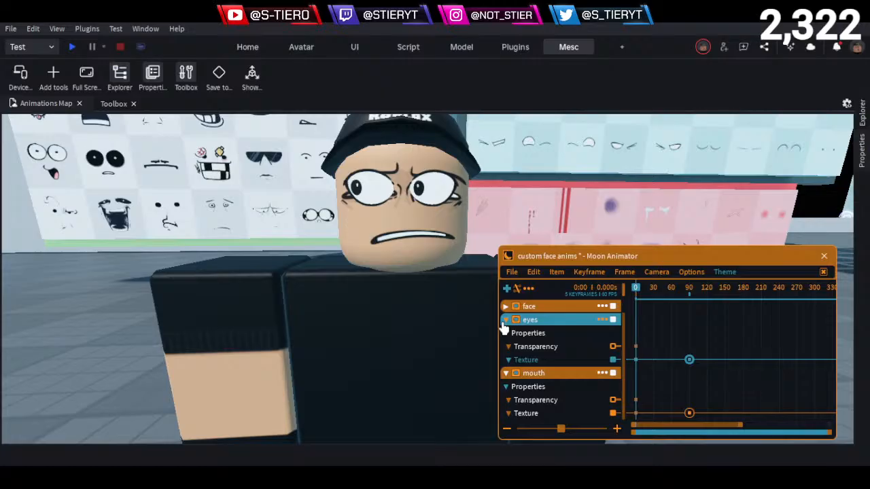
# - Collapse the eyes track and expand the face track in the timeline
pyautogui.scroll(1, 503, 327)
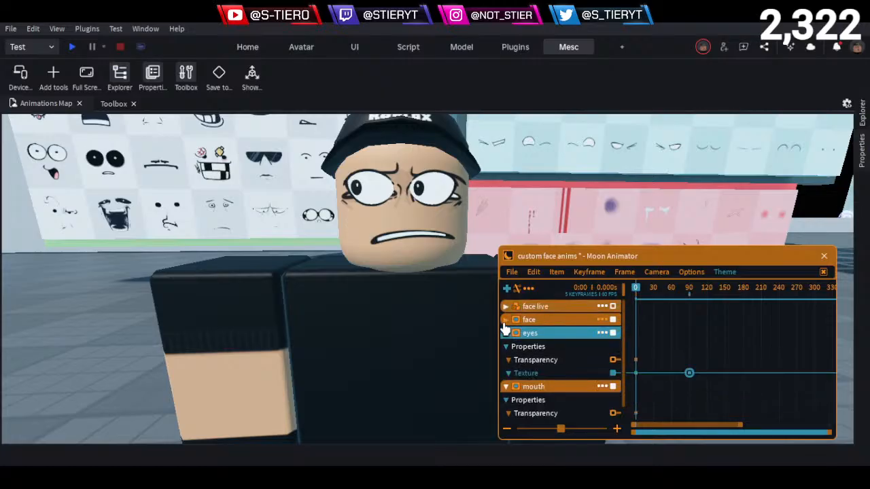
pyautogui.click(504, 322)
pyautogui.click(505, 333)
pyautogui.click(504, 322)
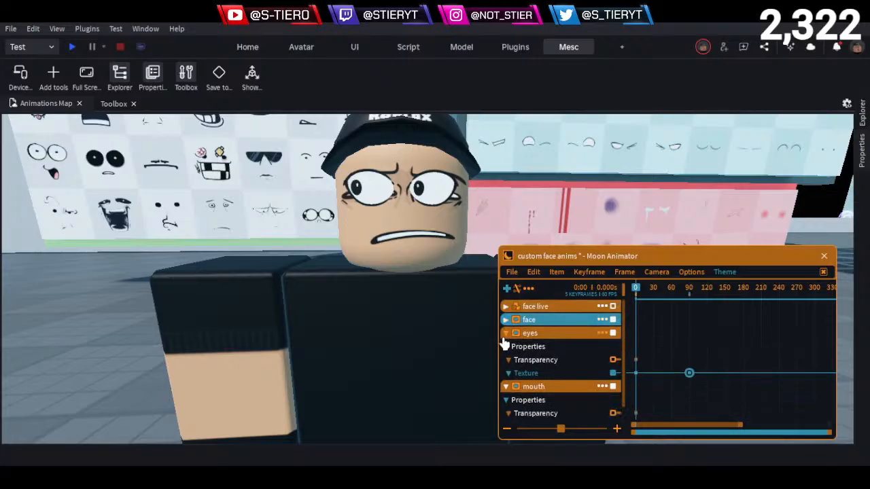
pyautogui.click(505, 333)
pyautogui.click(505, 319)
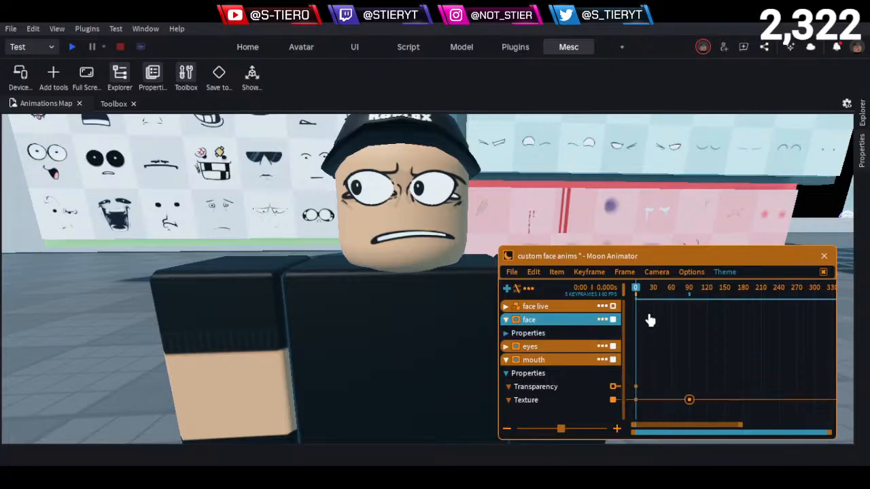
# - Collapse the mouth track and expand the face track's properties, with the playhead at frame 34
pyautogui.click(552, 392)
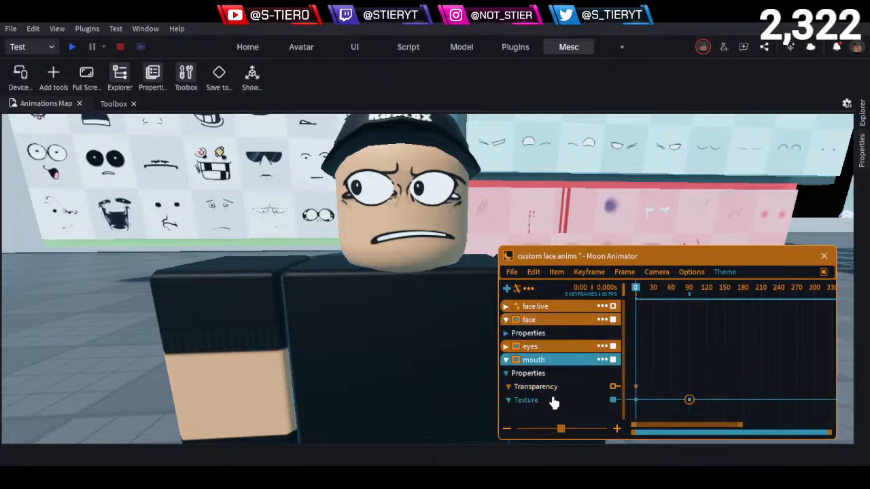
pyautogui.click(655, 291)
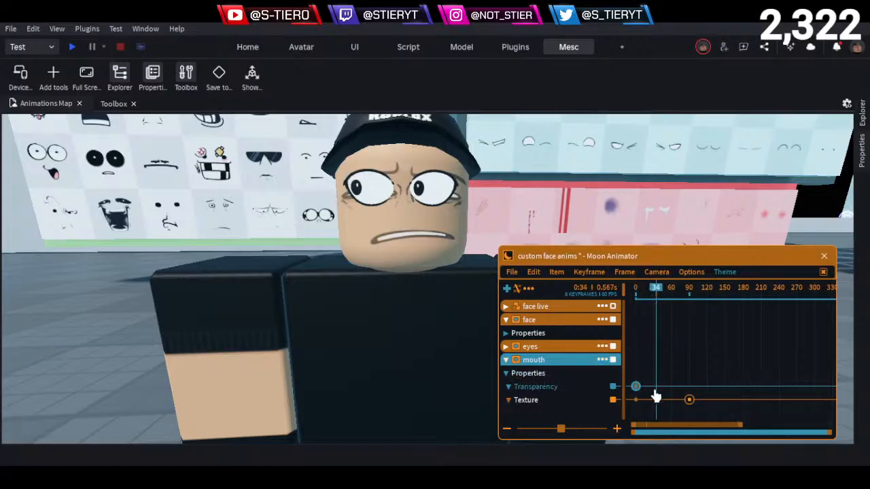
pyautogui.click(506, 360)
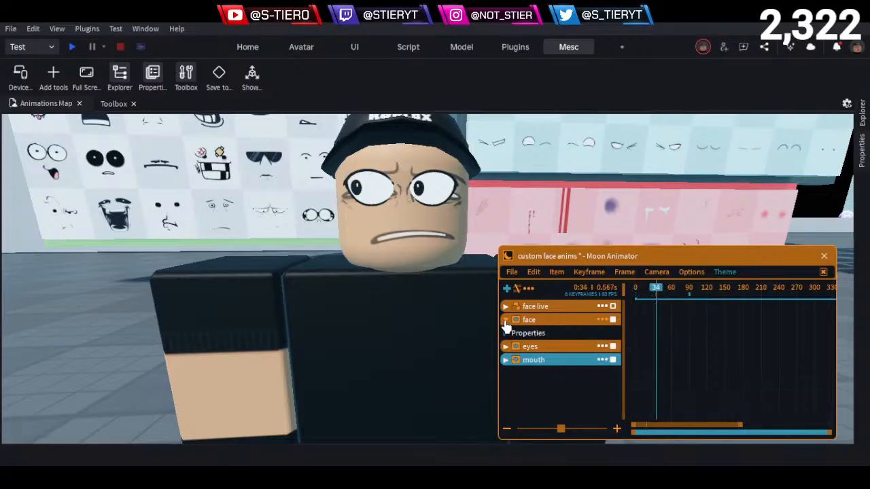
pyautogui.click(506, 333)
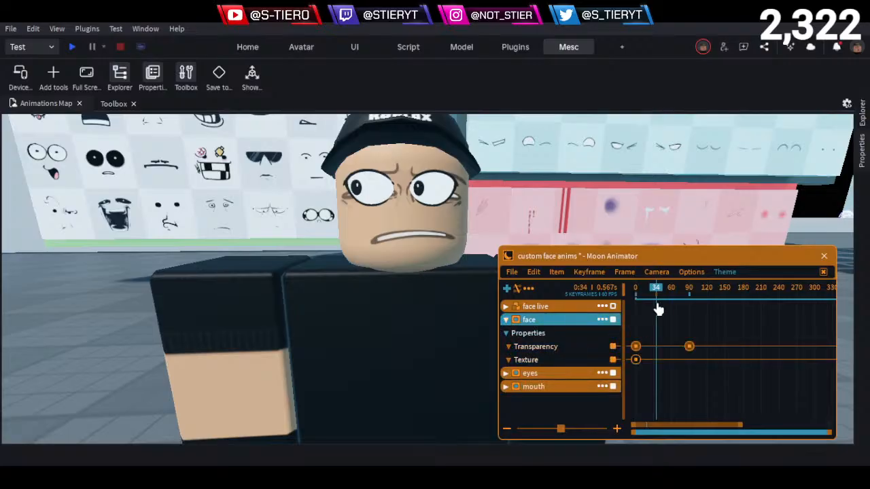
# - Set the ease style of the face's Transparency keyframes at frames 0 and 90 to None and play the result
pyautogui.moveTo(714, 339); pyautogui.dragTo(600, 350)
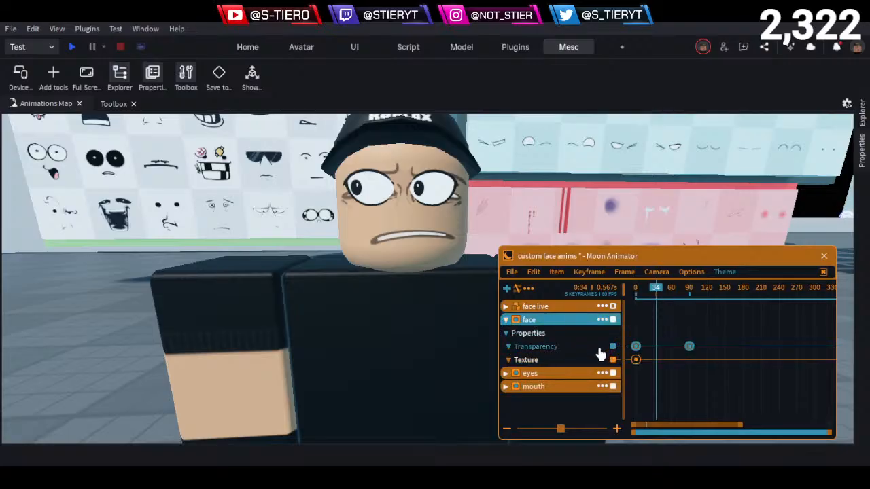
pyautogui.press('7')
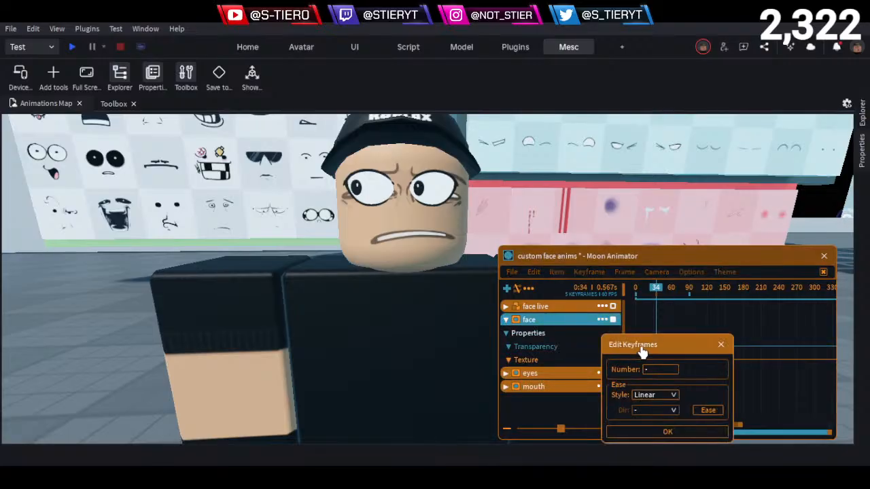
pyautogui.click(664, 396)
pyautogui.click(648, 418)
pyautogui.click(656, 435)
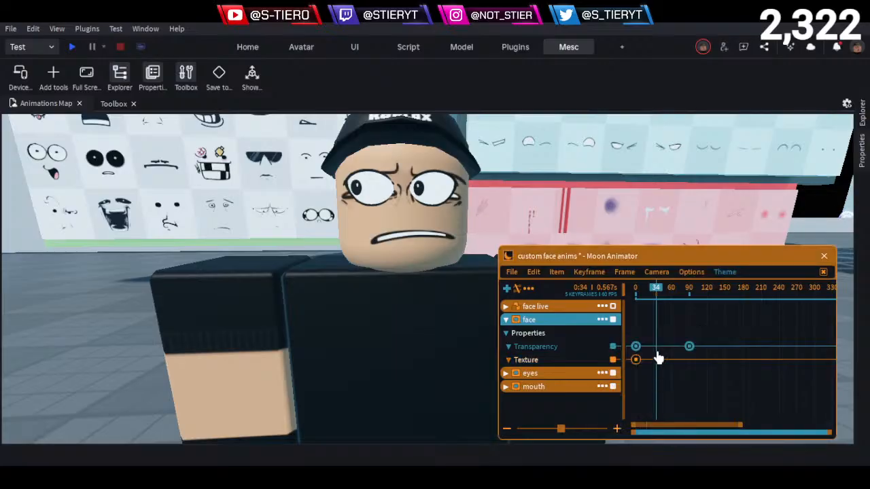
pyautogui.press('space')
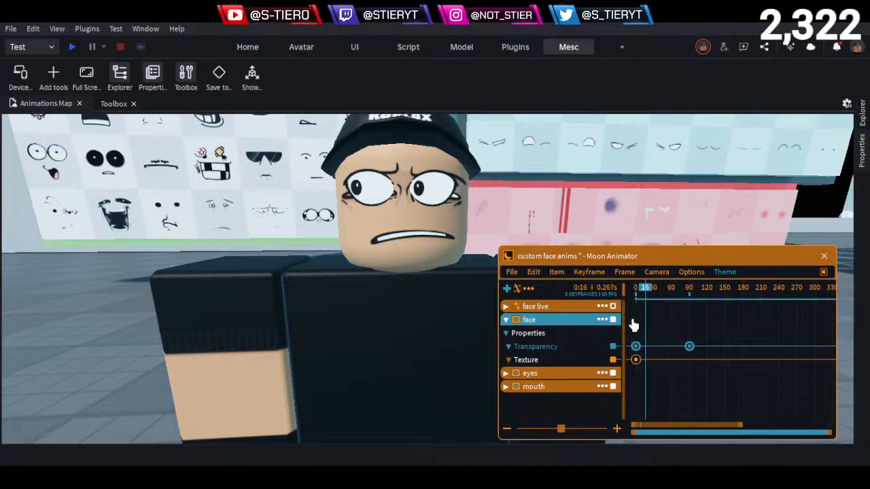
# - Set the ease style of the face's Transparency keyframes to Linear and scrub from frame 0 to frame 82
pyautogui.press('8')
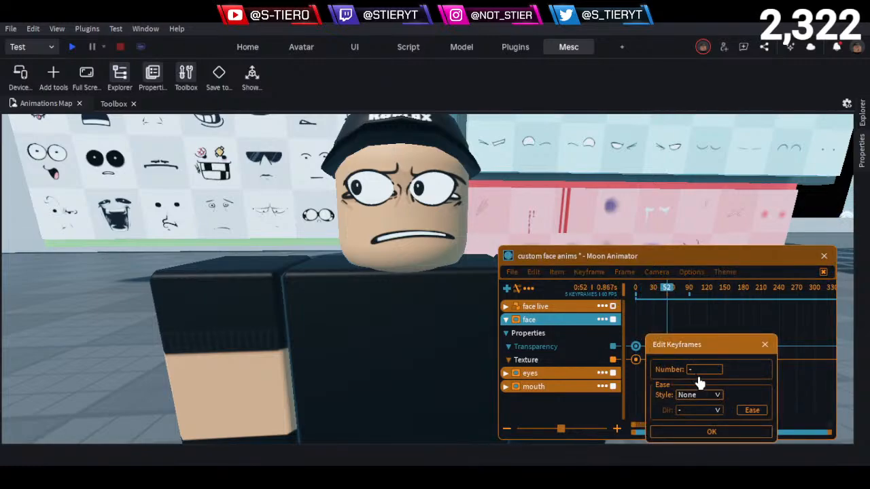
pyautogui.click(706, 397)
pyautogui.click(688, 406)
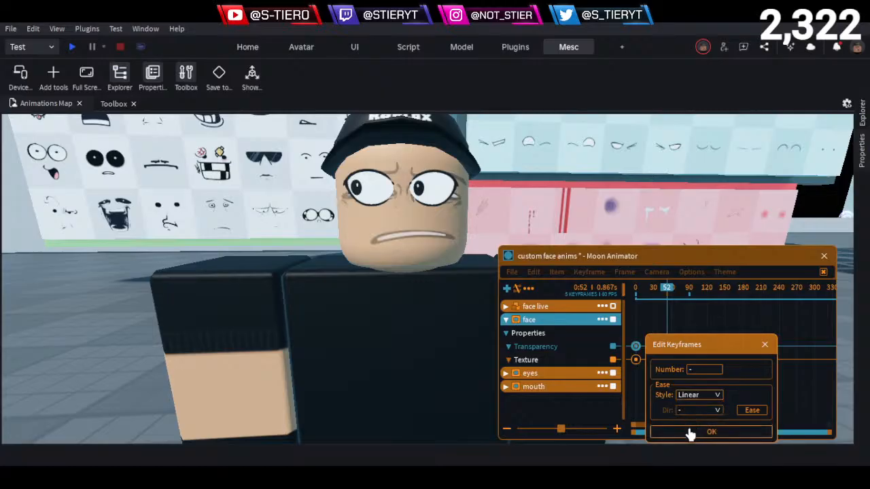
pyautogui.click(684, 431)
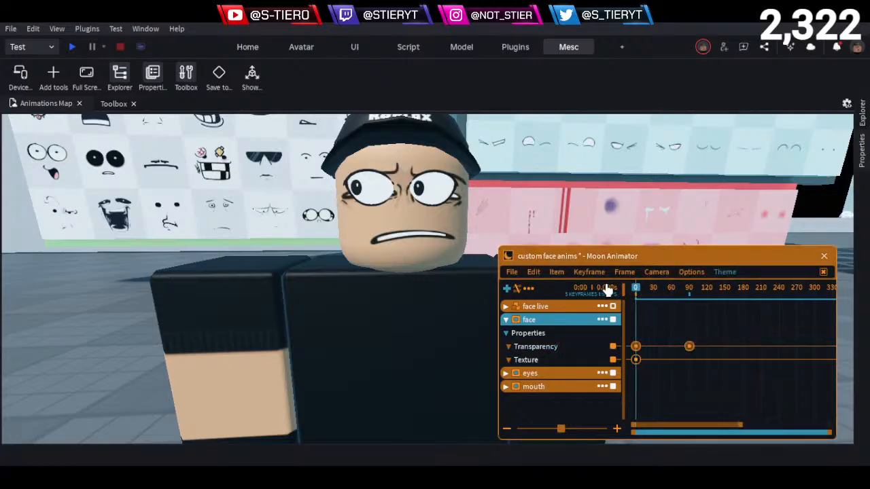
pyautogui.moveTo(634, 291); pyautogui.dragTo(685, 309)
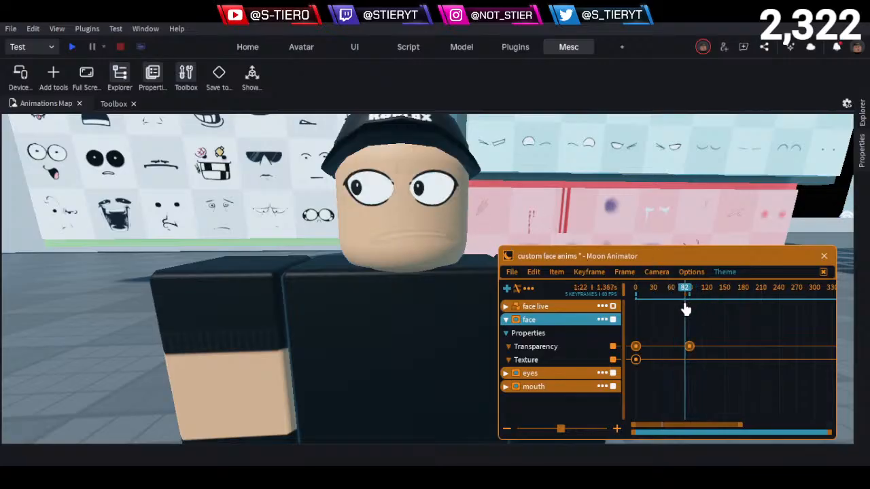
# - Delete the face track's Texture keyframe at frame 0
pyautogui.click(507, 374)
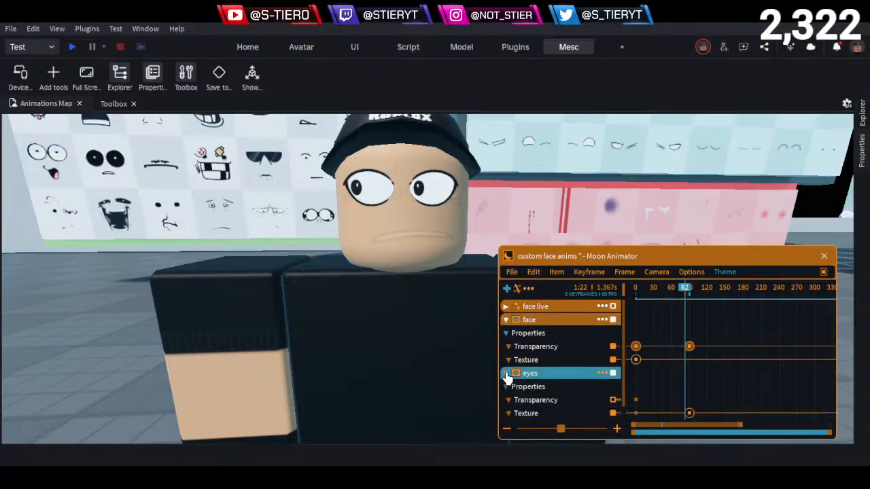
pyautogui.click(507, 375)
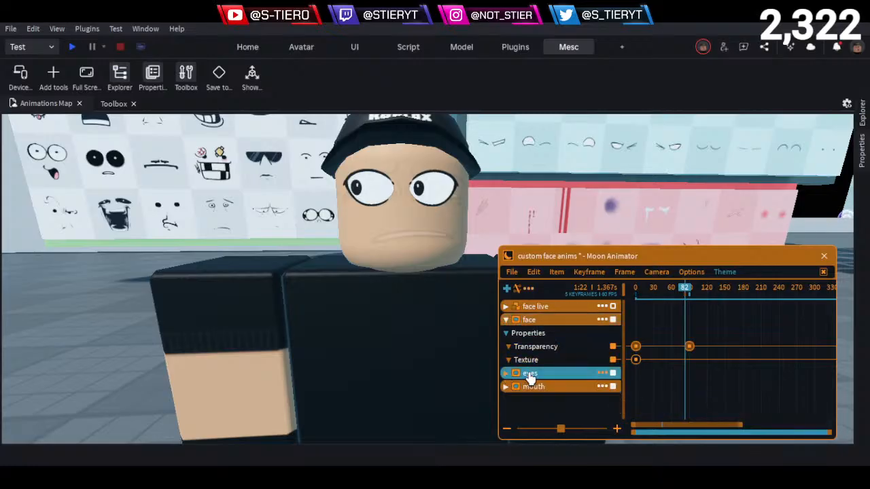
pyautogui.click(632, 360)
pyautogui.press('Delete')
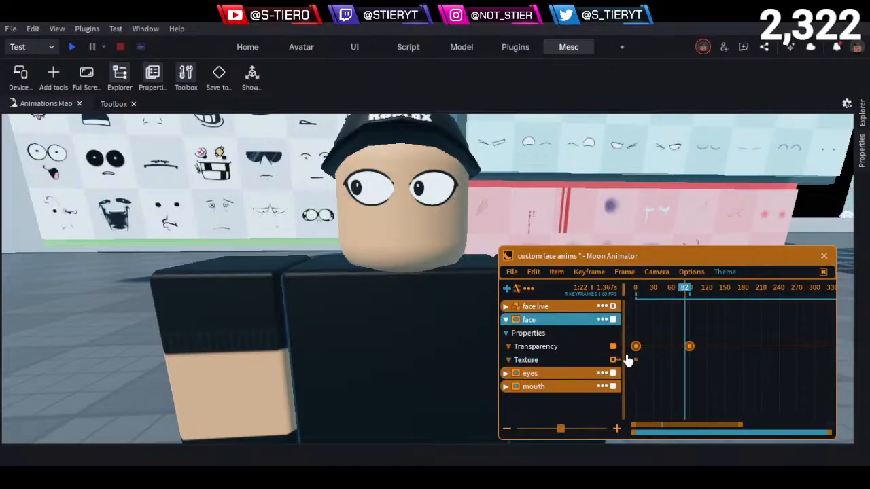
# - Scrub to frame 42 and inspect the ease settings of the face's Transparency keyframes at frames 0 and 90
pyautogui.moveTo(674, 287); pyautogui.dragTo(662, 339)
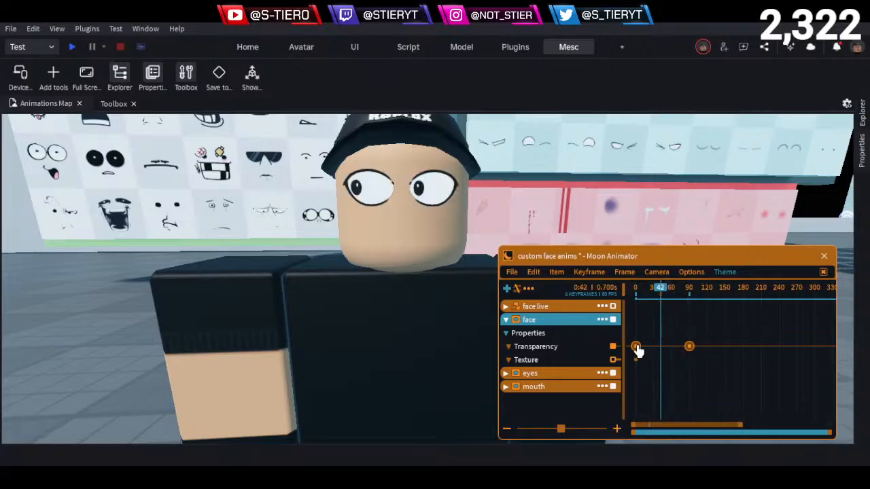
pyautogui.doubleClick(635, 348)
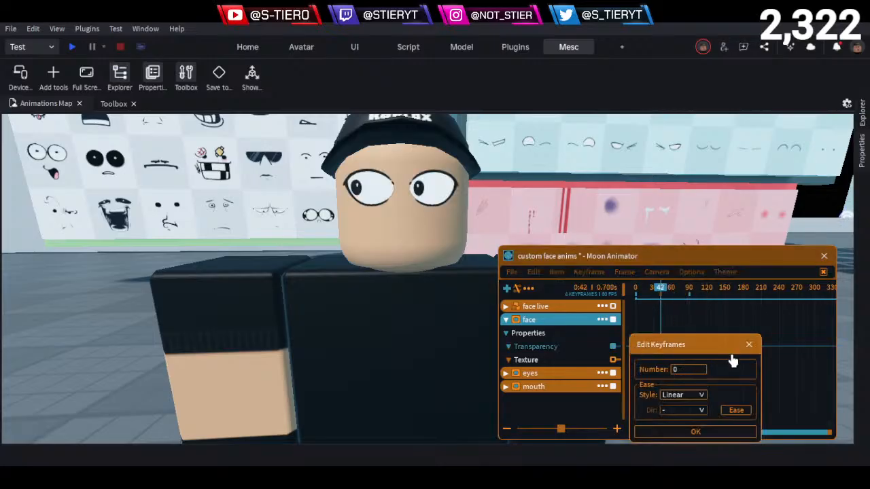
pyautogui.click(748, 345)
pyautogui.doubleClick(689, 348)
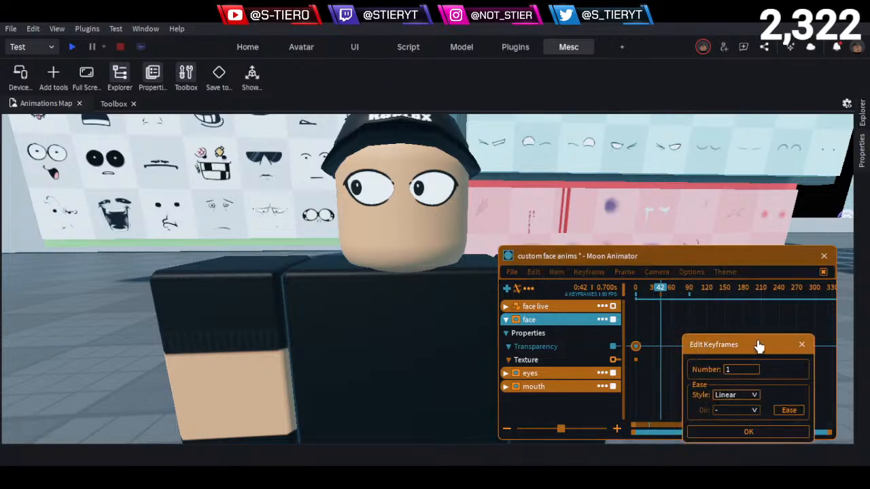
pyautogui.click(806, 345)
pyautogui.click(664, 319)
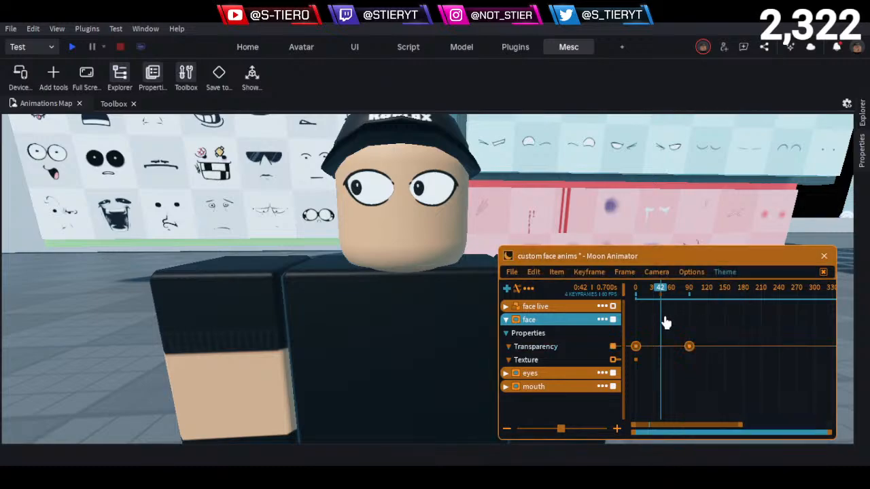
# - Return the playhead to frame 0 and delete both Transparency keyframes of the face track
pyautogui.moveTo(668, 294); pyautogui.dragTo(620, 295)
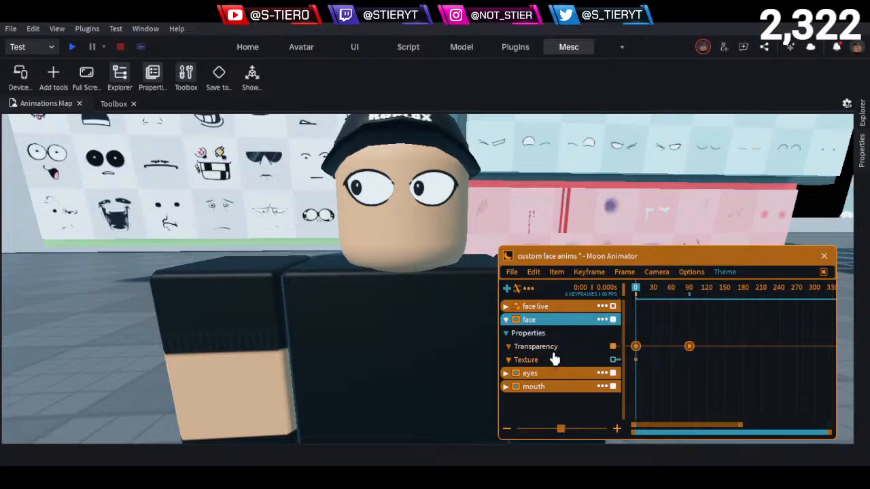
pyautogui.moveTo(724, 337); pyautogui.dragTo(588, 359)
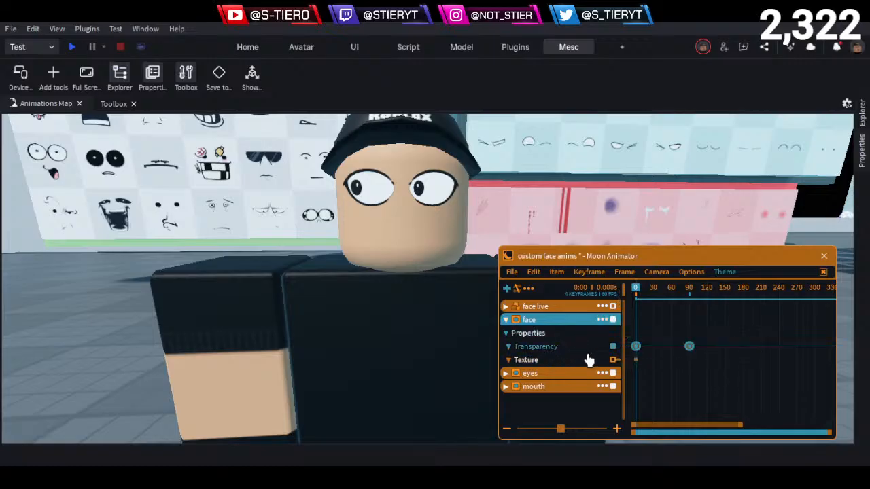
# - Expand the eyes and mouth tracks to examine their Texture keyframes, with the playhead moved to frame 92
pyautogui.click(505, 307)
pyautogui.click(504, 321)
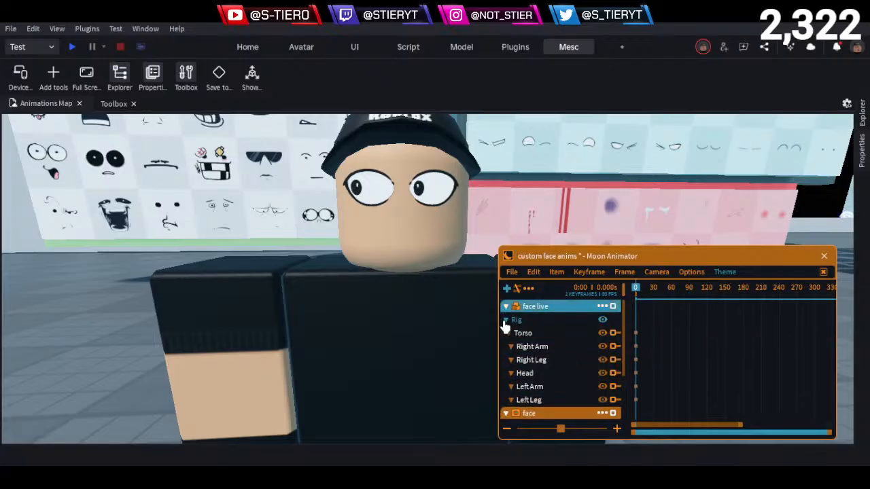
pyautogui.click(505, 307)
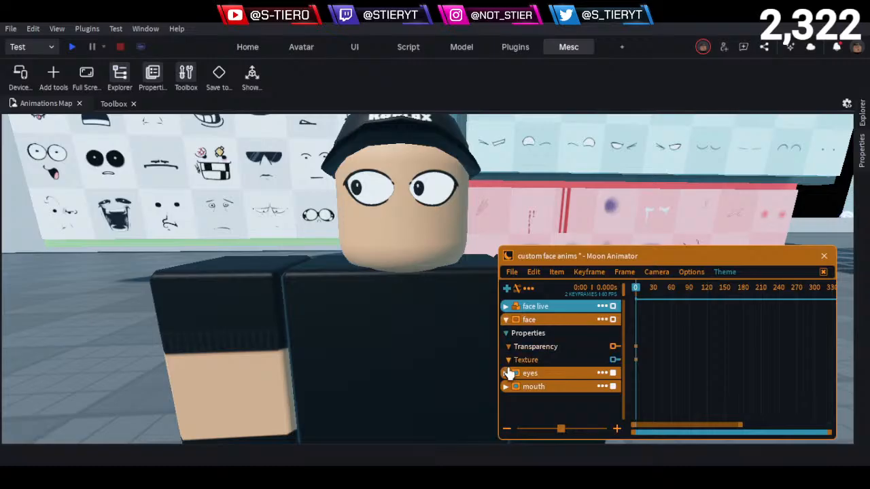
pyautogui.click(506, 374)
pyautogui.scroll(-1, 543, 384)
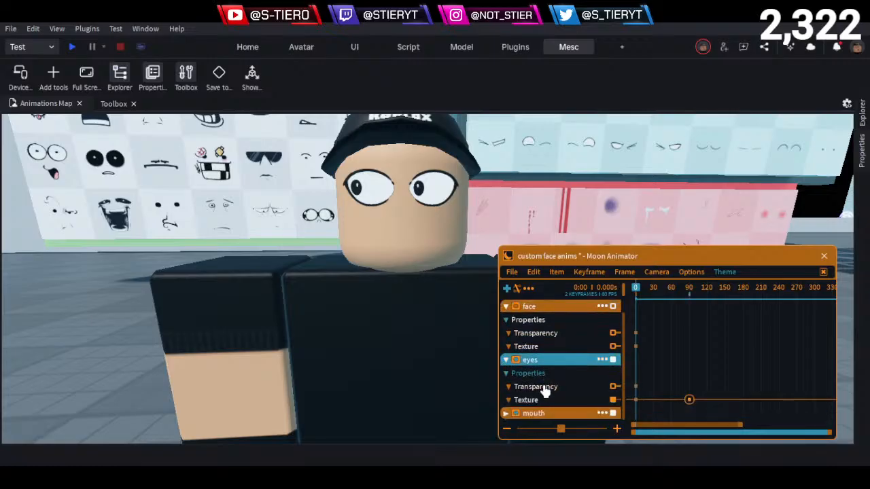
pyautogui.moveTo(678, 289); pyautogui.dragTo(691, 298)
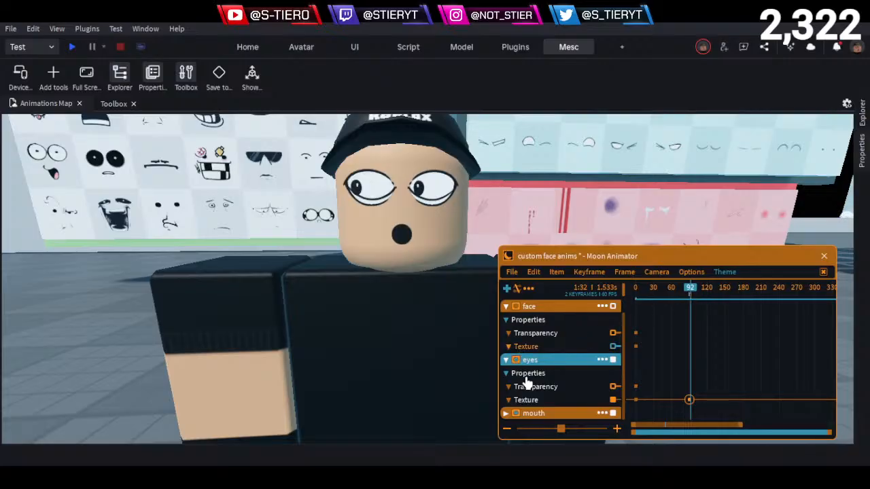
pyautogui.click(505, 414)
pyautogui.scroll(-3, 524, 401)
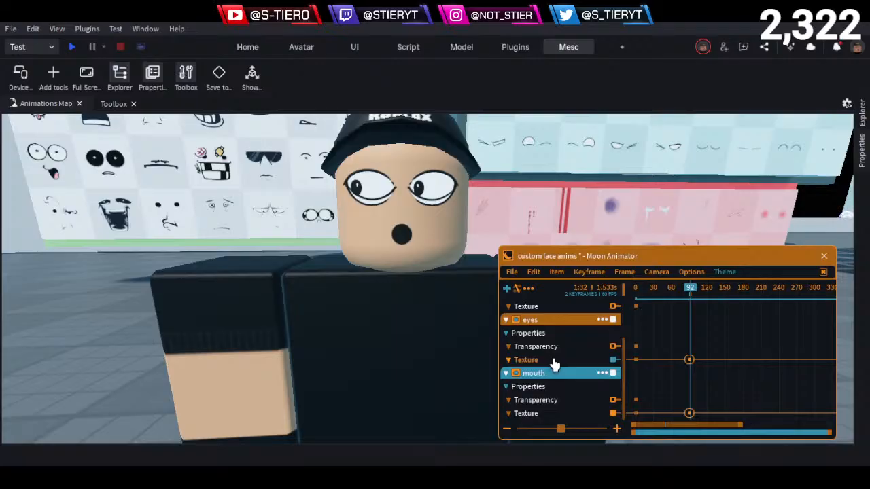
# - Try shifting the eyes track's Texture keyframe past frame 90, and place the playhead at frame 90
pyautogui.moveTo(676, 351); pyautogui.dragTo(731, 384)
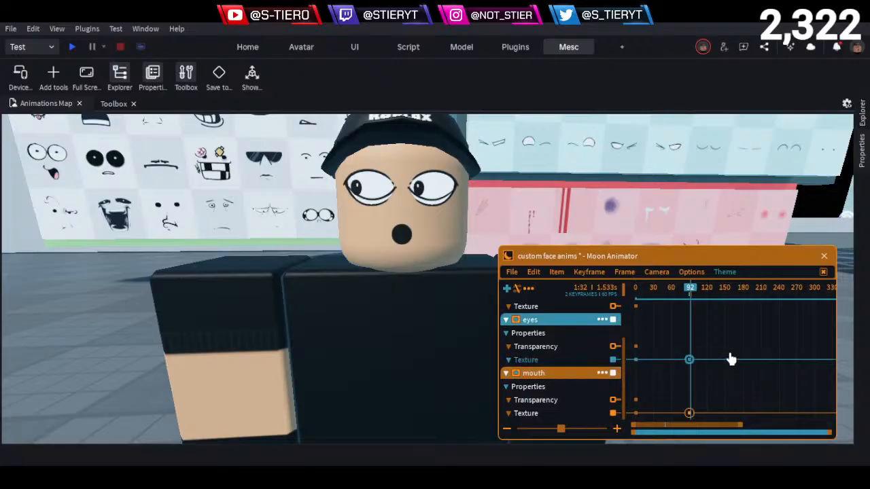
pyautogui.press('Right')
pyautogui.press('Left')
pyautogui.press('Right')
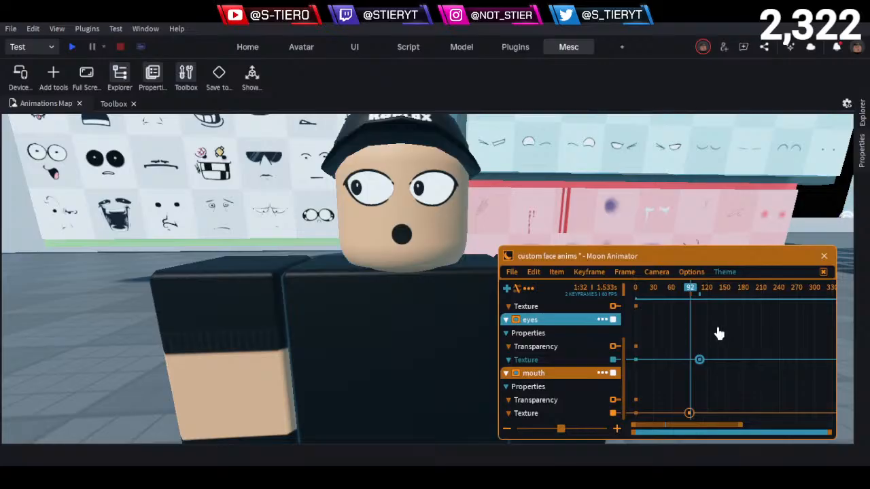
pyautogui.moveTo(691, 291)
pyautogui.mouseDown()
pyautogui.moveTo(705, 301)
pyautogui.moveTo(690, 307)
pyautogui.mouseUp()
pyautogui.moveTo(696, 295); pyautogui.dragTo(693, 295)
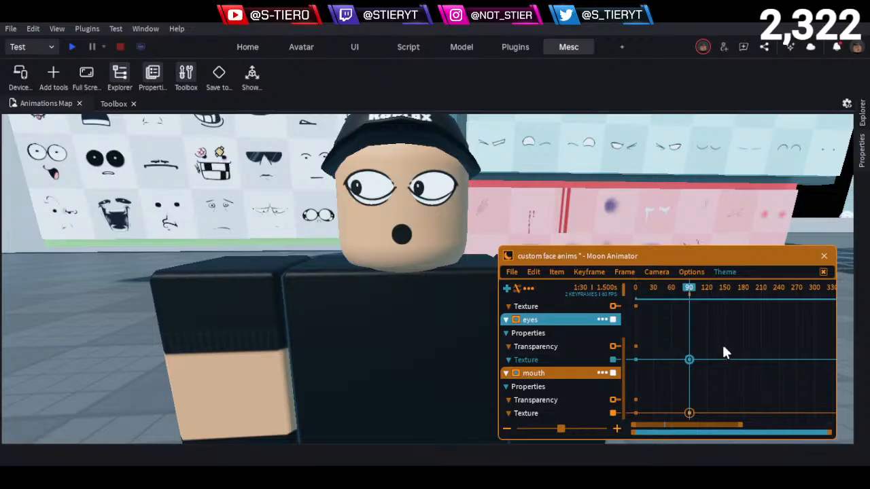
# - Collapse the mouth and eyes tracks, return the playhead to frame 0, and expand the face live rig
pyautogui.click(506, 374)
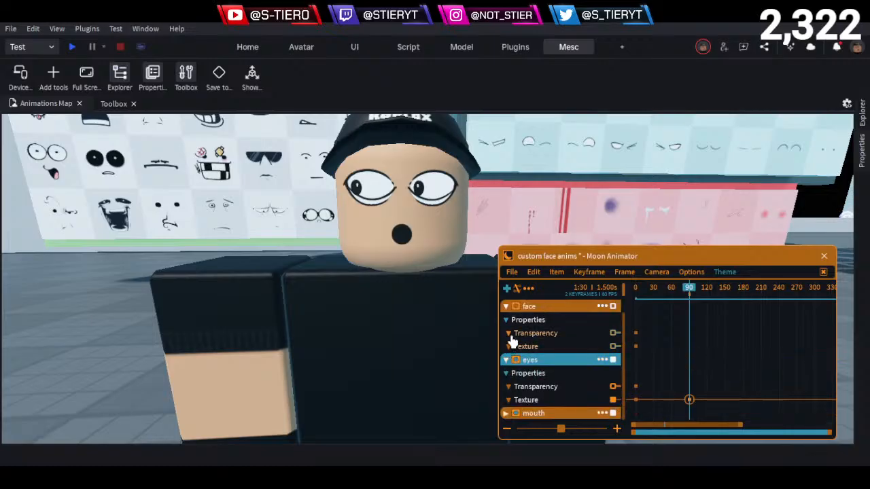
pyautogui.click(506, 360)
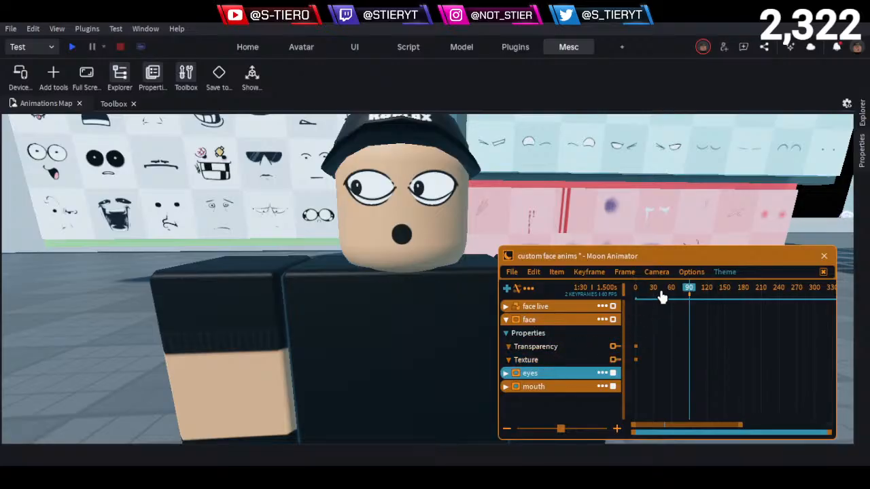
pyautogui.moveTo(661, 297); pyautogui.dragTo(569, 333)
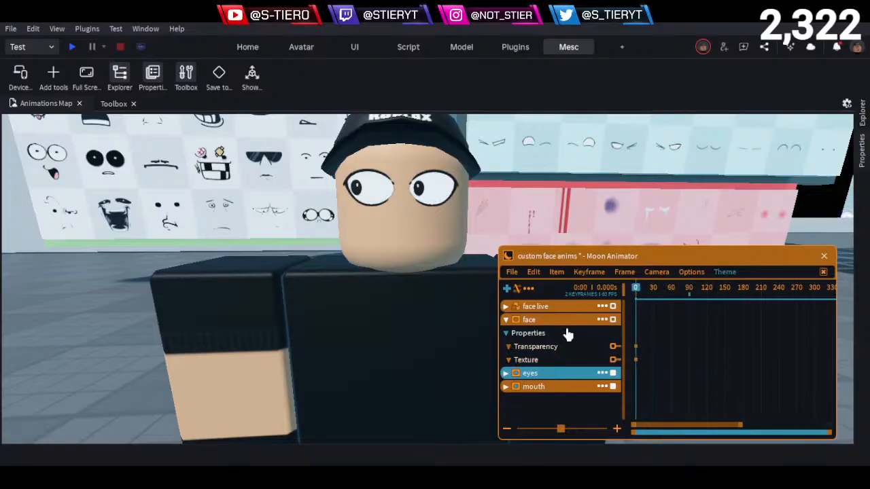
pyautogui.click(505, 306)
pyautogui.click(580, 373)
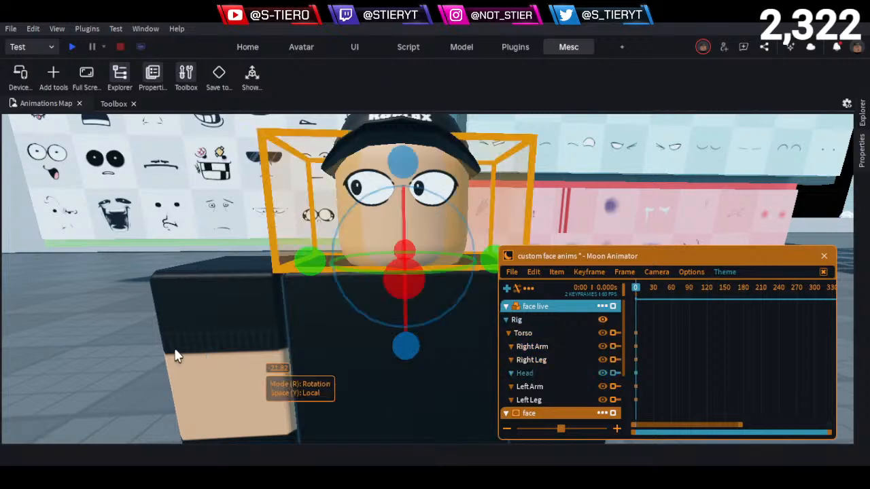
pyautogui.click(116, 357)
# - Clear the Texture property of the face decal under Face_part in the face live model
pyautogui.click(864, 119)
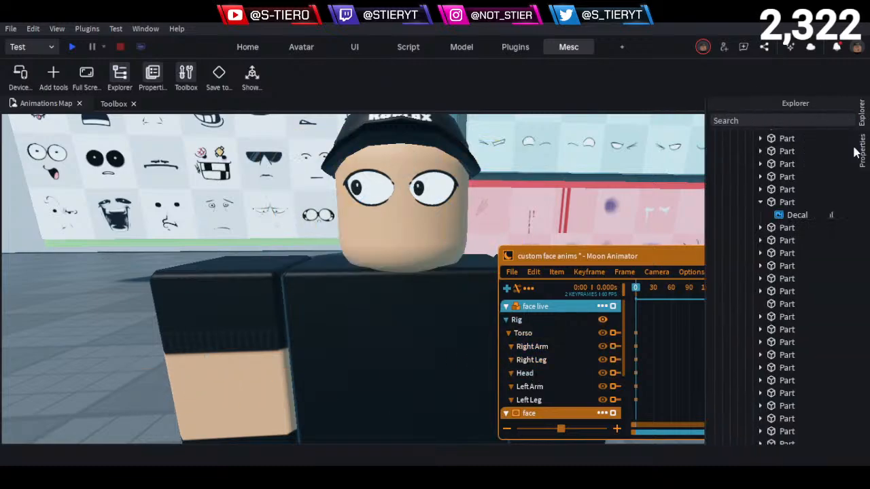
pyautogui.click(155, 343)
pyautogui.click(863, 170)
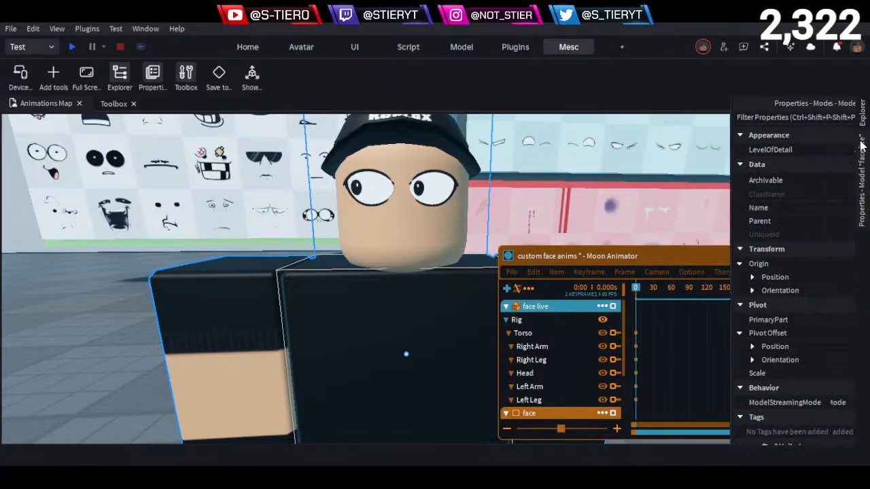
pyautogui.click(861, 123)
pyautogui.scroll(-4, 748, 272)
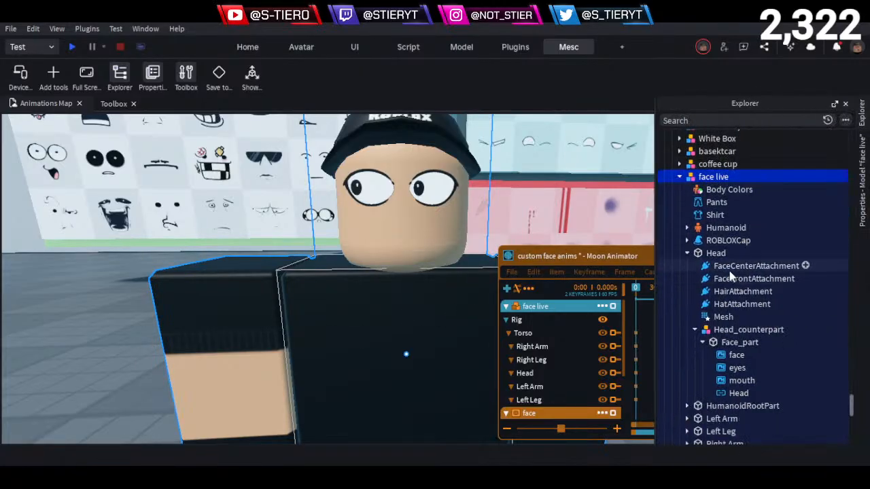
pyautogui.scroll(1, 725, 282)
pyautogui.click(736, 279)
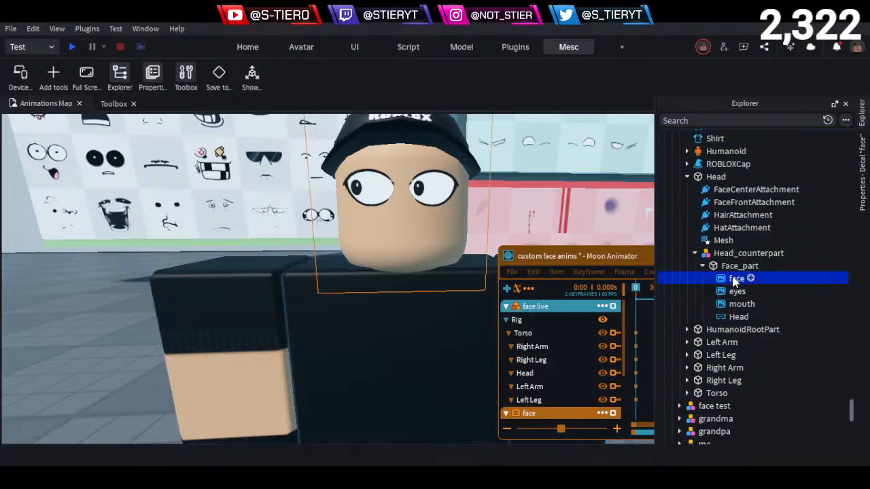
pyautogui.click(859, 165)
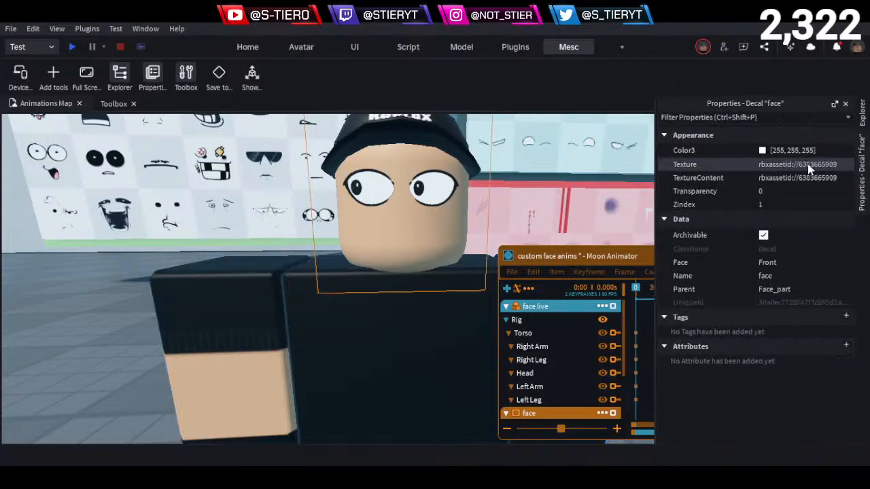
pyautogui.click(807, 164)
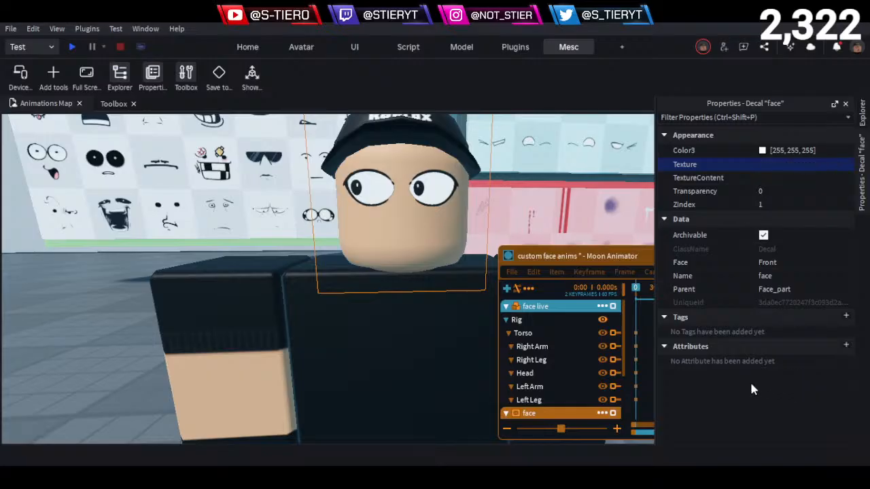
pyautogui.click(130, 353)
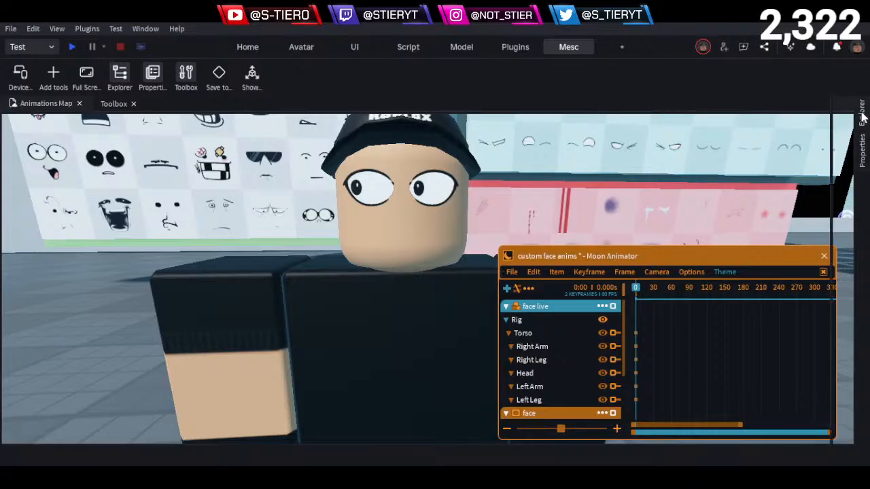
# - Reselect the face decal under Face_part and check its Texture property
pyautogui.click(862, 115)
pyautogui.click(726, 290)
pyautogui.click(721, 279)
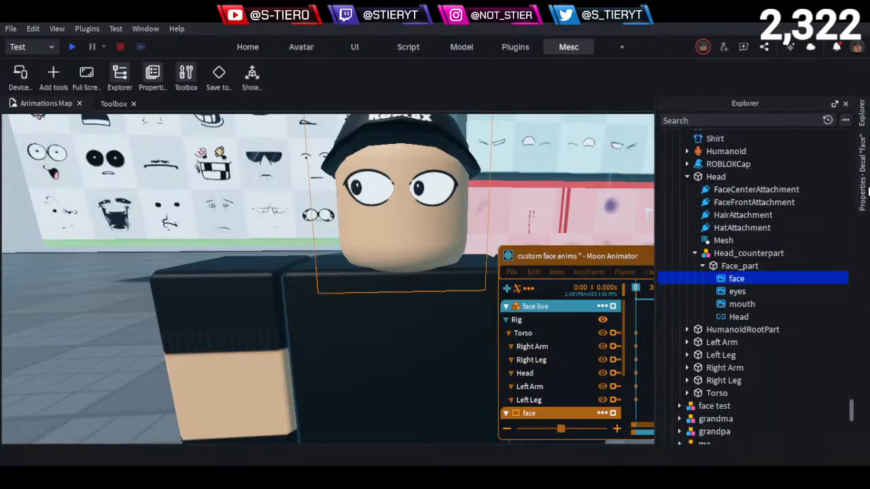
pyautogui.click(866, 149)
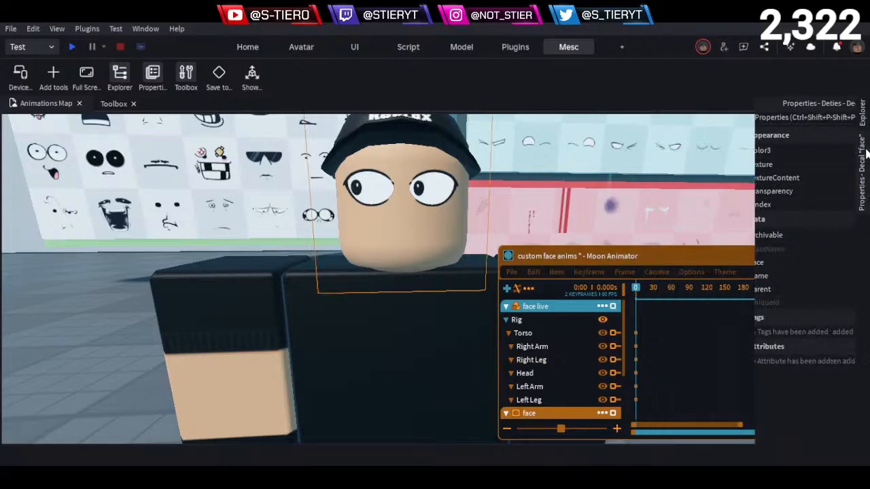
# - Clear the Texture property of the eyes decal under Face_part and go back to the model's object hierarchy
pyautogui.click(863, 115)
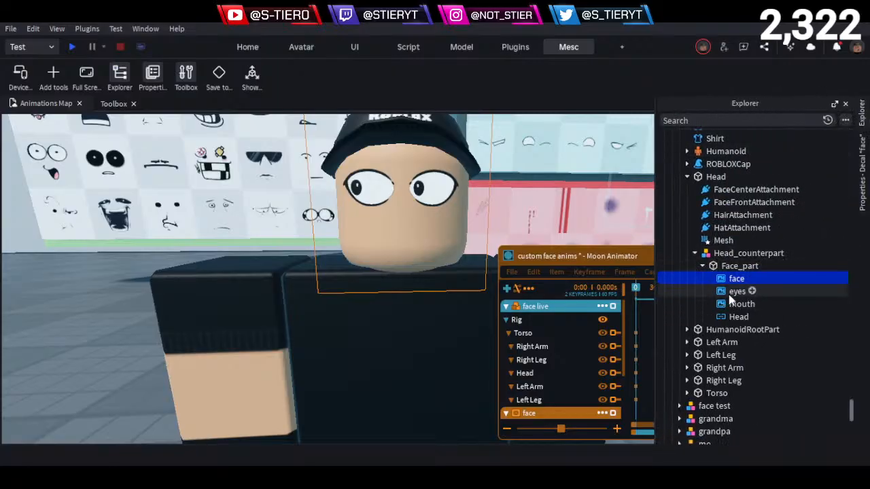
pyautogui.click(732, 292)
pyautogui.click(864, 112)
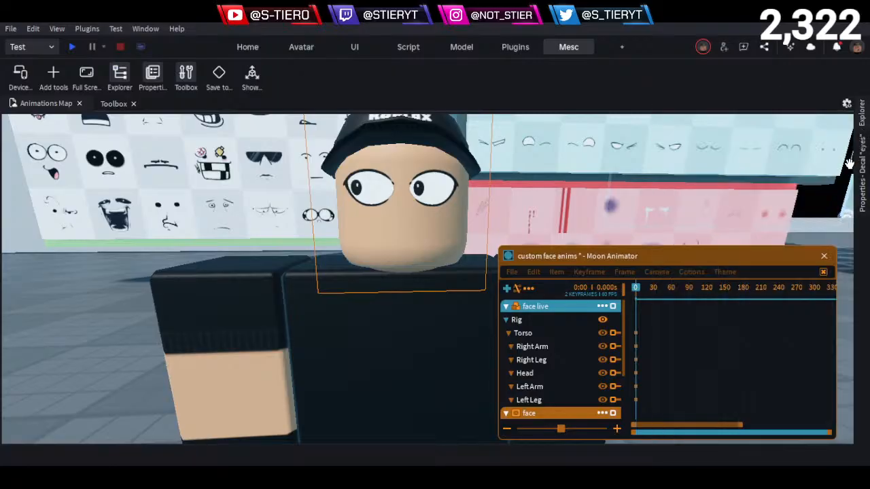
pyautogui.click(863, 120)
pyautogui.click(865, 164)
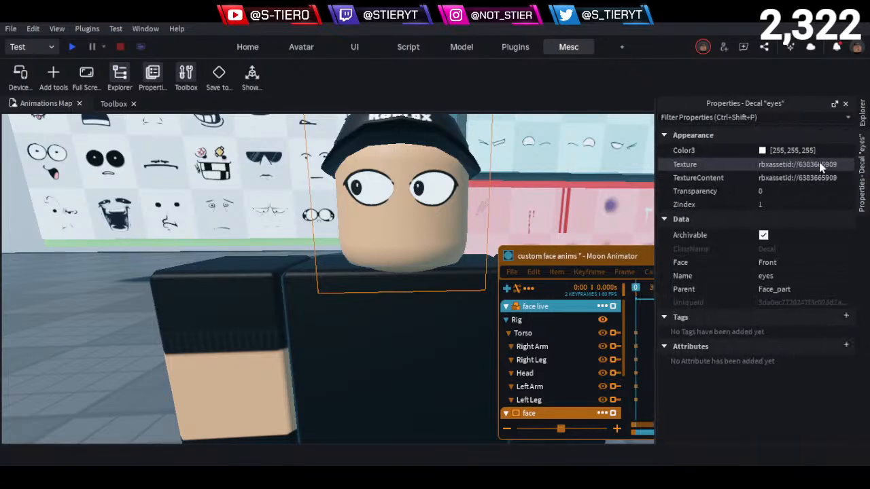
pyautogui.click(821, 165)
pyautogui.hotkey('ctrl', 'z')
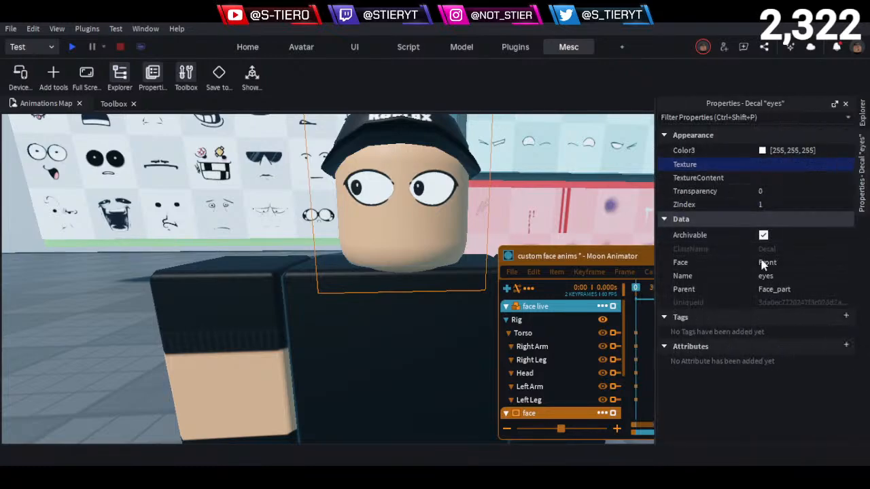
pyautogui.click(862, 120)
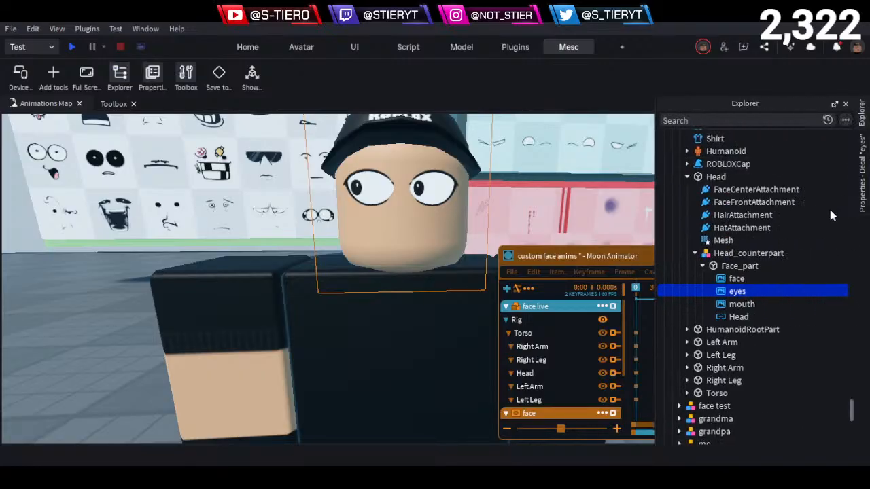
# - Clear the Texture property of the mouth decal under Face_part, then deselect it
pyautogui.click(741, 306)
pyautogui.click(864, 184)
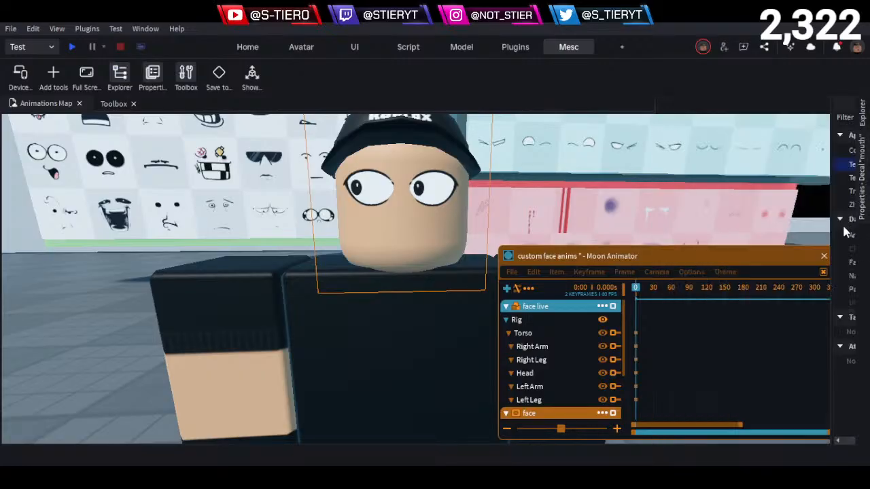
pyautogui.click(803, 166)
pyautogui.hotkey('ctrl', 'z')
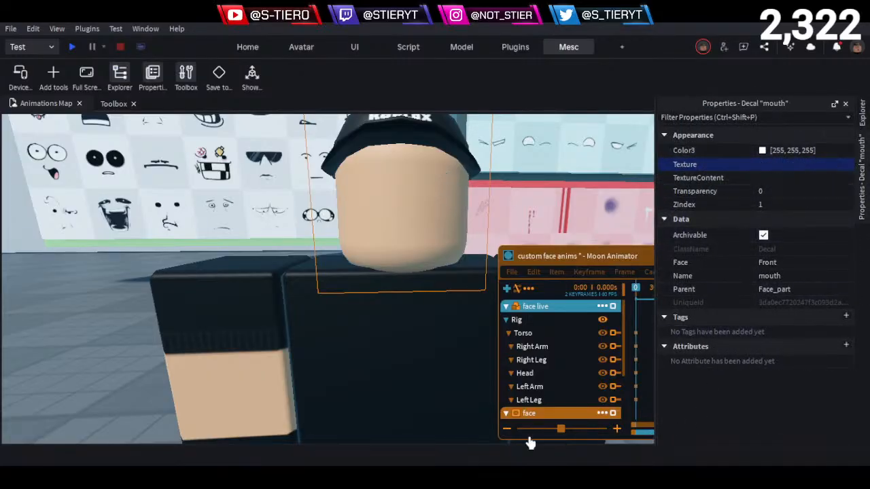
pyautogui.click(129, 350)
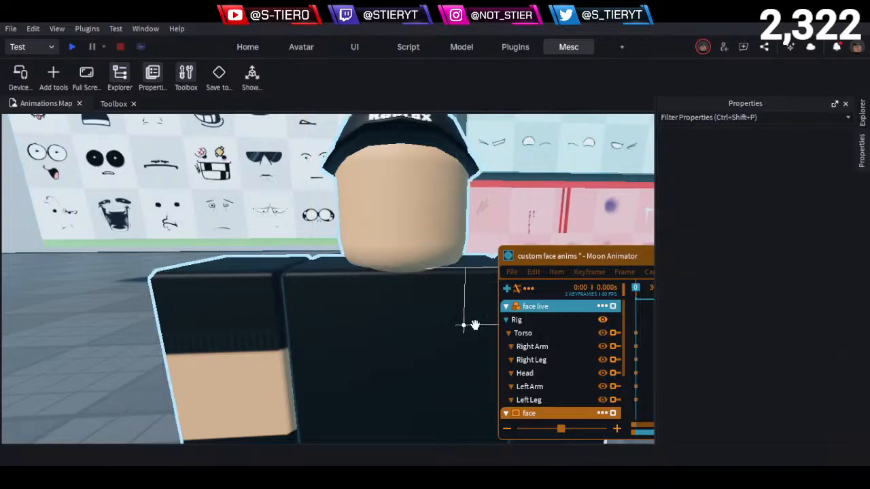
# - Collapse the face live track and add Texture and Transparency keyframes to the face track at frame 0
pyautogui.click(508, 309)
pyautogui.click(506, 307)
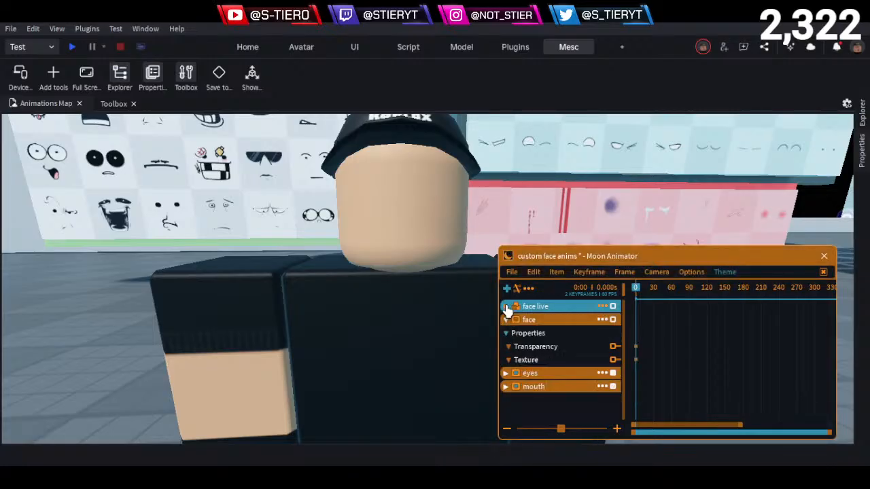
pyautogui.click(564, 360)
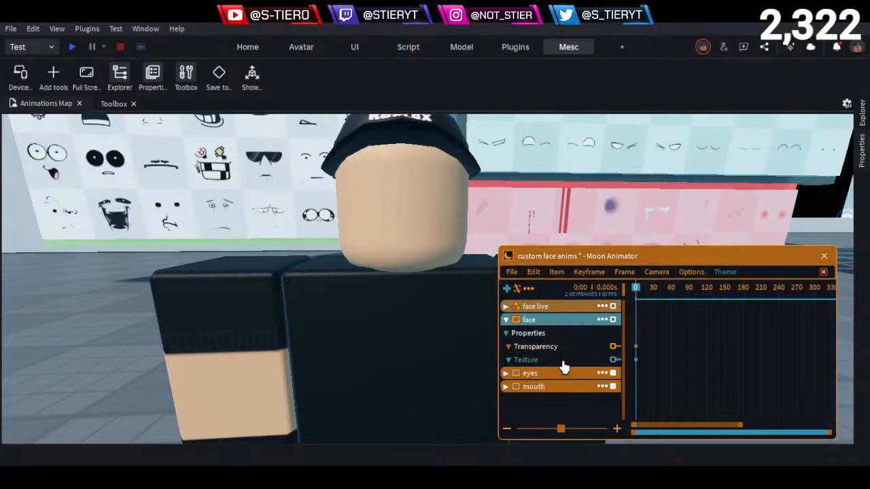
pyautogui.click(566, 350)
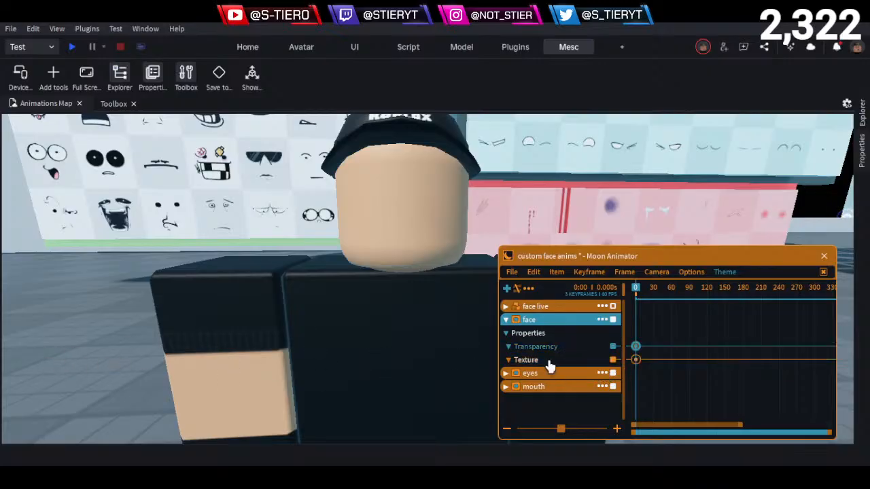
pyautogui.click(97, 360)
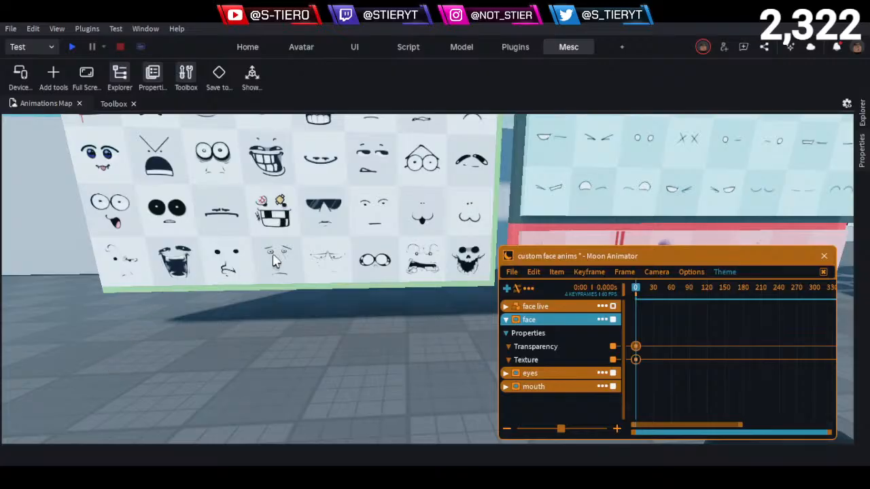
pyautogui.moveTo(453, 241); pyautogui.dragTo(491, 259, button='middle')
pyautogui.click(862, 115)
pyautogui.moveTo(362, 334); pyautogui.dragTo(317, 382, button='middle')
pyautogui.press('e')
pyautogui.press('d')
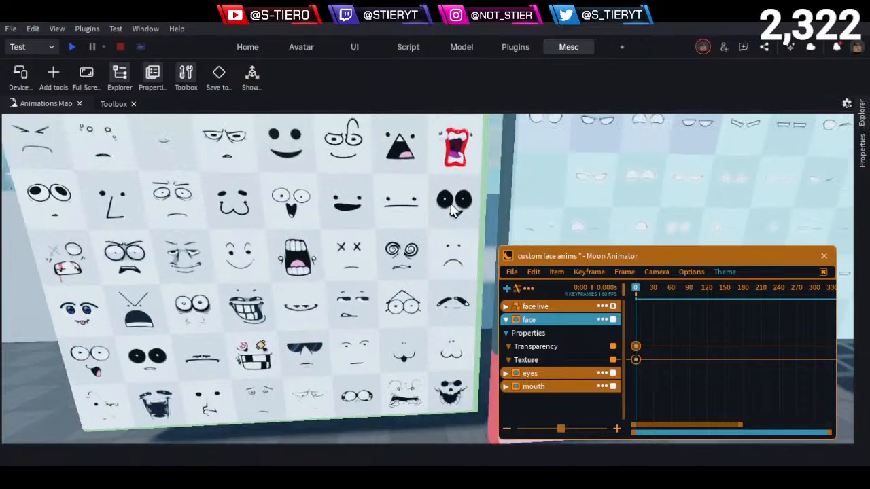
pyautogui.press('a')
pyautogui.press('e')
pyautogui.press('d')
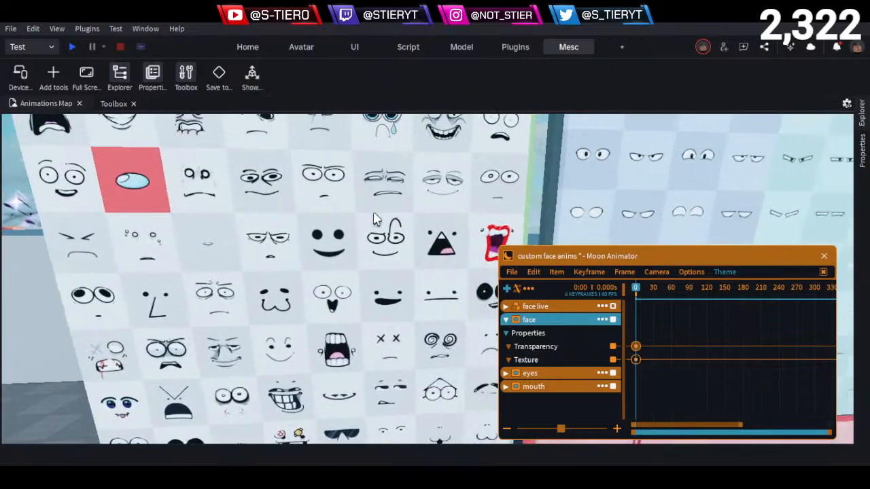
pyautogui.hotkey('ctrl', '1')
pyautogui.press('q')
pyautogui.press('q')
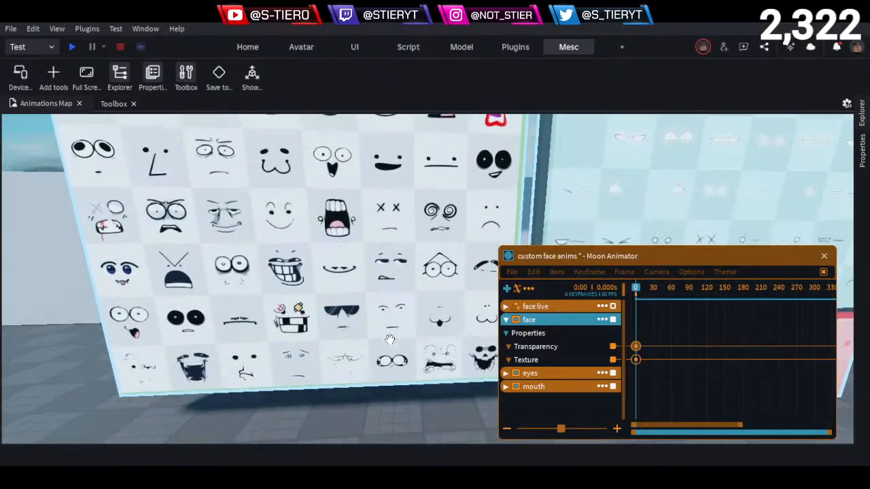
pyautogui.press('a')
pyautogui.press('w')
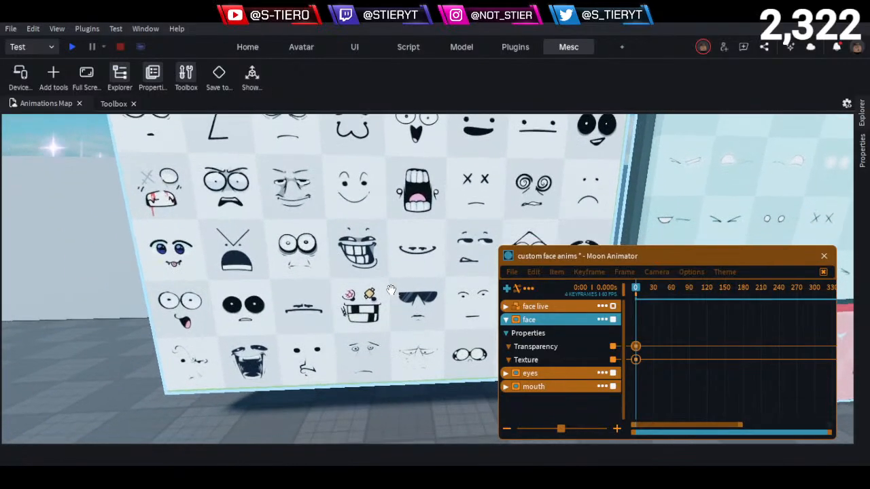
pyautogui.press('d')
pyautogui.press('e')
pyautogui.press('q')
pyautogui.press('e')
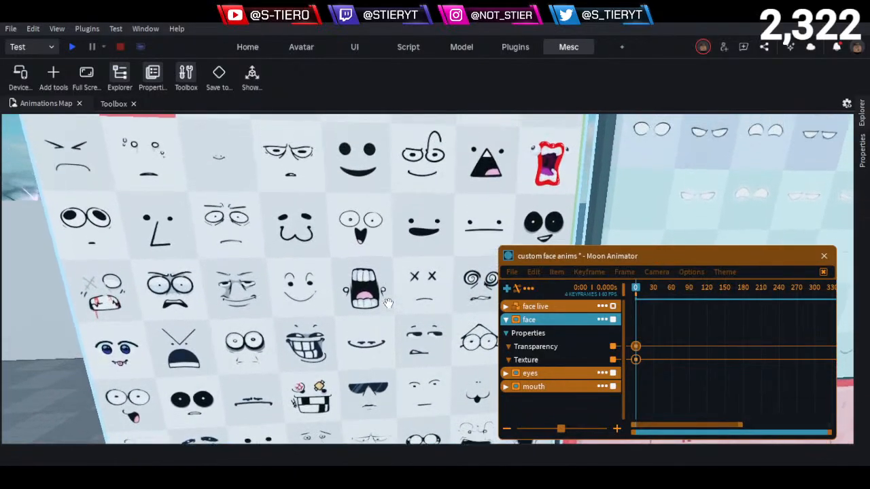
pyautogui.press('d')
pyautogui.press('q')
pyautogui.click(387, 301)
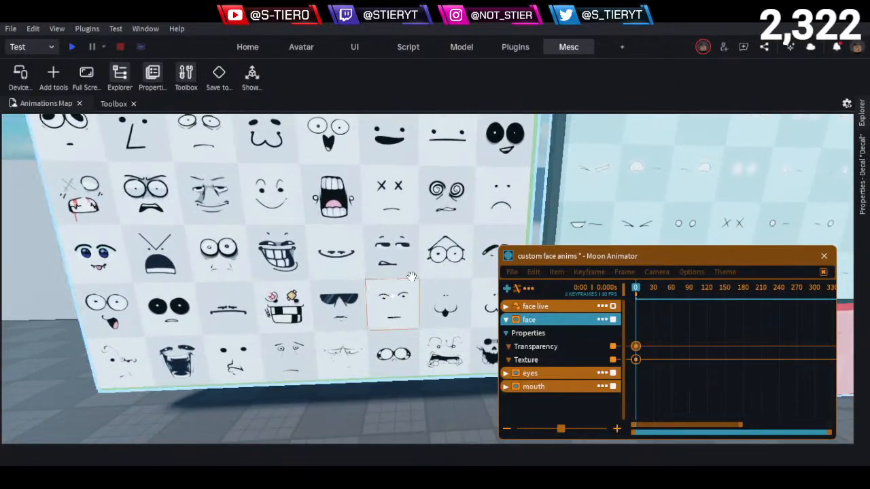
pyautogui.click(862, 163)
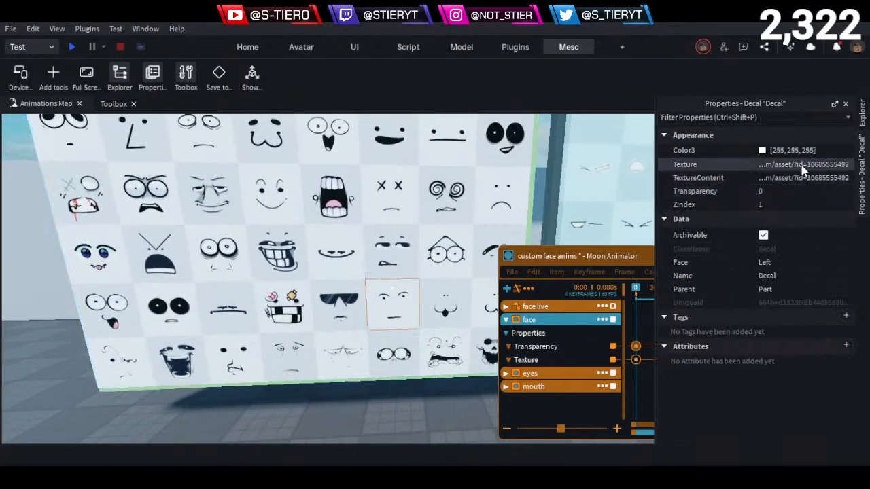
# - Paste the copied texture ID into the Texture property of the face decal under Face_part in the face live model
pyautogui.moveTo(422, 374); pyautogui.dragTo(421, 371, button='right')
pyautogui.press('s')
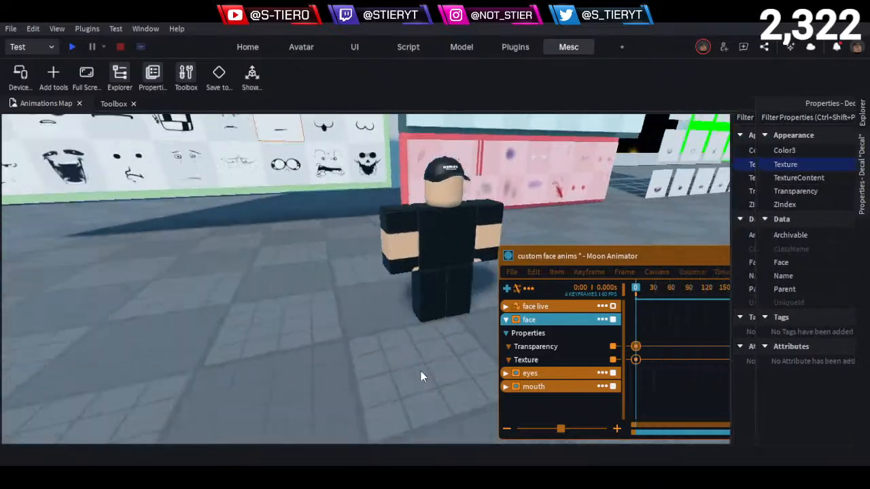
pyautogui.click(445, 291)
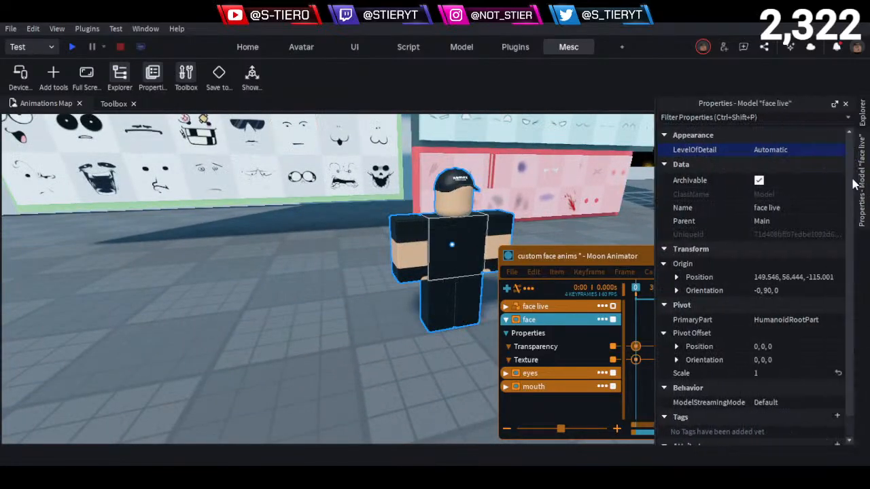
pyautogui.moveTo(862, 117)
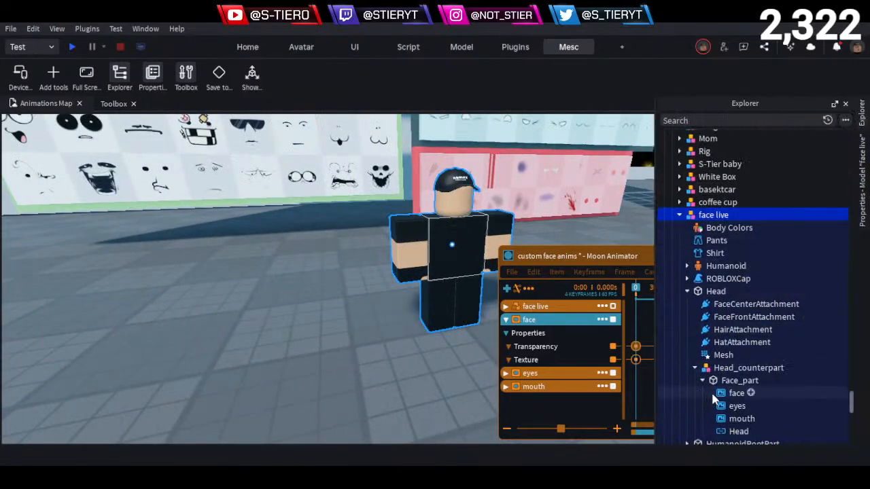
pyautogui.click(721, 397)
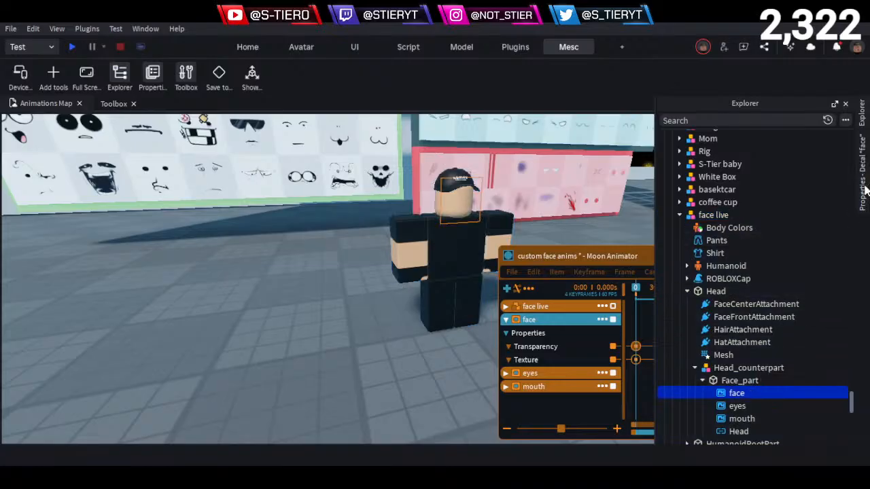
pyautogui.moveTo(864, 192)
pyautogui.click(778, 164)
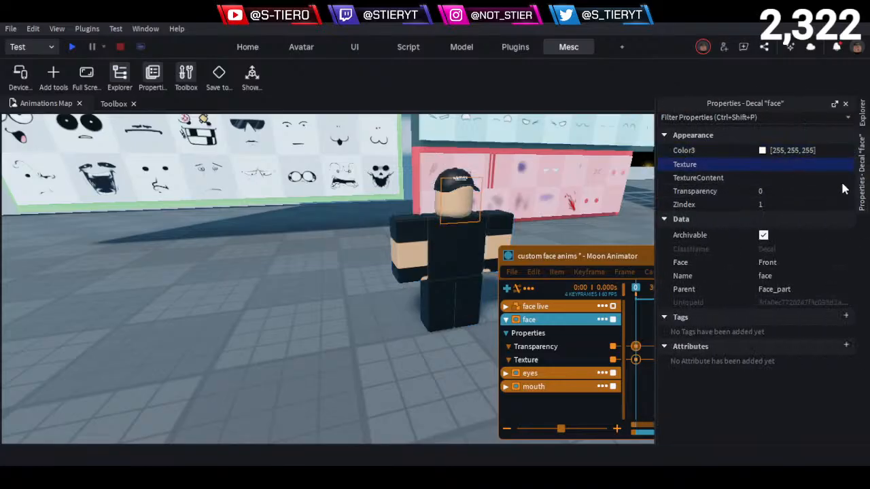
pyautogui.hotkey('ctrl', 'z')
pyautogui.click(321, 335)
pyautogui.press('d')
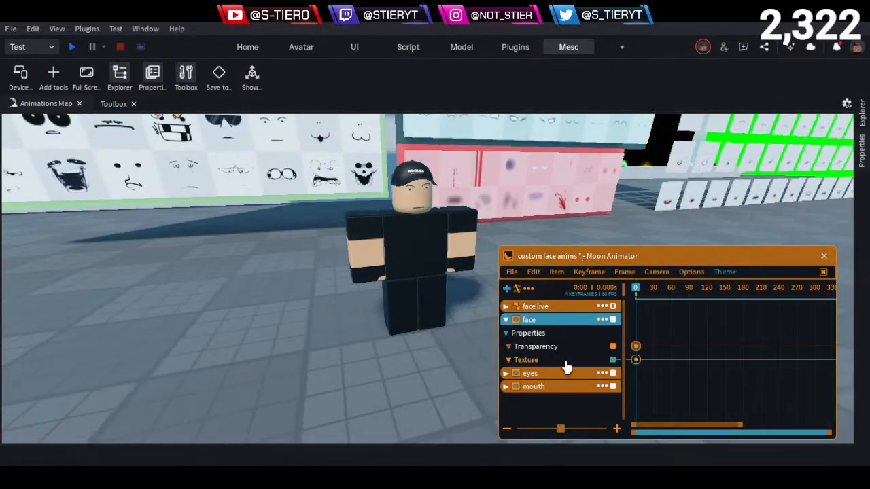
# - Delete the face track's Texture keyframe at frame 0 and add a Transparency keyframe with value 1 at frame 90
pyautogui.moveTo(661, 367); pyautogui.dragTo(621, 356)
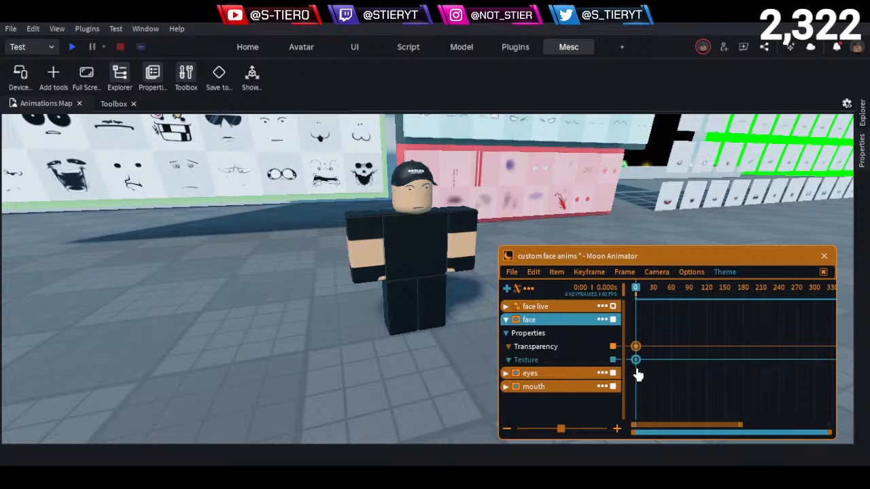
pyautogui.press('Delete')
pyautogui.moveTo(647, 290); pyautogui.dragTo(690, 318)
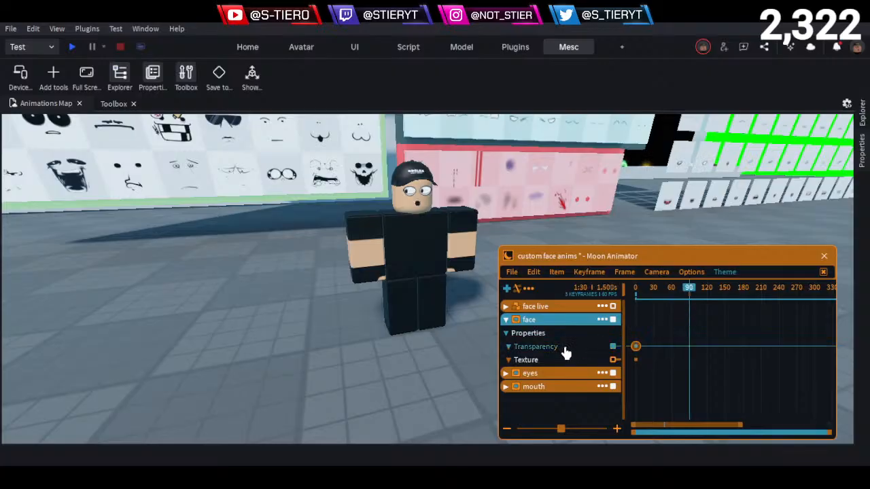
pyautogui.press('7')
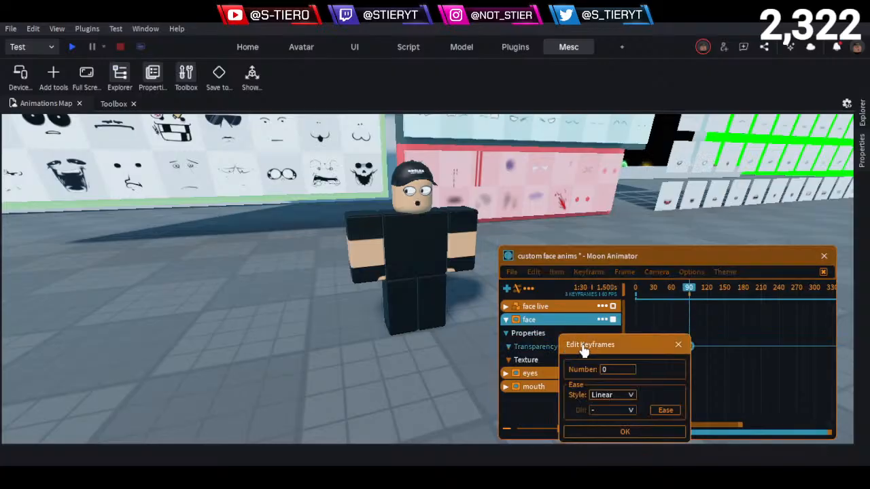
pyautogui.click(624, 369)
pyautogui.write('1')
pyautogui.click(606, 433)
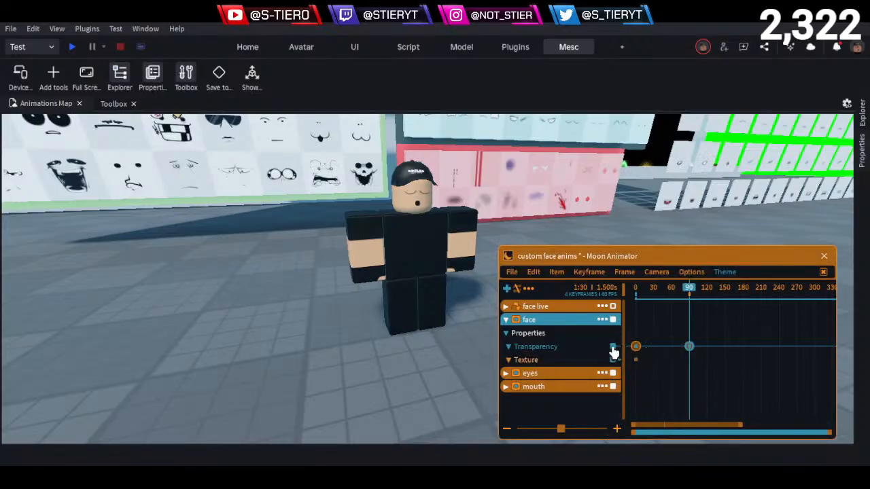
# - Scrub the timeline between frames 0 and 90 to preview how the face changes on the character
pyautogui.moveTo(664, 299)
pyautogui.mouseDown()
pyautogui.moveTo(635, 294)
pyautogui.moveTo(652, 304)
pyautogui.mouseUp()
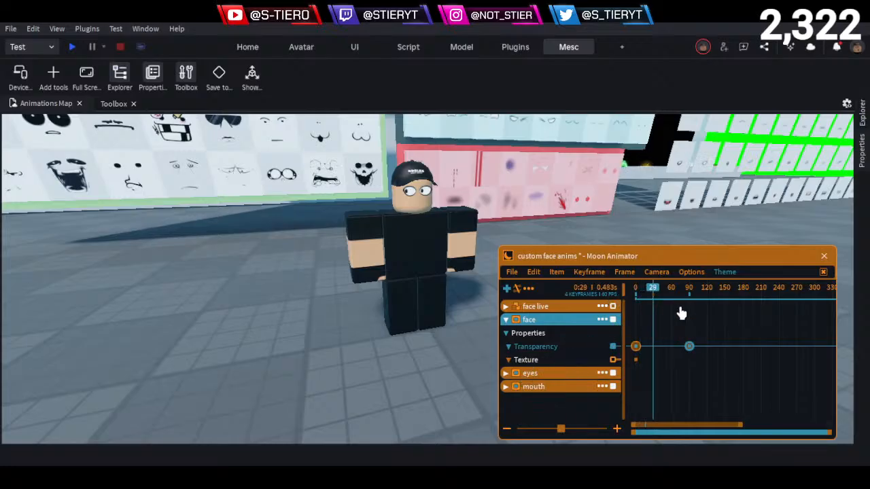
pyautogui.moveTo(658, 291); pyautogui.dragTo(697, 316)
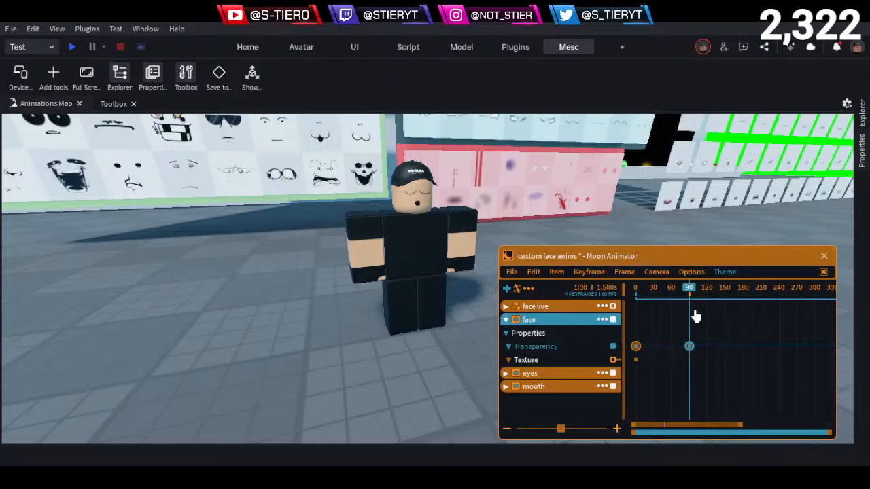
pyautogui.moveTo(688, 291); pyautogui.dragTo(626, 329)
# - Delete the remaining keyframes from the face, mouth and eyes tracks, expanding the mouth and eyes tracks to reach them
pyautogui.click(666, 345)
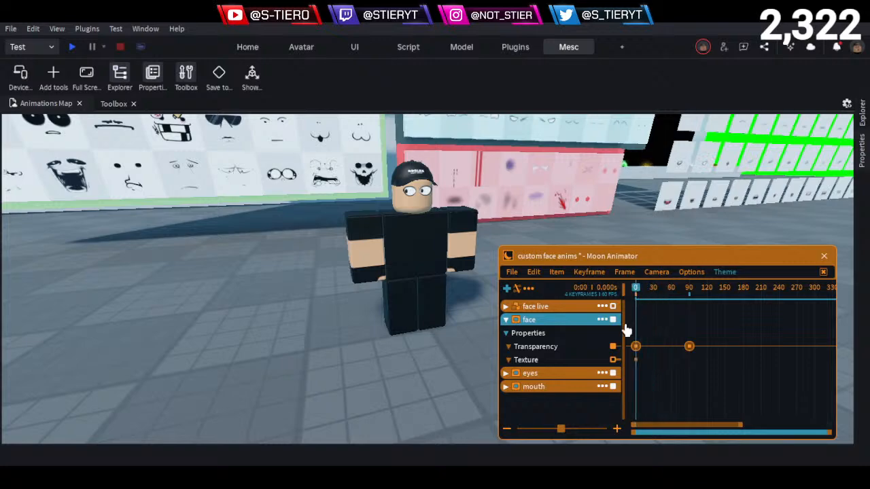
pyautogui.click(687, 346)
pyautogui.press('Delete')
pyautogui.click(511, 387)
pyautogui.scroll(-1, 583, 373)
pyautogui.moveTo(717, 389); pyautogui.dragTo(666, 443)
pyautogui.press('Delete')
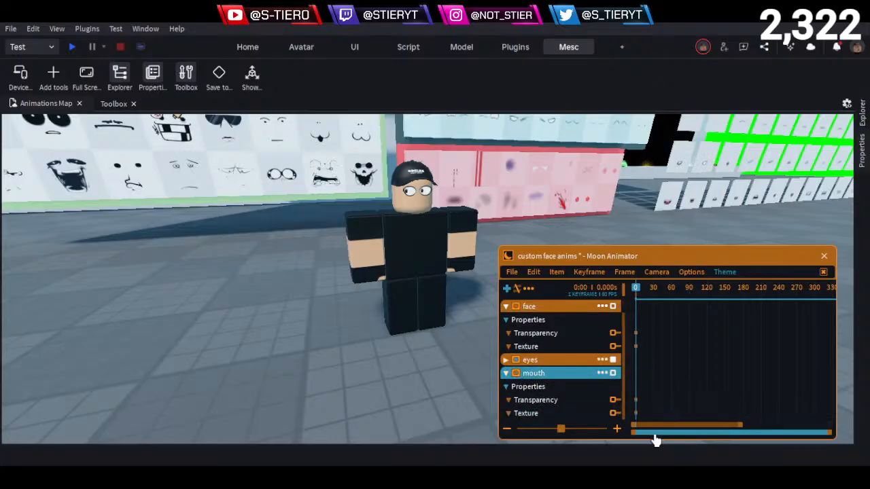
pyautogui.click(505, 360)
pyautogui.moveTo(744, 386); pyautogui.dragTo(652, 413)
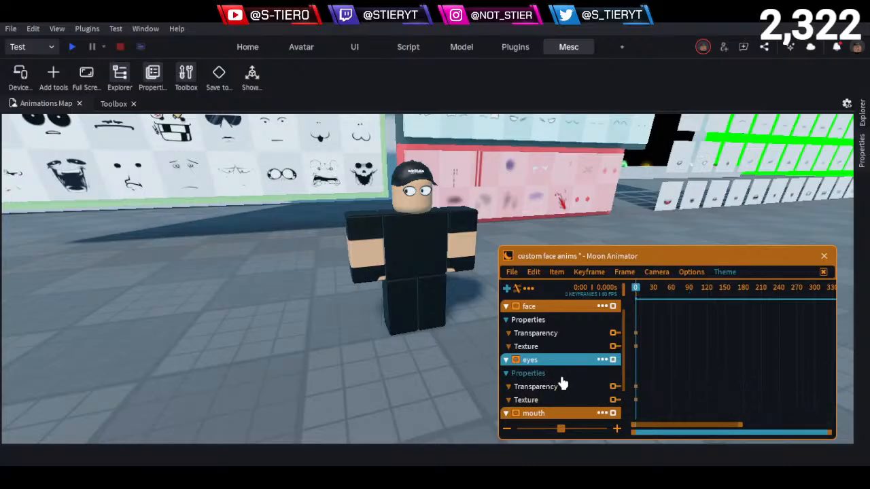
# - Expand the face live and face tracks and look through all tracks for leftover keyframes
pyautogui.scroll(-3, 561, 384)
pyautogui.scroll(4, 552, 372)
pyautogui.click(505, 320)
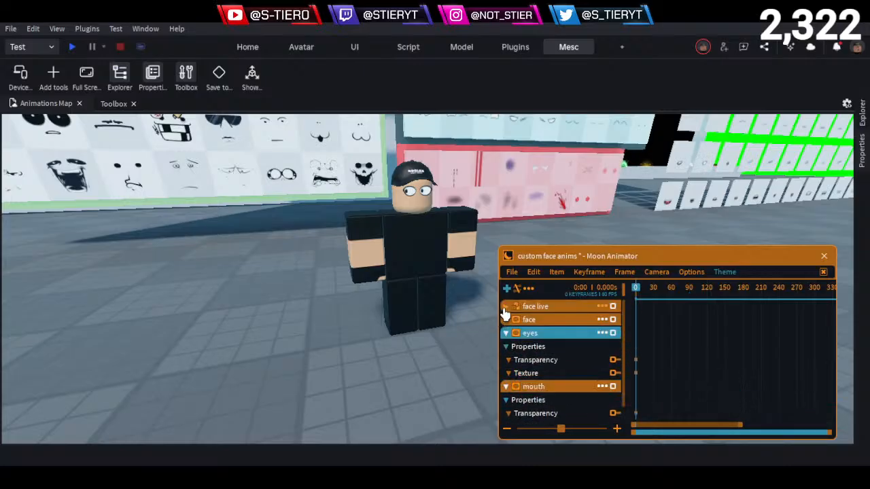
pyautogui.click(506, 306)
pyautogui.scroll(-3, 524, 360)
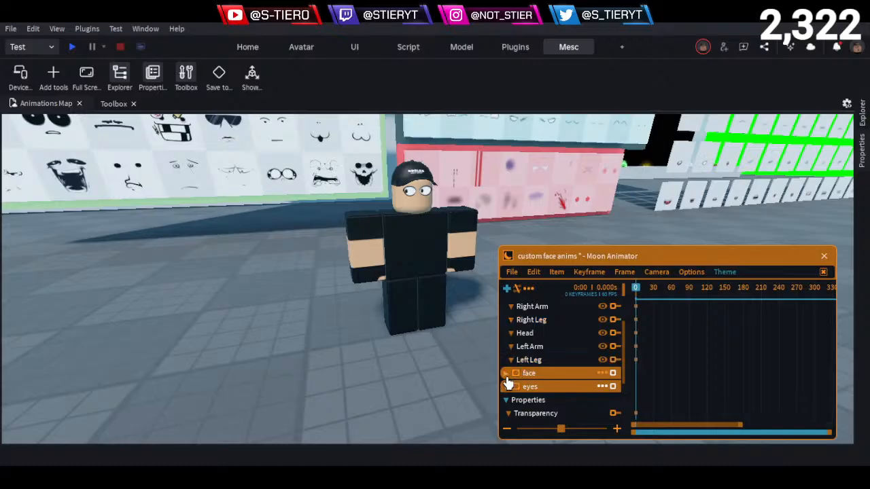
pyautogui.click(505, 373)
pyautogui.scroll(-4, 520, 372)
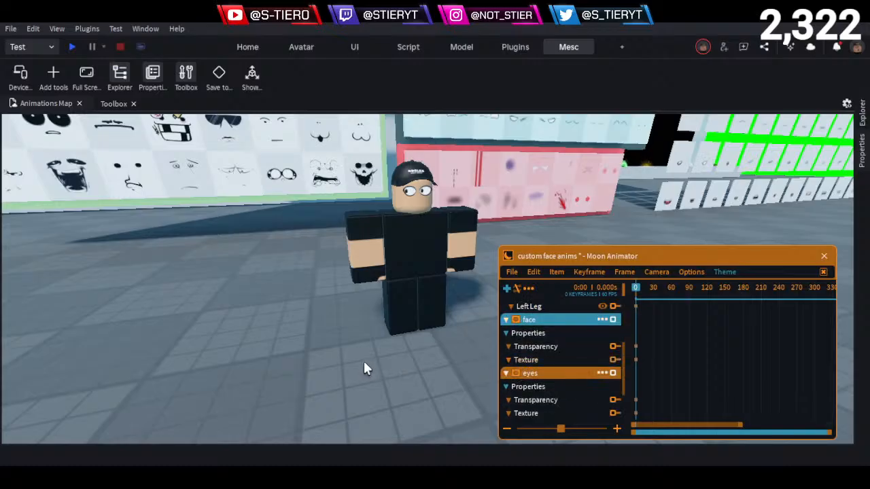
# - Select the face decal under Face_part in the face live model and check its Texture property
pyautogui.click(391, 311)
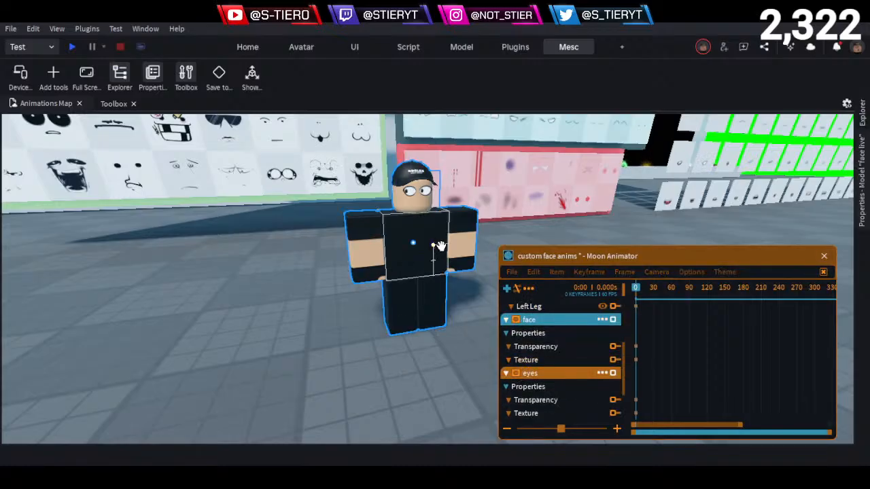
pyautogui.click(864, 174)
pyautogui.click(862, 113)
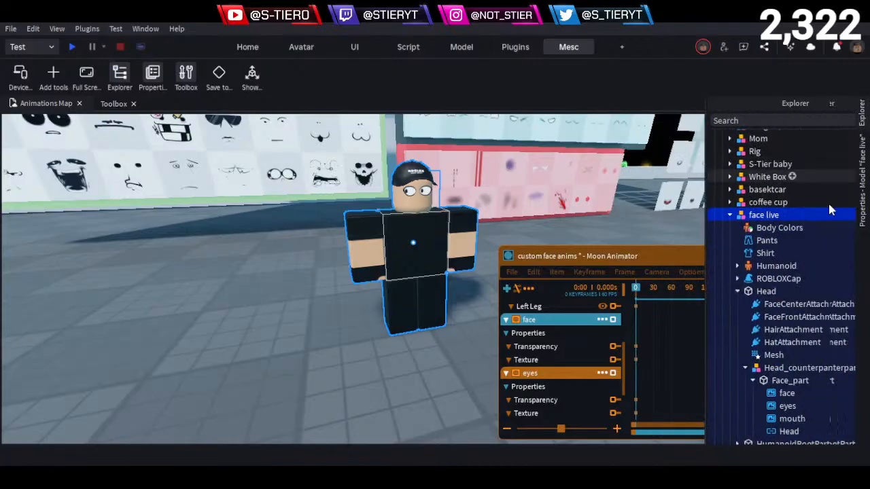
pyautogui.scroll(-3, 773, 256)
pyautogui.click(737, 278)
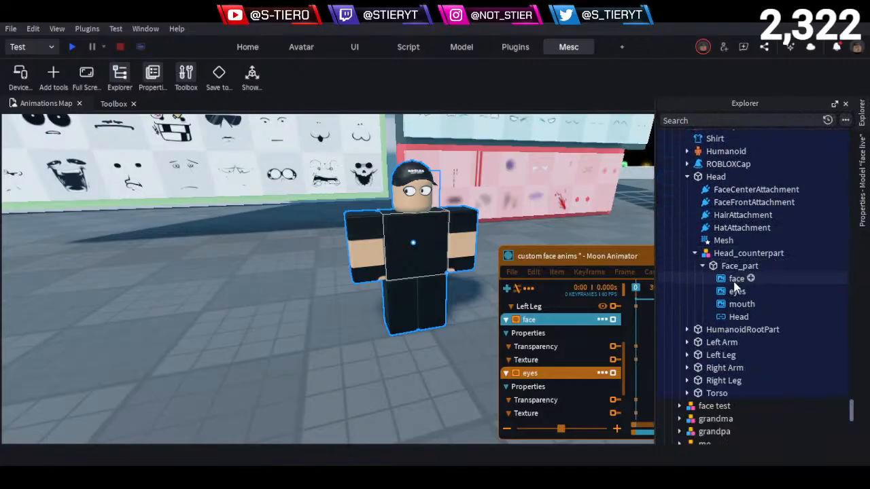
pyautogui.click(864, 178)
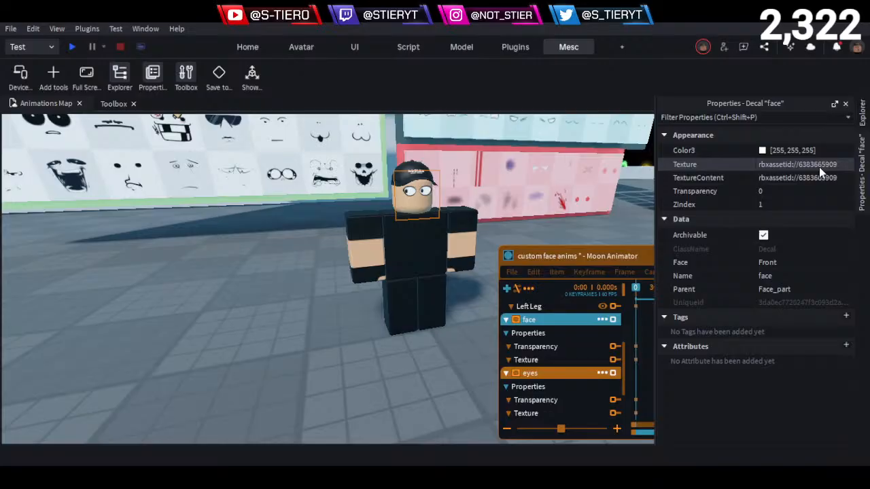
# - Clear the Texture property of the eyes decal under Face_part
pyautogui.click(862, 113)
pyautogui.click(738, 302)
pyautogui.click(738, 293)
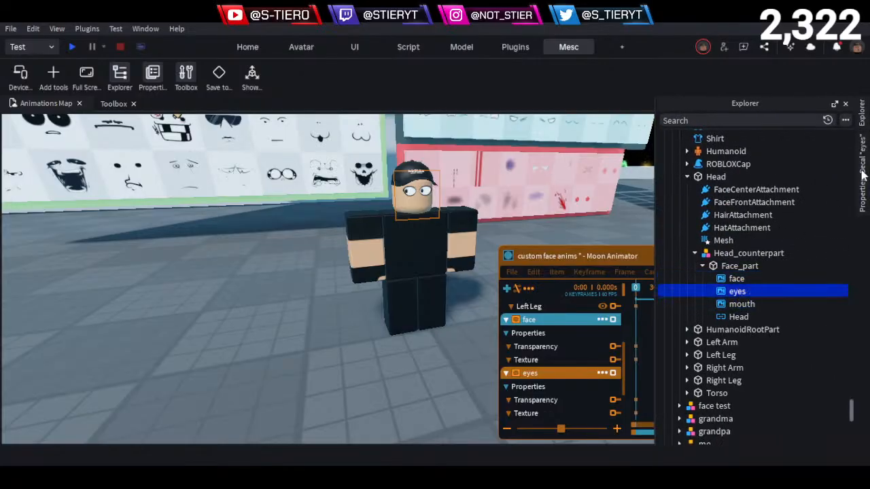
pyautogui.click(862, 175)
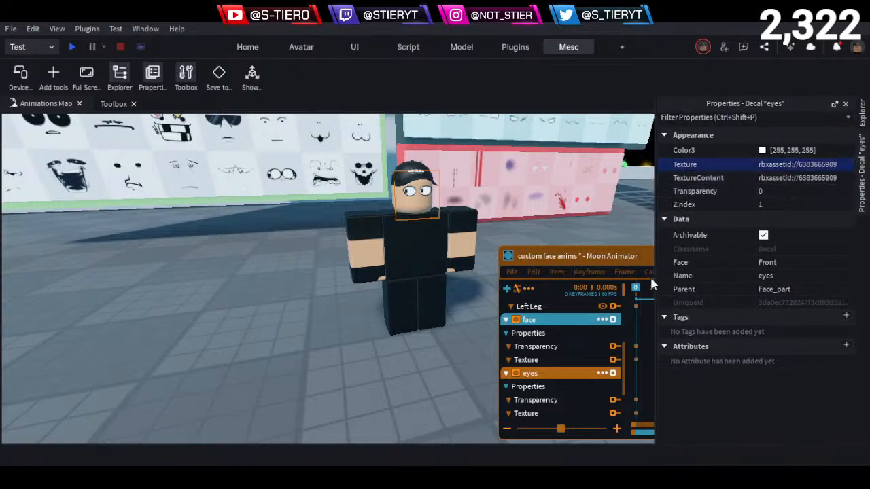
pyautogui.press('BackSpace')
pyautogui.press('Return')
# - Clear the Texture property of the mouth decal under Face_part
pyautogui.click(862, 113)
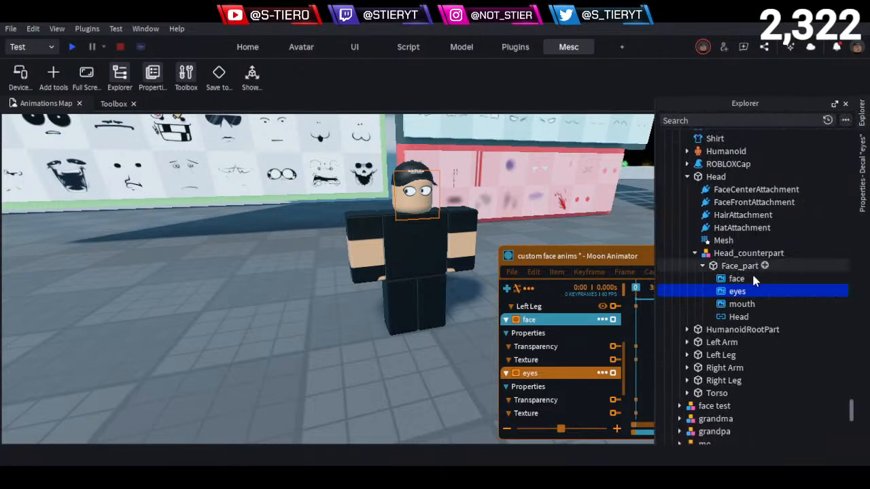
pyautogui.click(741, 306)
pyautogui.click(863, 170)
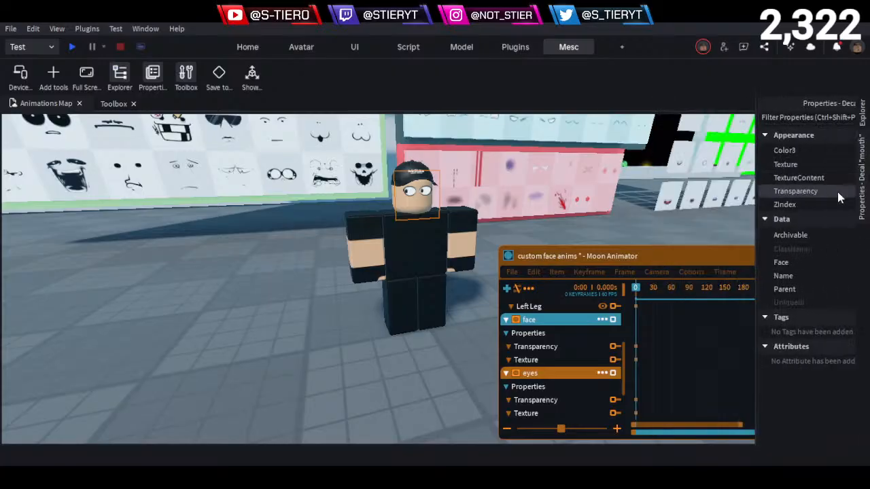
pyautogui.click(788, 165)
pyautogui.press('BackSpace')
pyautogui.press('Return')
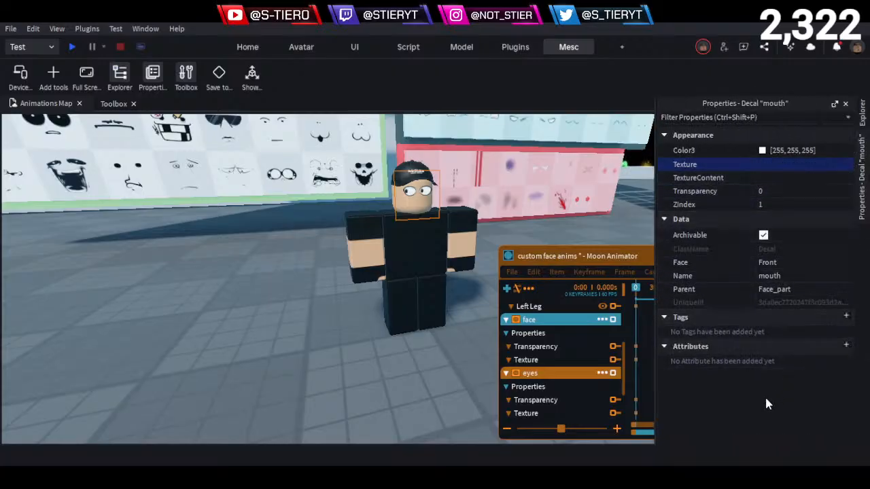
# - Clear the Texture property of the face decal under Face_part
pyautogui.click(863, 114)
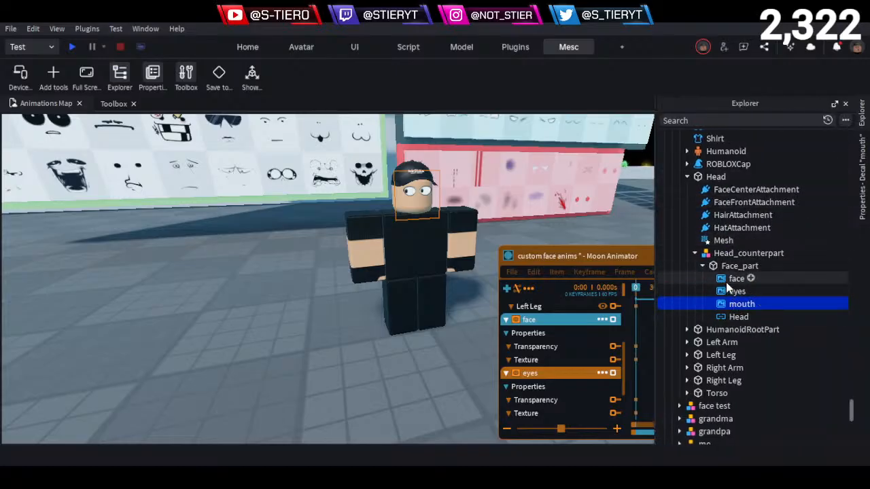
pyautogui.click(733, 278)
pyautogui.click(863, 170)
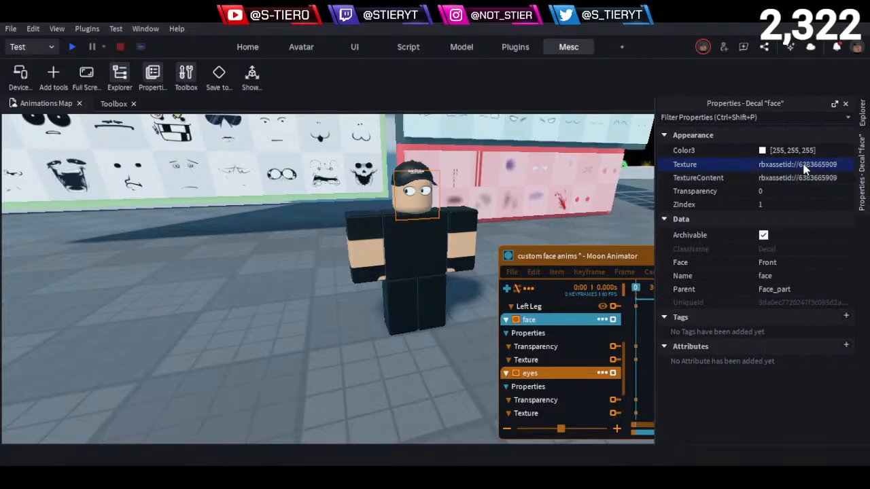
pyautogui.hotkey('ctrl', 'z')
pyautogui.click(322, 372)
pyautogui.moveTo(294, 331); pyautogui.dragTo(297, 328, button='right')
pyautogui.press('w')
pyautogui.press('e')
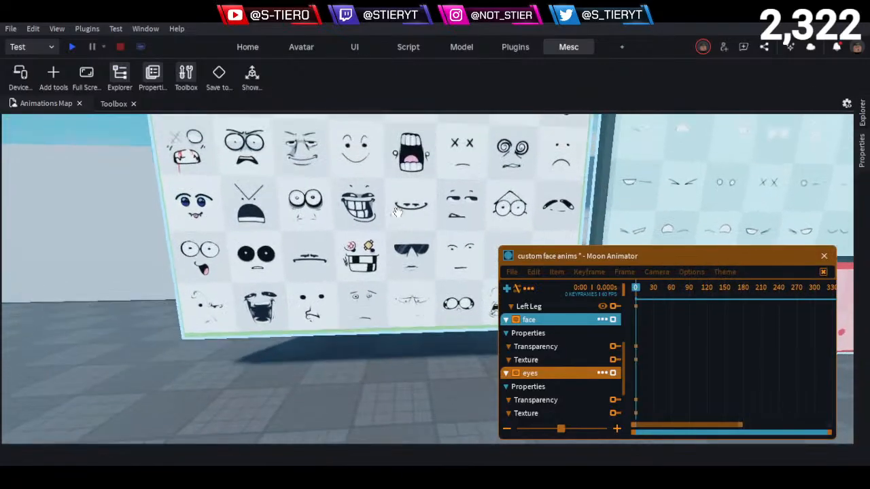
pyautogui.press('e')
pyautogui.press('d')
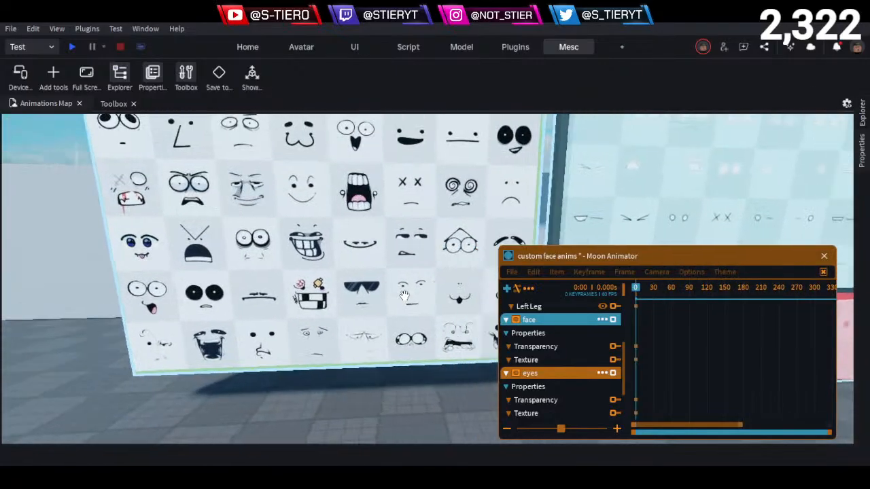
pyautogui.press('d')
pyautogui.press('q')
pyautogui.keyDown('alt'); pyautogui.click(386, 267); pyautogui.keyUp('alt')
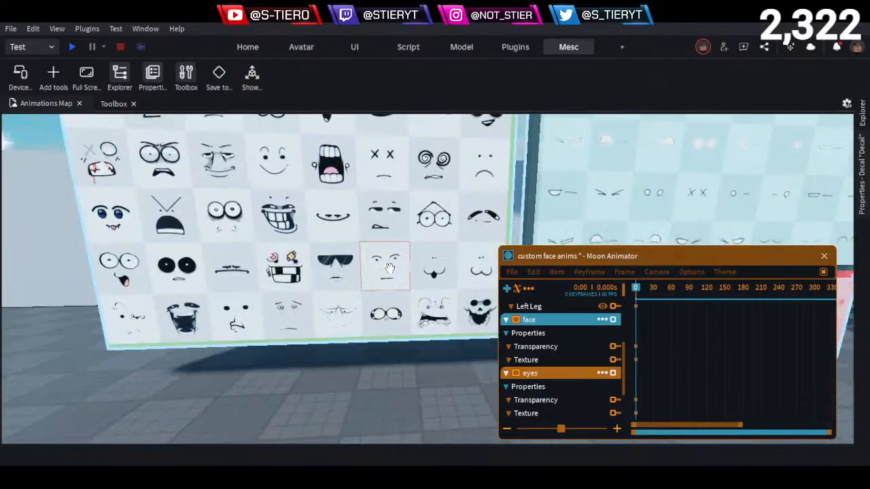
pyautogui.click(862, 183)
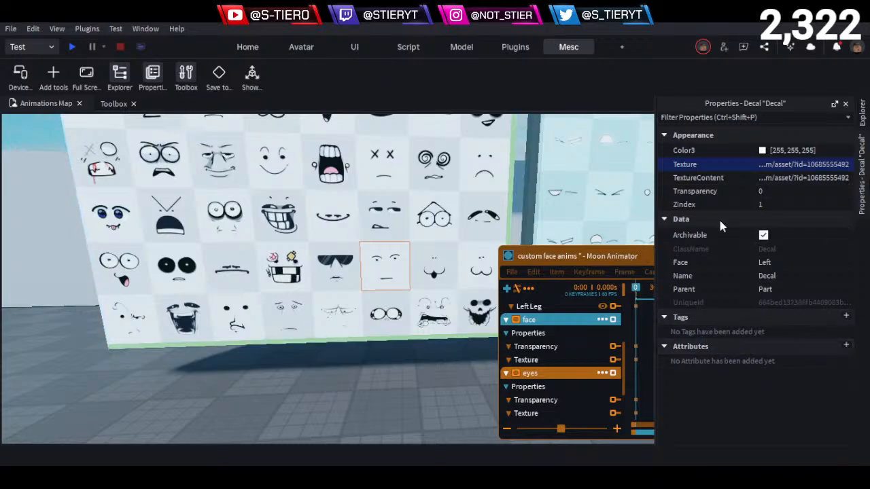
# - Return to the face live character and check the Texture property of the face decal under its Face_part
pyautogui.click(861, 118)
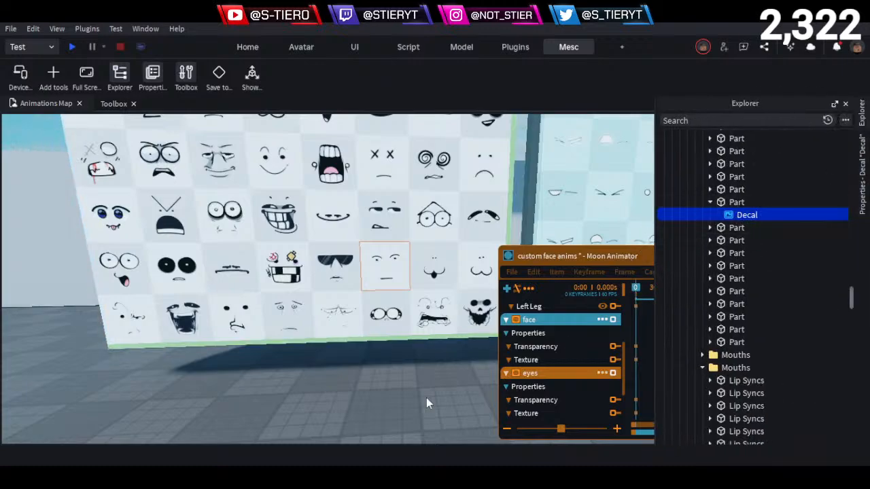
pyautogui.moveTo(309, 385); pyautogui.dragTo(309, 385, button='right')
pyautogui.click(308, 382)
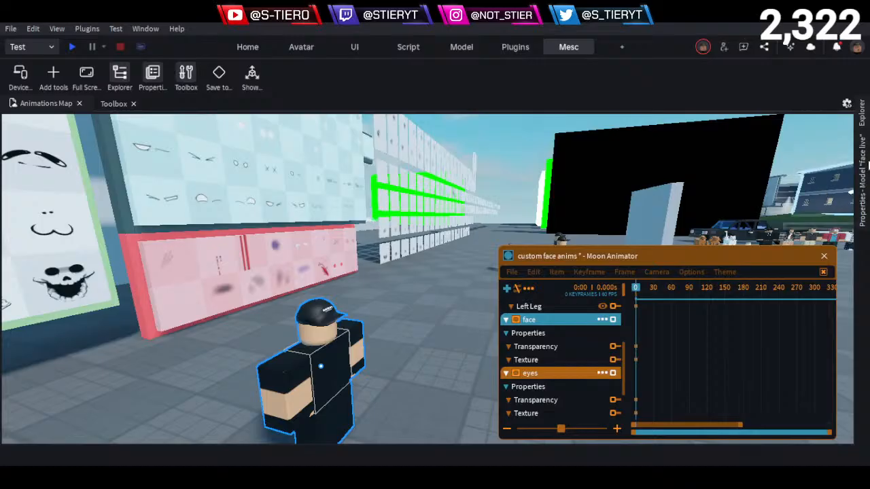
pyautogui.click(861, 118)
pyautogui.scroll(-3, 720, 259)
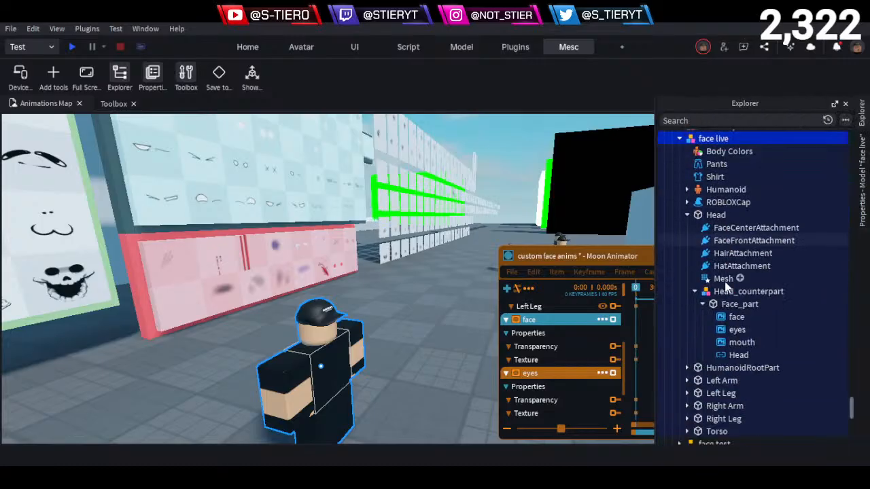
pyautogui.click(736, 278)
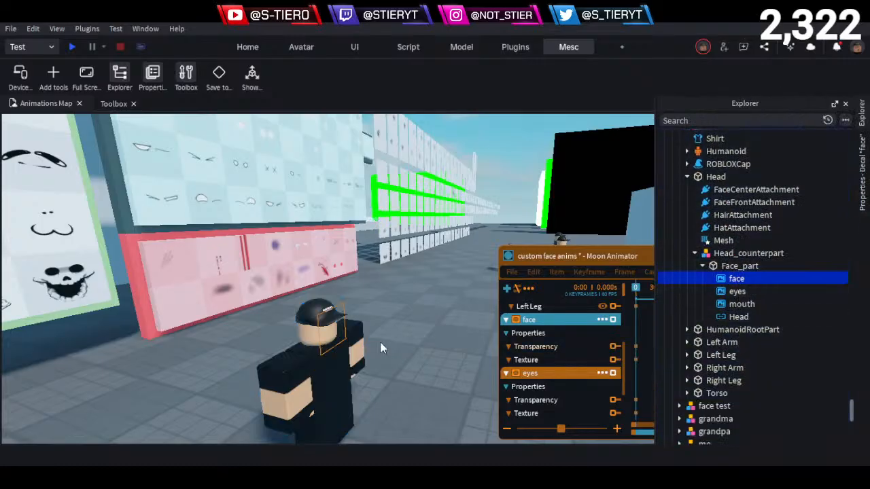
pyautogui.click(699, 179)
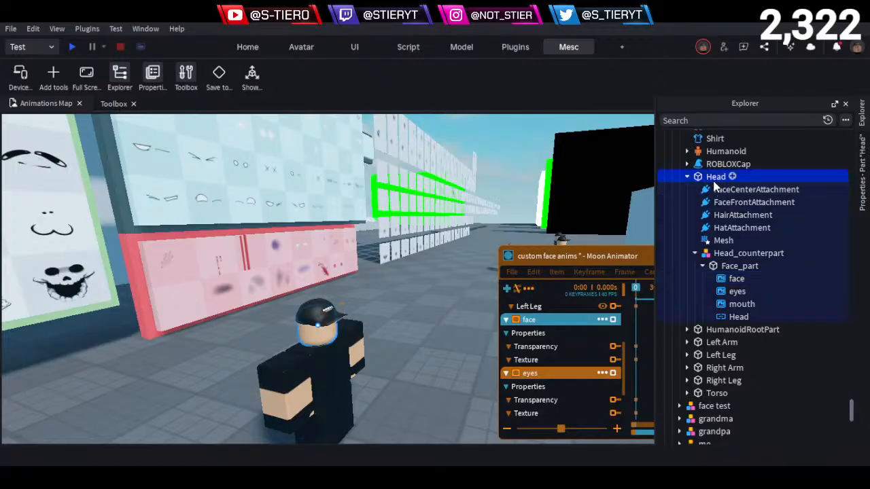
pyautogui.click(736, 278)
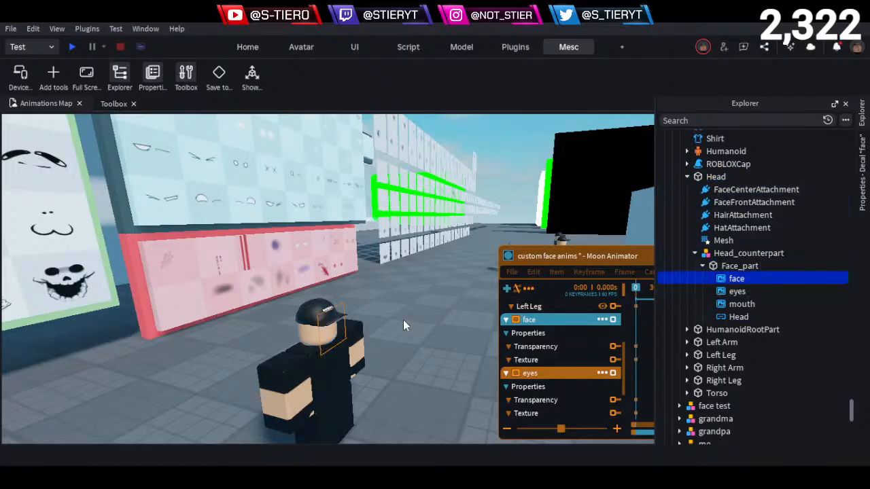
pyautogui.moveTo(403, 320); pyautogui.dragTo(407, 314, button='right')
pyautogui.press('w')
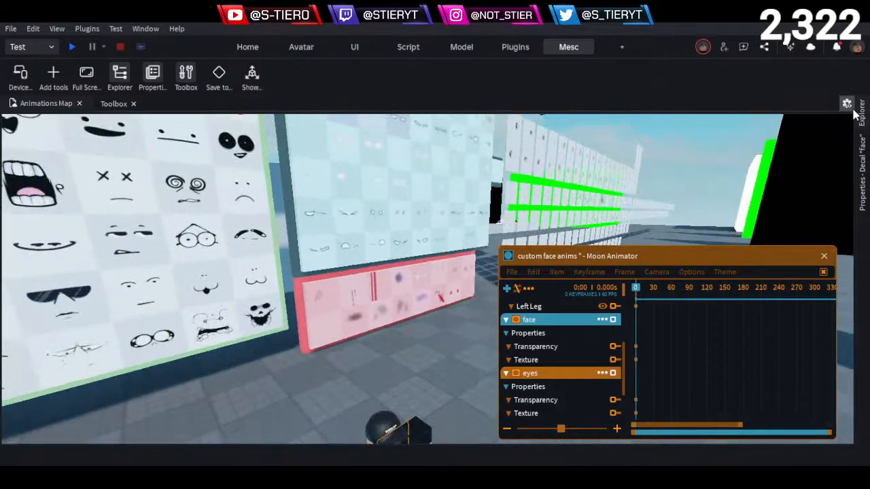
pyautogui.press('s')
pyautogui.click(861, 113)
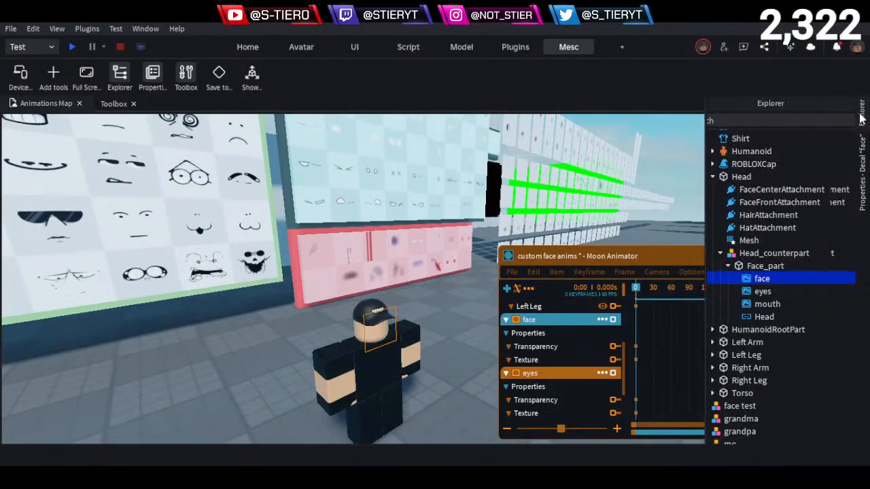
pyautogui.click(862, 162)
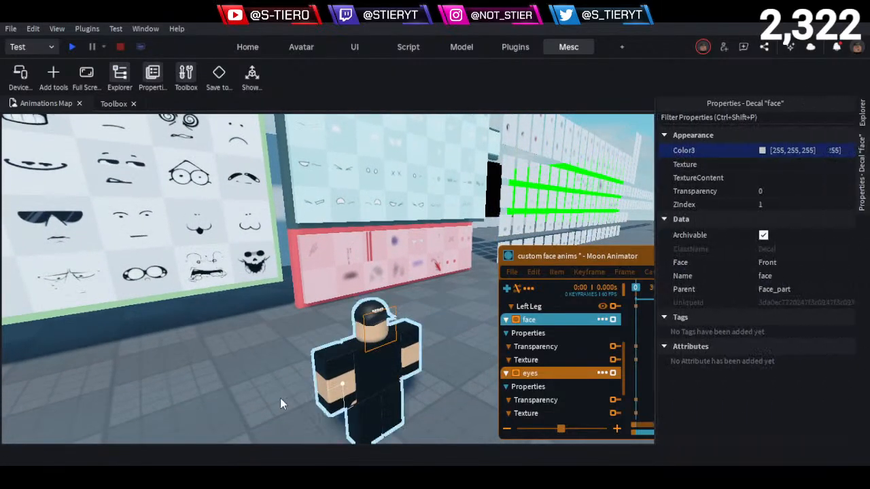
# - Add a Texture keyframe to the face track at frame 0 using the copied full-face texture address
pyautogui.click(219, 367)
pyautogui.press('d')
pyautogui.moveTo(234, 356); pyautogui.dragTo(235, 356, button='right')
pyautogui.press('d')
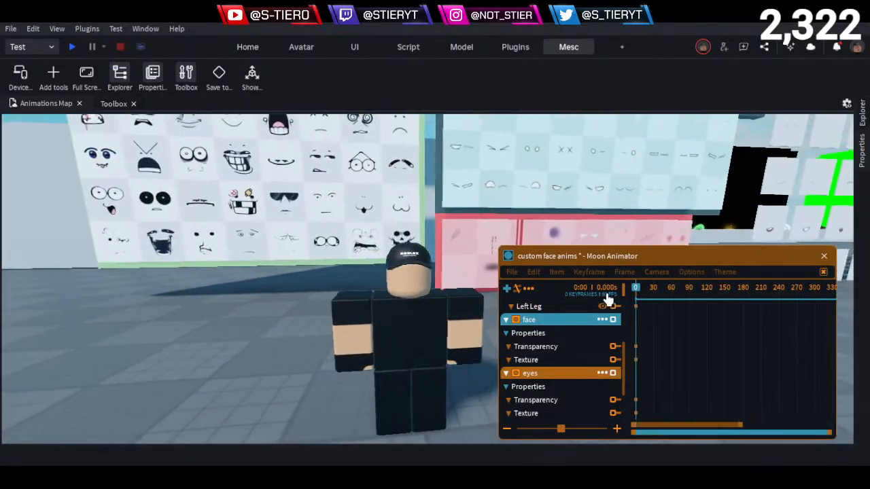
pyautogui.press('s')
pyautogui.click(609, 261)
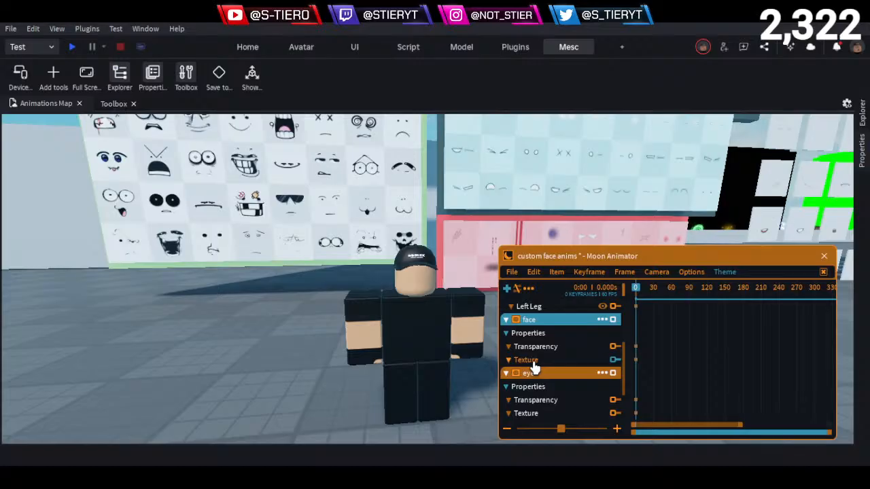
pyautogui.click(614, 359)
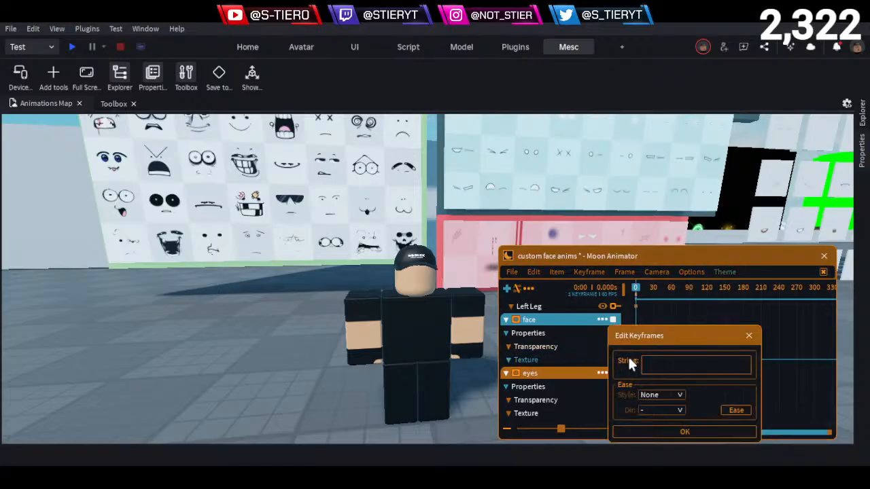
pyautogui.click(691, 363)
pyautogui.hotkey('ctrl', 'v')
pyautogui.click(684, 434)
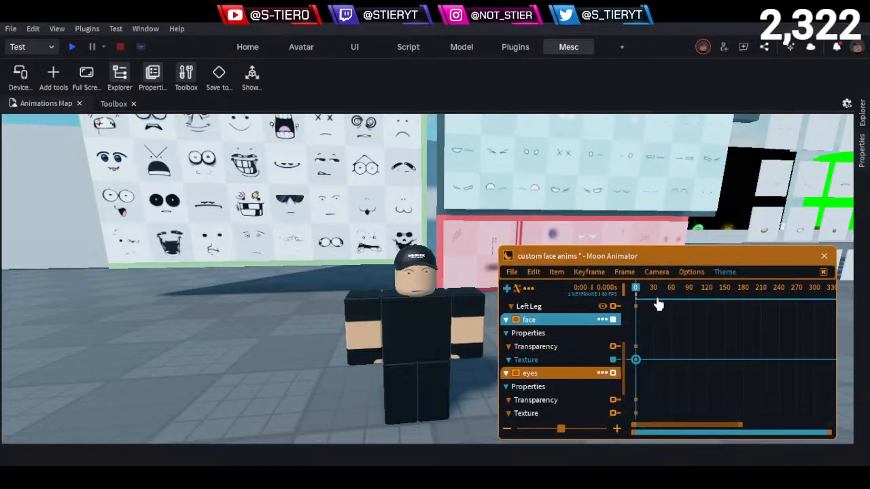
# - Add Transparency keyframes to the face track at frames 0 and 90, making the face fully transparent at frame 90
pyautogui.click(505, 320)
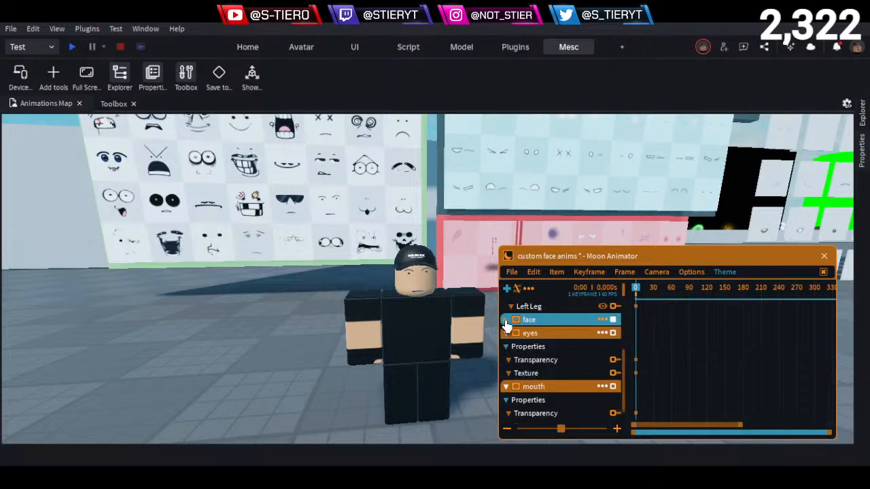
pyautogui.click(506, 320)
pyautogui.click(536, 346)
pyautogui.click(657, 290)
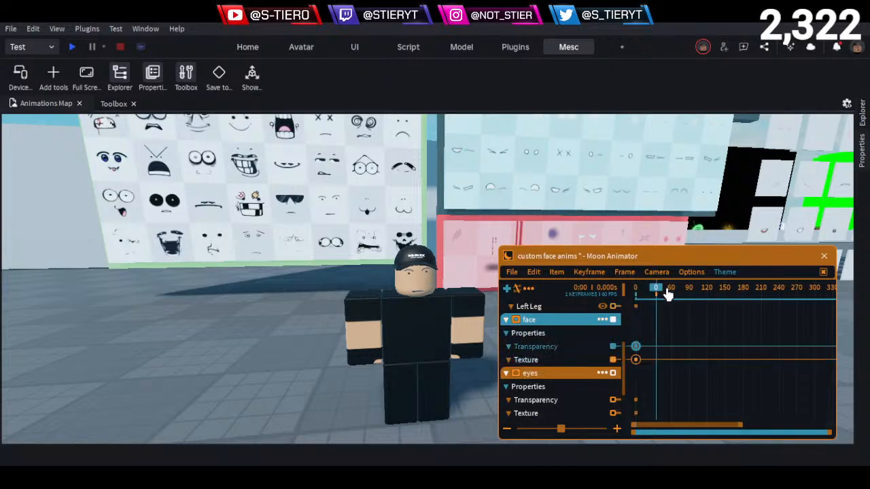
pyautogui.moveTo(668, 292); pyautogui.dragTo(688, 309)
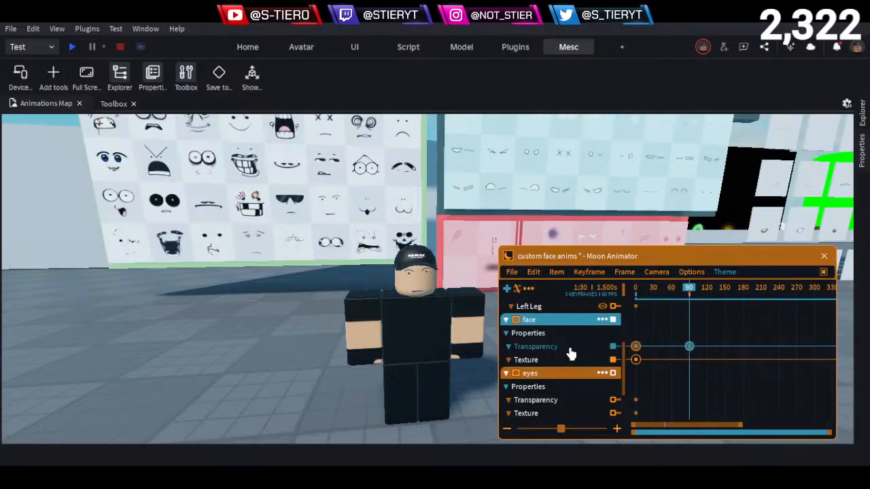
pyautogui.press('7')
pyautogui.click(621, 430)
pyautogui.click(505, 320)
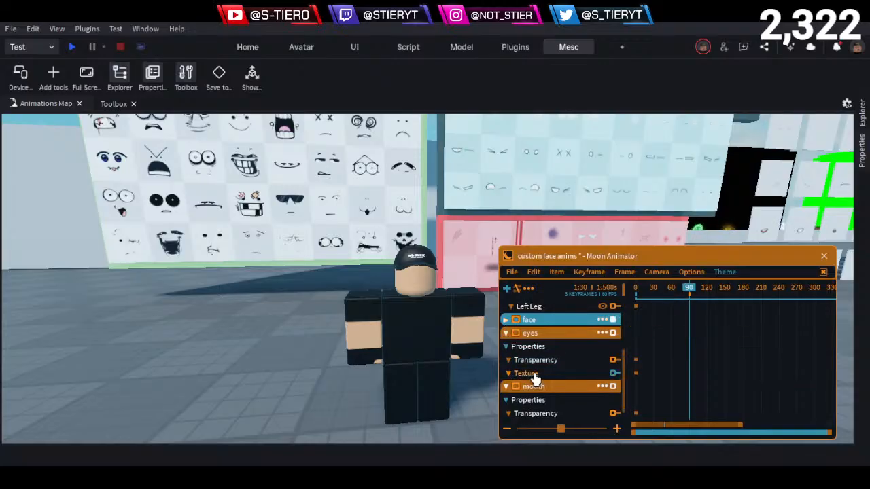
pyautogui.press('d')
pyautogui.press('w')
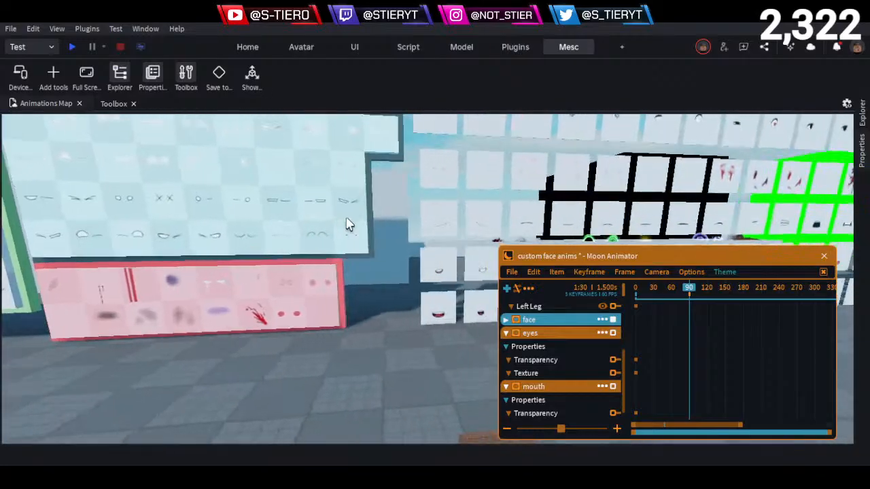
pyautogui.click(275, 235)
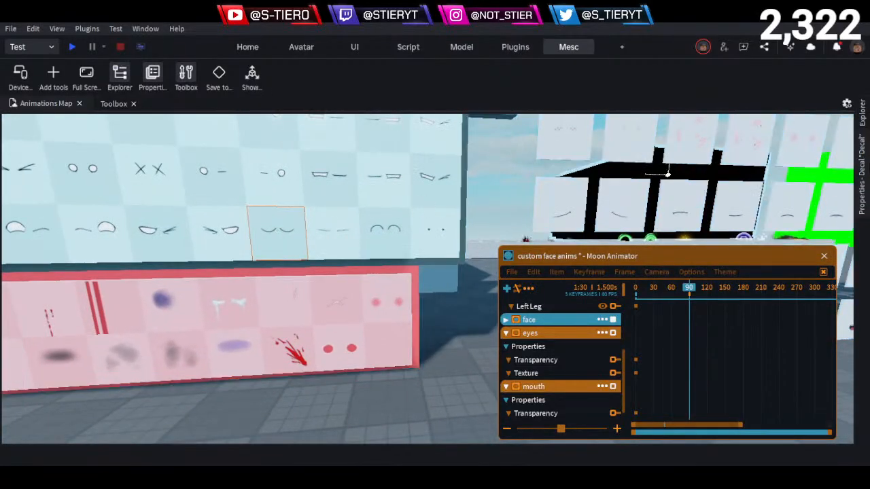
pyautogui.click(863, 208)
pyautogui.click(755, 166)
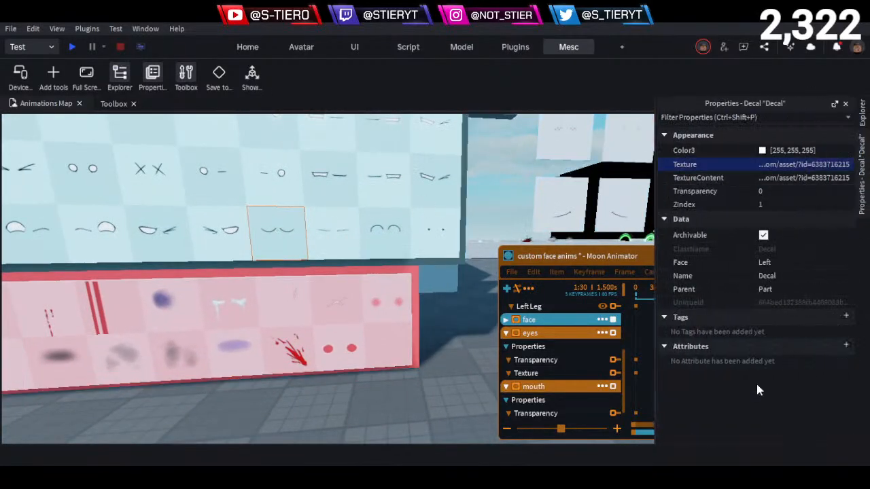
pyautogui.click(644, 338)
pyautogui.click(537, 377)
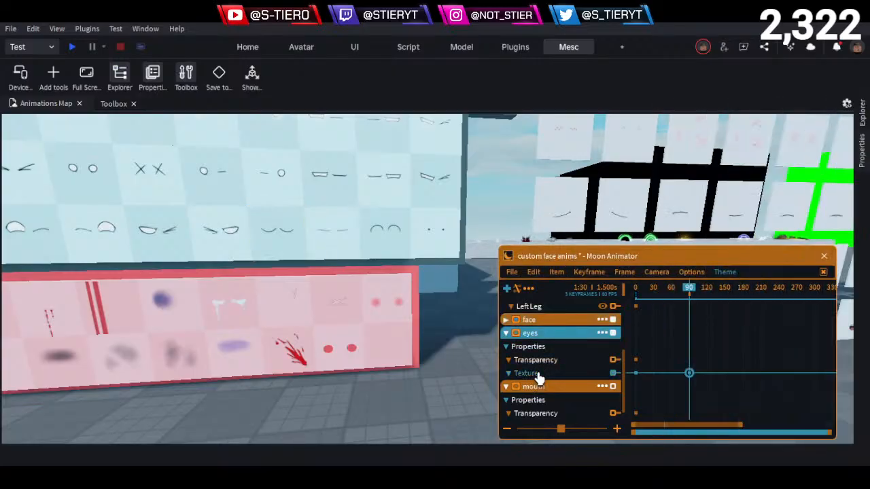
pyautogui.press('+')
pyautogui.click(728, 369)
pyautogui.hotkey('ctrl', 'v')
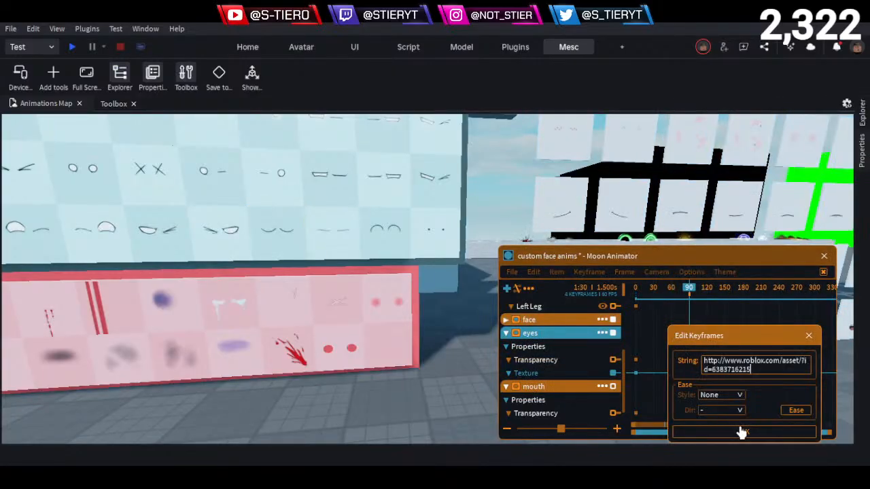
pyautogui.click(740, 433)
pyautogui.click(371, 374)
pyautogui.press('d')
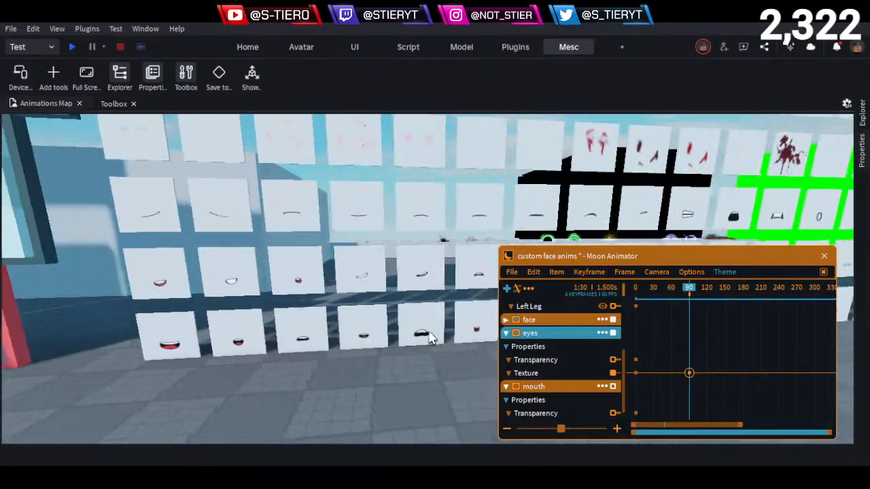
pyautogui.press('w')
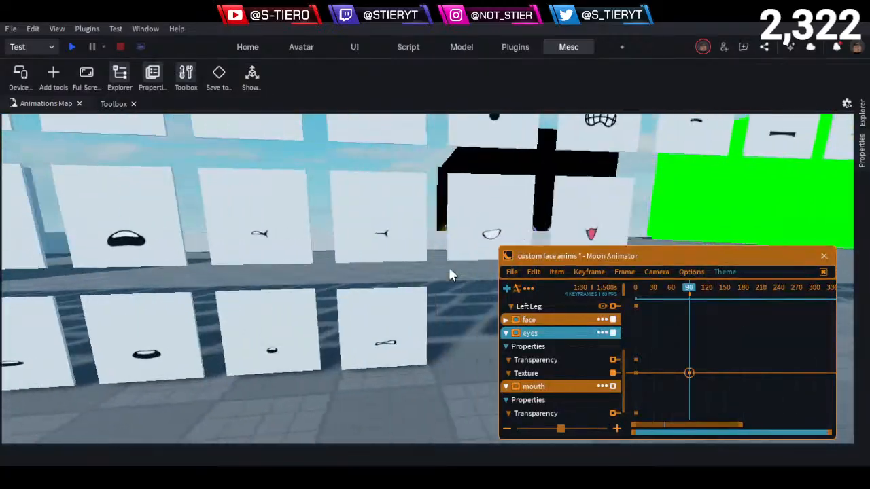
pyautogui.press('e')
pyautogui.scroll(-1, 540, 405)
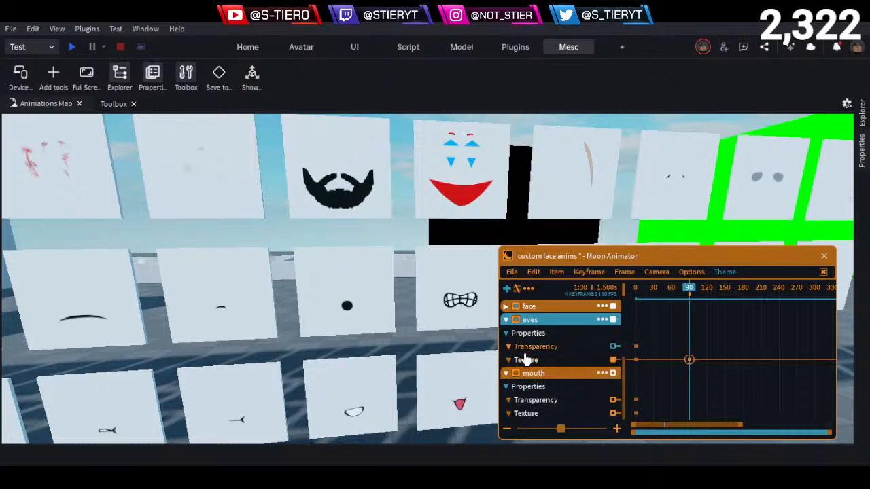
pyautogui.click(346, 307)
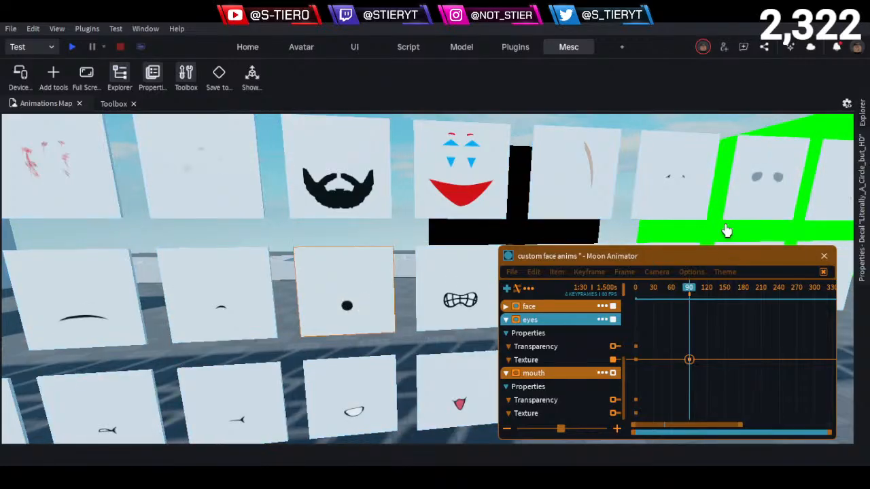
pyautogui.click(863, 207)
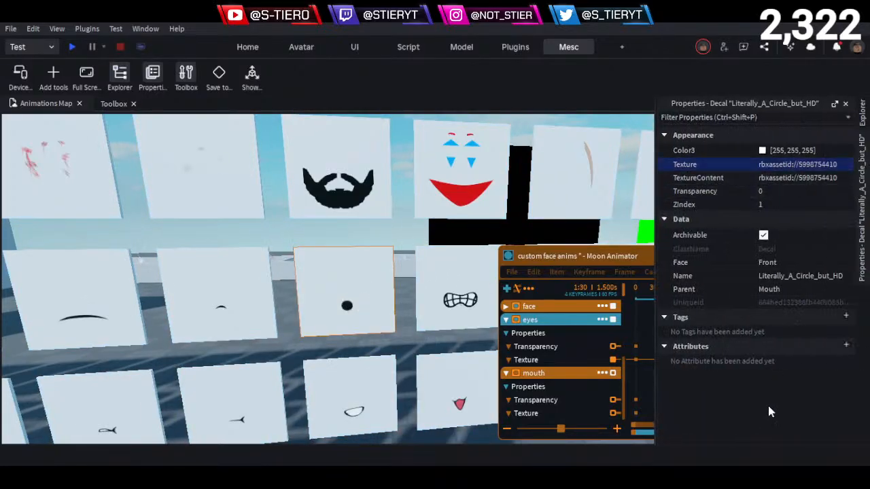
# - Add a Texture keyframe to the mouth track at frame 90 using the copied round-mouth texture address
pyautogui.click(552, 419)
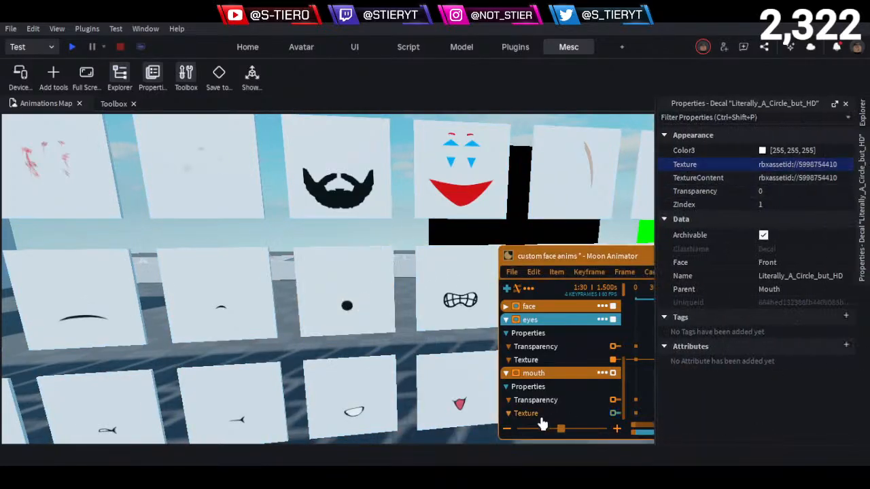
pyautogui.click(614, 413)
pyautogui.doubleClick(688, 413)
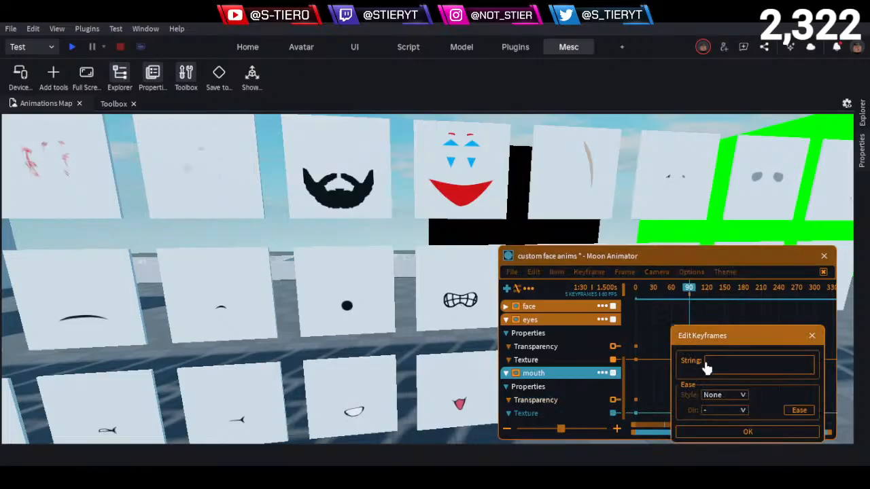
pyautogui.hotkey('ctrl', 'v')
pyautogui.click(714, 432)
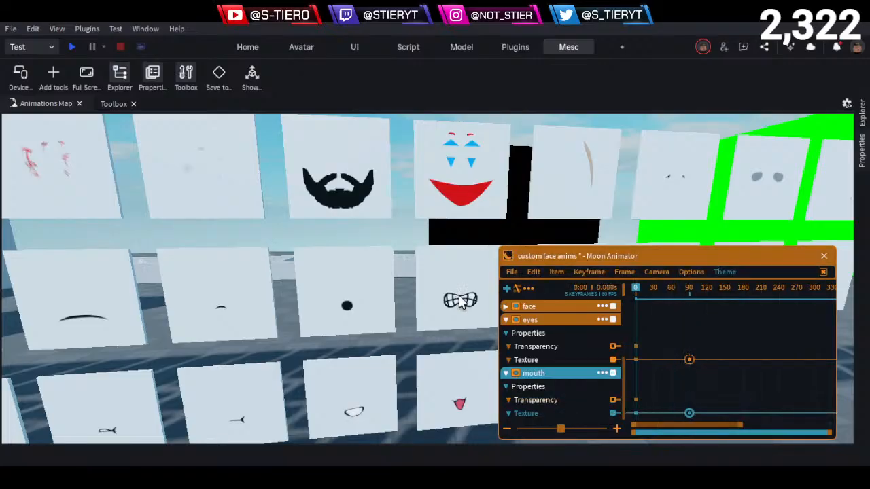
# - Close the custom face anims animation without saving its changes and exit the animator
pyautogui.moveTo(305, 325); pyautogui.dragTo(267, 324, button='right')
pyautogui.press('w')
pyautogui.press('w')
pyautogui.press('w')
pyautogui.press('w')
pyautogui.press('s')
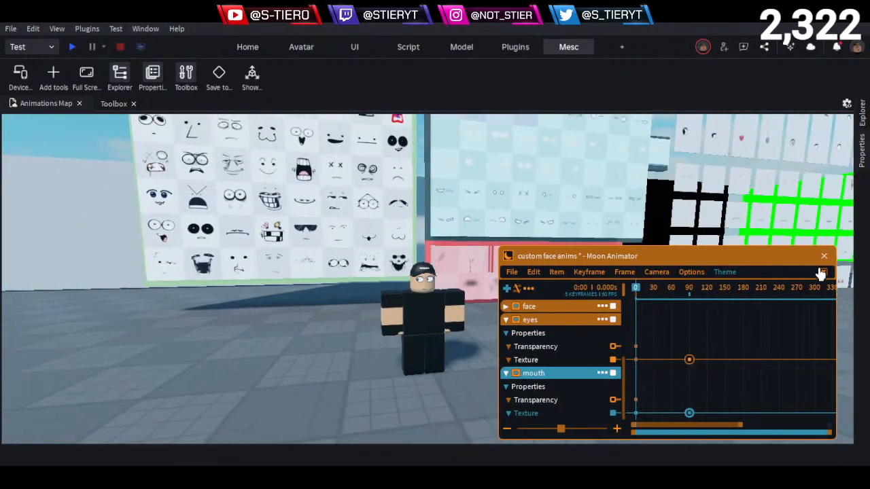
pyautogui.click(824, 273)
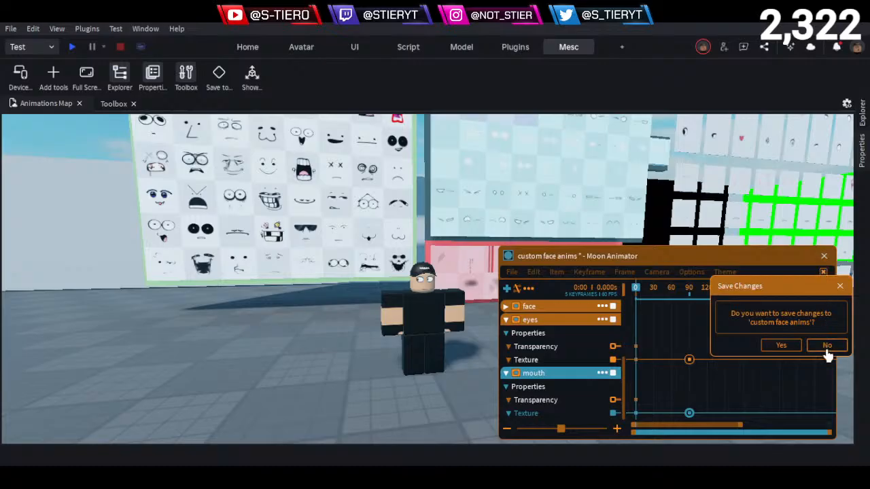
pyautogui.click(826, 346)
pyautogui.click(825, 262)
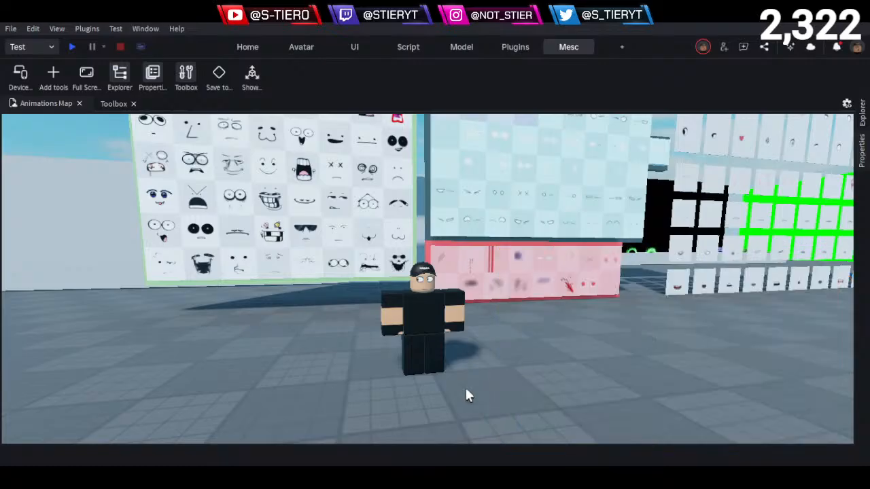
pyautogui.click(435, 333)
pyautogui.press('Delete')
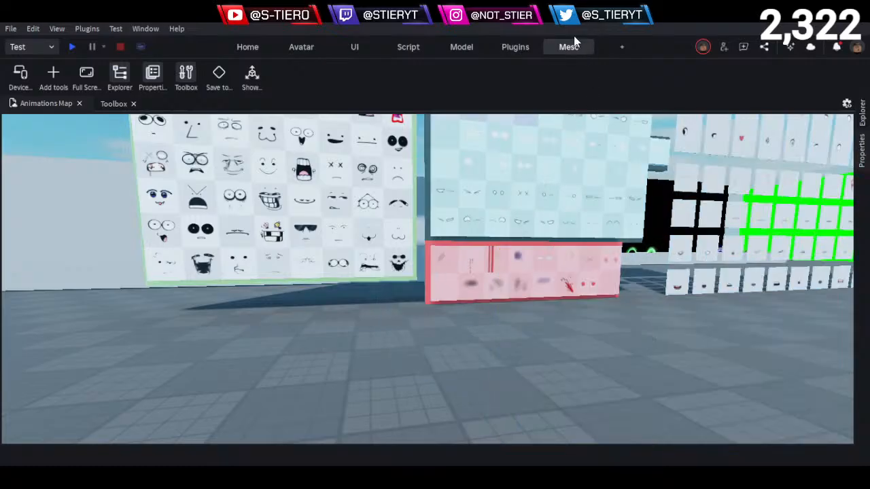
pyautogui.click(514, 46)
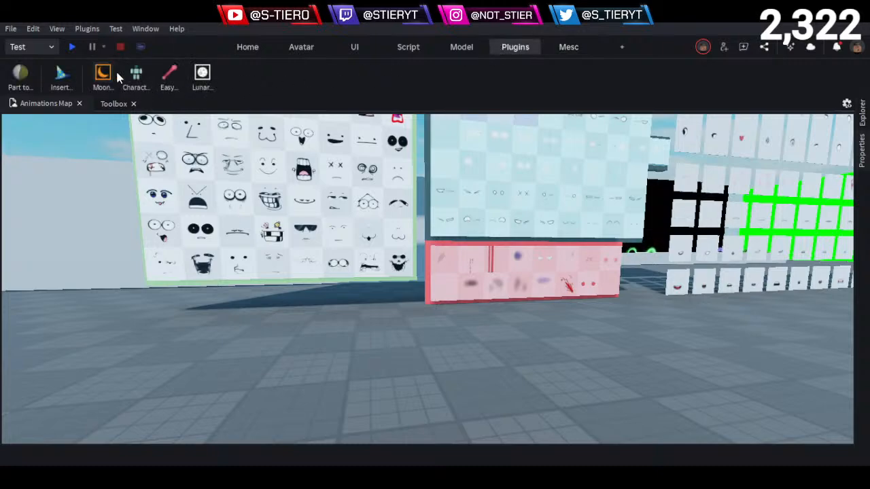
pyautogui.click(135, 75)
pyautogui.click(422, 299)
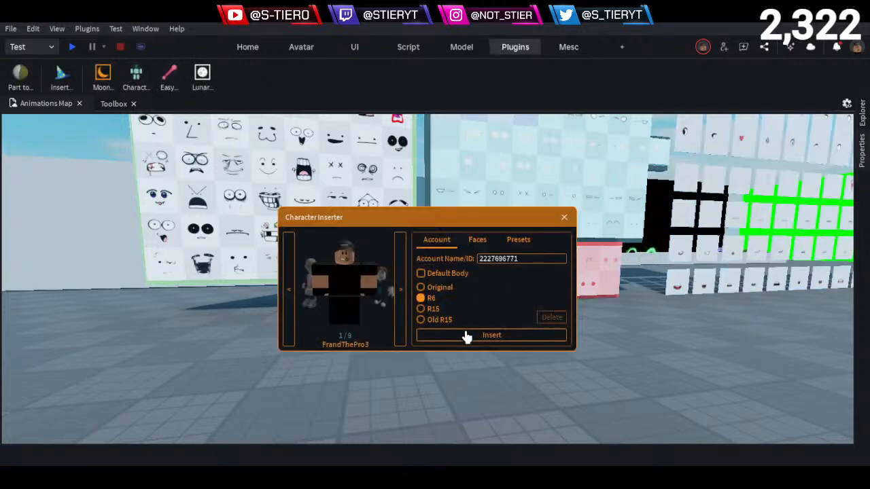
pyautogui.click(476, 335)
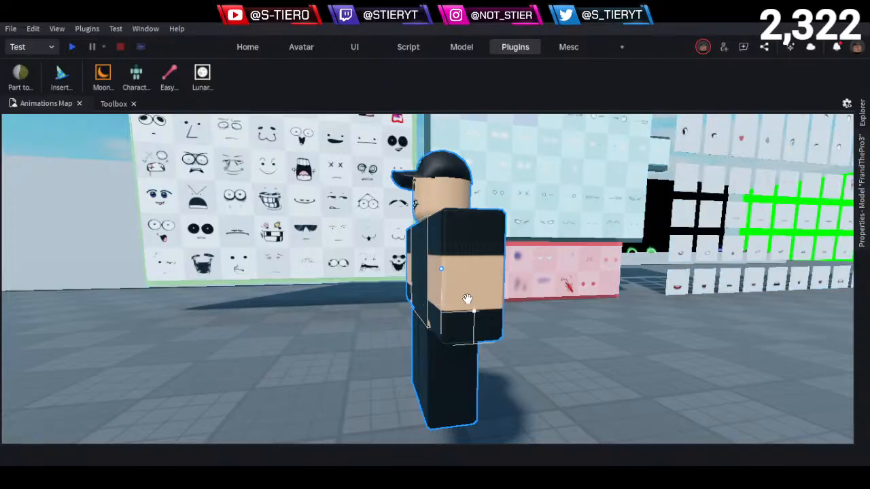
pyautogui.hotkey('ctrl', 'z')
pyautogui.hotkey('ctrl', 'z')
# - Delete the Head Motor6D from Face_part inside the face live character's Head_counterpart model
pyautogui.click(861, 121)
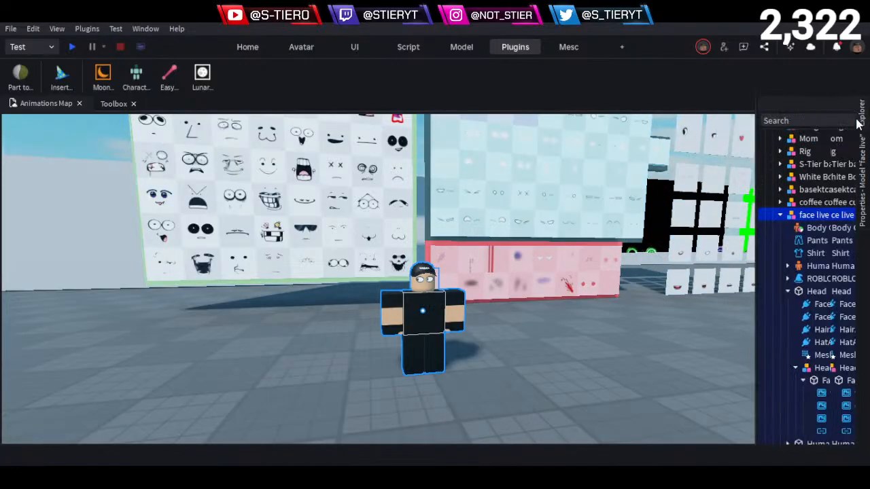
pyautogui.scroll(-2, 722, 272)
pyautogui.click(742, 290)
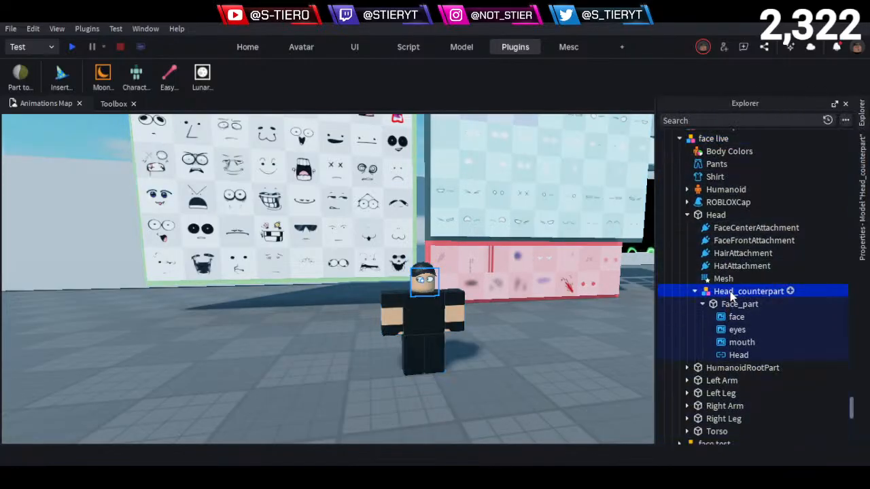
pyautogui.click(743, 356)
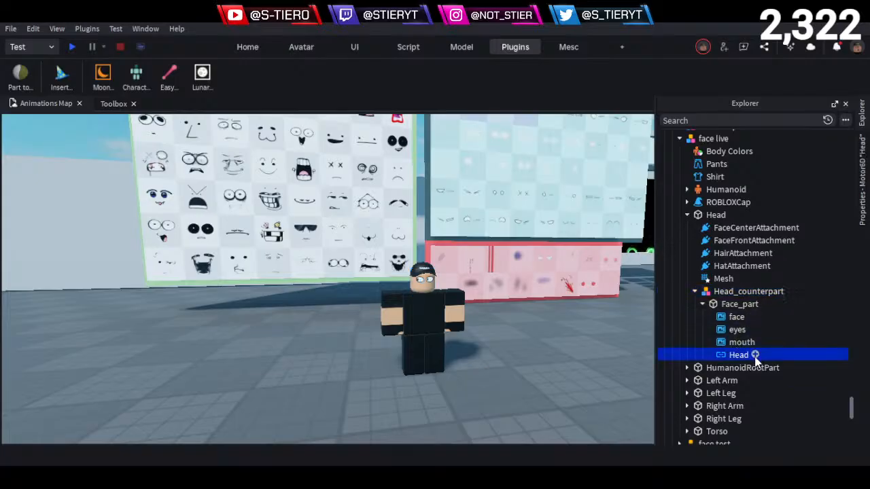
pyautogui.press('Delete')
# - Clear the Texture property of the face decal in Face_part
pyautogui.click(724, 308)
pyautogui.click(731, 317)
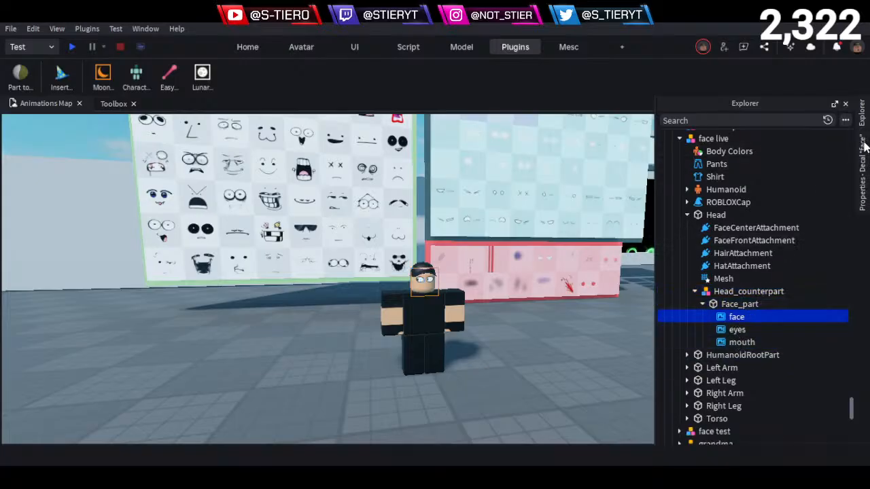
pyautogui.click(863, 163)
pyautogui.click(814, 170)
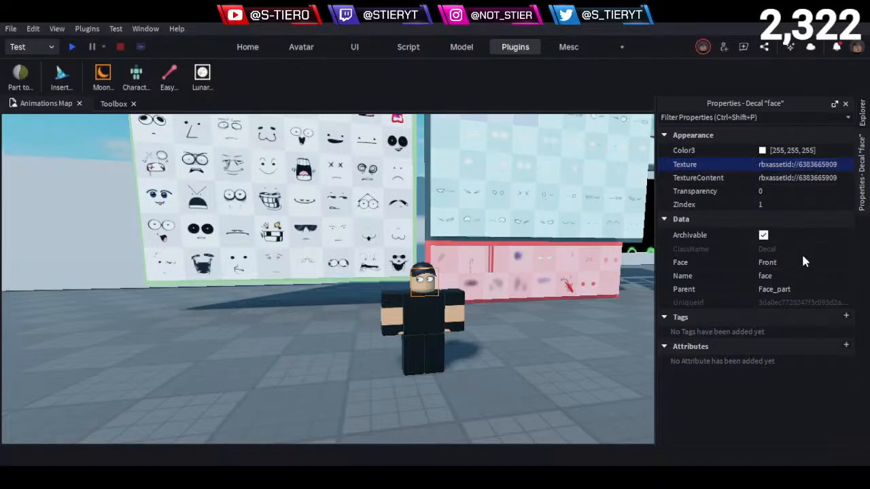
pyautogui.press('BackSpace')
pyautogui.press('Return')
# - Clear the Texture property of the eyes decal in Face_part
pyautogui.click(865, 114)
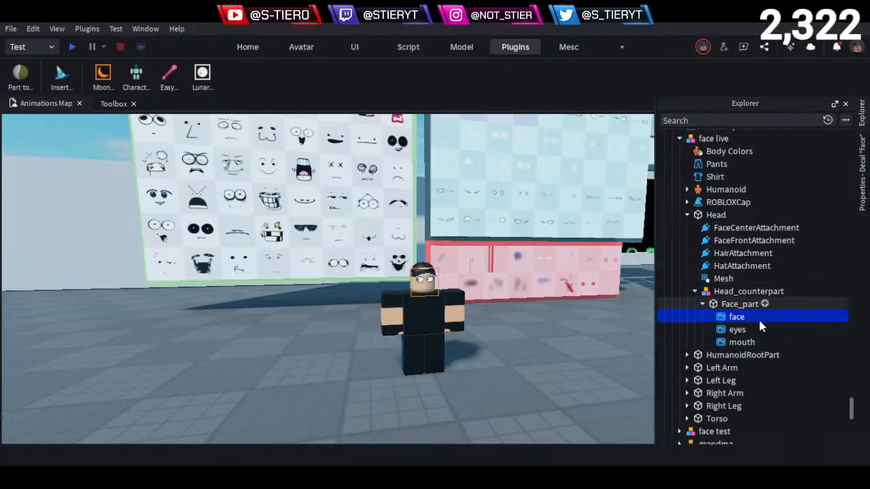
pyautogui.click(756, 329)
pyautogui.click(862, 169)
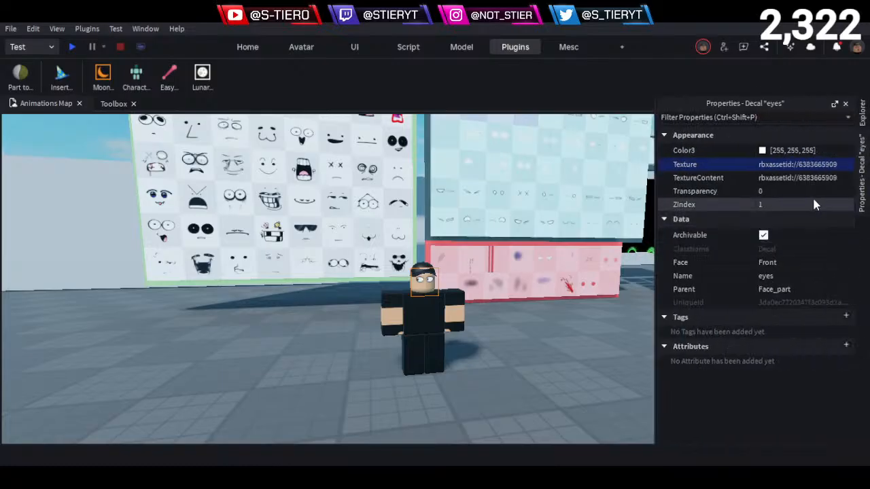
pyautogui.click(812, 165)
pyautogui.press('BackSpace')
pyautogui.press('Return')
# - Clear the Texture property of the mouth decal in Face_part
pyautogui.click(865, 129)
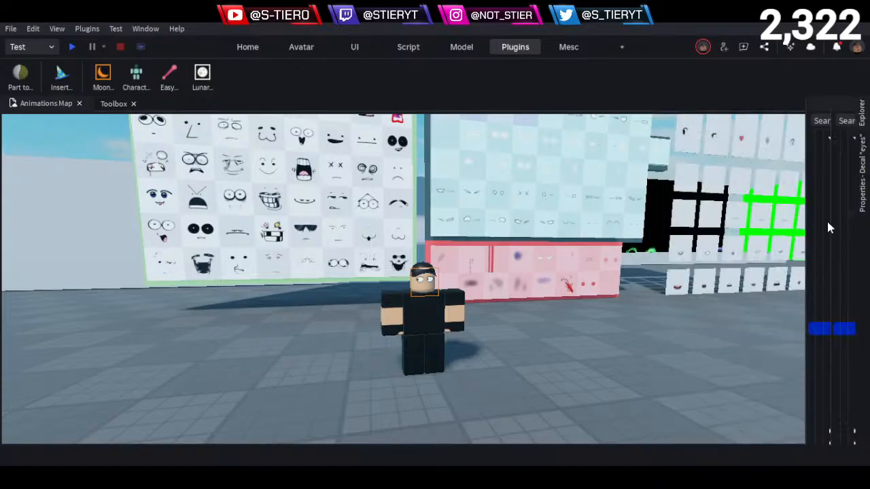
pyautogui.click(737, 343)
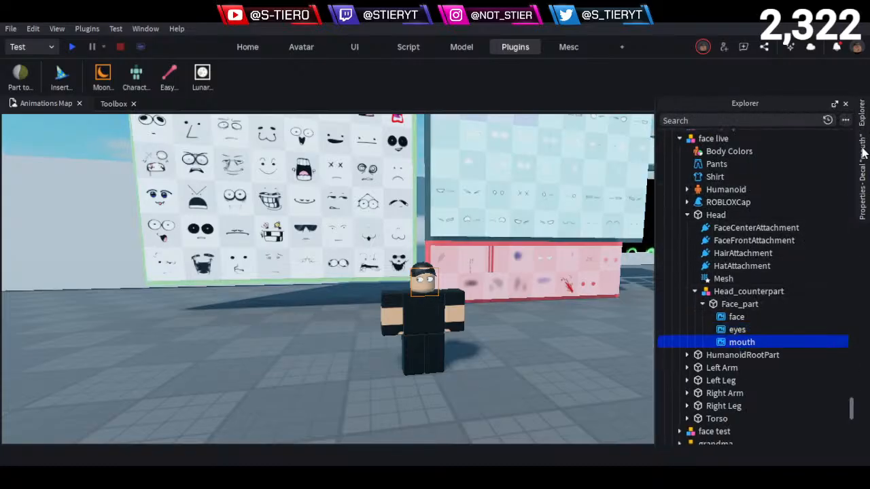
pyautogui.click(862, 174)
pyautogui.click(809, 164)
pyautogui.press('BackSpace')
pyautogui.press('Return')
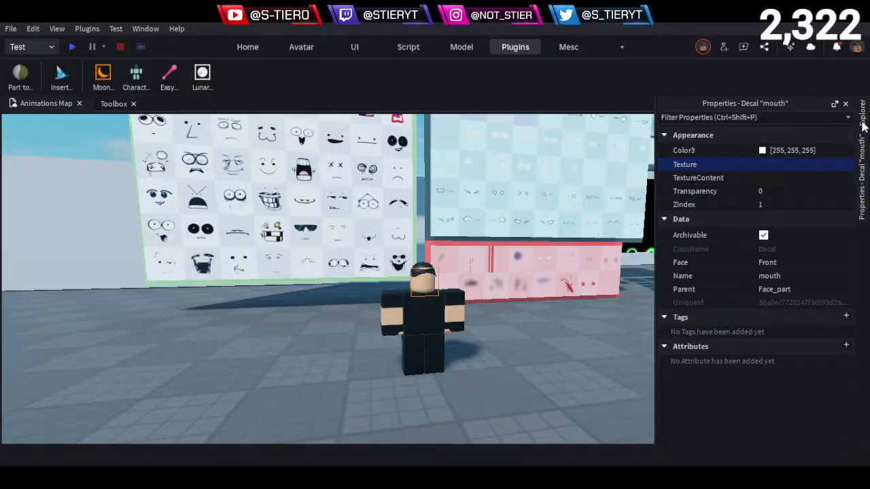
# - Select the Head_counterpart model holding Face_part and its face, eyes and mouth decals
pyautogui.click(864, 121)
pyautogui.click(739, 304)
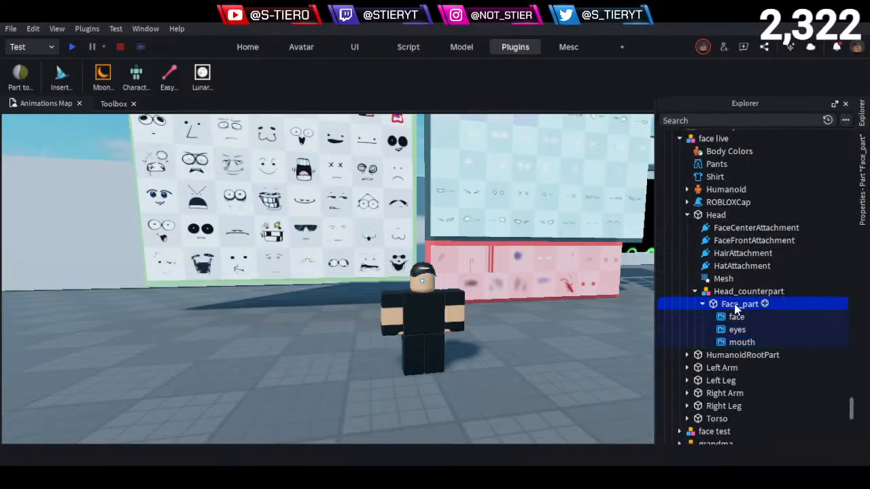
pyautogui.click(734, 292)
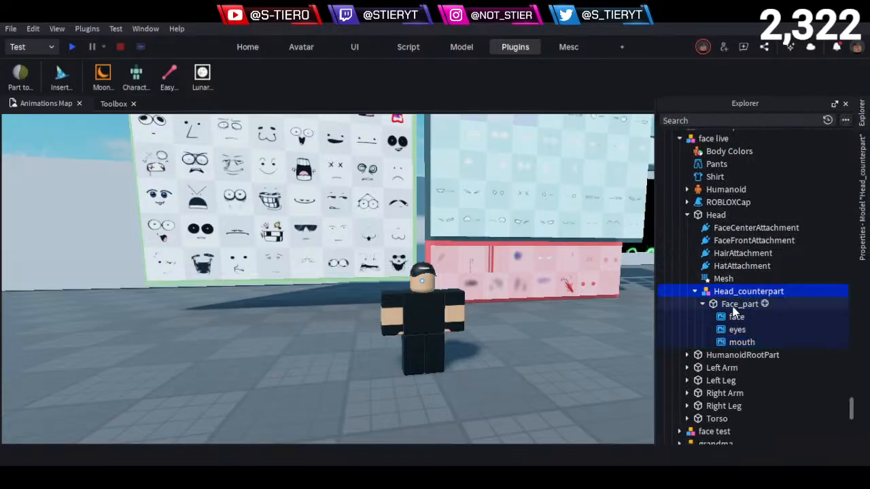
pyautogui.click(734, 306)
pyautogui.click(736, 293)
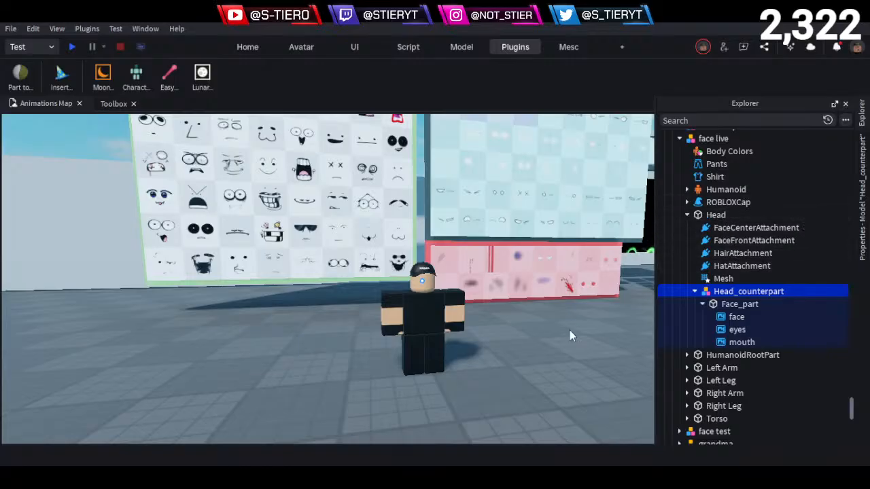
# - Delete the face live character and insert a new R6 character, placing it on the floor in front of the pink wall
pyautogui.click(420, 325)
pyautogui.press('Delete')
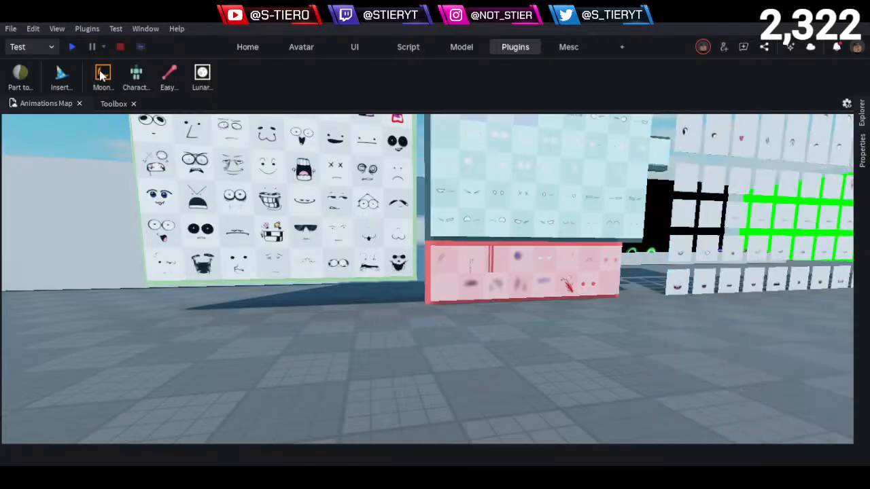
pyautogui.click(136, 75)
pyautogui.click(439, 335)
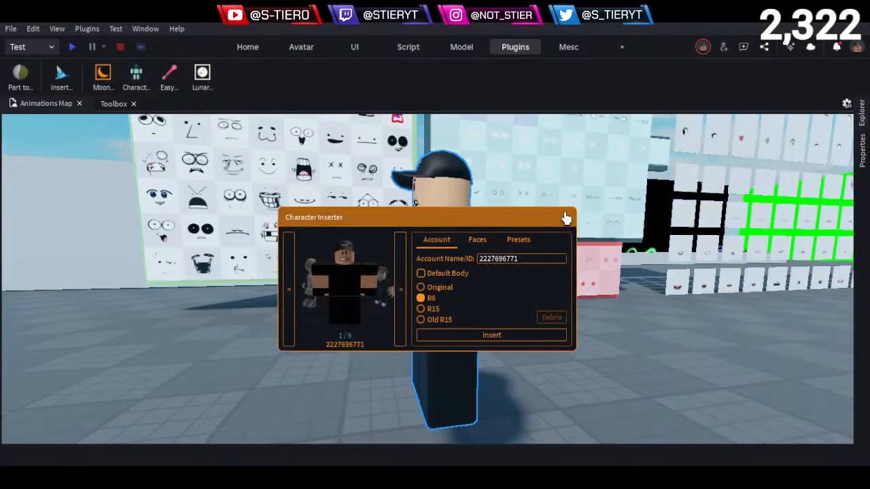
pyautogui.click(563, 217)
pyautogui.moveTo(413, 390); pyautogui.dragTo(520, 337)
pyautogui.click(519, 337)
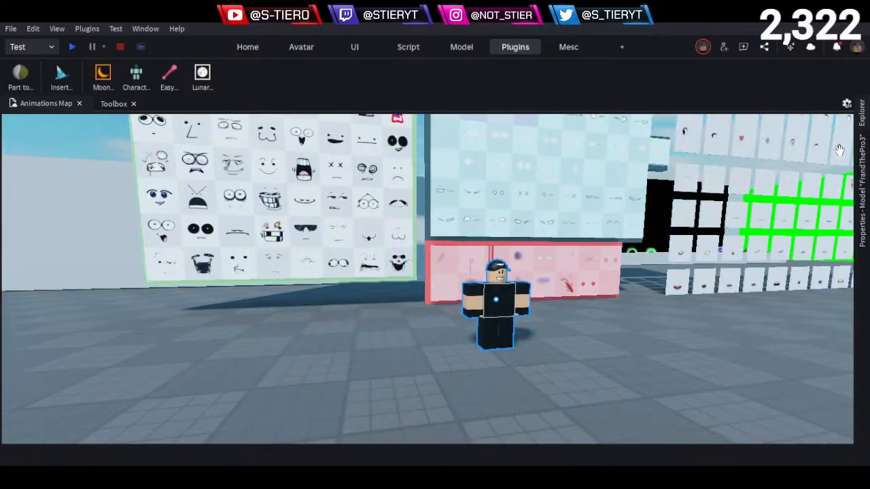
# - Examine the newly inserted character's default face up close
pyautogui.scroll(6, 512, 318)
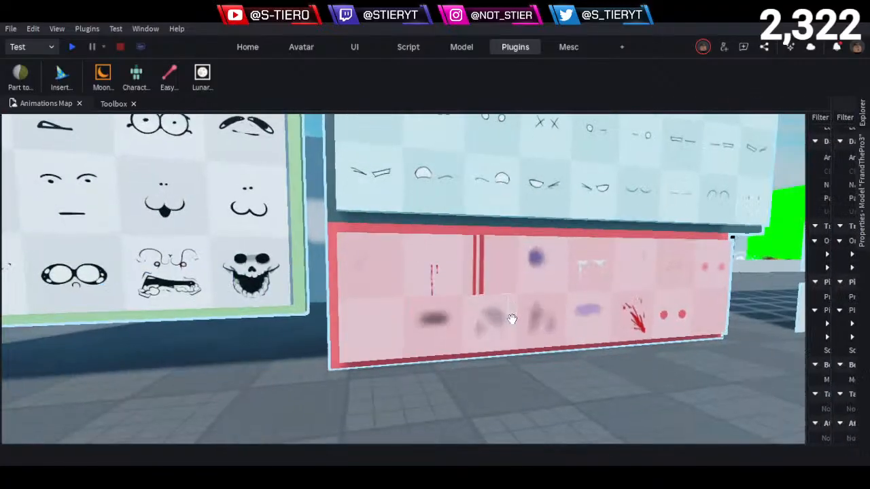
pyautogui.press('s')
pyautogui.press('q')
pyautogui.press('w')
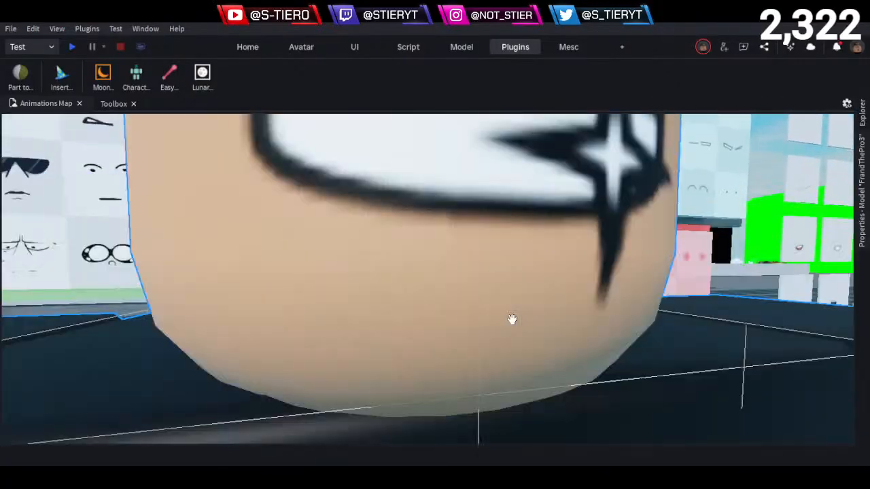
pyautogui.press('e')
pyautogui.scroll(-2, 512, 319)
pyautogui.moveTo(511, 319); pyautogui.dragTo(511, 319, button='right')
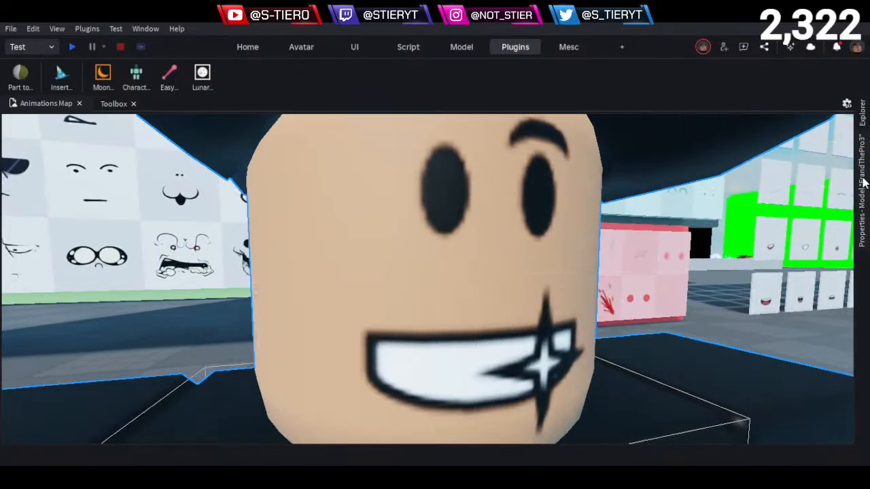
pyautogui.moveTo(865, 182)
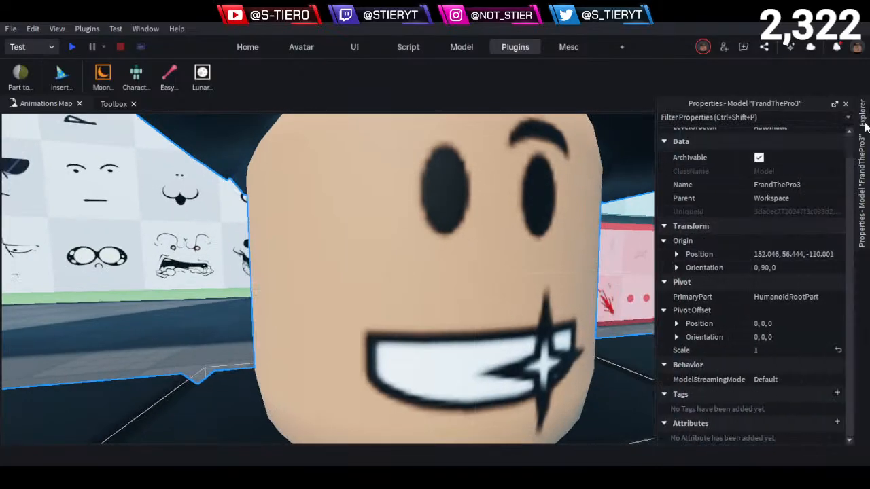
# - Rename the newly inserted R6 character model as face anim live
pyautogui.moveTo(865, 124)
pyautogui.click(672, 305)
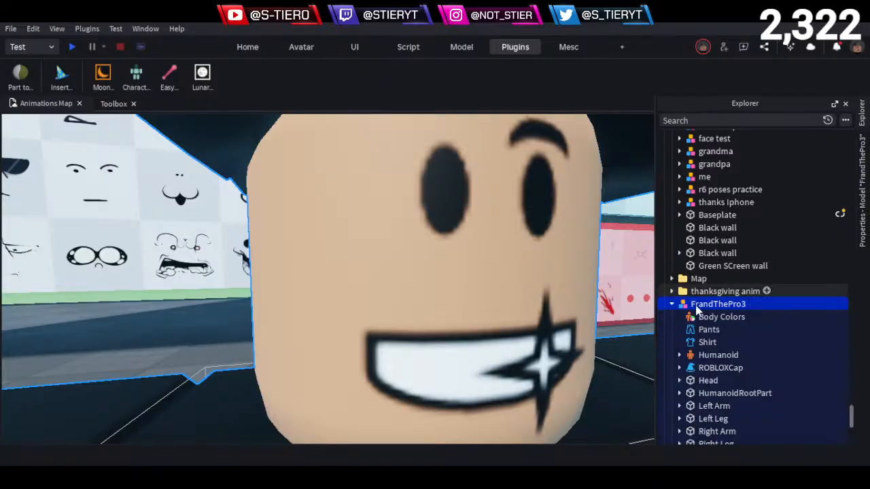
pyautogui.press('f')
pyautogui.press('F2')
pyautogui.write('ace')
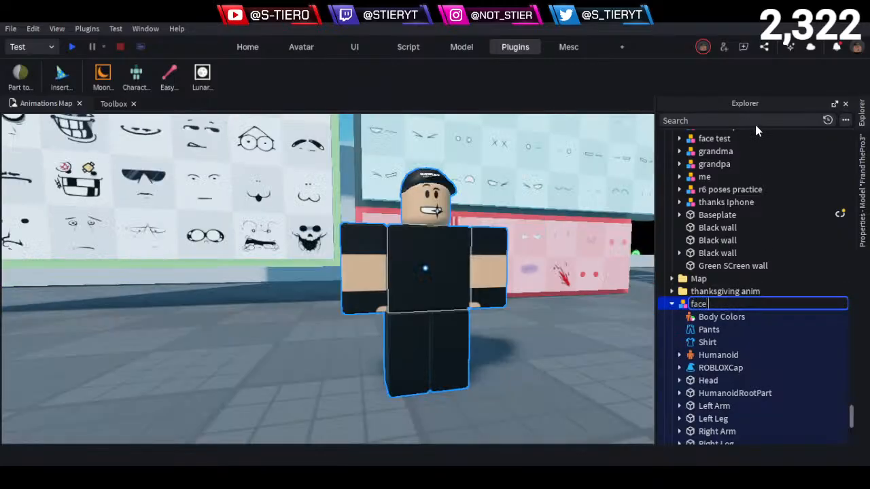
pyautogui.write(' anim live')
pyautogui.press('Return')
# - Move the Head_counterpart model inside the Head of face anim live and expand it to show Face_part
pyautogui.scroll(-3, 785, 326)
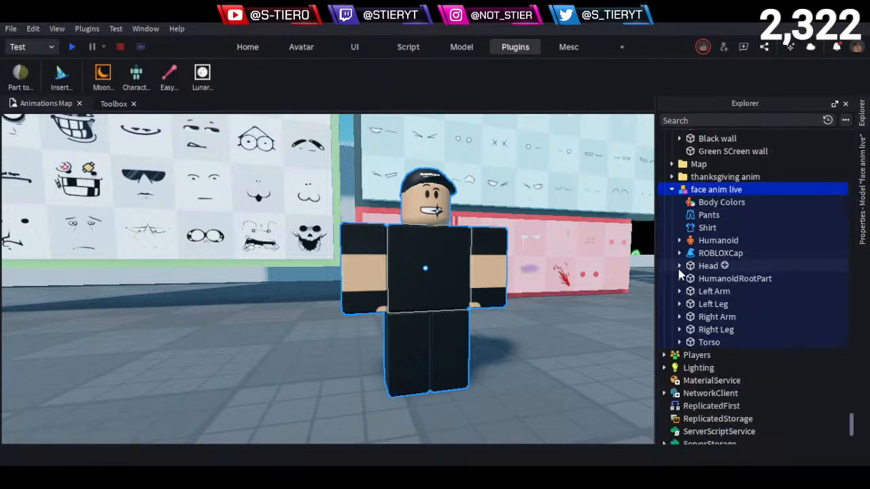
pyautogui.click(679, 266)
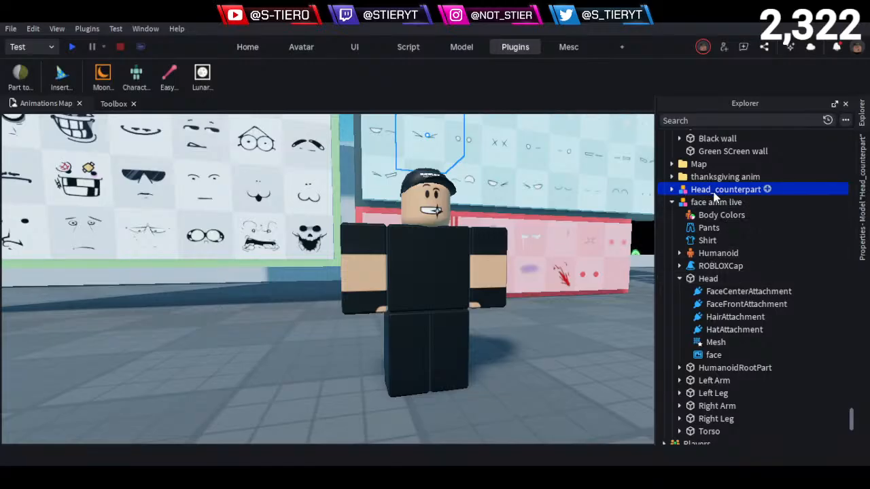
pyautogui.moveTo(714, 192); pyautogui.dragTo(704, 289)
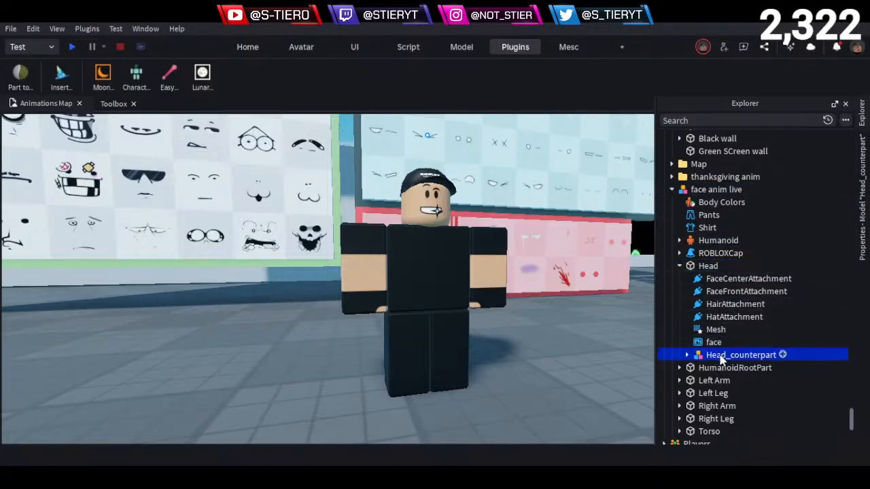
pyautogui.click(687, 355)
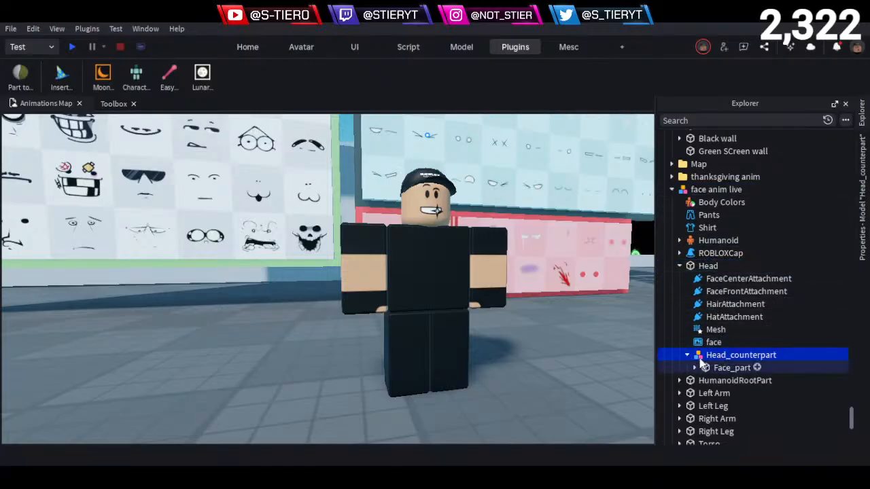
# - Delete the default face decal from the Head of face anim live
pyautogui.click(713, 342)
pyautogui.click(863, 158)
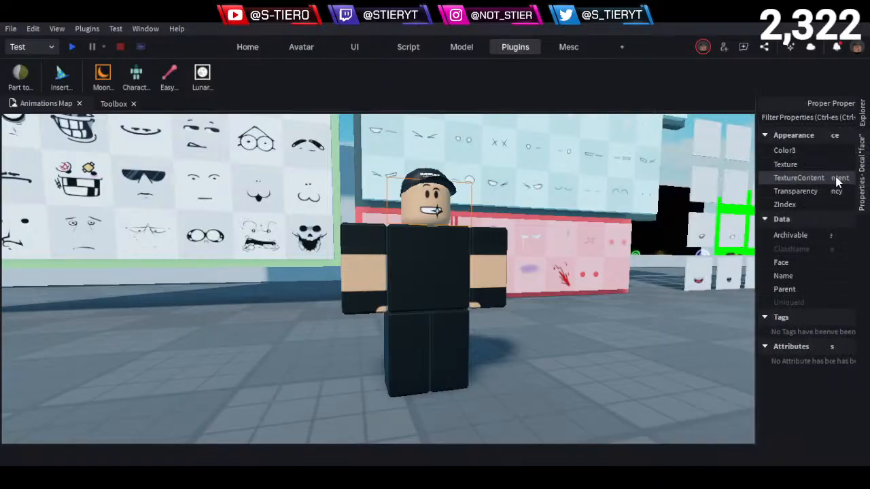
pyautogui.click(863, 120)
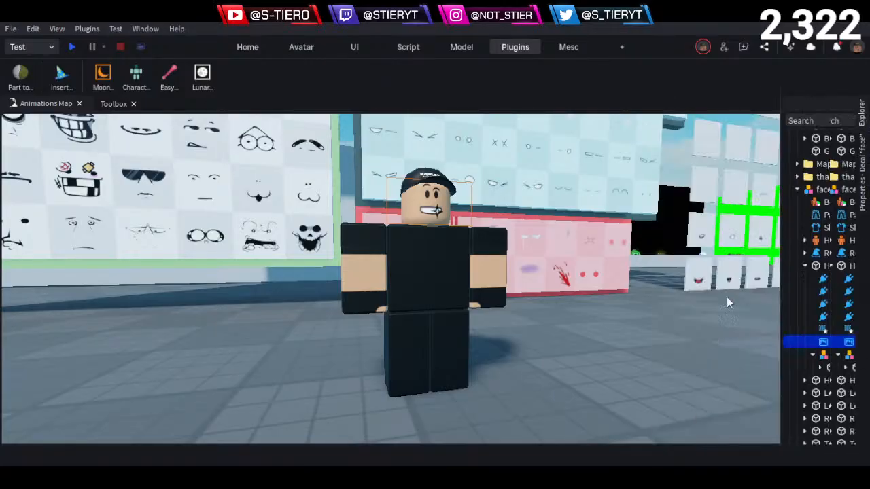
pyautogui.press('Delete')
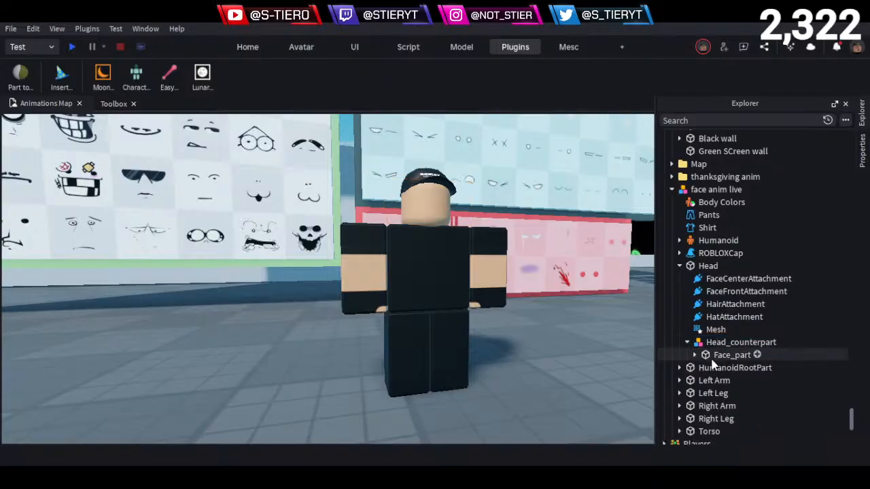
# - Join Face_part to the character's Head in place with an animatable Easy Weld joint
pyautogui.click(695, 355)
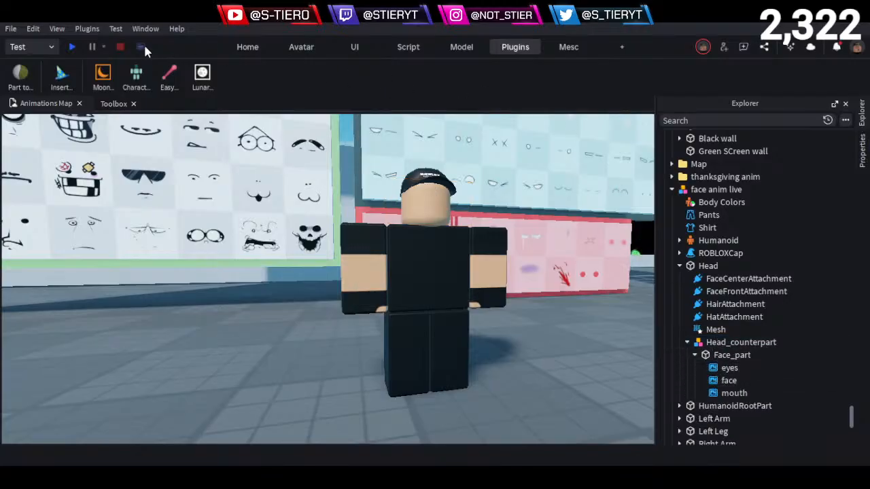
pyautogui.click(163, 73)
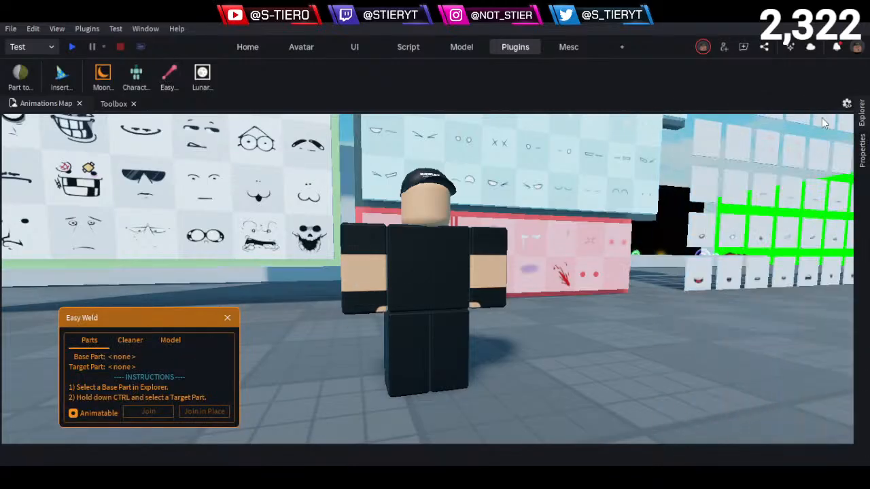
pyautogui.click(860, 133)
pyautogui.click(721, 354)
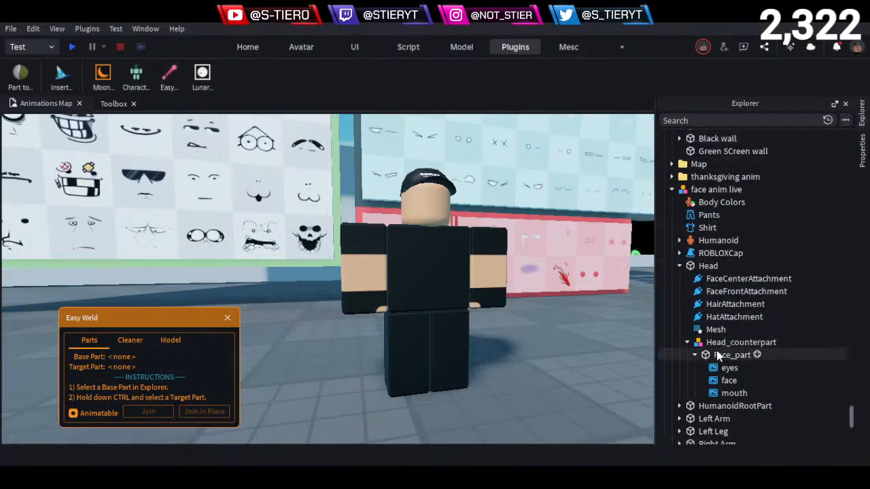
pyautogui.keyDown('ctrl'); pyautogui.click(690, 266); pyautogui.keyUp('ctrl')
pyautogui.click(203, 411)
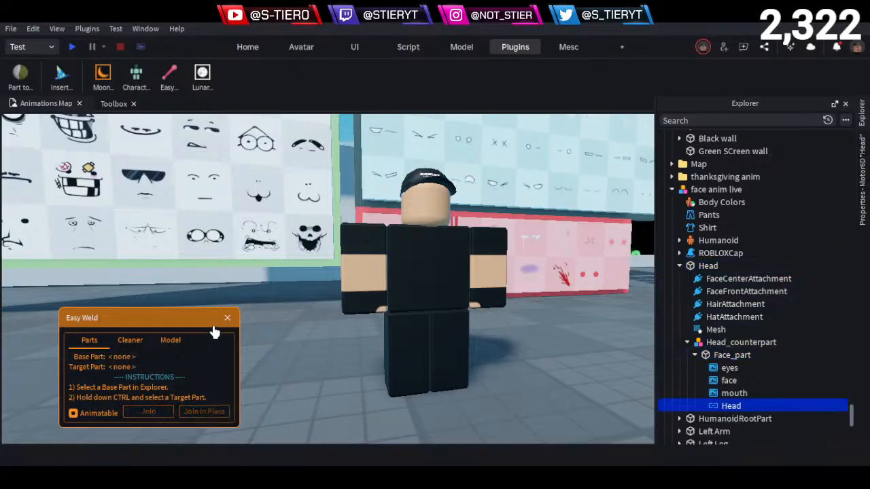
pyautogui.click(227, 318)
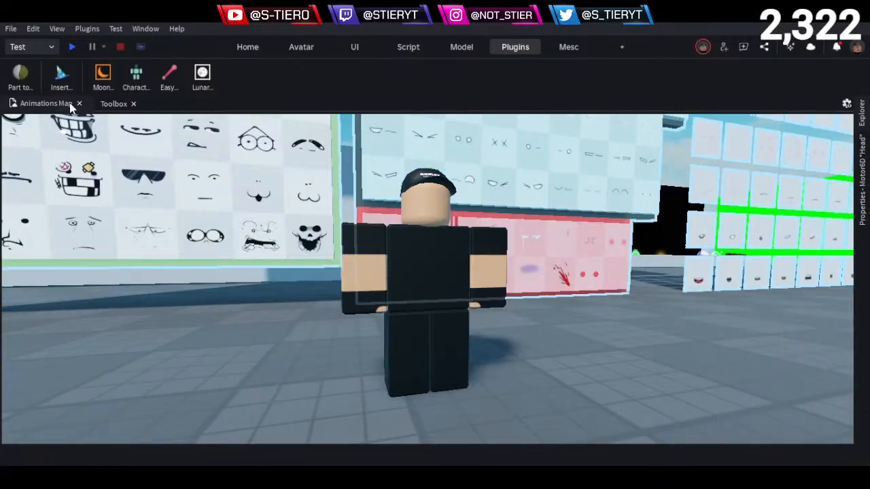
# - Open the custom face anims file in Moon Animator and keep the Explorer docked beside the animator window
pyautogui.click(102, 76)
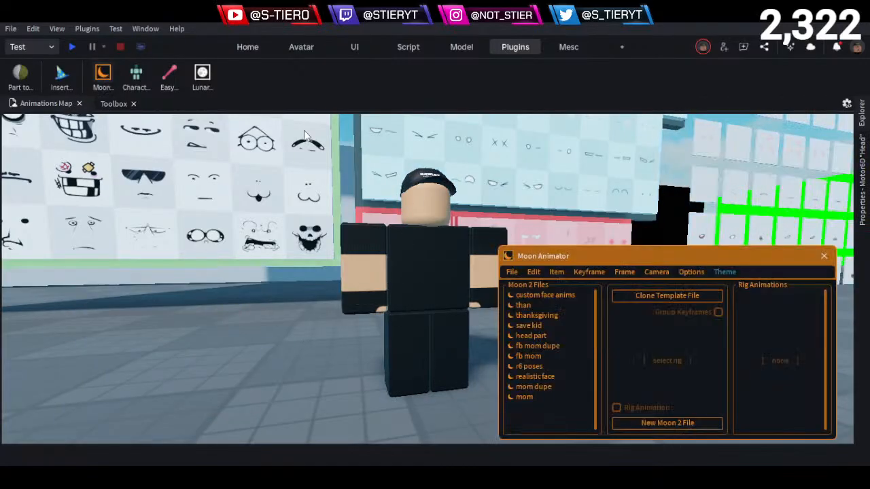
pyautogui.click(564, 296)
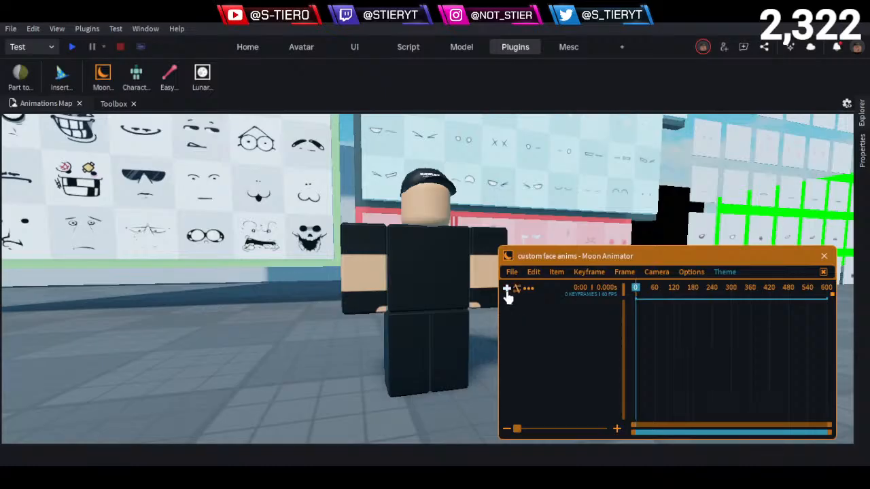
pyautogui.click(861, 116)
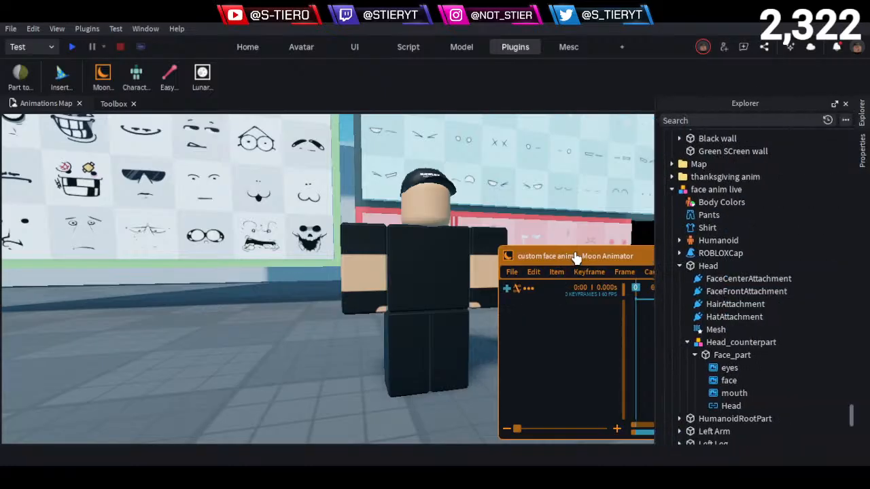
pyautogui.moveTo(577, 257); pyautogui.dragTo(205, 212)
pyautogui.click(860, 114)
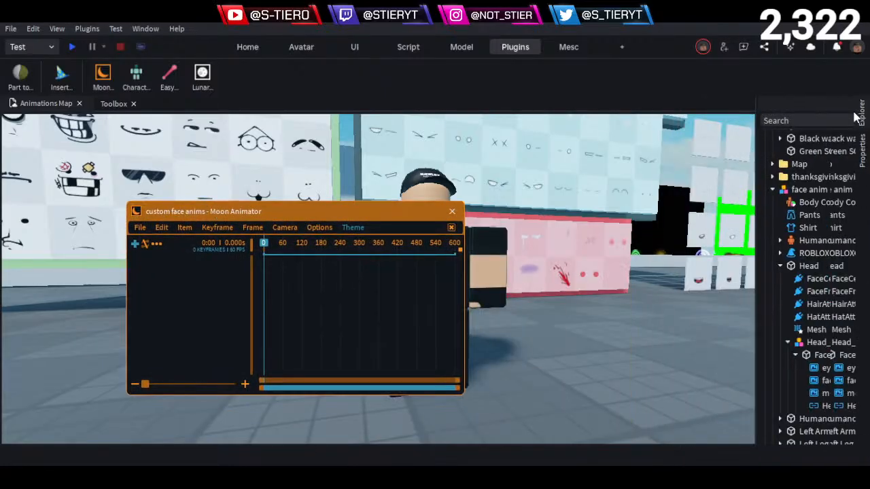
pyautogui.click(834, 106)
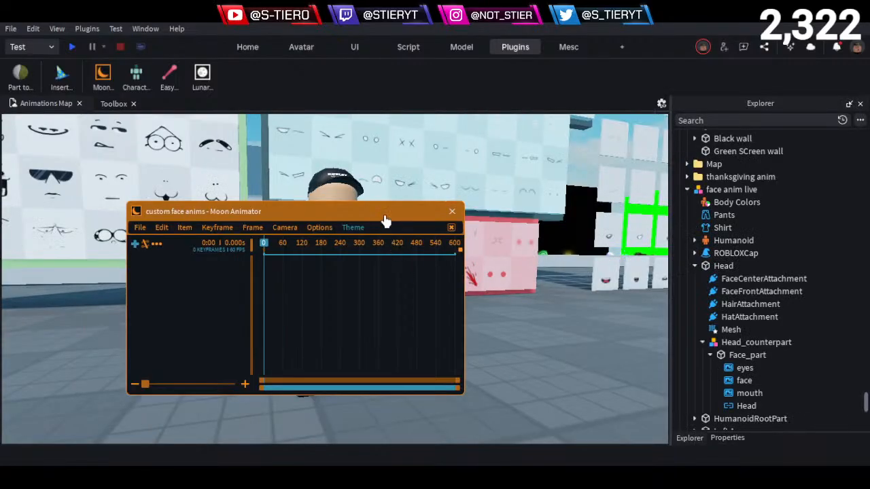
pyautogui.moveTo(387, 211); pyautogui.dragTo(538, 161)
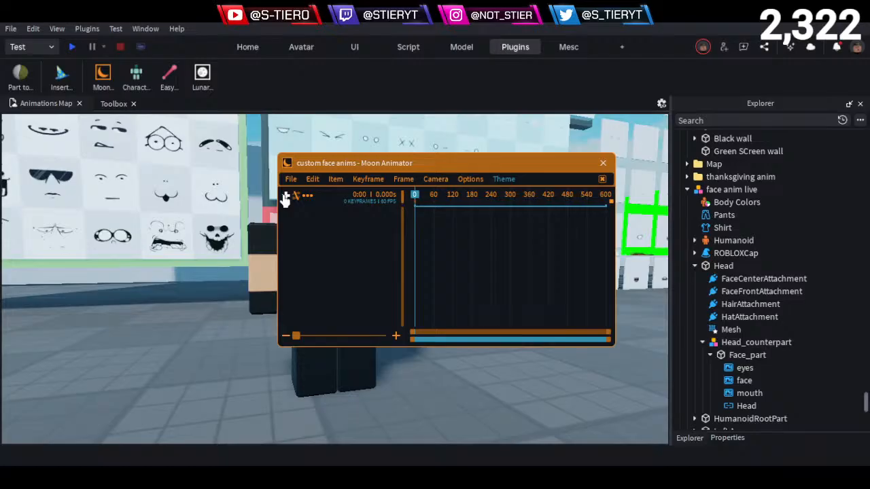
pyautogui.click(285, 197)
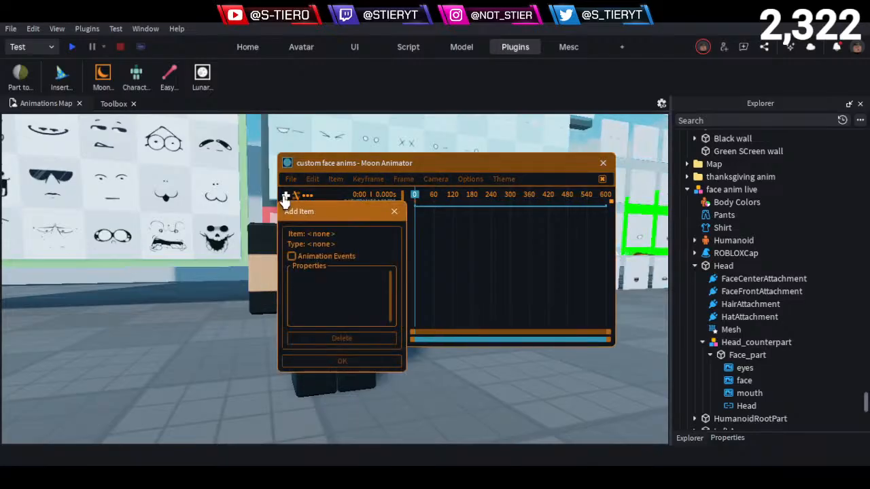
pyautogui.click(721, 266)
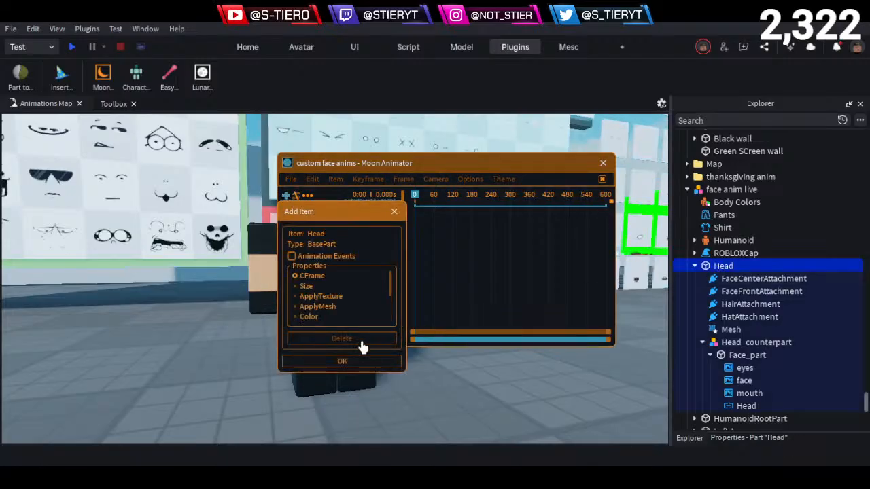
pyautogui.click(328, 364)
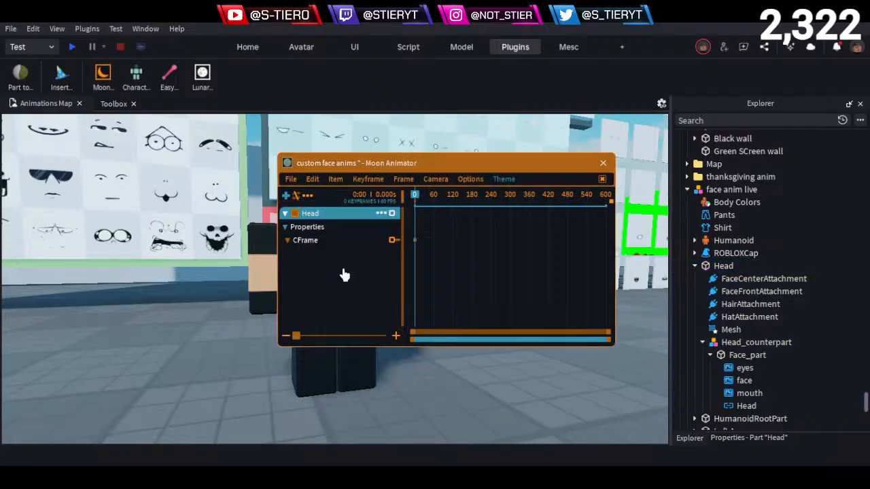
pyautogui.moveTo(363, 167); pyautogui.dragTo(435, 312)
pyautogui.click(348, 214)
pyautogui.moveTo(347, 214); pyautogui.dragTo(371, 289)
pyautogui.moveTo(417, 307); pyautogui.dragTo(433, 176)
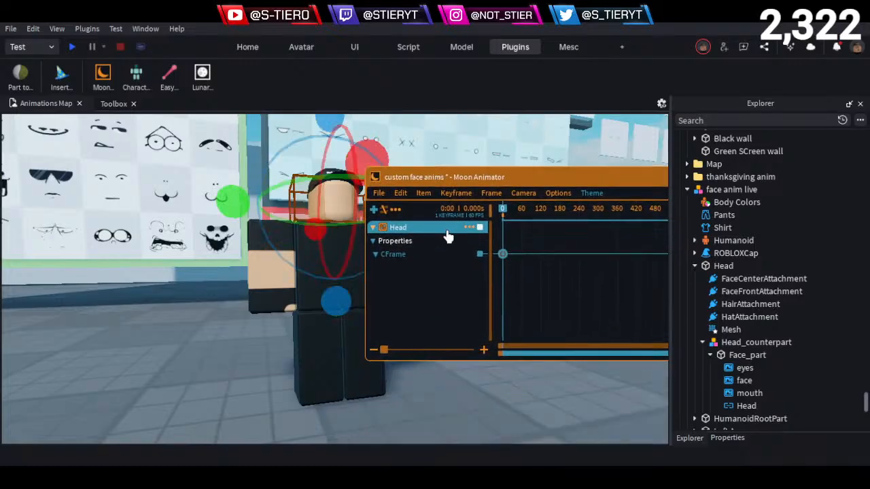
pyautogui.click(468, 227)
pyautogui.click(511, 365)
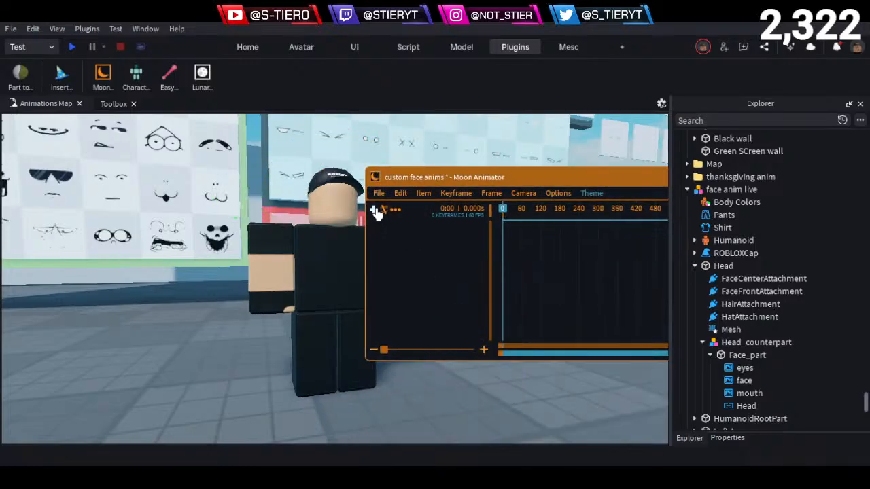
# - Add the face anim live character to the Moon Animator timeline as a Rig item
pyautogui.click(375, 211)
pyautogui.click(702, 192)
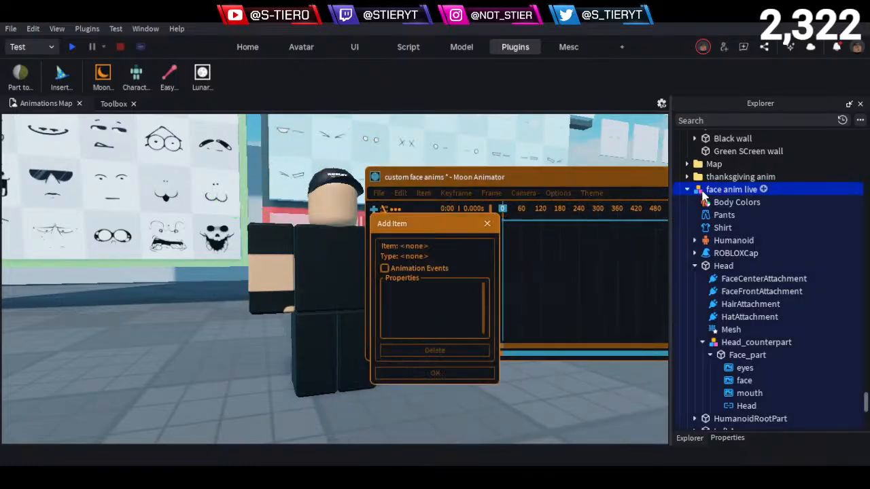
pyautogui.click(455, 394)
pyautogui.click(379, 227)
pyautogui.click(373, 227)
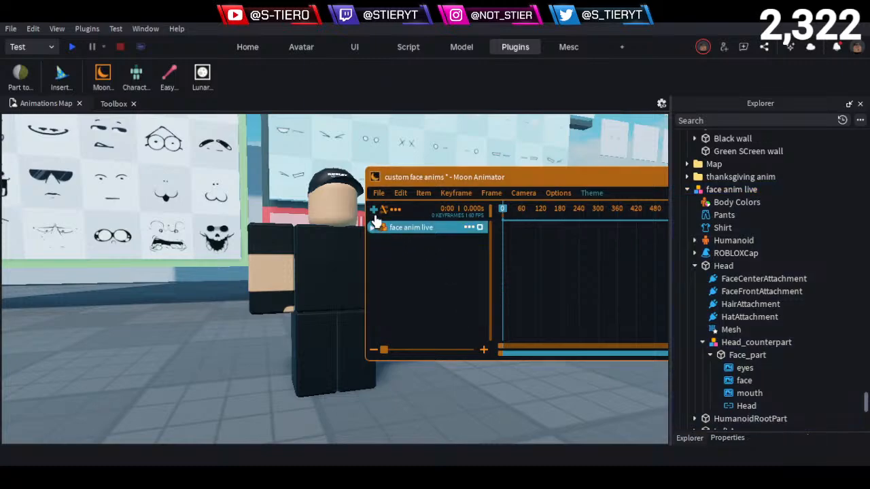
# - Add the eyes decal of Face_part to the timeline with its Transparency and Texture properties
pyautogui.click(375, 211)
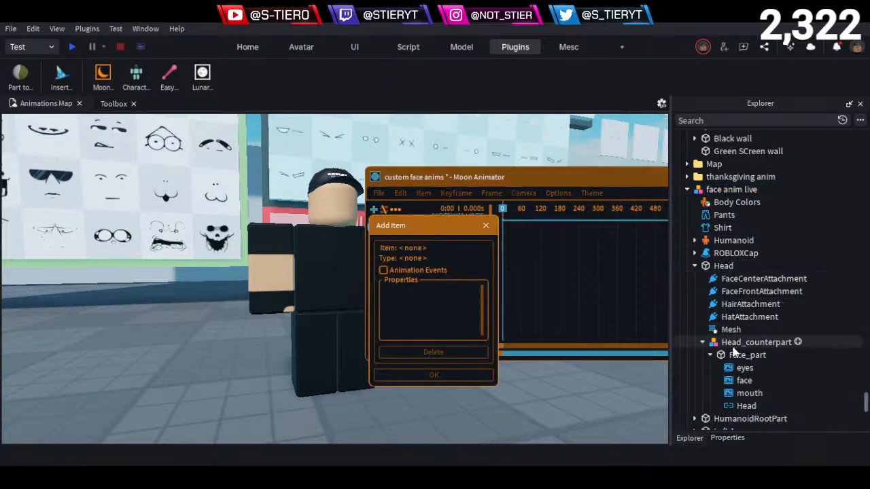
pyautogui.click(739, 354)
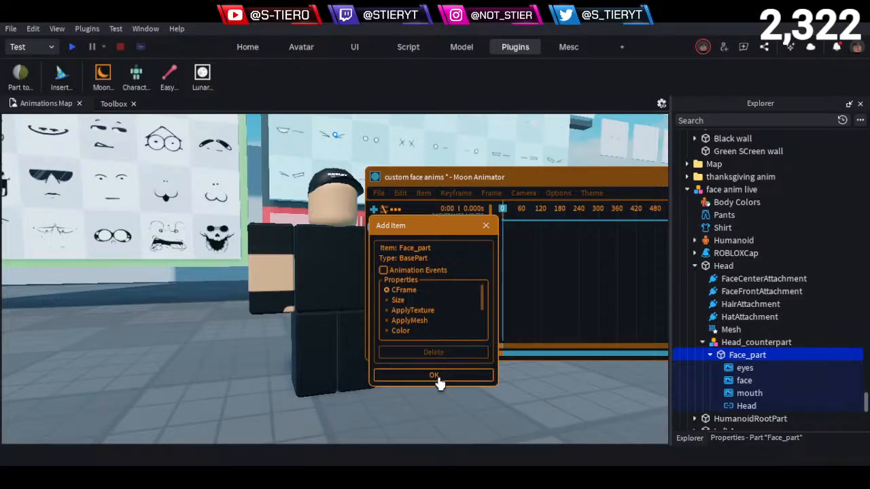
pyautogui.click(742, 367)
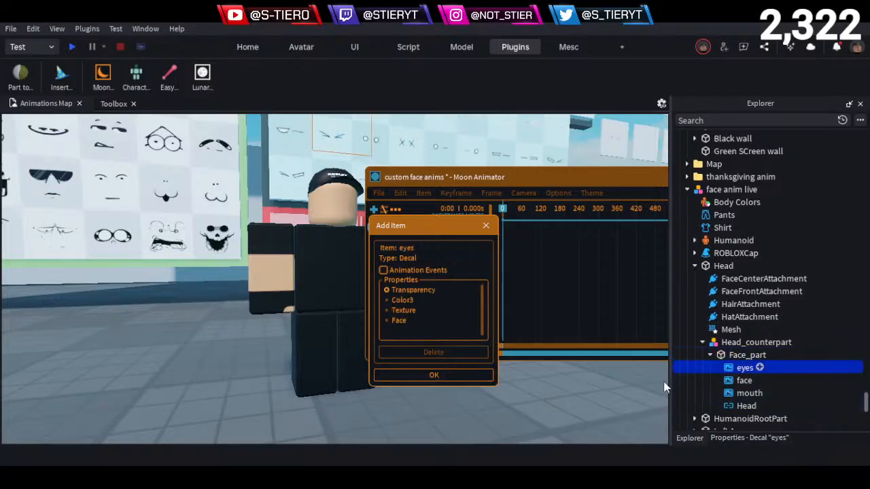
pyautogui.click(735, 358)
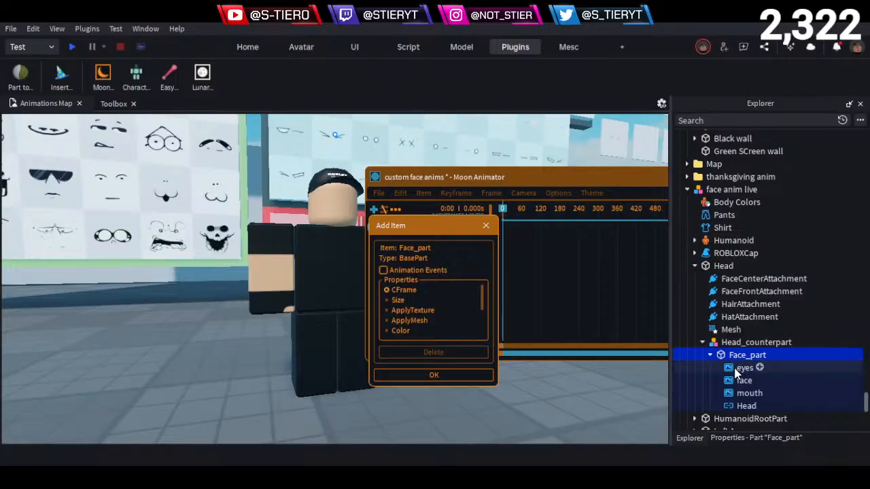
pyautogui.click(736, 373)
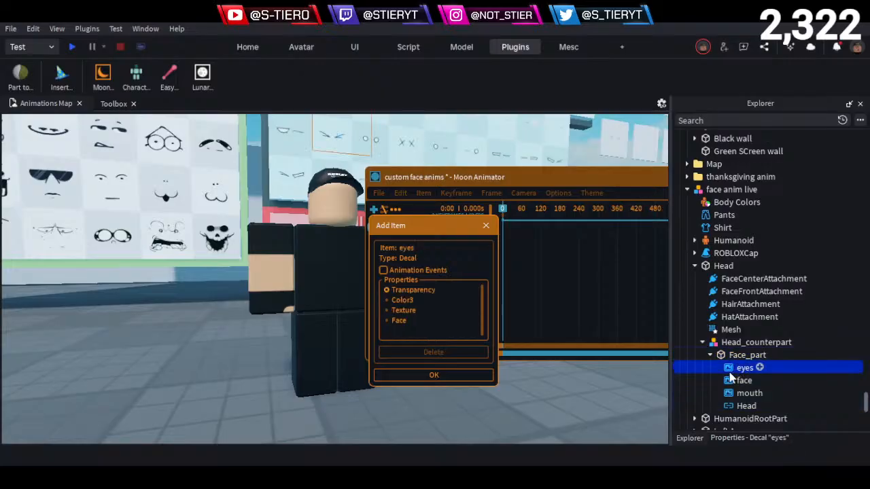
pyautogui.click(401, 309)
pyautogui.click(433, 375)
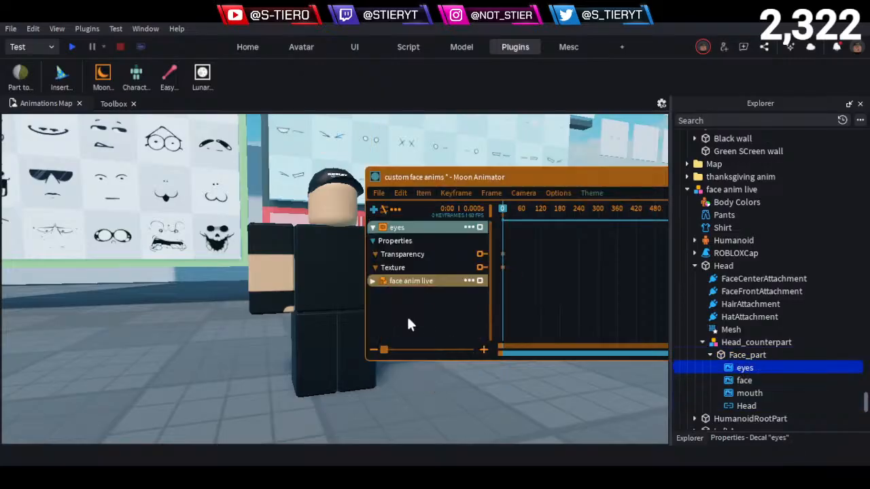
# - Add the face decal of Face_part to the timeline with its Transparency and Texture properties
pyautogui.click(373, 210)
pyautogui.click(745, 381)
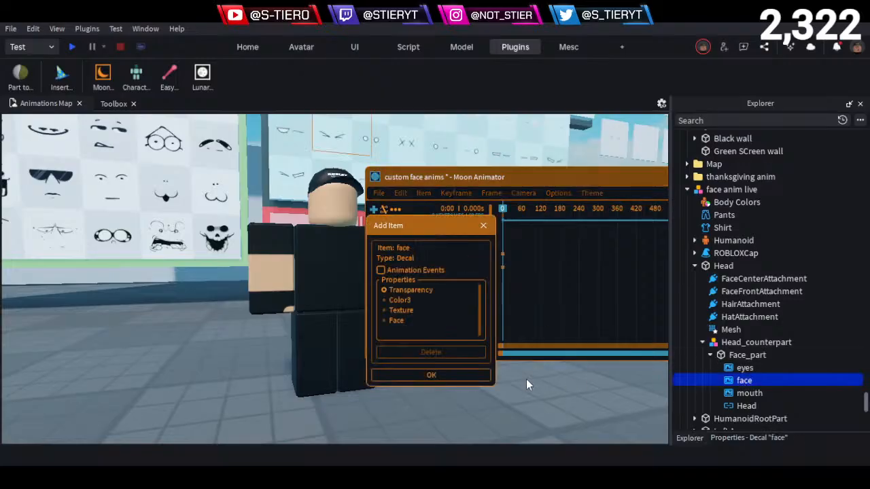
pyautogui.click(433, 377)
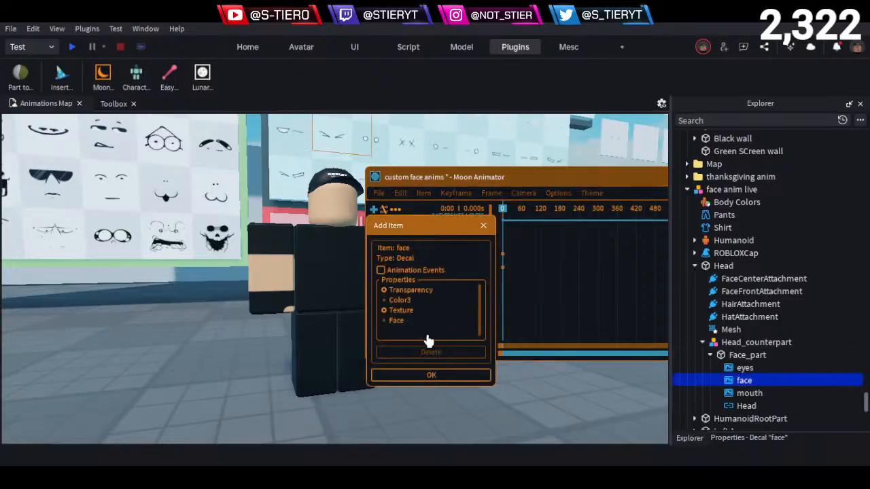
# - Add the mouth decal of Face_part to the timeline with its Transparency and Texture properties
pyautogui.click(374, 209)
pyautogui.click(750, 393)
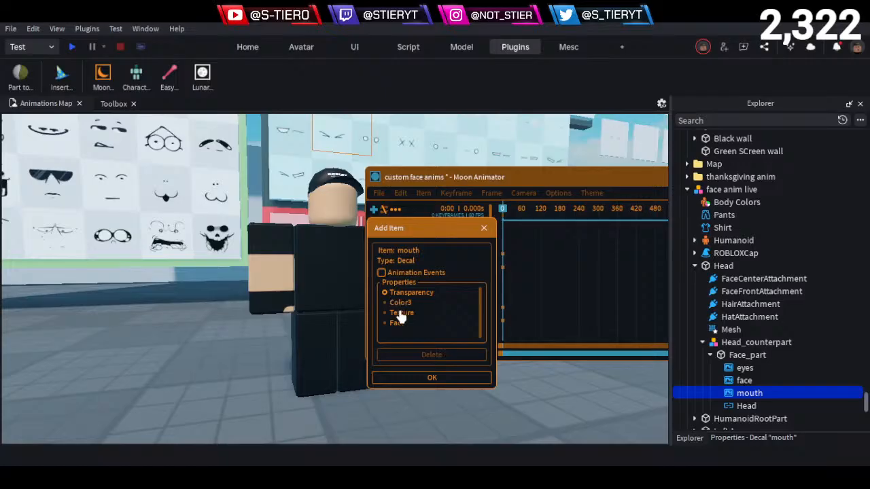
pyautogui.click(431, 378)
# - Collapse the timeline items, order them as face anim live, face, eyes, mouth, and place the animator window clear of the character's head
pyautogui.click(372, 228)
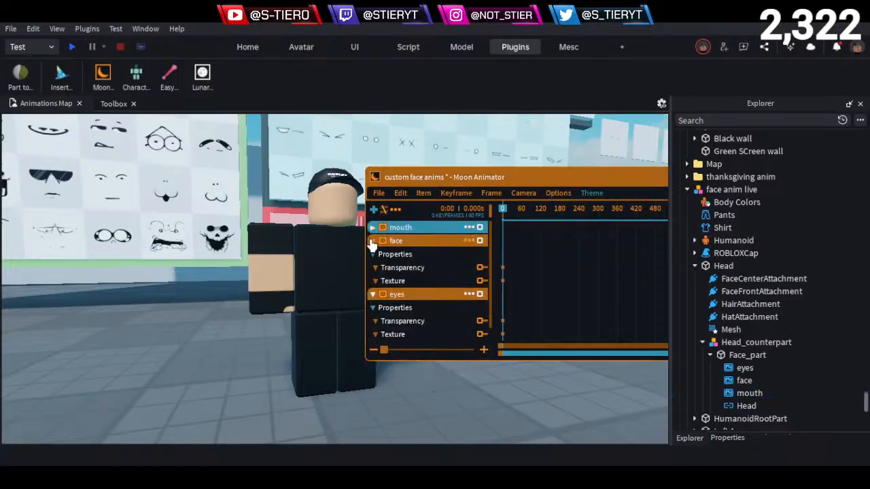
pyautogui.click(372, 241)
pyautogui.click(372, 254)
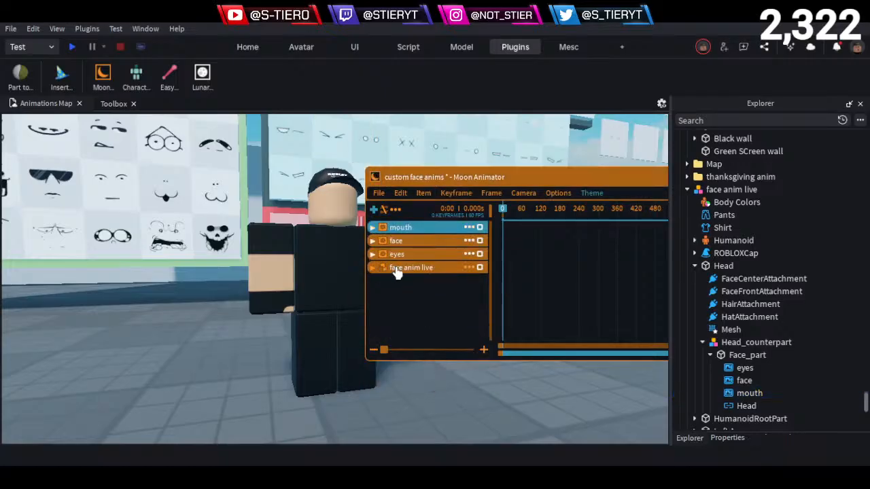
pyautogui.moveTo(410, 268); pyautogui.dragTo(410, 227)
pyautogui.moveTo(418, 259)
pyautogui.mouseDown()
pyautogui.moveTo(419, 245)
pyautogui.moveTo(406, 250)
pyautogui.mouseUp()
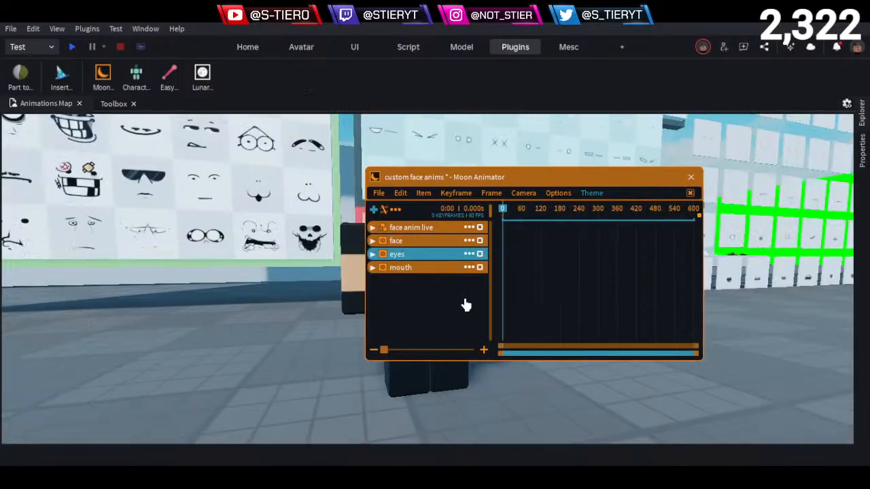
pyautogui.moveTo(447, 185); pyautogui.dragTo(549, 249)
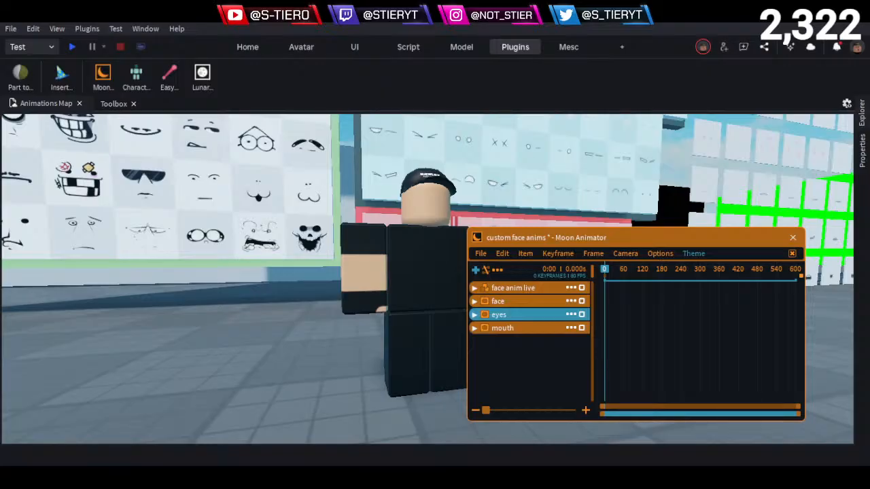
pyautogui.moveTo(371, 196); pyautogui.dragTo(358, 270, button='right')
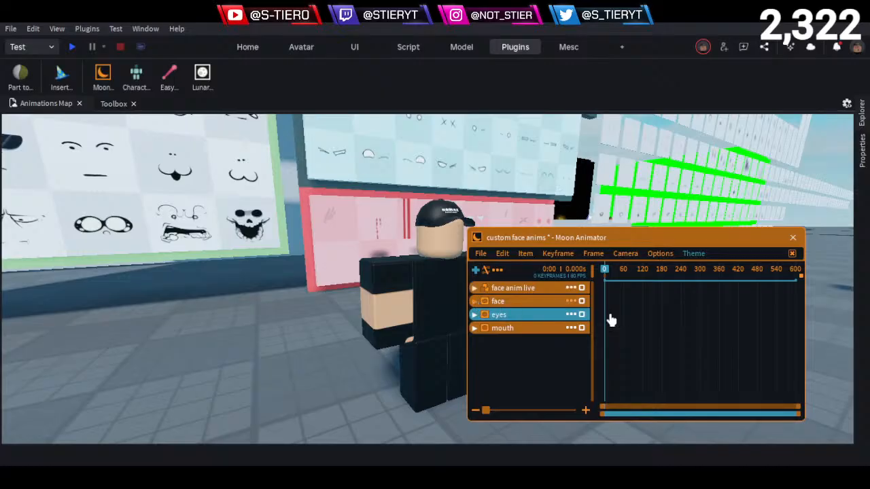
# - Add keyframes at frame 0 for the Transparency and Texture properties of the face item
pyautogui.scroll(2, 619, 313)
pyautogui.scroll(-2, 642, 339)
pyautogui.click(475, 287)
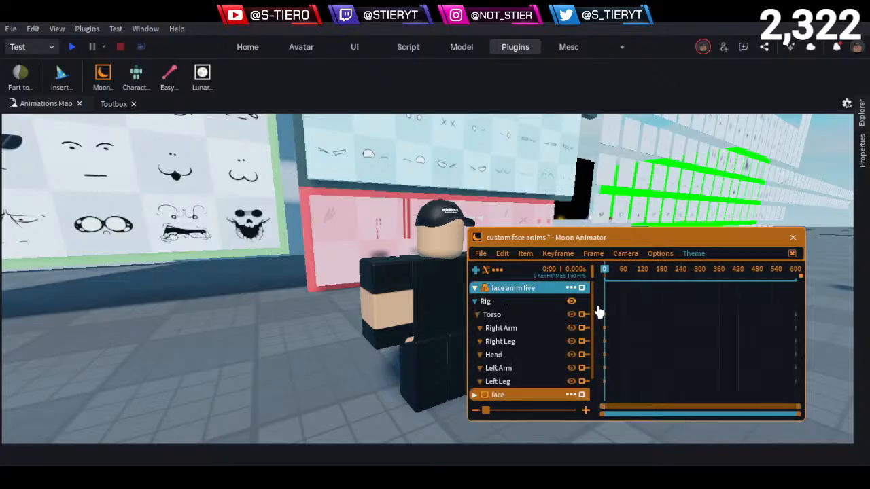
pyautogui.click(474, 288)
pyautogui.click(474, 301)
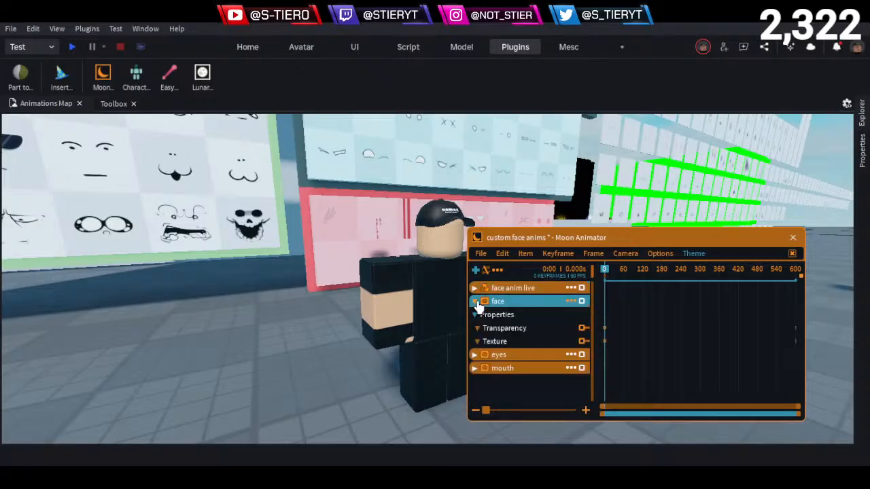
pyautogui.click(582, 328)
pyautogui.click(524, 343)
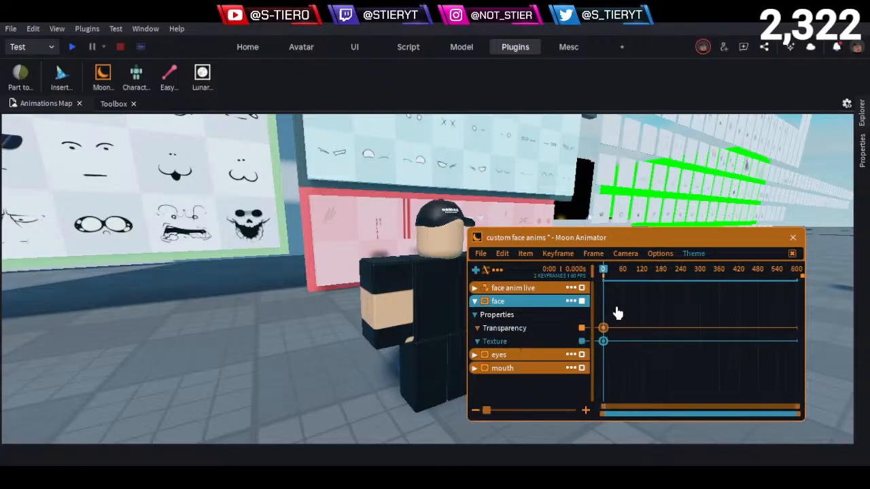
pyautogui.moveTo(302, 339); pyautogui.dragTo(301, 340, button='right')
pyautogui.click(372, 260)
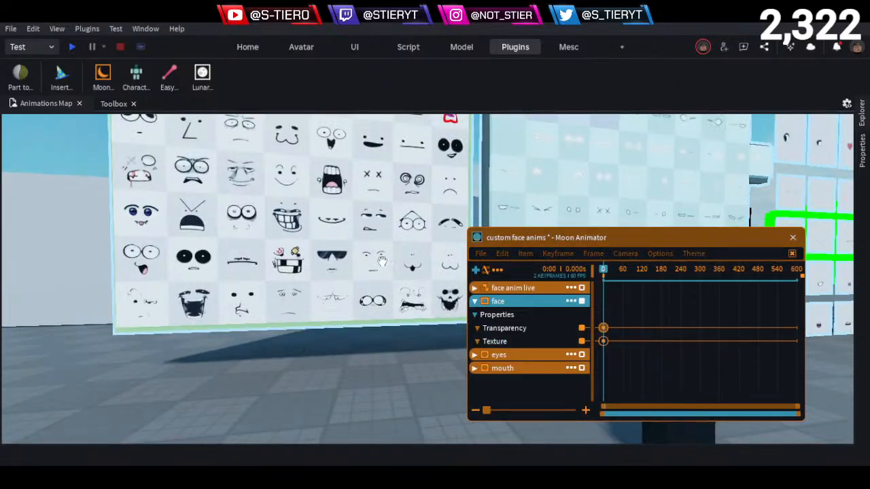
pyautogui.click(862, 174)
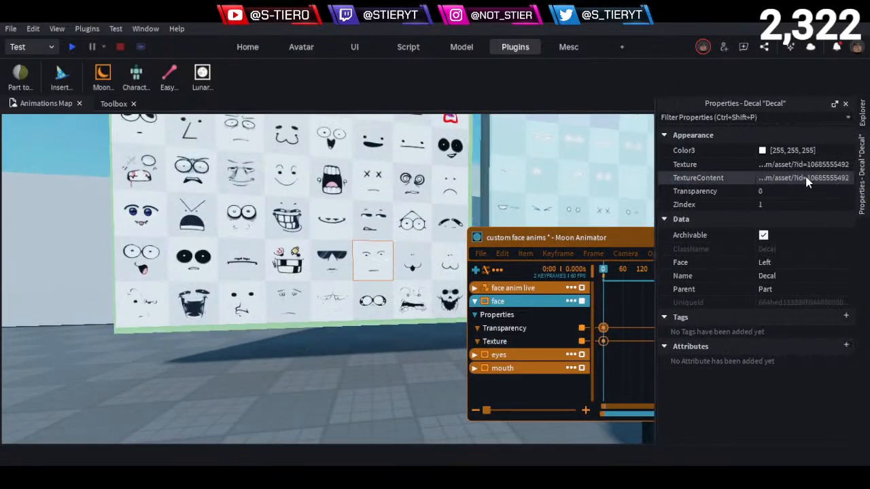
pyautogui.doubleClick(603, 342)
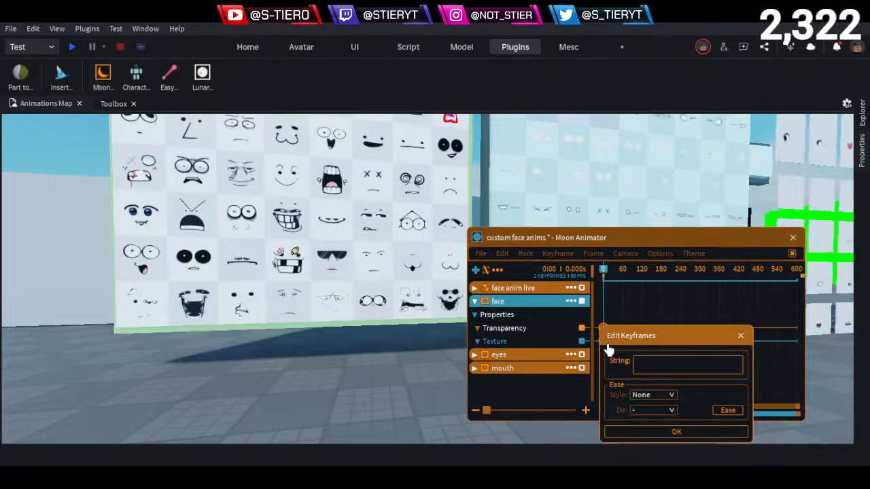
pyautogui.click(655, 364)
pyautogui.hotkey('ctrl', 'v')
pyautogui.click(668, 432)
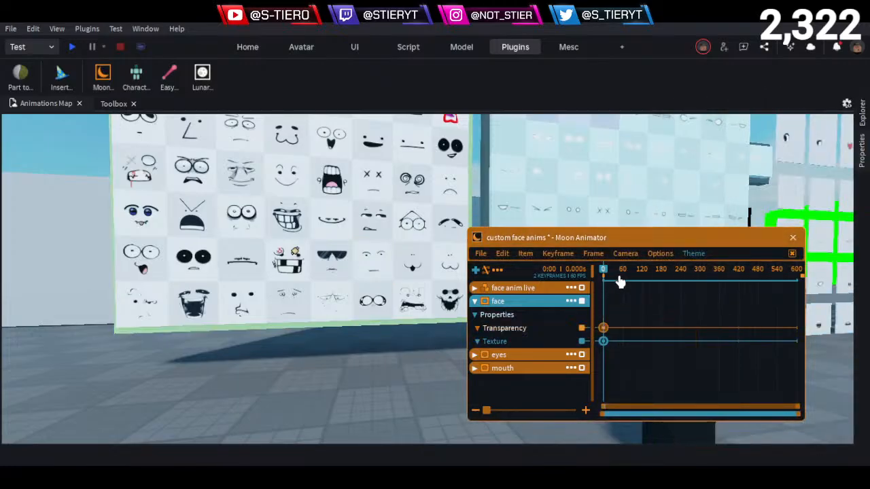
# - Add a Transparency keyframe to the face item at frame 90 and edit its value
pyautogui.moveTo(620, 282); pyautogui.dragTo(611, 302)
pyautogui.scroll(3, 657, 302)
pyautogui.scroll(2, 639, 293)
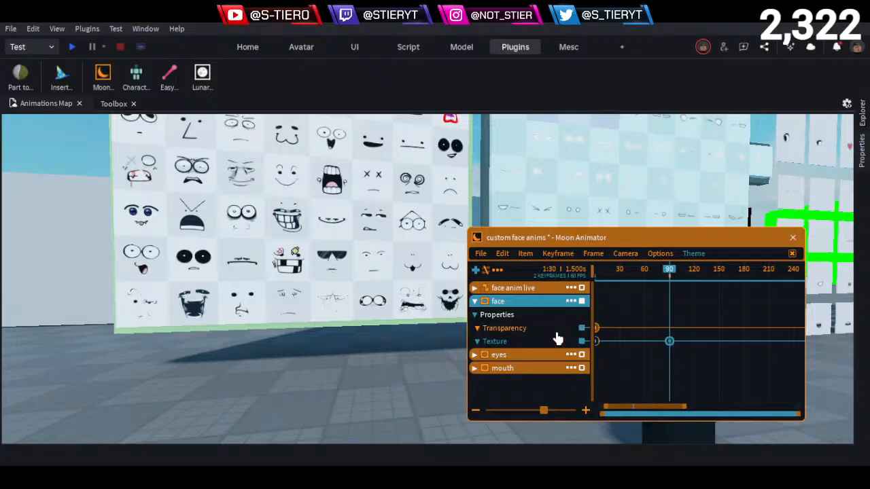
pyautogui.rightClick(649, 332)
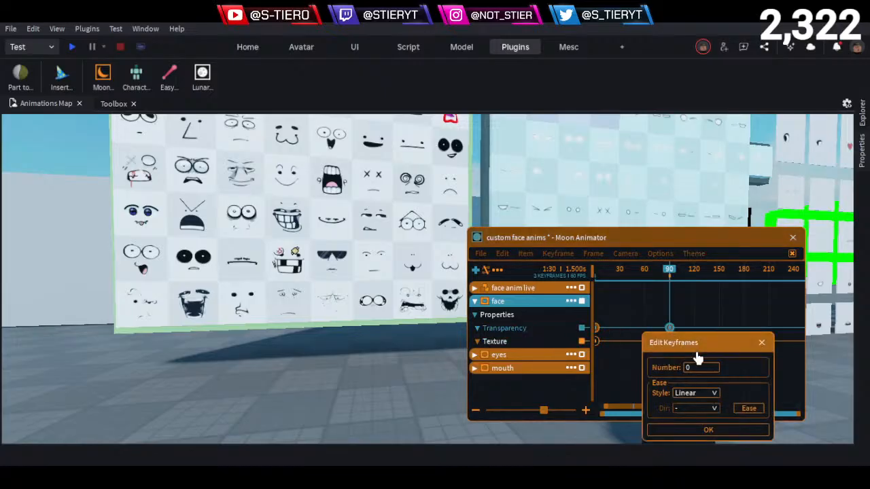
pyautogui.click(705, 430)
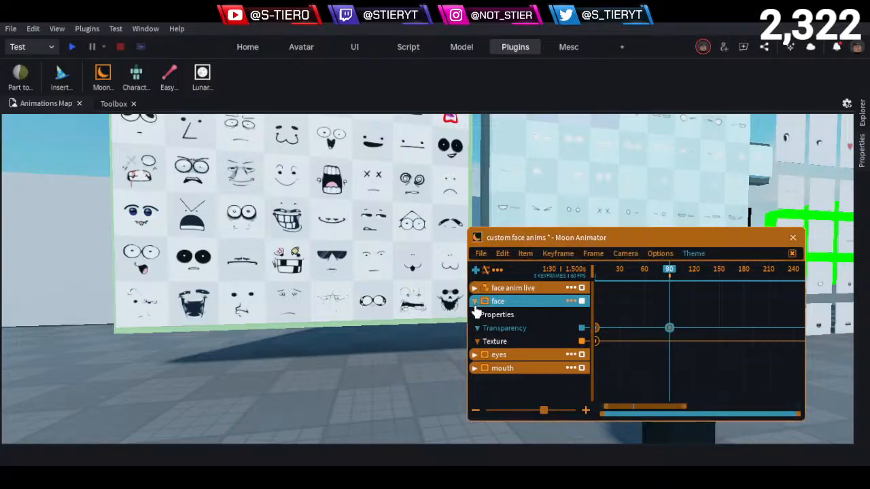
# - Collapse the face item and add Texture keyframes at frame 90 to the eyes and mouth items
pyautogui.click(475, 303)
pyautogui.click(474, 315)
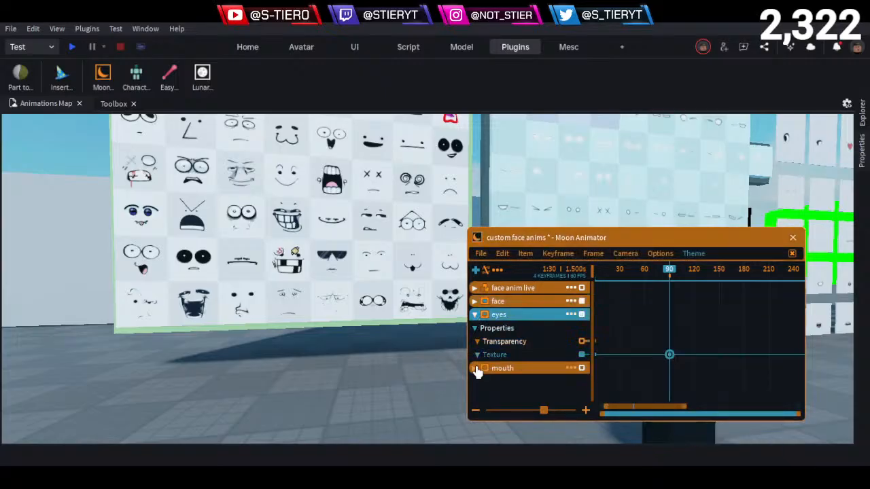
pyautogui.click(475, 368)
pyautogui.scroll(-1, 507, 391)
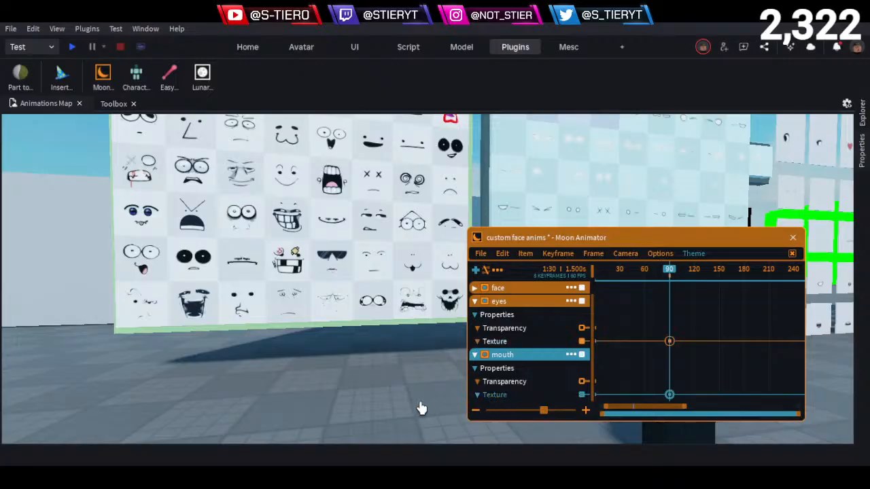
# - Scrub the timeline around frame 47 and look over the character and the walls of face and eye decals
pyautogui.press('s')
pyautogui.moveTo(392, 304); pyautogui.dragTo(392, 304, button='right')
pyautogui.press('d')
pyautogui.moveTo(656, 279); pyautogui.dragTo(634, 284)
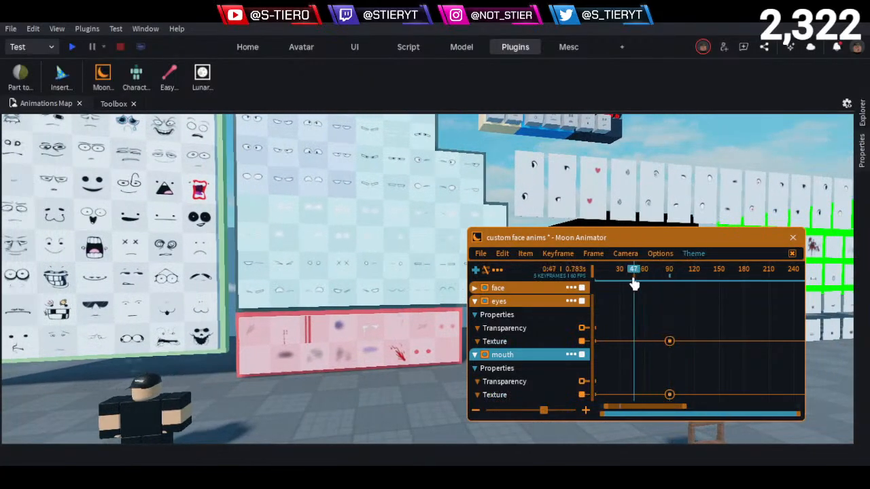
pyautogui.press('a')
pyautogui.press('w')
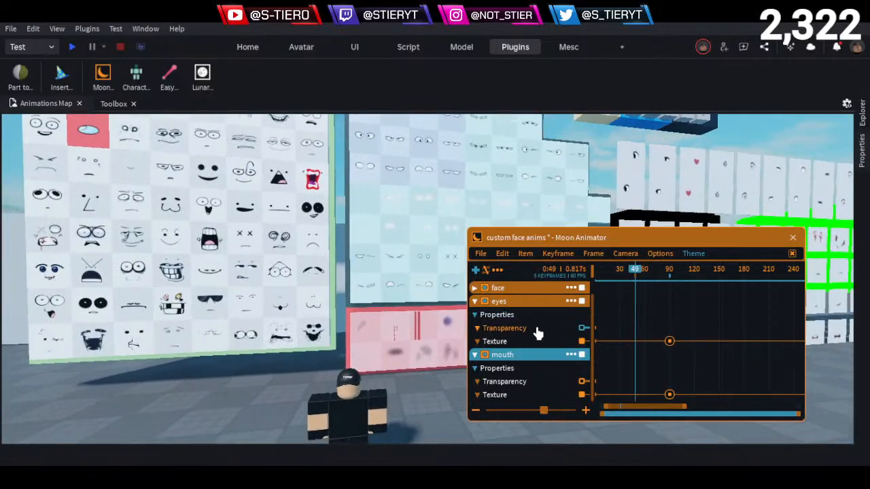
pyautogui.press('q')
pyautogui.click(631, 281)
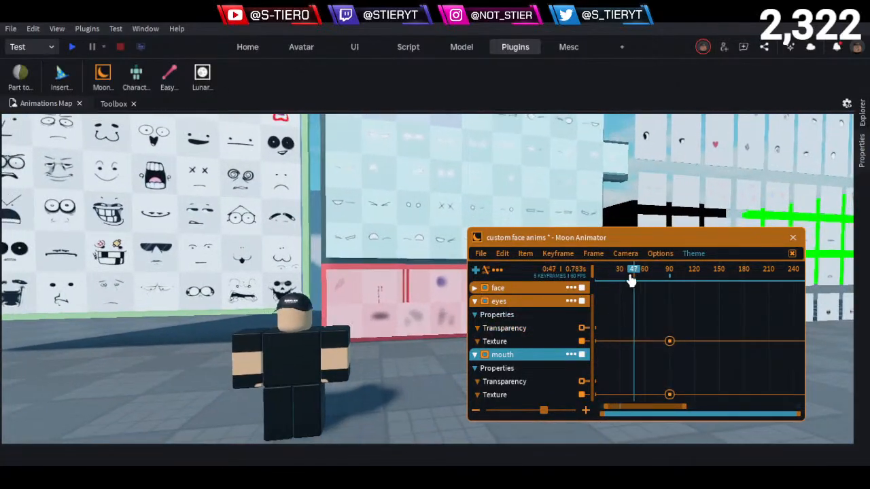
pyautogui.press('d')
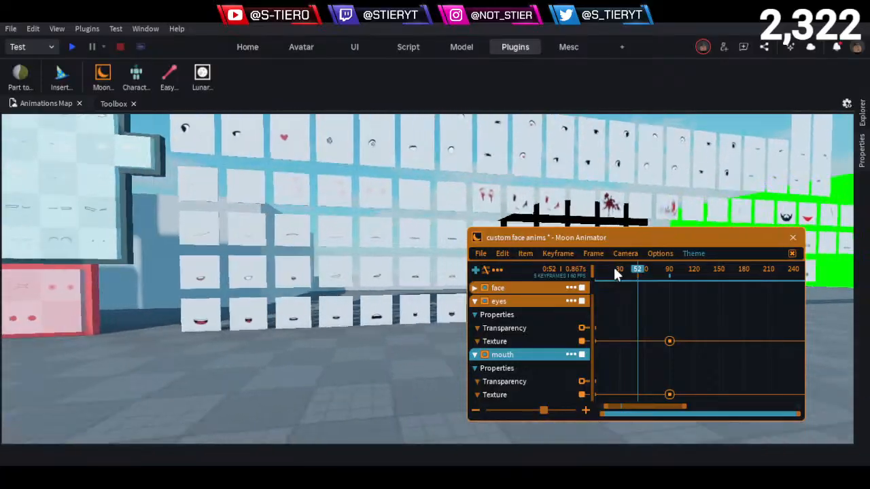
pyautogui.press('a')
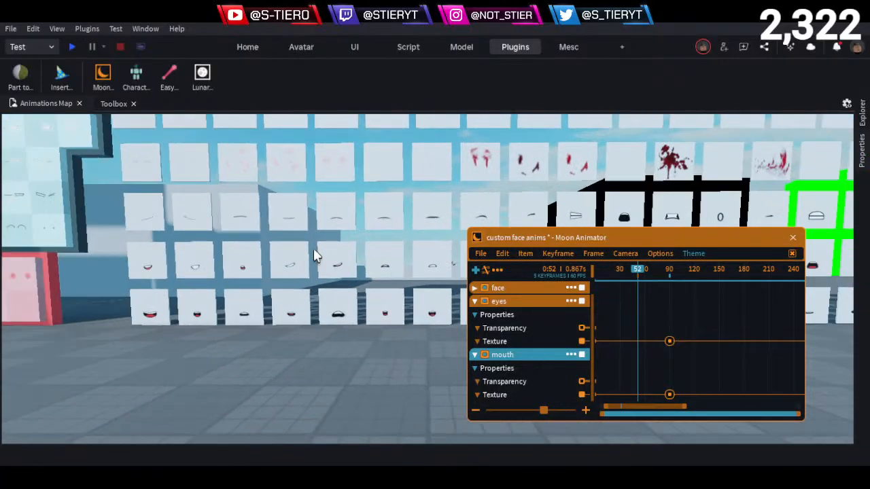
pyautogui.click(301, 258)
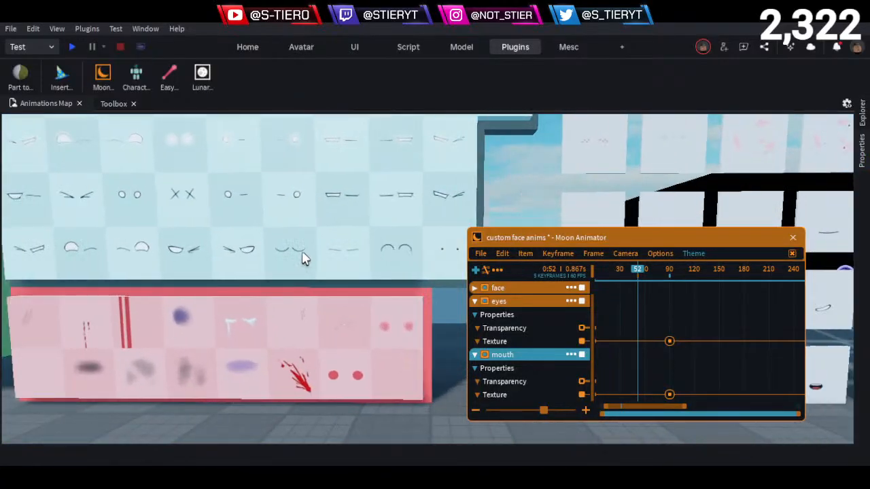
pyautogui.click(859, 203)
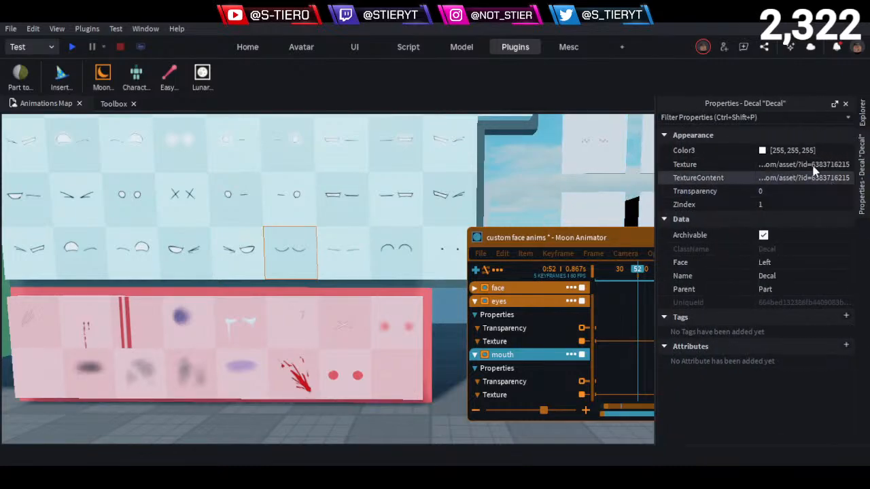
pyautogui.moveTo(614, 240); pyautogui.dragTo(534, 235)
pyautogui.doubleClick(590, 338)
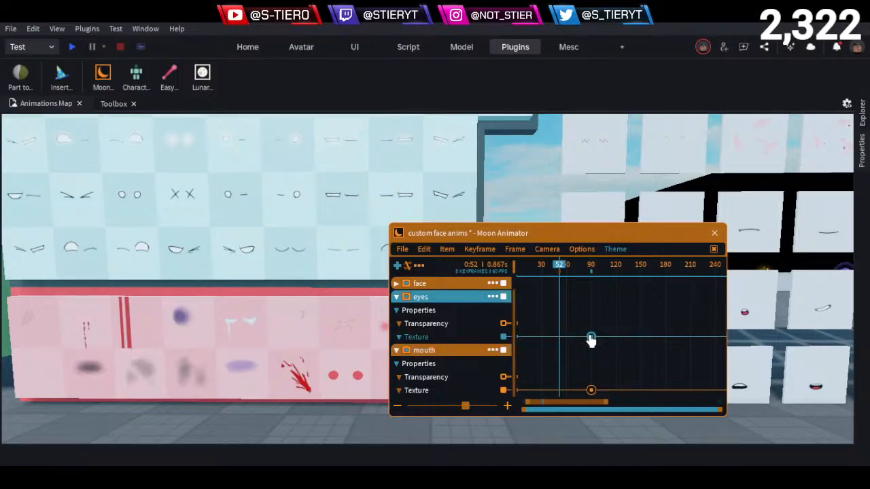
pyautogui.click(651, 433)
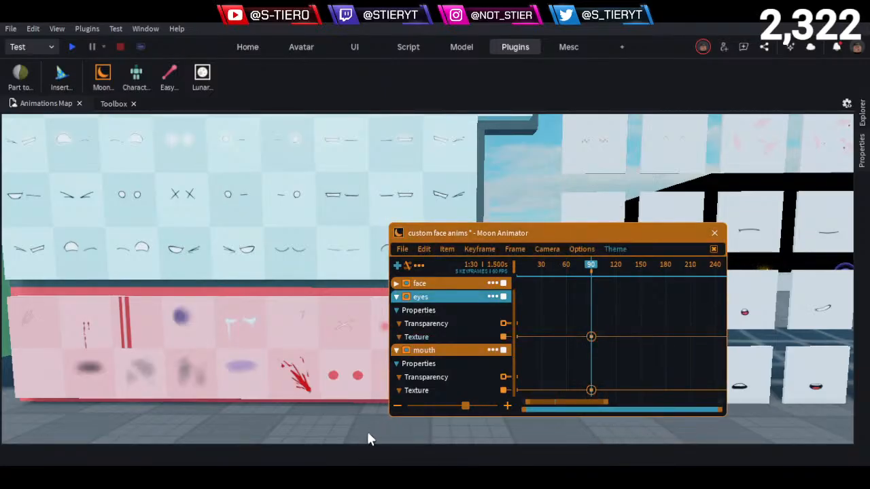
pyautogui.press('d')
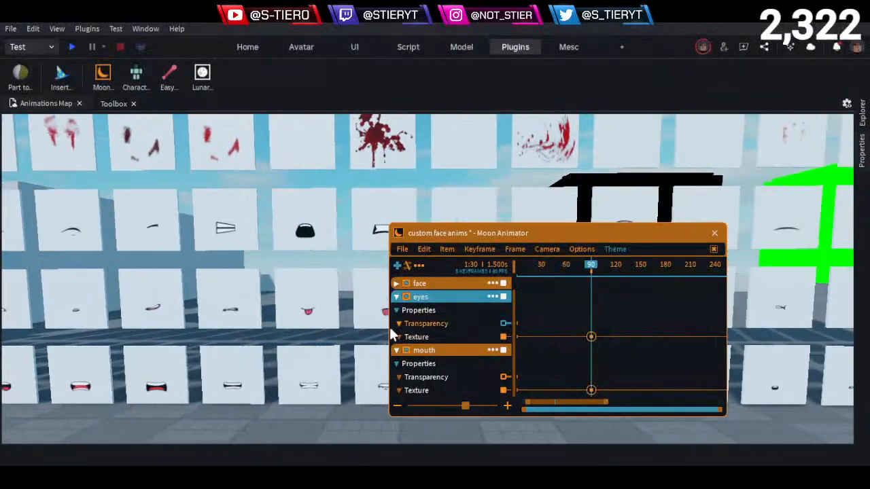
pyautogui.press('d')
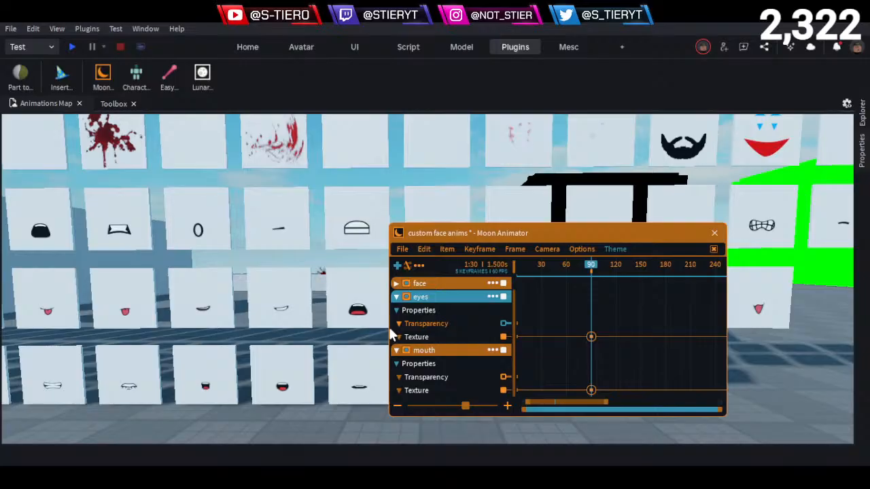
pyautogui.press('s')
pyautogui.press('d')
pyautogui.click(291, 241)
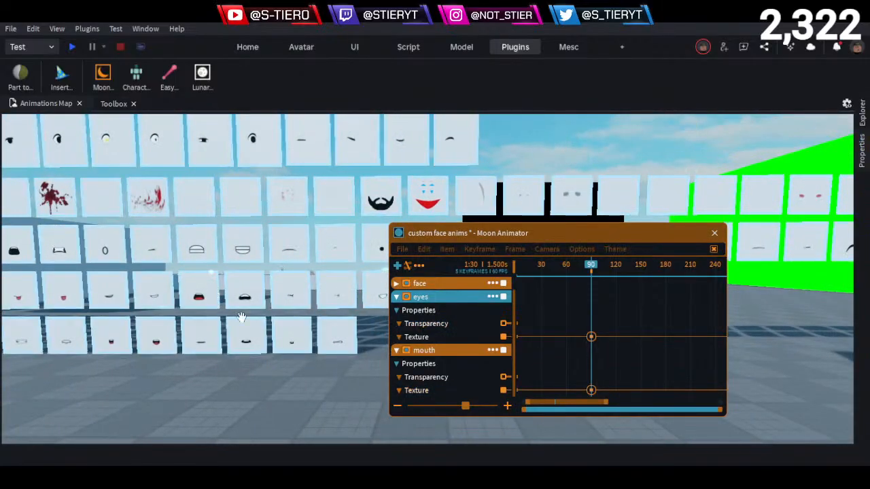
pyautogui.press('w')
pyautogui.press('d')
pyautogui.press('a')
pyautogui.press('w')
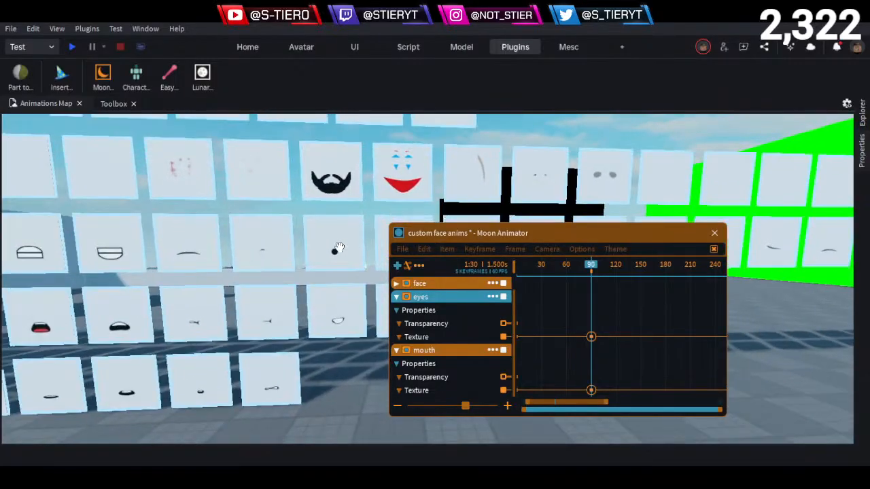
pyautogui.click(338, 247)
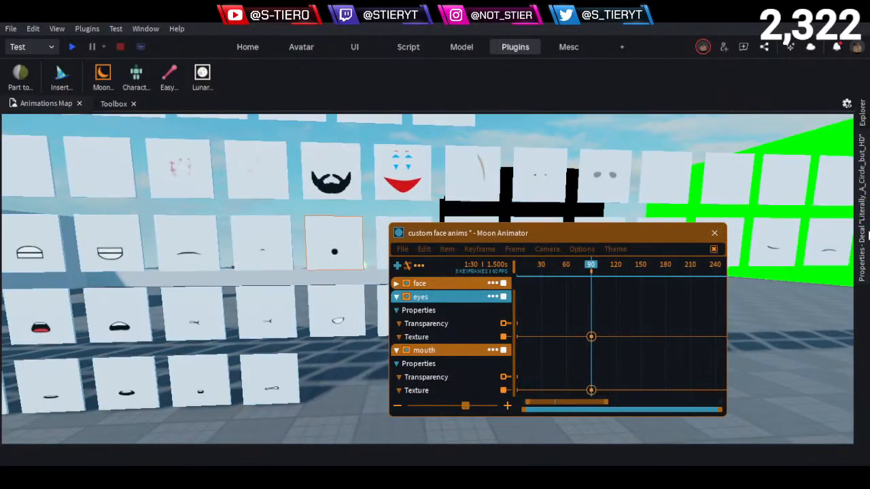
pyautogui.click(867, 234)
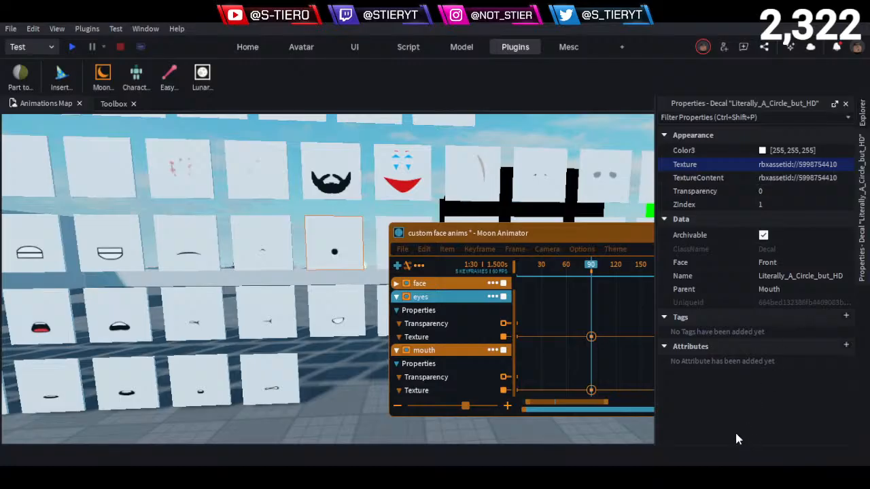
# - Set the mouth item's Texture keyframe at frame 90 to the copied circle texture ID
pyautogui.click(592, 392)
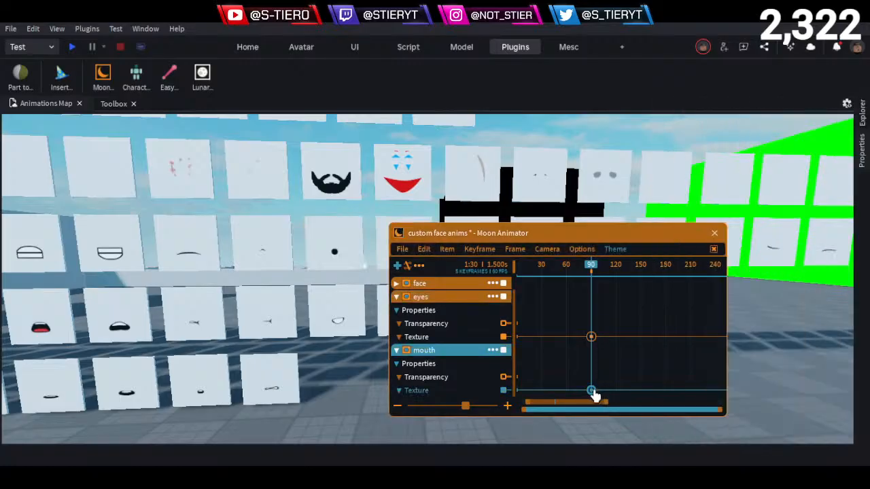
pyautogui.rightClick(592, 392)
pyautogui.click(660, 435)
pyautogui.moveTo(330, 357); pyautogui.dragTo(327, 341, button='right')
pyautogui.press('w')
pyautogui.press('a')
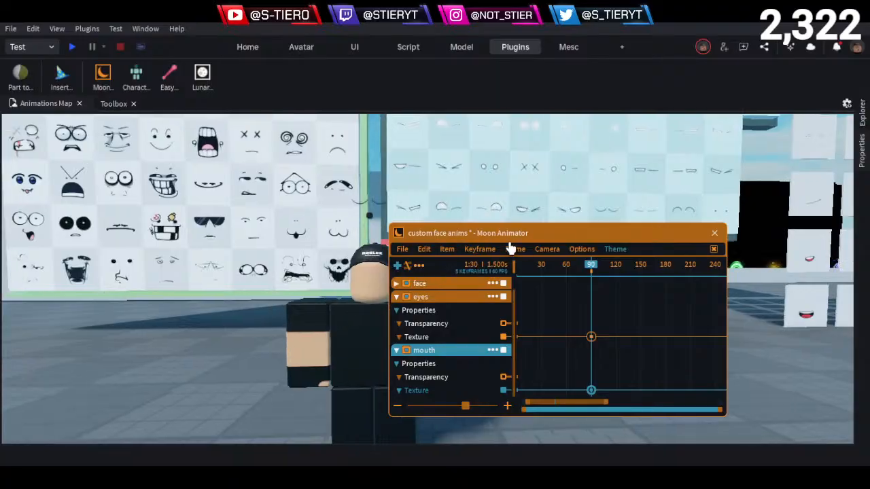
# - Move the playhead to frame 73 and relocate the Moon Animator window so it clears the object tree
pyautogui.click(566, 269)
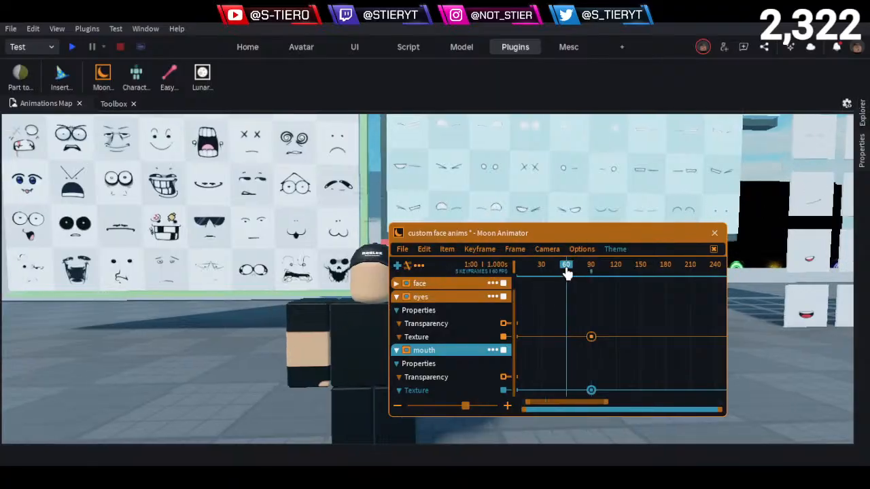
pyautogui.moveTo(556, 275); pyautogui.dragTo(577, 274)
pyautogui.click(862, 116)
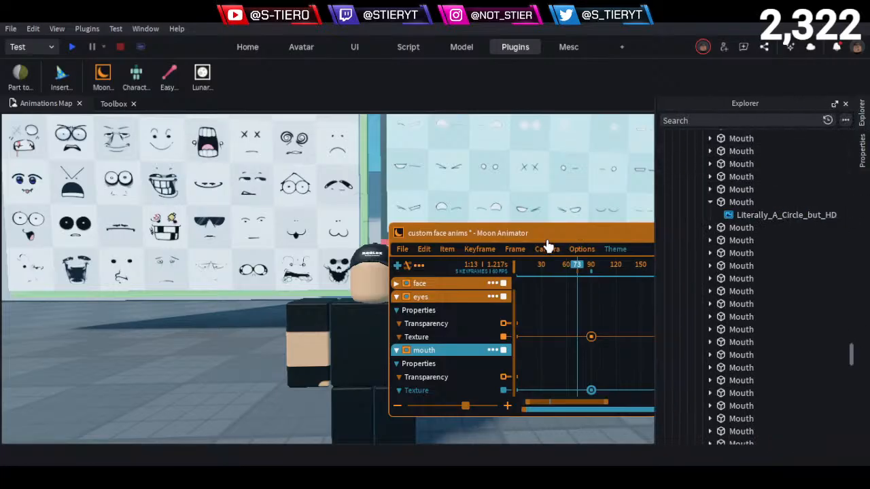
pyautogui.moveTo(547, 243); pyautogui.dragTo(165, 267)
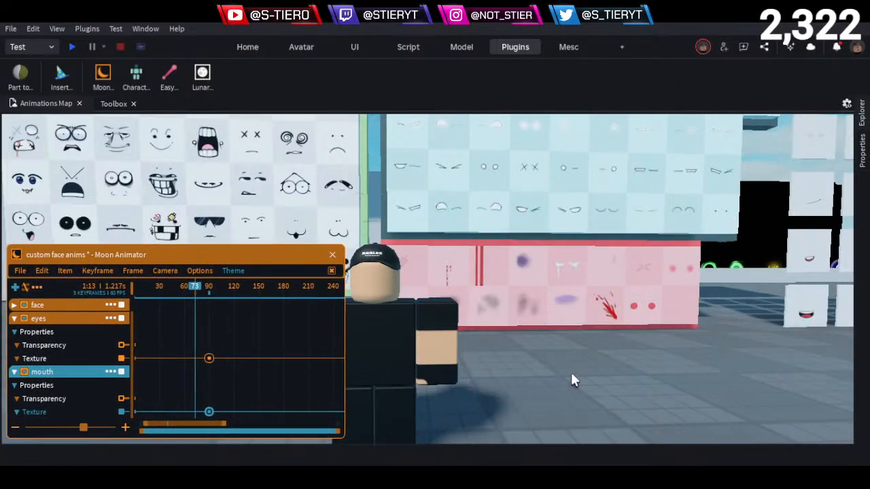
# - Select the face anim live character and its Face_part to check how the face part sits on the head
pyautogui.click(599, 388)
pyautogui.press('s')
pyautogui.press('a')
pyautogui.click(402, 359)
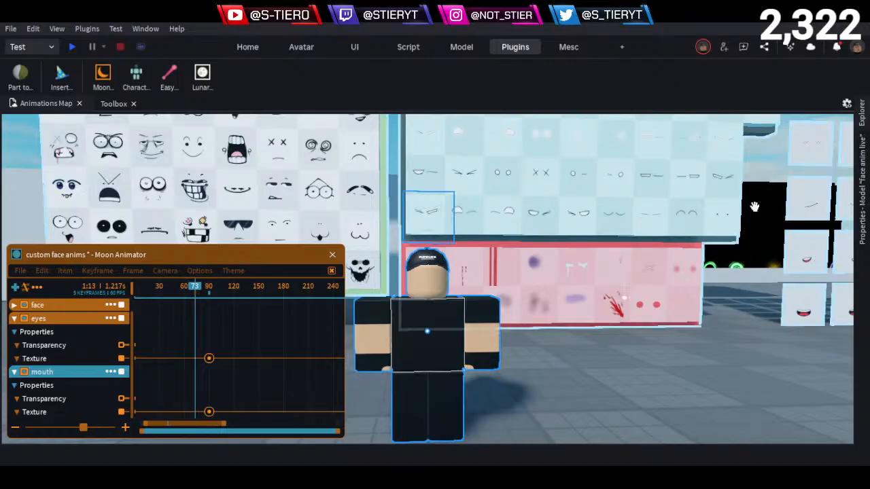
pyautogui.click(862, 136)
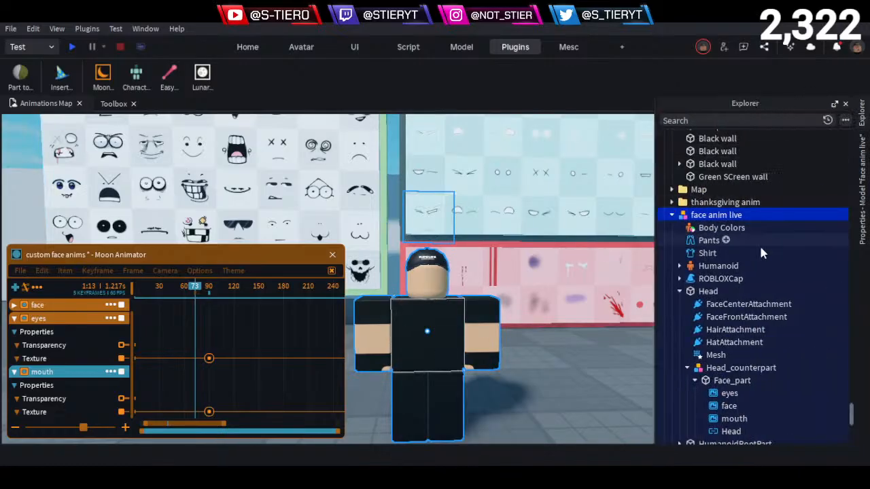
pyautogui.click(722, 383)
pyautogui.press('a')
pyautogui.press('w')
pyautogui.moveTo(510, 253); pyautogui.dragTo(514, 257, button='right')
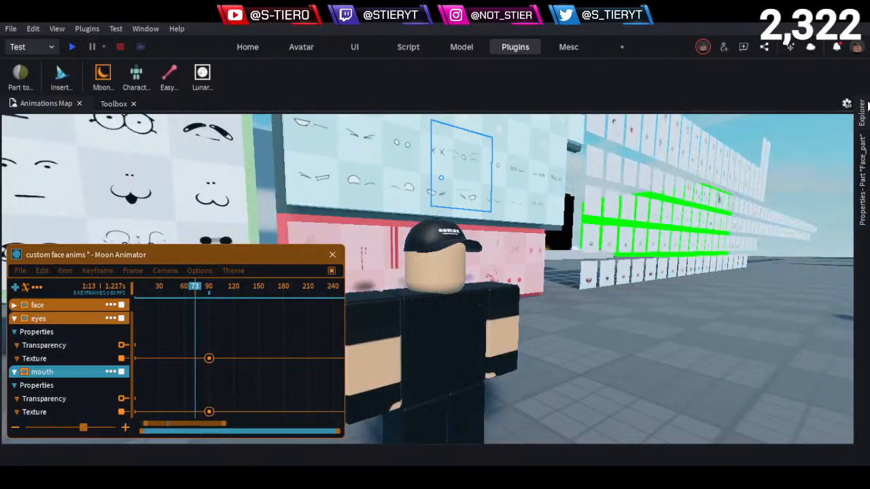
pyautogui.click(862, 112)
# - Select the Head_counterpart model and slide it back along the face's forward axis with the Move tool
pyautogui.click(742, 367)
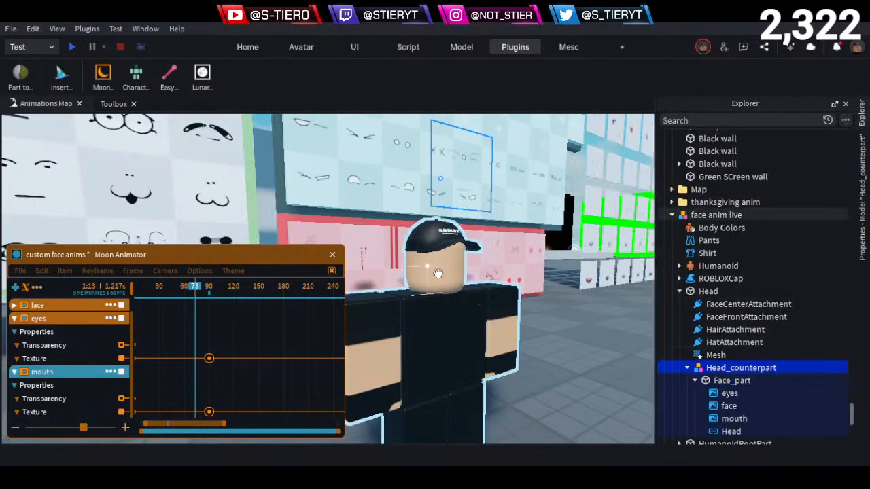
pyautogui.hotkey('ctrl', '2')
pyautogui.moveTo(443, 242); pyautogui.dragTo(439, 315)
pyautogui.press('w')
pyautogui.moveTo(576, 269); pyautogui.dragTo(562, 280, button='right')
pyautogui.press('w')
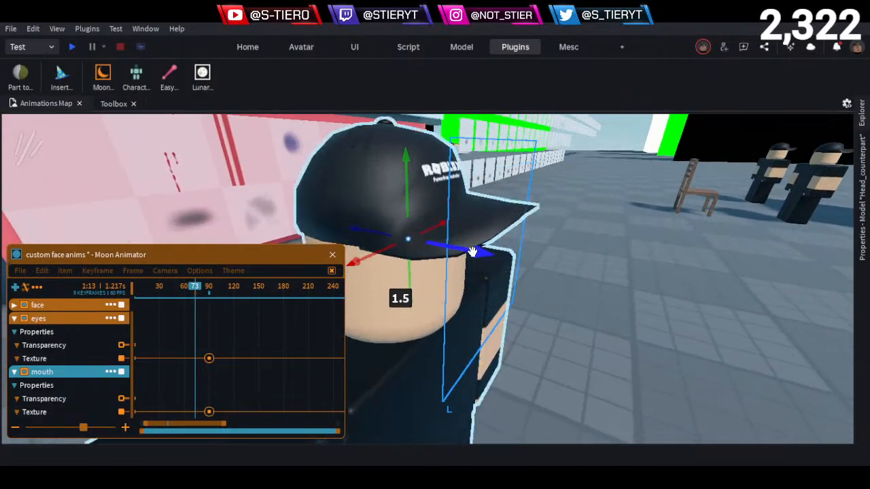
pyautogui.moveTo(472, 251); pyautogui.dragTo(439, 254)
pyautogui.click(439, 254)
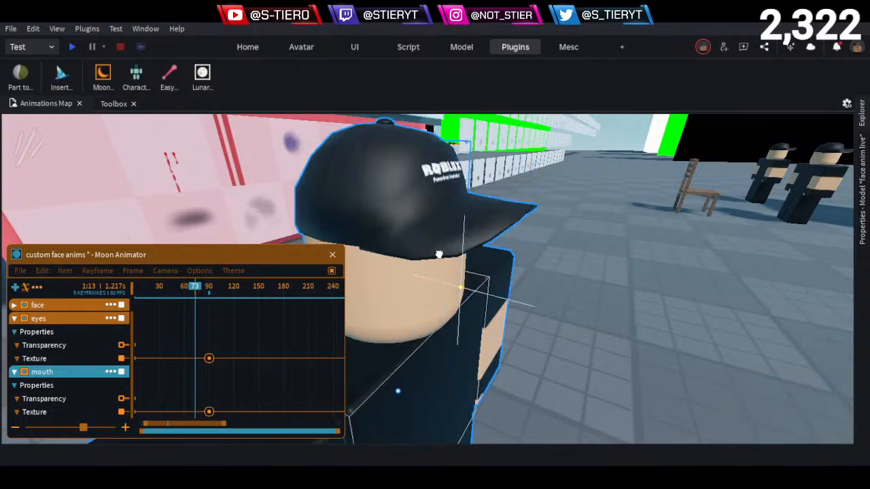
# - Reselect the Head_counterpart model and move it forward 0.367 studs
pyautogui.click(861, 114)
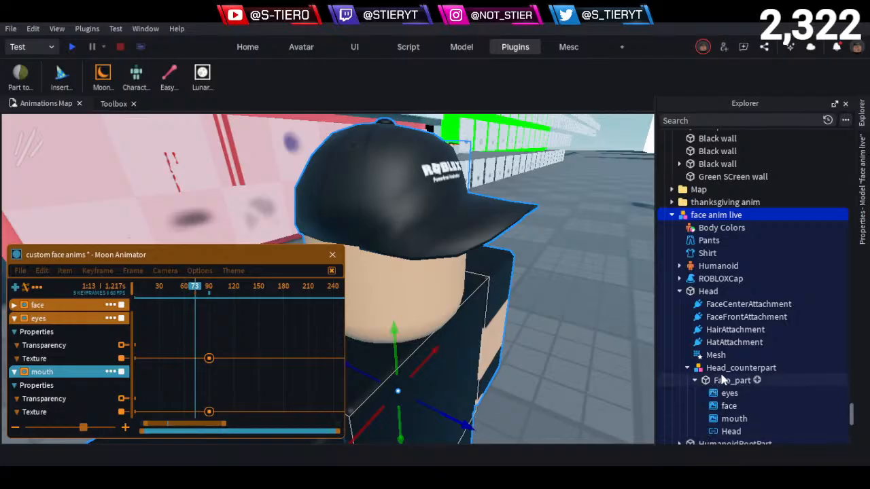
pyautogui.click(741, 367)
pyautogui.moveTo(443, 249); pyautogui.dragTo(467, 250)
pyautogui.moveTo(853, 204)
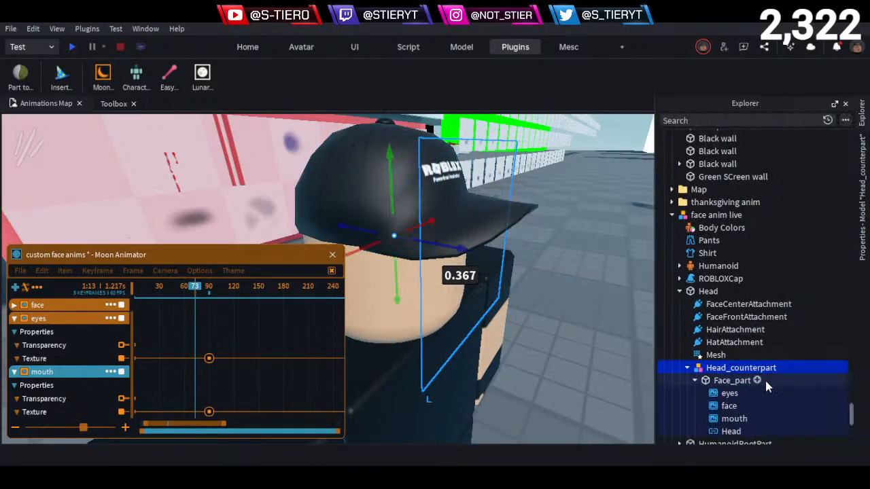
# - Set the Transparency of Face_part to 0
pyautogui.click(740, 380)
pyautogui.moveTo(862, 180)
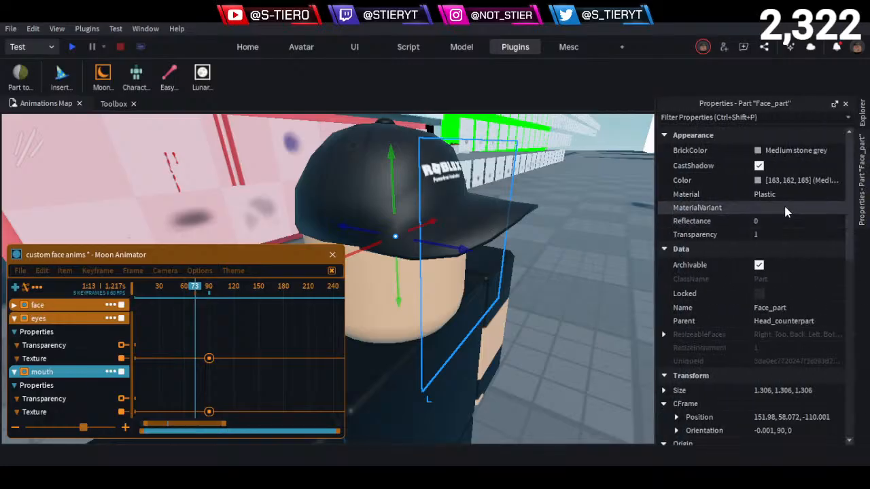
pyautogui.click(770, 233)
pyautogui.write('0')
pyautogui.click(596, 352)
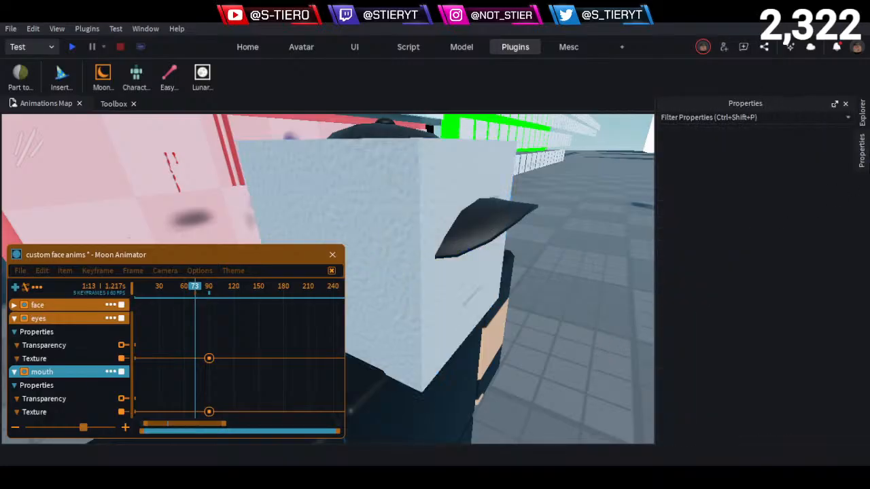
# - Lower the Head_counterpart model about 0.14 studs and fine-tune its depth along the forward axis
pyautogui.press('d')
pyautogui.moveTo(594, 303); pyautogui.dragTo(596, 300, button='right')
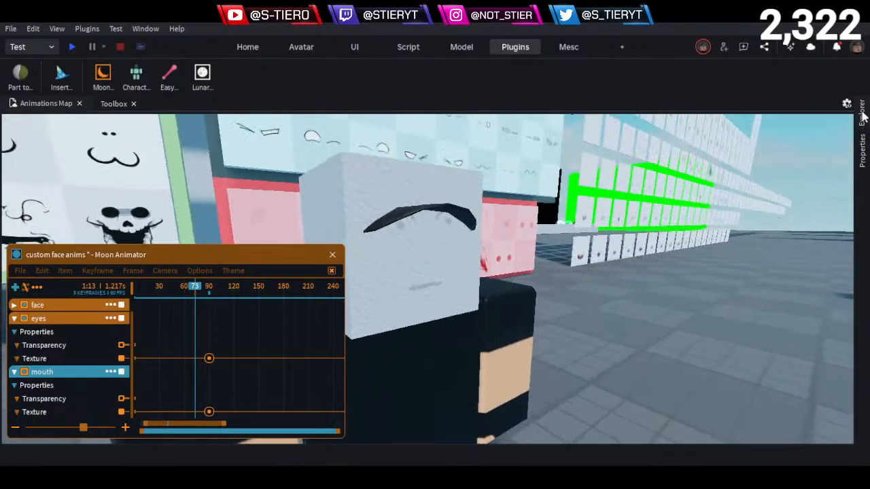
pyautogui.moveTo(861, 117)
pyautogui.click(715, 383)
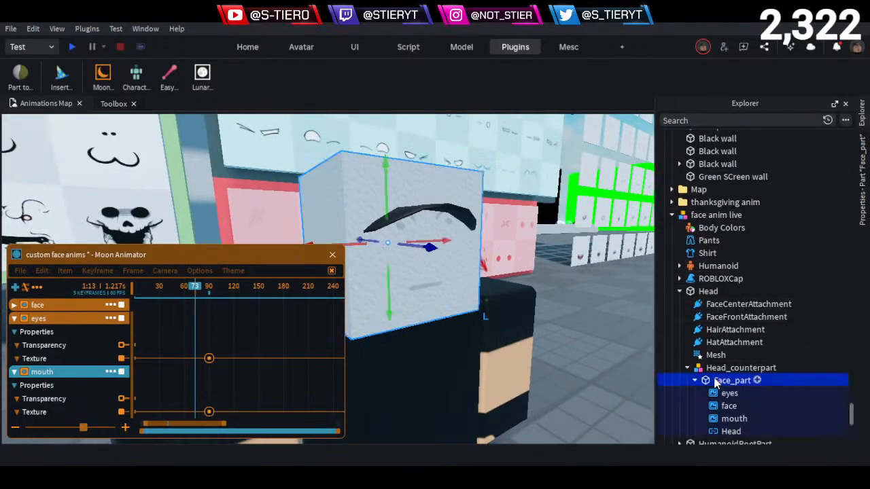
pyautogui.click(724, 368)
pyautogui.moveTo(389, 282); pyautogui.dragTo(388, 301)
pyautogui.press('a')
pyautogui.moveTo(452, 295); pyautogui.dragTo(452, 295, button='right')
pyautogui.press('d')
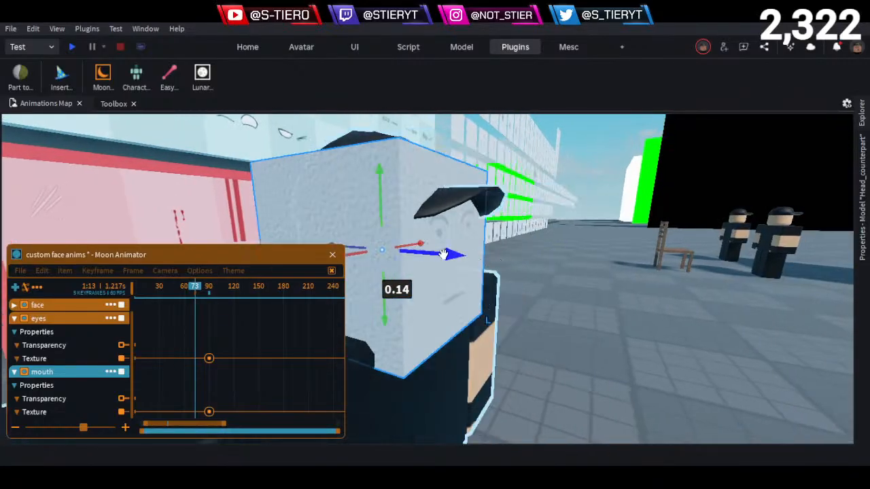
pyautogui.moveTo(443, 254); pyautogui.dragTo(430, 256)
pyautogui.moveTo(549, 293); pyautogui.dragTo(548, 293, button='right')
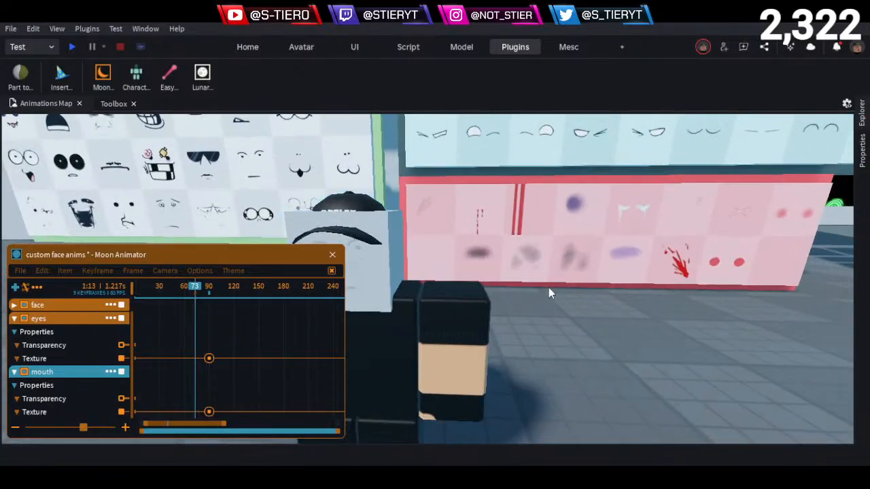
# - Select Face_part inside Head_counterpart and set its Transparency to 1
pyautogui.press('s')
pyautogui.click(861, 151)
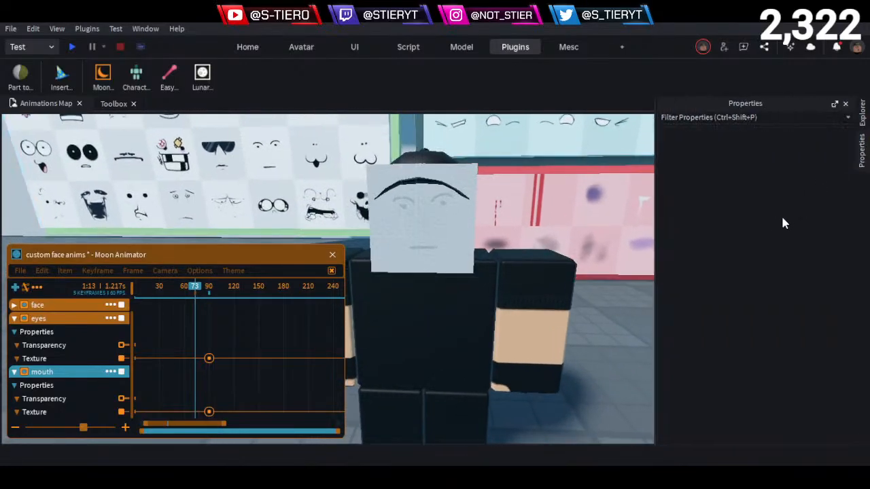
pyautogui.click(862, 116)
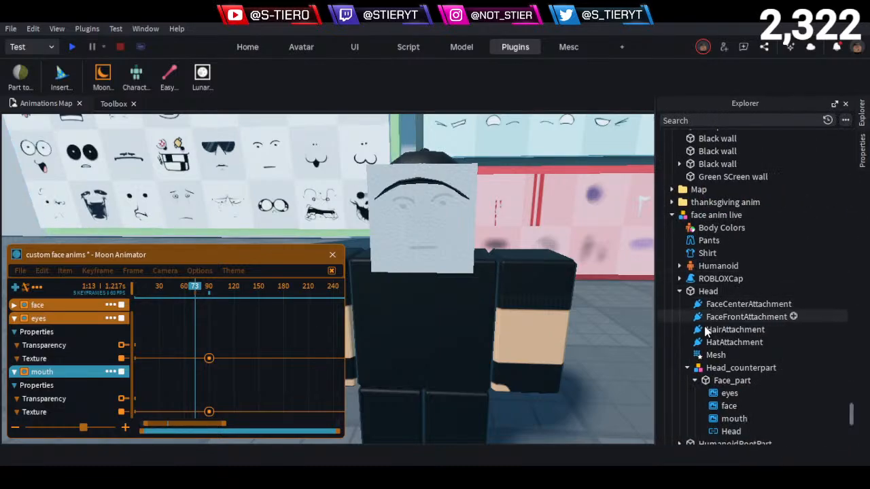
pyautogui.click(719, 369)
pyautogui.click(730, 380)
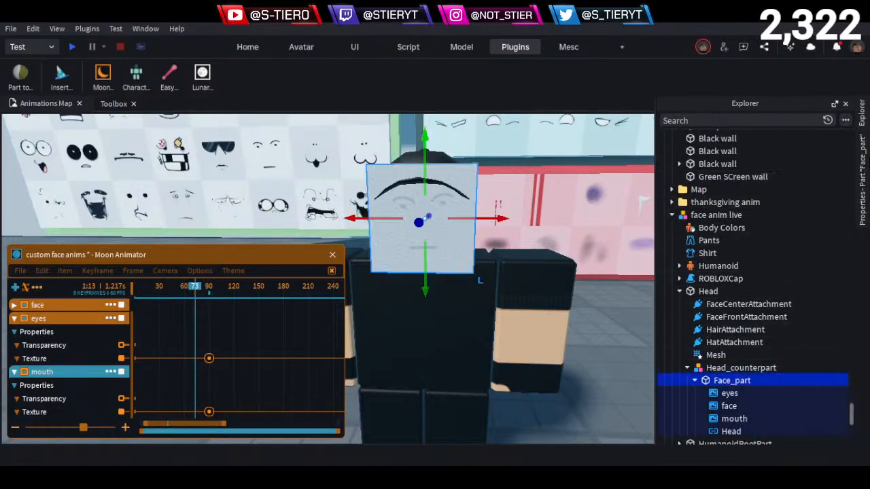
pyautogui.click(862, 114)
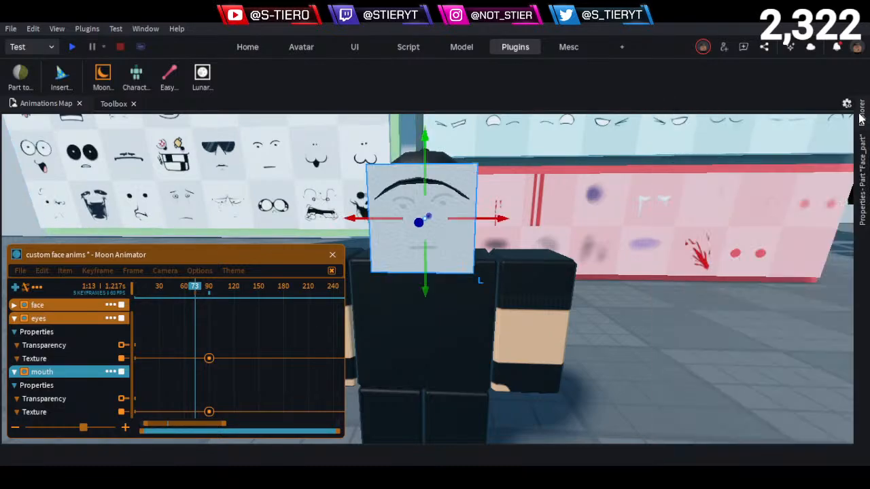
pyautogui.click(861, 158)
pyautogui.click(764, 235)
pyautogui.write('1')
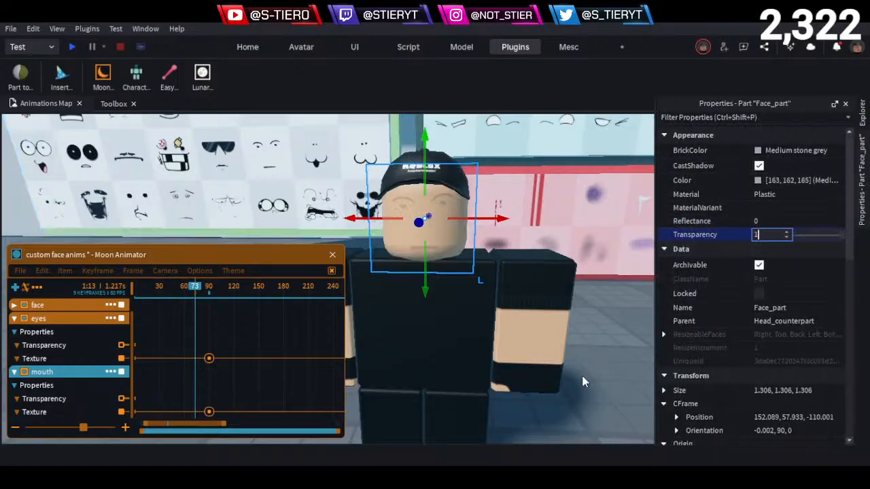
pyautogui.click(582, 379)
# - Check the eyes decal under Face_part and return the playhead to frame 0
pyautogui.scroll(2, 593, 343)
pyautogui.moveTo(593, 343); pyautogui.dragTo(592, 346, button='right')
pyautogui.click(867, 126)
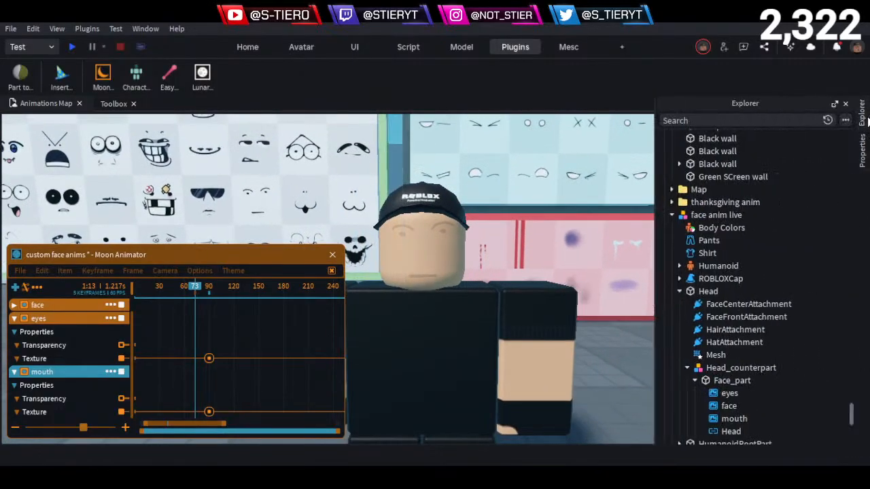
pyautogui.click(730, 382)
pyautogui.click(727, 392)
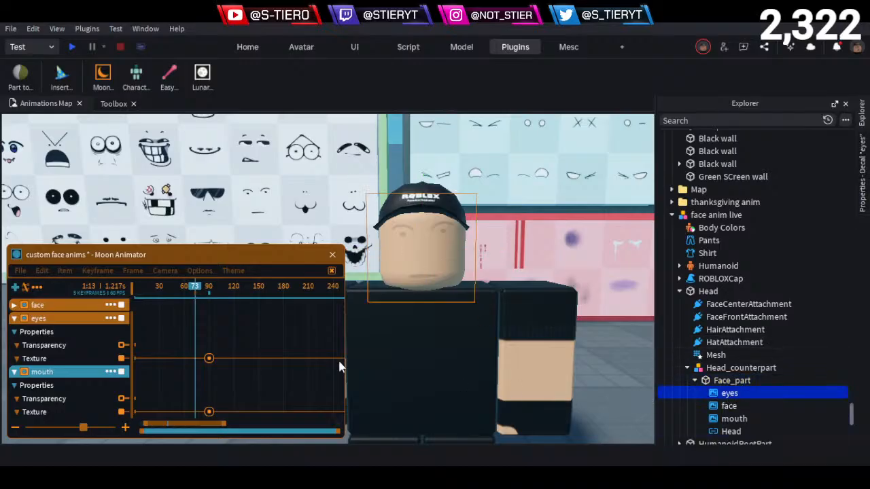
pyautogui.click(225, 262)
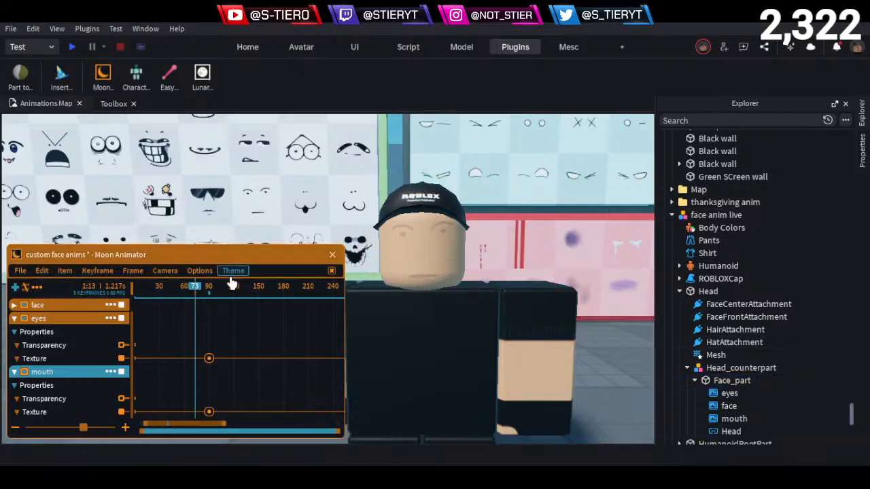
pyautogui.click(156, 294)
pyautogui.moveTo(153, 294); pyautogui.dragTo(70, 345)
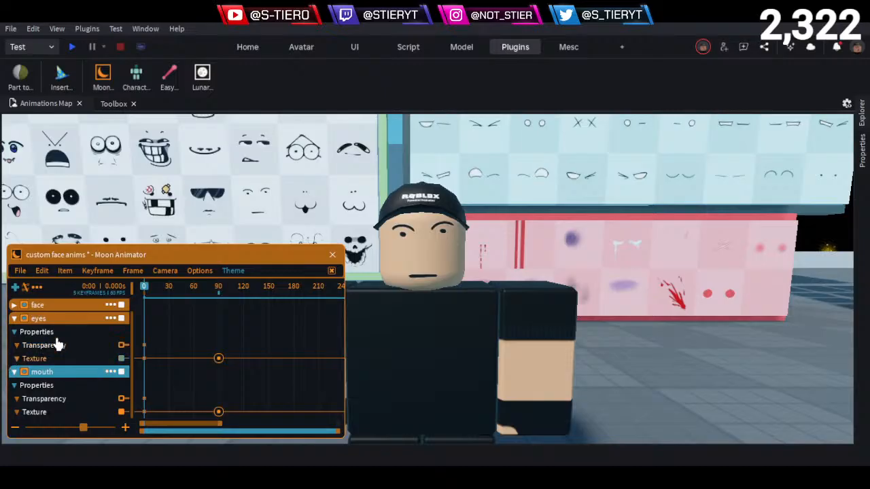
# - Examine the bruise and tear effect decals on the pink wall up close
pyautogui.press('w')
pyautogui.press('d')
pyautogui.press('s')
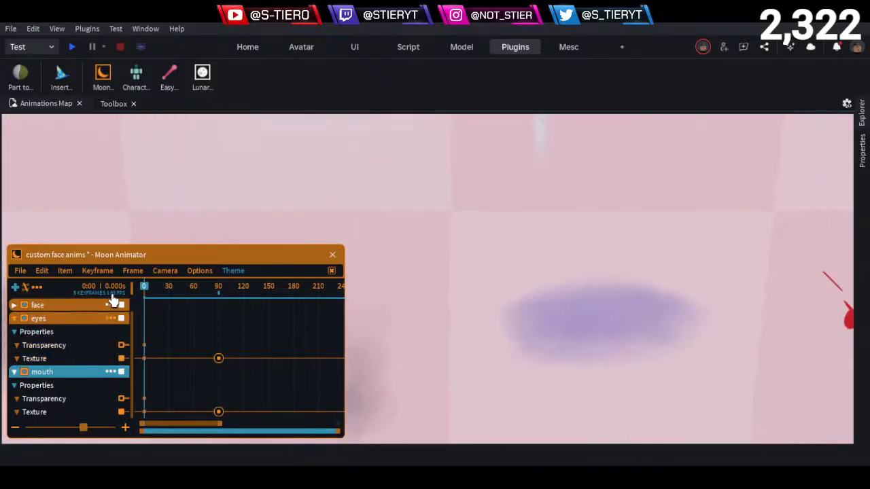
pyautogui.press('e')
pyautogui.press('d')
pyautogui.press('w')
pyautogui.press('e')
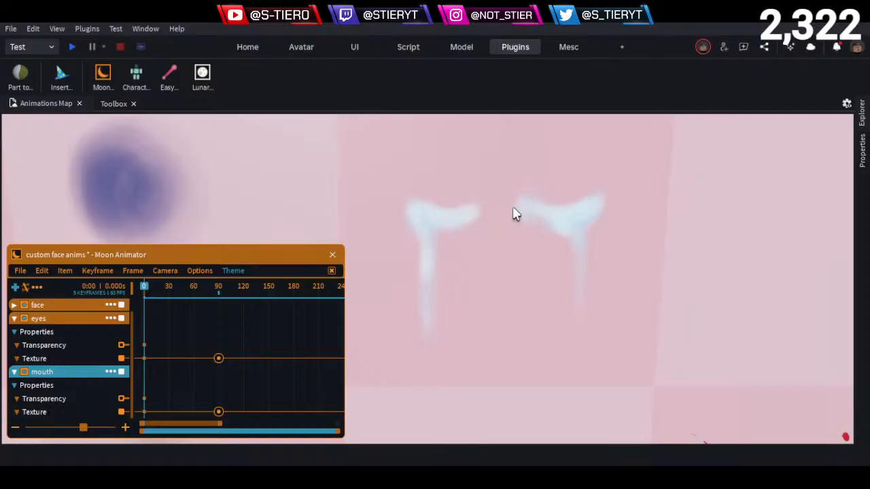
# - Expand the face track and scrub between its Transparency keyframes to preview the fade on the character's face at frame 50
pyautogui.scroll(-10, 514, 217)
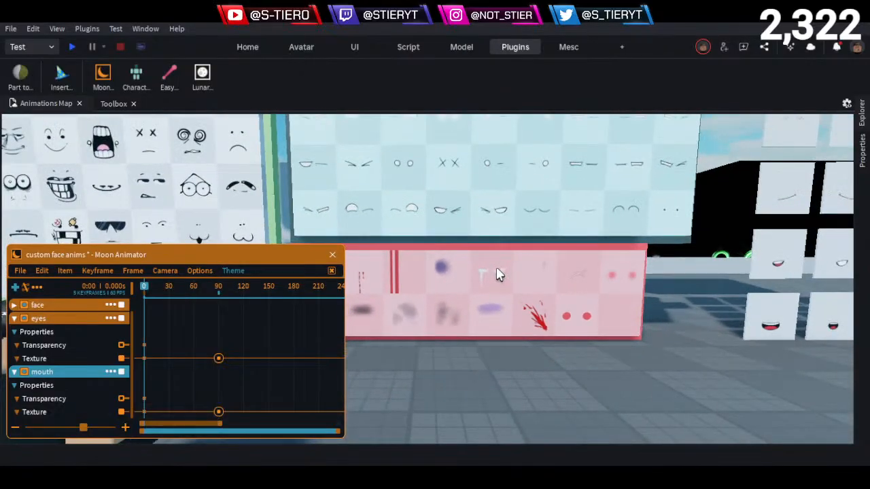
pyautogui.moveTo(499, 274); pyautogui.dragTo(500, 266, button='right')
pyautogui.press('w')
pyautogui.moveTo(468, 190); pyautogui.dragTo(464, 212, button='right')
pyautogui.press('w')
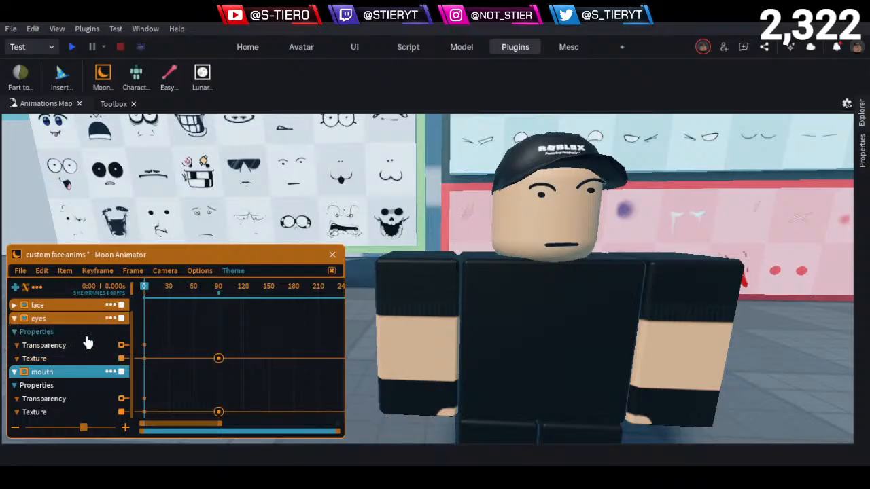
pyautogui.click(14, 305)
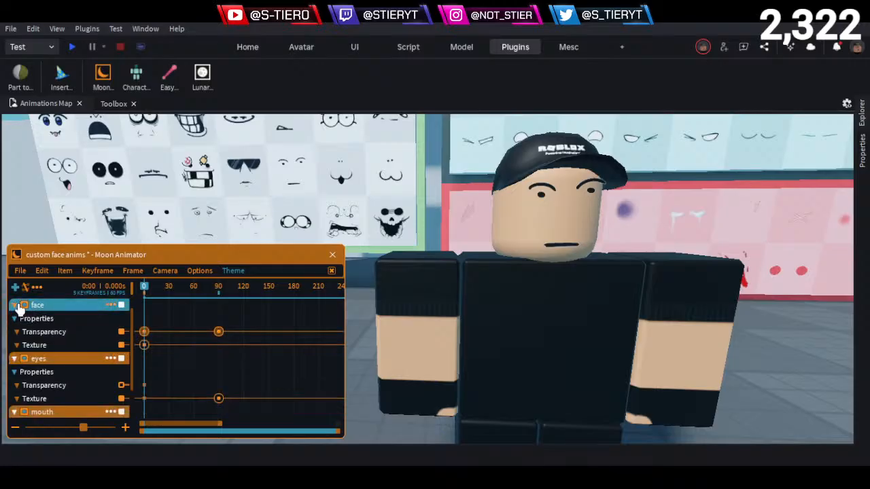
pyautogui.moveTo(180, 292); pyautogui.dragTo(158, 314)
pyautogui.click(183, 315)
# - Replace the Linear ease style on both face Transparency keyframes with a non-interpolating style so the face switches instantly
pyautogui.moveTo(266, 320); pyautogui.dragTo(121, 342)
pyautogui.press('7')
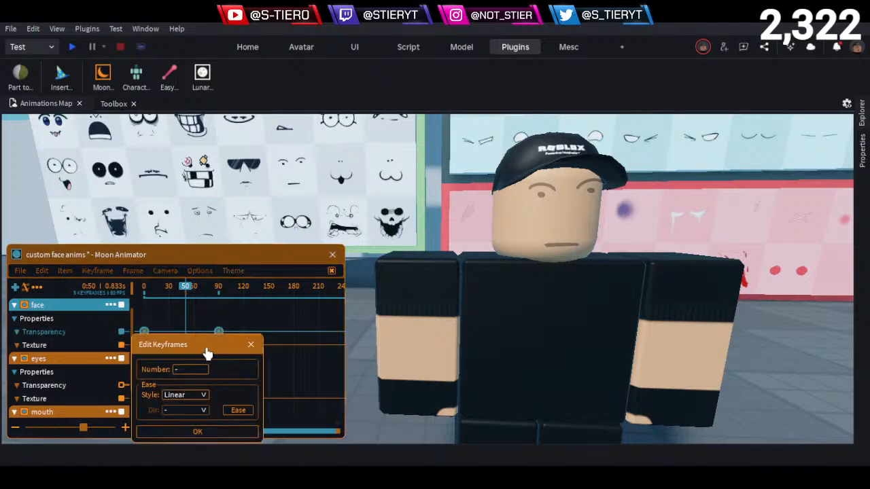
pyautogui.moveTo(207, 353); pyautogui.dragTo(438, 265)
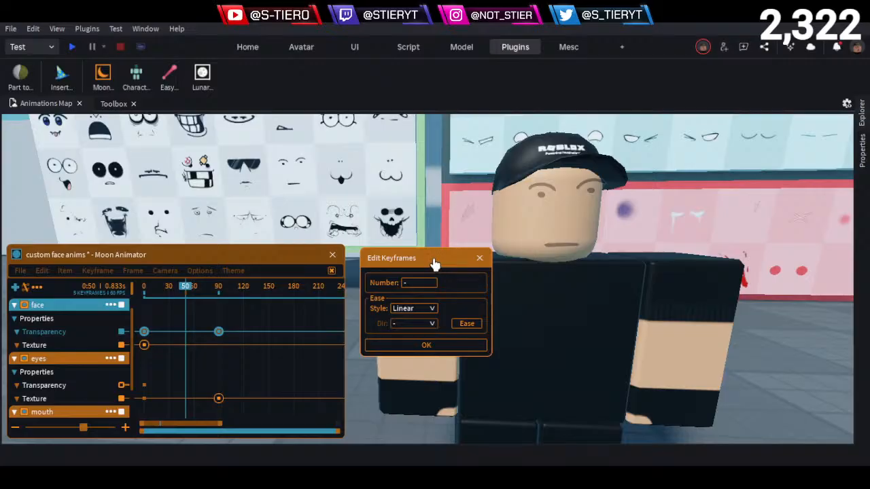
pyautogui.click(413, 314)
pyautogui.click(402, 330)
pyautogui.click(419, 346)
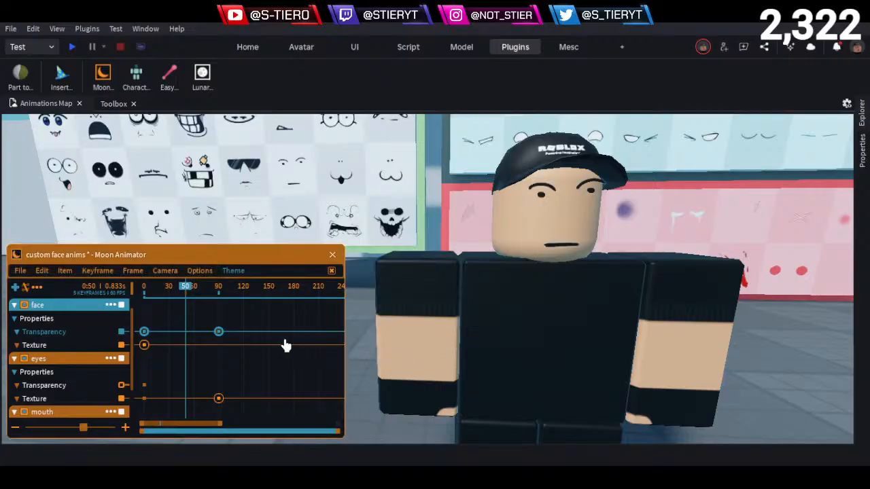
# - Play the animation from the start to check the face switch, with the face track collapsed
pyautogui.moveTo(235, 291); pyautogui.dragTo(91, 332)
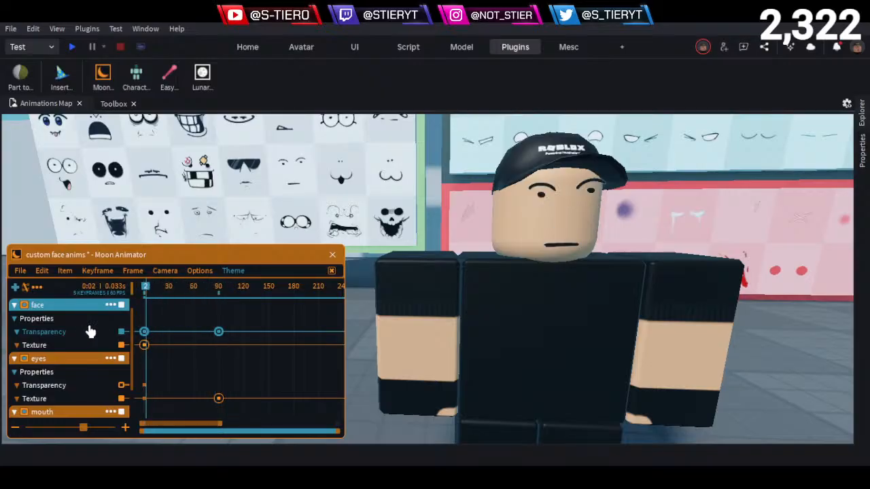
pyautogui.press('space')
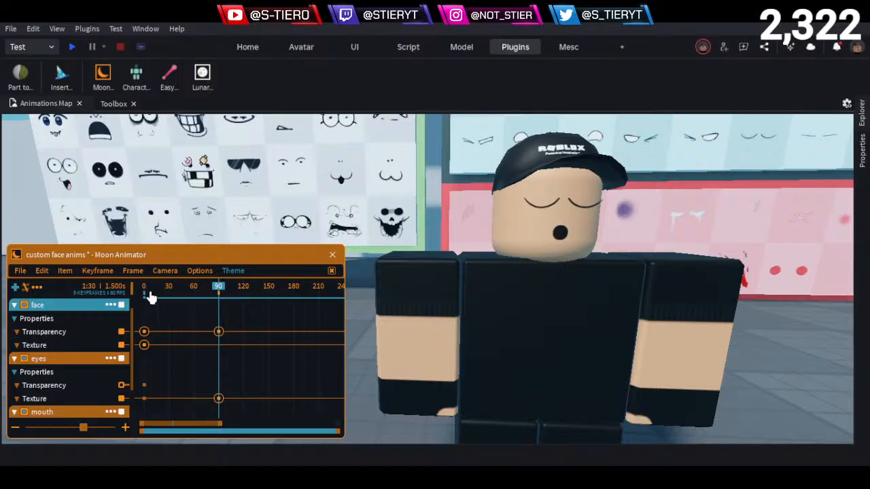
pyautogui.click(16, 306)
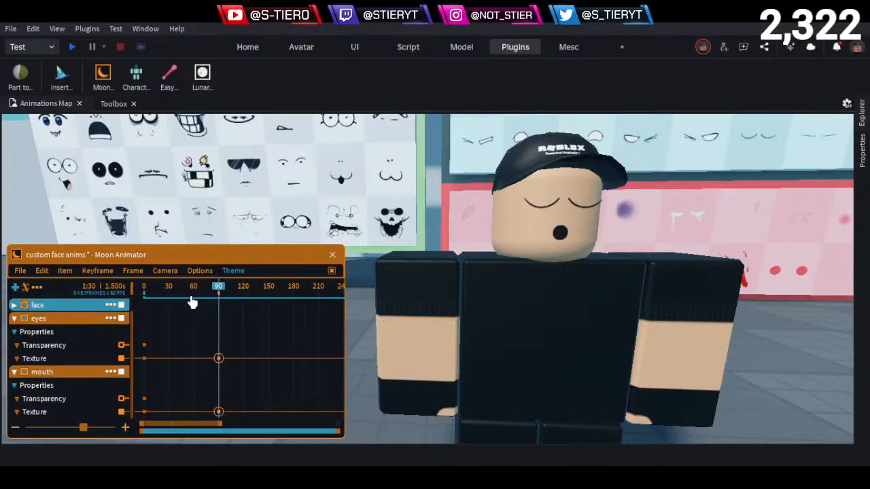
pyautogui.press('Home')
pyautogui.press('space')
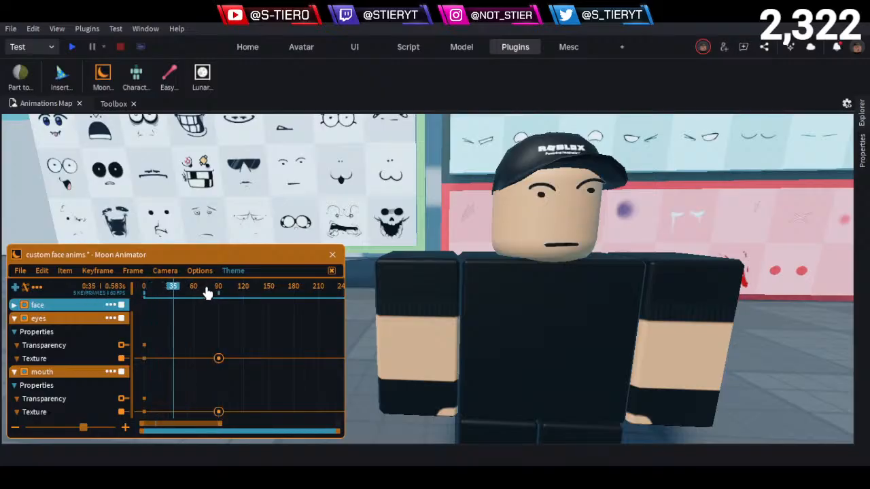
pyautogui.press('space')
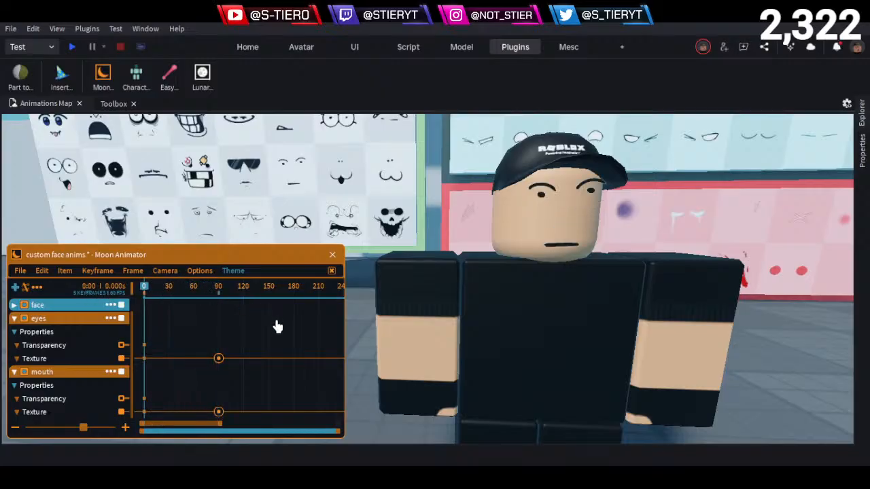
# - Move the eyes and mouth Texture keyframes at frame 90 together to frame 45
pyautogui.moveTo(271, 333); pyautogui.dragTo(205, 432)
pyautogui.moveTo(171, 295); pyautogui.dragTo(180, 297)
pyautogui.moveTo(218, 257); pyautogui.dragTo(509, 194)
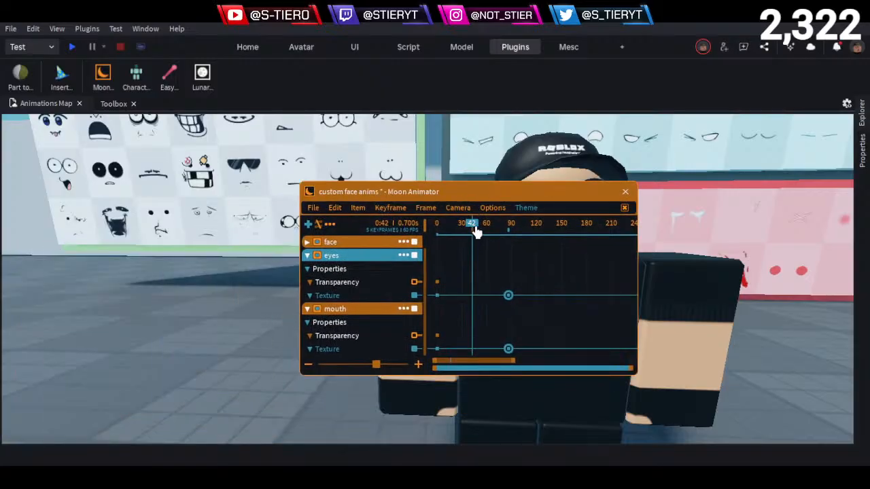
pyautogui.click(475, 227)
pyautogui.moveTo(478, 225); pyautogui.dragTo(478, 227)
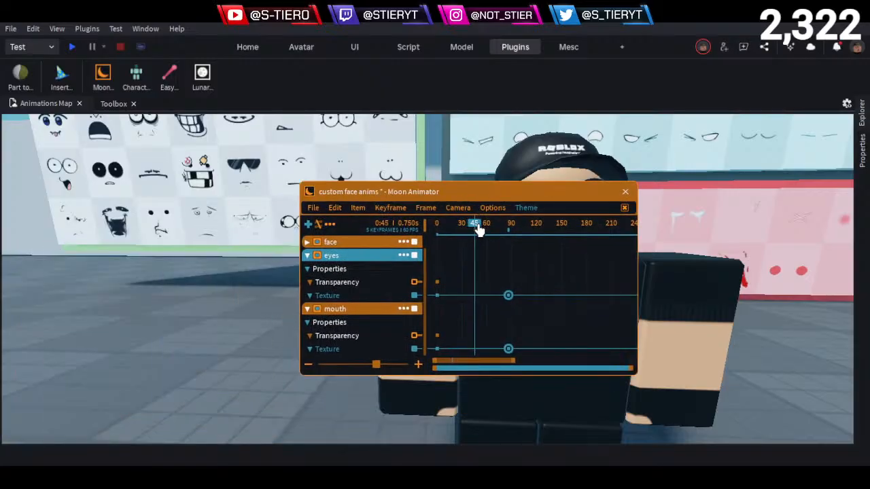
pyautogui.press('Left')
pyautogui.press('Left')
pyautogui.press('Left')
pyautogui.press('Left')
pyautogui.press('Left')
pyautogui.press('Left')
pyautogui.press('Left')
pyautogui.press('Left')
pyautogui.press('Left')
pyautogui.press('Left')
pyautogui.press('Left')
pyautogui.press('Left')
pyautogui.press('Left')
pyautogui.press('Left')
pyautogui.press('Left')
pyautogui.press('Left')
pyautogui.press('Left')
pyautogui.press('Left')
pyautogui.press('Left')
pyautogui.press('Left')
pyautogui.press('Left')
pyautogui.press('Left')
pyautogui.press('Left')
pyautogui.press('Left')
pyautogui.press('Left')
pyautogui.press('Left')
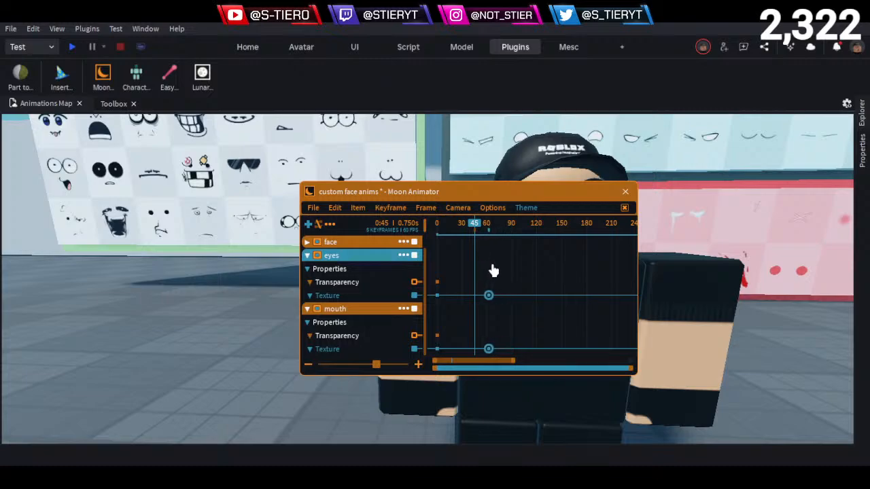
# - Expand the face track and move its Transparency keyframe at frame 90 to frame 45, aligned with the eyes and mouth
pyautogui.click(309, 242)
pyautogui.press('Left')
pyautogui.press('Left')
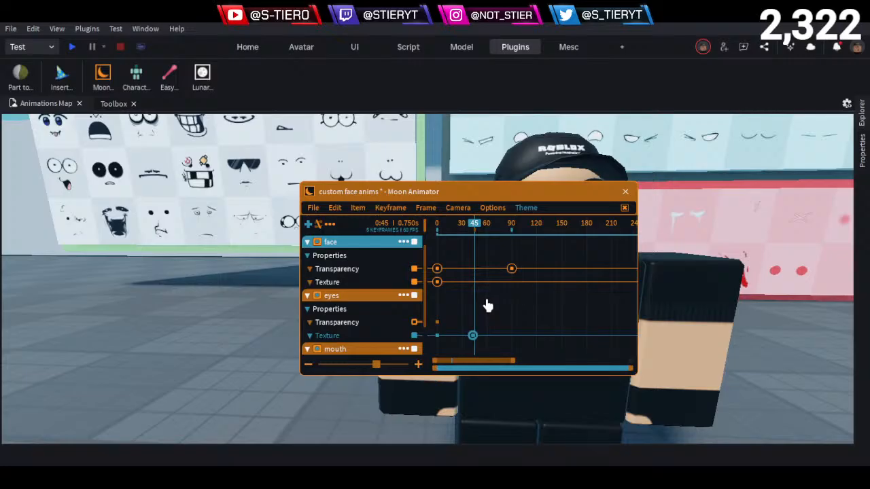
pyautogui.click(511, 269)
pyautogui.press('Right')
pyautogui.press('Right')
pyautogui.press('Right')
pyautogui.press('Right')
pyautogui.press('Right')
pyautogui.press('Right')
pyautogui.press('Right')
pyautogui.press('Right')
pyautogui.press('Right')
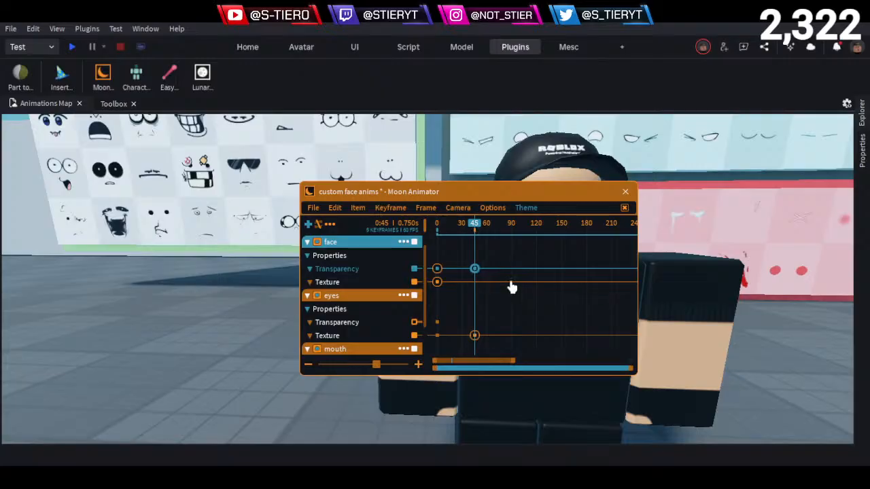
pyautogui.click(510, 268)
# - Add a Texture keyframe to the mouth track at frame 75 and collapse the face track
pyautogui.moveTo(468, 230); pyautogui.dragTo(498, 252)
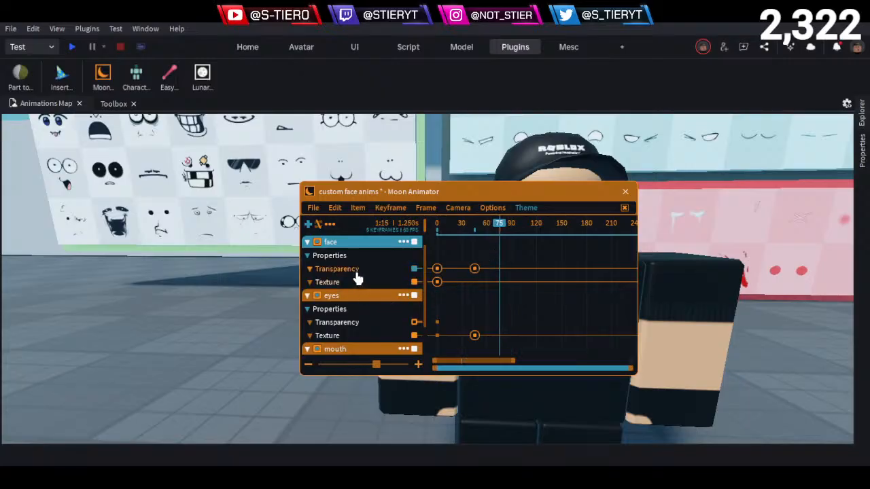
pyautogui.click(307, 242)
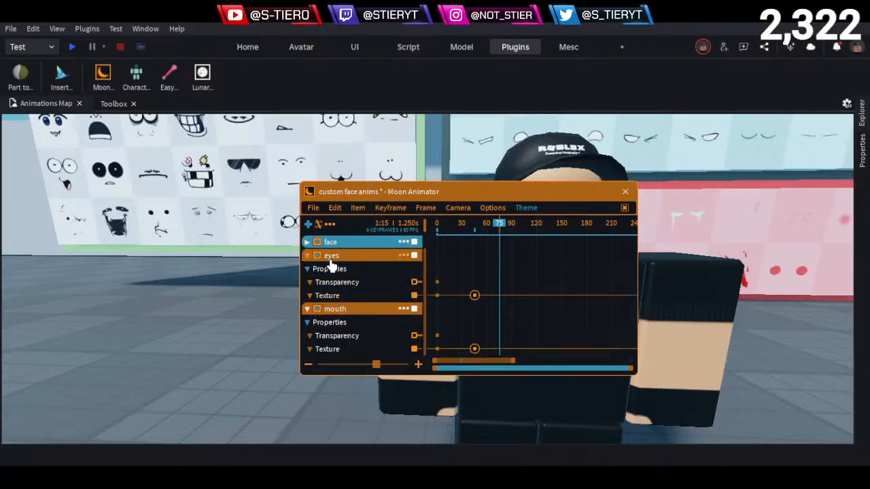
pyautogui.click(340, 350)
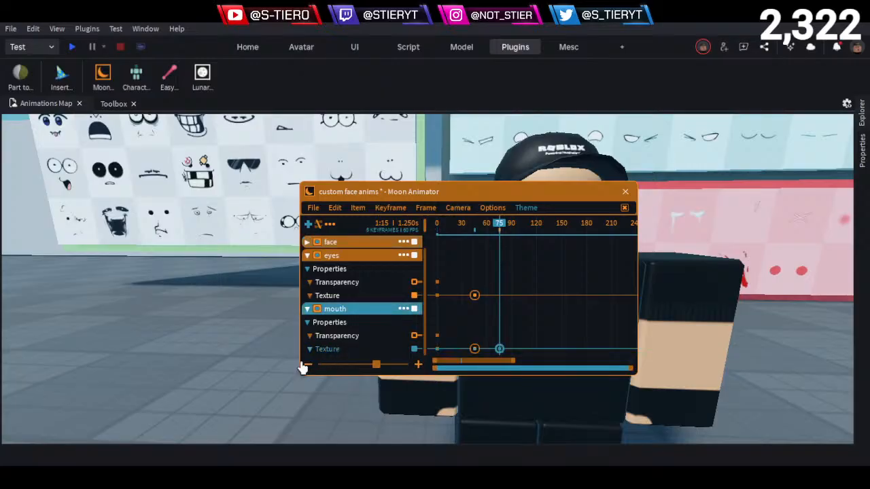
pyautogui.press('d')
pyautogui.moveTo(560, 197); pyautogui.dragTo(275, 261)
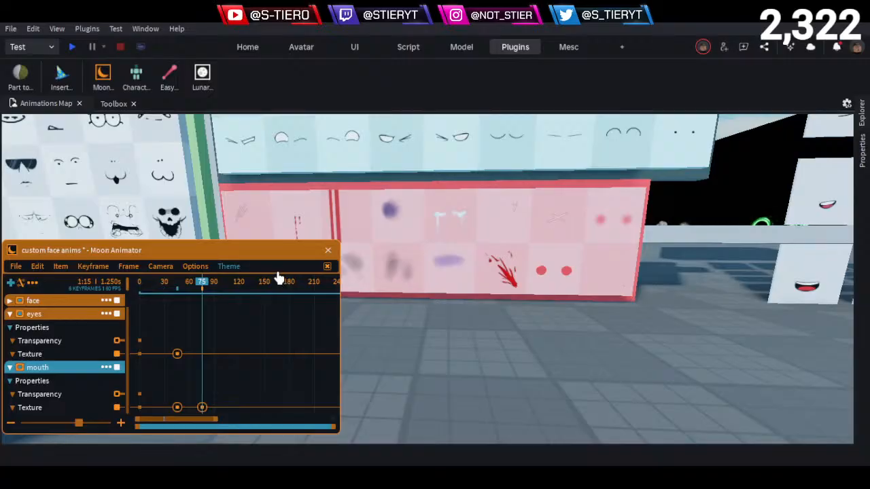
pyautogui.press('d')
pyautogui.moveTo(433, 292); pyautogui.dragTo(448, 286, button='right')
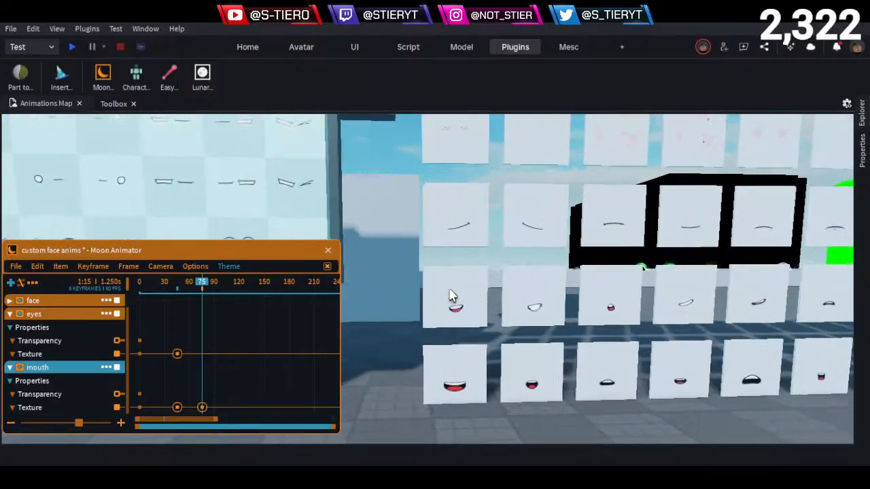
pyautogui.press('d')
pyautogui.press('d')
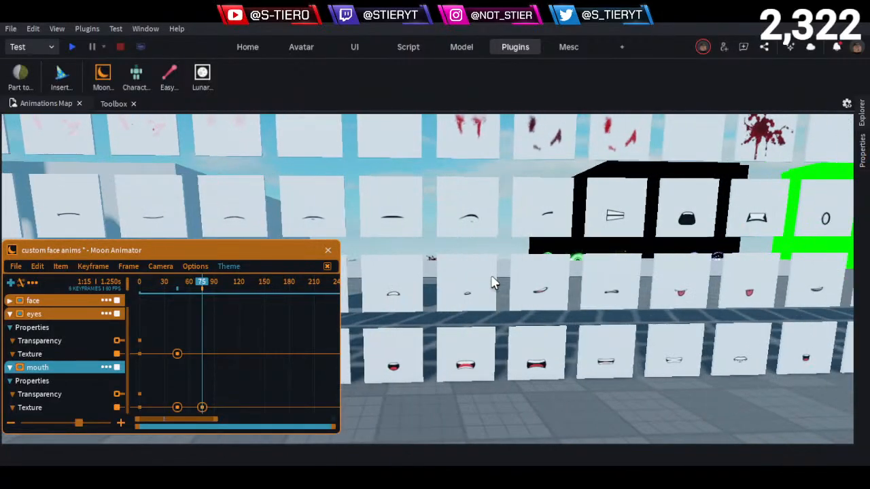
pyautogui.press('d')
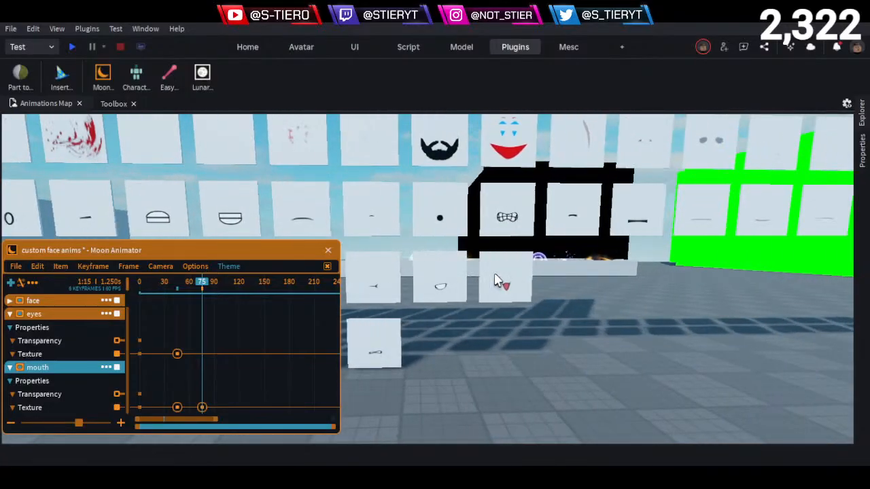
pyautogui.press('d')
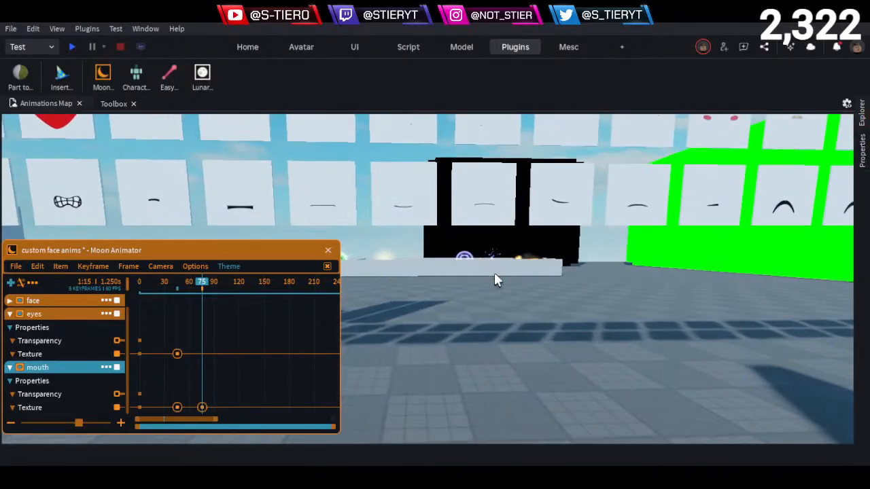
pyautogui.click(479, 217)
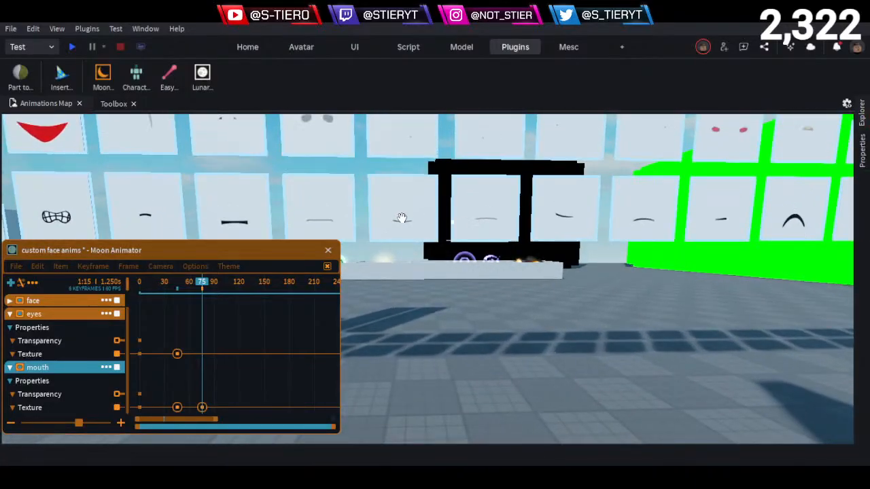
pyautogui.click(501, 196)
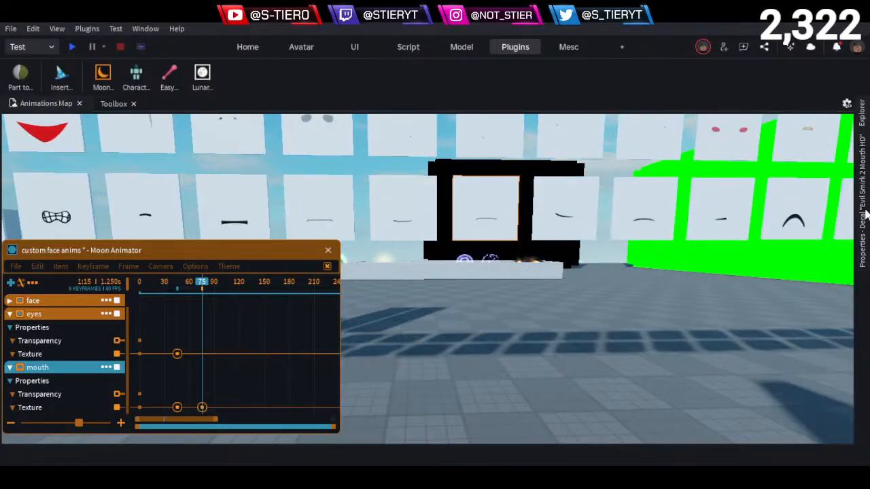
pyautogui.click(865, 212)
pyautogui.click(788, 165)
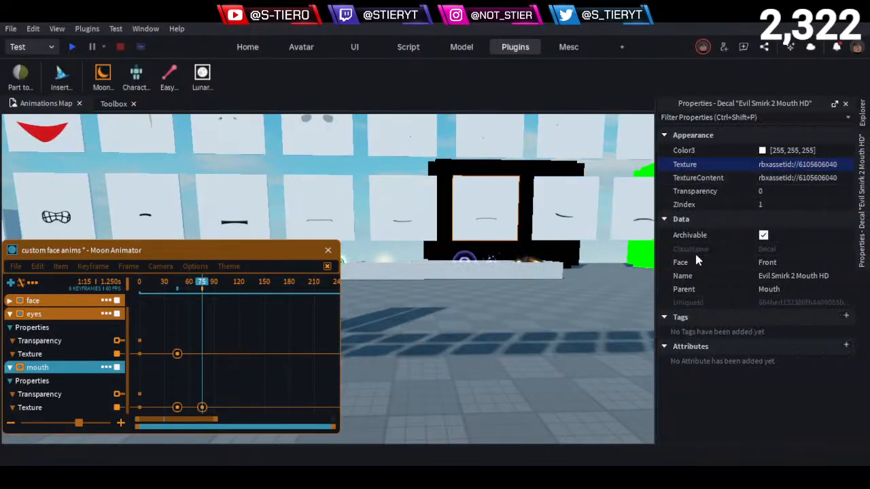
pyautogui.click(285, 373)
pyautogui.doubleClick(201, 408)
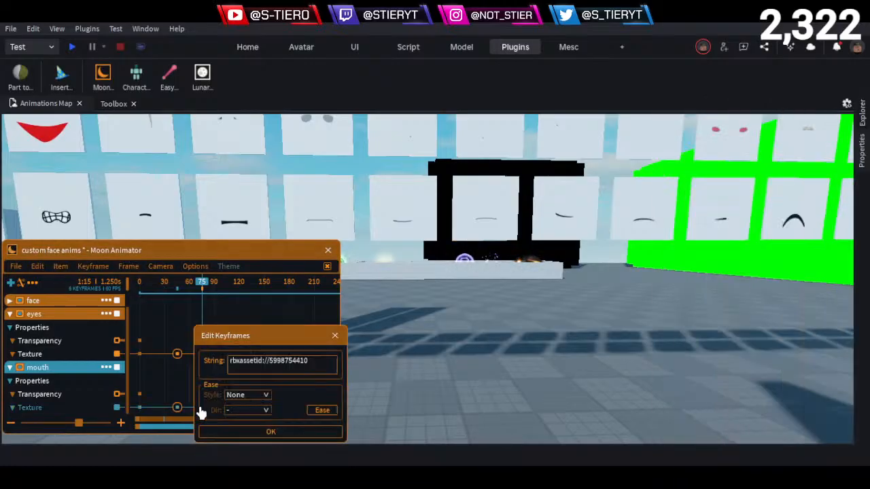
pyautogui.click(283, 433)
# - Return to the R6 character and play the animation from frame 0 to check the new mouth
pyautogui.moveTo(386, 322); pyautogui.dragTo(390, 325, button='right')
pyautogui.press('w')
pyautogui.press('w')
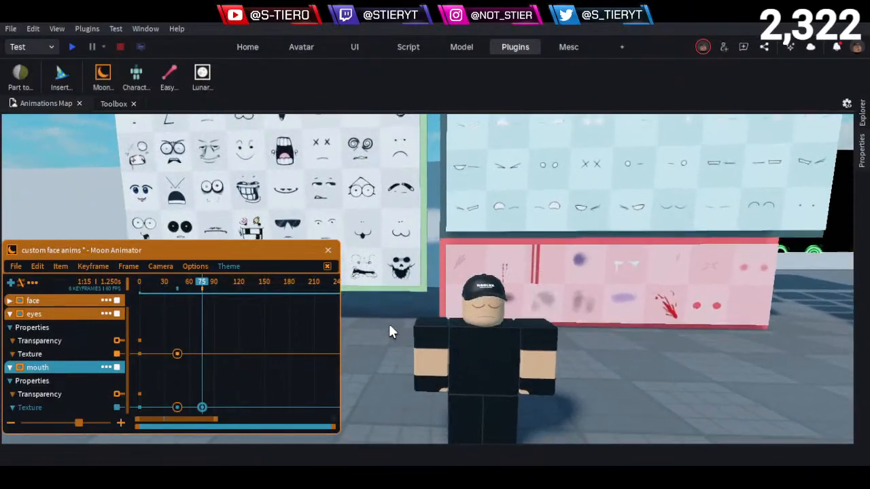
pyautogui.press('d')
pyautogui.moveTo(389, 326); pyautogui.dragTo(391, 327, button='right')
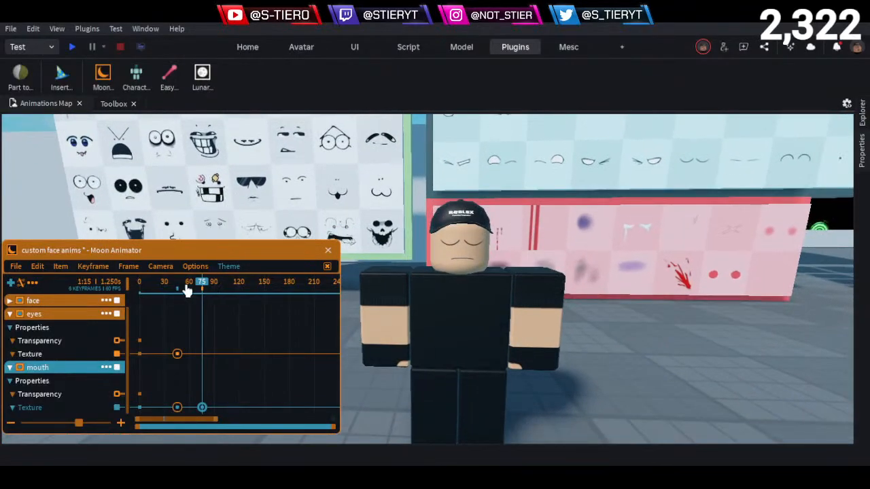
pyautogui.moveTo(200, 282); pyautogui.dragTo(49, 312)
pyautogui.press('space')
# - Delay the mouth Texture keyframe at frame 75 to frame 116, replaying the animation to judge the timing
pyautogui.press('Right')
pyautogui.press('Right')
pyautogui.press('Right')
pyautogui.press('Right')
pyautogui.press('Right')
pyautogui.press('Right')
pyautogui.press('Right')
pyautogui.press('Right')
pyautogui.press('Right')
pyautogui.press('Right')
pyautogui.press('Right')
pyautogui.press('Right')
pyautogui.press('Right')
pyautogui.press('Right')
pyautogui.press('Right')
pyautogui.press('Right')
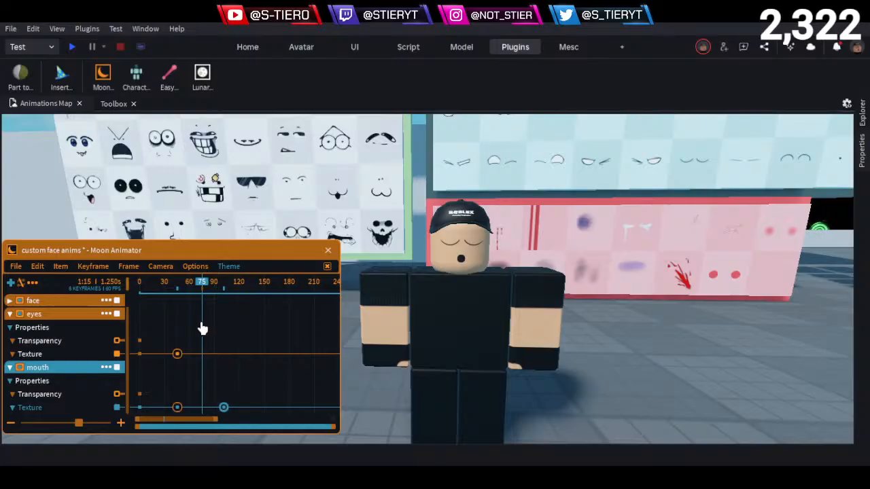
pyautogui.press('Right')
pyautogui.press('Right')
pyautogui.press('Right')
pyautogui.press('Right')
pyautogui.press('Right')
pyautogui.click(169, 282)
pyautogui.press('space')
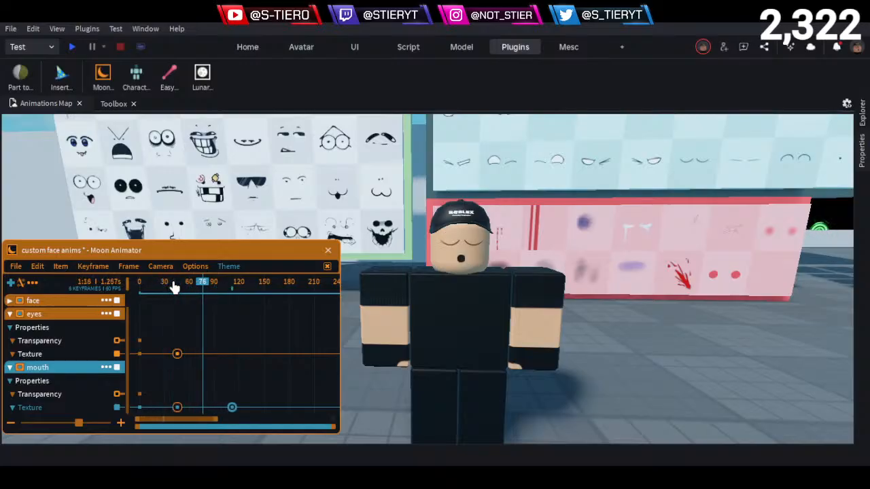
pyautogui.press('space')
pyautogui.press('Right')
pyautogui.press('space')
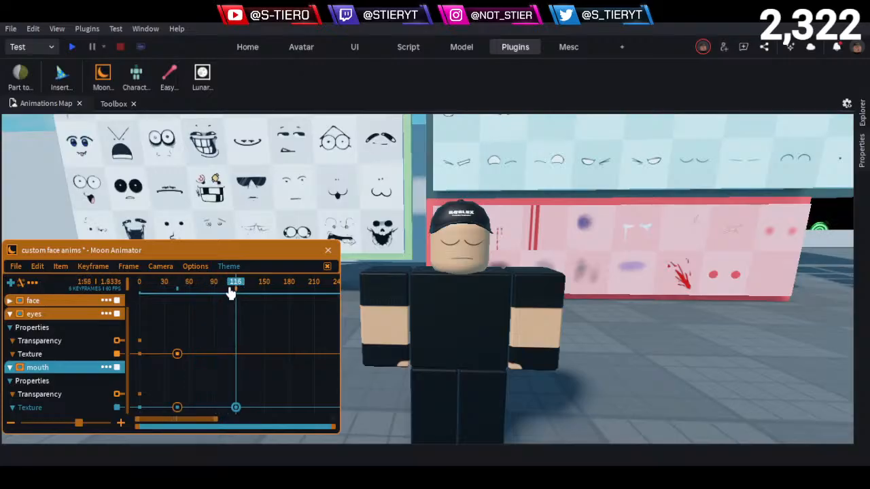
pyautogui.click(149, 284)
pyautogui.press('space')
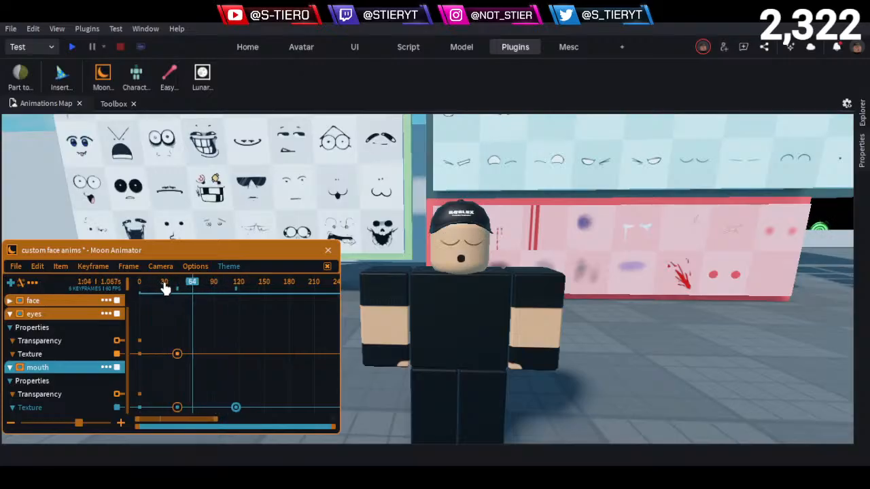
pyautogui.press('space')
# - Try the mouth's frame 45 Texture keyframe at frame 0 and move it back to frame 45
pyautogui.moveTo(110, 305); pyautogui.dragTo(75, 306)
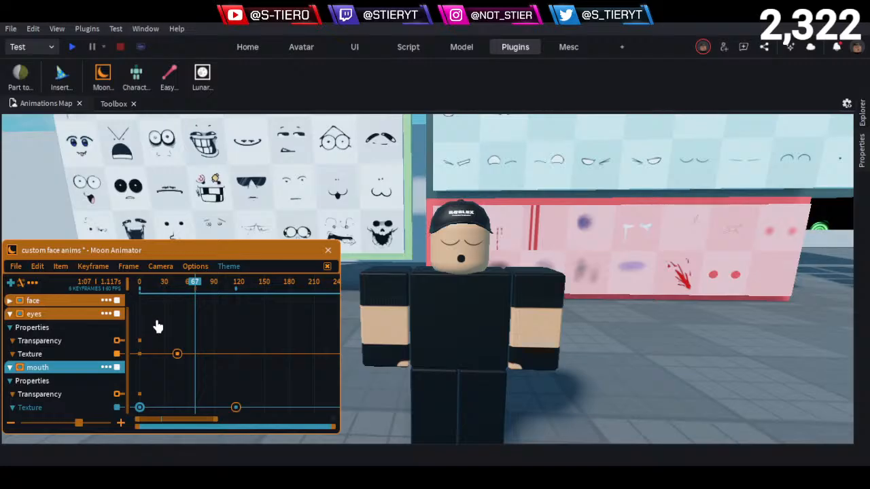
pyautogui.moveTo(143, 414); pyautogui.dragTo(178, 408)
pyautogui.moveTo(173, 284); pyautogui.dragTo(178, 293)
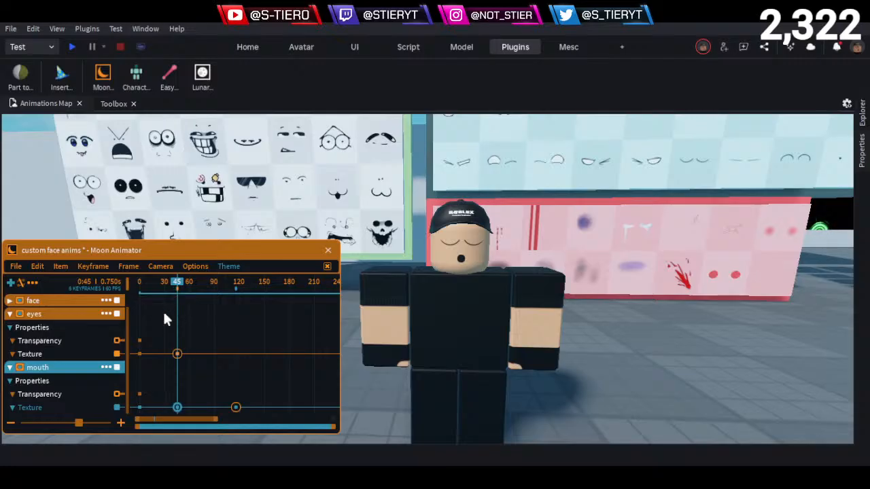
# - Replay the animation from frame 0 to check the timing of the mouth changes
pyautogui.click(163, 312)
pyautogui.moveTo(161, 284); pyautogui.dragTo(87, 291)
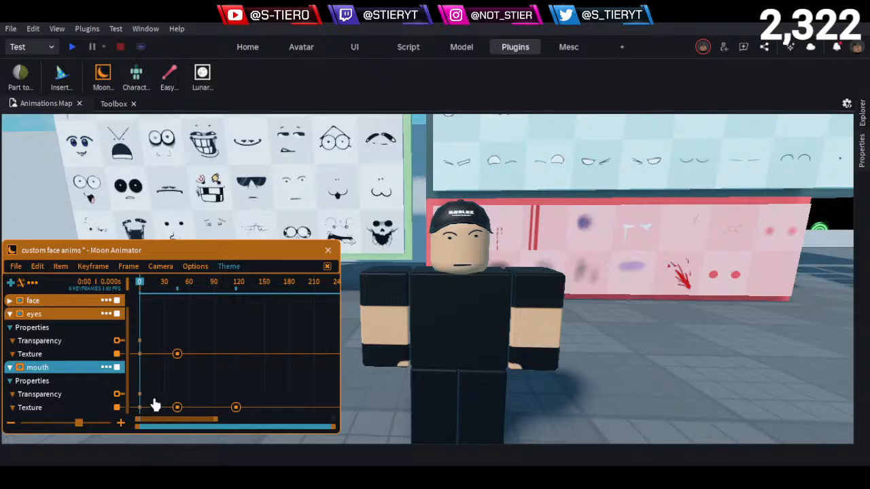
pyautogui.press('space')
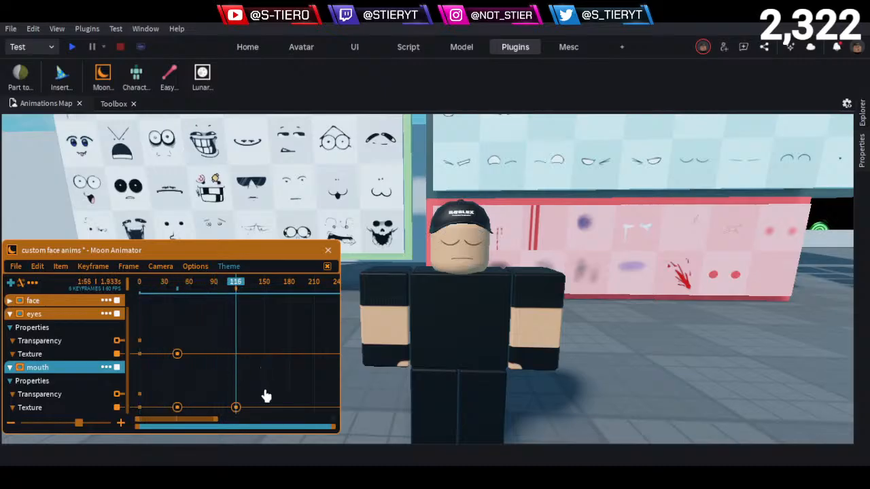
# - Delay the mouth Texture keyframe at frame 116 to frame 150, replaying the animation from frame 0 to judge the timing
pyautogui.click(229, 407)
pyautogui.moveTo(217, 400); pyautogui.dragTo(253, 336)
pyautogui.moveTo(184, 291); pyautogui.dragTo(1, 317)
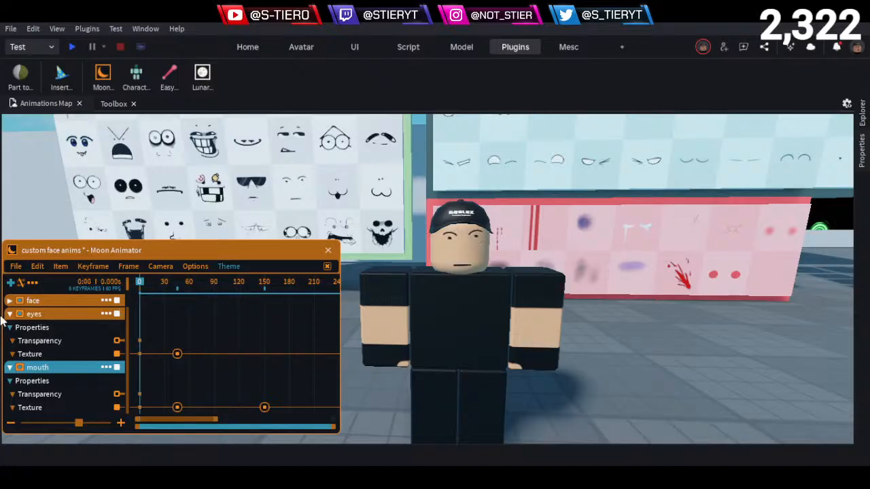
pyautogui.press('space')
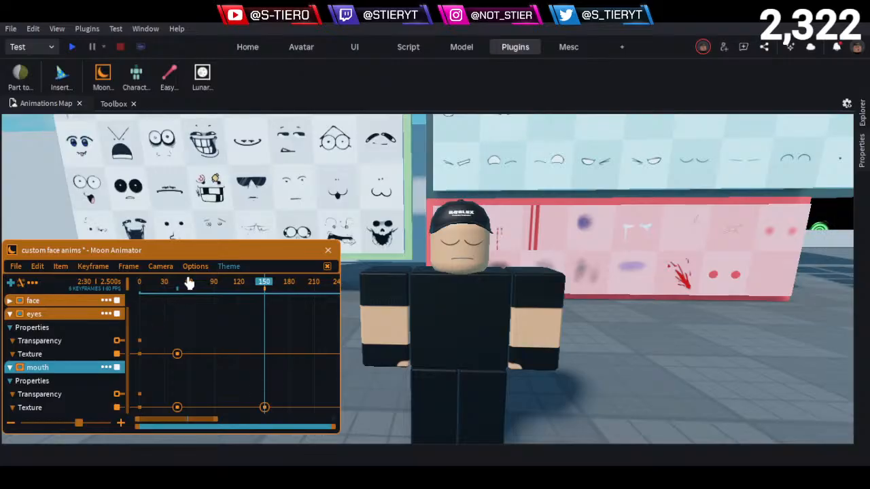
pyautogui.click(224, 295)
pyautogui.press('space')
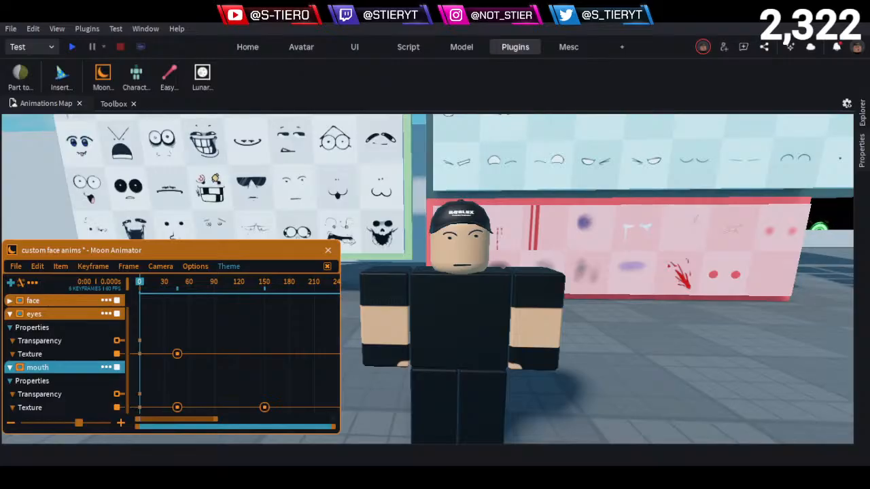
# - Set the current frame to 239 and look through the eye decals on the wall for the next expression
pyautogui.moveTo(275, 291); pyautogui.dragTo(237, 343)
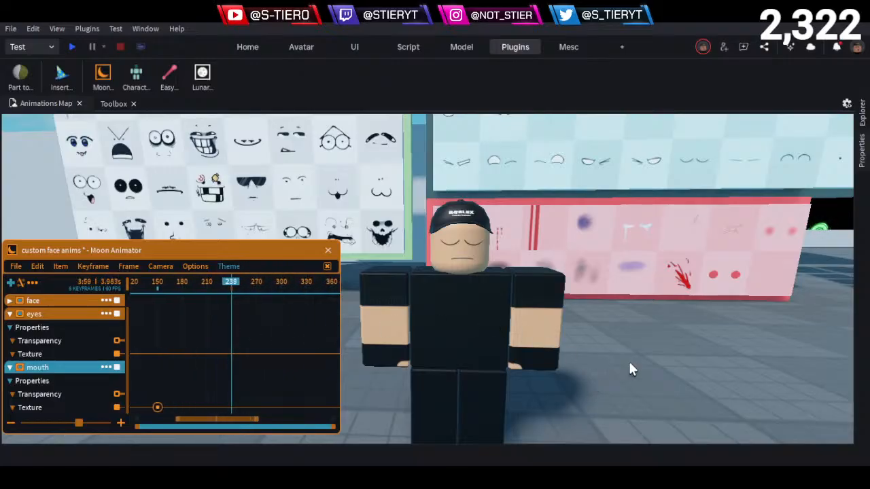
pyautogui.press('d')
pyautogui.moveTo(621, 333); pyautogui.dragTo(489, 267, button='right')
pyautogui.press('d')
pyautogui.press('w')
pyautogui.press('w')
pyautogui.press('w')
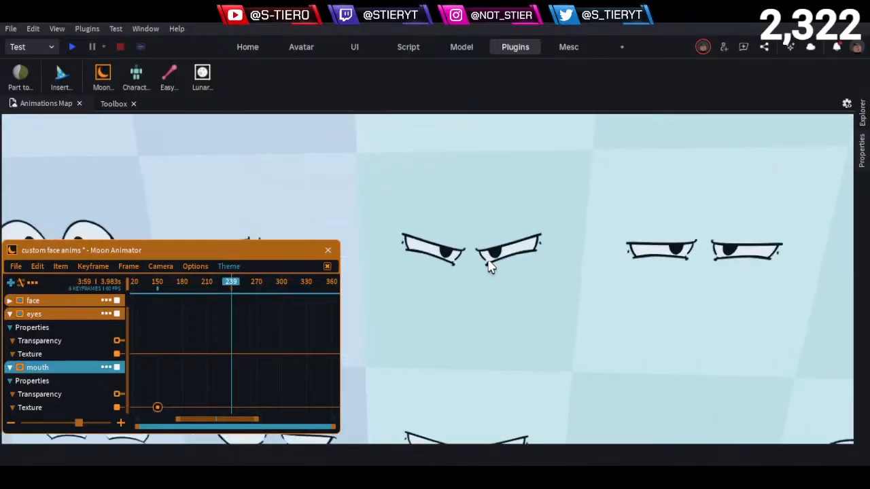
pyautogui.press('s')
pyautogui.moveTo(489, 279); pyautogui.dragTo(523, 260, button='right')
# - Examine the lip-sync mouth decals and the neighbouring face decal walls for a mouth matching the next expression
pyautogui.press('d')
pyautogui.press('w')
pyautogui.press('w')
pyautogui.press('d')
pyautogui.press('w')
pyautogui.press('e')
pyautogui.press('d')
pyautogui.press('w')
pyautogui.press('d')
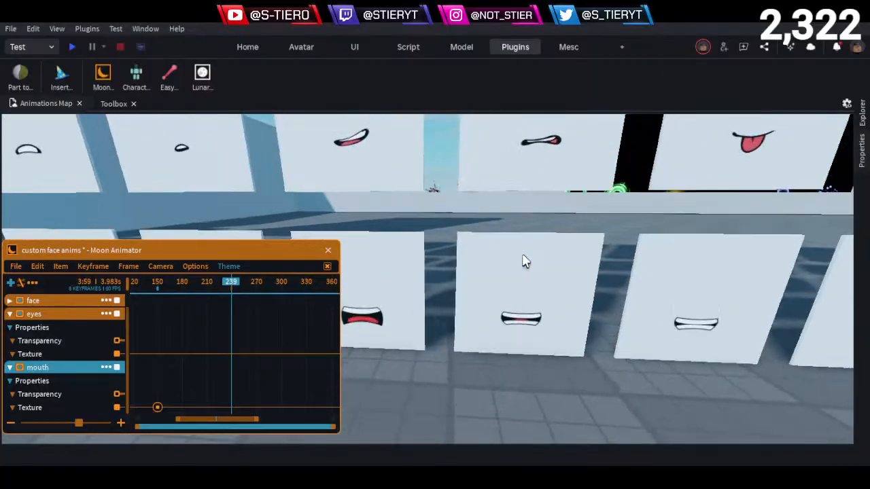
pyautogui.press('w')
pyautogui.press('q')
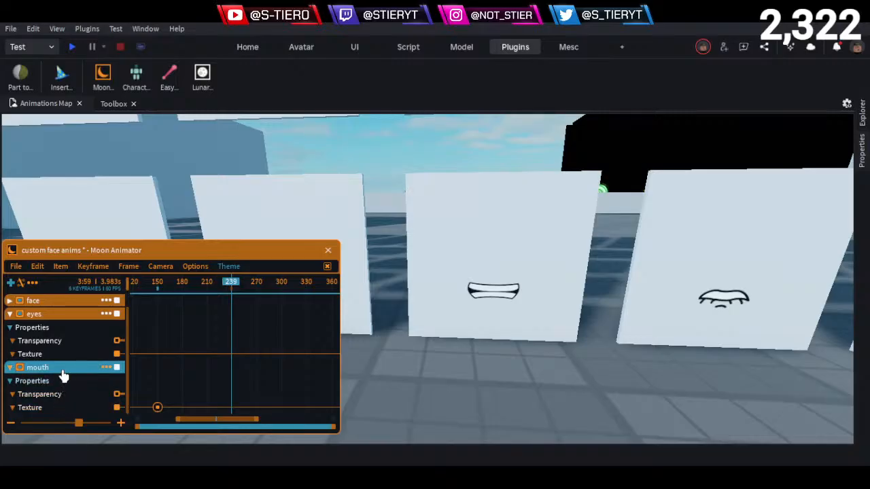
pyautogui.press('w')
pyautogui.moveTo(416, 305); pyautogui.dragTo(419, 311, button='right')
pyautogui.press('w')
pyautogui.press('w')
pyautogui.press('a')
pyautogui.press('a')
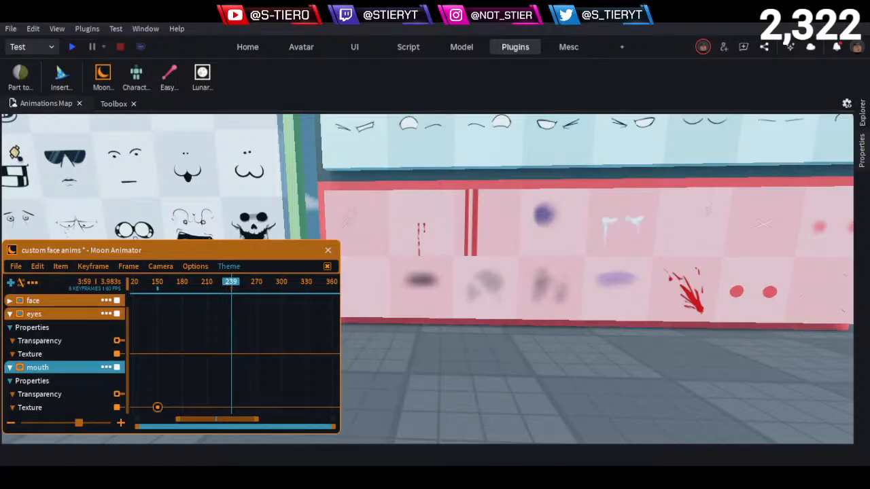
# - Add Texture keyframes at frame 239 for both the mouth and the eyes
pyautogui.press('d')
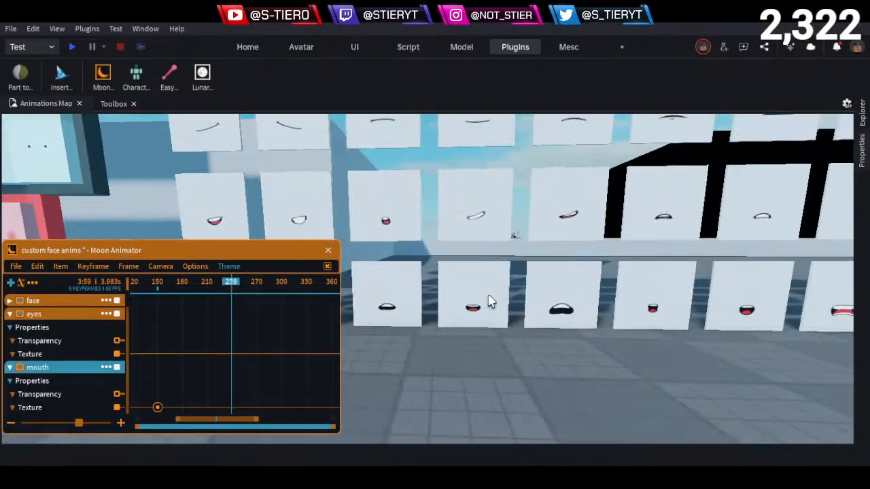
pyautogui.press('d')
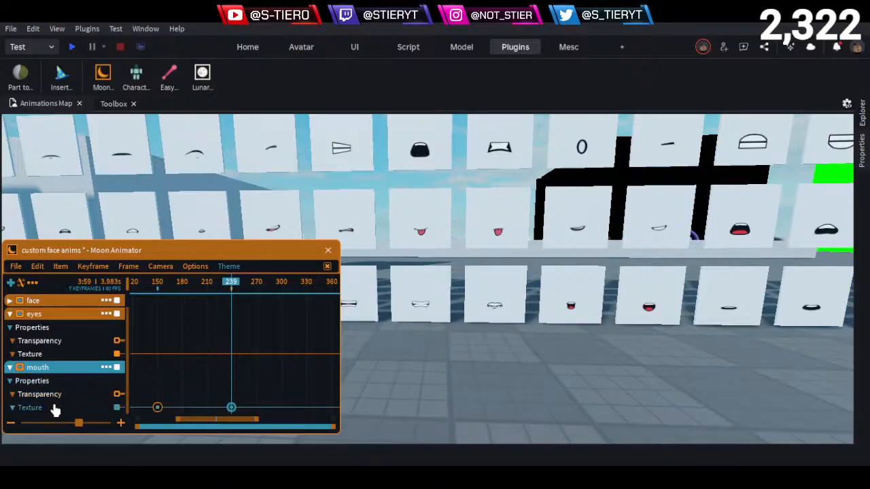
pyautogui.click(61, 356)
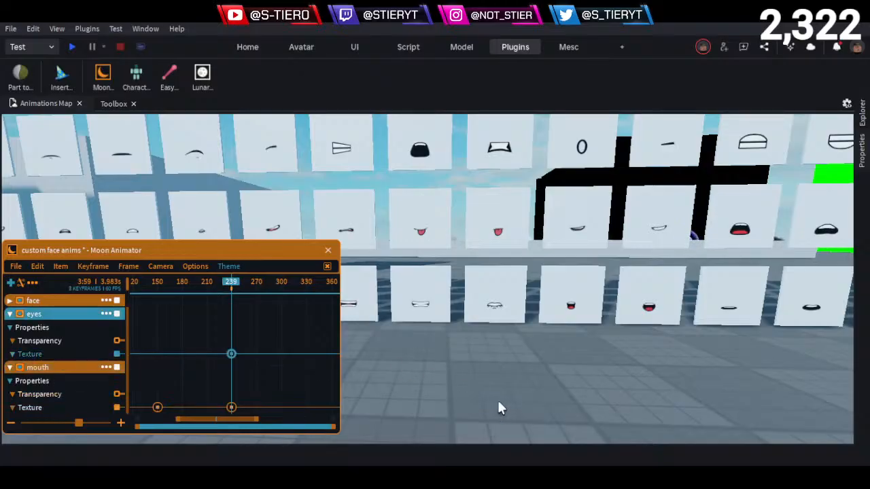
pyautogui.scroll(-2, 496, 399)
pyautogui.scroll(5, 490, 378)
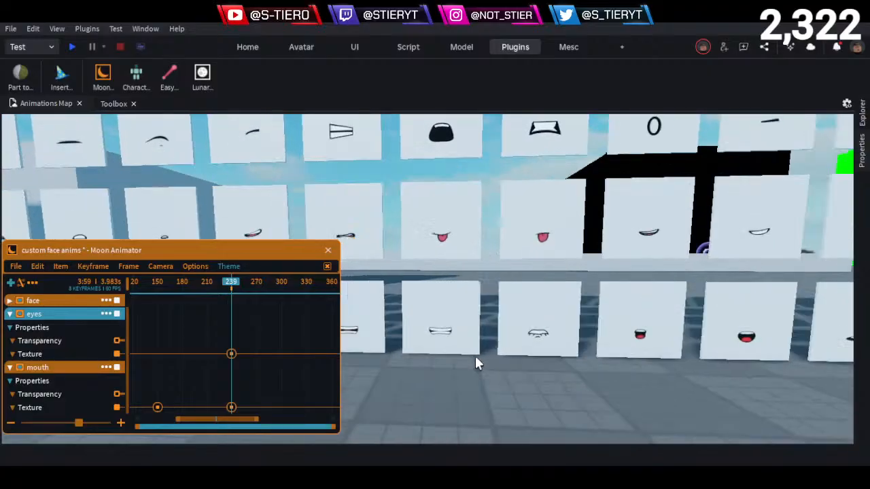
pyautogui.scroll(6, 476, 363)
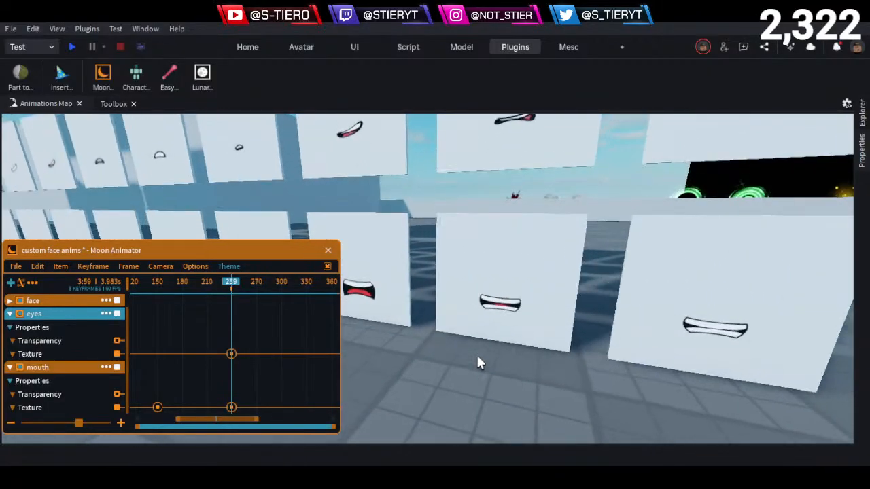
pyautogui.press('d')
pyautogui.moveTo(477, 356); pyautogui.dragTo(477, 365, button='right')
pyautogui.press('a')
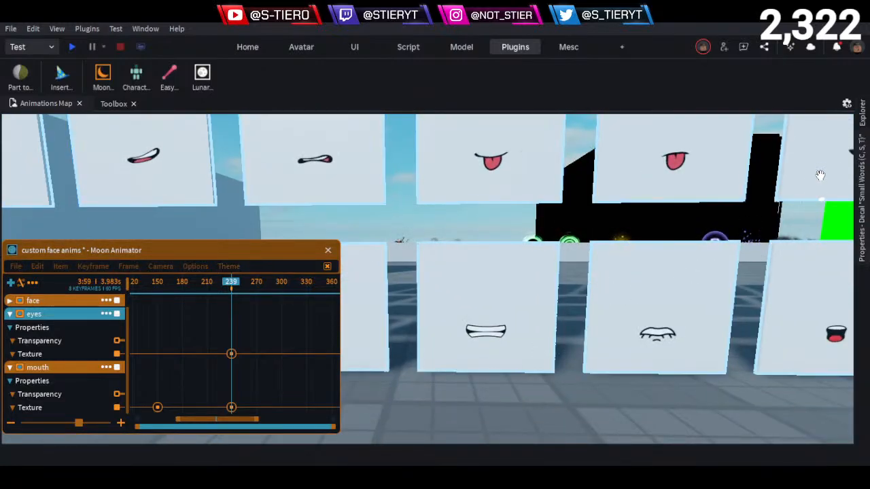
pyautogui.click(527, 316)
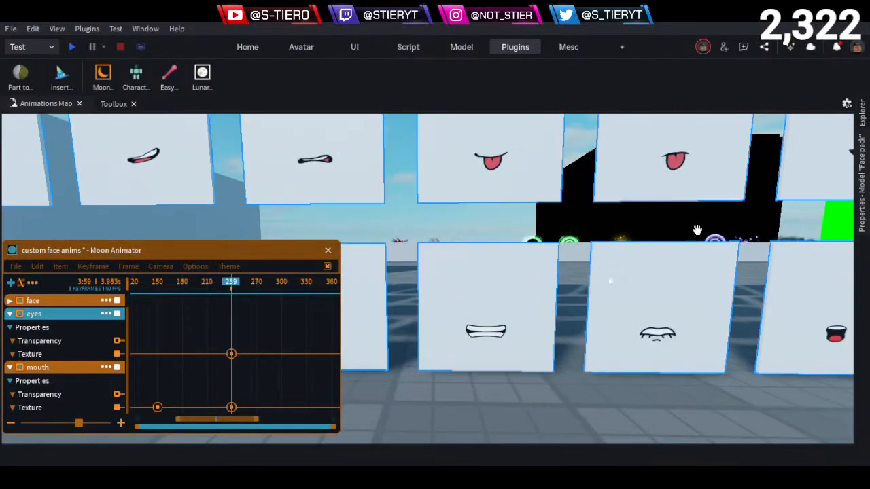
pyautogui.click(509, 305)
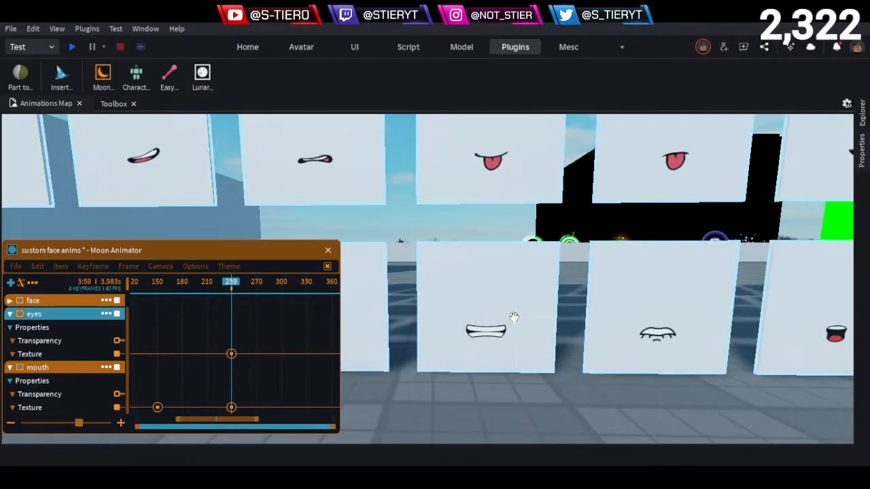
pyautogui.moveTo(859, 201)
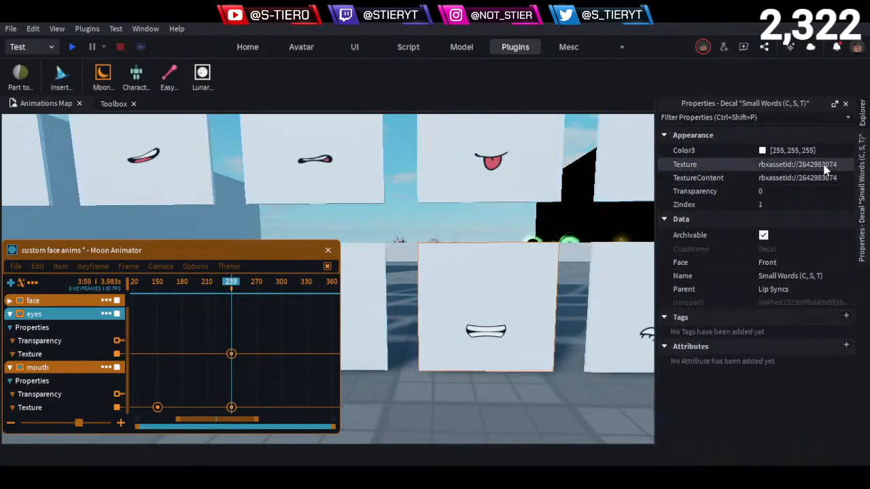
pyautogui.click(231, 407)
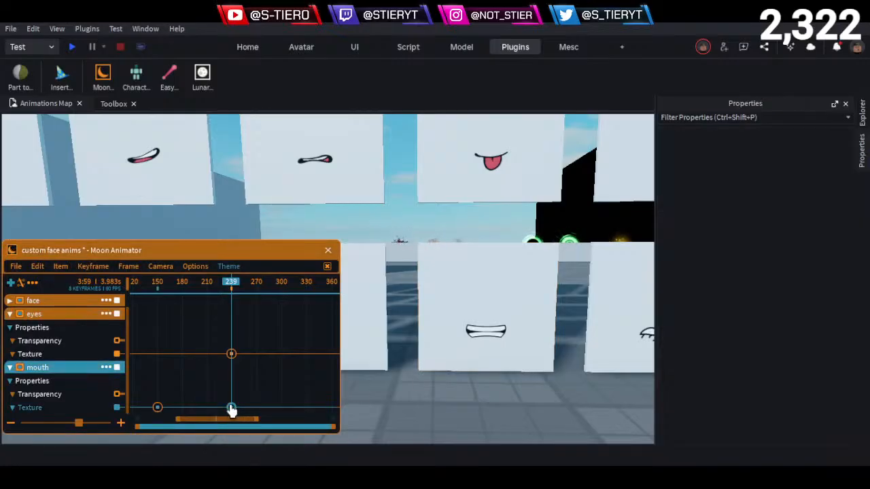
pyautogui.doubleClick(231, 407)
pyautogui.click(303, 362)
pyautogui.hotkey('ctrl', 'a')
pyautogui.hotkey('ctrl', 'v')
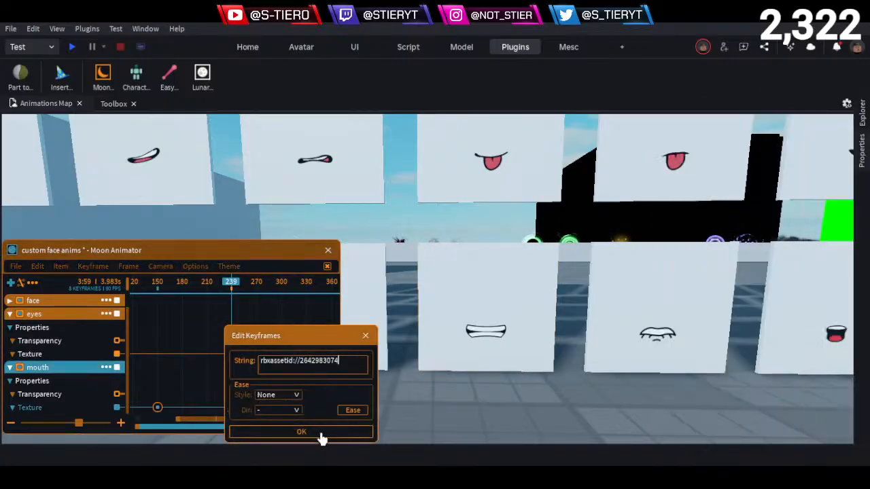
pyautogui.click(321, 434)
pyautogui.scroll(-5, 408, 380)
pyautogui.press('a')
pyautogui.moveTo(394, 311); pyautogui.dragTo(393, 297, button='right')
pyautogui.press('d')
pyautogui.moveTo(680, 285); pyautogui.dragTo(642, 294, button='right')
pyautogui.press('w')
pyautogui.press('w')
pyautogui.scroll(10, 556, 310)
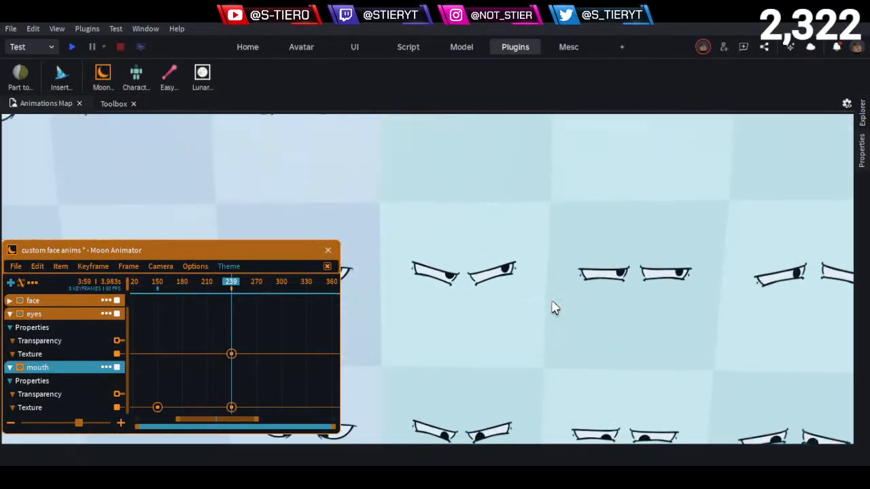
pyautogui.scroll(-10, 556, 308)
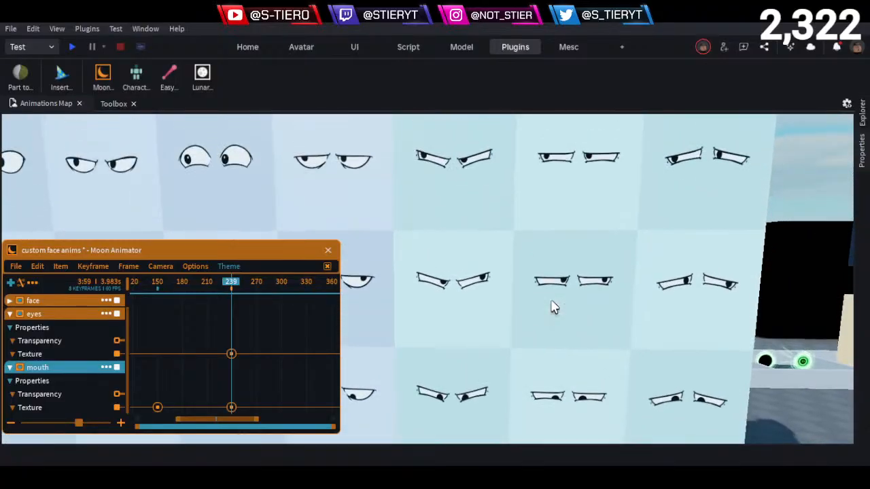
pyautogui.scroll(8, 552, 307)
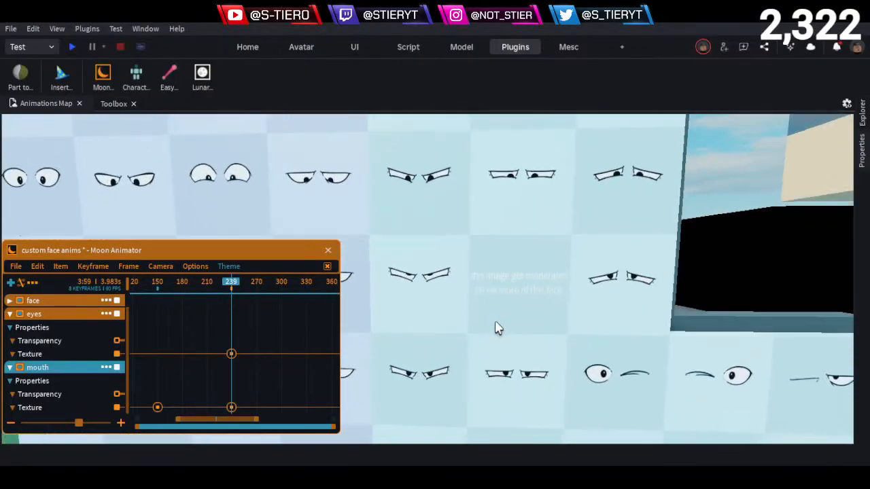
pyautogui.click(423, 304)
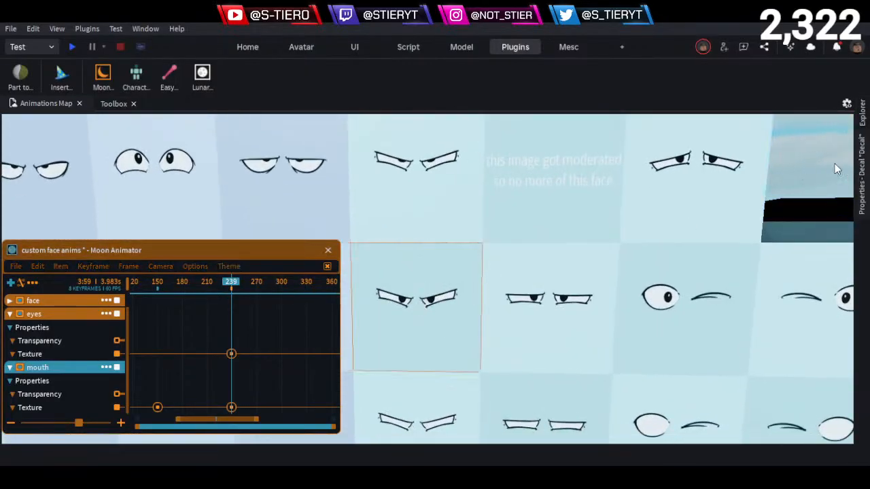
pyautogui.click(862, 189)
pyautogui.click(802, 169)
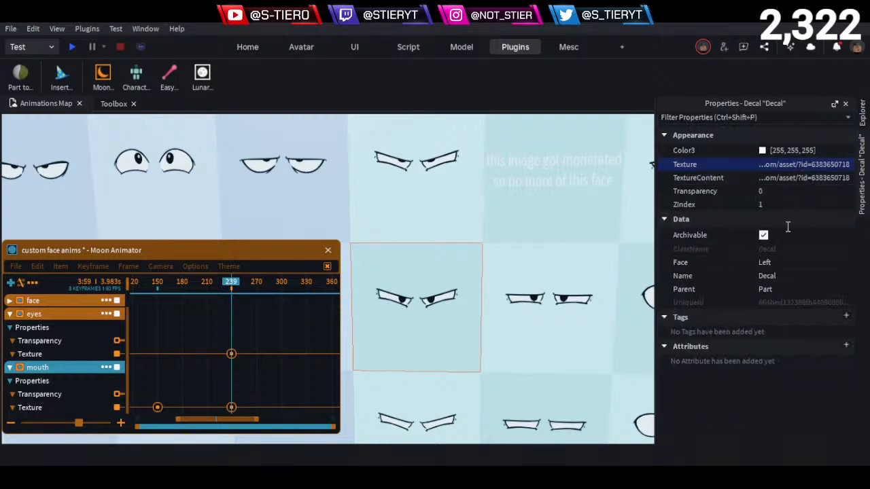
# - Set the eyes Texture keyframe at frame 239 to the copied angry-eyes texture ID
pyautogui.click(231, 354)
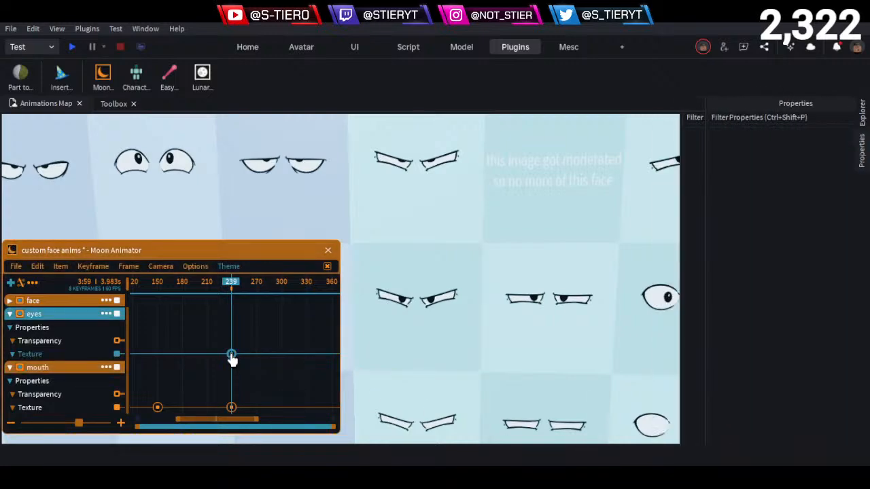
pyautogui.doubleClick(231, 354)
pyautogui.click(302, 432)
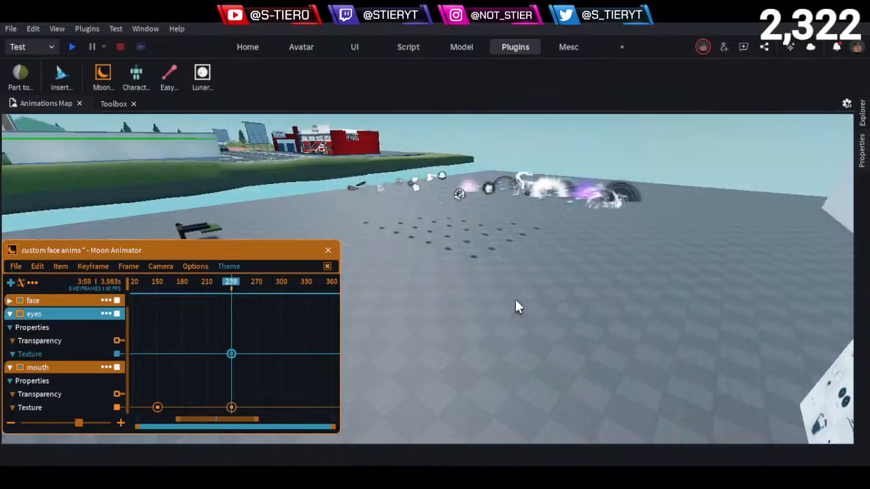
# - Return to the character's head, play the animation to check the angry face, and scrub back to frame 151
pyautogui.moveTo(515, 299); pyautogui.dragTo(515, 300, button='right')
pyautogui.press('w')
pyautogui.press('s')
pyautogui.press('w')
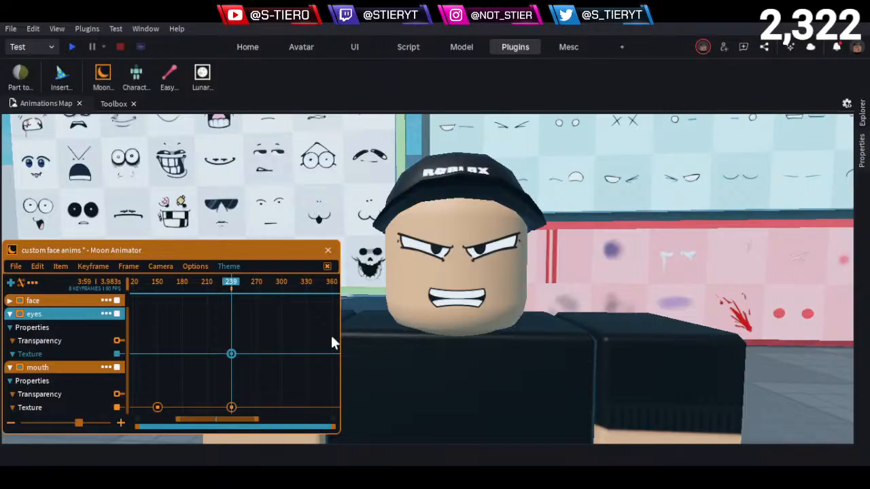
pyautogui.click(268, 289)
pyautogui.press('space')
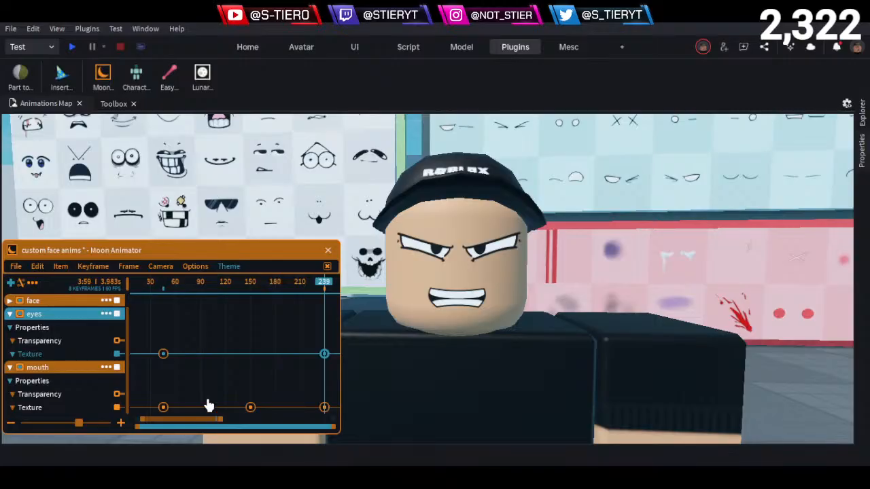
pyautogui.click(259, 301)
pyautogui.moveTo(258, 297); pyautogui.dragTo(250, 302)
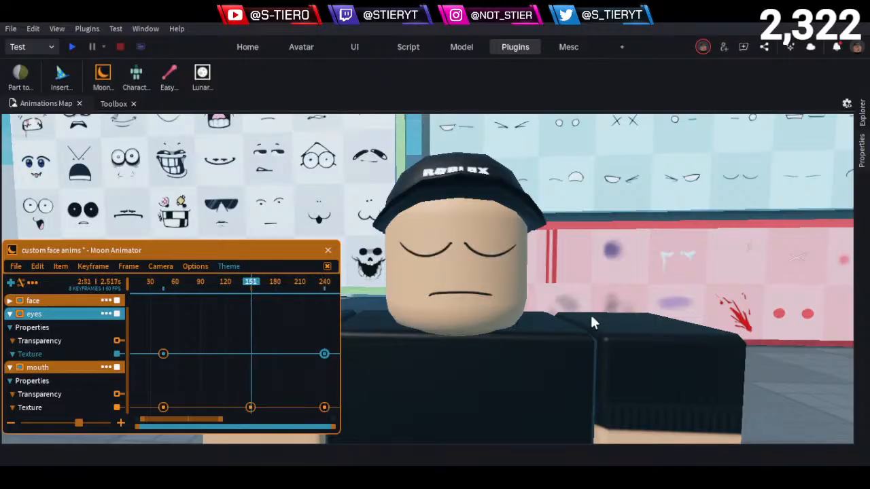
# - Replay the face animation on the character and scrub the timeline to frame 168 to review the closed-eyes section
pyautogui.press('s')
pyautogui.press('d')
pyautogui.press('s')
pyautogui.press('a')
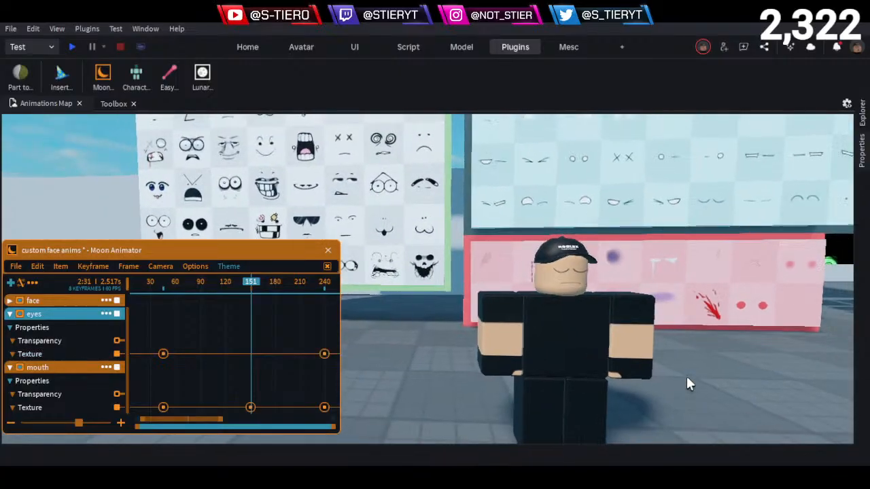
pyautogui.press('w')
pyautogui.press('w')
pyautogui.press('d')
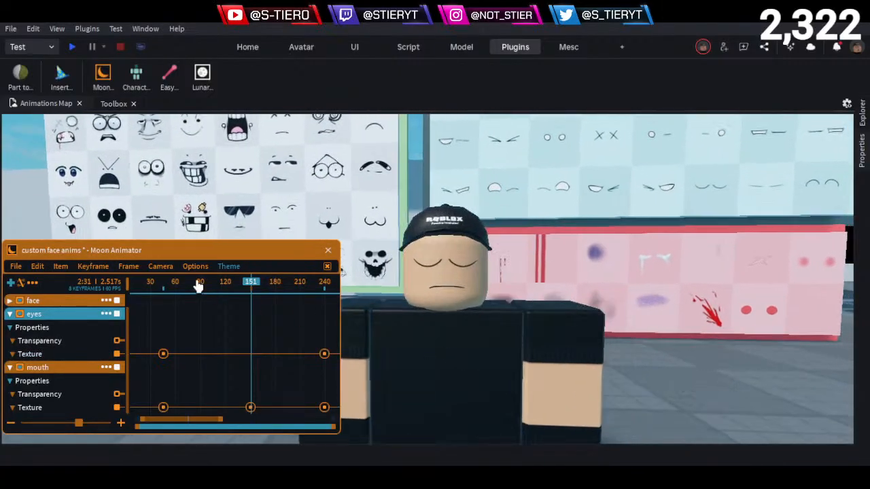
pyautogui.click(154, 283)
pyautogui.press('space')
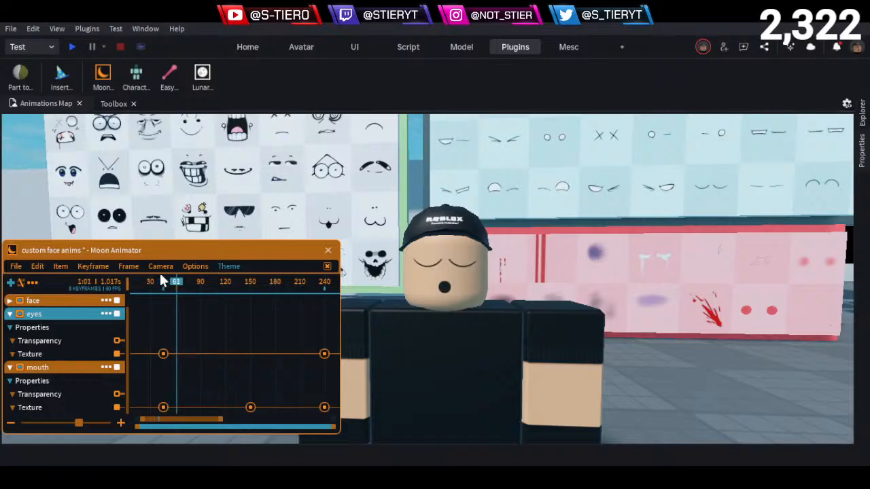
pyautogui.moveTo(177, 283); pyautogui.dragTo(266, 287)
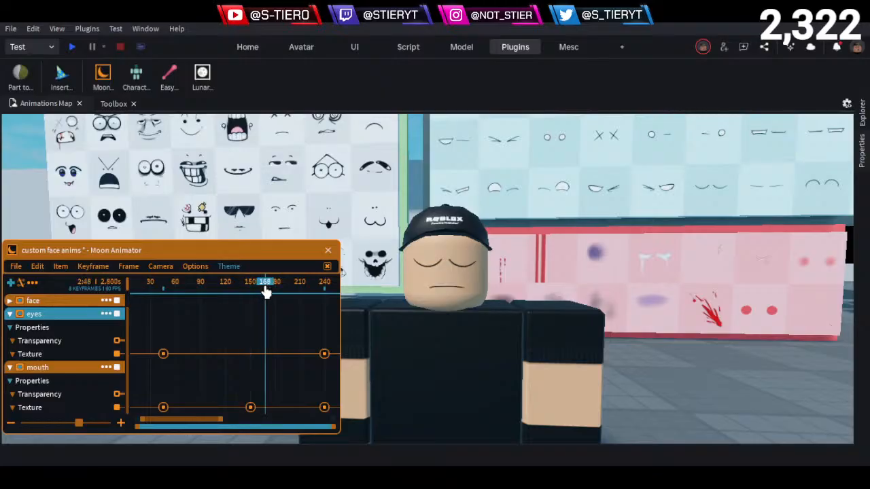
# - Reframe the character from the front and scrub between frames 77 and 175 to review the mouth changes with closed eyes
pyautogui.moveTo(395, 310); pyautogui.dragTo(517, 311, button='right')
pyautogui.press('a')
pyautogui.press('d')
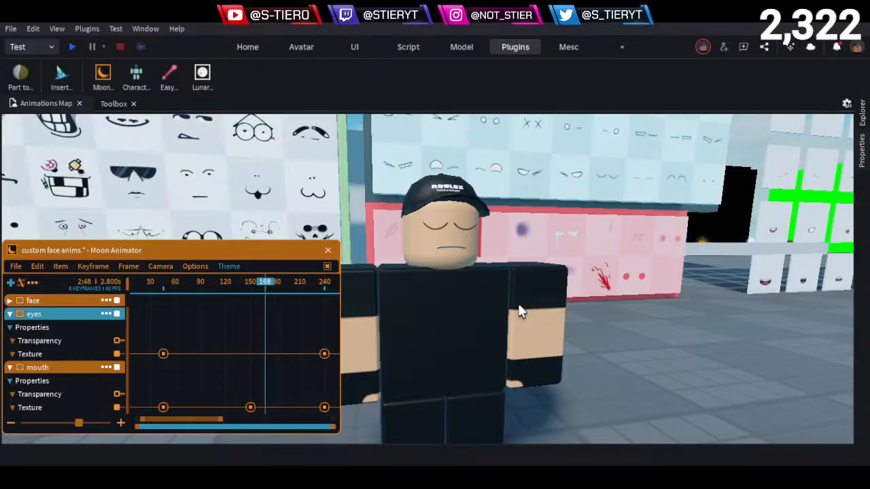
pyautogui.moveTo(214, 292); pyautogui.dragTo(196, 290)
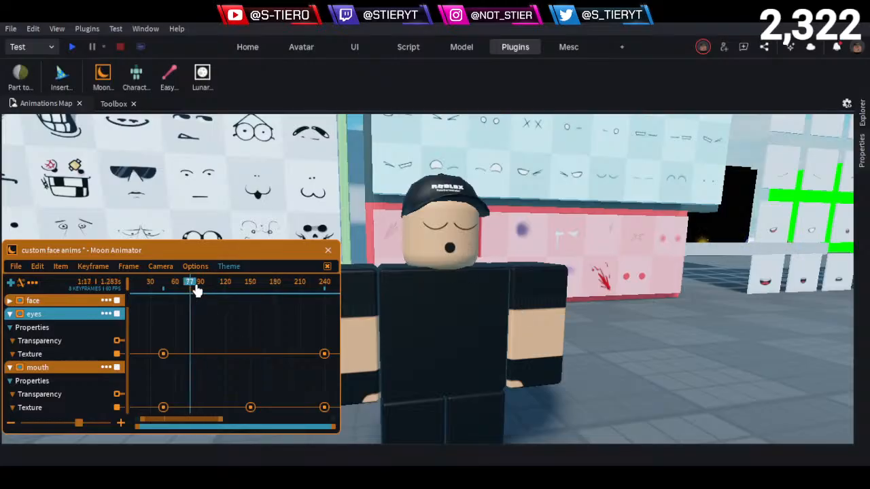
pyautogui.moveTo(195, 292); pyautogui.dragTo(203, 300)
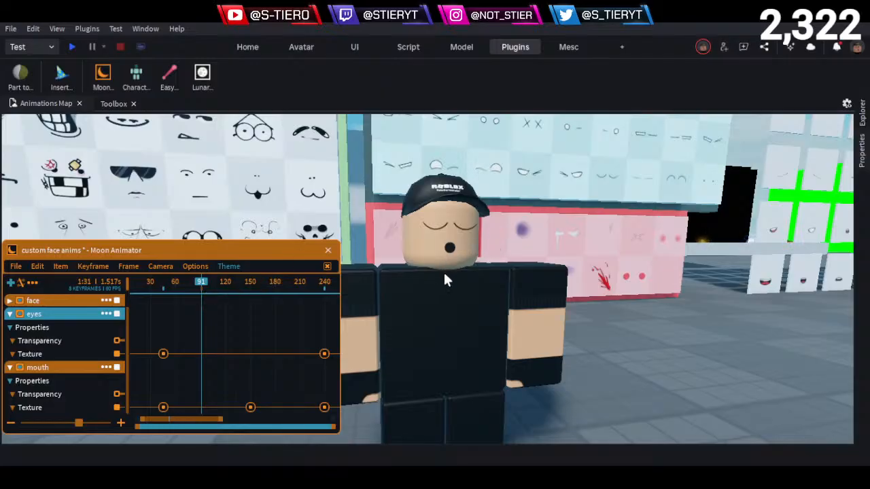
pyautogui.moveTo(210, 307); pyautogui.dragTo(273, 319)
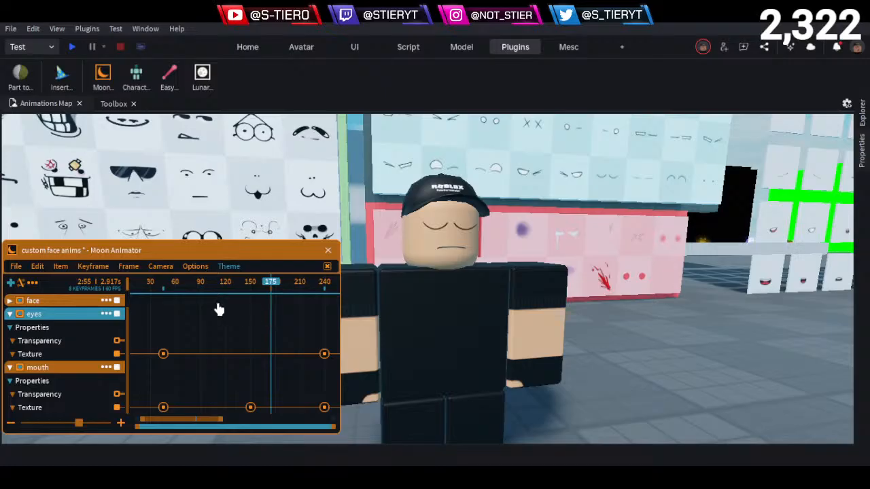
pyautogui.moveTo(213, 293); pyautogui.dragTo(228, 306)
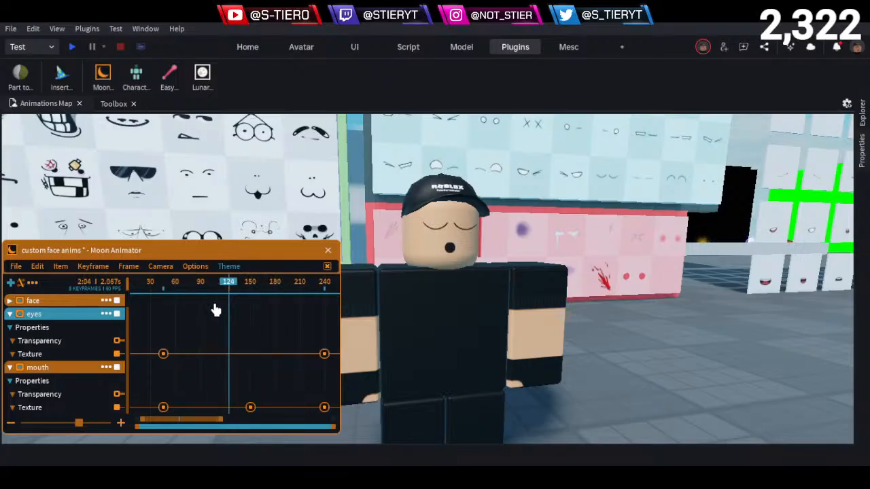
# - Return to frame 0, hide the animator window and play the face animation through to the angry expression
pyautogui.moveTo(162, 290); pyautogui.dragTo(6, 304)
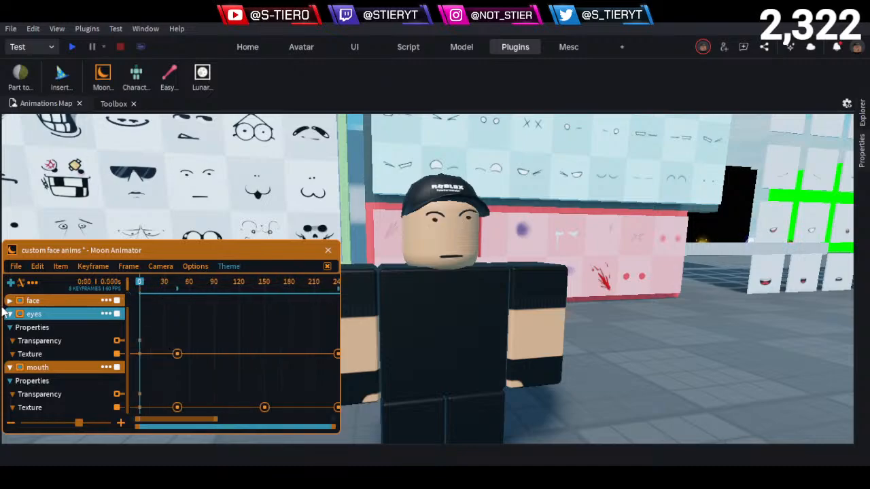
pyautogui.press('space')
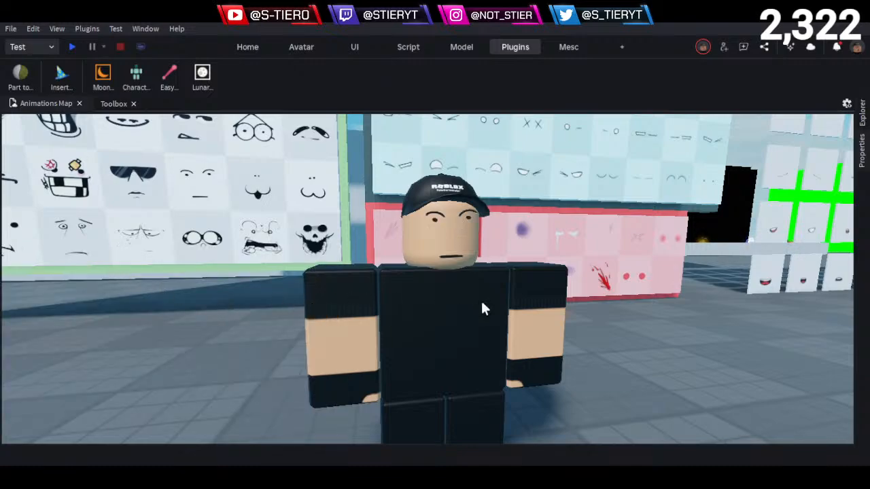
pyautogui.moveTo(481, 299); pyautogui.dragTo(480, 298, button='right')
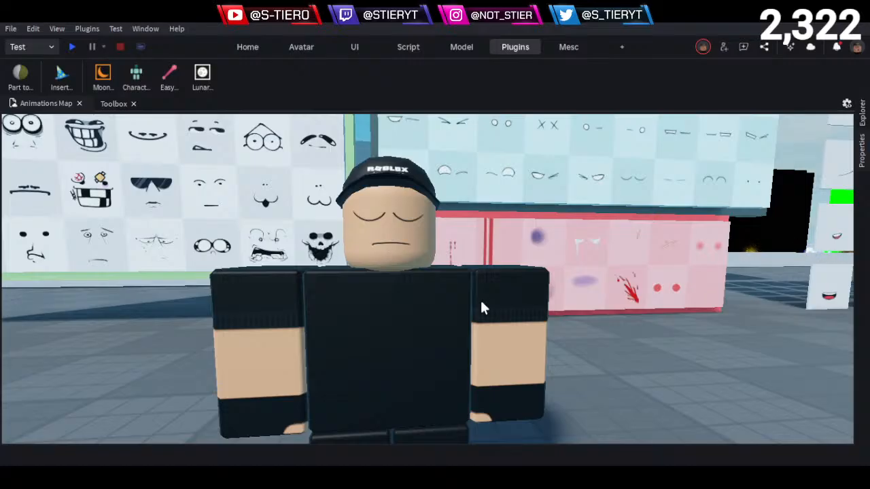
pyautogui.moveTo(485, 304); pyautogui.dragTo(481, 295, button='right')
# - Show the viewport full screen and replay the face animation from frame 0 on the close-up head
pyautogui.click(571, 45)
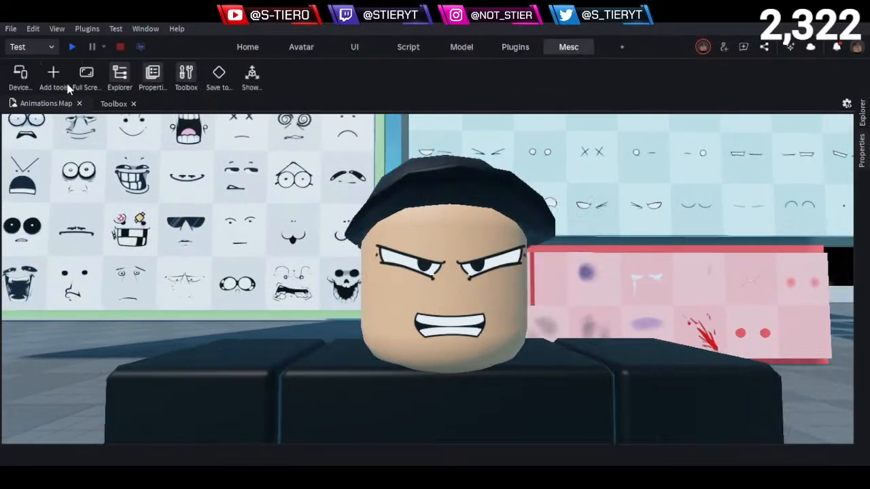
pyautogui.click(20, 74)
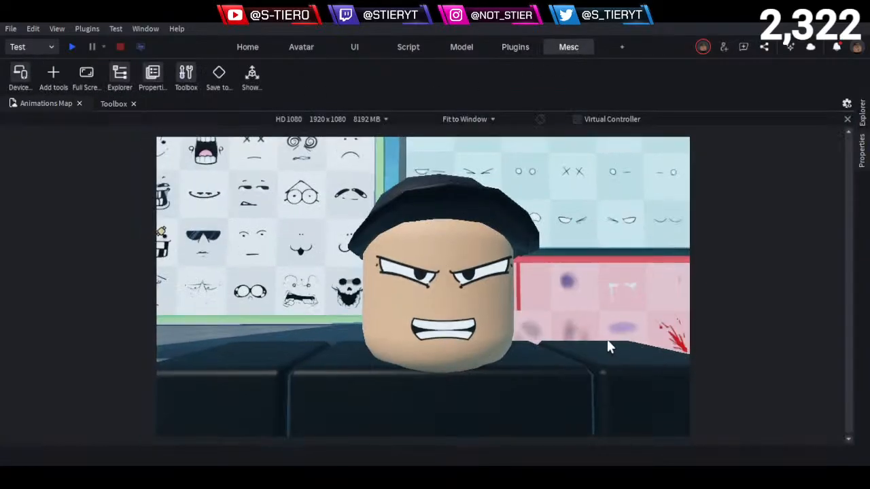
pyautogui.scroll(-3, 606, 339)
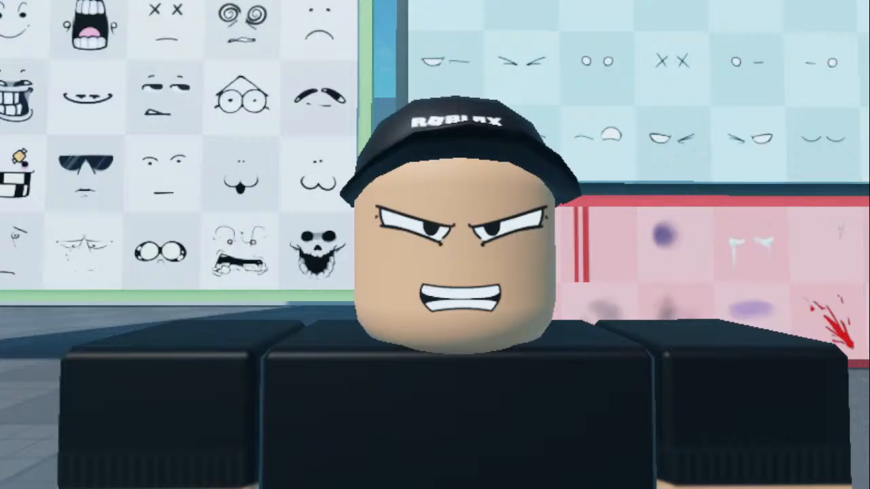
pyautogui.moveTo(138, 119); pyautogui.dragTo(120, 121)
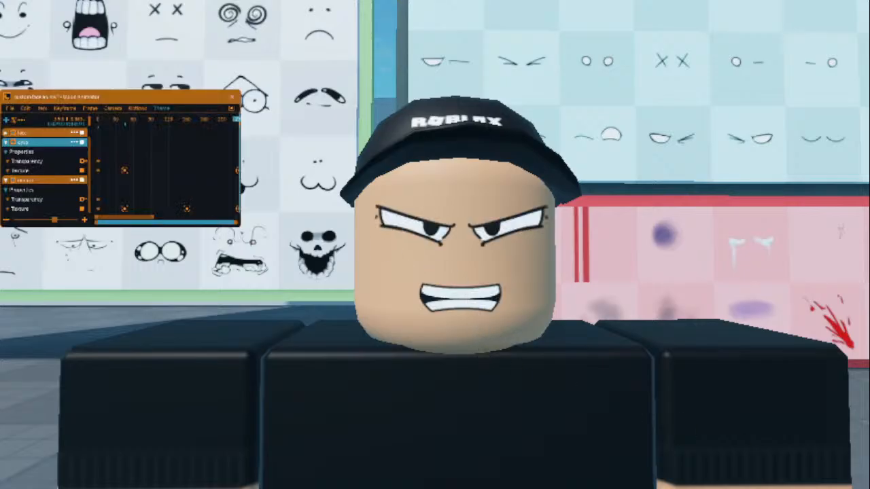
pyautogui.moveTo(133, 119); pyautogui.dragTo(10, 123)
pyautogui.press('h')
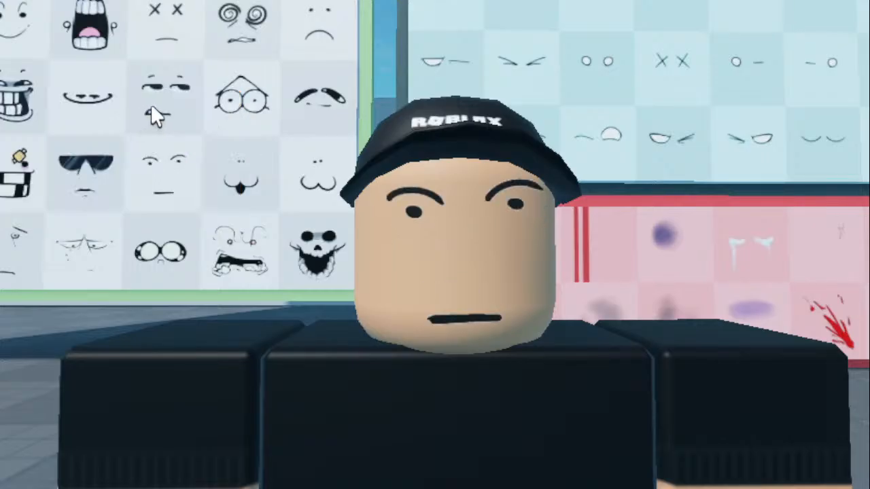
pyautogui.press('F12')
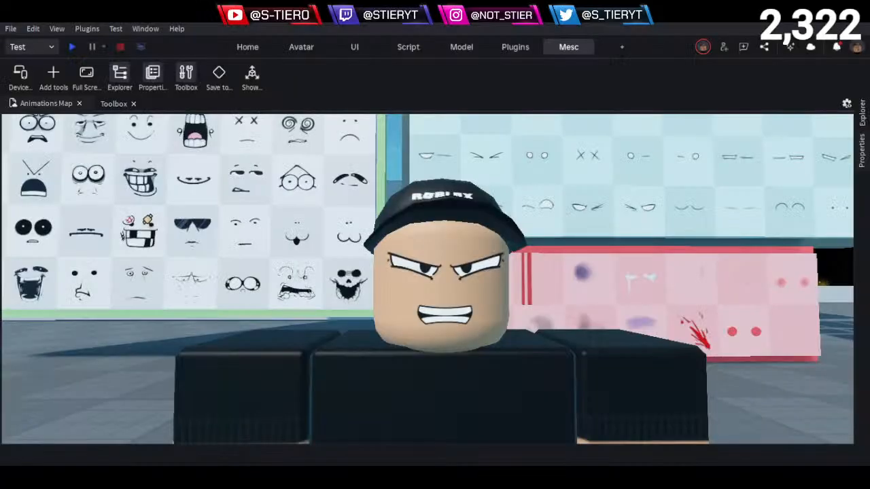
# - Inspect the full character with its angry face from farther away and select the face anim live model
pyautogui.scroll(-5, 532, 313)
pyautogui.scroll(-2, 532, 313)
pyautogui.moveTo(532, 312); pyautogui.dragTo(532, 312, button='right')
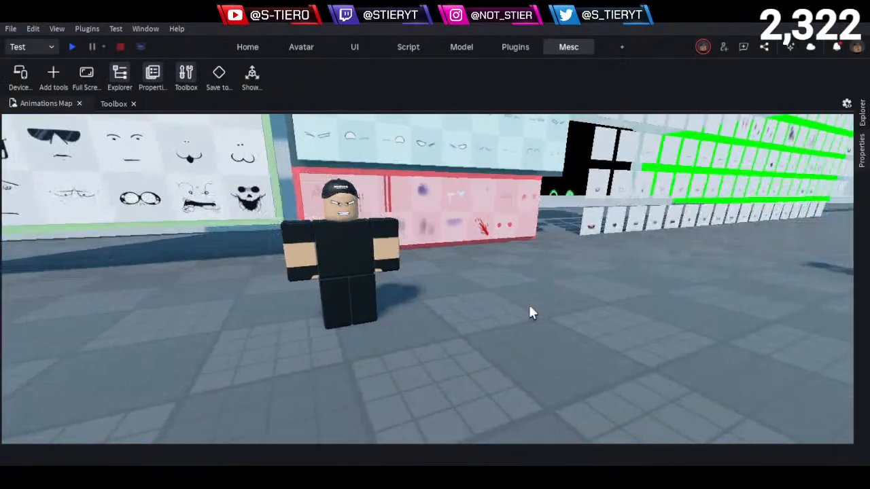
pyautogui.scroll(3, 532, 312)
pyautogui.scroll(1, 531, 308)
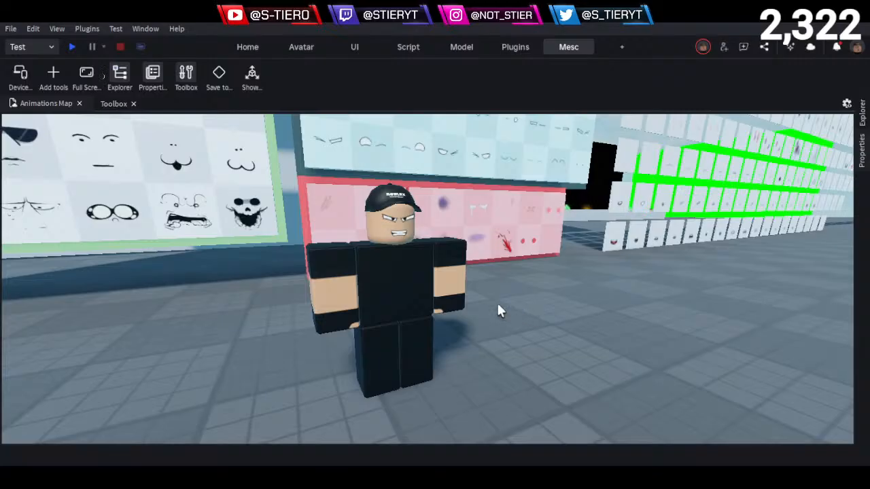
pyautogui.press('a')
pyautogui.press('s')
pyautogui.click(390, 273)
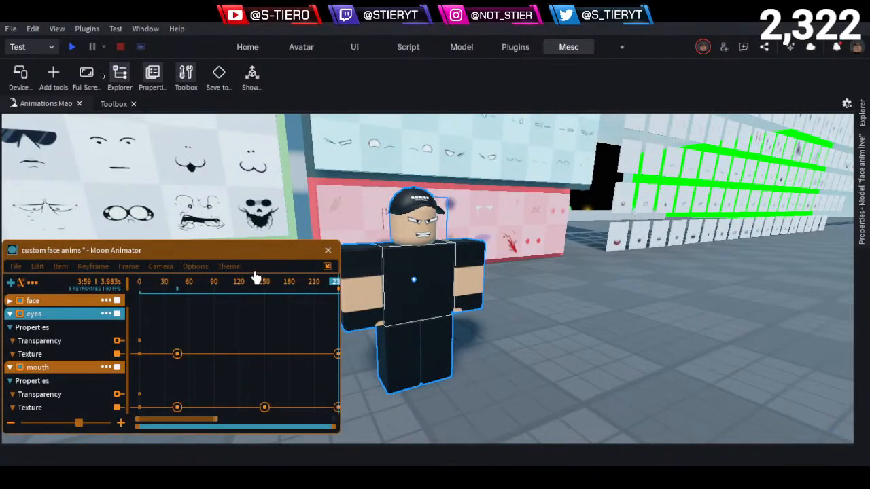
# - Delete all eyes and mouth Texture keyframes after frame 0 and return the playhead to frame 0
pyautogui.moveTo(255, 252); pyautogui.dragTo(584, 218)
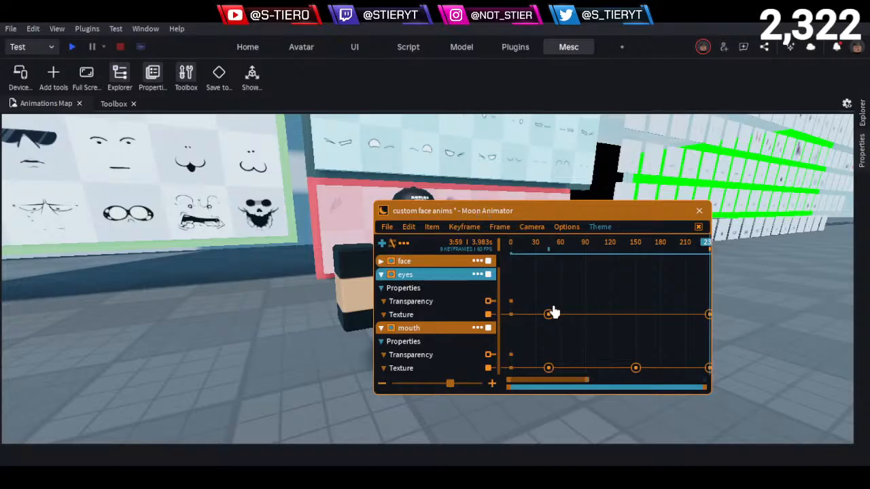
pyautogui.moveTo(518, 292); pyautogui.dragTo(801, 406)
pyautogui.press('Delete')
pyautogui.moveTo(566, 242); pyautogui.dragTo(291, 252)
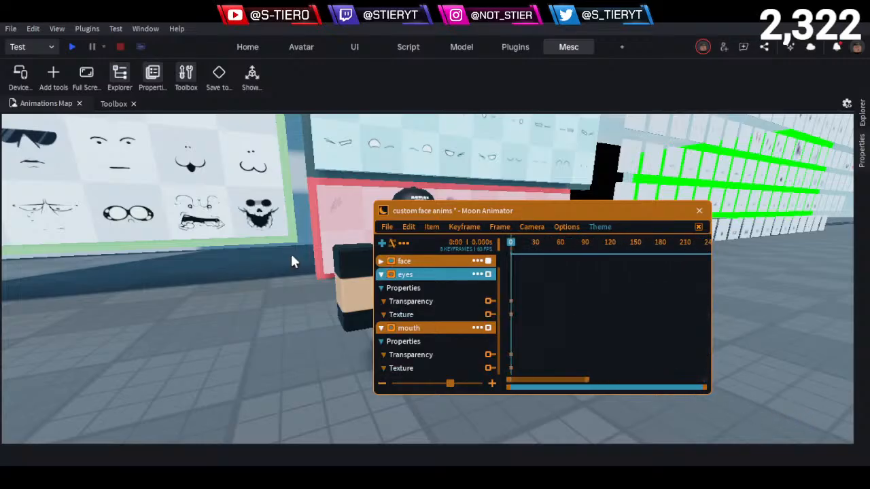
# - Collapse the eyes and mouth tracks, delete the face track's keyframe after frame 0, and move the animator window clear of the character
pyautogui.click(381, 274)
pyautogui.click(380, 301)
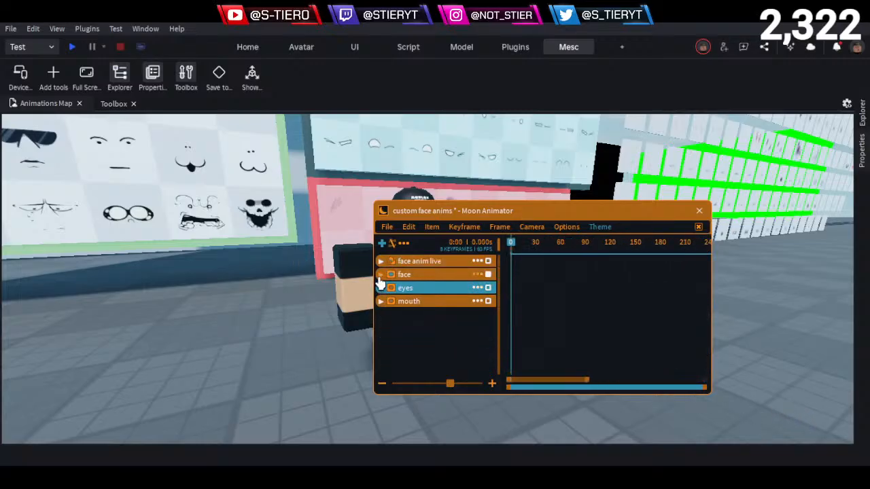
pyautogui.click(381, 274)
pyautogui.moveTo(568, 290); pyautogui.dragTo(534, 320)
pyautogui.press('Delete')
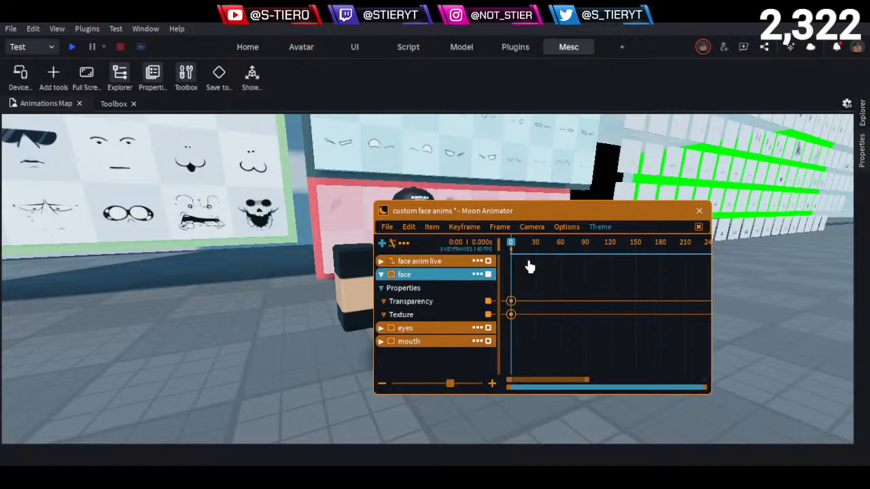
pyautogui.moveTo(468, 209); pyautogui.dragTo(574, 236)
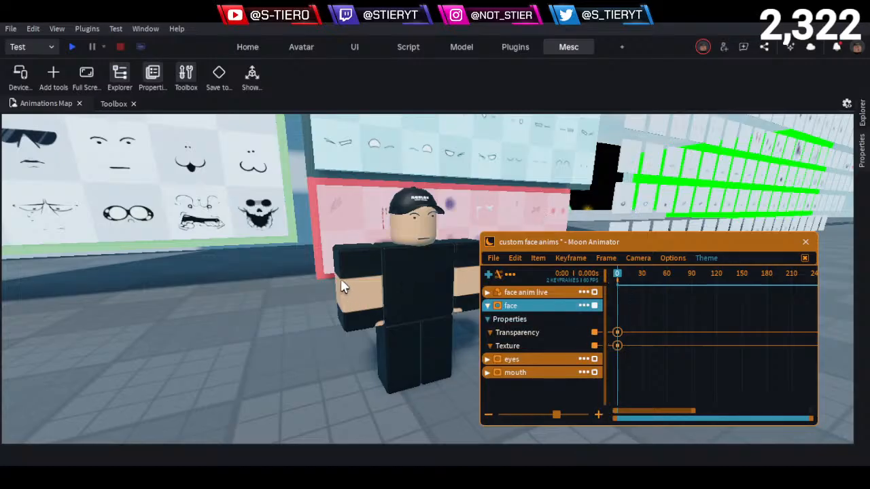
# - Fly to the wall of eye decals and examine the round-eyes decal up close
pyautogui.press('d')
pyautogui.moveTo(340, 279); pyautogui.dragTo(370, 251, button='right')
pyautogui.press('w')
pyautogui.press('a')
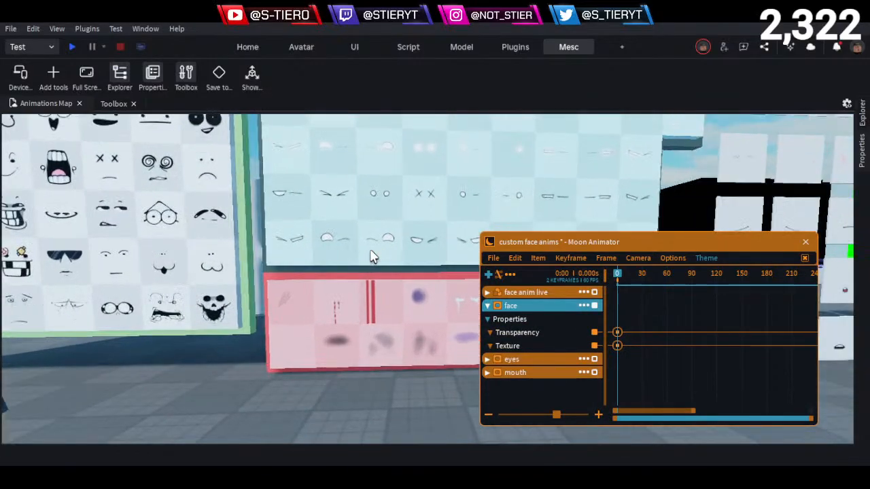
pyautogui.press('w')
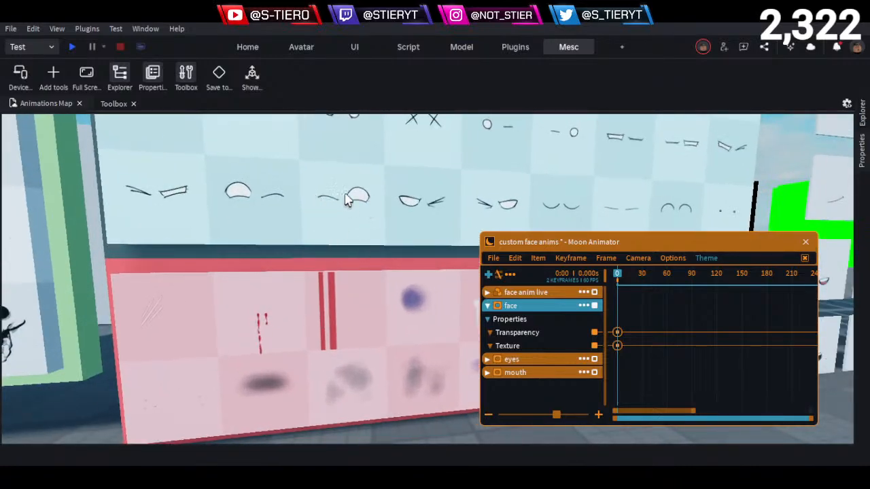
pyautogui.moveTo(350, 199); pyautogui.dragTo(379, 218, button='right')
pyautogui.press('w')
pyautogui.press('d')
pyautogui.press('w')
pyautogui.press('s')
pyautogui.press('s')
pyautogui.press('d')
pyautogui.press('w')
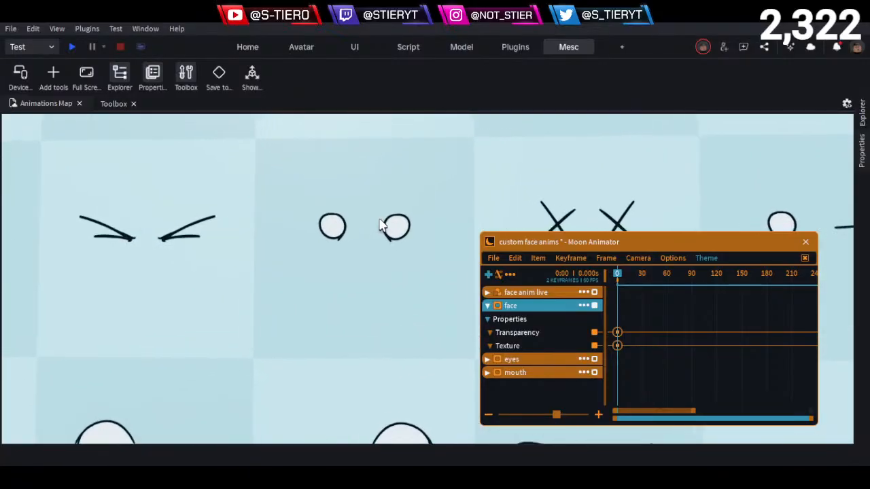
# - Examine the X-shaped and the tightly squinted eye decals in the middle row of the eye wall
pyautogui.press('s')
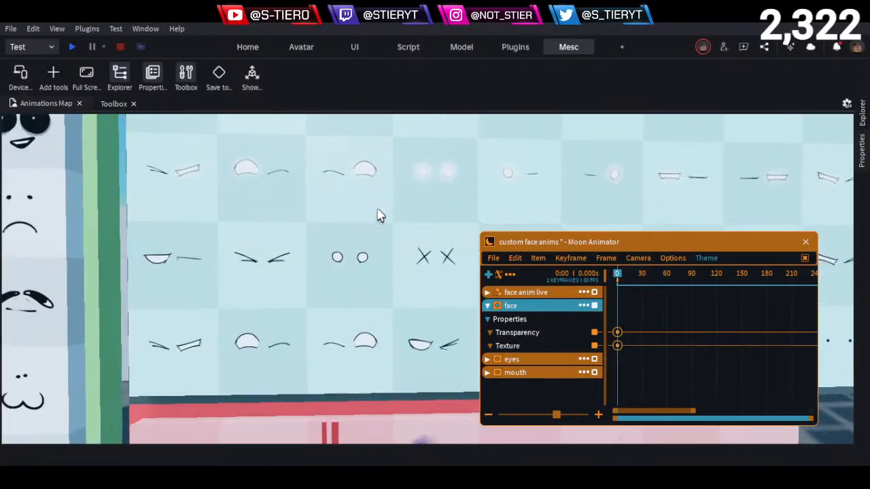
pyautogui.press('d')
pyautogui.scroll(6, 379, 214)
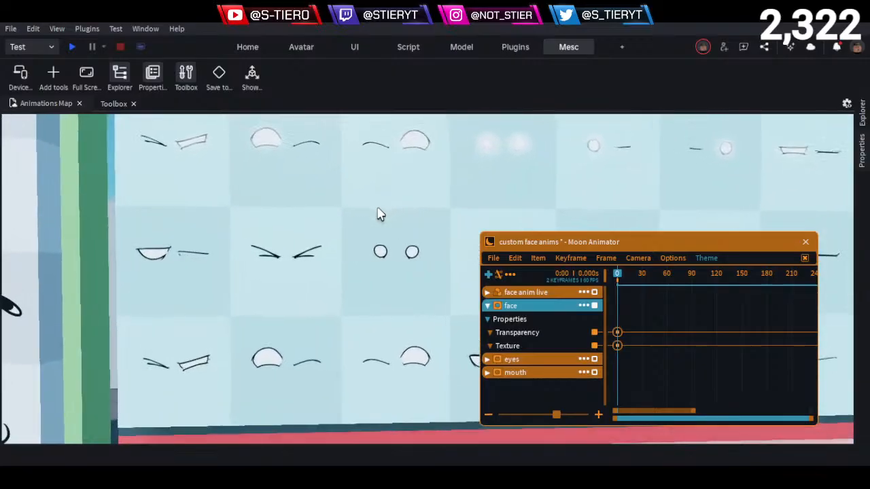
pyautogui.press('w')
pyautogui.press('d')
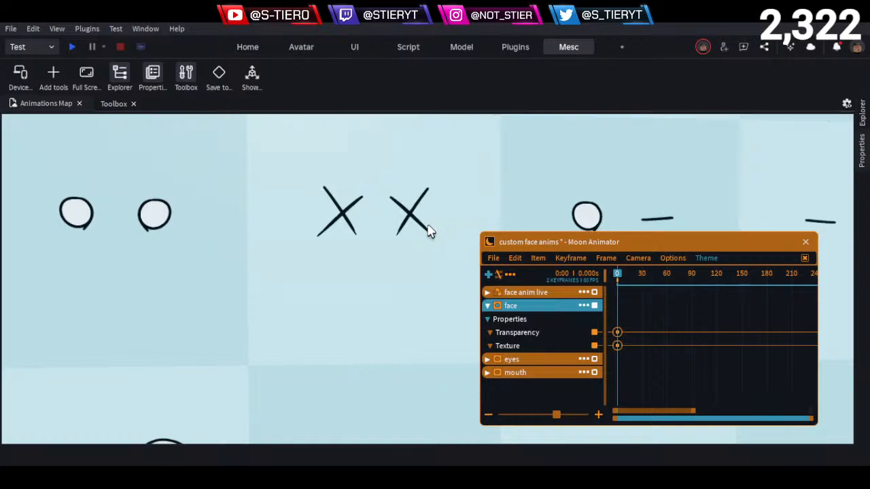
pyautogui.press('a')
pyautogui.press('d')
pyautogui.press('a')
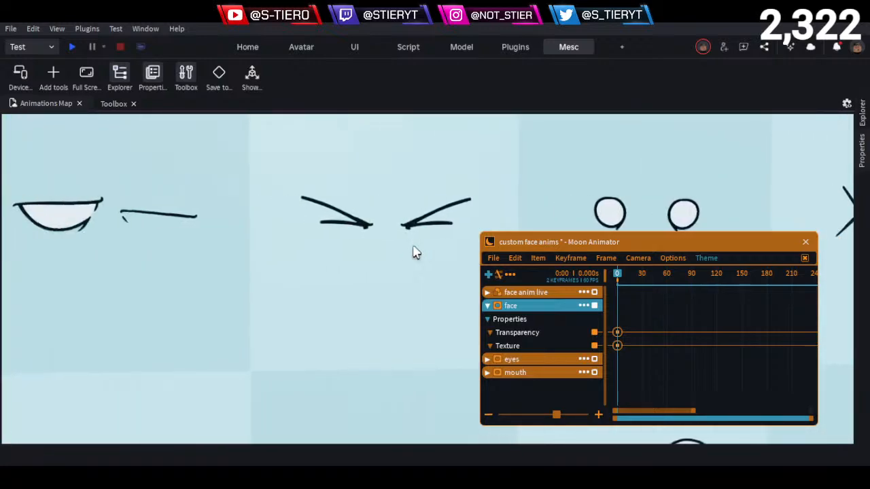
# - Examine the decal with one half-open and one closed eye in the bottom row of the eye wall
pyautogui.press('s')
pyautogui.press('d')
pyautogui.press('q')
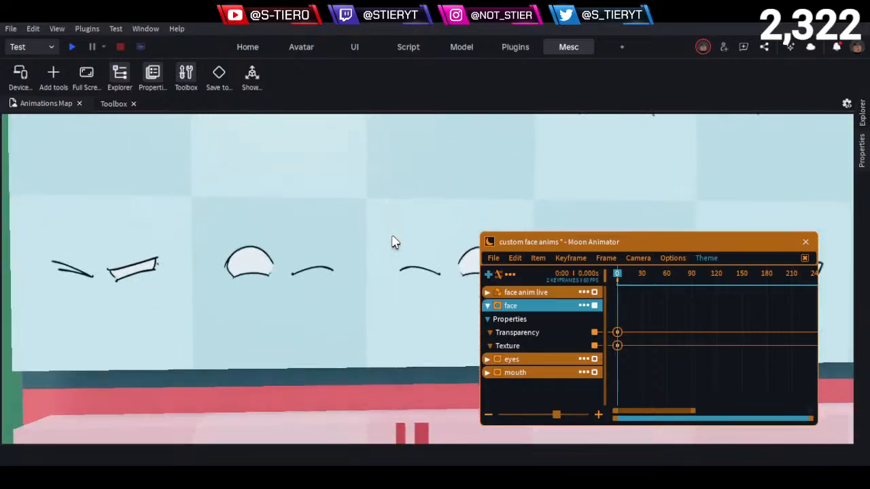
pyautogui.press('w')
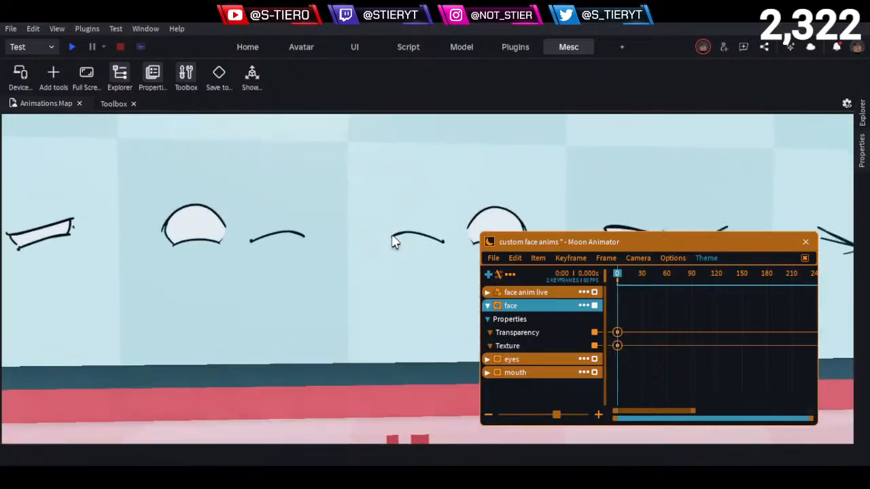
pyautogui.press('w')
pyautogui.press('a')
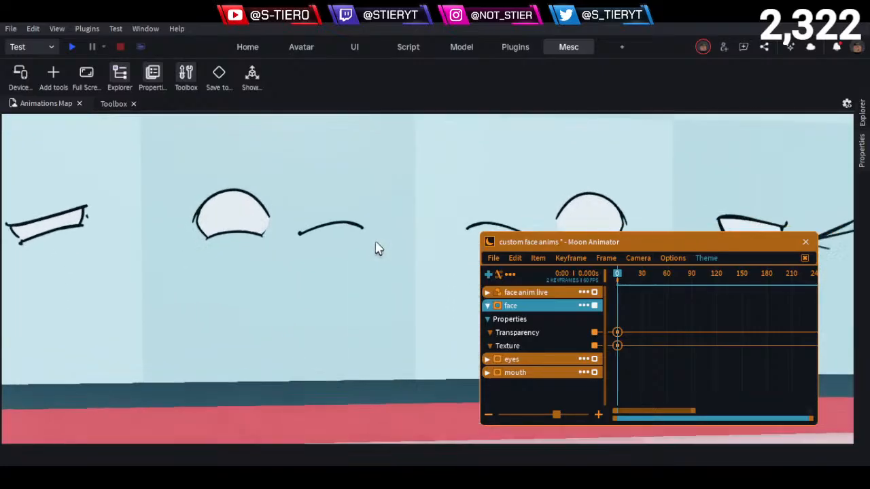
pyautogui.press('e')
pyautogui.press('d')
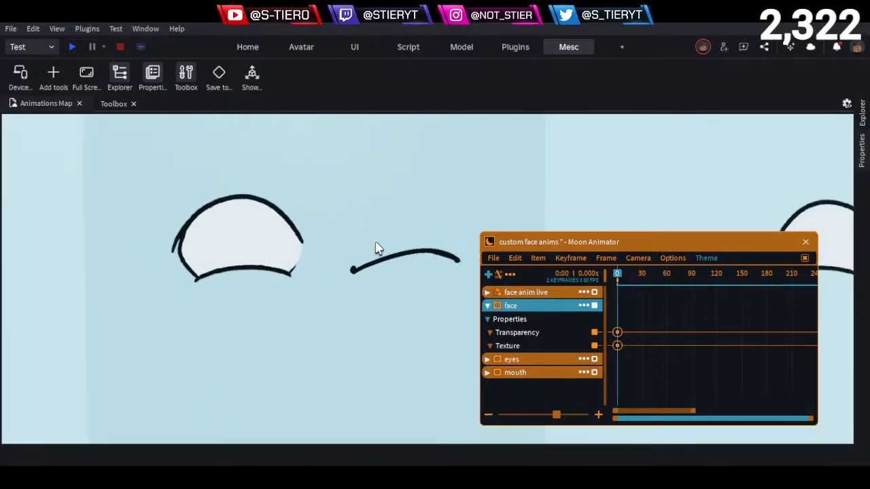
pyautogui.press('d')
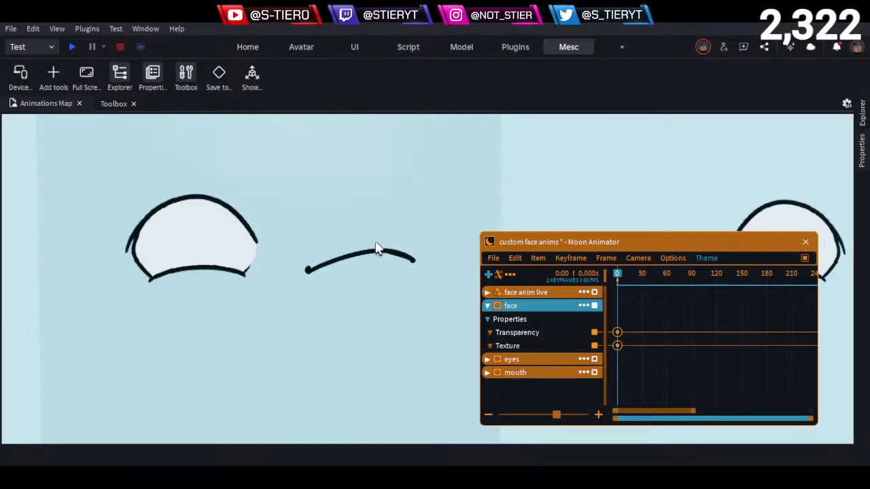
pyautogui.press('s')
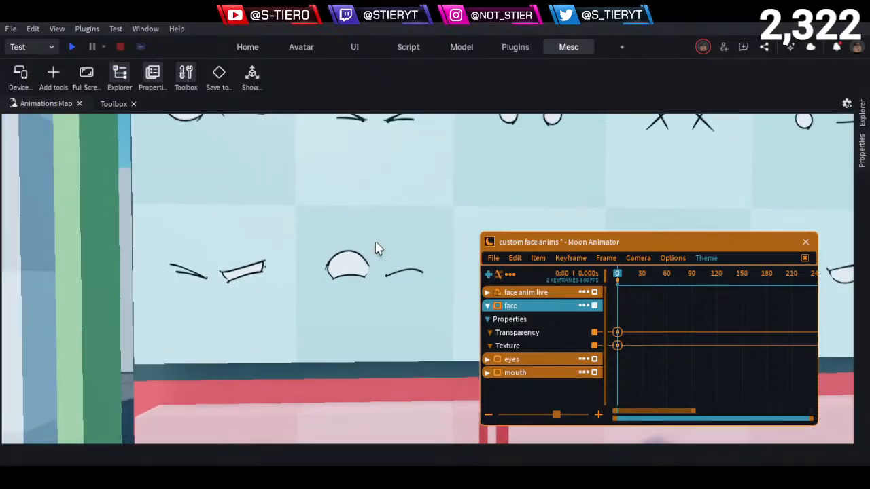
# - Examine the pupil-less outlined eye decals in the upper-middle rows of the eye wall
pyautogui.press('e')
pyautogui.press('d')
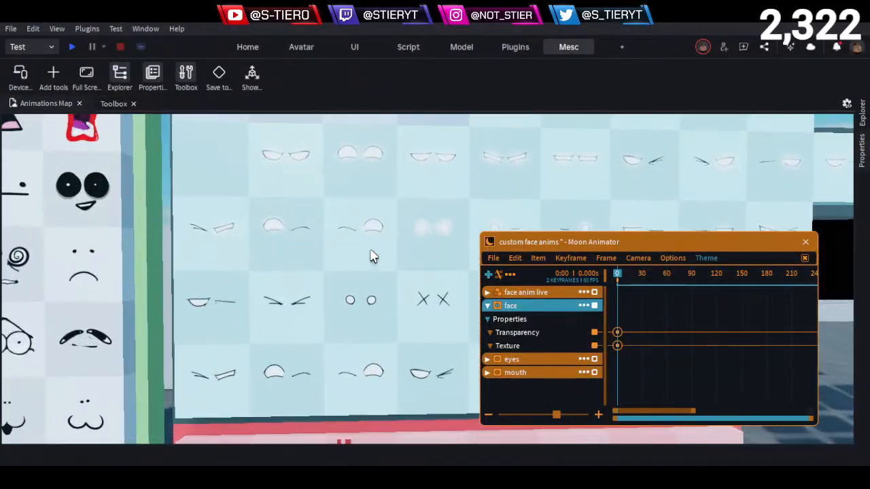
pyautogui.press('e')
pyautogui.press('a')
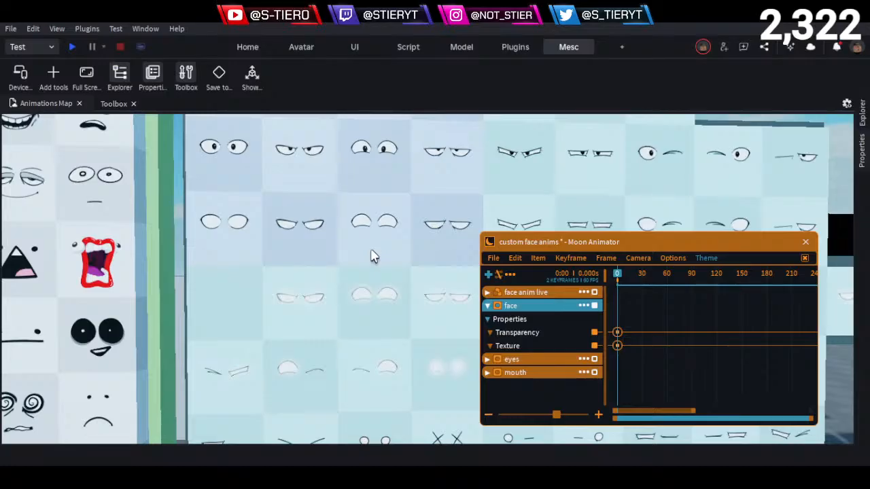
pyautogui.scroll(5, 365, 231)
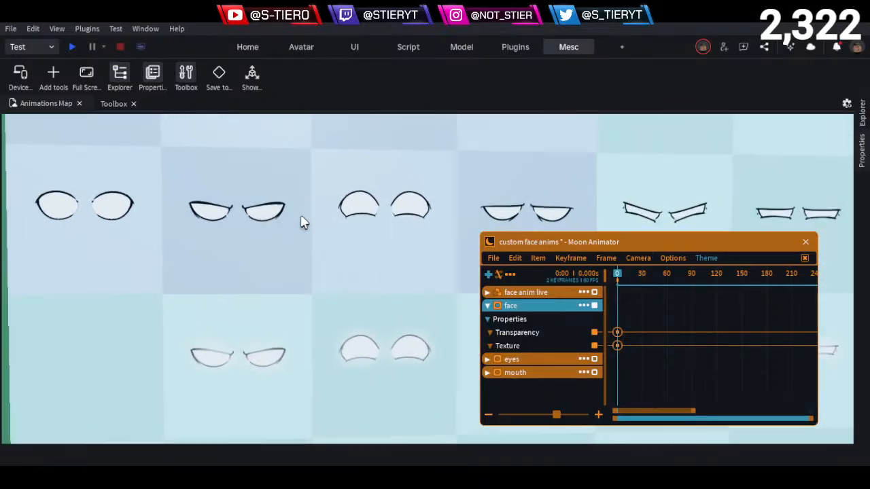
pyautogui.scroll(1, 302, 216)
pyautogui.moveTo(302, 216); pyautogui.dragTo(330, 217, button='middle')
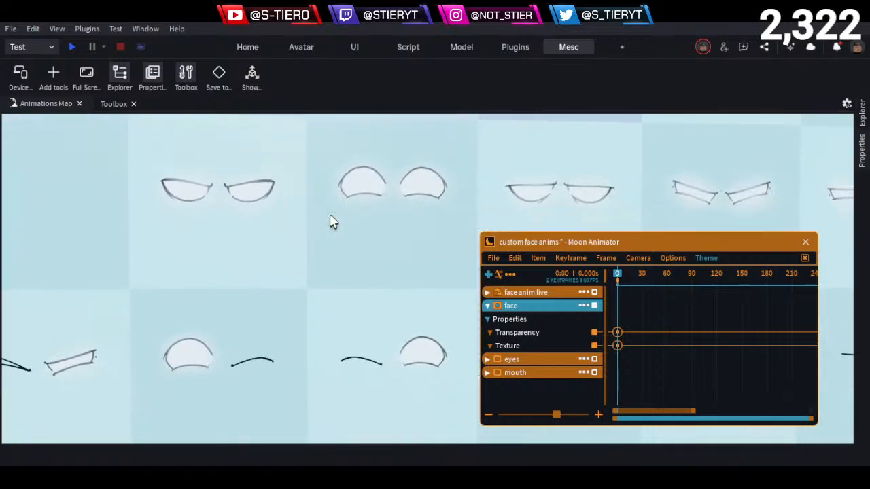
# - Examine the glowing pupil-less eye decals, including the glowing round pair and its single-eye variants
pyautogui.press('d')
pyautogui.press('d')
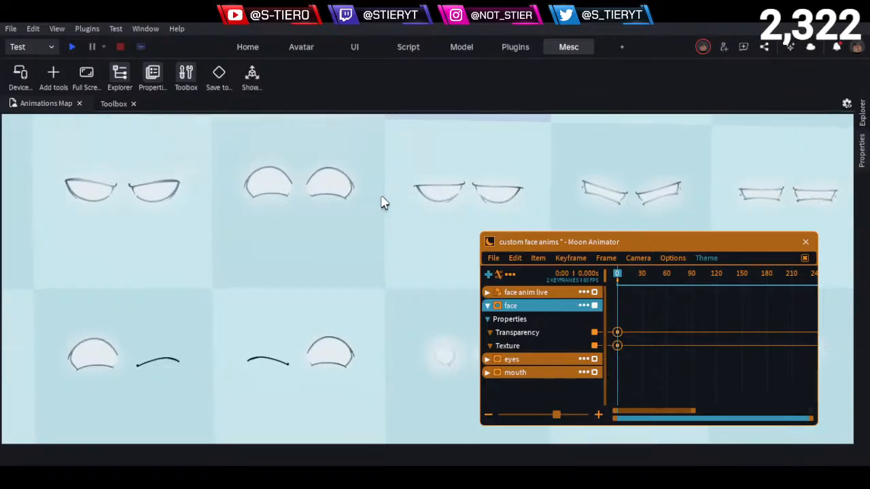
pyautogui.press('d')
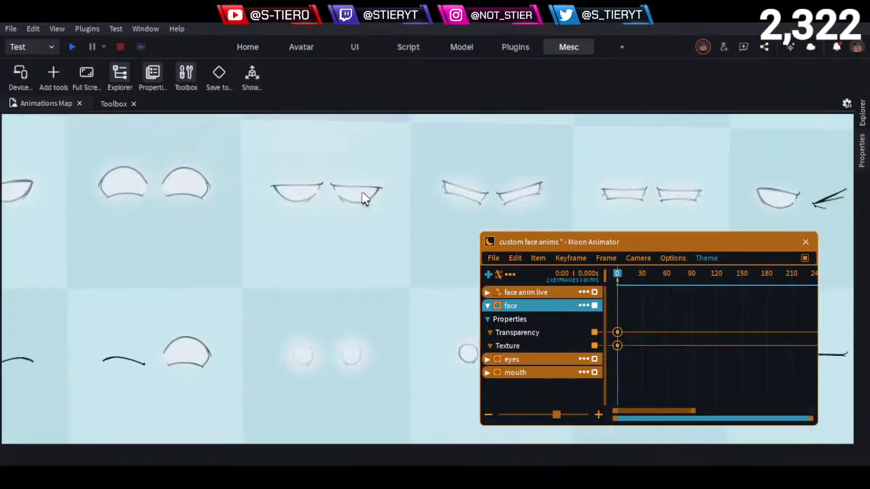
pyautogui.press('s')
pyautogui.scroll(-1, 360, 216)
pyautogui.press('d')
pyautogui.press('d')
pyautogui.scroll(3, 323, 203)
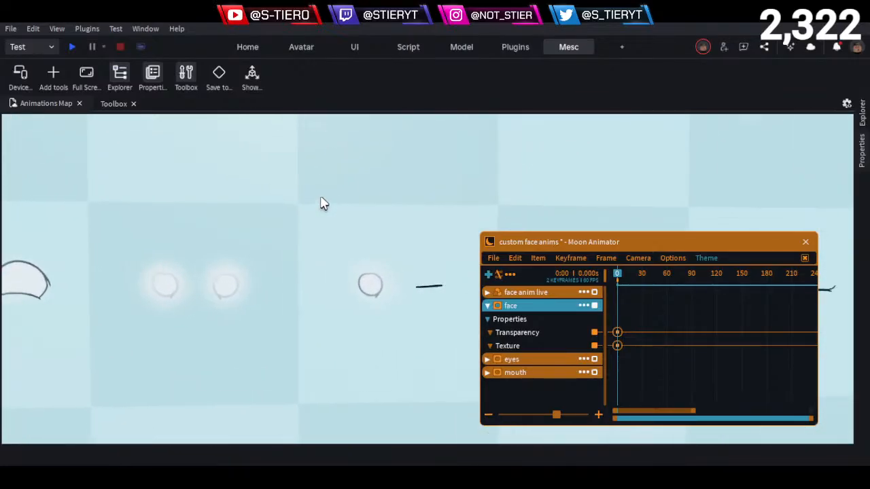
pyautogui.press('q')
pyautogui.scroll(-3, 323, 202)
pyautogui.press('d')
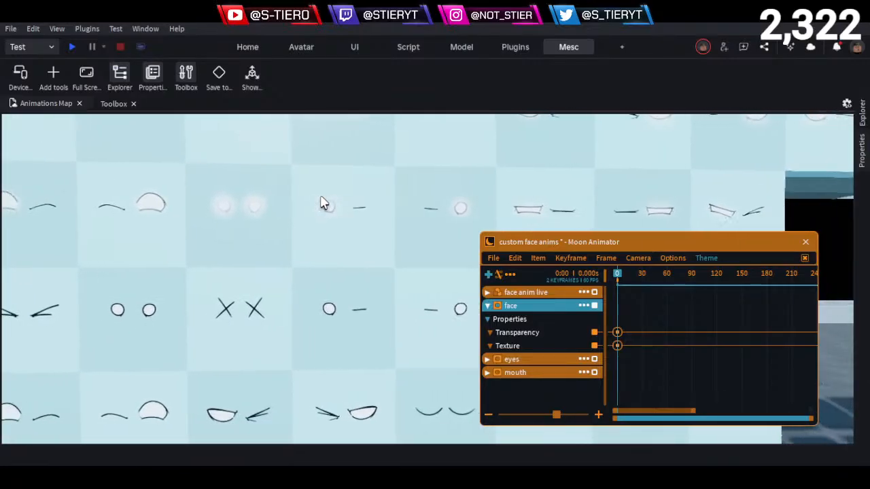
# - Examine the half-lidded and arched eye decals whose pupils look in different directions
pyautogui.press('e')
pyautogui.press('a')
pyautogui.press('e')
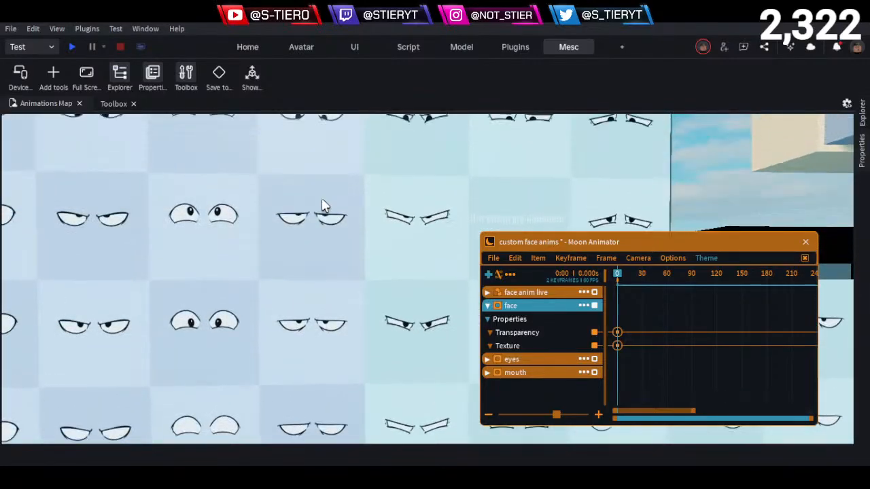
pyautogui.press('a')
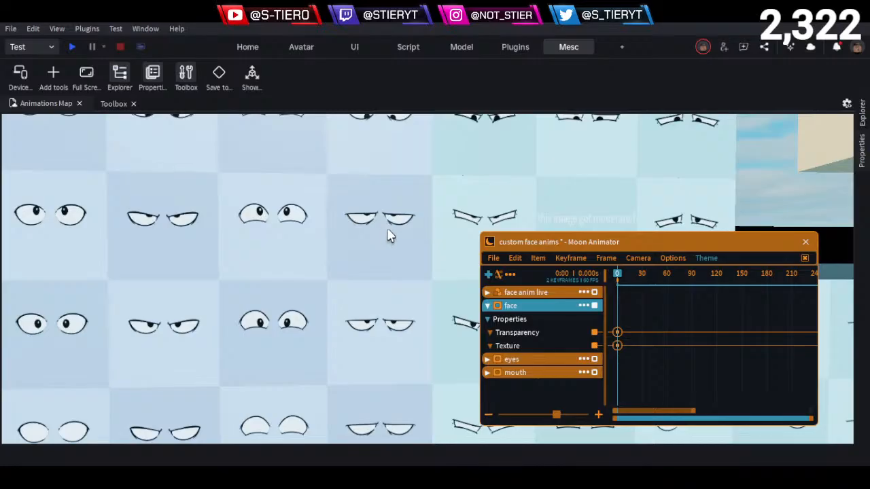
pyautogui.press('w')
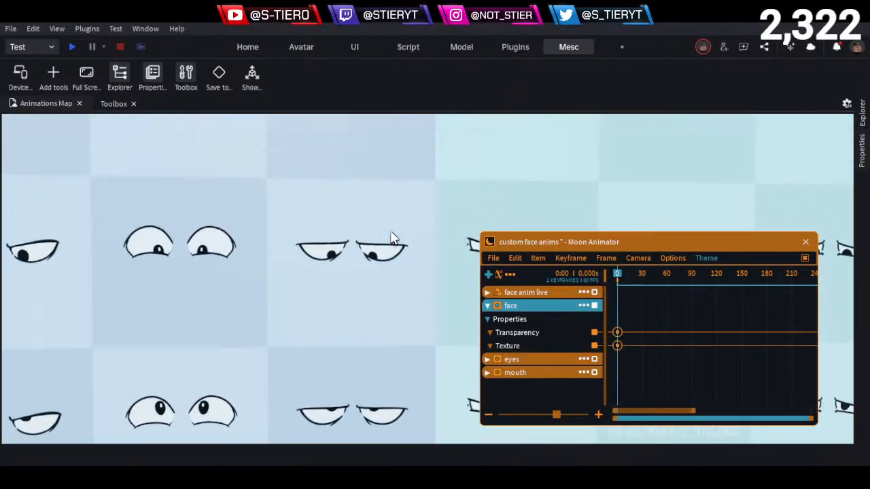
pyautogui.press('s')
pyautogui.press('d')
pyautogui.press('a')
pyautogui.press('e')
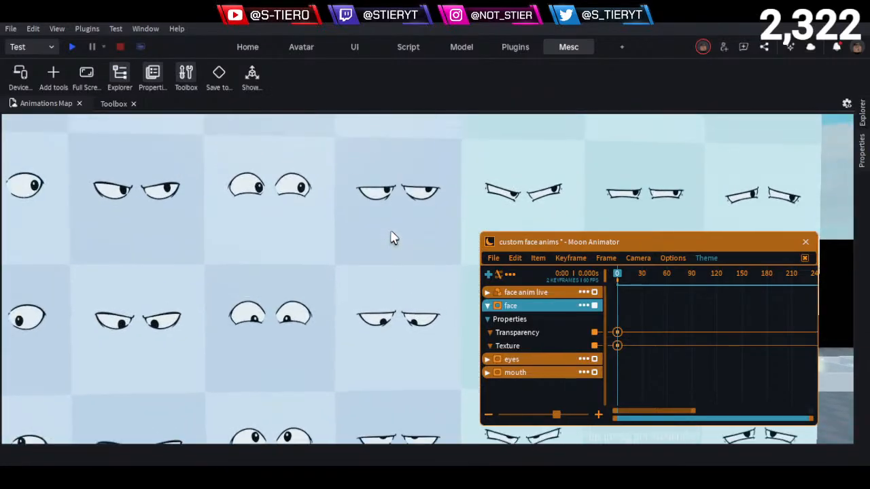
# - Examine the sideways-looking eye decals in the top rows beneath the Eyes sign, continuing down to the downward-looking row
pyautogui.press('e')
pyautogui.press('a')
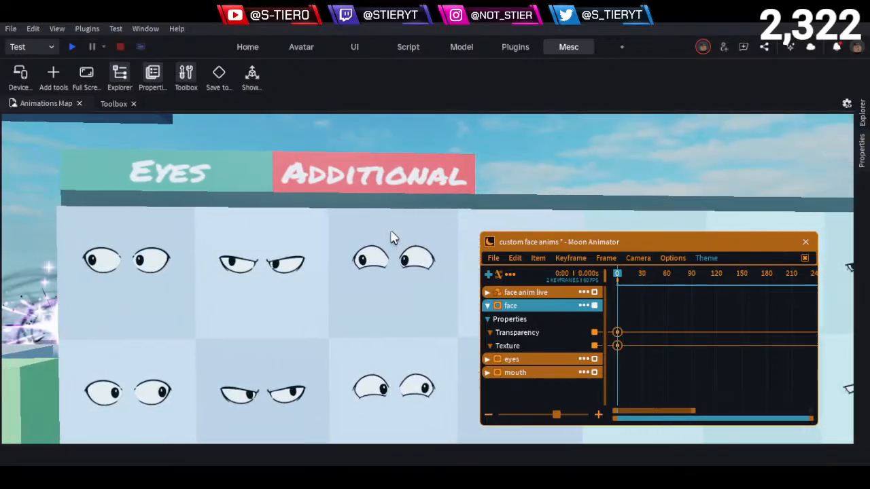
pyautogui.press('q')
pyautogui.press('d')
pyautogui.press('q')
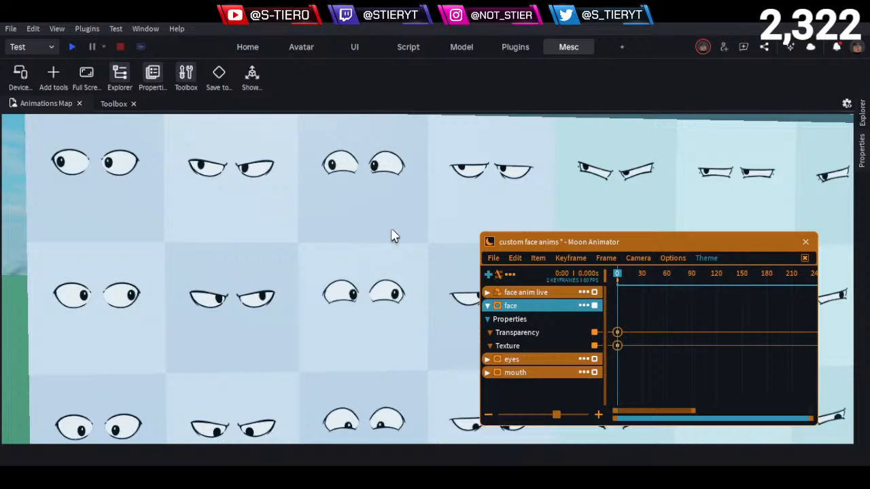
pyautogui.press('q')
pyautogui.scroll(-1, 394, 236)
pyautogui.press('q')
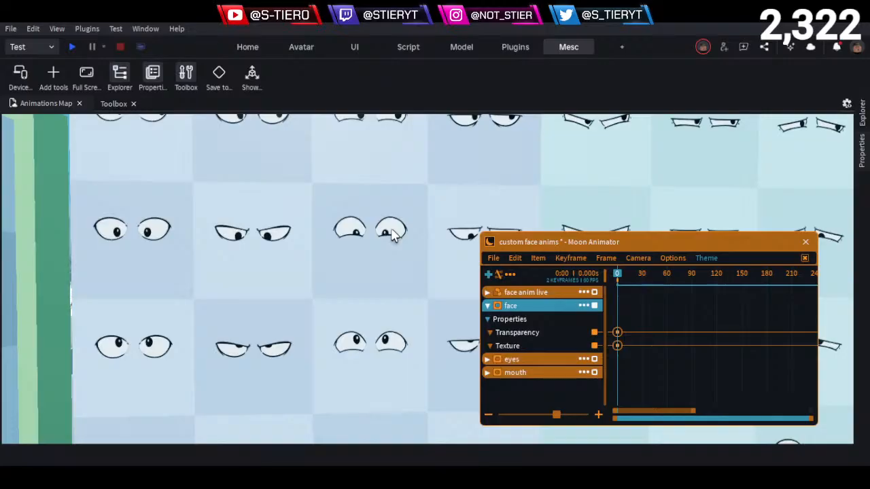
# - Compare the gaze-direction variants of the wide, angry, arched and half-lidded eye decals across their columns
pyautogui.press('d')
pyautogui.press('a')
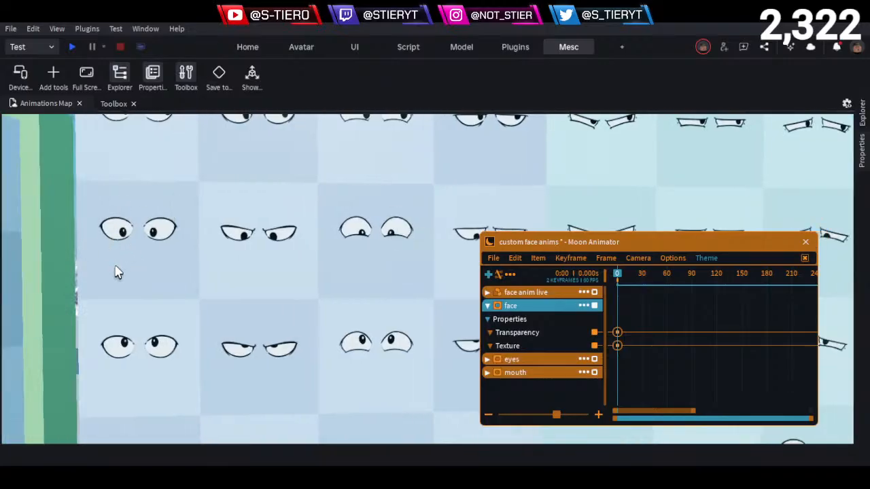
pyautogui.press('d')
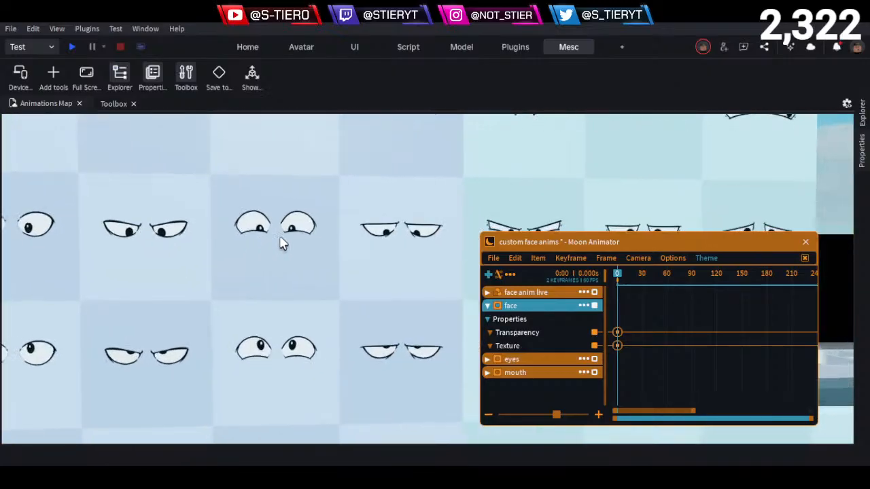
pyautogui.press('e')
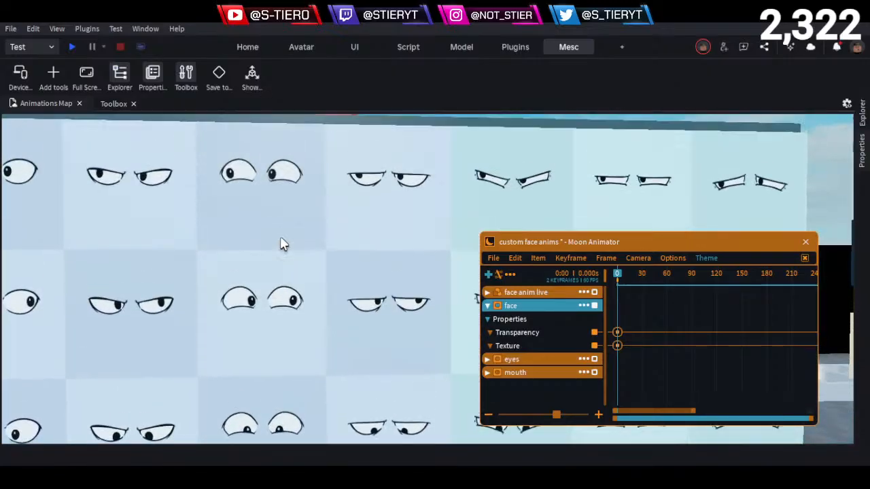
pyautogui.press('d')
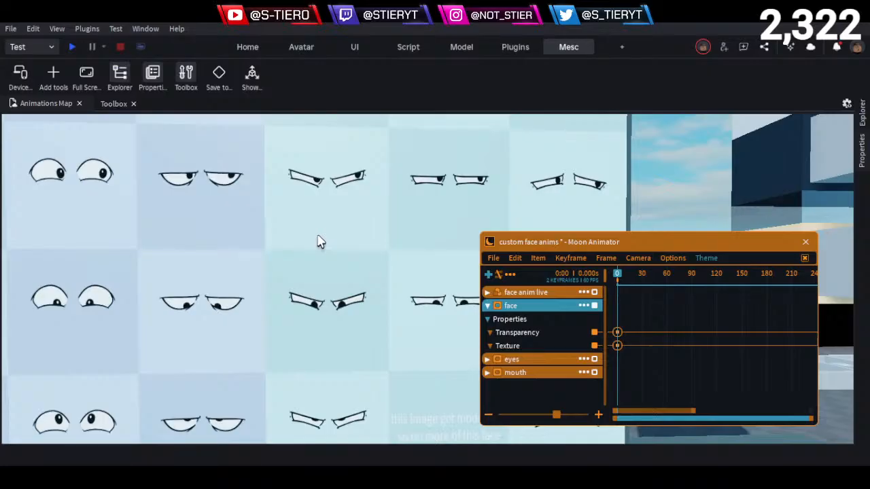
pyautogui.press('a')
pyautogui.press('s')
pyautogui.press('d')
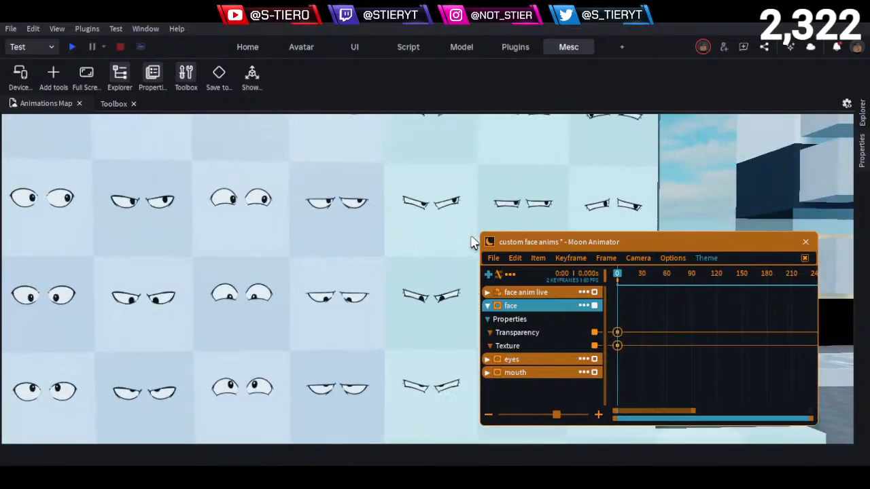
# - Examine the narrow and worried eye decals around the moderated-image tile at the wall's edge
pyautogui.press('q')
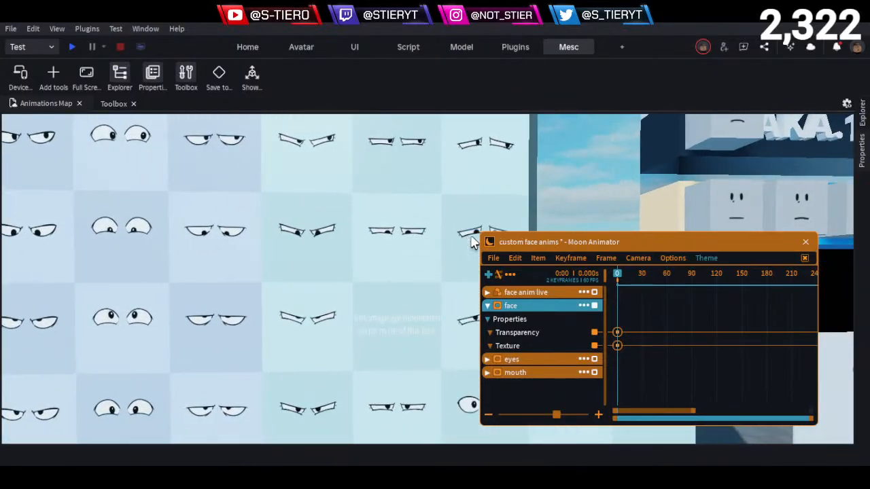
pyautogui.press('s')
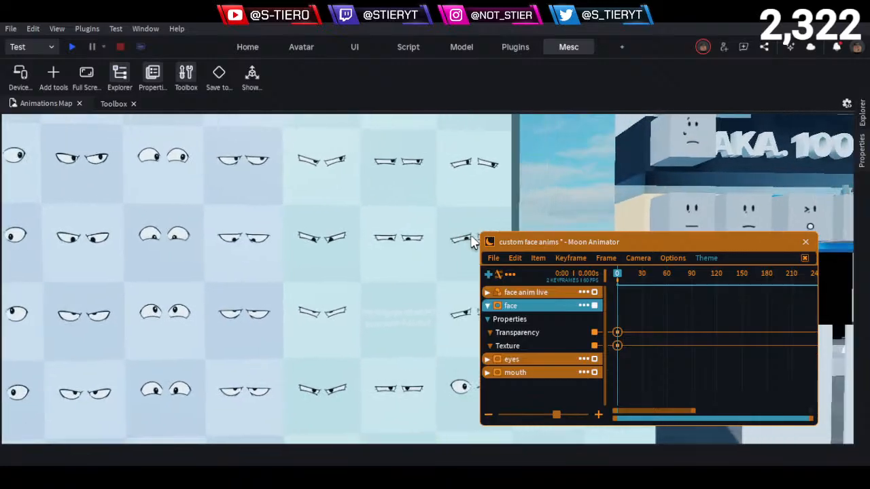
pyautogui.press('d')
pyautogui.press('w')
pyautogui.press('w')
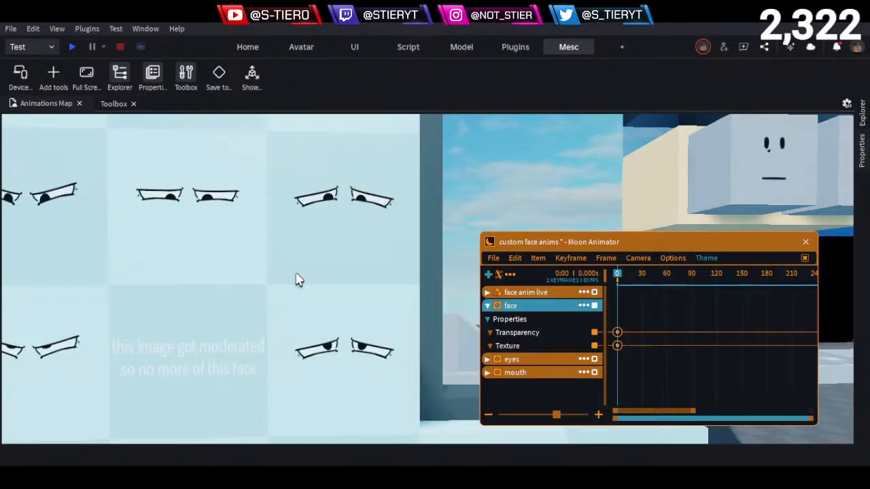
pyautogui.press('e')
pyautogui.press('a')
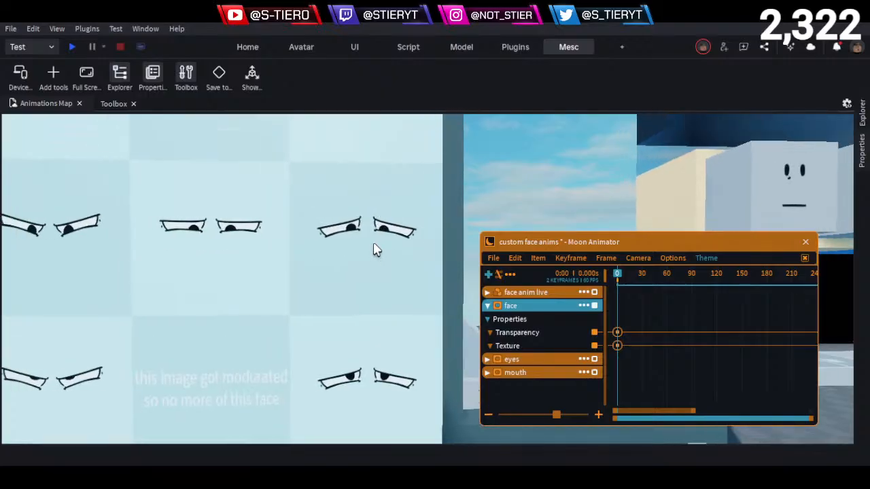
pyautogui.press('e')
pyautogui.press('s')
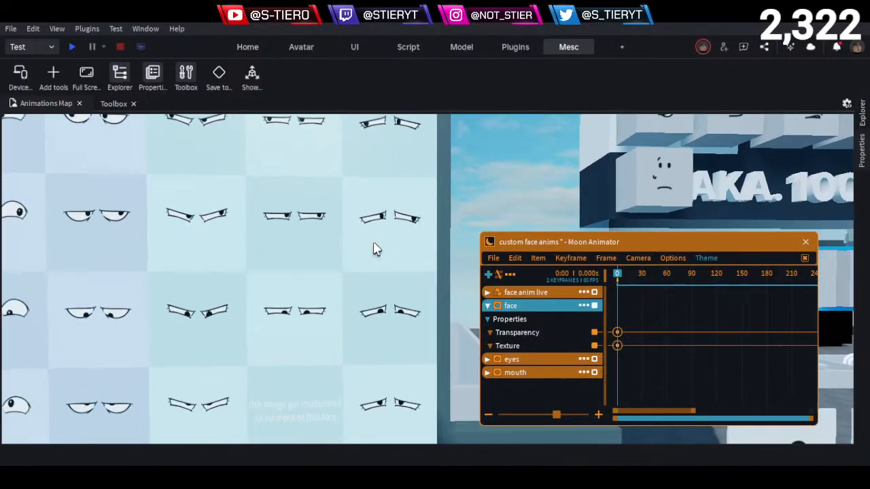
# - Compare the sideways, downward and upward gaze variants of the narrow angry, flat and worried eye decals
pyautogui.press('w')
pyautogui.press('a')
pyautogui.press('e')
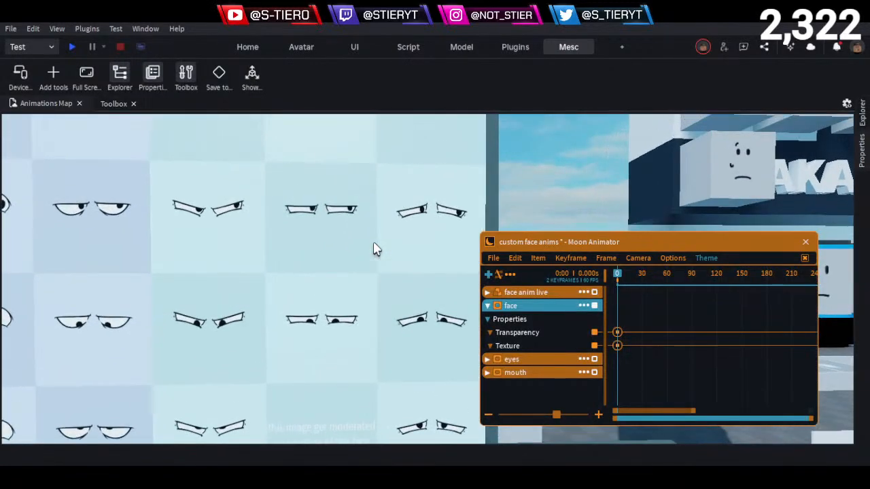
pyautogui.press('w')
pyautogui.press('a')
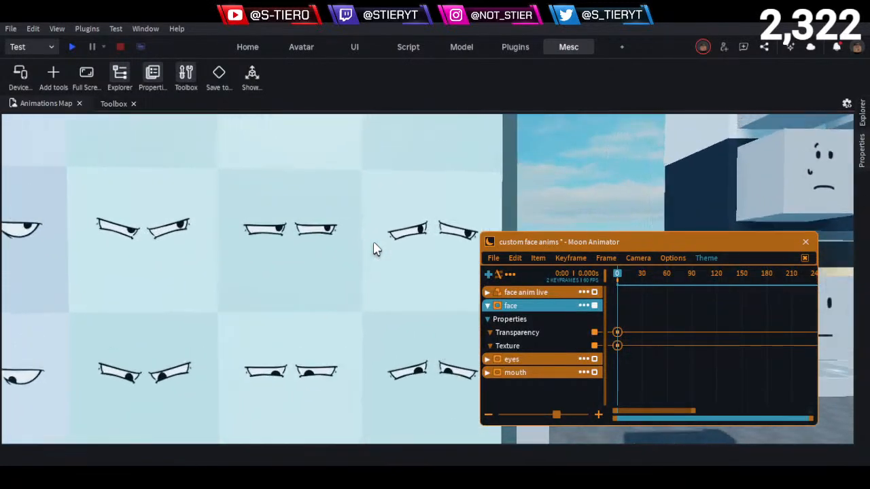
pyautogui.press('d')
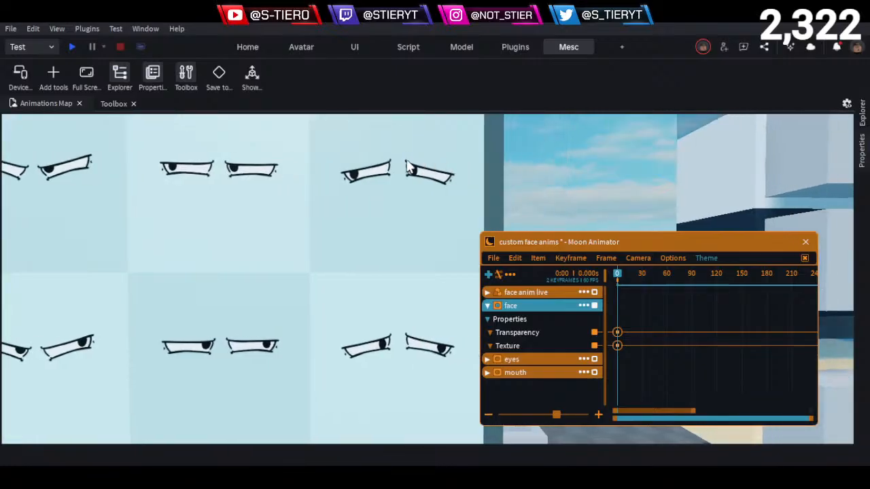
pyautogui.press('a')
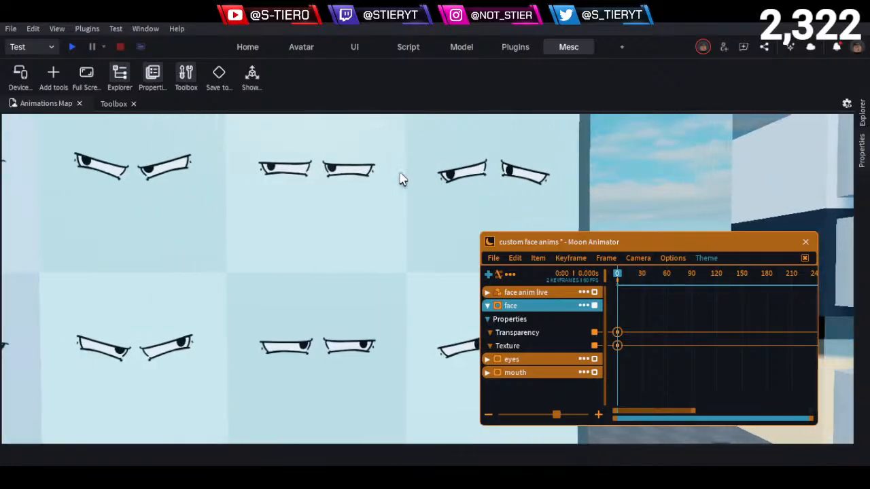
pyautogui.press('e')
pyautogui.press('s')
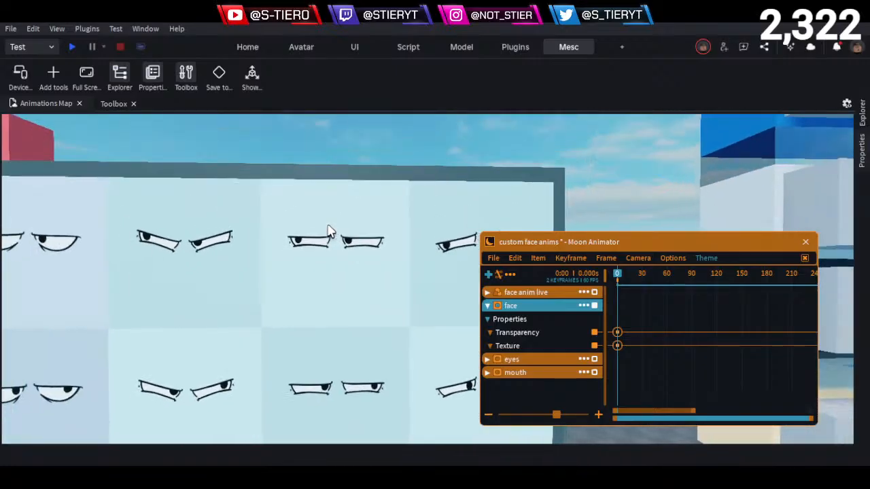
pyautogui.press('q')
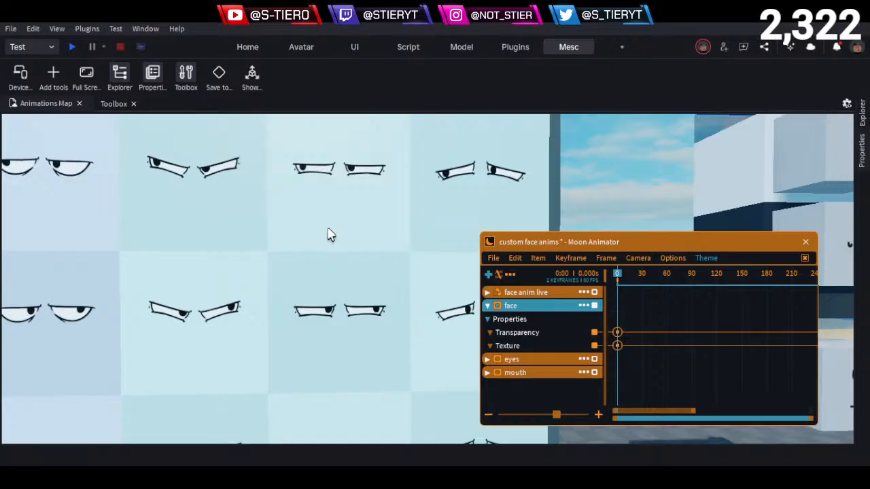
pyautogui.press('q')
pyautogui.press('w')
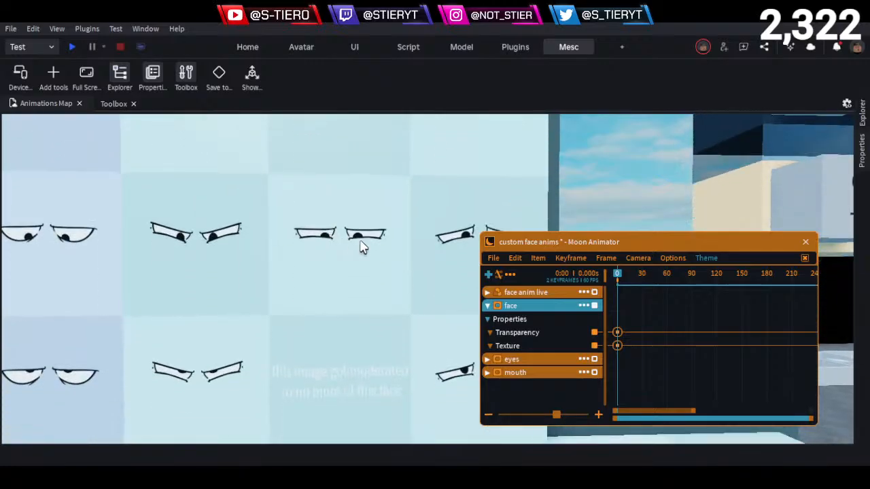
# - Examine the flat narrow-eyes column below the missing variant, and read the moderated-image tile up close
pyautogui.press('q')
pyautogui.press('q')
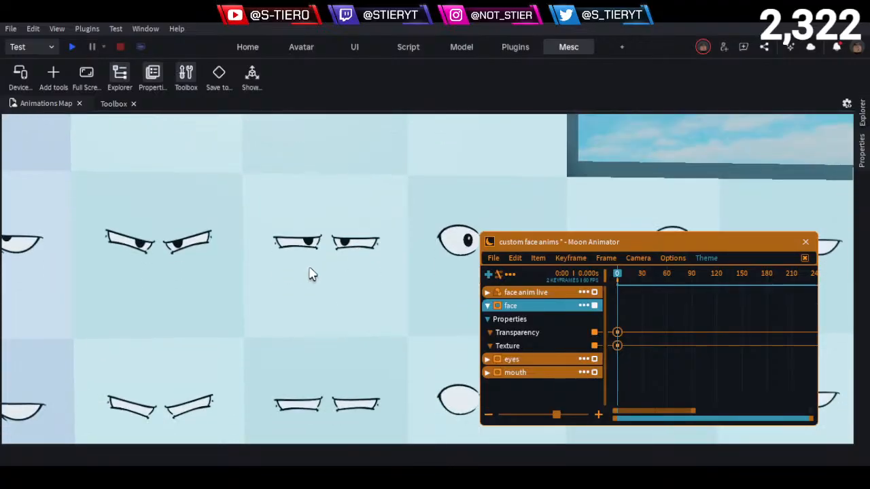
pyautogui.press('w')
pyautogui.press('e')
pyautogui.press('a')
pyautogui.press('s')
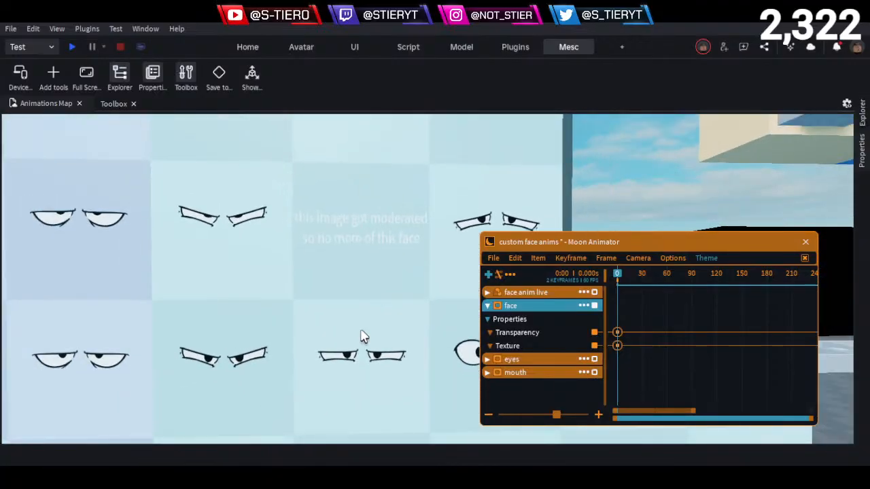
pyautogui.press('w')
pyautogui.press('q')
pyautogui.press('w')
pyautogui.press('e')
pyautogui.press('a')
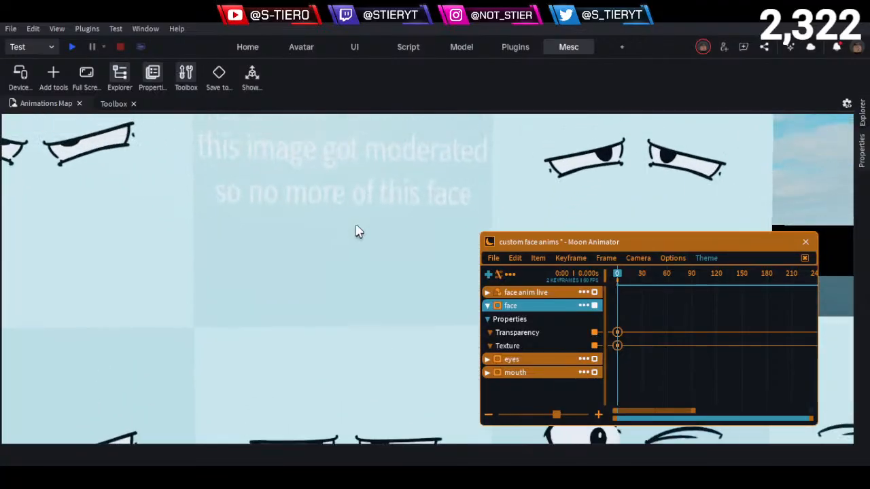
# - Compare the flat narrow eye decals below the moderated-image tile with the neighbouring angry and half-lidded columns
pyautogui.press('e')
pyautogui.press('s')
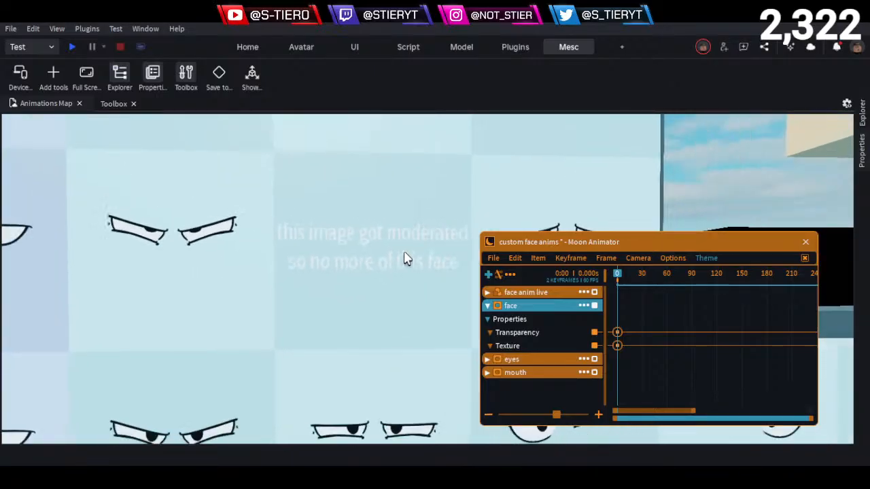
pyautogui.press('q')
pyautogui.press('w')
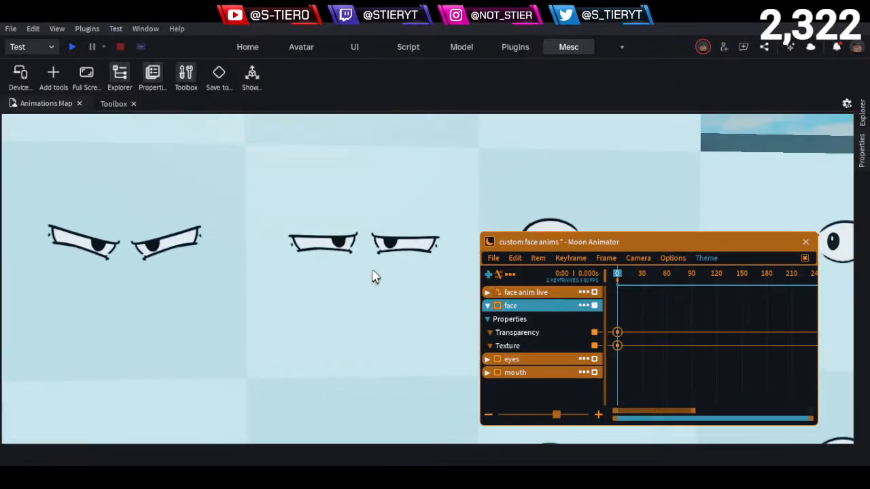
pyautogui.press('s')
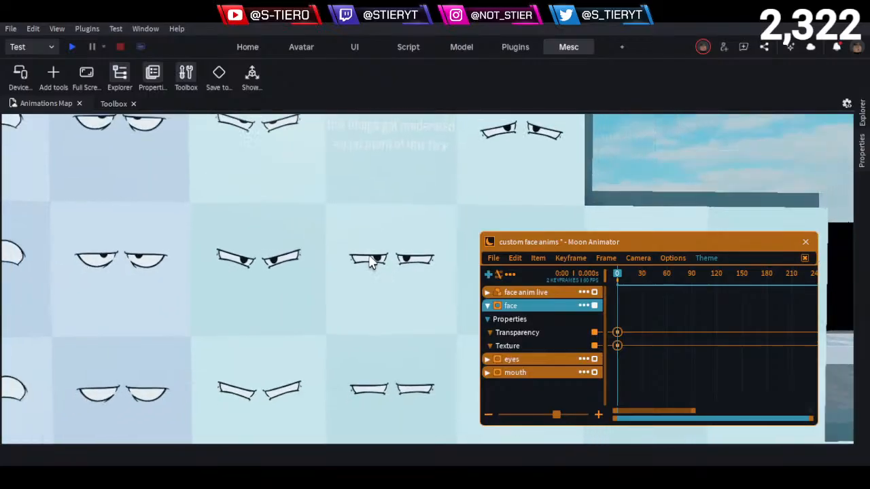
pyautogui.press('w')
pyautogui.press('s')
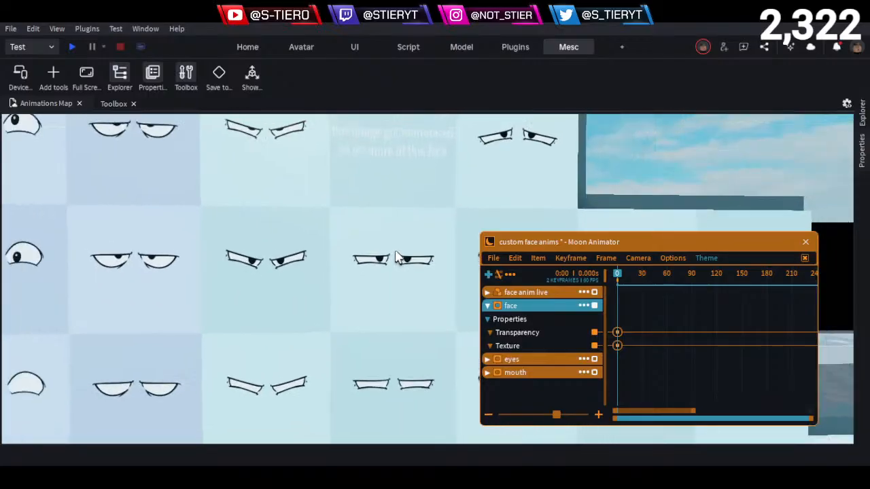
pyautogui.press('s')
pyautogui.press('w')
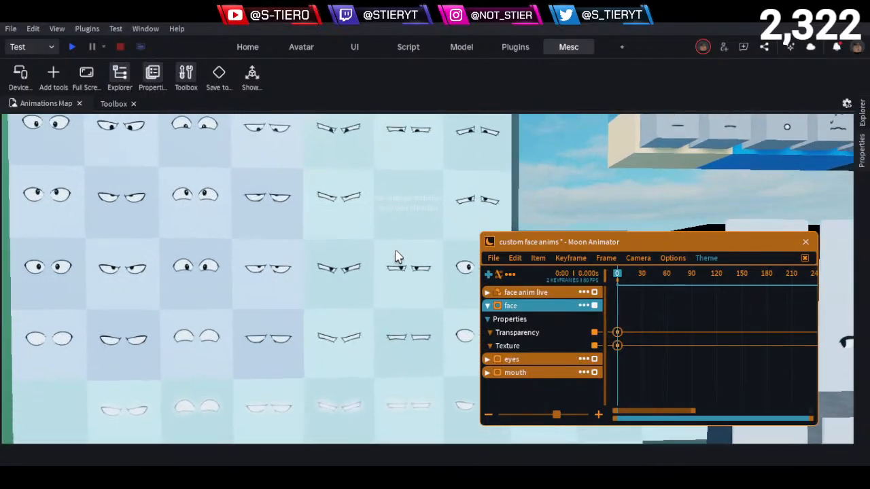
# - Inspect the flat narrow-eyes gaze variants above and below the moderated-image tile, ending with an overview of the eye decal wall
pyautogui.press('w')
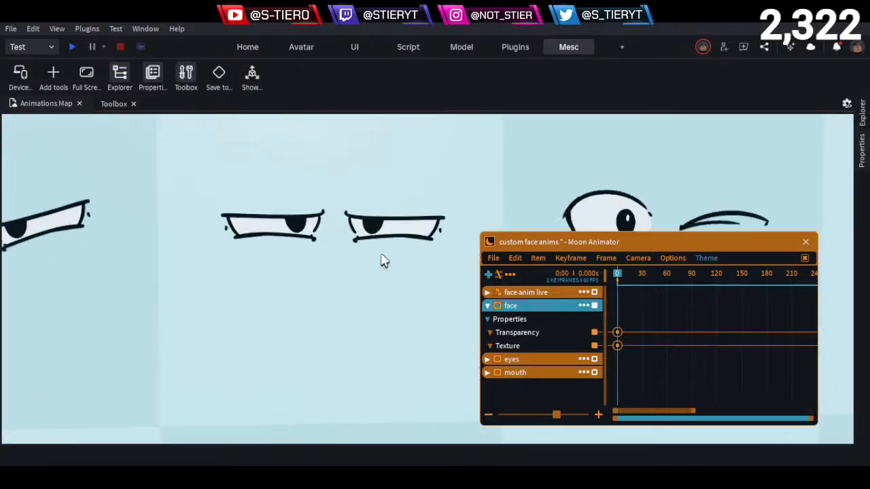
pyautogui.press('s')
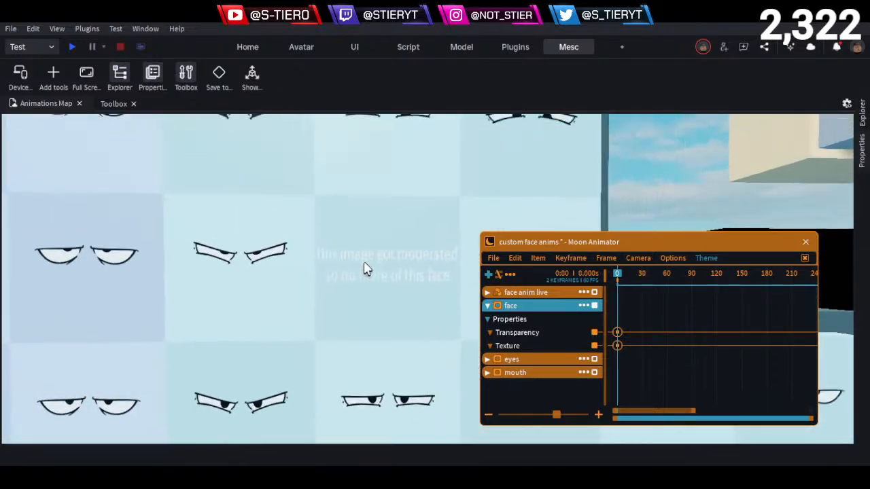
pyautogui.press('w')
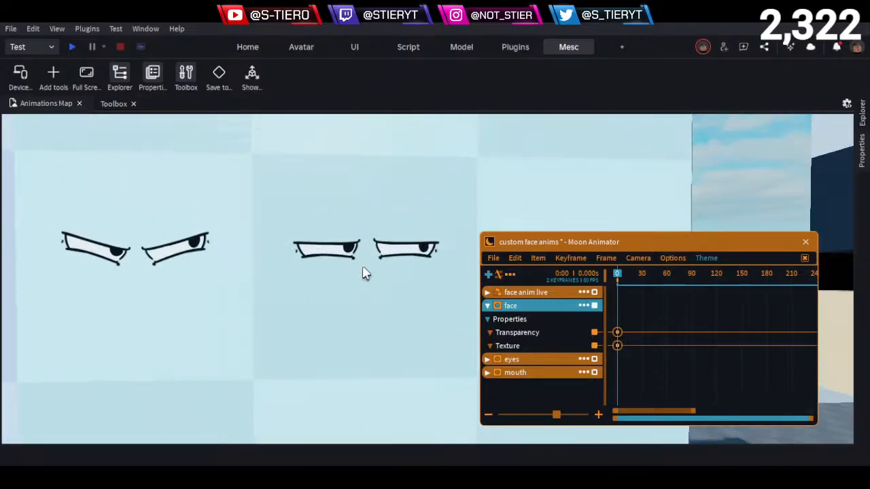
pyautogui.press('e')
pyautogui.press('s')
pyautogui.press('q')
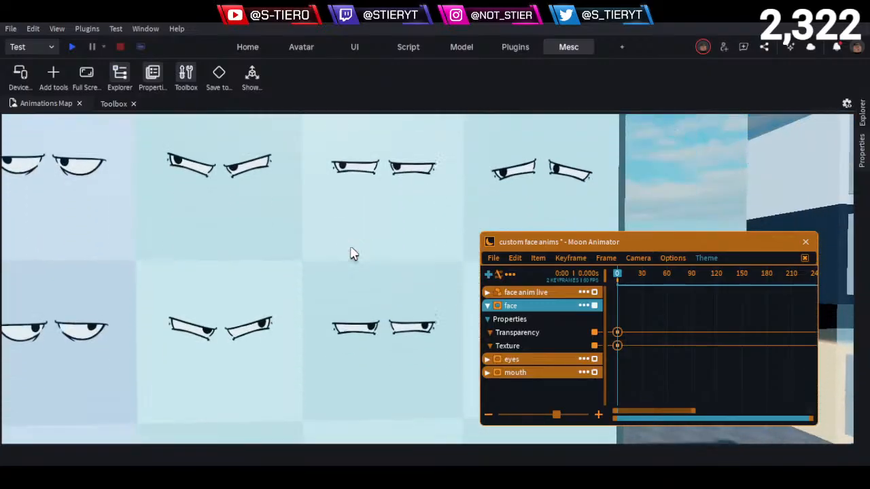
pyautogui.press('s')
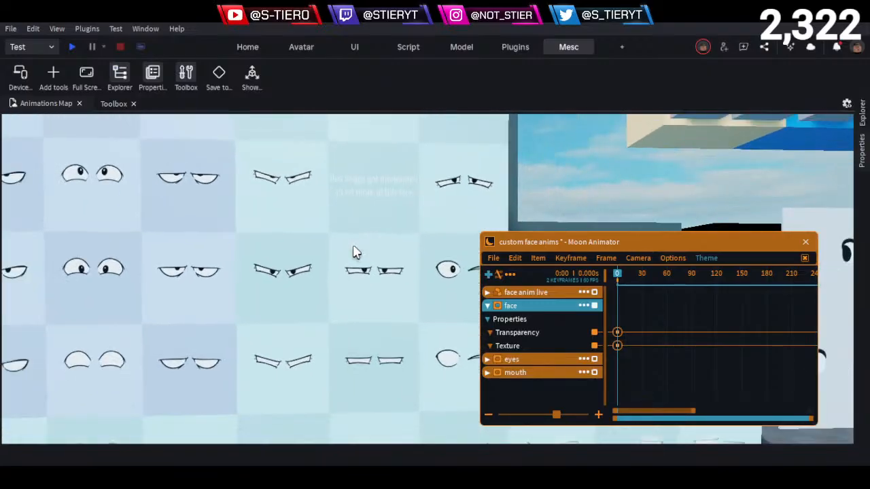
pyautogui.press('s')
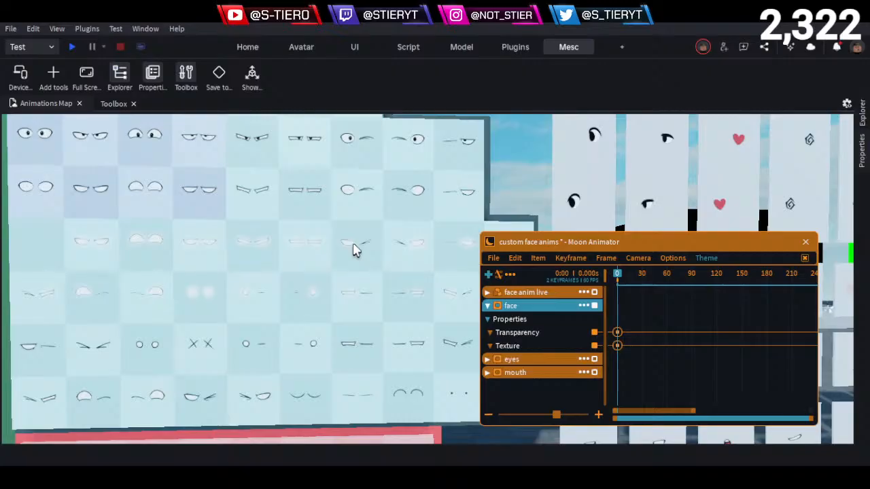
# - View the capped character's face up close in front of the decal walls
pyautogui.moveTo(324, 230); pyautogui.dragTo(342, 223, button='right')
pyautogui.scroll(5, 345, 230)
pyautogui.press('w')
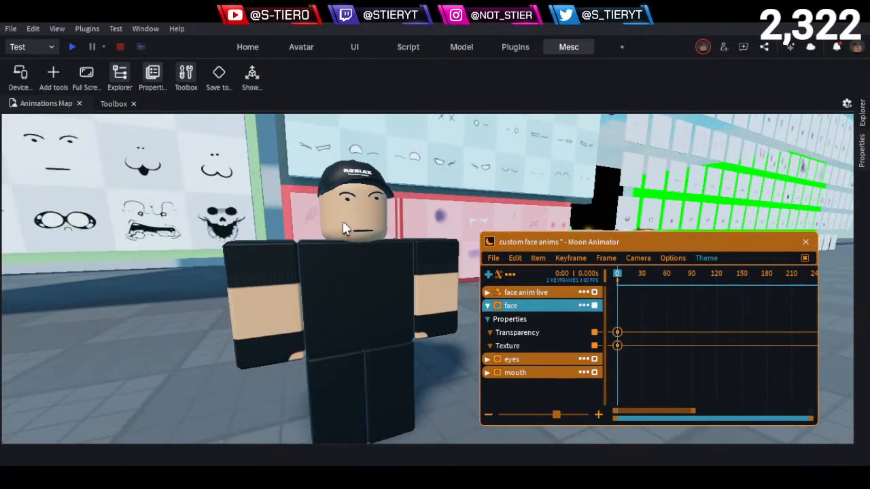
pyautogui.press('q')
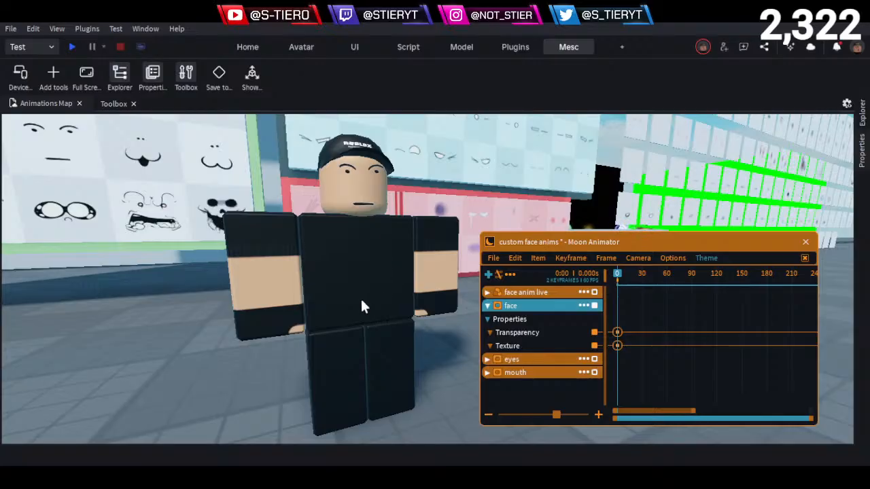
pyautogui.press('s')
pyautogui.moveTo(363, 300); pyautogui.dragTo(363, 300, button='right')
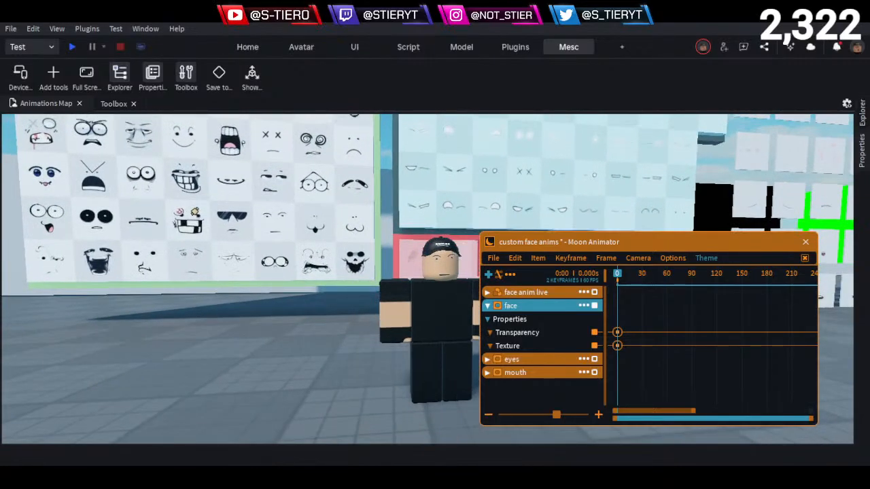
# - Examine the red-framed board of face overlay decals below the eye wall, including the scars, bruises, tears, blood and blush
pyautogui.moveTo(302, 370)
pyautogui.mouseDown(button='right')
pyautogui.moveTo(297, 354)
pyautogui.moveTo(306, 354)
pyautogui.mouseUp(button='right')
pyautogui.press('w')
pyautogui.press('d')
pyautogui.press('w')
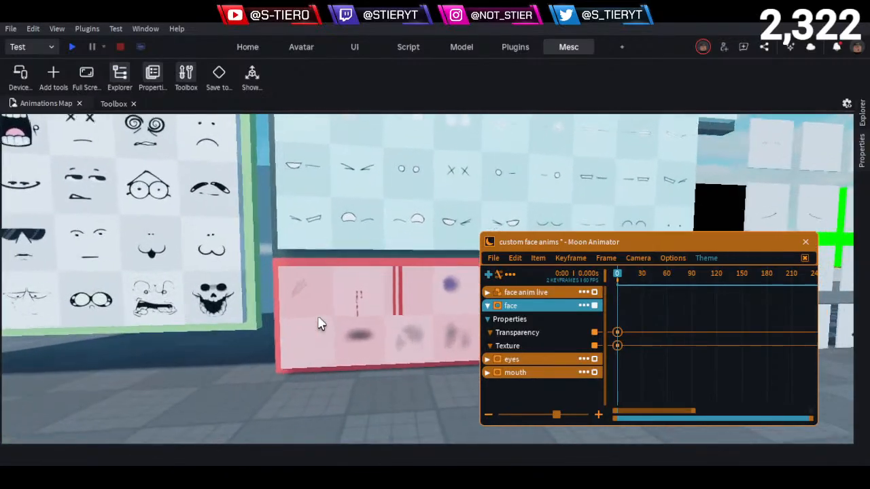
pyautogui.press('d')
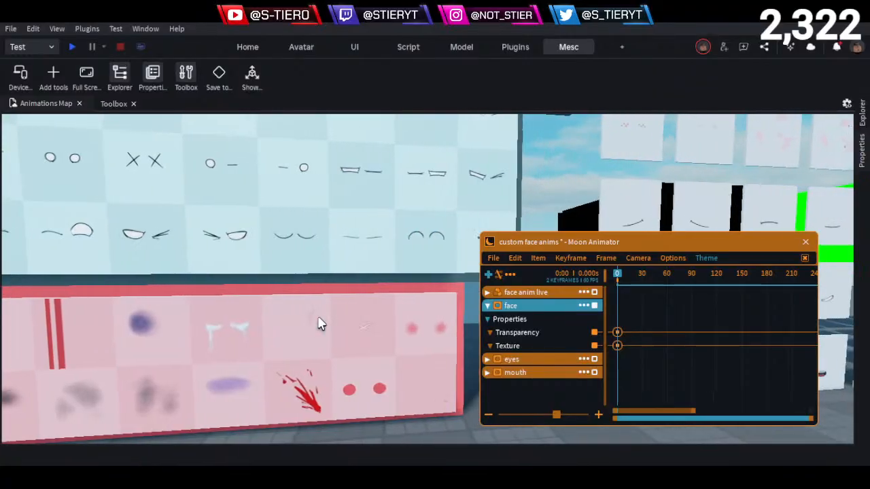
# - Look along the freestanding eye panels, from the heart and spiral eyes to the blank and nearly closed ones
pyautogui.press('d')
pyautogui.press('d')
pyautogui.press('e')
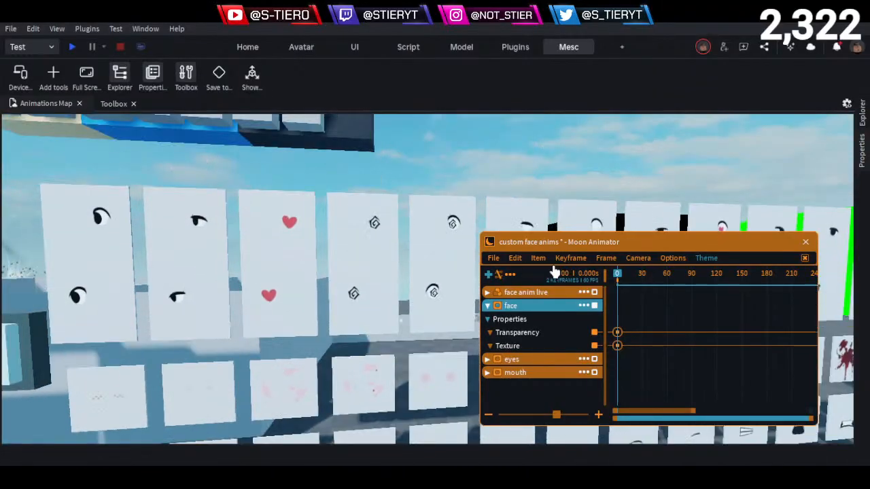
pyautogui.press('d')
pyautogui.press('d')
pyautogui.press('w')
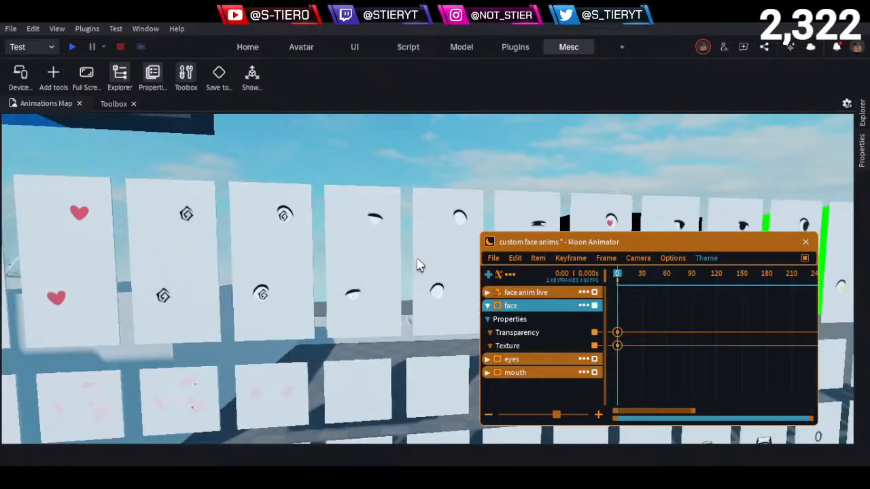
pyautogui.press('d')
pyautogui.press('w')
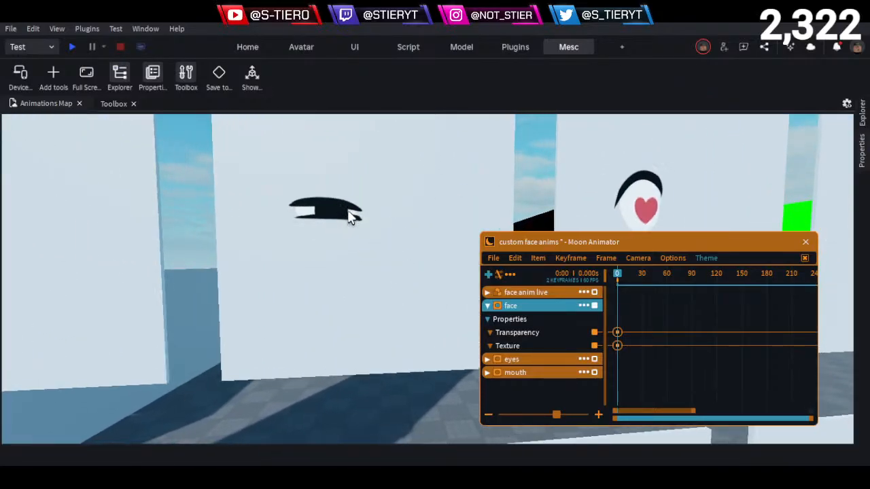
# - Inspect the nearly closed eye panel beside the heart-pupil panel up close, checking both of its eyes
pyautogui.press('s')
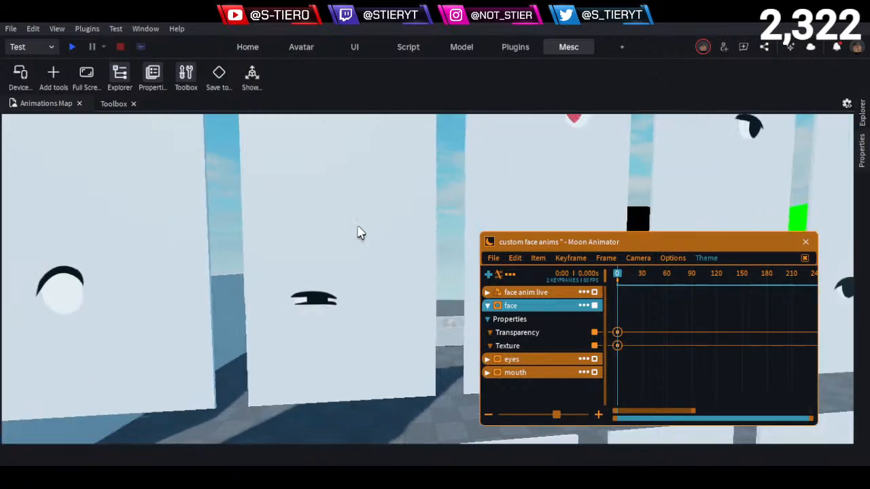
pyautogui.press('w')
pyautogui.press('a')
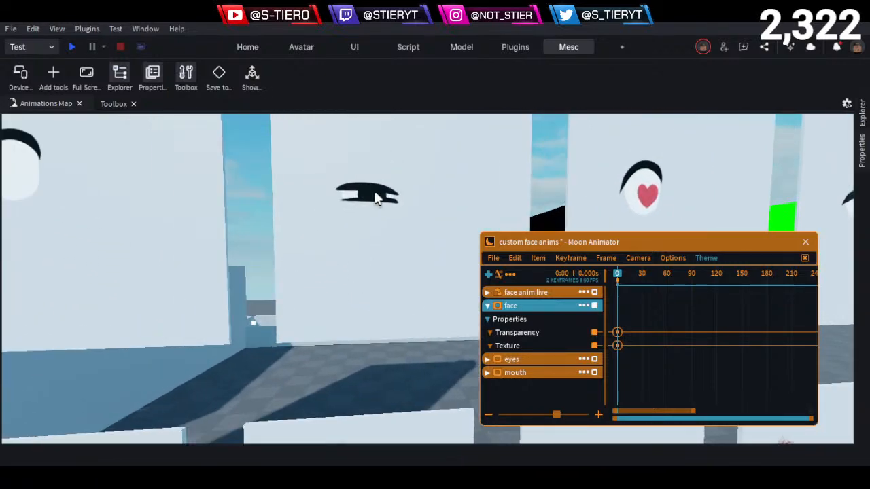
pyautogui.press('w')
pyautogui.press('d')
pyautogui.press('e')
pyautogui.press('d')
pyautogui.press('d')
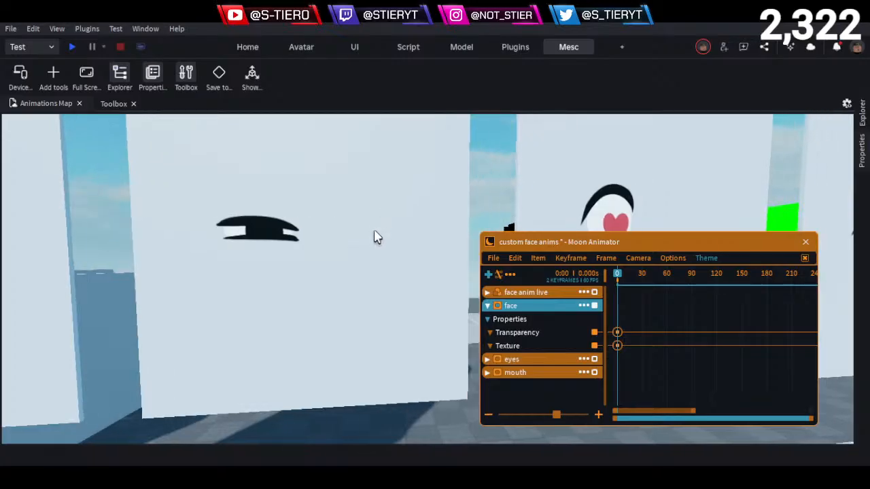
pyautogui.press('a')
pyautogui.press('e')
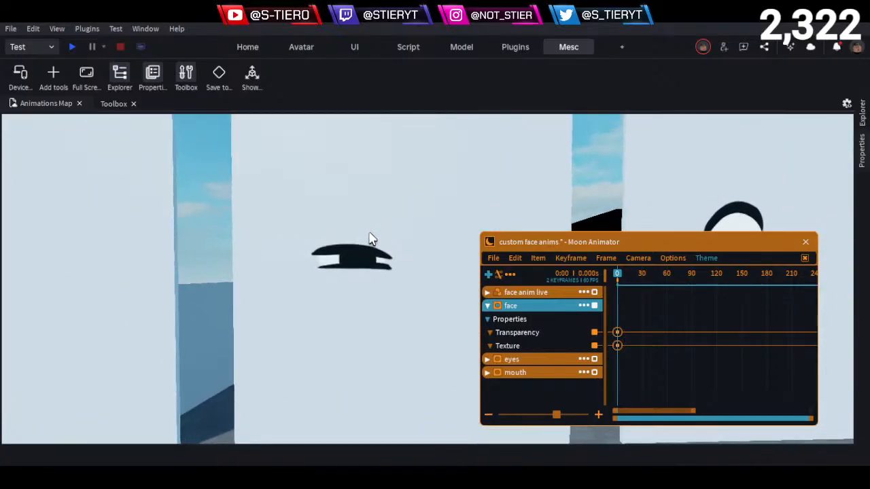
pyautogui.press('e')
pyautogui.press('s')
pyautogui.press('d')
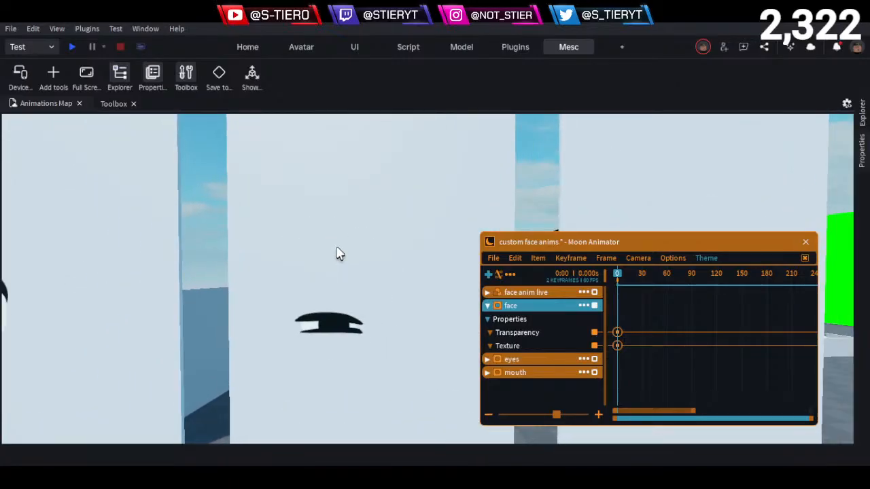
# - Survey the row of eye panels from the heart-pupil eyes through the lashed eyes to the star-pupil eyes
pyautogui.press('q')
pyautogui.press('s')
pyautogui.press('q')
pyautogui.press('d')
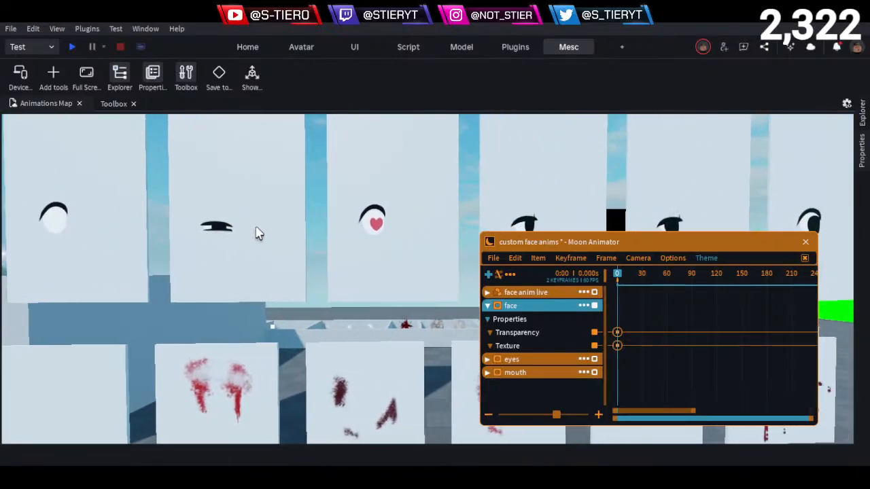
pyautogui.press('d')
pyautogui.press('d')
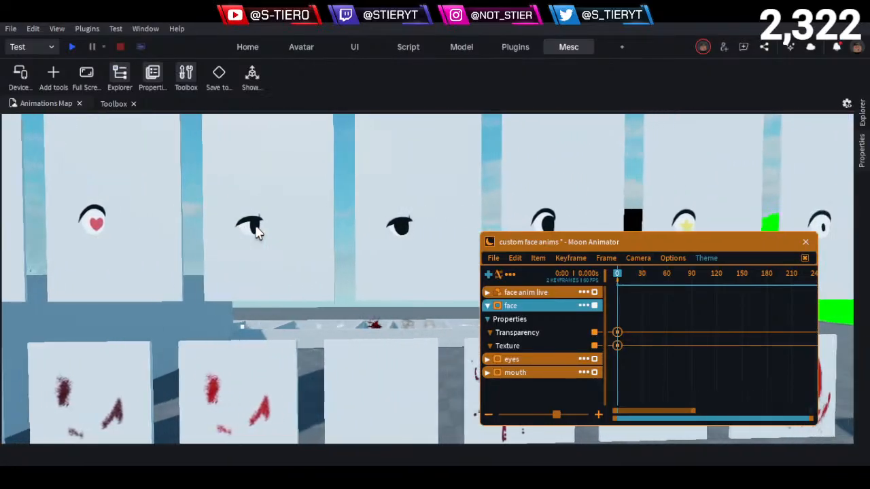
pyautogui.press('d')
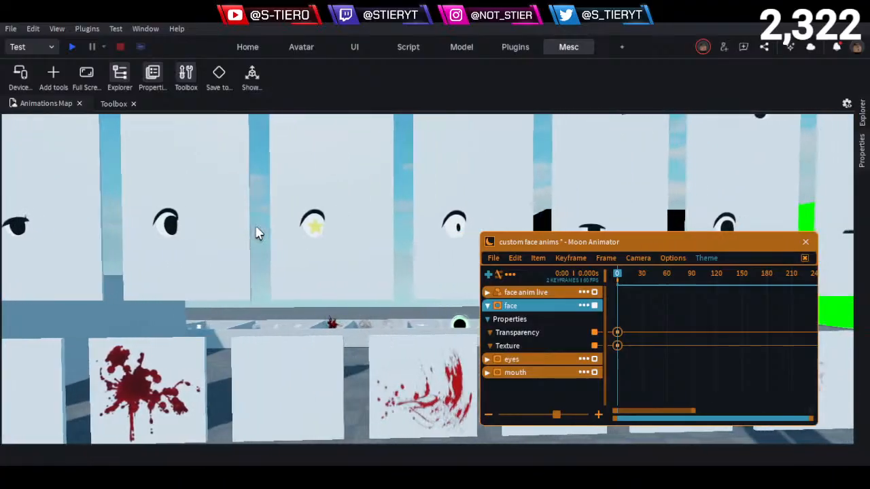
pyautogui.press('d')
# - Examine the small-pupil wide eye panel next to the star-pupil eyes up close
pyautogui.press('w')
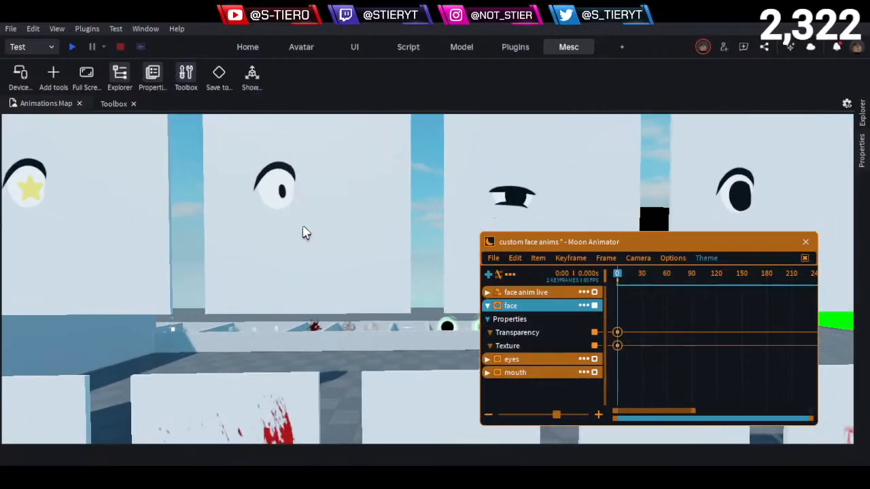
pyautogui.press('w')
pyautogui.press('a')
pyautogui.press('e')
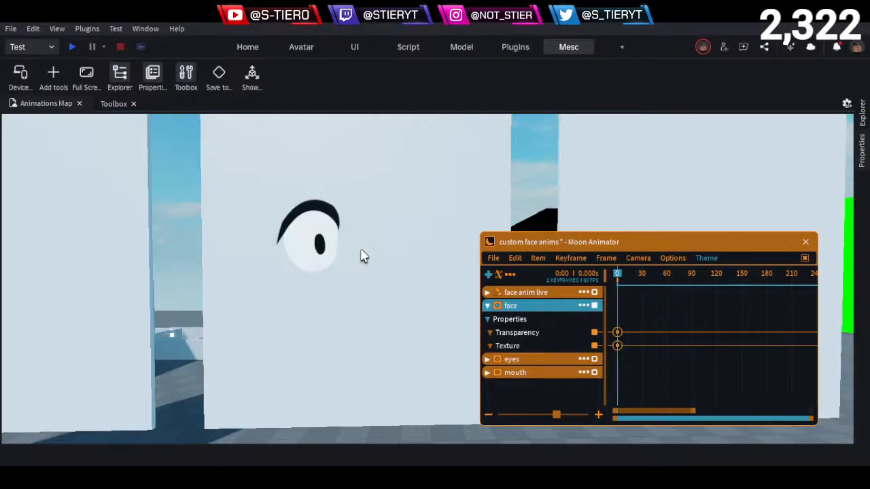
pyautogui.press('s')
# - Review the remaining eye panels to the end of the row, including the half-lidded, wide and closed-eye variants
pyautogui.press('d')
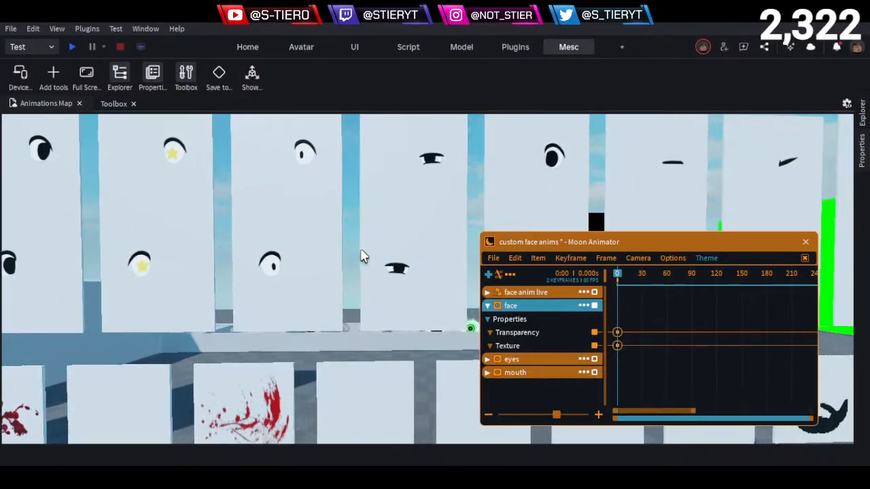
pyautogui.press('d')
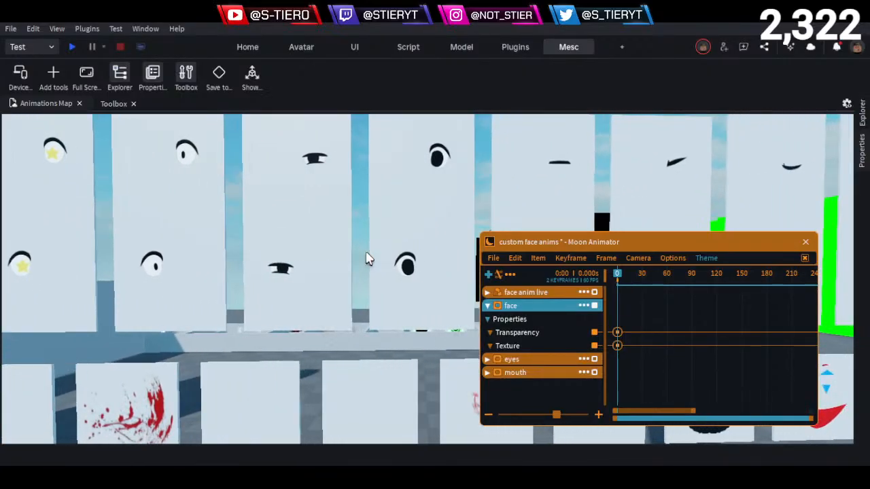
pyautogui.press('d')
pyautogui.press('d')
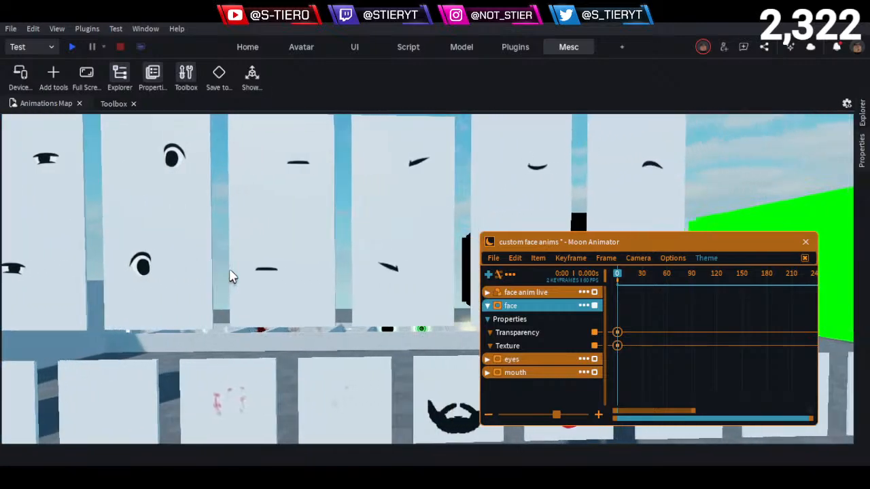
pyautogui.press('d')
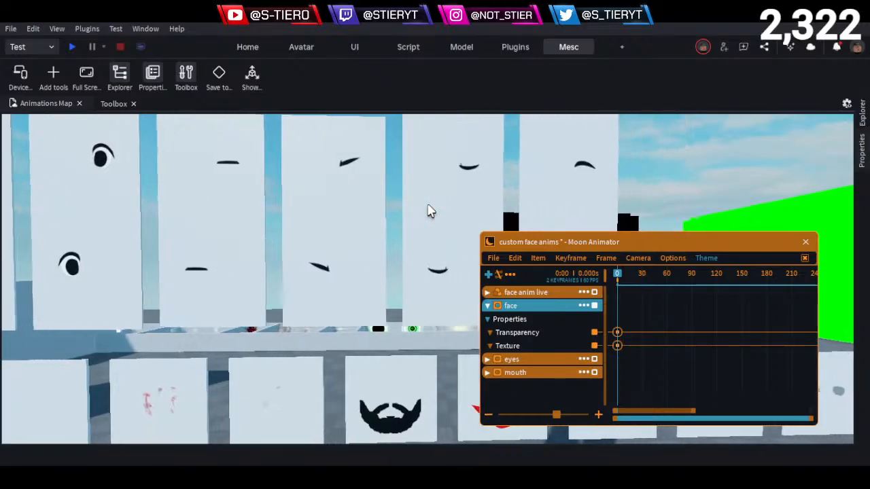
pyautogui.press('s')
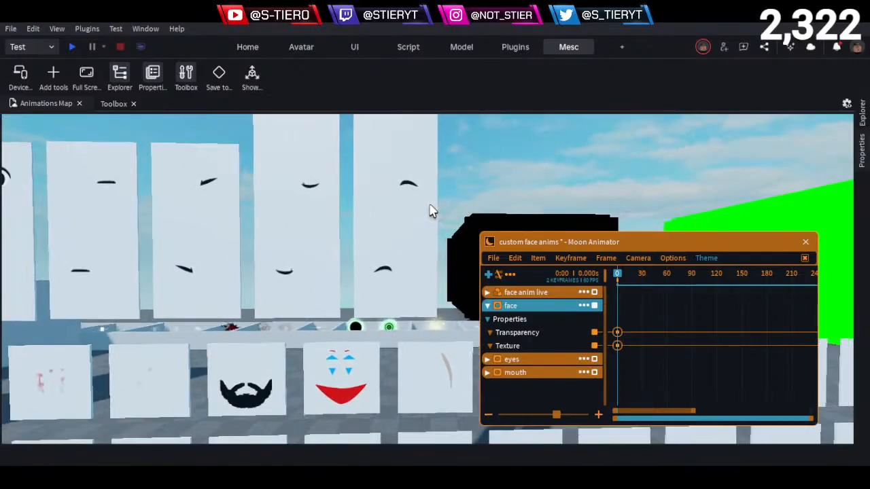
pyautogui.press('s')
pyautogui.press('w')
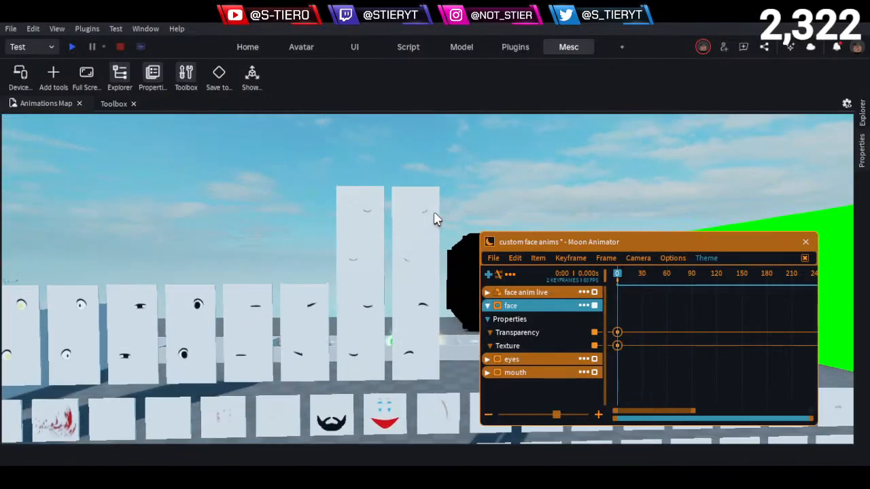
# - Move the lower eye decal of the first side-glancing panel into that panel's upper part, so both eyes share one part
pyautogui.press('s')
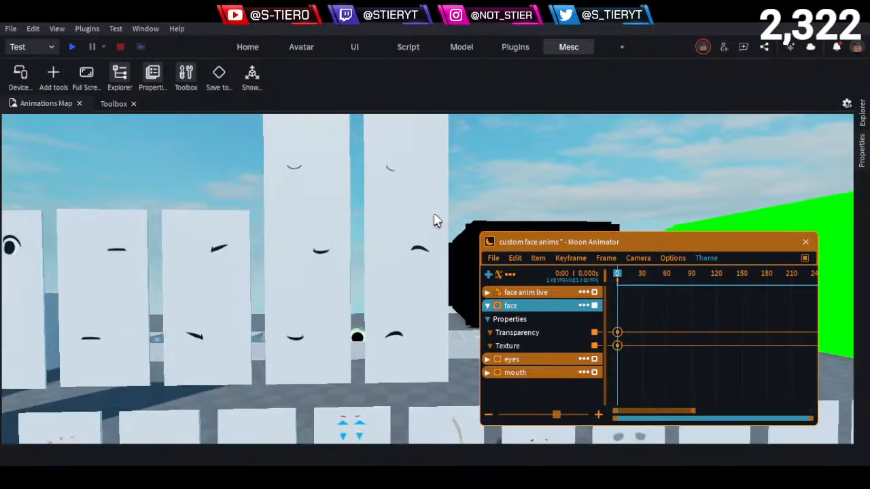
pyautogui.press('a')
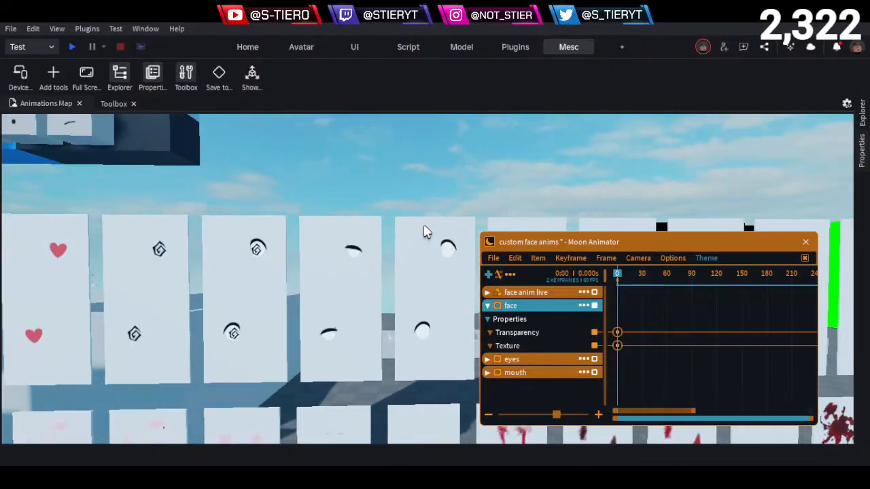
pyautogui.press('a')
pyautogui.press('a')
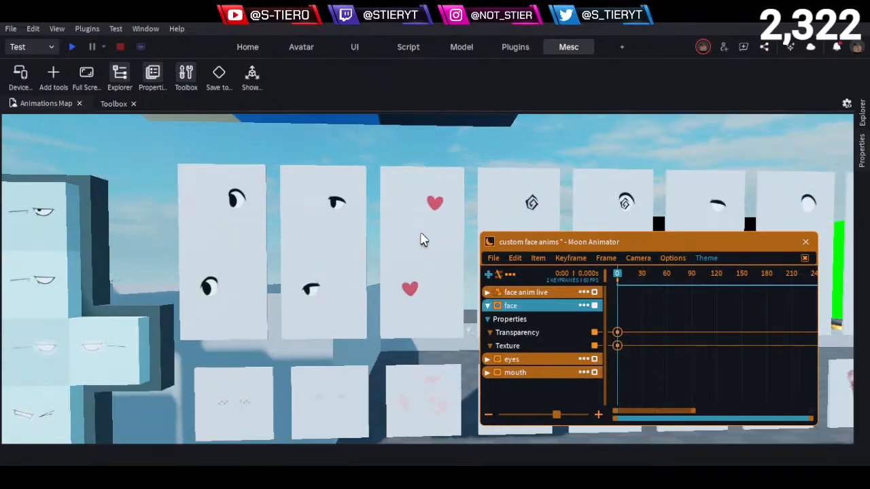
pyautogui.press('a')
pyautogui.press('w')
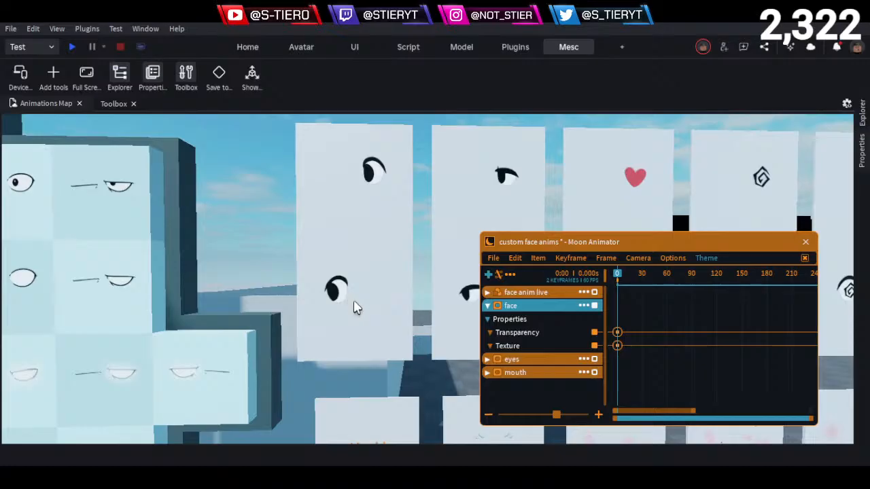
pyautogui.click(862, 121)
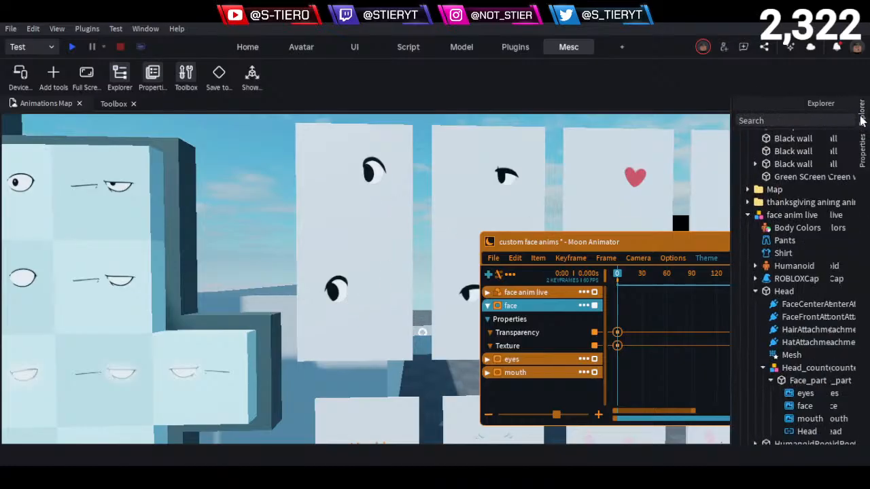
pyautogui.click(364, 248)
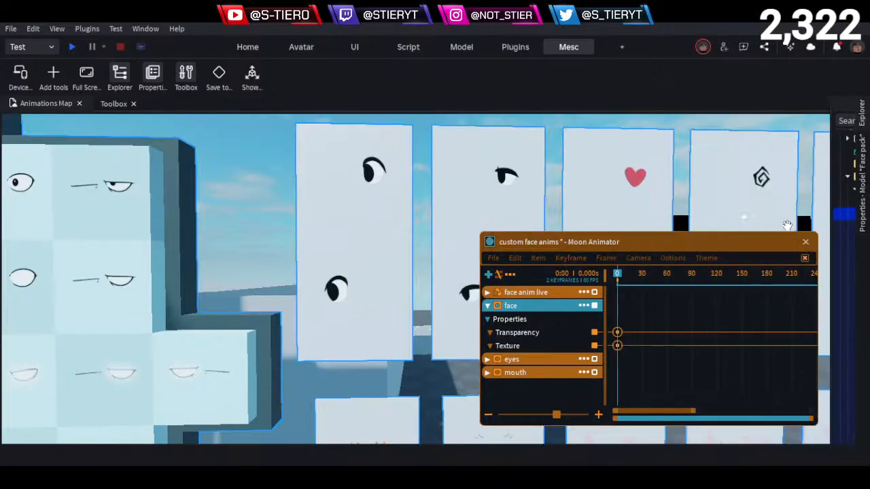
pyautogui.click(862, 121)
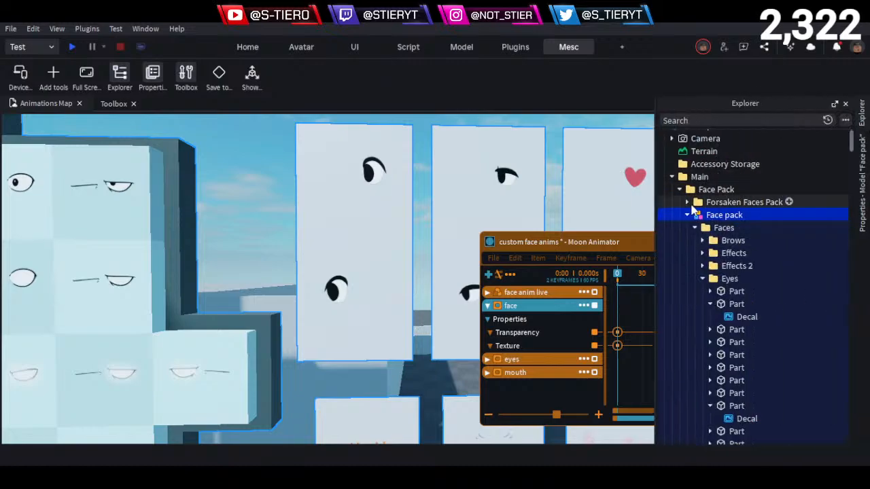
pyautogui.keyDown('alt'); pyautogui.click(366, 289); pyautogui.keyUp('alt')
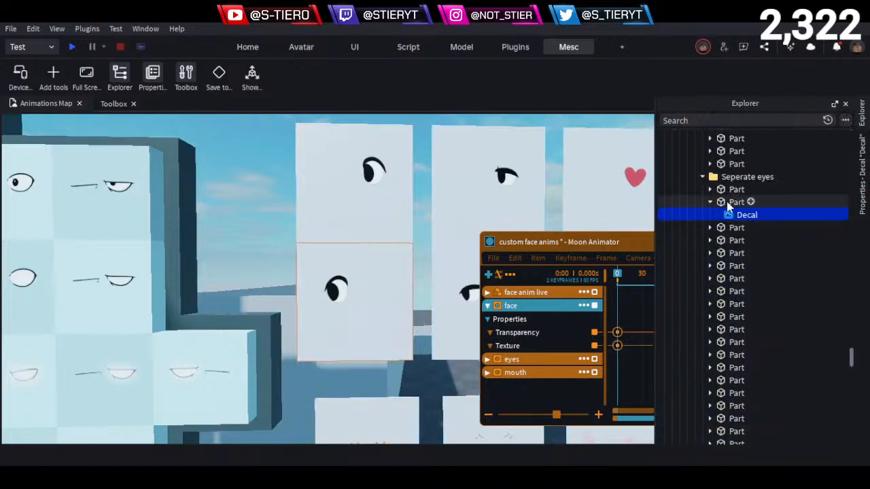
pyautogui.click(727, 202)
pyautogui.click(726, 190)
pyautogui.click(727, 200)
pyautogui.moveTo(746, 214); pyautogui.dragTo(734, 194)
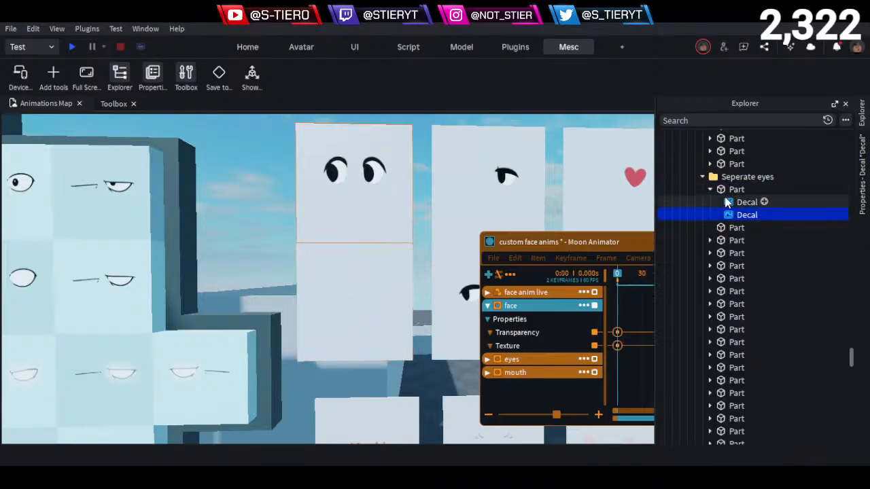
# - Select each of the two eye decals in the combined part in turn to compare them
pyautogui.click(726, 202)
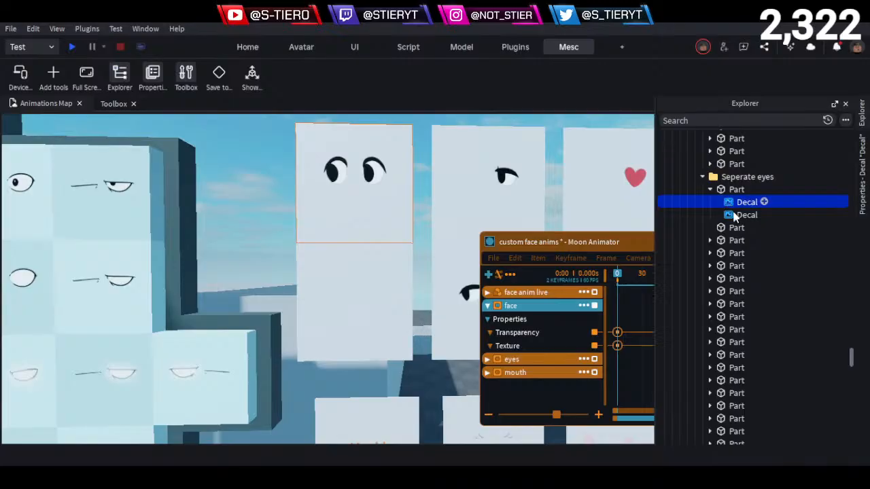
pyautogui.click(733, 213)
pyautogui.click(737, 205)
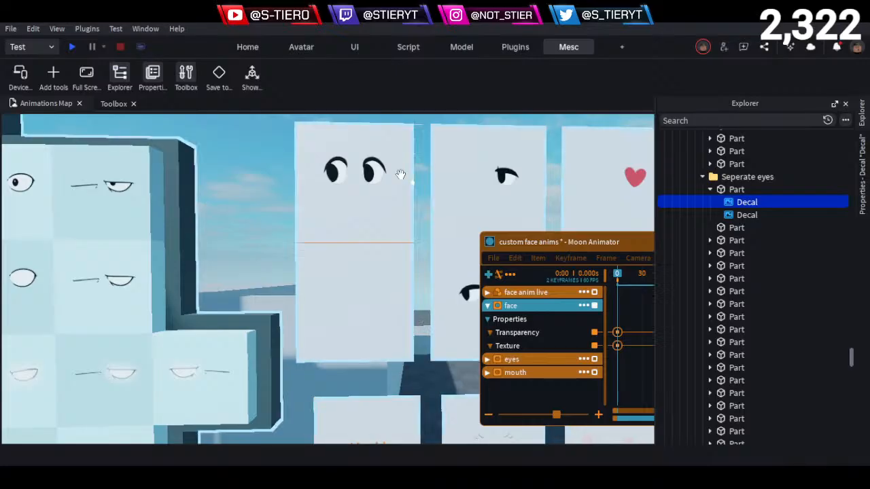
pyautogui.click(382, 280)
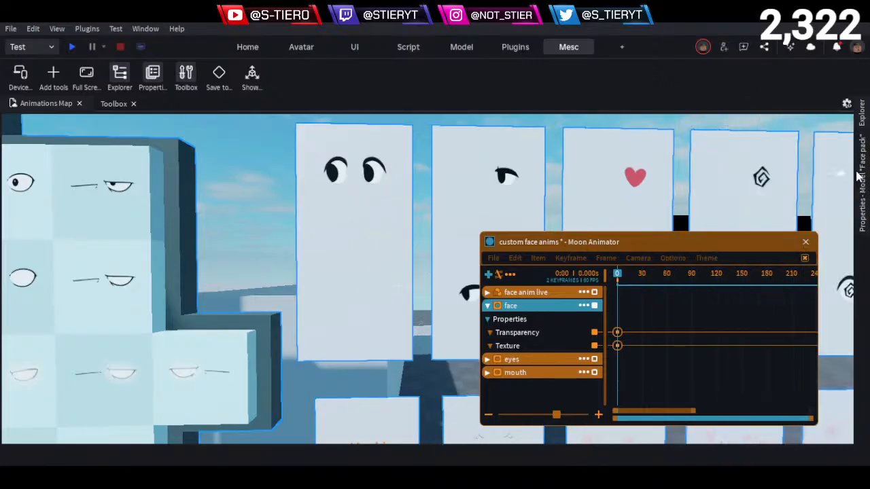
pyautogui.click(863, 123)
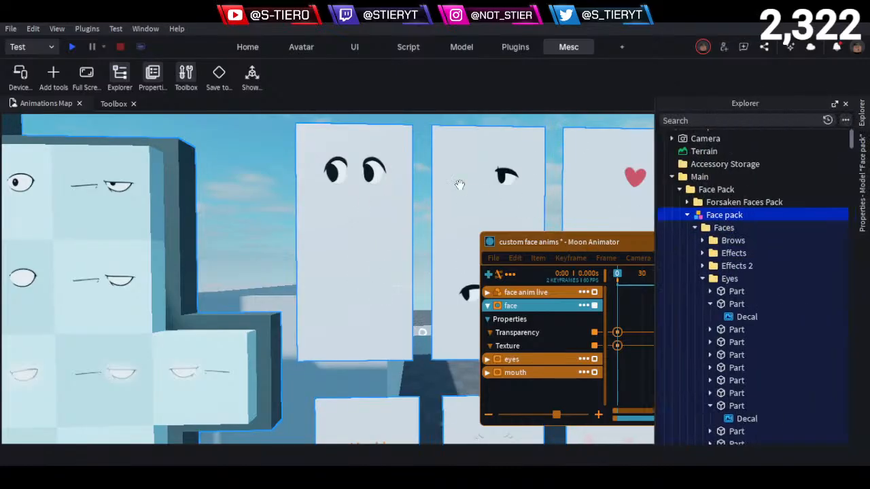
# - Locate the second panel's lower eye decal and its parent part in the Explorer, collapse that part and clear the selection
pyautogui.moveTo(419, 252); pyautogui.dragTo(420, 252, button='right')
pyautogui.press('s')
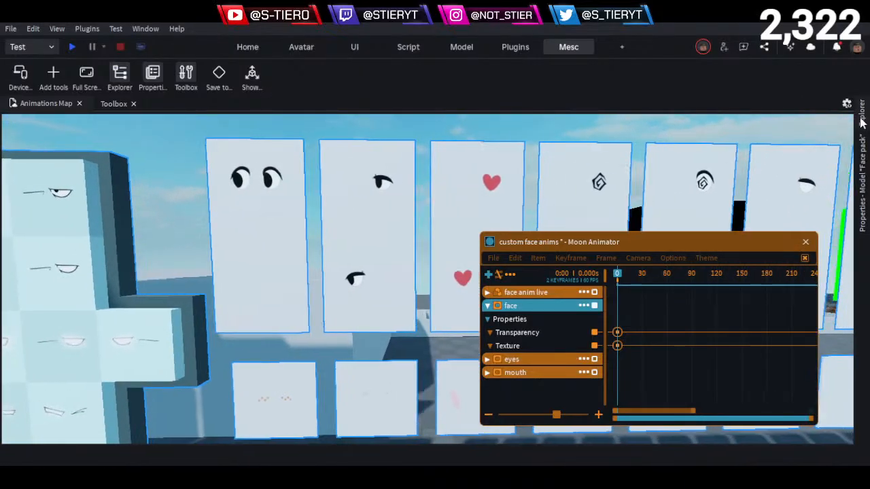
pyautogui.click(862, 122)
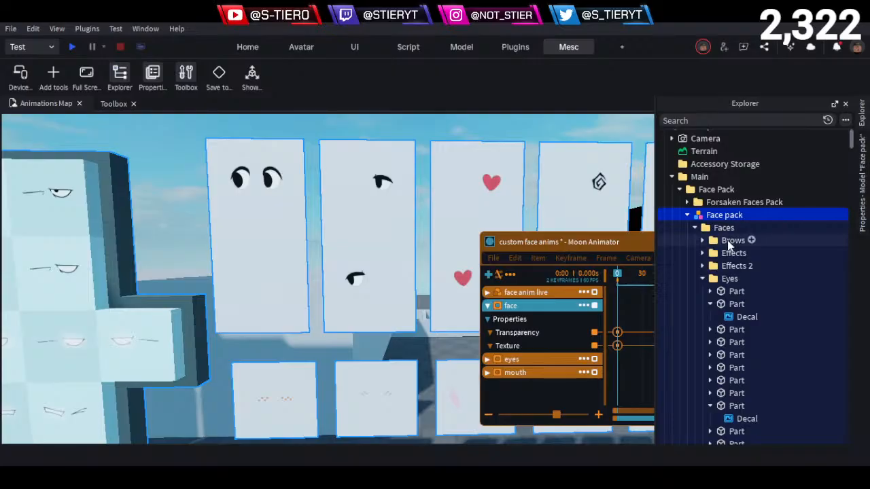
pyautogui.click(736, 304)
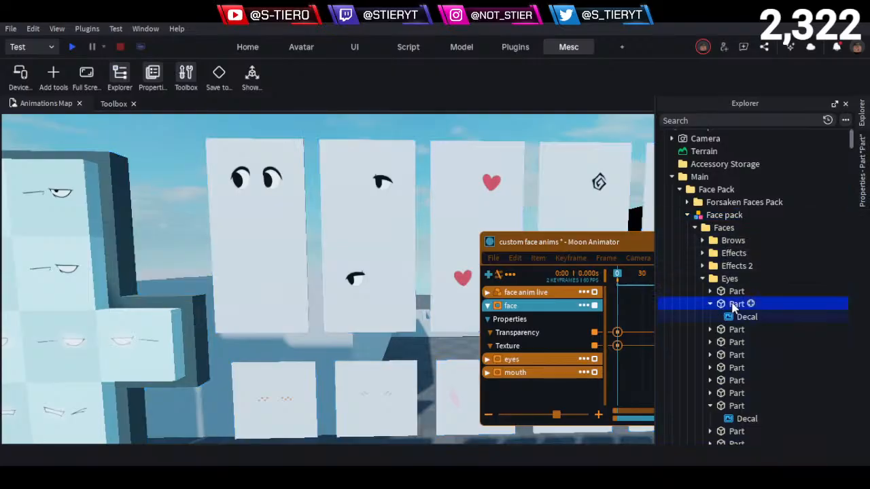
pyautogui.click(386, 240)
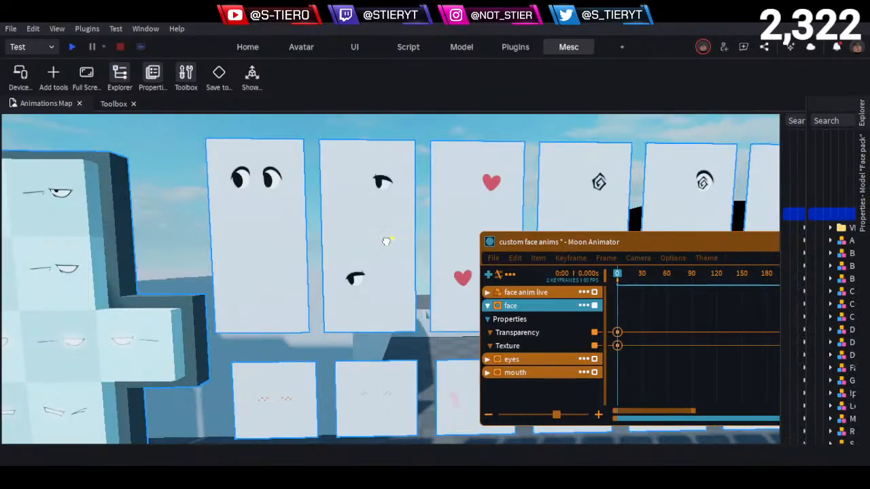
pyautogui.keyDown('alt'); pyautogui.click(386, 242); pyautogui.keyUp('alt')
pyautogui.click(864, 120)
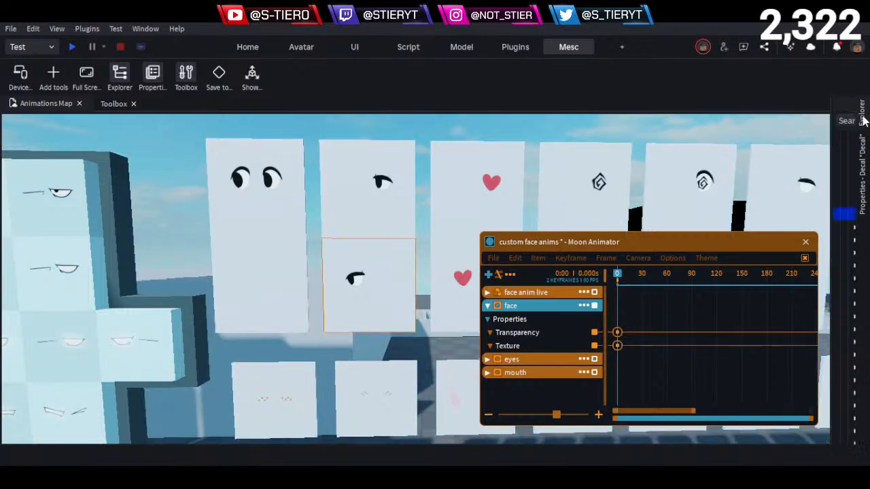
pyautogui.click(735, 202)
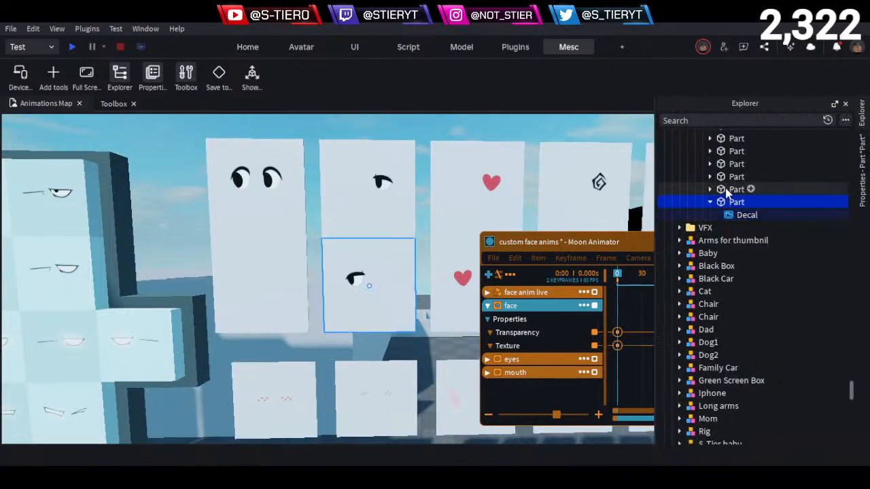
pyautogui.click(726, 190)
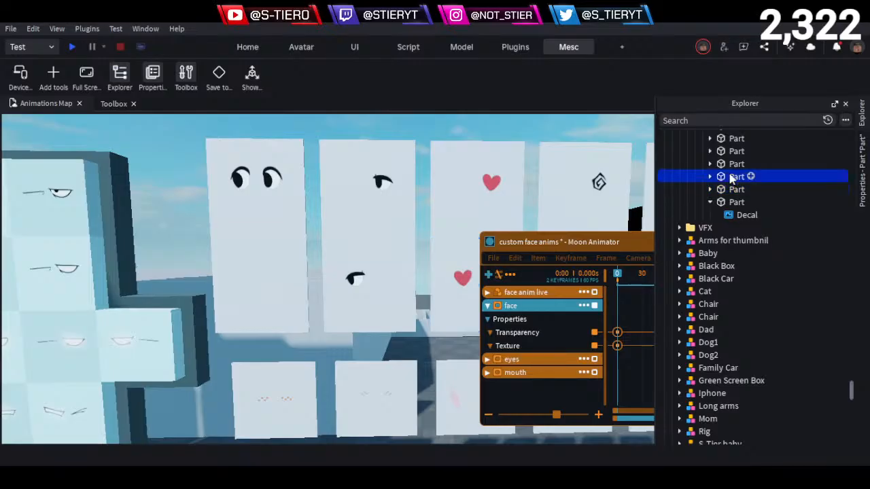
pyautogui.click(737, 202)
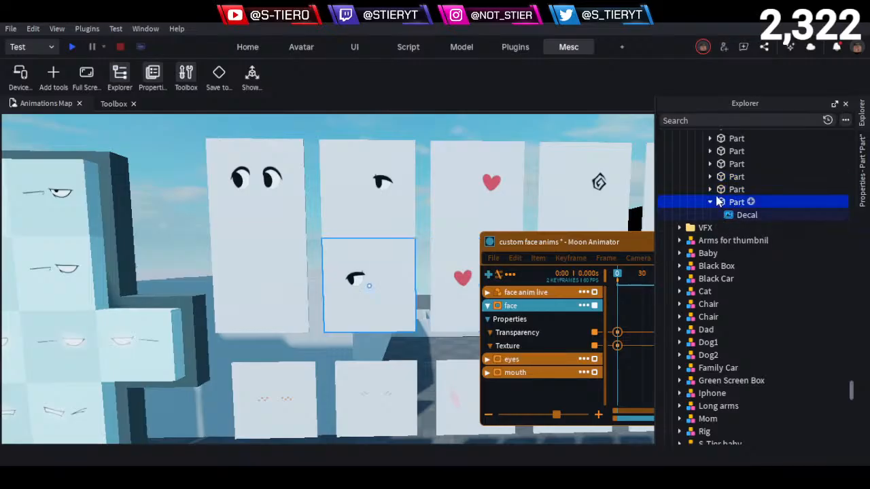
pyautogui.click(710, 202)
pyautogui.click(335, 142)
# - Survey the separate eye panels, the eye decal wall and the level gambler face display from farther back
pyautogui.scroll(-4, 370, 192)
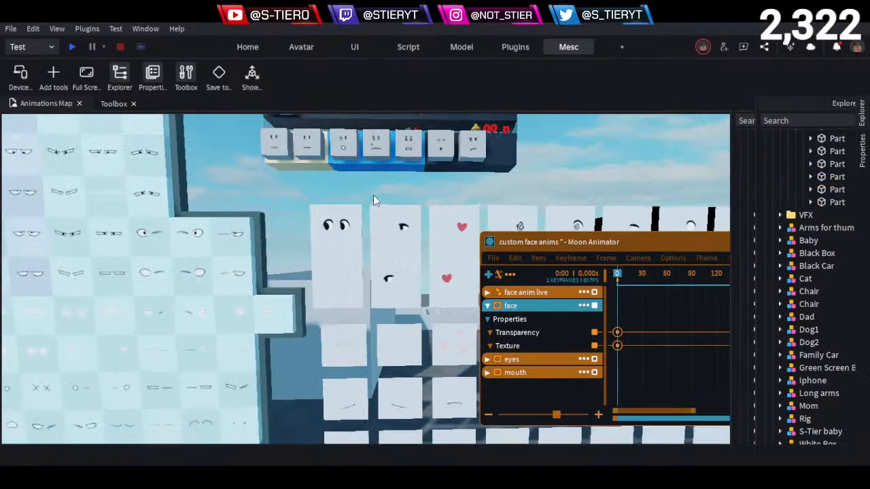
pyautogui.scroll(4, 392, 214)
pyautogui.scroll(-4, 393, 214)
pyautogui.scroll(-5, 393, 215)
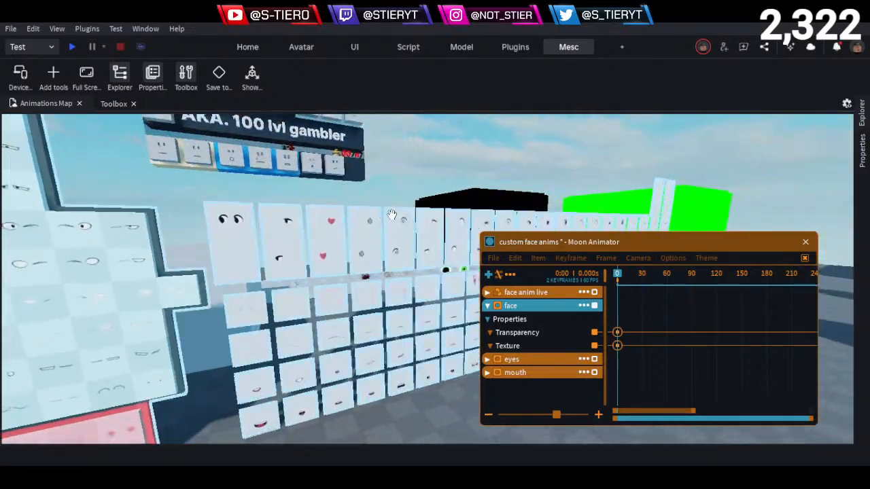
pyautogui.scroll(6, 362, 204)
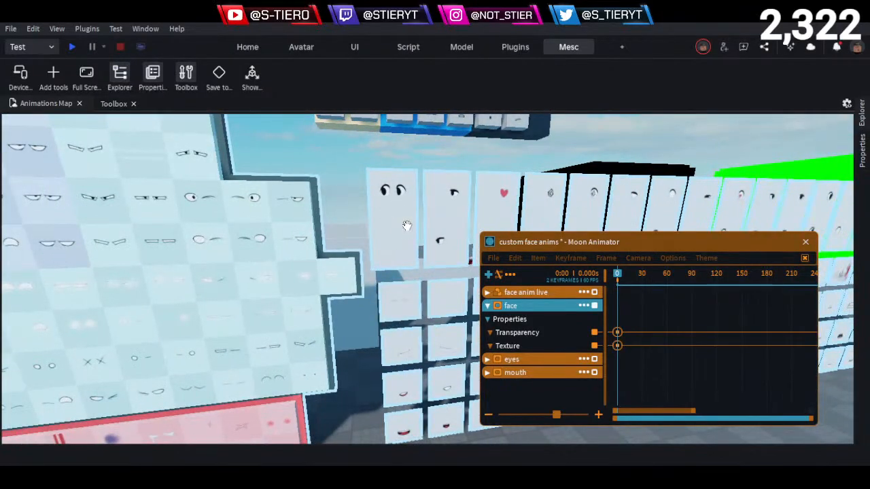
pyautogui.scroll(-3, 405, 229)
pyautogui.moveTo(404, 233); pyautogui.dragTo(399, 235, button='right')
pyautogui.scroll(4, 399, 233)
pyautogui.scroll(6, 394, 242)
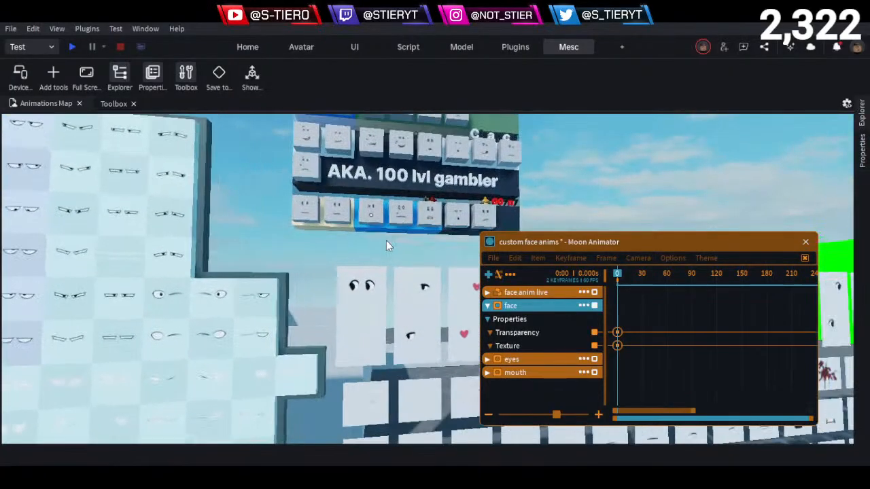
# - Examine the combined side-glancing eye pair on the first panel up close
pyautogui.press('w')
pyautogui.press('q')
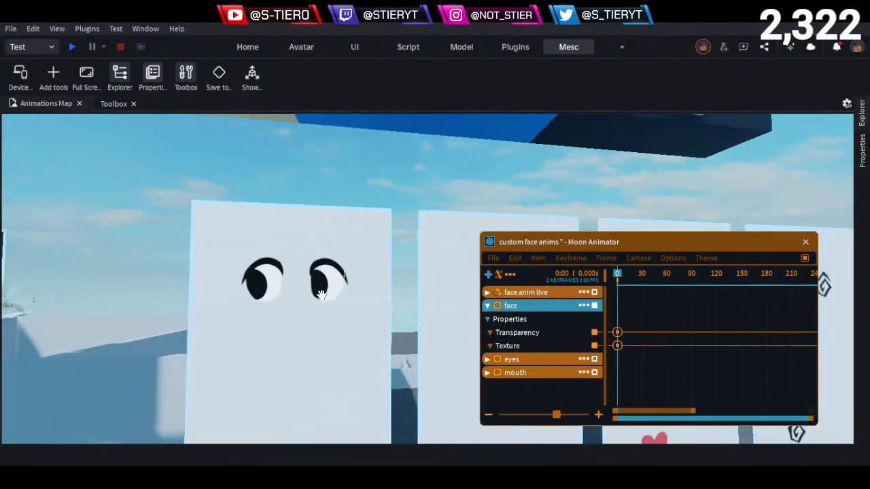
pyautogui.press('a')
pyautogui.press('q')
pyautogui.press('s')
# - Inspect the black-capped rig standing in front of the face decal walls from the front
pyautogui.scroll(-6, 358, 289)
pyautogui.moveTo(367, 282)
pyautogui.mouseDown(button='right')
pyautogui.moveTo(378, 276)
pyautogui.moveTo(365, 277)
pyautogui.moveTo(372, 268)
pyautogui.mouseUp(button='right')
pyautogui.press('w')
pyautogui.press('s')
pyautogui.press('w')
pyautogui.press('w')
pyautogui.press('w')
pyautogui.press('d')
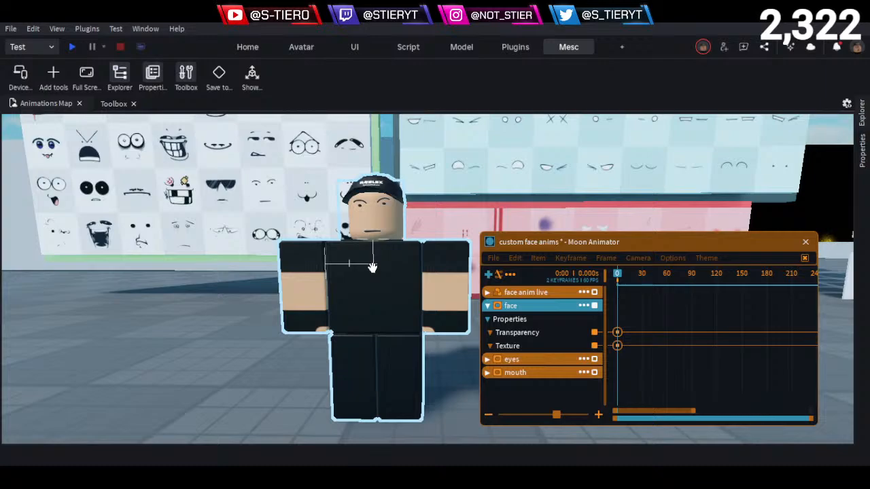
pyautogui.press('d')
# - Examine the small dot eyes and the arched closed eyes at the lower corner of the eye decal wall
pyautogui.moveTo(372, 268); pyautogui.dragTo(402, 221, button='right')
pyautogui.press('w')
pyautogui.press('d')
pyautogui.press('w')
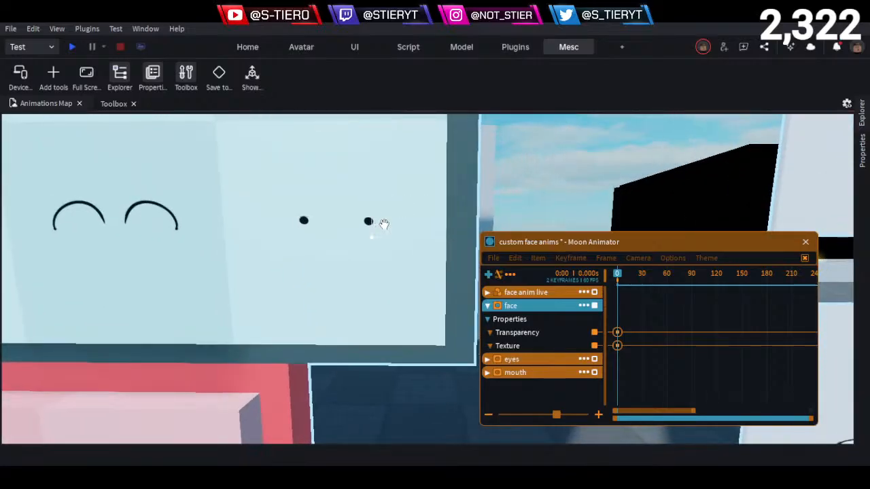
pyautogui.press('s')
pyautogui.moveTo(384, 224); pyautogui.dragTo(375, 222, button='right')
pyautogui.press('a')
pyautogui.press('s')
# - Survey the separate eye panels from the star-pupil eyes to the tall closed-eye panels at the end of the row
pyautogui.press('d')
pyautogui.press('w')
pyautogui.press('d')
pyautogui.press('d')
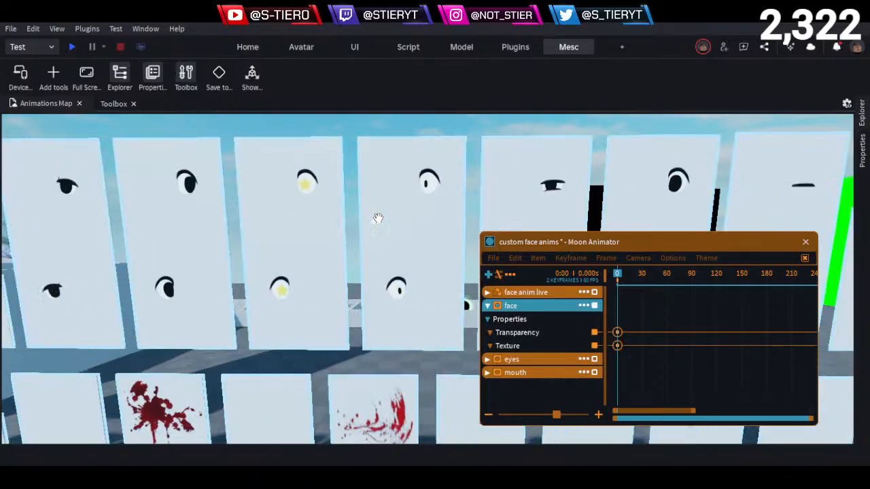
pyautogui.press('w')
pyautogui.press('d')
pyautogui.press('s')
pyautogui.press('d')
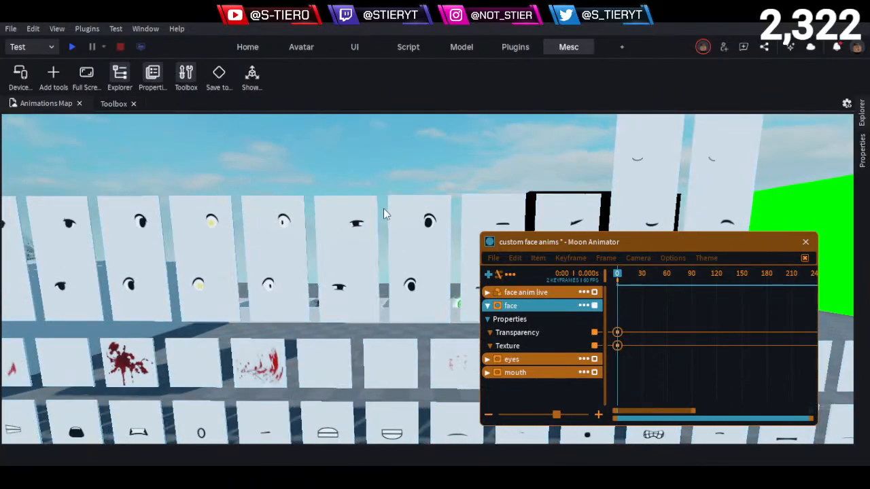
# - Go back along the eye panel row and examine the pupil-less wide eye panel between the half-lidded and heart-pupil ones
pyautogui.press('a')
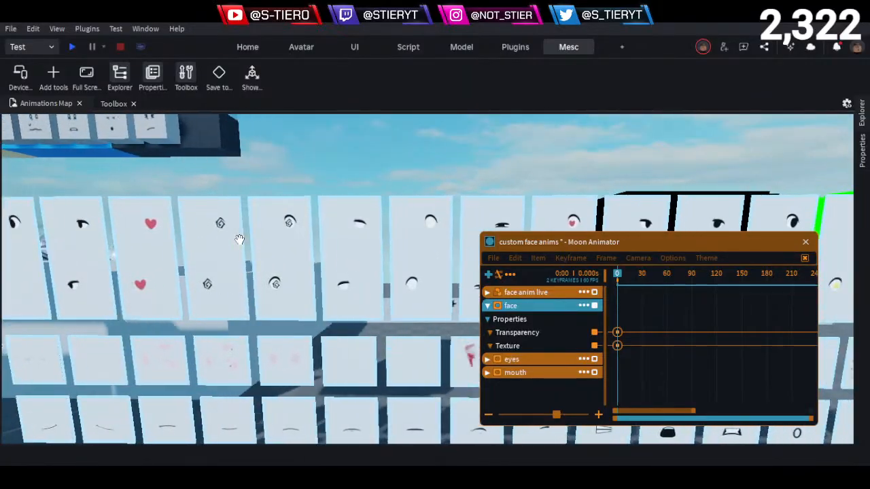
pyautogui.press('w')
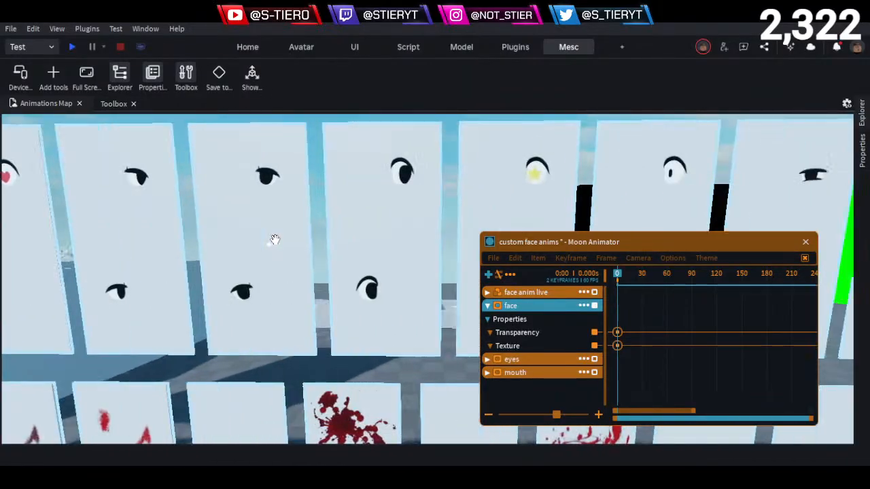
pyautogui.press('d')
pyautogui.press('a')
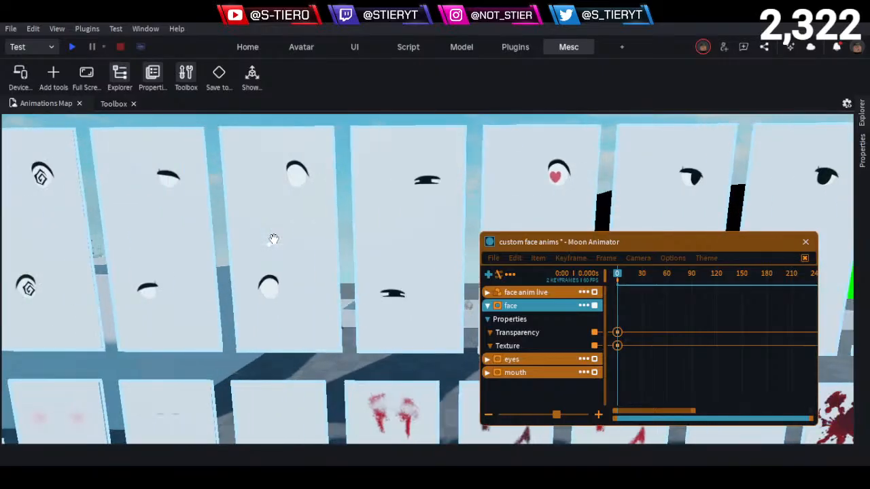
pyautogui.press('a')
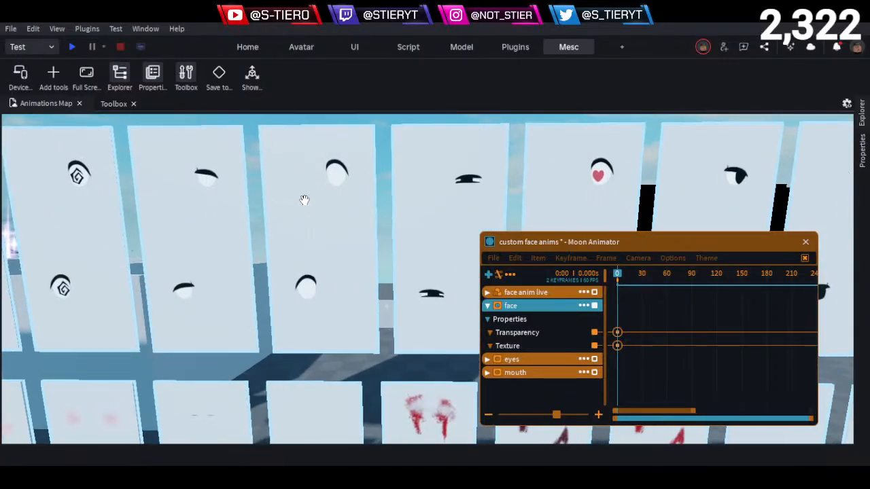
pyautogui.press('w')
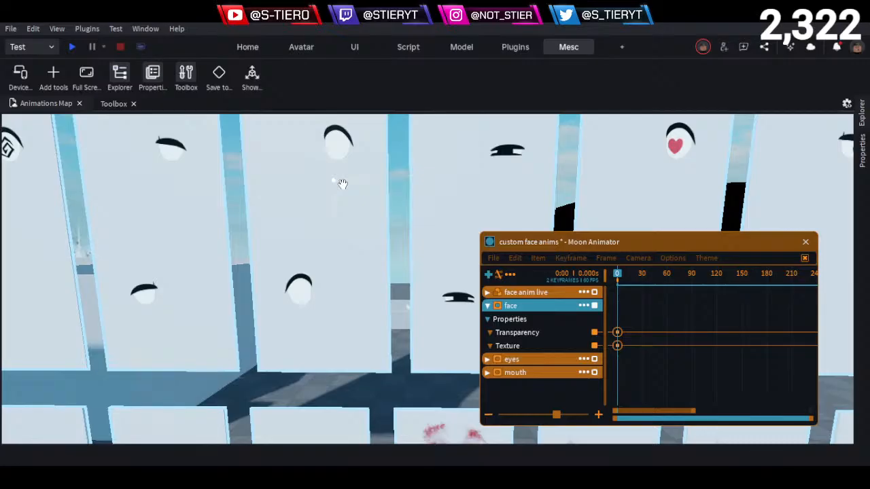
# - Survey the whole row of separate eye panels and return to the dot eyes at the eye decal wall's lower corner
pyautogui.press('s')
pyautogui.press('d')
pyautogui.press('a')
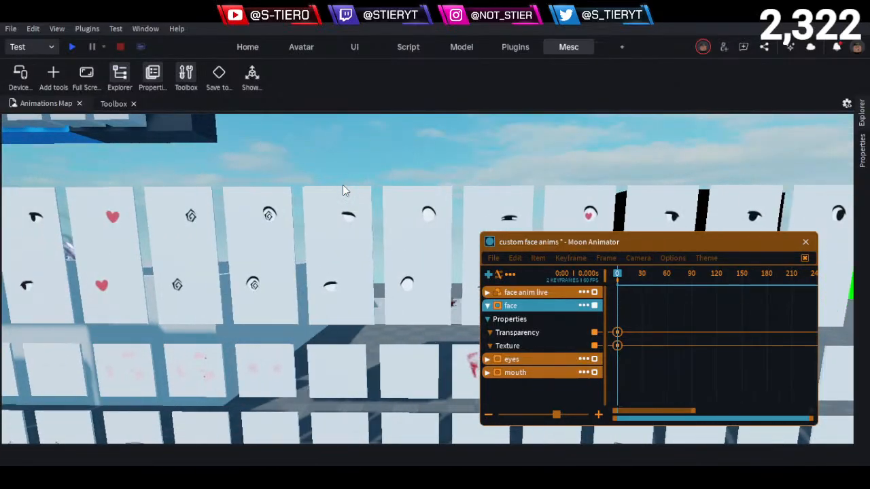
pyautogui.moveTo(342, 184); pyautogui.dragTo(333, 196, button='right')
pyautogui.press('w')
# - Return to a front view of the black-capped rig standing before the decal walls
pyautogui.press('w')
pyautogui.press('d')
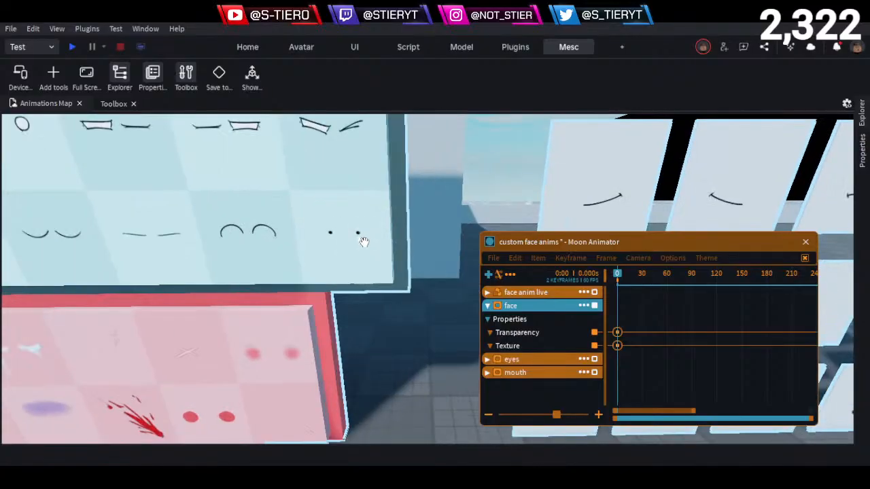
pyautogui.press('s')
pyautogui.moveTo(364, 242); pyautogui.dragTo(370, 246, button='right')
pyautogui.press('a')
pyautogui.press('w')
pyautogui.press('s')
pyautogui.press('w')
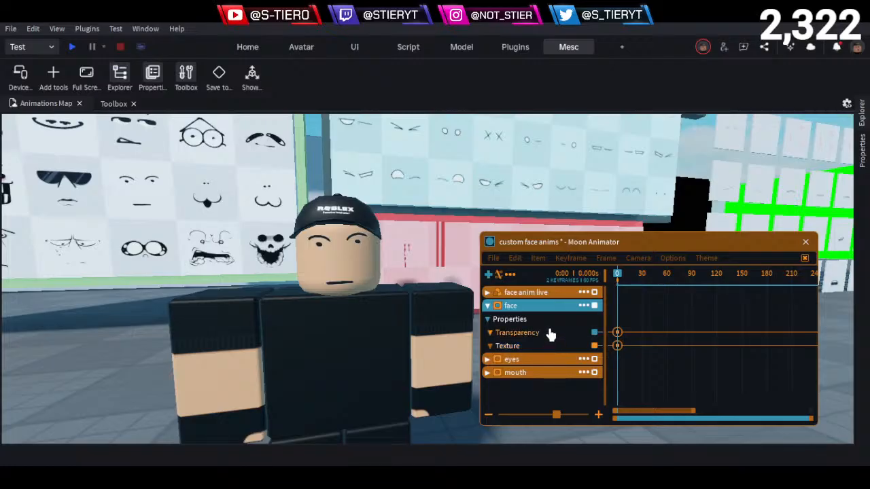
# - Add the Face property to the face decal item and view the side options for its keyframe at frame 0
pyautogui.click(584, 305)
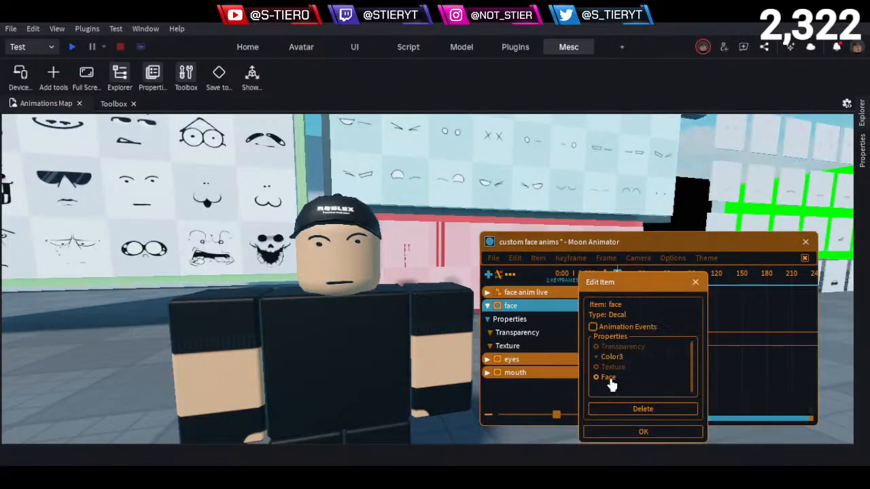
pyautogui.click(643, 431)
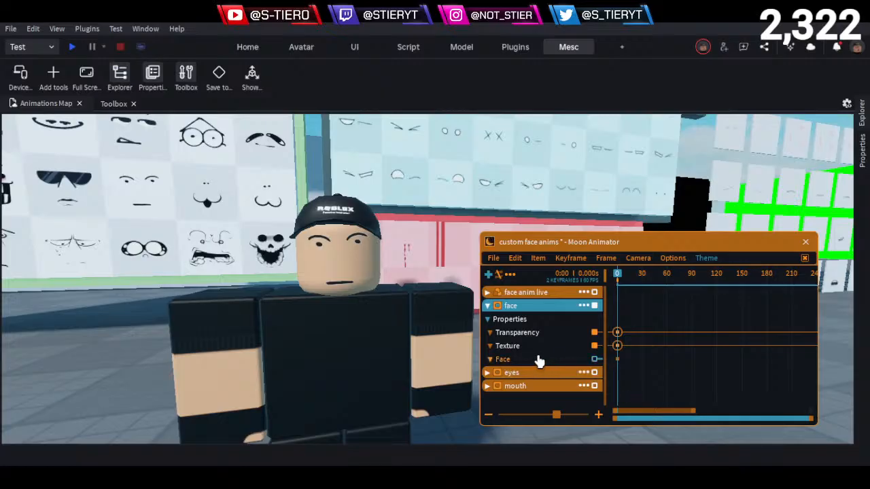
pyautogui.press('6')
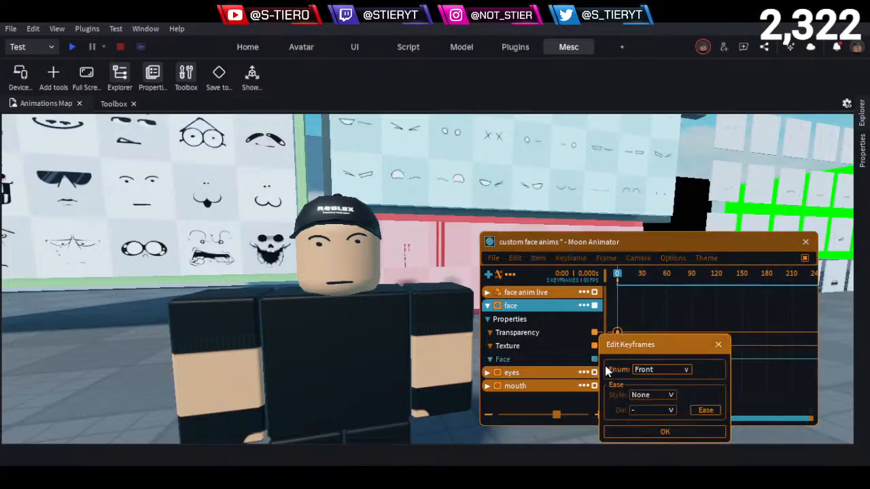
pyautogui.moveTo(649, 346); pyautogui.dragTo(711, 287)
pyautogui.click(733, 314)
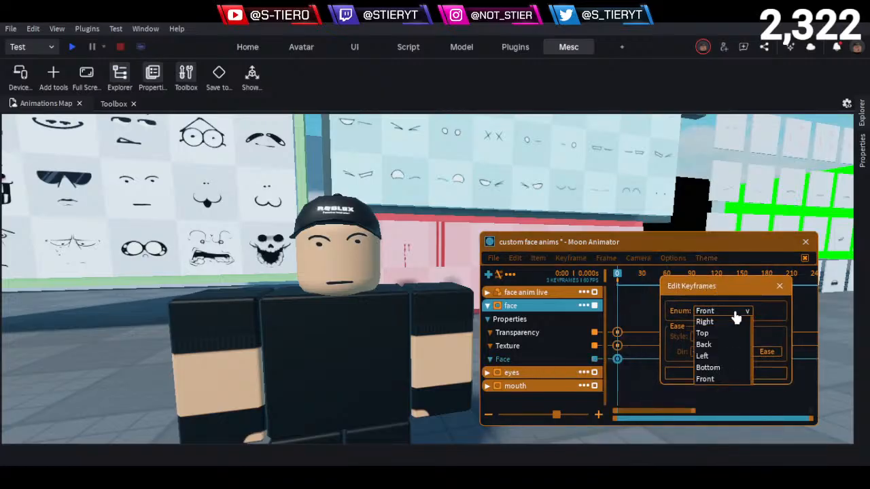
pyautogui.click(782, 287)
pyautogui.click(708, 324)
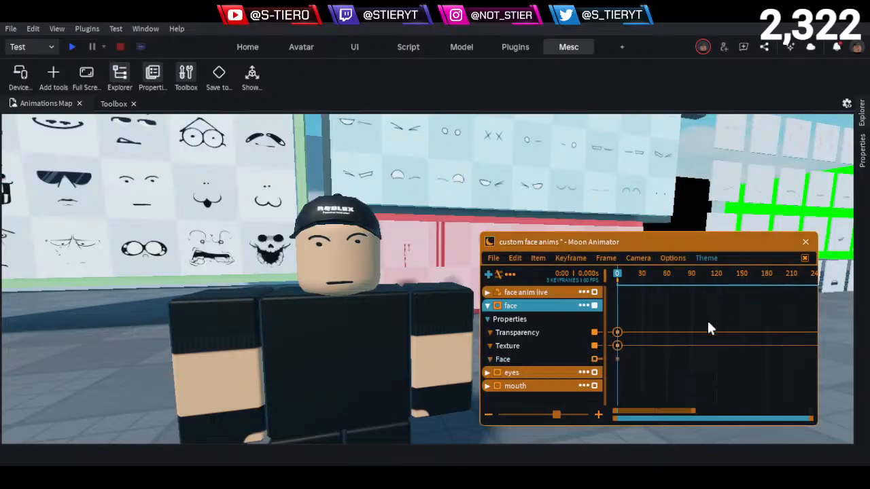
# - Remove the Face property from the face decal item
pyautogui.click(583, 305)
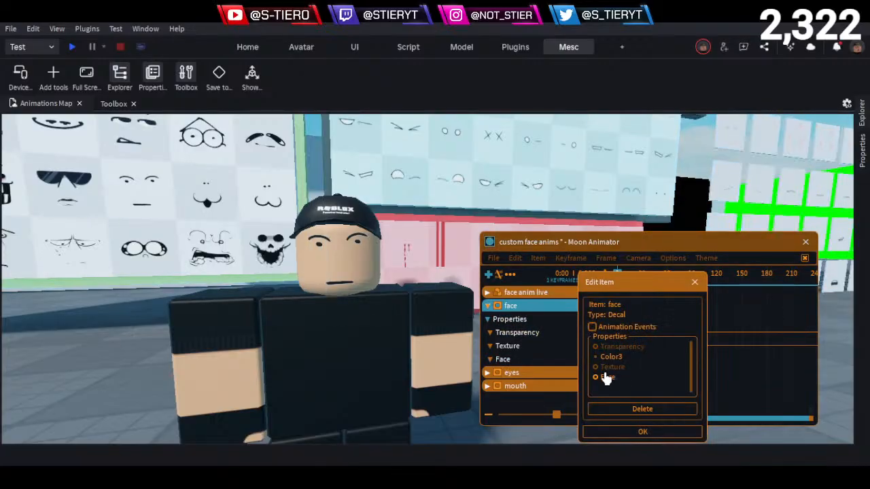
pyautogui.click(646, 433)
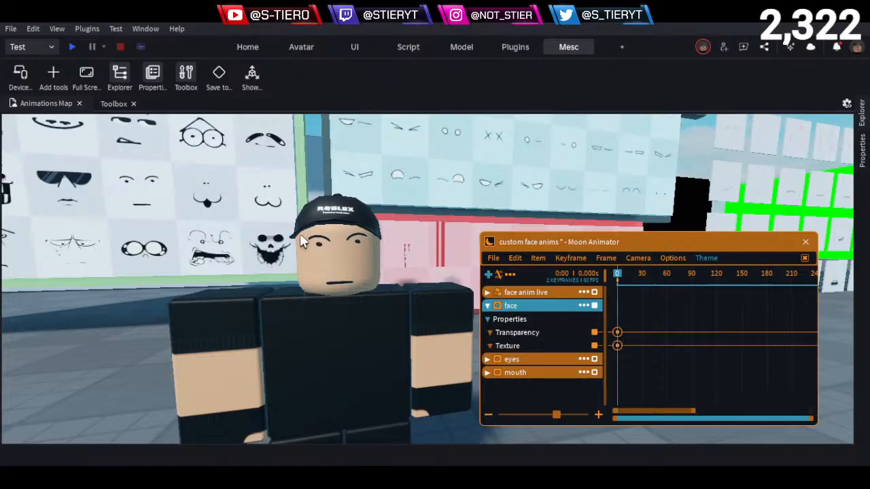
# - Examine the lower and middle rows of complete faces on the green-framed face decal wall
pyautogui.moveTo(302, 241); pyautogui.dragTo(303, 241, button='right')
pyautogui.press('w')
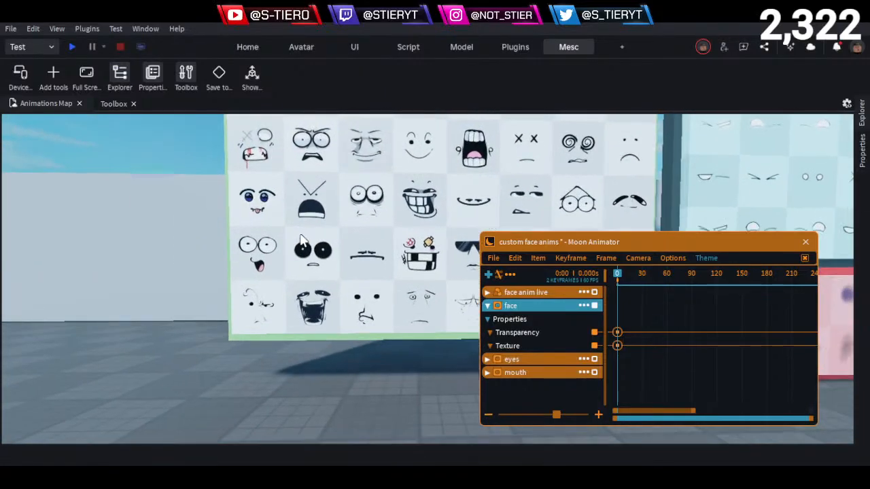
pyautogui.press('d')
pyautogui.press('a')
pyautogui.press('e')
pyautogui.press('d')
pyautogui.press('d')
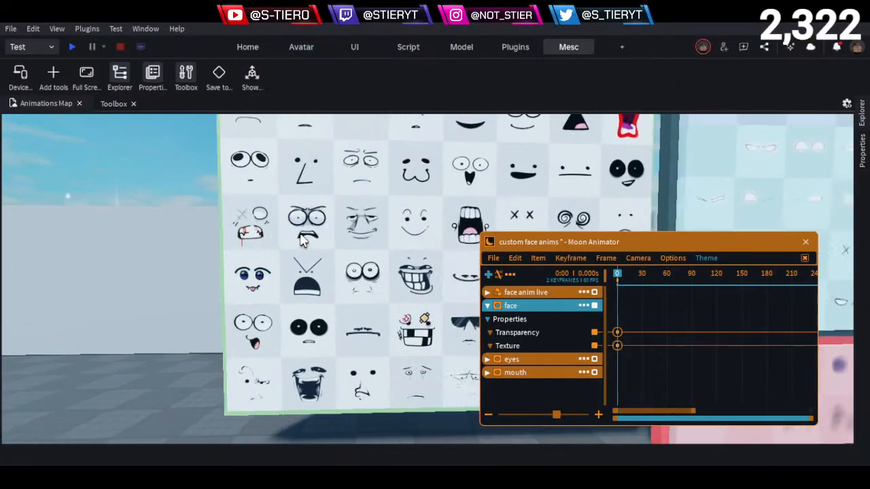
pyautogui.press('d')
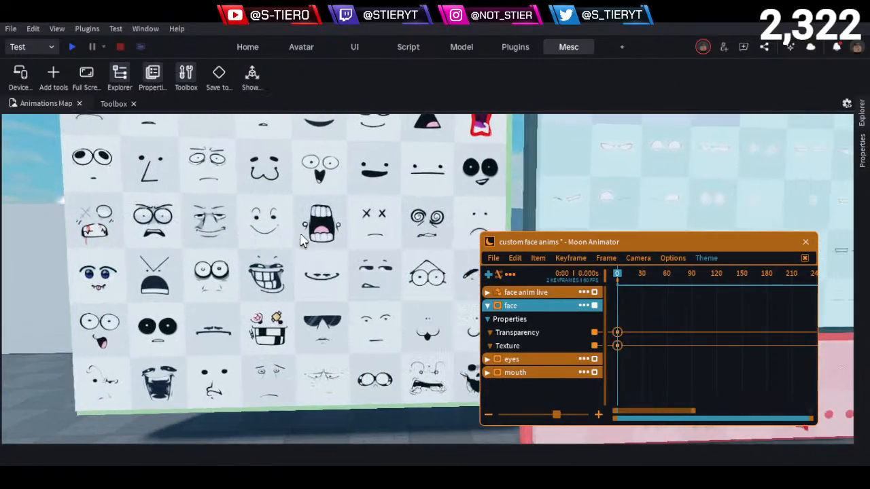
pyautogui.press('a')
pyautogui.press('e')
pyautogui.press('a')
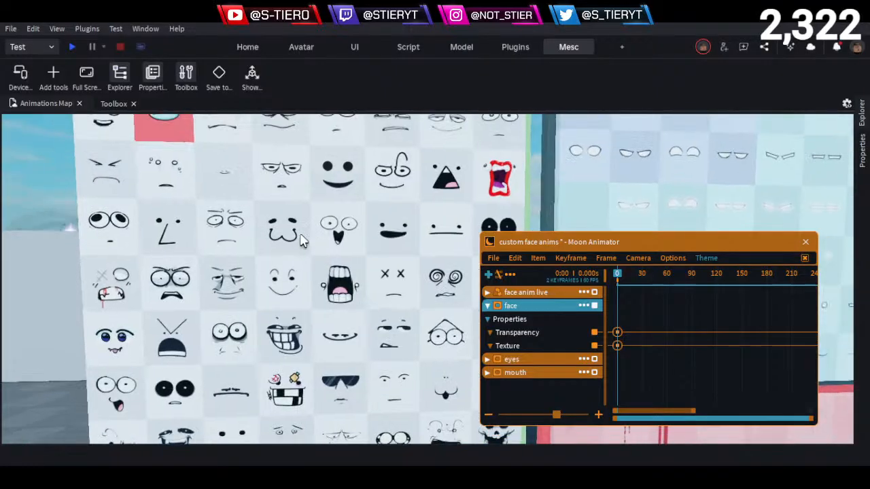
# - Examine the upper rows of the green-framed face decal wall up to its Random heading
pyautogui.press('a')
pyautogui.press('e')
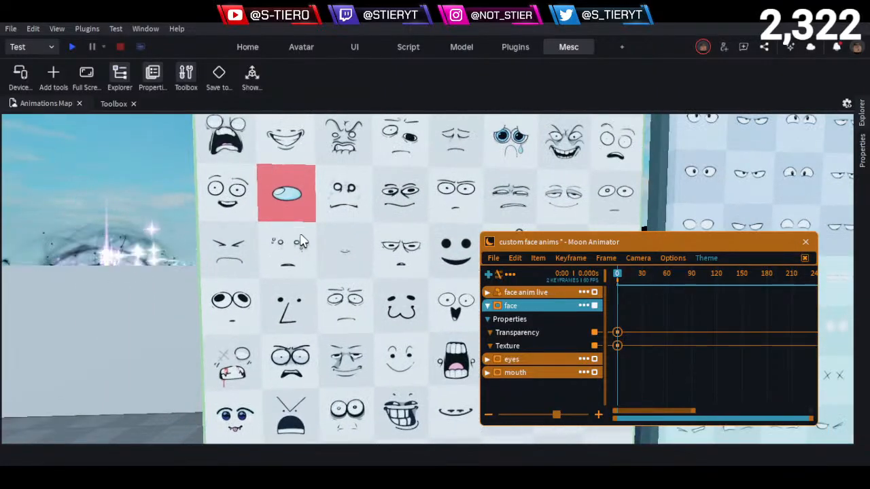
pyautogui.press('d')
pyautogui.press('e')
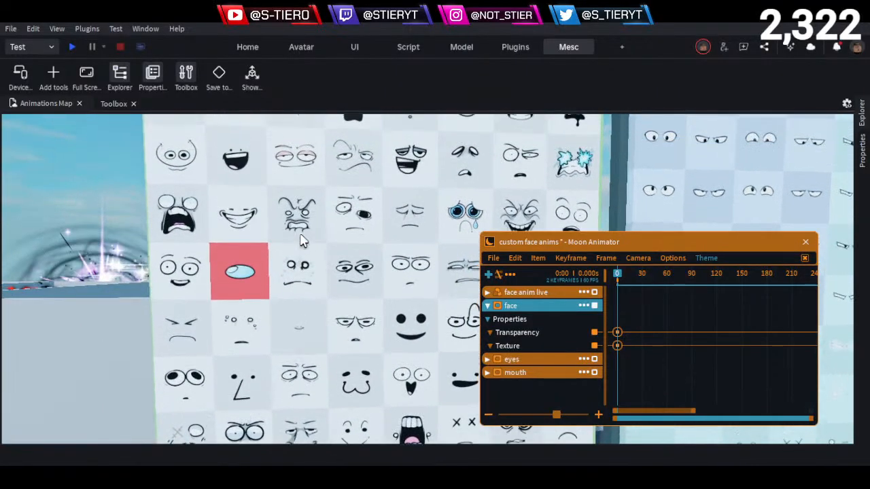
pyautogui.press('d')
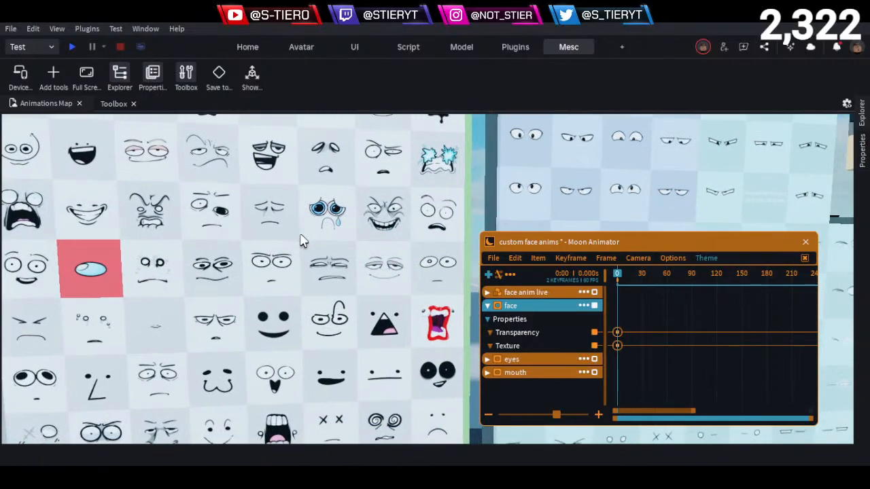
pyautogui.press('a')
pyautogui.press('e')
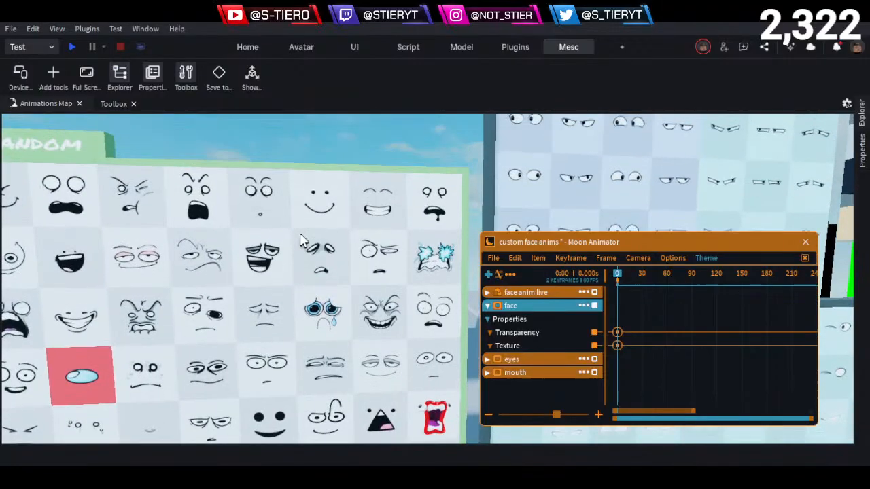
pyautogui.press('d')
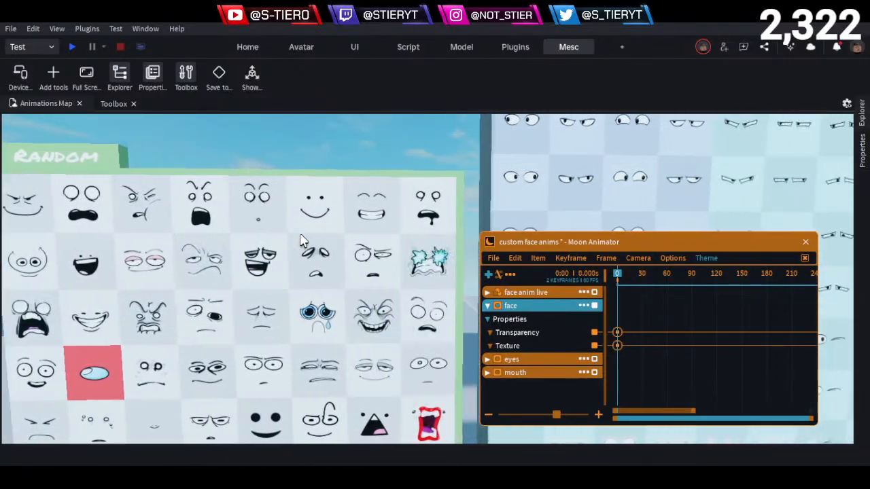
# - Go past the eye decal wall to the face cube shelves and examine the Chance faces
pyautogui.press('d')
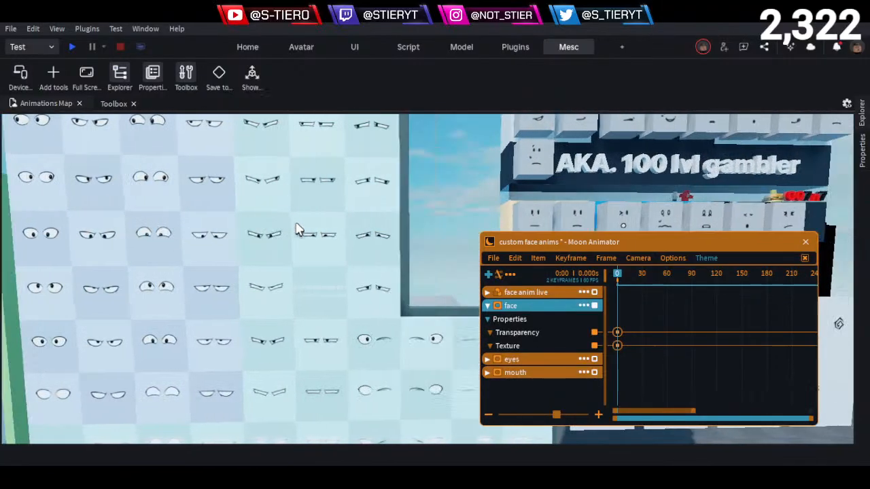
pyautogui.press('e')
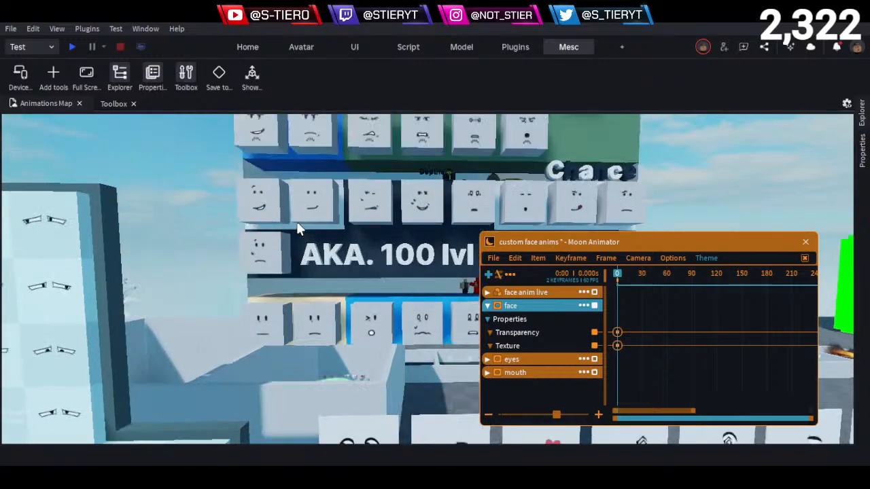
pyautogui.press('d')
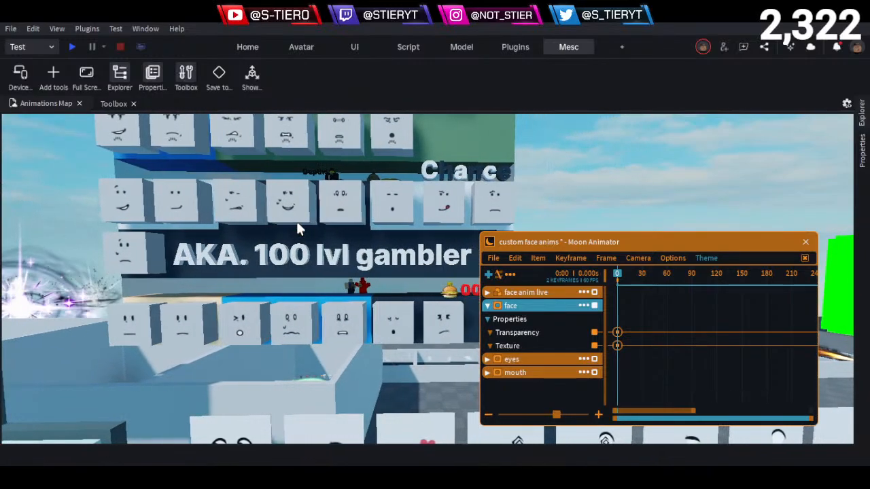
pyautogui.press('w')
pyautogui.press('e')
pyautogui.press('a')
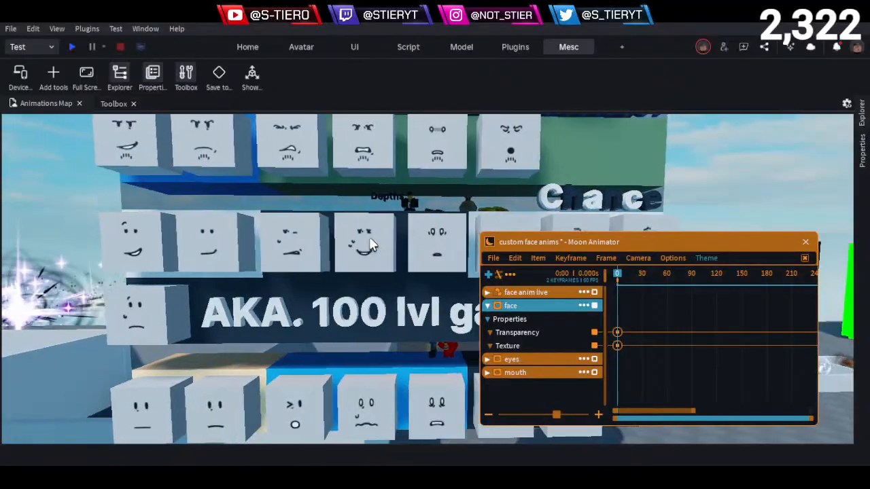
# - Examine the bearded faces on the Guest1337 shelf above the Chance row
pyautogui.press('a')
pyautogui.press('w')
pyautogui.press('e')
pyautogui.press('s')
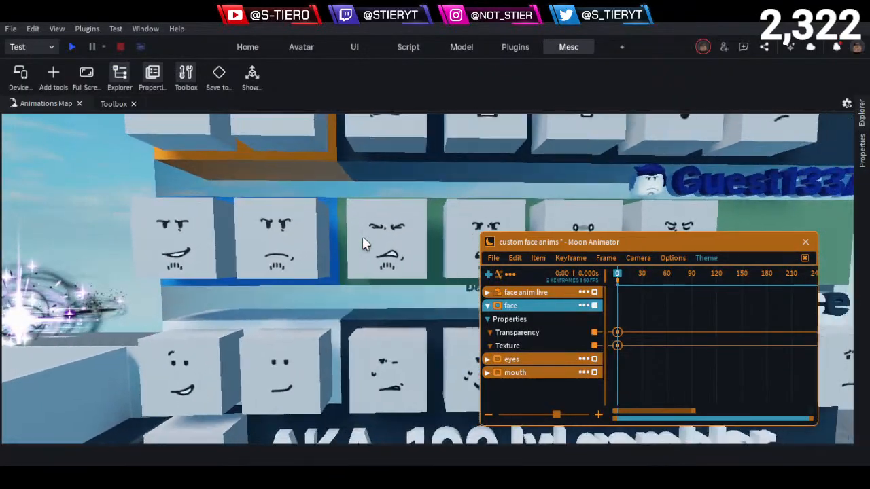
# - Inspect the BuilderMan face cubes up close, including the wide-eyed face and the sweating one
pyautogui.press('s')
pyautogui.press('d')
pyautogui.press('e')
pyautogui.press('w')
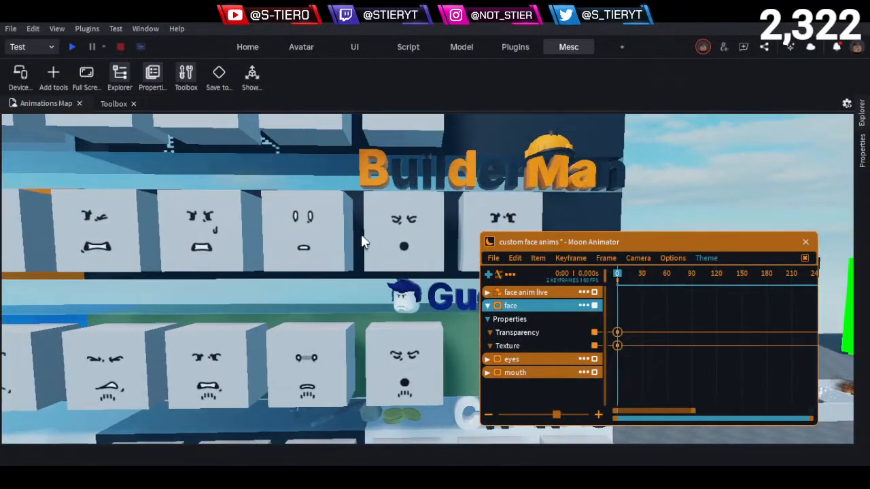
pyautogui.press('w')
pyautogui.press('e')
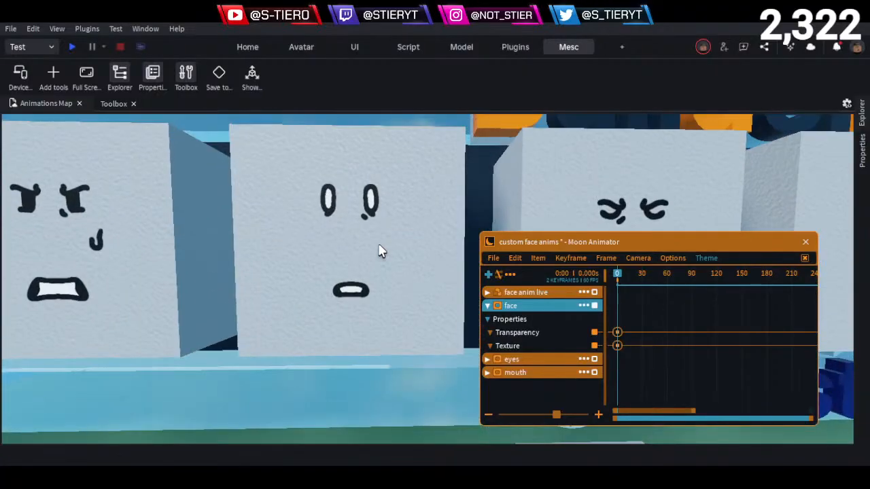
pyautogui.press('s')
pyautogui.press('e')
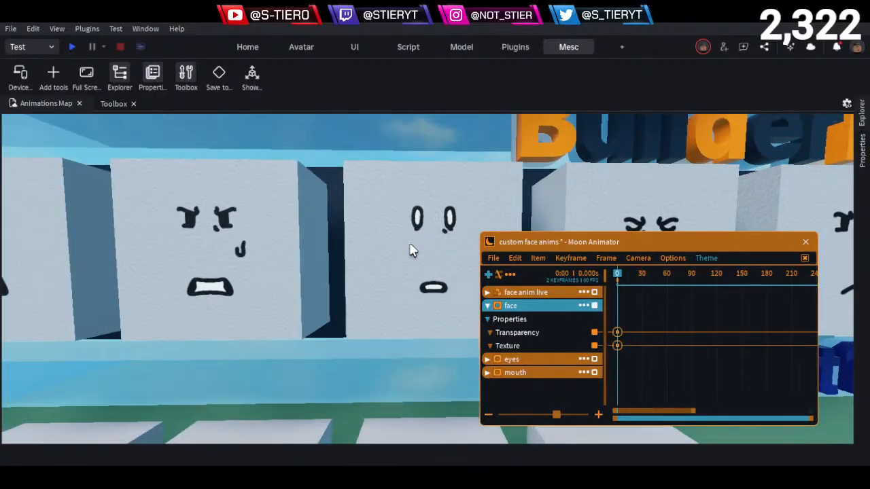
# - Examine both rows of Two Time face cubes above the BuilderMan shelf, from the smiles to the closed-eye faces
pyautogui.press('a')
pyautogui.press('e')
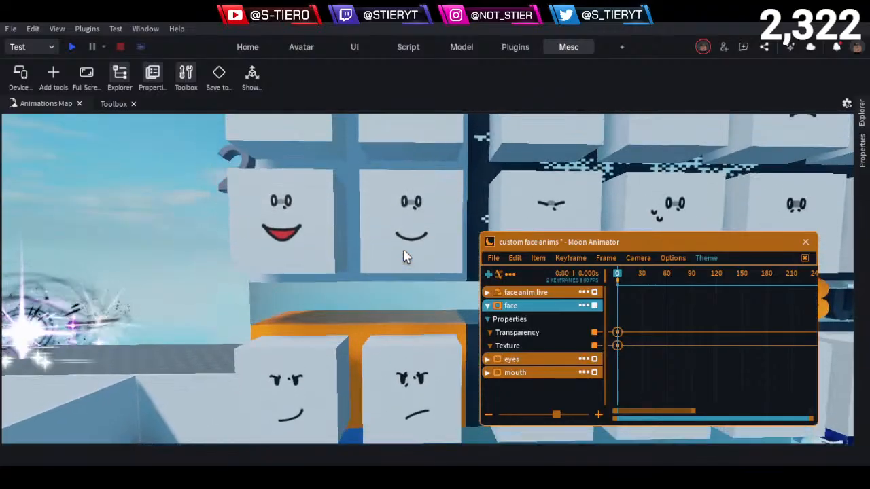
pyautogui.press('d')
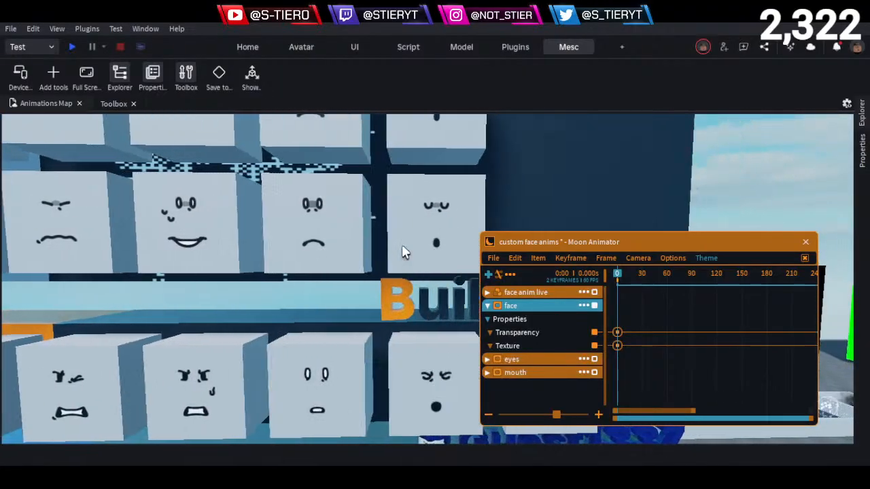
pyautogui.press('w')
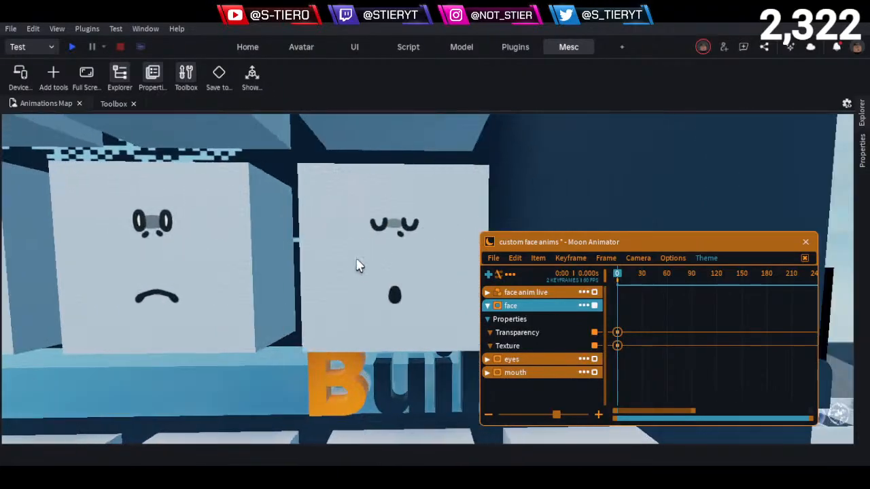
pyautogui.press('s')
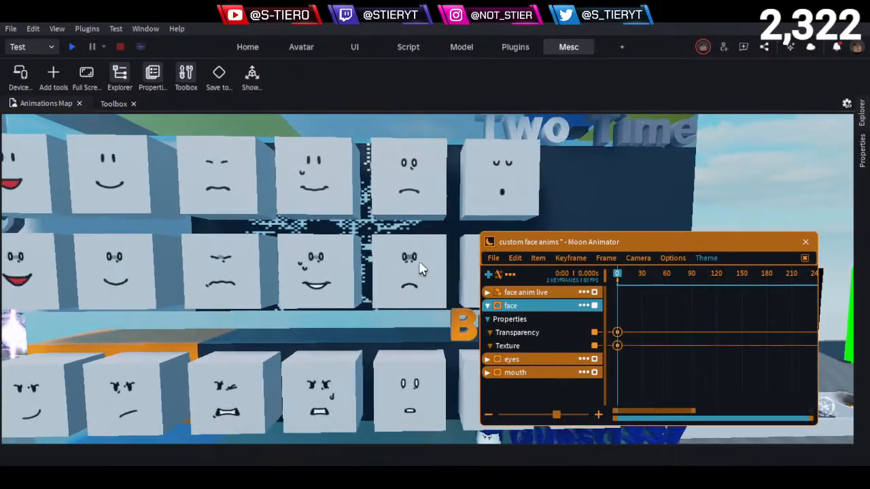
pyautogui.press('w')
pyautogui.press('d')
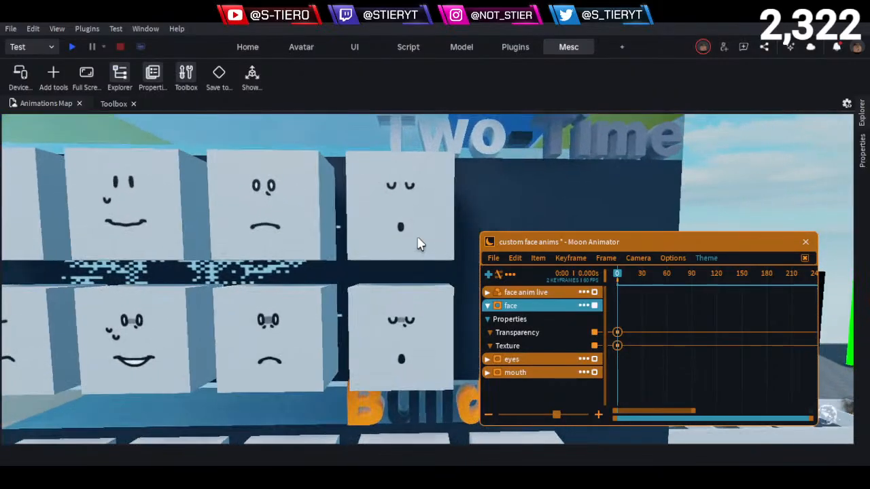
pyautogui.press('a')
pyautogui.press('w')
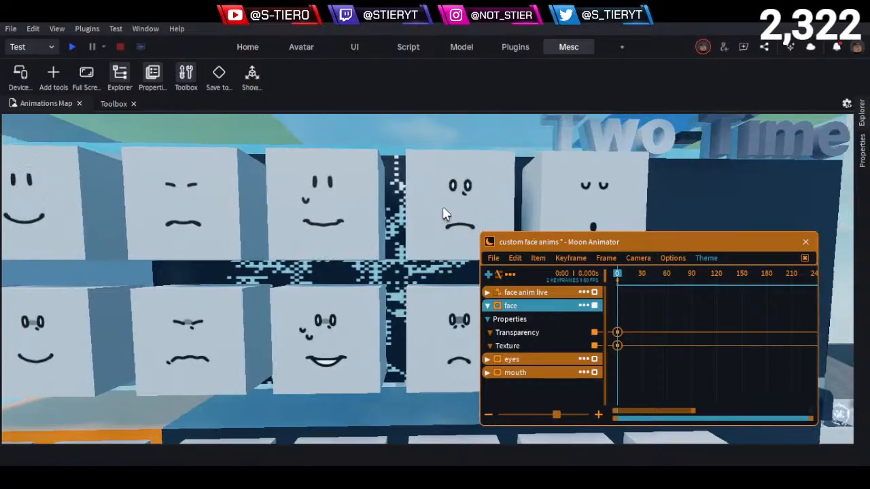
# - Examine the Shedletsky face cubes above the Two Time shelf, including the wide-eyed, closed-eye and laughing faces
pyautogui.press('e')
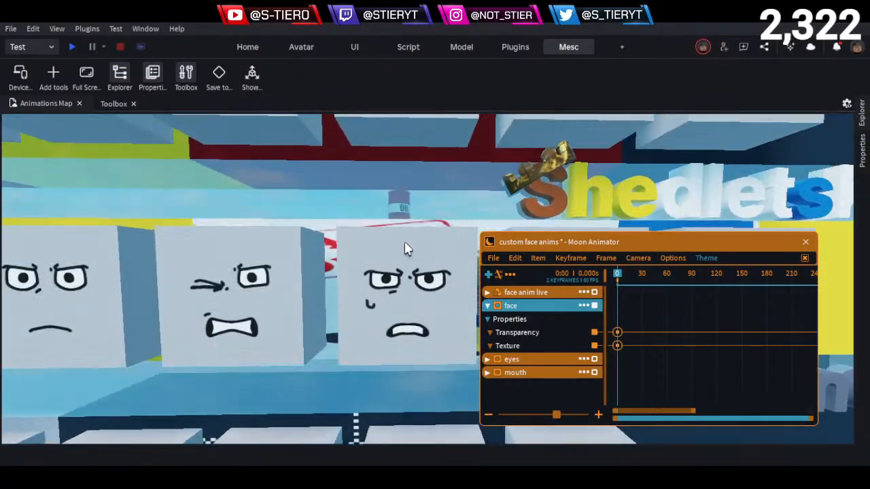
pyautogui.press('d')
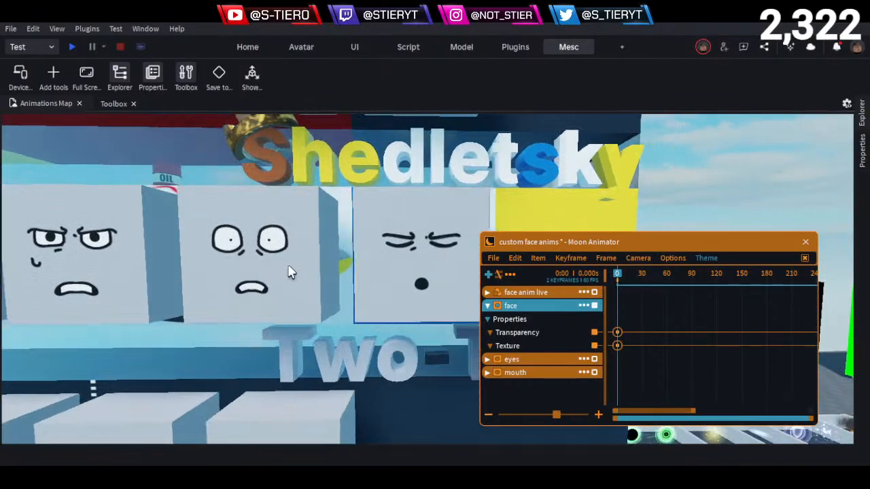
pyautogui.press('a')
pyautogui.press('q')
pyautogui.press('a')
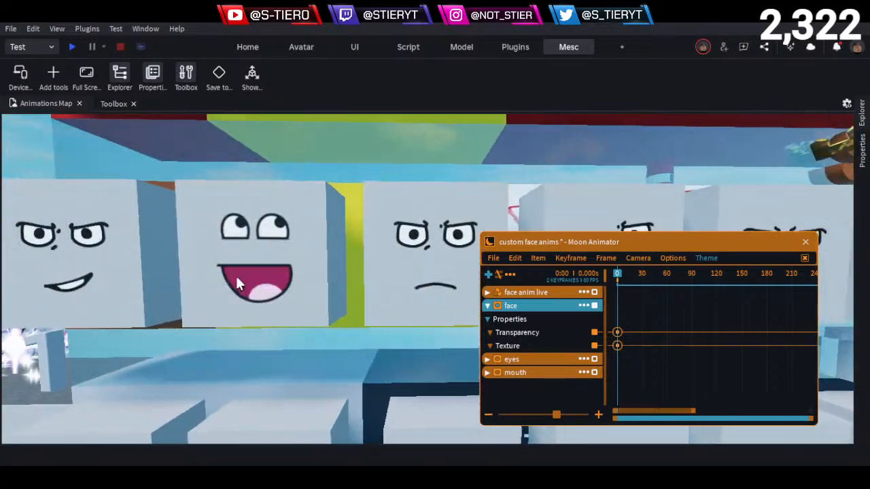
# - Examine the Elliot face cubes above the Shedletsky row and the Noob shelf at the top
pyautogui.press('e')
pyautogui.press('d')
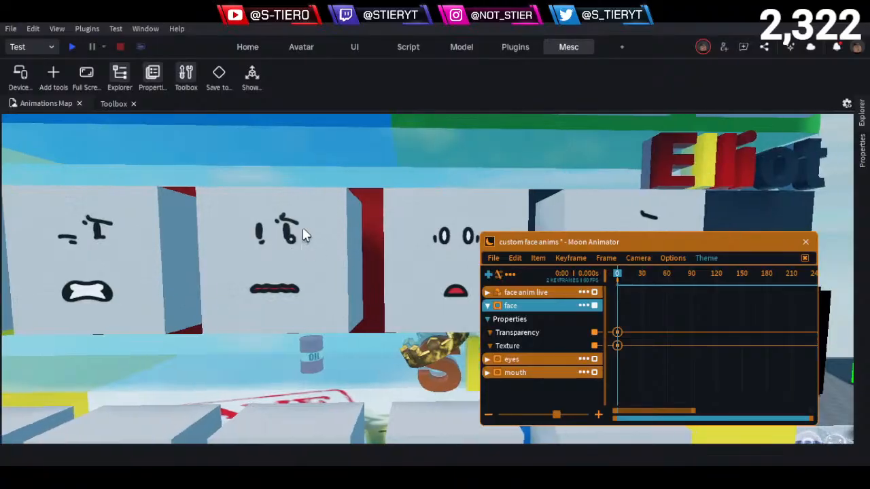
pyautogui.press('d')
pyautogui.press('s')
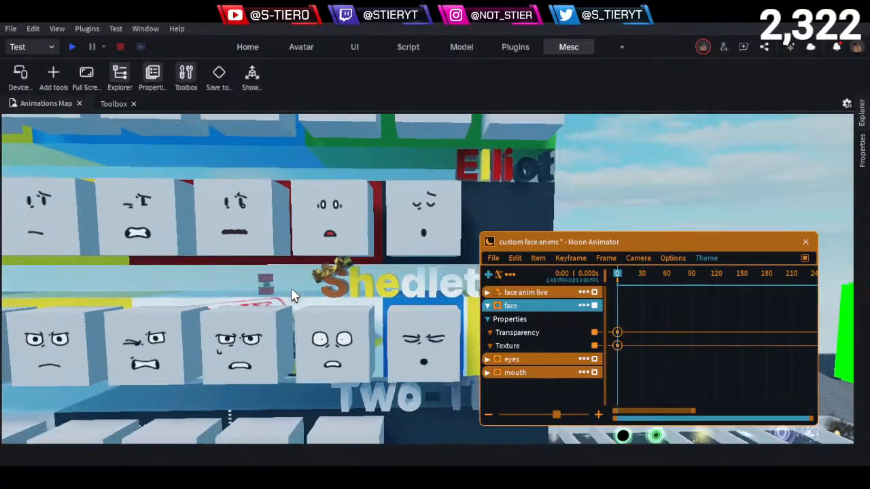
pyautogui.press('a')
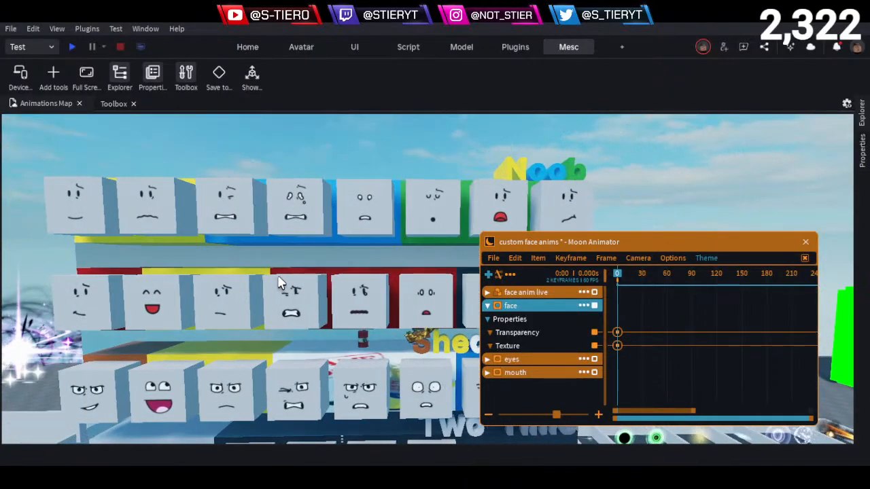
# - Survey the BuilderMan, Guest1337 and Chance shelves again, down to the row below the "AKA. 100 lvl gambler" sign
pyautogui.press('s')
pyautogui.press('q')
pyautogui.press('q')
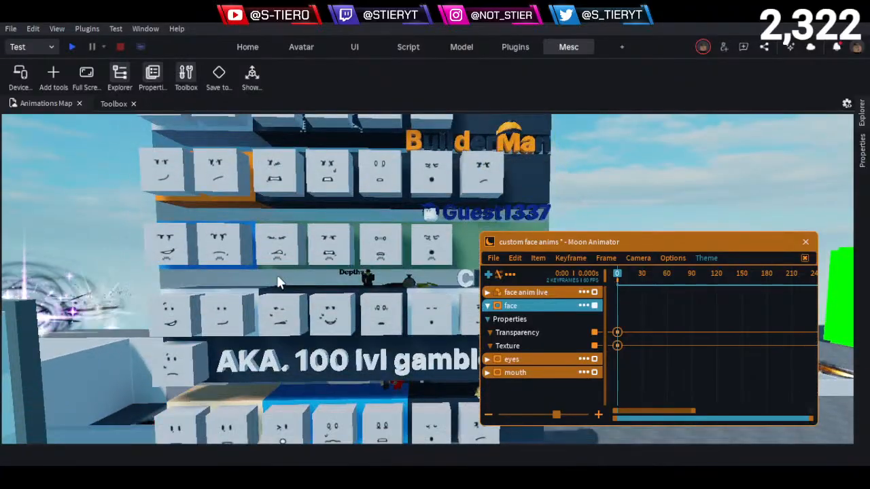
pyautogui.press('d')
pyautogui.press('q')
pyautogui.press('d')
pyautogui.press('q')
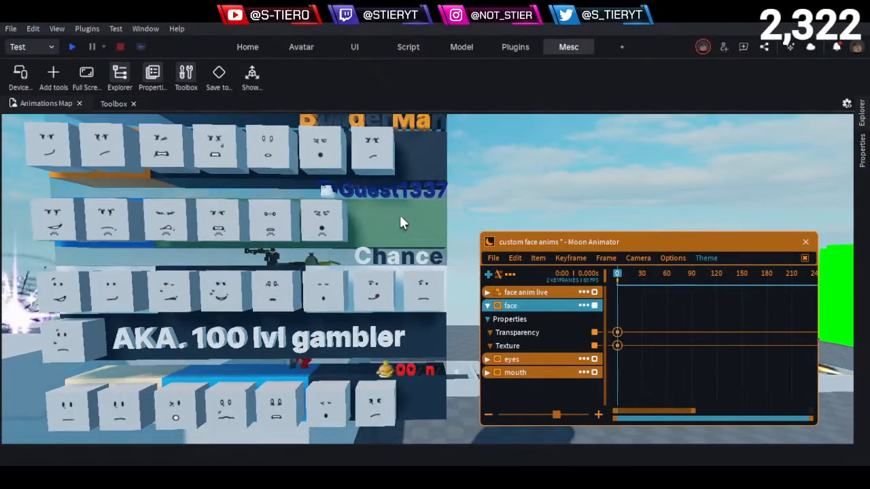
pyautogui.press('q')
pyautogui.press('a')
pyautogui.press('w')
# - Return from the face cube shelves to the black-clothed character standing in front of the decal walls
pyautogui.press('q')
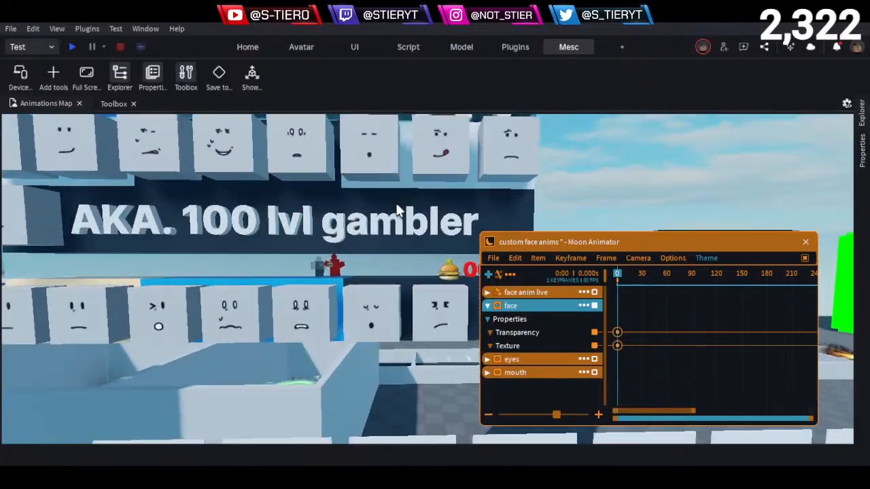
pyautogui.press('q')
pyautogui.press('w')
pyautogui.press('s')
pyautogui.press('a')
pyautogui.moveTo(399, 212); pyautogui.dragTo(394, 235, button='right')
pyautogui.press('w')
pyautogui.press('w')
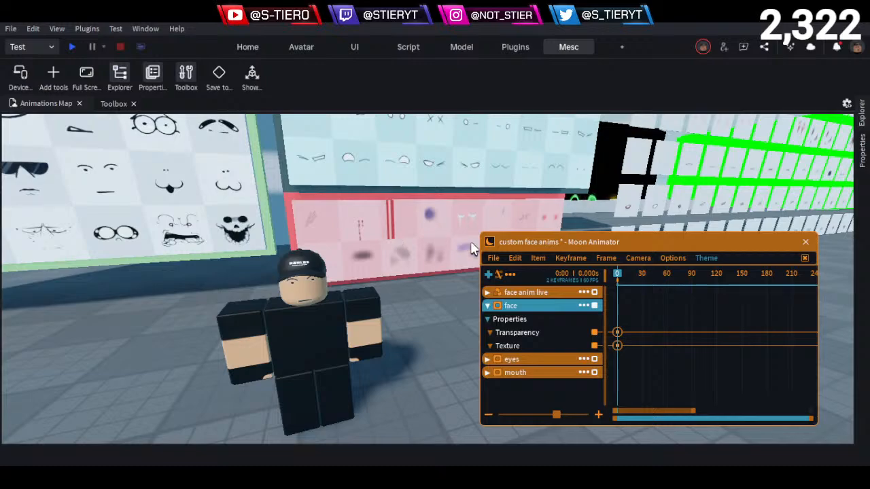
pyautogui.press('d')
pyautogui.moveTo(394, 351); pyautogui.dragTo(395, 351, button='right')
pyautogui.press('w')
pyautogui.press('w')
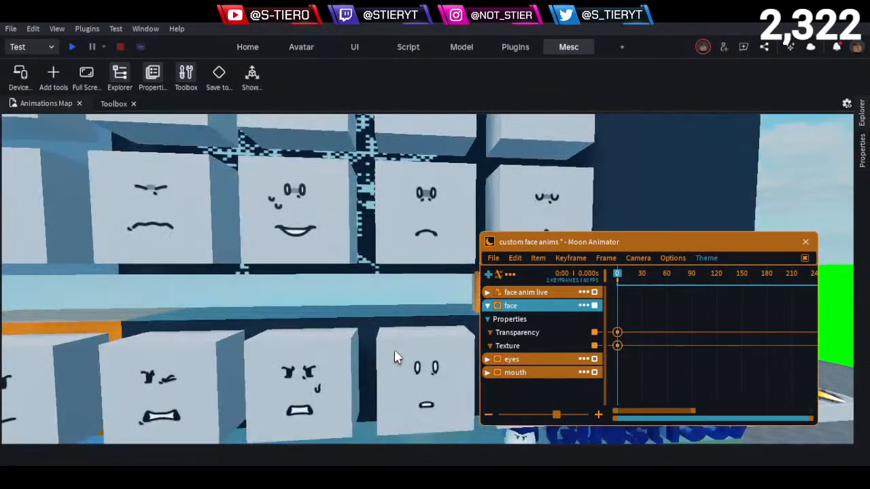
pyautogui.click(429, 209)
pyautogui.press('q')
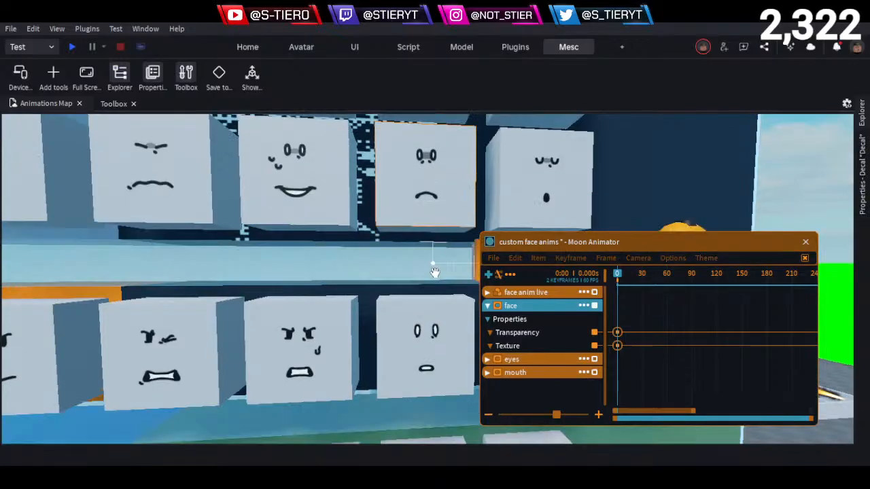
pyautogui.keyDown('alt'); pyautogui.click(434, 289); pyautogui.keyUp('alt')
pyautogui.keyDown('alt'); pyautogui.click(434, 289); pyautogui.keyUp('alt')
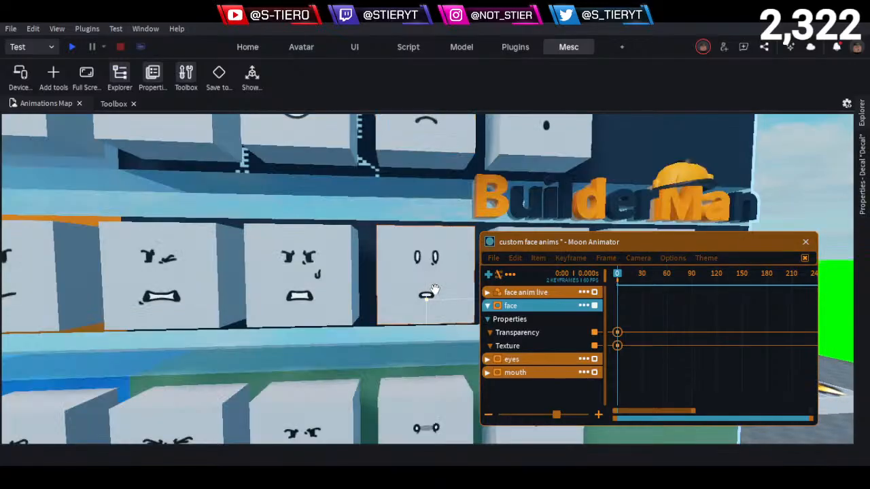
pyautogui.click(861, 176)
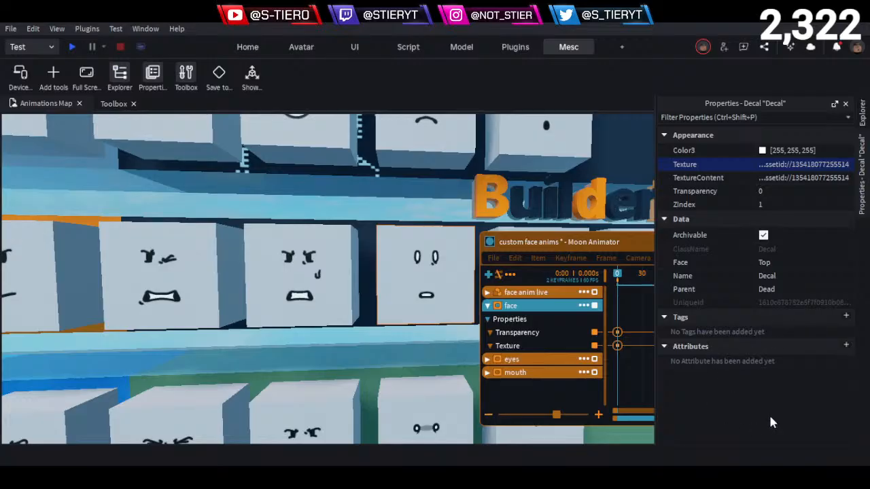
# - Replace the face's Texture keyframe value at frame 0 with the copied BuilderMan texture ID and inspect the character's face
pyautogui.doubleClick(617, 345)
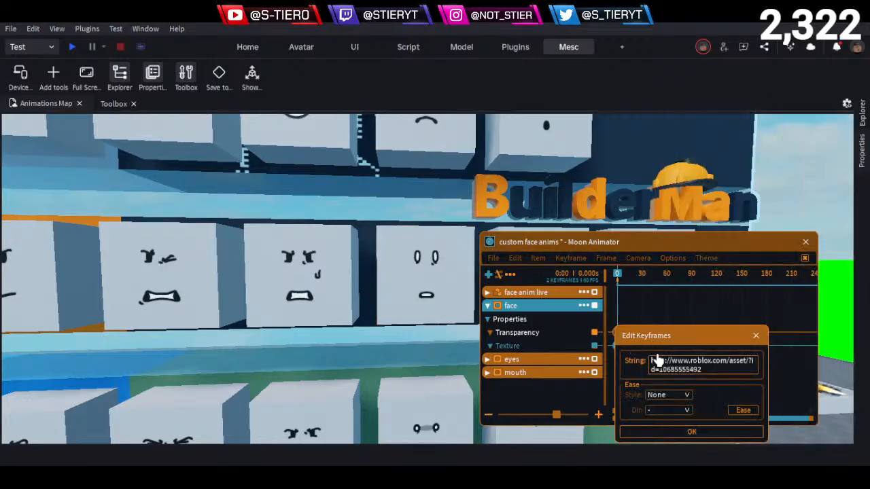
pyautogui.click(657, 359)
pyautogui.hotkey('ctrl', 'a')
pyautogui.hotkey('ctrl', 'v')
pyautogui.click(700, 434)
pyautogui.moveTo(452, 296); pyautogui.dragTo(344, 289, button='right')
pyautogui.press('w')
pyautogui.press('w')
pyautogui.press('s')
pyautogui.press('s')
pyautogui.press('w')
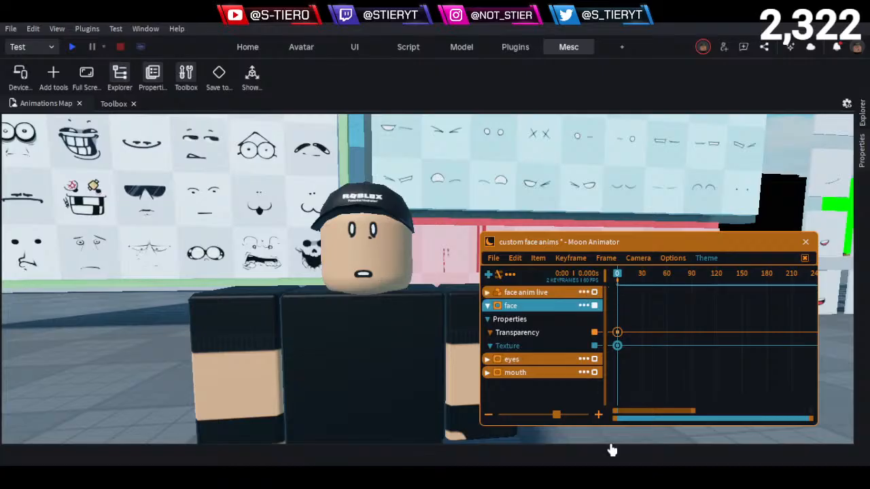
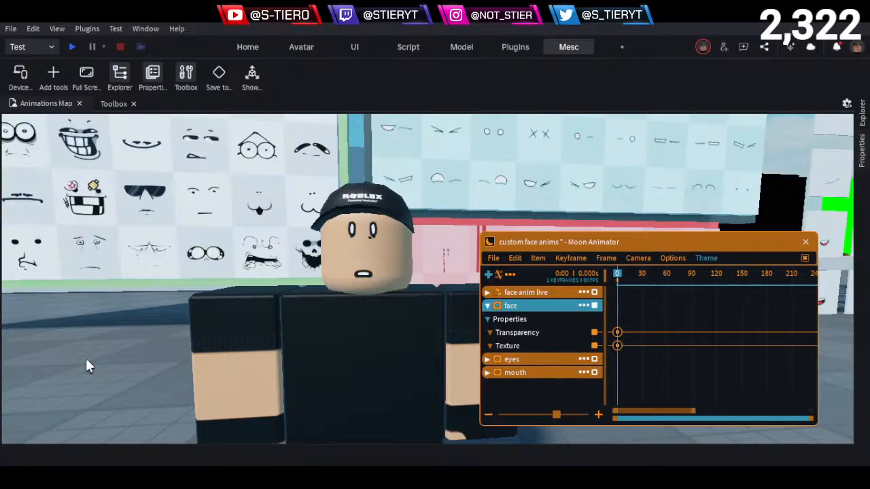
# - Delete the face anim live rig item from the animation timeline, keeping the face, eyes and mouth items
pyautogui.click(584, 292)
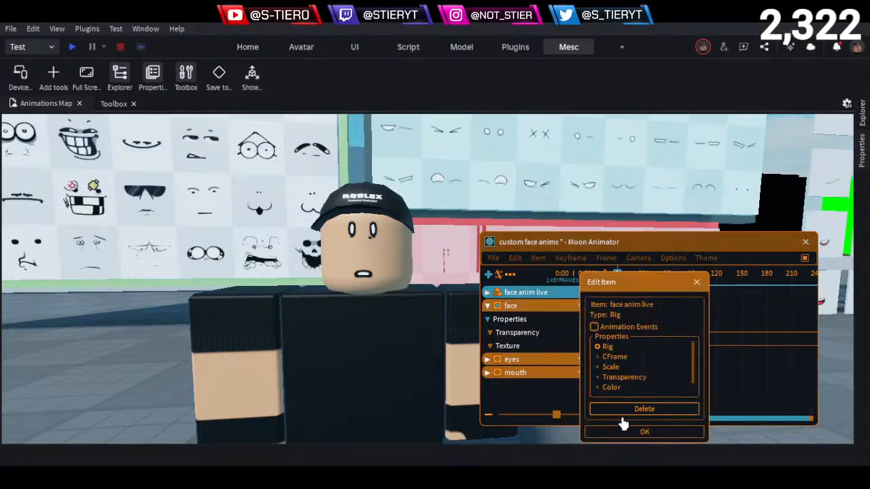
pyautogui.click(632, 410)
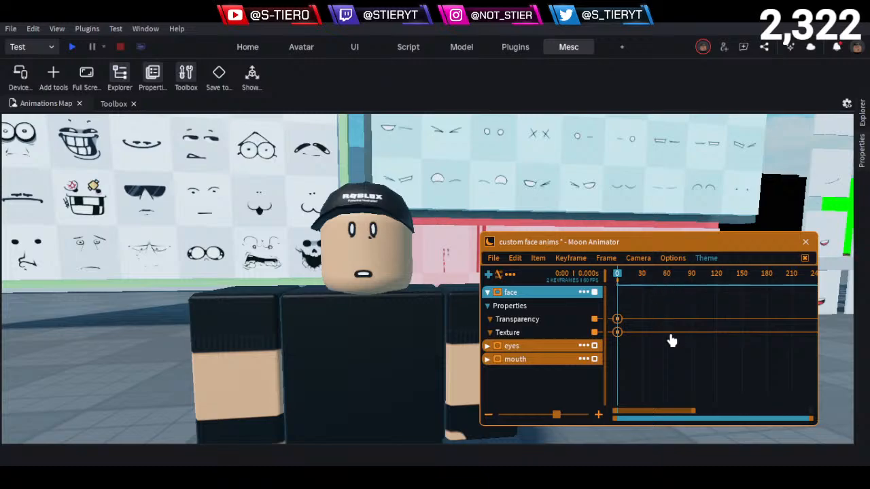
pyautogui.click(592, 292)
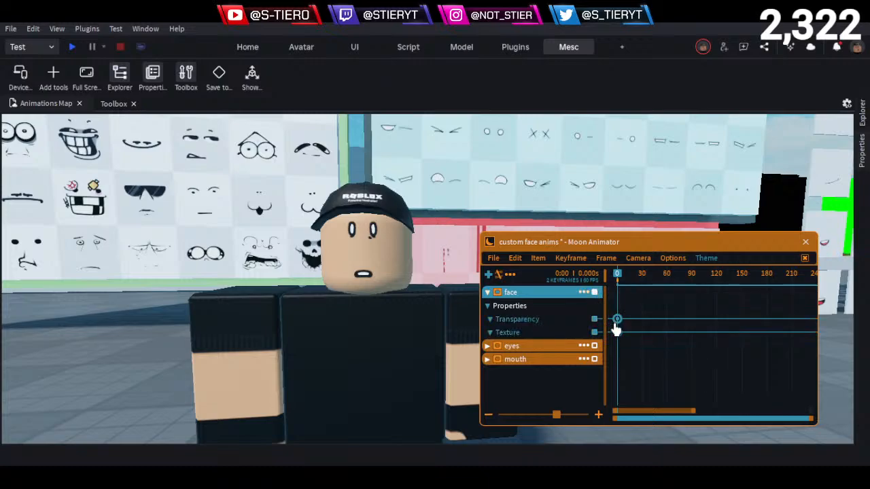
pyautogui.click(666, 367)
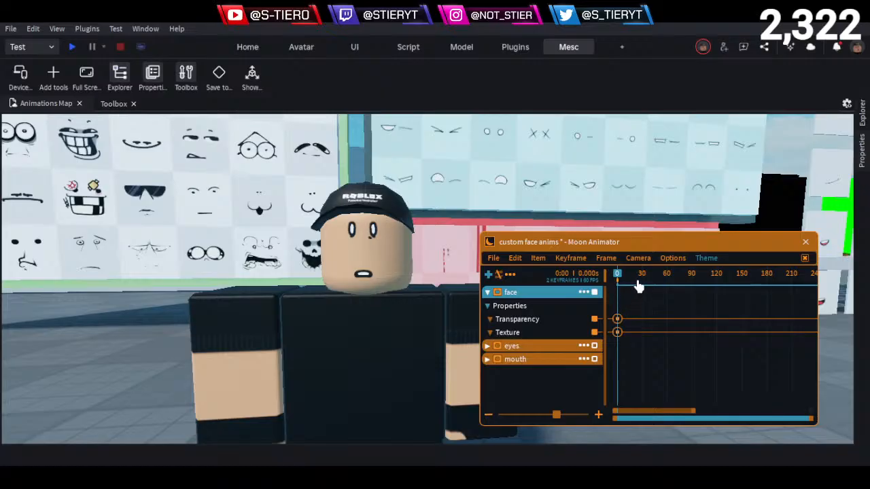
# - Move the playhead to frame 58 and look over the separate eye decals on the white panels beyond the blue wall
pyautogui.moveTo(639, 286); pyautogui.dragTo(665, 285)
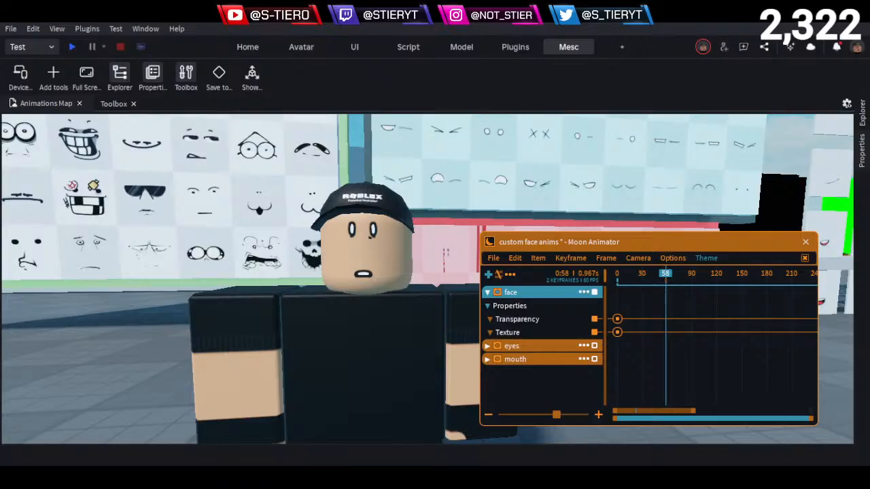
pyautogui.press('d')
pyautogui.moveTo(428, 191); pyautogui.dragTo(431, 197, button='right')
pyautogui.press('d')
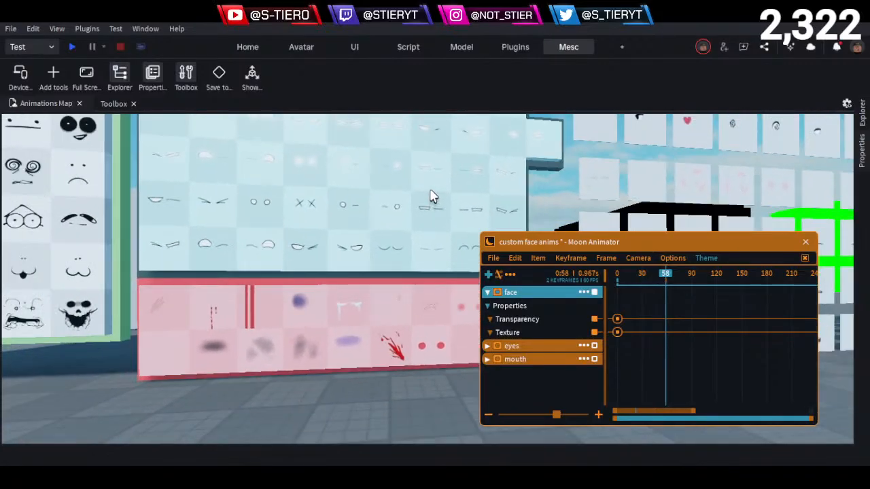
pyautogui.press('d')
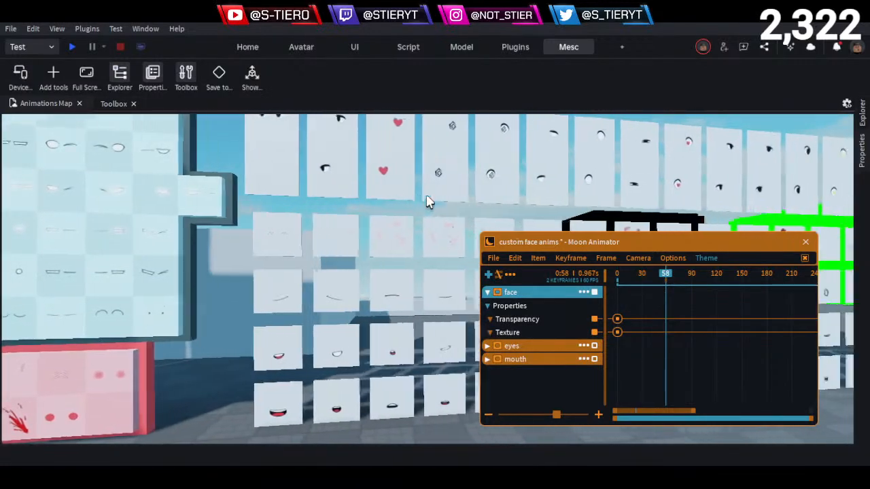
pyautogui.moveTo(429, 201); pyautogui.dragTo(429, 204, button='right')
pyautogui.press('w')
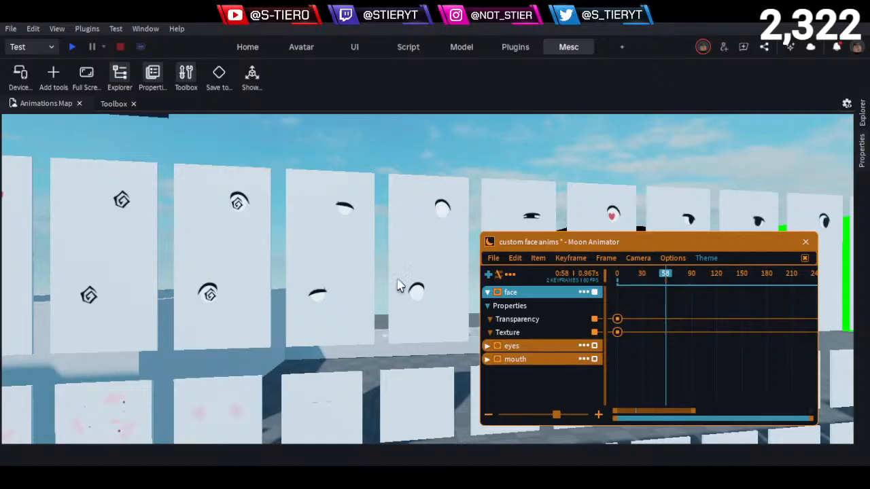
pyautogui.press('s')
pyautogui.moveTo(434, 224); pyautogui.dragTo(410, 232, button='right')
pyautogui.press('w')
pyautogui.press('w')
pyautogui.press('w')
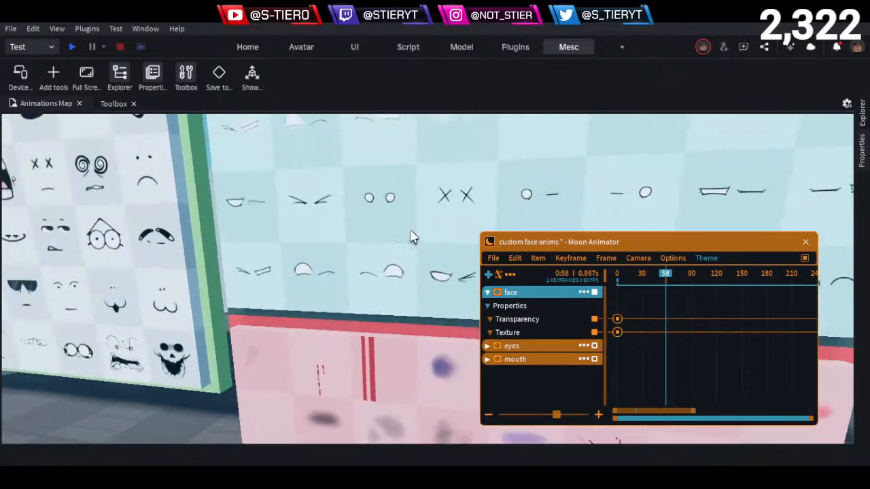
pyautogui.moveTo(337, 233); pyautogui.dragTo(360, 225, button='right')
pyautogui.press('w')
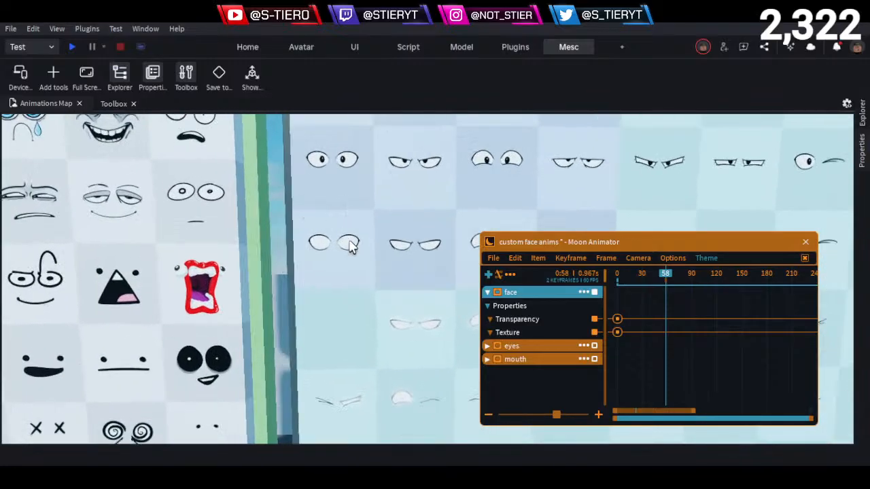
pyautogui.press('w')
pyautogui.press('w')
pyautogui.click(278, 237)
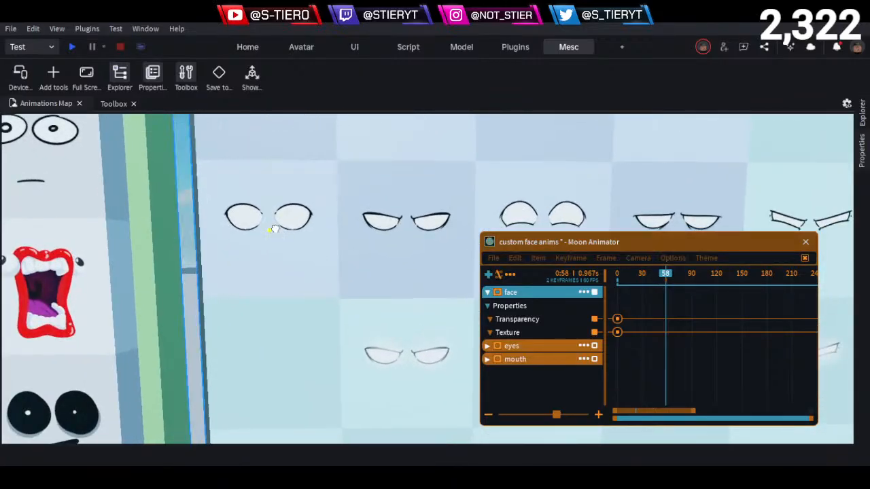
pyautogui.click(861, 204)
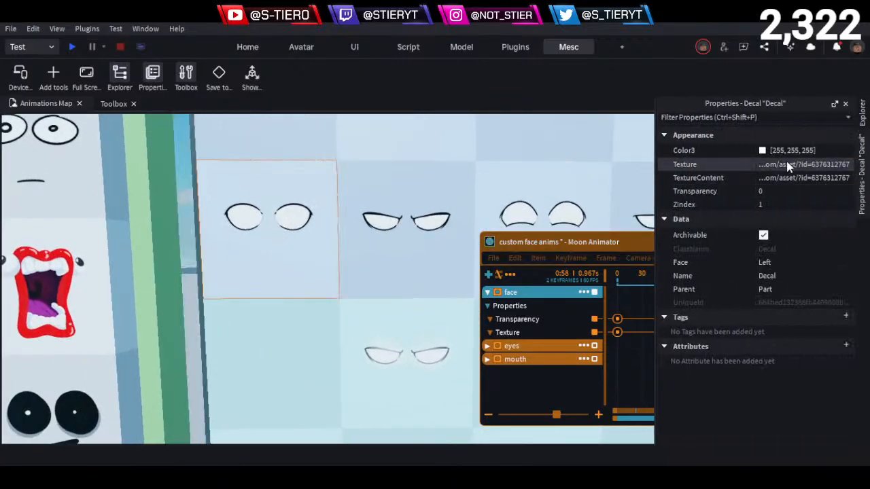
pyautogui.click(633, 278)
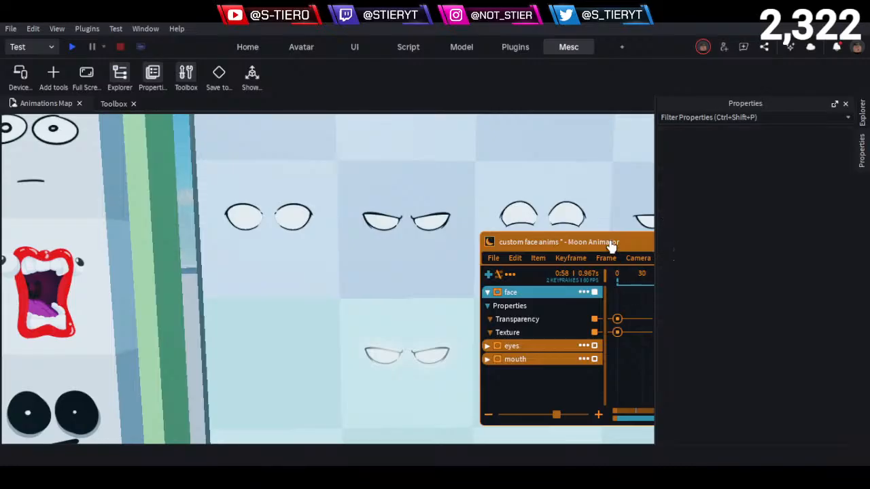
# - Add a Texture keyframe to the face item at frame 58 and set its value to the copied blank eyes texture ID
pyautogui.moveTo(607, 246); pyautogui.dragTo(520, 220)
pyautogui.click(458, 317)
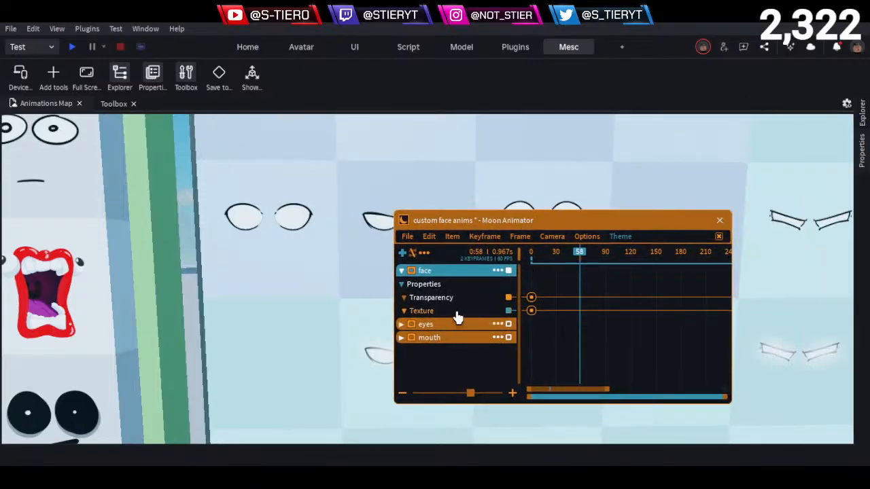
pyautogui.doubleClick(581, 312)
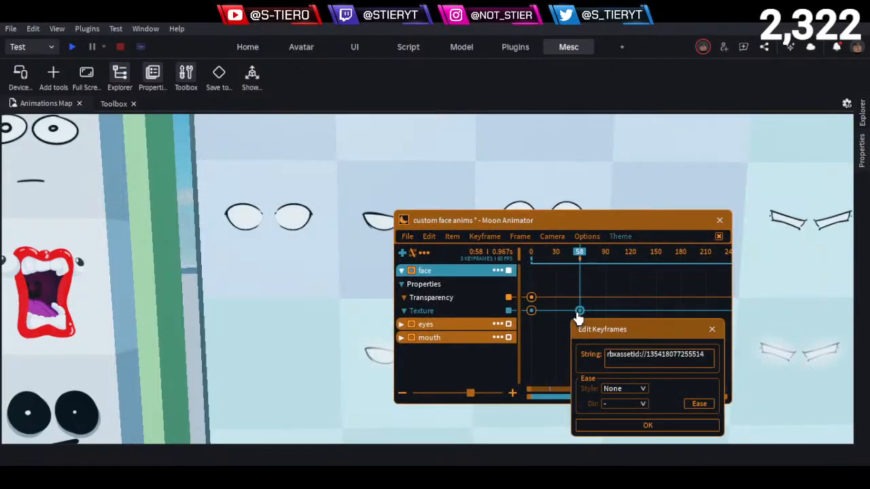
pyautogui.click(661, 365)
pyautogui.hotkey('ctrl', 'a')
pyautogui.hotkey('ctrl', 'v')
pyautogui.click(664, 428)
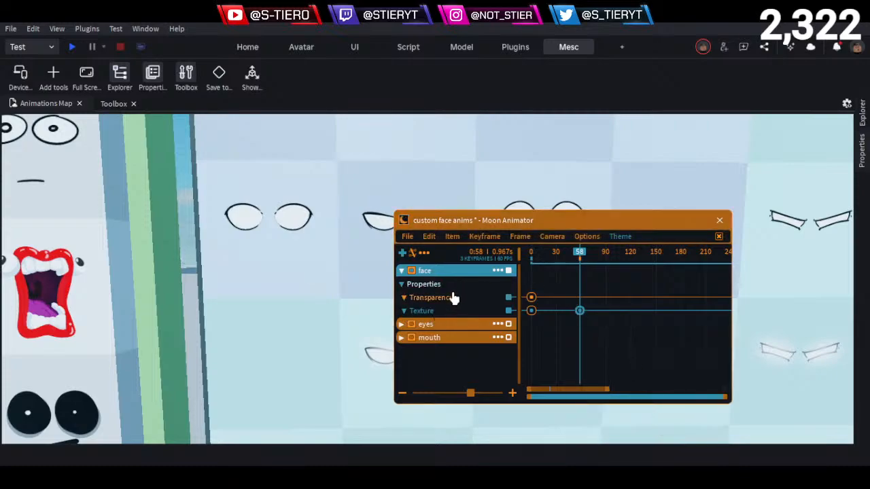
# - Duplicate the face decal inside the face anim live rig's Face_part and rename the copy face2
pyautogui.scroll(-7, 258, 310)
pyautogui.moveTo(259, 311); pyautogui.dragTo(256, 304, button='right')
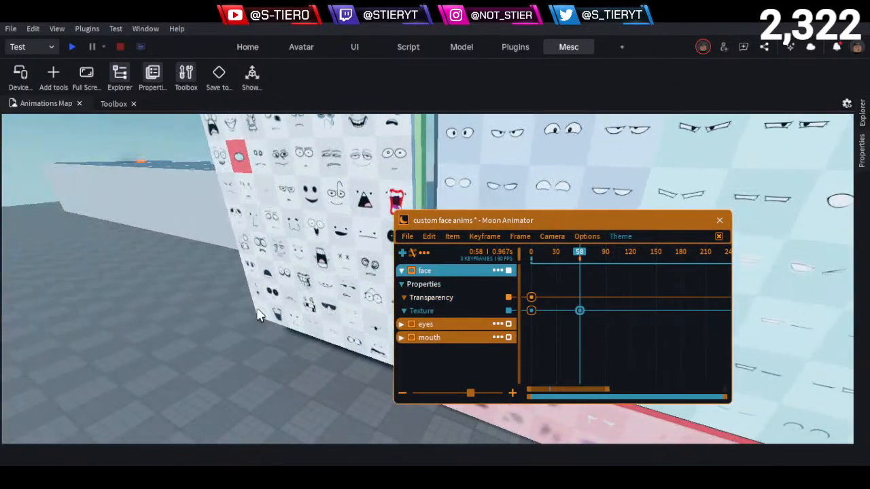
pyautogui.press('s')
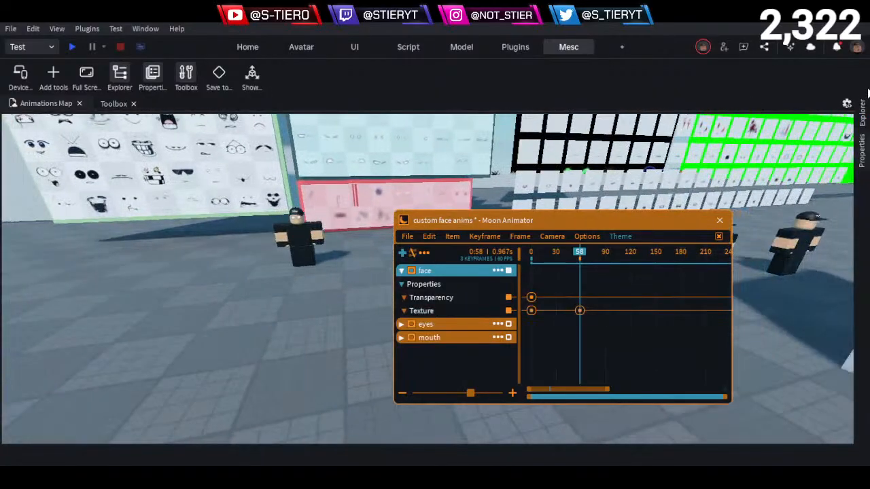
pyautogui.click(862, 115)
pyautogui.click(302, 244)
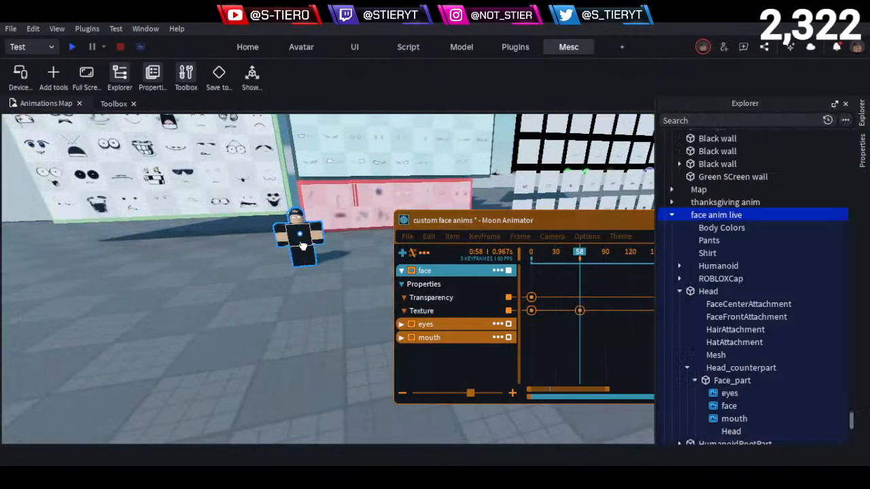
pyautogui.click(863, 118)
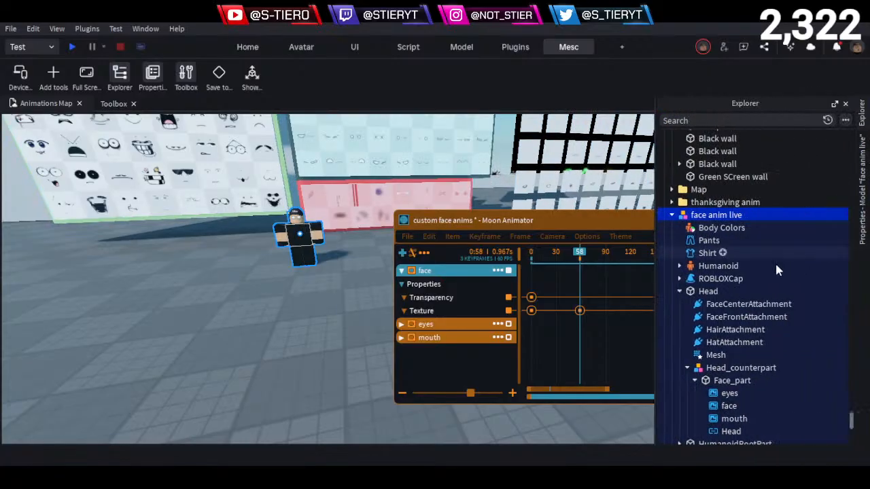
pyautogui.click(726, 407)
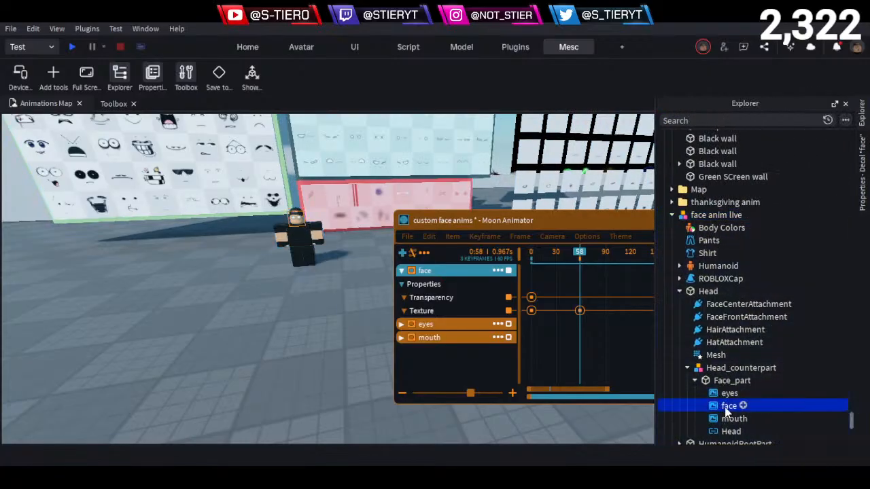
pyautogui.hotkey('ctrl', 'd')
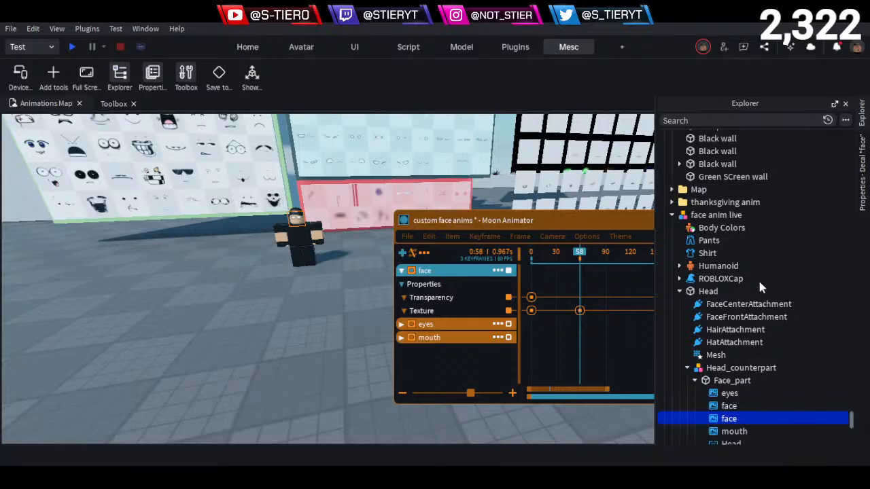
pyautogui.press('F2')
pyautogui.press('End')
pyautogui.write('2')
pyautogui.press('Return')
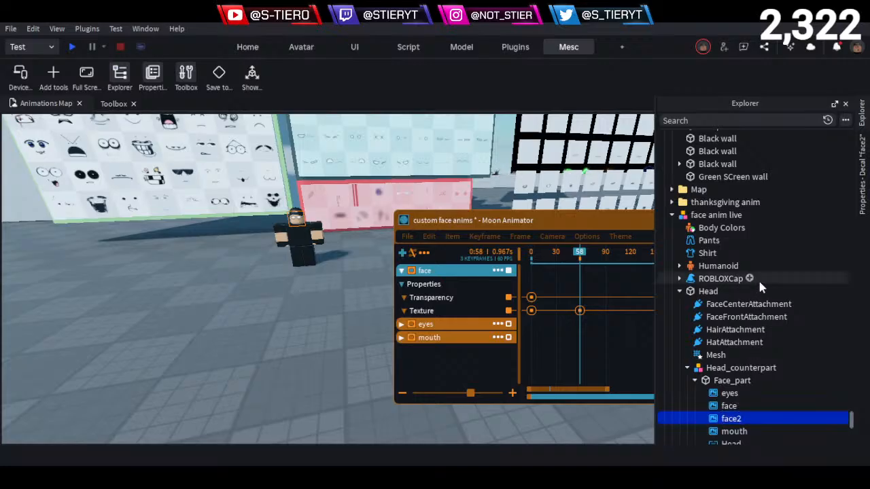
# - Add the face2 decal to the animation as a new item with the Transparency and Texture properties
pyautogui.click(401, 259)
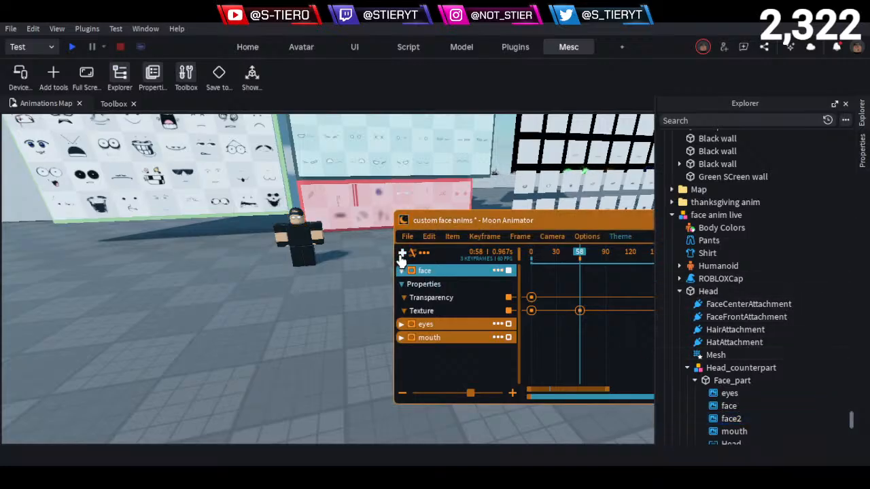
pyautogui.click(401, 254)
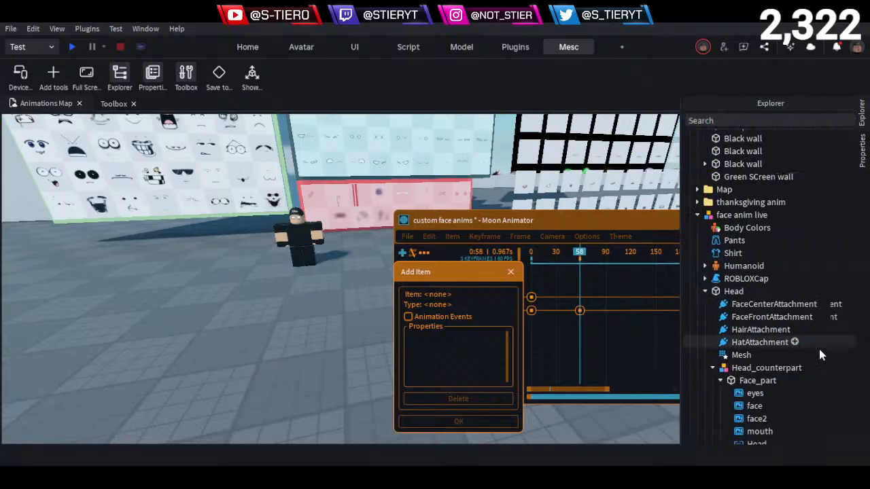
pyautogui.click(727, 419)
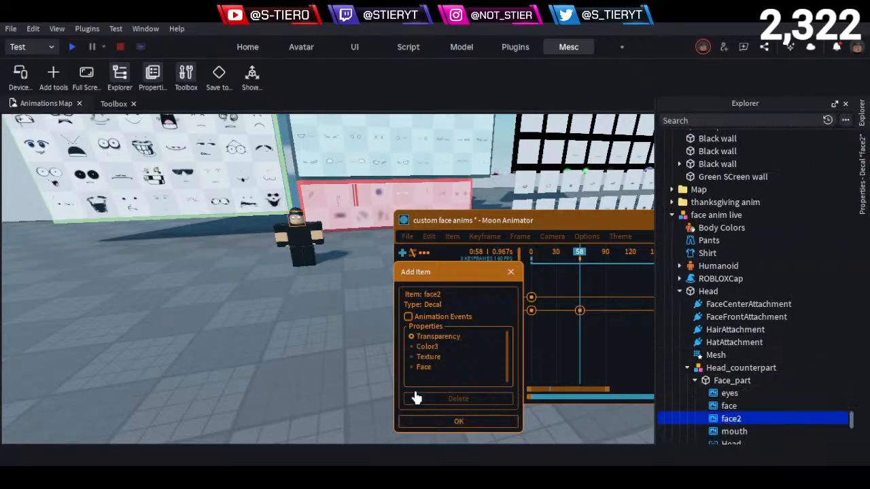
pyautogui.click(412, 357)
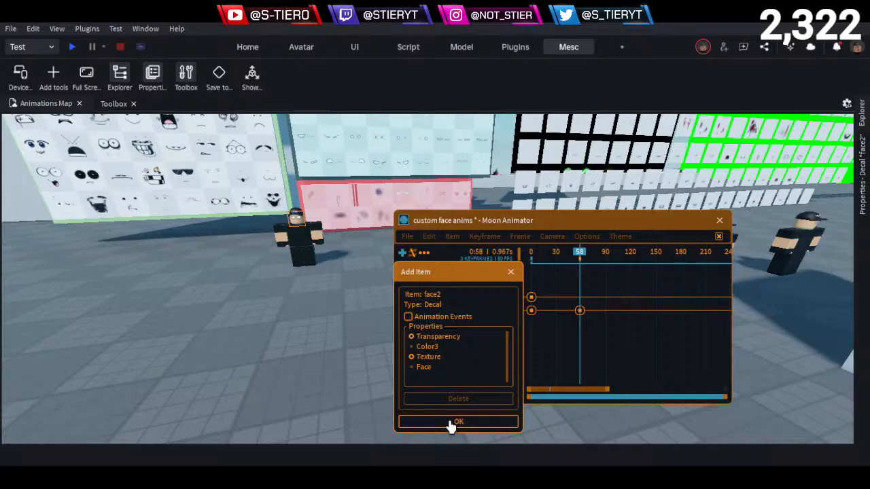
pyautogui.click(454, 422)
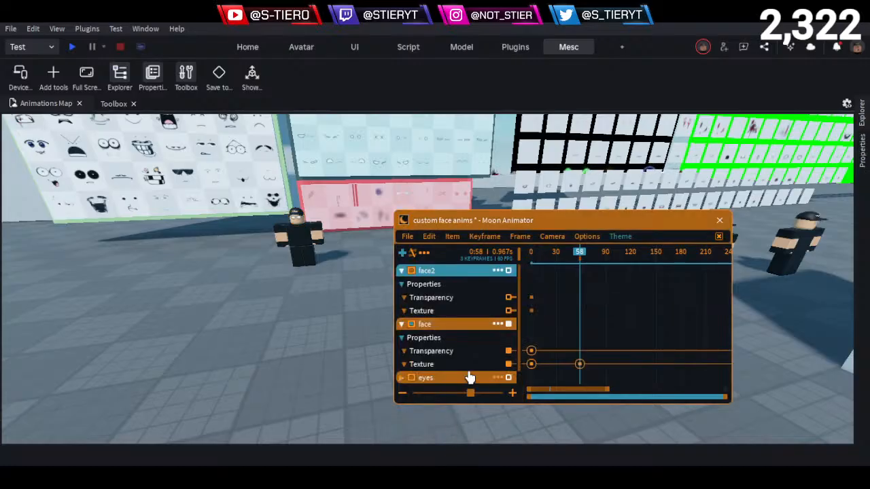
# - Add a Texture keyframe to face2 at frame 58 and reorder the face2 track below the face track
pyautogui.click(445, 313)
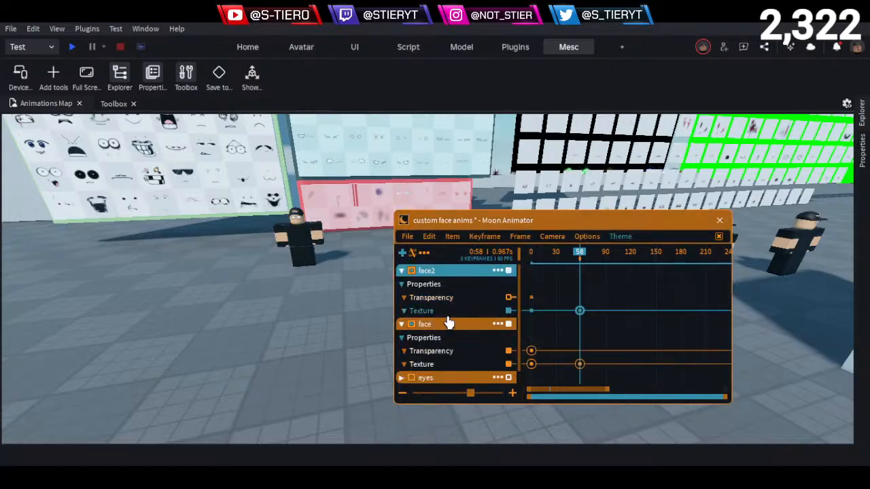
pyautogui.moveTo(418, 272); pyautogui.dragTo(441, 313)
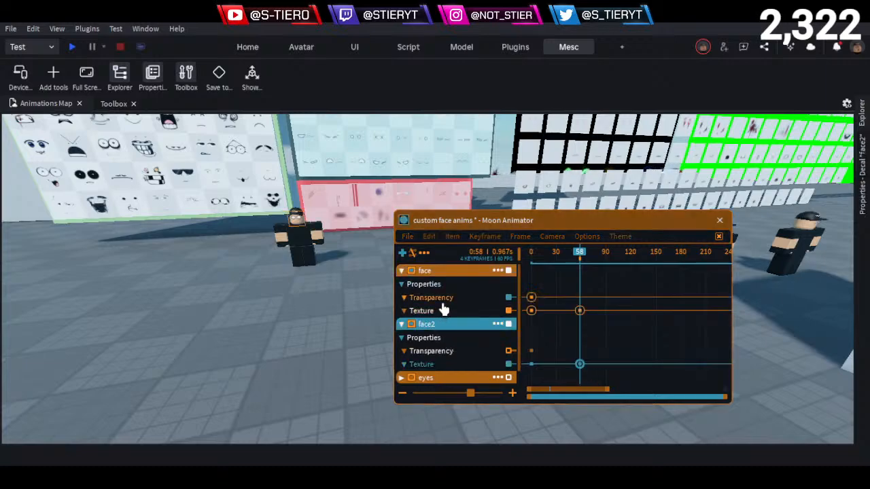
pyautogui.moveTo(299, 277); pyautogui.dragTo(290, 269, button='right')
pyautogui.scroll(6, 290, 269)
pyautogui.click(339, 220)
pyautogui.keyDown('alt'); pyautogui.click(339, 220); pyautogui.keyUp('alt')
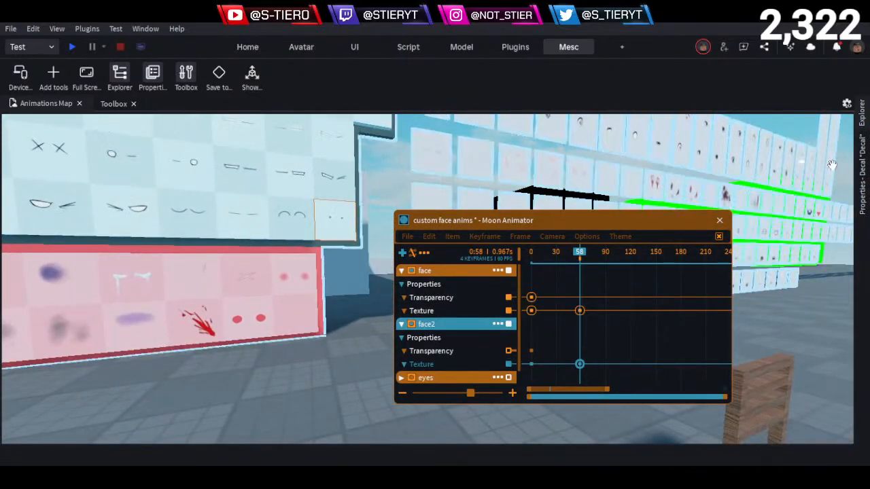
pyautogui.click(863, 182)
pyautogui.click(822, 169)
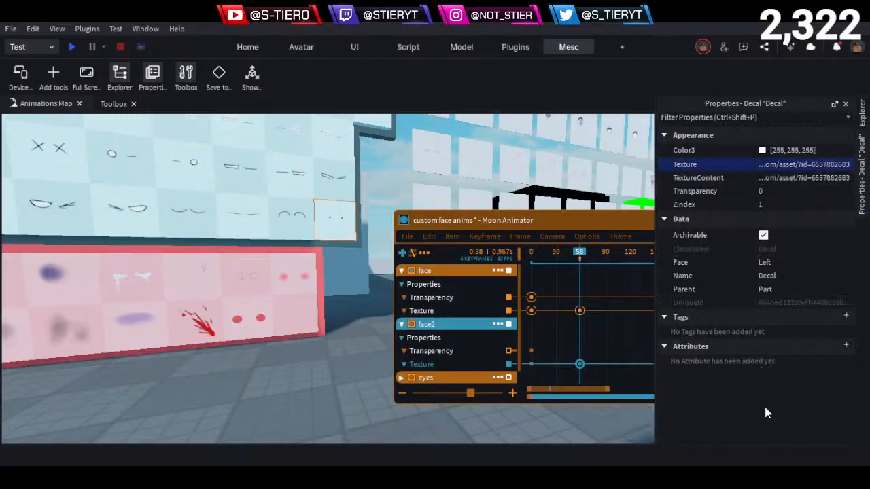
pyautogui.click(589, 222)
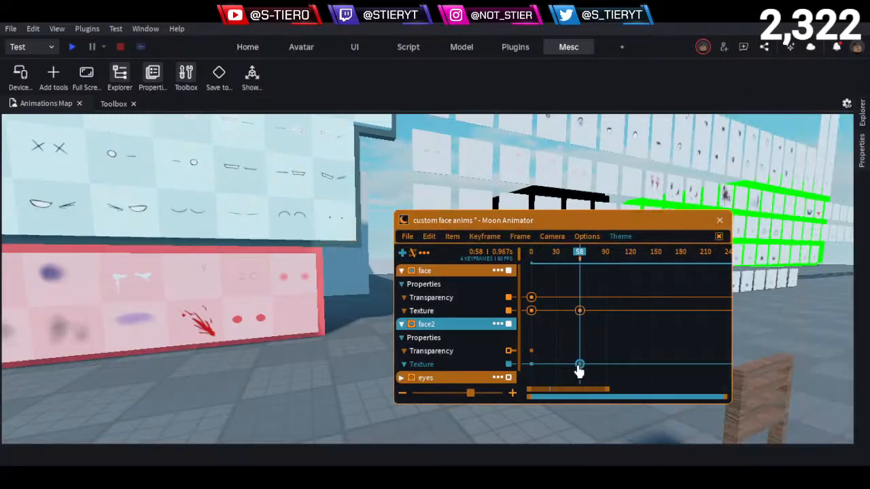
# - Set face2's Texture keyframe at frame 58 to the copied pupils texture ID and inspect the character's face up close
pyautogui.doubleClick(580, 365)
pyautogui.click(645, 432)
pyautogui.press('s')
pyautogui.moveTo(288, 339); pyautogui.dragTo(288, 339, button='right')
pyautogui.press('w')
pyautogui.press('a')
pyautogui.press('w')
pyautogui.press('a')
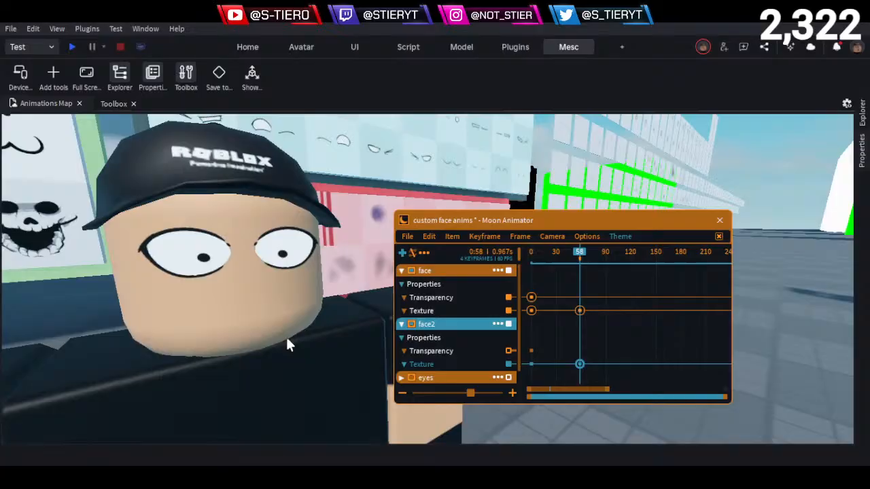
pyautogui.press('s')
pyautogui.moveTo(287, 337); pyautogui.dragTo(284, 232, button='right')
pyautogui.press('w')
pyautogui.press('s')
pyautogui.press('w')
pyautogui.press('w')
pyautogui.press('s')
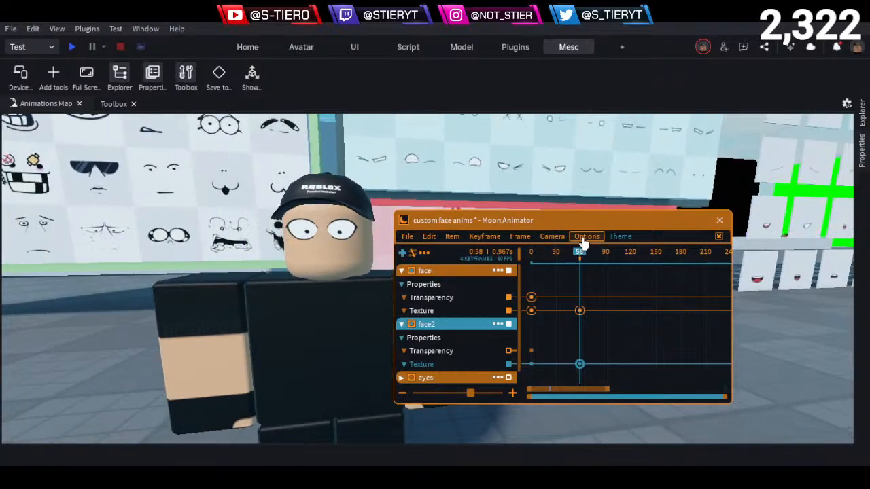
# - Scrub the timeline between frame 0 and frame 58 to compare how the layered face decals change
pyautogui.moveTo(575, 265); pyautogui.dragTo(525, 282)
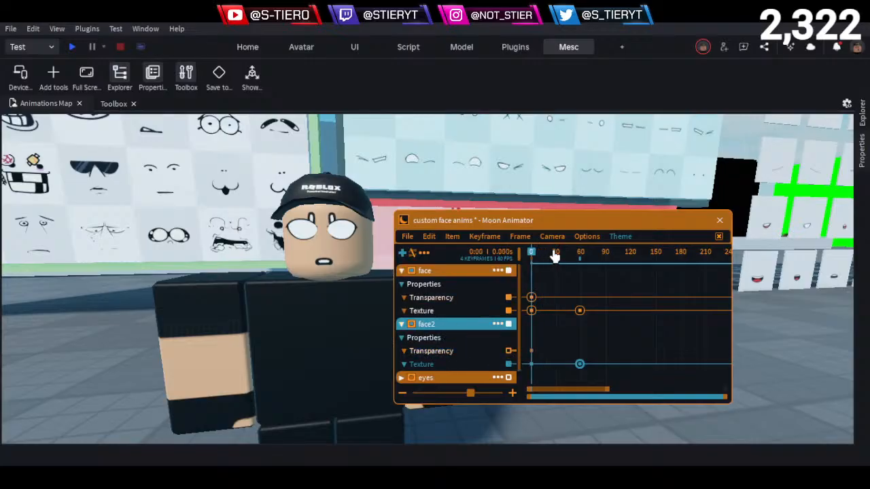
pyautogui.click(583, 253)
pyautogui.moveTo(584, 257); pyautogui.dragTo(593, 293)
pyautogui.click(602, 324)
pyautogui.moveTo(567, 253); pyautogui.dragTo(518, 287)
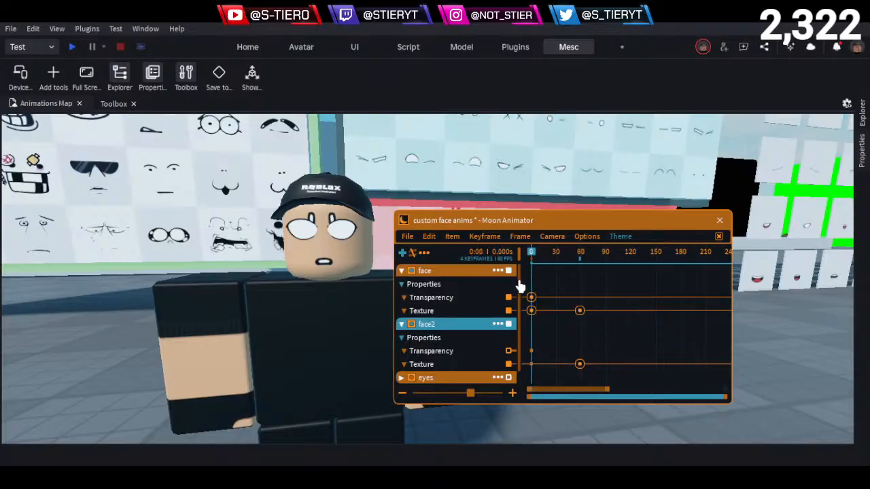
# - Delete the face item's Transparency keyframe at frame 0 and scrub back to the start of the animation
pyautogui.moveTo(532, 285); pyautogui.dragTo(577, 293)
pyautogui.moveTo(513, 299); pyautogui.dragTo(511, 299)
pyautogui.press('Delete')
pyautogui.moveTo(571, 253); pyautogui.dragTo(503, 262)
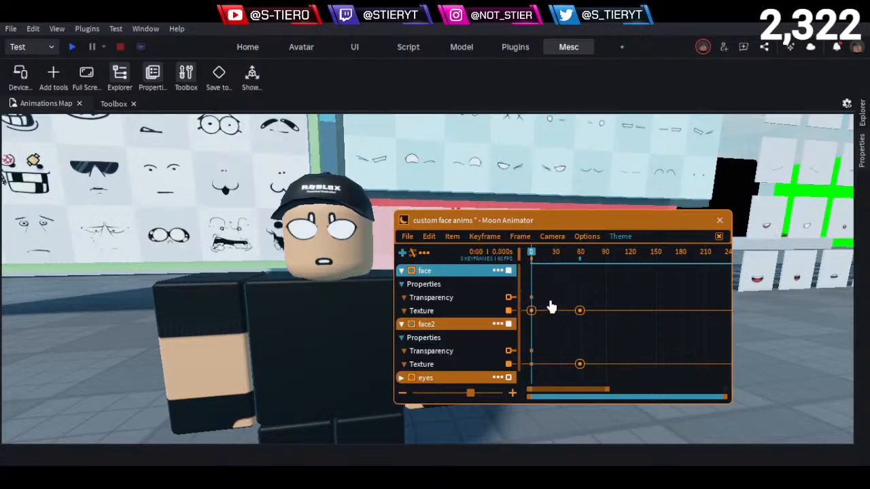
# - Scrub the timeline between frame 0 and frame 58 to review how the eye and pupil textures switch
pyautogui.moveTo(536, 258); pyautogui.dragTo(565, 284)
pyautogui.moveTo(548, 263); pyautogui.dragTo(526, 255)
pyautogui.moveTo(539, 262); pyautogui.dragTo(580, 262)
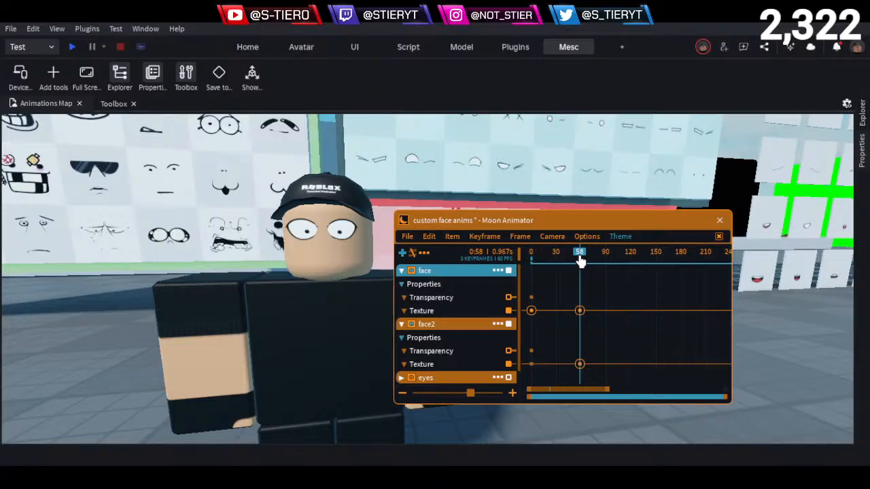
pyautogui.moveTo(580, 262); pyautogui.dragTo(476, 271)
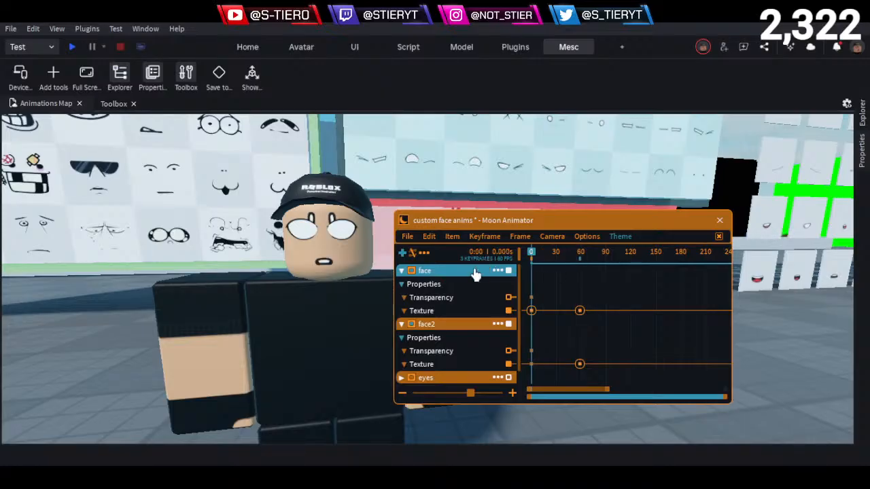
# - Try a Transparency keyframe of 1 on the face item at frame 0, and delete that keyframe again
pyautogui.click(452, 303)
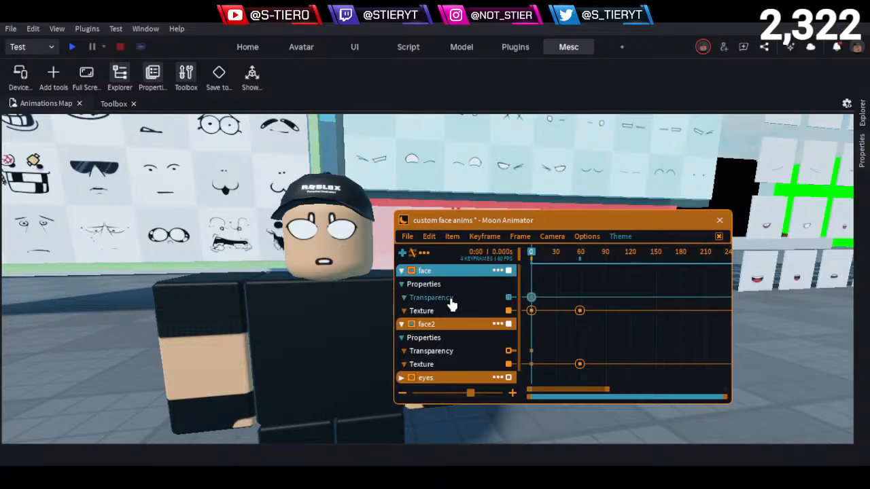
pyautogui.doubleClick(529, 299)
pyautogui.write('1')
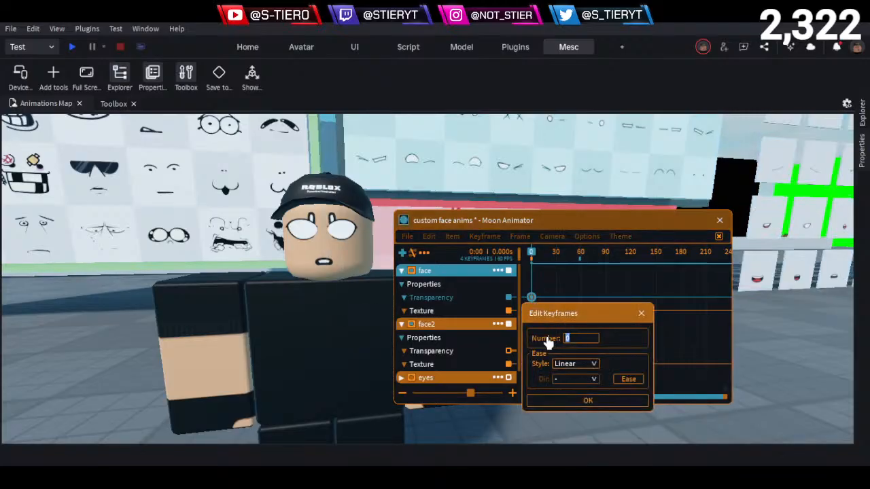
pyautogui.click(579, 402)
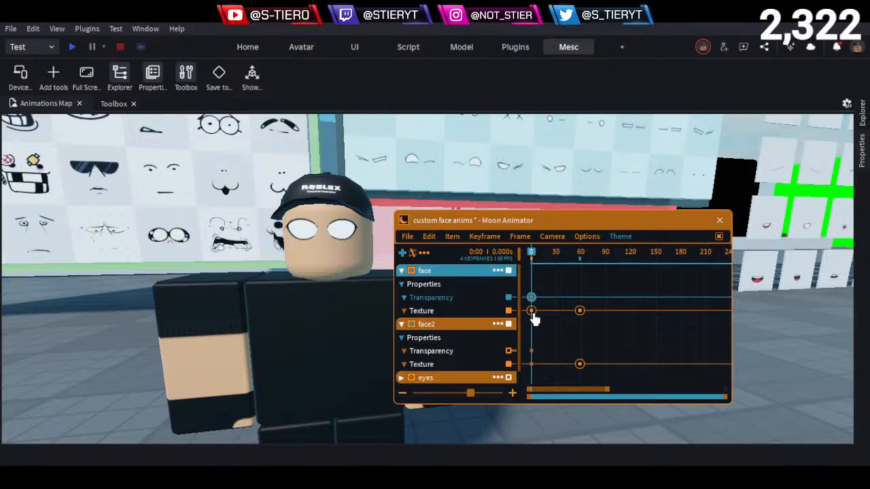
pyautogui.press('Delete')
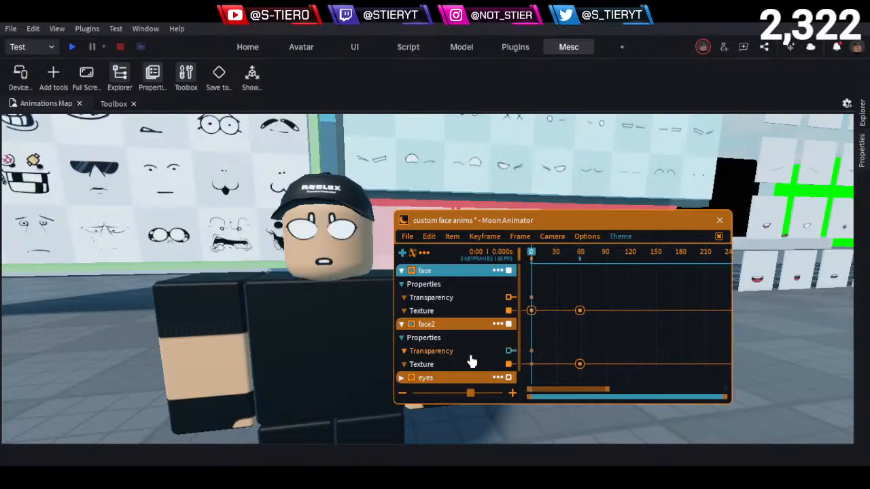
# - Try clearing the texture string in face2's Texture keyframe at frame 58 and close the keyframe editor
pyautogui.click(445, 328)
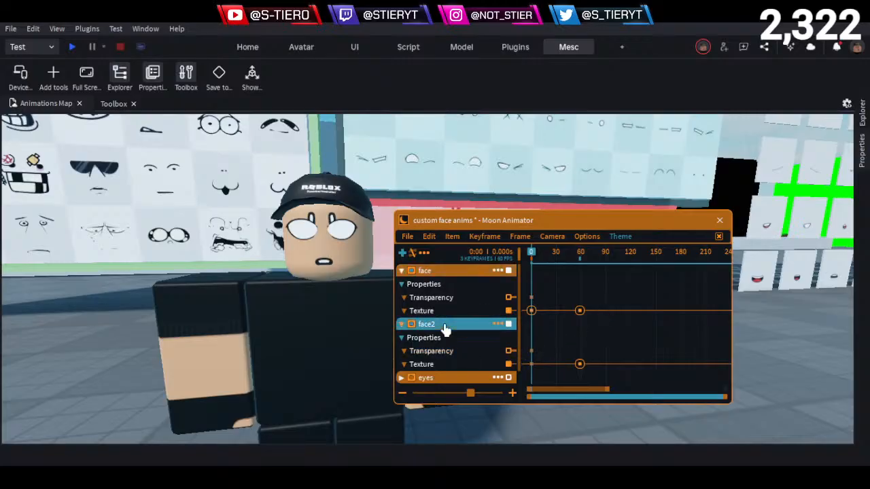
pyautogui.doubleClick(579, 364)
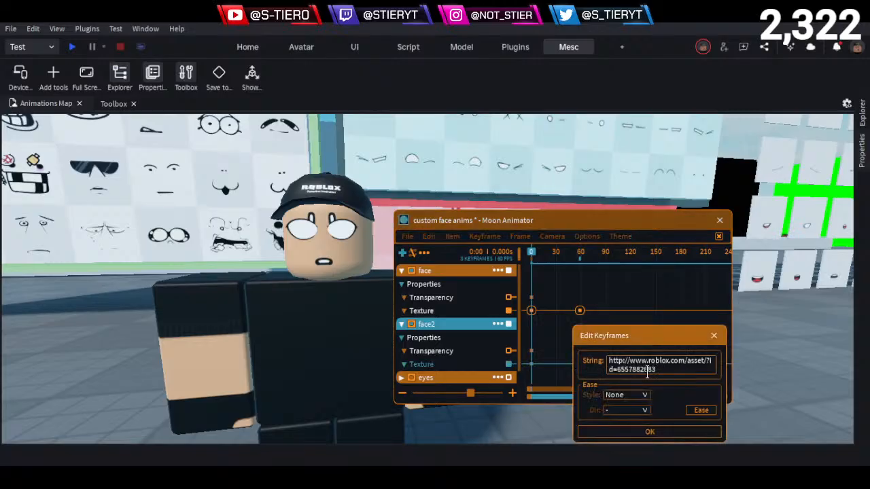
pyautogui.moveTo(665, 369); pyautogui.dragTo(597, 364)
pyautogui.click(668, 369)
pyautogui.moveTo(670, 371); pyautogui.dragTo(594, 363)
pyautogui.click(670, 369)
pyautogui.click(673, 368)
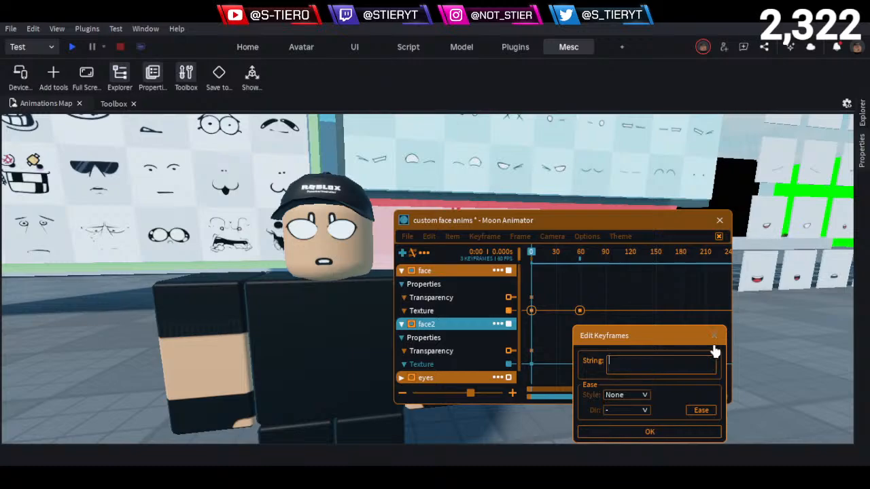
pyautogui.click(714, 345)
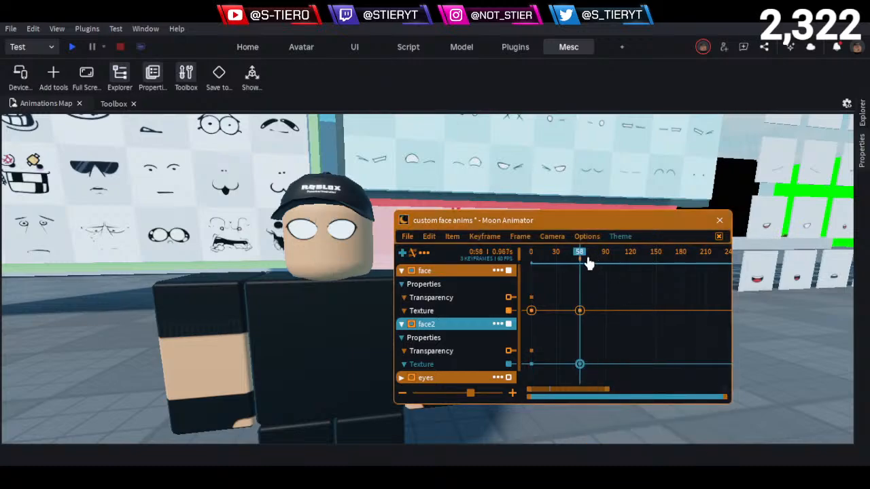
# - Delete face2's Texture keyframe at frame 58 and the face item's Texture keyframes at frames 58 and 0
pyautogui.moveTo(578, 255); pyautogui.dragTo(560, 324)
pyautogui.press('Delete')
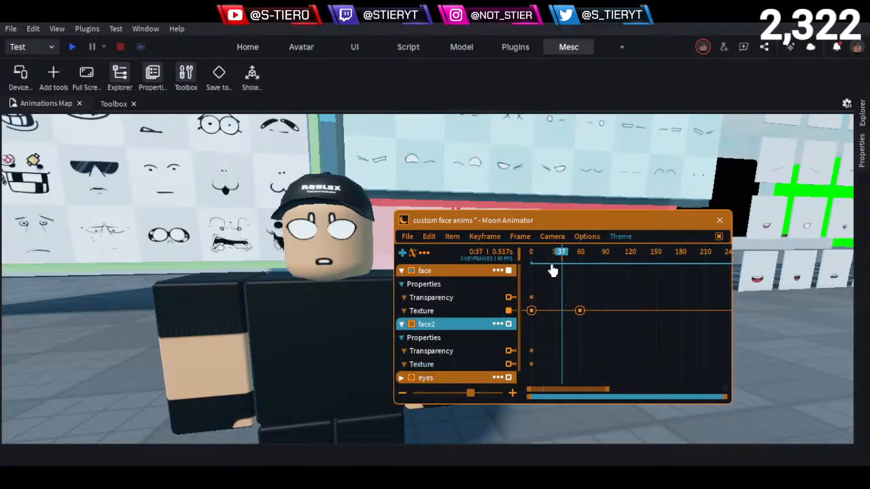
pyautogui.moveTo(555, 259); pyautogui.dragTo(571, 323)
pyautogui.press('Delete')
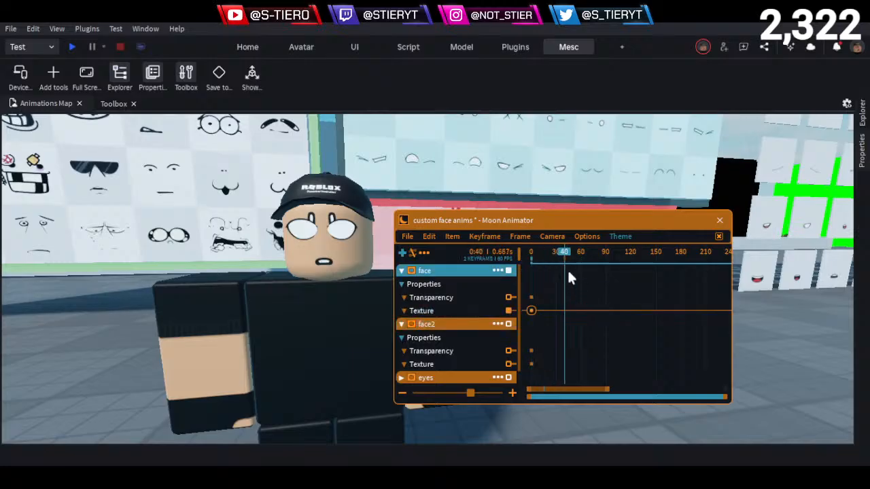
pyautogui.moveTo(549, 254); pyautogui.dragTo(560, 296)
pyautogui.moveTo(557, 295); pyautogui.dragTo(501, 328)
pyautogui.press('Delete')
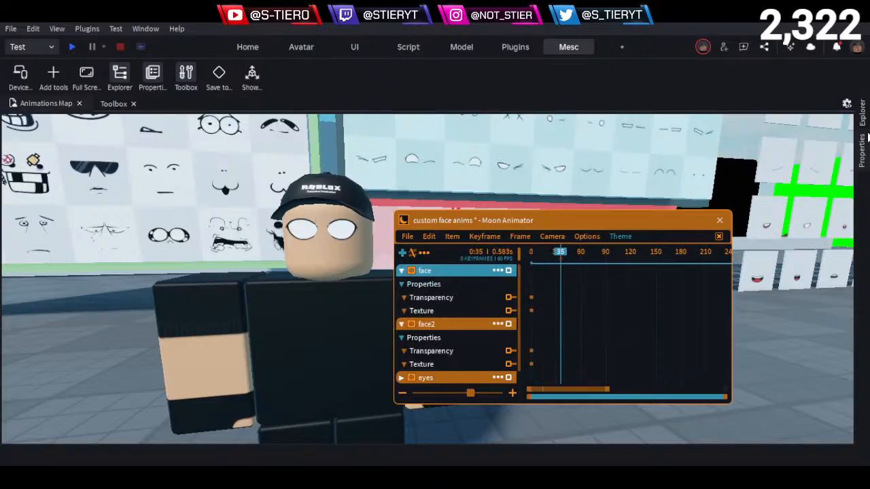
# - Select the face2 decal in the rig's Face_part, clear its Texture property and deselect it
pyautogui.click(863, 119)
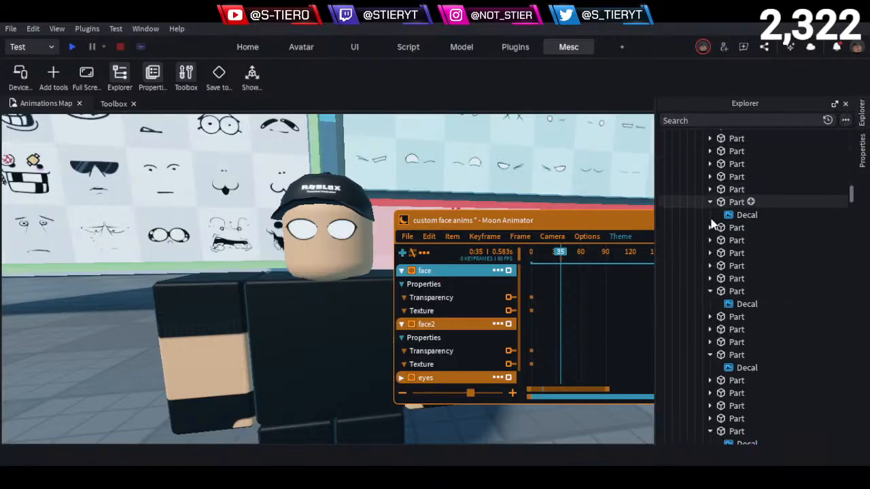
pyautogui.click(267, 362)
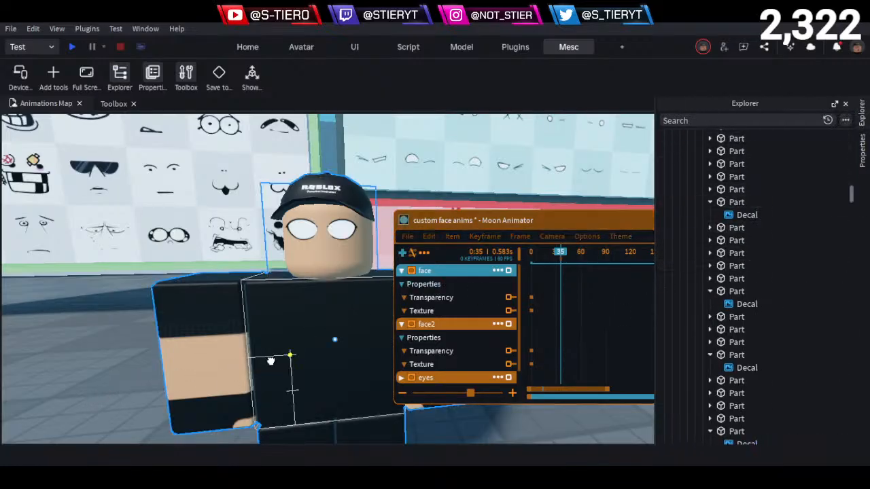
pyautogui.click(863, 109)
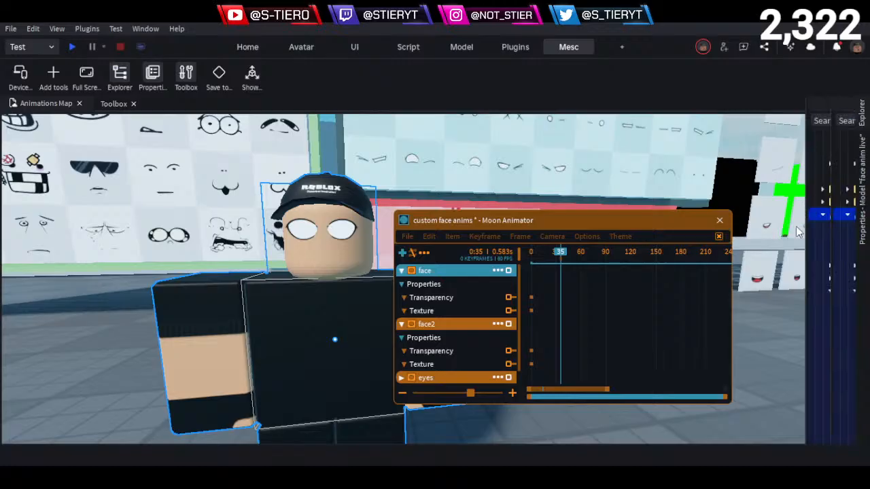
pyautogui.scroll(-3, 707, 294)
pyautogui.click(728, 279)
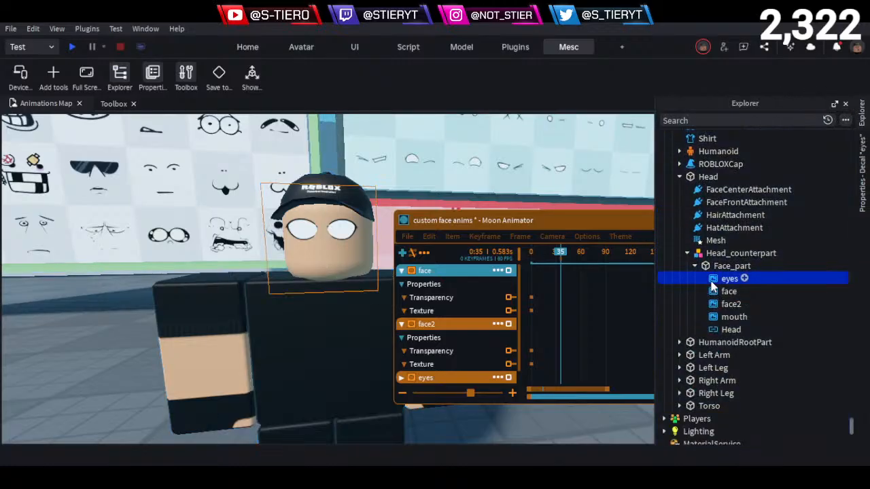
pyautogui.click(781, 304)
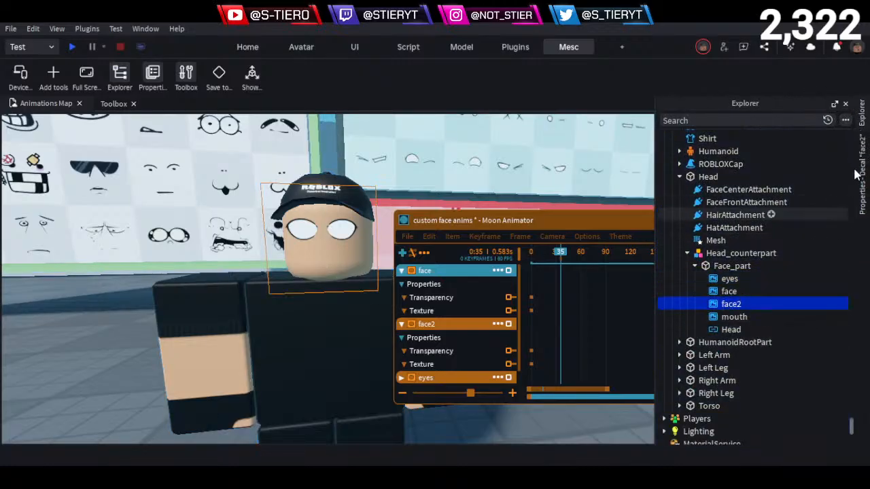
pyautogui.click(864, 116)
pyautogui.click(861, 167)
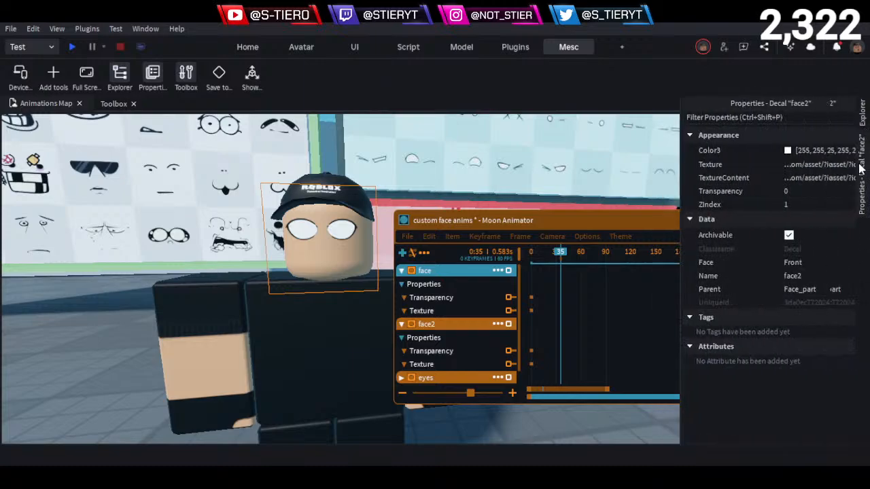
pyautogui.click(807, 165)
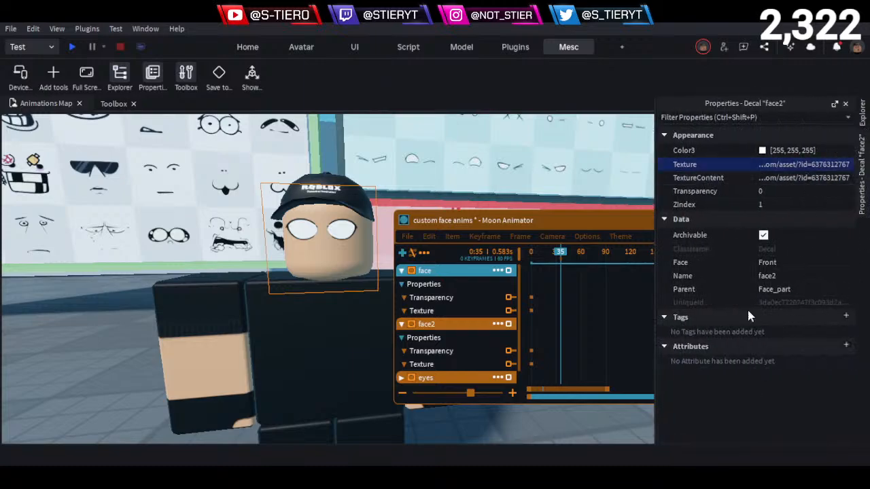
pyautogui.press('BackSpace')
pyautogui.press('Return')
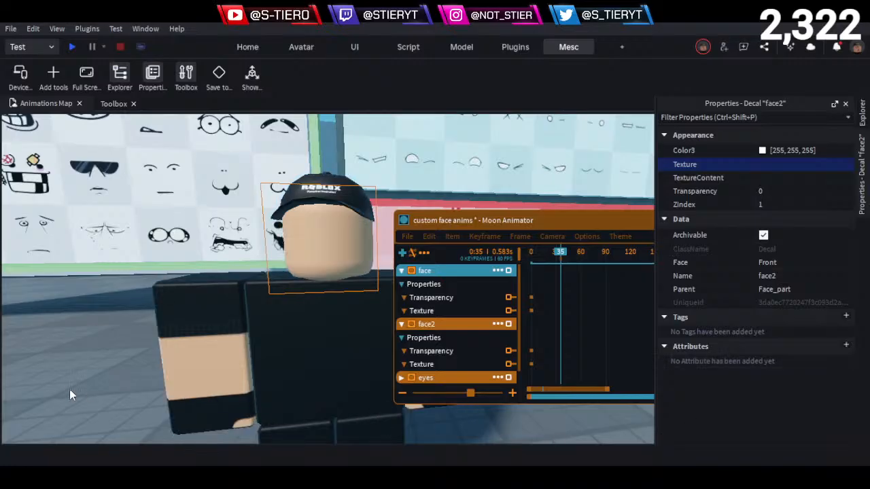
pyautogui.click(69, 390)
# - Undo the deletions of the face and face2 Texture keyframes
pyautogui.click(584, 306)
pyautogui.hotkey('ctrl', 'z')
pyautogui.hotkey('ctrl', 'z')
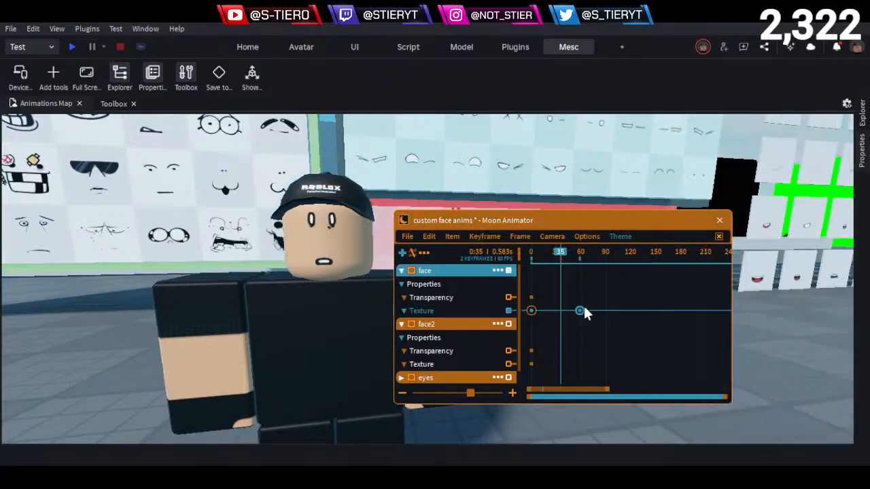
pyautogui.hotkey('ctrl', 'z')
# - Preview the restored texture keyframes by scrubbing to frame 58 and back to frame 0
pyautogui.moveTo(561, 257); pyautogui.dragTo(475, 258)
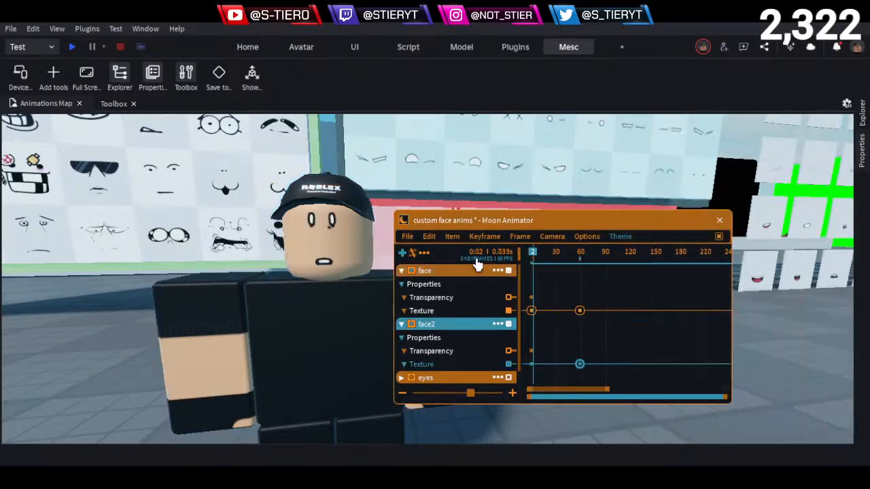
pyautogui.press('space')
pyautogui.press('space')
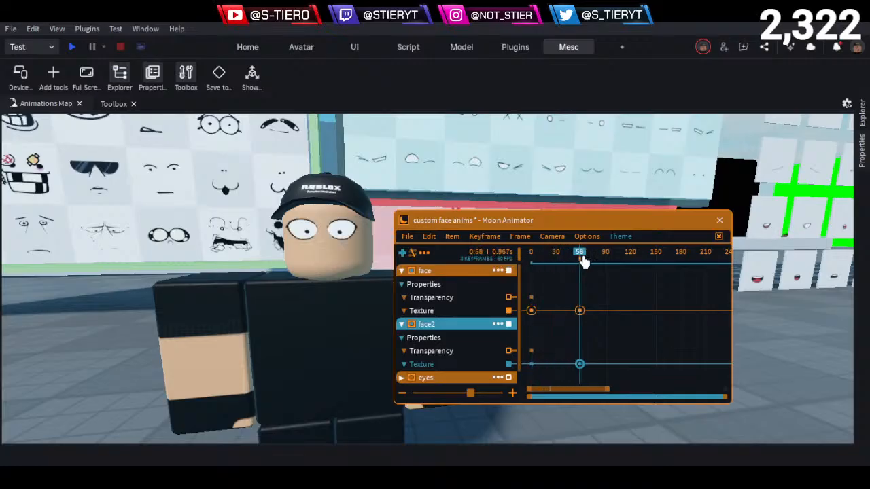
pyautogui.moveTo(583, 259); pyautogui.dragTo(424, 260)
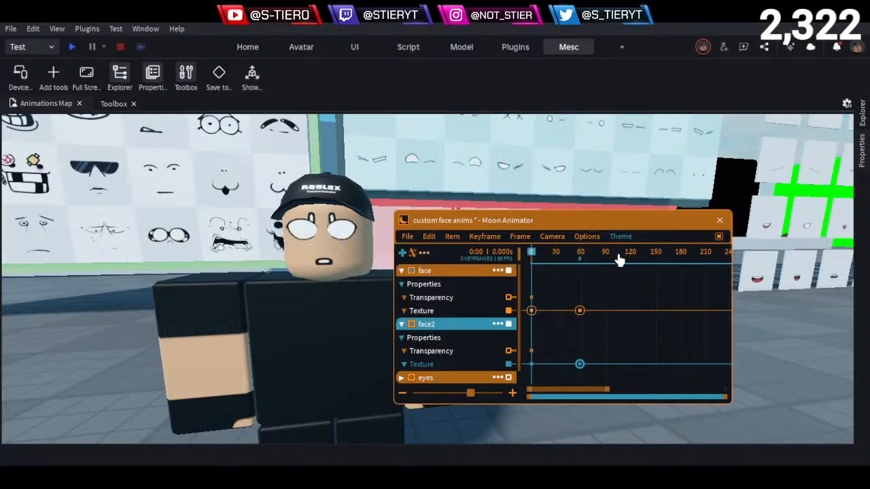
# - Clear the face2 decal's Texture property again with the animation at frame 0, and deselect the decal
pyautogui.click(862, 116)
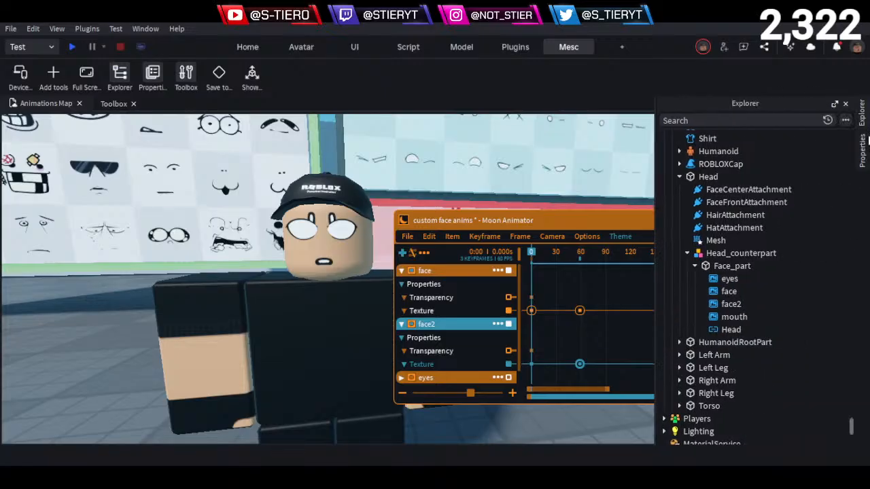
pyautogui.click(861, 151)
pyautogui.click(863, 153)
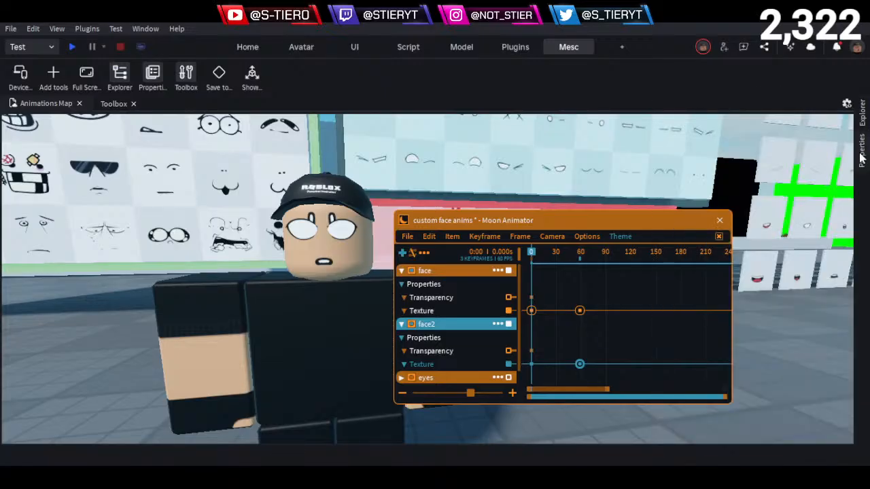
pyautogui.click(862, 112)
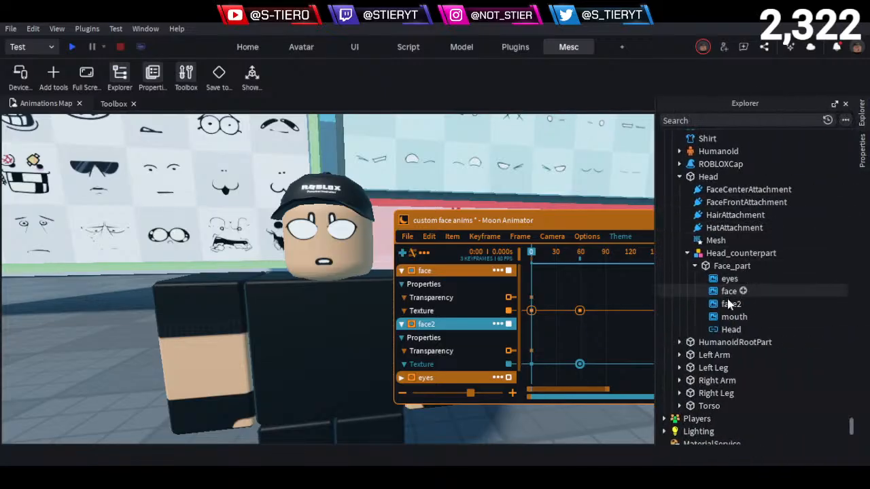
pyautogui.click(731, 304)
pyautogui.click(862, 115)
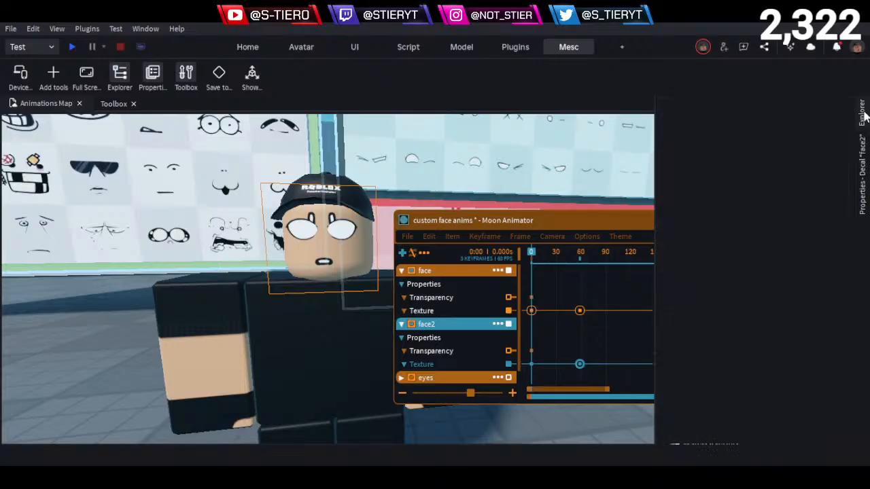
pyautogui.click(862, 170)
pyautogui.click(812, 168)
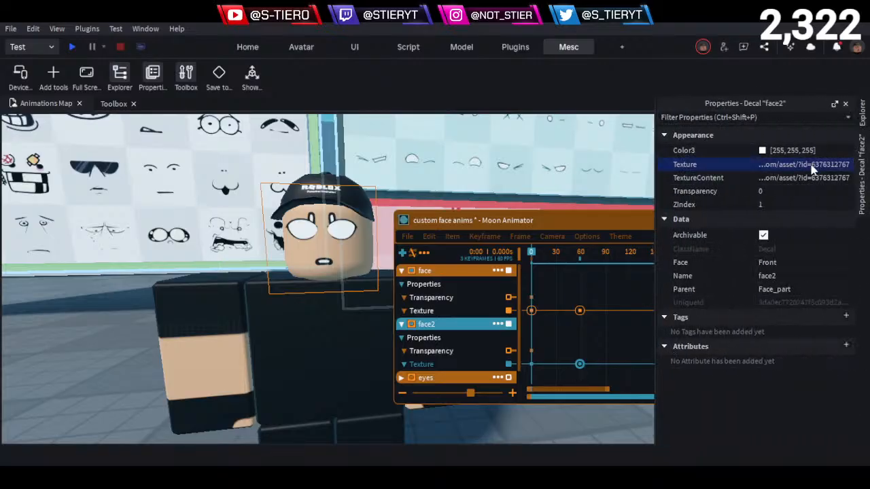
pyautogui.press('BackSpace')
pyautogui.press('Return')
pyautogui.click(57, 390)
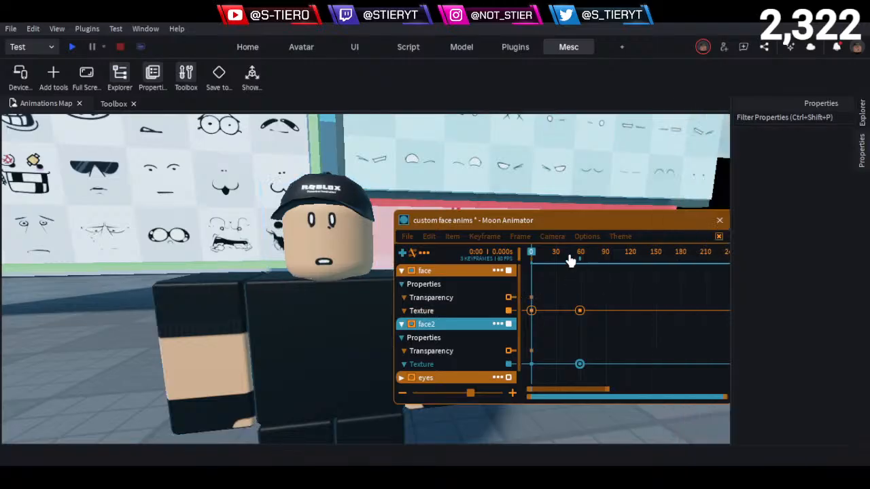
# - Scrub to frame 21 to check the face and remove the face2 item from the animation
pyautogui.moveTo(534, 262); pyautogui.dragTo(551, 275)
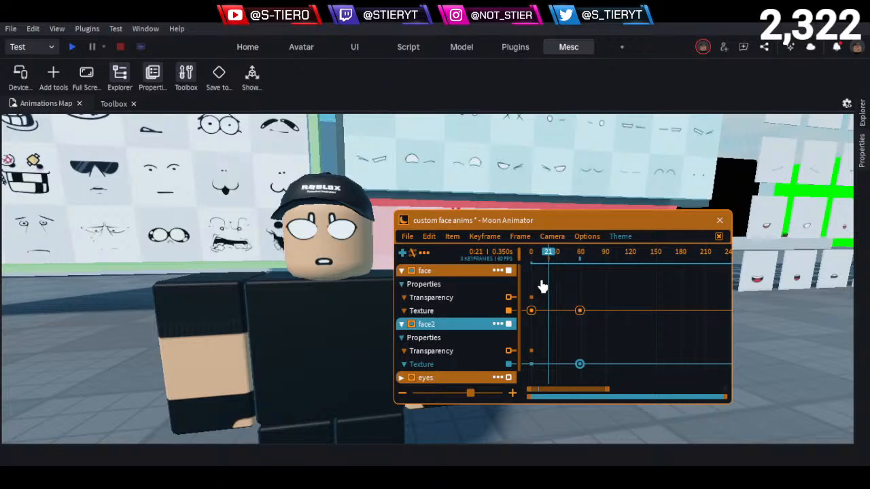
pyautogui.click(498, 324)
pyautogui.click(551, 409)
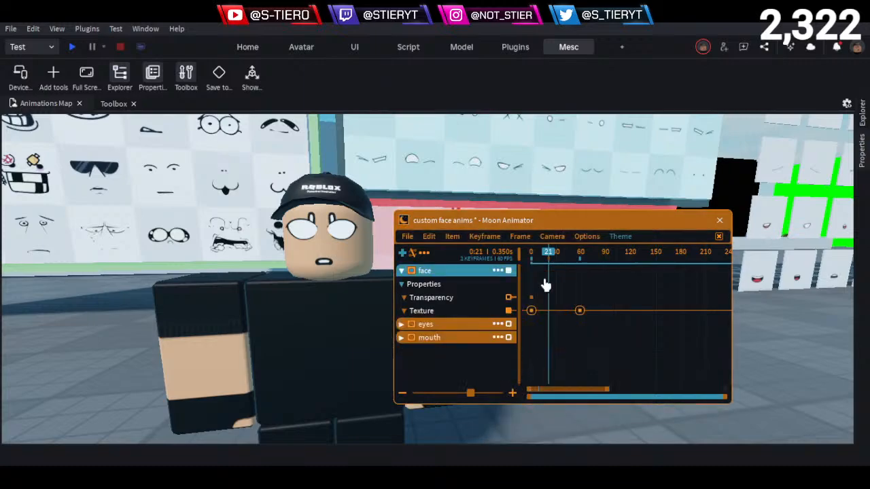
# - Return to frame 0, delete both of the face item's Texture keyframes and collapse its track
pyautogui.moveTo(549, 253); pyautogui.dragTo(532, 253)
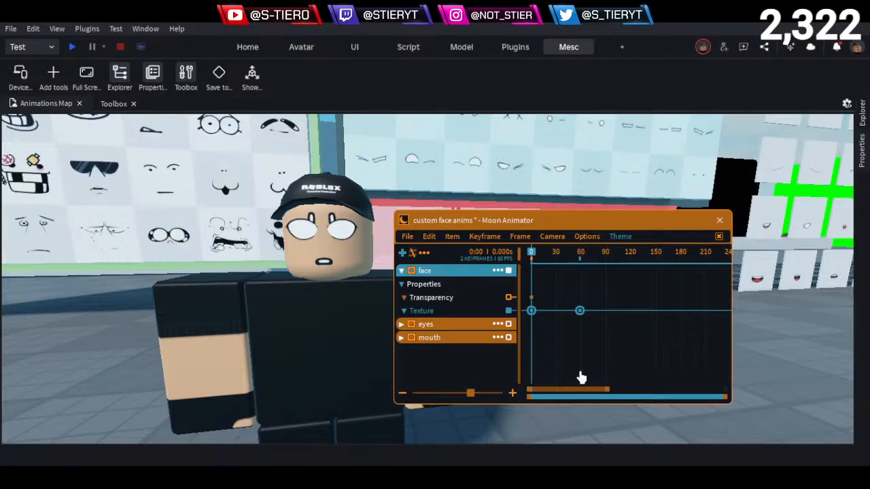
pyautogui.press('Delete')
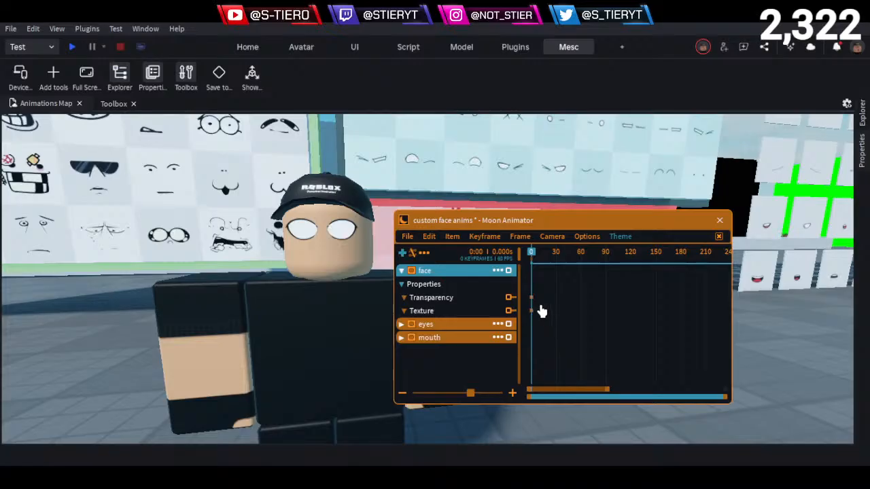
pyautogui.click(402, 272)
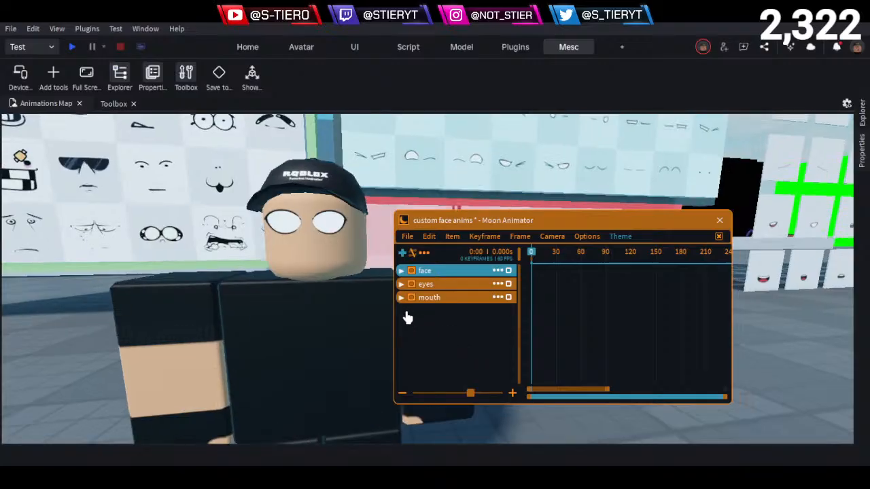
# - Examine the rig's face up close and from farther away beside the face boards
pyautogui.scroll(6, 295, 246)
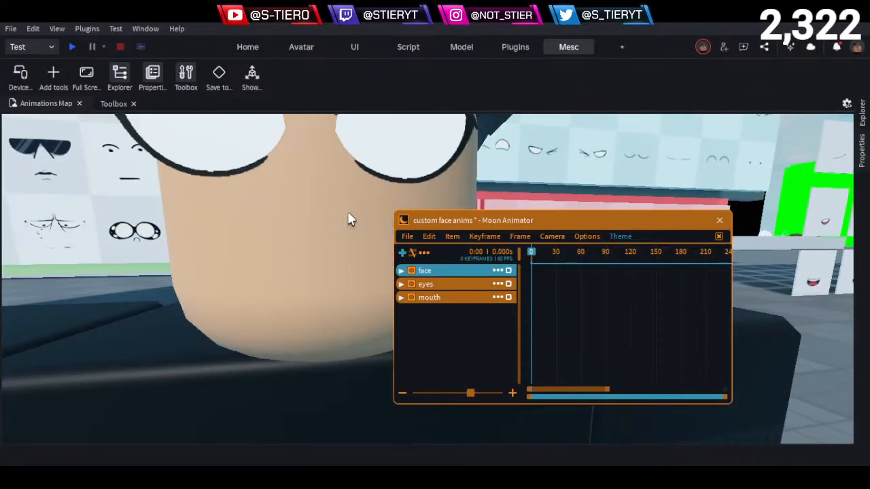
pyautogui.scroll(-3, 348, 219)
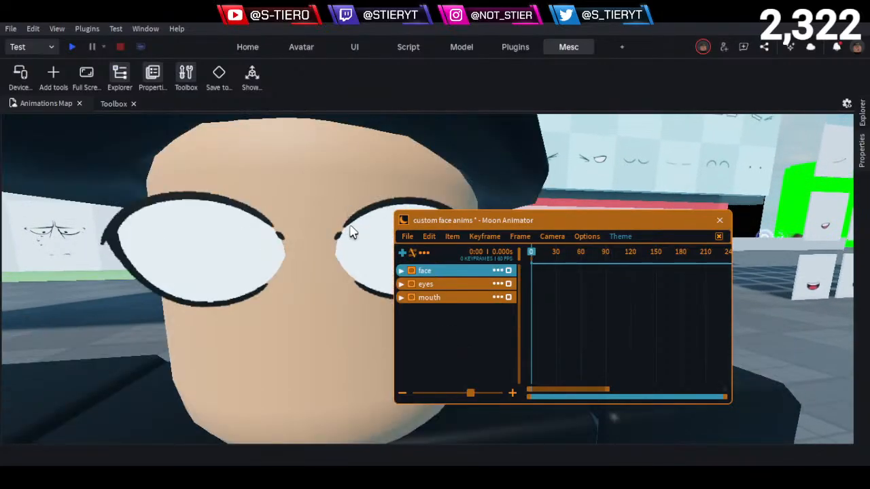
pyautogui.scroll(-6, 412, 229)
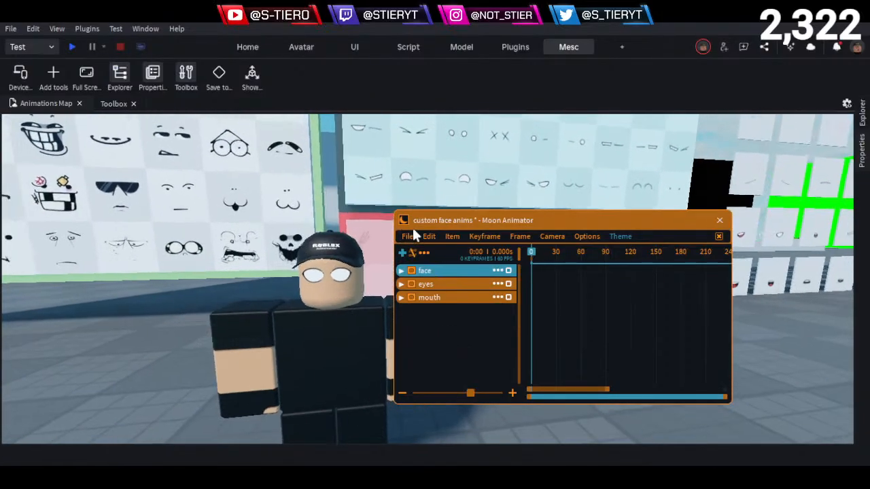
pyautogui.press('s')
pyautogui.press('d')
pyautogui.press('e')
pyautogui.press('w')
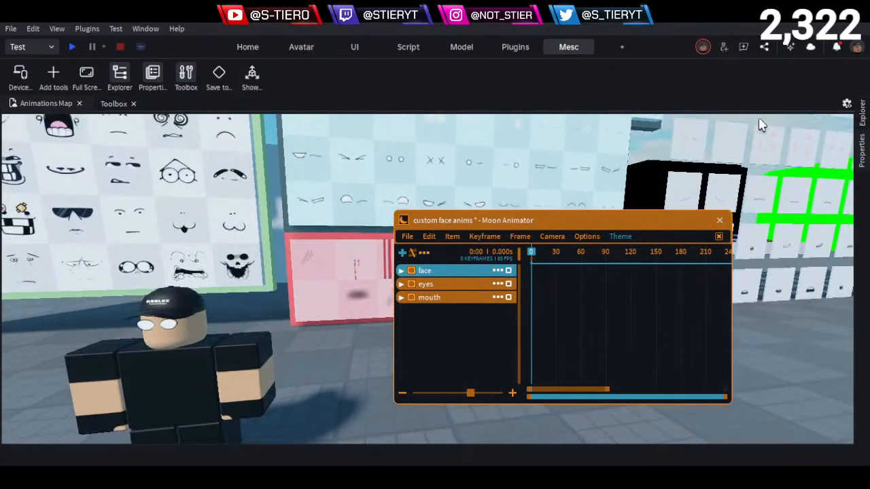
pyautogui.press('s')
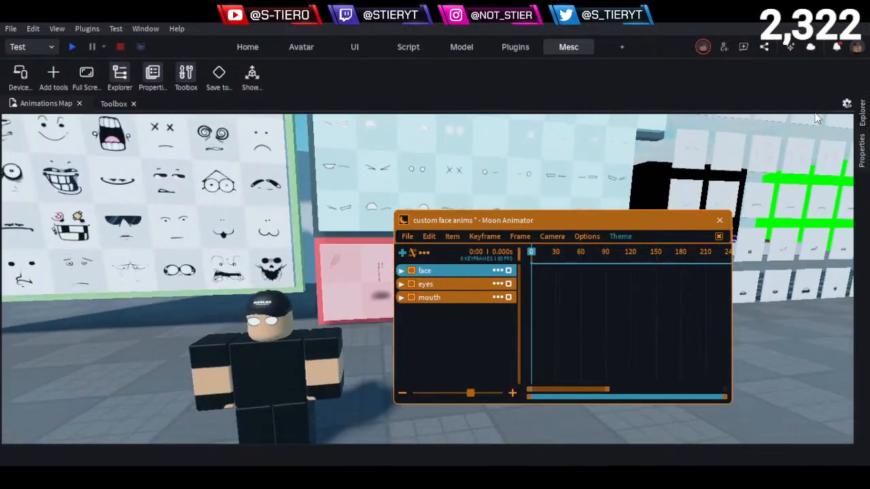
pyautogui.press('q')
pyautogui.press('w')
pyautogui.press('a')
pyautogui.press('e')
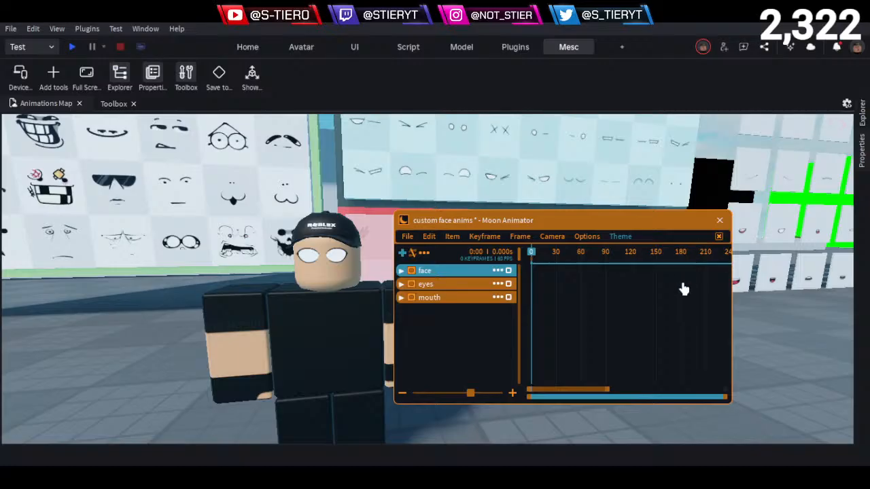
# - Close the custom face anims file and check the properties of the eyes and face decals
pyautogui.click(717, 222)
pyautogui.click(778, 316)
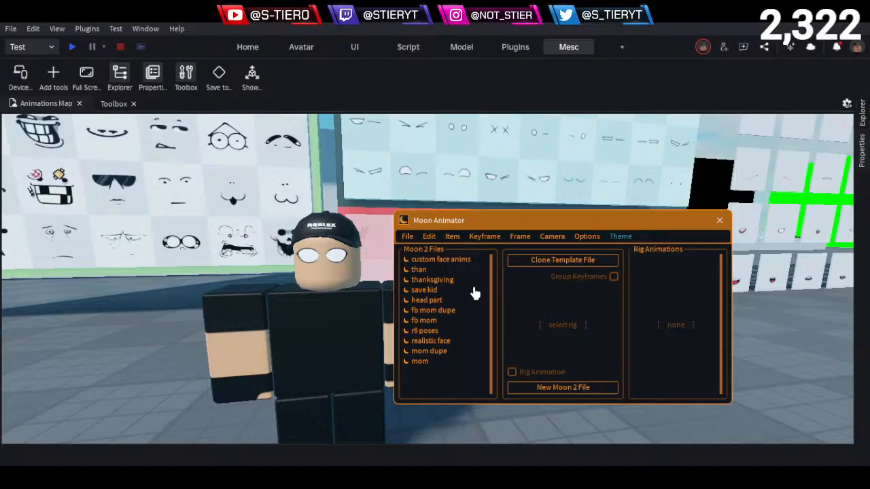
pyautogui.click(864, 114)
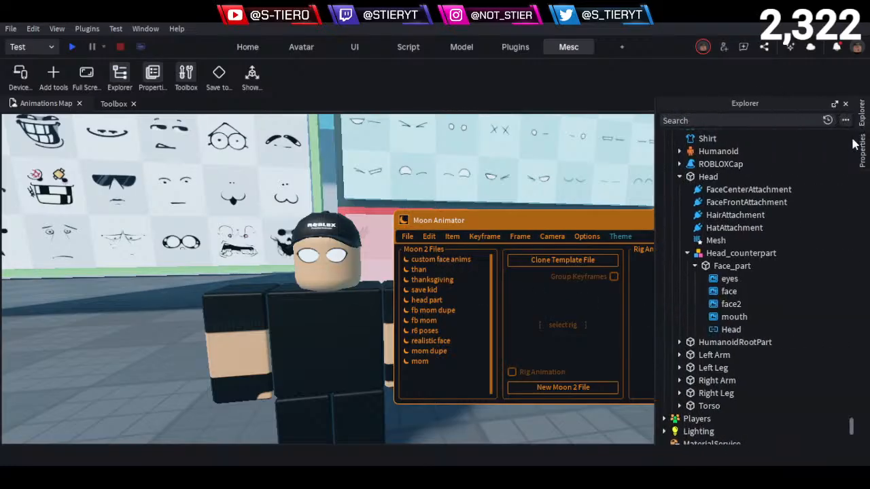
pyautogui.click(729, 278)
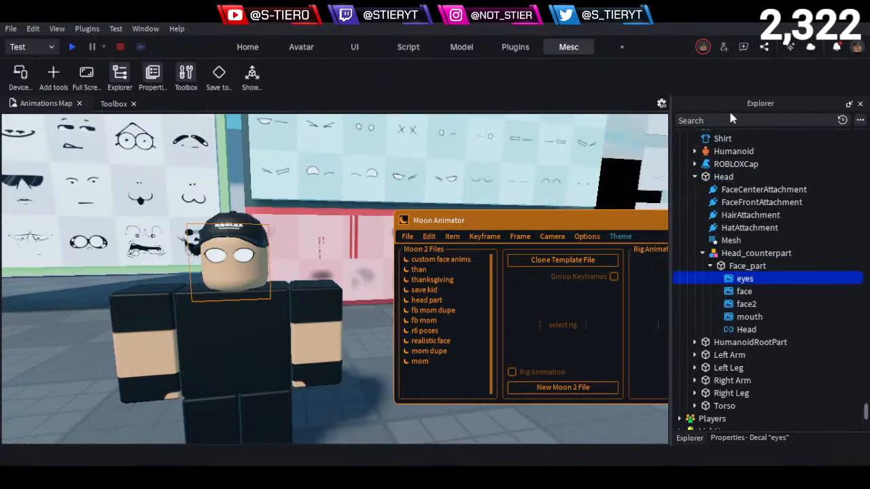
pyautogui.click(740, 438)
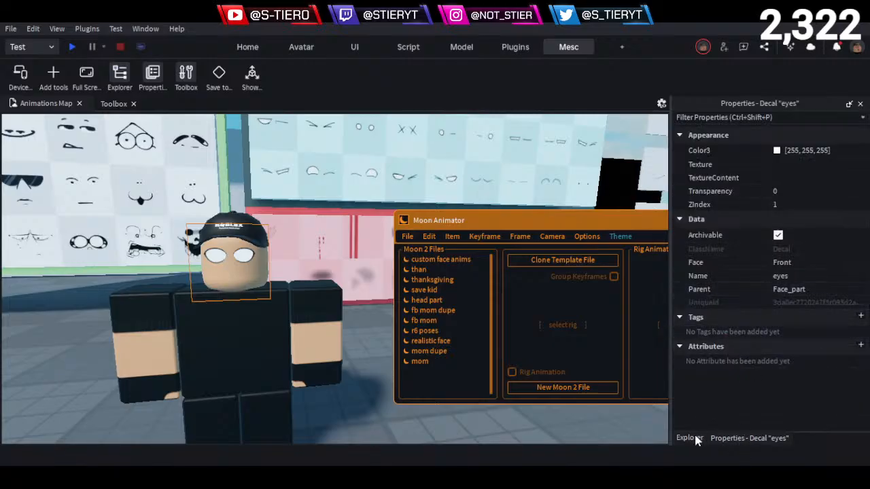
pyautogui.click(694, 438)
pyautogui.click(754, 288)
pyautogui.click(724, 438)
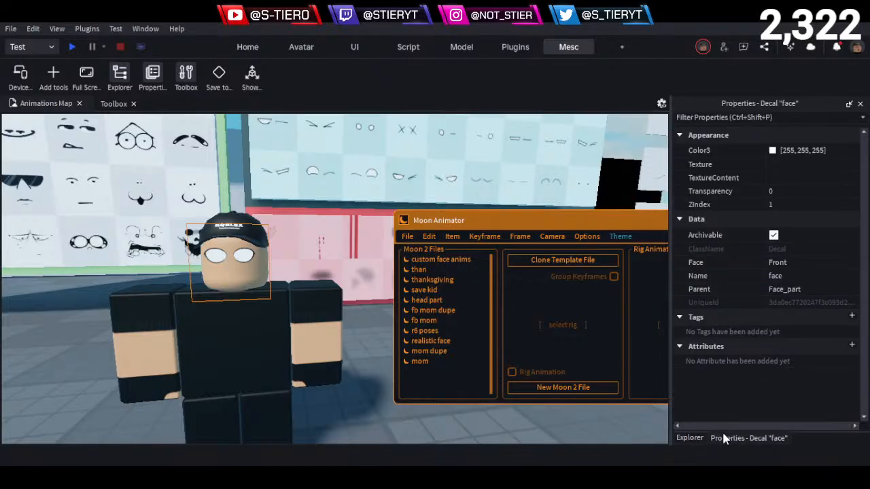
# - Clear the face2 decal's Texture property and delete the decal from Face_part
pyautogui.click(689, 437)
pyautogui.click(746, 304)
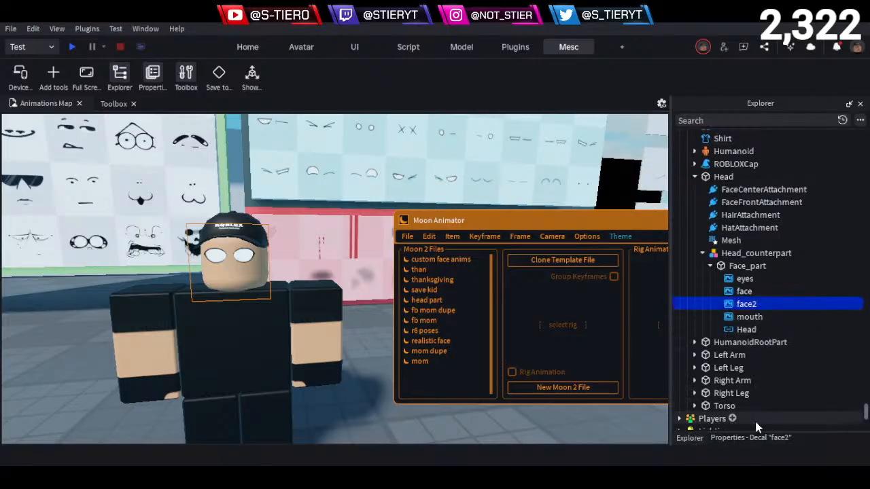
pyautogui.click(740, 438)
pyautogui.click(812, 165)
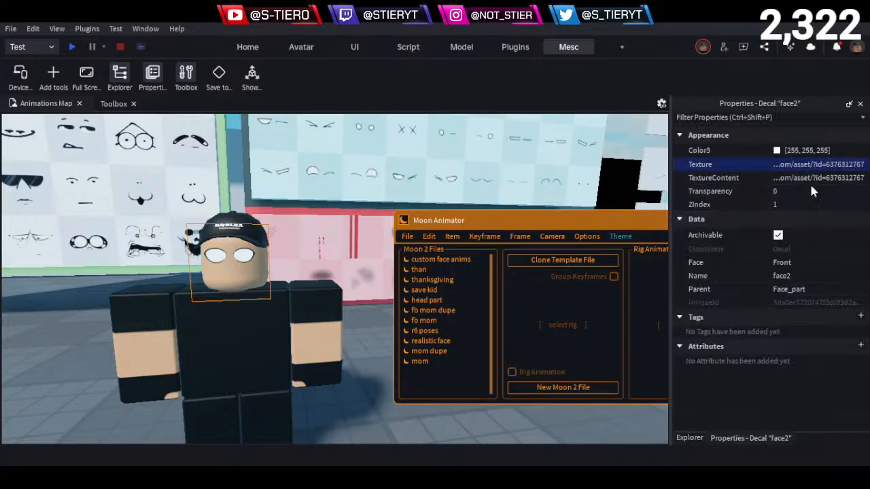
pyautogui.press('BackSpace')
pyautogui.press('Return')
pyautogui.click(690, 438)
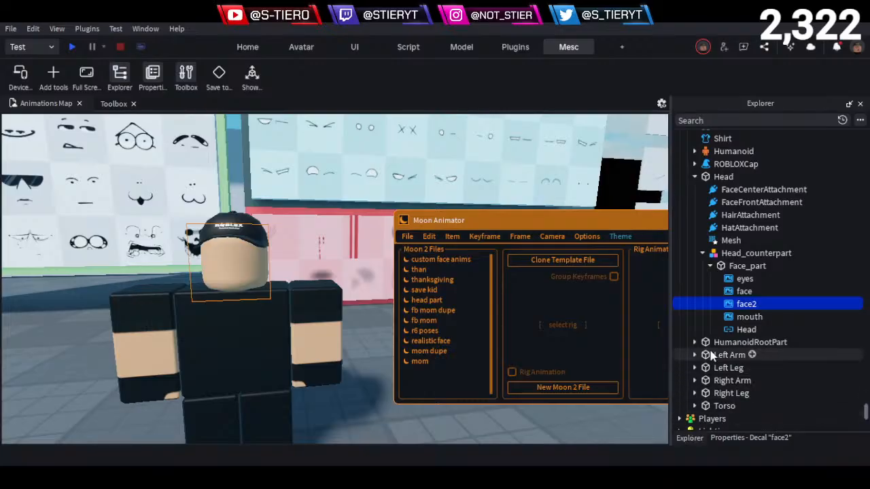
pyautogui.press('Delete')
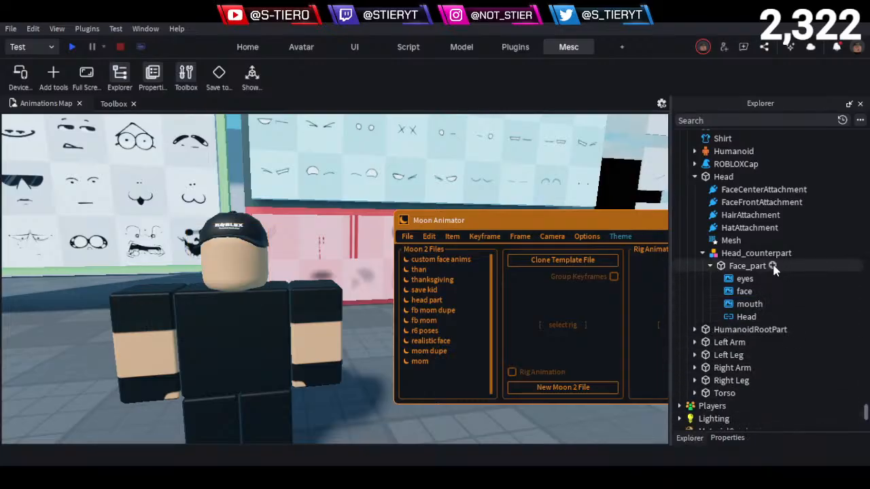
# - Insert a new Decal into Face_part and rename it face2
pyautogui.click(775, 270)
pyautogui.click(714, 196)
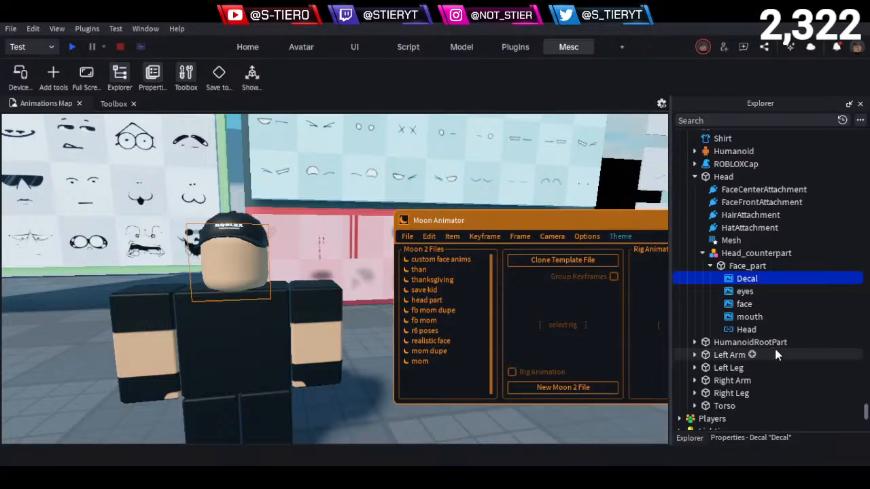
pyautogui.press('e')
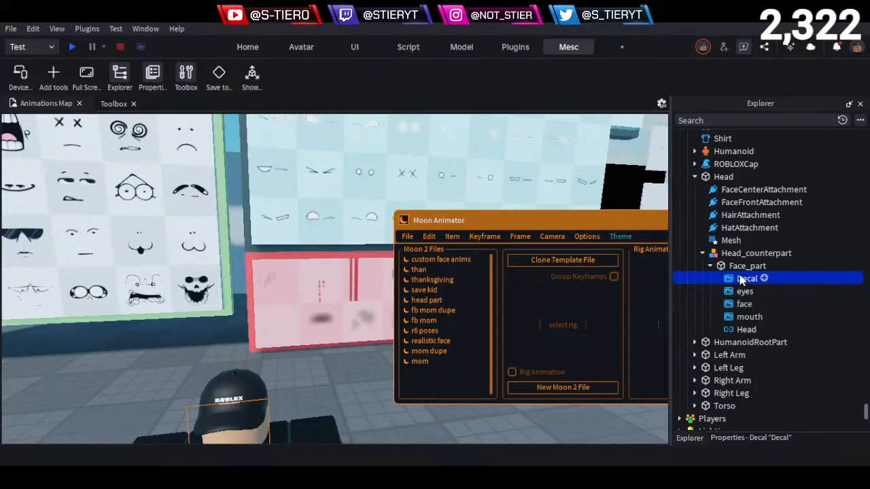
pyautogui.press('F2')
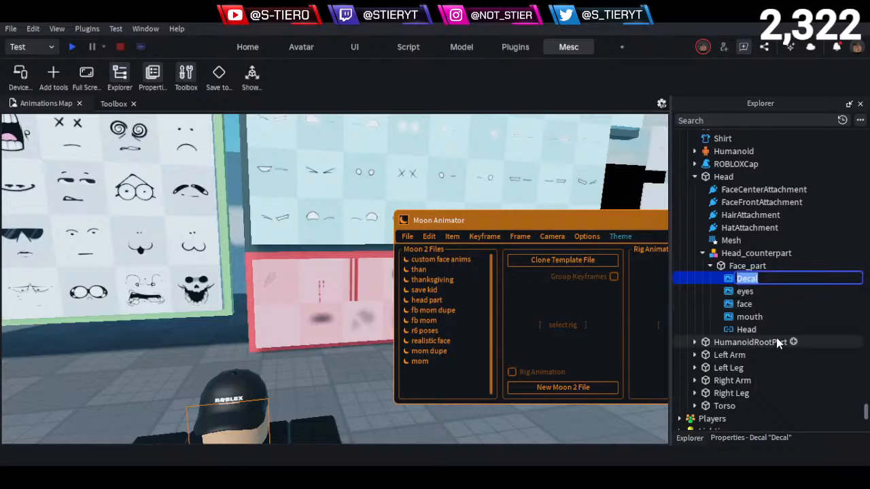
pyautogui.write('face2')
pyautogui.press('Return')
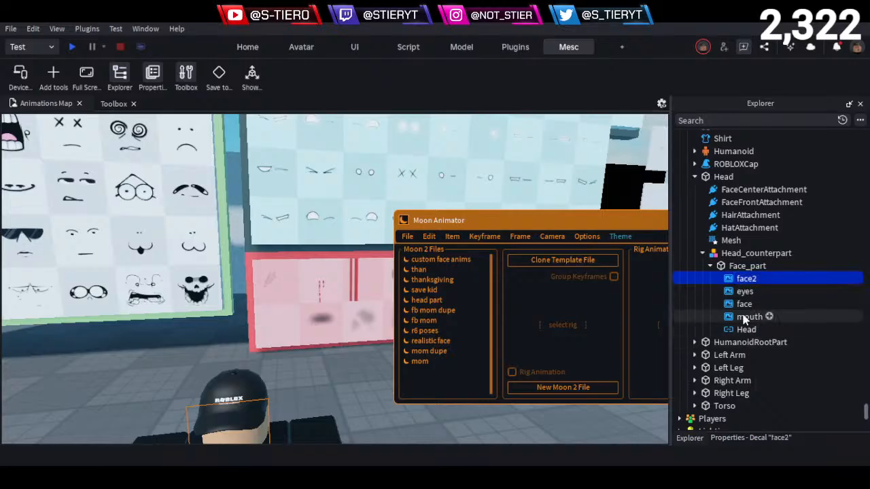
# - Check the mouth decal's properties and view the whole rig from the front
pyautogui.click(750, 317)
pyautogui.click(747, 437)
pyautogui.click(689, 438)
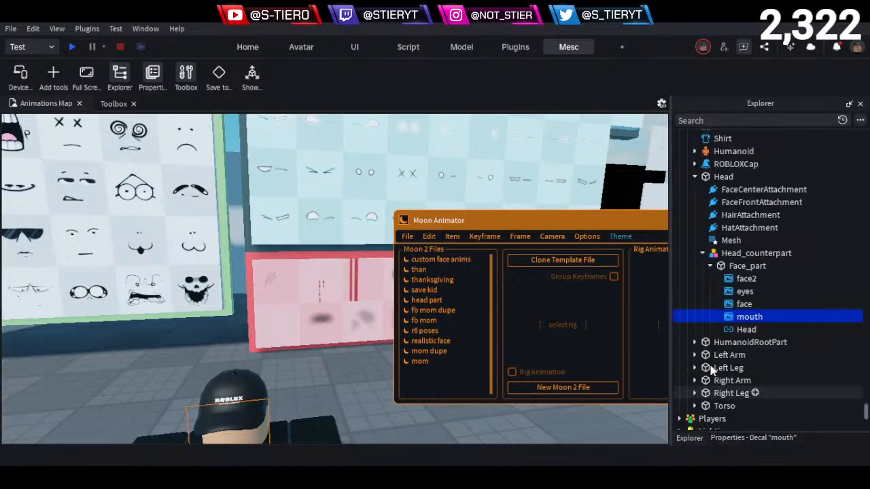
pyautogui.scroll(-5, 340, 334)
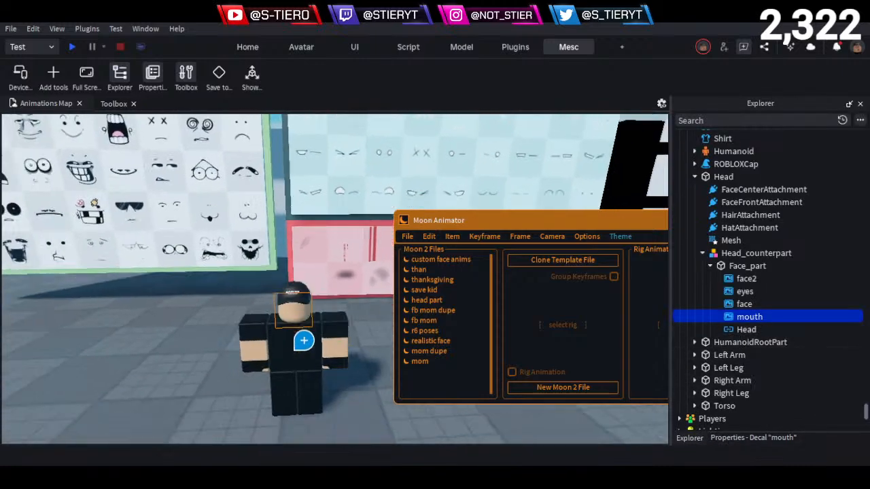
pyautogui.moveTo(304, 341)
pyautogui.mouseDown(button='right')
pyautogui.moveTo(299, 330)
pyautogui.moveTo(329, 342)
pyautogui.mouseUp(button='right')
pyautogui.press('Escape')
pyautogui.scroll(-6, 328, 346)
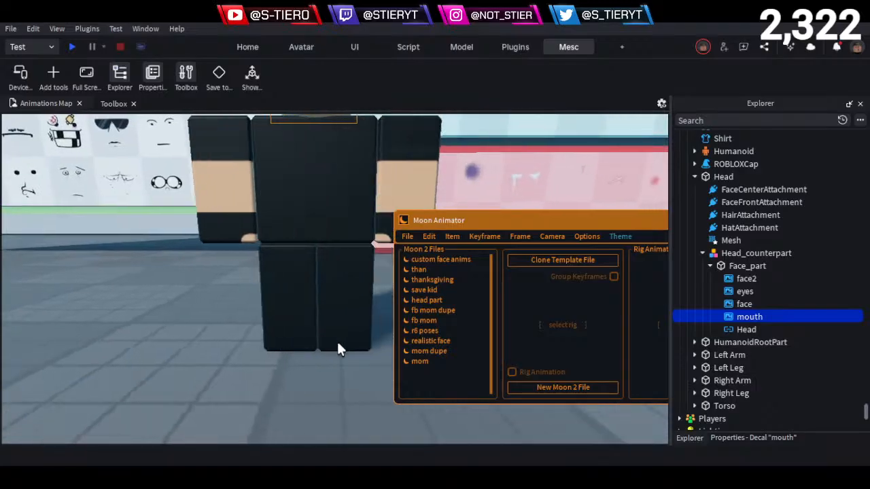
pyautogui.scroll(2, 342, 338)
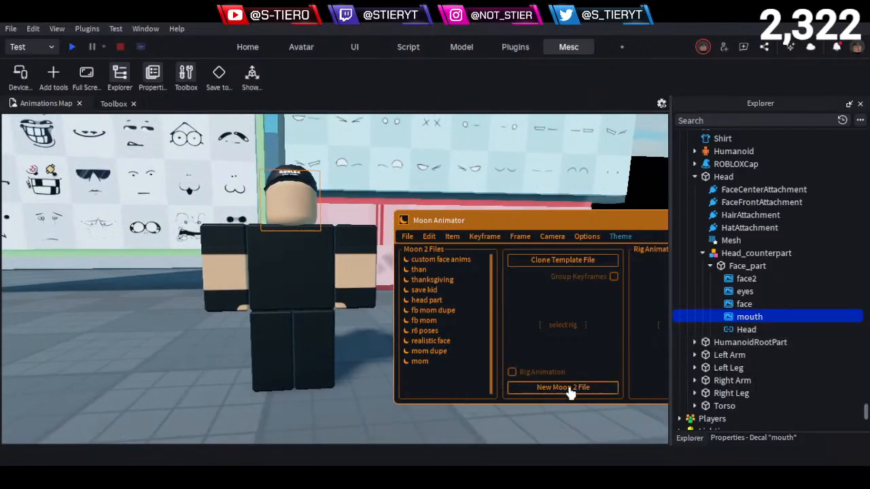
# - Reopen the custom face anims file and add the face2 decal with Transparency and Texture properties, placed below the face item
pyautogui.click(745, 265)
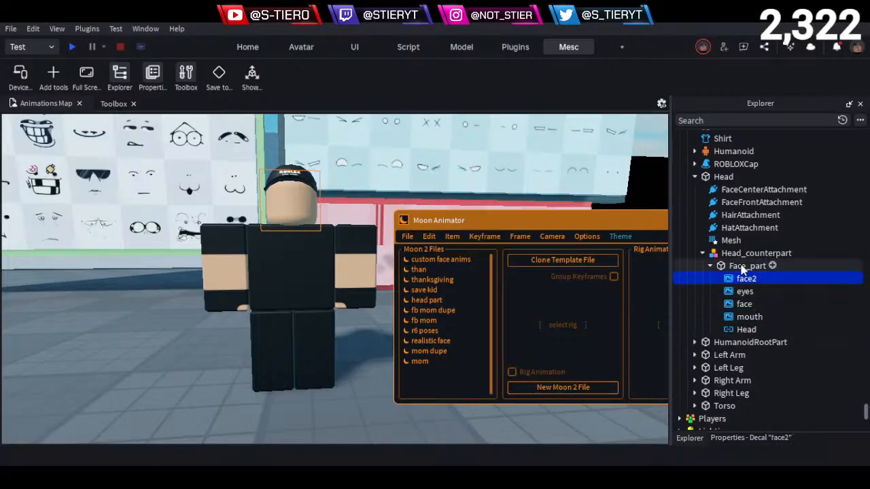
pyautogui.click(450, 261)
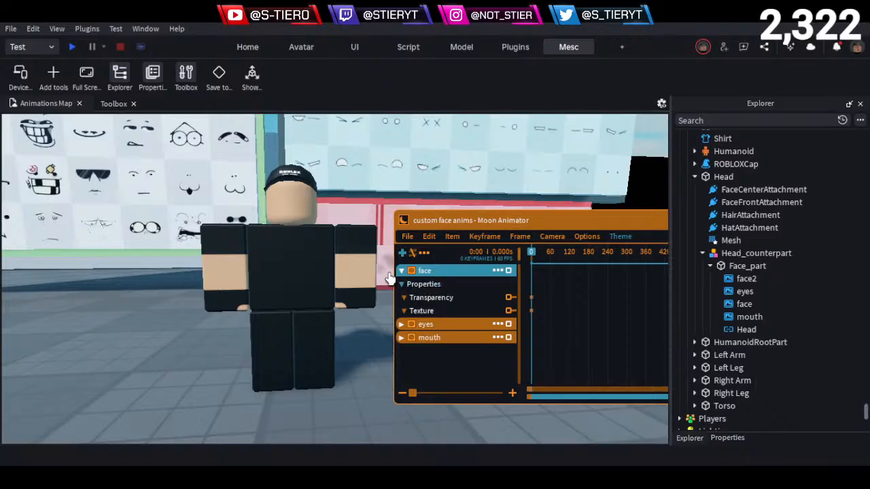
pyautogui.click(403, 253)
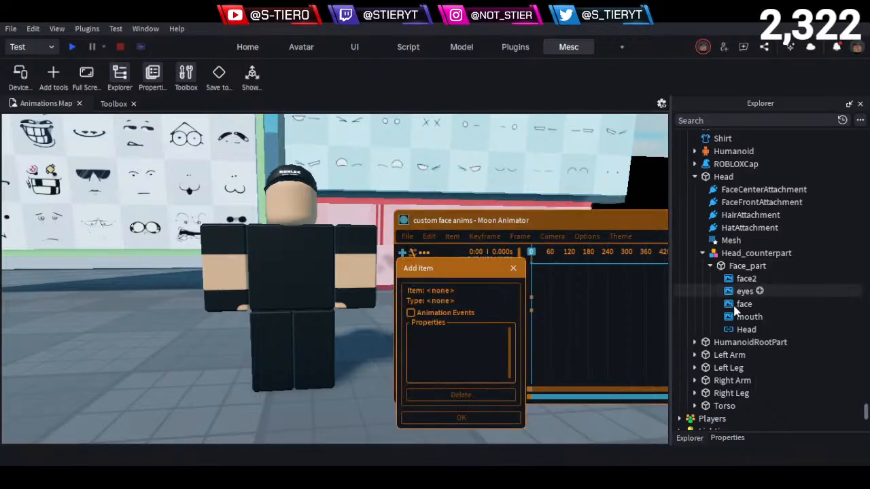
pyautogui.click(745, 279)
pyautogui.click(443, 353)
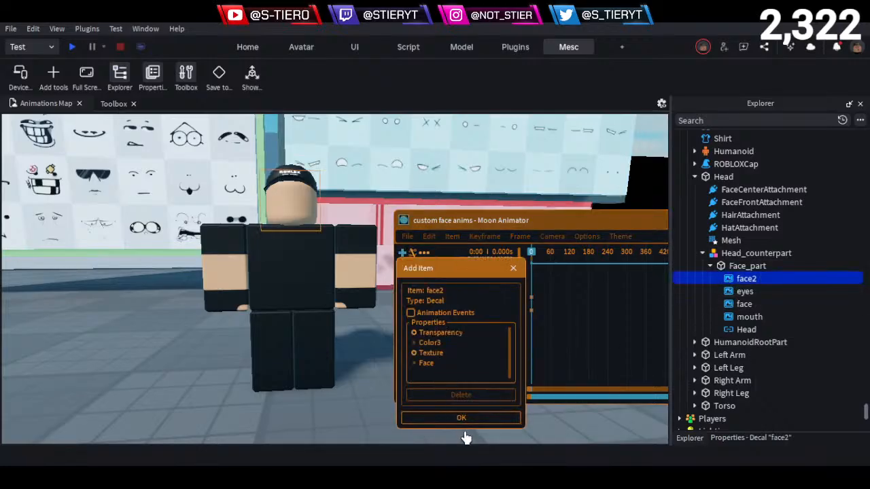
pyautogui.click(468, 418)
pyautogui.moveTo(447, 271); pyautogui.dragTo(451, 333)
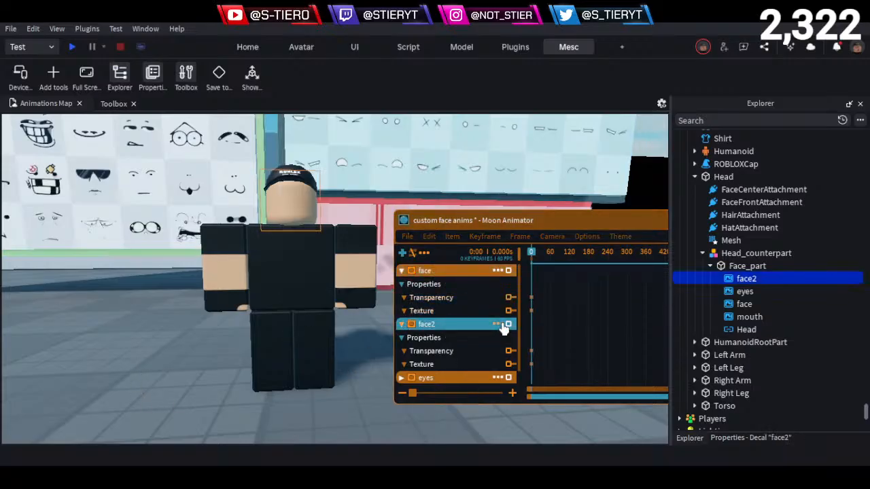
pyautogui.click(403, 220)
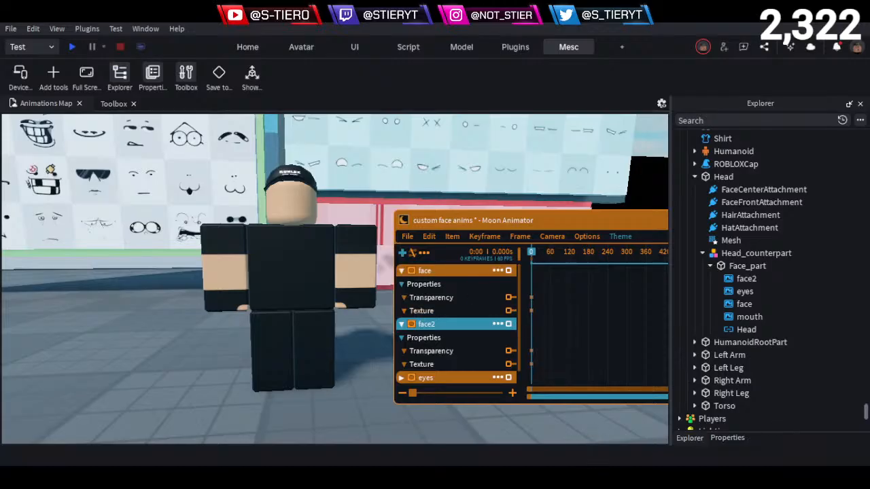
pyautogui.click(457, 304)
pyautogui.press('=')
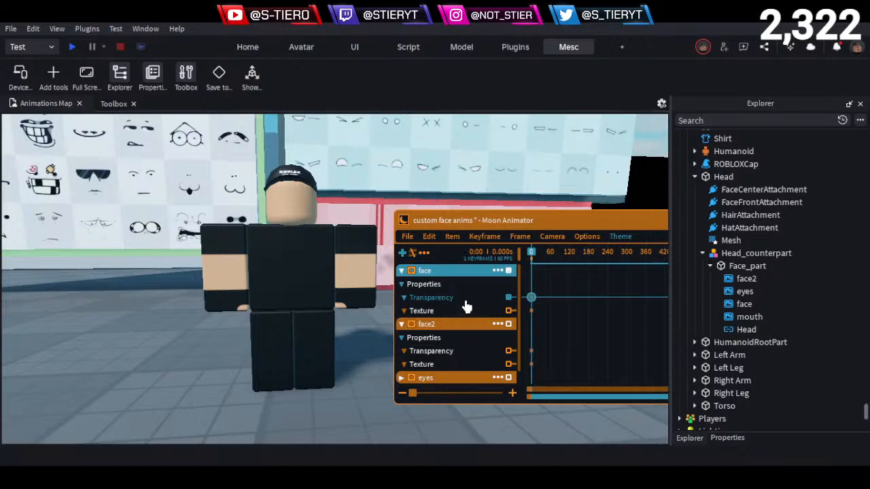
pyautogui.press('Delete')
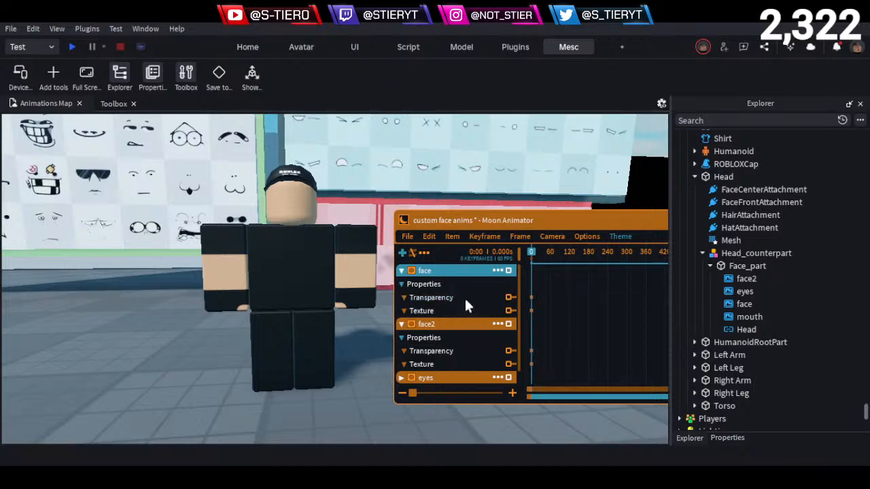
# - Add keyframes at frame 0 on the face item's Transparency and Texture tracks
pyautogui.click(468, 301)
pyautogui.press('=')
pyautogui.click(458, 316)
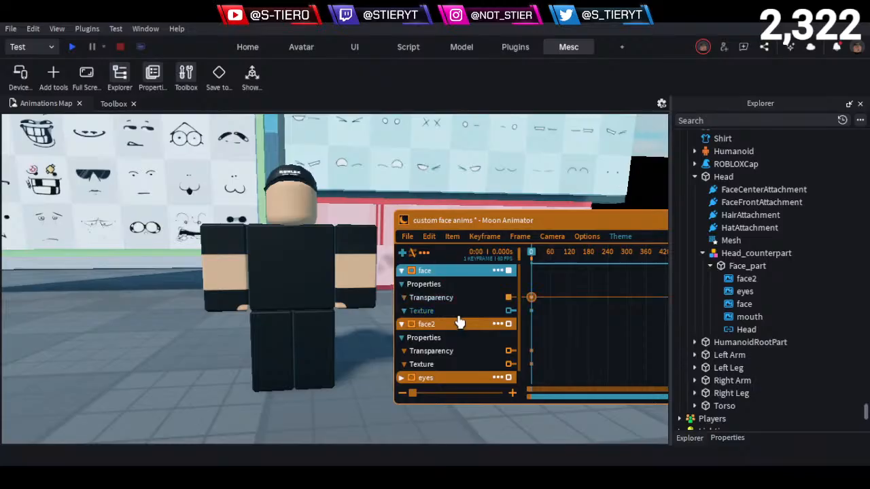
pyautogui.press('=')
# - Copy the Texture ID from the decal on Chance's Dead face block in the Face Pack
pyautogui.moveTo(105, 401); pyautogui.dragTo(104, 331, button='right')
pyautogui.press('w')
pyautogui.press('w')
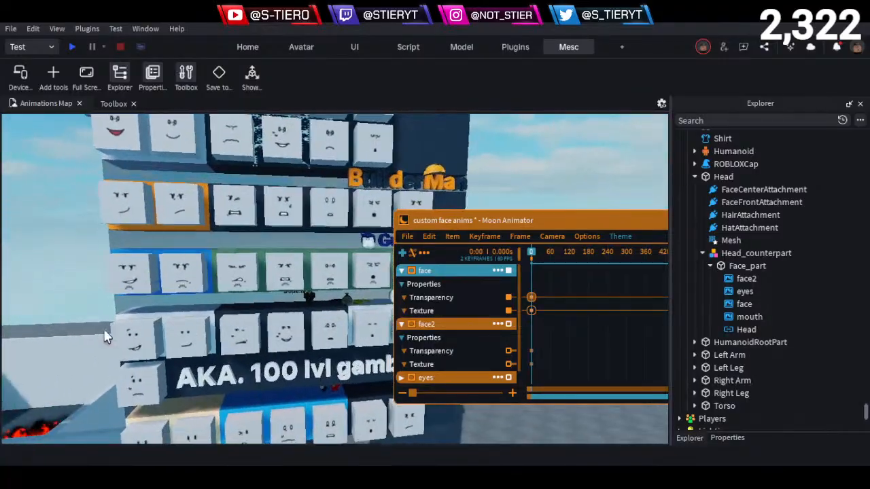
pyautogui.press('w')
pyautogui.click(288, 213)
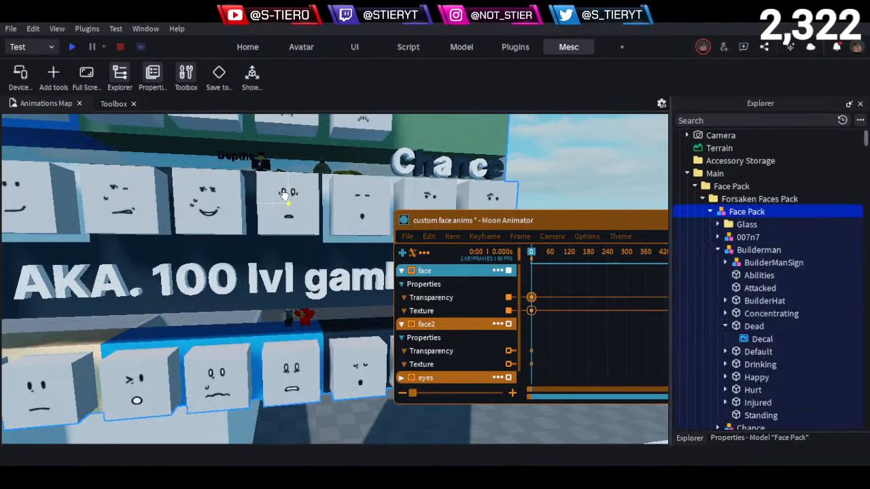
pyautogui.click(284, 195)
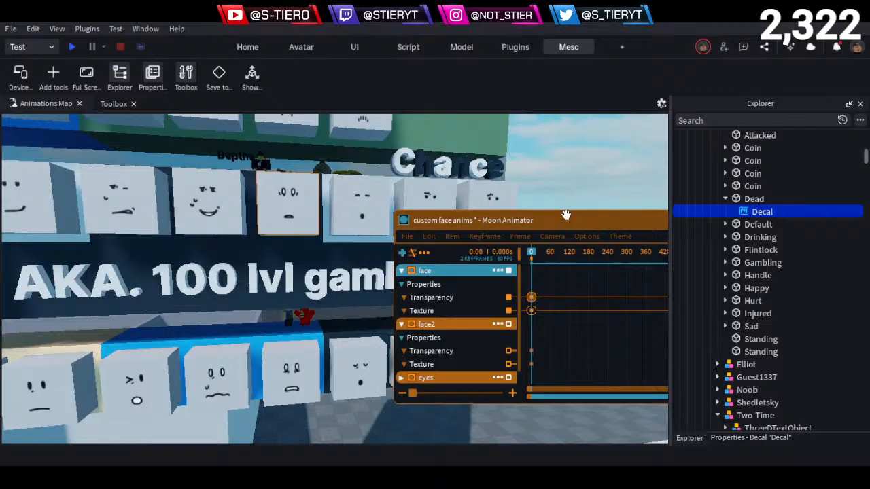
pyautogui.click(757, 436)
pyautogui.click(802, 165)
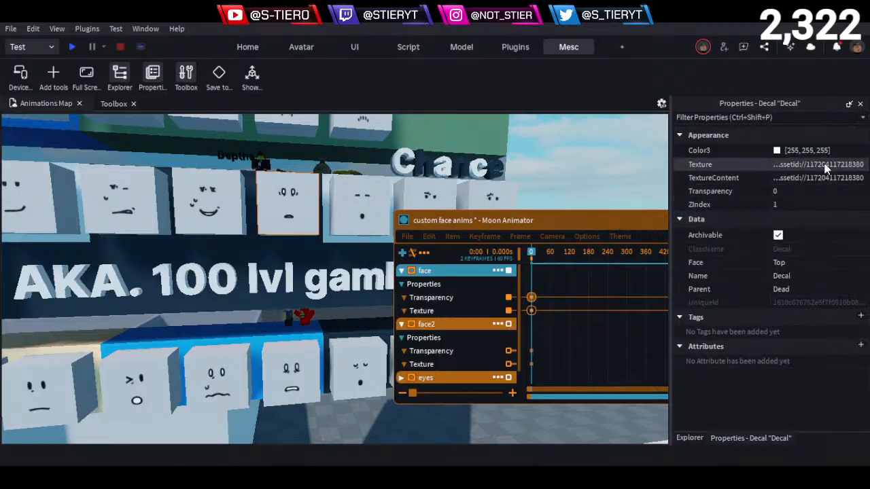
pyautogui.doubleClick(531, 309)
pyautogui.click(584, 354)
pyautogui.hotkey('ctrl', 'v')
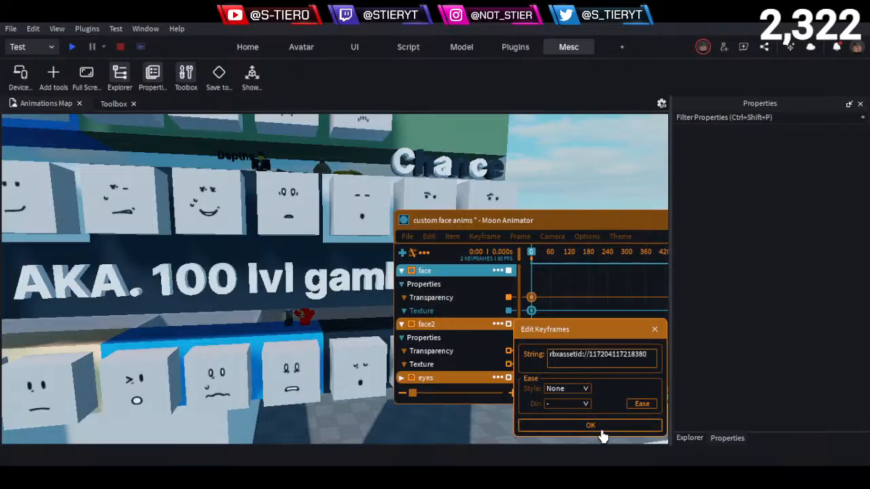
pyautogui.click(590, 426)
pyautogui.moveTo(206, 359); pyautogui.dragTo(206, 359, button='right')
pyautogui.press('w')
pyautogui.press('w')
pyautogui.press('d')
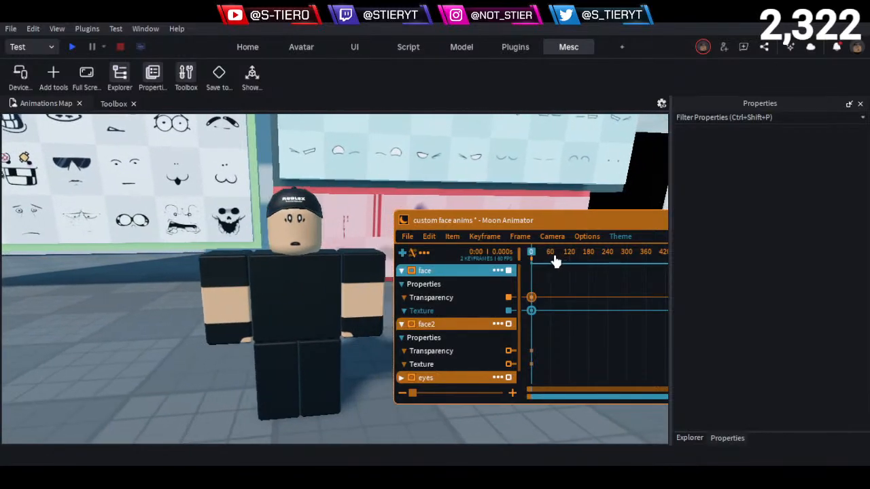
# - Add a keyframe at frame 61 on the face item's Texture track
pyautogui.scroll(4, 567, 279)
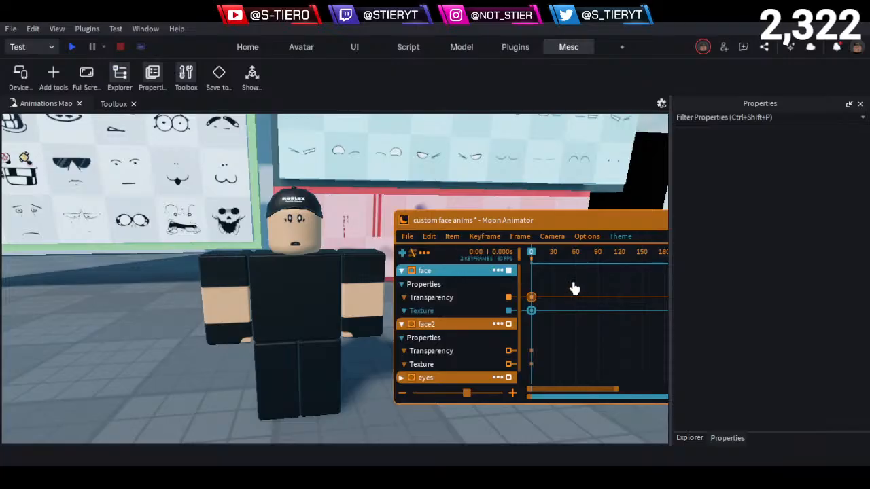
pyautogui.moveTo(593, 265)
pyautogui.mouseDown()
pyautogui.moveTo(530, 265)
pyautogui.moveTo(577, 263)
pyautogui.mouseUp()
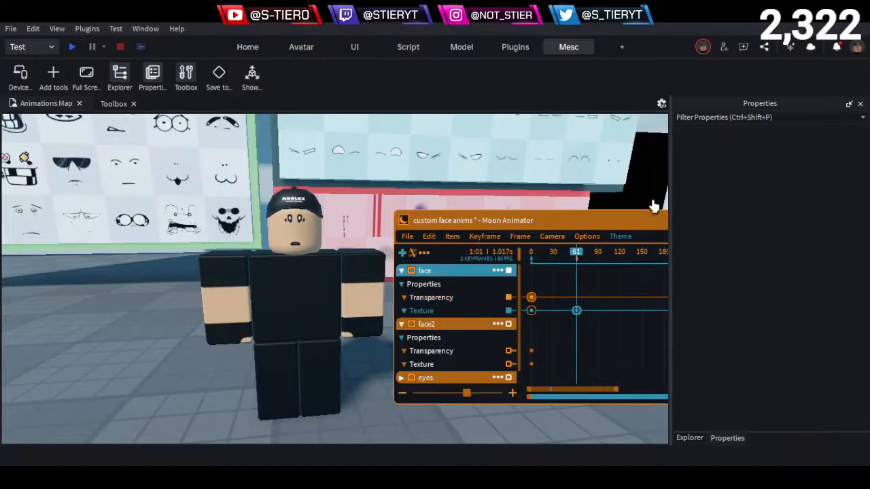
pyautogui.moveTo(125, 296); pyautogui.dragTo(315, 213, button='right')
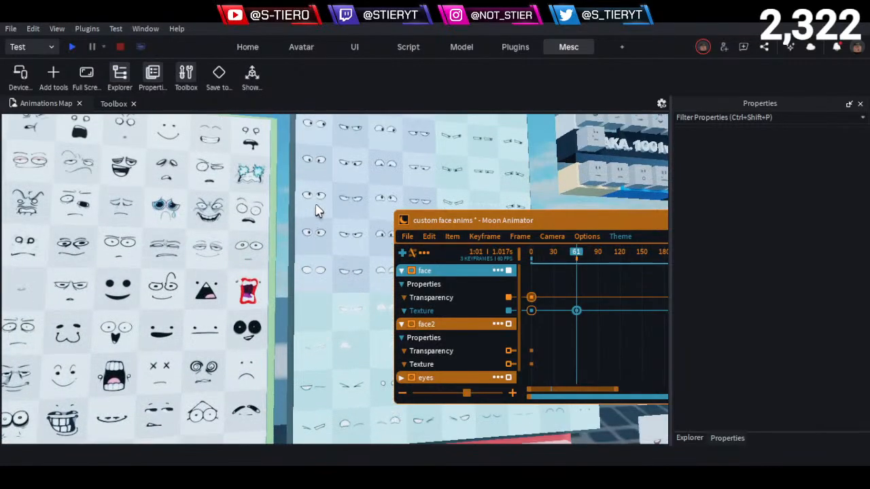
# - Clear the texture string of the face item's Texture keyframe at frame 61
pyautogui.doubleClick(577, 306)
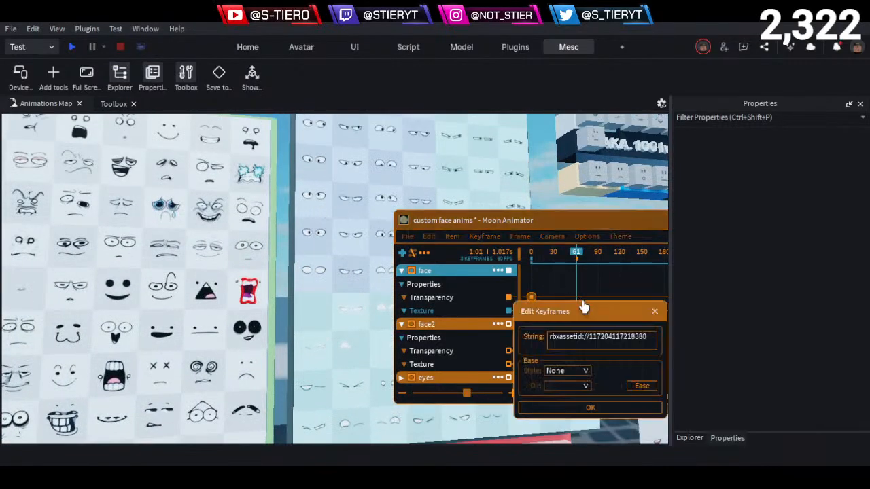
pyautogui.click(654, 310)
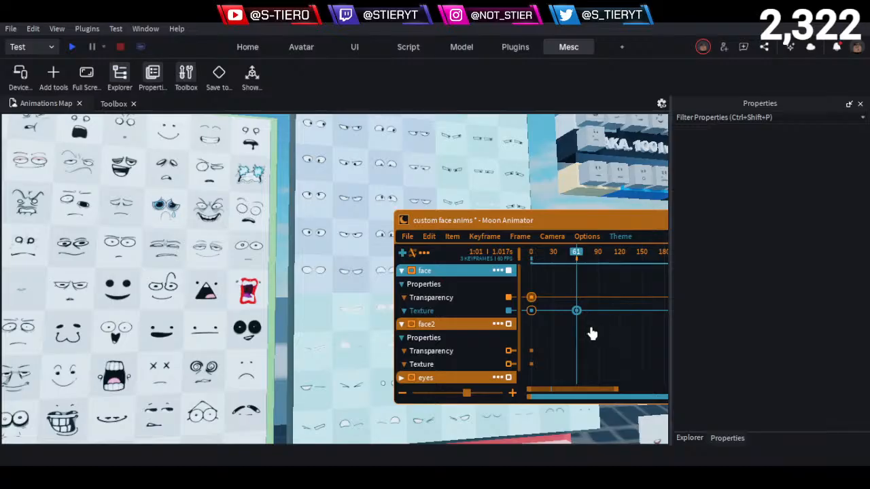
pyautogui.press('Delete')
pyautogui.hotkey('ctrl', 'z')
pyautogui.doubleClick(577, 310)
pyautogui.moveTo(553, 358); pyautogui.dragTo(415, 347)
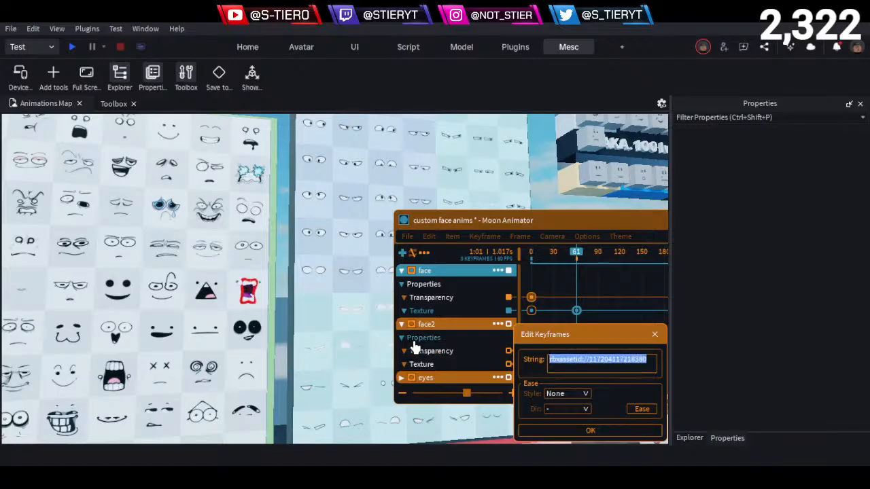
pyautogui.press('Return')
pyautogui.doubleClick(575, 313)
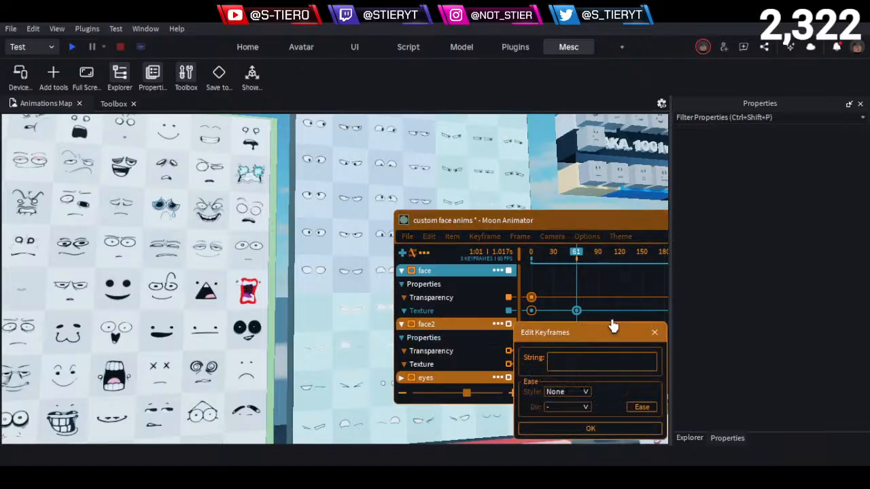
pyautogui.click(654, 333)
# - Copy the Texture ID from the decal showing wide, empty eyes without pupils in the Face pack
pyautogui.moveTo(248, 284); pyautogui.dragTo(254, 287, button='right')
pyautogui.press('w')
pyautogui.hotkey('ctrl', '1')
pyautogui.doubleClick(281, 250)
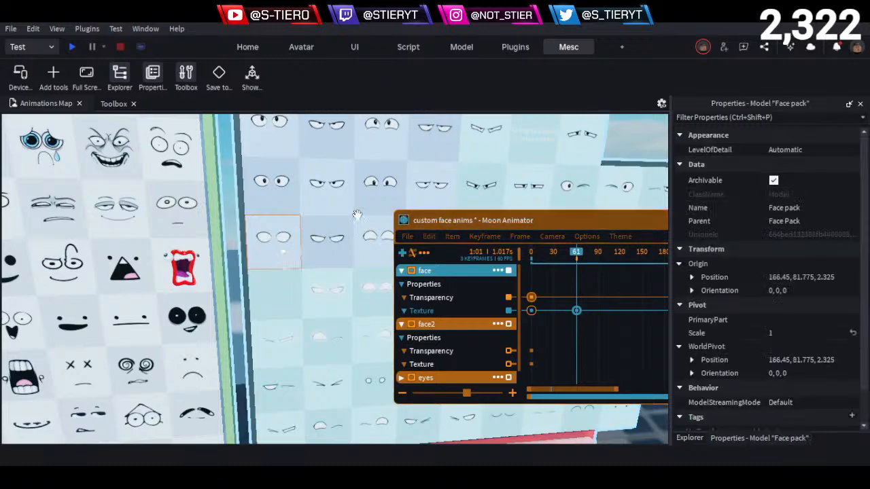
pyautogui.click(825, 169)
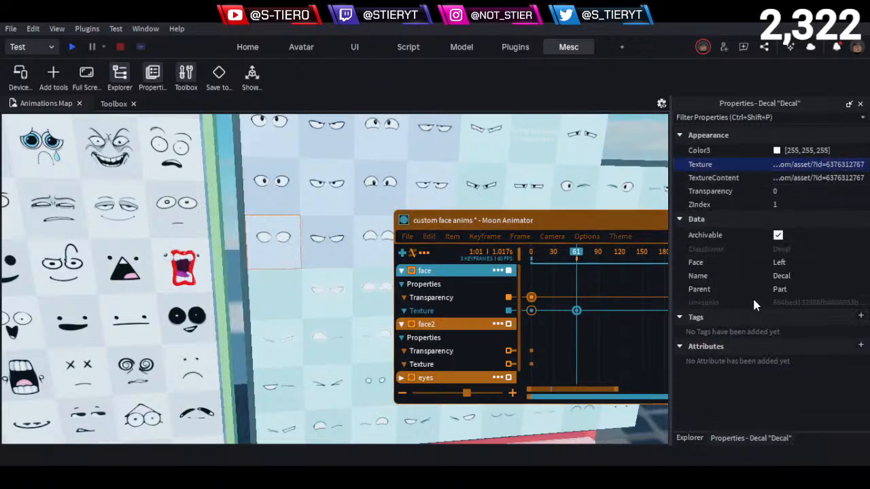
pyautogui.doubleClick(576, 311)
pyautogui.click(598, 356)
pyautogui.hotkey('ctrl', 'v')
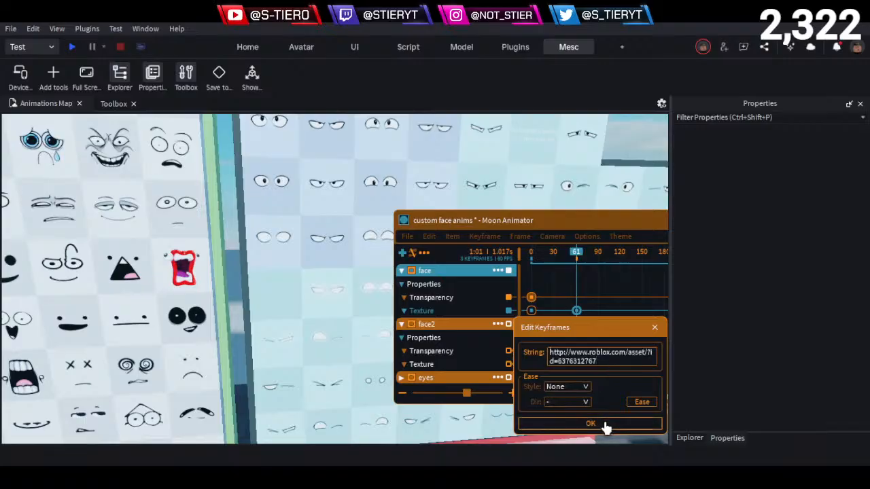
pyautogui.click(605, 425)
pyautogui.press('s')
pyautogui.moveTo(293, 293); pyautogui.dragTo(293, 284, button='right')
pyautogui.press('w')
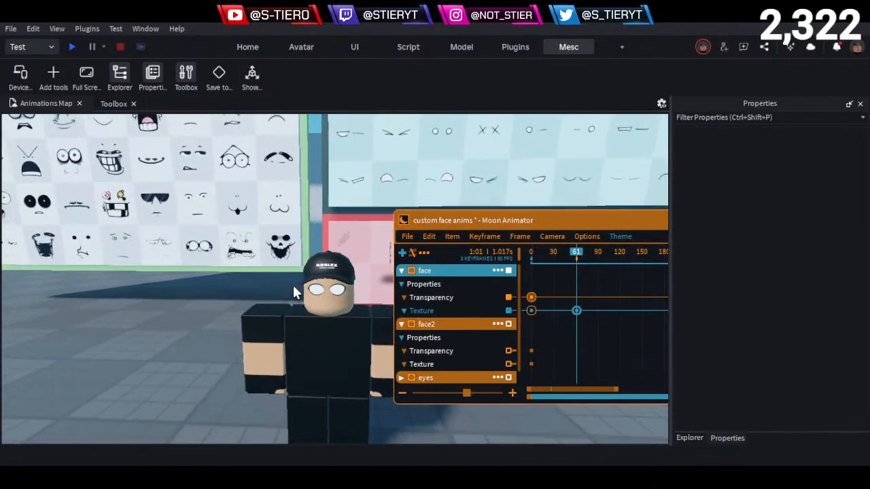
pyautogui.moveTo(534, 251); pyautogui.dragTo(509, 279)
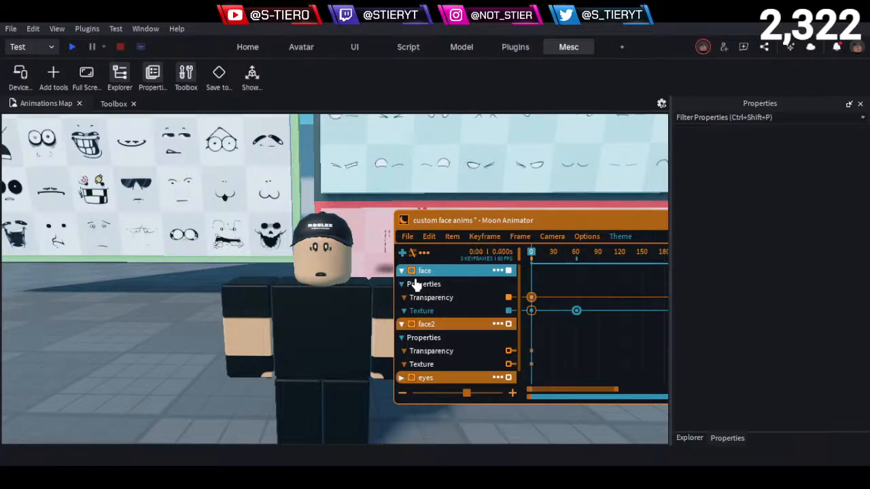
pyautogui.press('space')
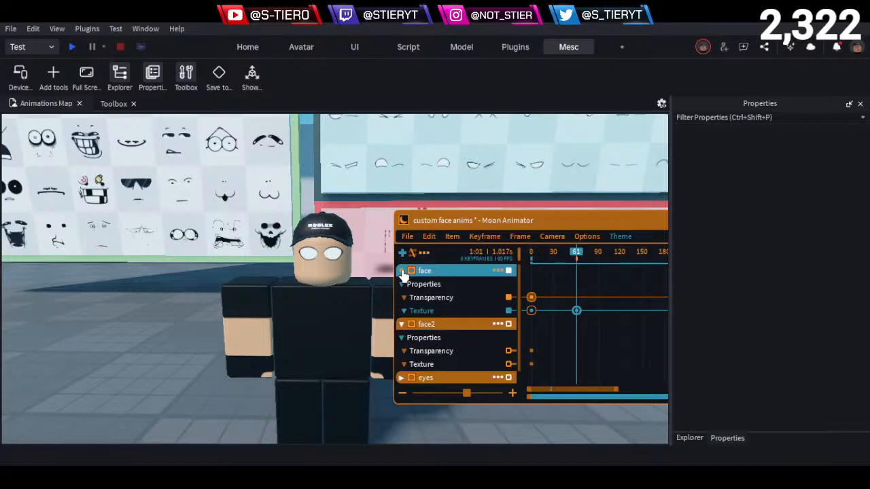
# - Copy the Texture ID from the Face pack decal showing two small dot pupils, for use on face2's Texture track
pyautogui.click(437, 366)
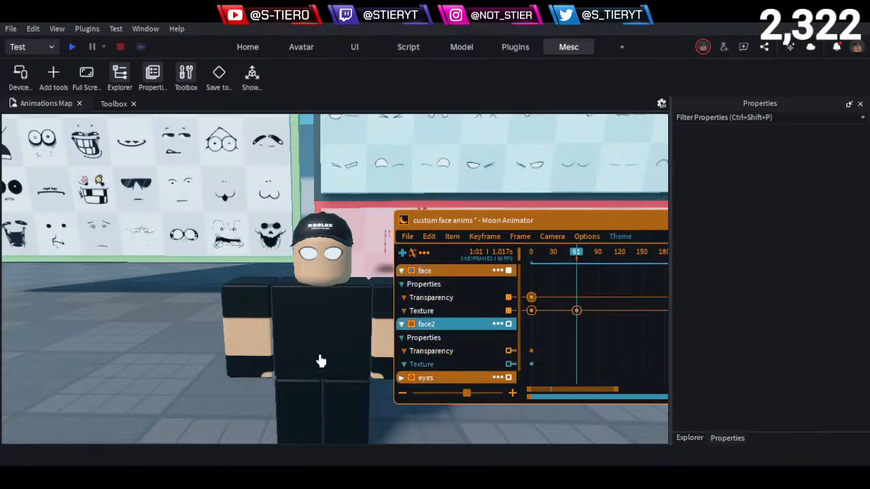
pyautogui.press('d')
pyautogui.moveTo(127, 306); pyautogui.dragTo(127, 305, button='right')
pyautogui.press('w')
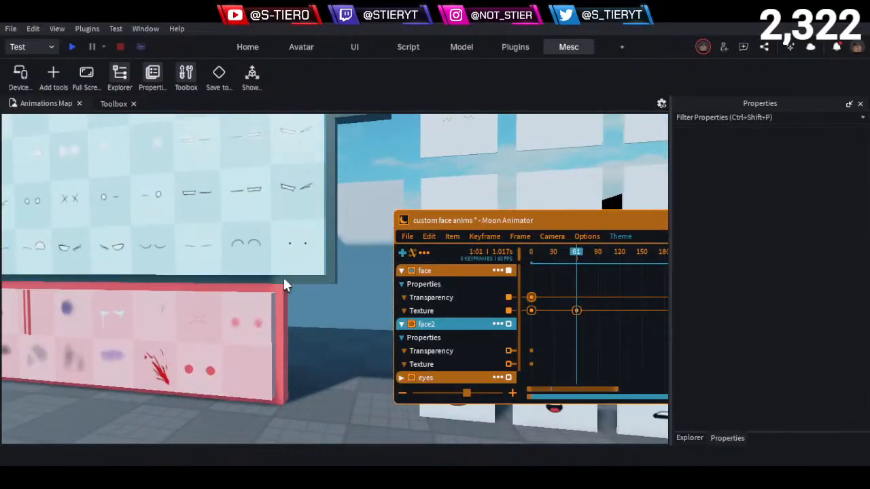
pyautogui.click(299, 242)
pyautogui.click(299, 242)
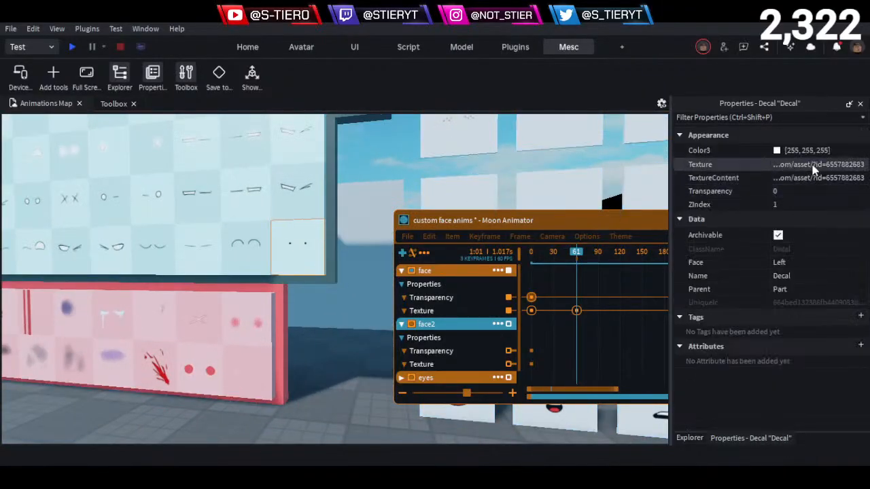
pyautogui.click(814, 167)
pyautogui.click(576, 312)
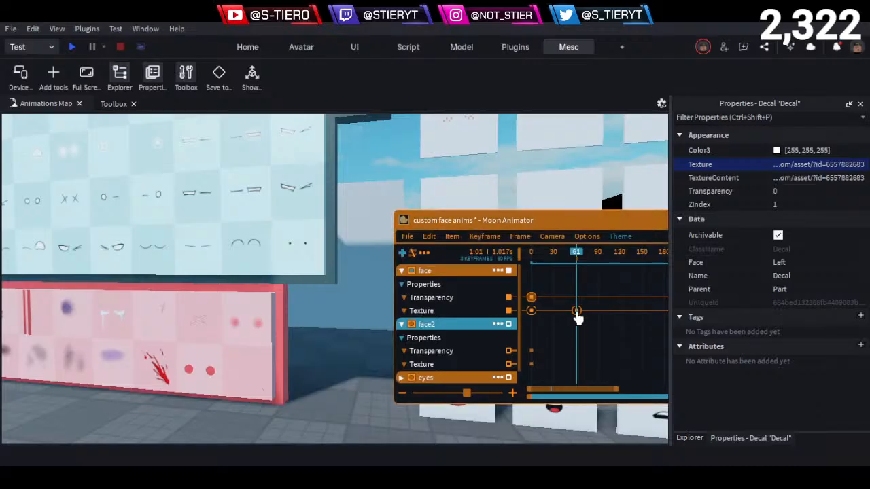
pyautogui.click(473, 366)
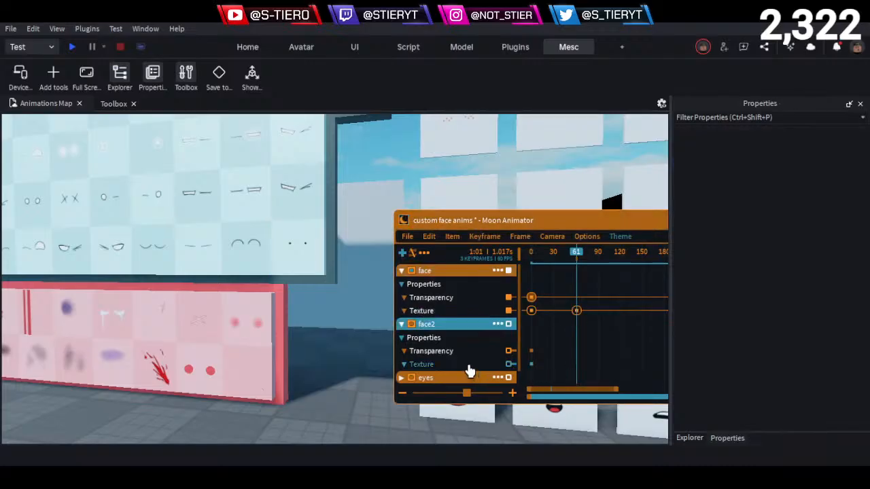
pyautogui.hotkey('ctrl', 'v')
pyautogui.press('7')
pyautogui.click(587, 367)
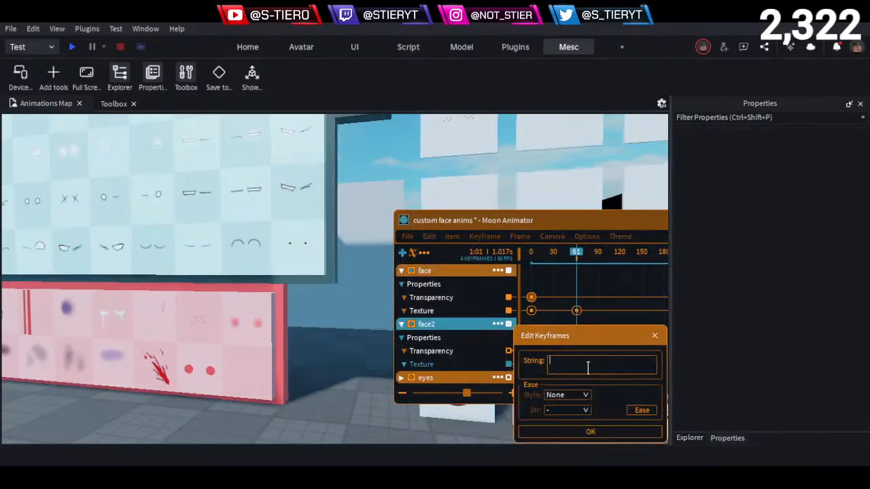
pyautogui.hotkey('ctrl', 'v')
pyautogui.click(592, 434)
pyautogui.moveTo(289, 362); pyautogui.dragTo(290, 359, button='right')
pyautogui.press('w')
pyautogui.press('d')
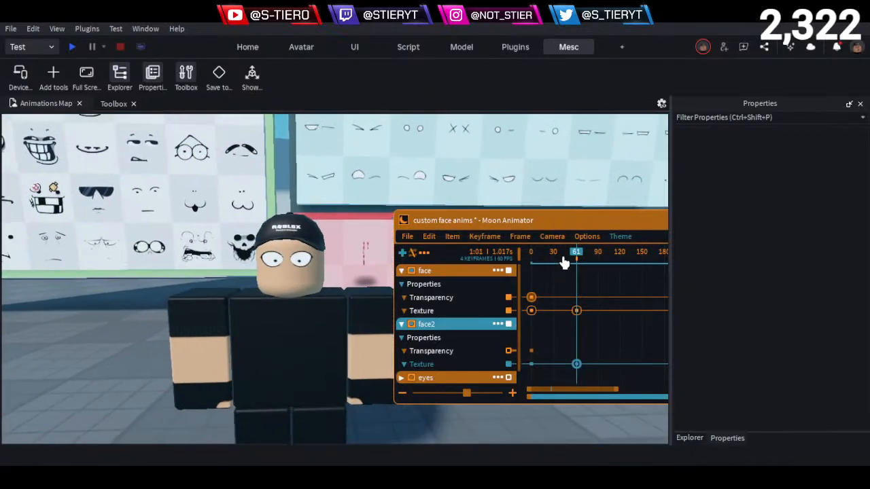
# - Play the animation from frame 0 to frame 61 and inspect the layered eyes and pupils on the rig up close
pyautogui.moveTo(563, 256); pyautogui.dragTo(482, 261)
pyautogui.press('space')
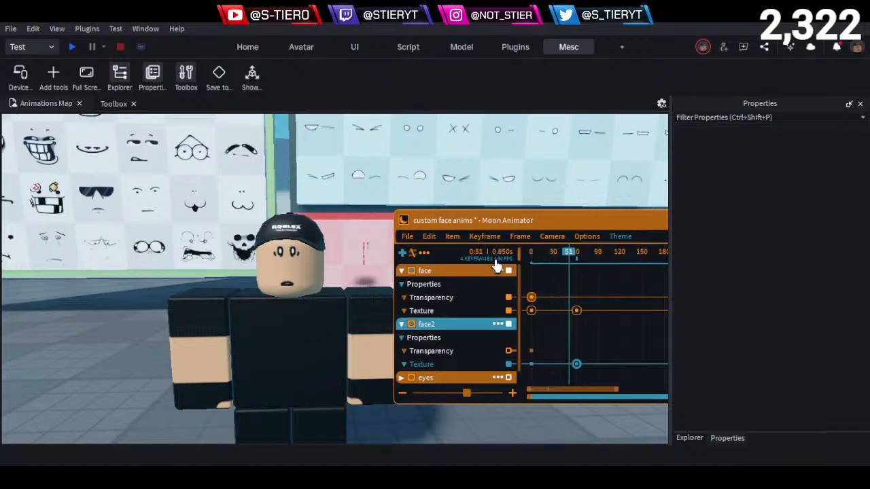
pyautogui.press('w')
pyautogui.moveTo(312, 303); pyautogui.dragTo(311, 303, button='right')
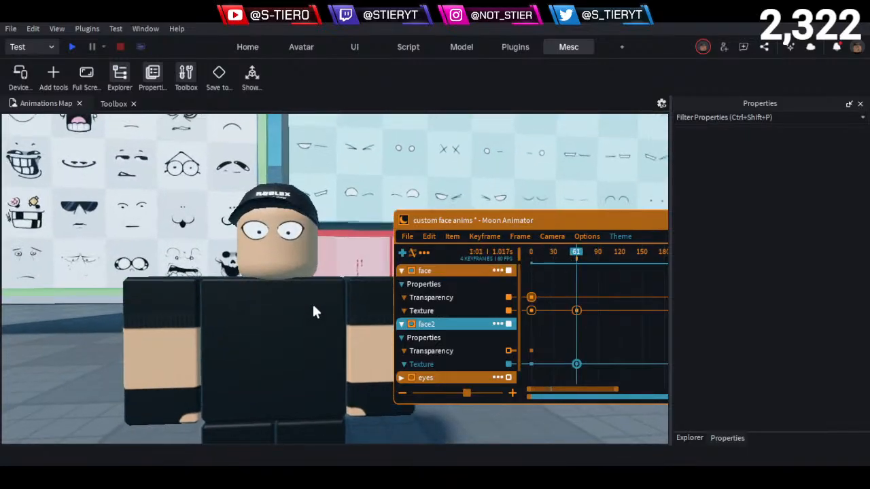
pyautogui.moveTo(561, 256); pyautogui.dragTo(443, 256)
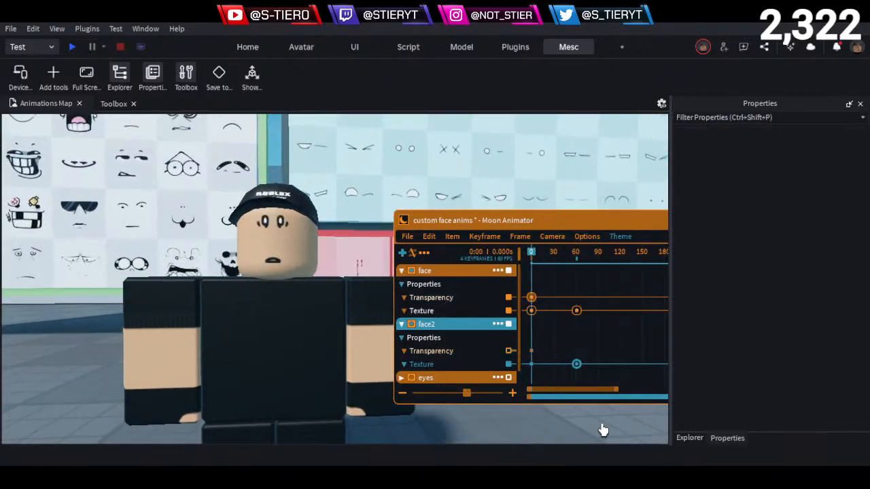
pyautogui.press('space')
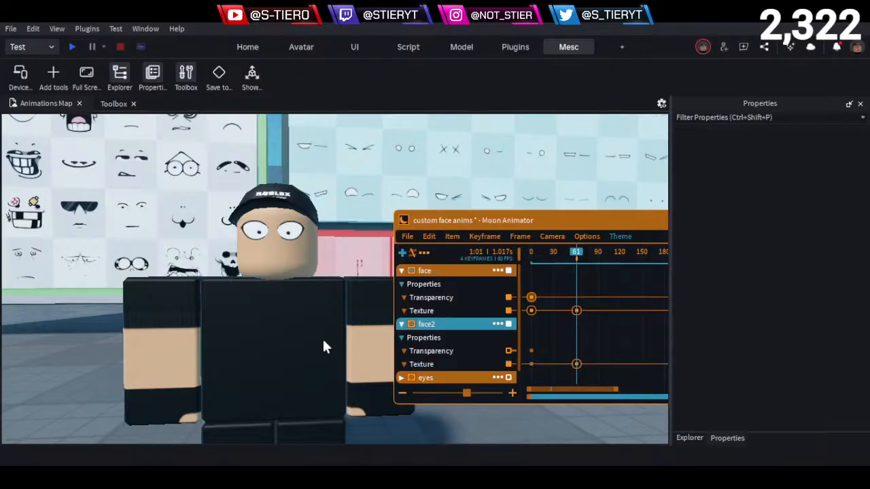
pyautogui.scroll(5, 340, 297)
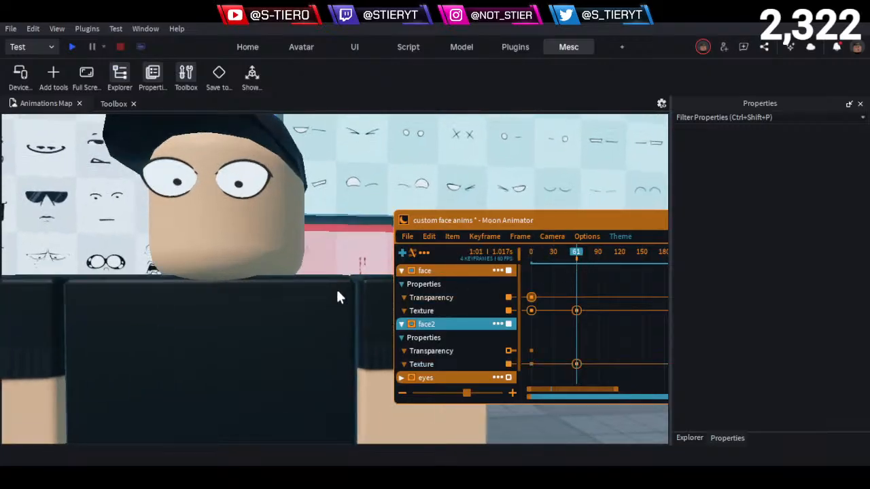
pyautogui.scroll(-2, 338, 297)
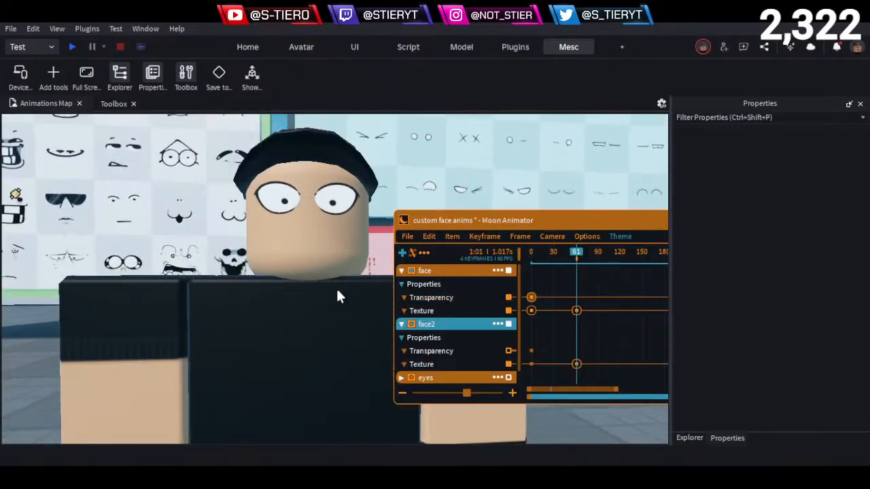
pyautogui.moveTo(339, 288); pyautogui.dragTo(337, 290, button='right')
pyautogui.scroll(2, 337, 289)
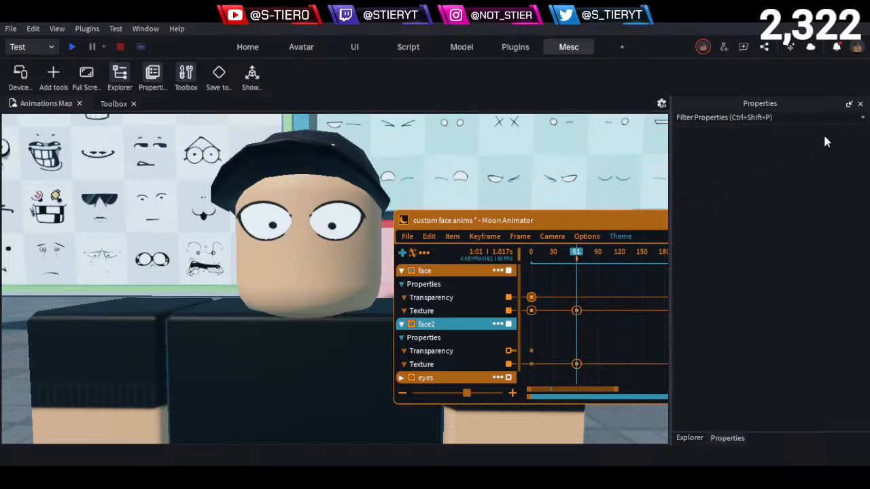
# - Duplicate Face_part inside Head_counterpart of the face anim live rig and expand the copy
pyautogui.click(685, 440)
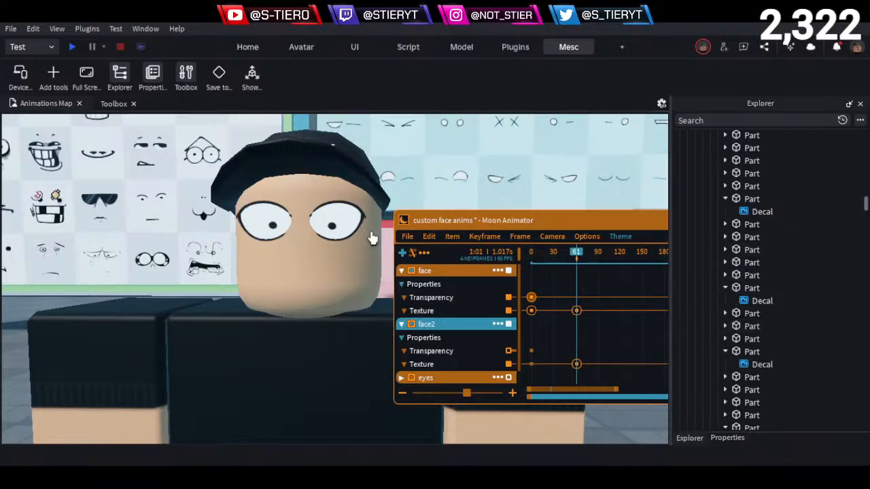
pyautogui.click(310, 414)
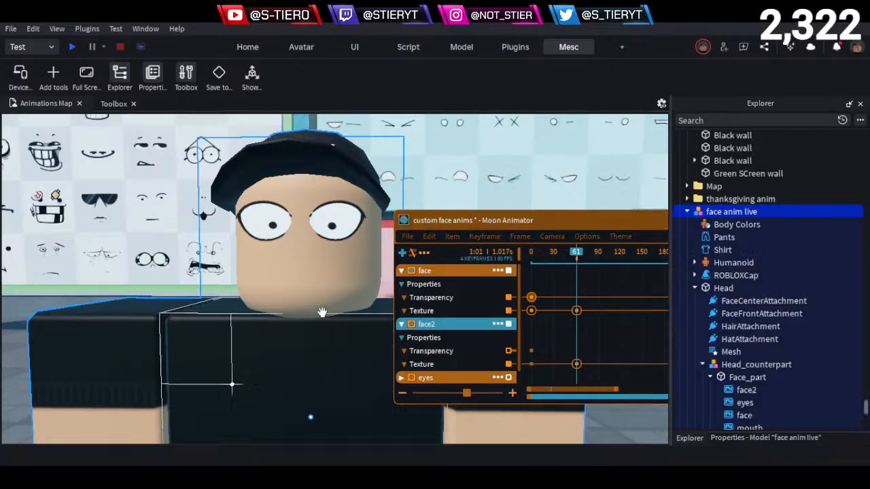
pyautogui.scroll(-2, 737, 271)
pyautogui.click(741, 339)
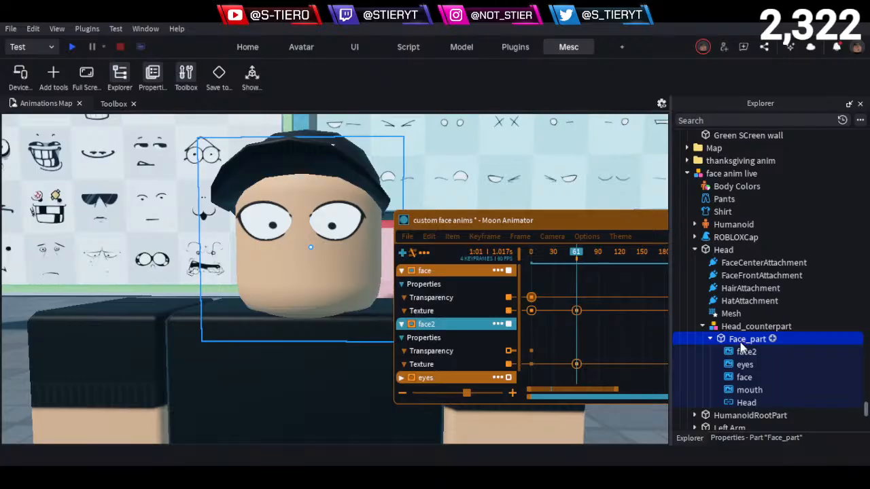
pyautogui.hotkey('ctrl', 'd')
pyautogui.scroll(-5, 740, 338)
pyautogui.click(709, 263)
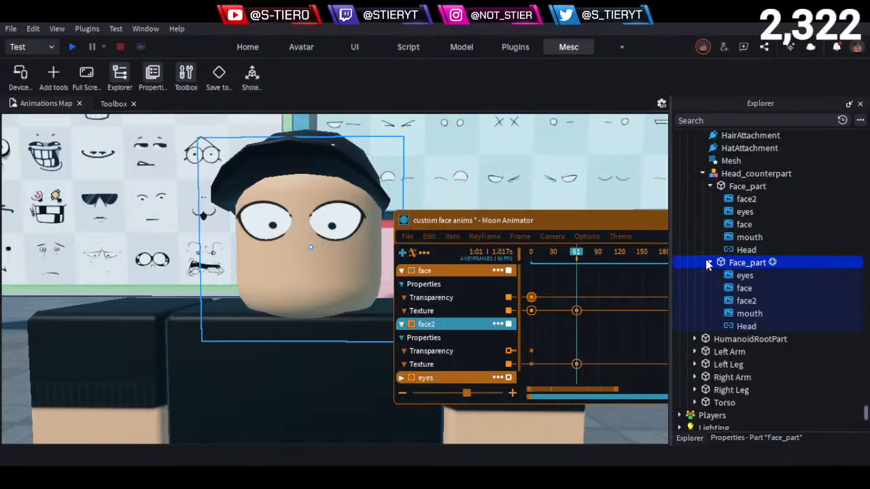
# - Delete the eyes and mouth decals from the duplicated Face_part
pyautogui.click(741, 289)
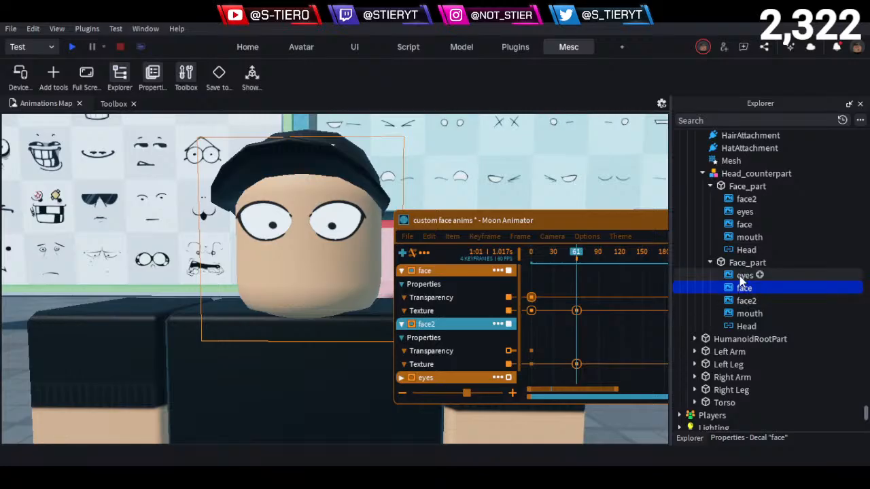
pyautogui.click(742, 275)
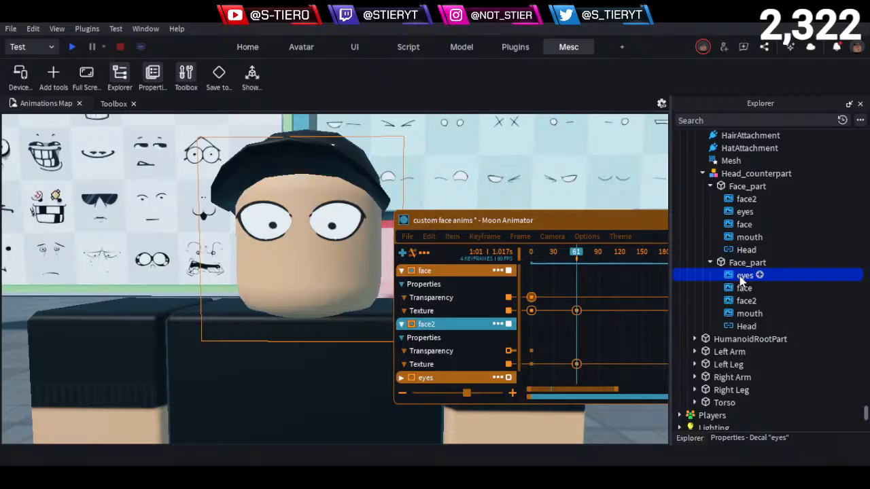
pyautogui.keyDown('ctrl'); pyautogui.click(748, 313); pyautogui.keyUp('ctrl')
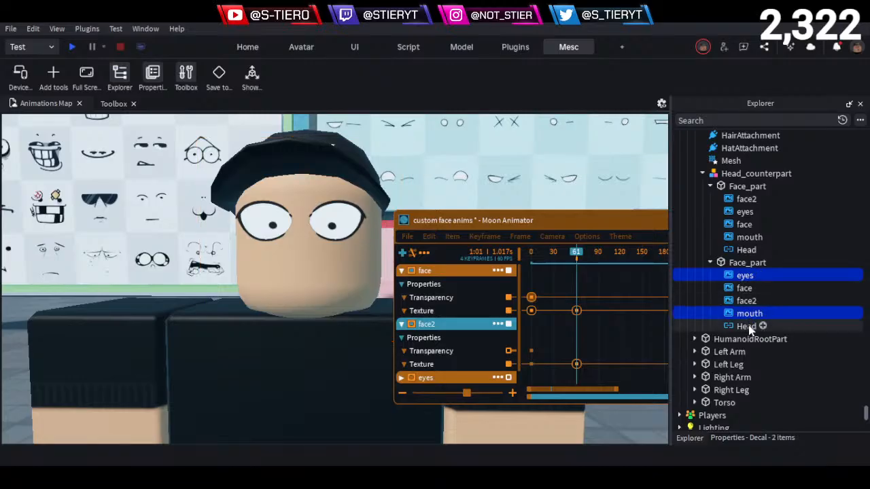
pyautogui.press('Delete')
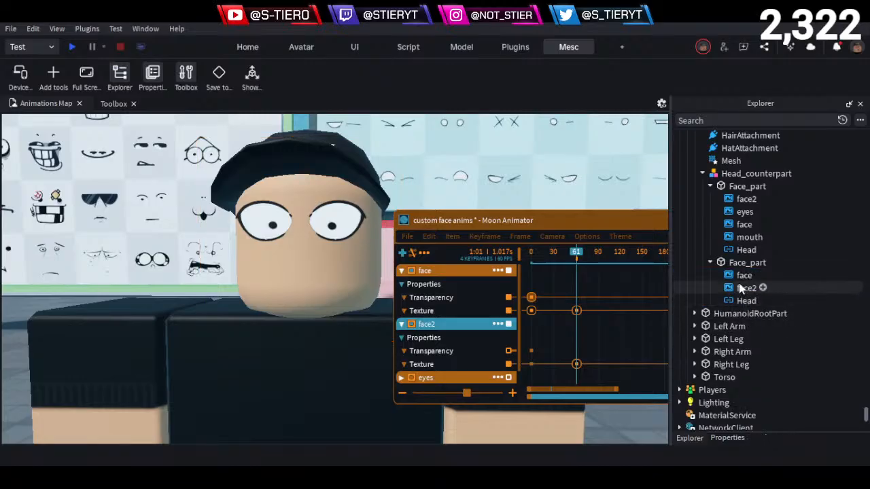
# - Rename the duplicated Face_part inside Head_counterpart as eyeb+pupil
pyautogui.click(738, 262)
pyautogui.doubleClick(728, 264)
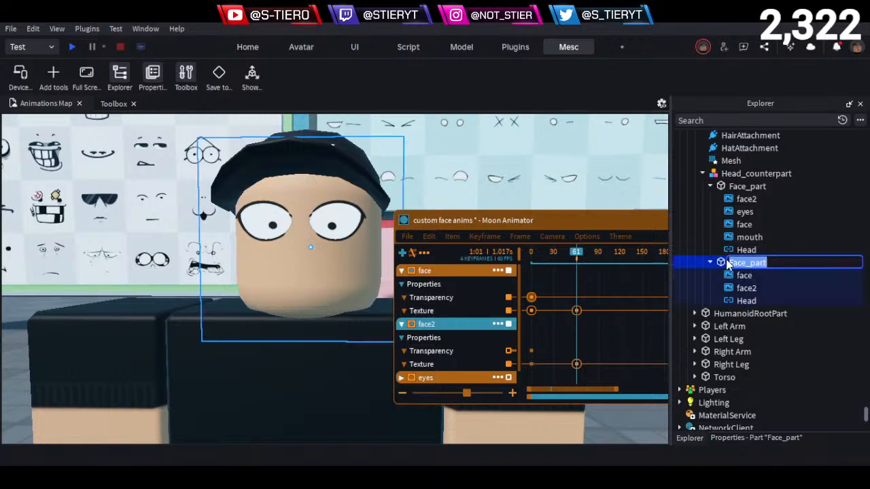
pyautogui.click(737, 260)
pyautogui.press('Escape')
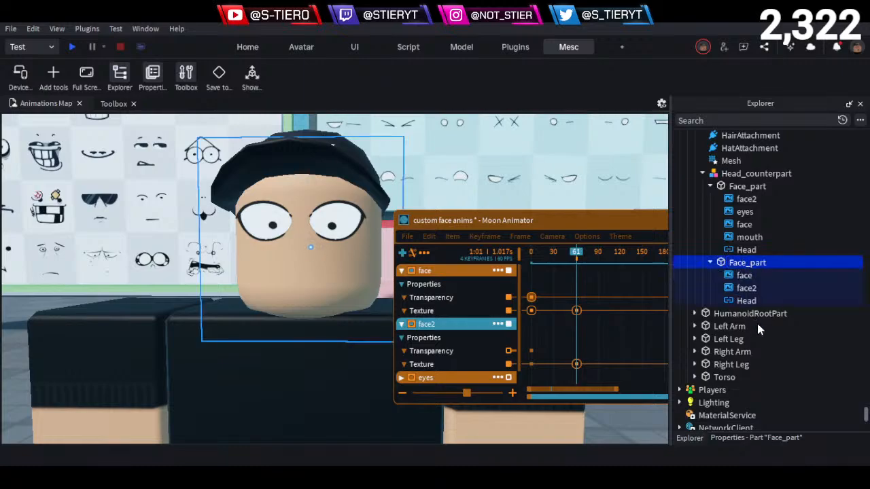
pyautogui.press('F2')
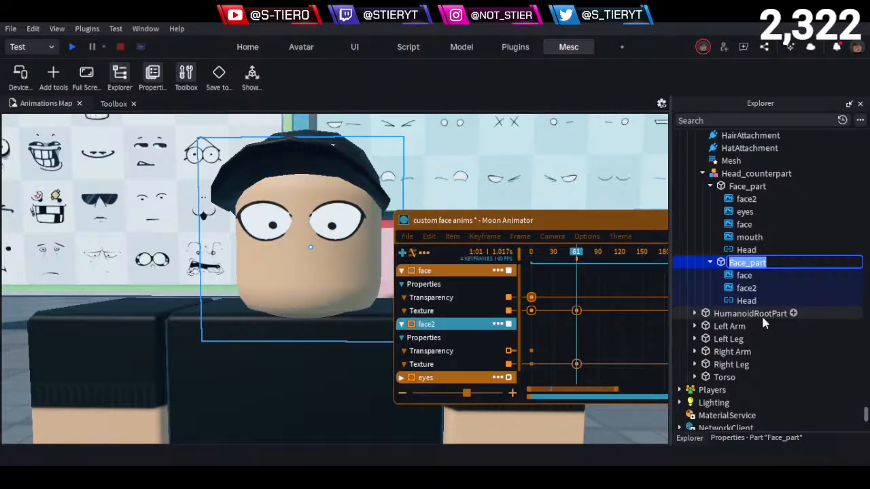
pyautogui.write('eye')
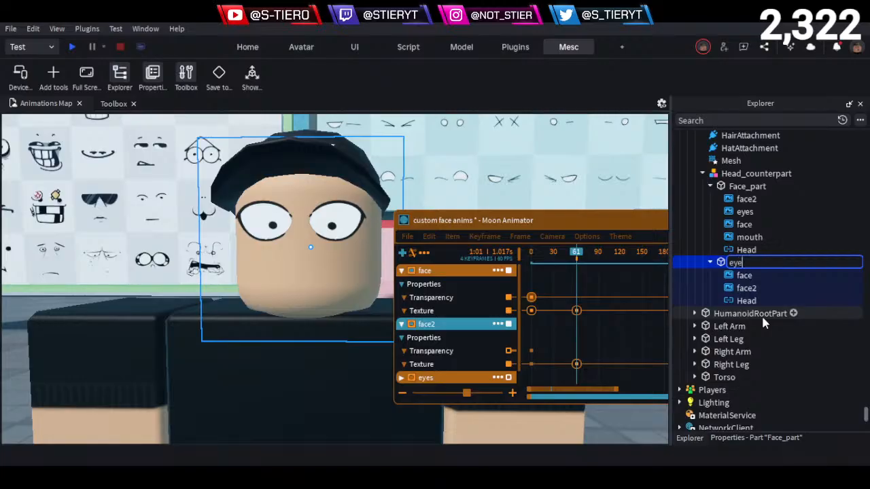
pyautogui.write('ball')
pyautogui.press('BackSpace')
pyautogui.press('BackSpace')
pyautogui.press('BackSpace')
pyautogui.press('BackSpace')
pyautogui.write('b_')
pyautogui.write('r')
pyautogui.write('pupl')
pyautogui.write('l')
pyautogui.press('Return')
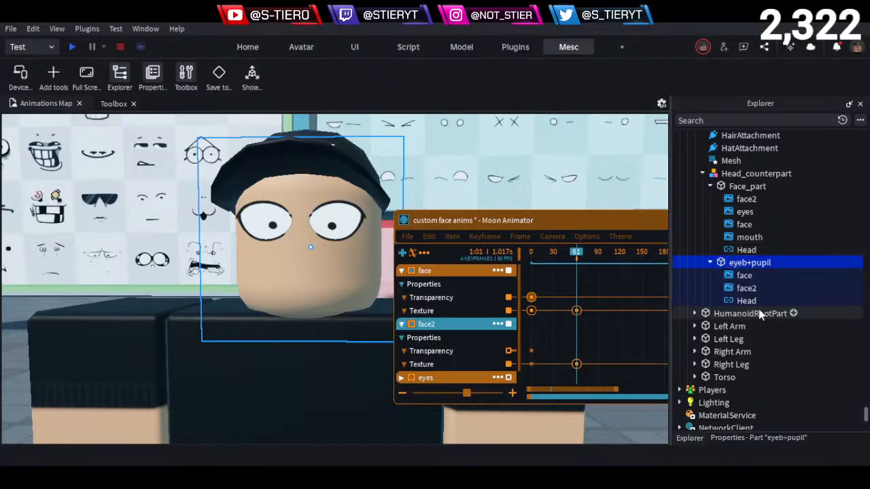
# - Rename the face and face2 decals inside eyeb+pupil as eyeb and pupil, and select the eyeb+pupil part
pyautogui.click(744, 275)
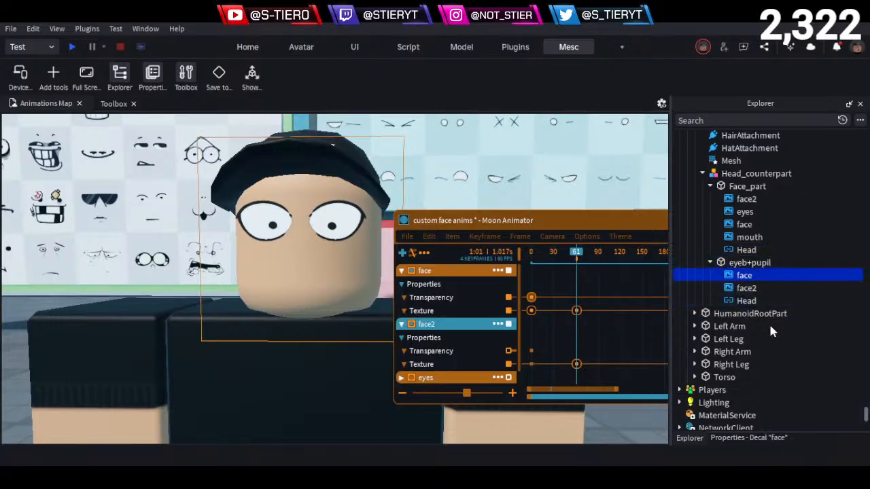
pyautogui.press('F2')
pyautogui.write('eyeb')
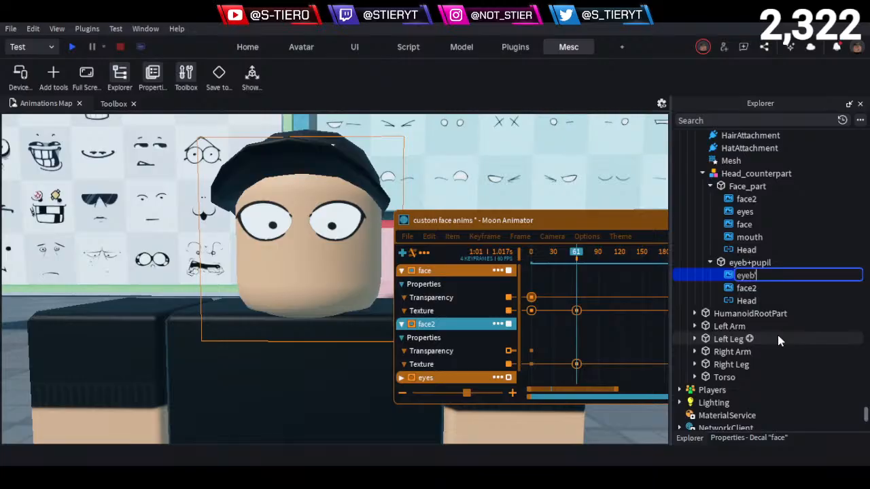
pyautogui.press('BackSpace')
pyautogui.click(751, 287)
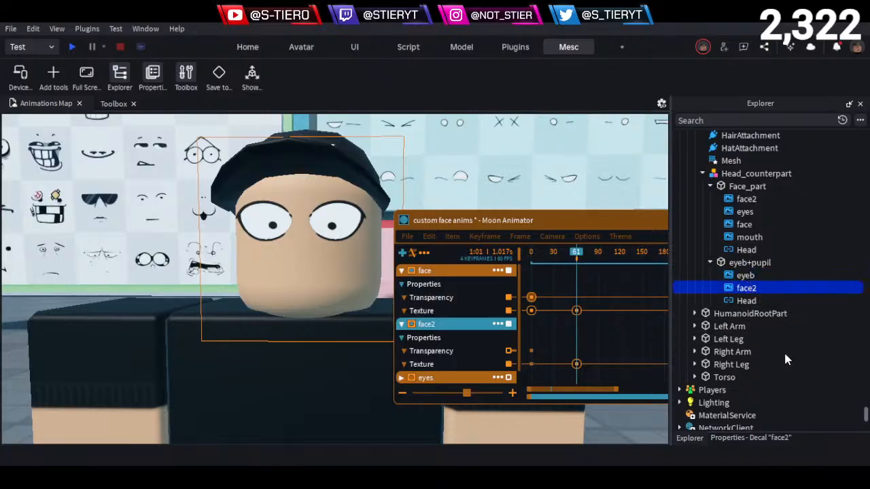
pyautogui.press('F2')
pyautogui.write('pup')
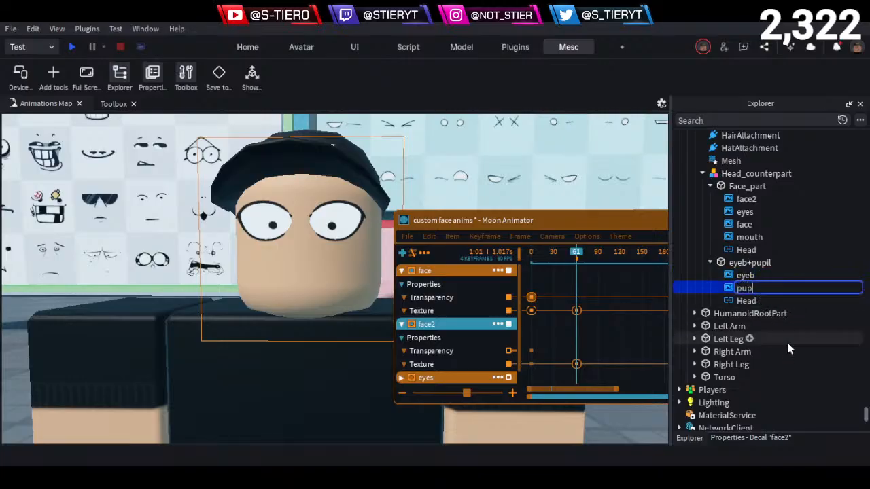
pyautogui.write('il')
pyautogui.press('Return')
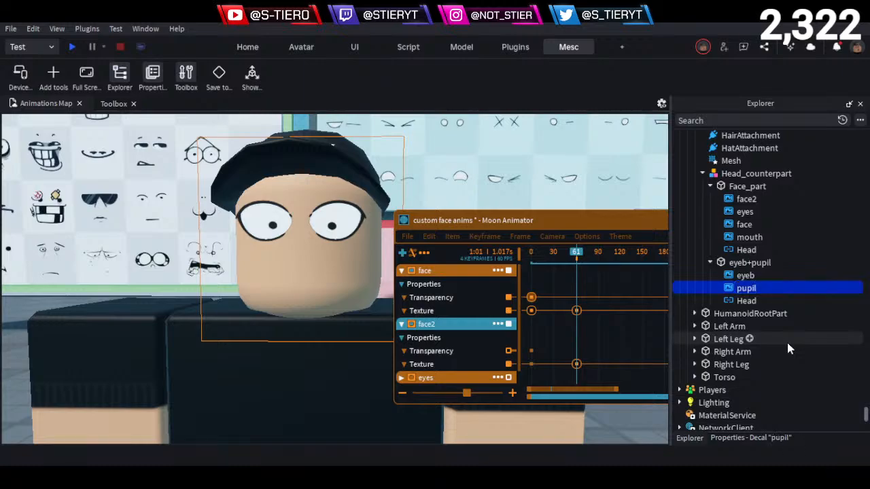
pyautogui.click(750, 265)
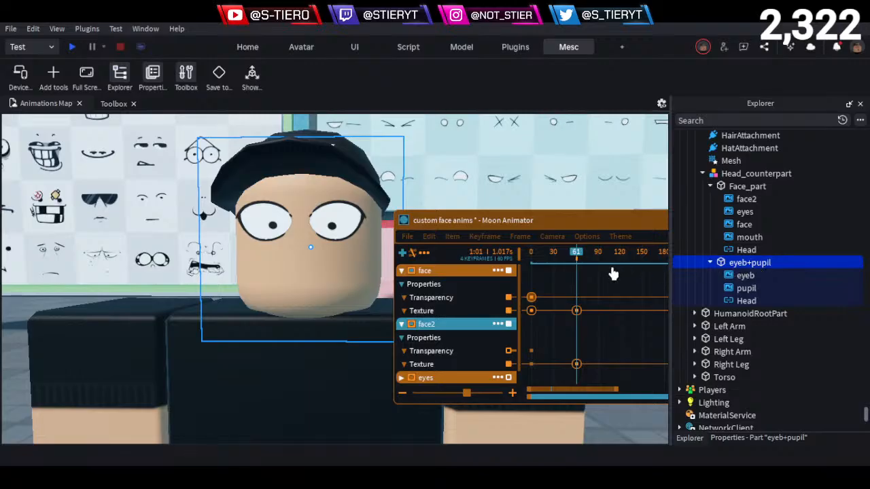
# - Check the texture asset address stored in face's Texture keyframe at frame 61
pyautogui.click(576, 312)
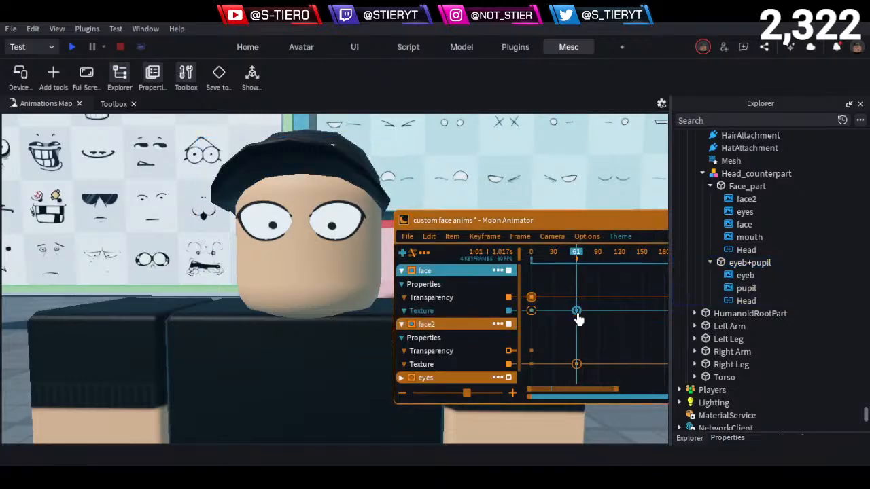
pyautogui.doubleClick(576, 312)
pyautogui.moveTo(607, 363); pyautogui.dragTo(458, 326)
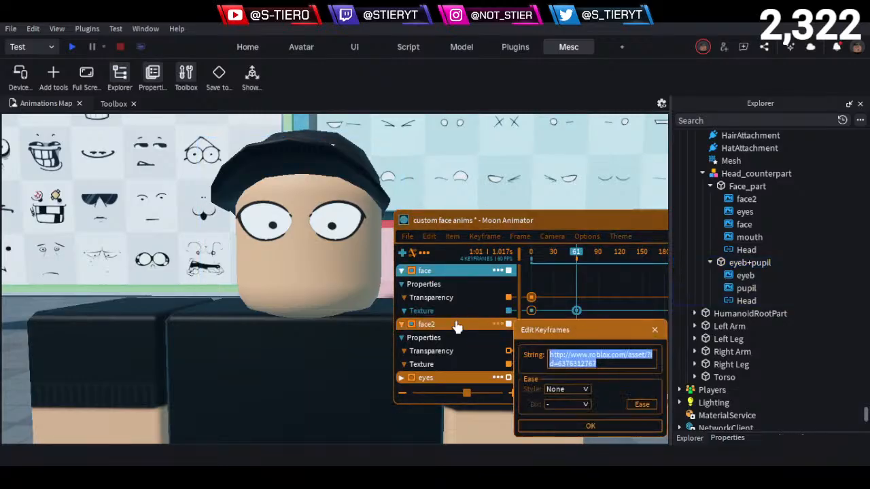
pyautogui.click(654, 330)
# - Add a Transparency keyframe at frame 61 on face and delete face2's Texture keyframe at that frame
pyautogui.click(447, 299)
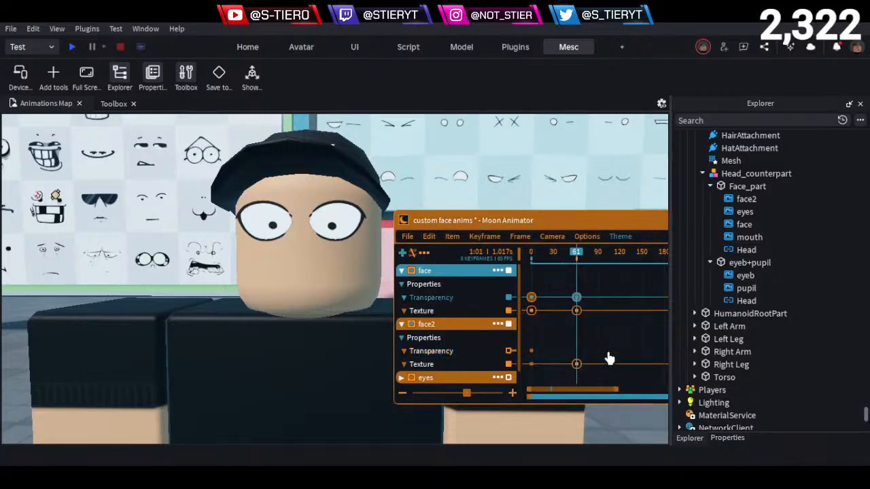
pyautogui.click(577, 365)
pyautogui.press('Delete')
pyautogui.click(497, 326)
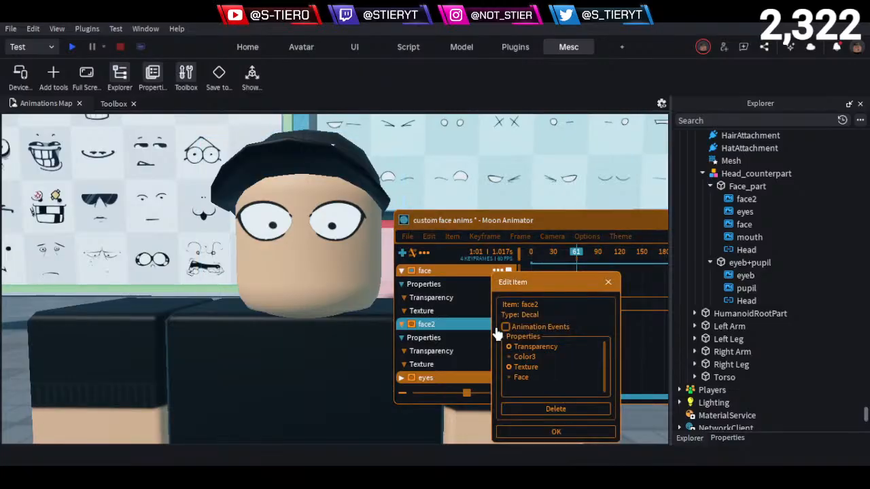
pyautogui.click(604, 284)
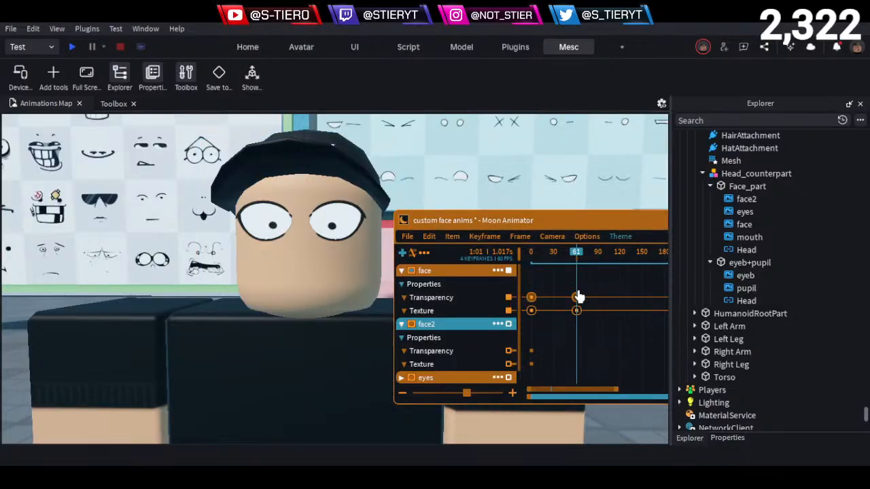
# - Change the value of face's Transparency keyframe at frame 61 and the easing style of both its Transparency keyframes
pyautogui.doubleClick(577, 297)
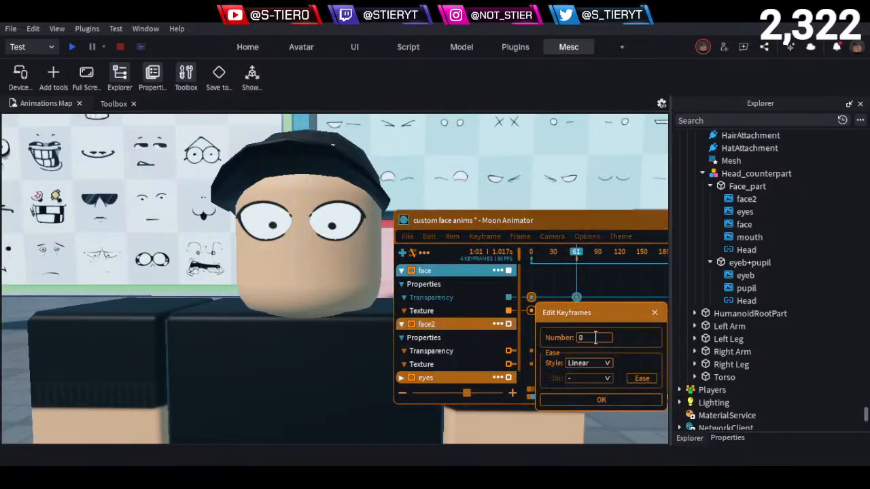
pyautogui.click(597, 399)
pyautogui.moveTo(592, 290); pyautogui.dragTo(492, 304)
pyautogui.press('7')
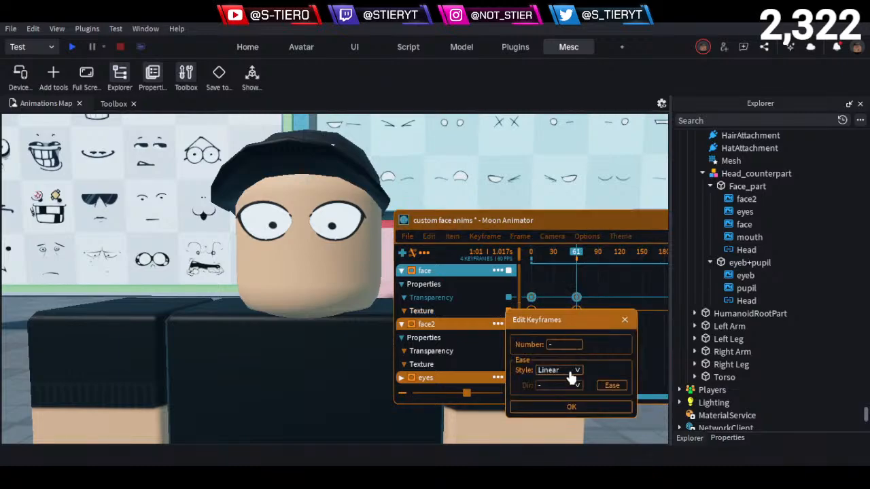
pyautogui.click(571, 372)
pyautogui.click(568, 391)
pyautogui.click(570, 407)
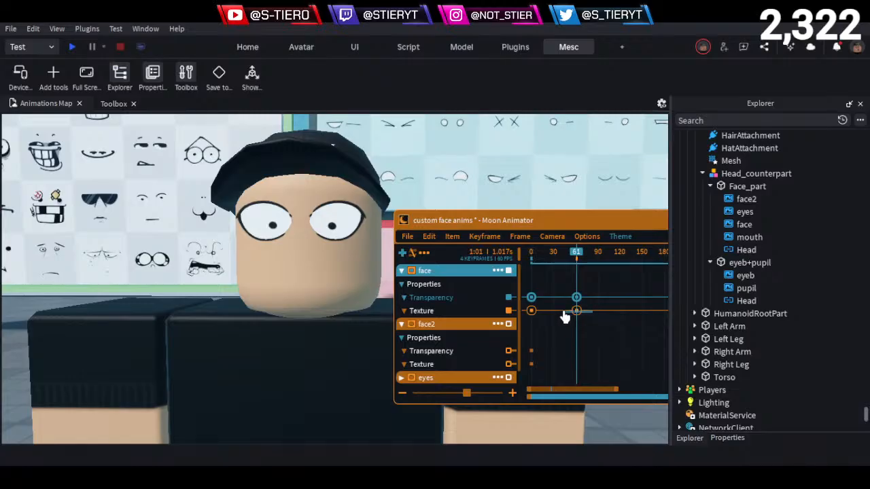
# - Delete face's Texture keyframe at frame 61 and play the animation from frame 0 to frame 61
pyautogui.click(562, 313)
pyautogui.press('Delete')
pyautogui.moveTo(568, 256); pyautogui.dragTo(515, 264)
pyautogui.press('space')
pyautogui.press('space')
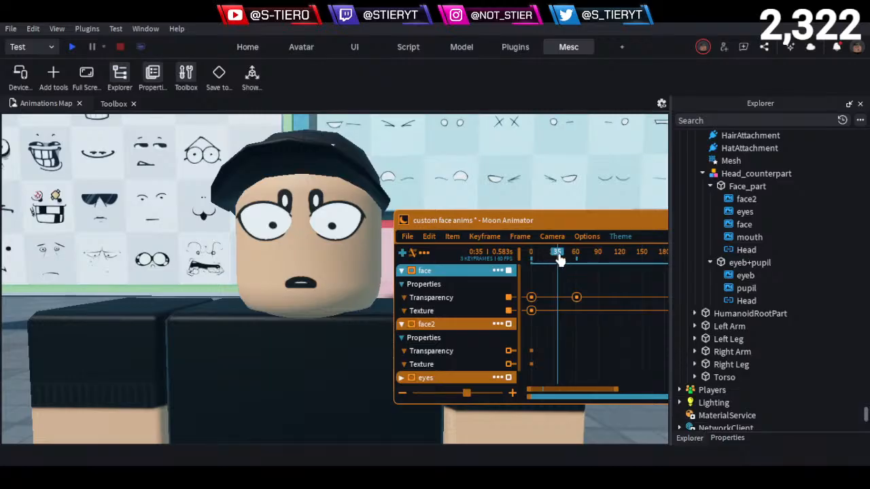
pyautogui.press('space')
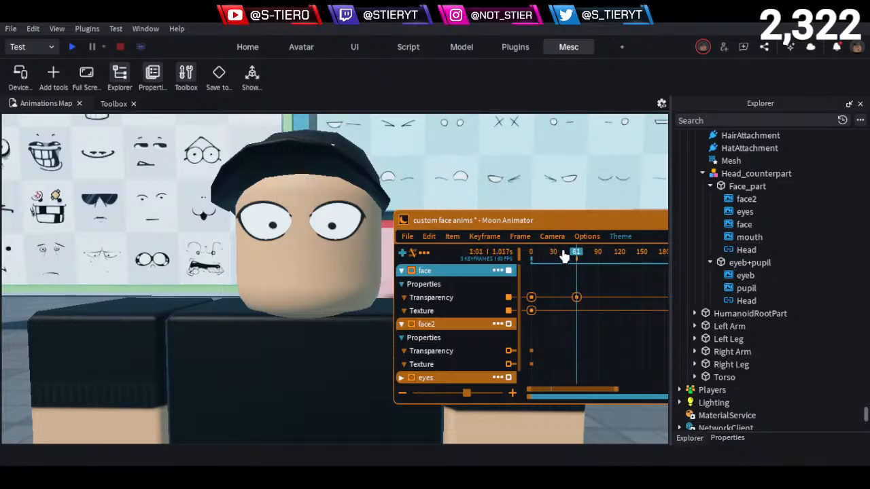
# - Return the playhead to frame 61 and collapse the face and face2 items in the timeline
pyautogui.scroll(-1, 485, 326)
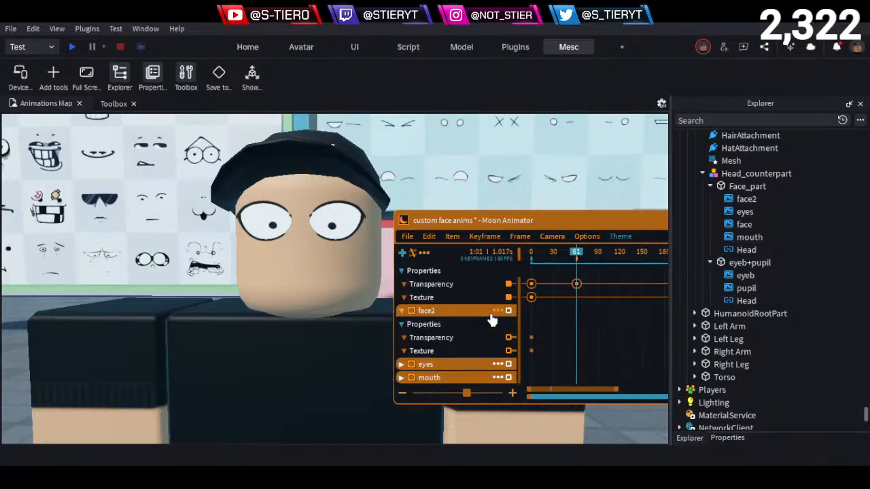
pyautogui.click(738, 264)
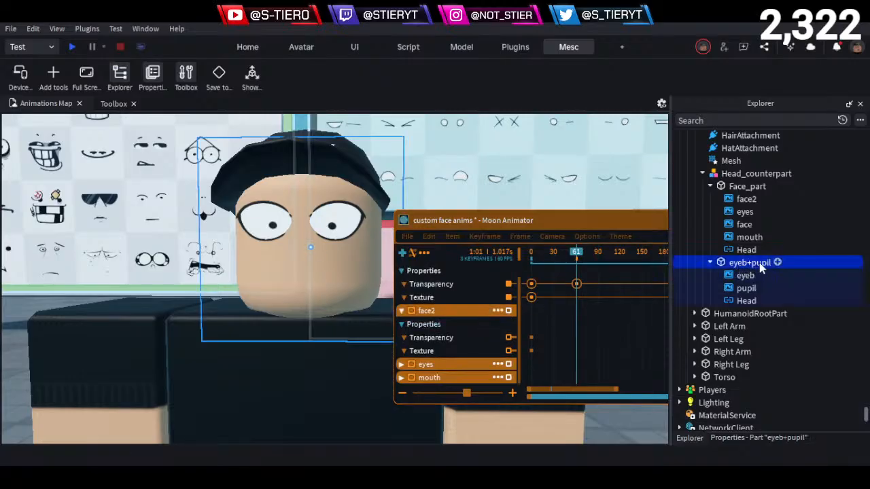
pyautogui.click(570, 260)
pyautogui.moveTo(588, 257); pyautogui.dragTo(578, 299)
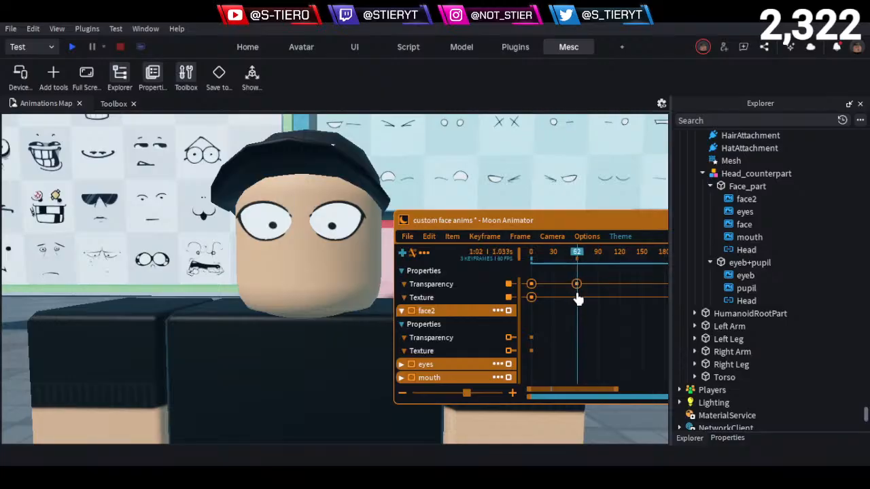
pyautogui.scroll(1, 416, 284)
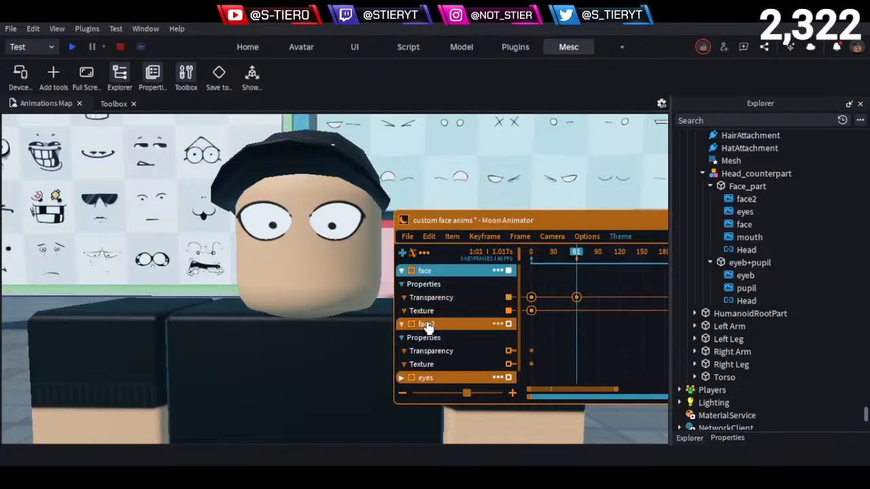
pyautogui.click(402, 324)
pyautogui.click(402, 270)
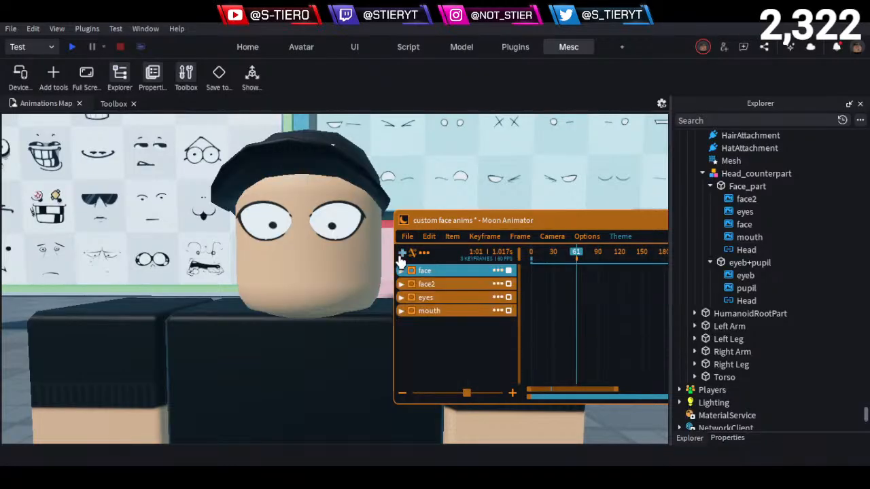
# - Add the eyeb+pupil part to the animation with its CFrame property
pyautogui.click(402, 252)
pyautogui.click(744, 264)
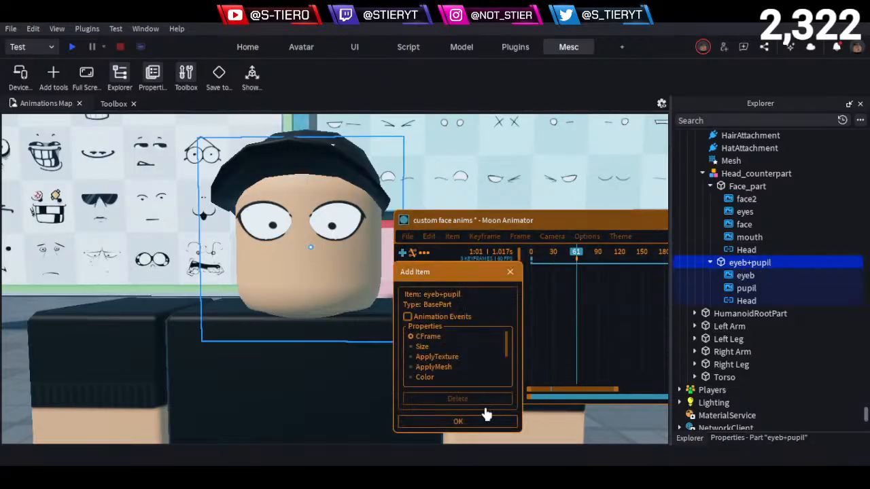
pyautogui.moveTo(461, 286); pyautogui.dragTo(603, 205)
pyautogui.click(590, 341)
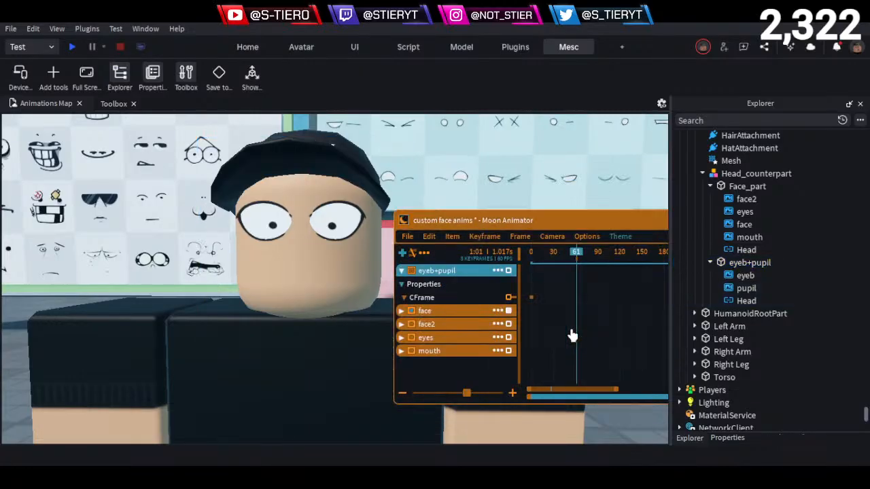
# - Add the eyeb and pupil decals to the animation, each with its Transparency property
pyautogui.click(401, 256)
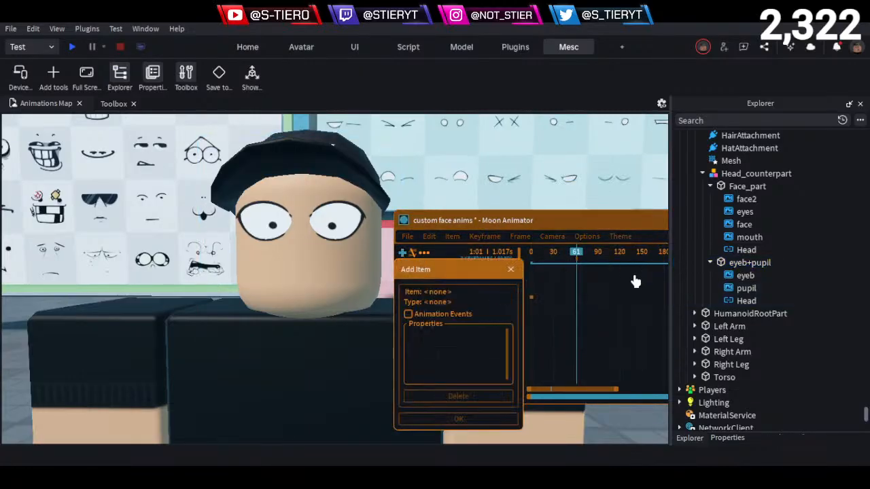
pyautogui.click(741, 275)
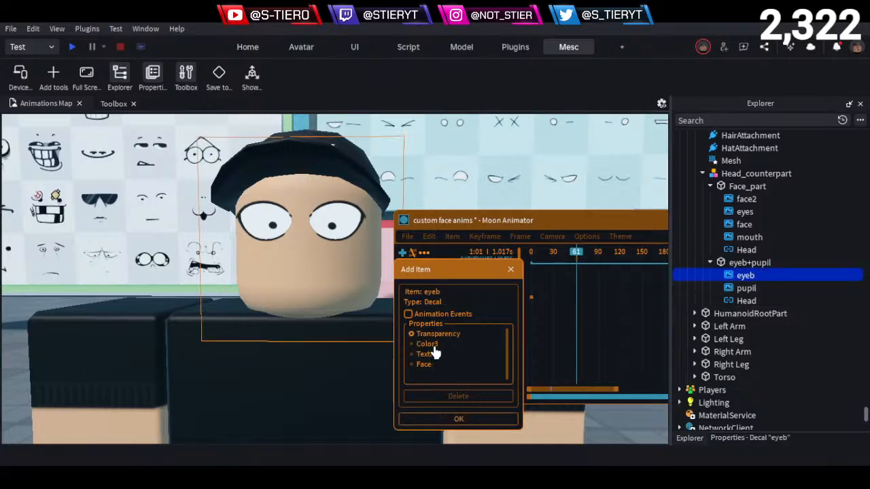
pyautogui.click(451, 418)
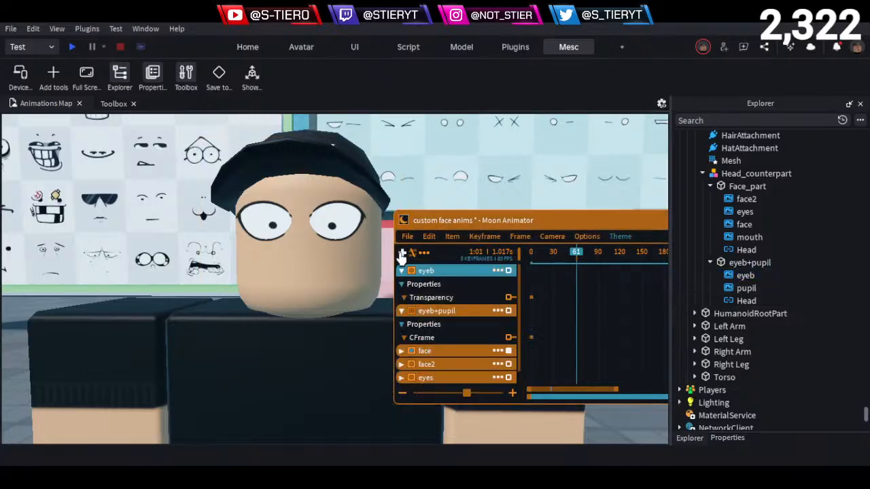
pyautogui.click(401, 252)
pyautogui.click(746, 289)
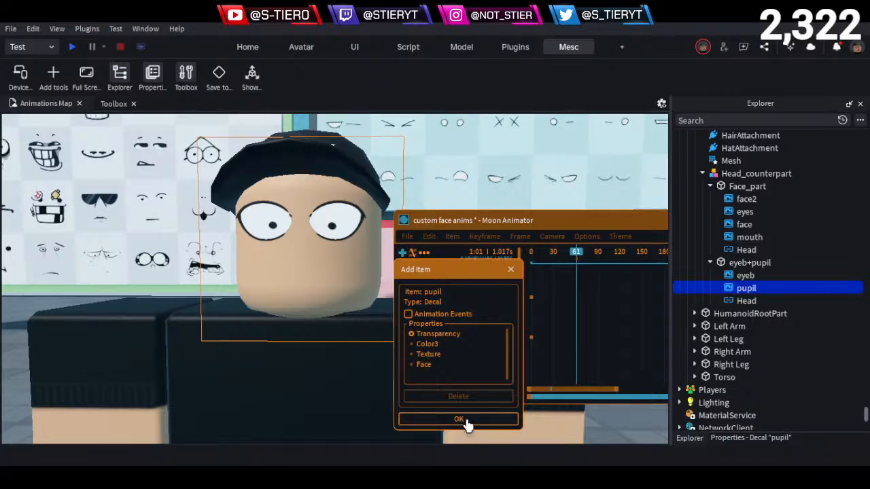
pyautogui.click(459, 419)
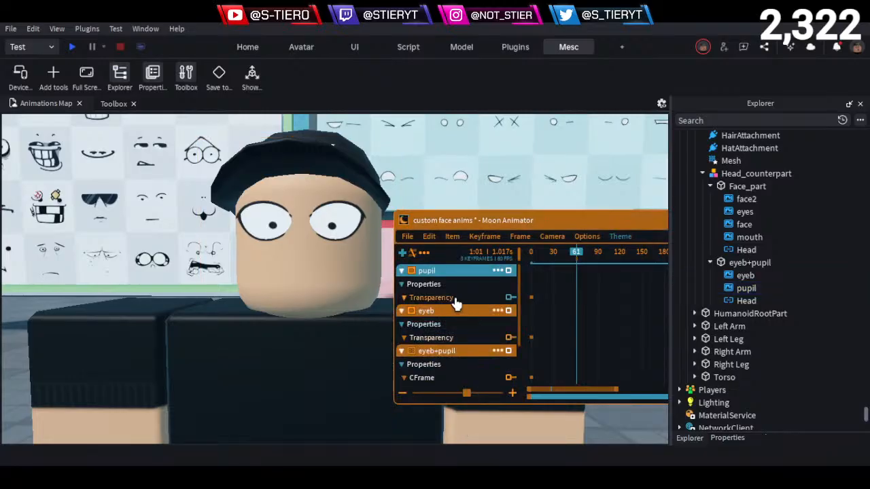
# - Add Transparency keyframes for the pupil and eyeb decals at frame 61 and set both values to 1
pyautogui.press('=')
pyautogui.click(454, 340)
pyautogui.press('=')
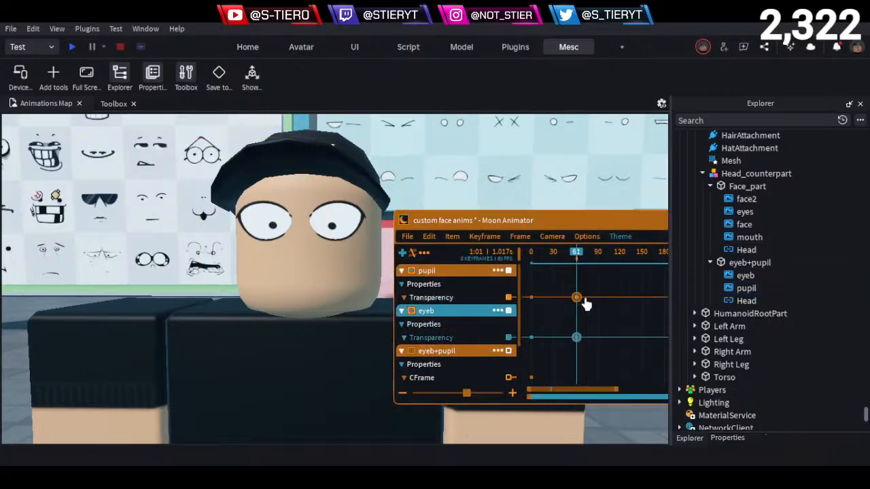
pyautogui.moveTo(598, 289); pyautogui.dragTo(575, 365)
pyautogui.doubleClick(587, 336)
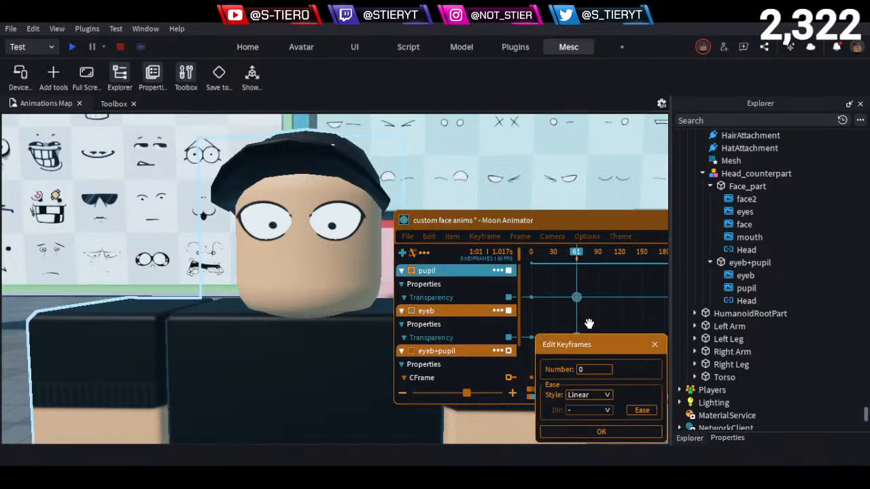
pyautogui.click(598, 433)
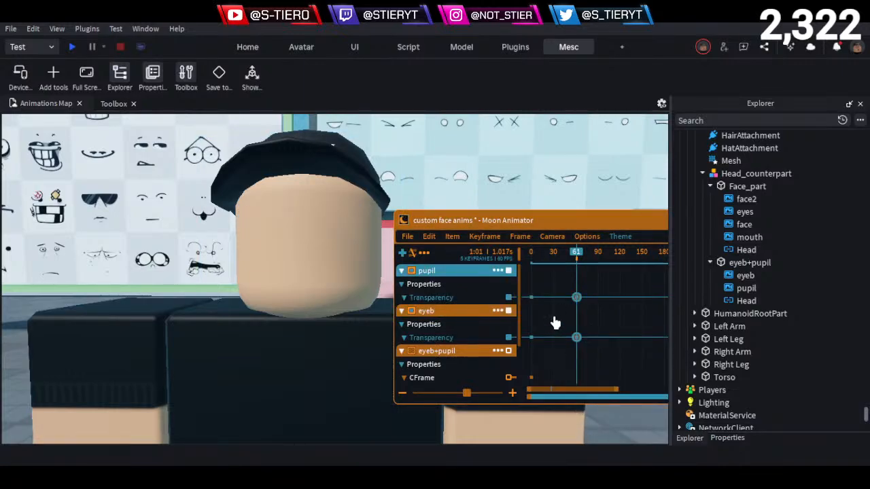
# - Copy the pupil and eyeb Transparency keyframes to frame 0, and set the ones at frame 61 to 0
pyautogui.press('Left')
pyautogui.press('Left')
pyautogui.press('Left')
pyautogui.press('Left')
pyautogui.press('Left')
pyautogui.press('Left')
pyautogui.press('Left')
pyautogui.press('Left')
pyautogui.press('Left')
pyautogui.press('Left')
pyautogui.press('Left')
pyautogui.press('Left')
pyautogui.press('Left')
pyautogui.press('Left')
pyautogui.press('Left')
pyautogui.press('Left')
pyautogui.press('Left')
pyautogui.press('Left')
pyautogui.press('Left')
pyautogui.press('Left')
pyautogui.press('Left')
pyautogui.press('Left')
pyautogui.press('Left')
pyautogui.press('Left')
pyautogui.hotkey('ctrl', 'v')
pyautogui.press('7')
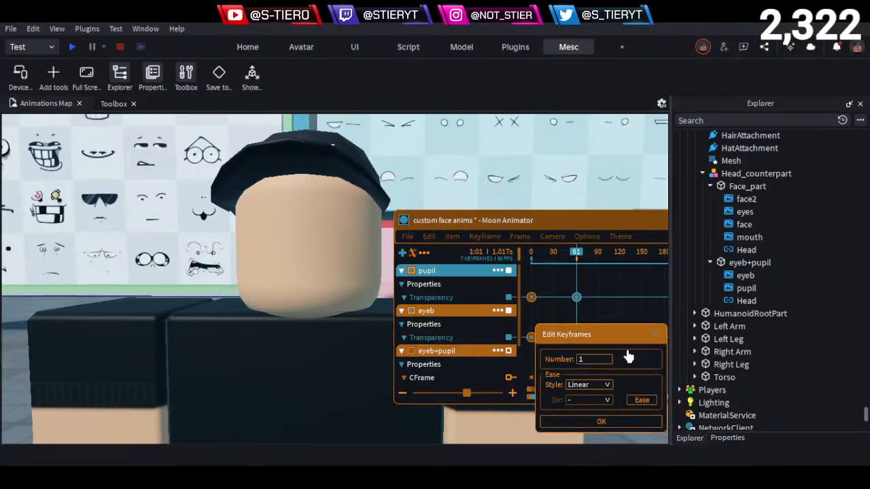
pyautogui.click(597, 388)
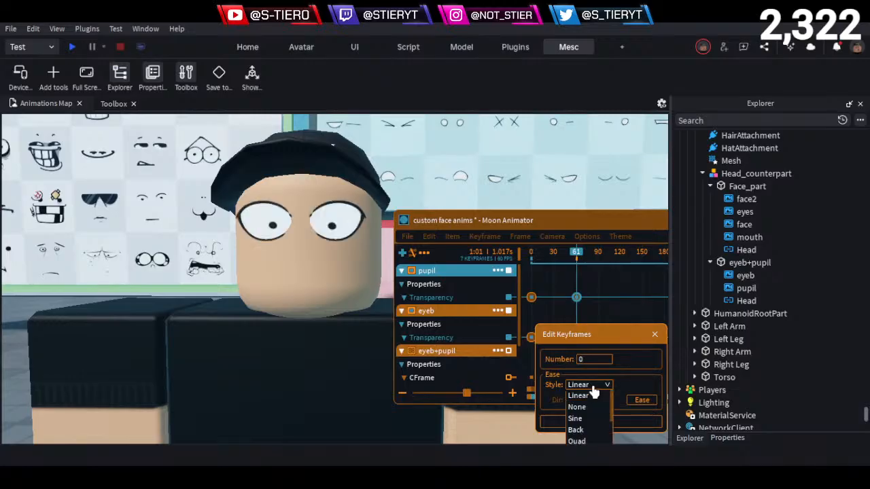
pyautogui.click(615, 422)
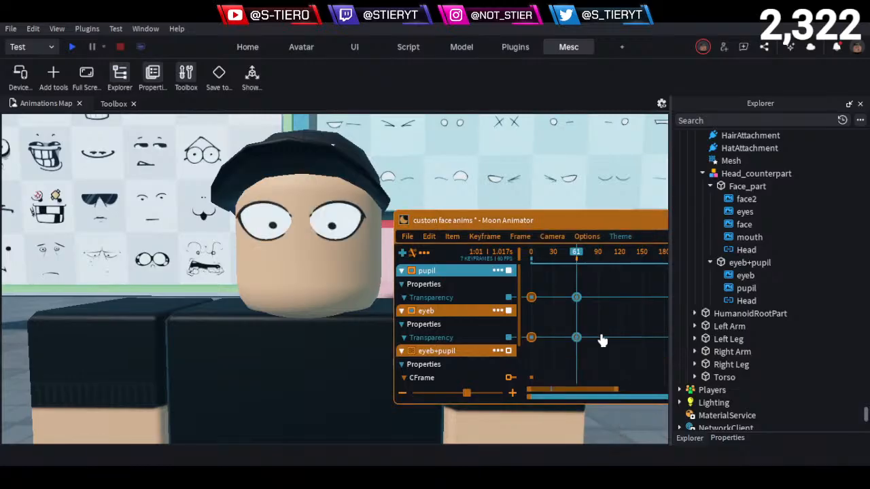
# - Set the ease style of all the pupil and eyeb Transparency keyframes to None
pyautogui.click(509, 301)
pyautogui.press('7')
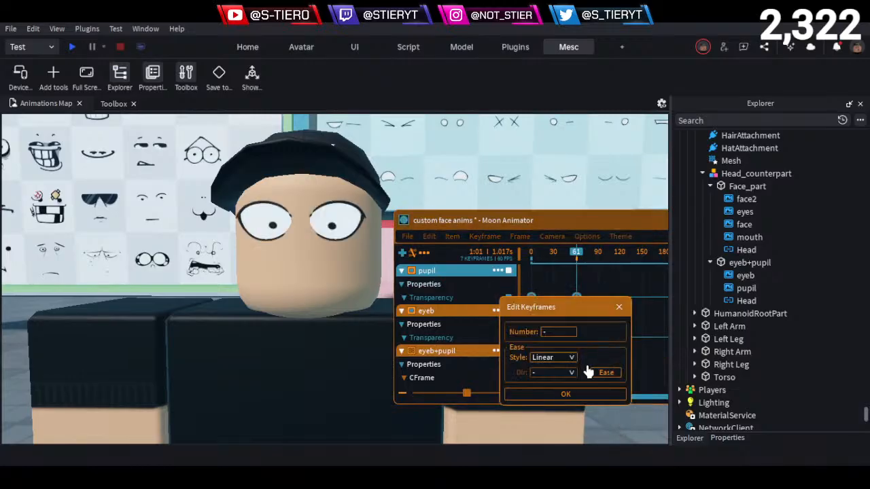
pyautogui.click(556, 360)
pyautogui.click(542, 379)
pyautogui.click(544, 395)
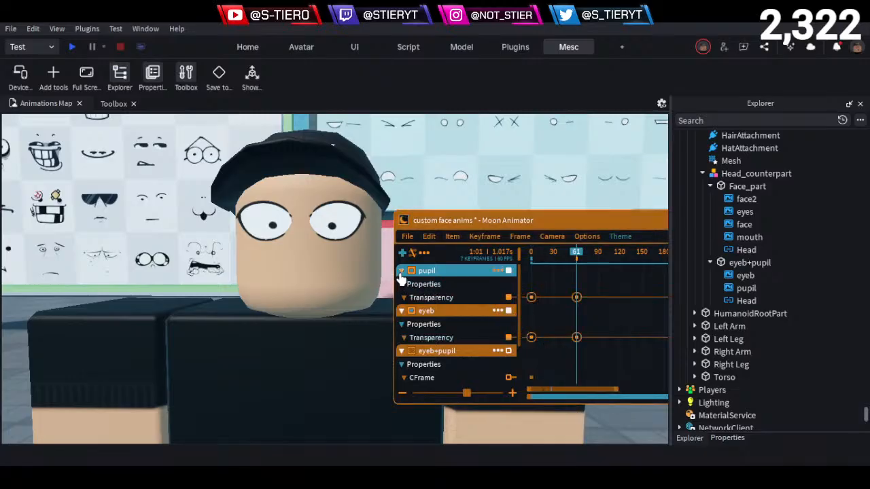
# - Collapse the pupil and eyeb items and add a CFrame keyframe for eyeb+pupil at frame 61, switching the gizmo to Position mode
pyautogui.click(401, 270)
pyautogui.click(400, 284)
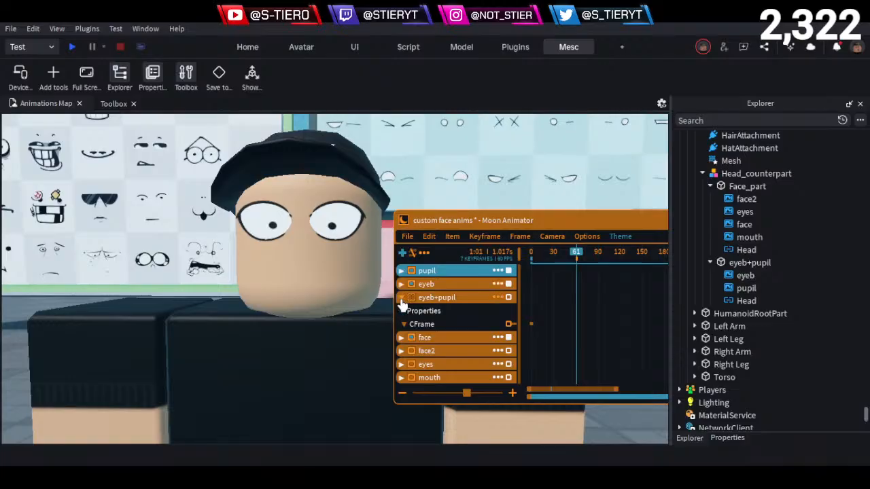
pyautogui.click(422, 327)
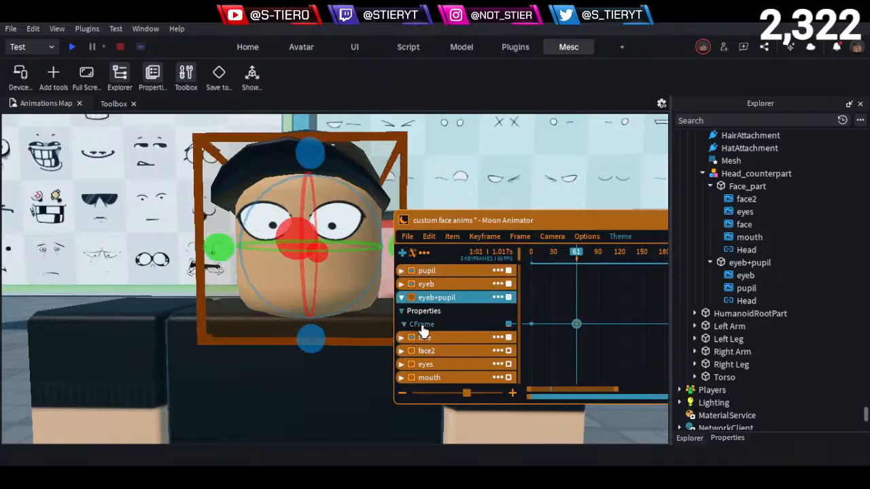
pyautogui.press('r')
pyautogui.scroll(-3, 301, 333)
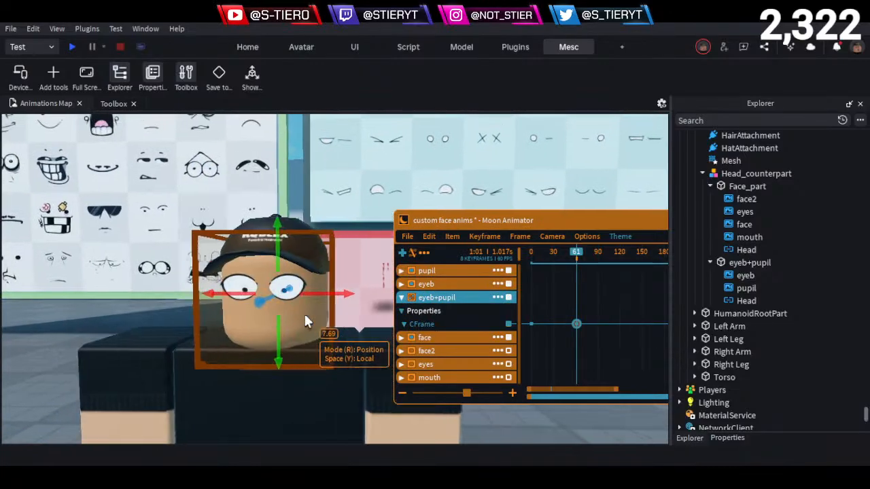
# - Animate eyeb+pupil shaking from side to side with four position keyframes from frame 71 to frame 96
pyautogui.moveTo(578, 261); pyautogui.dragTo(587, 261)
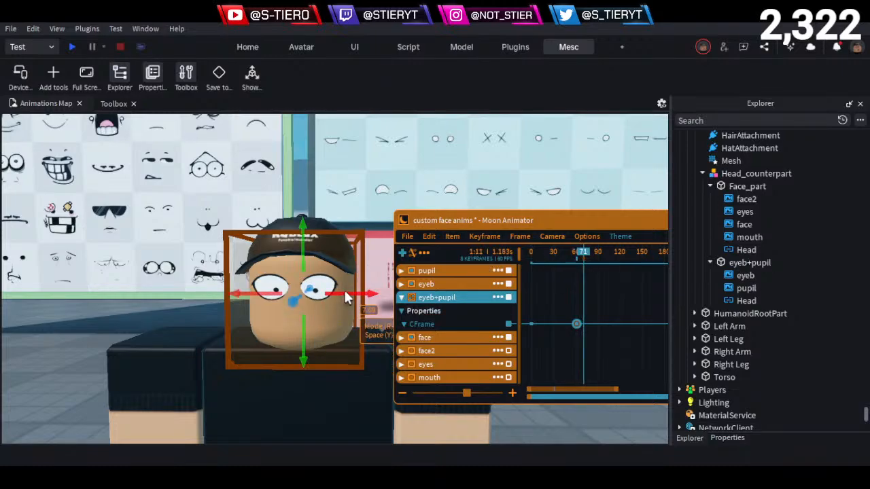
pyautogui.moveTo(356, 296)
pyautogui.mouseDown()
pyautogui.moveTo(341, 300)
pyautogui.moveTo(351, 299)
pyautogui.mouseUp()
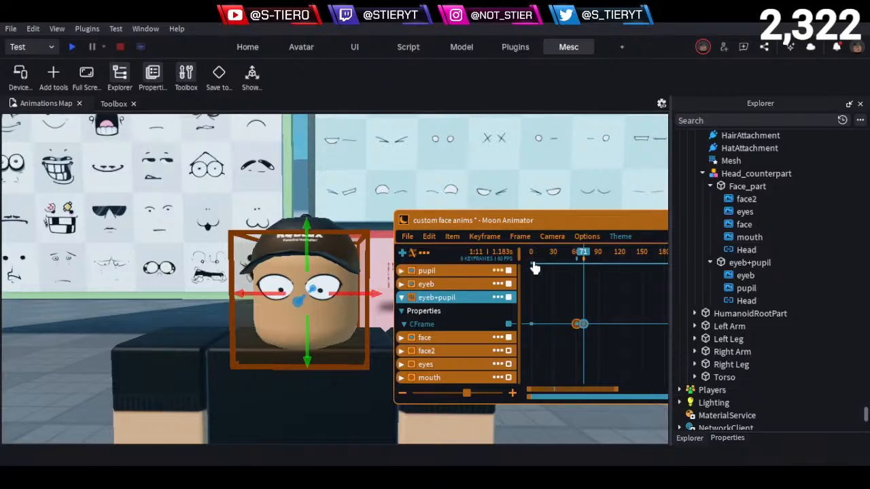
pyautogui.scroll(3, 589, 349)
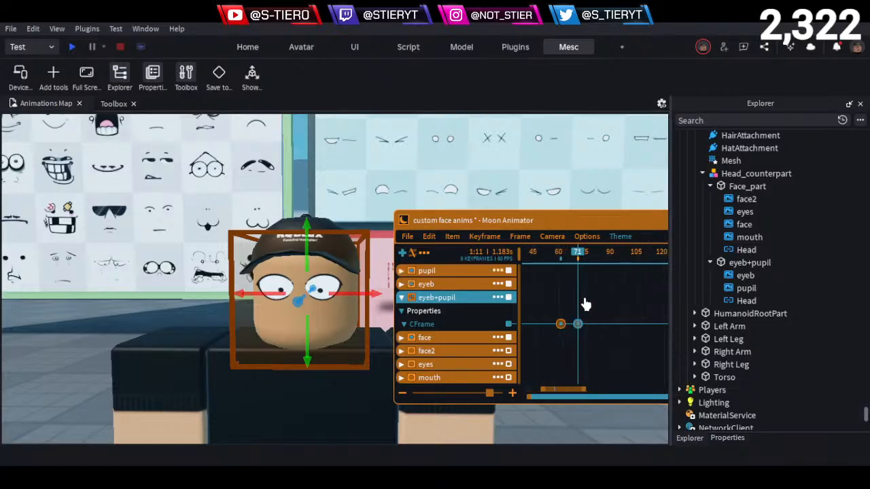
pyautogui.moveTo(578, 255); pyautogui.dragTo(592, 269)
pyautogui.moveTo(351, 294); pyautogui.dragTo(330, 294)
pyautogui.moveTo(592, 253); pyautogui.dragTo(607, 254)
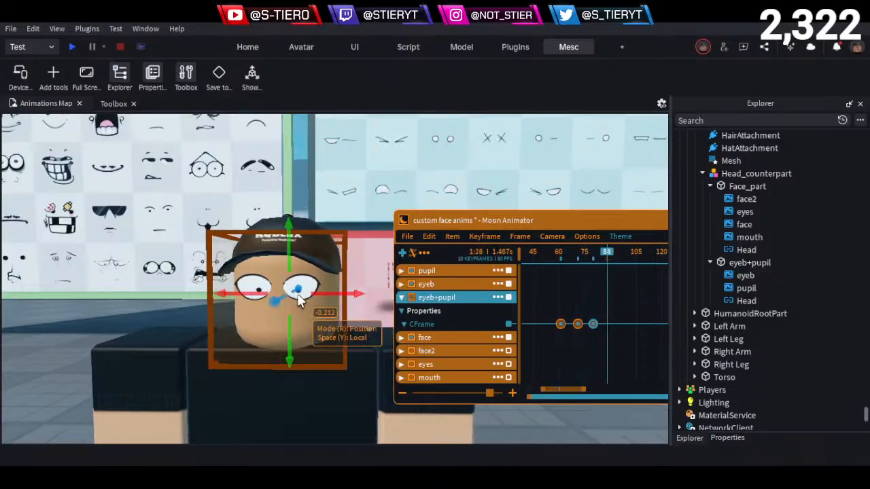
pyautogui.moveTo(335, 295); pyautogui.dragTo(346, 297)
pyautogui.moveTo(607, 253); pyautogui.dragTo(620, 253)
pyautogui.moveTo(361, 296); pyautogui.dragTo(335, 296)
# - Play the animation from frame 55 to check the eye shake
pyautogui.click(552, 253)
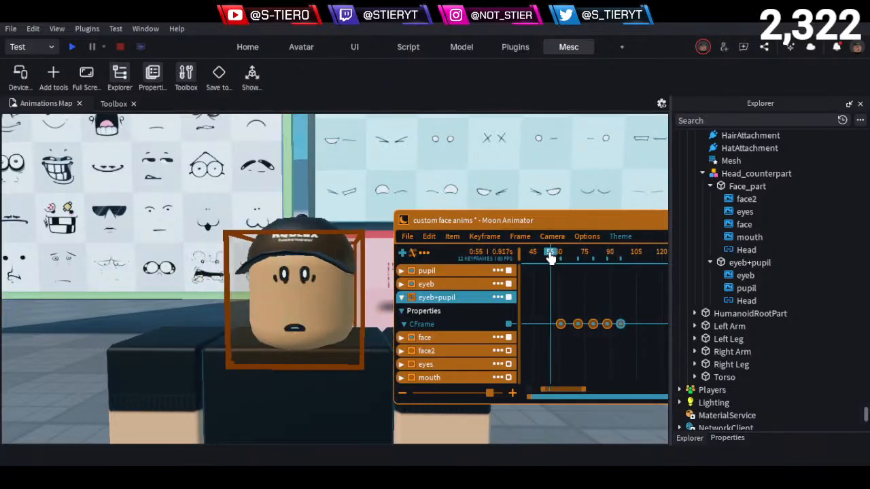
pyautogui.press('space')
pyautogui.moveTo(550, 254); pyautogui.dragTo(666, 295)
pyautogui.press('space')
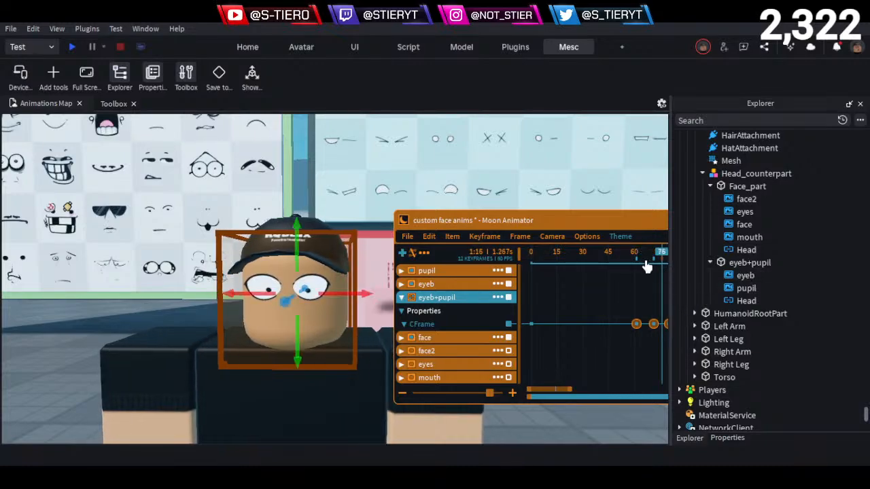
# - Delete the Head weld inside the eyeb+pupil part and replay the eye shake
pyautogui.click(746, 300)
pyautogui.press('Delete')
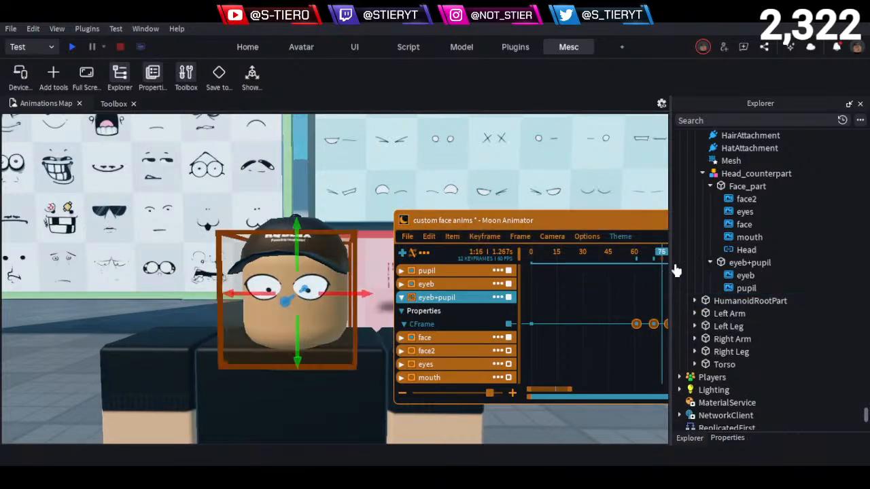
pyautogui.moveTo(676, 270); pyautogui.dragTo(660, 258)
pyautogui.moveTo(559, 226); pyautogui.dragTo(485, 240)
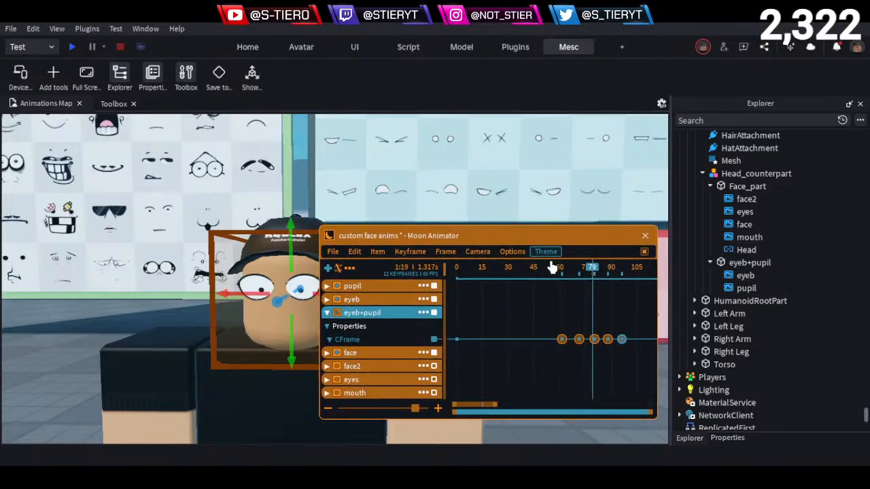
pyautogui.moveTo(592, 267); pyautogui.dragTo(557, 291)
pyautogui.moveTo(558, 242); pyautogui.dragTo(552, 166)
pyautogui.press('space')
# - Delete the eyeb+pupil CFrame keyframes that follow frame 61
pyautogui.moveTo(575, 237); pyautogui.dragTo(643, 301)
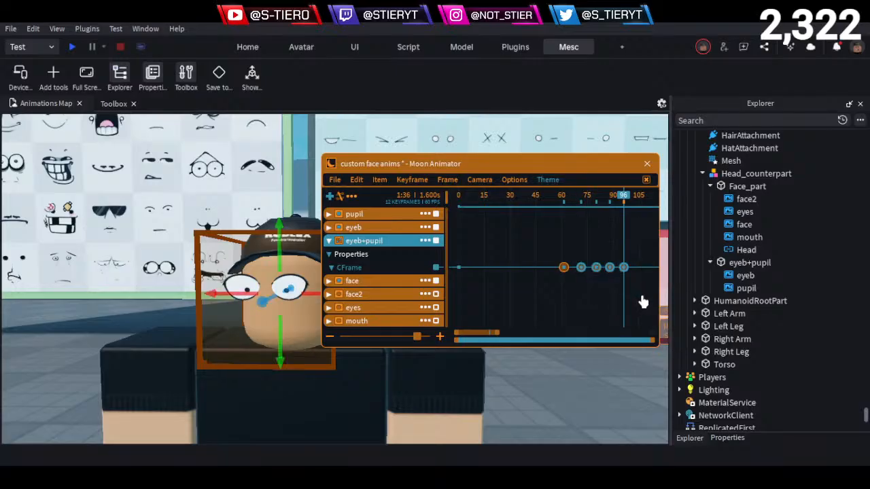
pyautogui.press('Delete')
pyautogui.click(564, 197)
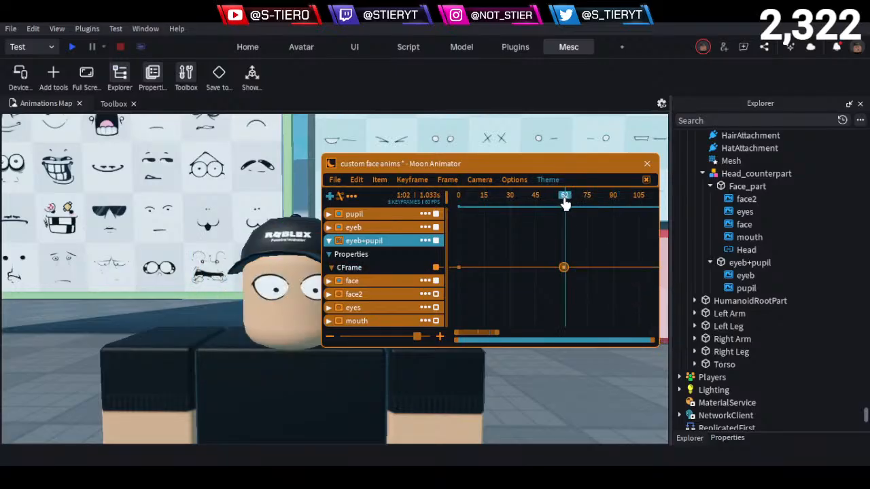
# - Move the playhead to frame 71 and add a CFrame keyframe for eyeb+pupil there
pyautogui.moveTo(559, 167); pyautogui.dragTo(593, 169)
pyautogui.click(597, 201)
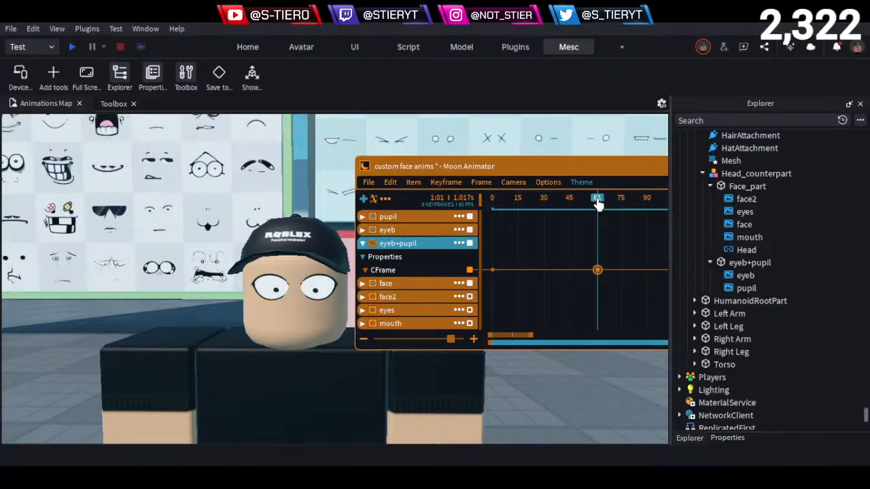
pyautogui.moveTo(598, 204); pyautogui.dragTo(598, 229)
pyautogui.moveTo(597, 204); pyautogui.dragTo(614, 229)
pyautogui.click(401, 274)
pyautogui.press('=')
pyautogui.press('w')
pyautogui.press('d')
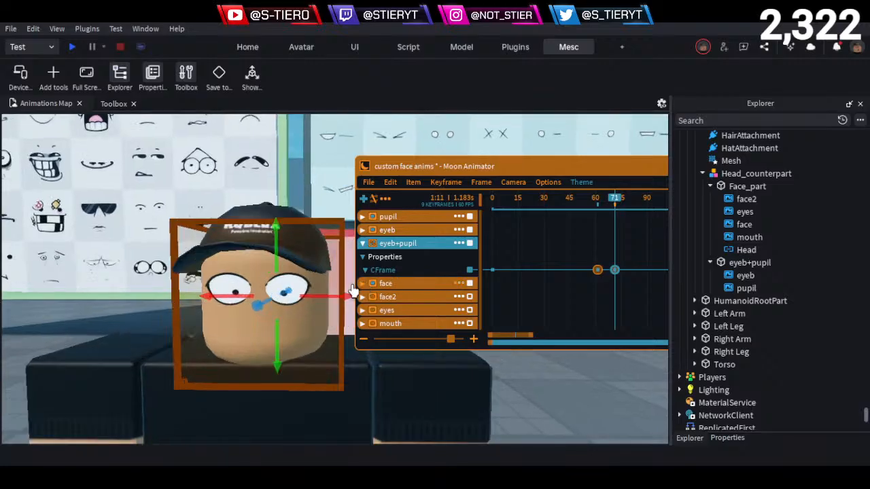
# - Shift eyeb+pupil about 0.1 toward the character's right at frame 71
pyautogui.press('w')
pyautogui.press('q')
pyautogui.press('a')
pyautogui.moveTo(237, 244); pyautogui.dragTo(225, 247)
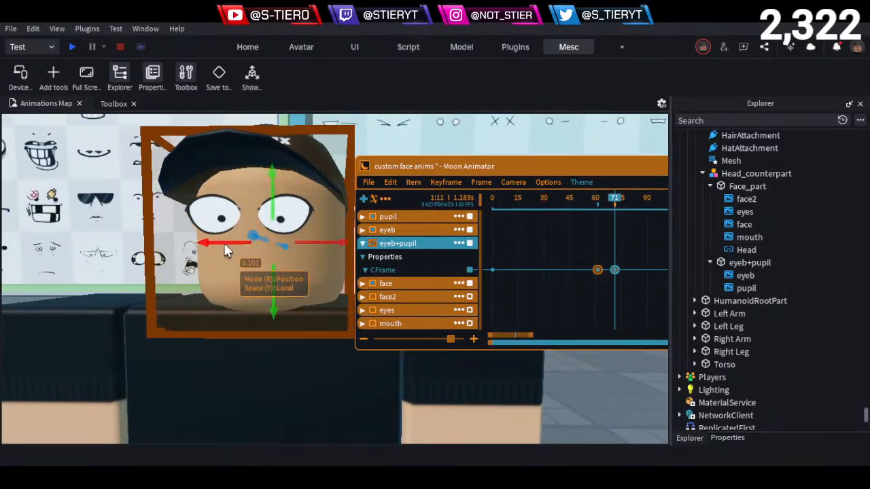
pyautogui.press('s')
pyautogui.press('d')
# - Move the playhead to frame 81 and shift eyeb+pupil back toward the character's left
pyautogui.moveTo(597, 169); pyautogui.dragTo(575, 168)
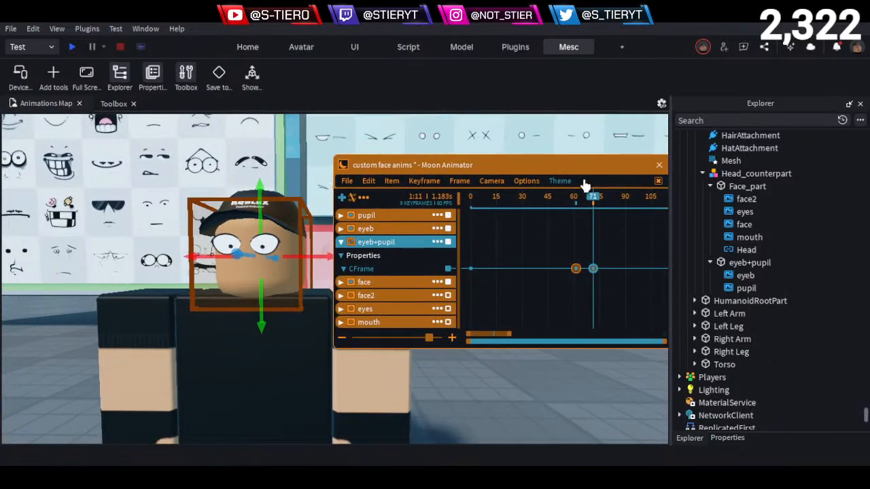
pyautogui.moveTo(598, 202); pyautogui.dragTo(610, 210)
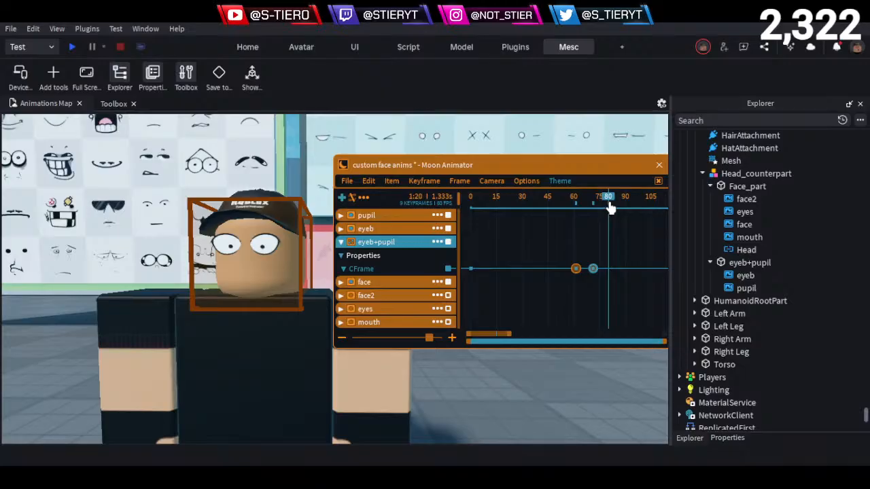
pyautogui.click(610, 203)
pyautogui.moveTo(306, 260); pyautogui.dragTo(262, 264)
pyautogui.press('d')
# - Move the playhead to frame 91 and shift eyeb+pupil slightly toward the character's right
pyautogui.moveTo(612, 208); pyautogui.dragTo(627, 214)
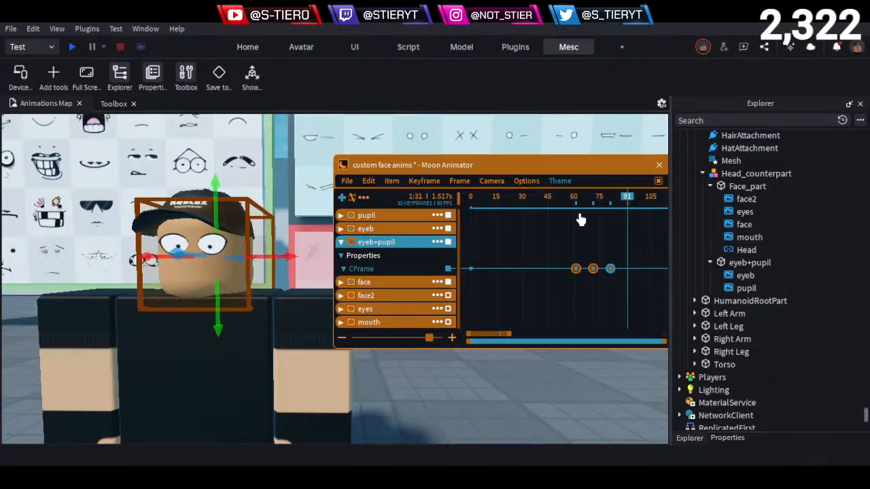
pyautogui.press('s')
pyautogui.press('a')
pyautogui.press('d')
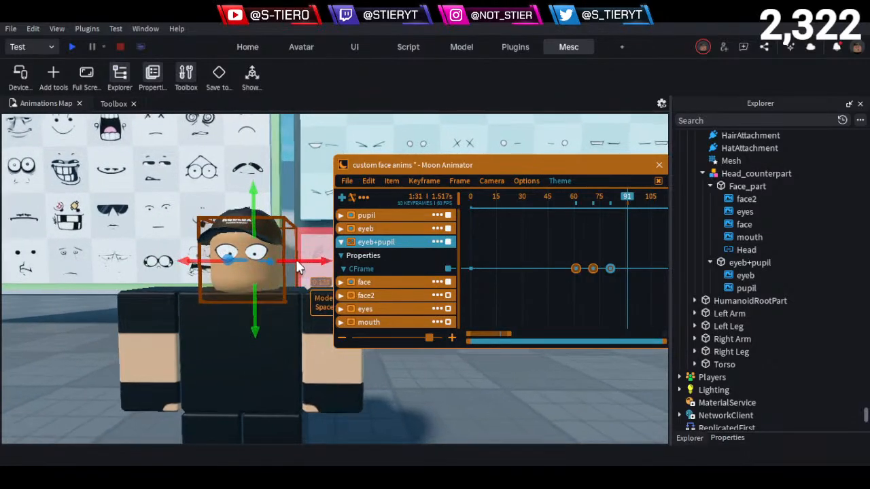
pyautogui.moveTo(304, 261); pyautogui.dragTo(296, 260)
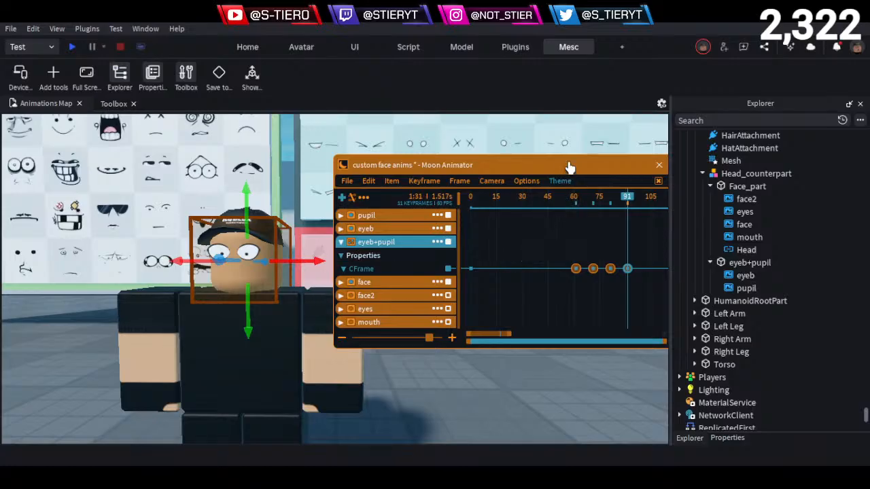
# - Move the Moon Animator window clear of the head and shift eyeb+pupil toward the character's left at frame 101
pyautogui.moveTo(570, 167); pyautogui.dragTo(532, 249)
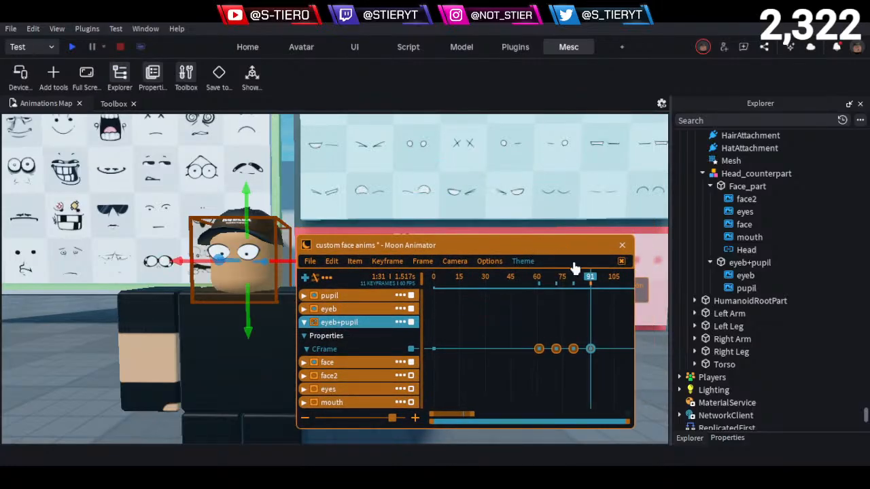
pyautogui.moveTo(442, 248); pyautogui.dragTo(382, 325)
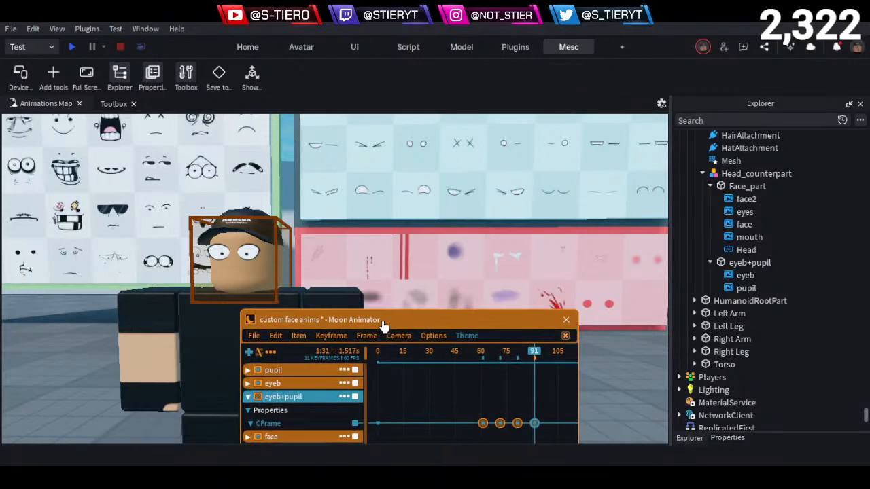
pyautogui.press('a')
pyautogui.press('w')
pyautogui.scroll(1, 530, 331)
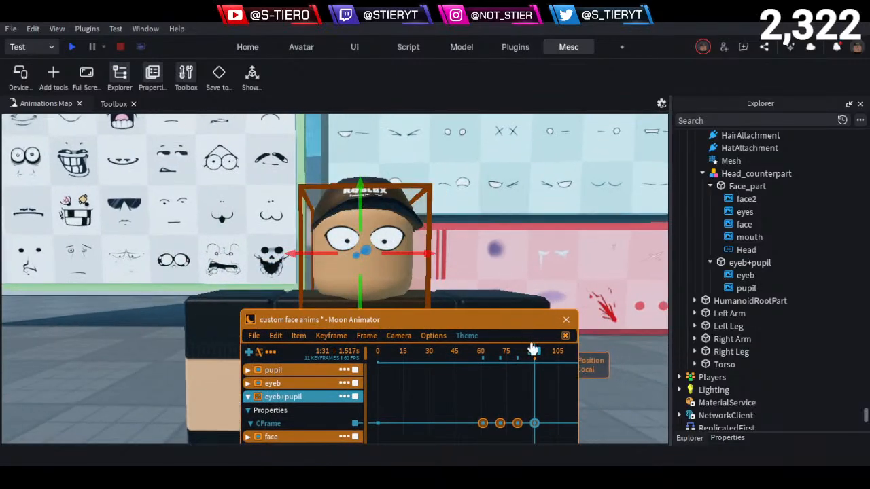
pyautogui.moveTo(533, 348); pyautogui.dragTo(550, 363)
pyautogui.moveTo(427, 254); pyautogui.dragTo(432, 250)
# - Continue the eye shake by shifting eyeb+pupil toward the character's right at frame 111 and left at frame 121
pyautogui.moveTo(540, 355); pyautogui.dragTo(512, 382)
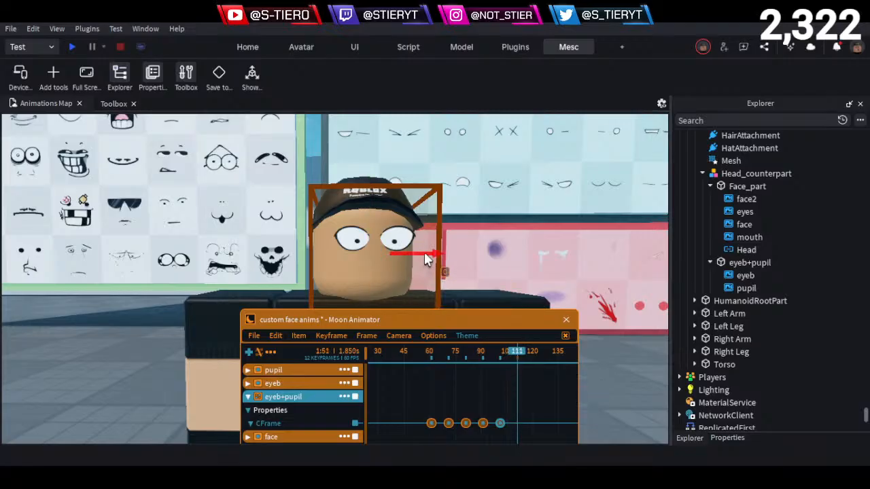
pyautogui.moveTo(424, 252)
pyautogui.mouseDown()
pyautogui.moveTo(418, 262)
pyautogui.moveTo(415, 253)
pyautogui.mouseUp()
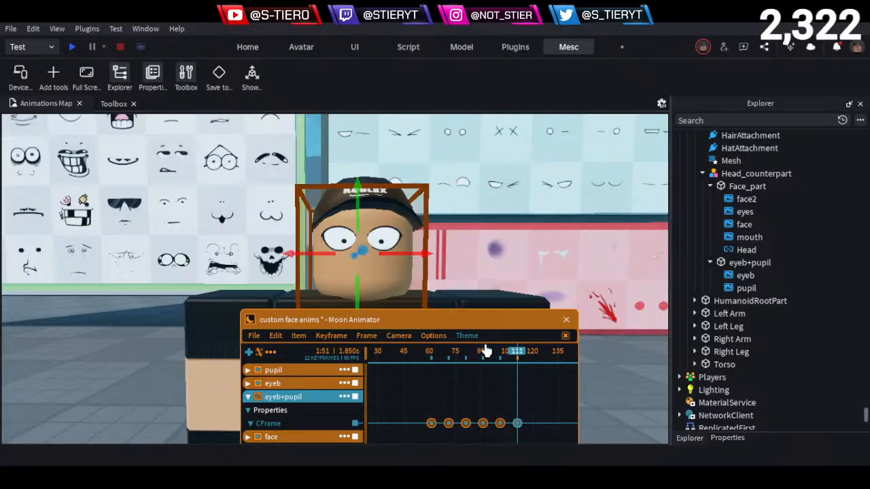
pyautogui.moveTo(518, 354); pyautogui.dragTo(534, 365)
pyautogui.moveTo(415, 254); pyautogui.dragTo(423, 253)
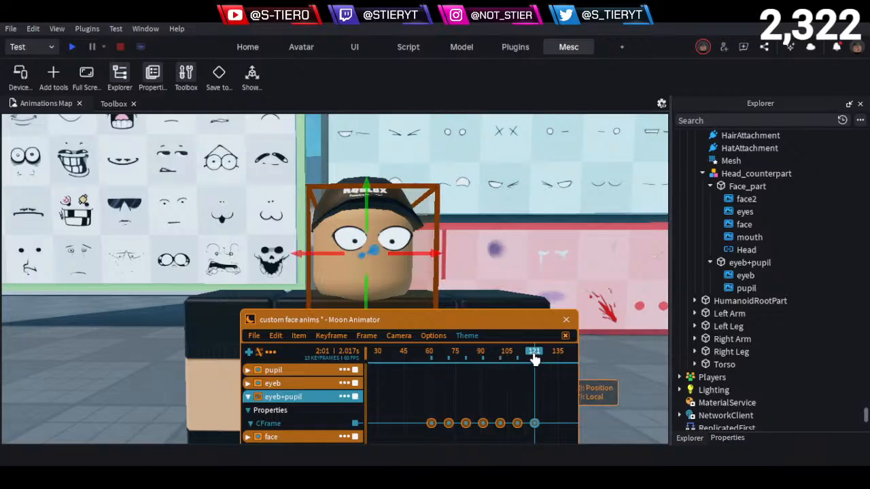
# - Shift eyeb+pupil toward the character's right at frame 131 and play the shake back from frame 56
pyautogui.moveTo(535, 360); pyautogui.dragTo(551, 366)
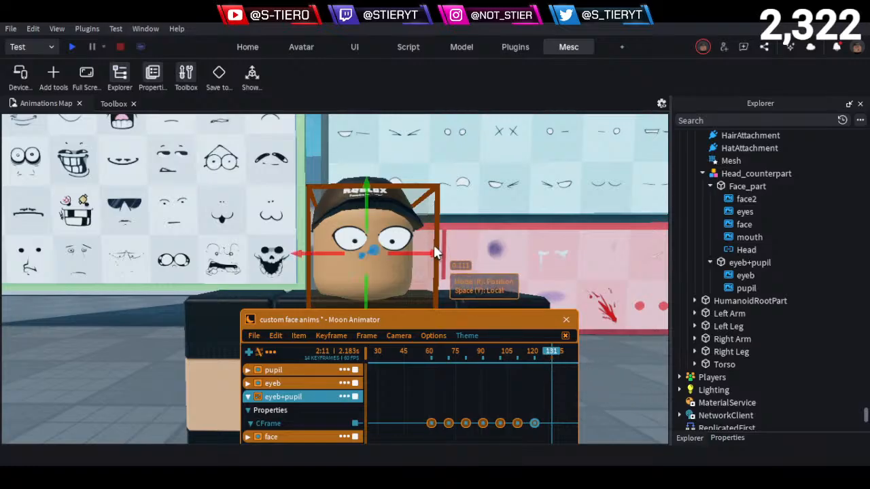
pyautogui.moveTo(429, 253); pyautogui.dragTo(410, 254)
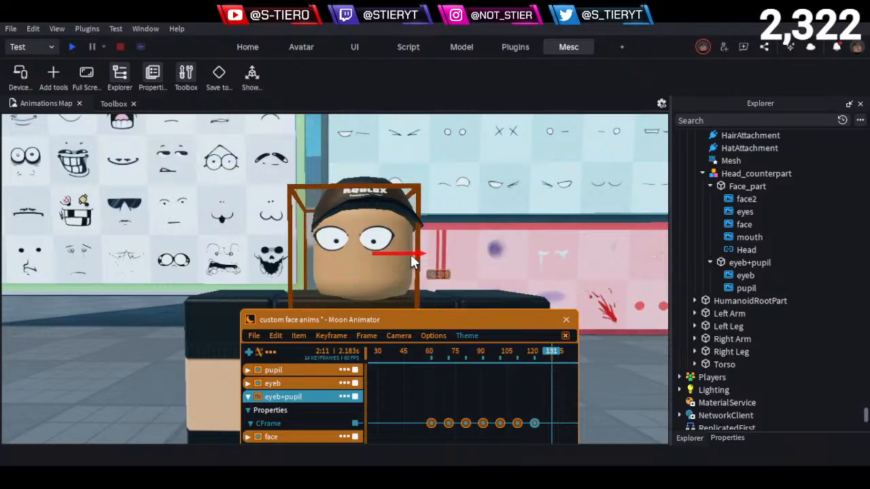
pyautogui.click(422, 362)
pyautogui.press('space')
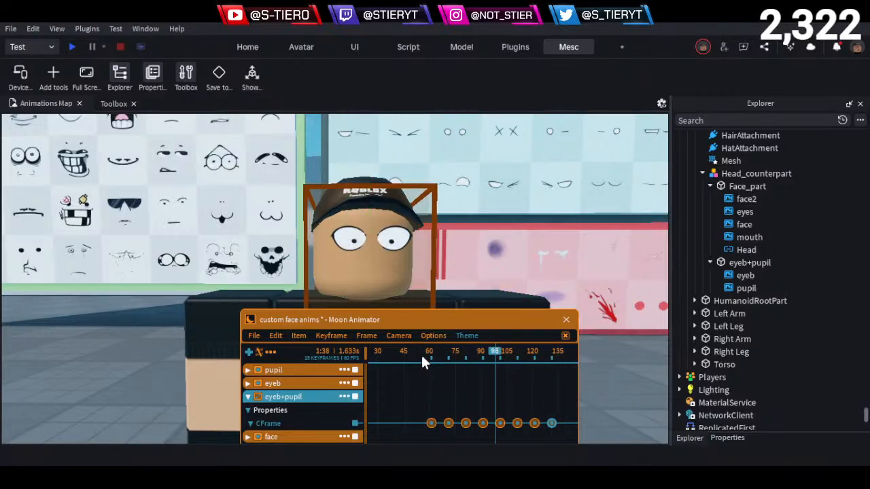
pyautogui.click(423, 363)
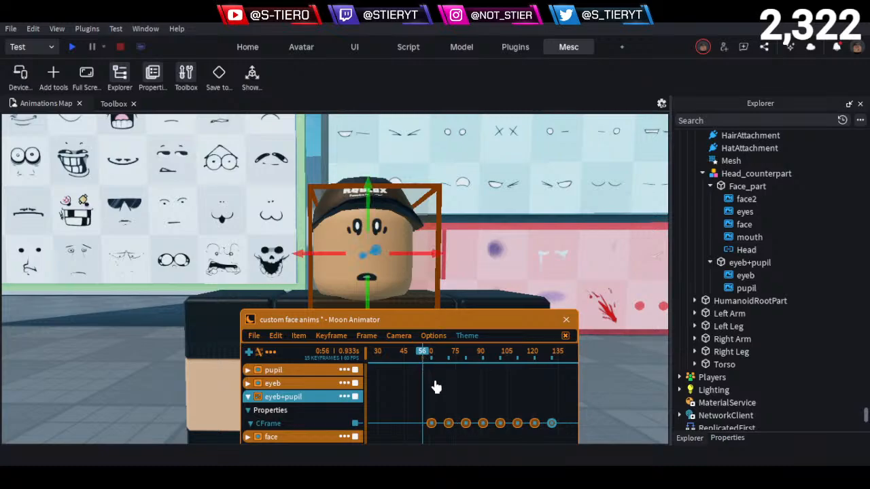
pyautogui.press('space')
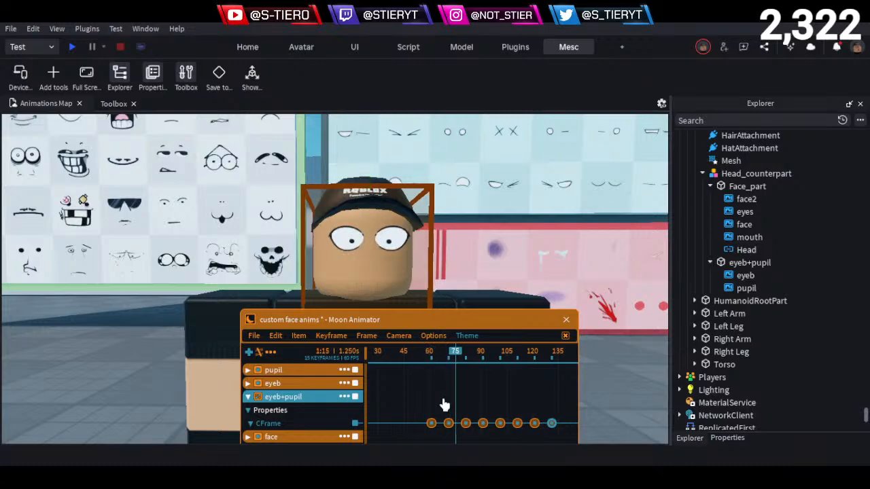
pyautogui.click(422, 353)
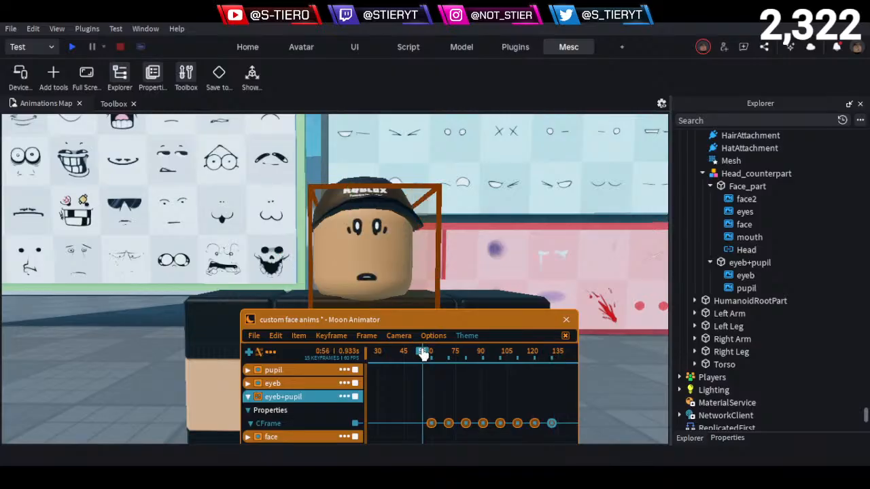
# - Lower eyeb+pupil slightly at every second shake keyframe, ending at frame 131, to add vertical motion
pyautogui.moveTo(423, 354); pyautogui.dragTo(450, 384)
pyautogui.moveTo(357, 285)
pyautogui.mouseDown()
pyautogui.moveTo(359, 277)
pyautogui.moveTo(365, 285)
pyautogui.mouseUp()
pyautogui.moveTo(423, 353); pyautogui.dragTo(484, 366)
pyautogui.moveTo(361, 282); pyautogui.dragTo(361, 299)
pyautogui.moveTo(483, 363); pyautogui.dragTo(517, 358)
pyautogui.moveTo(360, 288); pyautogui.dragTo(360, 289)
pyautogui.moveTo(518, 354); pyautogui.dragTo(554, 367)
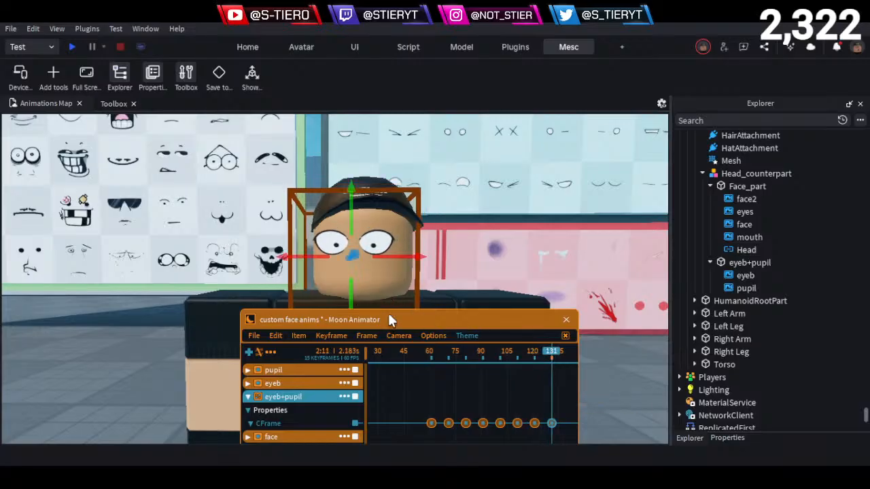
# - Bring the second and third eyeb+pupil CFrame keyframes close behind the first, carrying the rest of the shake along
pyautogui.moveTo(430, 356); pyautogui.dragTo(418, 356)
pyautogui.moveTo(440, 408); pyautogui.dragTo(551, 427)
pyautogui.moveTo(440, 410); pyautogui.dragTo(534, 417)
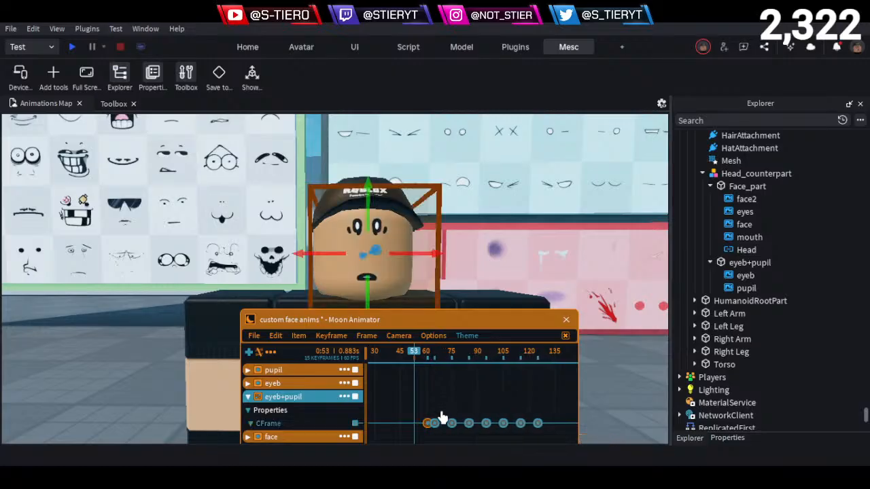
pyautogui.moveTo(441, 417)
pyautogui.mouseDown()
pyautogui.moveTo(542, 431)
pyautogui.moveTo(510, 418)
pyautogui.moveTo(455, 417)
pyautogui.mouseUp()
pyautogui.moveTo(454, 327); pyautogui.dragTo(466, 304)
pyautogui.click(478, 401)
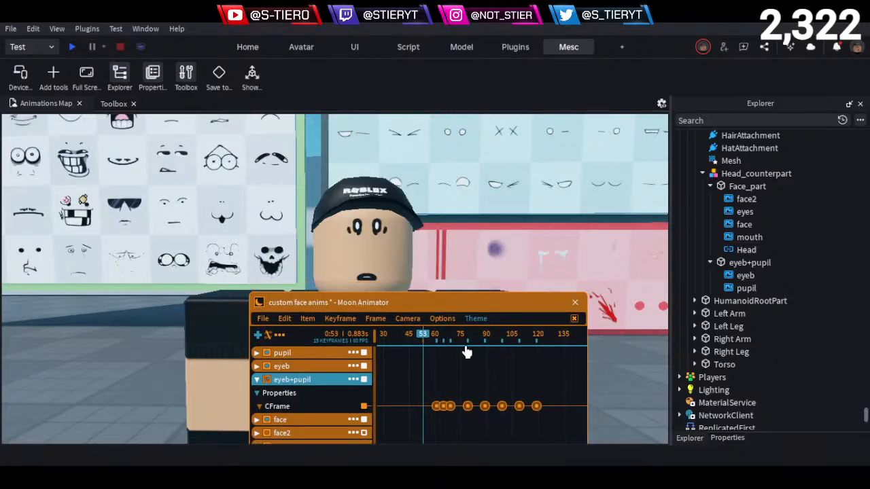
# - Move the fourth and fifth eyeb+pupil CFrame keyframes close behind the third, shifting the later ones with them
pyautogui.moveTo(475, 408); pyautogui.dragTo(568, 434)
pyautogui.moveTo(518, 409); pyautogui.dragTo(517, 410)
pyautogui.moveTo(473, 392); pyautogui.dragTo(475, 390)
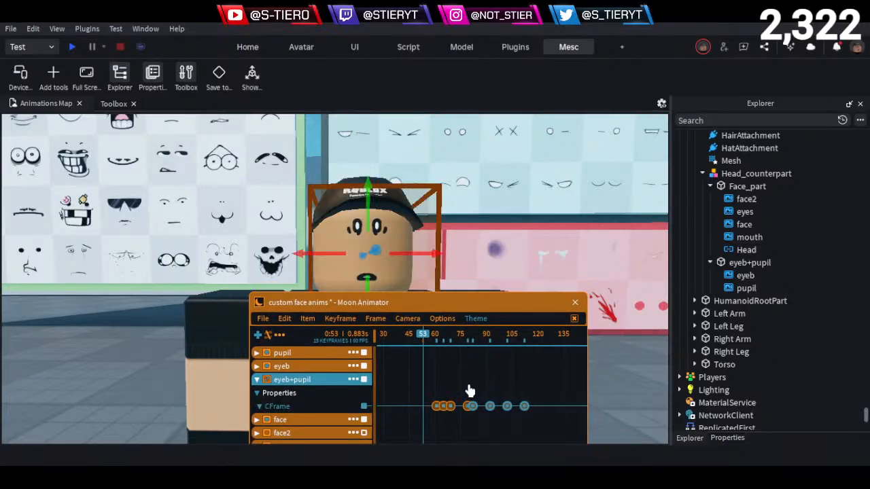
pyautogui.click(462, 390)
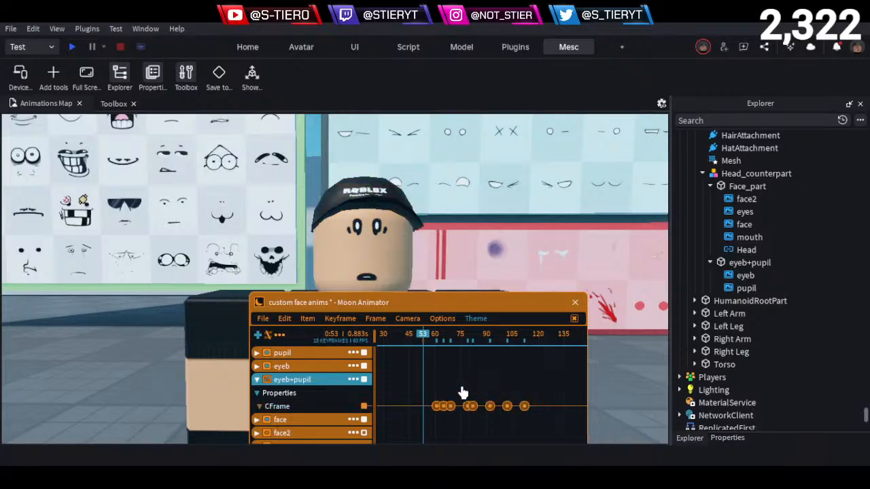
pyautogui.moveTo(462, 389); pyautogui.dragTo(542, 426)
pyautogui.moveTo(541, 414); pyautogui.dragTo(516, 409)
pyautogui.click(488, 422)
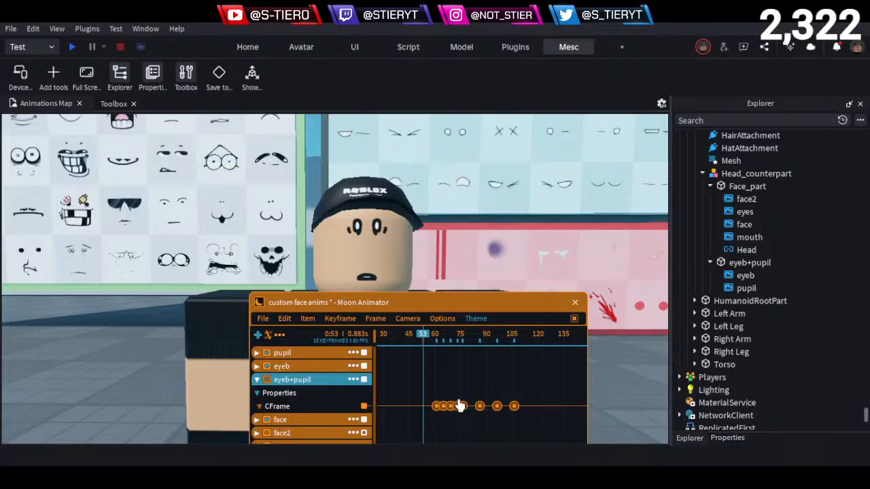
# - Tighten the remaining eyeb+pupil CFrame keyframes so the shake ends at frame 88, and play it back
pyautogui.moveTo(478, 394); pyautogui.dragTo(460, 427)
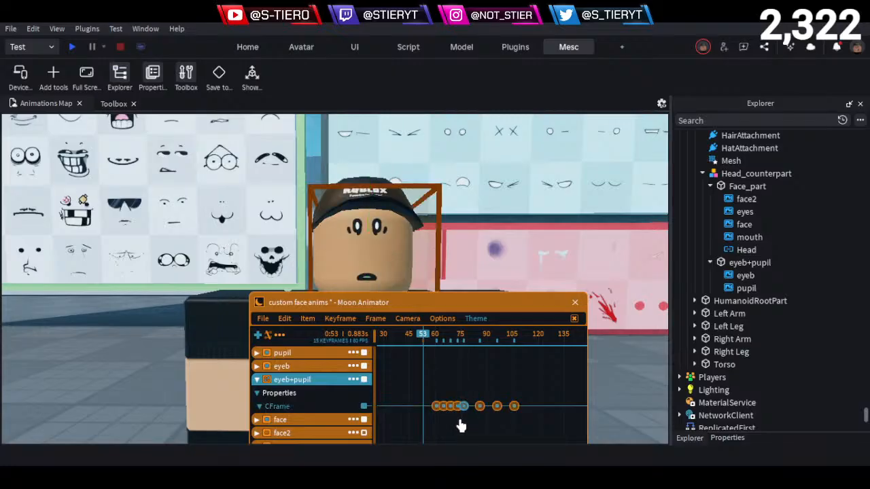
pyautogui.click(475, 426)
pyautogui.moveTo(473, 396); pyautogui.dragTo(485, 426)
pyautogui.hotkey('ctrl', 'z')
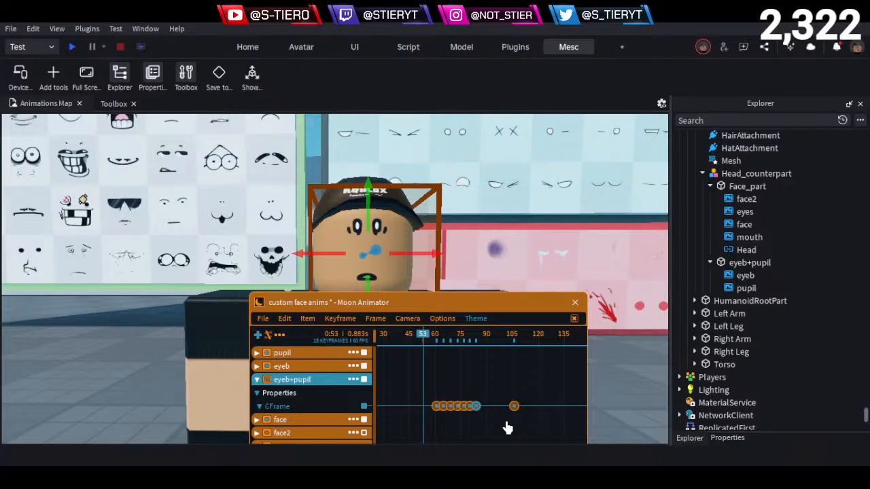
pyautogui.moveTo(495, 383); pyautogui.dragTo(517, 408)
pyautogui.moveTo(514, 407); pyautogui.dragTo(507, 406)
pyautogui.hotkey('ctrl', 'z')
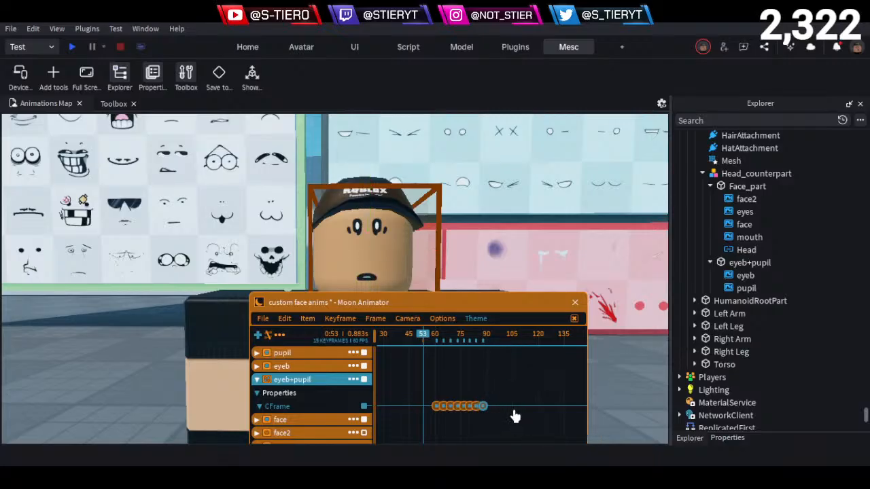
pyautogui.press('space')
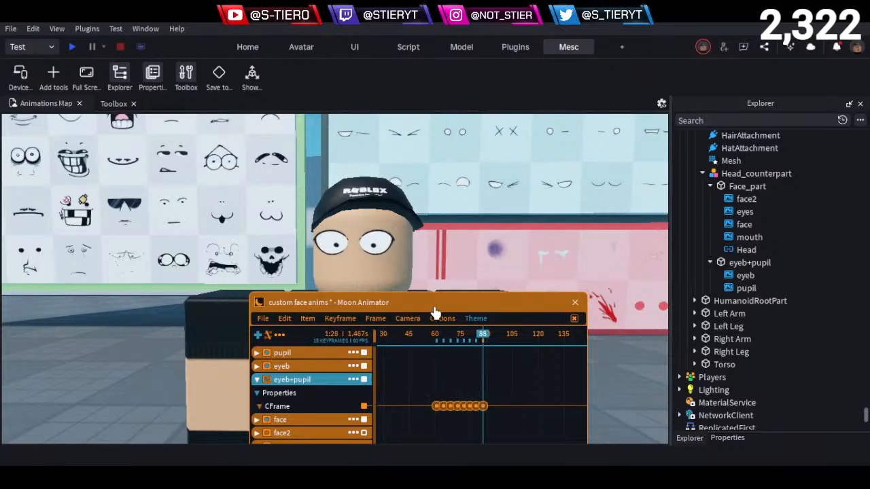
# - Copy the whole run of shake keyframes to frame 100, move the copies directly behind the originals, and preview the motion
pyautogui.moveTo(505, 395); pyautogui.dragTo(409, 428)
pyautogui.click(504, 338)
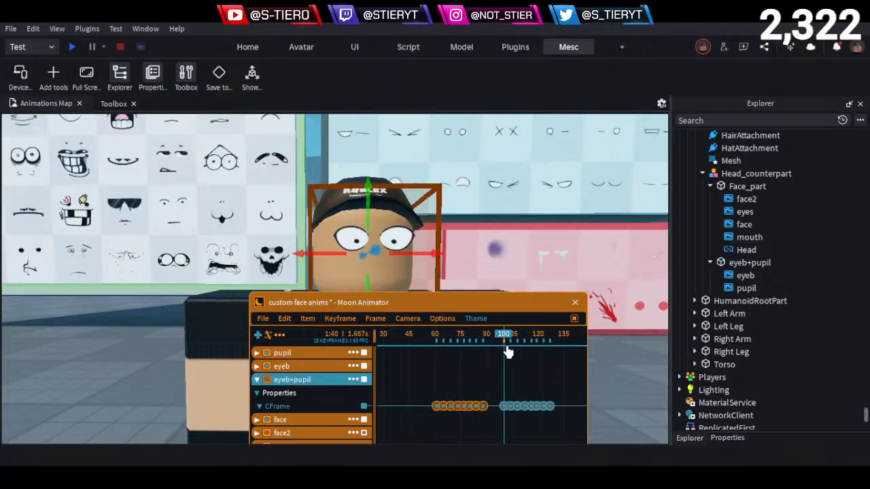
pyautogui.hotkey('ctrl', 'v')
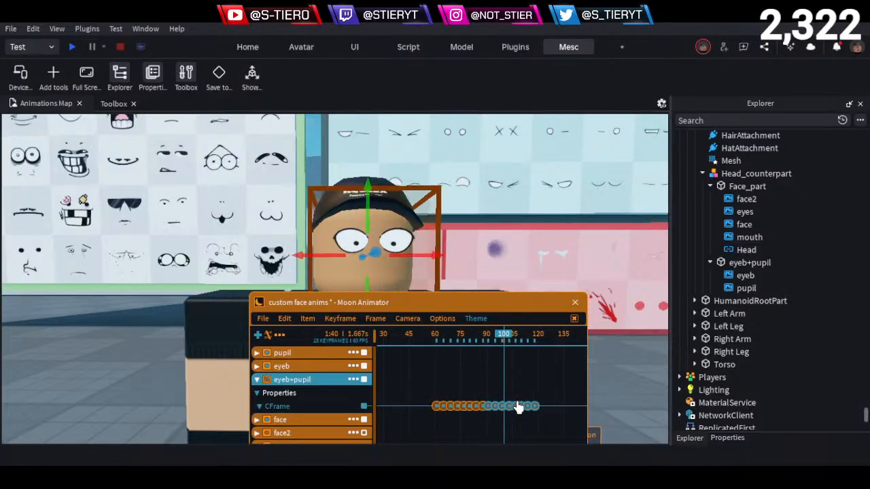
pyautogui.press('space')
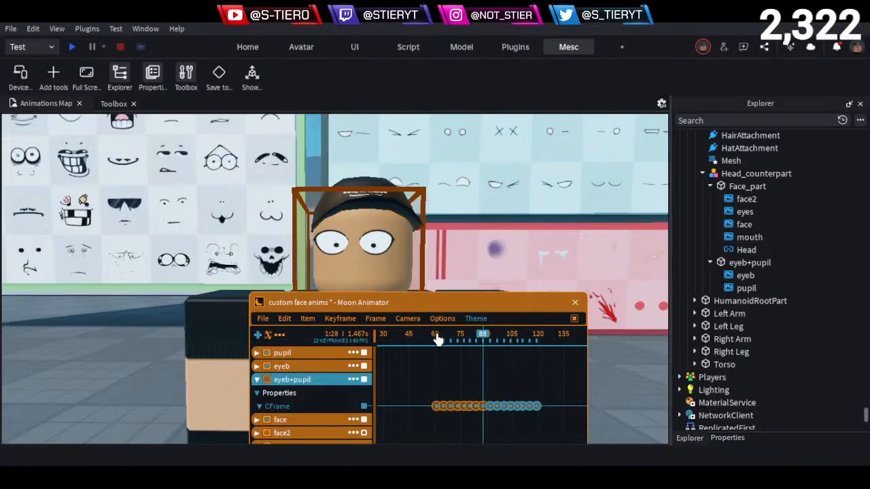
# - Paste another run of shake keyframes at frame 125, close the gap to the previous run, and play the extended shake
pyautogui.click(547, 335)
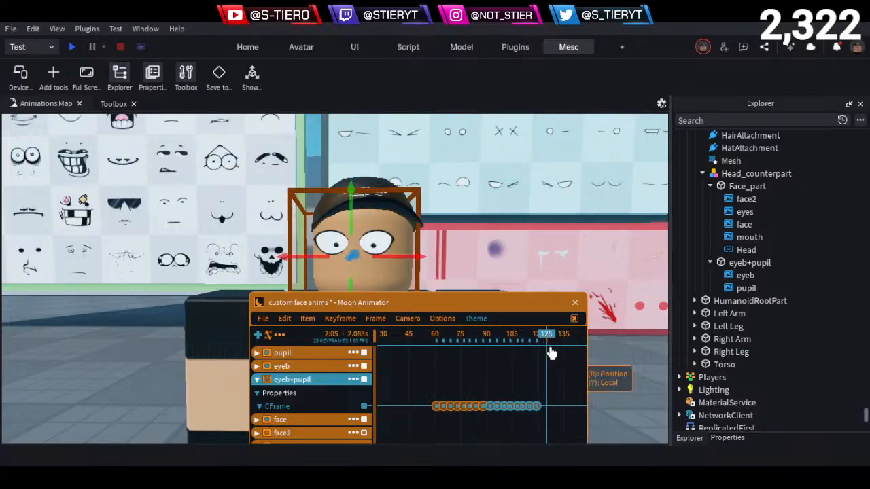
pyautogui.hotkey('ctrl', 'v')
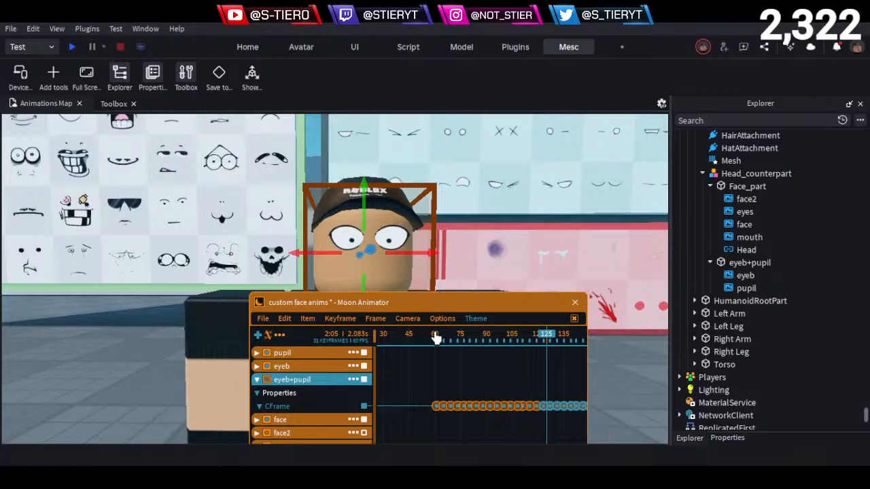
pyautogui.click(430, 336)
pyautogui.press('space')
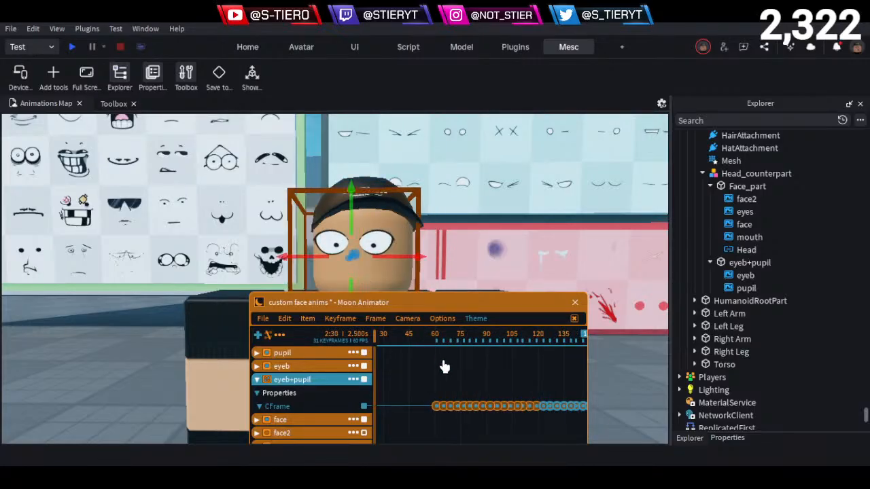
# - Collapse the eyeb+pupil track, expand eyeb, and add a Transparency keyframe to it at frame 150
pyautogui.click(475, 428)
pyautogui.scroll(-2, 478, 419)
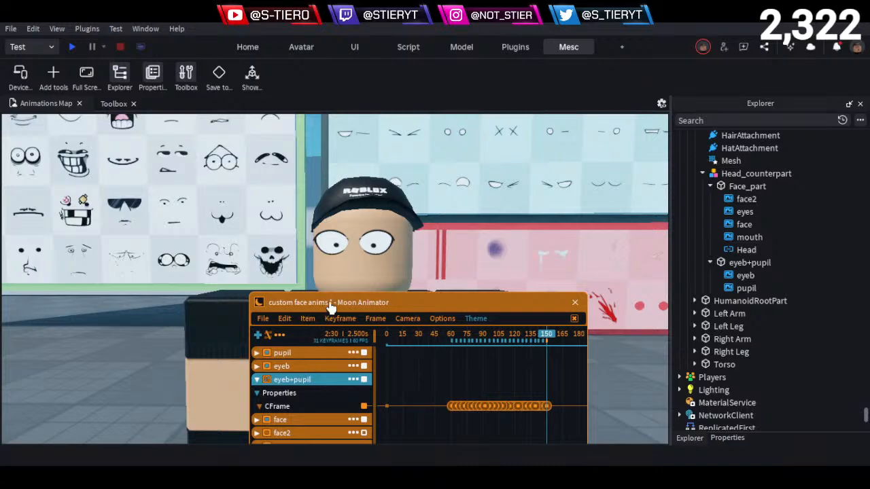
pyautogui.moveTo(330, 308); pyautogui.dragTo(412, 205)
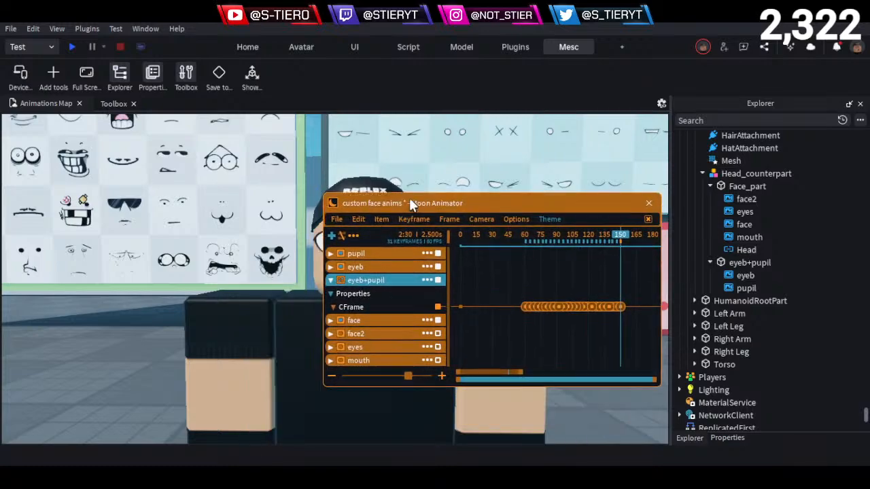
pyautogui.click(331, 277)
pyautogui.click(331, 264)
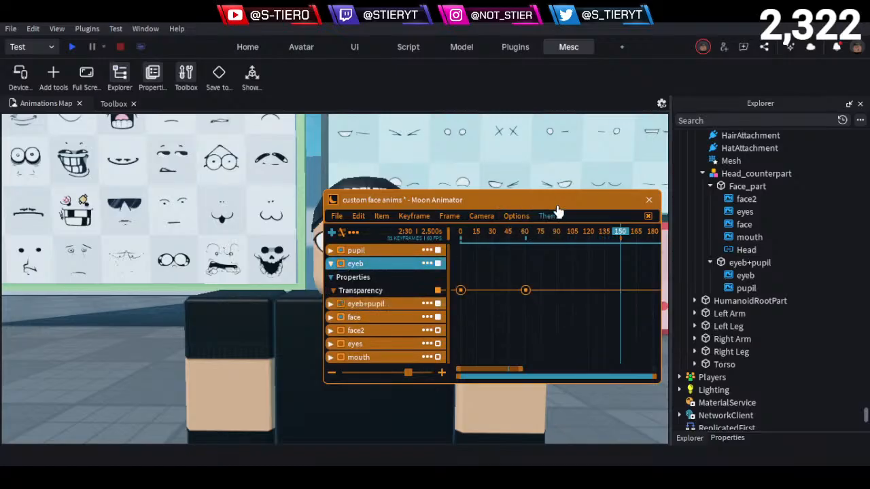
pyautogui.moveTo(557, 210); pyautogui.dragTo(494, 210)
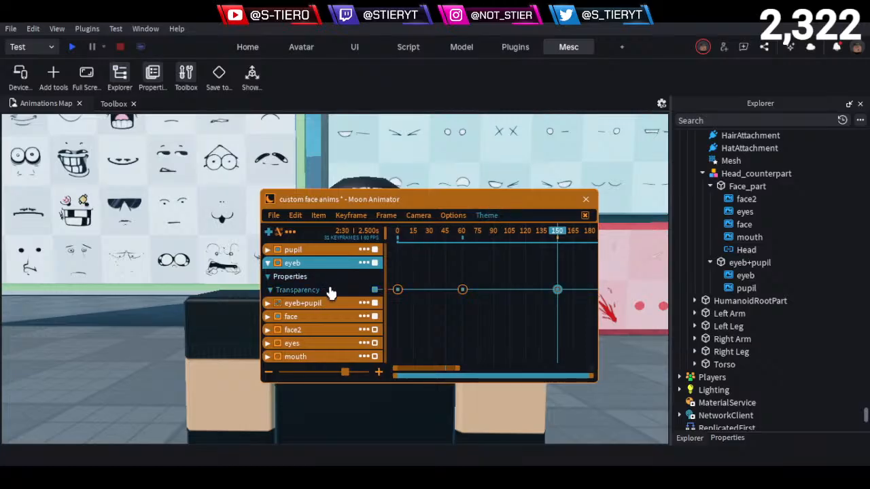
# - Add a Transparency keyframe to pupil at frame 150 and edit the value of the new pupil and eyeb keyframes together
pyautogui.click(269, 251)
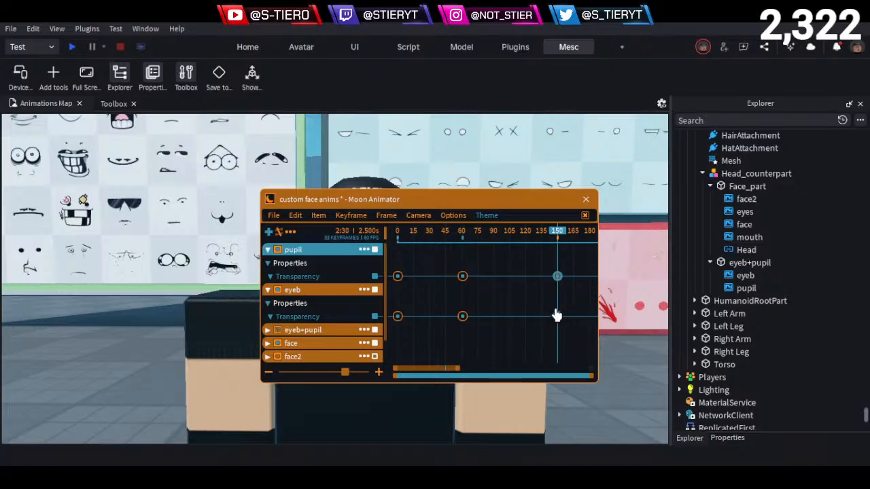
pyautogui.rightClick(558, 318)
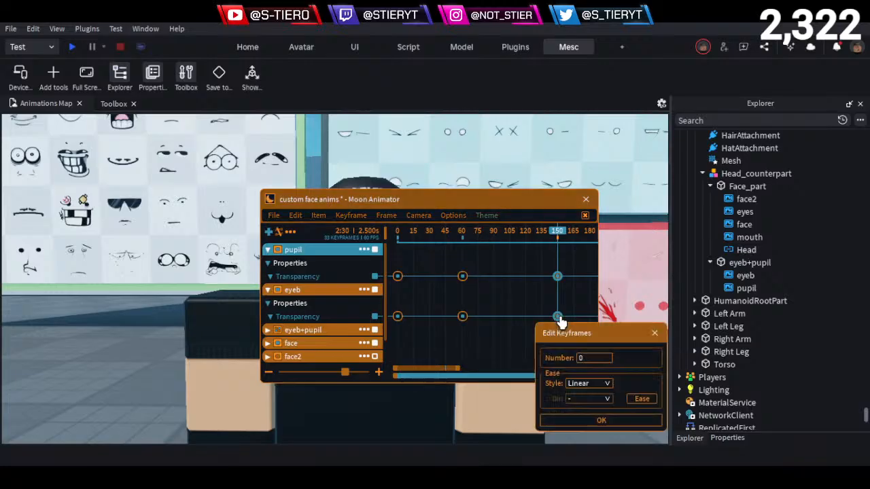
pyautogui.click(595, 419)
pyautogui.moveTo(379, 207); pyautogui.dragTo(423, 178)
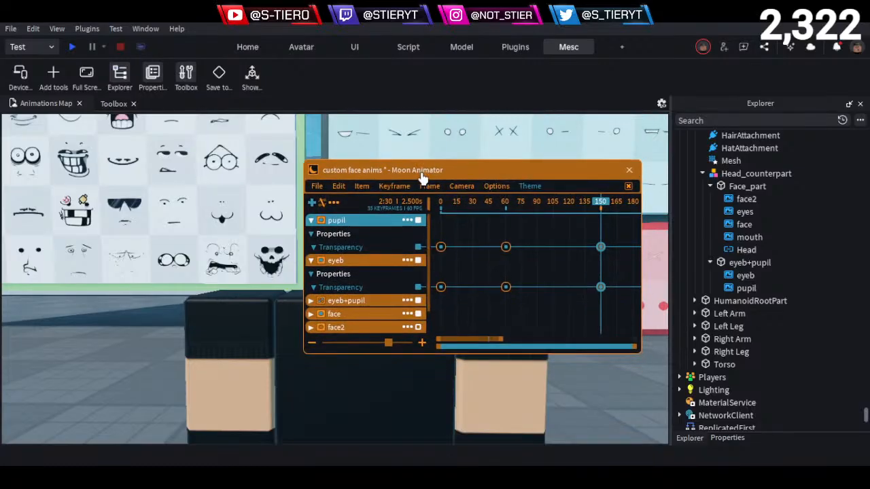
# - Collapse the pupil and eyeb tracks and inspect the Transparency and Texture keyframes of face and face2
pyautogui.click(310, 220)
pyautogui.click(310, 234)
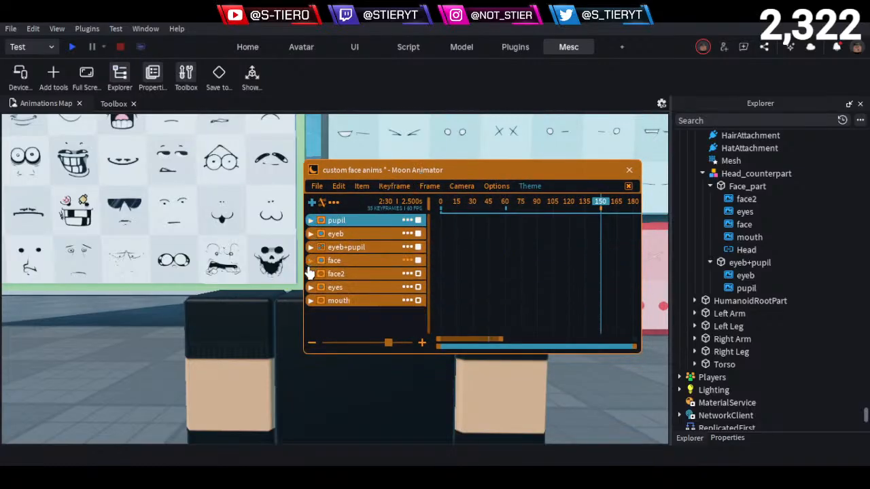
pyautogui.click(311, 261)
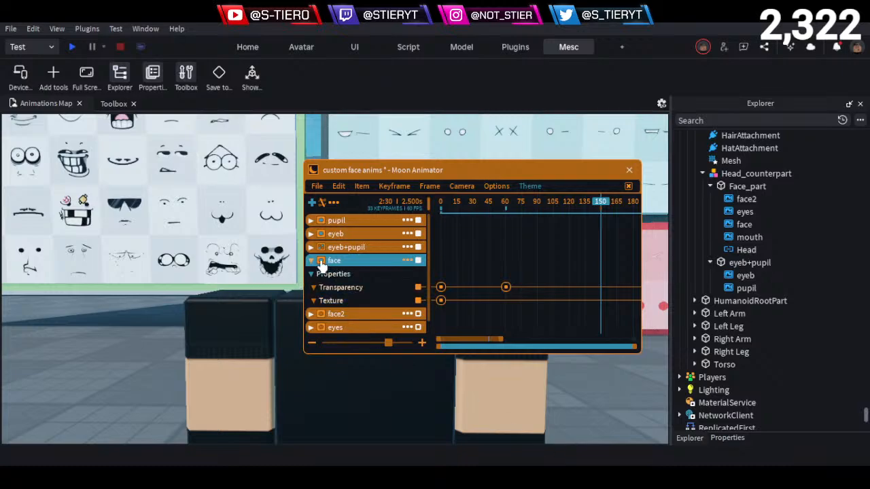
pyautogui.click(311, 260)
pyautogui.click(311, 274)
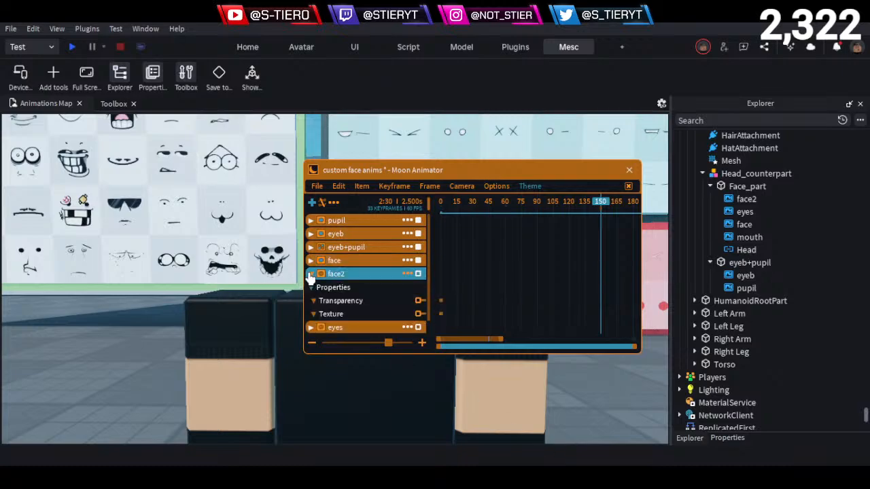
pyautogui.click(310, 273)
# - Expand the eyes and mouth tracks and add a Texture keyframe to each at frame 150
pyautogui.click(310, 287)
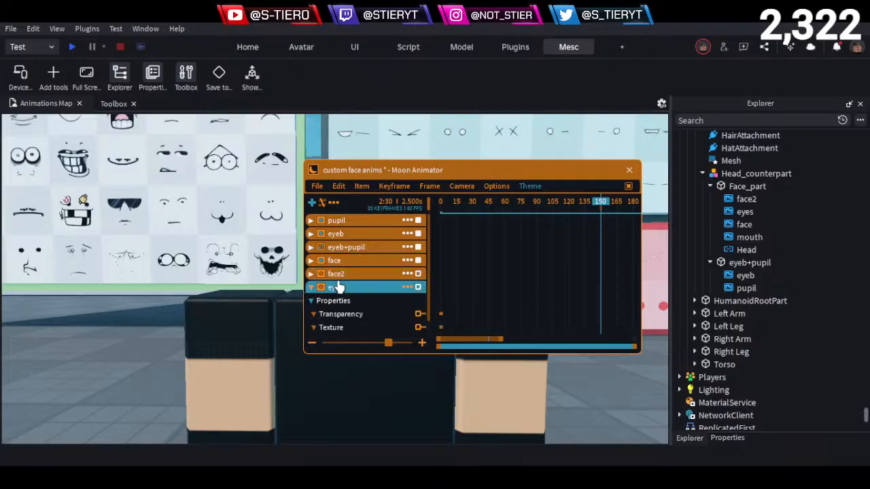
pyautogui.scroll(-1, 340, 289)
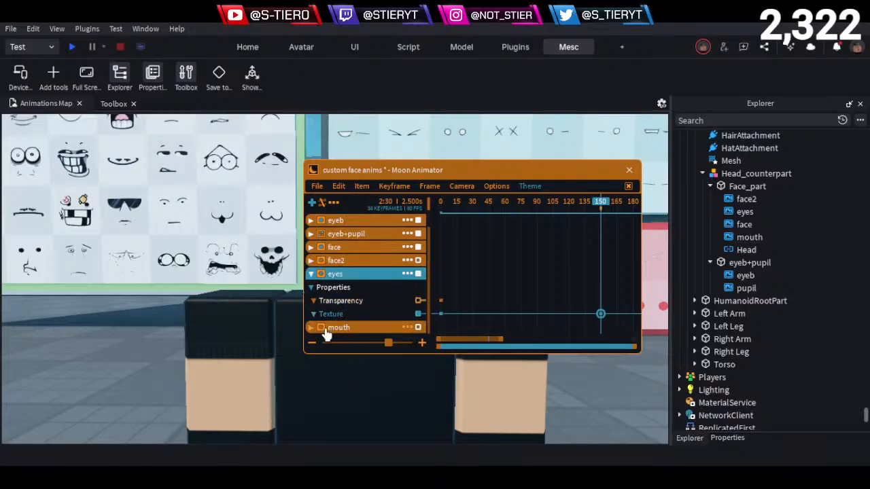
pyautogui.click(311, 327)
pyautogui.scroll(-3, 336, 319)
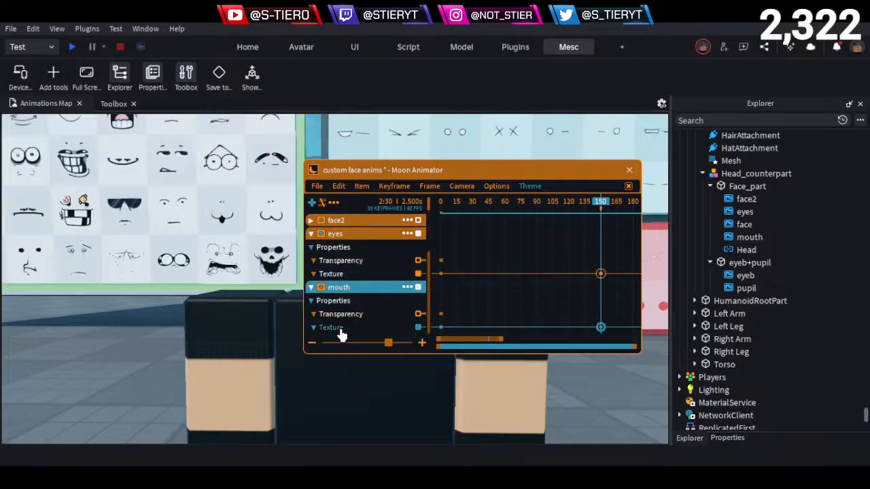
pyautogui.moveTo(462, 175); pyautogui.dragTo(172, 256)
pyautogui.press('s')
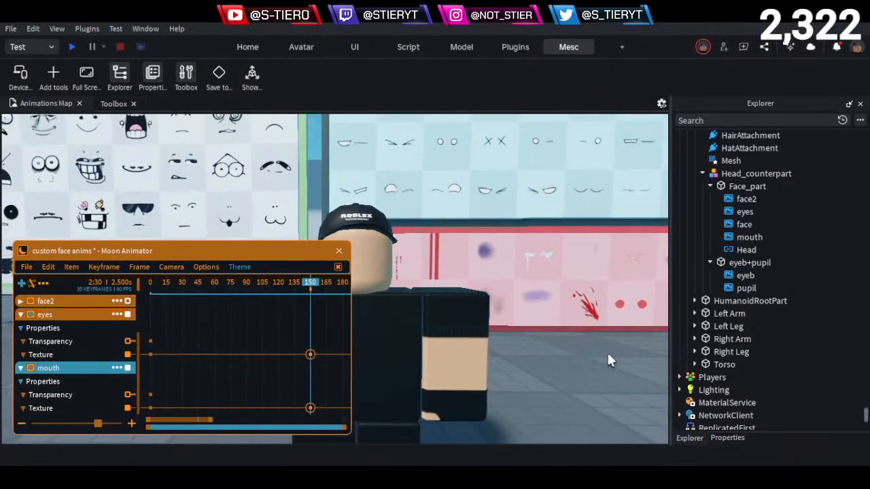
pyautogui.press('d')
pyautogui.moveTo(195, 425); pyautogui.dragTo(218, 419)
pyautogui.press('d')
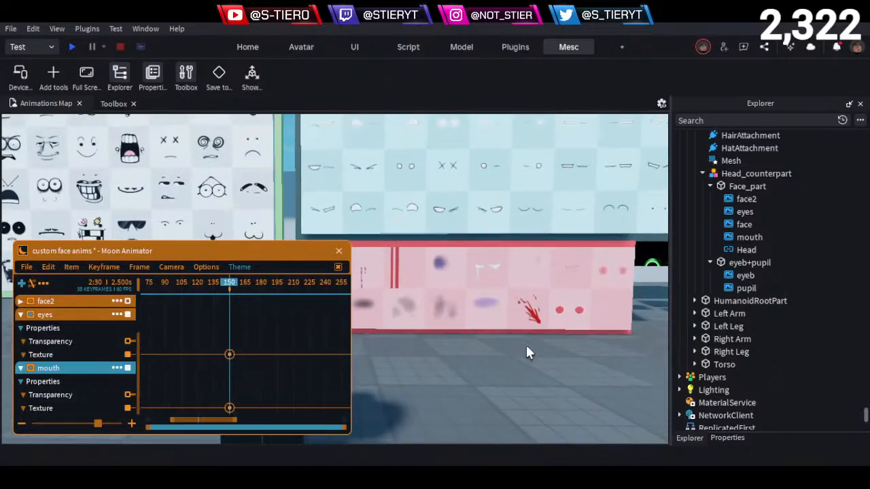
pyautogui.press('e')
pyautogui.press('a')
pyautogui.press('w')
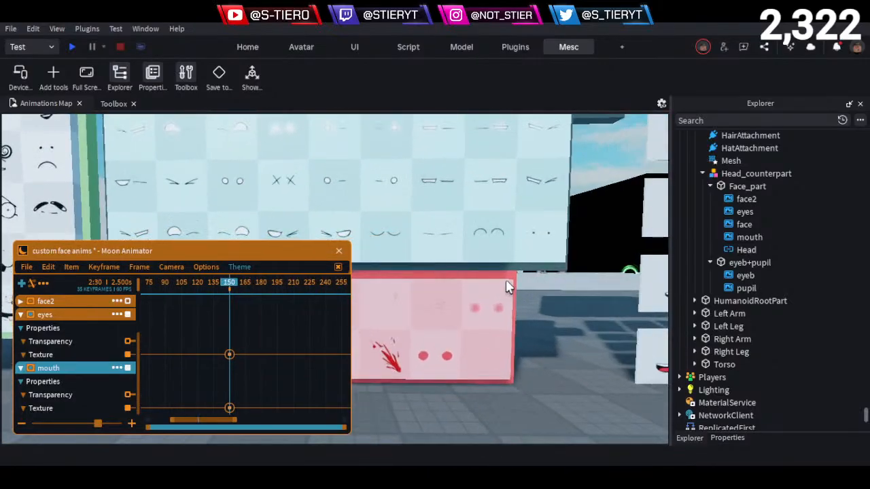
pyautogui.doubleClick(466, 217)
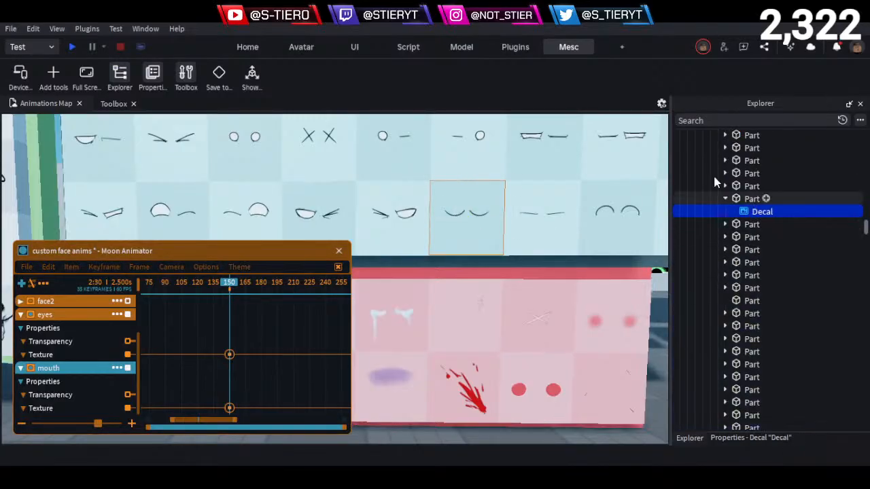
pyautogui.click(725, 439)
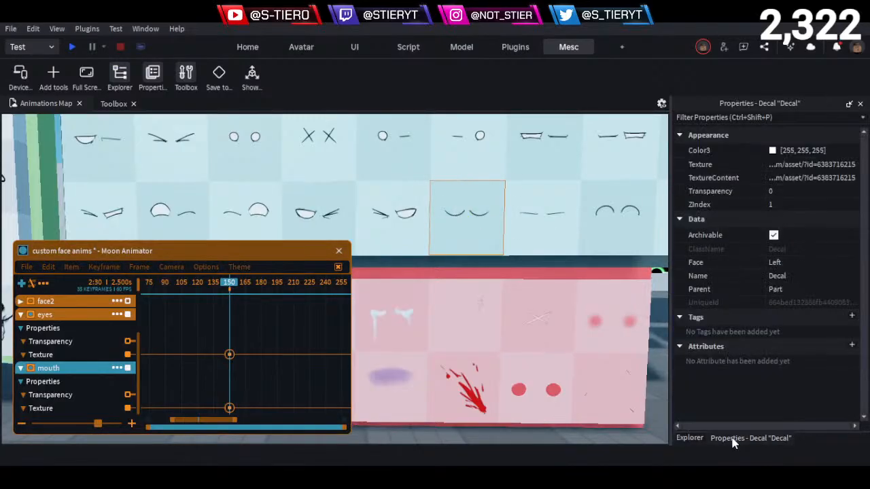
pyautogui.click(822, 165)
# - Set the eyes Texture keyframe at frame 150 to the copied closed-eyes texture
pyautogui.click(231, 357)
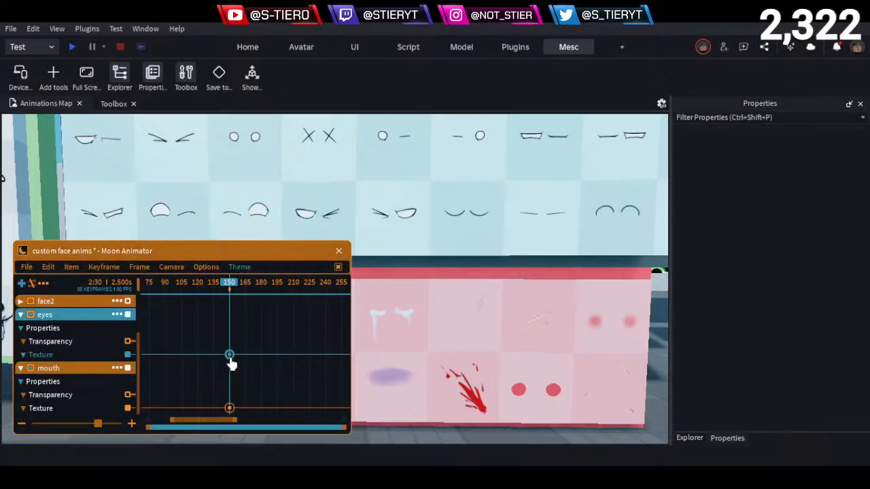
pyautogui.press('7')
pyautogui.click(285, 369)
pyautogui.hotkey('ctrl', 'v')
pyautogui.click(290, 435)
pyautogui.press('d')
pyautogui.press('s')
pyautogui.press('s')
pyautogui.press('d')
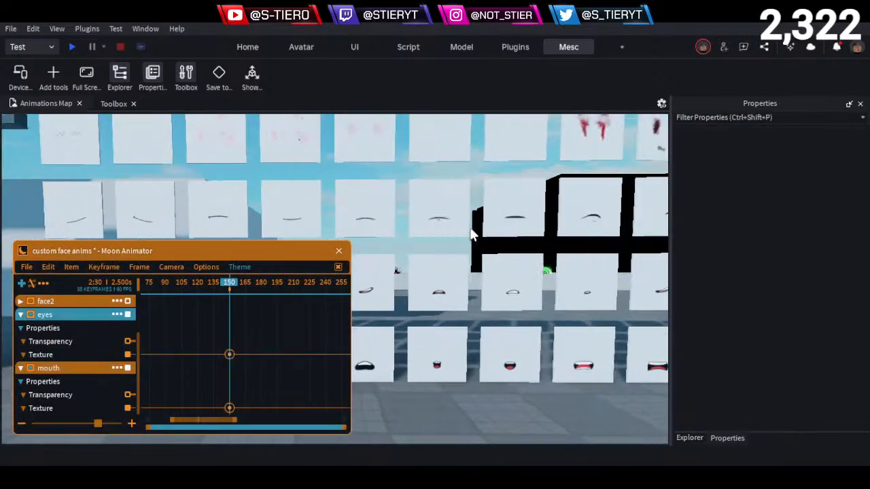
pyautogui.press('a')
pyautogui.press('d')
pyautogui.press('w')
pyautogui.press('d')
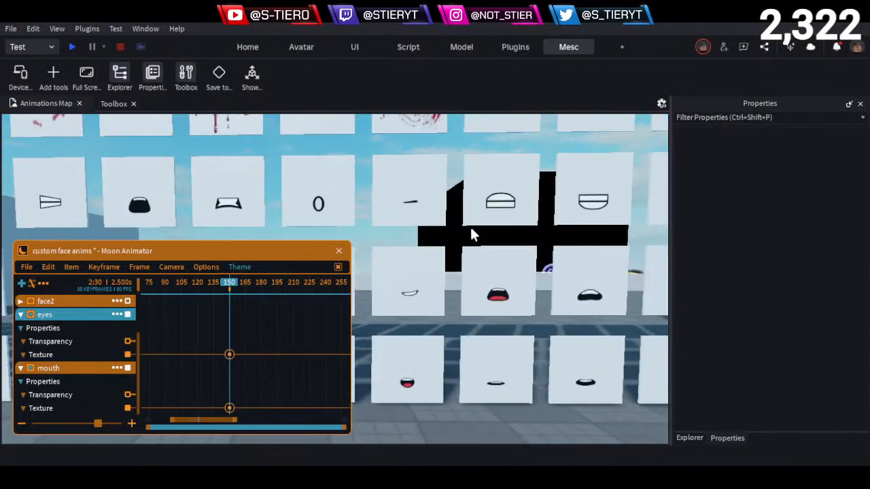
pyautogui.press('a')
pyautogui.press('a')
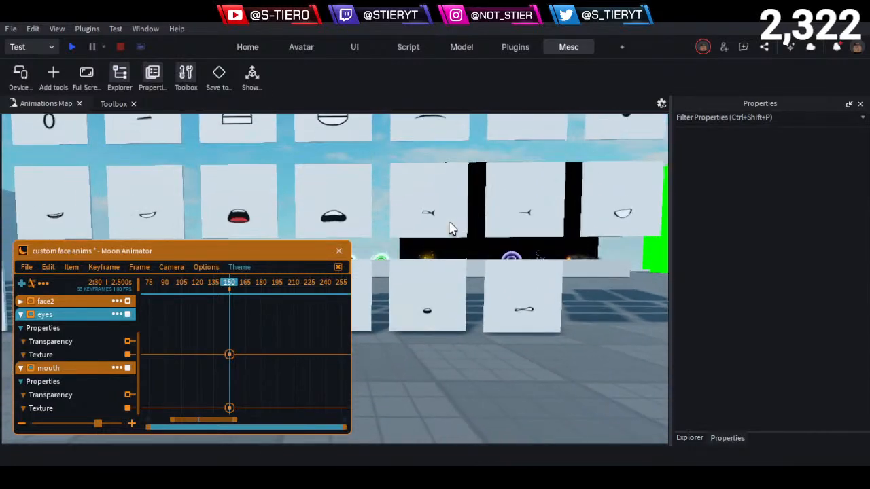
pyautogui.press('w')
pyautogui.click(437, 273)
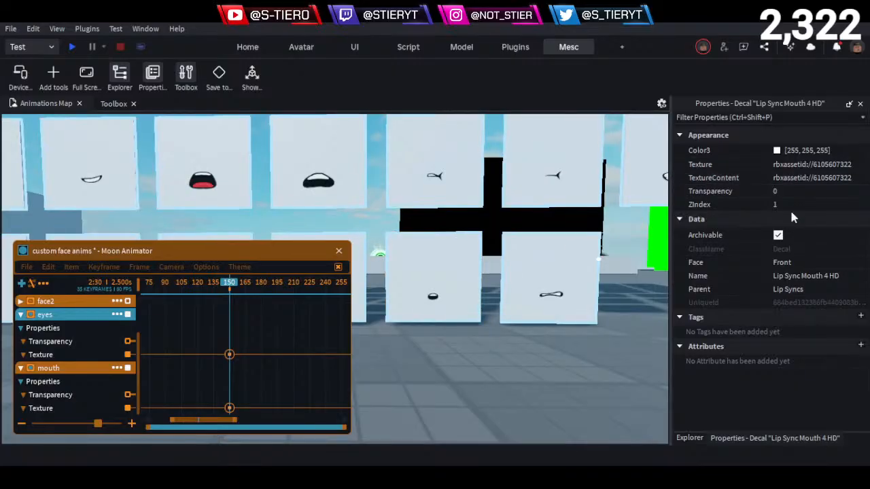
pyautogui.click(818, 164)
pyautogui.click(230, 409)
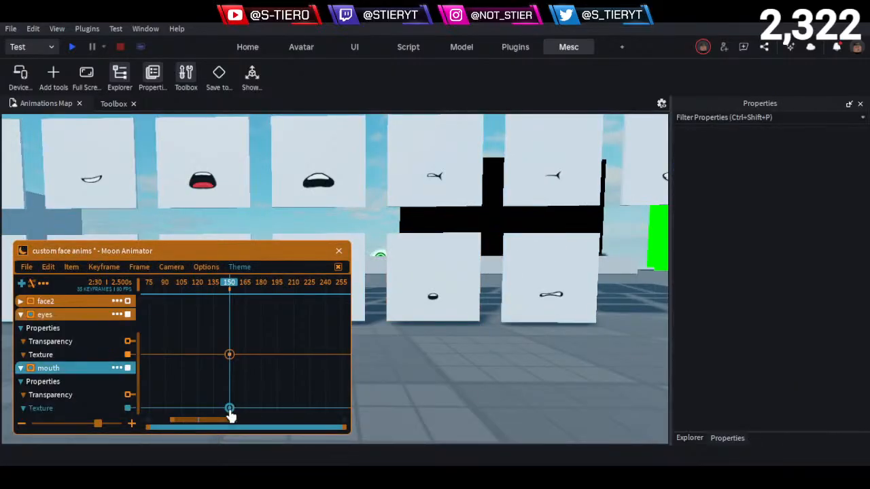
pyautogui.doubleClick(230, 409)
pyautogui.hotkey('ctrl', 'v')
pyautogui.click(309, 432)
# - Return the timeline to frame 0 and play the animation while viewing the character's face
pyautogui.moveTo(185, 286); pyautogui.dragTo(8, 312)
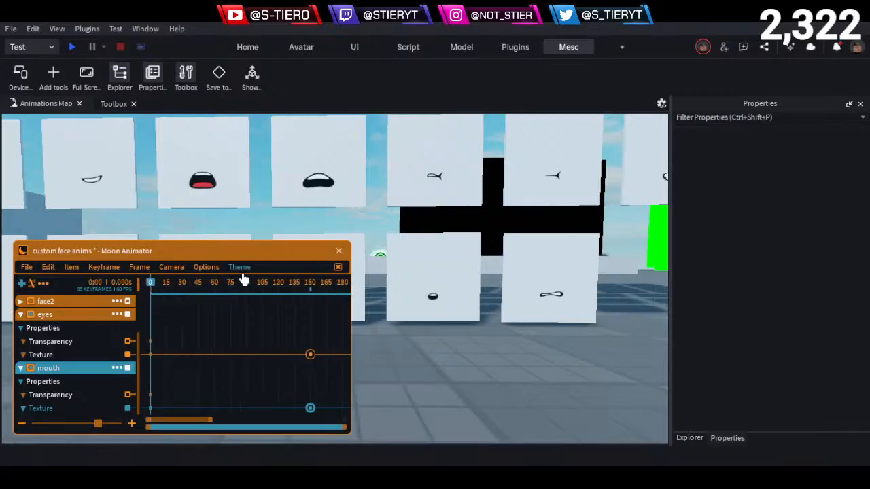
pyautogui.moveTo(468, 336); pyautogui.dragTo(473, 339, button='right')
pyautogui.press('w')
pyautogui.press('space')
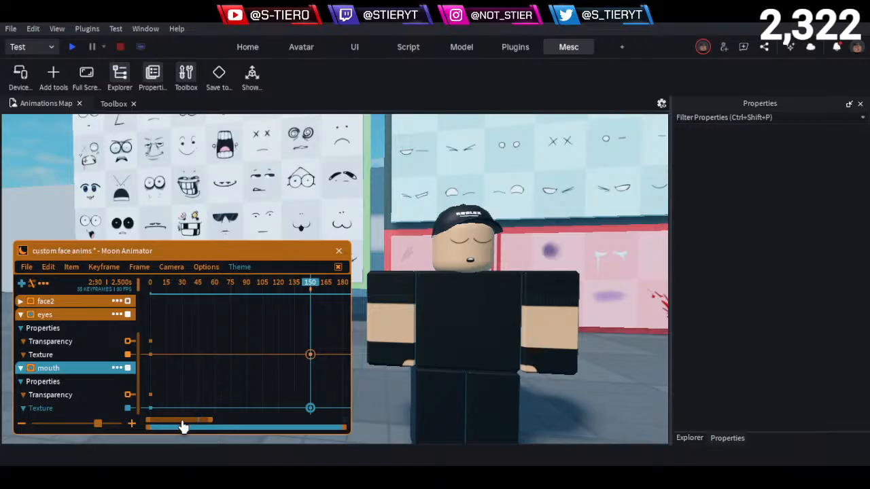
# - Add a mouth Texture keyframe at frame 210 and copy the Texture ID of the Oh_Well_Sorry_but_HD mouth decal
pyautogui.moveTo(182, 422); pyautogui.dragTo(213, 407)
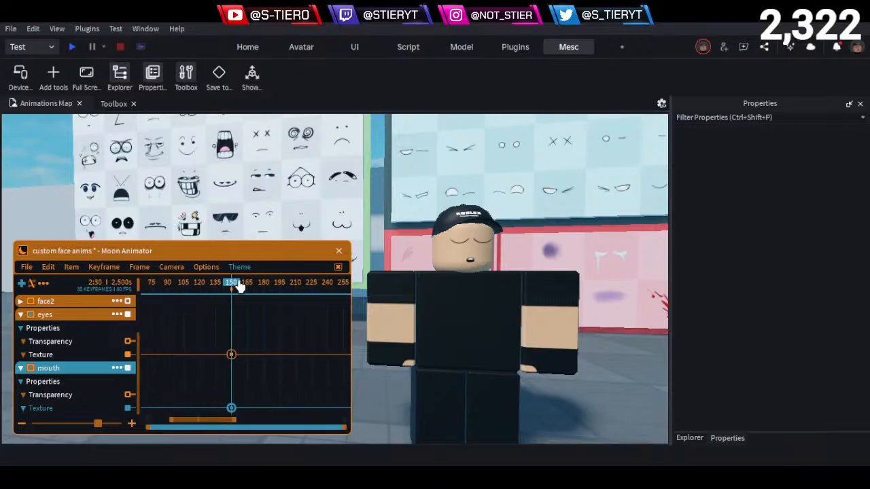
pyautogui.moveTo(239, 287); pyautogui.dragTo(299, 313)
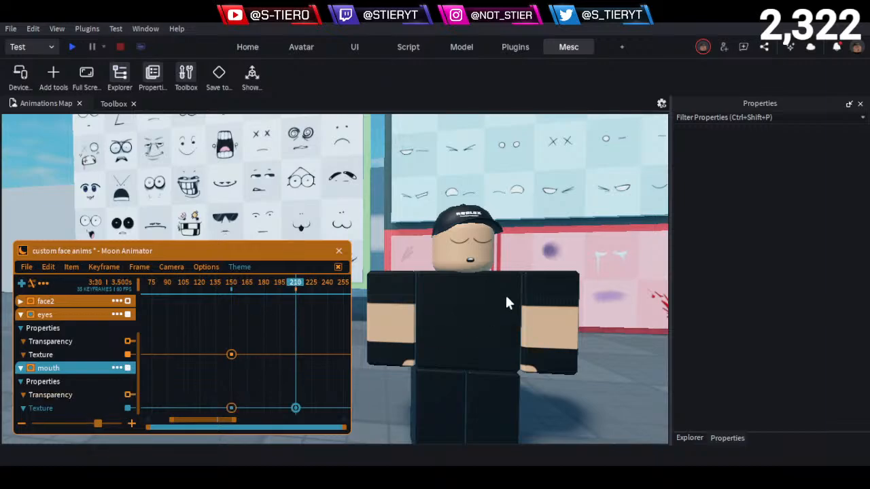
pyautogui.press('w')
pyautogui.moveTo(505, 297); pyautogui.dragTo(505, 297, button='right')
pyautogui.press('d')
pyautogui.click(528, 378)
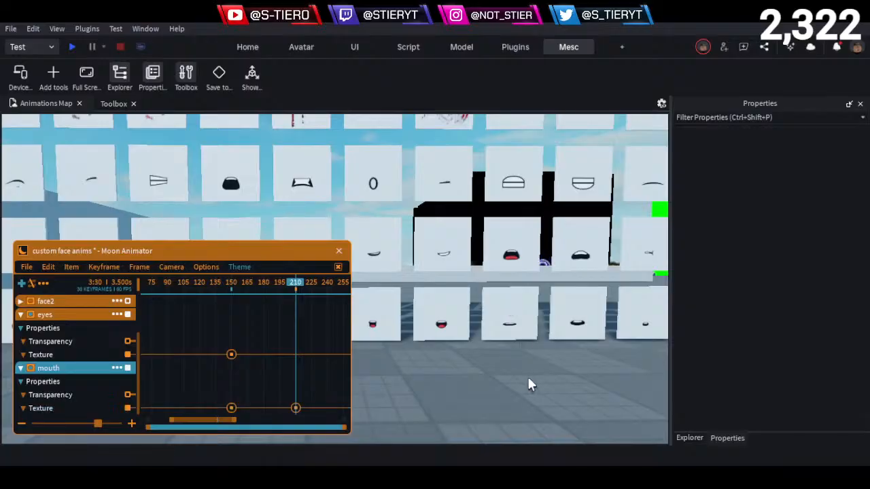
pyautogui.press('d')
pyautogui.press('s')
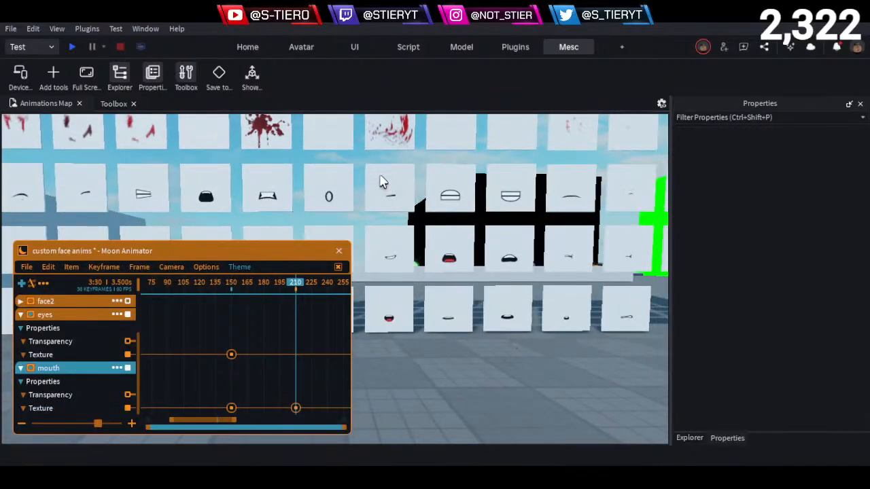
pyautogui.click(381, 182)
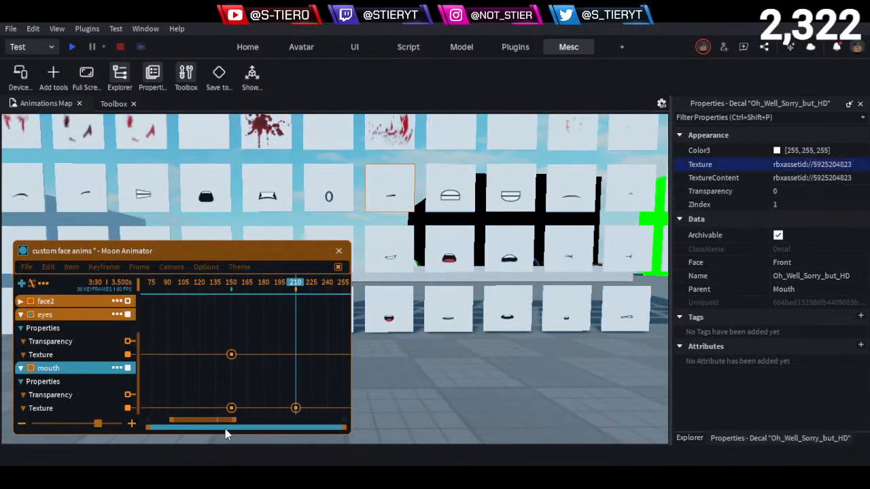
pyautogui.click(295, 408)
pyautogui.doubleClick(295, 408)
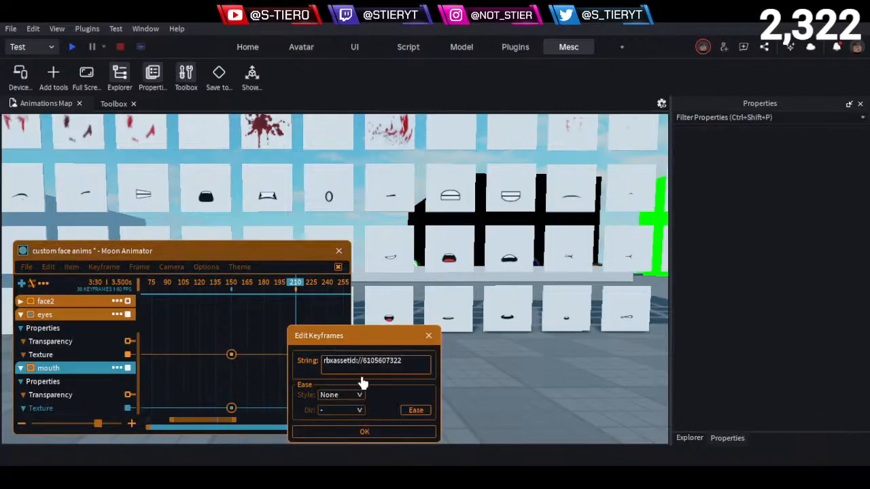
pyautogui.click(434, 338)
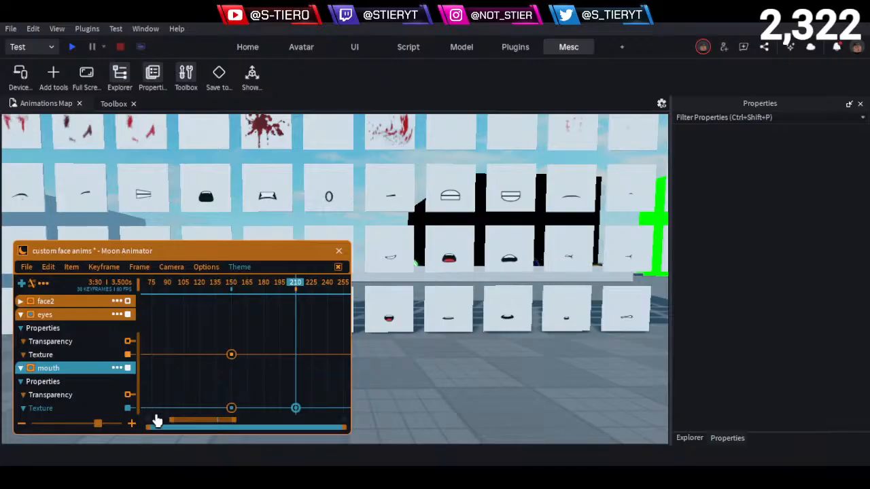
pyautogui.press('7')
pyautogui.click(278, 363)
pyautogui.press('BackSpace')
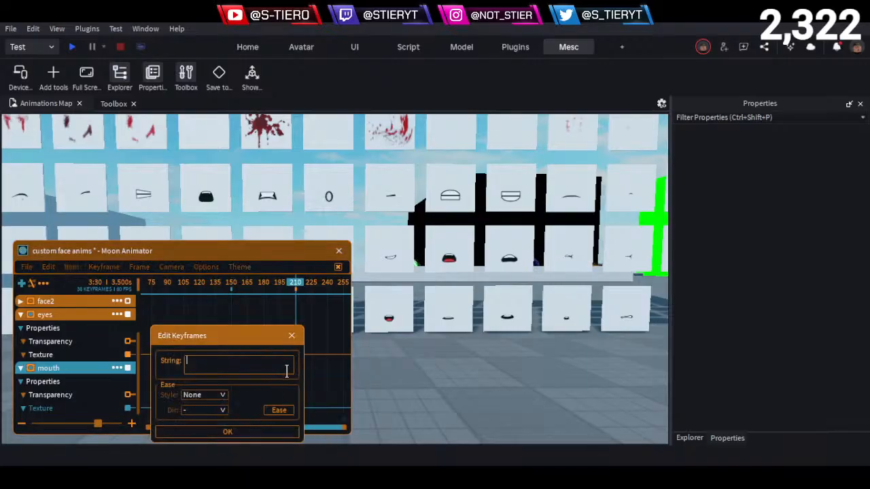
pyautogui.hotkey('ctrl', 'v')
pyautogui.press('Return')
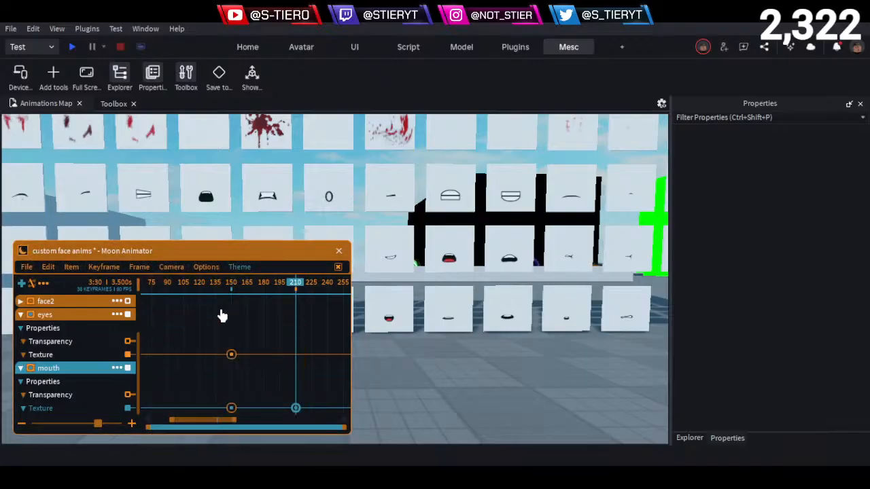
# - Play the animation from frame 0 and check the face changes close up
pyautogui.moveTo(252, 283); pyautogui.dragTo(206, 288)
pyautogui.moveTo(454, 343); pyautogui.dragTo(464, 344, button='right')
pyautogui.press('w')
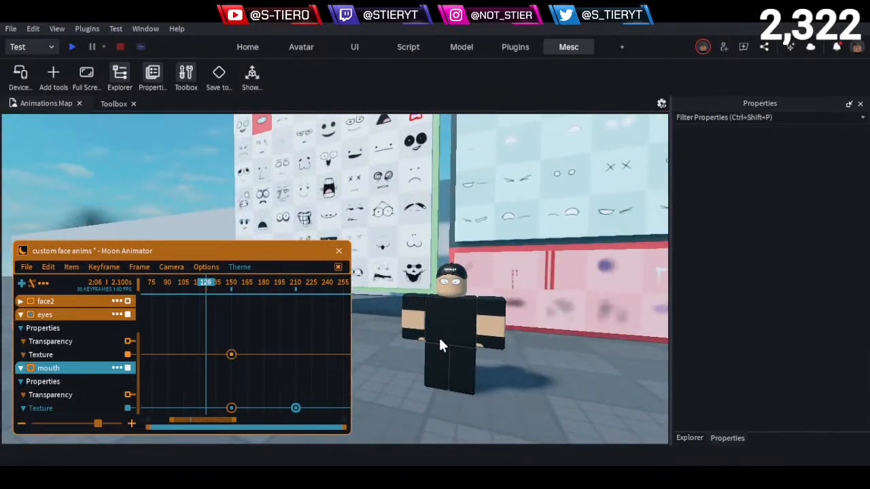
pyautogui.moveTo(197, 290); pyautogui.dragTo(35, 291)
pyautogui.press('space')
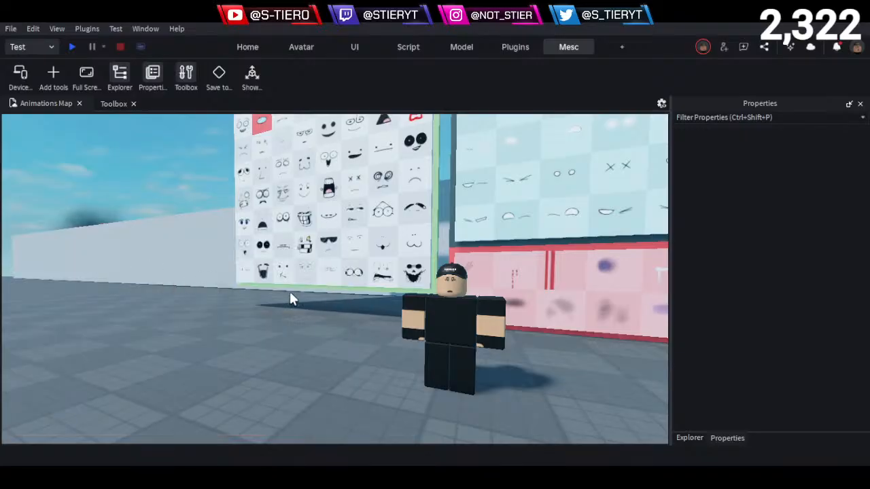
pyautogui.press('space')
pyautogui.press('space')
pyautogui.press('w')
pyautogui.moveTo(428, 286); pyautogui.dragTo(428, 286, button='right')
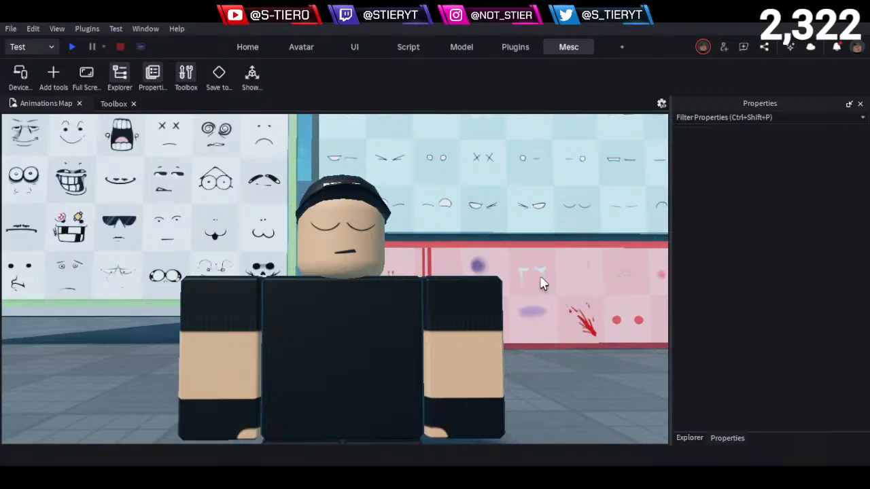
pyautogui.press('space')
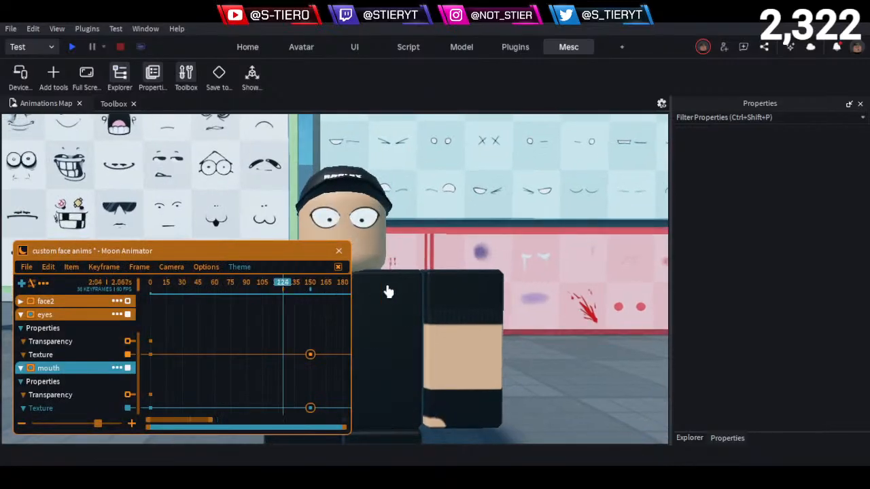
pyautogui.moveTo(82, 357); pyautogui.dragTo(256, 361)
pyautogui.moveTo(533, 314)
pyautogui.mouseDown(button='right')
pyautogui.moveTo(541, 308)
pyautogui.moveTo(534, 313)
pyautogui.mouseUp(button='right')
pyautogui.press('w')
pyautogui.press('d')
pyautogui.press('a')
pyautogui.press('e')
pyautogui.press('a')
pyautogui.press('e')
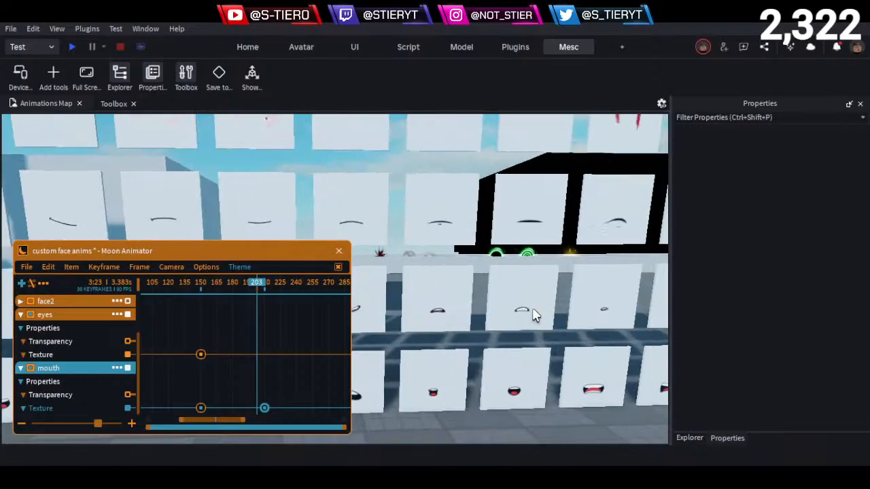
pyautogui.click(466, 222)
pyautogui.keyDown('alt'); pyautogui.click(466, 222); pyautogui.keyUp('alt')
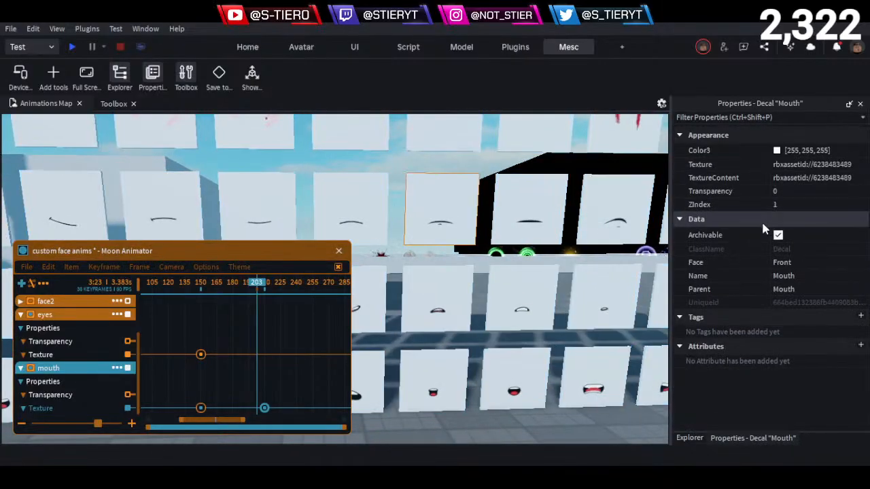
pyautogui.click(804, 168)
pyautogui.doubleClick(265, 407)
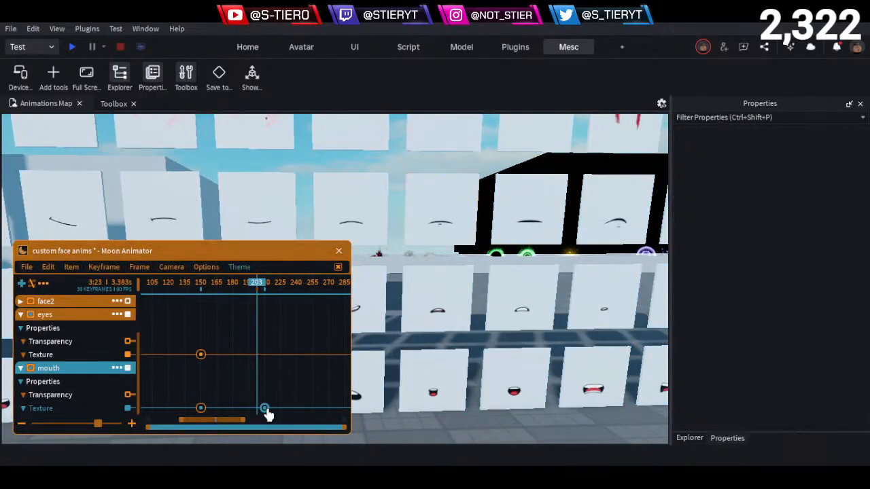
pyautogui.click(352, 434)
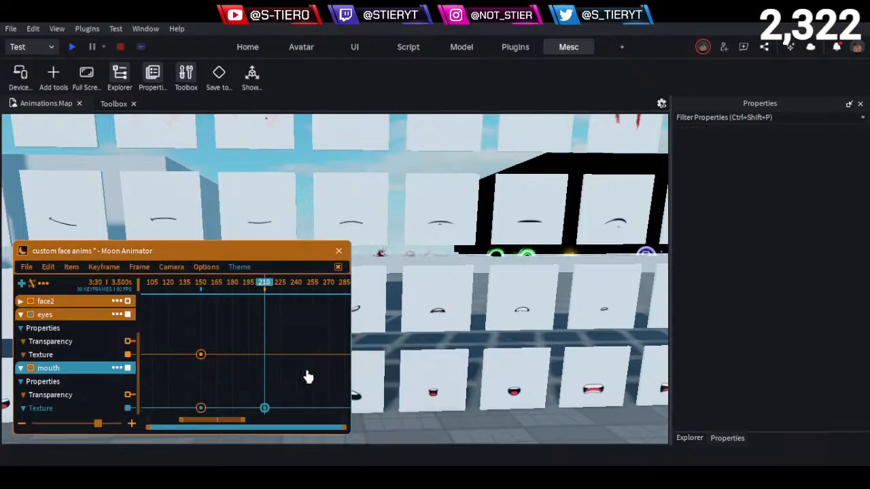
# - Return the timeline to frame 0, hide the animator interface, and show the viewport full screen near the character's head
pyautogui.moveTo(435, 365); pyautogui.dragTo(442, 364, button='right')
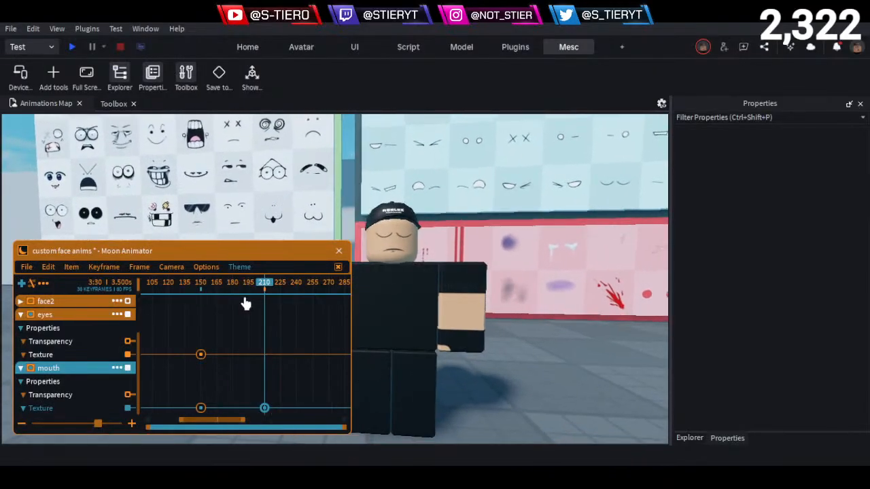
pyautogui.moveTo(241, 284); pyautogui.dragTo(2, 319)
pyautogui.click(337, 267)
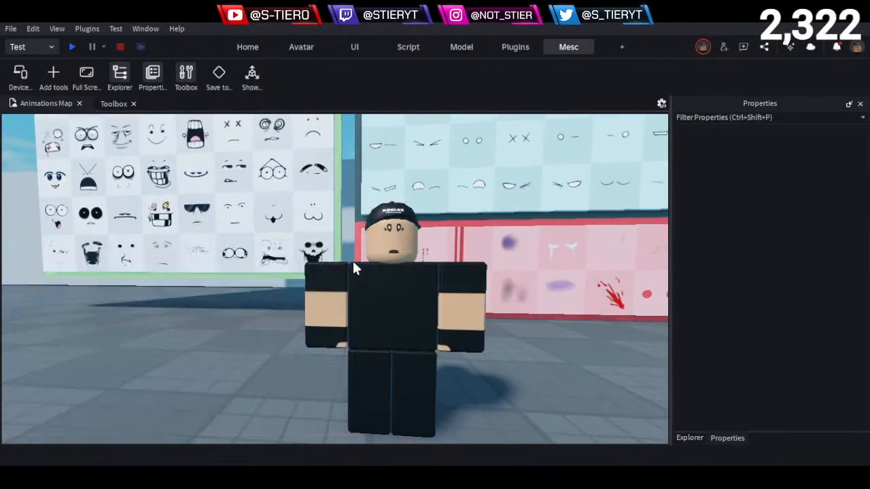
pyautogui.scroll(6, 462, 301)
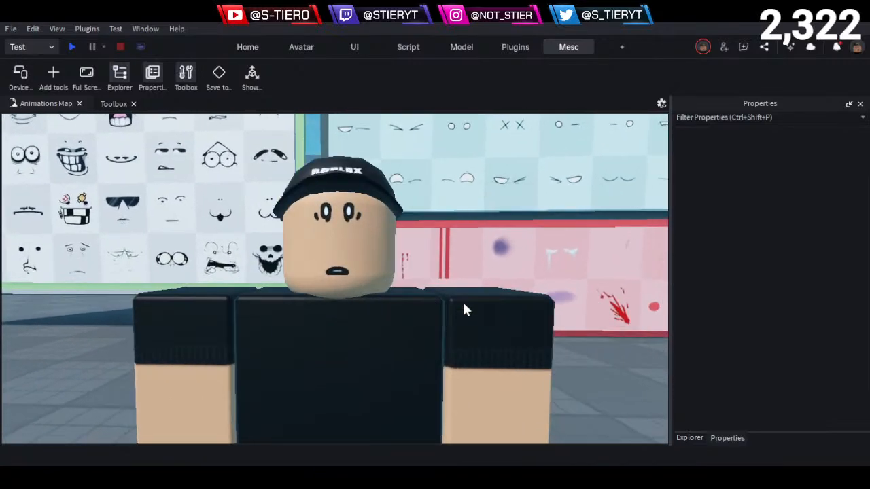
pyautogui.scroll(2, 534, 416)
pyautogui.moveTo(535, 415); pyautogui.dragTo(602, 418, button='middle')
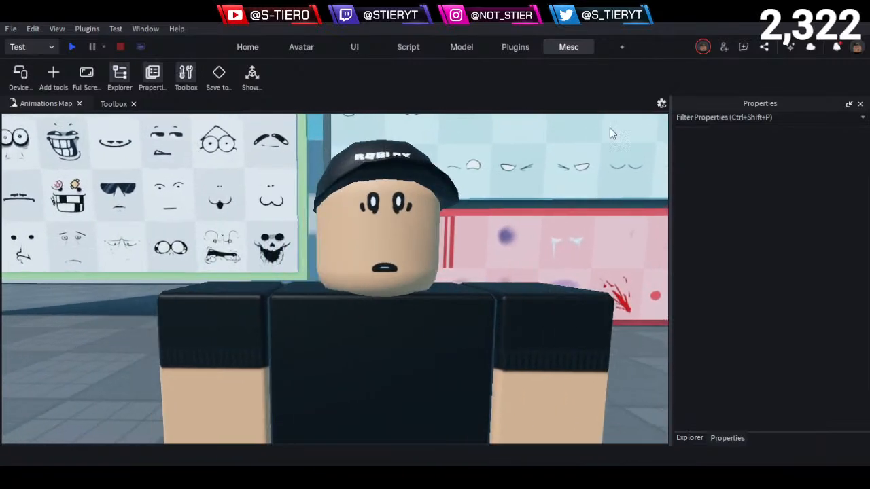
pyautogui.press('w')
pyautogui.press('d')
pyautogui.click(26, 78)
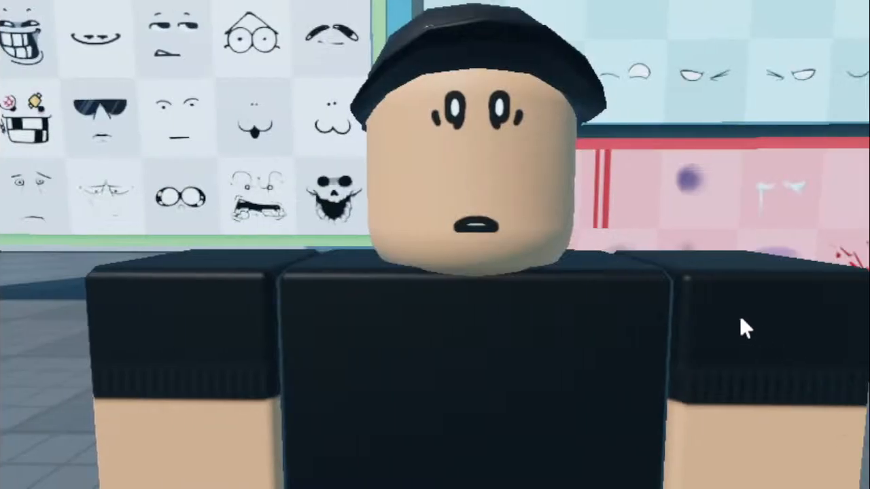
# - Frame the character's head in a centred close-up and move the animation window out of the way
pyautogui.press('e')
pyautogui.press('q')
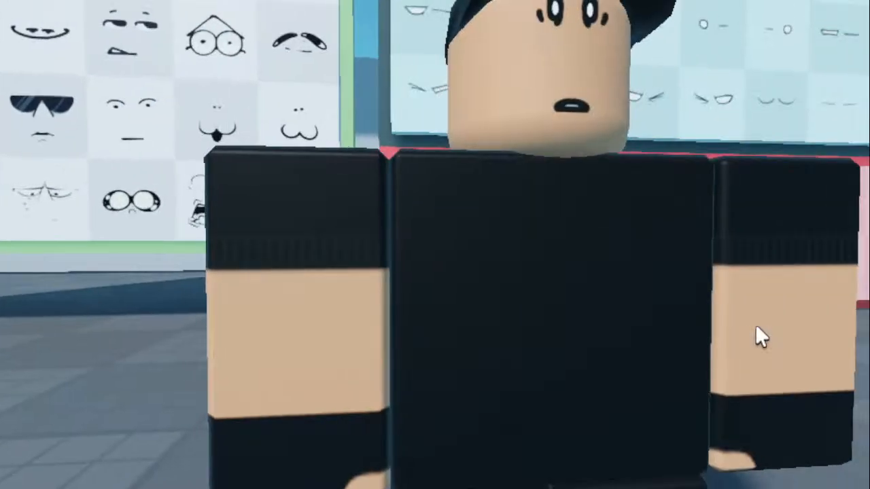
pyautogui.press('e')
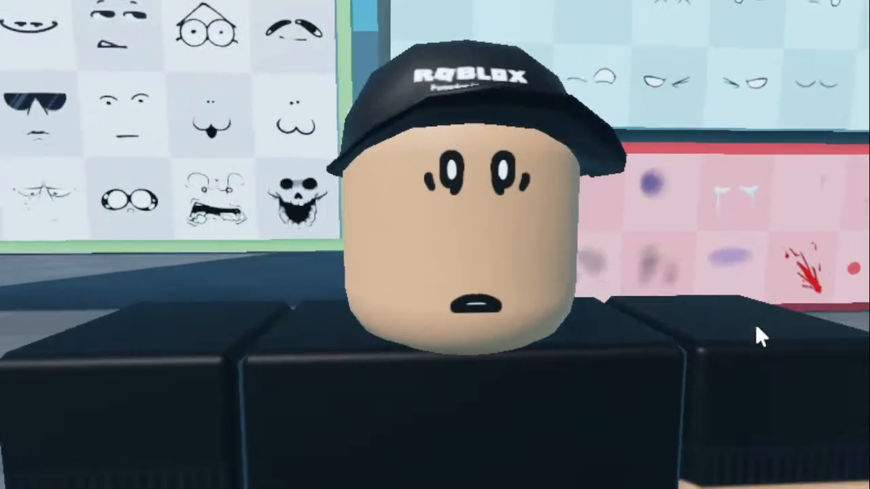
pyautogui.press('d')
pyautogui.press('a')
pyautogui.press('s')
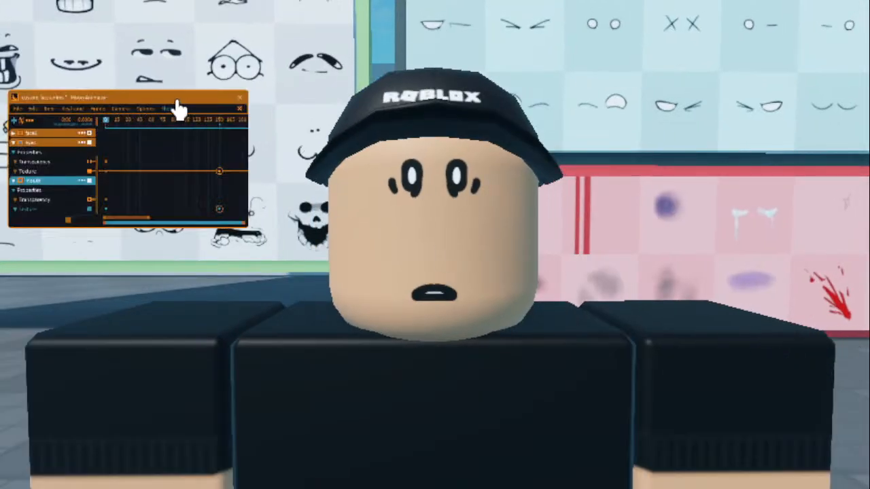
pyautogui.moveTo(179, 98); pyautogui.dragTo(231, 88)
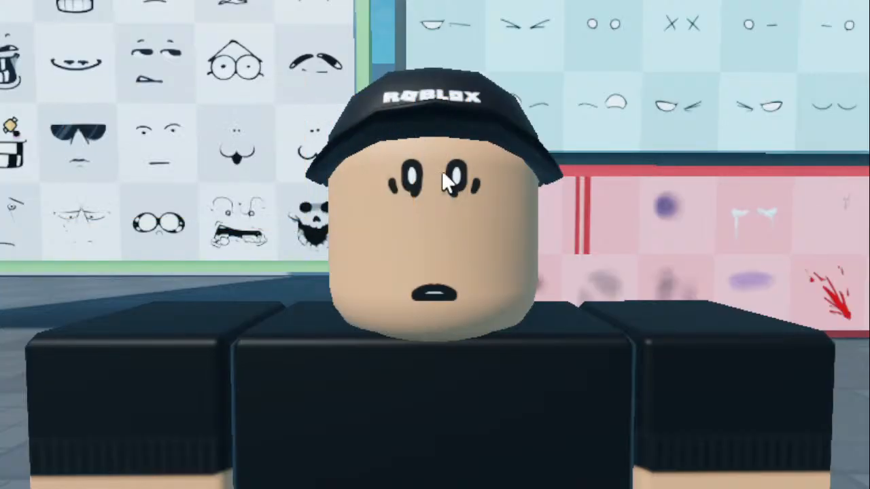
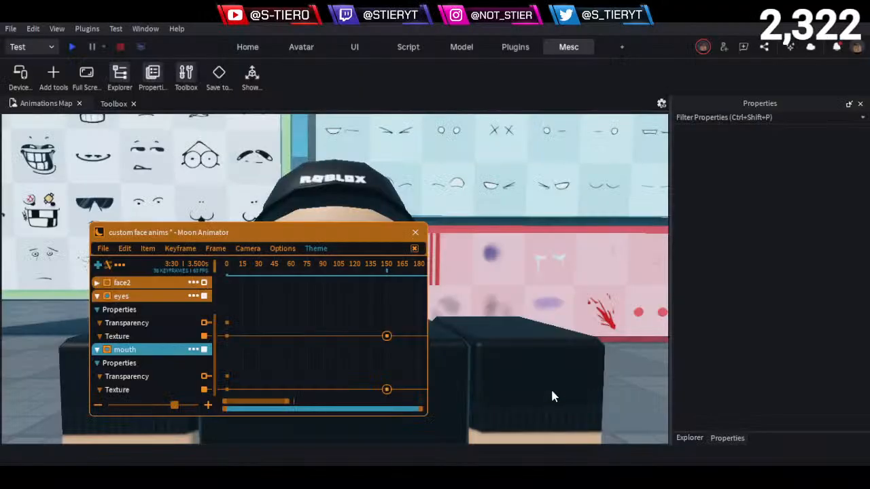
# - Collapse the eyes and mouth tracks in the animation timeline and move the animator window away from the face wall
pyautogui.scroll(-5, 456, 310)
pyautogui.scroll(2, 274, 282)
pyautogui.scroll(-2, 81, 336)
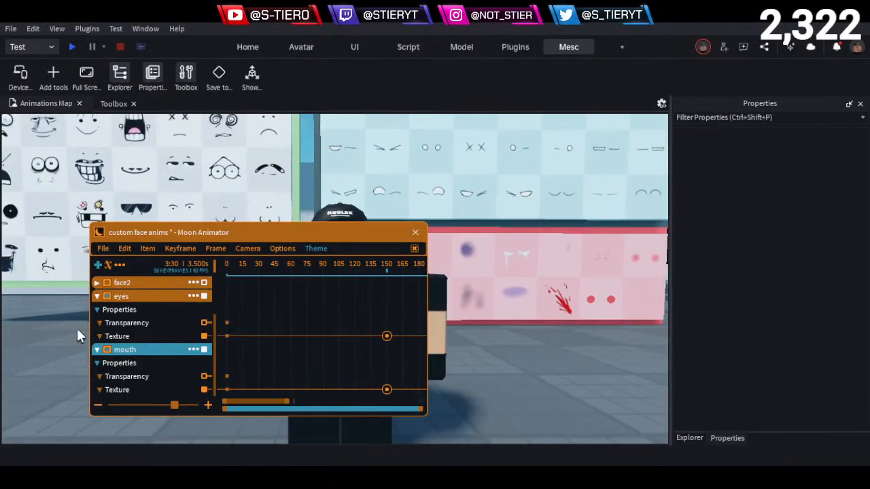
pyautogui.click(96, 349)
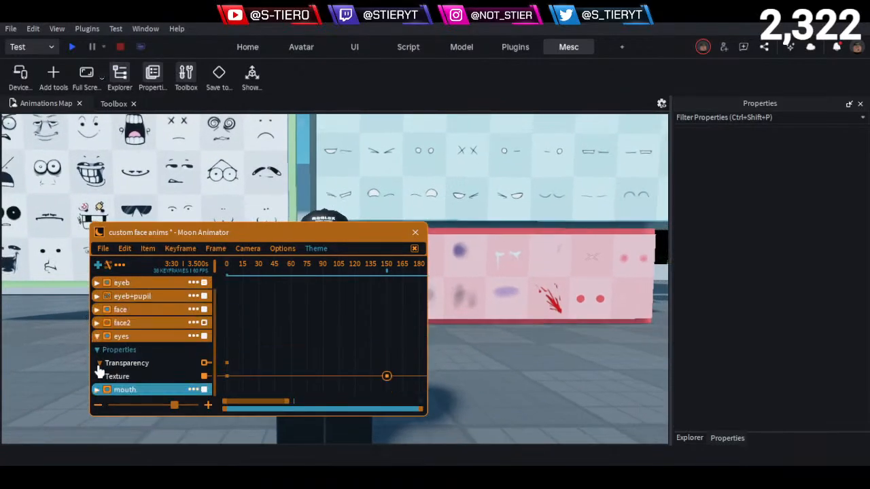
pyautogui.click(98, 346)
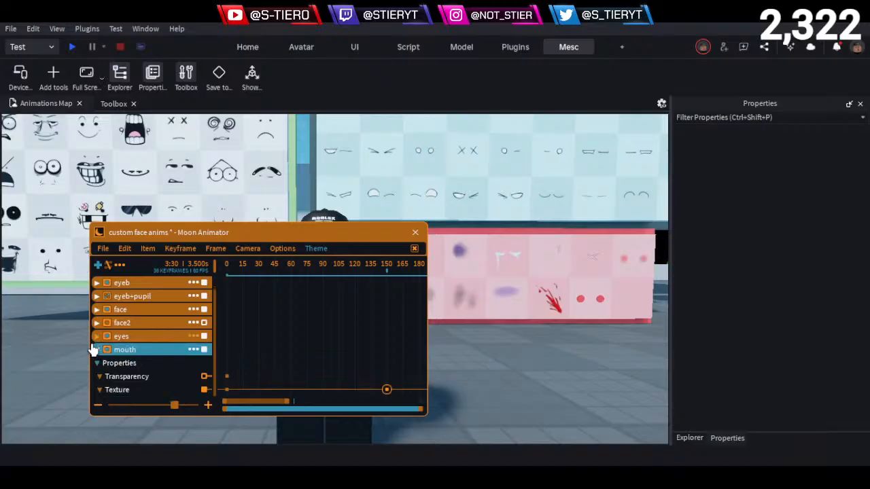
pyautogui.click(97, 361)
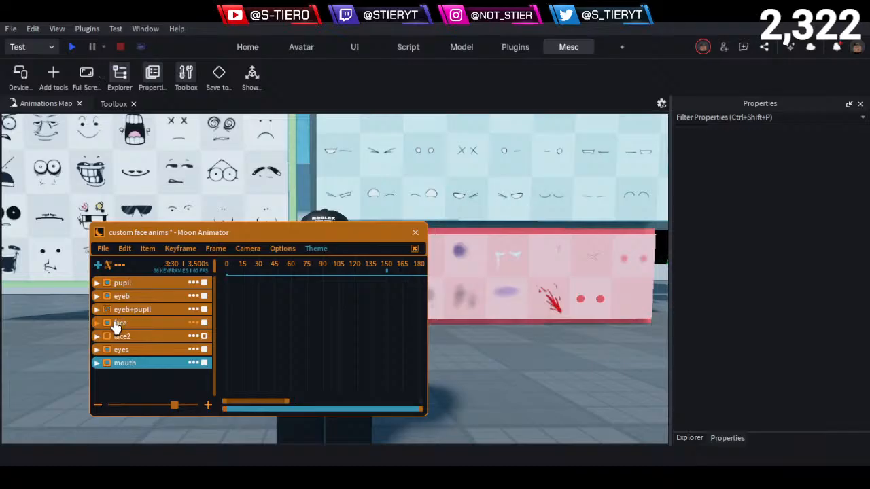
pyautogui.moveTo(194, 237); pyautogui.dragTo(429, 138)
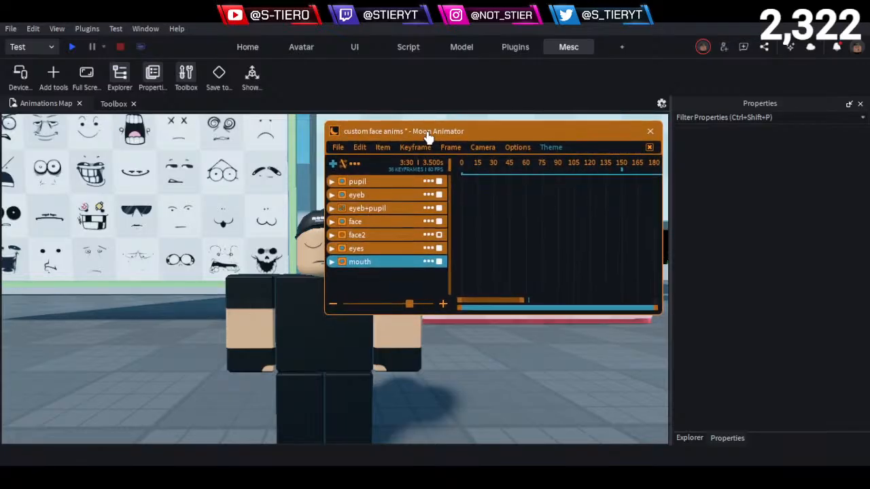
# - Examine the full-face expressions on the green-framed wall and the character in front of it
pyautogui.click(370, 264)
pyautogui.click(374, 279)
pyautogui.press('a')
pyautogui.press('w')
pyautogui.moveTo(114, 350); pyautogui.dragTo(153, 264, button='right')
pyautogui.press('w')
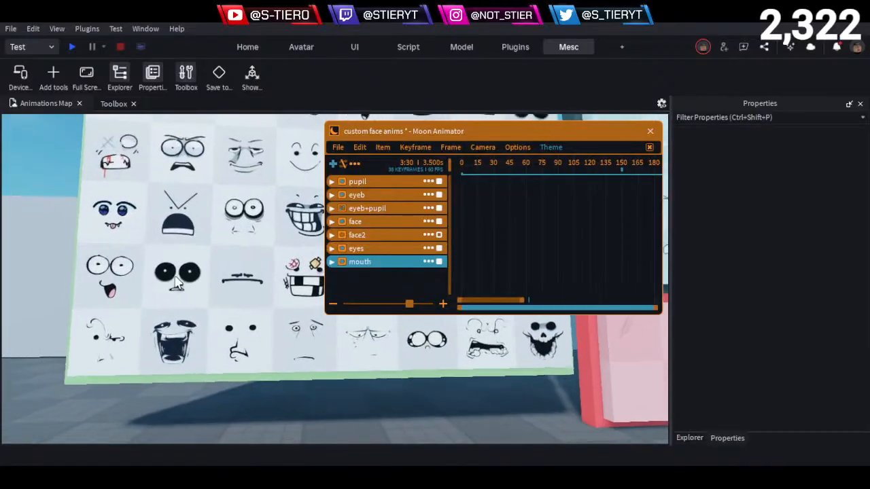
pyautogui.press('e')
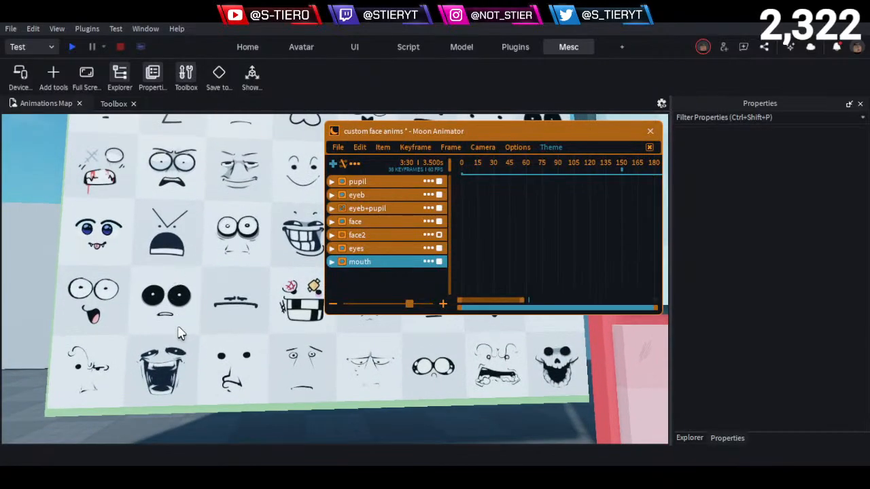
pyautogui.press('s')
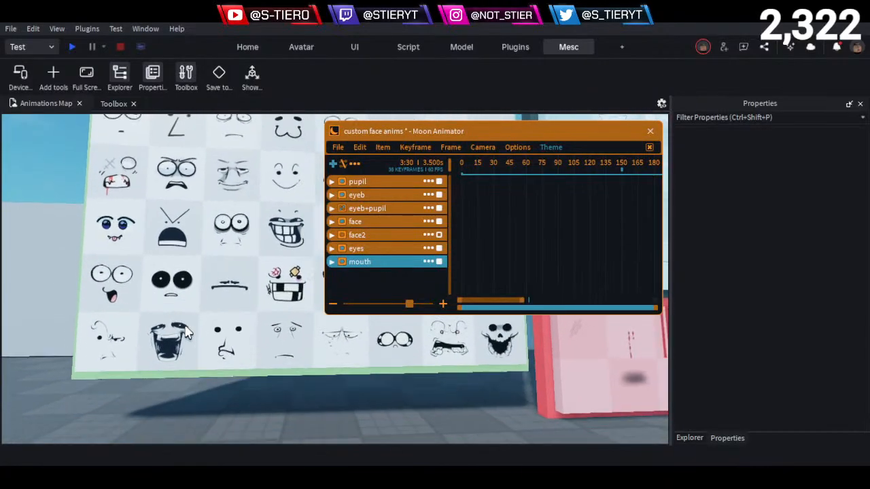
pyautogui.press('d')
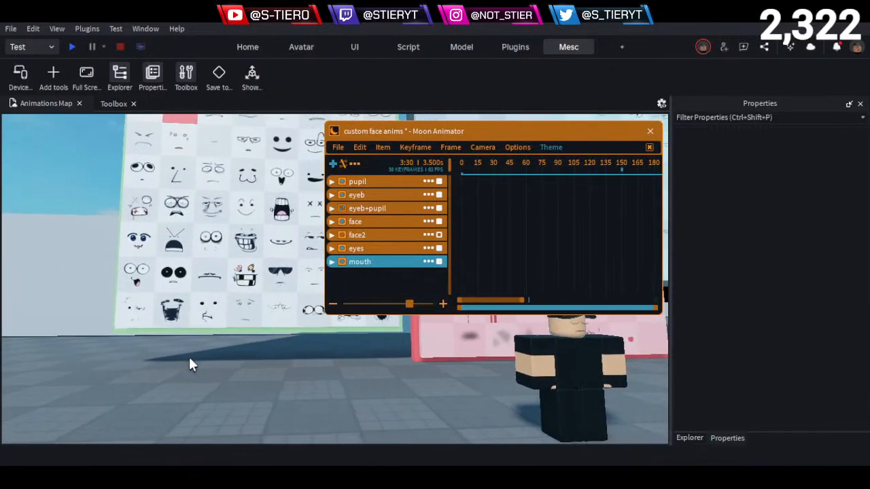
pyautogui.press('w')
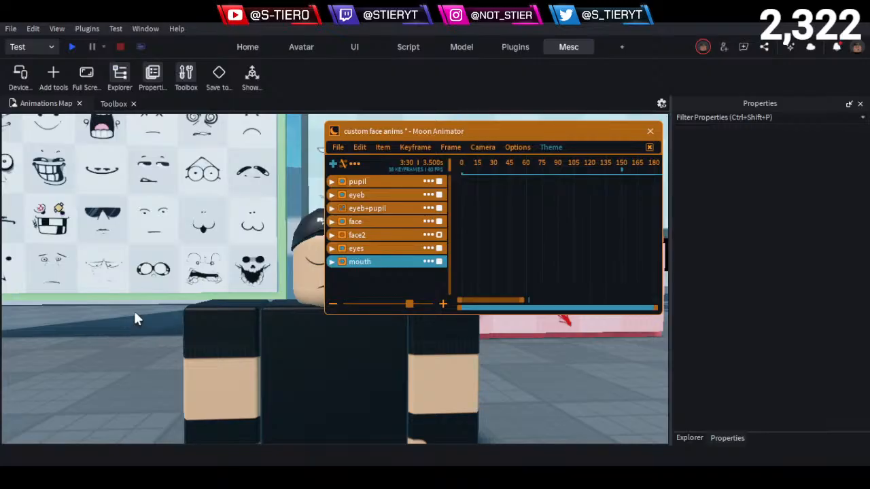
pyautogui.scroll(-5, 154, 340)
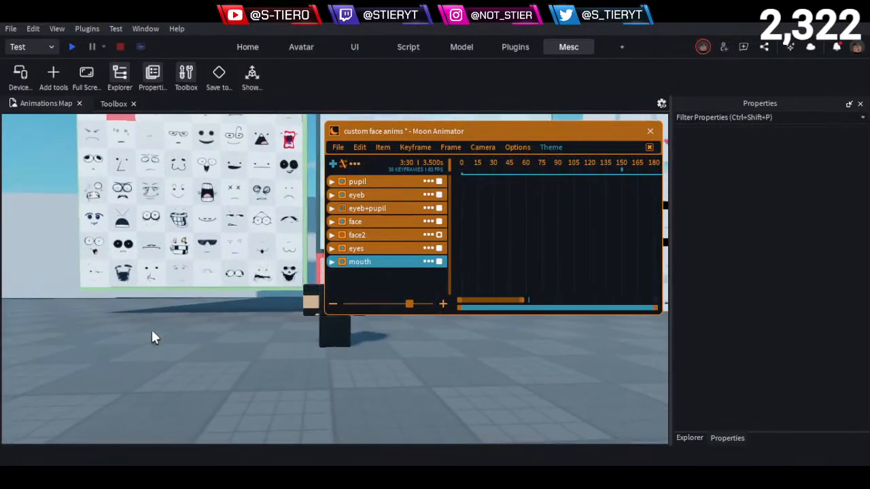
pyautogui.scroll(5, 152, 335)
pyautogui.moveTo(423, 129); pyautogui.dragTo(475, 137)
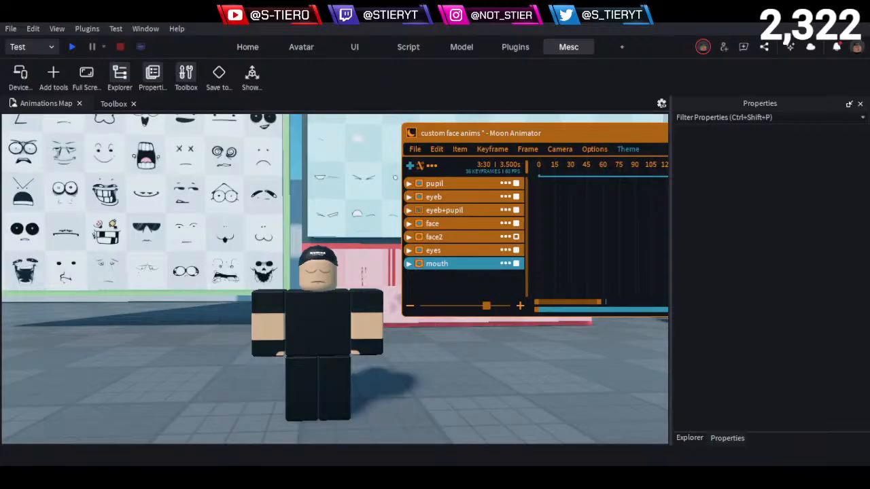
pyautogui.press('s')
pyautogui.press('a')
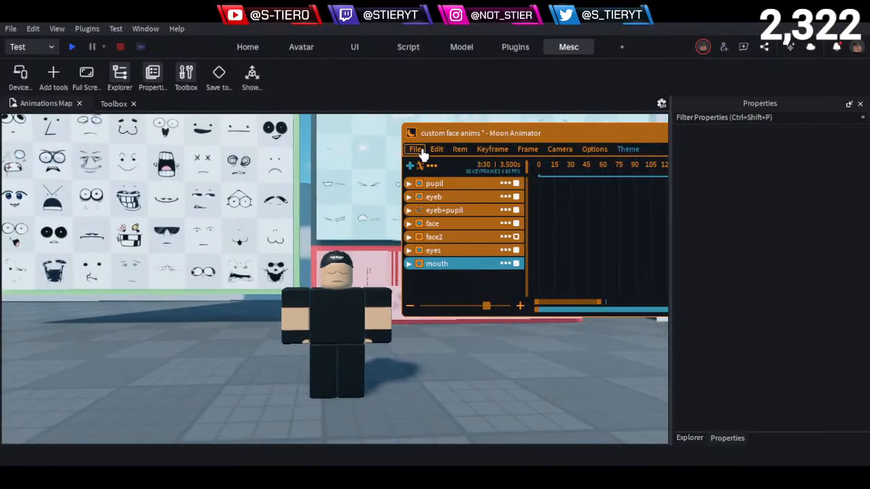
# - Close the custom face anims animation without saving its changes and reopen the same file
pyautogui.moveTo(478, 134); pyautogui.dragTo(351, 200)
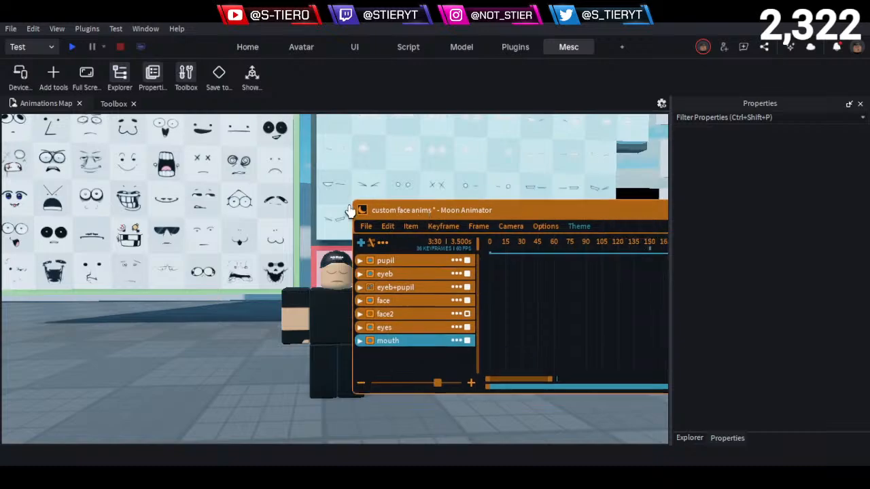
pyautogui.click(602, 217)
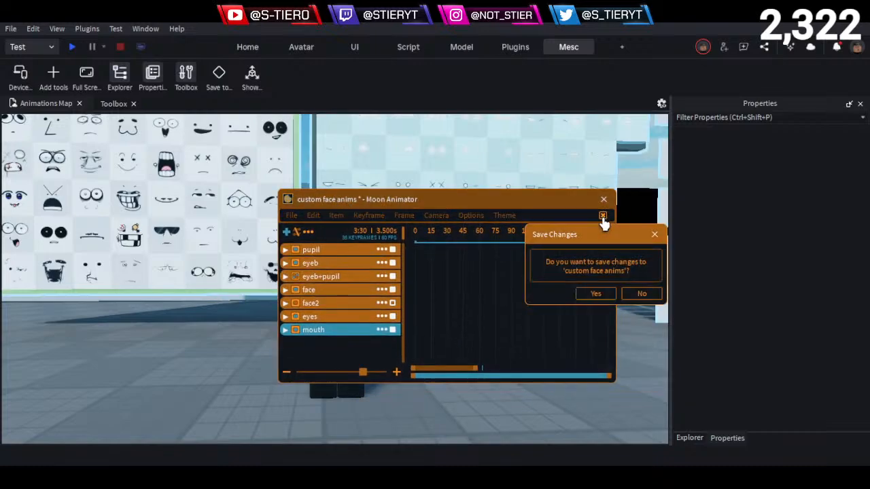
pyautogui.click(629, 297)
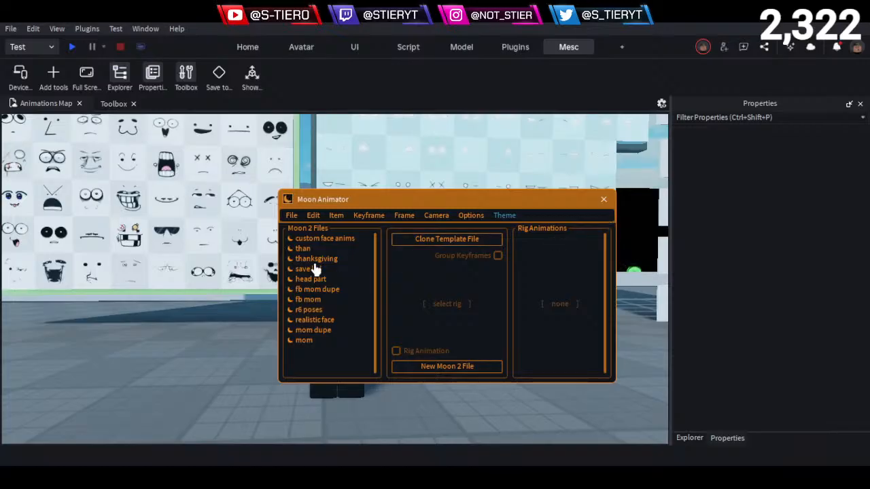
pyautogui.click(345, 242)
pyautogui.click(345, 245)
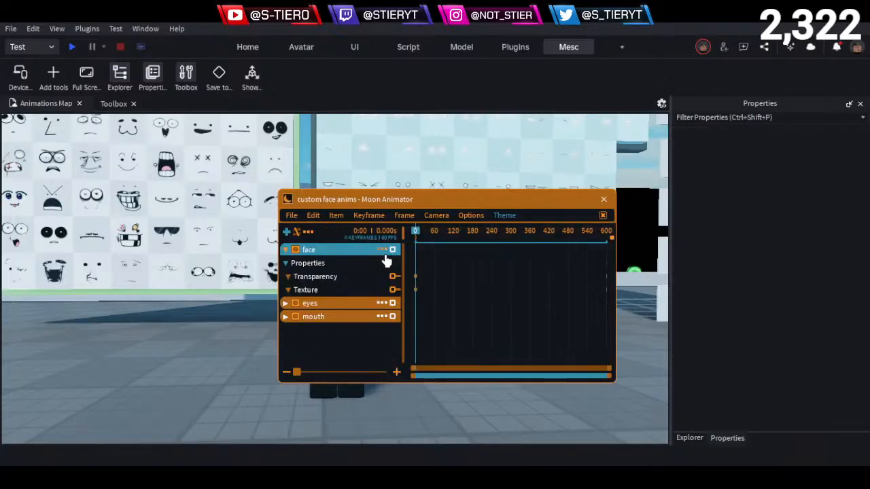
# - Delete the eyes, face and mouth items from the custom face anims timeline
pyautogui.click(286, 249)
pyautogui.moveTo(367, 201); pyautogui.dragTo(467, 205)
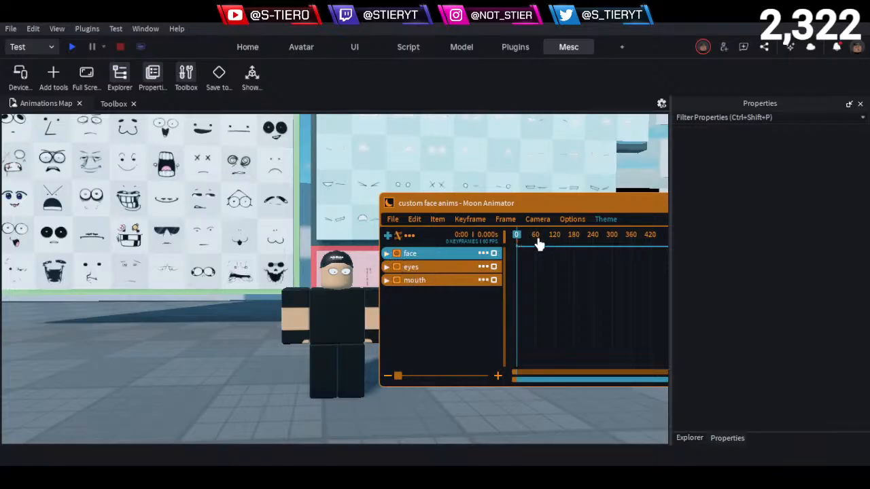
pyautogui.click(386, 269)
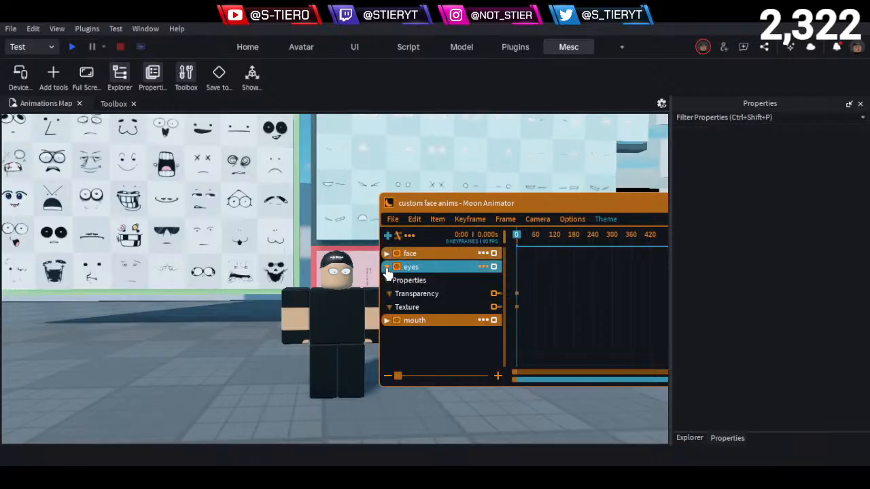
pyautogui.click(483, 267)
pyautogui.click(530, 411)
pyautogui.click(484, 253)
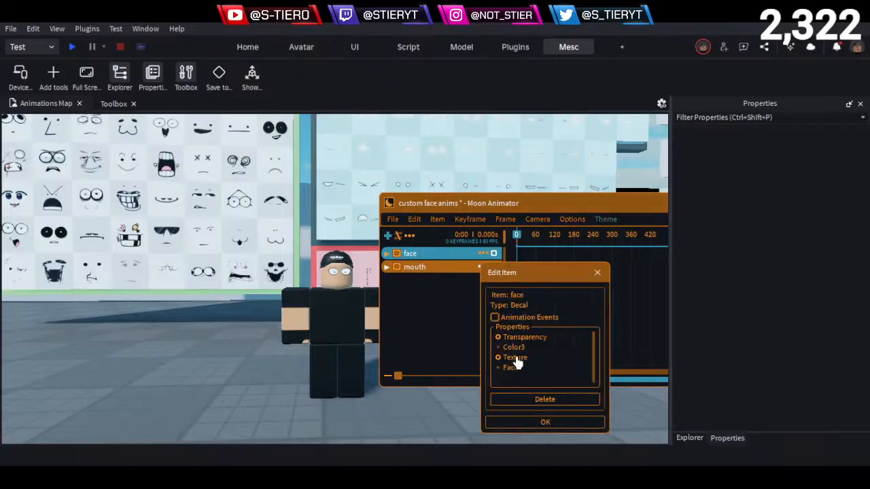
pyautogui.click(530, 397)
pyautogui.click(484, 254)
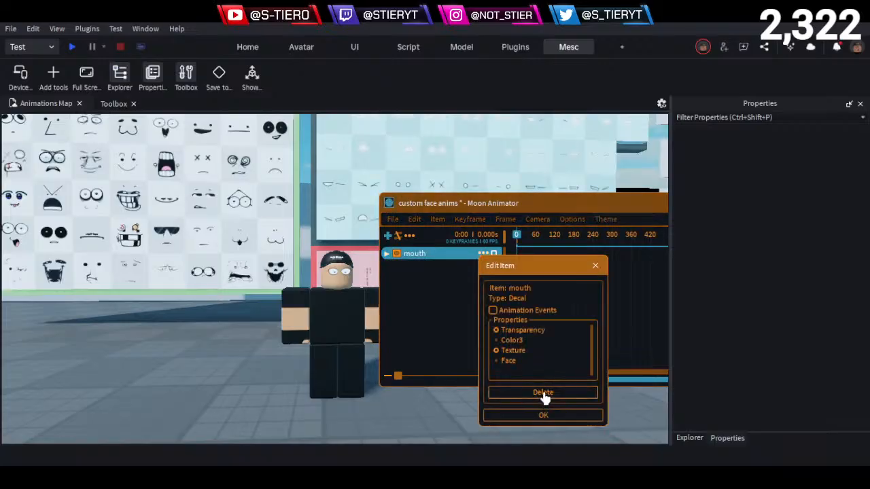
pyautogui.click(544, 397)
# - Delete the eyeb+pupil part from the Head_counterpart model of the character
pyautogui.click(689, 438)
pyautogui.click(747, 238)
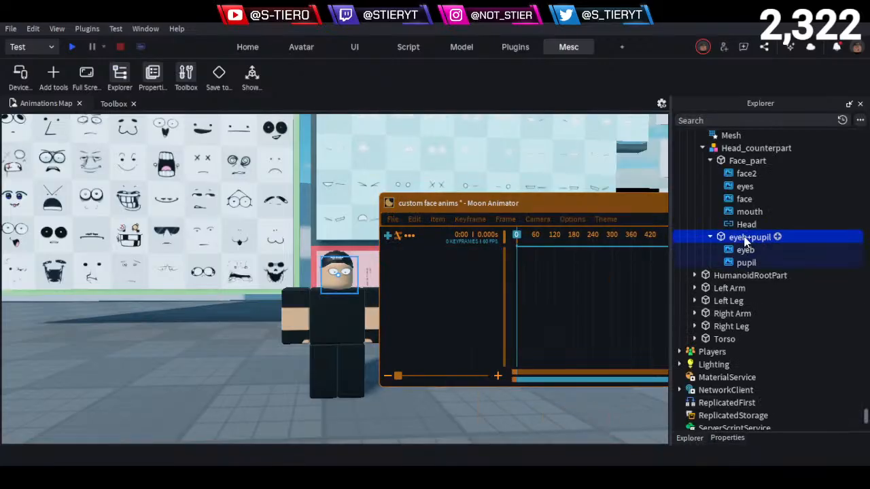
pyautogui.press('Delete')
pyautogui.scroll(1, 738, 226)
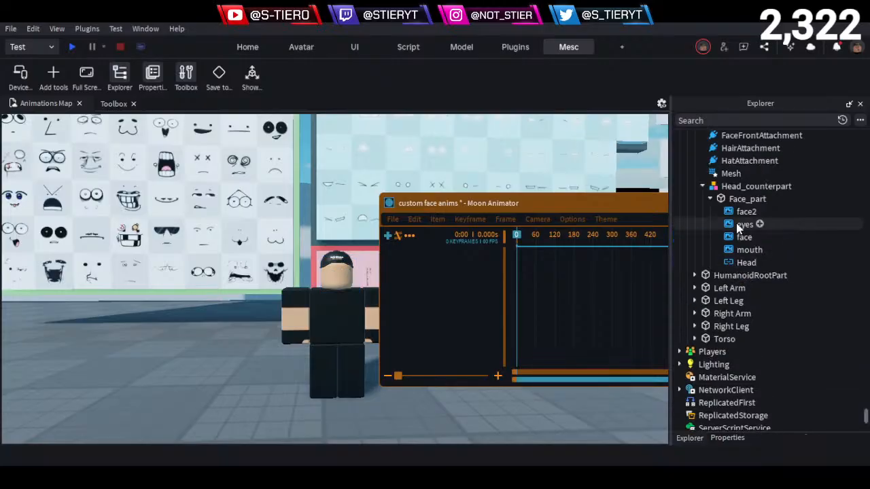
# - Go through the face2, eyes, face and mouth decals inside Face_part, selecting each one, and clear the selection
pyautogui.click(741, 213)
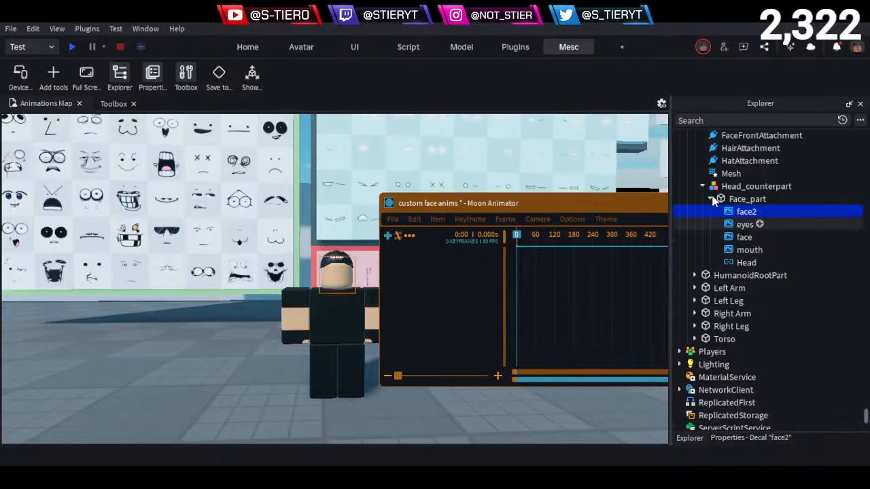
pyautogui.click(743, 225)
pyautogui.click(742, 237)
pyautogui.click(744, 249)
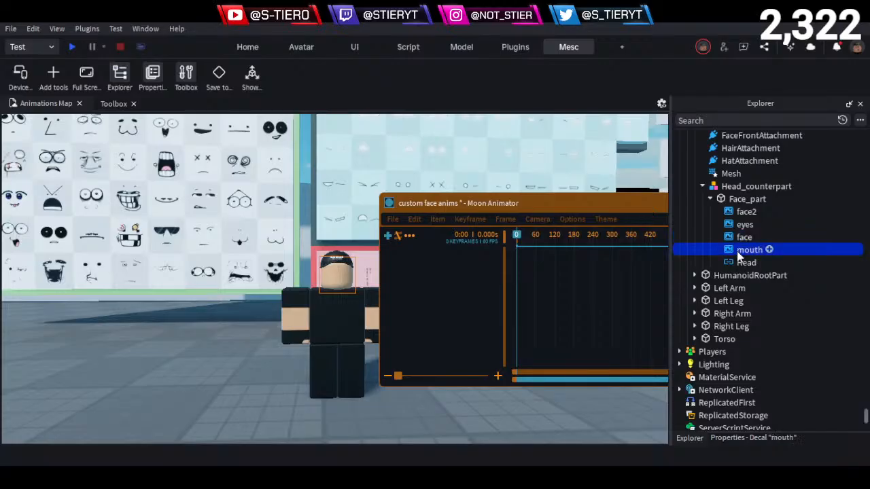
pyautogui.click(217, 398)
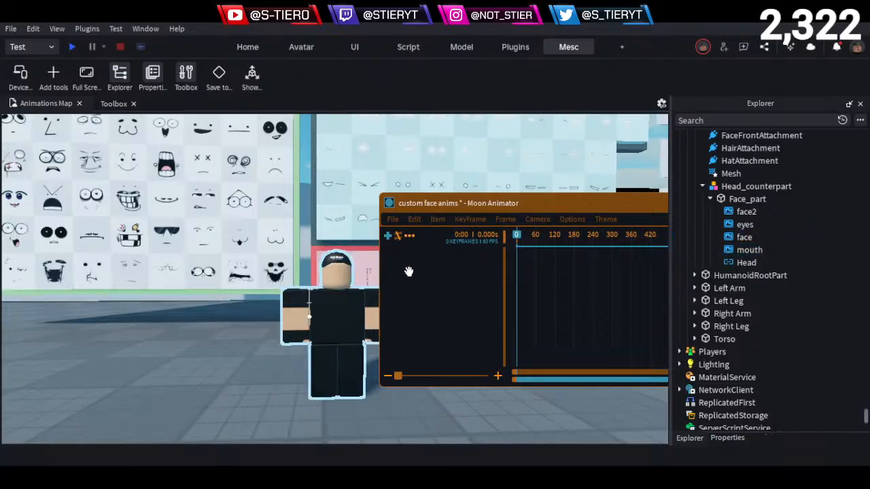
# - Add the face2 decal to the timeline with its Transparency and Texture properties
pyautogui.click(387, 235)
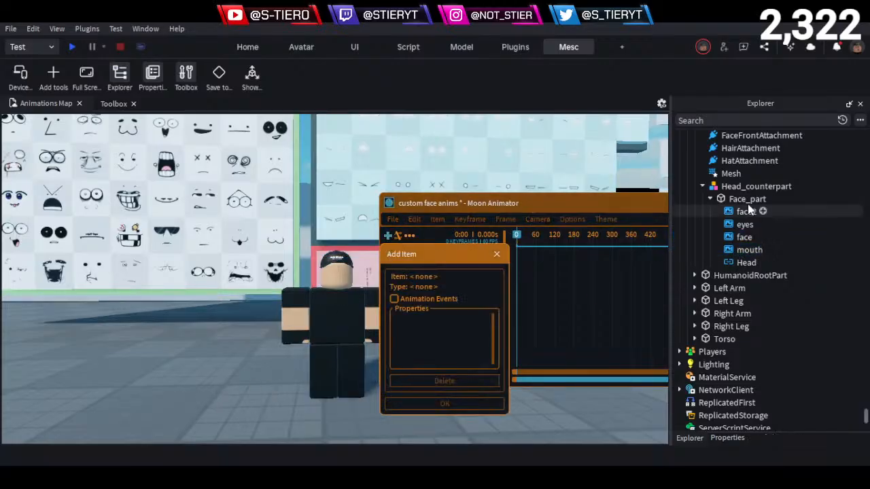
pyautogui.click(741, 210)
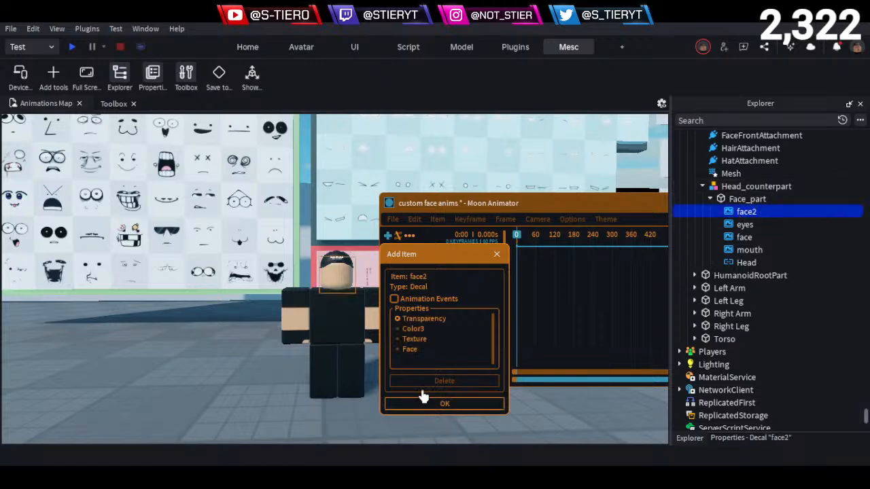
pyautogui.click(444, 404)
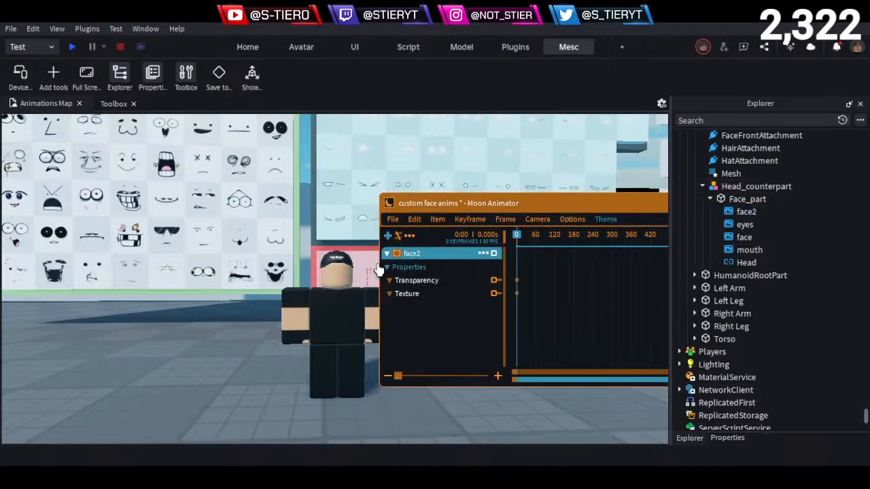
# - Add the eyes decal to the timeline with its Transparency and Texture properties
pyautogui.click(388, 236)
pyautogui.click(745, 224)
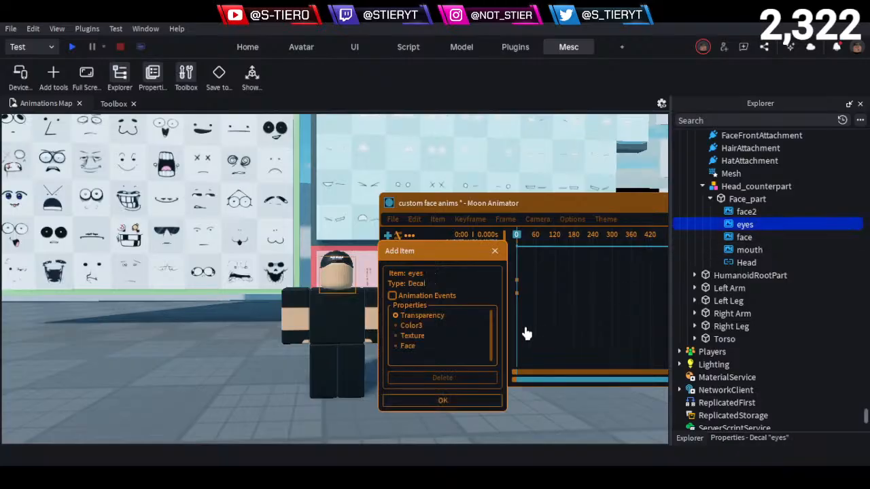
pyautogui.click(407, 336)
pyautogui.click(445, 401)
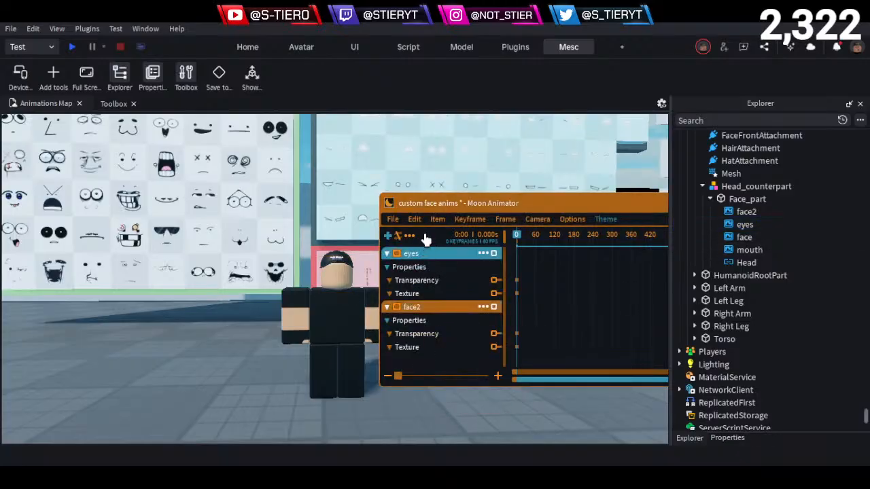
# - Remove the face2 item from the timeline
pyautogui.click(479, 309)
pyautogui.click(524, 409)
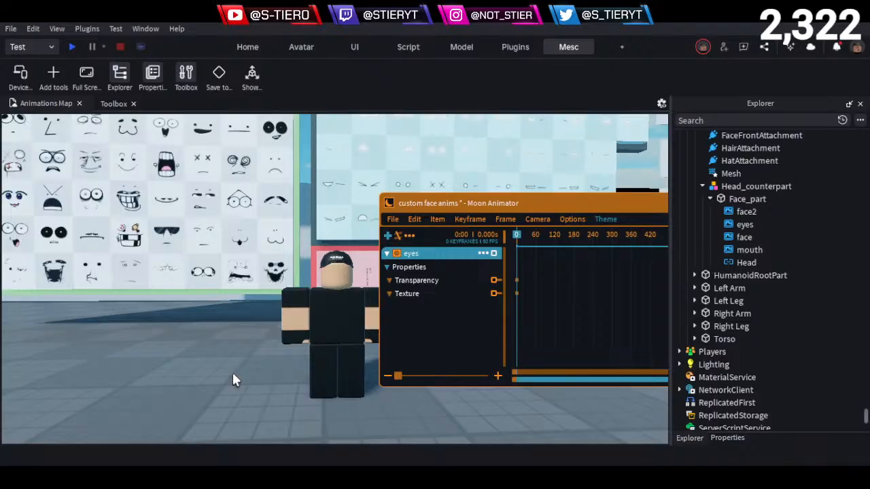
# - Examine the eye expressions in the lower rows of the eyes board, including the winking, crossed-out and half-closed variants
pyautogui.press('w')
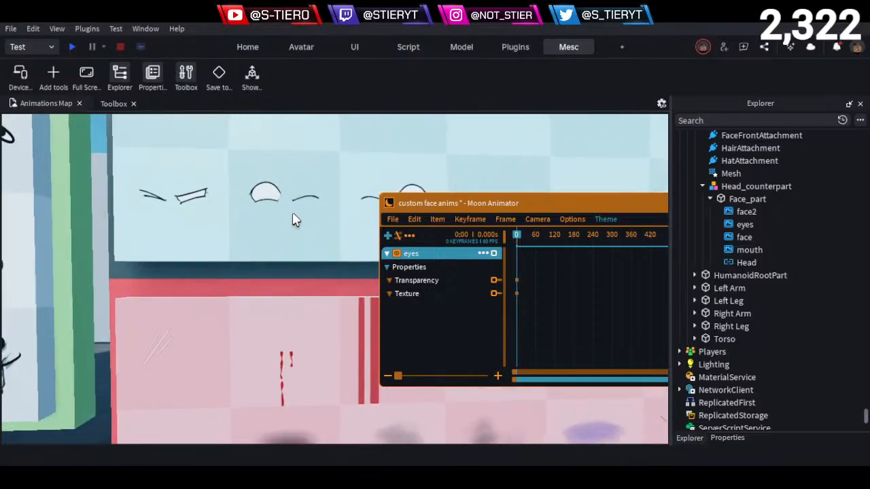
pyautogui.scroll(5, 293, 218)
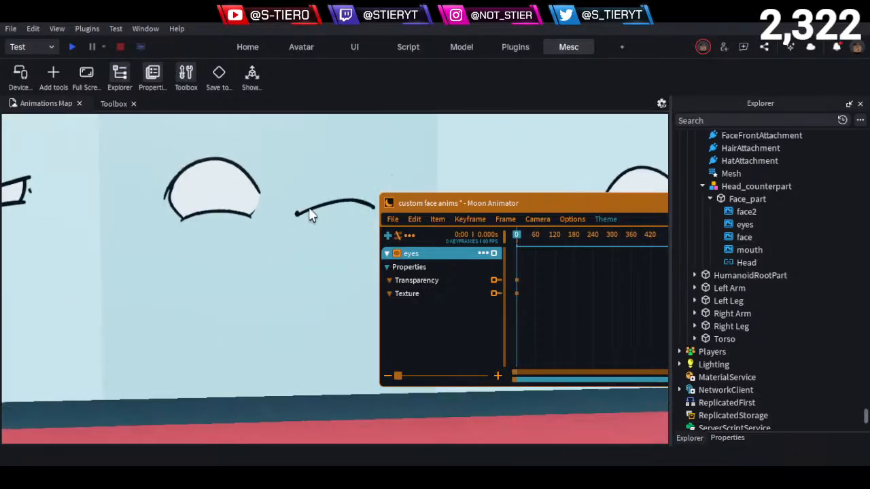
pyautogui.press('d')
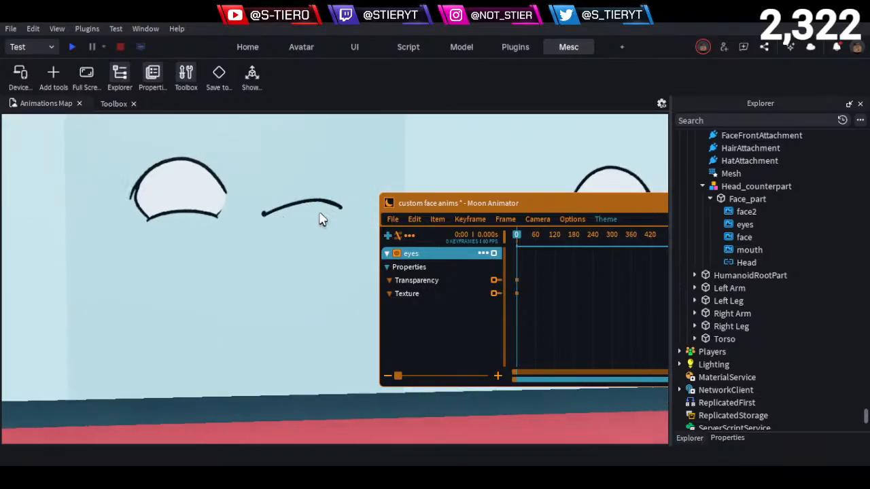
pyautogui.scroll(-6, 272, 215)
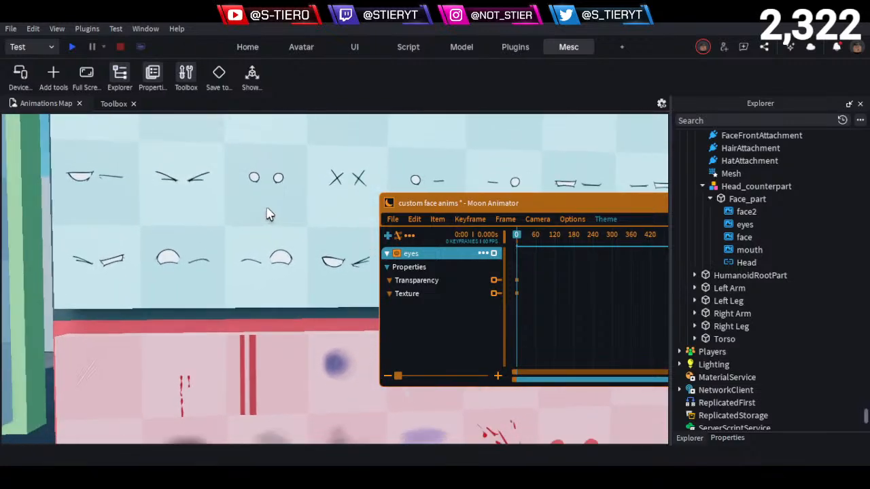
pyautogui.press('d')
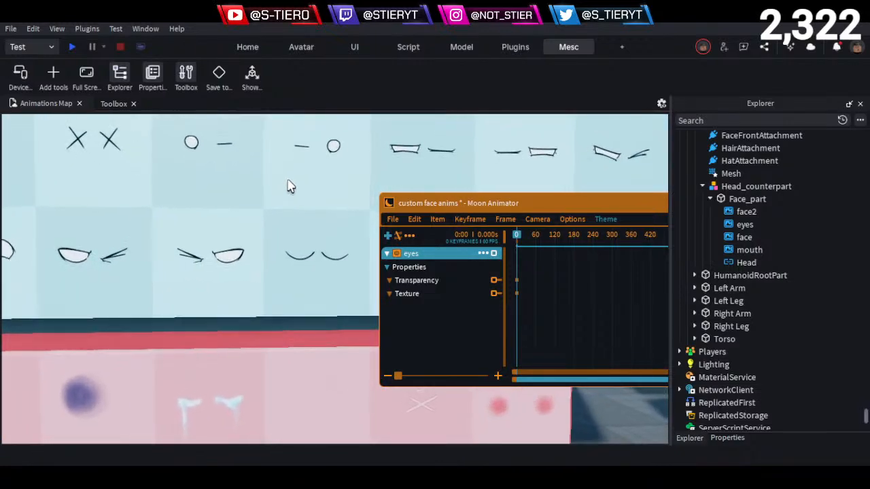
pyautogui.press('a')
pyautogui.press('e')
pyautogui.press('a')
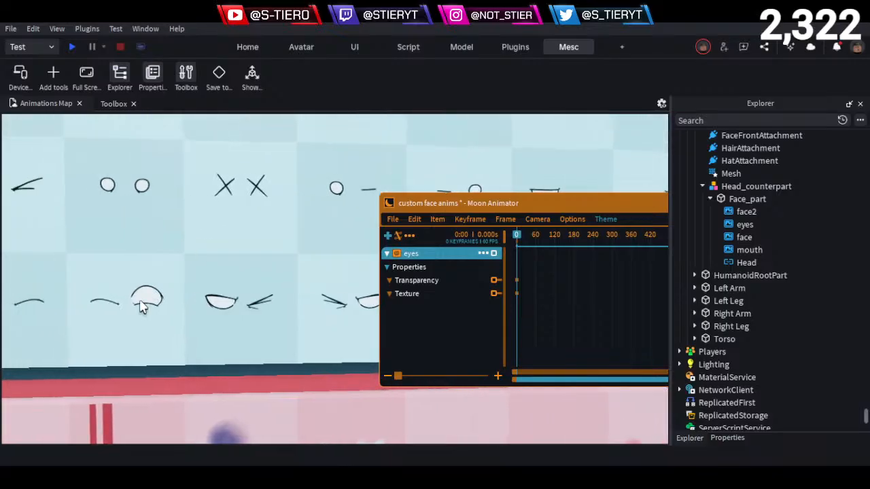
pyautogui.scroll(3, 229, 309)
pyautogui.press('d')
pyautogui.press('d')
pyautogui.press('e')
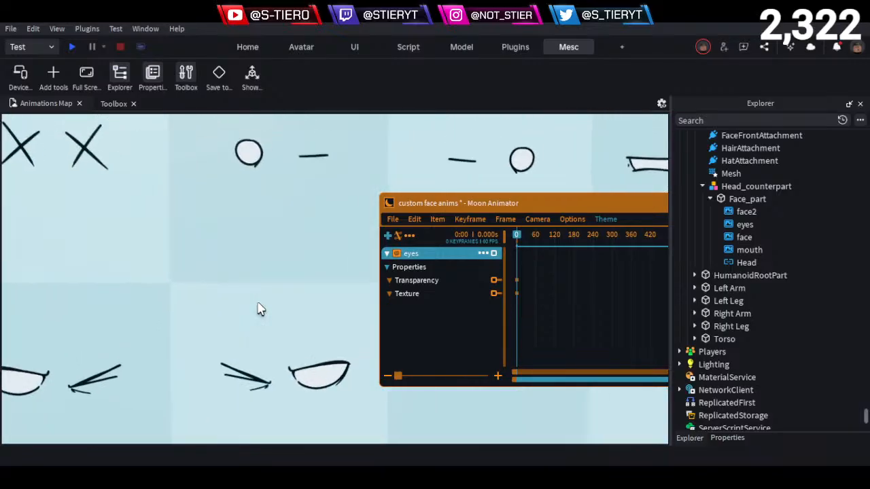
pyautogui.press('s')
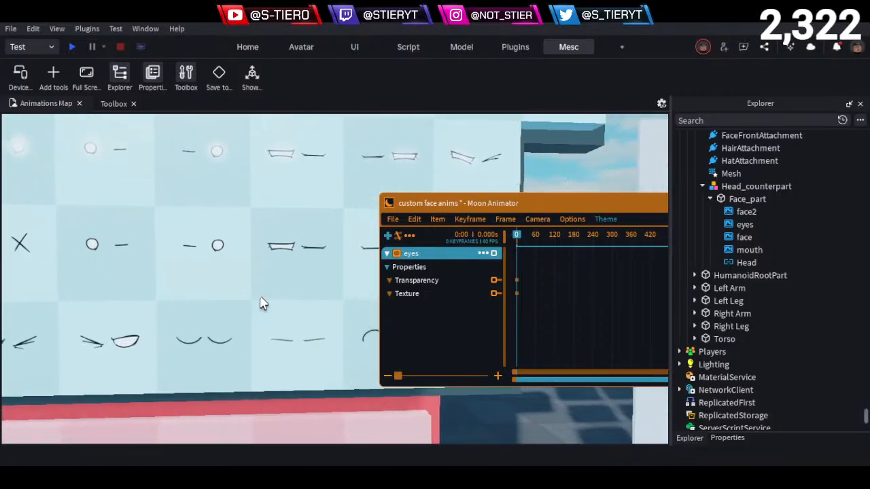
pyautogui.press('a')
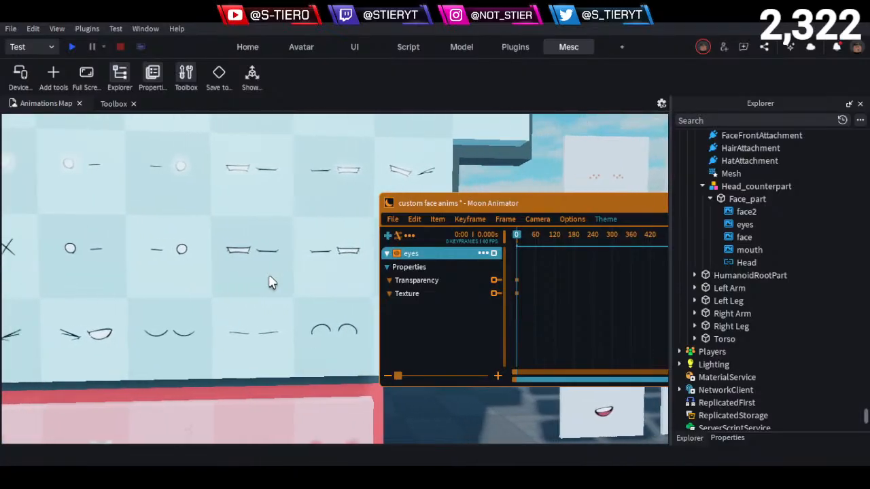
pyautogui.press('w')
pyautogui.press('q')
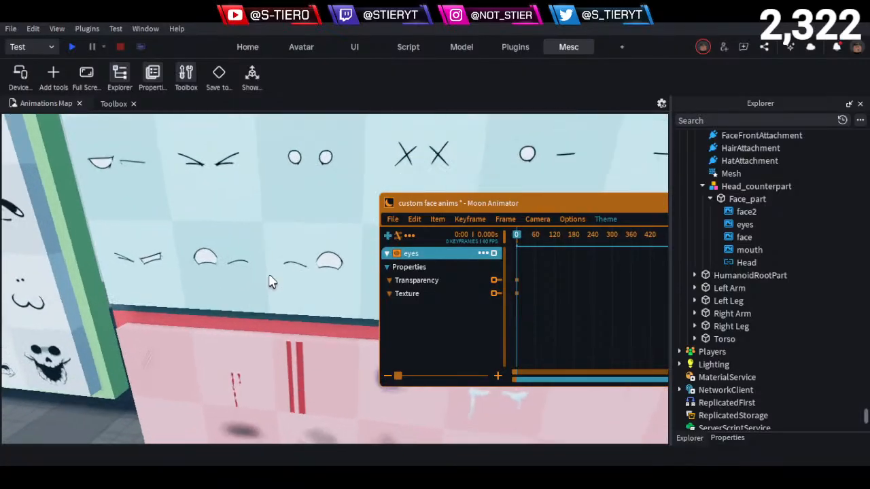
pyautogui.press('a')
pyautogui.moveTo(302, 216); pyautogui.dragTo(301, 215, button='right')
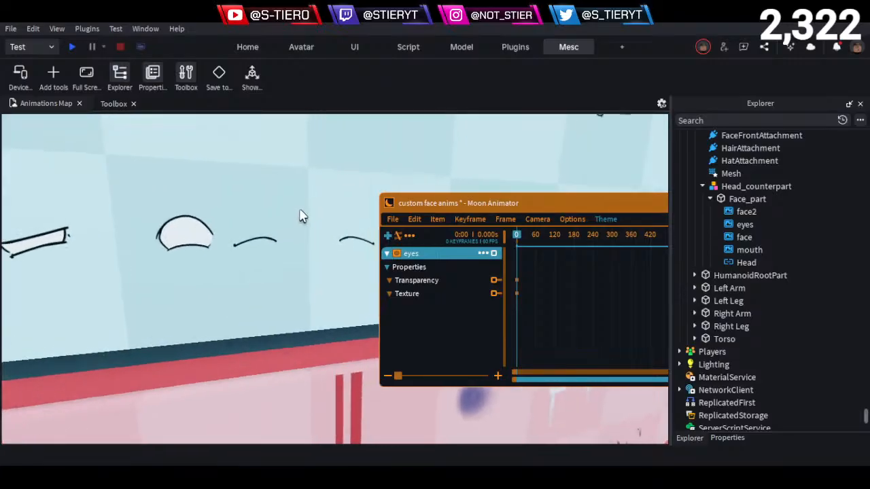
# - Look over the separate decal panels beside the eyes board, including the single eyes, mouths and beard
pyautogui.press('d')
pyautogui.moveTo(230, 252); pyautogui.dragTo(231, 253, button='right')
pyautogui.press('d')
pyautogui.press('e')
pyautogui.press('d')
pyautogui.press('d')
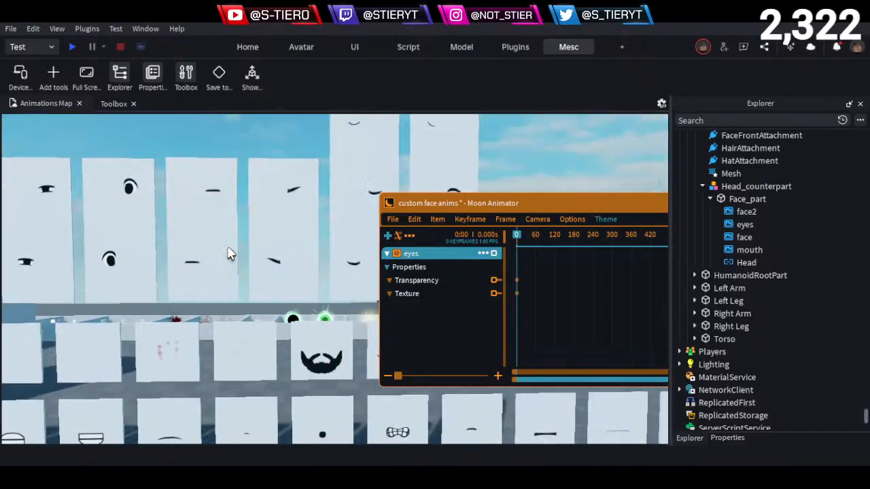
pyautogui.press('a')
pyautogui.press('d')
pyautogui.moveTo(229, 254); pyautogui.dragTo(227, 247, button='right')
# - Compare the full-face board with the eyes board and the pink additional-details board from a distance
pyautogui.press('a')
pyautogui.press('w')
pyautogui.press('a')
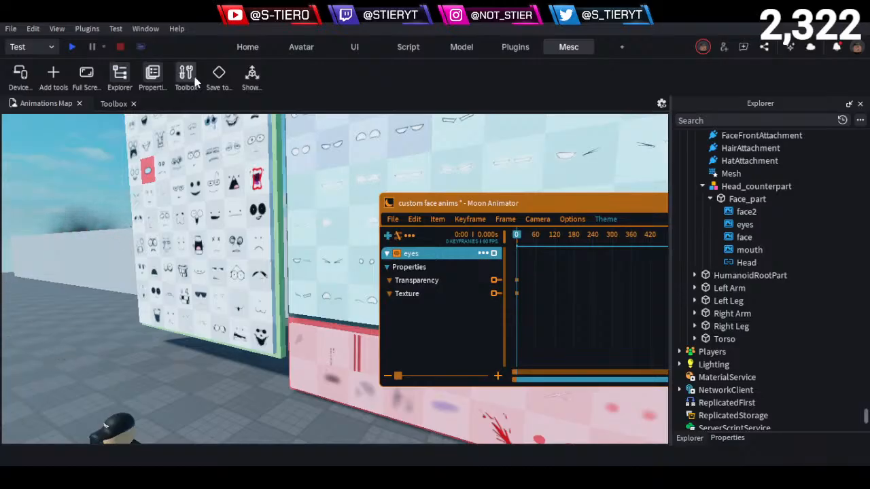
pyautogui.press('s')
pyautogui.press('a')
pyautogui.press('w')
pyautogui.moveTo(255, 357); pyautogui.dragTo(265, 332, button='right')
pyautogui.press('s')
pyautogui.press('w')
pyautogui.press('w')
pyautogui.press('s')
pyautogui.press('e')
pyautogui.press('a')
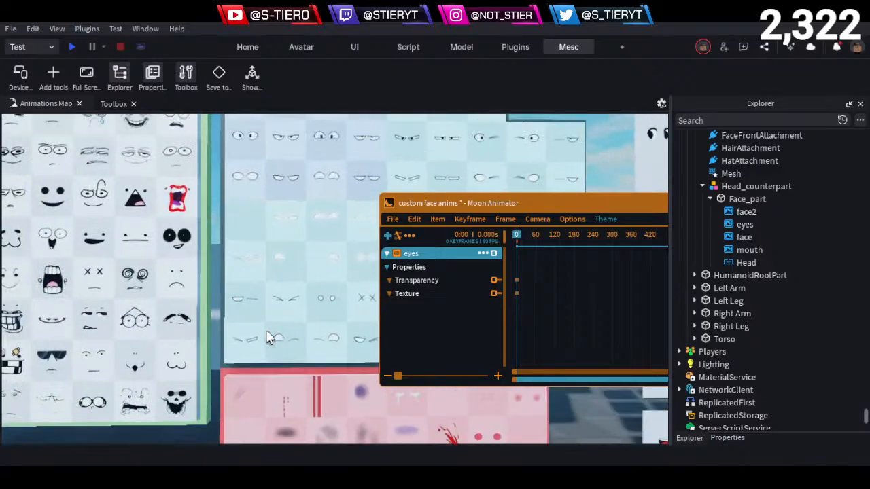
# - Inspect the eyes board up close, going through its middle and upper rows of open, angry and winking eyes
pyautogui.press('w')
pyautogui.press('d')
pyautogui.press('e')
pyautogui.press('d')
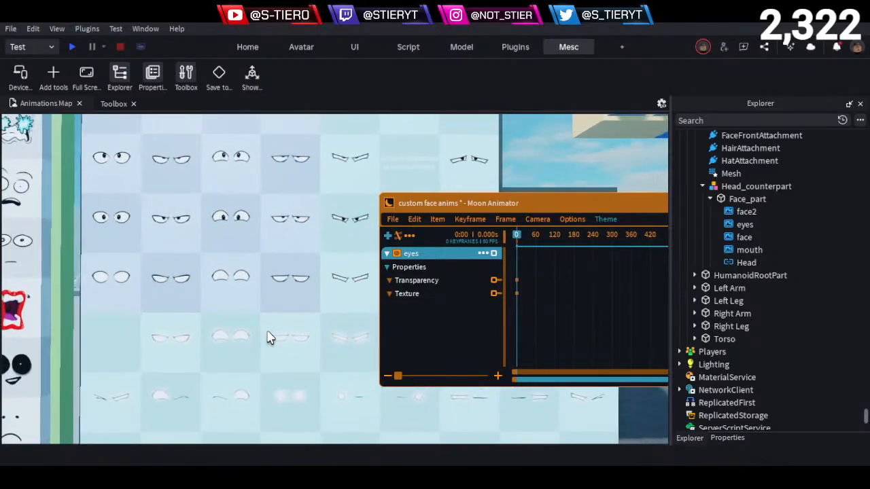
pyautogui.moveTo(267, 332); pyautogui.dragTo(269, 338, button='right')
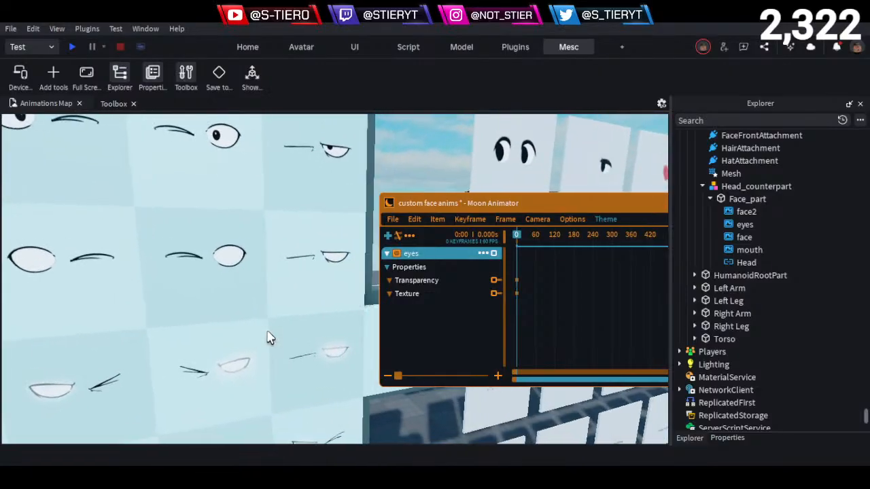
pyautogui.press('s')
pyautogui.press('q')
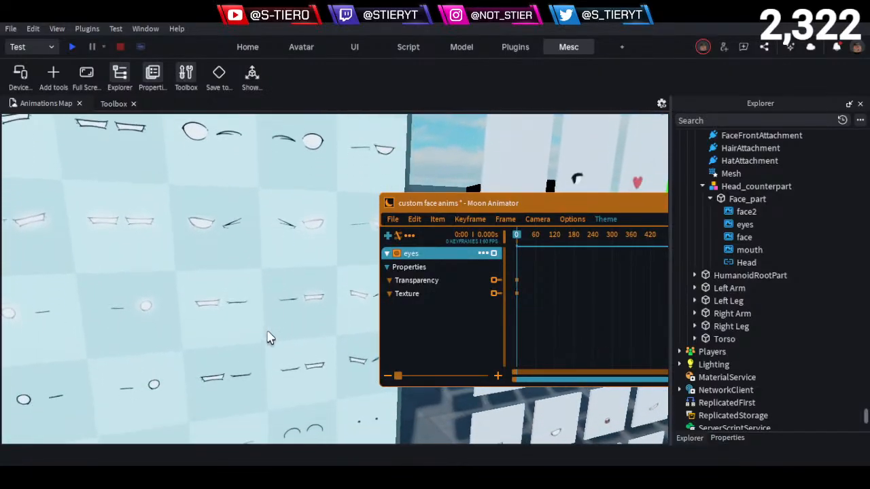
pyautogui.moveTo(268, 332)
pyautogui.mouseDown(button='right')
pyautogui.moveTo(270, 338)
pyautogui.moveTo(267, 331)
pyautogui.mouseUp(button='right')
pyautogui.press('s')
pyautogui.press('w')
pyautogui.press('w')
pyautogui.press('s')
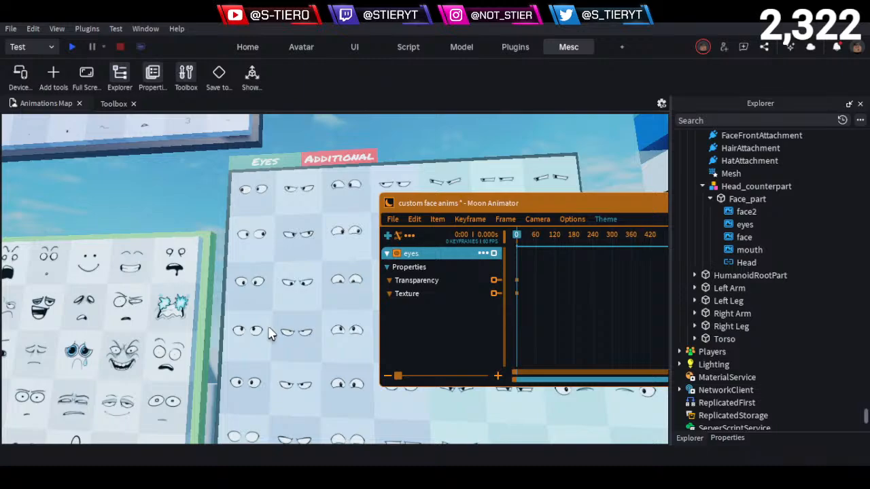
# - Examine the complete face decals in the upper rows of the full-face board
pyautogui.moveTo(265, 346); pyautogui.dragTo(205, 291, button='right')
pyautogui.scroll(5, 205, 292)
pyautogui.scroll(2, 205, 292)
pyautogui.scroll(-5, 205, 292)
pyautogui.press('a')
pyautogui.press('a')
pyautogui.press('w')
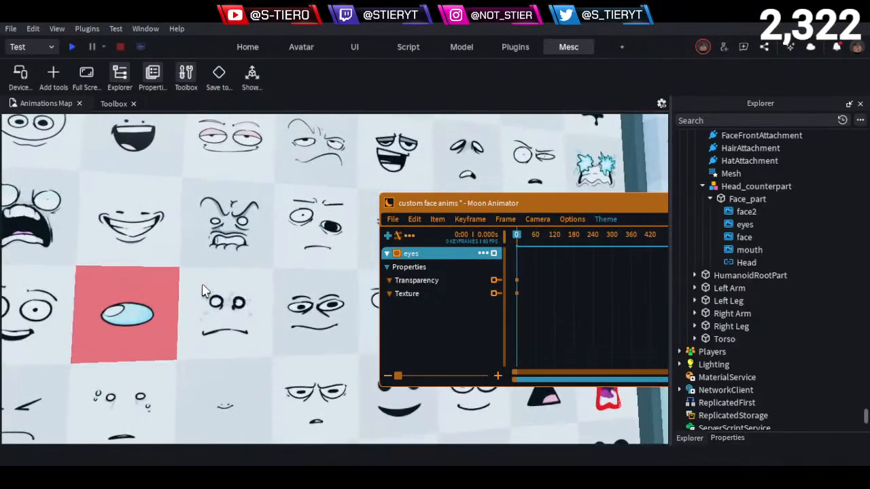
pyautogui.press('e')
pyautogui.moveTo(325, 225); pyautogui.dragTo(324, 244, button='right')
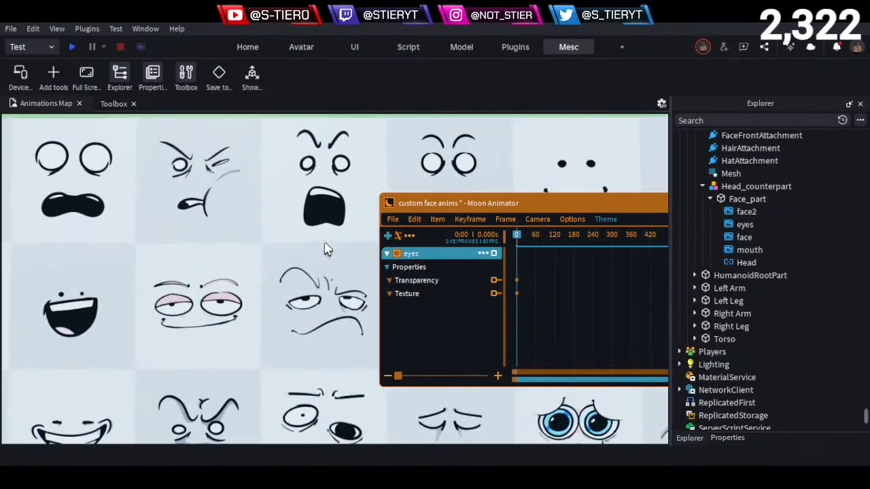
pyautogui.press('d')
pyautogui.press('w')
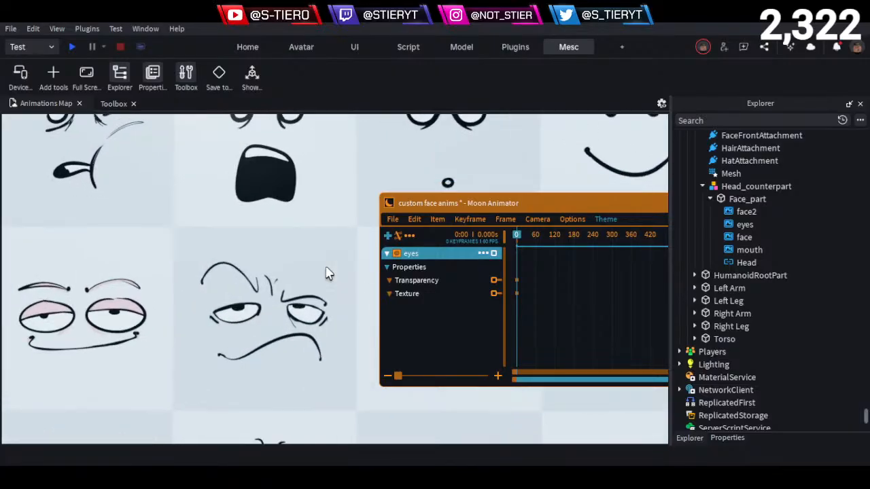
pyautogui.press('q')
pyautogui.press('a')
pyautogui.press('s')
pyautogui.press('d')
# - Inspect the skeptical face with the raised eyebrow up close on the full-face board
pyautogui.moveTo(317, 272); pyautogui.dragTo(249, 254, button='right')
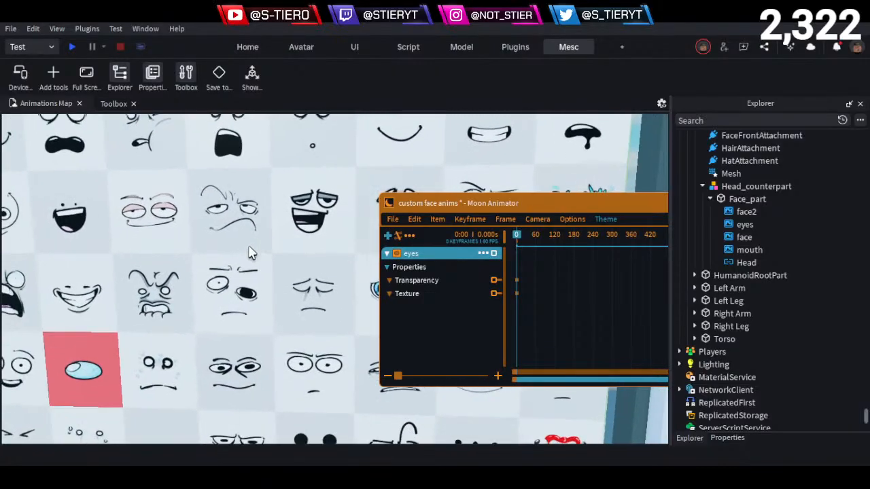
pyautogui.press('a')
pyautogui.press('w')
pyautogui.scroll(8, 235, 216)
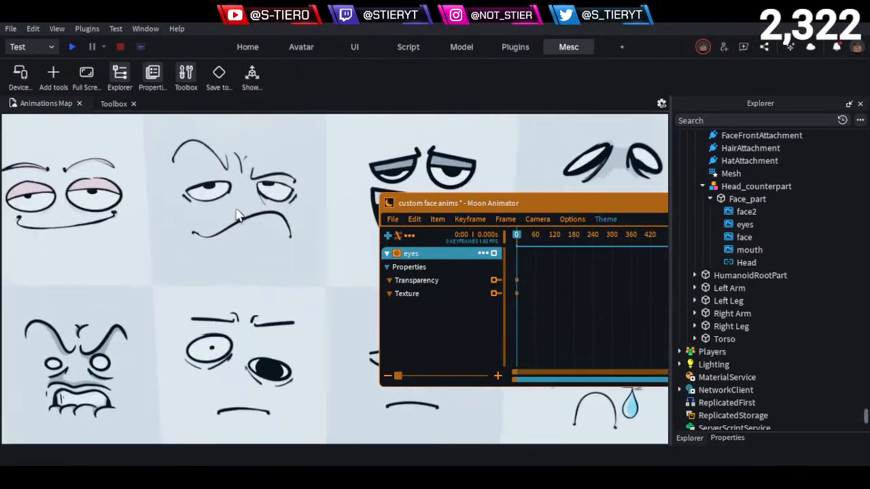
pyautogui.moveTo(235, 218); pyautogui.dragTo(215, 259, button='middle')
pyautogui.scroll(-1, 305, 246)
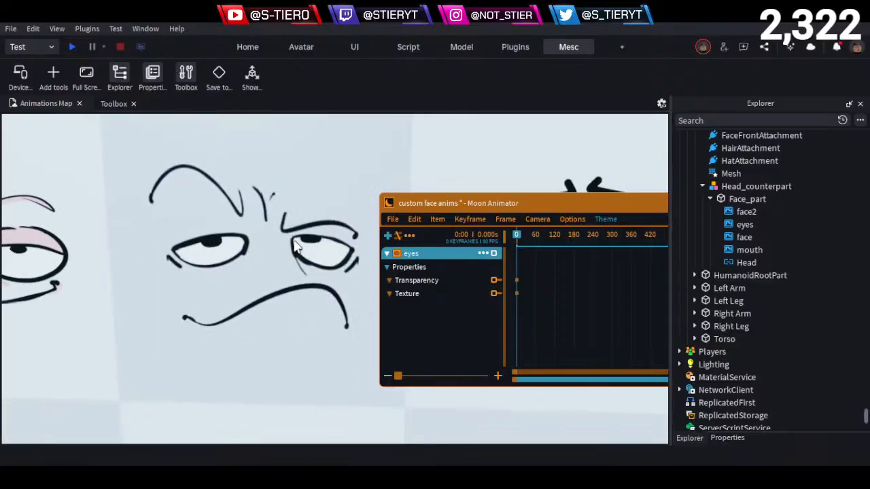
pyautogui.scroll(-8, 335, 257)
pyautogui.scroll(-1, 331, 259)
pyautogui.press('s')
pyautogui.press('d')
pyautogui.press('q')
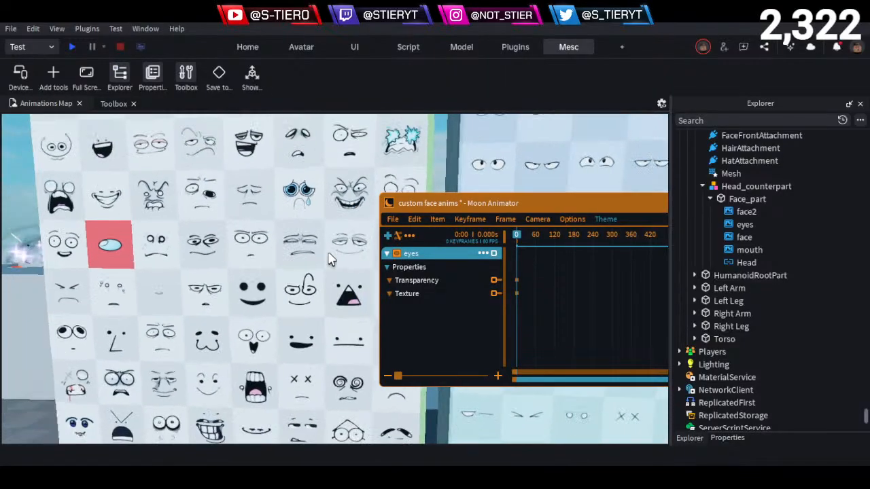
# - Browse the complete face decals in the middle and lower rows of the full-face board, from one edge to the other
pyautogui.press('w')
pyautogui.press('w')
pyautogui.press('a')
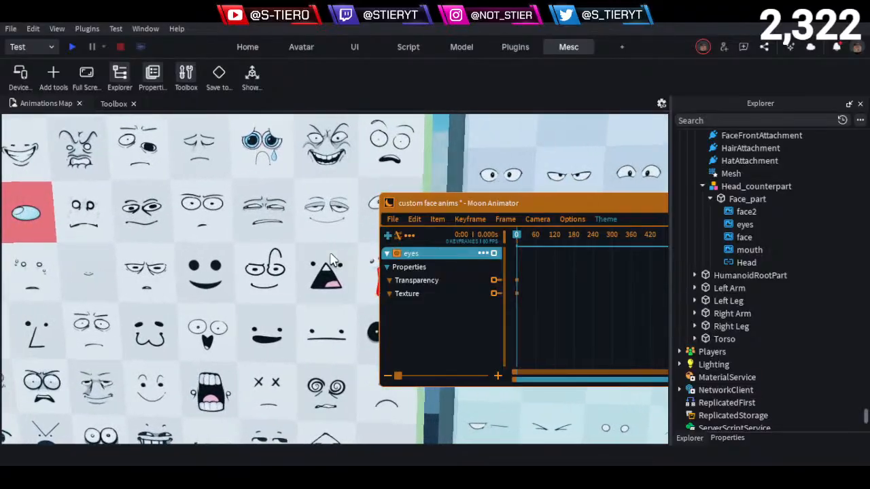
pyautogui.press('s')
pyautogui.press('q')
pyautogui.press('w')
pyautogui.press('a')
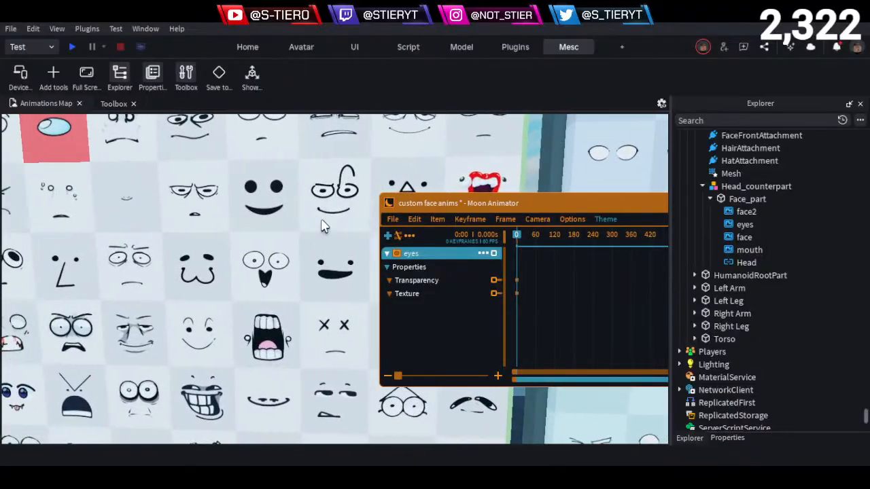
pyautogui.scroll(6, 312, 210)
pyautogui.press('e')
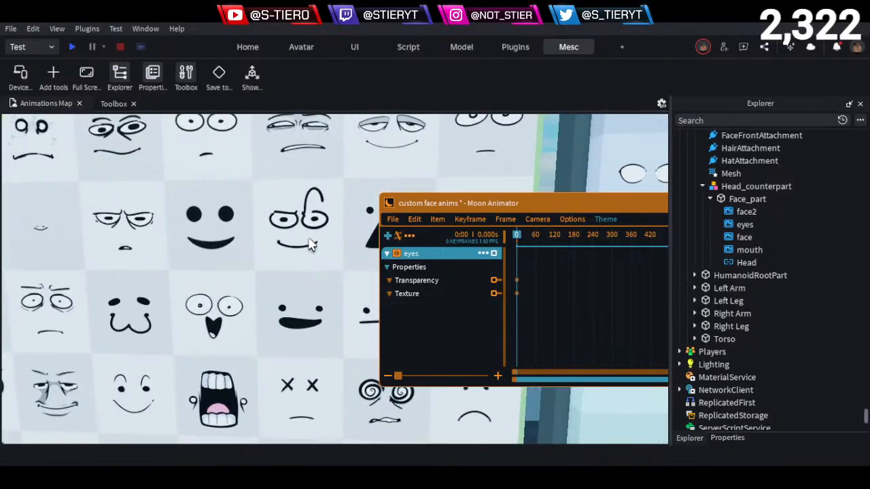
pyautogui.press('d')
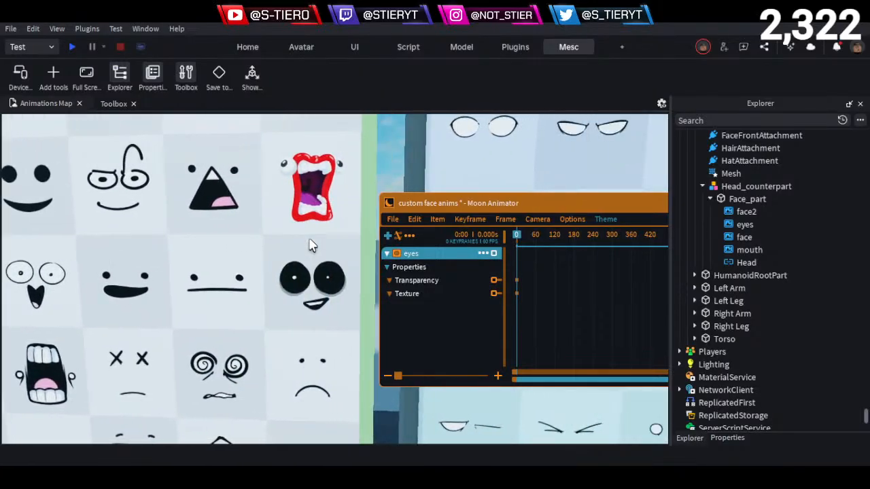
pyautogui.press('a')
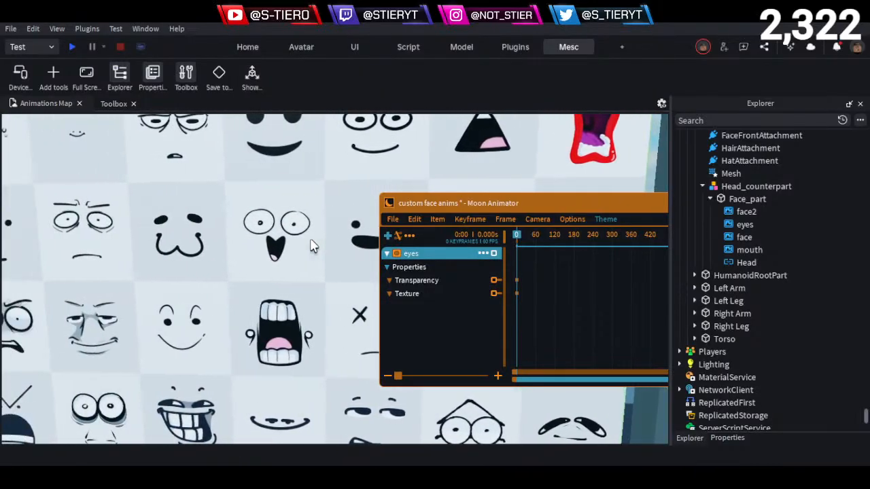
pyautogui.press('a')
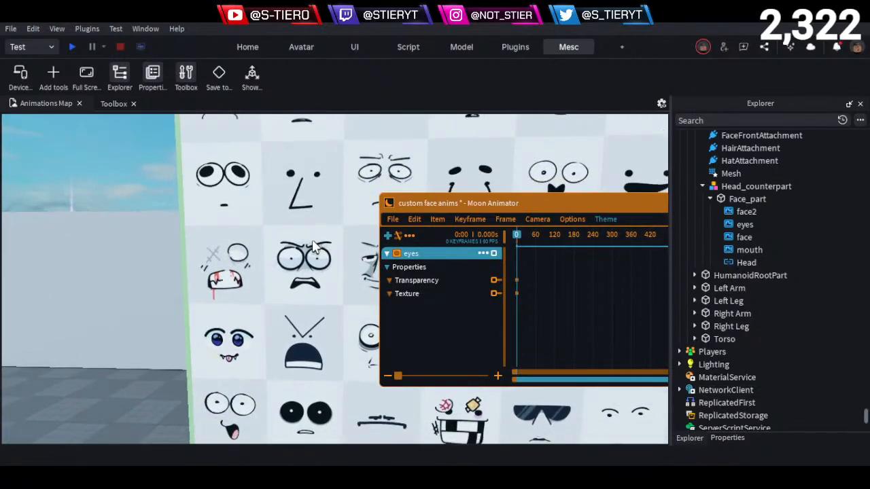
pyautogui.press('d')
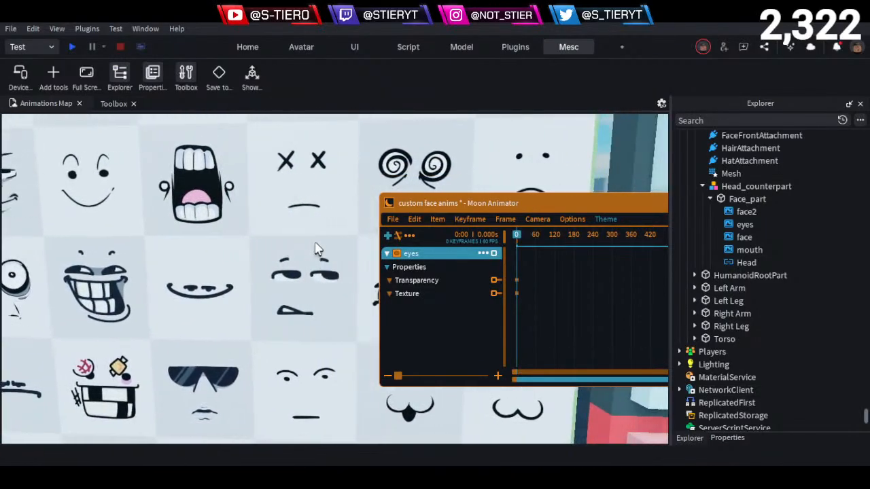
pyautogui.press('d')
pyautogui.scroll(-3, 318, 250)
pyautogui.press('a')
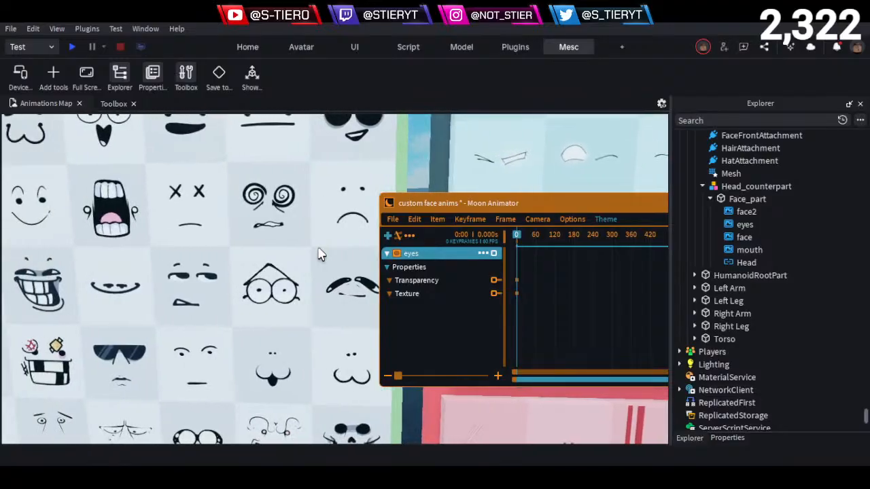
pyautogui.press('a')
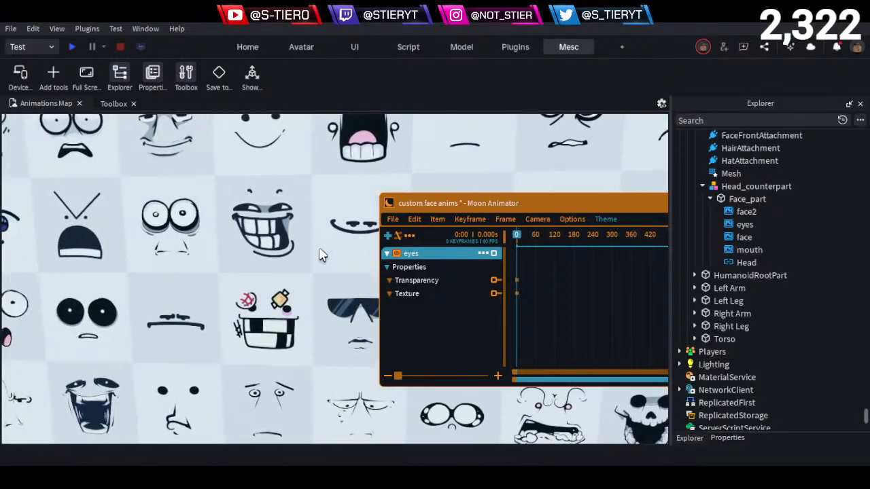
pyautogui.press('a')
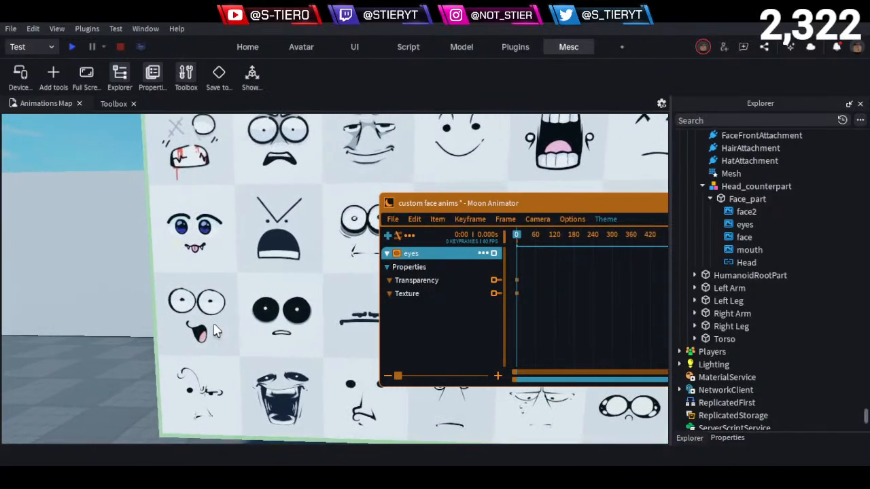
# - Examine the lowest rows of the full-face board up close, from the face with the curled brow across to the skull face
pyautogui.press('a')
pyautogui.press('w')
pyautogui.press('q')
pyautogui.press('a')
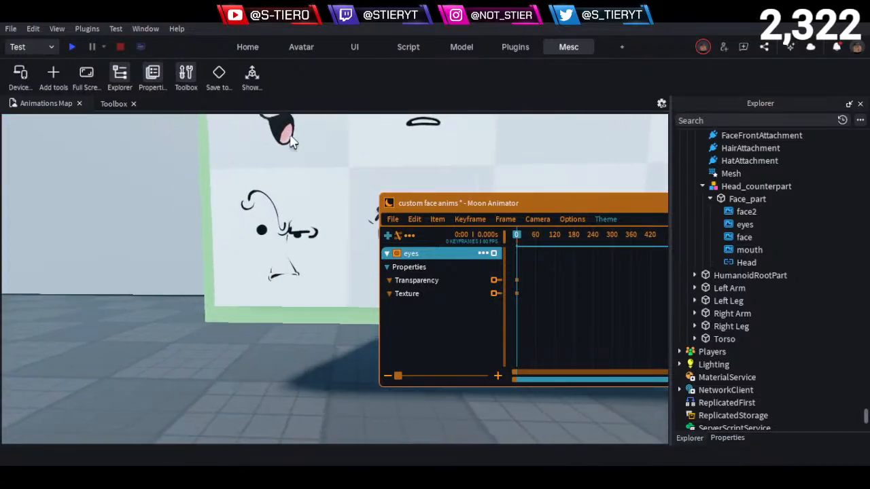
pyautogui.press('w')
pyautogui.press('e')
pyautogui.press('d')
pyautogui.press('s')
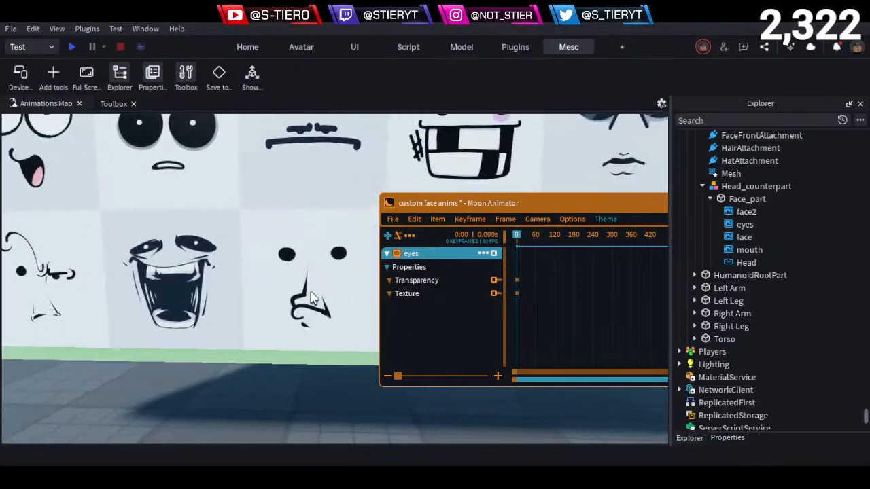
pyautogui.press('s')
pyautogui.press('d')
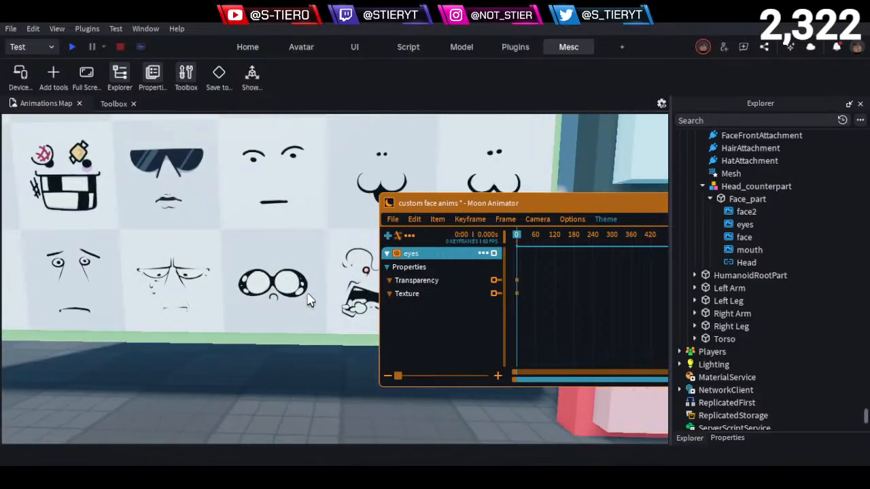
pyautogui.press('w')
pyautogui.press('a')
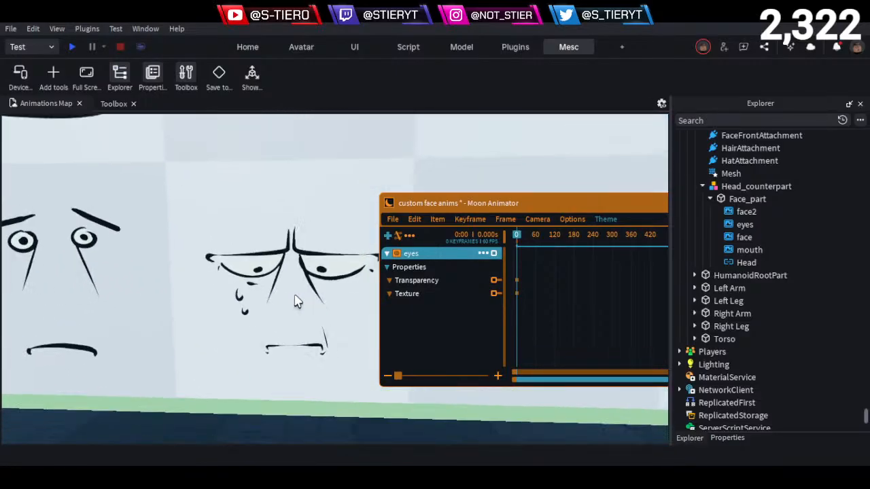
pyautogui.press('d')
pyautogui.press('s')
pyautogui.press('d')
pyautogui.press('s')
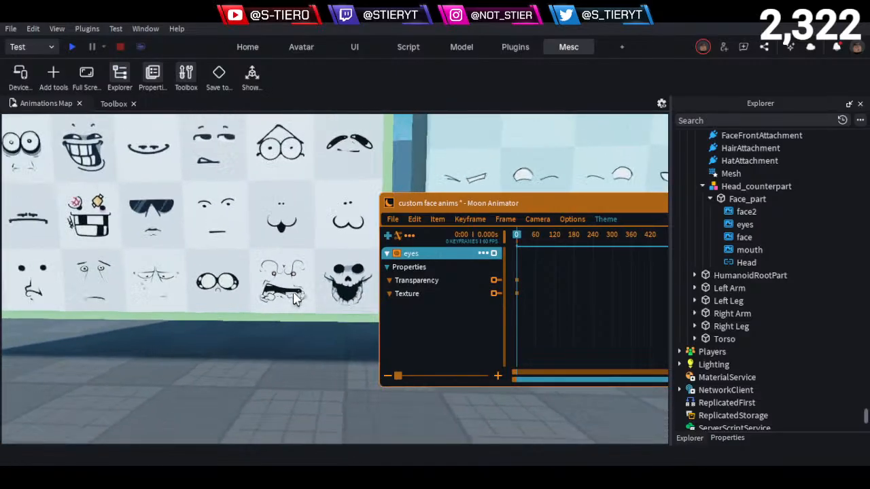
pyautogui.moveTo(294, 295); pyautogui.dragTo(292, 288, button='right')
# - Inspect the face blocks in the 007n7 and Chance rows, including the frowning 007n7 face up close
pyautogui.press('d')
pyautogui.press('w')
pyautogui.press('w')
pyautogui.press('d')
pyautogui.press('d')
pyautogui.press('w')
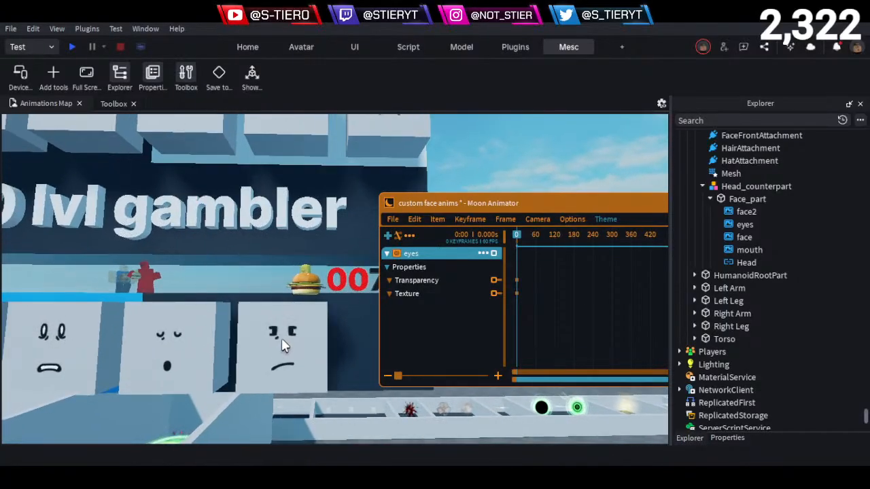
pyautogui.moveTo(286, 338); pyautogui.dragTo(285, 337, button='right')
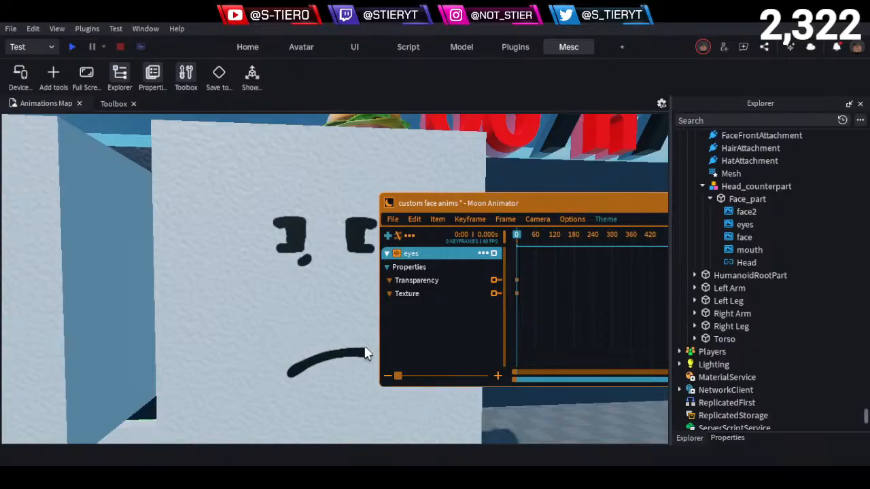
pyautogui.scroll(-6, 356, 316)
pyautogui.moveTo(339, 312); pyautogui.dragTo(339, 307, button='right')
pyautogui.press('w')
pyautogui.press('d')
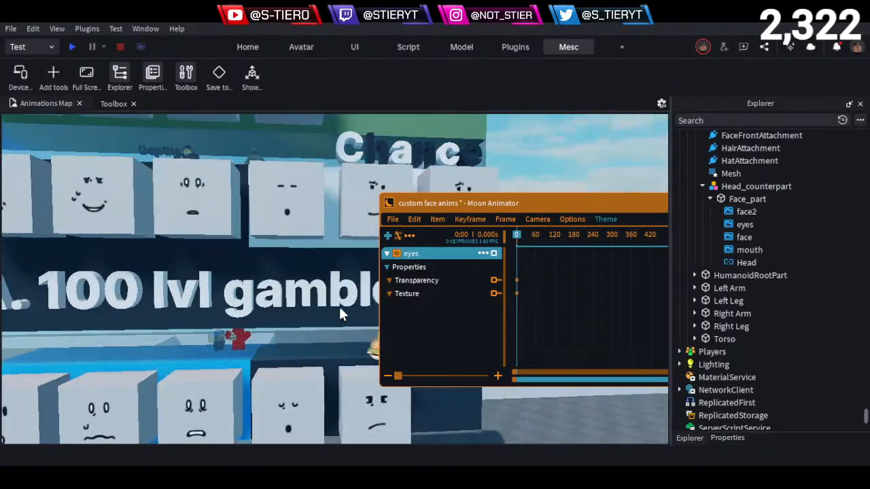
pyautogui.press('d')
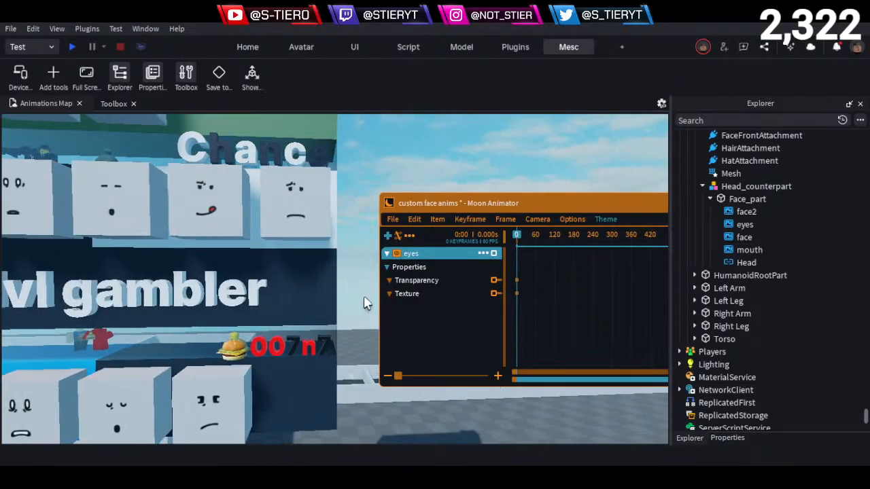
# - Add the face and mouth decals to the animation timeline and order the tracks as face, eyes, mouth
pyautogui.click(387, 236)
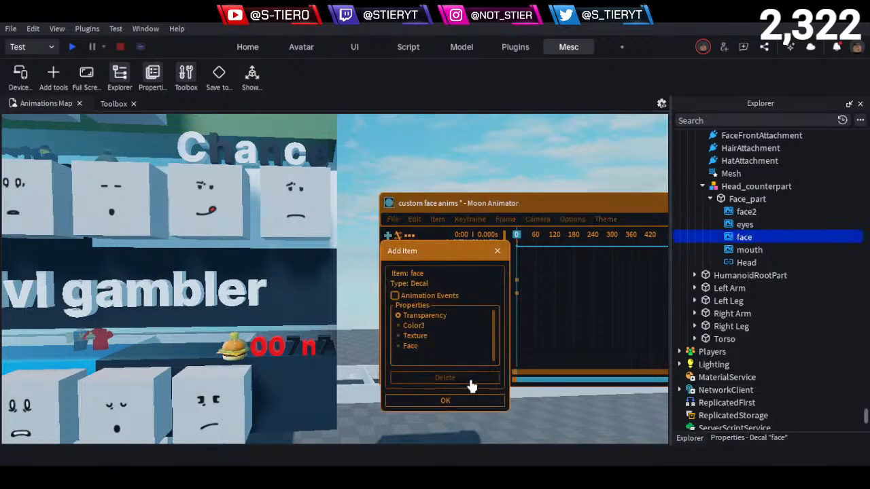
pyautogui.click(445, 400)
pyautogui.click(387, 235)
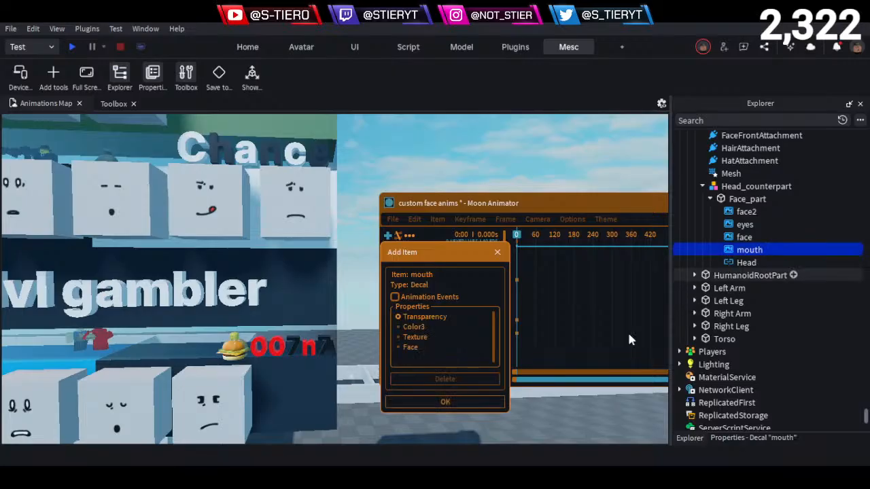
pyautogui.click(445, 403)
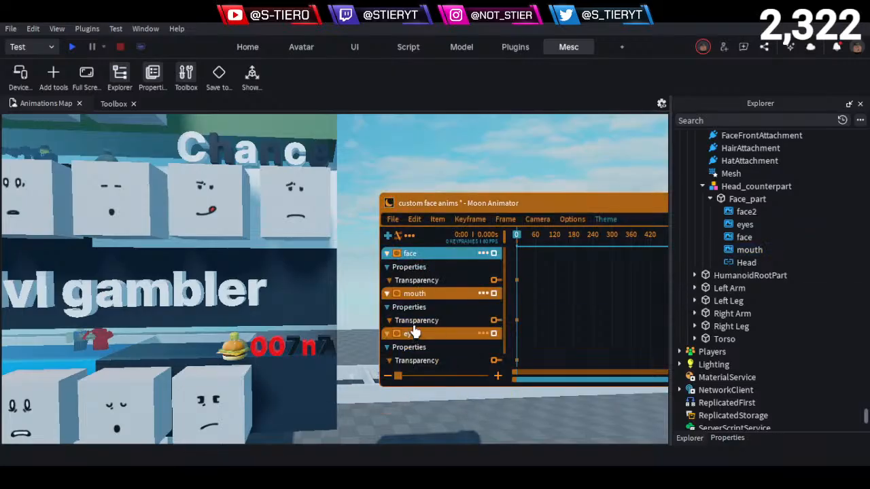
pyautogui.moveTo(416, 331); pyautogui.dragTo(433, 301)
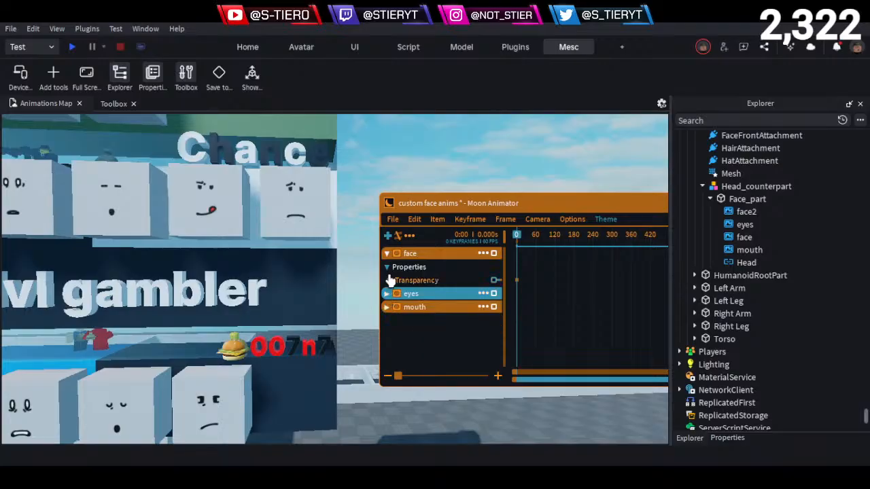
# - Enable the Texture property on the face and mouth tracks
pyautogui.click(483, 253)
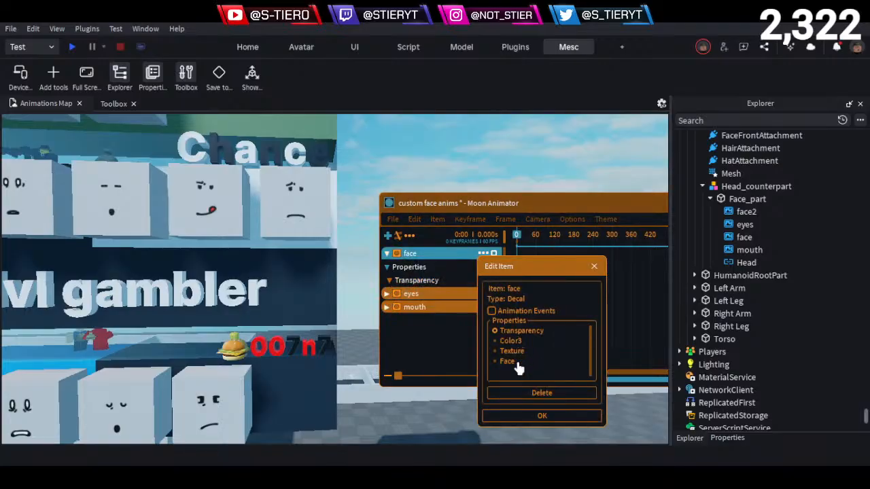
pyautogui.click(547, 417)
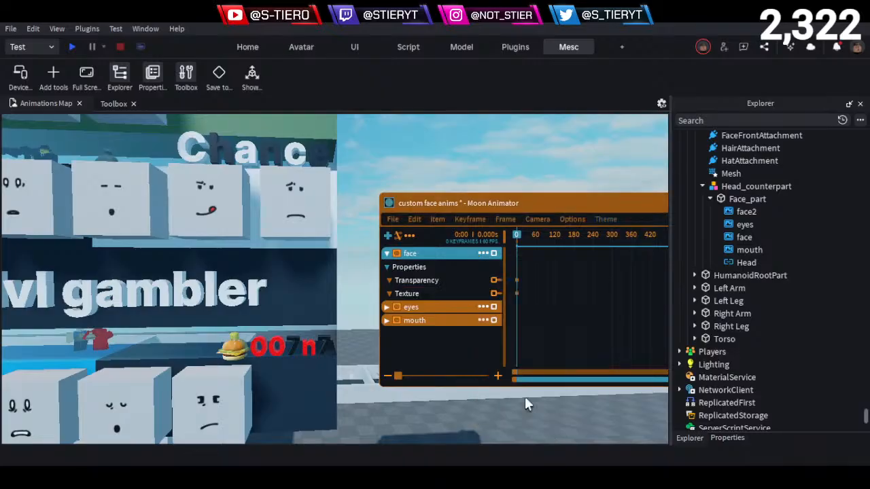
pyautogui.click(385, 308)
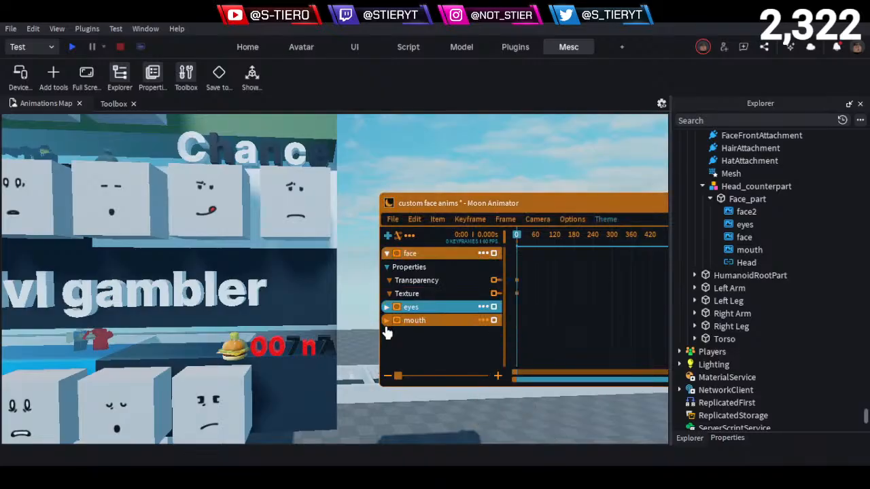
pyautogui.click(483, 320)
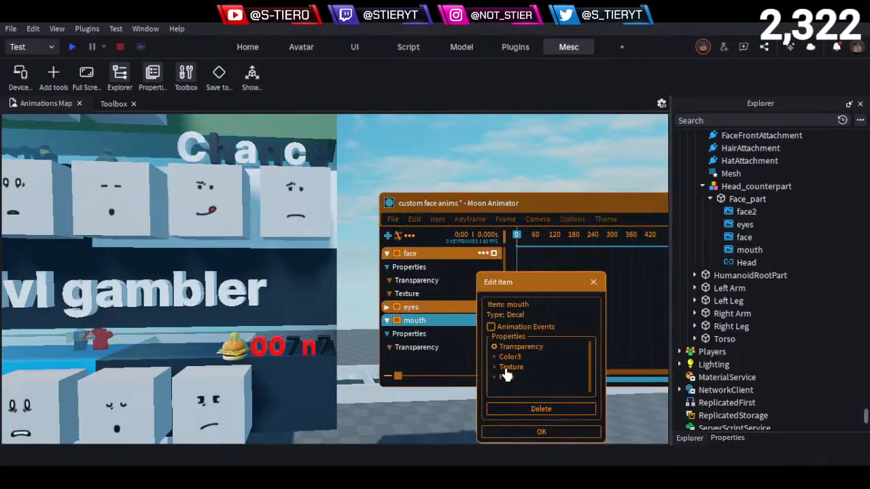
pyautogui.click(545, 433)
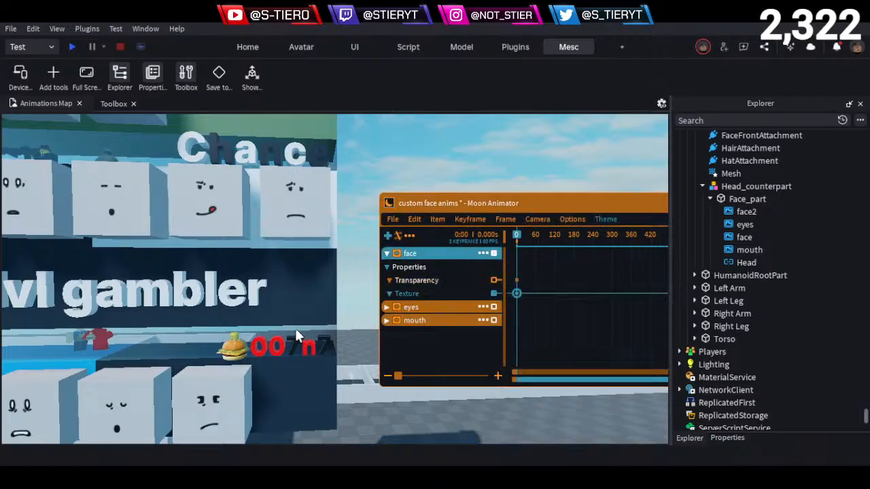
pyautogui.keyDown('alt'); pyautogui.click(194, 400); pyautogui.keyUp('alt')
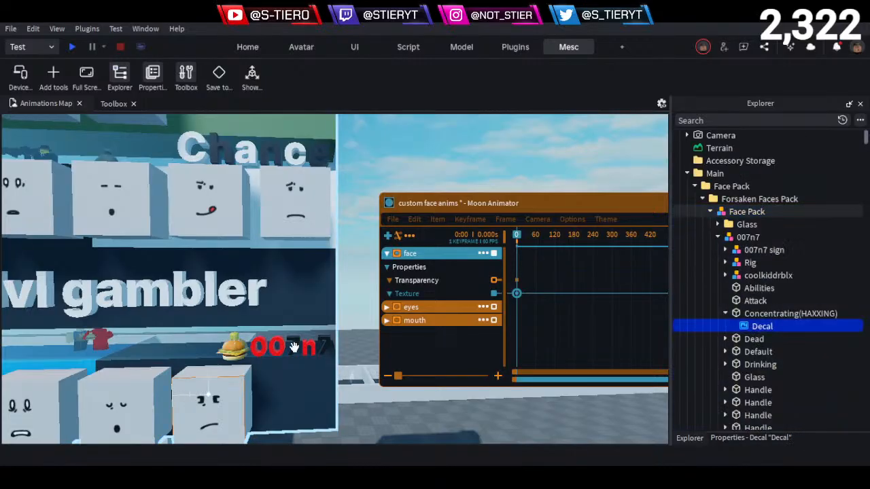
pyautogui.click(742, 439)
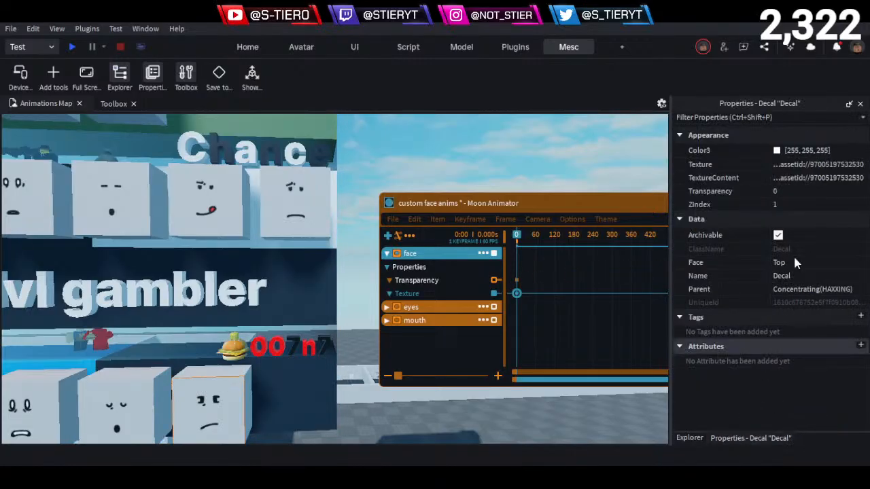
pyautogui.doubleClick(517, 294)
pyautogui.click(581, 409)
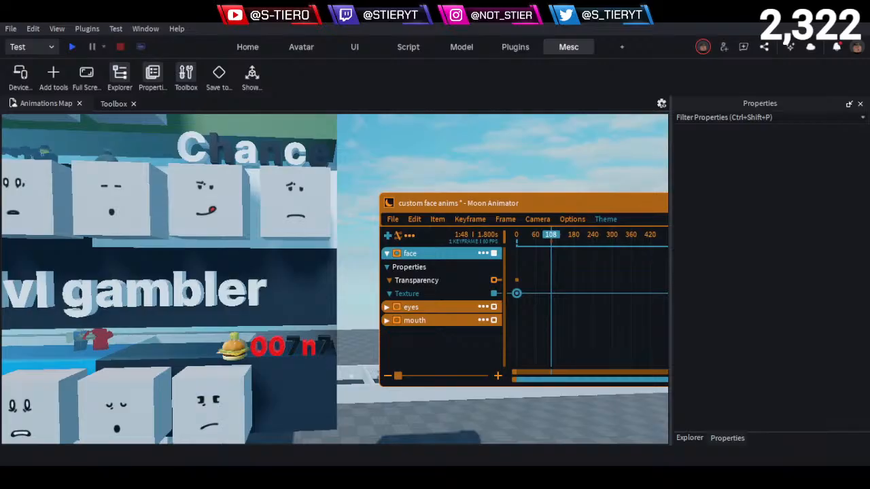
# - Go from the character face blocks back to the full-face board and look over its decals
pyautogui.press('s')
pyautogui.moveTo(344, 267); pyautogui.dragTo(280, 240, button='right')
pyautogui.press('w')
pyautogui.press('q')
pyautogui.press('w')
pyautogui.press('w')
pyautogui.press('s')
pyautogui.press('w')
pyautogui.press('w')
pyautogui.press('s')
pyautogui.press('w')
pyautogui.press('s')
pyautogui.press('w')
pyautogui.press('w')
pyautogui.press('s')
pyautogui.press('a')
pyautogui.press('a')
pyautogui.press('w')
pyautogui.press('w')
pyautogui.press('w')
pyautogui.press('s')
pyautogui.press('a')
pyautogui.press('s')
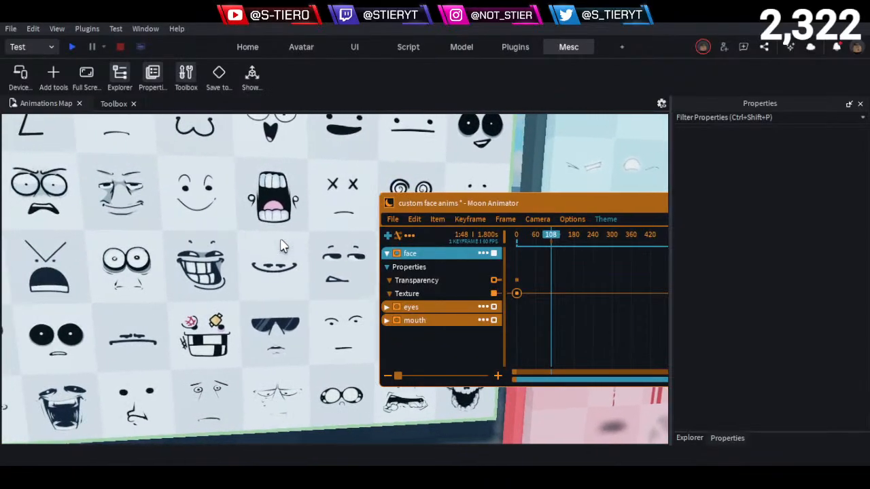
pyautogui.press('s')
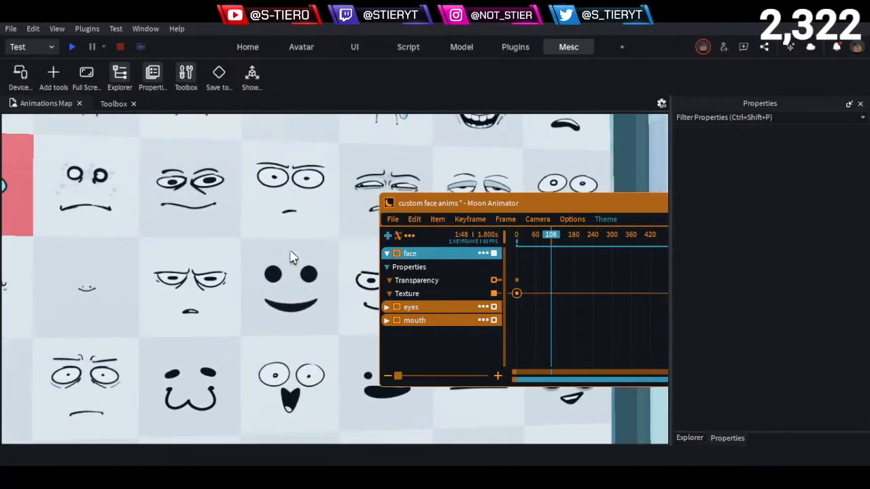
# - Browse the full-face board from its upper rows down to its lower rows for another face texture
pyautogui.press('a')
pyautogui.press('a')
pyautogui.press('w')
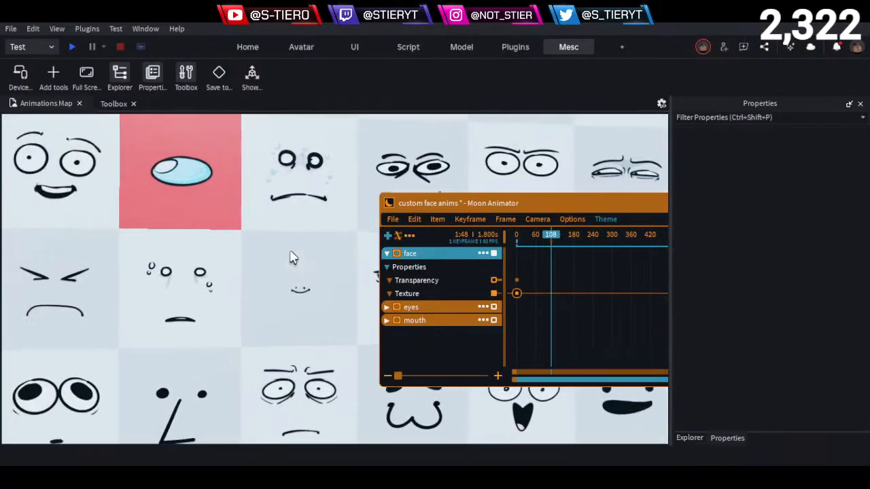
pyautogui.press('q')
pyautogui.press('w')
pyautogui.press('q')
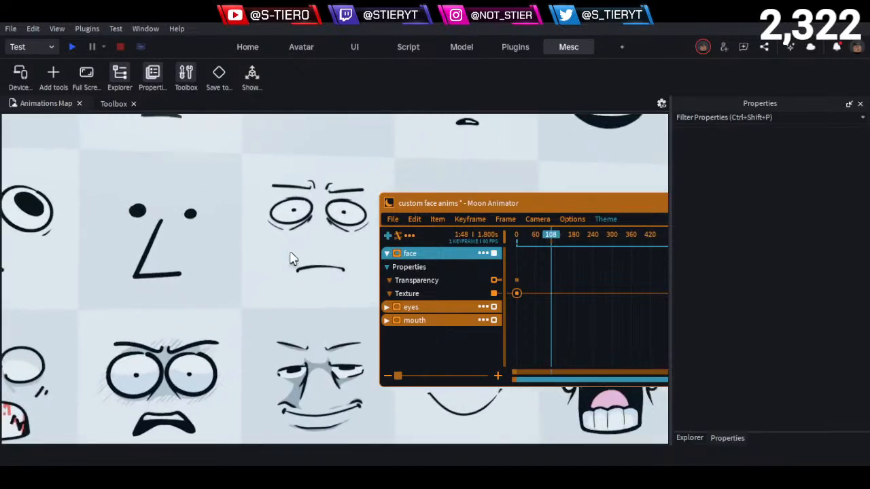
pyautogui.press('d')
pyautogui.press('s')
pyautogui.press('q')
pyautogui.press('a')
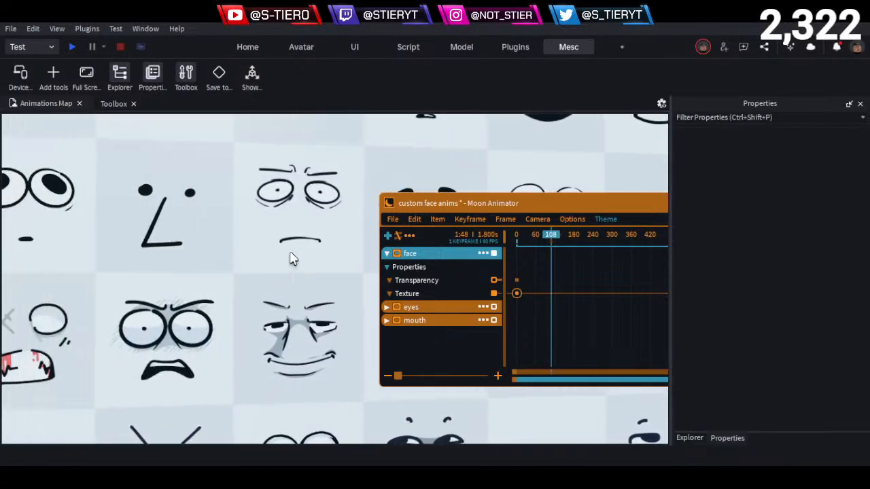
pyautogui.press('a')
pyautogui.press('s')
pyautogui.press('d')
pyautogui.press('q')
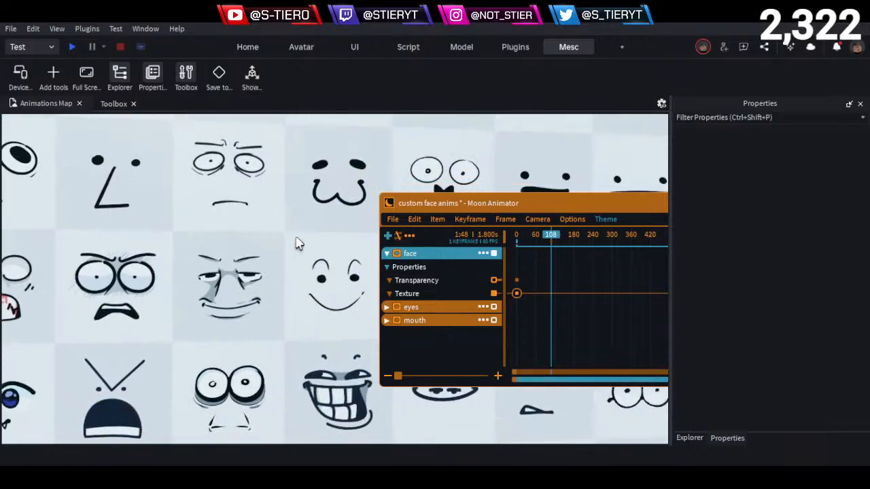
pyautogui.press('q')
pyautogui.press('a')
pyautogui.press('d')
pyautogui.press('q')
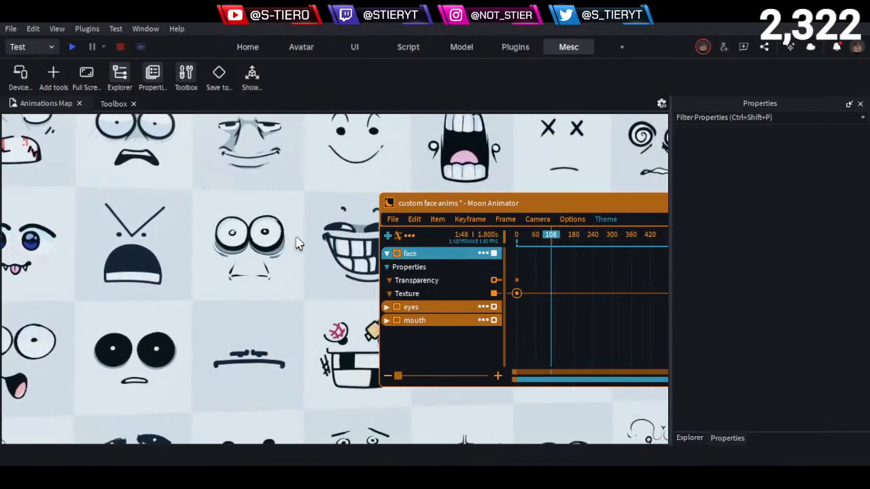
pyautogui.press('d')
pyautogui.press('a')
pyautogui.press('a')
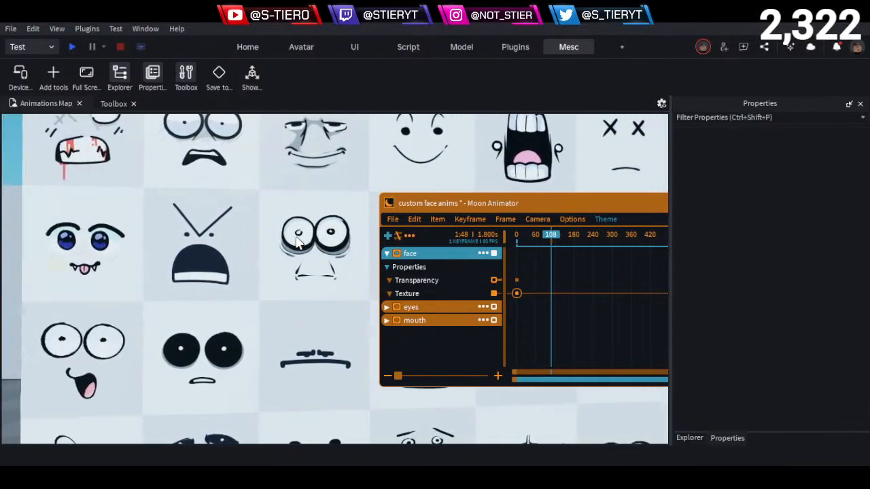
pyautogui.press('a')
pyautogui.click(204, 359)
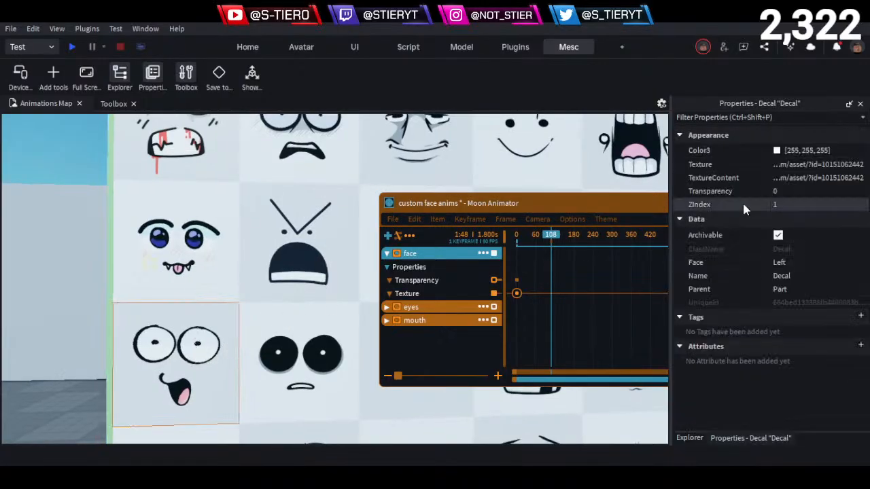
pyautogui.click(799, 166)
pyautogui.doubleClick(434, 294)
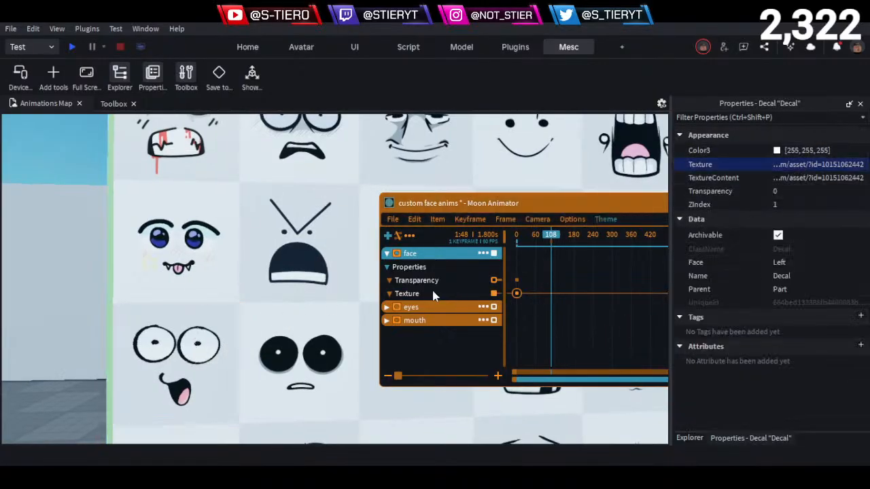
pyautogui.press('7')
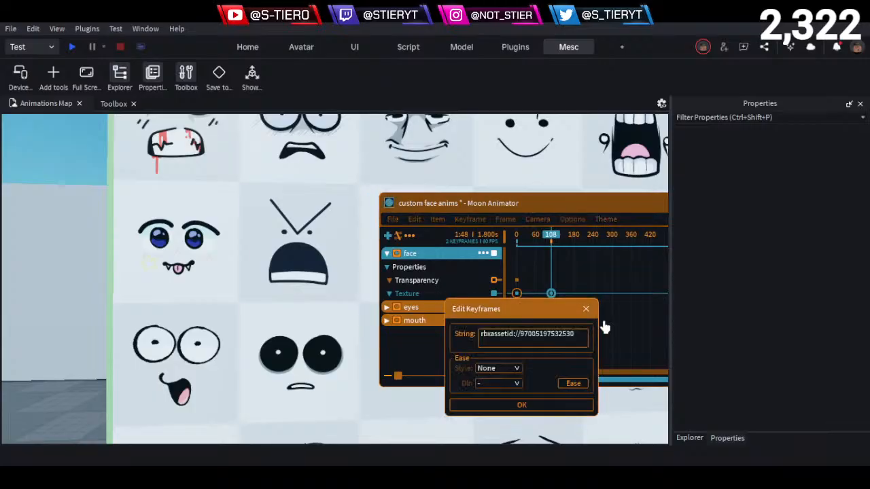
pyautogui.click(530, 335)
pyautogui.hotkey('ctrl', 'a')
pyautogui.press('BackSpace')
pyautogui.hotkey('ctrl', 'v')
pyautogui.press('Return')
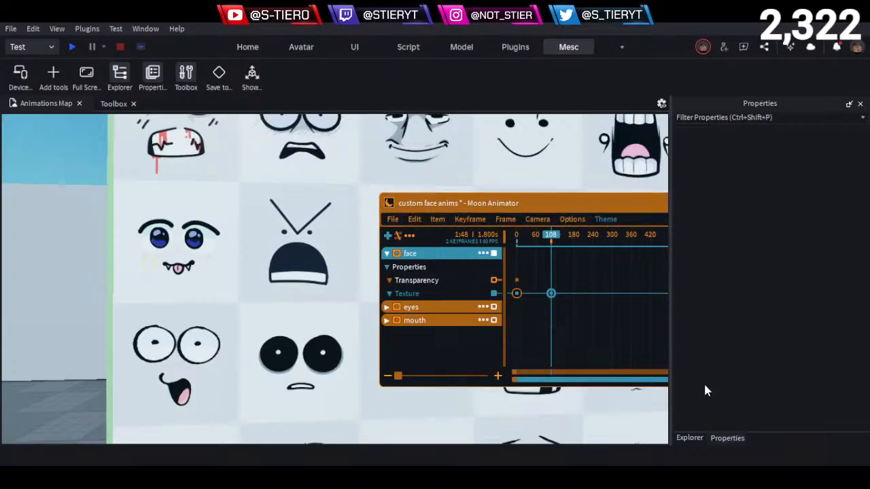
# - Add a Texture keyframe to the face track at frame 226
pyautogui.moveTo(550, 235); pyautogui.dragTo(588, 235)
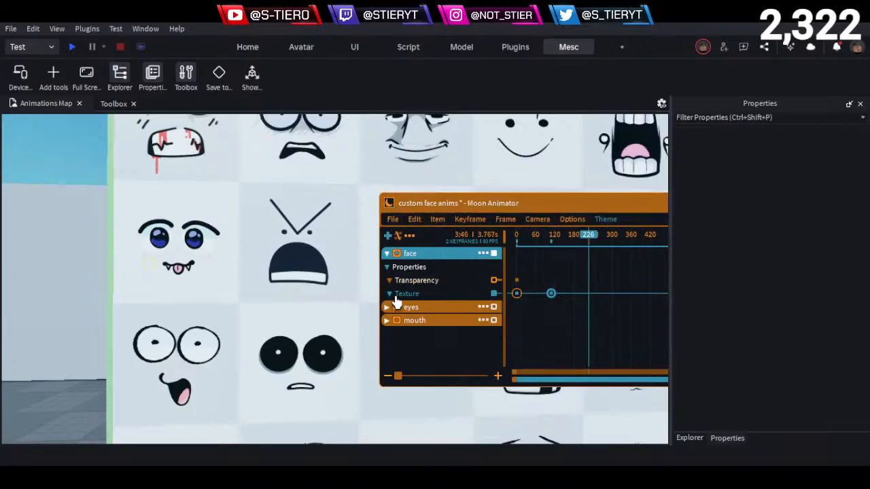
pyautogui.press('+')
pyautogui.press('e')
pyautogui.press('d')
pyautogui.click(303, 273)
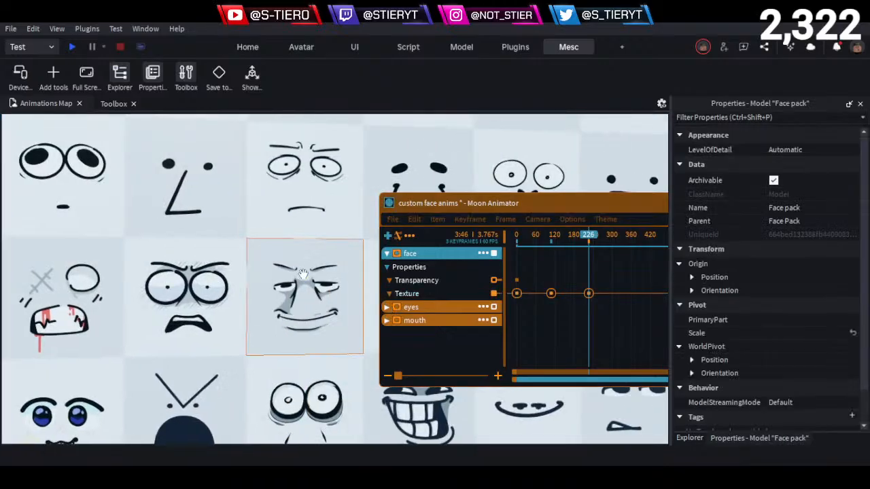
pyautogui.keyDown('alt'); pyautogui.click(303, 274); pyautogui.keyUp('alt')
pyautogui.click(823, 164)
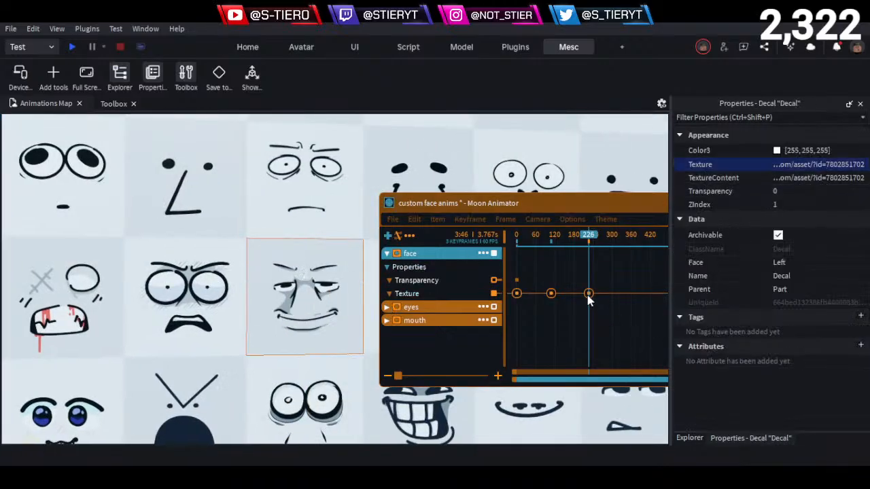
pyautogui.click(588, 297)
pyautogui.rightClick(589, 298)
pyautogui.click(623, 341)
pyautogui.hotkey('ctrl', 'a')
pyautogui.hotkey('ctrl', 'v')
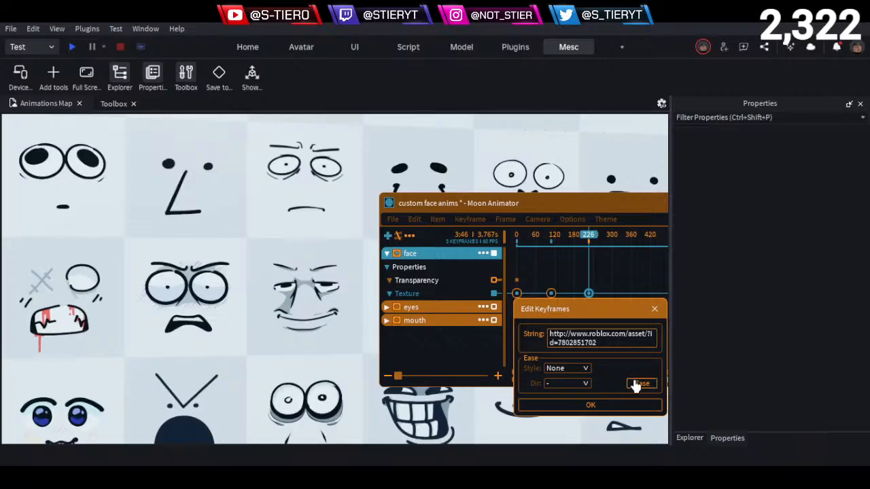
pyautogui.click(604, 407)
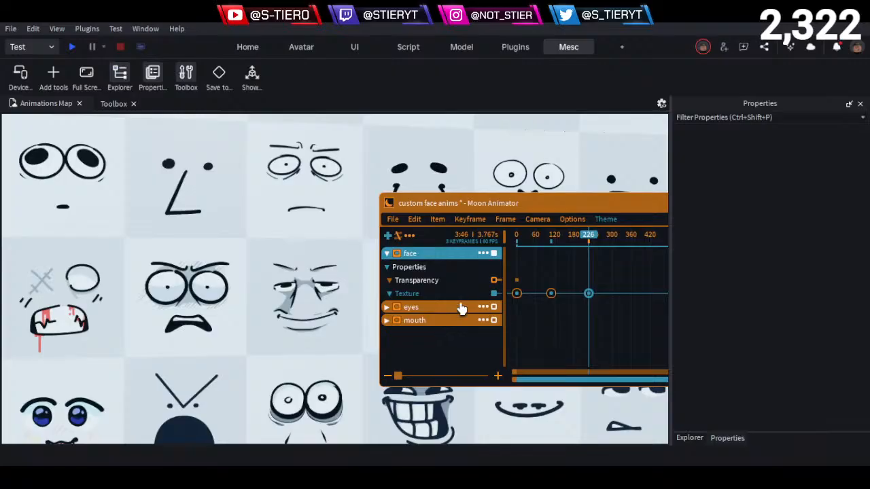
# - Play back the face animation from frame 0 while watching the character's face
pyautogui.moveTo(547, 240); pyautogui.dragTo(429, 241)
pyautogui.scroll(-4, 295, 337)
pyautogui.scroll(-5, 295, 330)
pyautogui.moveTo(298, 327); pyautogui.dragTo(303, 325, button='right')
pyautogui.press('w')
pyautogui.press('space')
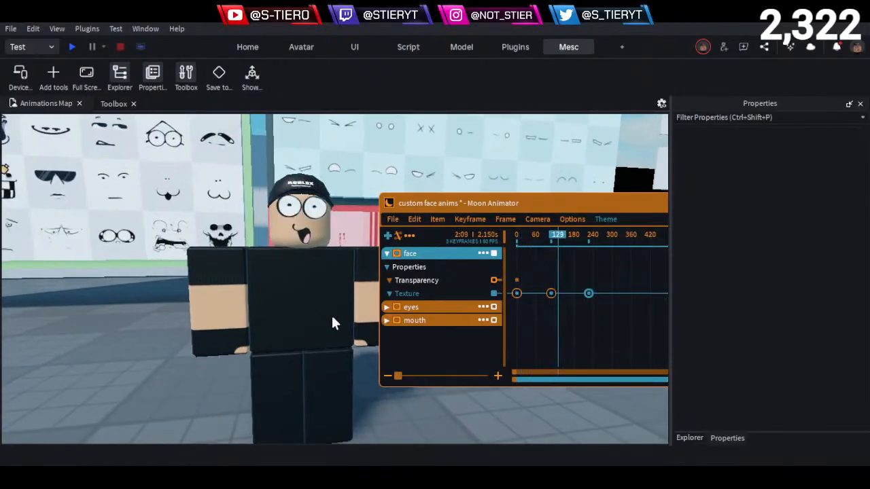
pyautogui.press('space')
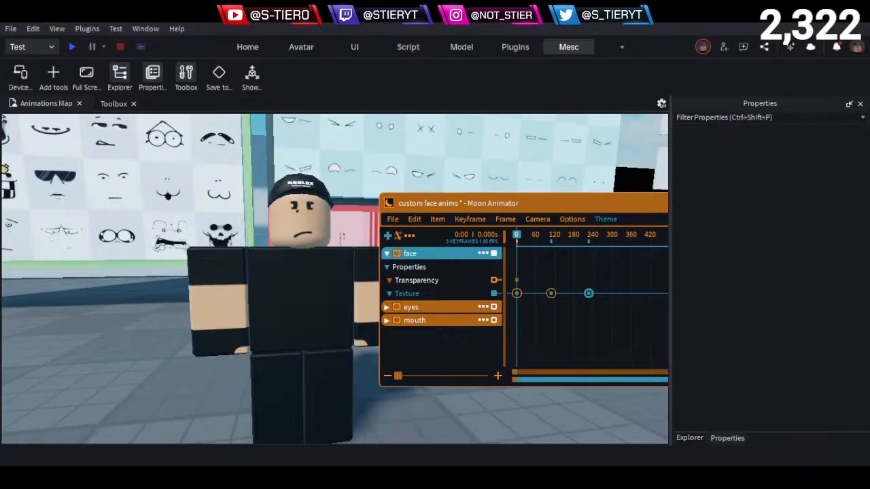
pyautogui.press('space')
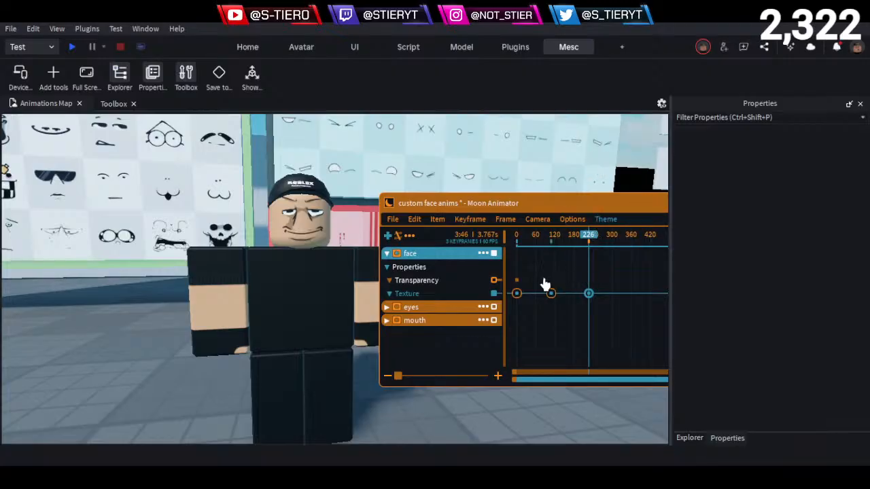
# - Scrub the timeline from frame 0 to the face keyframe at frame 108
pyautogui.moveTo(537, 242); pyautogui.dragTo(518, 244)
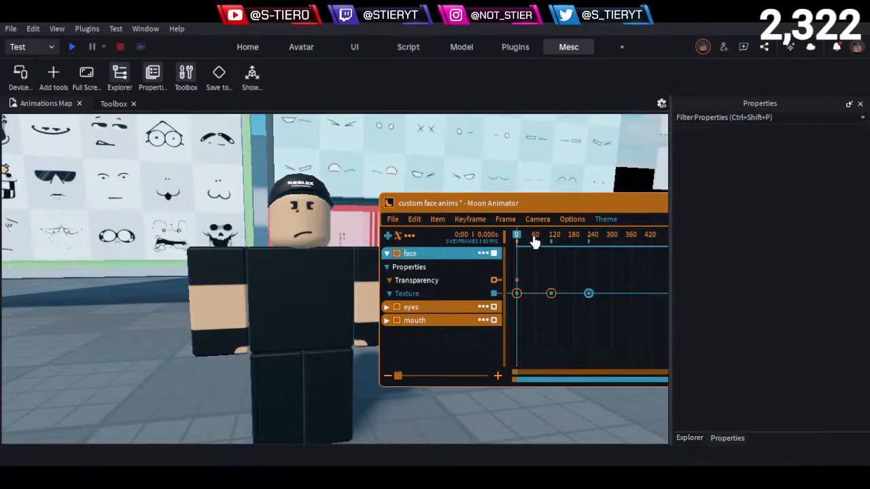
pyautogui.moveTo(535, 243); pyautogui.dragTo(550, 256)
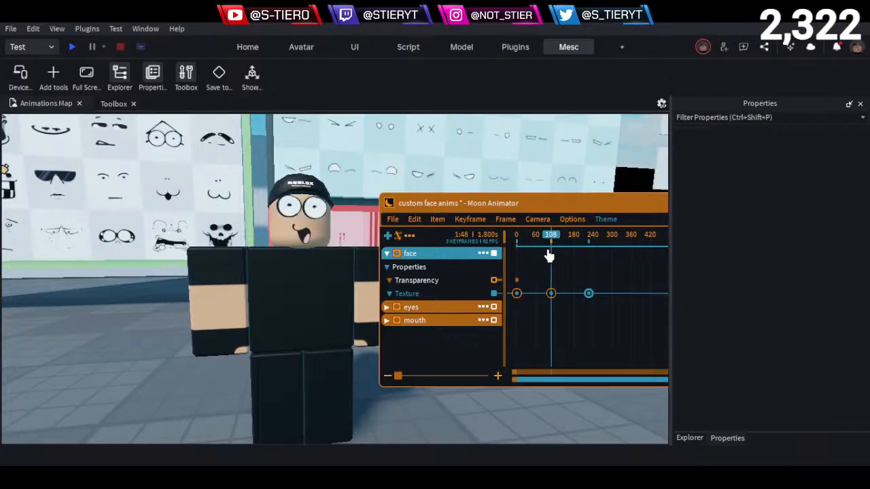
pyautogui.click(82, 351)
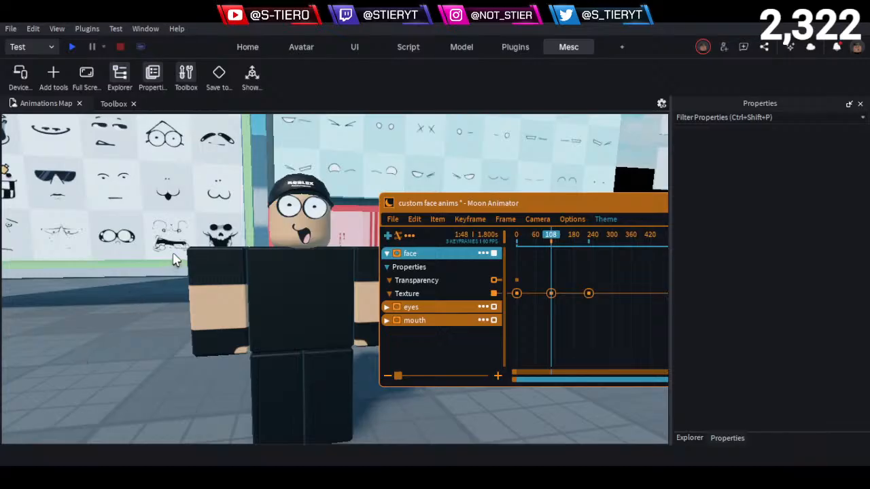
# - Go to the eyes board and look over its eye decals up close and as a whole
pyautogui.press('w')
pyautogui.press('d')
pyautogui.moveTo(167, 247); pyautogui.dragTo(208, 212, button='right')
pyautogui.press('w')
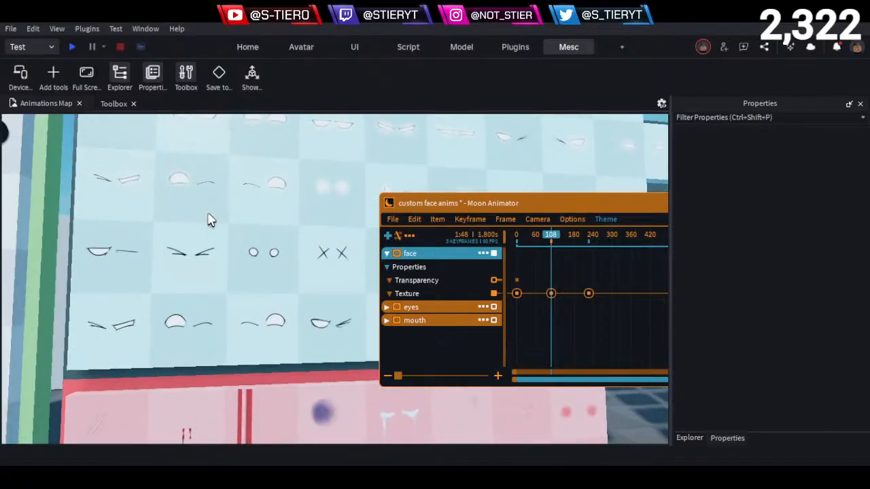
pyautogui.press('w')
pyautogui.press('s')
pyautogui.moveTo(266, 216)
pyautogui.mouseDown(button='right')
pyautogui.moveTo(272, 212)
pyautogui.moveTo(266, 216)
pyautogui.mouseUp(button='right')
pyautogui.press('w')
pyautogui.press('a')
pyautogui.press('w')
pyautogui.press('w')
pyautogui.press('w')
pyautogui.press('w')
pyautogui.press('w')
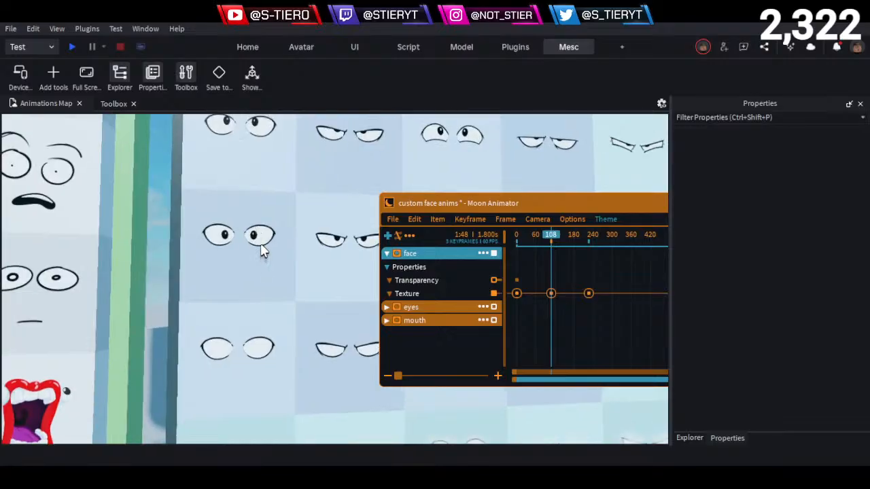
pyautogui.press('a')
pyautogui.press('w')
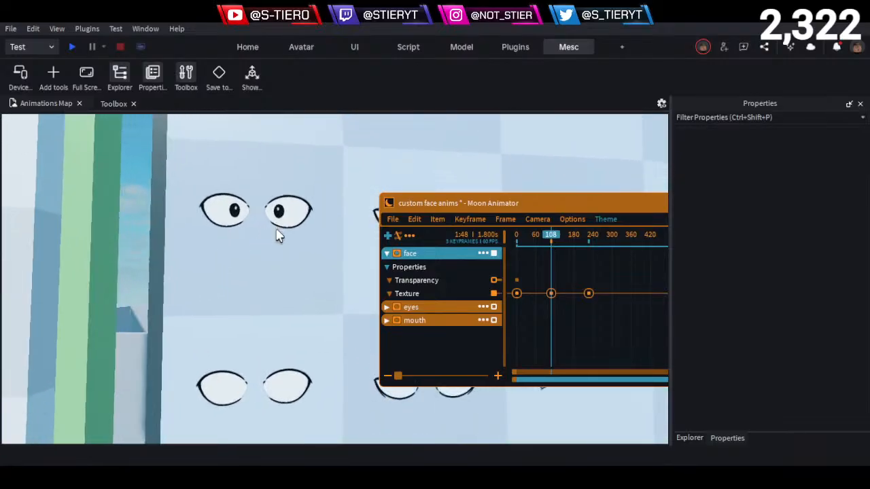
pyautogui.press('s')
pyautogui.moveTo(266, 222); pyautogui.dragTo(263, 221, button='right')
pyautogui.press('w')
pyautogui.press('s')
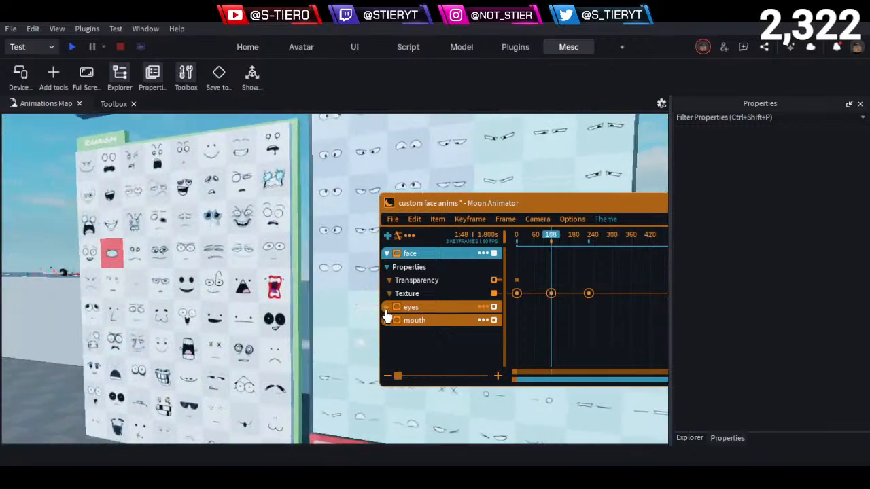
# - Expand the eyes track and add a Texture keyframe to it at frame 108
pyautogui.click(387, 310)
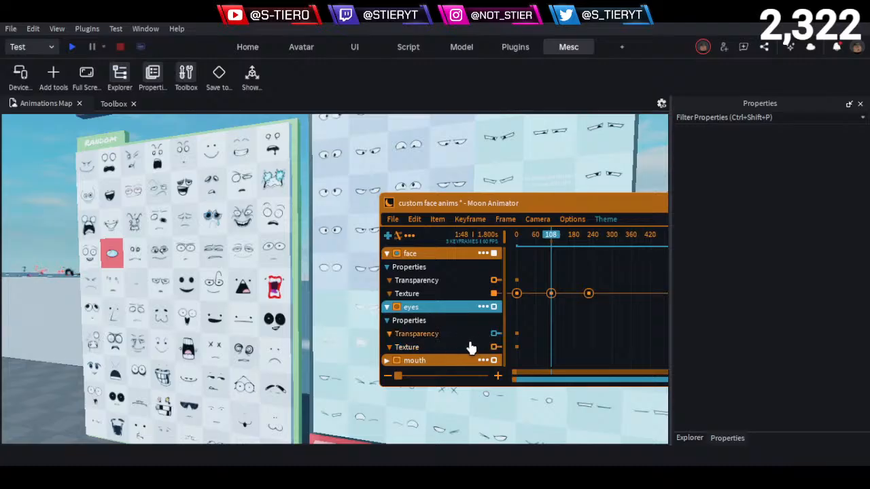
pyautogui.doubleClick(450, 349)
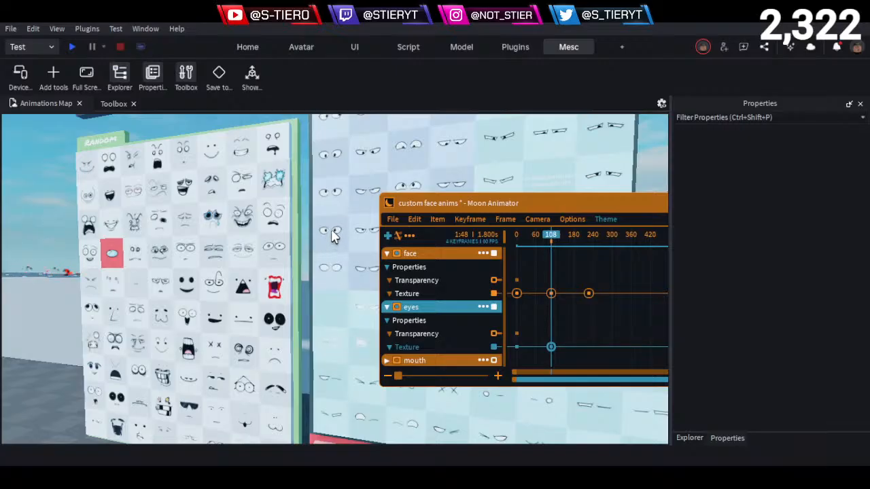
# - Go past the eyes board to the mouth blocks and browse their rows for a mouth decal
pyautogui.press('d')
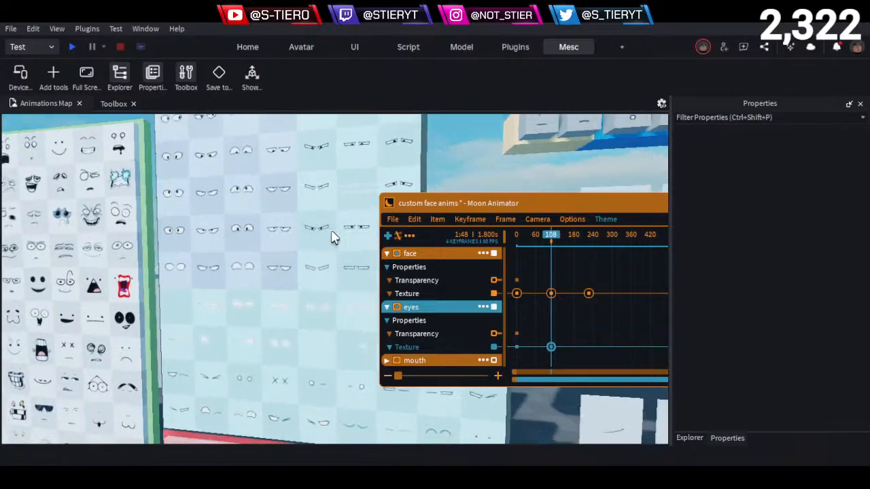
pyautogui.moveTo(331, 232); pyautogui.dragTo(331, 231, button='right')
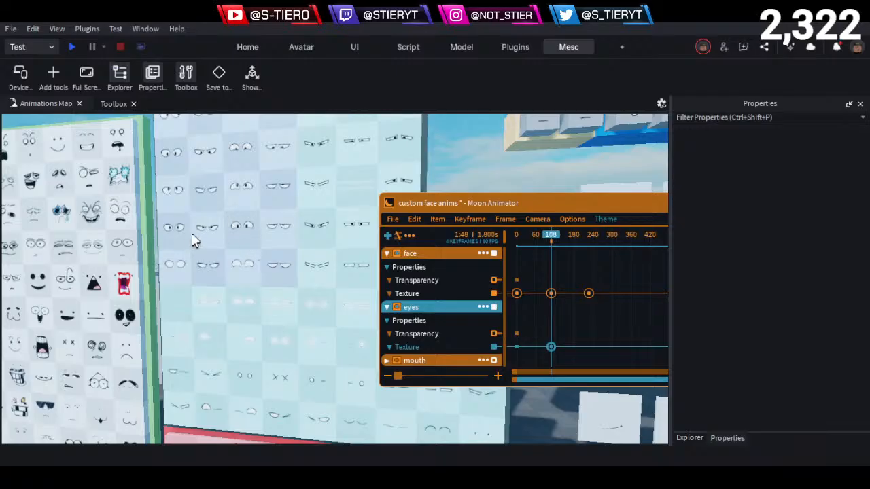
pyautogui.moveTo(236, 253); pyautogui.dragTo(236, 260, button='right')
pyautogui.press('w')
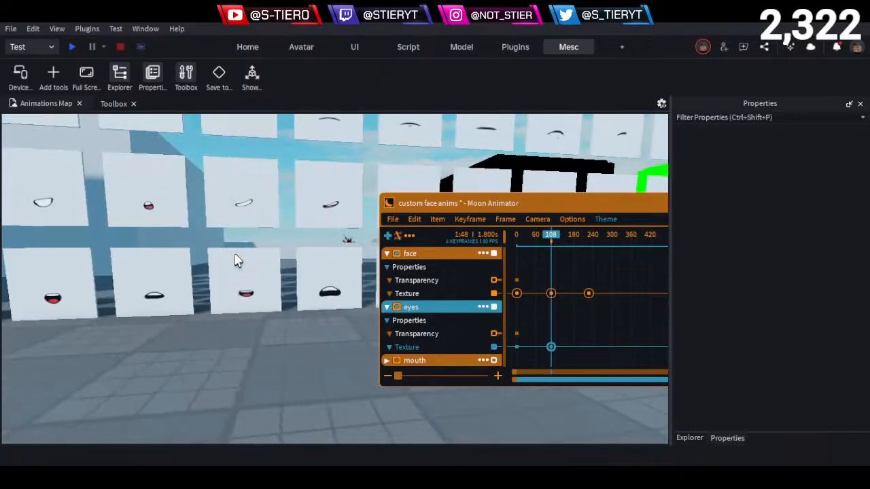
pyautogui.scroll(5, 247, 249)
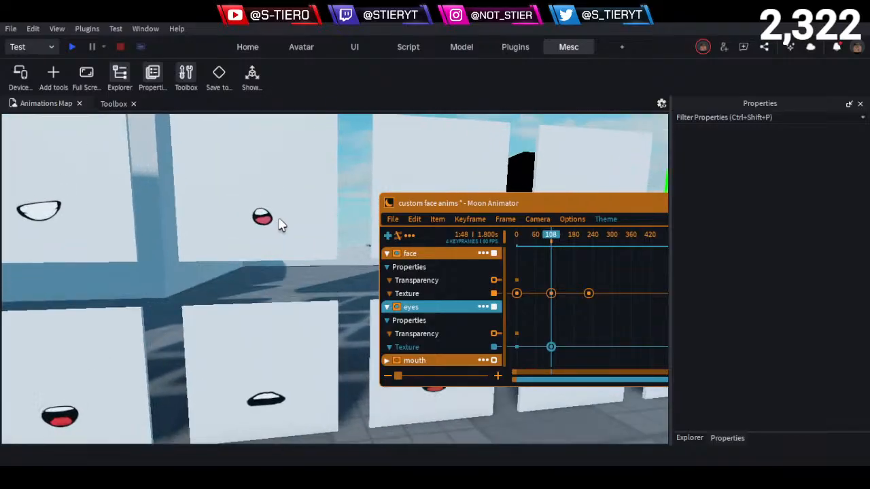
pyautogui.press('w')
pyautogui.press('e')
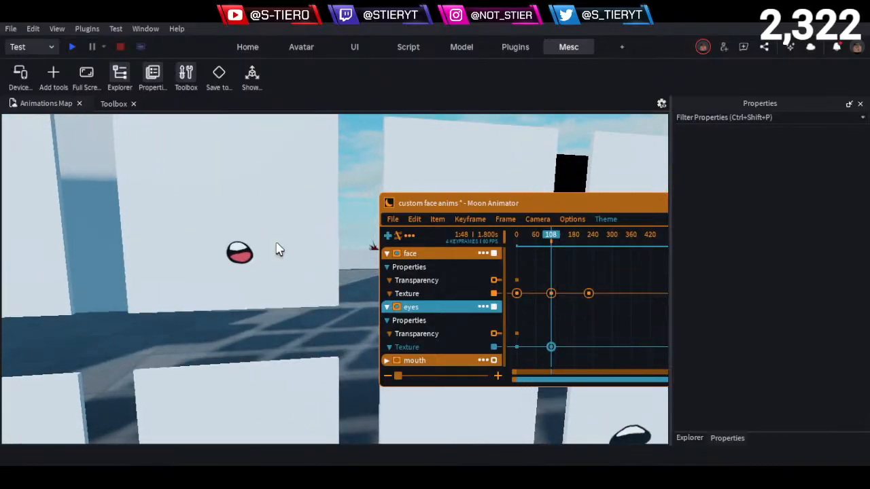
pyautogui.press('d')
pyautogui.press('a')
pyautogui.press('s')
pyautogui.press('s')
pyautogui.press('a')
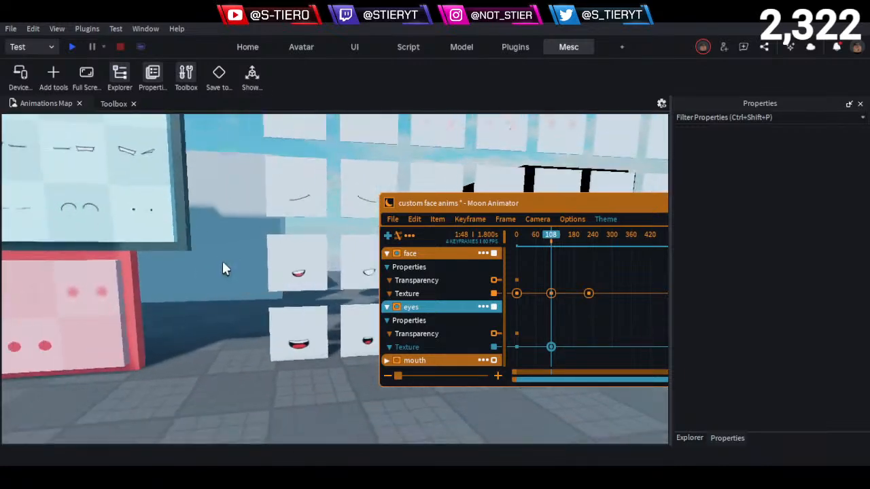
pyautogui.press('d')
pyautogui.press('w')
pyautogui.press('d')
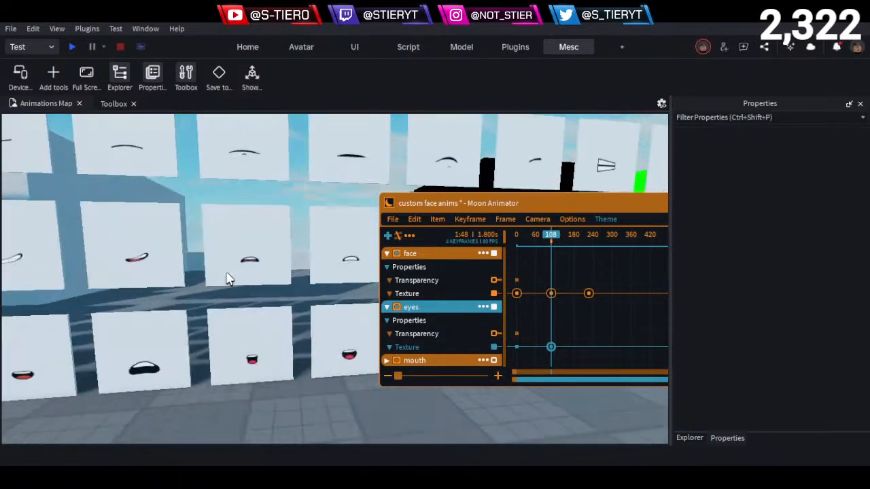
pyautogui.press('w')
pyautogui.press('d')
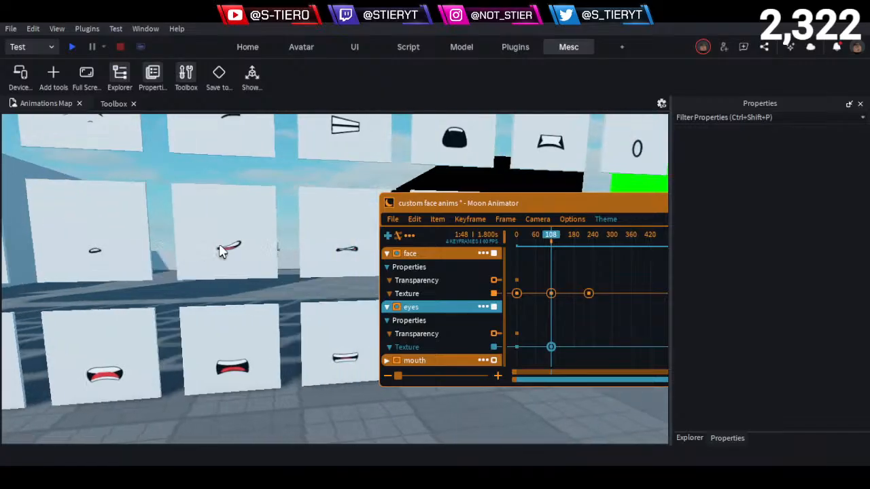
pyautogui.press('s')
pyautogui.press('a')
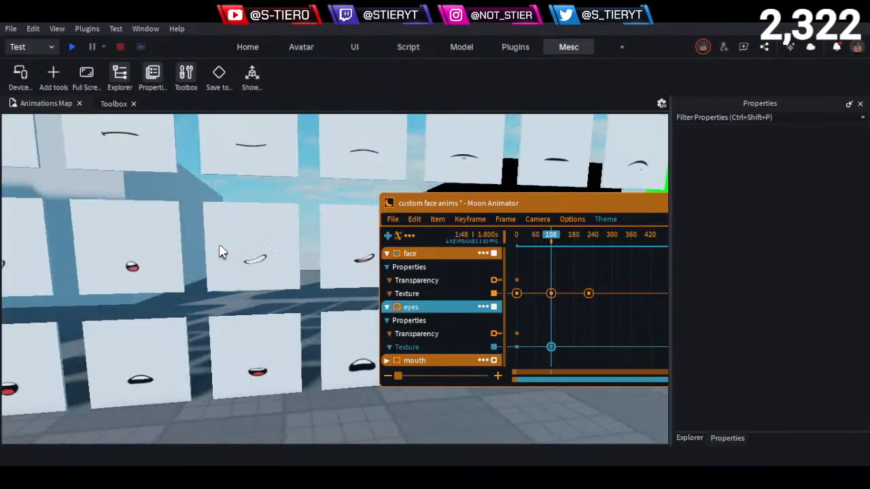
pyautogui.press('a')
pyautogui.click(231, 243)
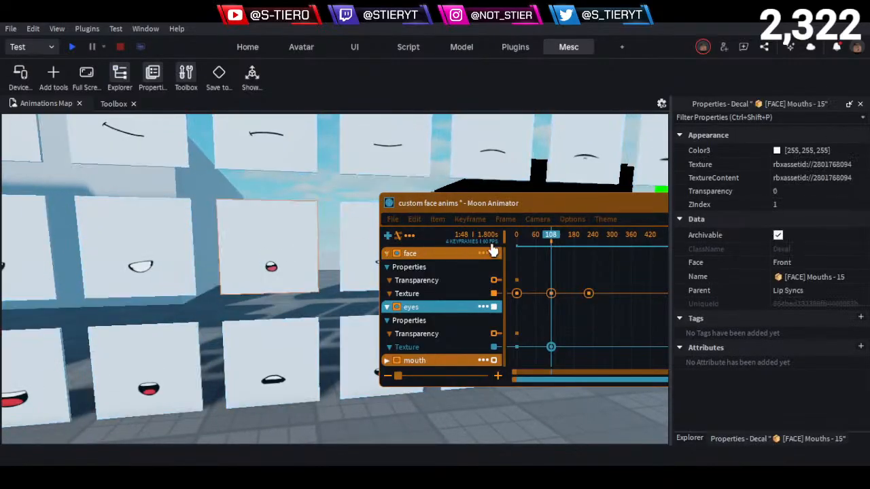
pyautogui.click(818, 164)
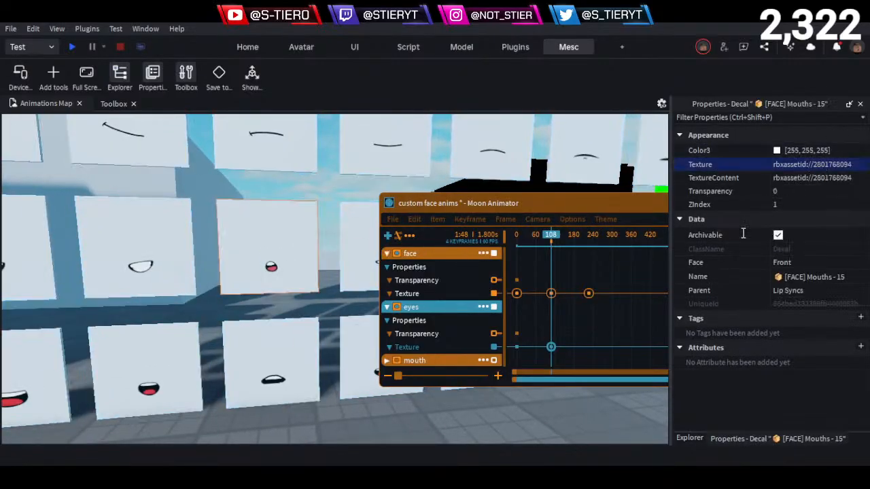
pyautogui.click(443, 343)
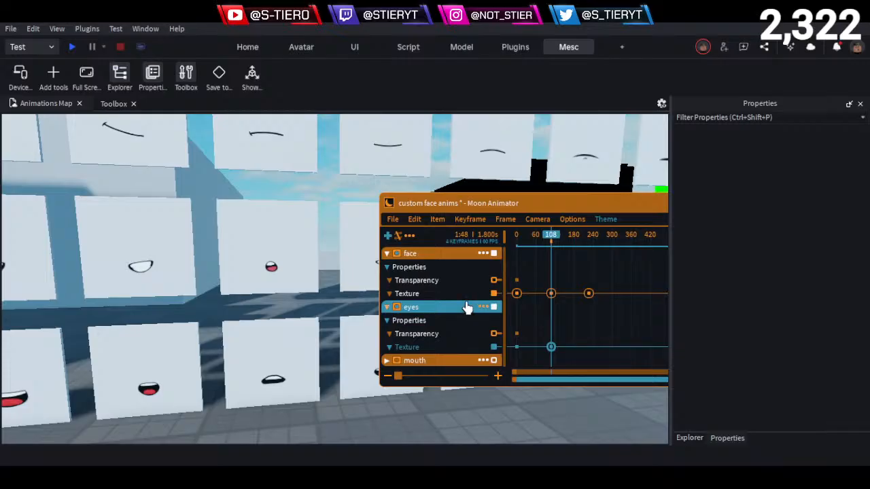
pyautogui.click(387, 362)
pyautogui.scroll(-3, 413, 354)
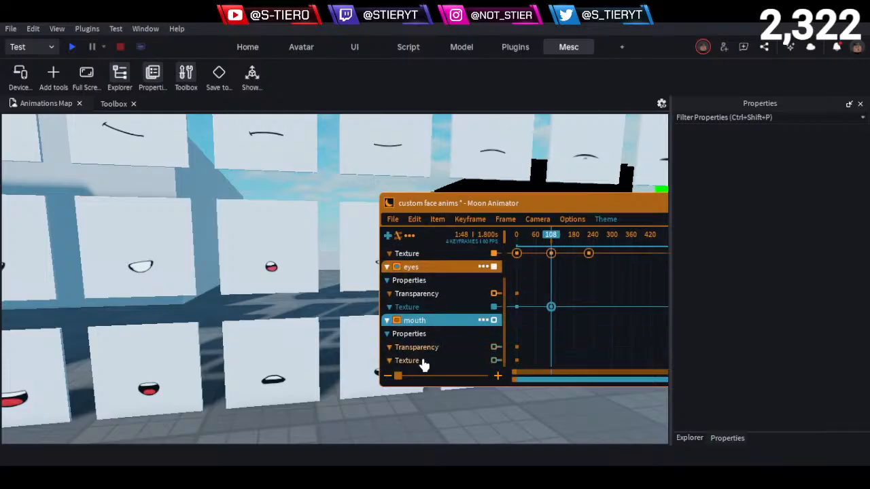
pyautogui.click(422, 361)
pyautogui.click(564, 349)
pyautogui.doubleClick(551, 361)
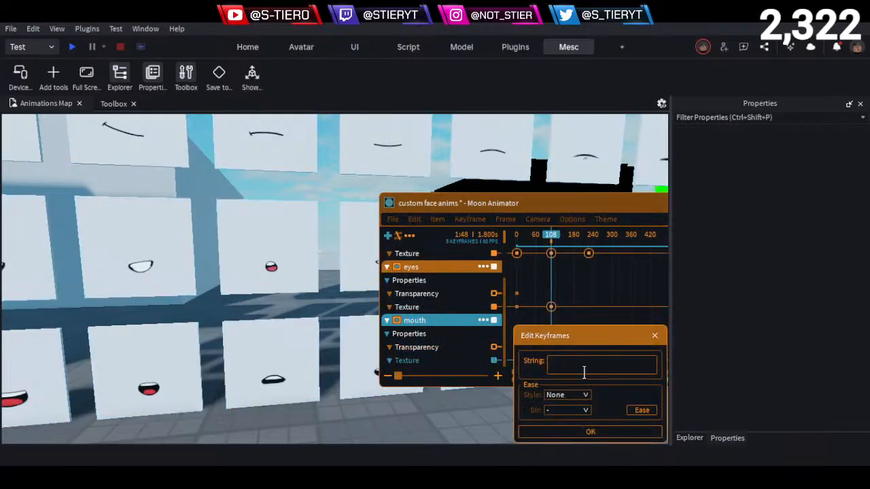
pyautogui.hotkey('ctrl', 'v')
pyautogui.click(590, 431)
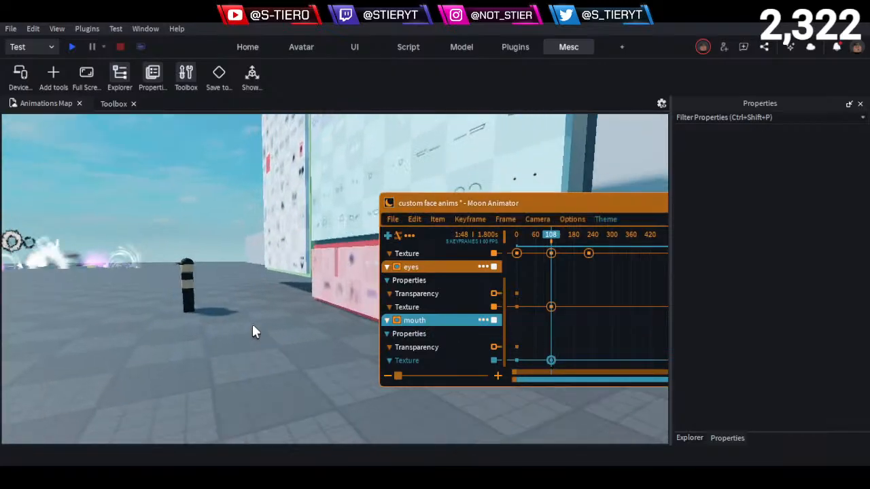
# - Go back to the character and delete the face track's Texture keyframe at frame 108
pyautogui.press('w')
pyautogui.moveTo(253, 325); pyautogui.dragTo(253, 325, button='right')
pyautogui.press('d')
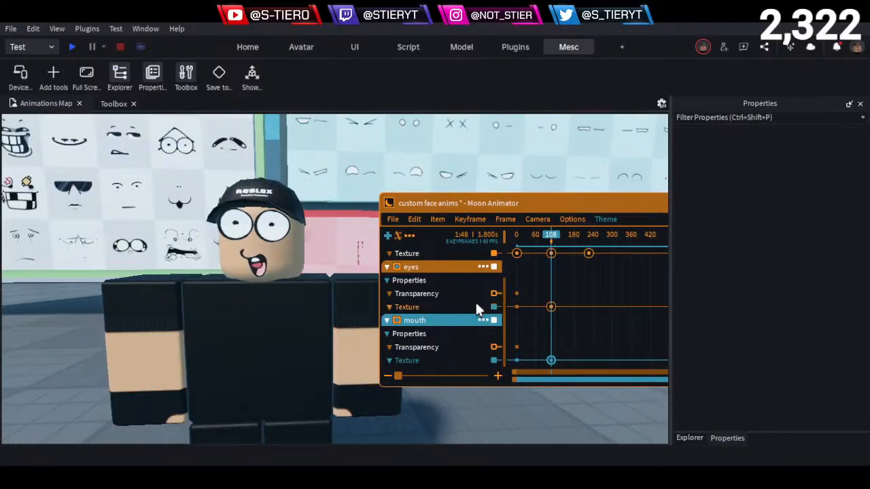
pyautogui.scroll(1, 465, 306)
pyautogui.scroll(2, 466, 306)
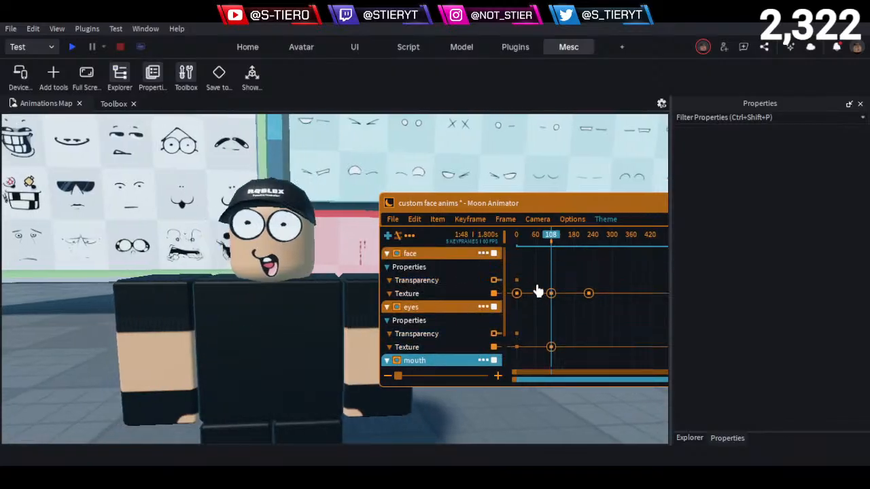
pyautogui.click(551, 294)
pyautogui.press('Delete')
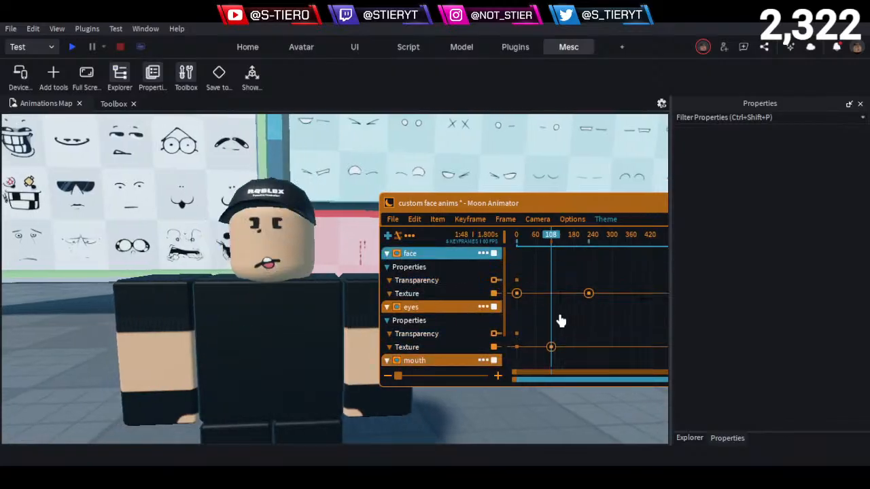
# - Add a Transparency keyframe to the face track and keep it at frame 0 rather than near frame 108
pyautogui.click(443, 286)
pyautogui.press('=')
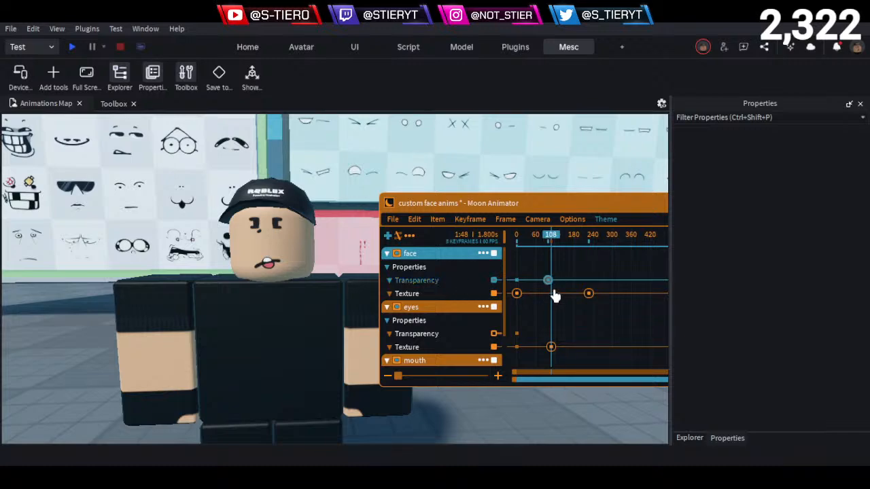
pyautogui.moveTo(545, 280)
pyautogui.mouseDown()
pyautogui.moveTo(551, 286)
pyautogui.moveTo(538, 286)
pyautogui.mouseUp()
pyautogui.rightClick(538, 285)
pyautogui.click(650, 296)
pyautogui.moveTo(544, 251); pyautogui.dragTo(407, 241)
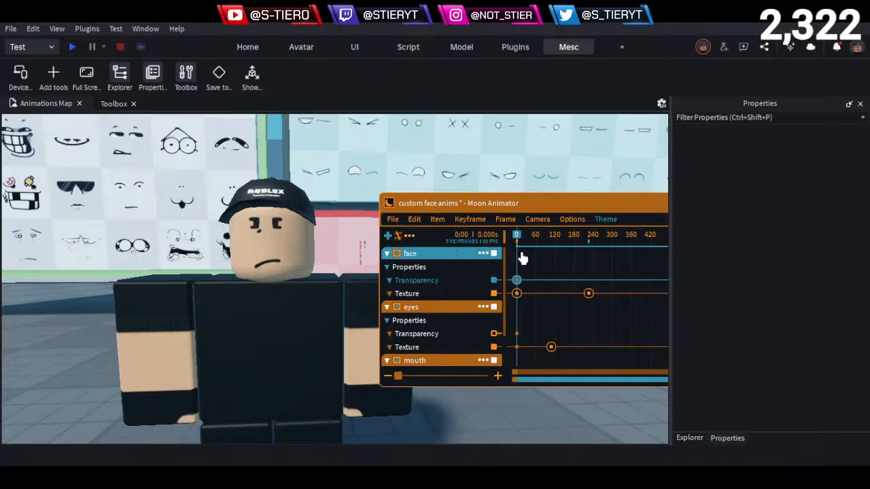
# - Add a Transparency keyframe to the face track at frame 108 with value 1, aligned with the eyes' Texture keyframe
pyautogui.moveTo(528, 246); pyautogui.dragTo(552, 265)
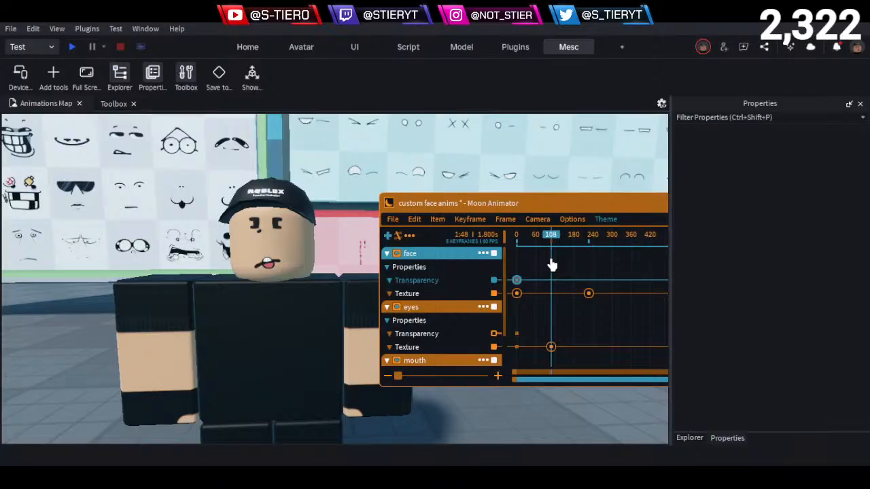
pyautogui.moveTo(551, 265); pyautogui.dragTo(552, 265)
pyautogui.click(551, 348)
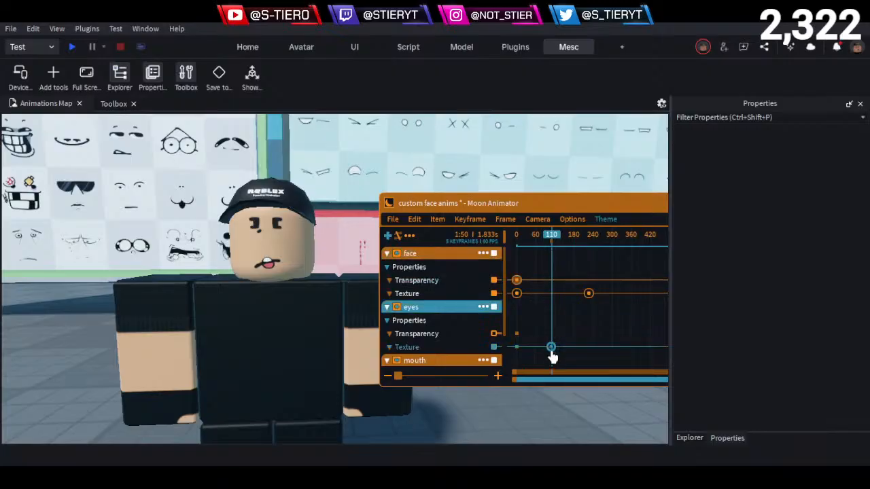
pyautogui.press('End')
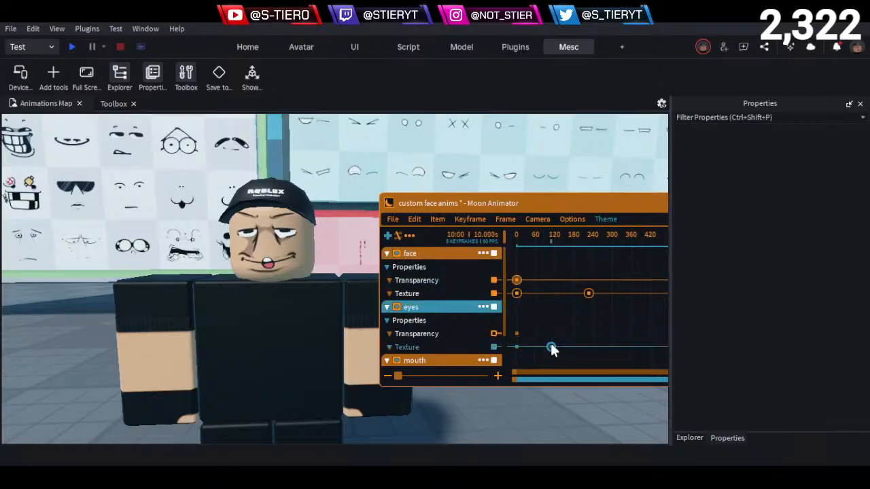
pyautogui.click(551, 345)
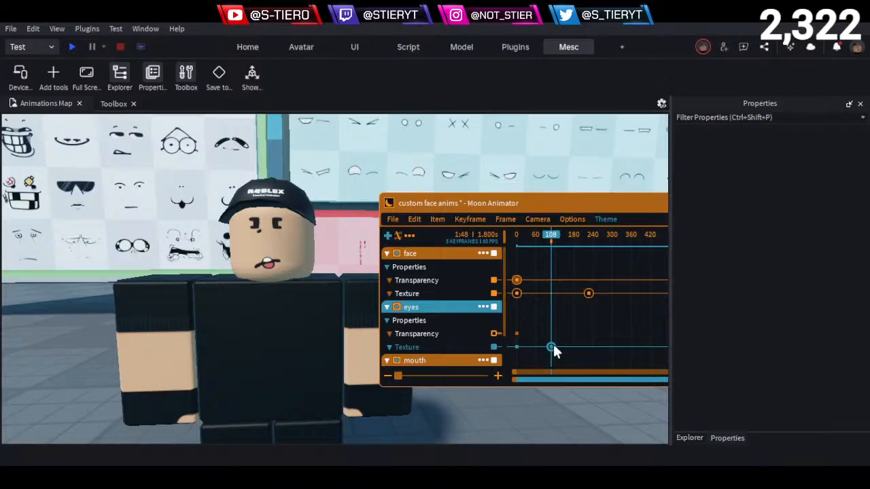
pyautogui.click(422, 281)
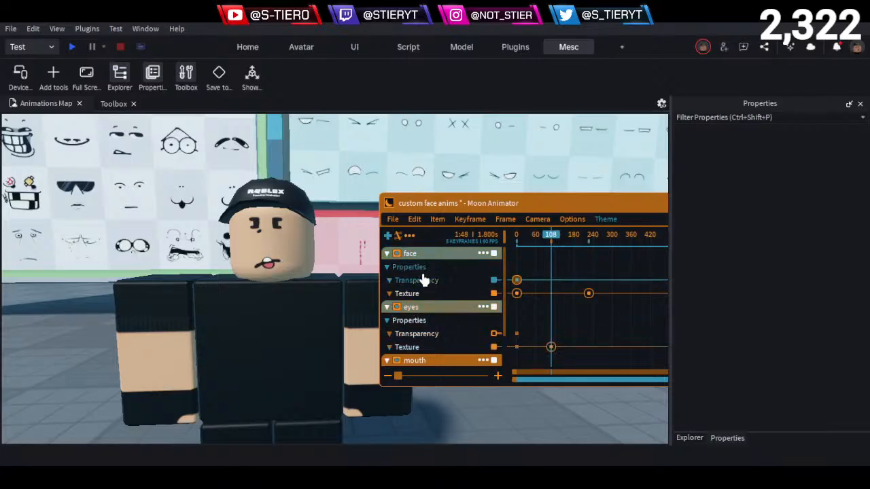
pyautogui.press('7')
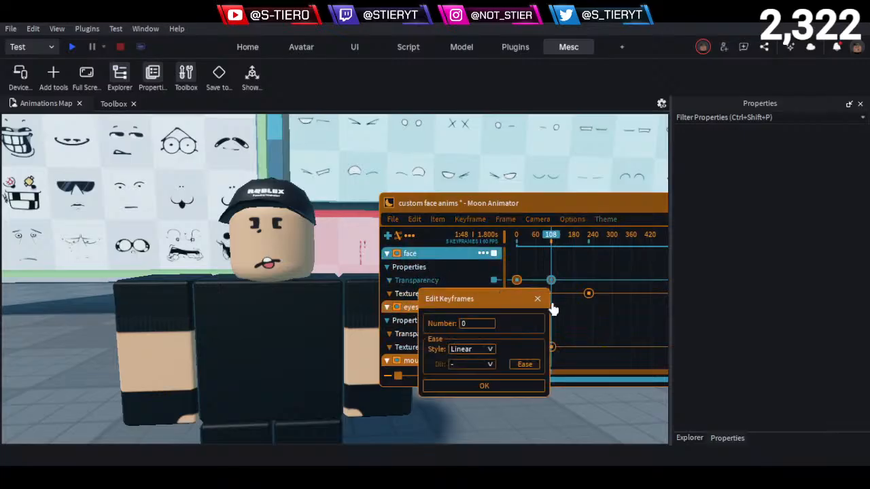
pyautogui.moveTo(489, 327); pyautogui.dragTo(432, 324)
pyautogui.write('1')
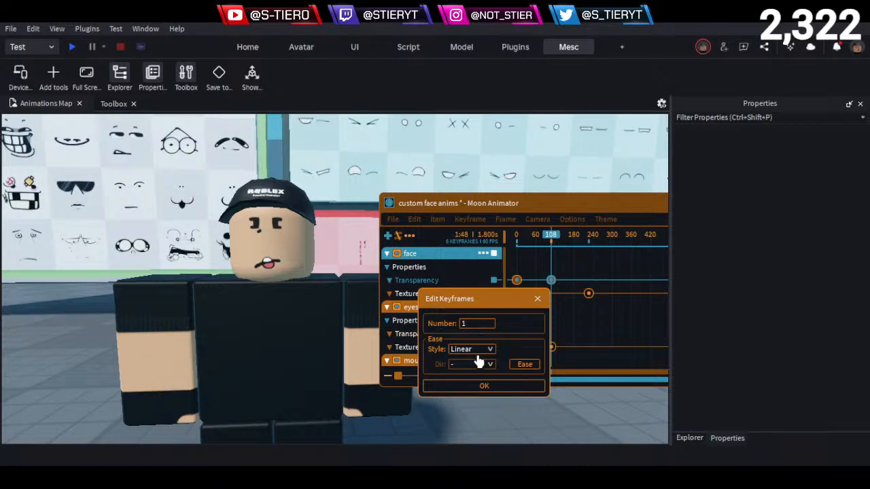
pyautogui.click(483, 386)
# - Set the ease style of the face track's Transparency keyframes at frames 0 and 108 to None
pyautogui.moveTo(573, 271); pyautogui.dragTo(493, 288)
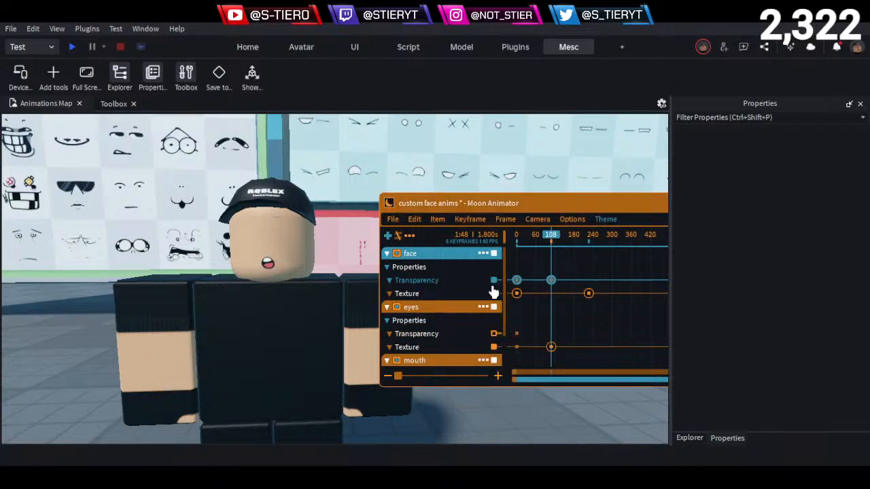
pyautogui.press('7')
pyautogui.click(557, 349)
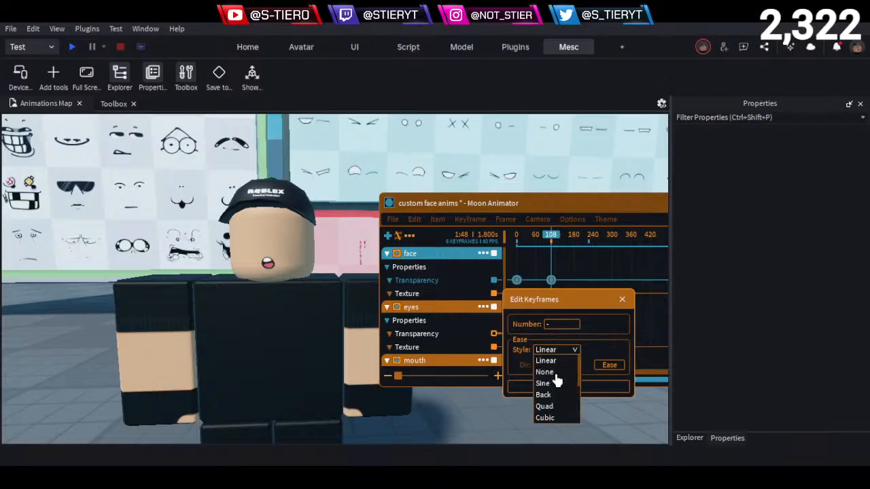
pyautogui.click(562, 376)
pyautogui.click(565, 387)
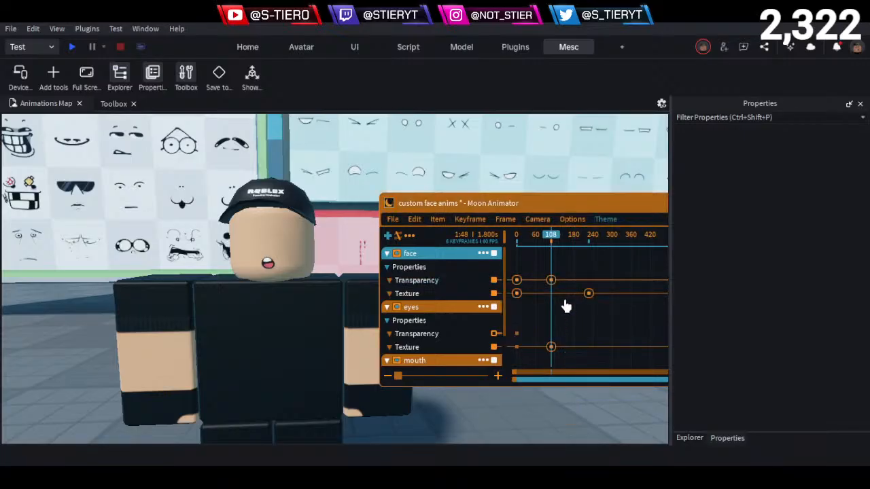
# - Add a face Transparency keyframe at frame 226 with ease style None that shows the full face again
pyautogui.scroll(-3, 449, 340)
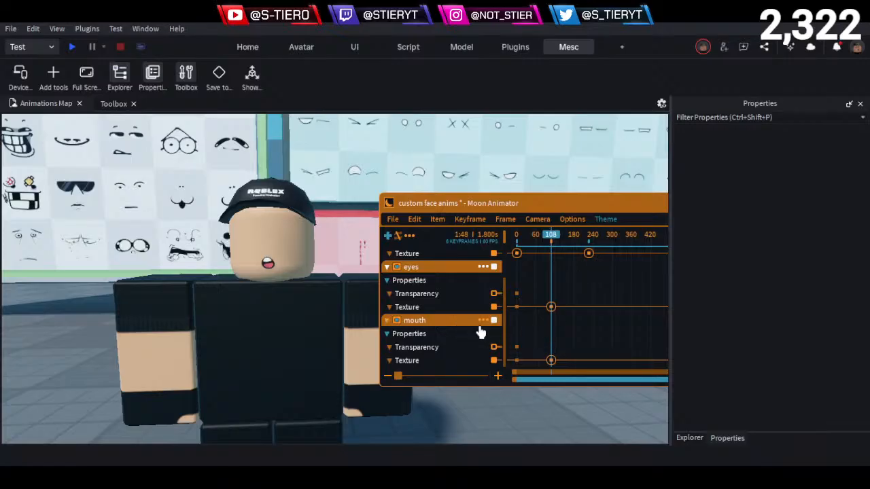
pyautogui.scroll(3, 480, 332)
pyautogui.moveTo(552, 238); pyautogui.dragTo(591, 264)
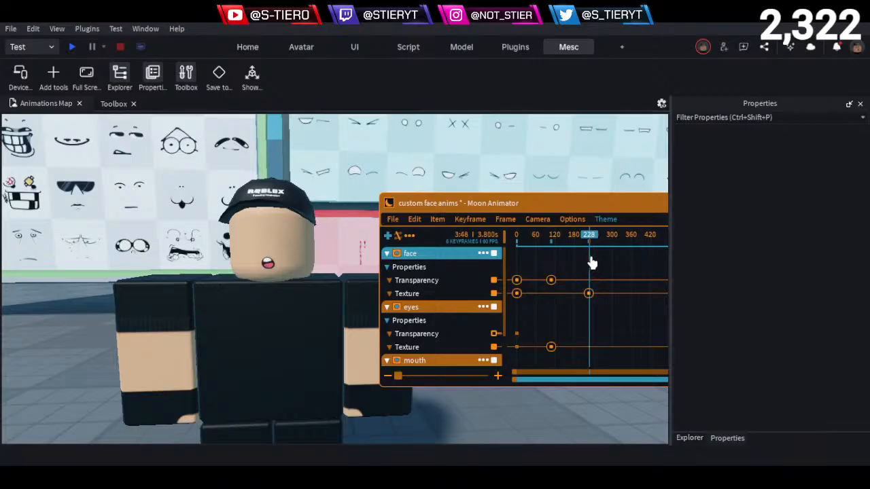
pyautogui.moveTo(589, 295); pyautogui.dragTo(589, 294)
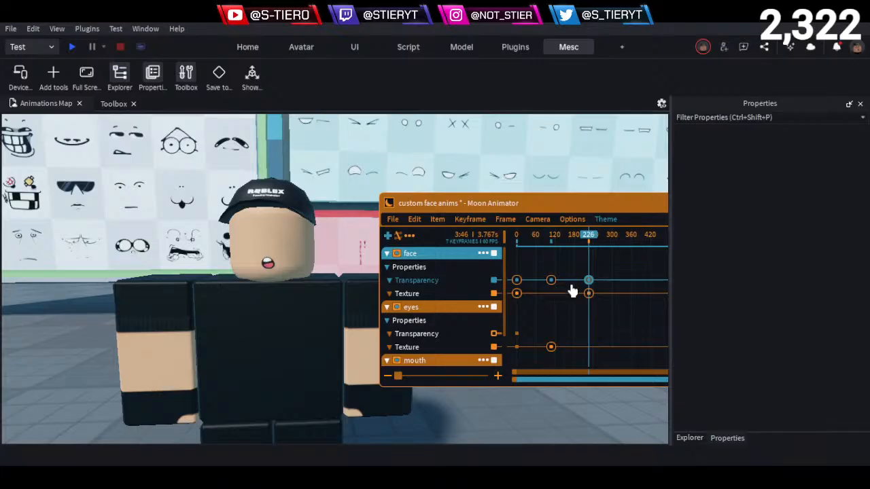
pyautogui.press('7')
pyautogui.click(588, 352)
pyautogui.click(583, 371)
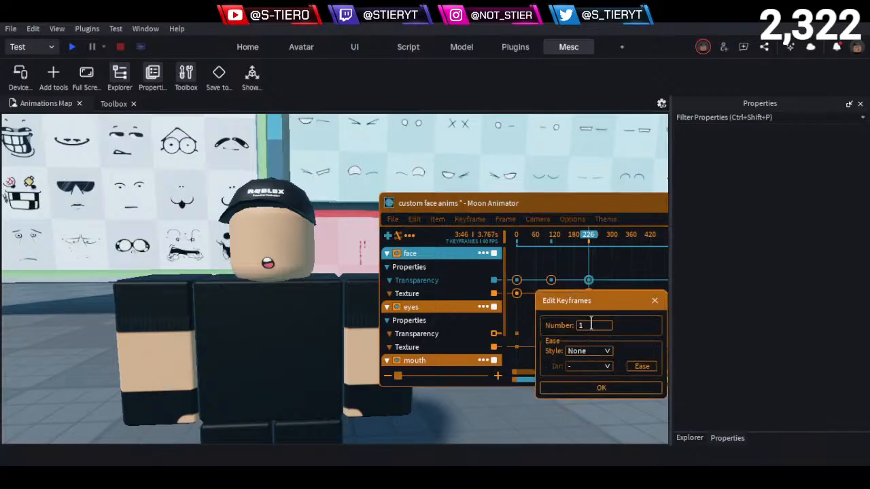
pyautogui.click(608, 388)
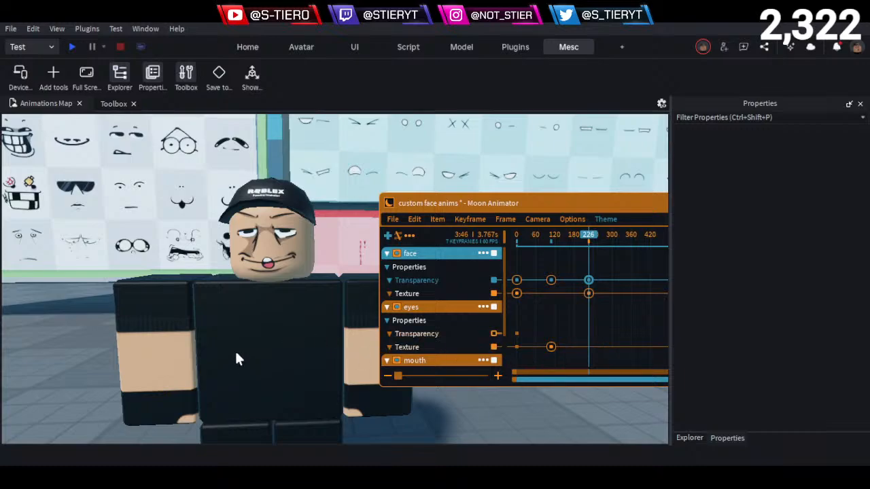
# - Go over to the mouth blocks and add a Texture keyframe to the mouth track at frame 226
pyautogui.click(64, 365)
pyautogui.press('d')
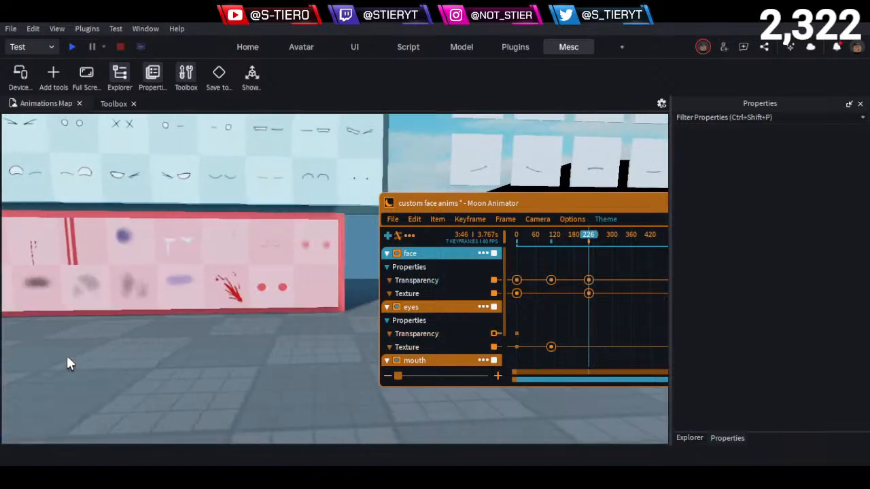
pyautogui.scroll(-3, 416, 343)
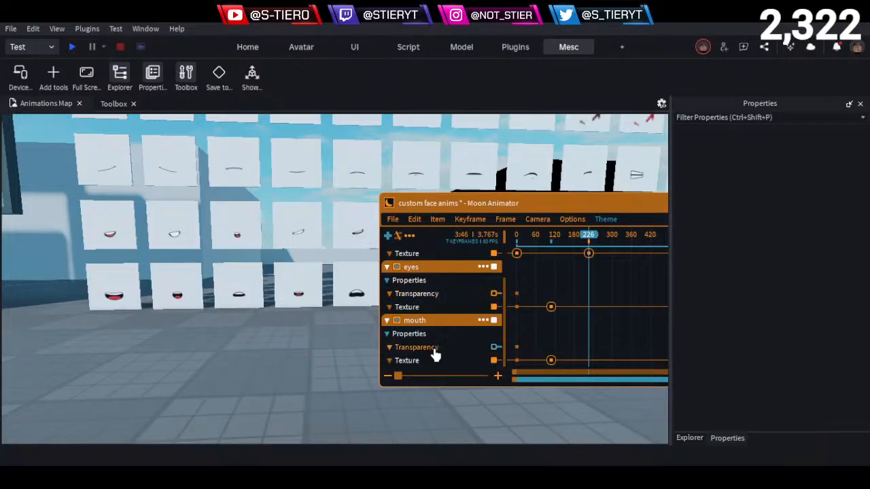
pyautogui.click(424, 361)
# - Examine the first mouth blocks up close, comparing the slanted smile decal with its mirrored version
pyautogui.moveTo(238, 379); pyautogui.dragTo(240, 360, button='right')
pyautogui.press('w')
pyautogui.press('a')
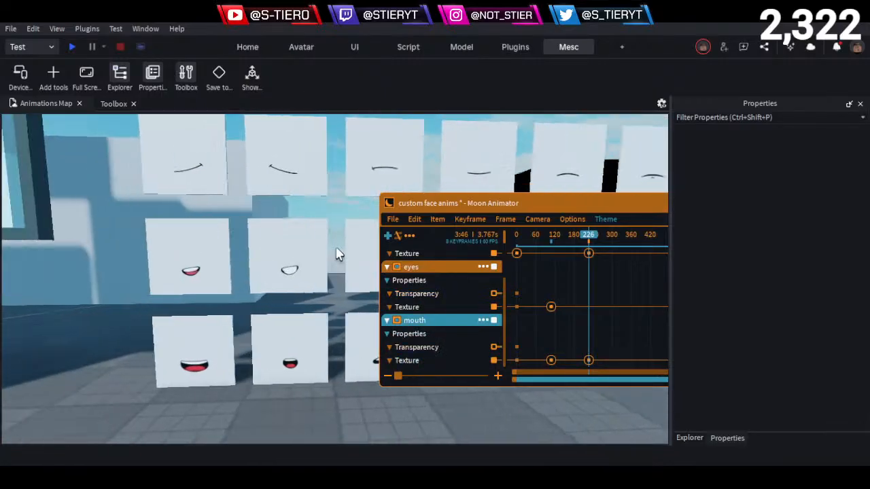
pyautogui.press('e')
pyautogui.press('w')
pyautogui.press('w')
pyautogui.press('a')
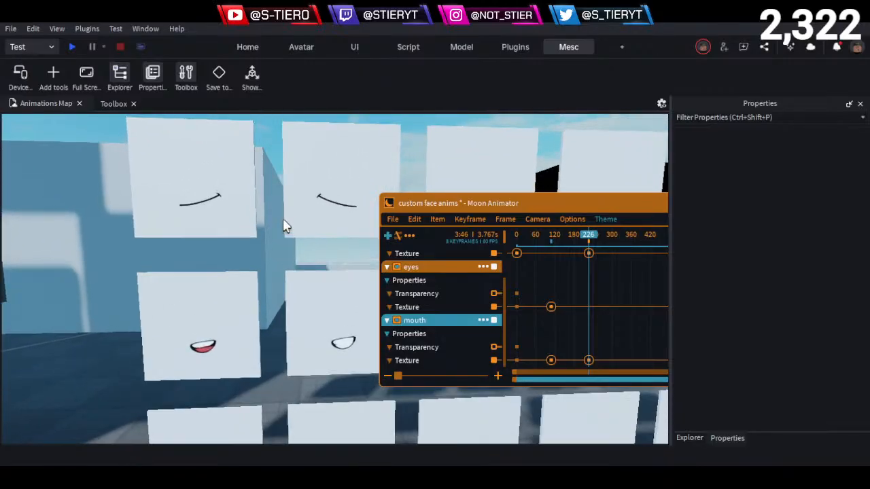
pyautogui.press('e')
pyautogui.press('d')
pyautogui.press('e')
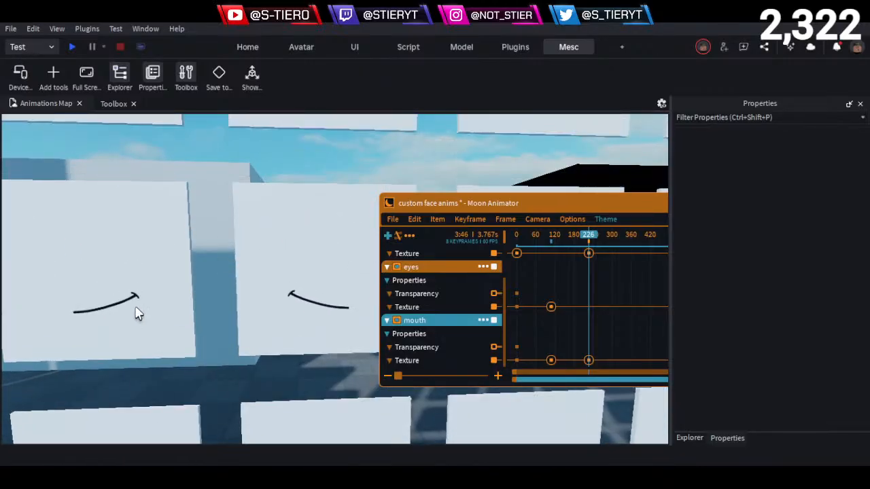
pyautogui.press('d')
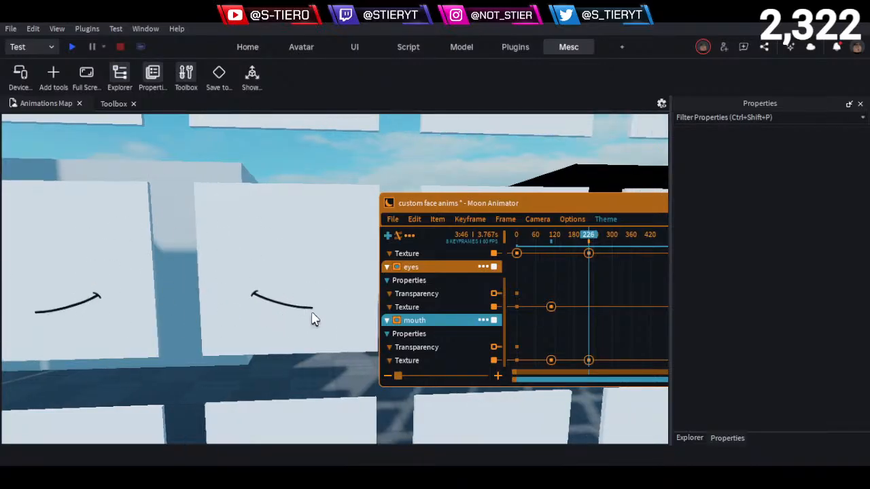
pyautogui.press('w')
pyautogui.press('a')
pyautogui.press('q')
pyautogui.press('e')
pyautogui.press('s')
pyautogui.press('d')
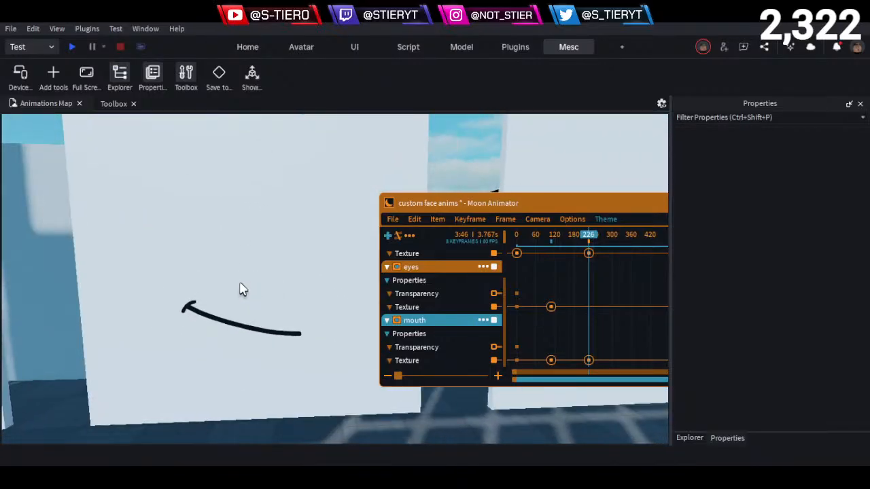
# - Browse along the rows of mouth blocks to their far end for other mouth decals
pyautogui.press('s')
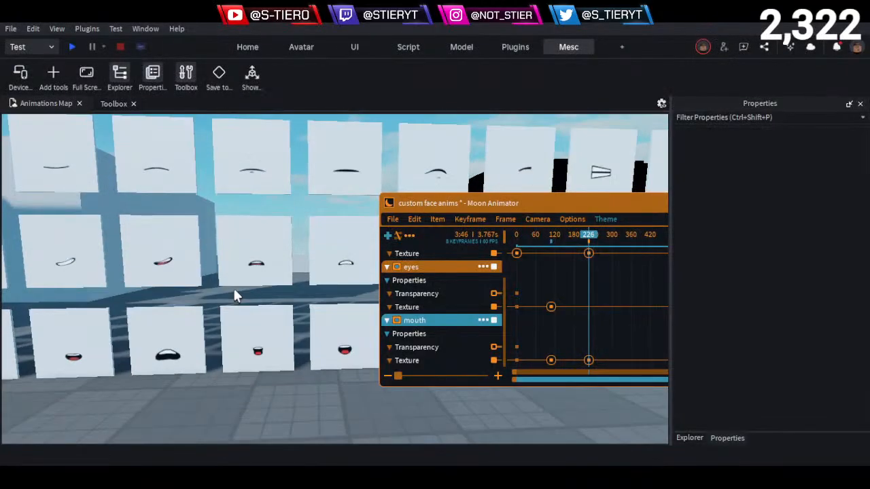
pyautogui.press('d')
pyautogui.press('e')
pyautogui.press('q')
pyautogui.press('e')
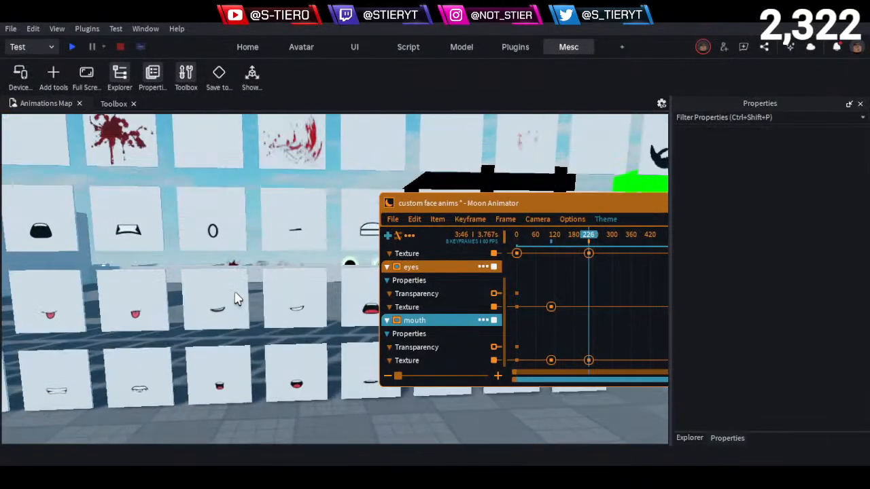
pyautogui.press('d')
pyautogui.press('d')
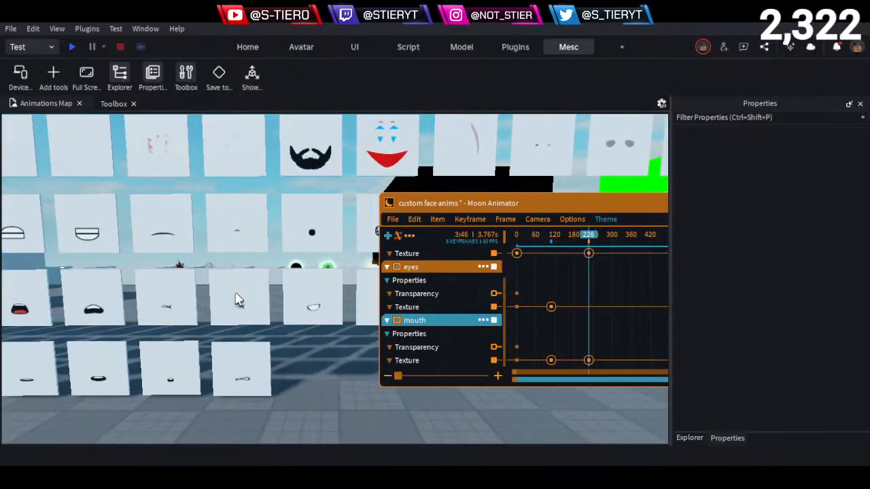
pyautogui.press('d')
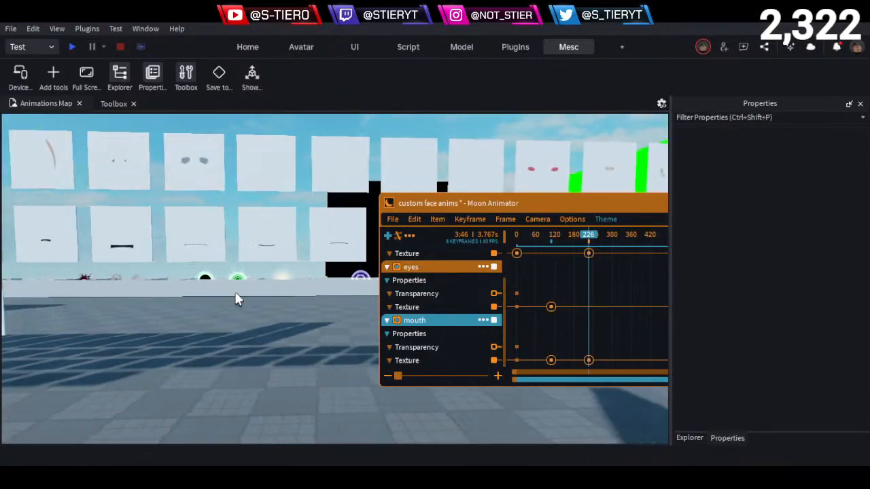
pyautogui.press('d')
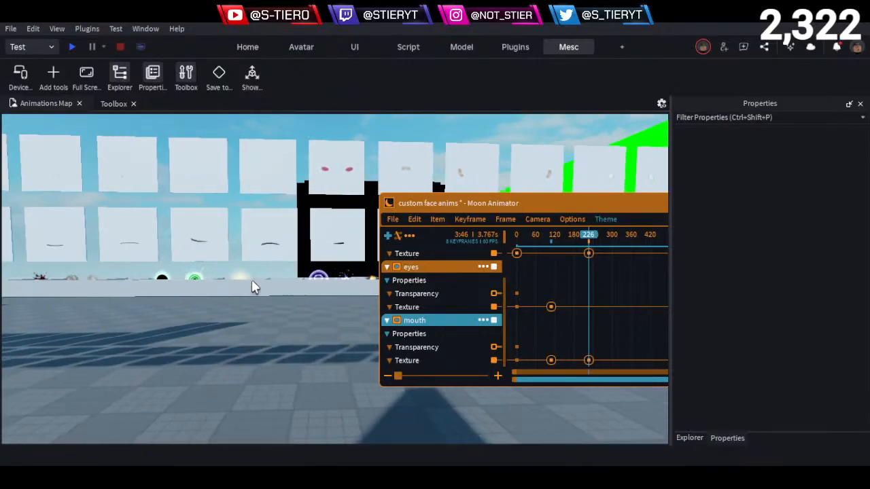
pyautogui.press('d')
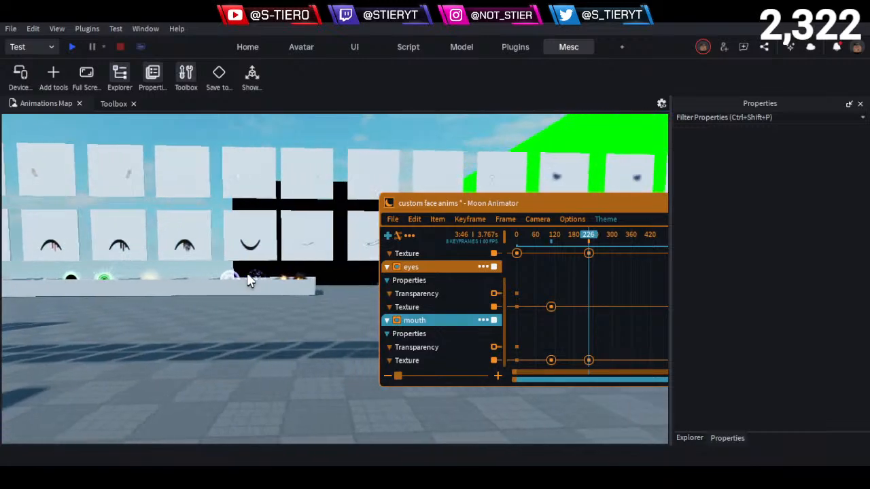
pyautogui.press('w')
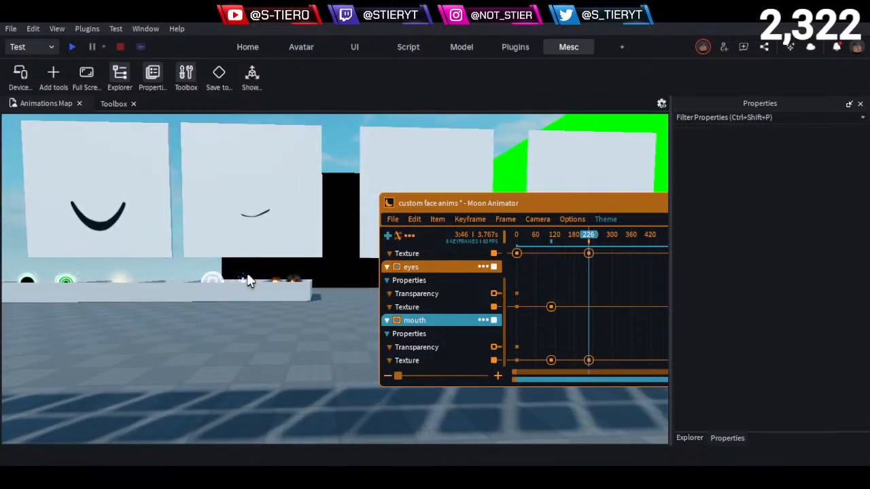
pyautogui.press('s')
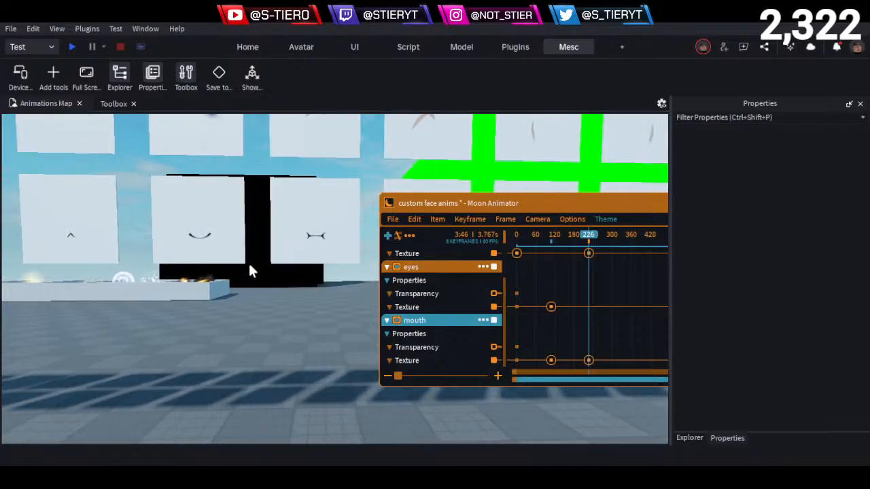
pyautogui.press('d')
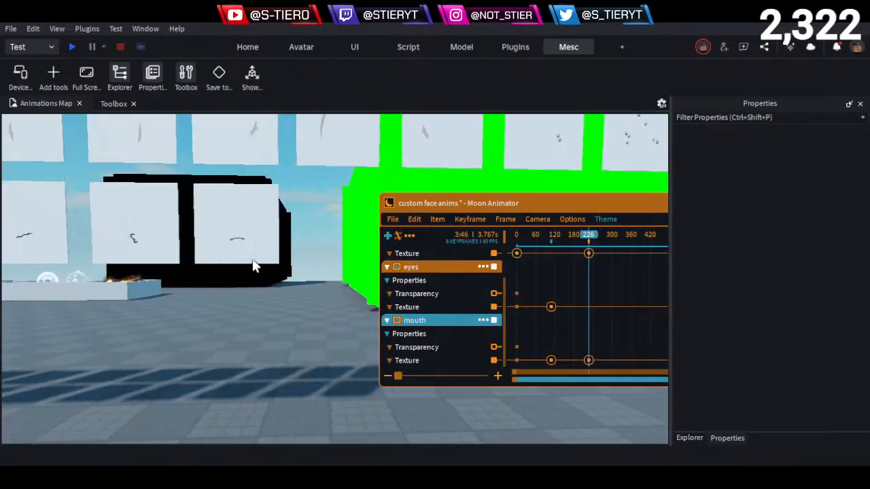
pyautogui.press('d')
pyautogui.moveTo(253, 266); pyautogui.dragTo(251, 258, button='right')
pyautogui.press('w')
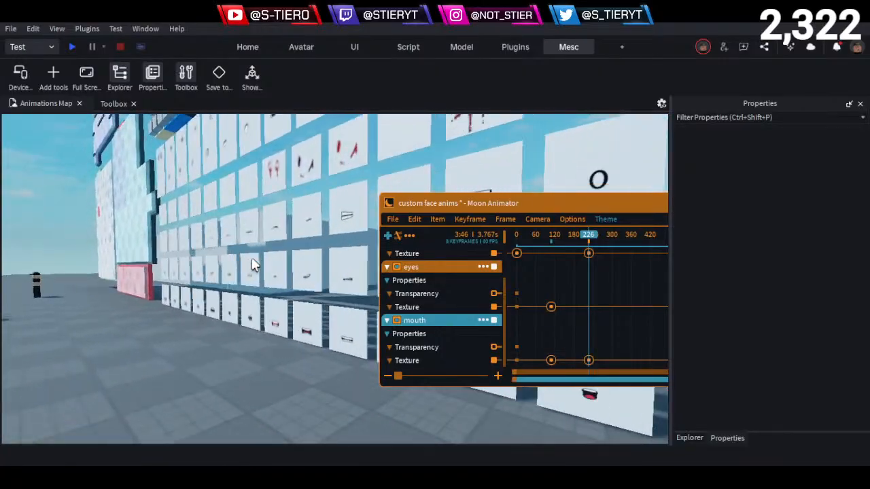
pyautogui.press('w')
pyautogui.press('a')
pyautogui.moveTo(251, 258); pyautogui.dragTo(252, 258, button='right')
pyautogui.press('w')
pyautogui.press('a')
pyautogui.press('s')
pyautogui.keyDown('alt'); pyautogui.click(304, 211); pyautogui.keyUp('alt')
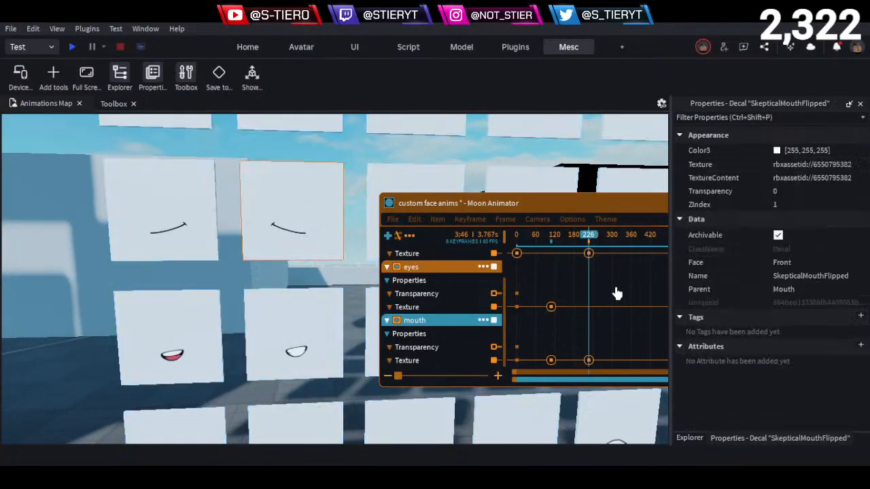
pyautogui.click(835, 166)
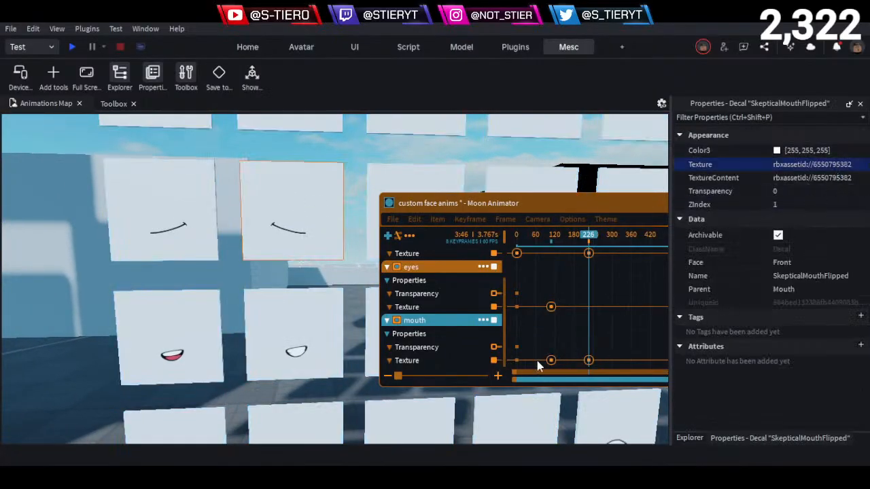
pyautogui.doubleClick(589, 361)
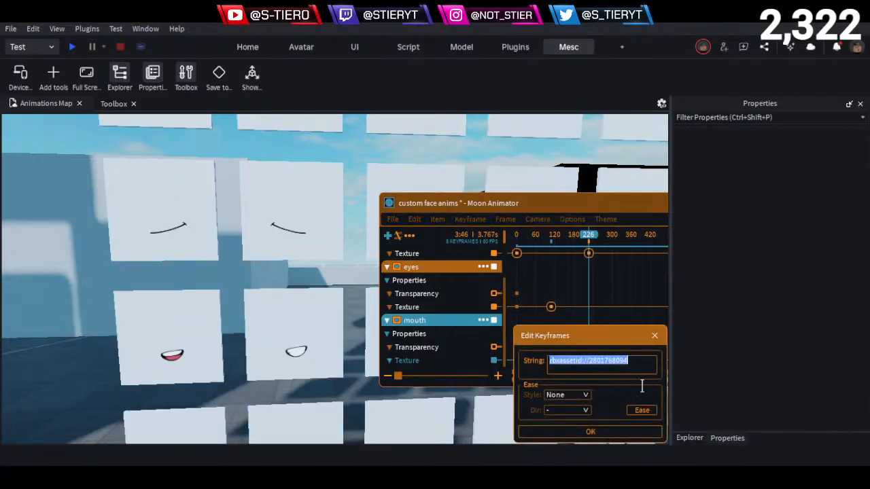
pyautogui.click(610, 435)
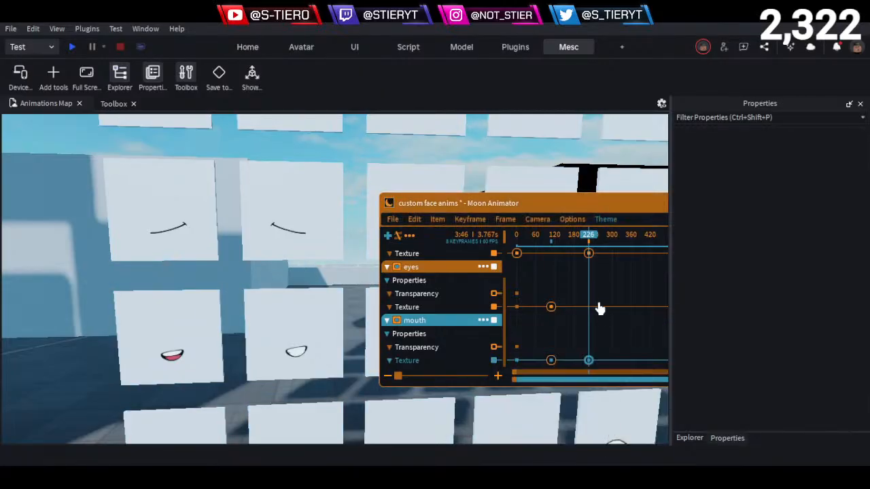
pyautogui.click(427, 309)
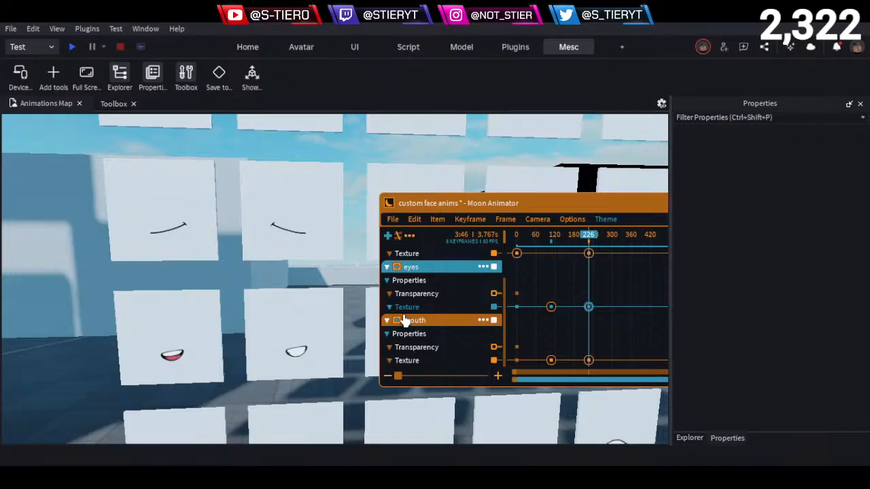
# - Go over to the eyes board and look through its rows of eye decals
pyautogui.scroll(-6, 235, 321)
pyautogui.scroll(4, 238, 296)
pyautogui.moveTo(223, 340); pyautogui.dragTo(238, 295, button='right')
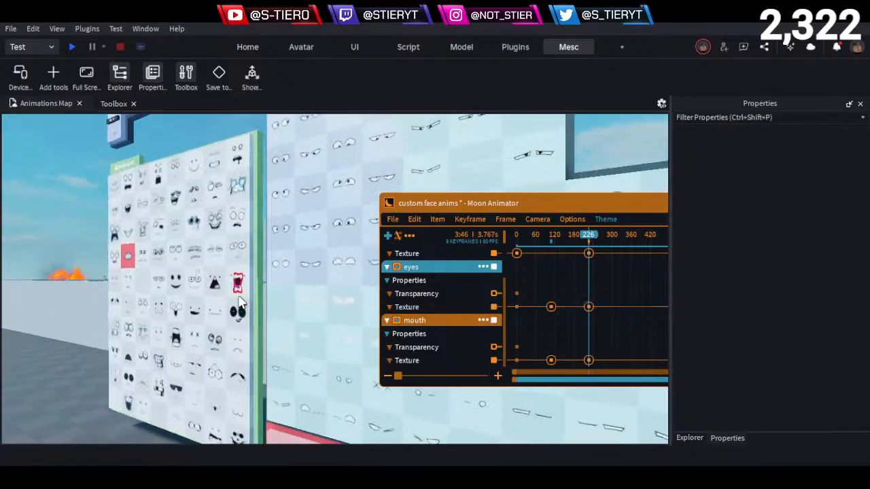
pyautogui.press('a')
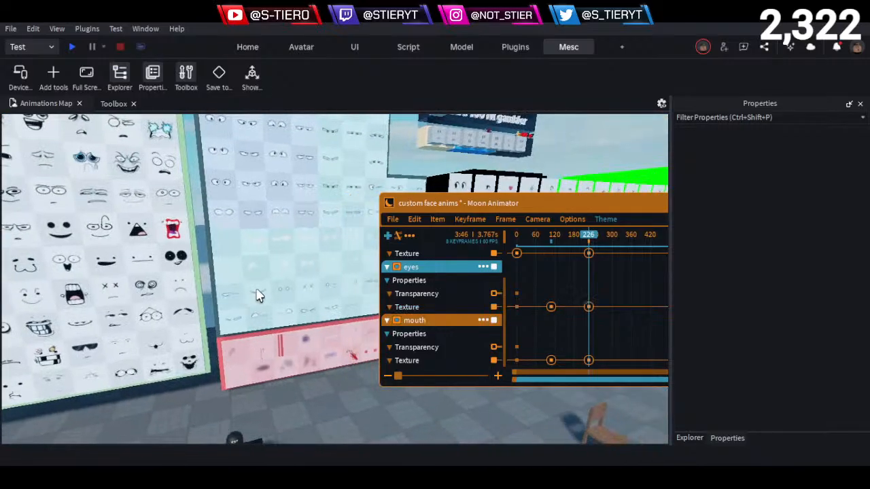
pyautogui.press('s')
pyautogui.moveTo(257, 285); pyautogui.dragTo(257, 281, button='right')
pyautogui.press('w')
pyautogui.press('e')
pyautogui.press('s')
pyautogui.press('e')
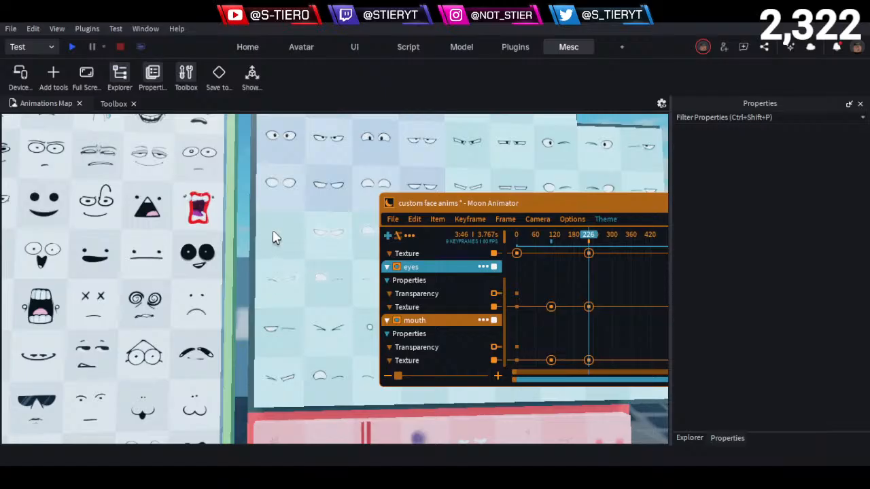
pyautogui.press('e')
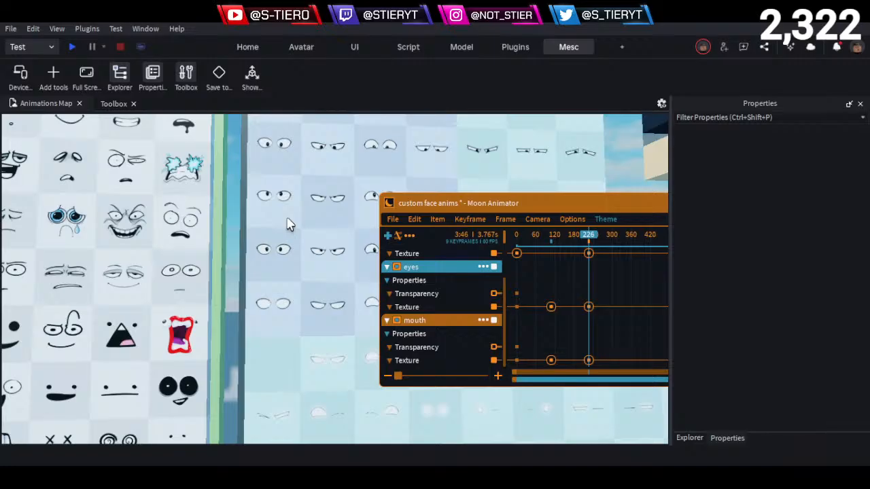
pyautogui.moveTo(287, 218); pyautogui.dragTo(284, 222, button='right')
pyautogui.press('e')
pyautogui.press('w')
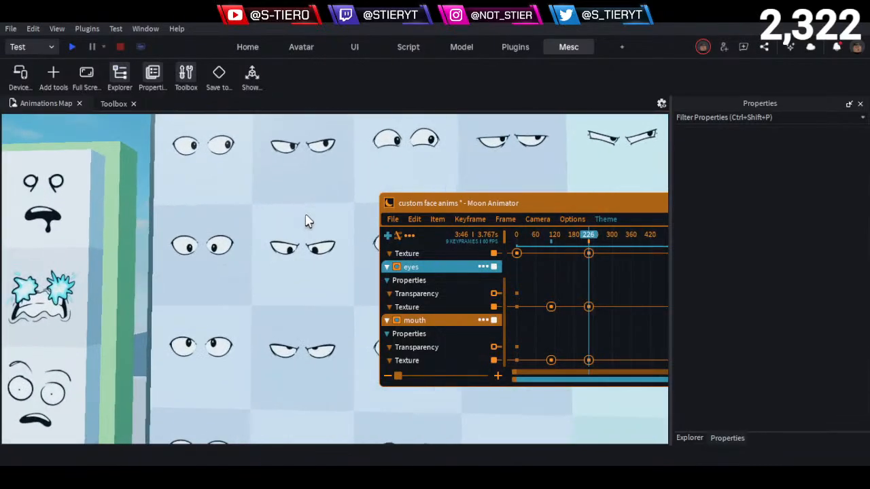
pyautogui.press('d')
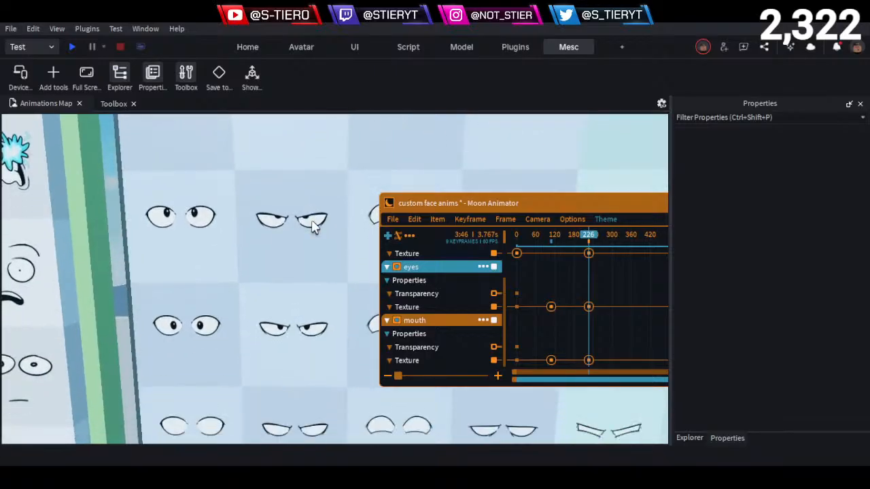
pyautogui.press('q')
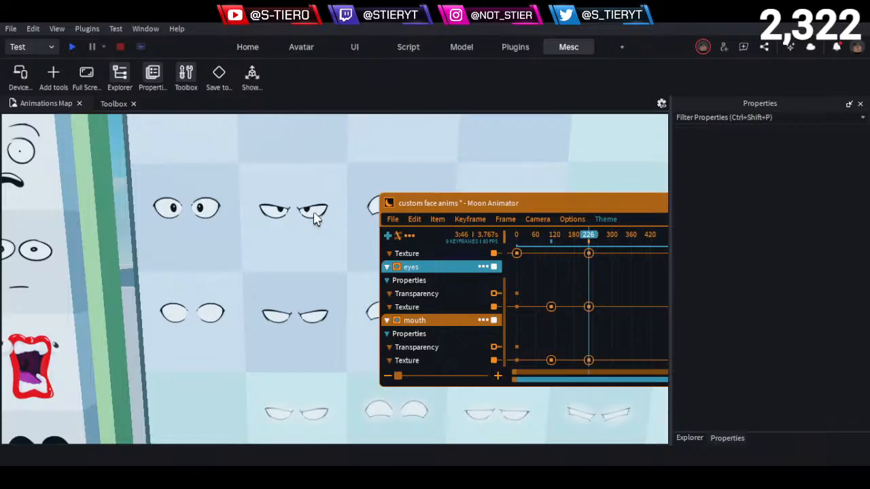
pyautogui.click(314, 219)
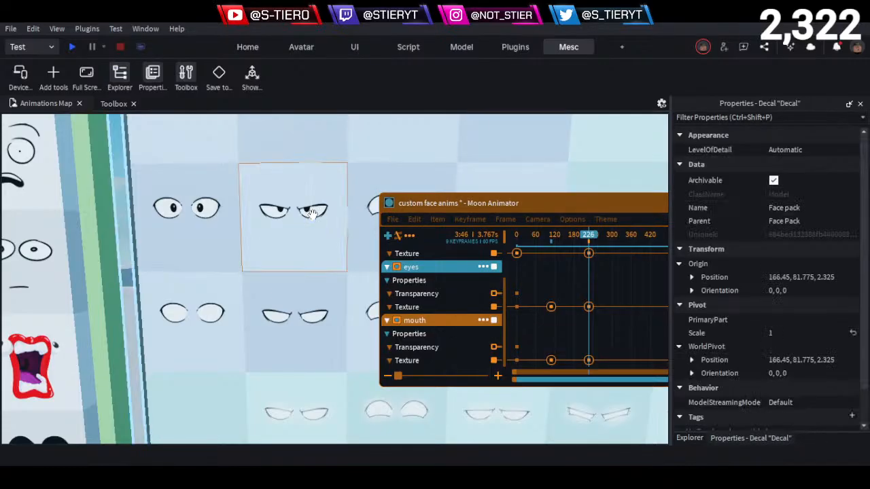
pyautogui.click(837, 164)
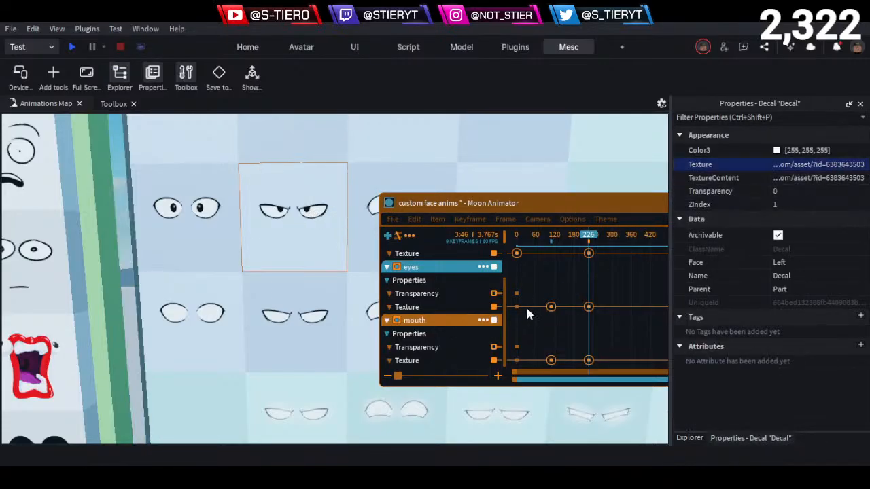
# - Paste the copied angry eyes texture into the eyes track's Texture keyframe at frame 226
pyautogui.click(592, 309)
pyautogui.doubleClick(591, 309)
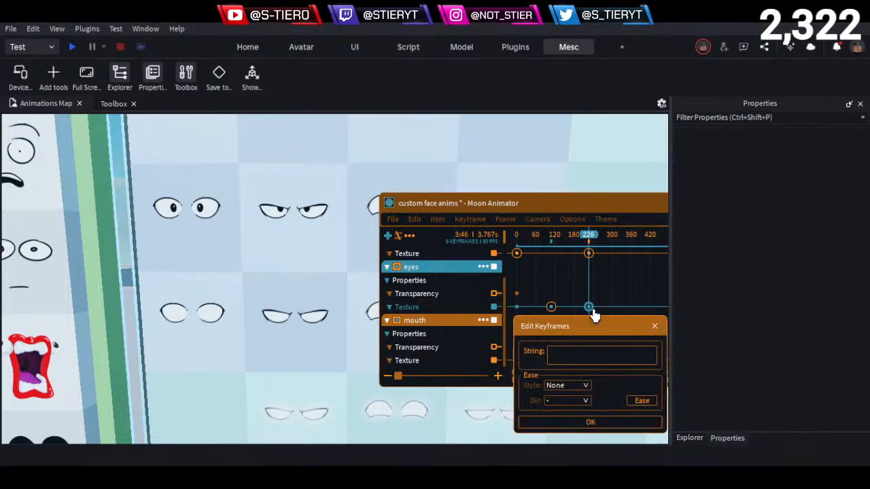
pyautogui.click(608, 360)
pyautogui.hotkey('ctrl', 'v')
pyautogui.click(590, 424)
pyautogui.press('a')
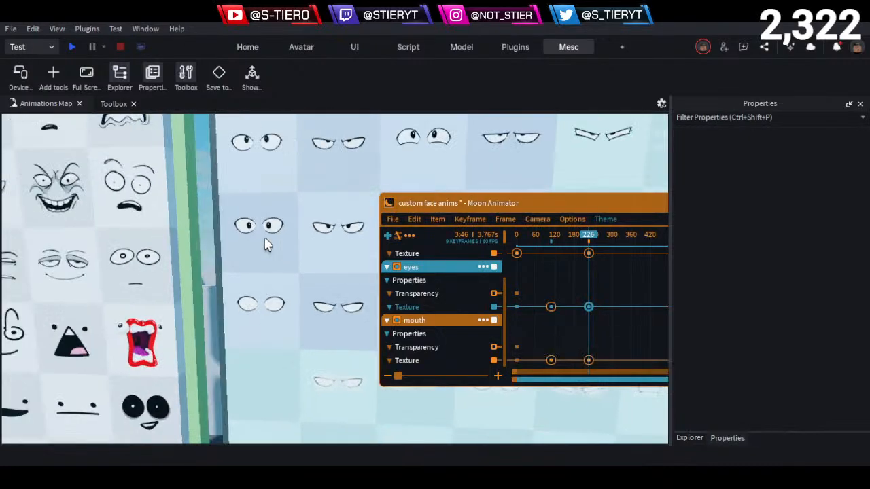
pyautogui.click(268, 241)
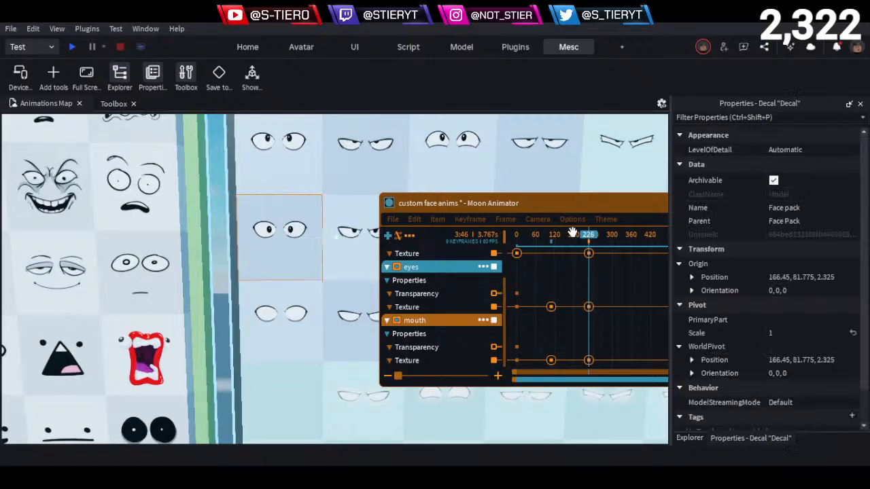
pyautogui.click(551, 307)
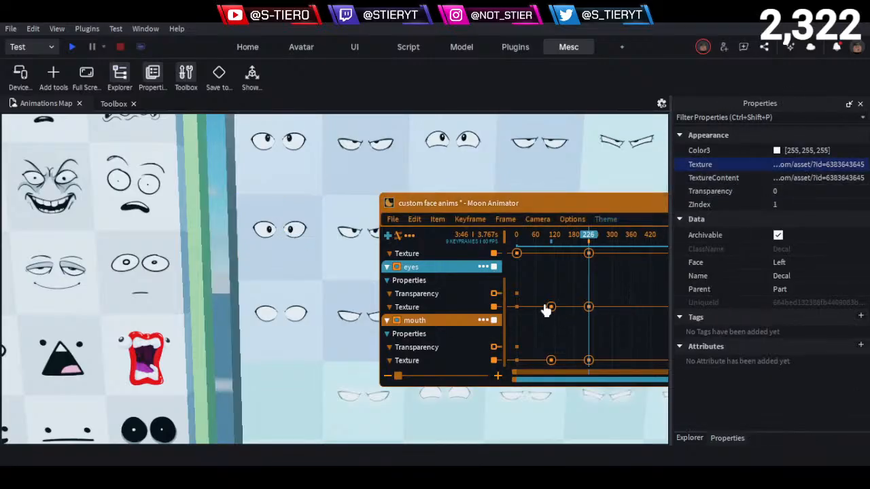
pyautogui.doubleClick(550, 306)
pyautogui.click(580, 351)
pyautogui.hotkey('ctrl', 'v')
pyautogui.click(582, 417)
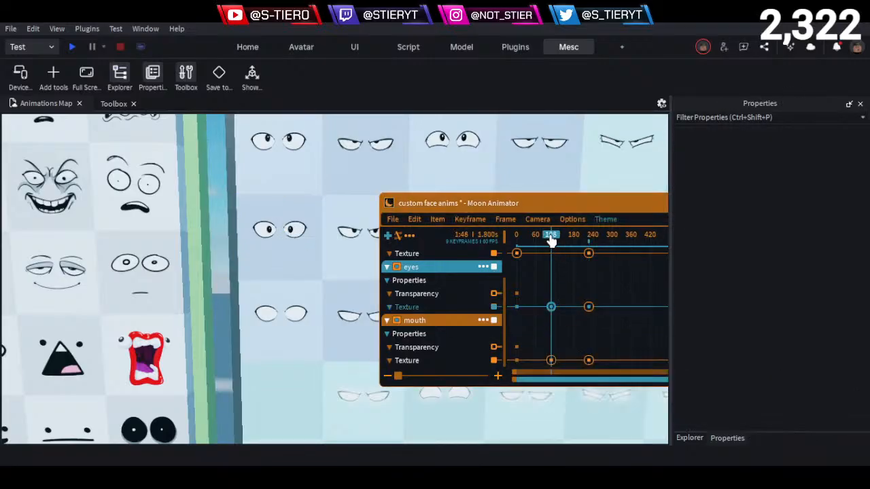
# - Delete the face track's Texture keyframe at frame 226
pyautogui.scroll(3, 460, 292)
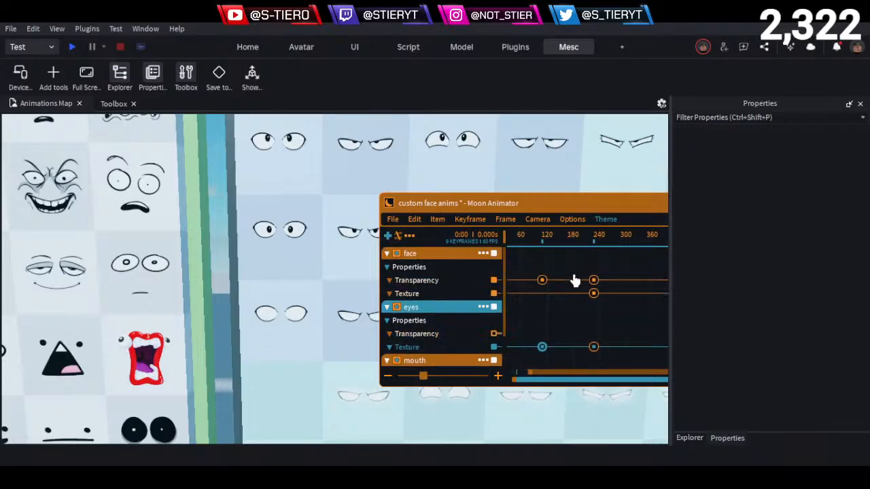
pyautogui.click(593, 293)
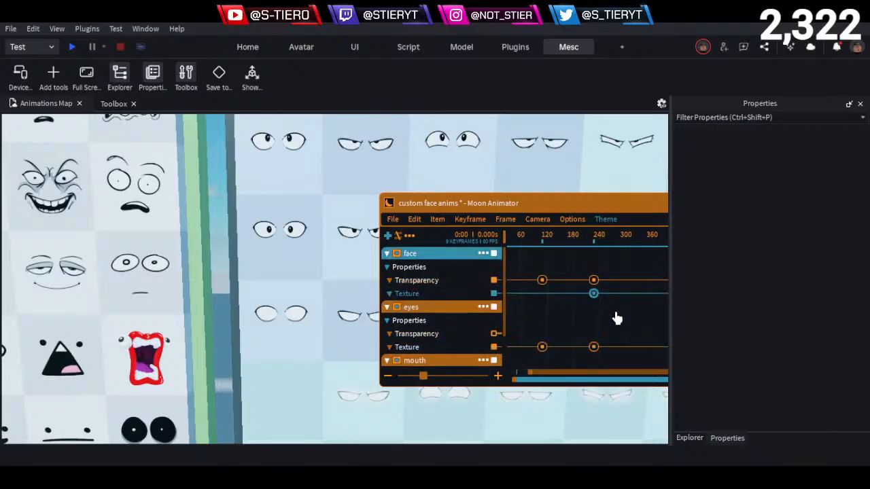
pyautogui.press('Delete')
pyautogui.scroll(-3, 532, 309)
# - Return to the front of the character and play the face animation from frame 0
pyautogui.press('s')
pyautogui.moveTo(212, 363); pyautogui.dragTo(256, 336, button='right')
pyautogui.press('w')
pyautogui.press('s')
pyautogui.press('w')
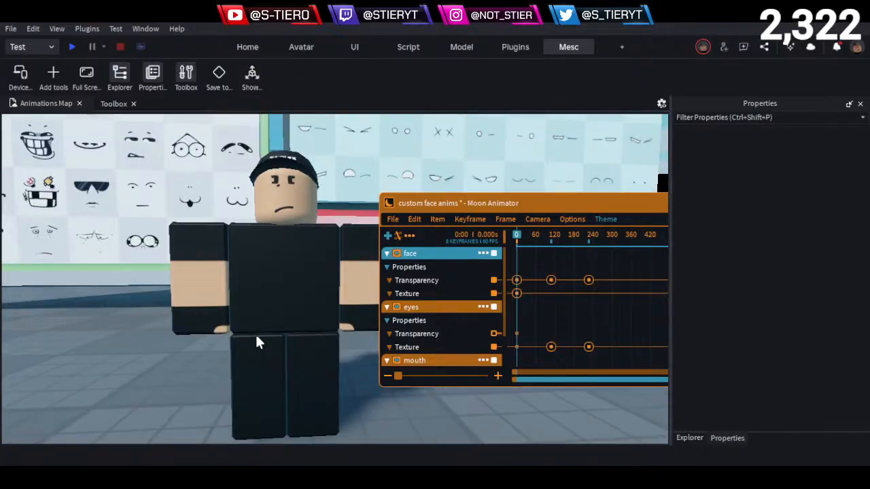
pyautogui.press('space')
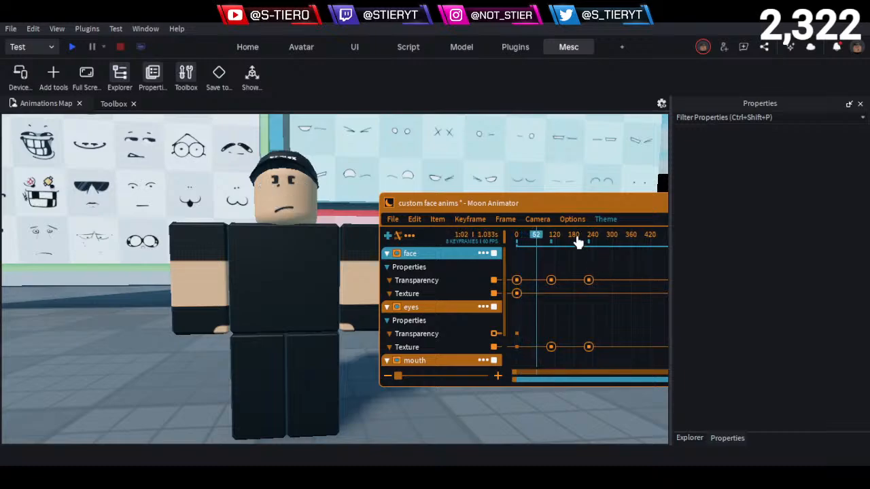
# - Check the face change at frame 226, delete the face track's Transparency keyframe there and play the animation
pyautogui.moveTo(578, 237); pyautogui.dragTo(588, 238)
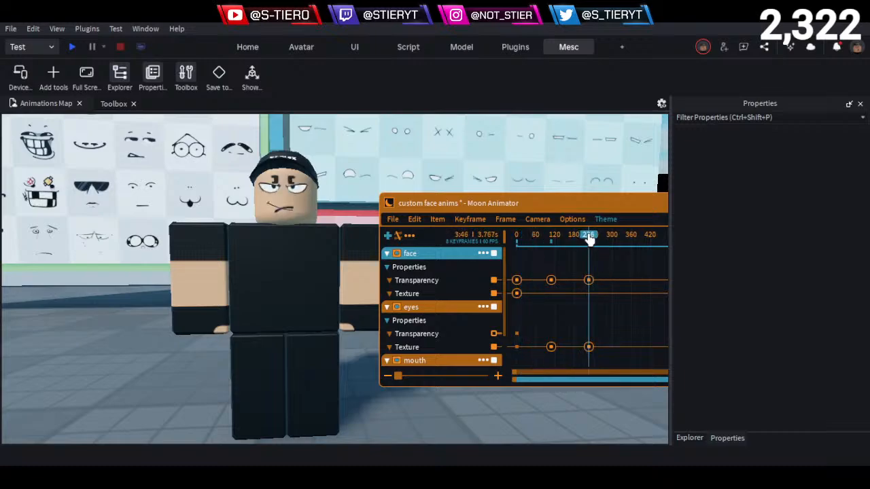
pyautogui.press('Left')
pyautogui.press('Right')
pyautogui.scroll(5, 562, 306)
pyautogui.scroll(-4, 562, 306)
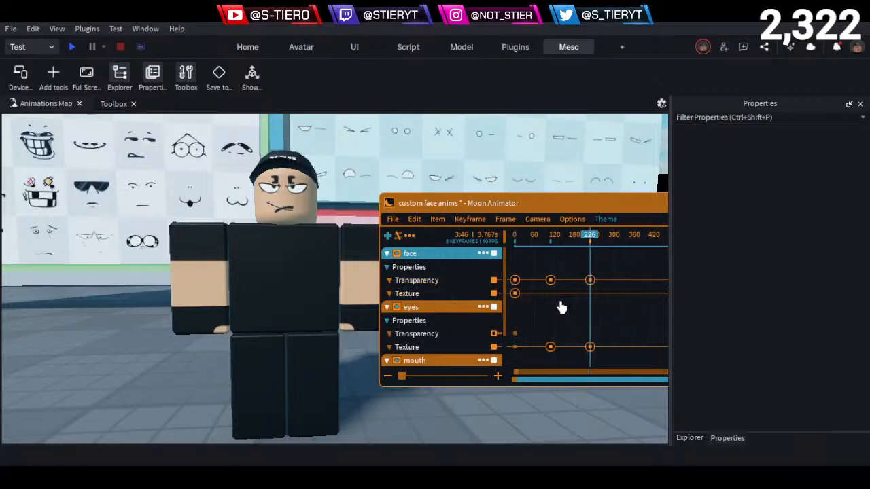
pyautogui.click(589, 280)
pyautogui.press('Delete')
pyautogui.press('space')
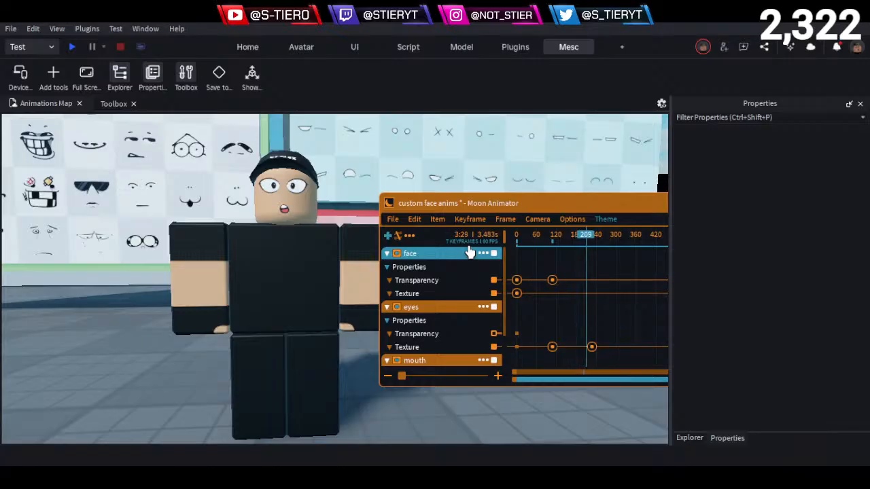
# - Examine the character's eyes and mouth at frame 226 up close from several angles
pyautogui.press('w')
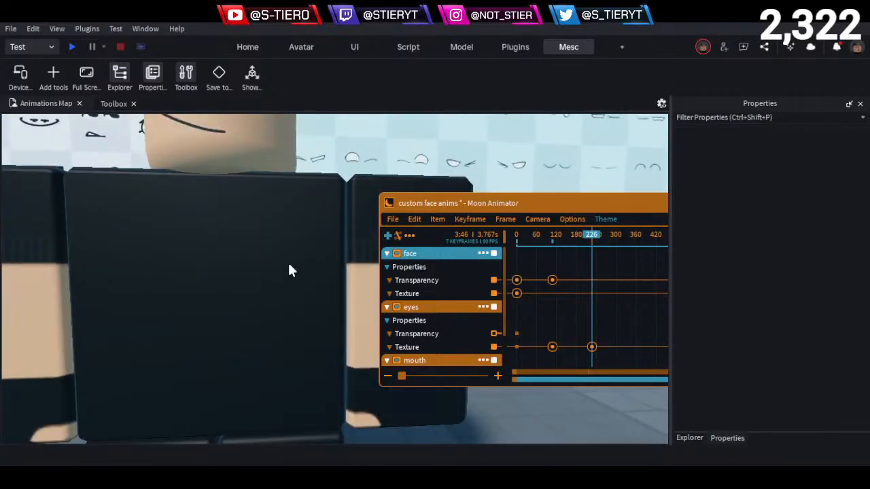
pyautogui.press('e')
pyautogui.press('a')
pyautogui.press('s')
pyautogui.press('a')
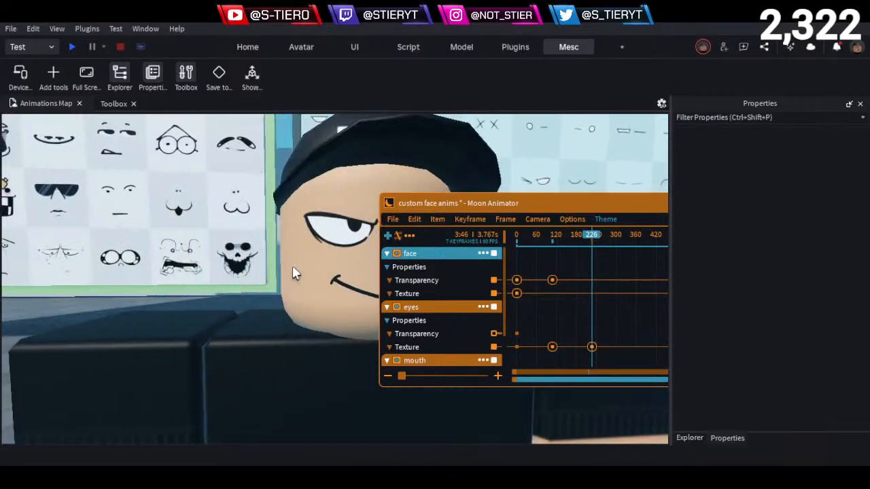
pyautogui.press('d')
pyautogui.press('s')
pyautogui.press('q')
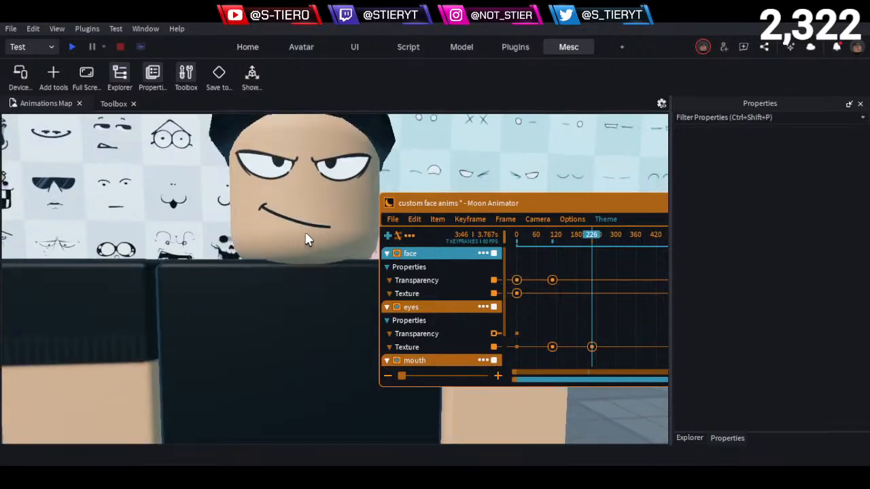
pyautogui.press('e')
pyautogui.press('q')
pyautogui.press('s')
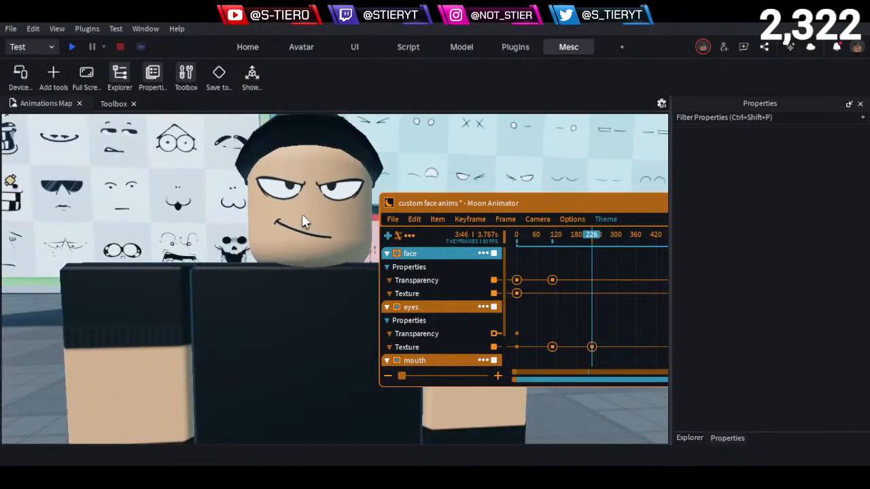
pyautogui.press('e')
pyautogui.press('d')
pyautogui.press('a')
pyautogui.press('s')
pyautogui.press('w')
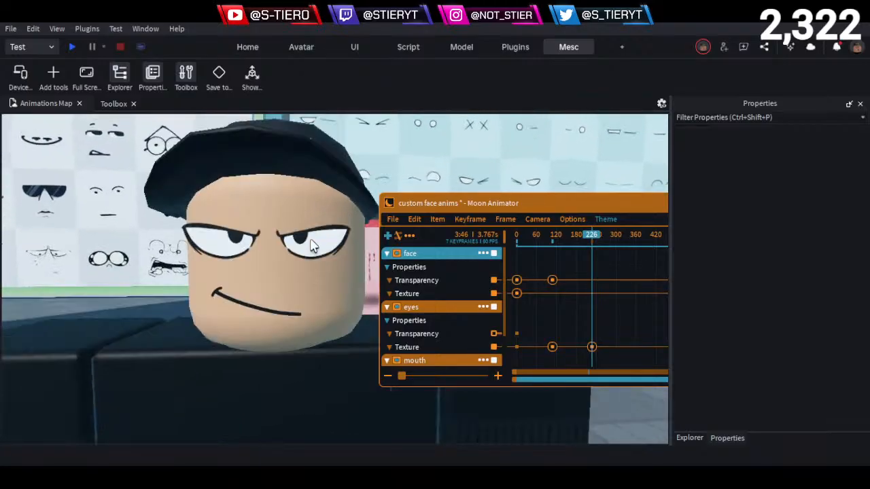
pyautogui.press('a')
pyautogui.press('w')
pyautogui.press('d')
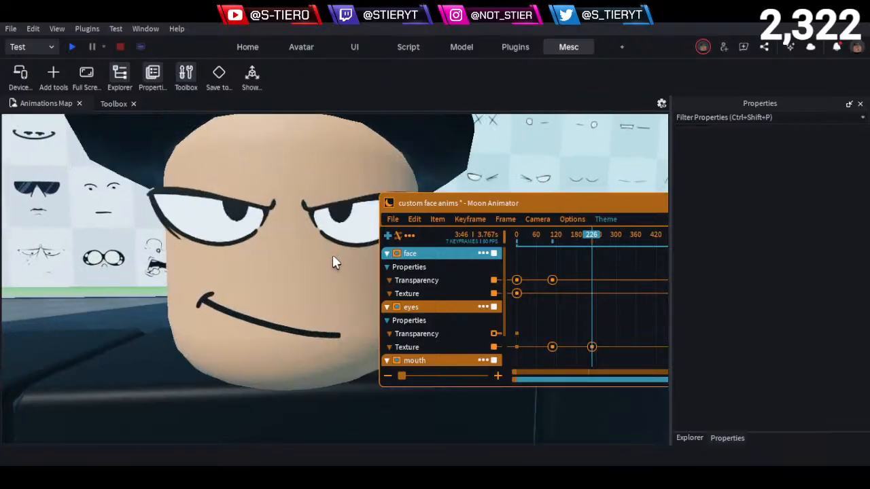
pyautogui.press('d')
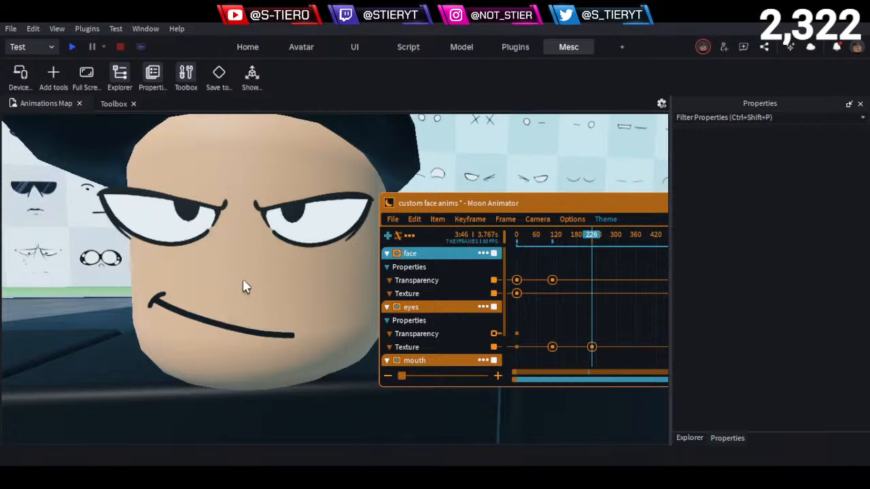
# - Pull back to the whole character and replay the face animation from the start
pyautogui.scroll(-5, 236, 269)
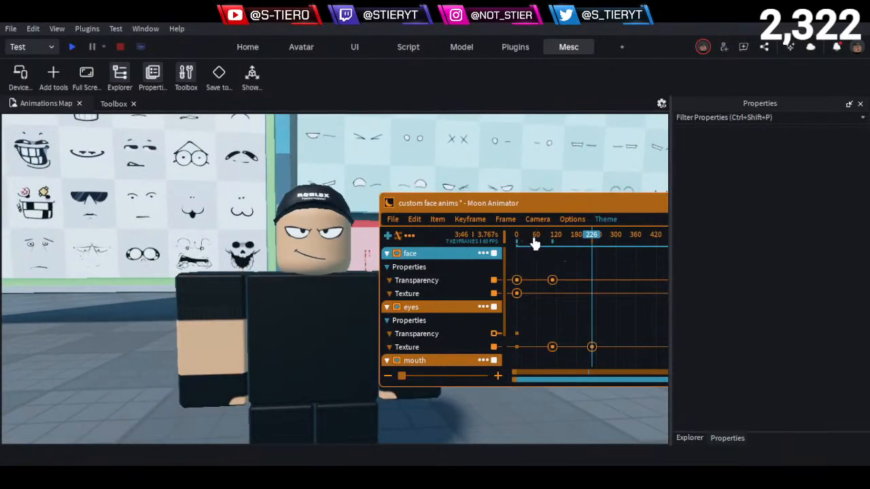
pyautogui.moveTo(533, 243); pyautogui.dragTo(460, 242)
pyautogui.press('space')
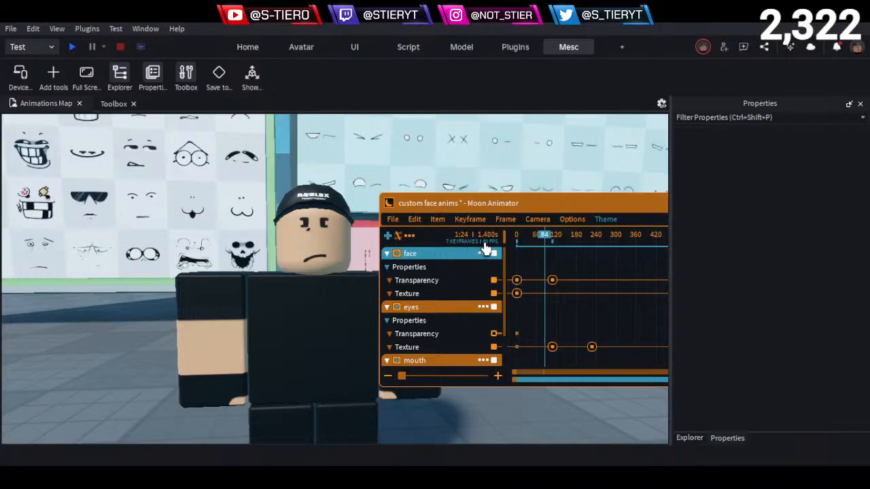
# - Return the playhead to frame 0 and examine the starting full face up close
pyautogui.click(517, 235)
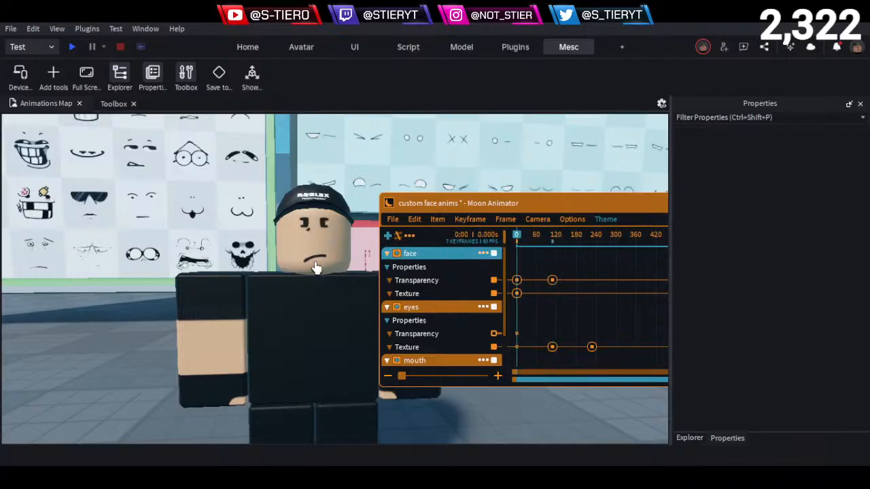
pyautogui.scroll(10, 316, 267)
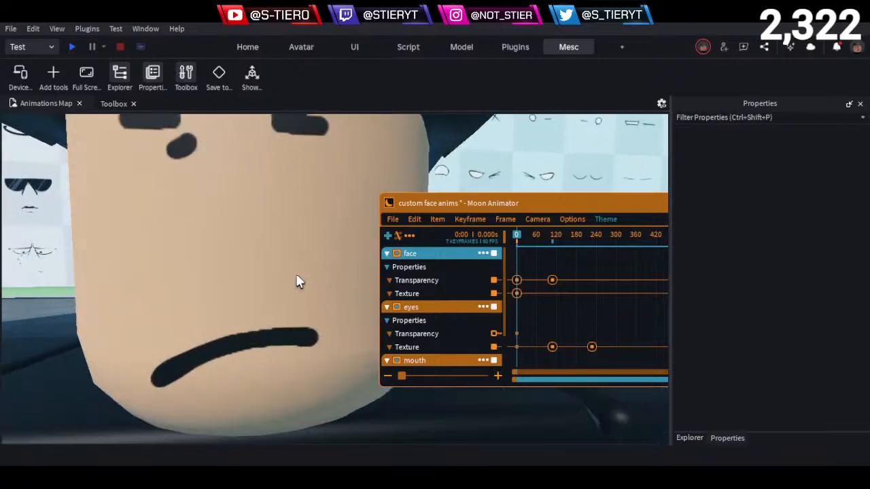
pyautogui.scroll(3, 285, 290)
pyautogui.scroll(-8, 282, 284)
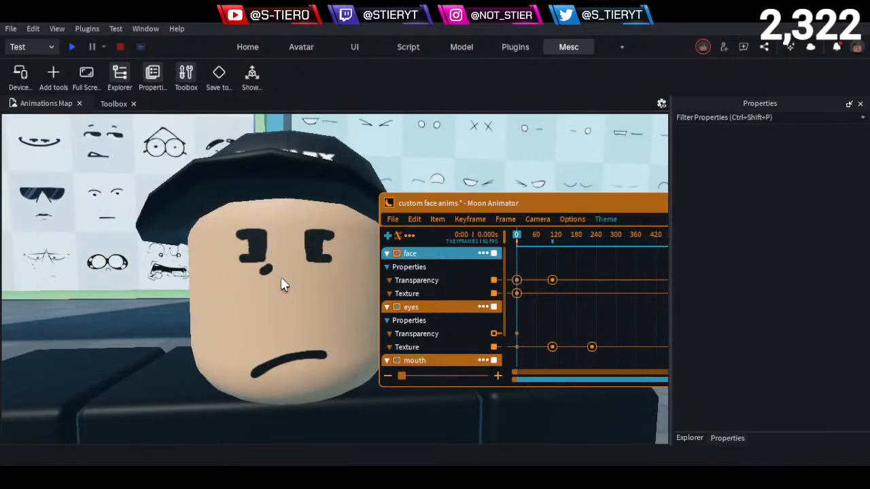
# - Examine the starting full face from close and far, comparing it with the face and eye texture boards behind the character
pyautogui.scroll(-4, 280, 284)
pyautogui.scroll(-4, 309, 271)
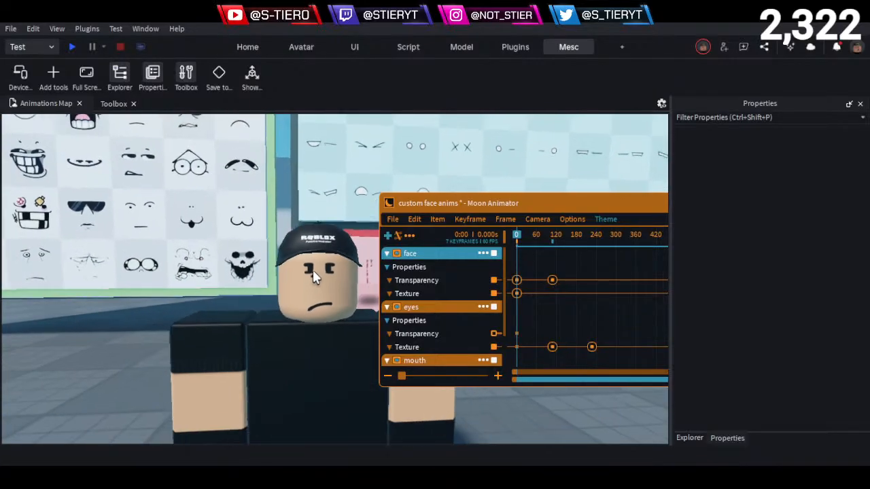
pyautogui.scroll(-4, 312, 273)
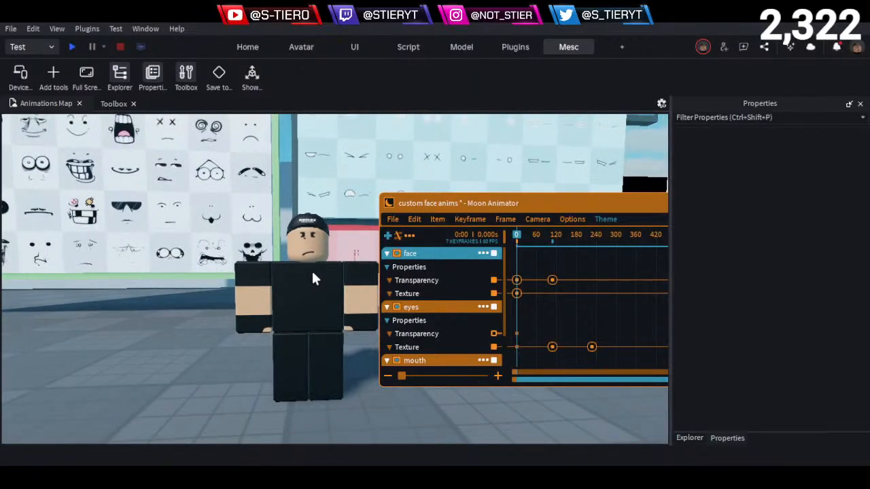
pyautogui.scroll(10, 348, 303)
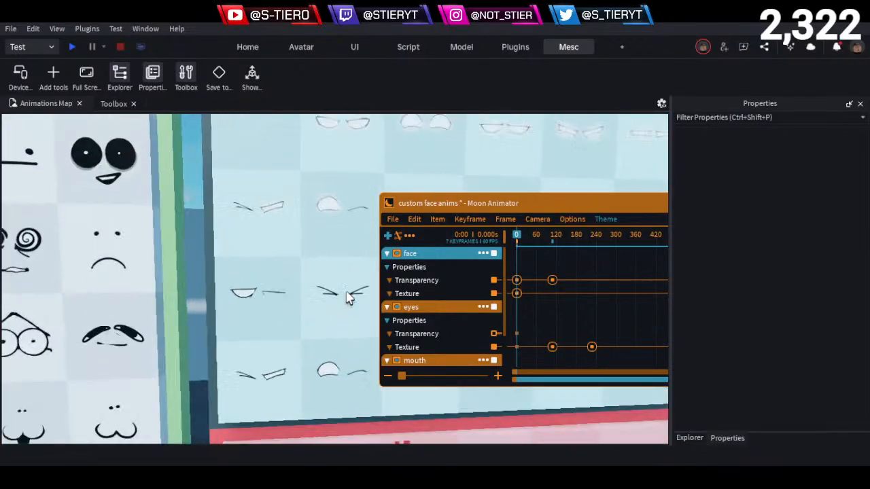
pyautogui.scroll(2, 346, 297)
pyautogui.moveTo(347, 296); pyautogui.dragTo(286, 269, button='middle')
pyautogui.scroll(-5, 318, 251)
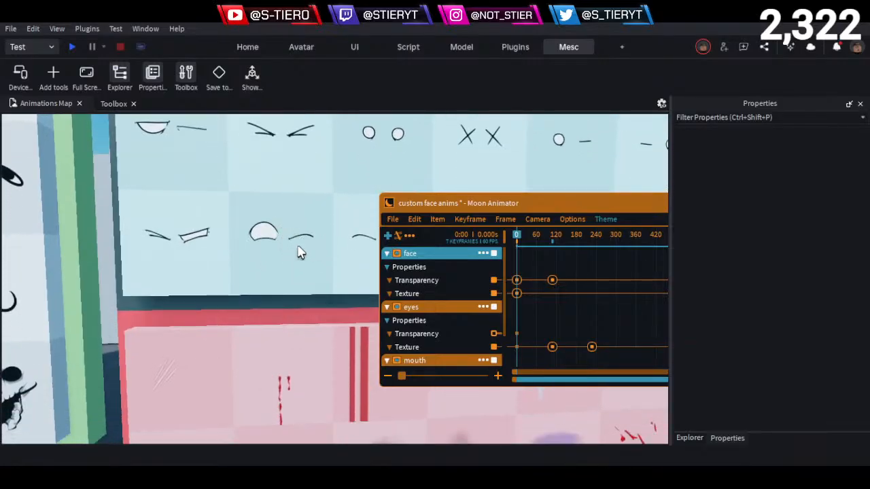
pyautogui.scroll(-5, 264, 267)
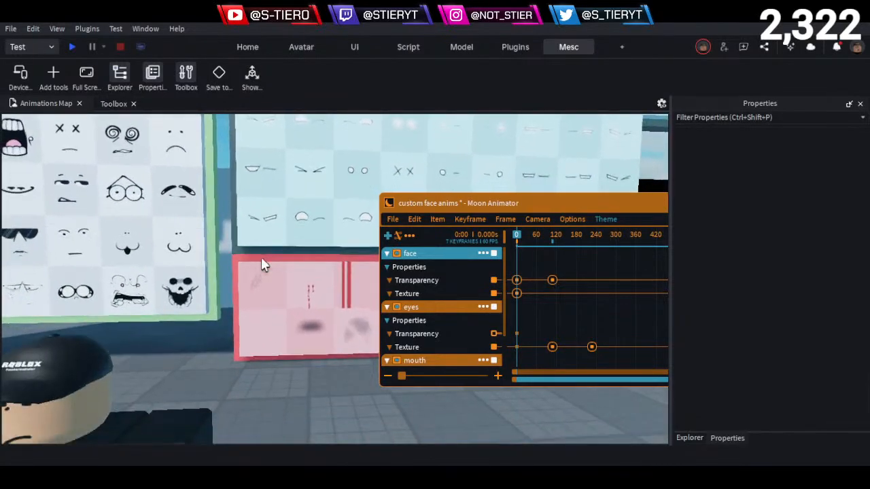
pyautogui.moveTo(263, 267); pyautogui.dragTo(262, 265, button='right')
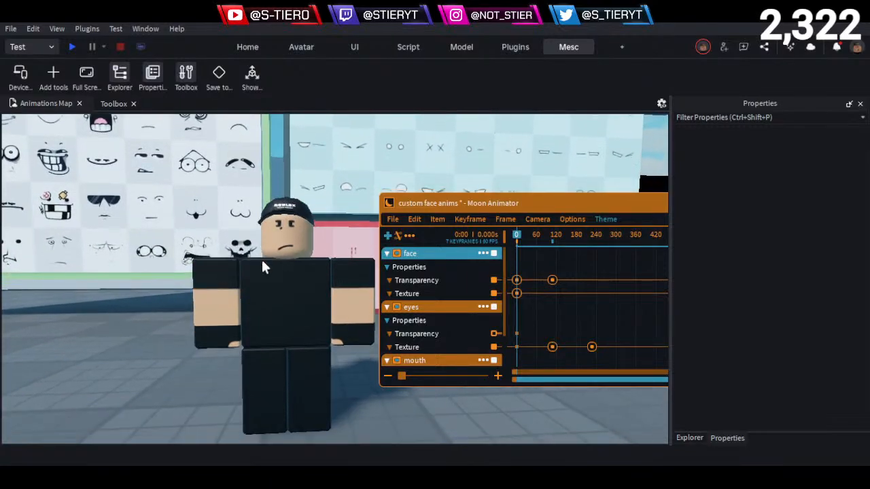
pyautogui.scroll(2, 264, 266)
pyautogui.press('d')
# - Examine the eye texture with one half-round open eye and one curved closed eye on the blue board up close
pyautogui.press('d')
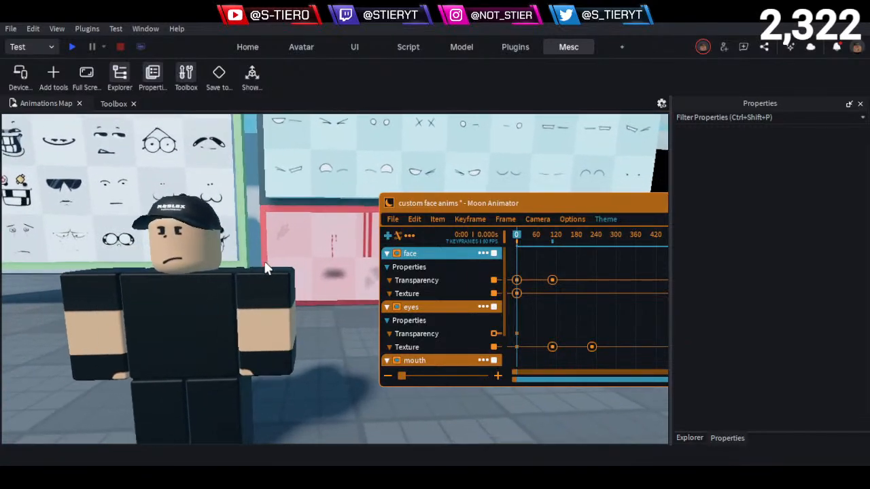
pyautogui.moveTo(260, 188); pyautogui.dragTo(266, 227, button='right')
pyautogui.press('d')
pyautogui.press('d')
pyautogui.press('d')
pyautogui.press('w')
pyautogui.press('w')
pyautogui.scroll(10, 267, 234)
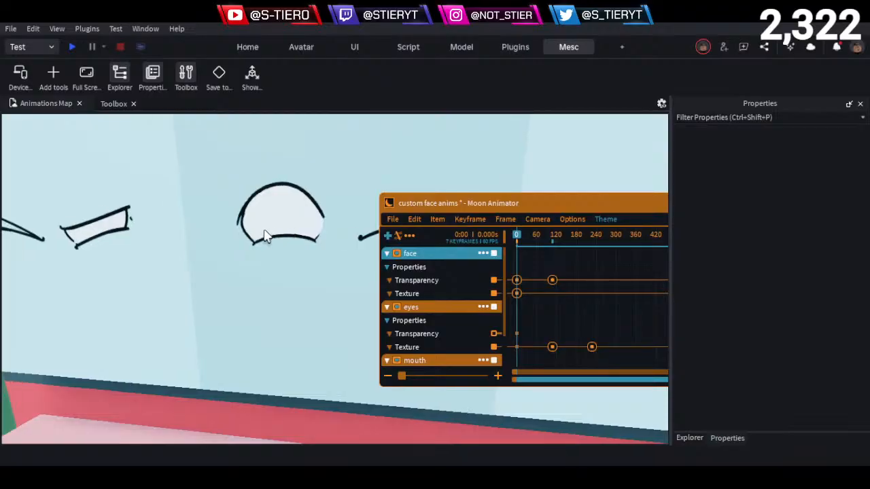
pyautogui.press('d')
pyautogui.press('a')
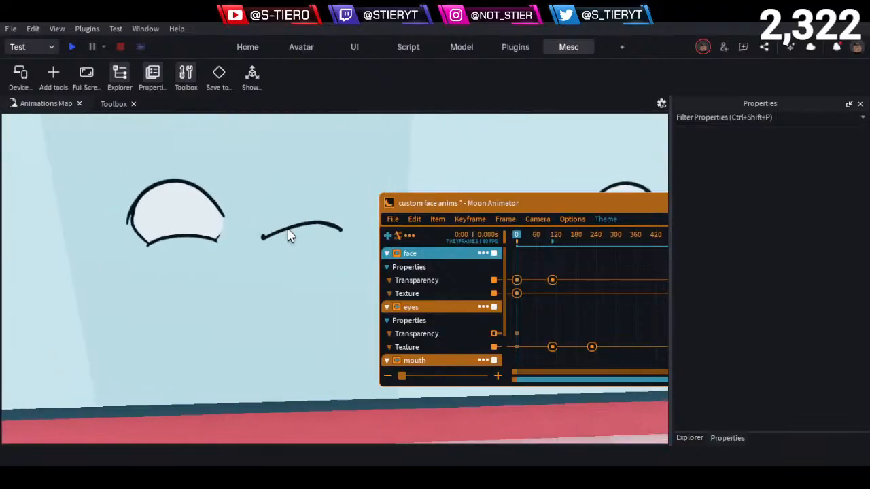
pyautogui.press('a')
pyautogui.press('a')
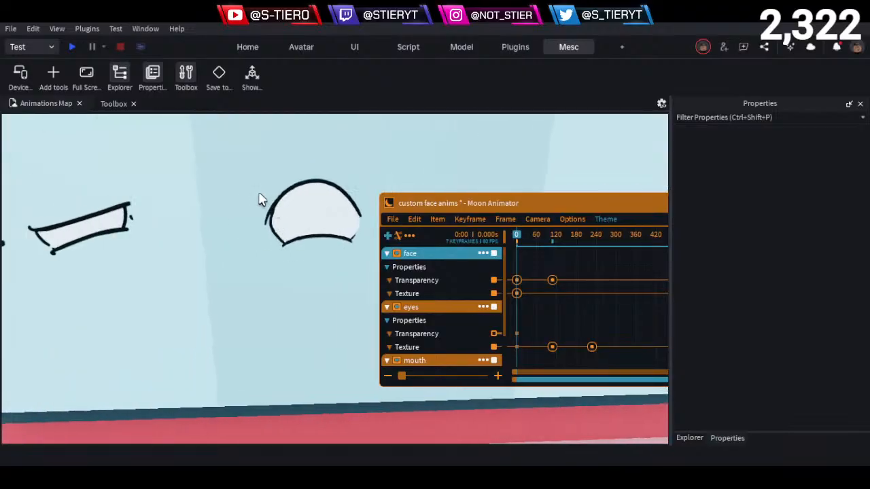
pyautogui.press('d')
pyautogui.press('d')
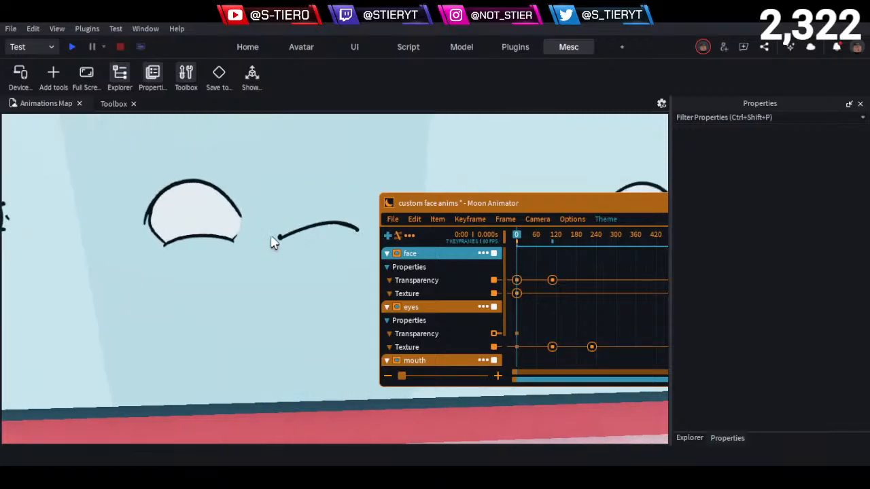
# - Examine the eye texture pairing one round open eye with a flat line, and return to a view of the character
pyautogui.press('s')
pyautogui.press('q')
pyautogui.press('e')
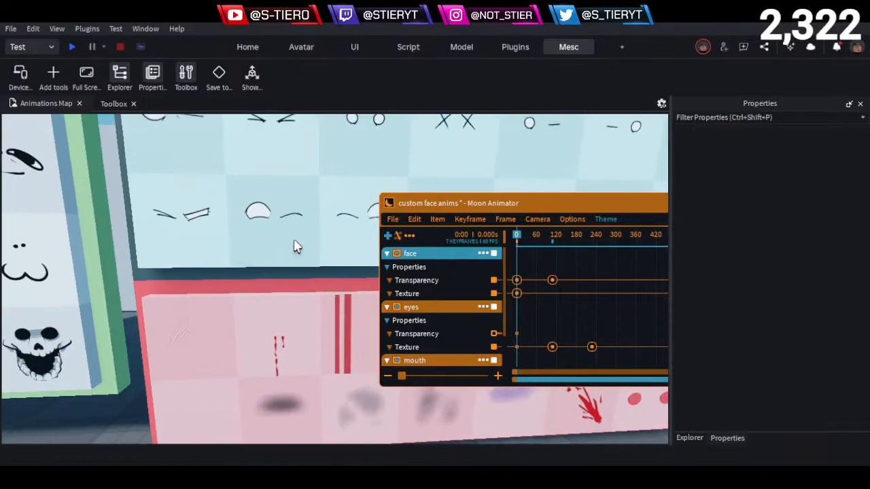
pyautogui.press('d')
pyautogui.press('w')
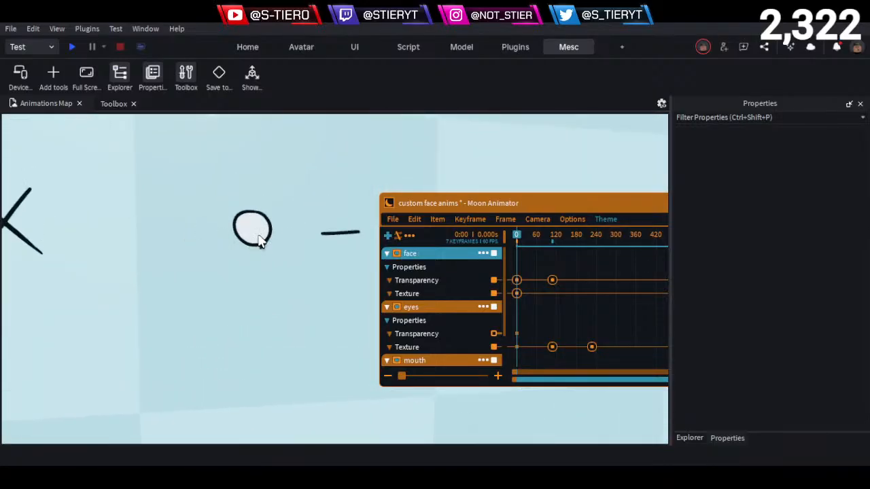
pyautogui.press('d')
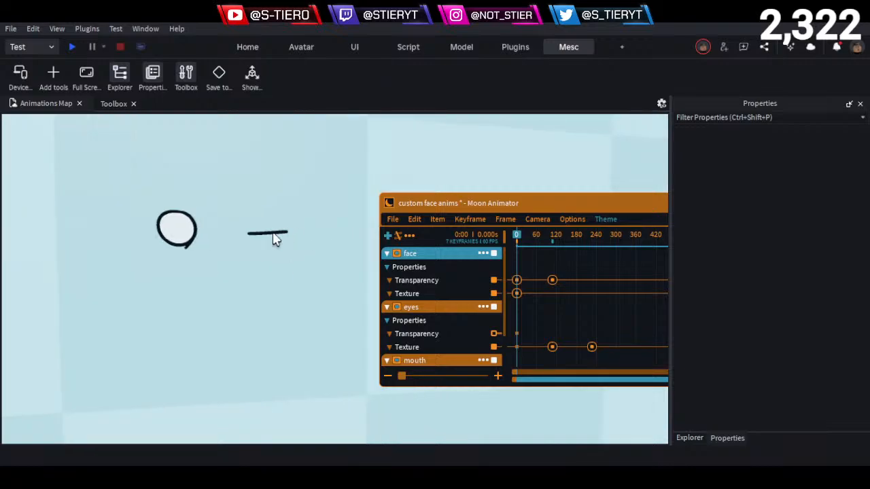
pyautogui.press('s')
pyautogui.moveTo(285, 240); pyautogui.dragTo(285, 240, button='right')
pyautogui.press('w')
pyautogui.press('q')
# - Set the playhead to frame 61 and shift the eyes and mouth Texture keyframes so the first pair sits there
pyautogui.press('space')
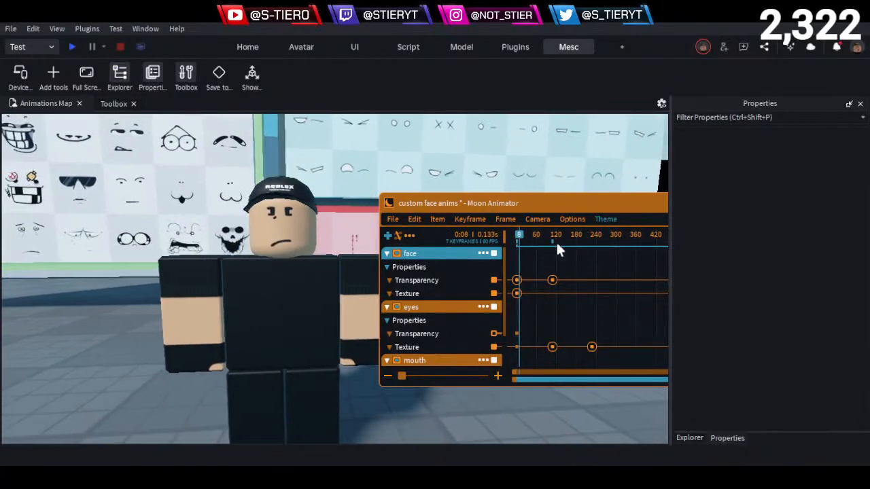
pyautogui.press('space')
pyautogui.moveTo(528, 242)
pyautogui.mouseDown()
pyautogui.moveTo(538, 244)
pyautogui.moveTo(507, 248)
pyautogui.moveTo(537, 251)
pyautogui.mouseUp()
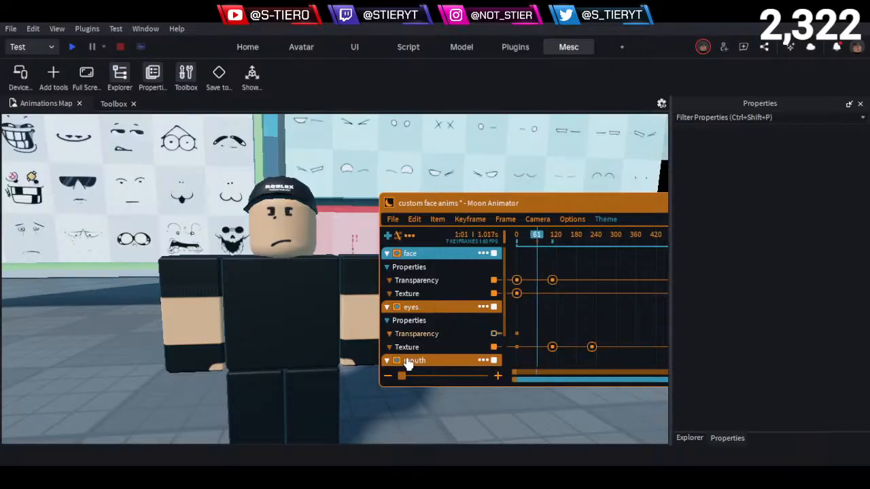
pyautogui.scroll(-3, 394, 353)
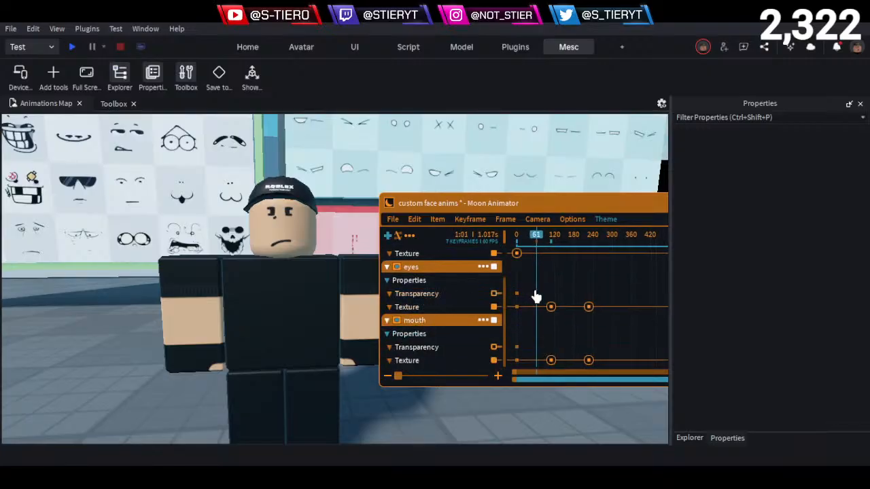
pyautogui.moveTo(624, 295); pyautogui.dragTo(536, 327)
pyautogui.scroll(2, 444, 325)
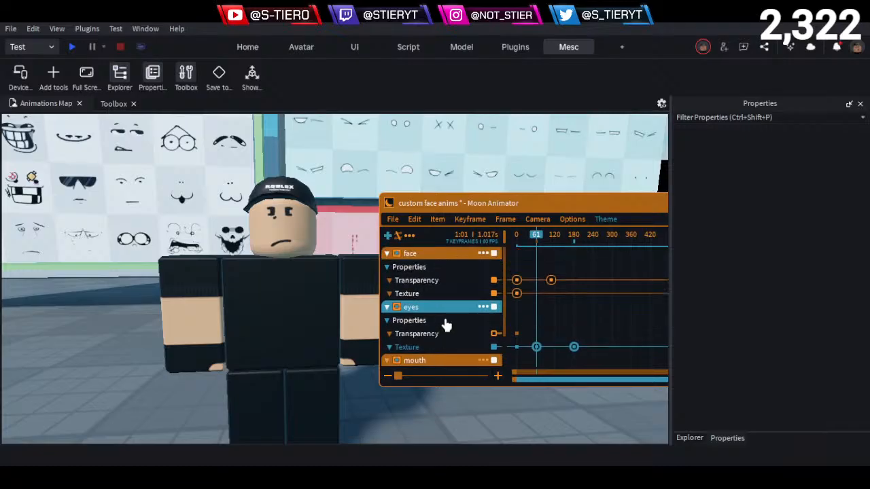
# - Move the face track's second Transparency keyframe to frame 61 and replay the animation from the start
pyautogui.click(550, 280)
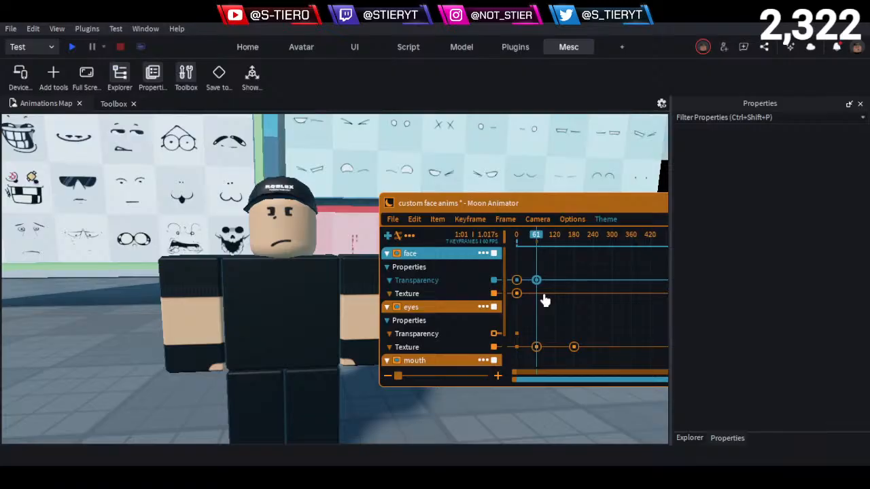
pyautogui.moveTo(535, 241); pyautogui.dragTo(484, 258)
pyautogui.press('space')
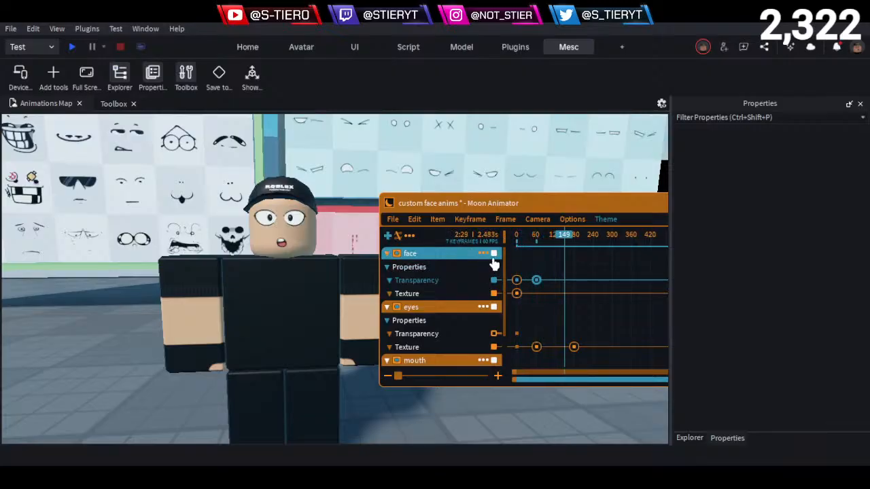
# - Move the last eyes and mouth Texture keyframes to frame 136, previewing the timing of the expression change
pyautogui.scroll(-1, 442, 299)
pyautogui.scroll(-2, 442, 299)
pyautogui.moveTo(591, 280); pyautogui.dragTo(551, 393)
pyautogui.press('Left')
pyautogui.press('Left')
pyautogui.press('Left')
pyautogui.press('Left')
pyautogui.press('Left')
pyautogui.press('Left')
pyautogui.press('Left')
pyautogui.press('Left')
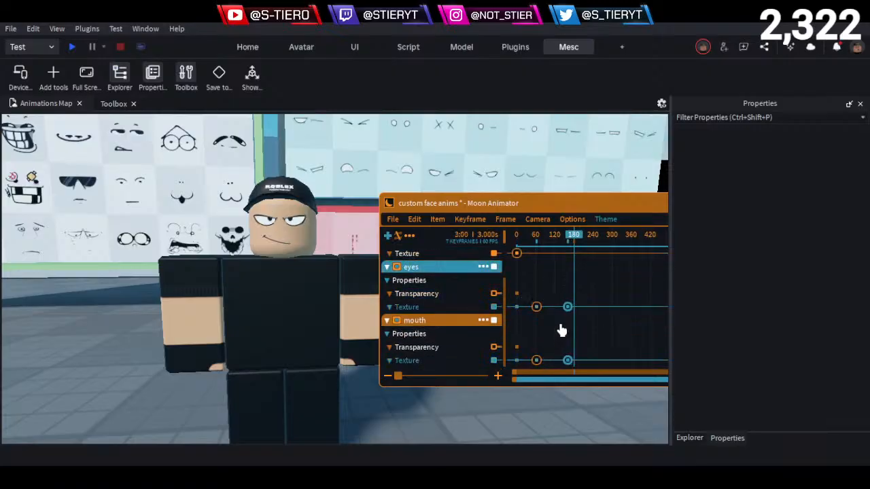
pyautogui.press('Left')
pyautogui.press('Left')
pyautogui.press('Left')
pyautogui.press('Left')
pyautogui.press('Left')
pyautogui.press('Left')
pyautogui.press('Left')
pyautogui.press('Left')
pyautogui.press('Left')
pyautogui.press('Left')
pyautogui.press('Left')
pyautogui.press('Left')
pyautogui.press('Left')
pyautogui.press('Left')
pyautogui.press('Left')
pyautogui.press('Left')
pyautogui.press('Left')
pyautogui.press('Left')
pyautogui.press('Left')
pyautogui.press('Left')
pyautogui.press('Left')
pyautogui.press('Left')
pyautogui.press('Left')
pyautogui.press('Left')
pyautogui.press('Left')
pyautogui.press('Left')
pyautogui.press('Left')
pyautogui.press('Left')
pyautogui.press('Left')
pyautogui.press('Left')
pyautogui.press('space')
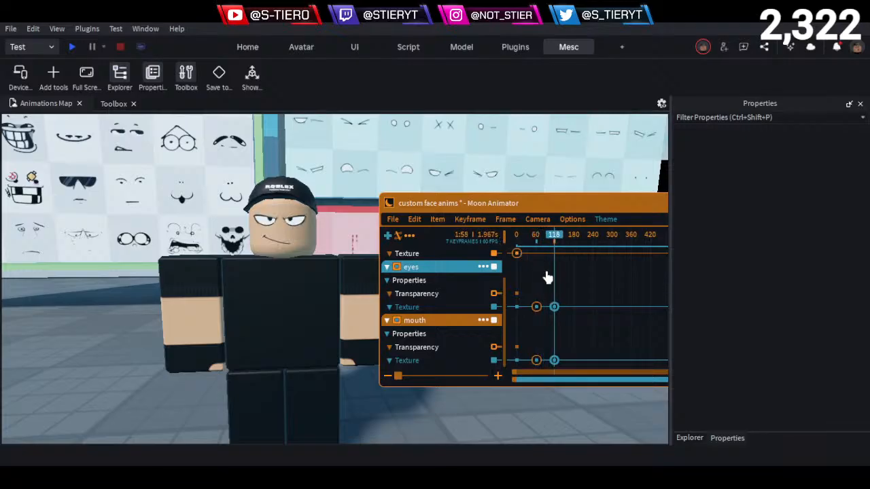
pyautogui.press('space')
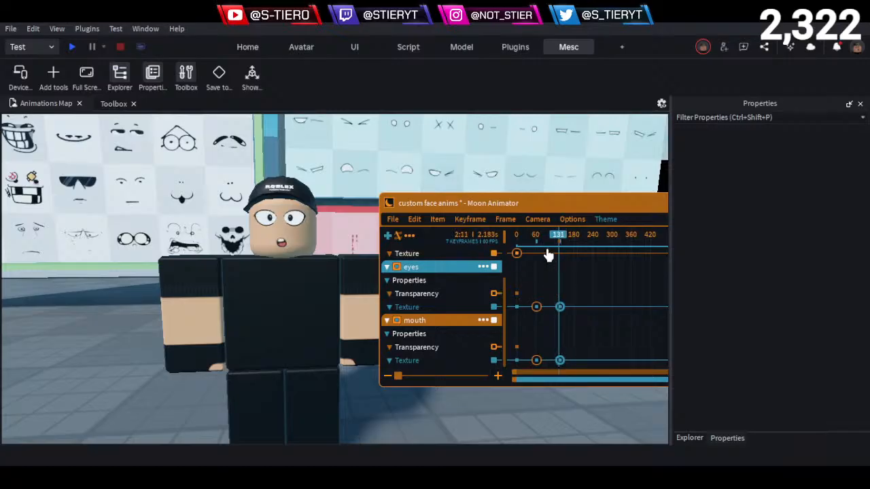
pyautogui.press('space')
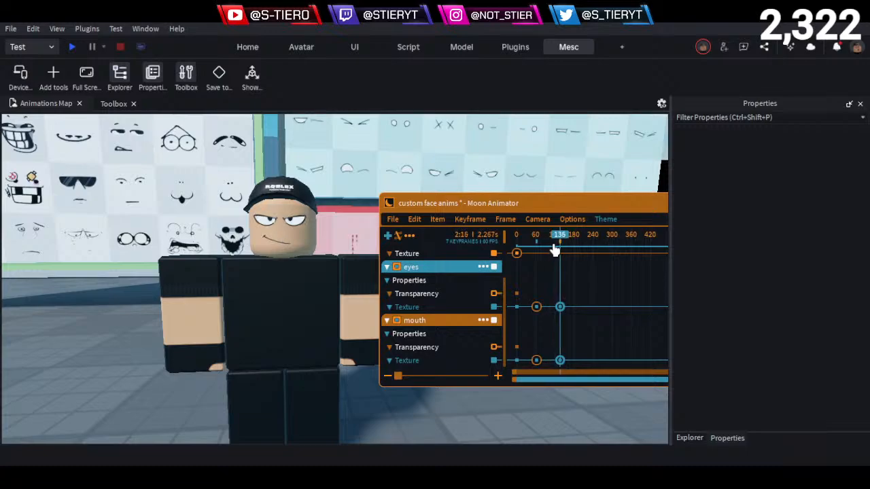
# - Check the eyes and mouth at frame 110 up close, deselect the keyframes and replay the animation
pyautogui.moveTo(554, 246)
pyautogui.mouseDown()
pyautogui.moveTo(538, 242)
pyautogui.moveTo(561, 248)
pyautogui.moveTo(547, 253)
pyautogui.moveTo(563, 252)
pyautogui.moveTo(551, 260)
pyautogui.mouseUp()
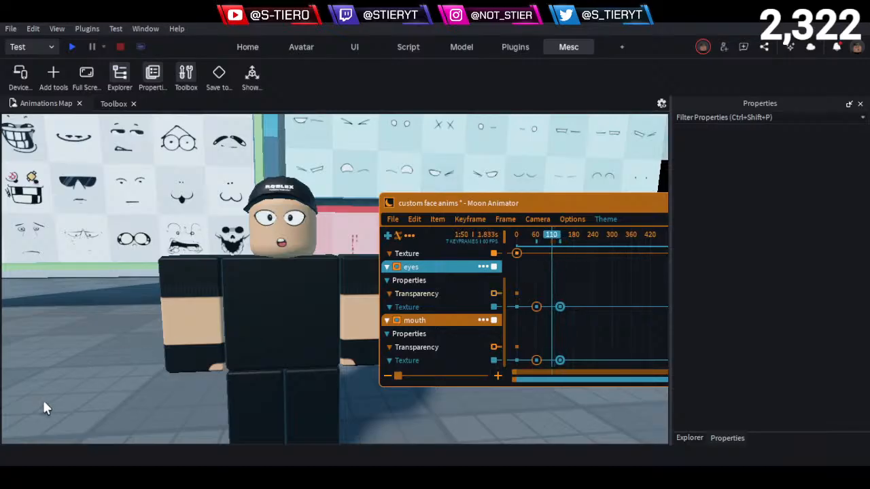
pyautogui.click(44, 387)
pyautogui.scroll(5, 285, 218)
pyautogui.scroll(3, 348, 259)
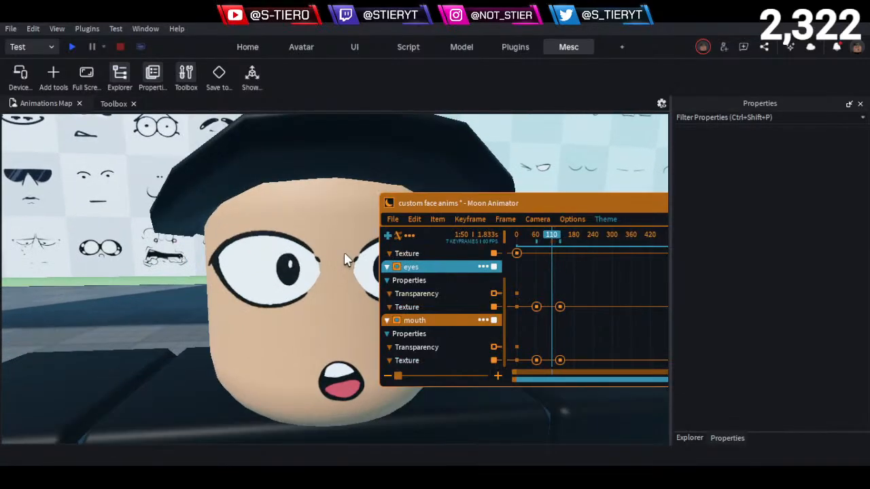
pyautogui.press('space')
pyautogui.press('space')
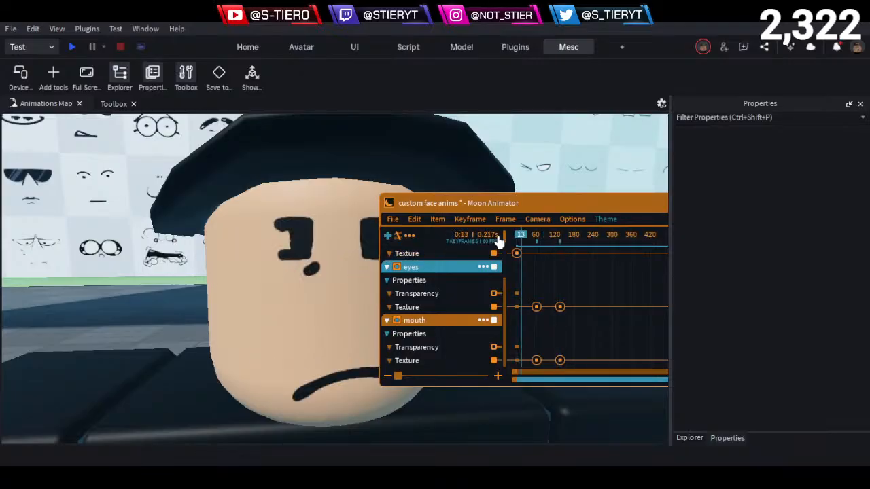
# - Return the playhead to frame 0 and save the custom face anims animation
pyautogui.moveTo(533, 239); pyautogui.dragTo(373, 266)
pyautogui.click(393, 219)
pyautogui.click(414, 246)
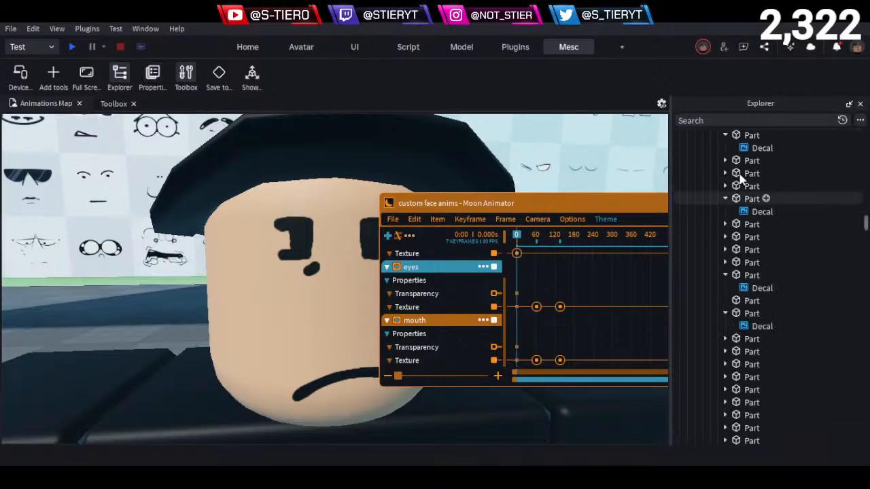
# - Close the Explorer and Properties panels to clear the space around the viewport
pyautogui.click(860, 104)
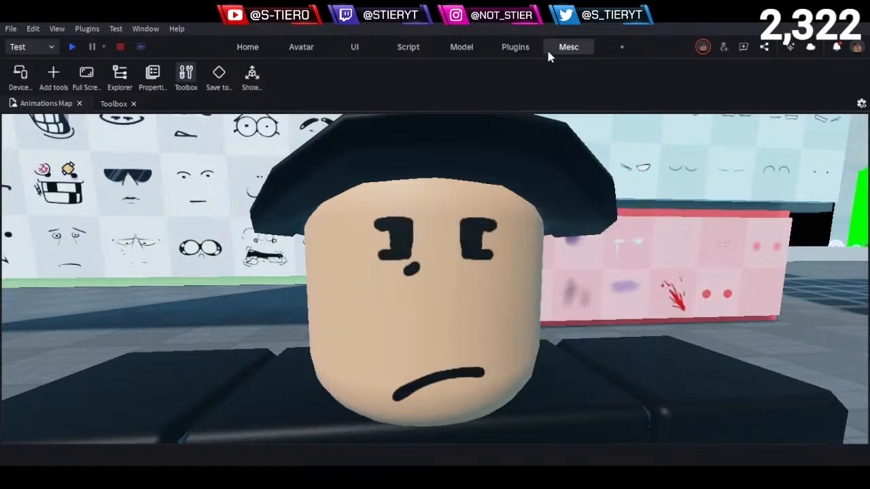
pyautogui.click(21, 76)
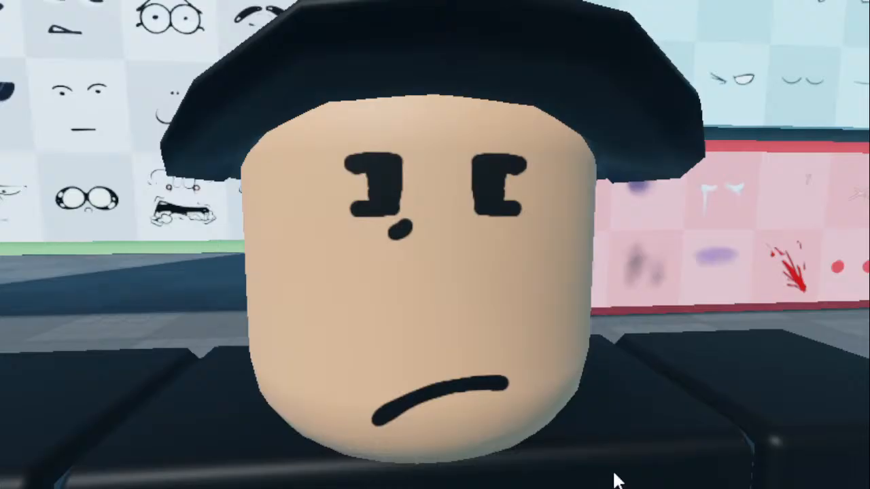
# - Examine the character's starting face and body in the enlarged view at several distances
pyautogui.scroll(4, 552, 340)
pyautogui.scroll(-8, 552, 338)
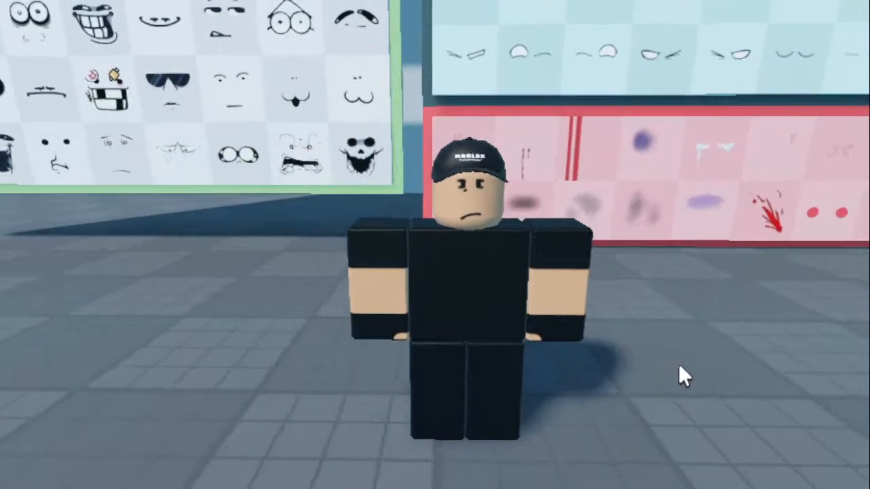
pyautogui.scroll(3, 639, 339)
pyautogui.scroll(3, 600, 335)
pyautogui.scroll(-3, 596, 320)
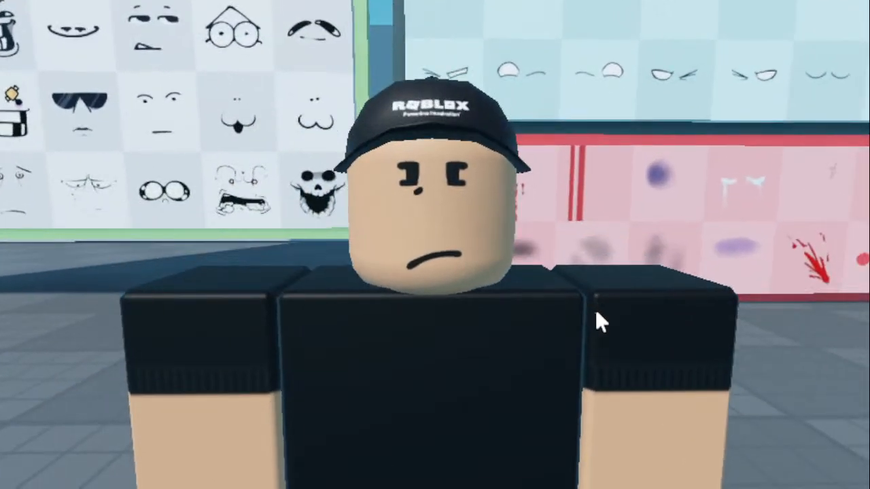
pyautogui.scroll(4, 596, 320)
pyautogui.scroll(-3, 596, 313)
pyautogui.scroll(4, 596, 313)
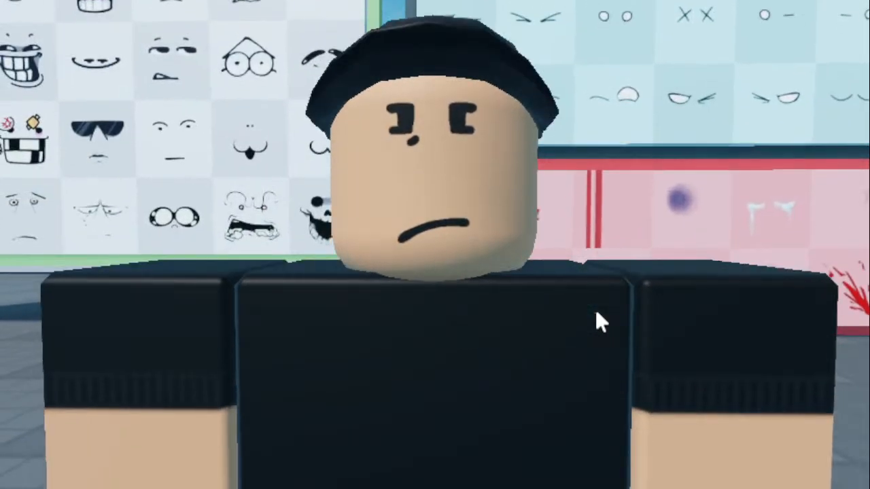
pyautogui.scroll(1, 596, 313)
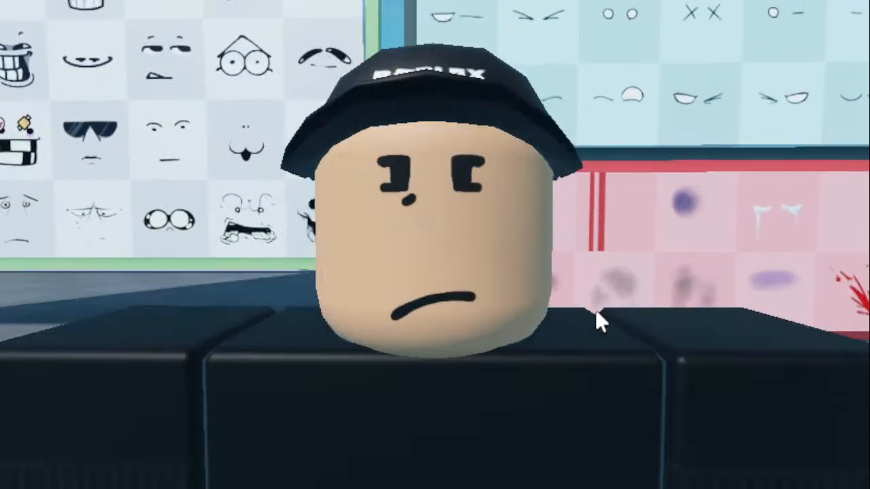
pyautogui.scroll(-2, 596, 313)
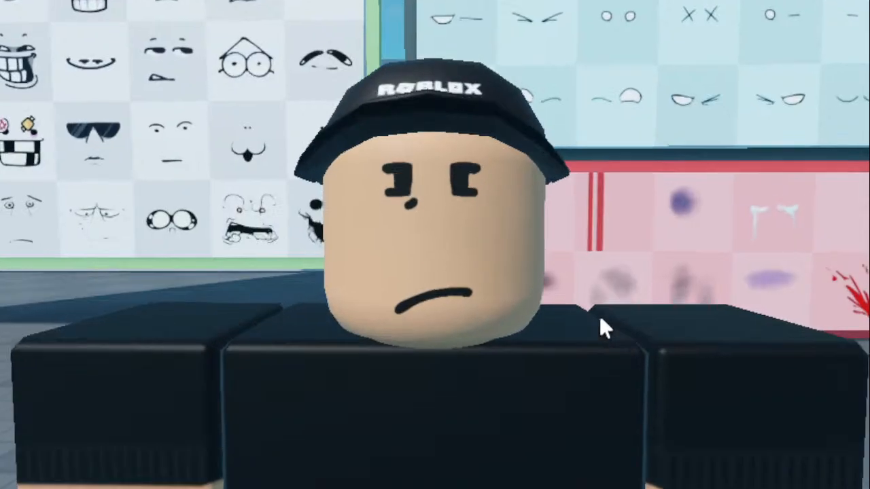
pyautogui.scroll(2, 600, 315)
pyautogui.scroll(-2, 602, 324)
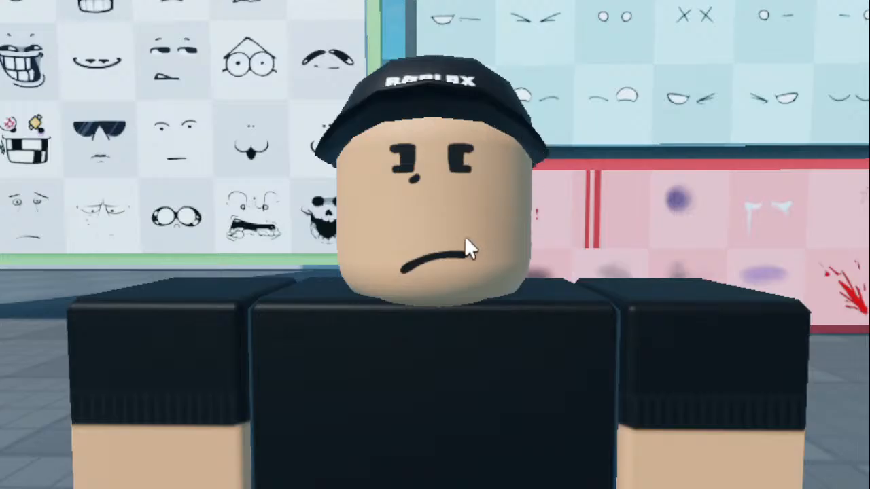
# - Close the Moon Animator window over the character
pyautogui.press('space')
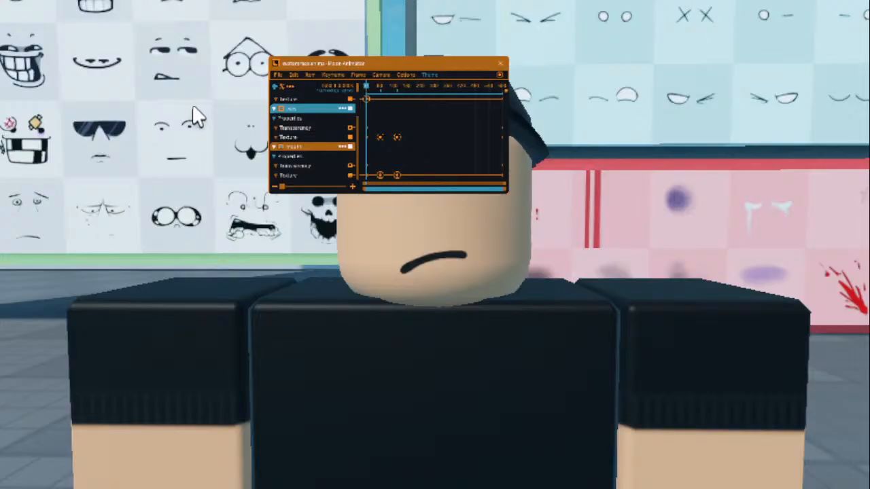
pyautogui.click(501, 64)
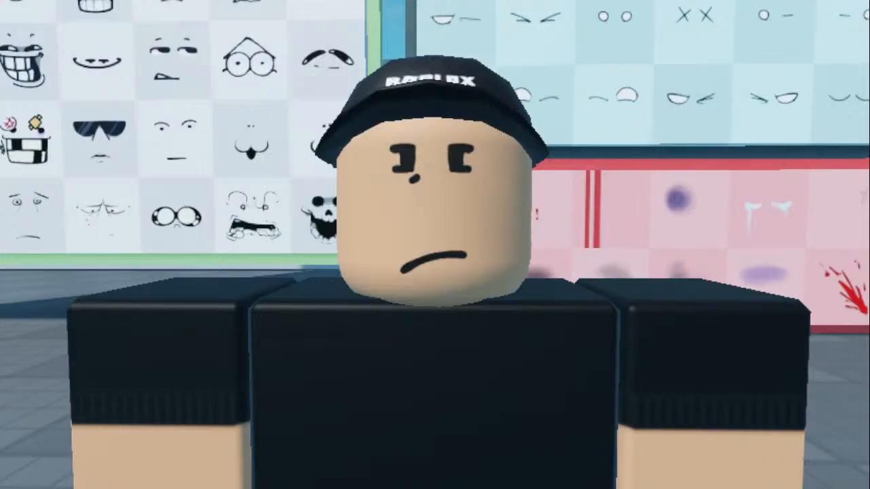